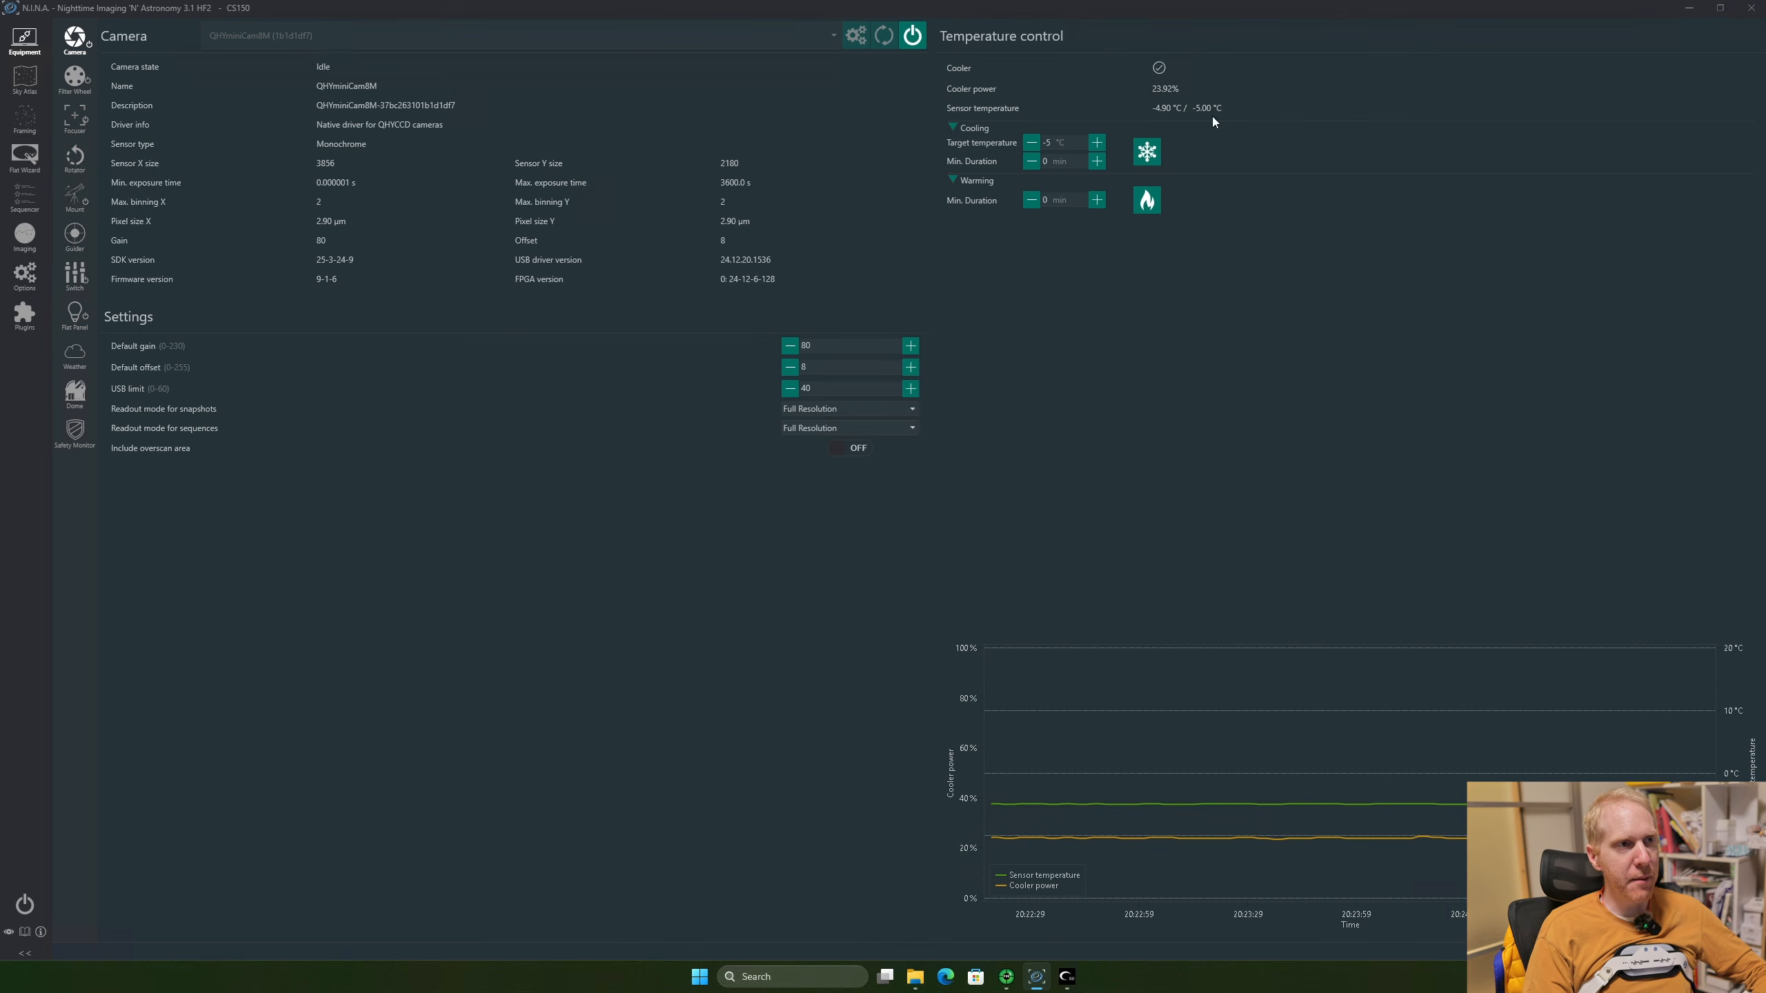
Start cooling the camera to a target temperature of -10 °C and check its default gain and offset
left_click(1032, 143)
left_click(1031, 143)
left_click(1031, 143)
left_click(1147, 152)
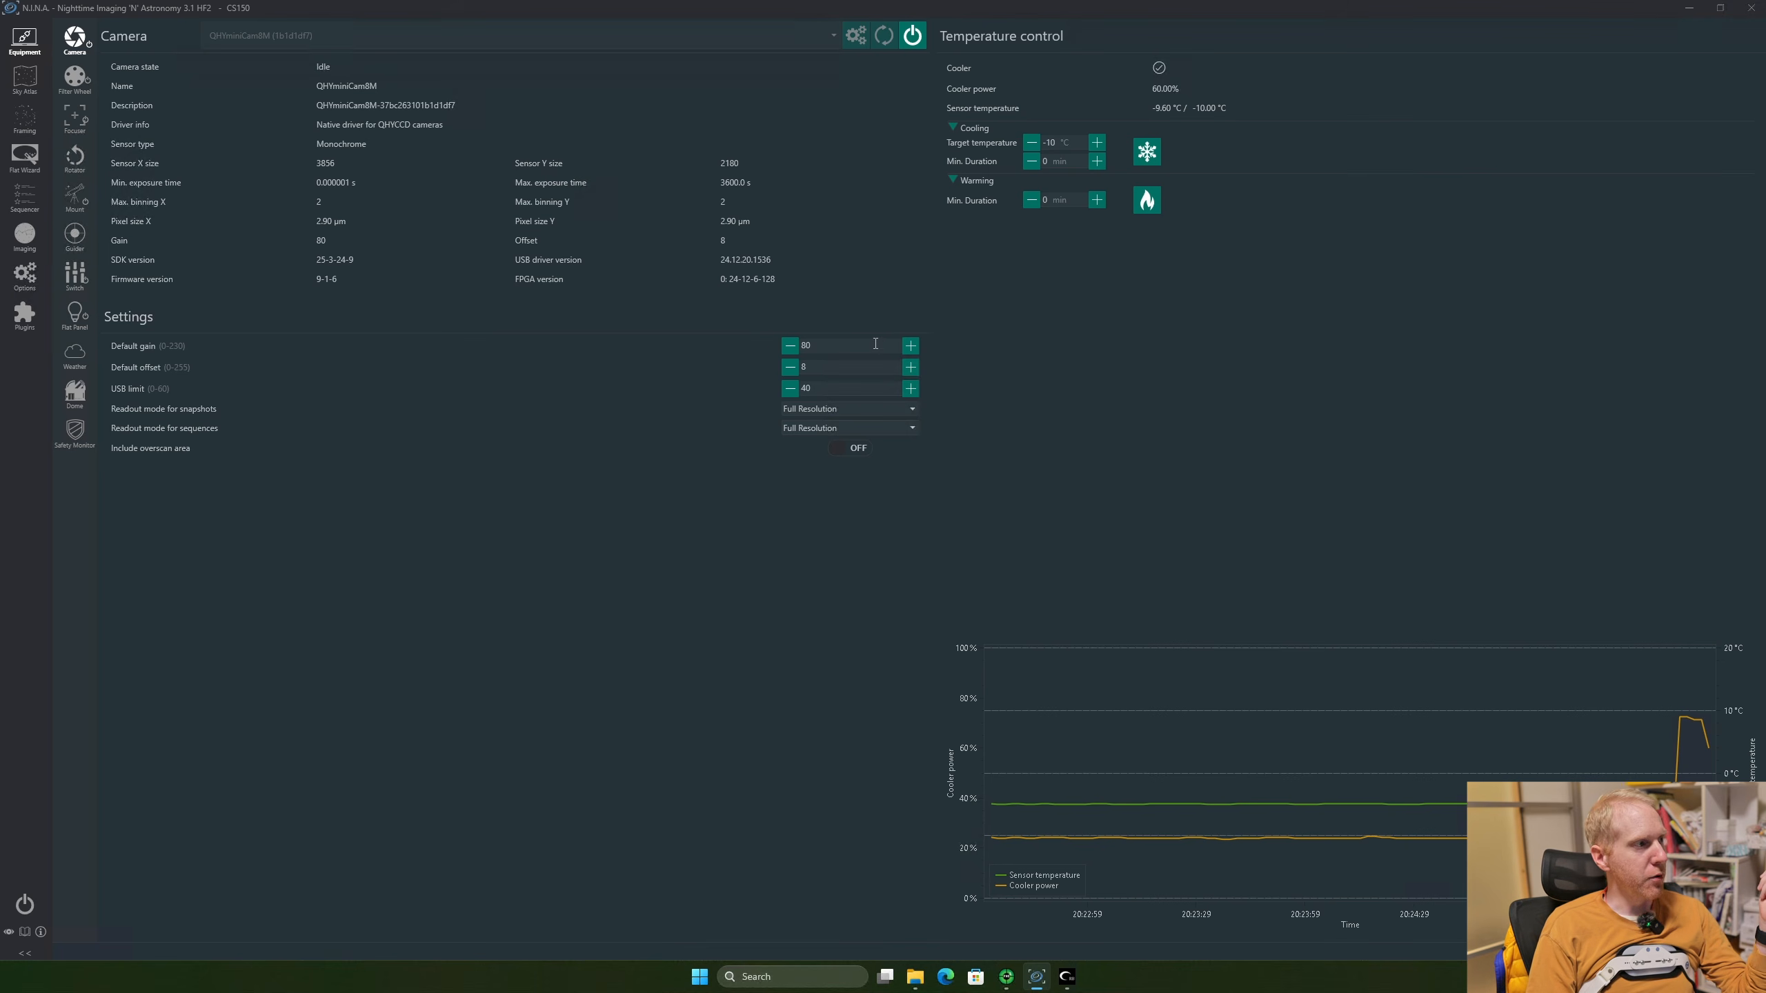
left_click_drag(875, 344, 771, 344)
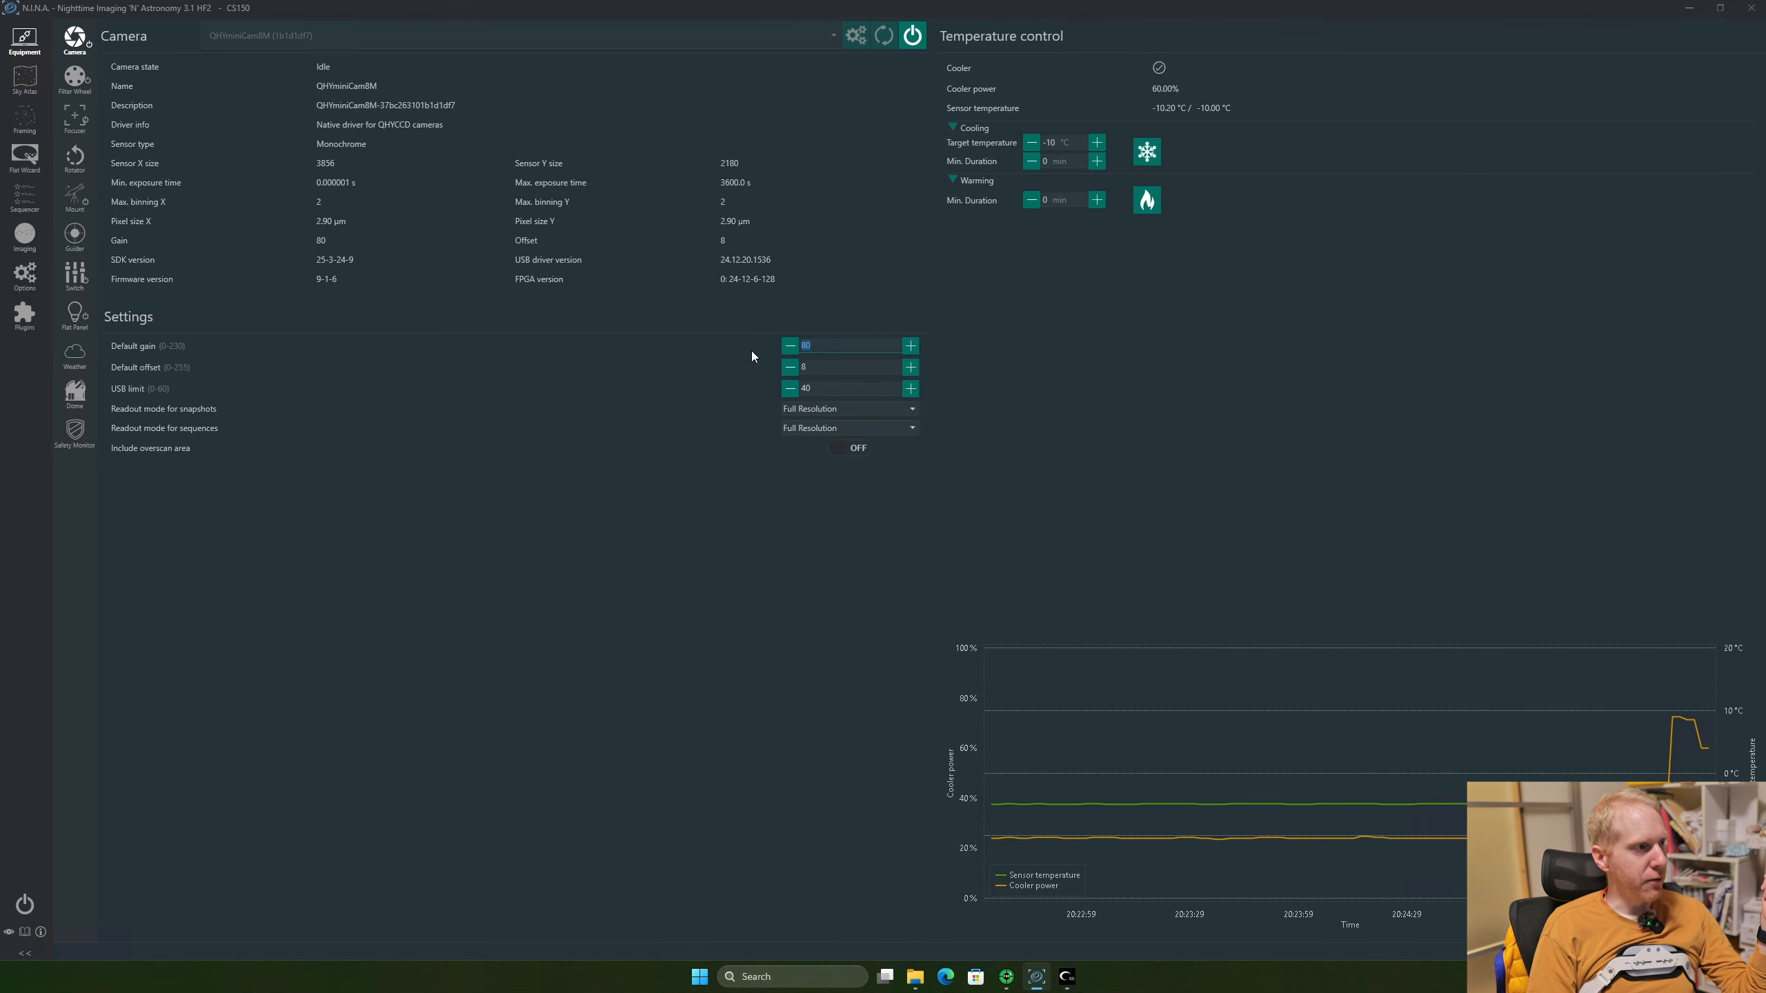
double_click(851, 368)
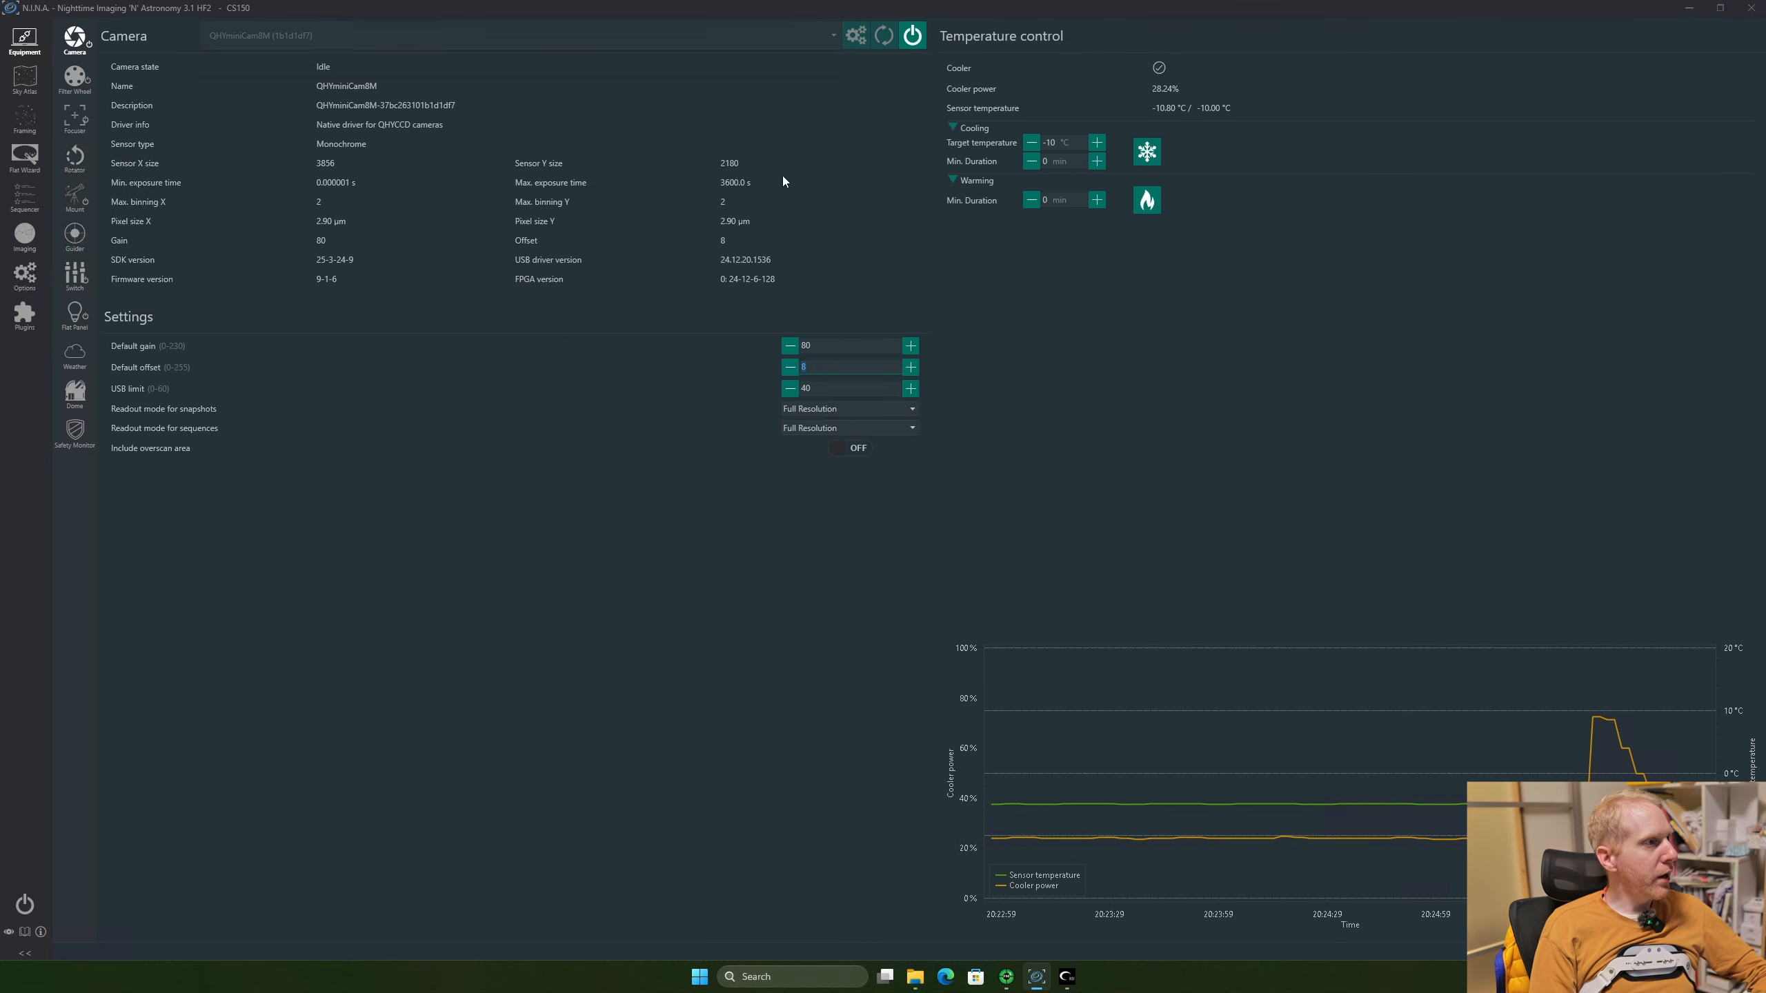
Disconnect the QHYminiCam8M filter wheel and connect the Manual filter wheel in its place
left_click(74, 76)
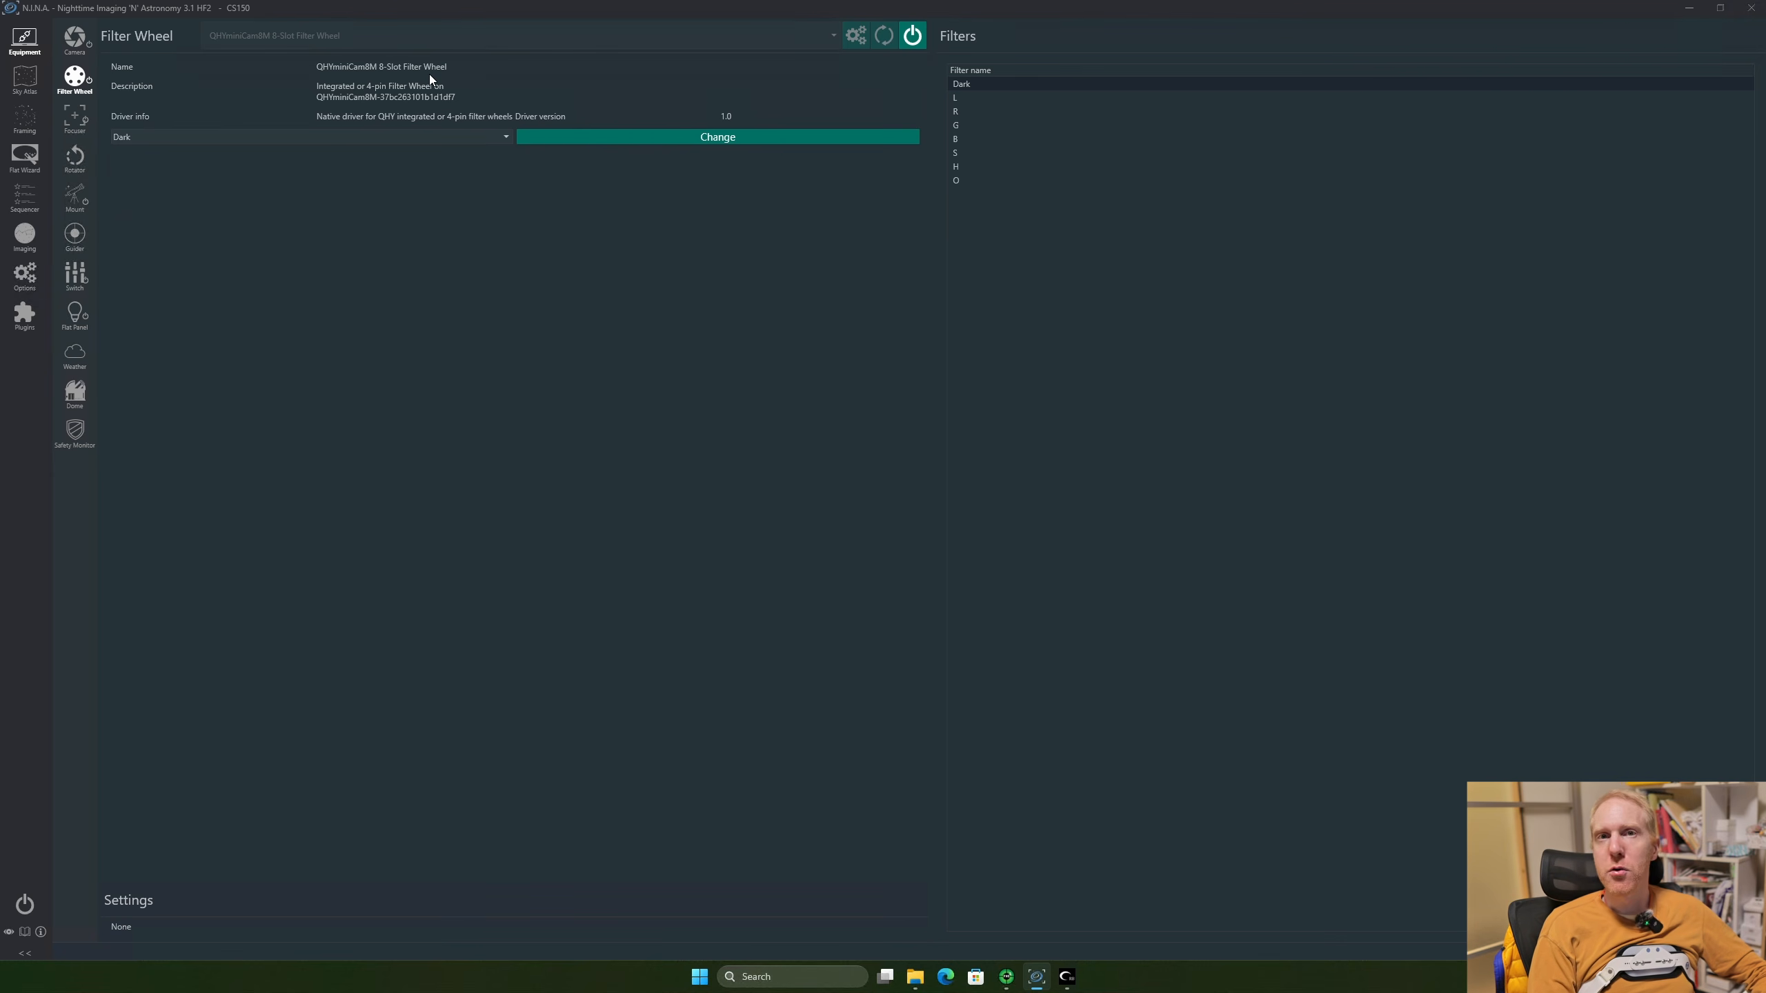
left_click(909, 40)
left_click(919, 513)
left_click(487, 37)
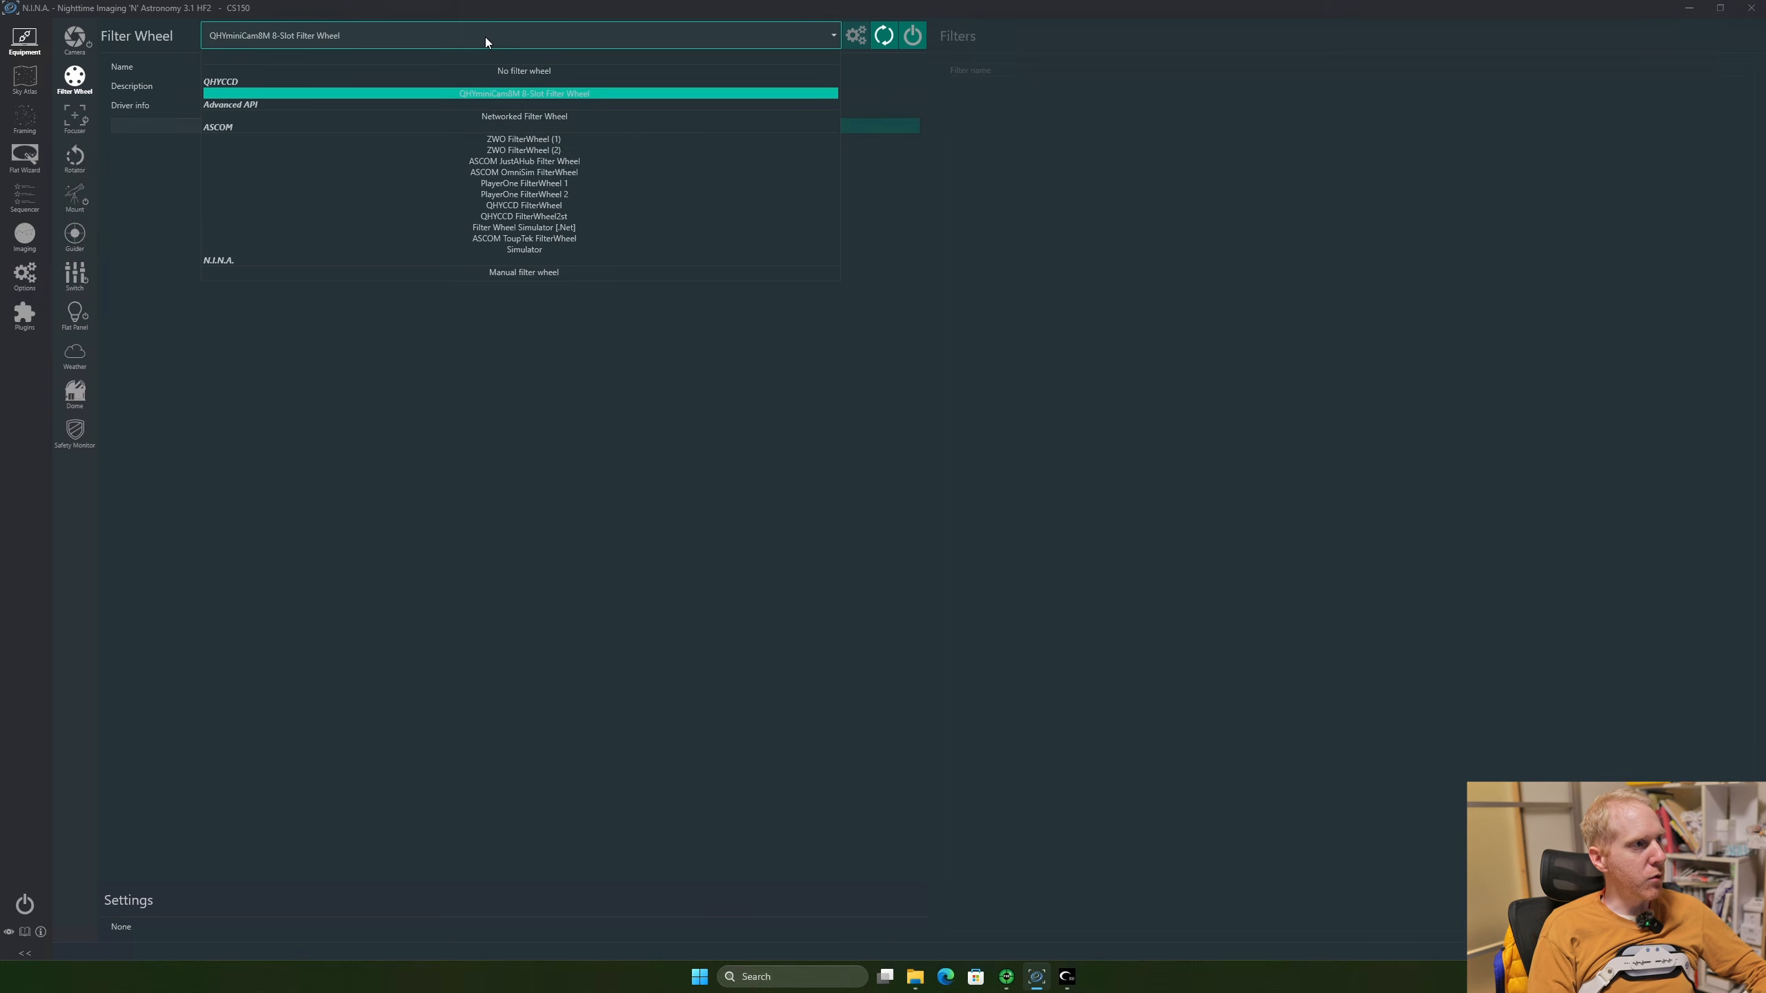
left_click(530, 270)
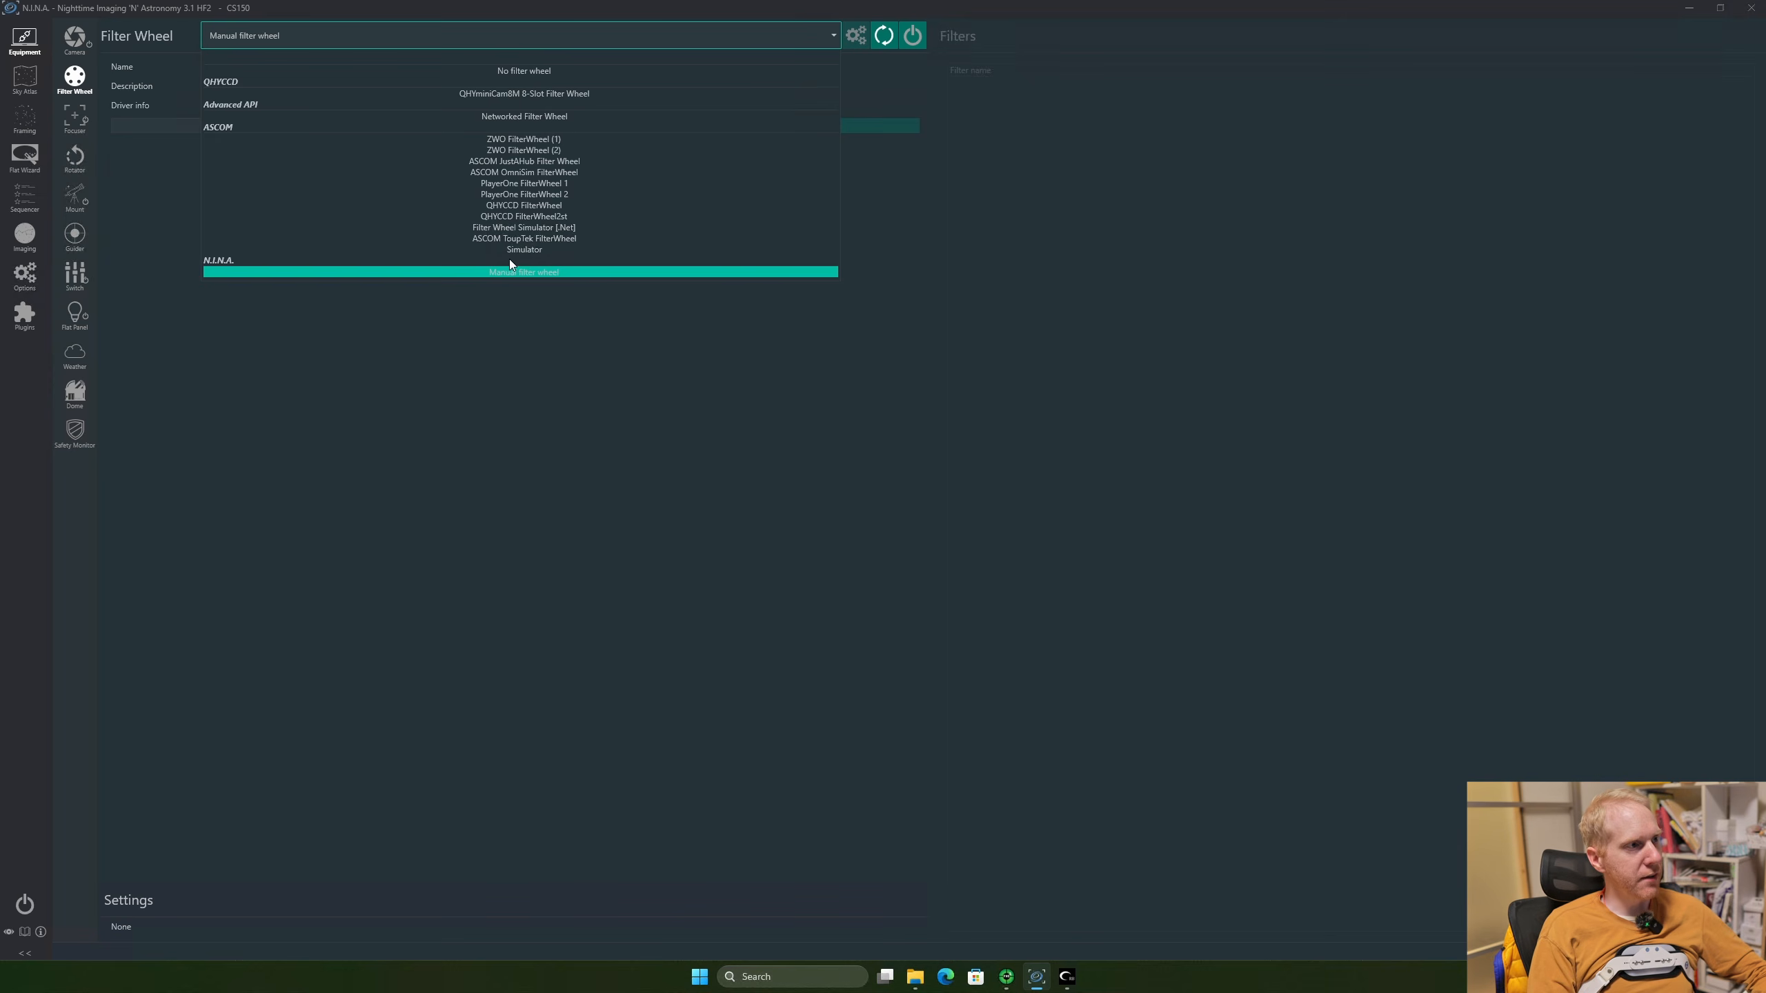
left_click(509, 271)
left_click(912, 36)
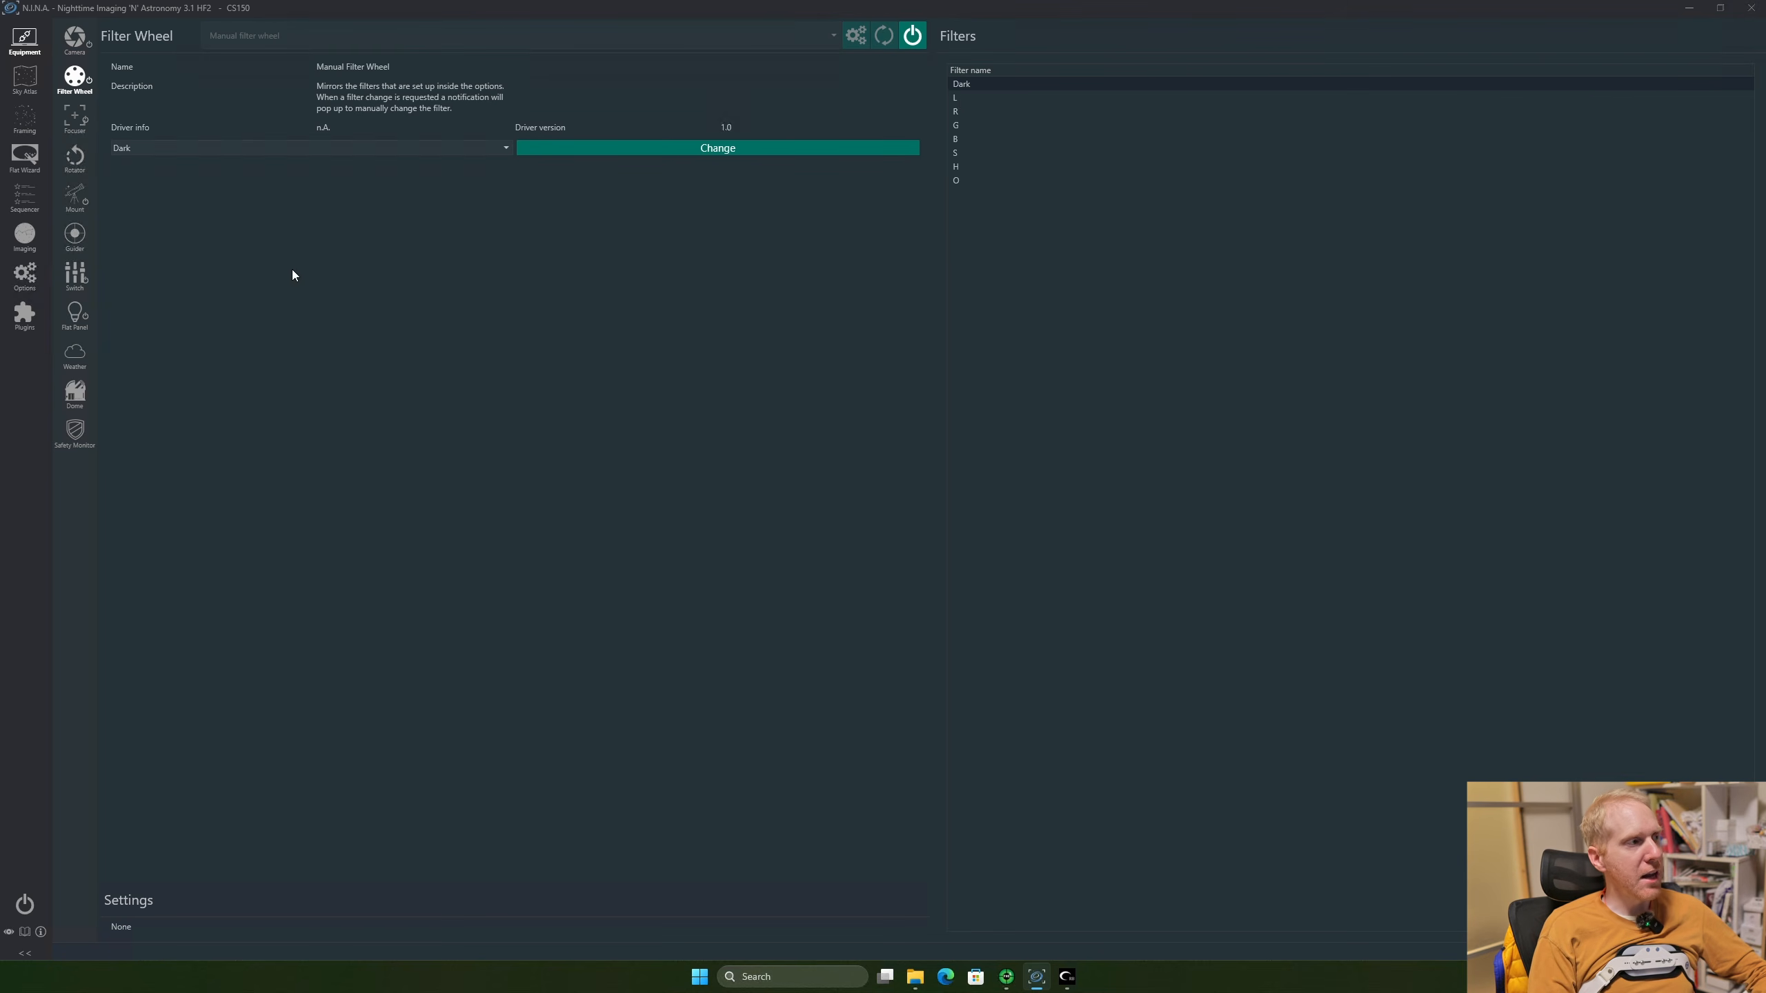
Examine the filter positions in the equipment options and the filters selectable for the manual filter wheel
left_click(25, 277)
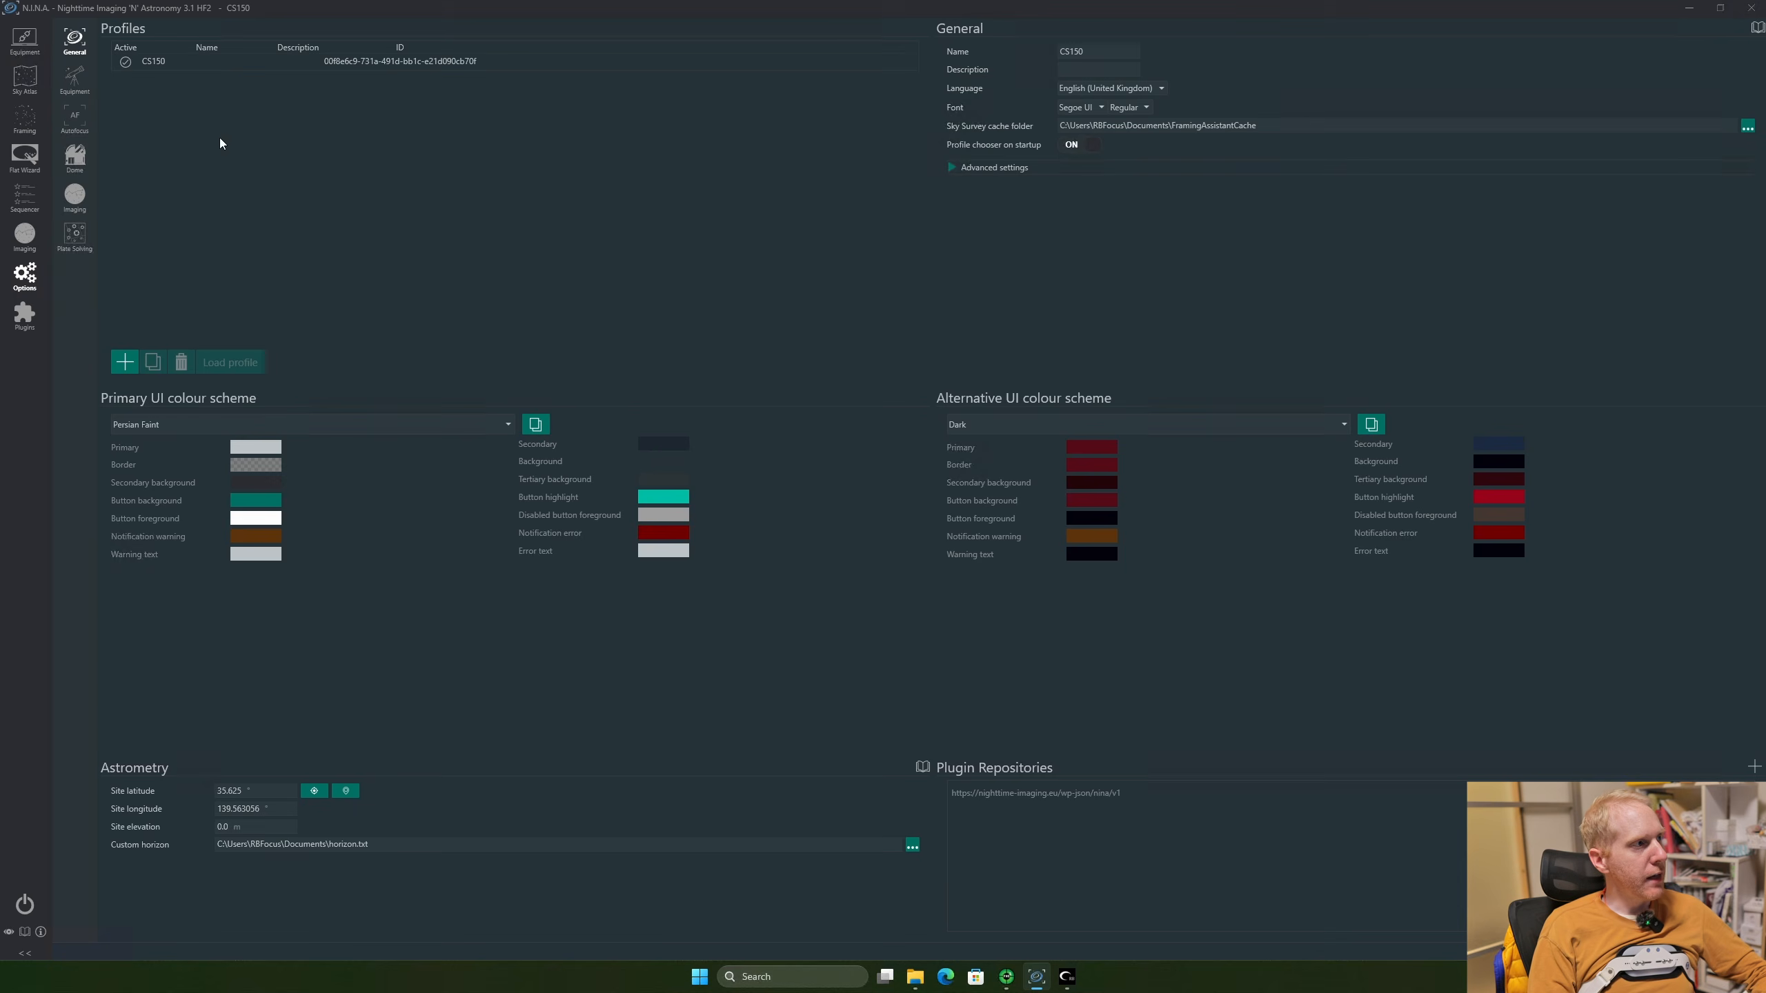
left_click(66, 78)
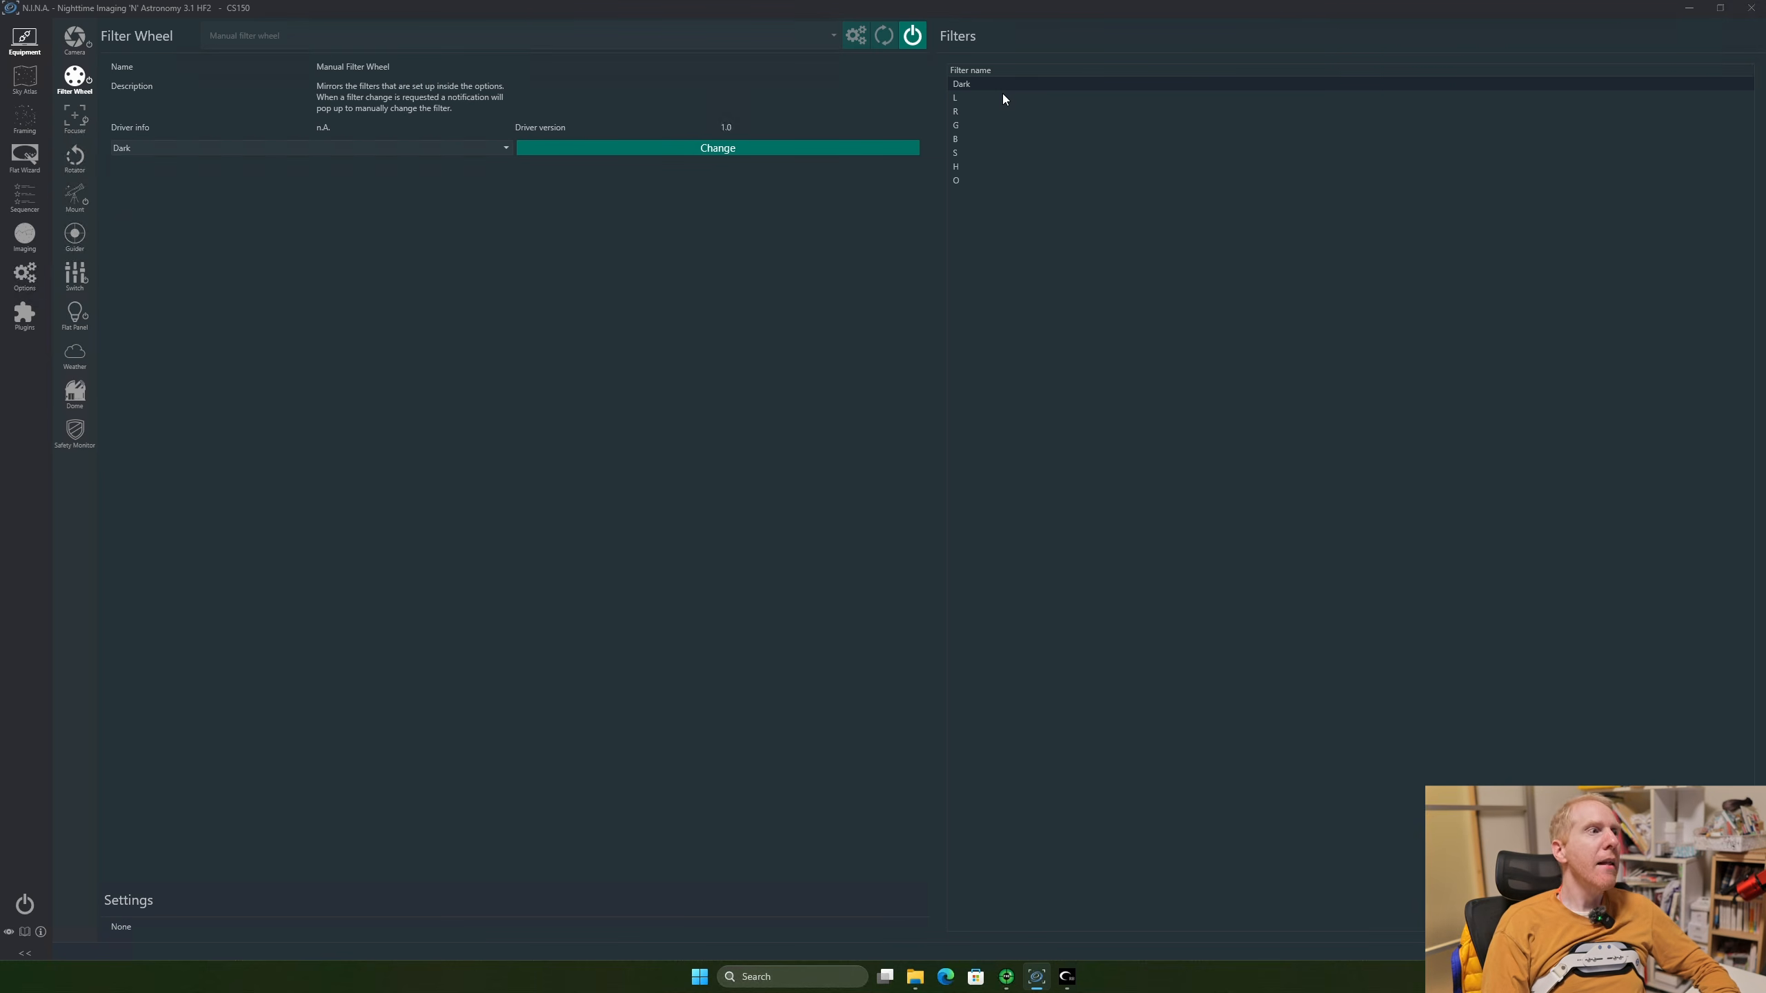
left_click(366, 149)
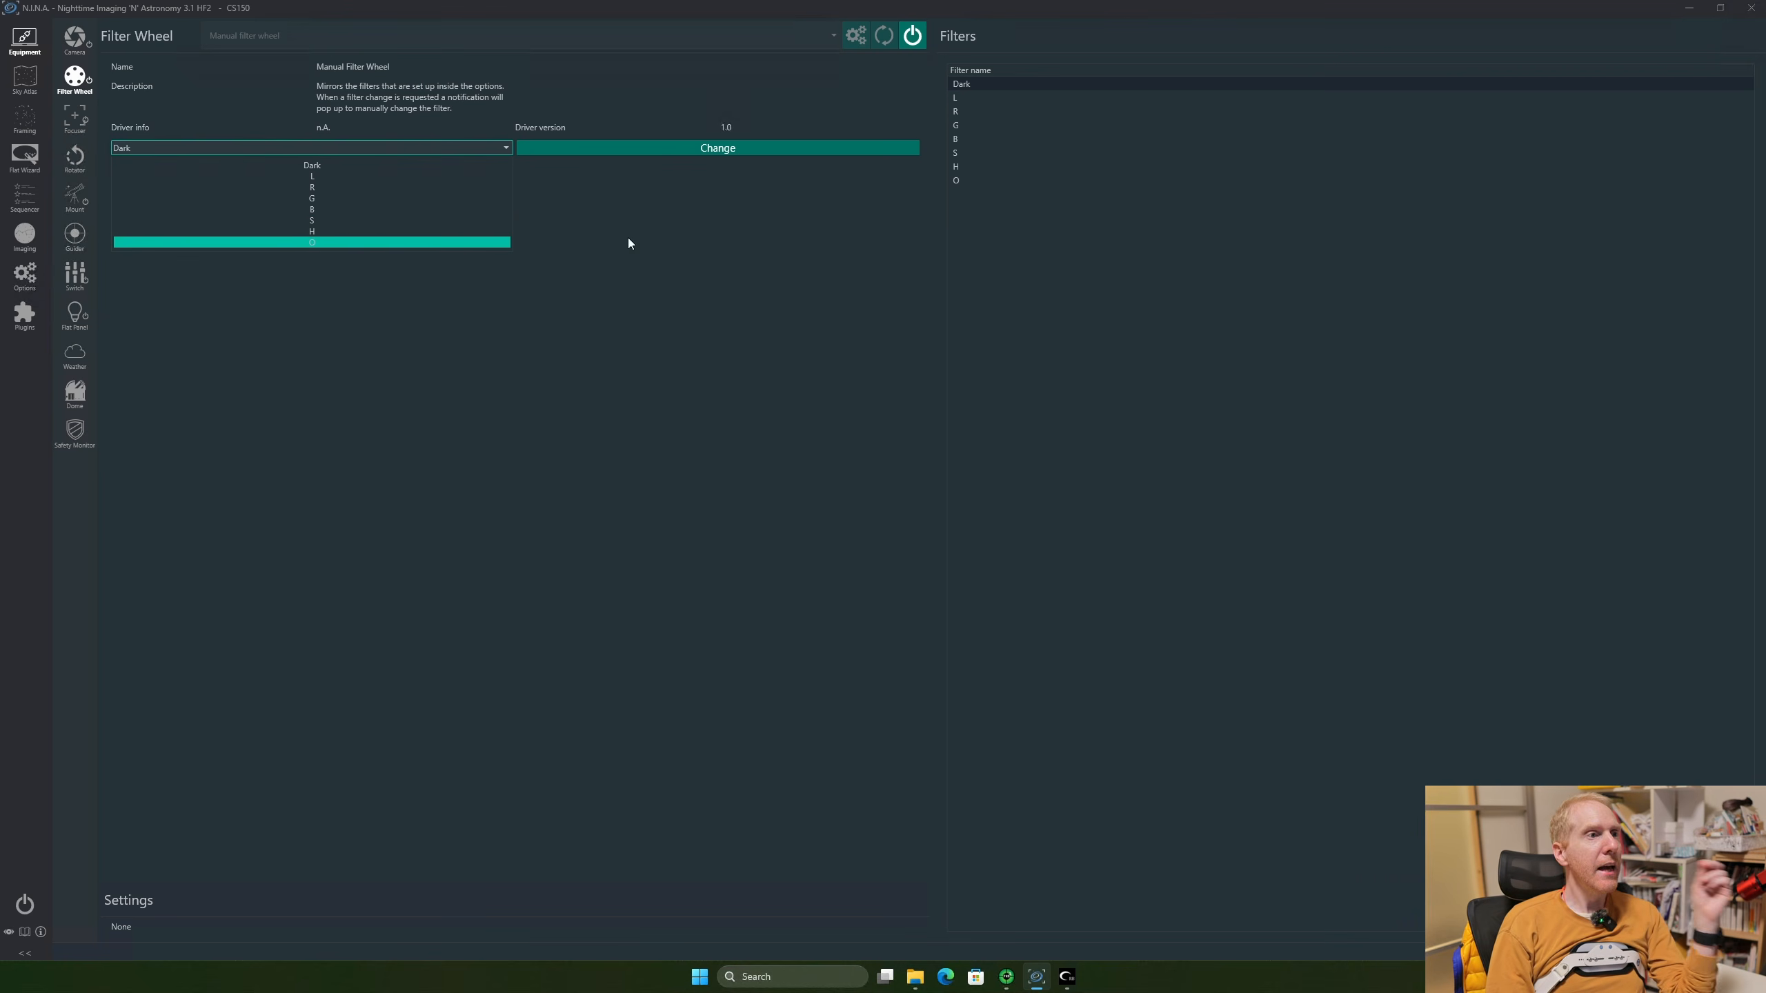
left_click(1104, 276)
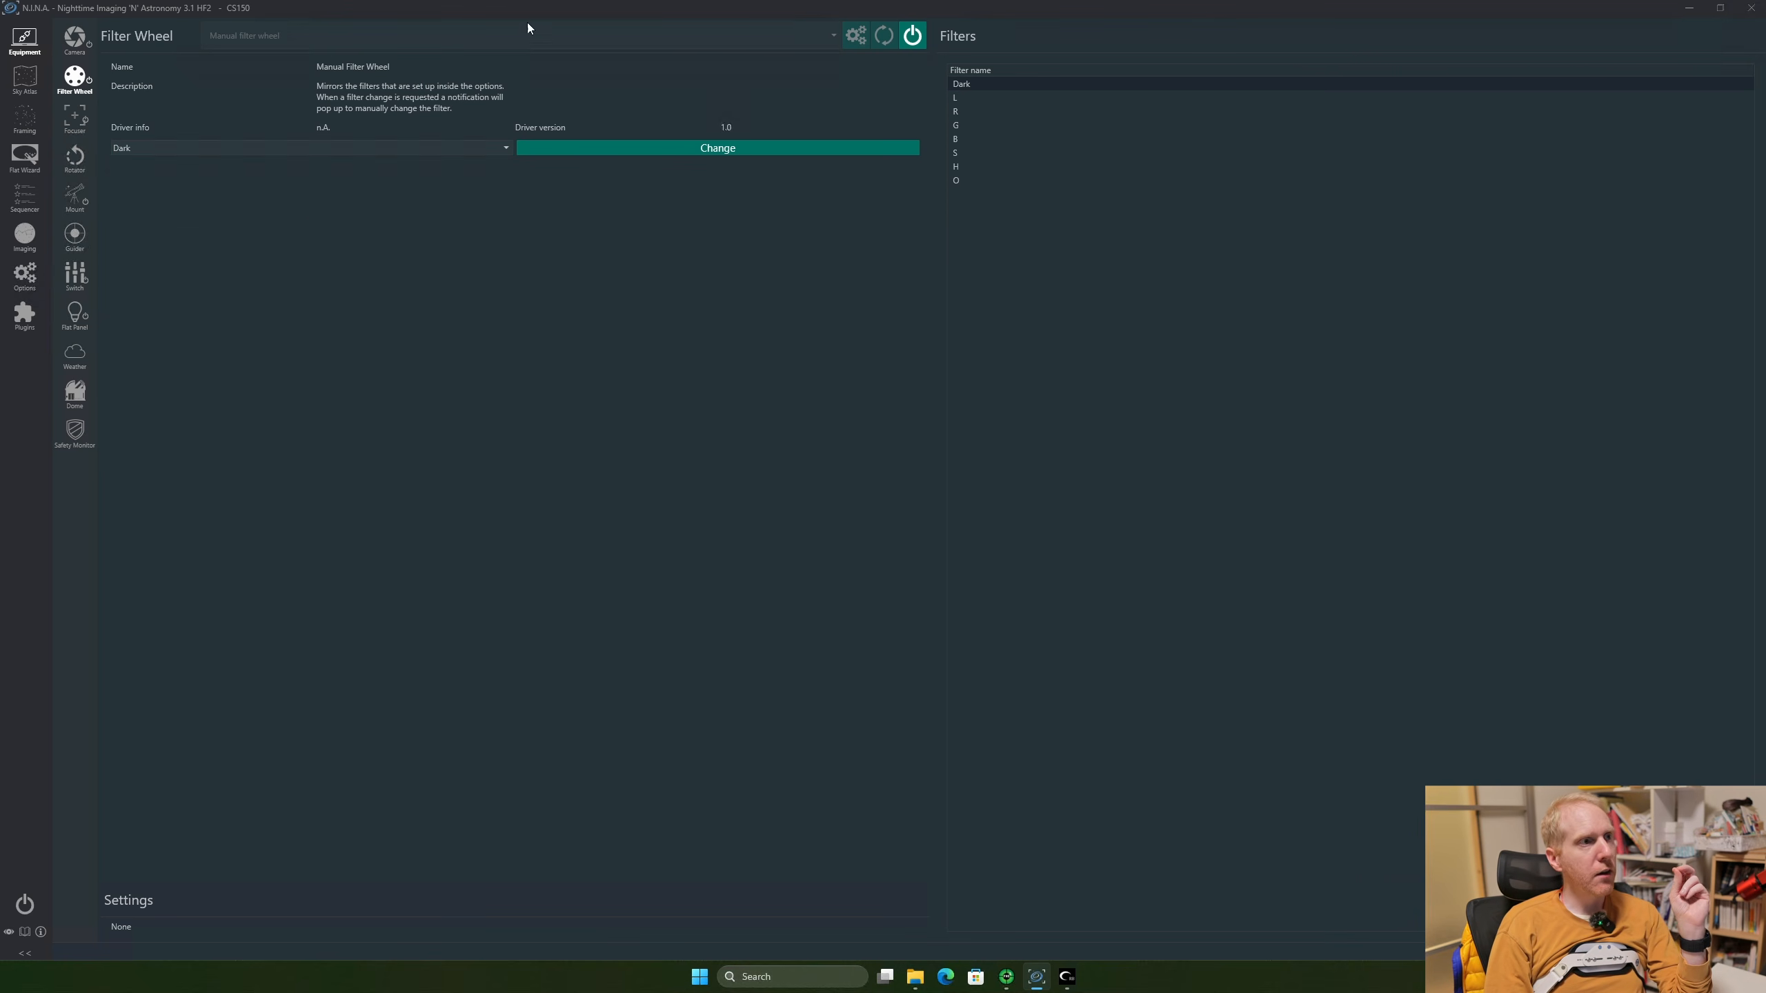
Disconnect the manual filter wheel and connect the QHYminiCam8M 8-Slot Filter Wheel
left_click(912, 36)
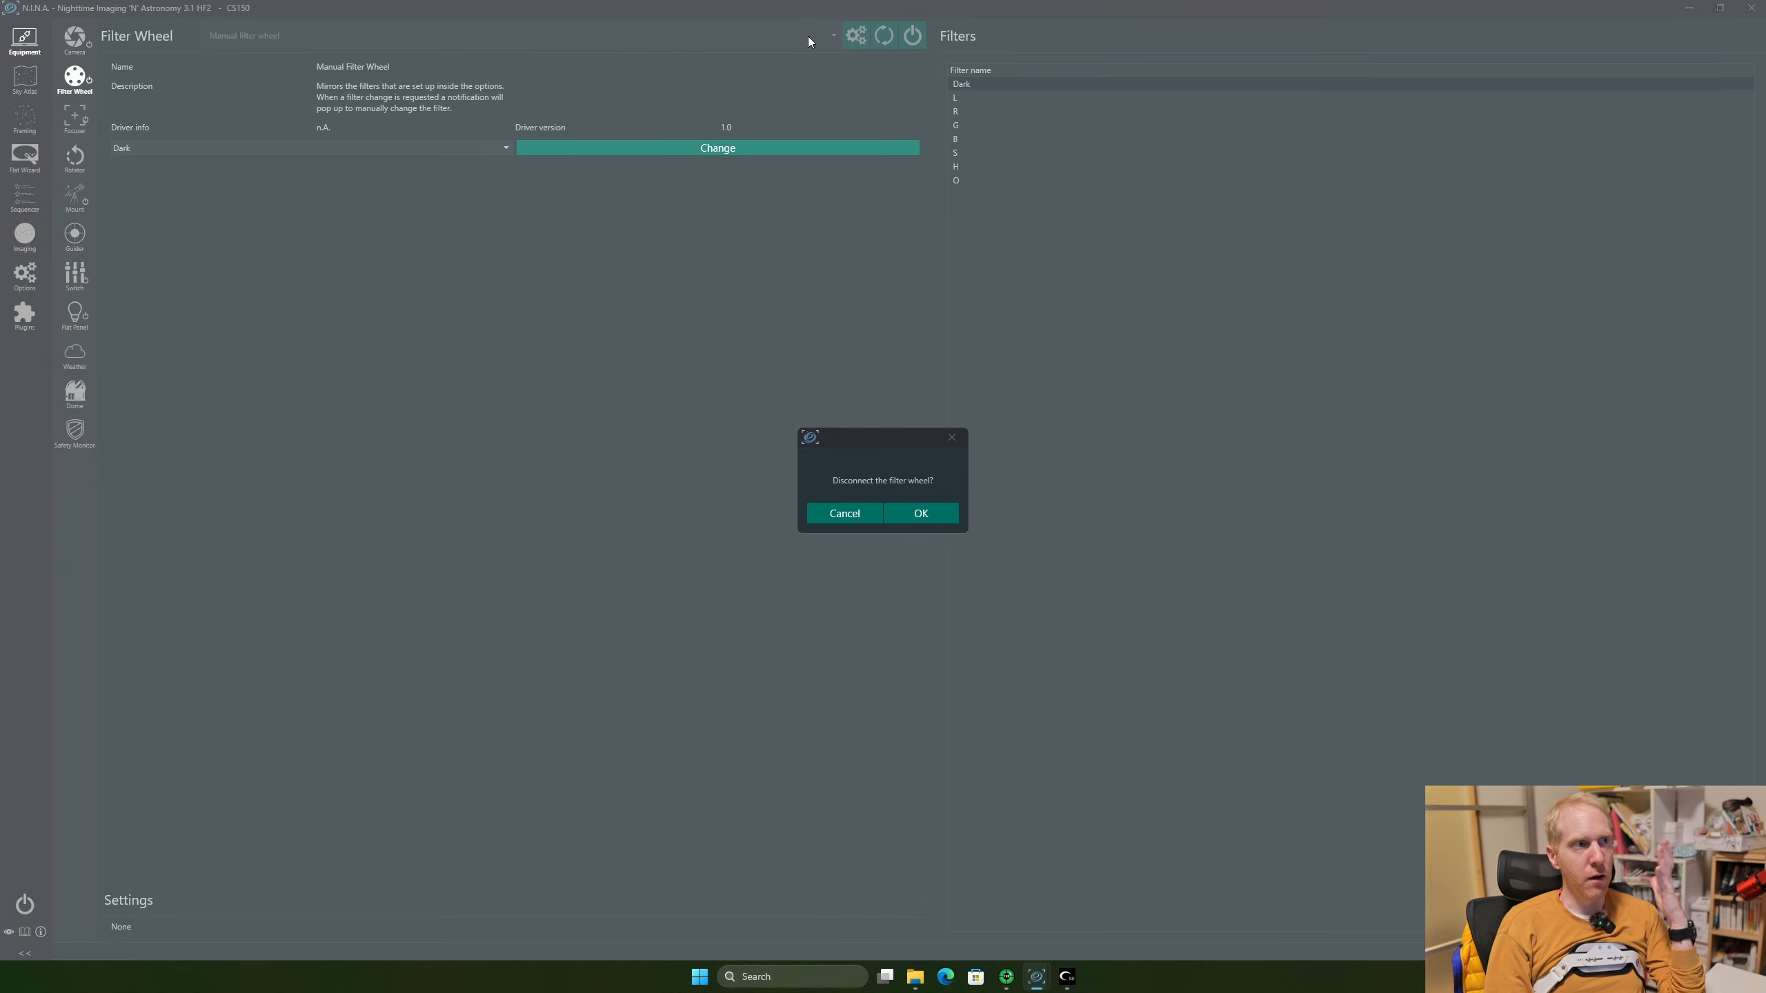
left_click(920, 513)
left_click(584, 47)
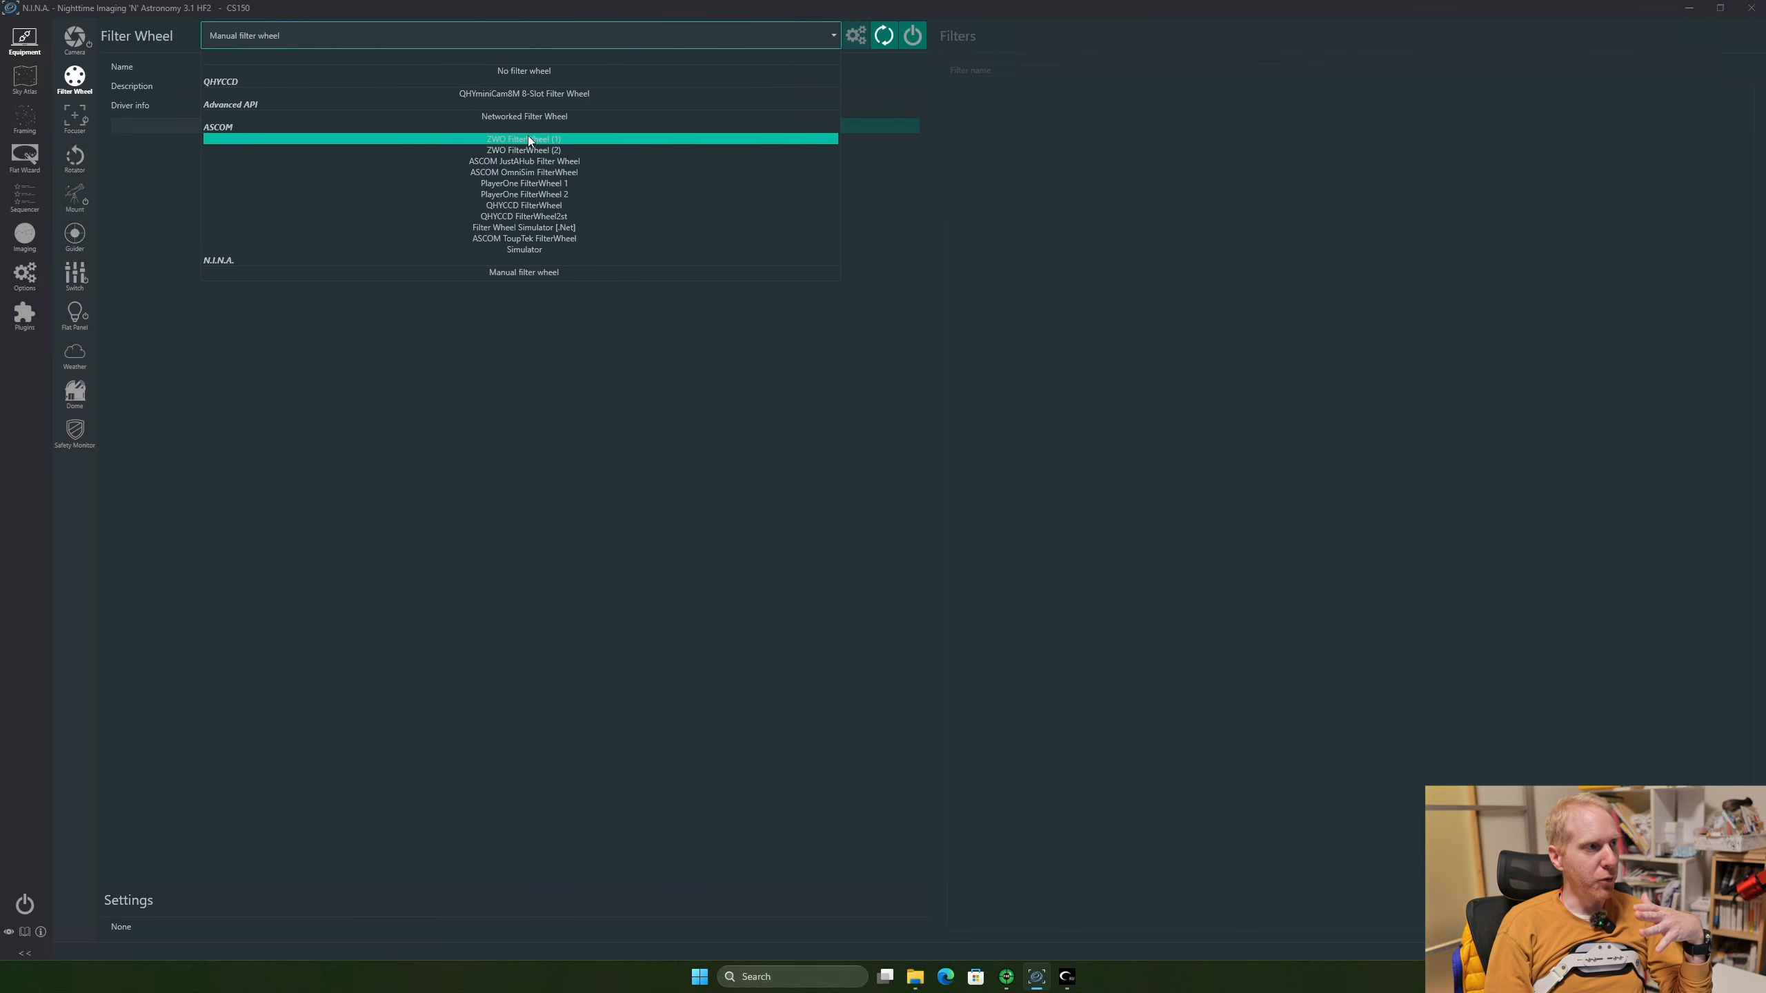
left_click(510, 94)
left_click(912, 38)
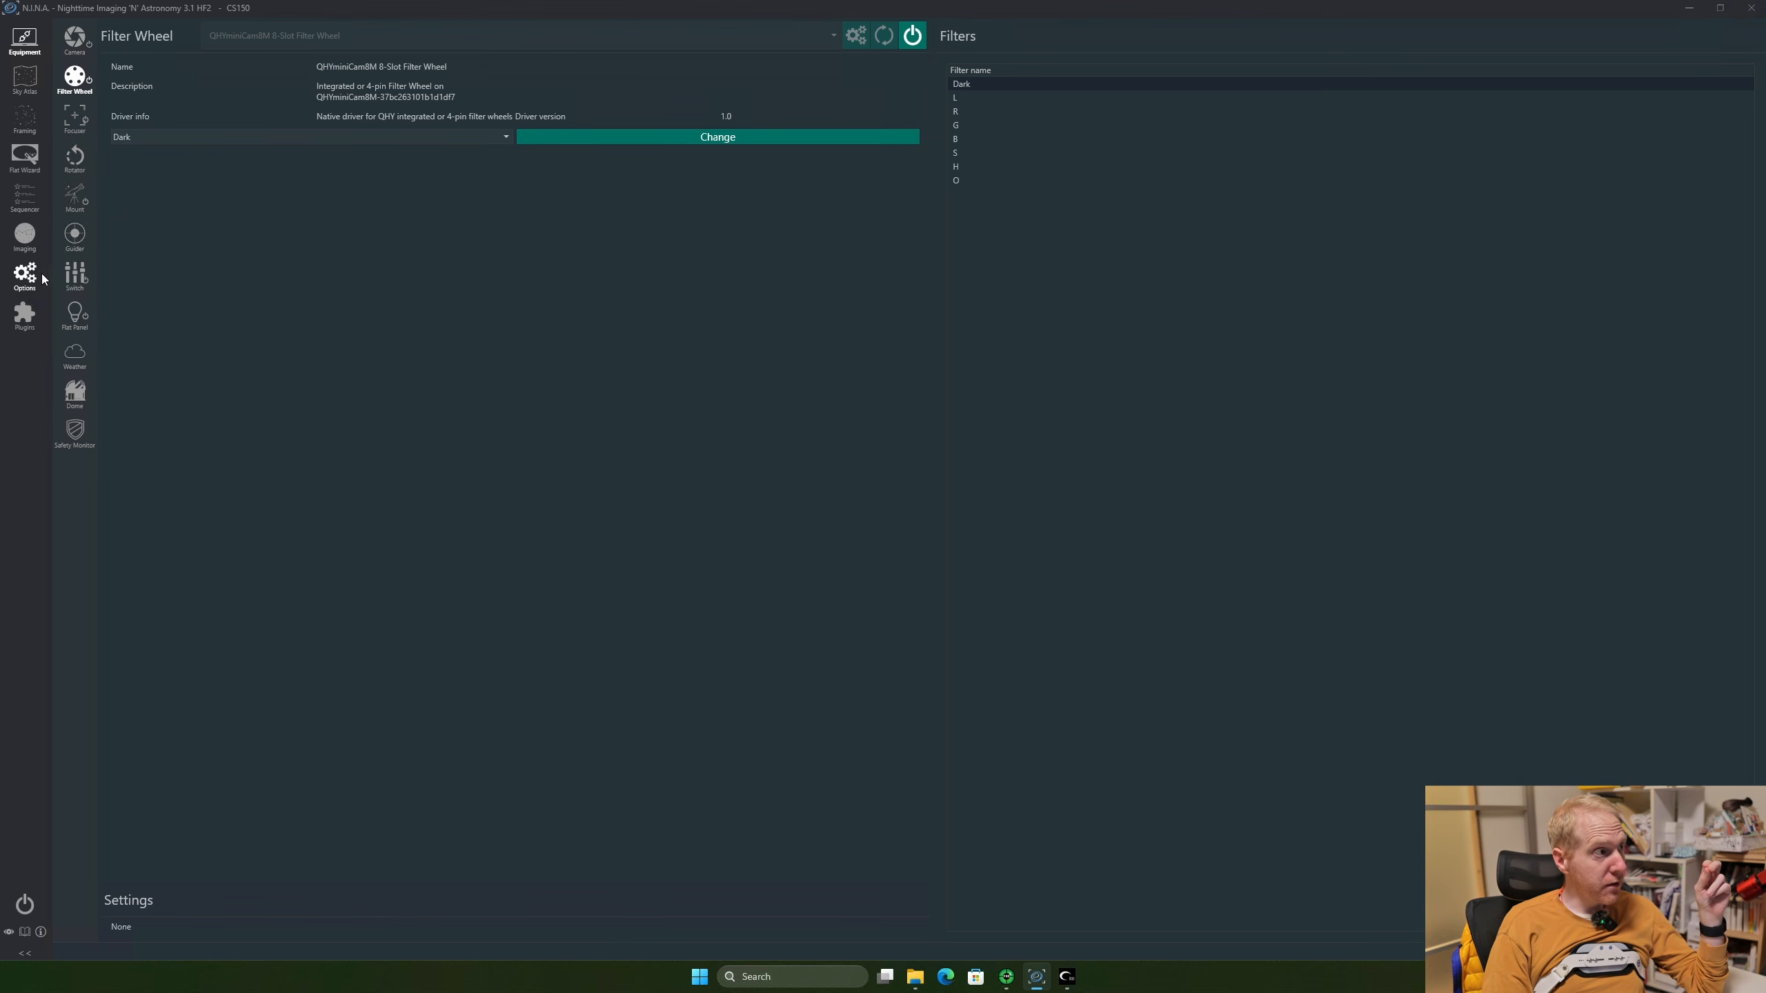
Take a 1 s test exposure in the imaging workspace with the image view shown
left_click(29, 203)
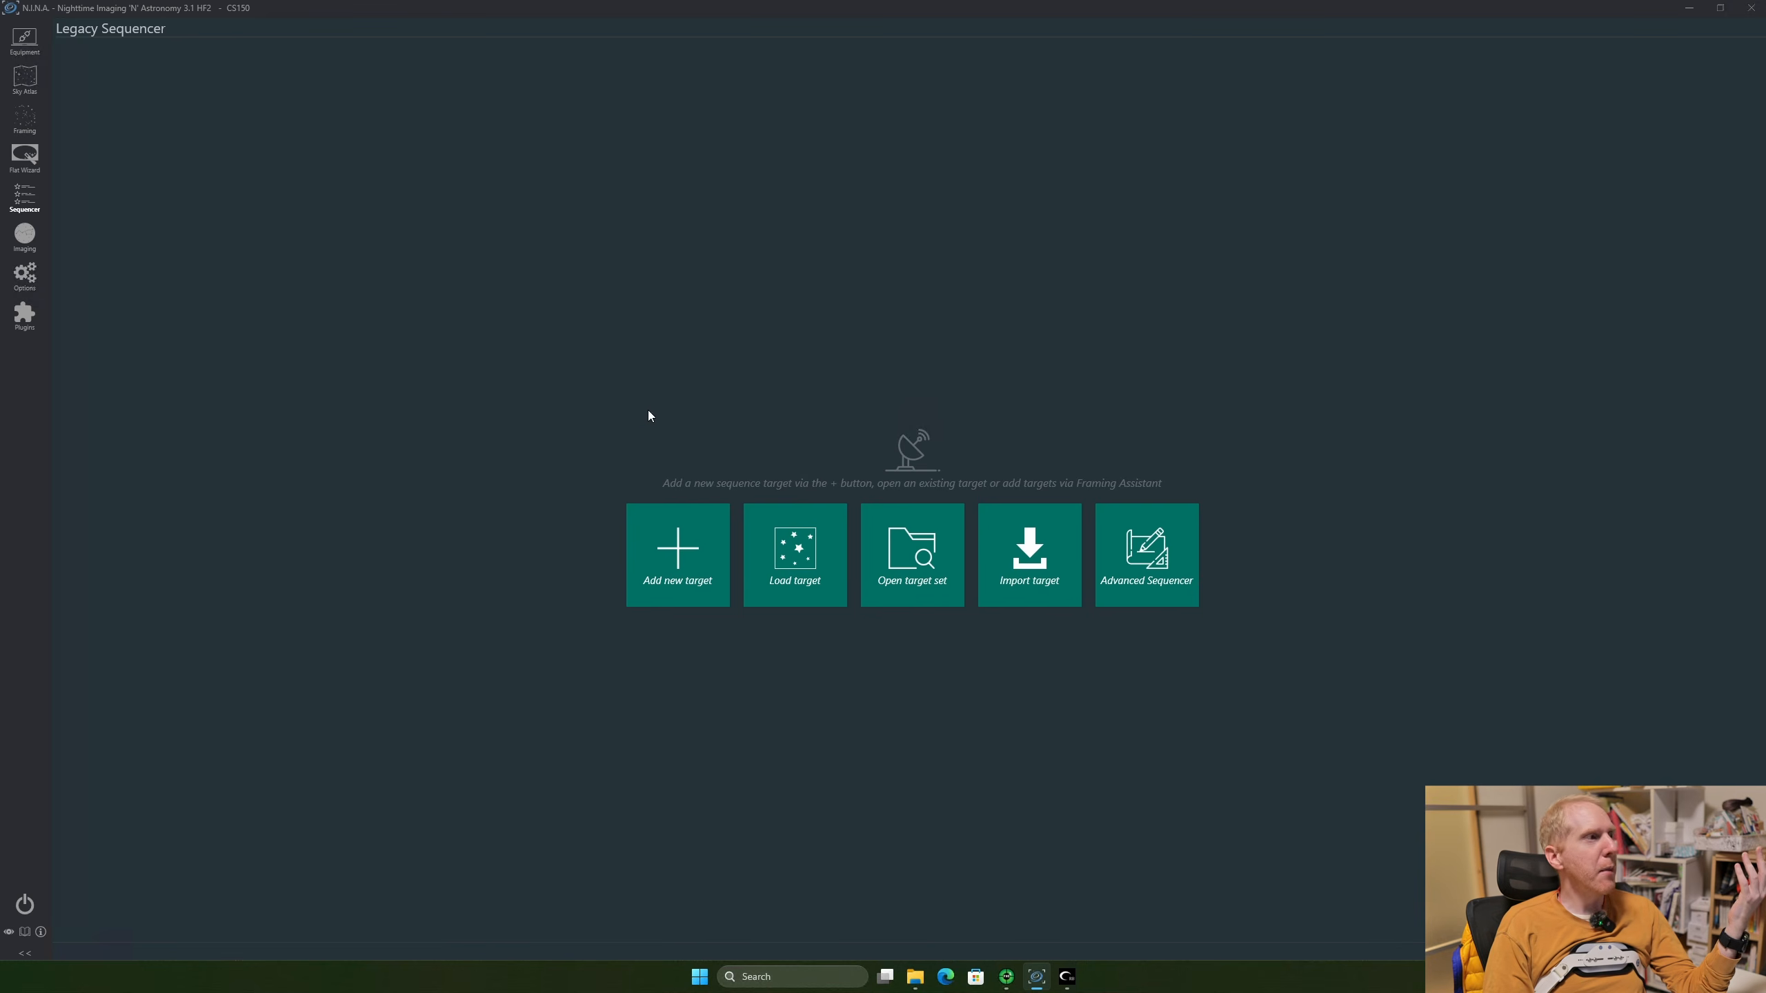
left_click(6, 243)
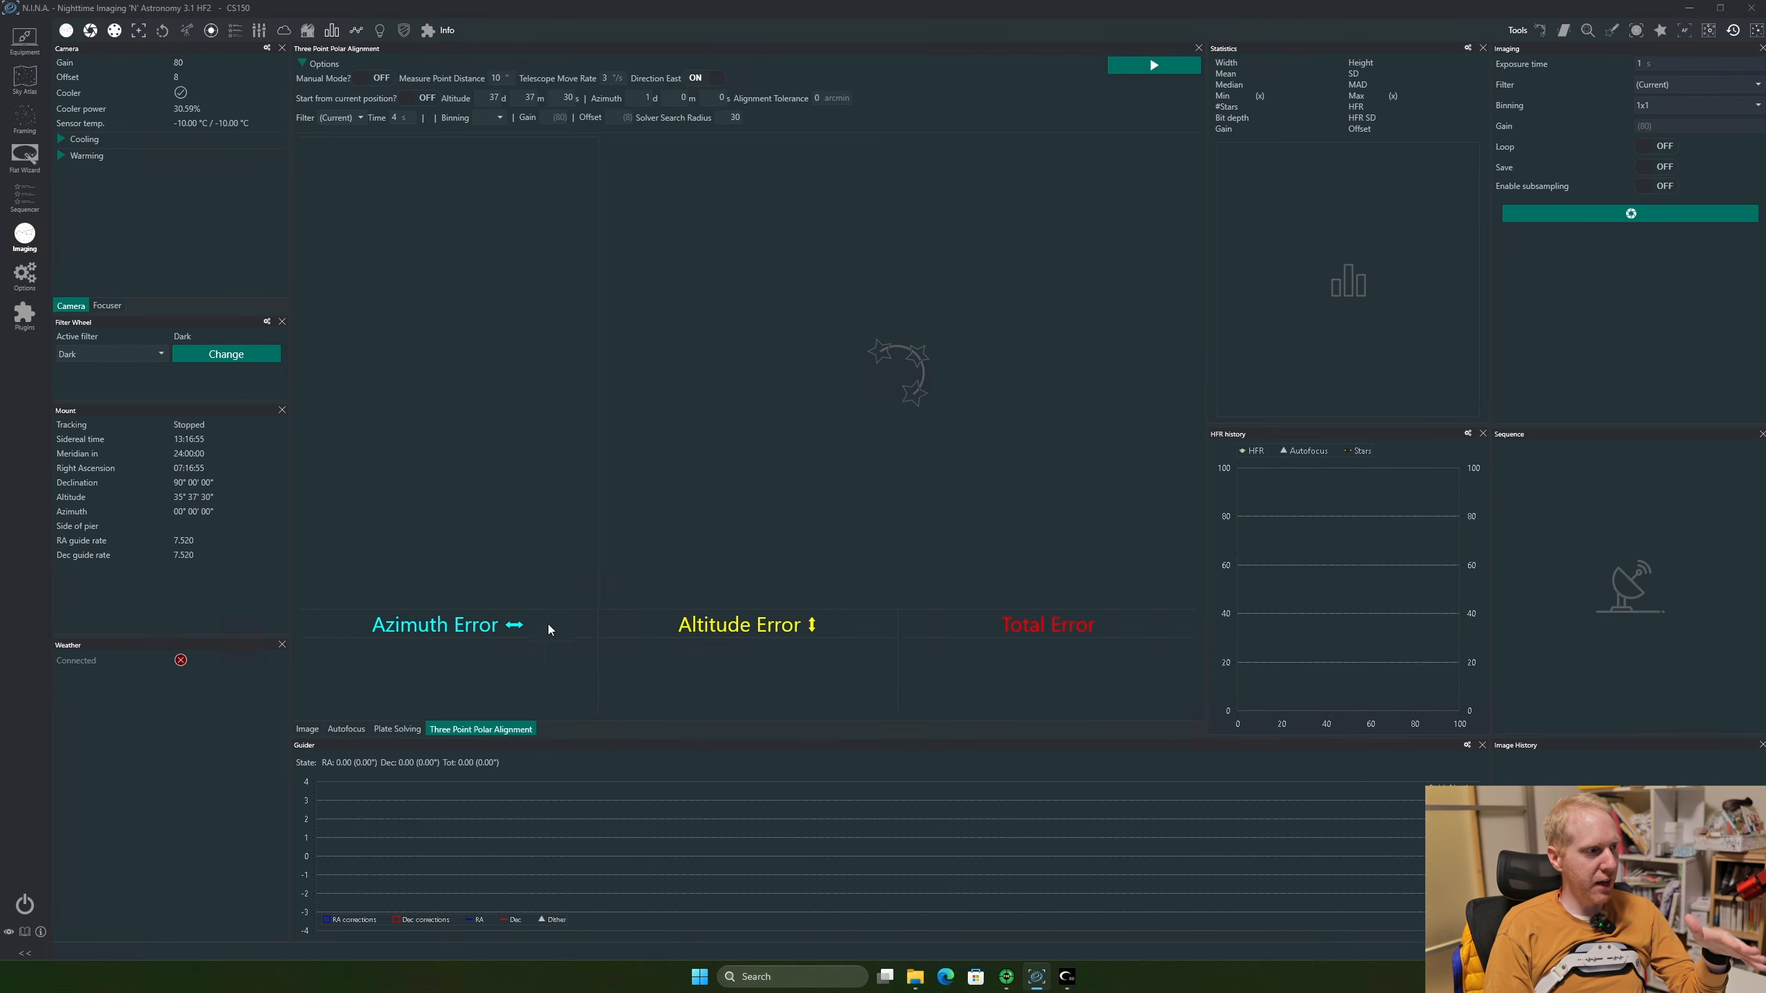
left_click(311, 727)
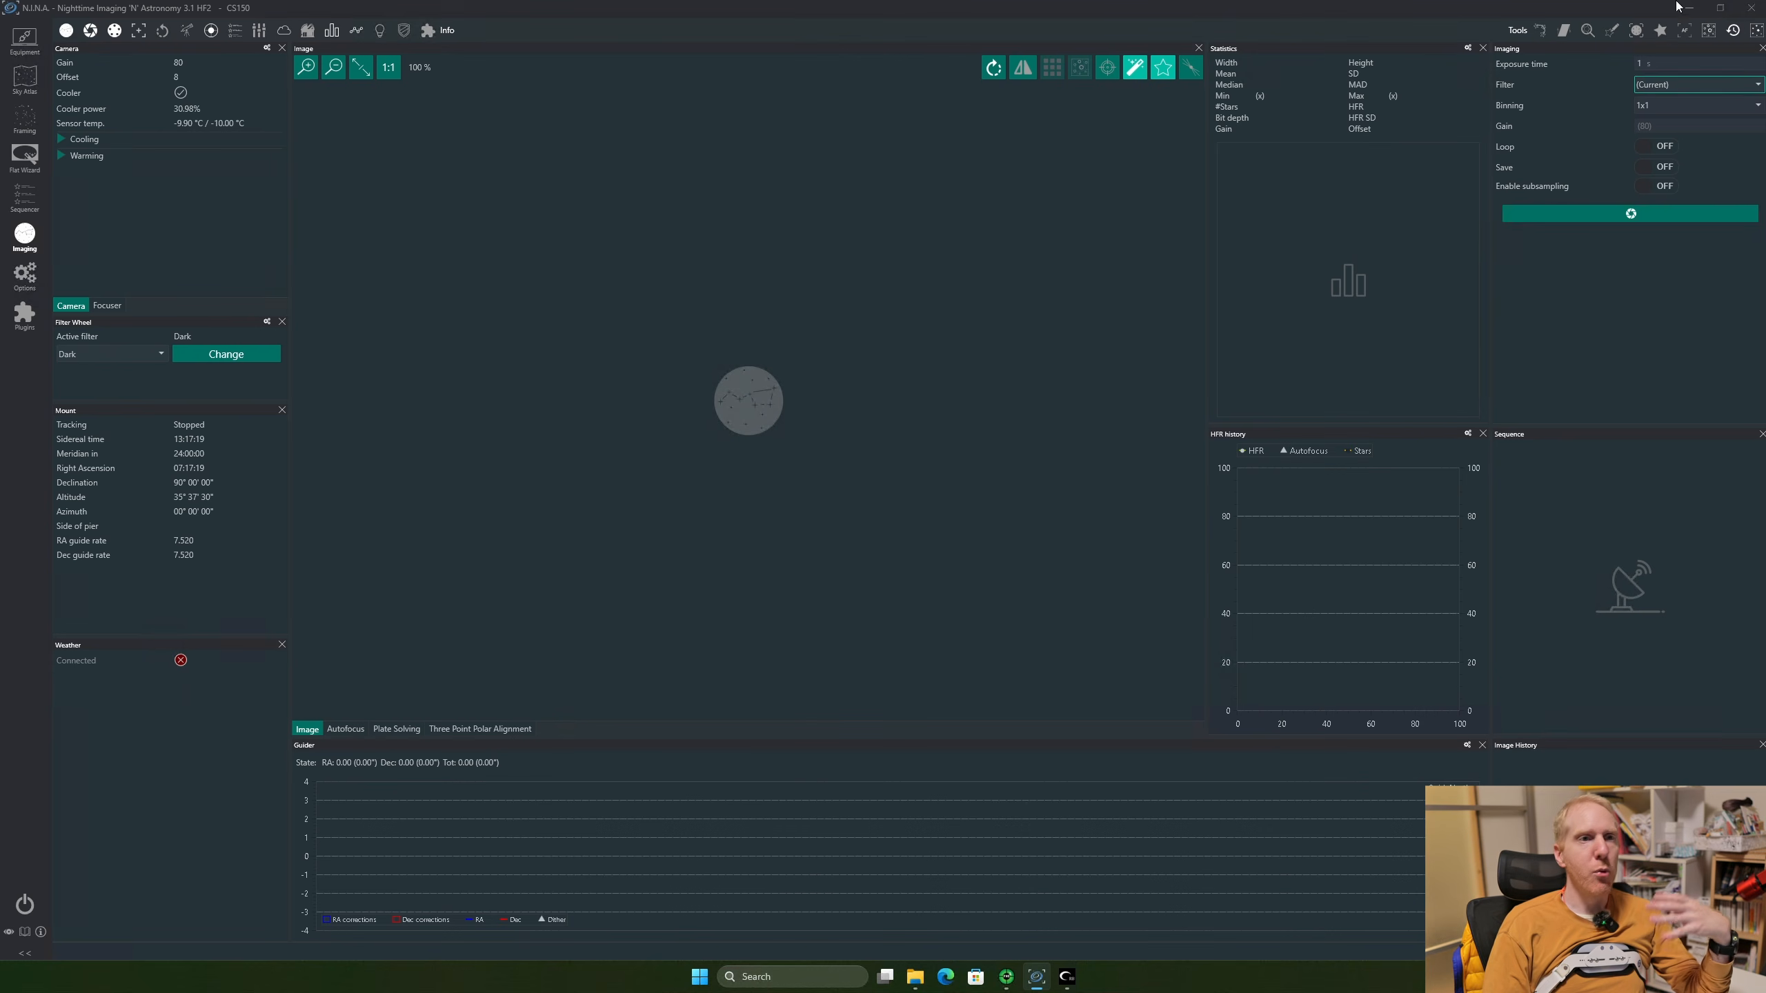
left_click(1505, 213)
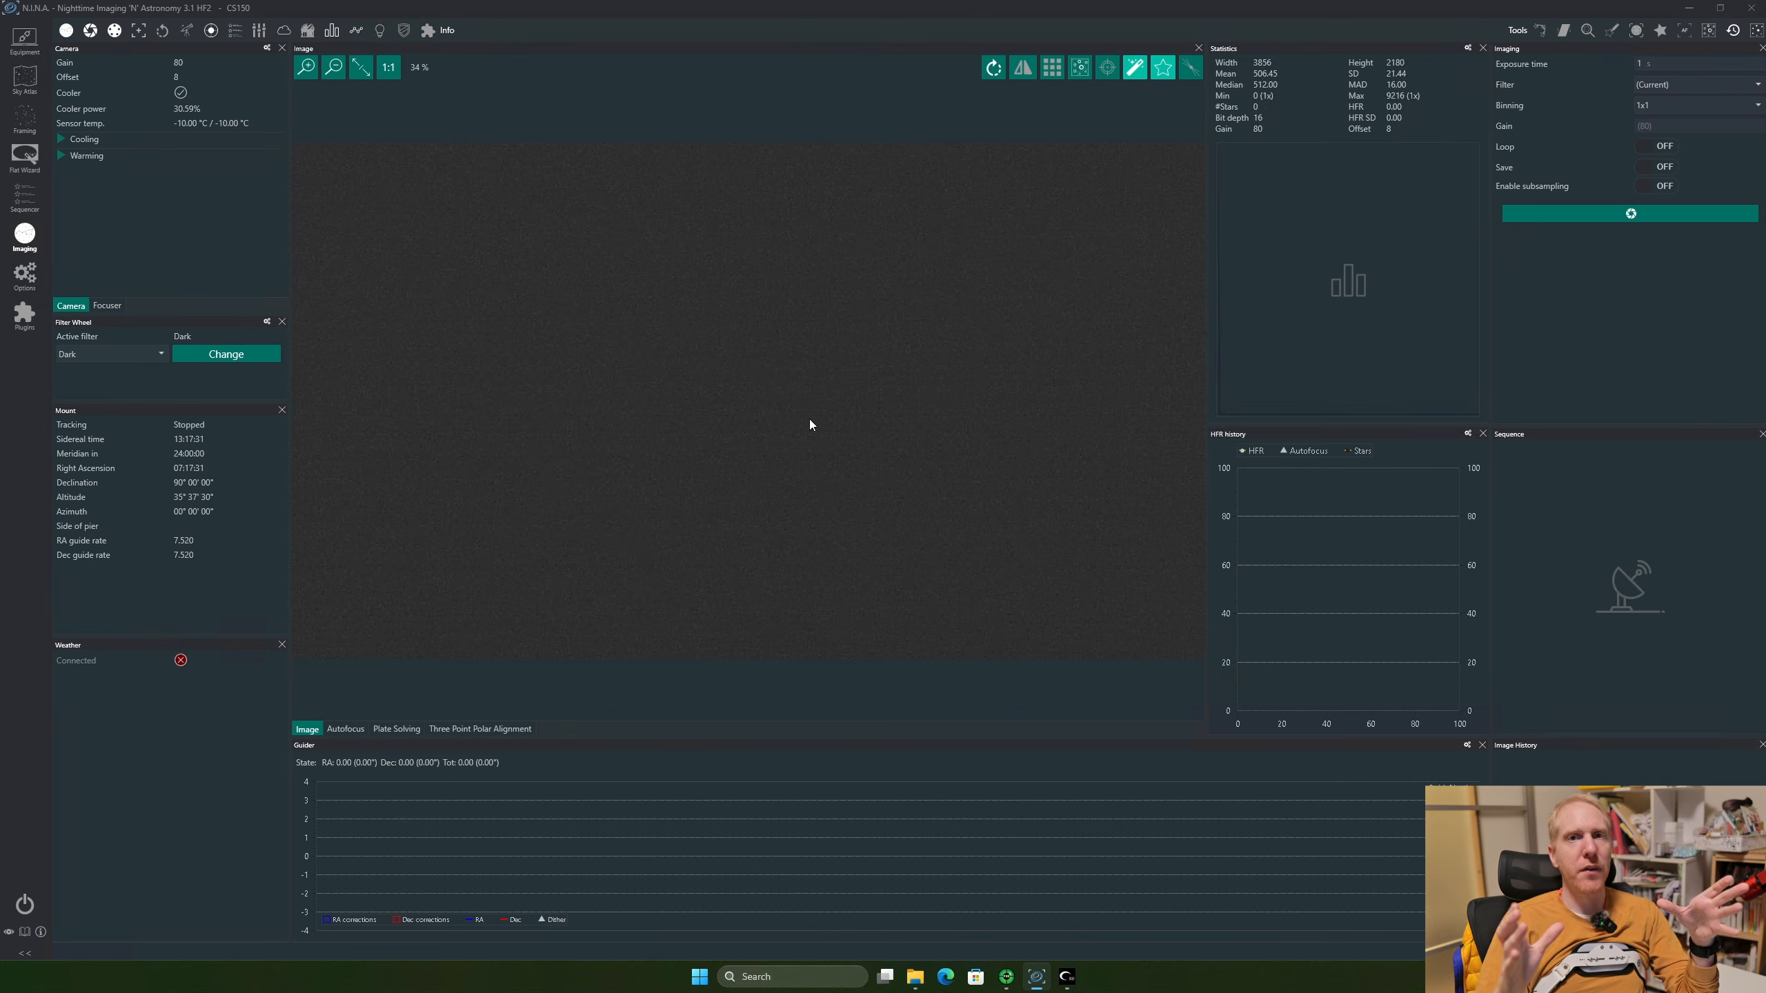
Select the Dark filter and start looping 1 s exposures that are saved under the target name BIAS
left_click(138, 353)
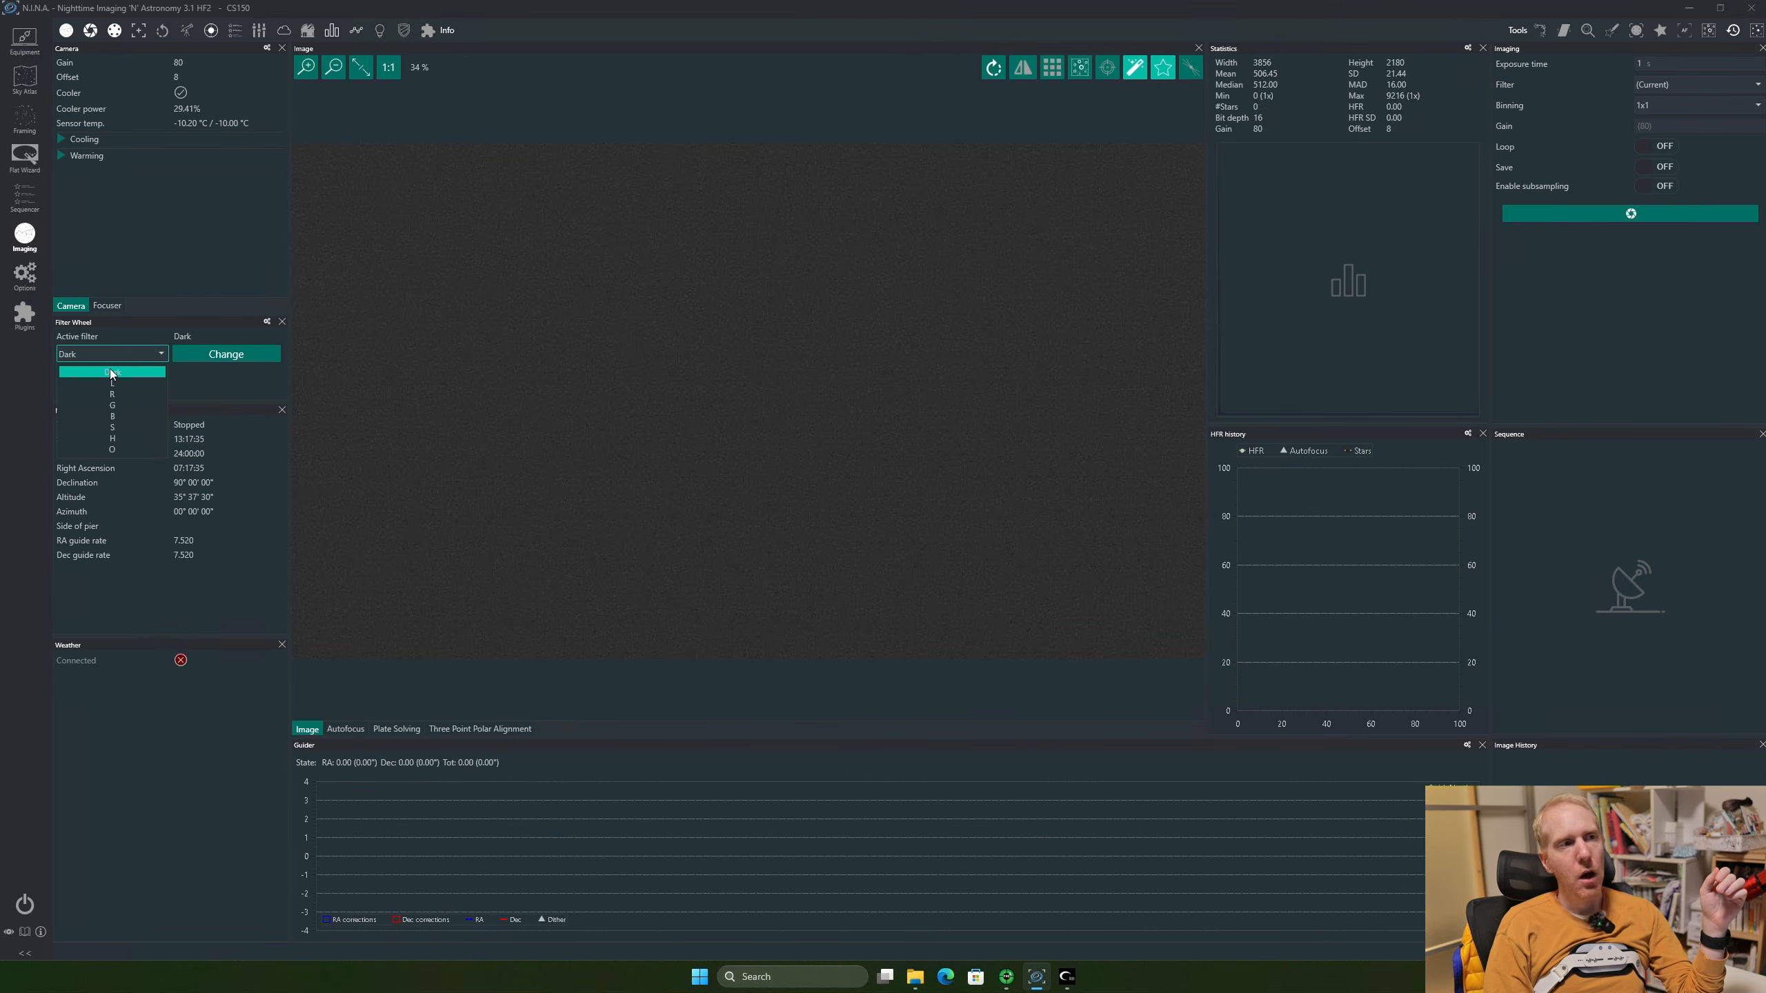
left_click(139, 373)
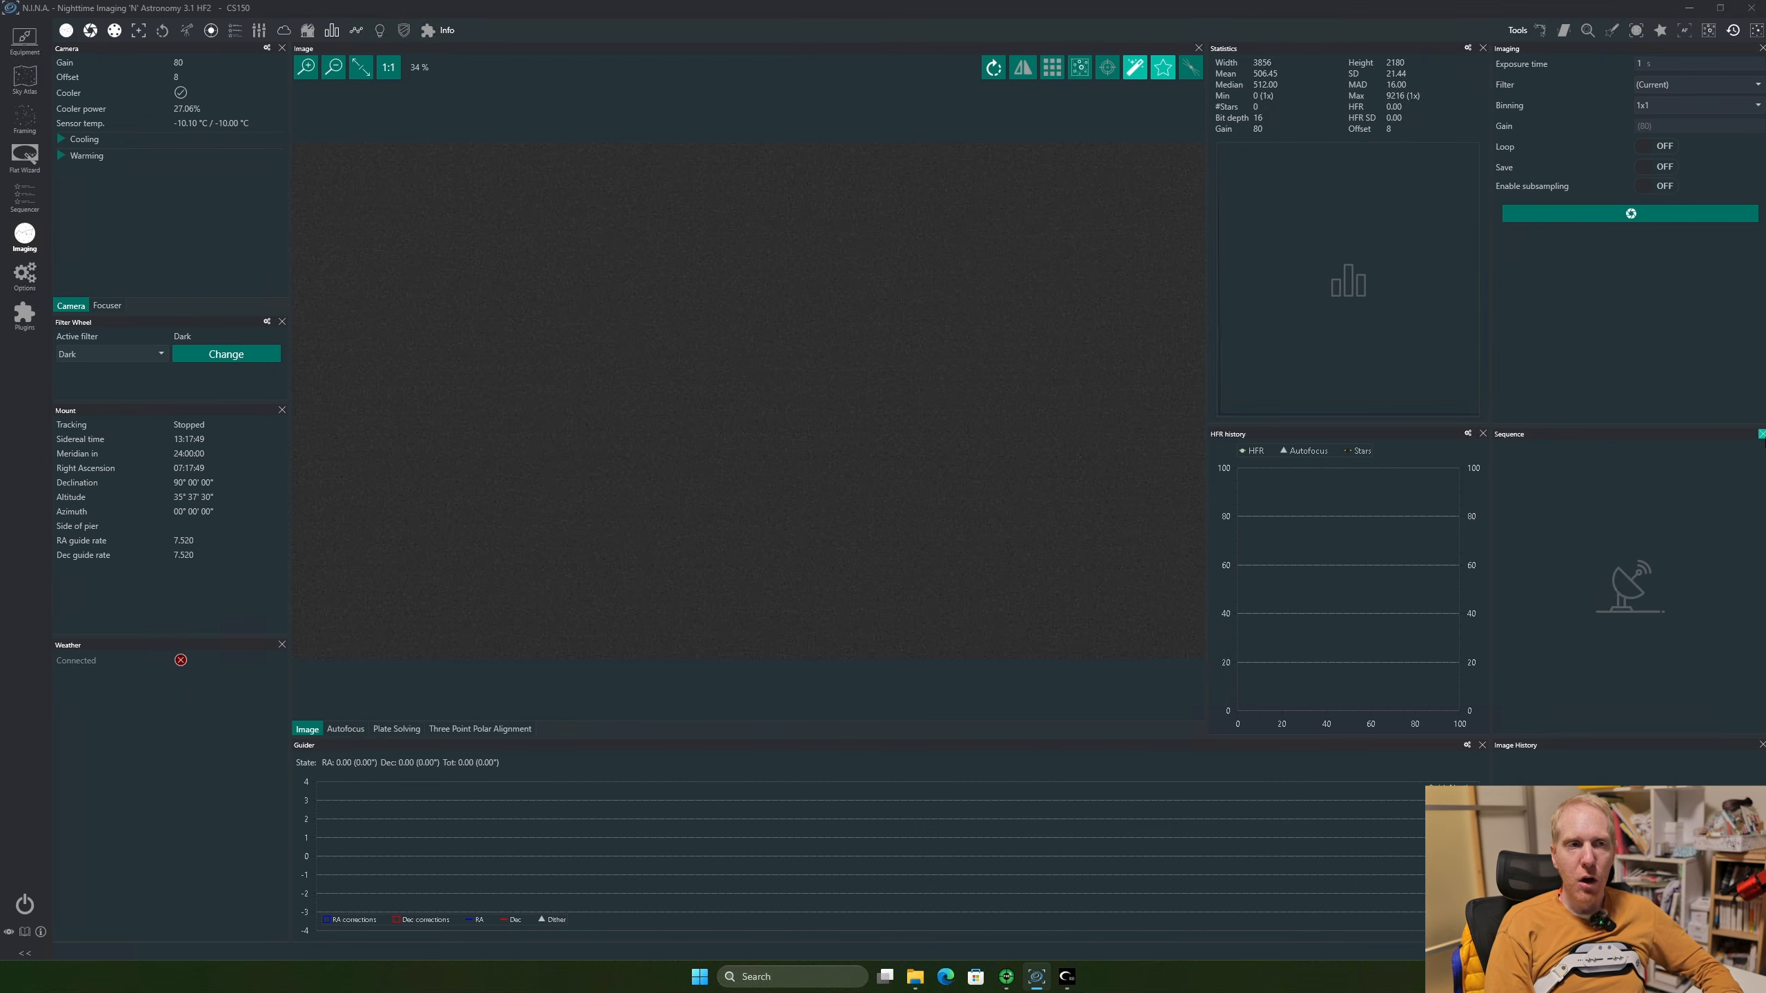
left_click(1655, 148)
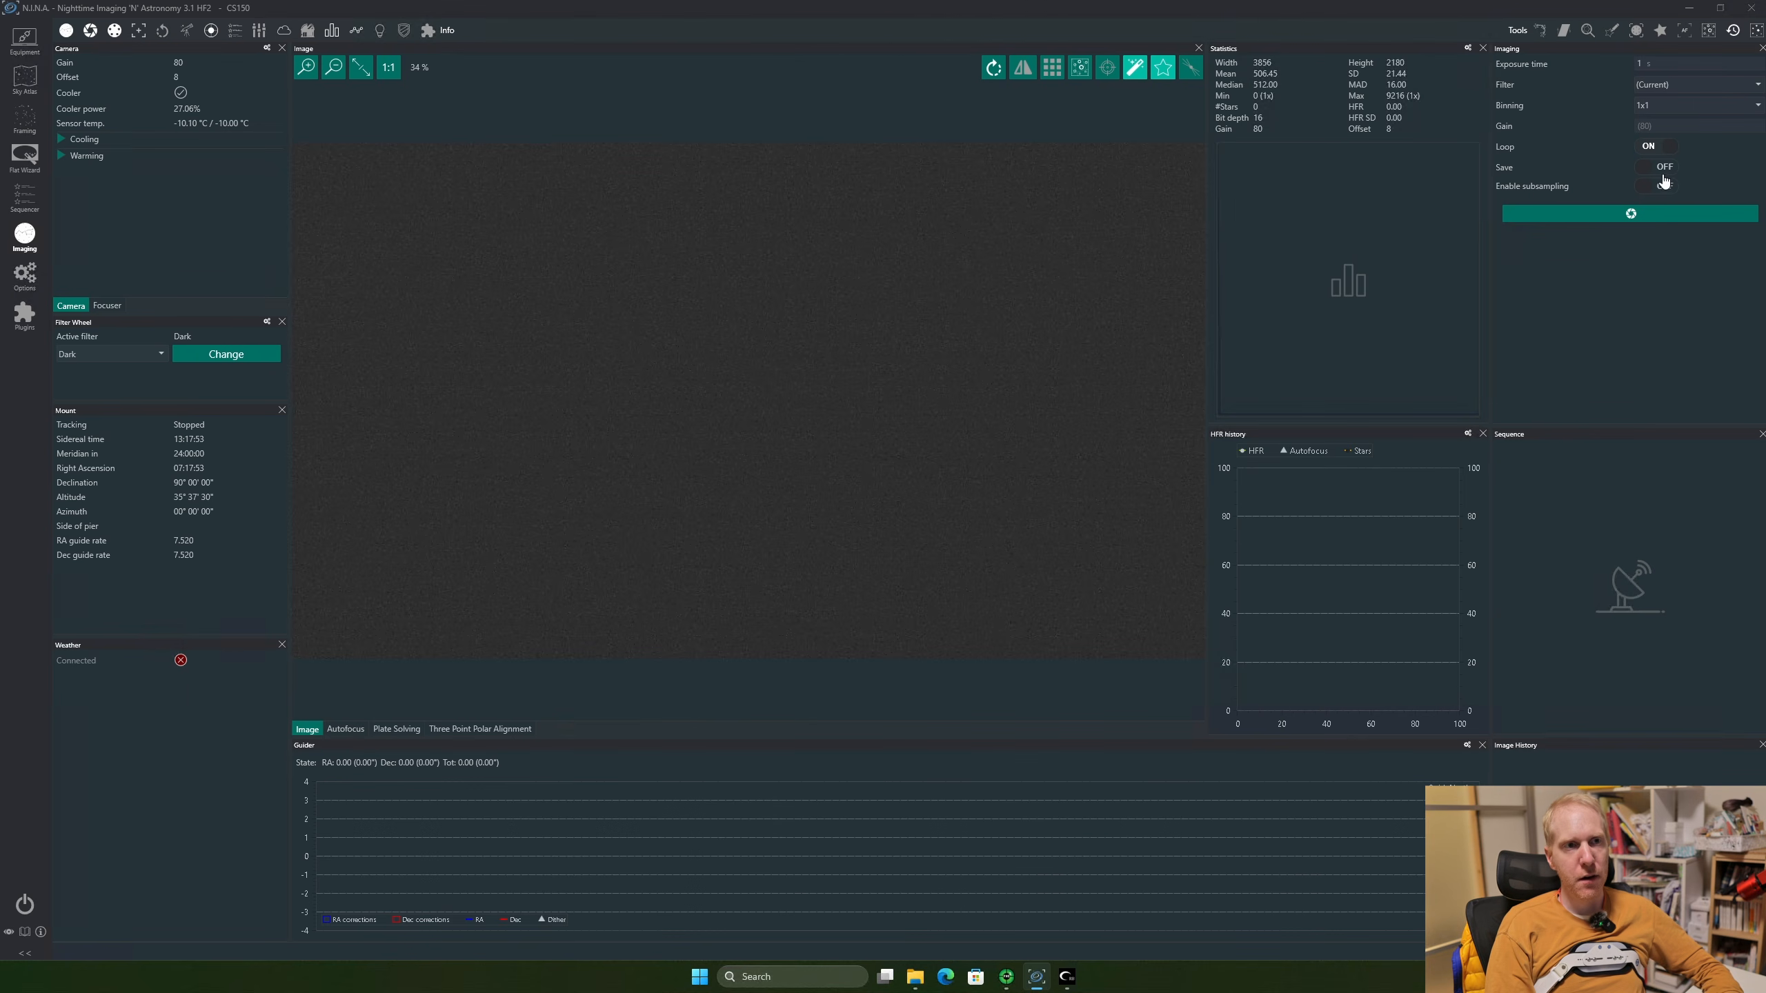
left_click(1655, 167)
left_click(1706, 187)
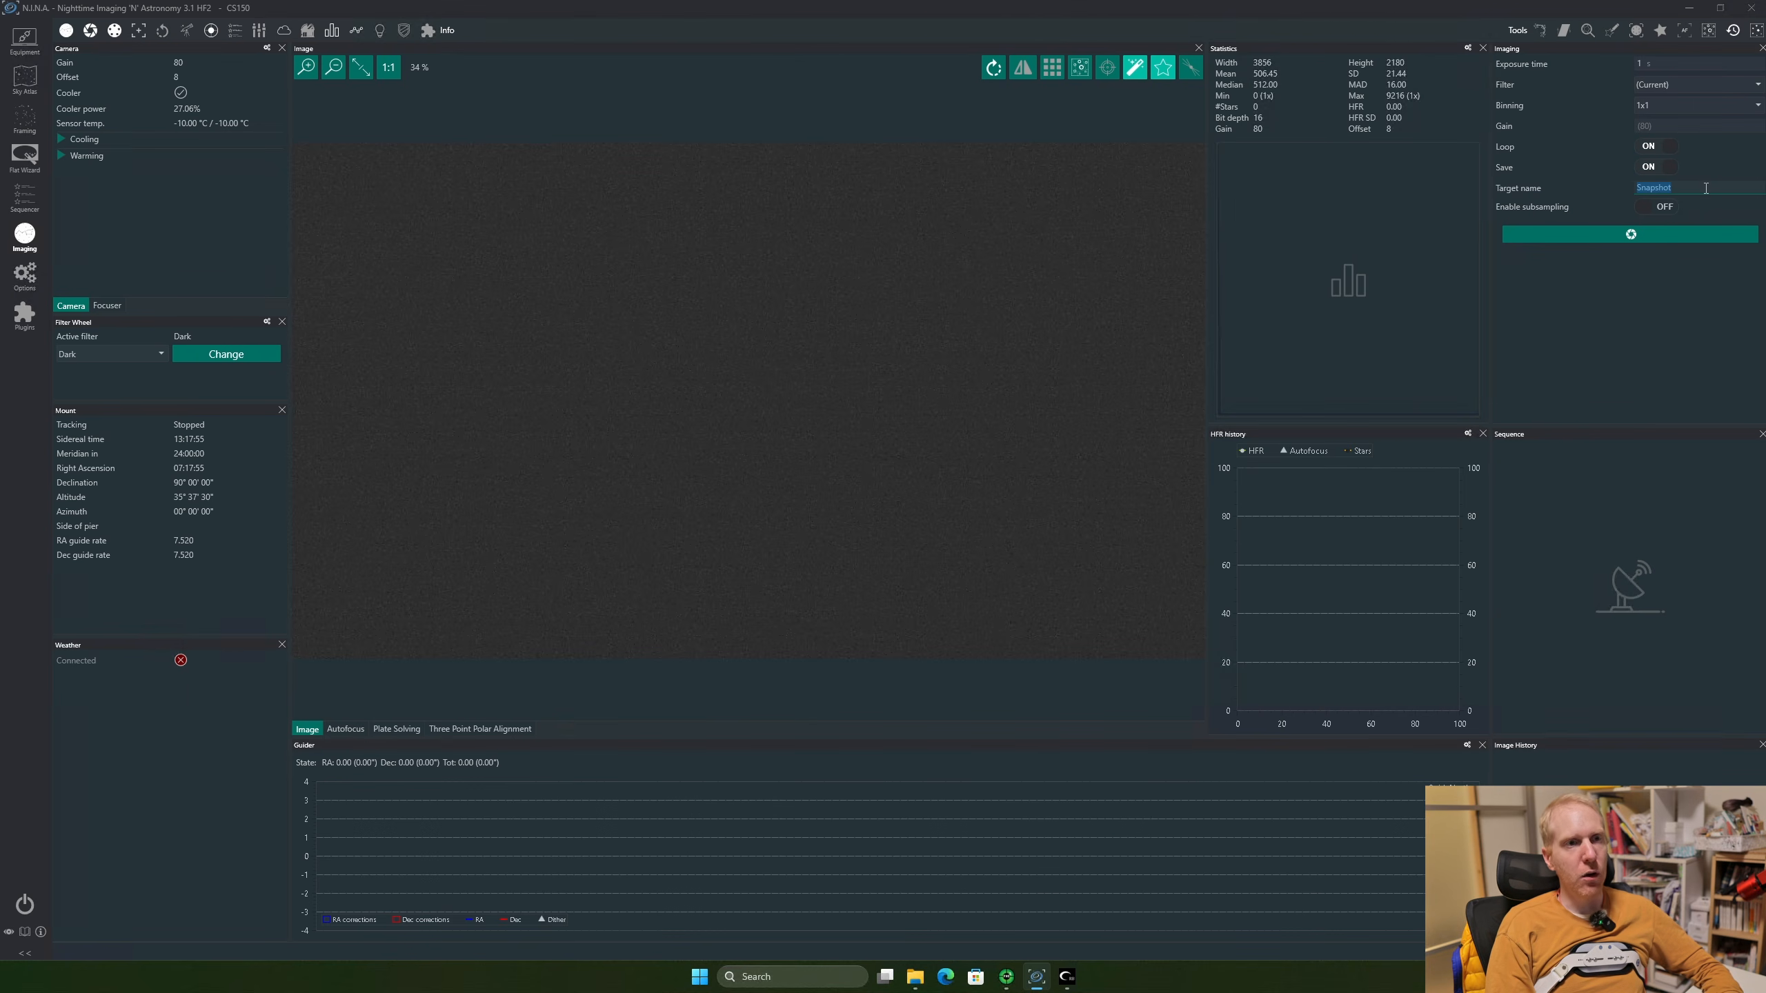
type("BIAS")
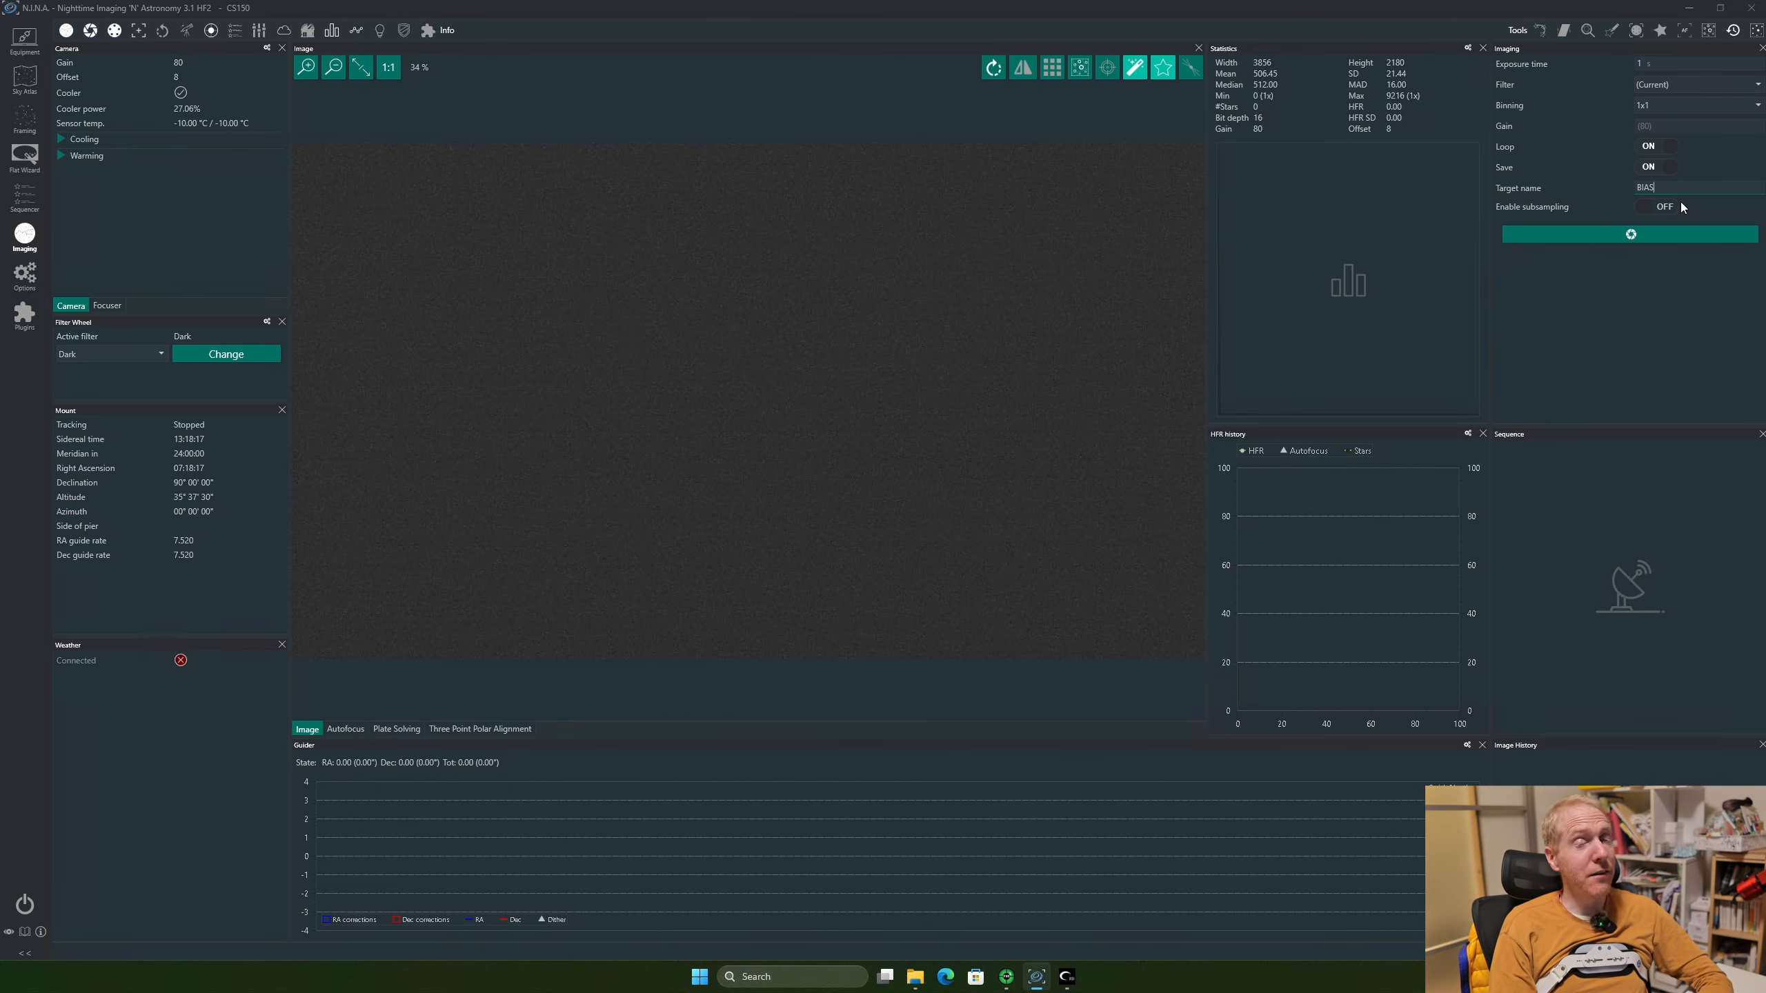
left_click(1666, 235)
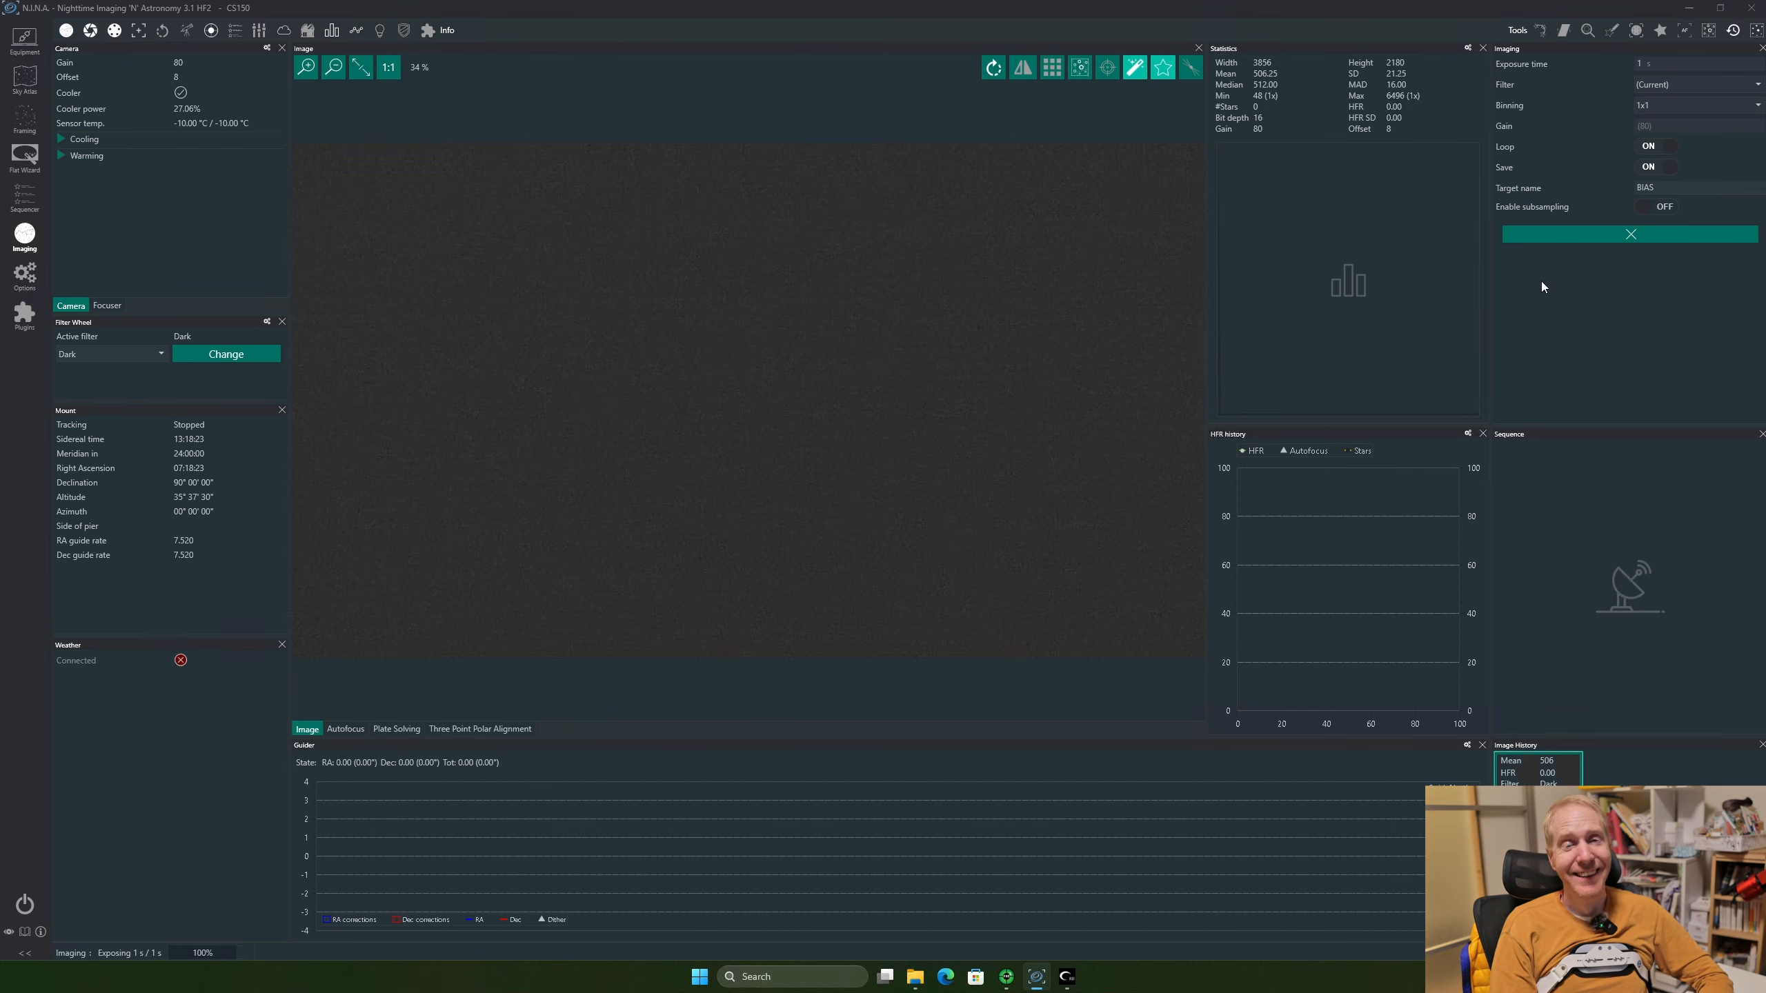
Check the image file path in the imaging file settings
left_click(24, 275)
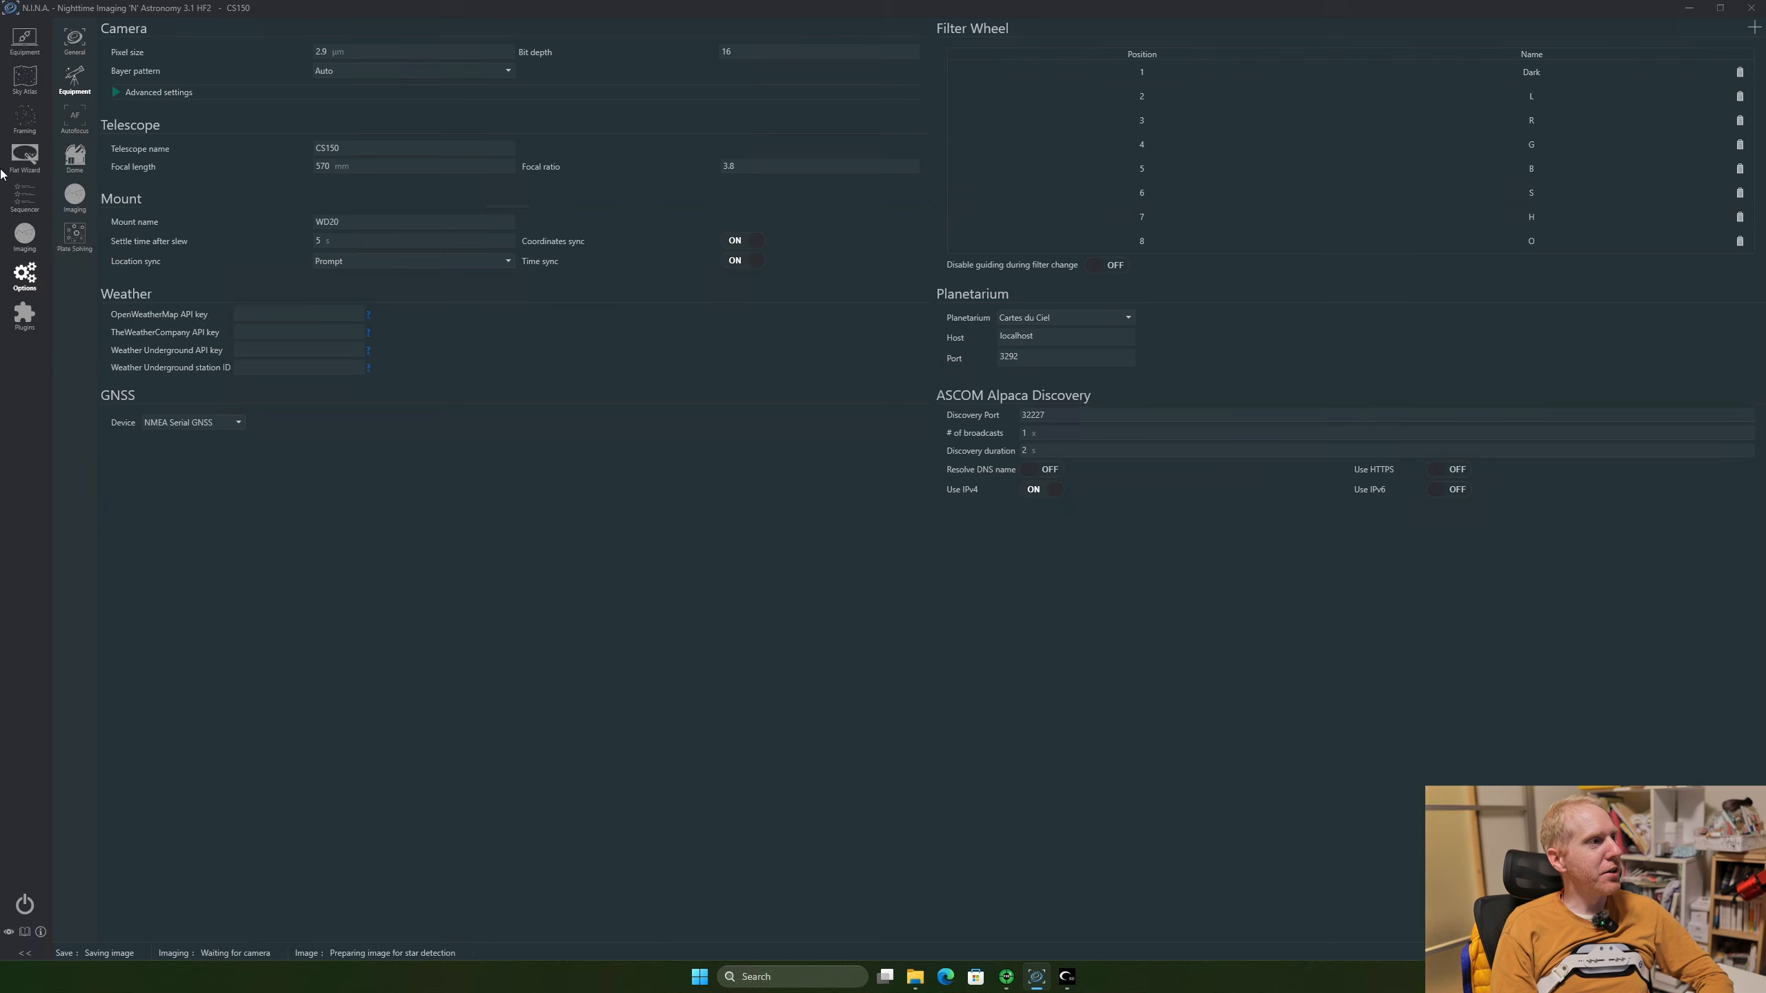
left_click(77, 44)
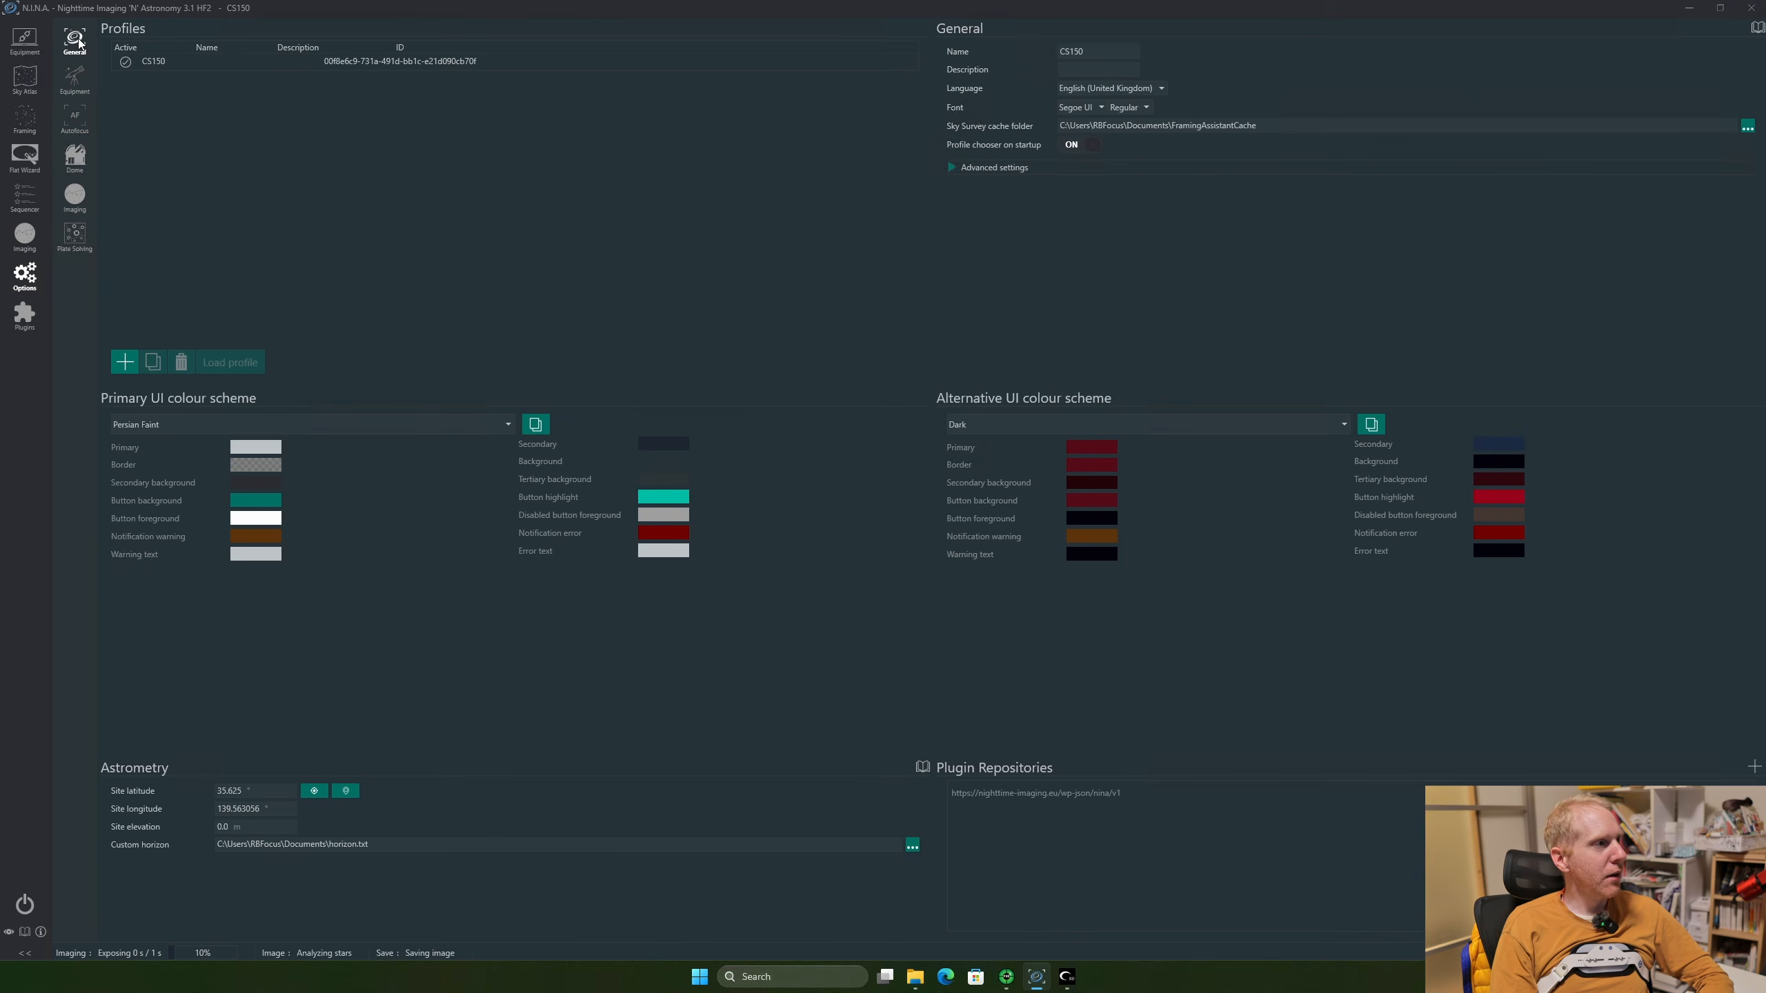
left_click(74, 196)
left_click_drag(370, 133, 163, 134)
left_click(367, 132)
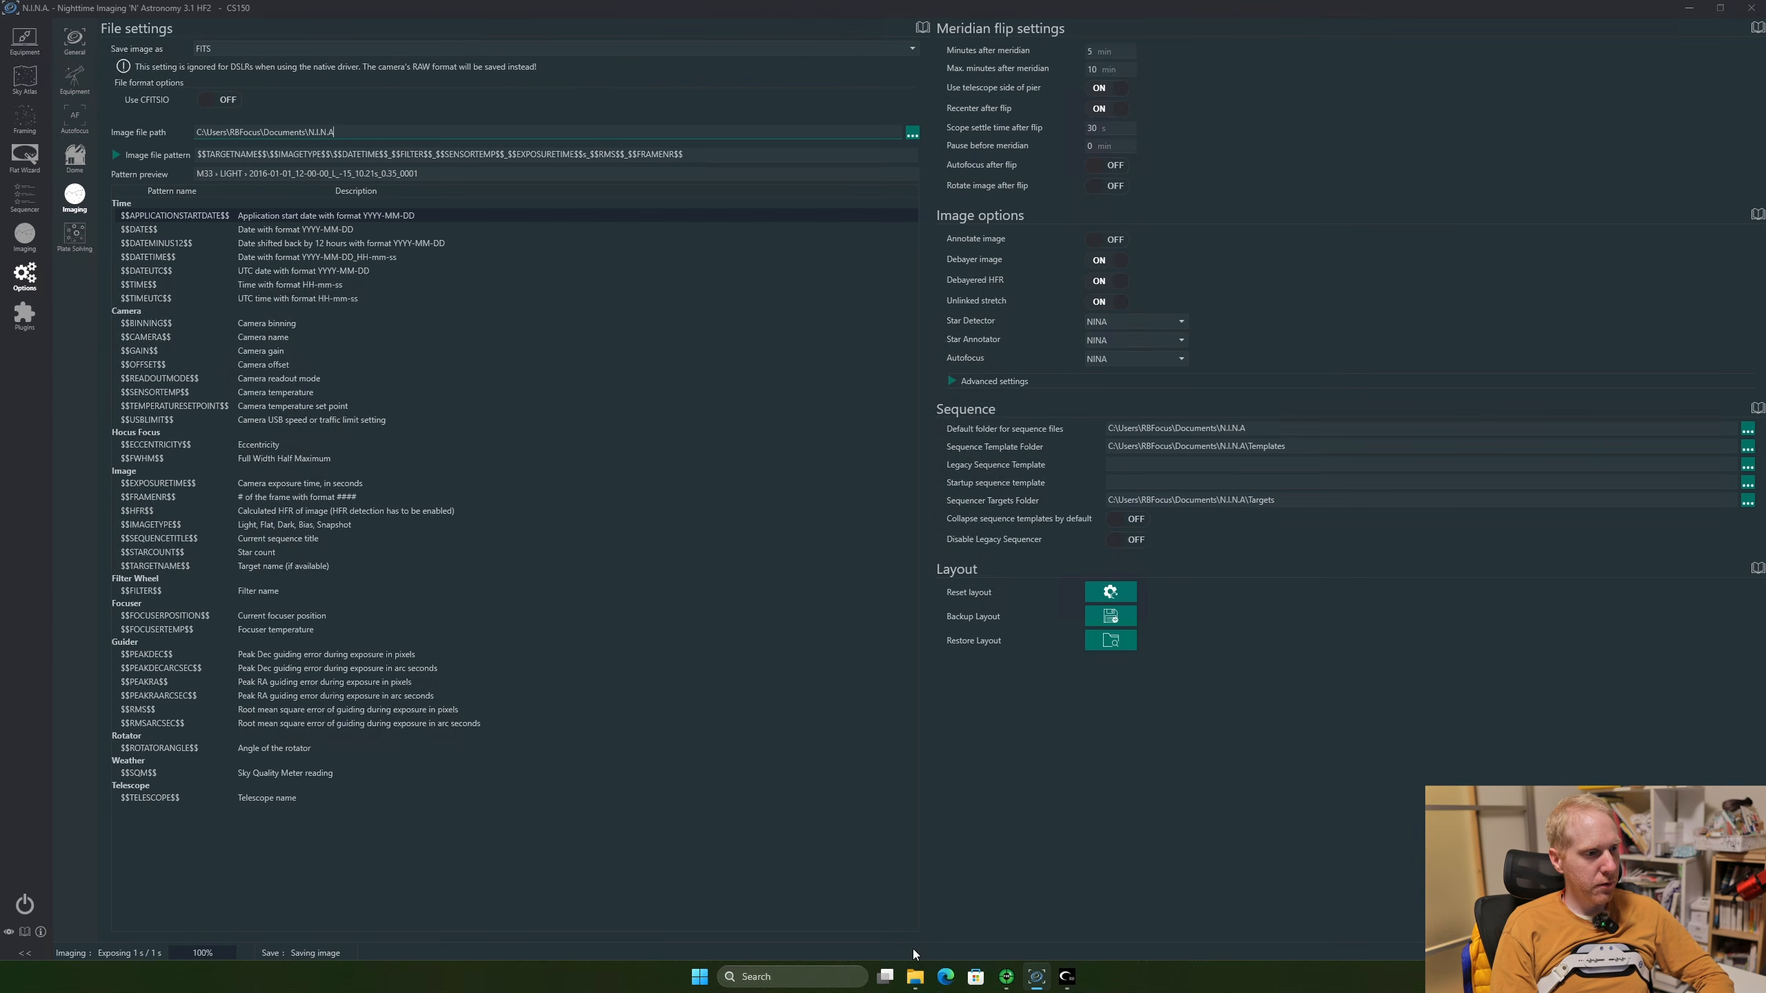
Switch to File Explorer and look through the frames saved in the BIAS\SNAPSHOT folder under N.I.N.A
left_click(916, 977)
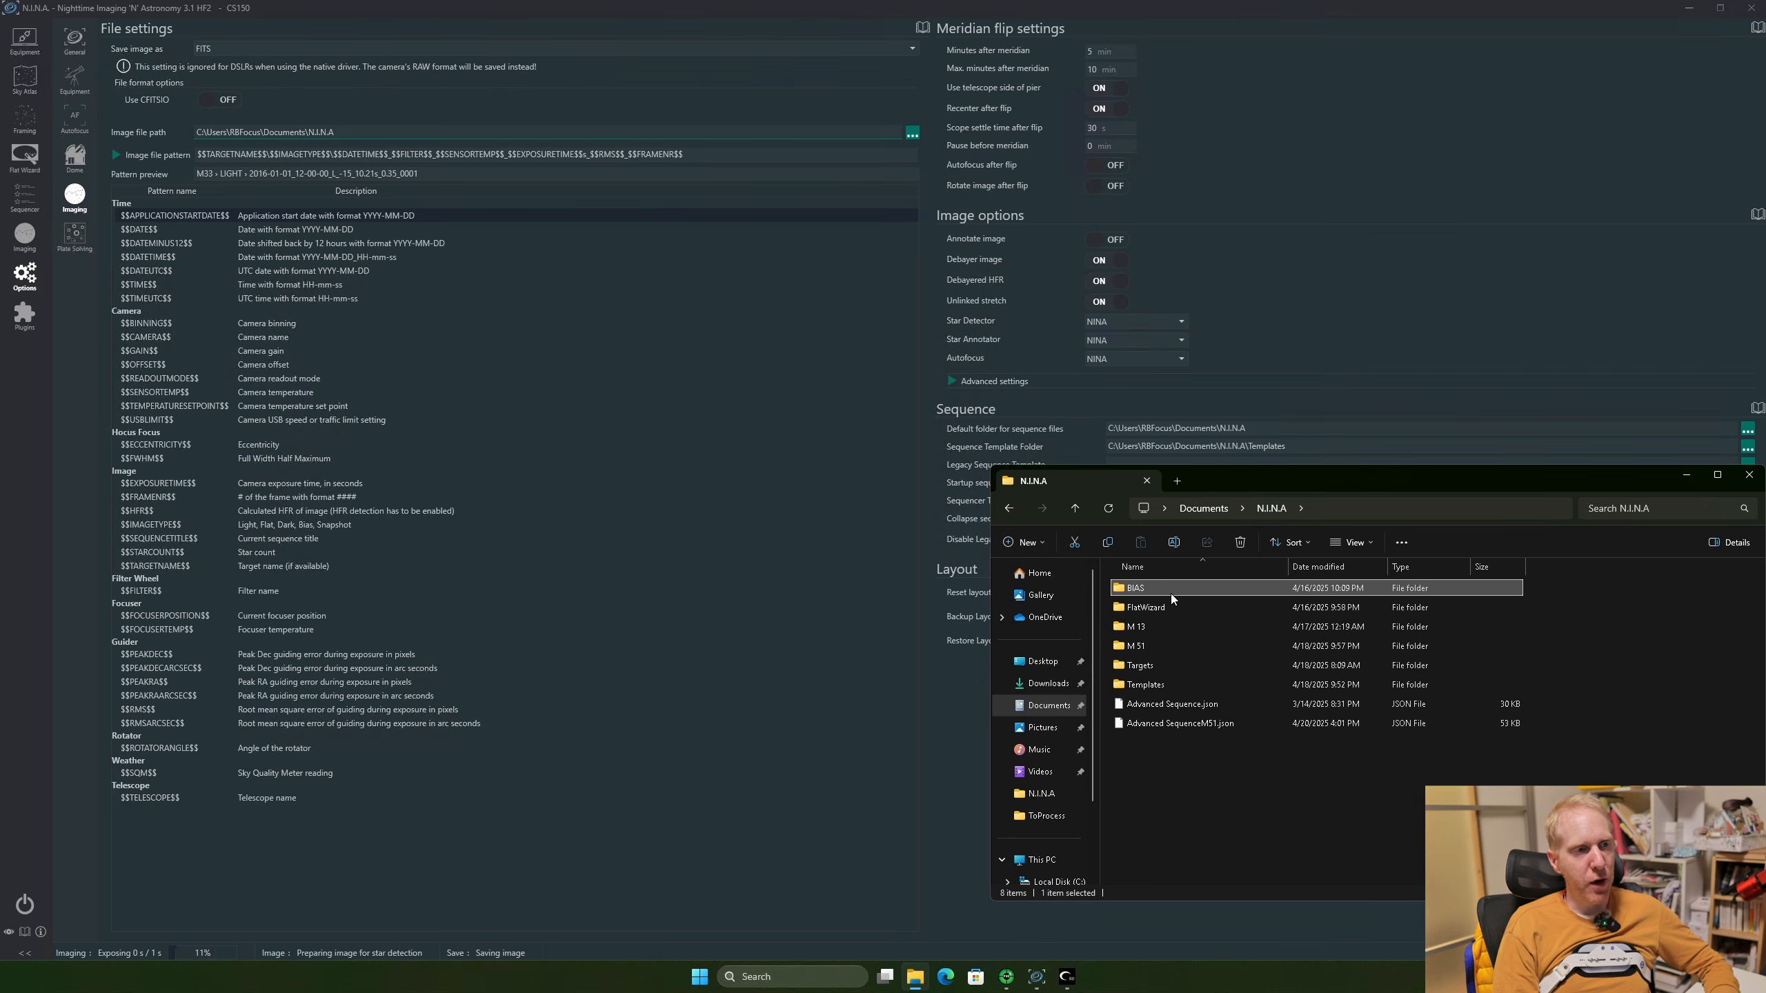
double_click(1151, 589)
left_click(1151, 587)
double_click(1151, 588)
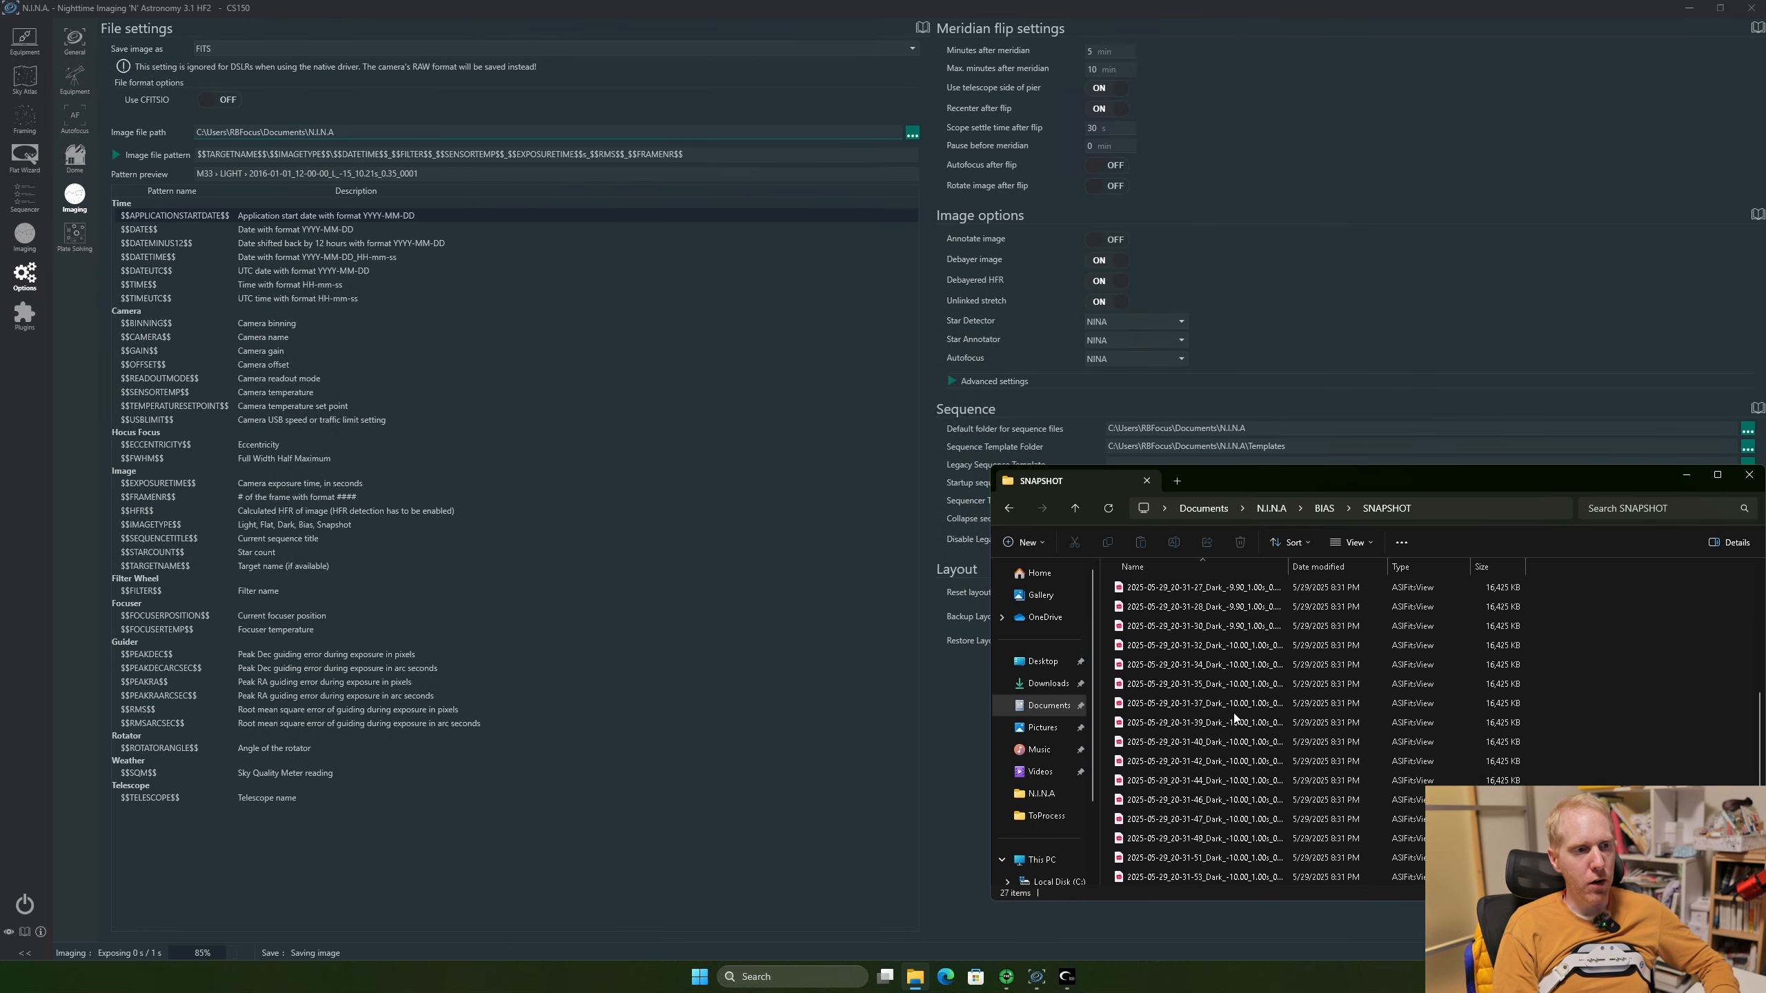
scroll(1365, 661, "up", 4)
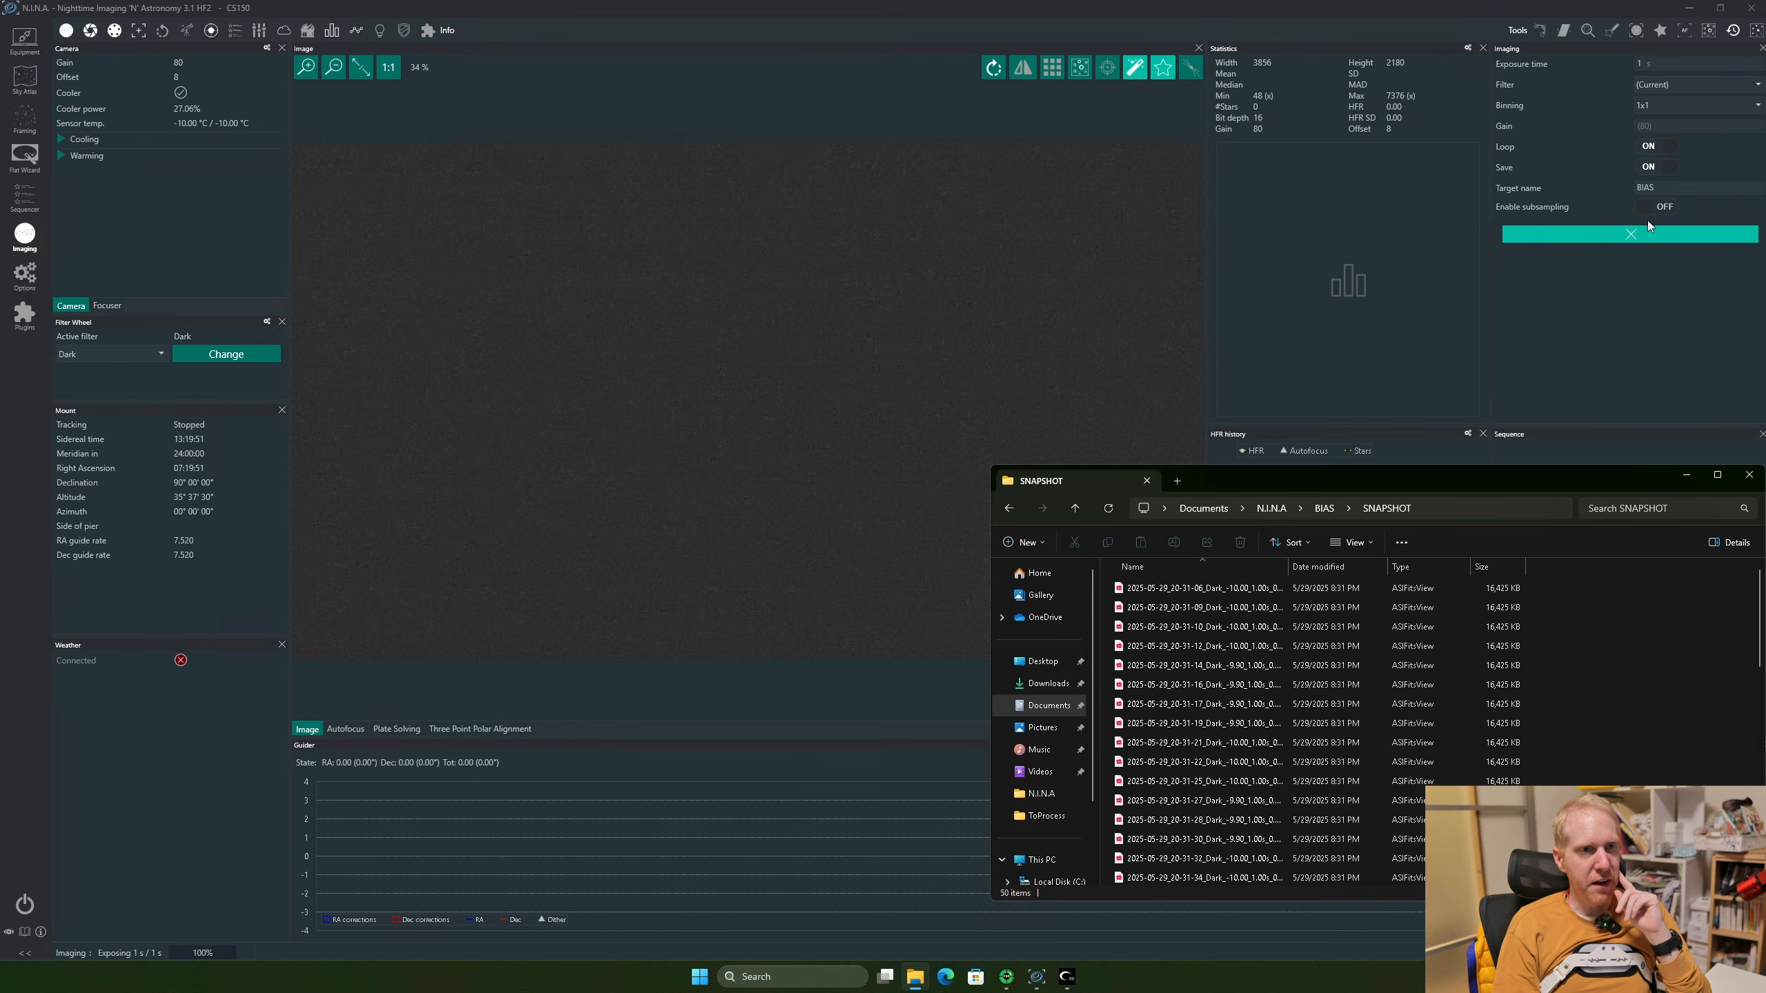
Stop the looping BIAS capture and set up dark frames with a 300 s exposure and the target name DARK
left_click(1638, 237)
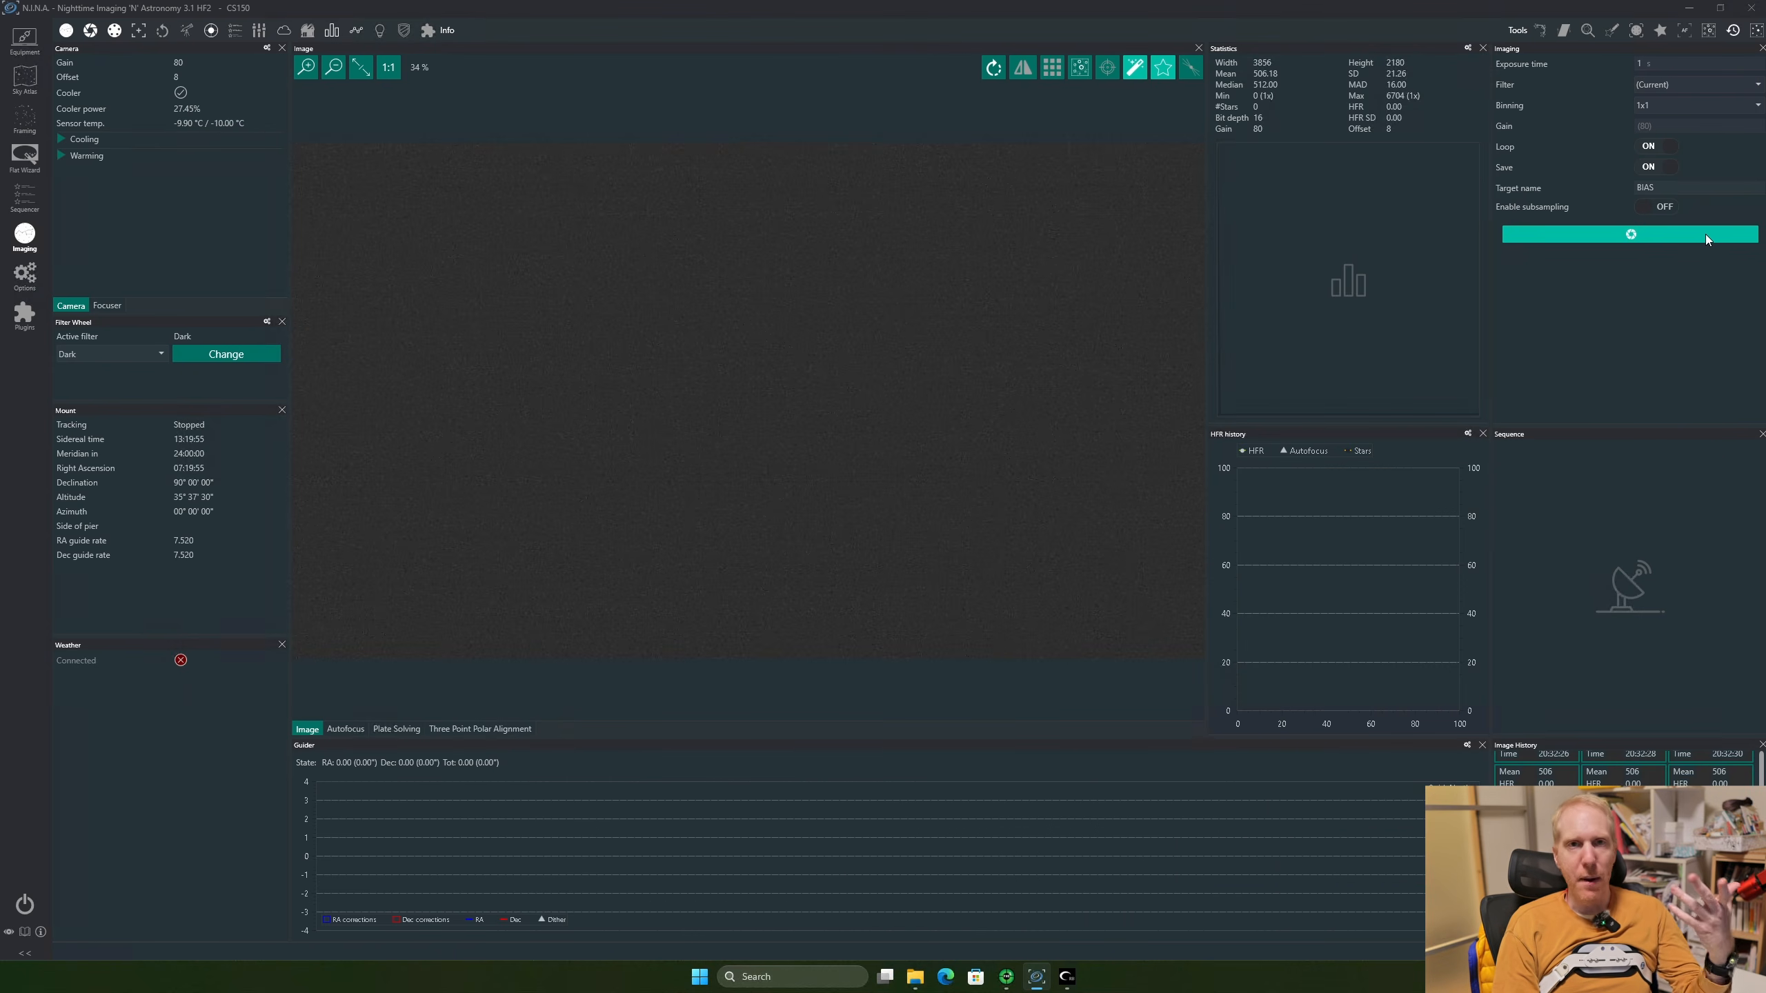
double_click(1703, 63)
type("300")
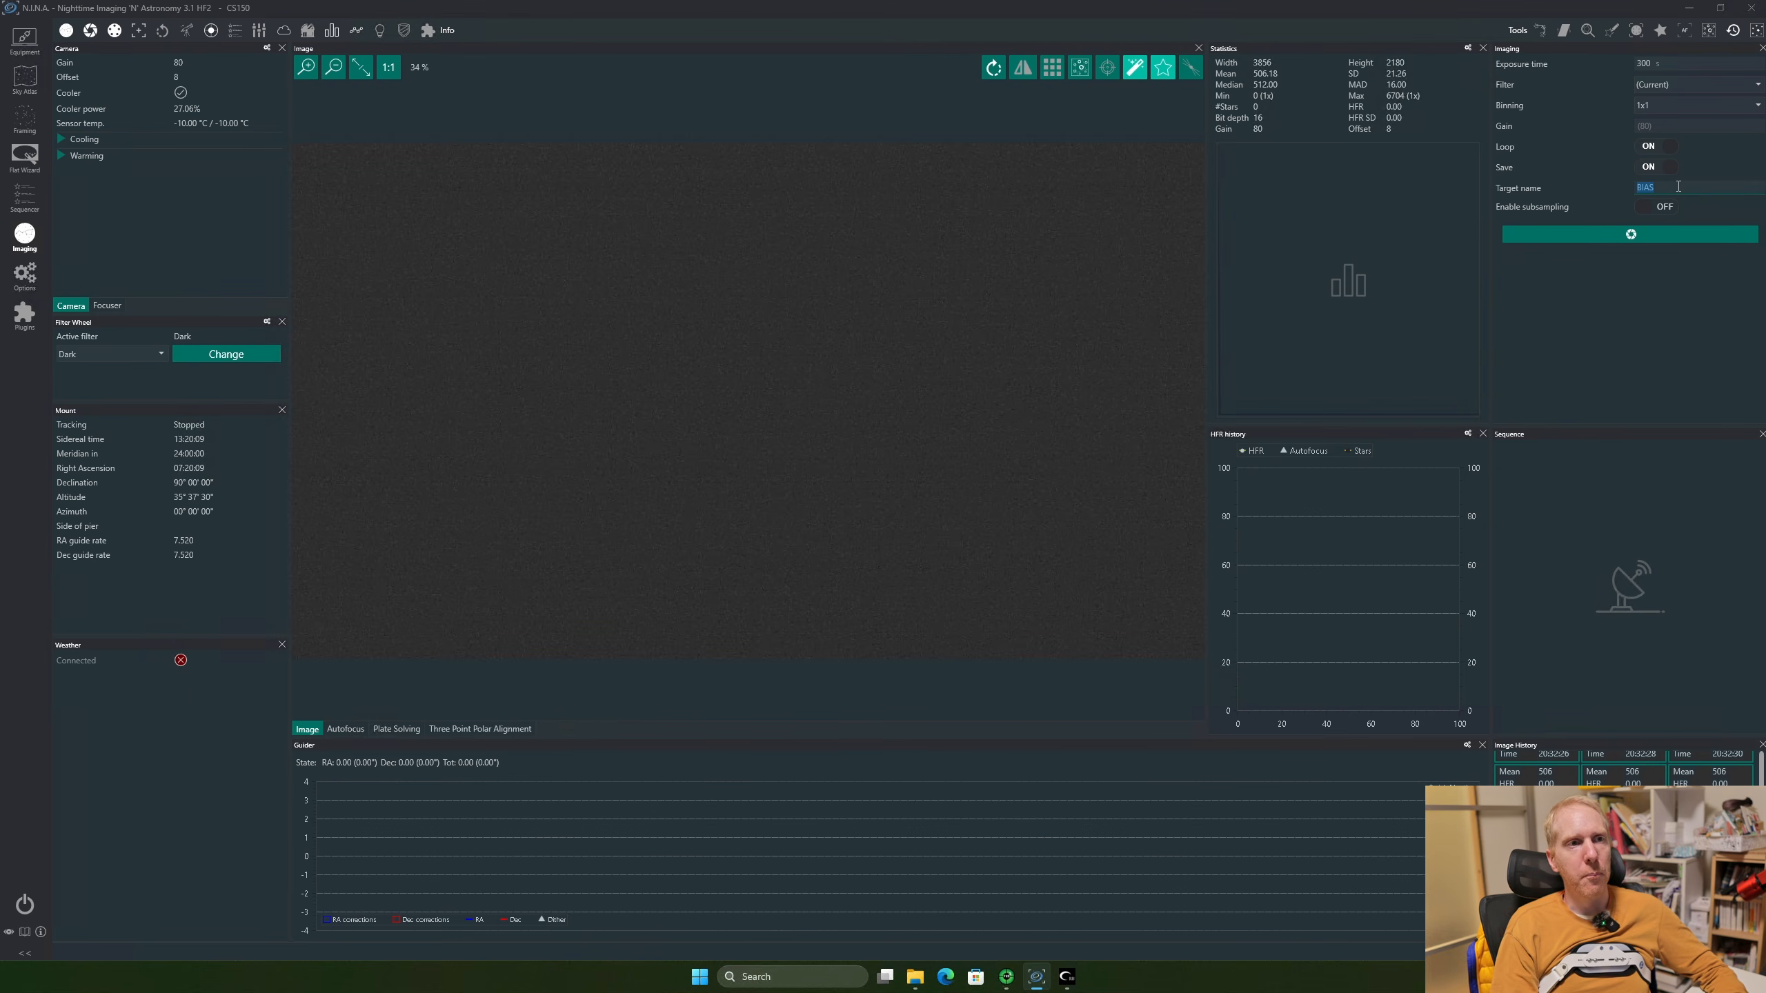
type("DARK")
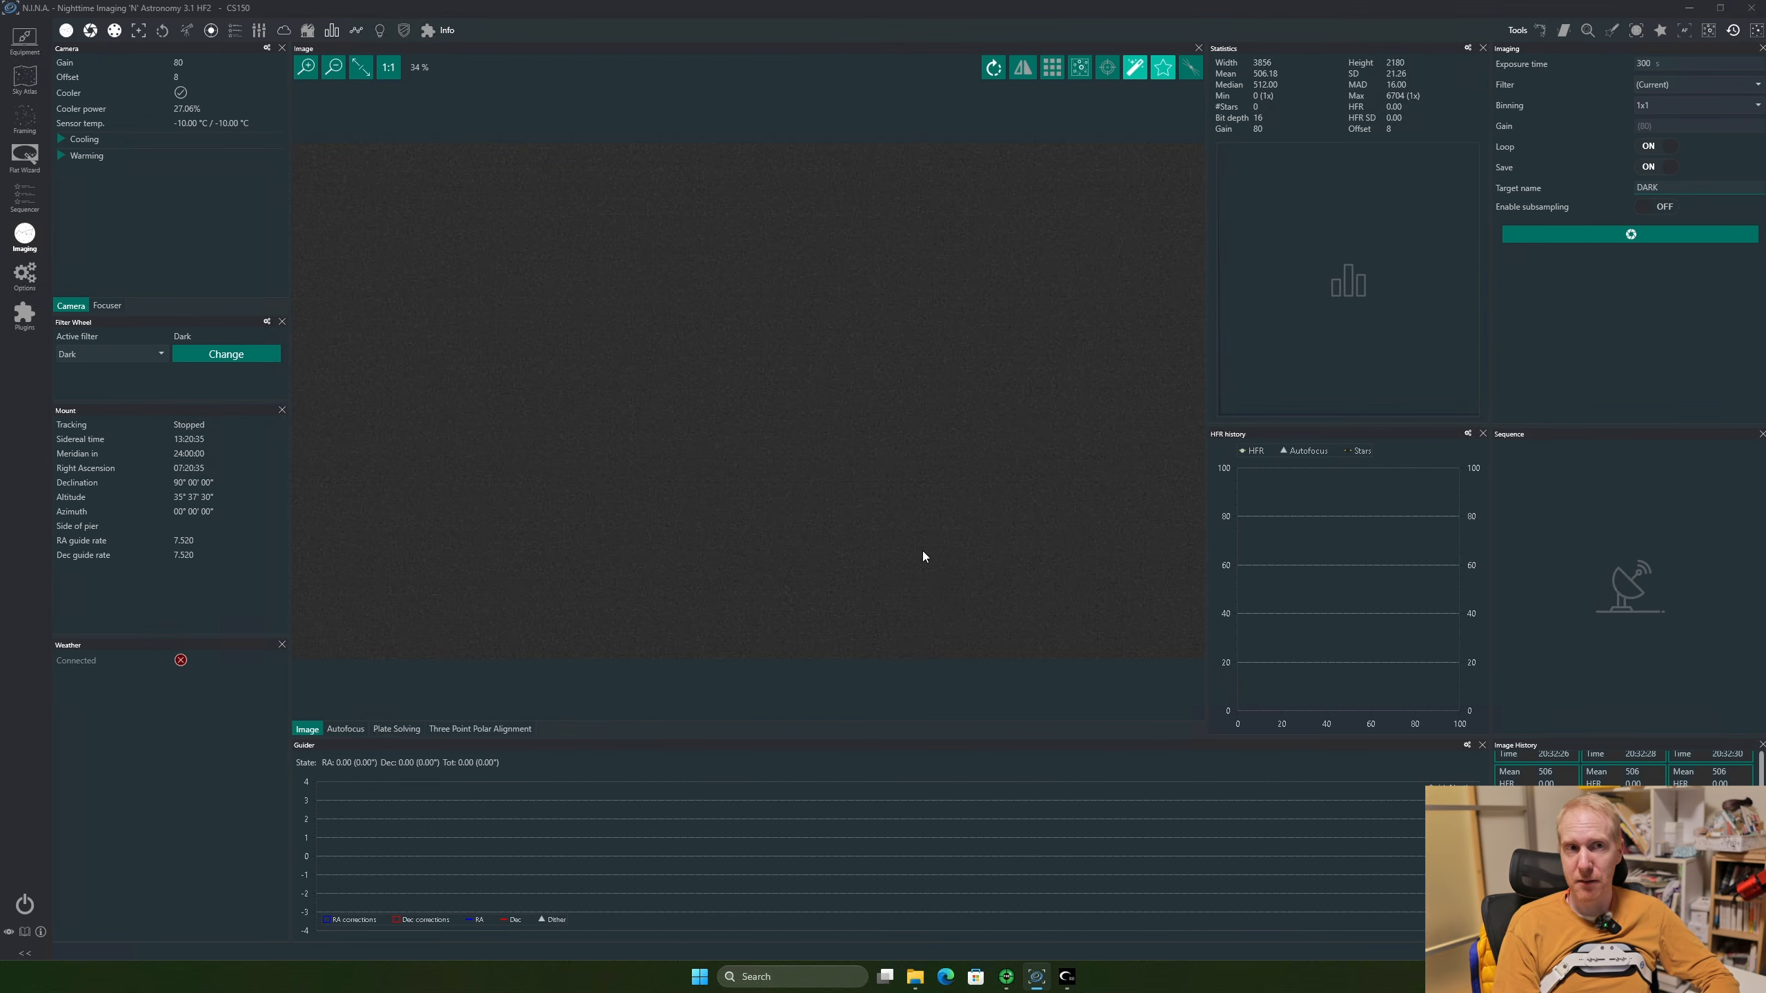
Turn off looping and saving of exposures and set the exposure time to 1 s
left_click(1662, 148)
left_click(1651, 167)
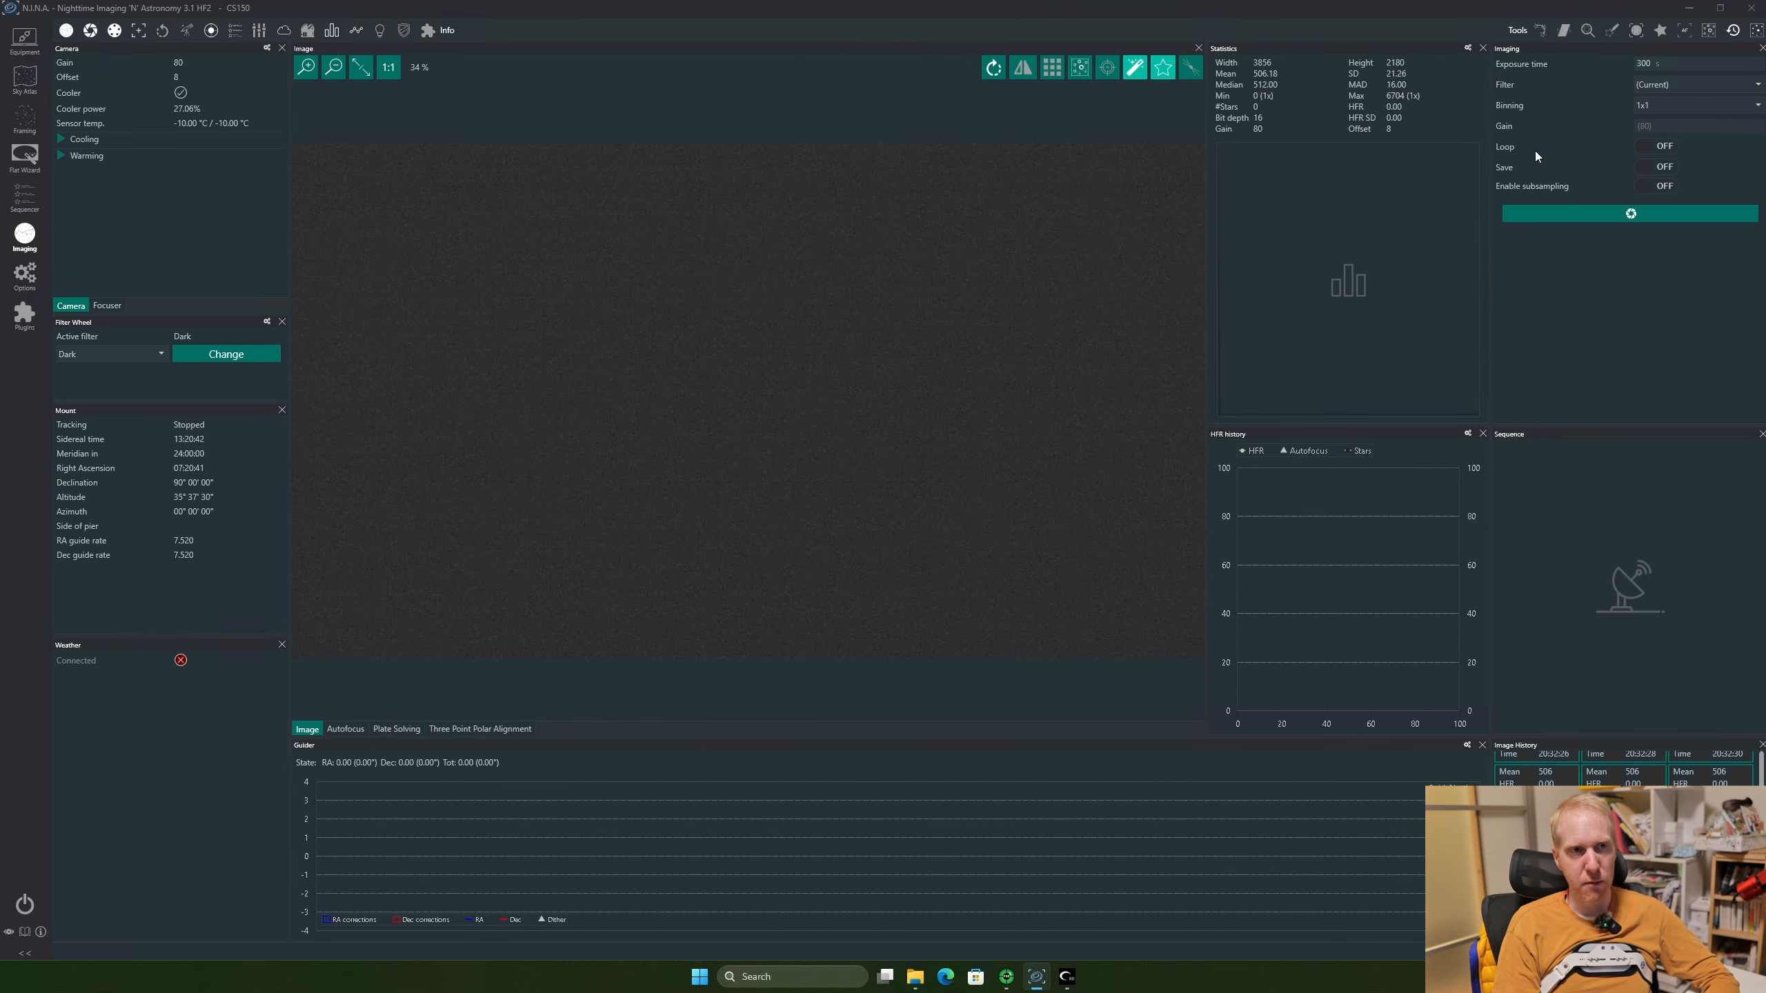
type("1")
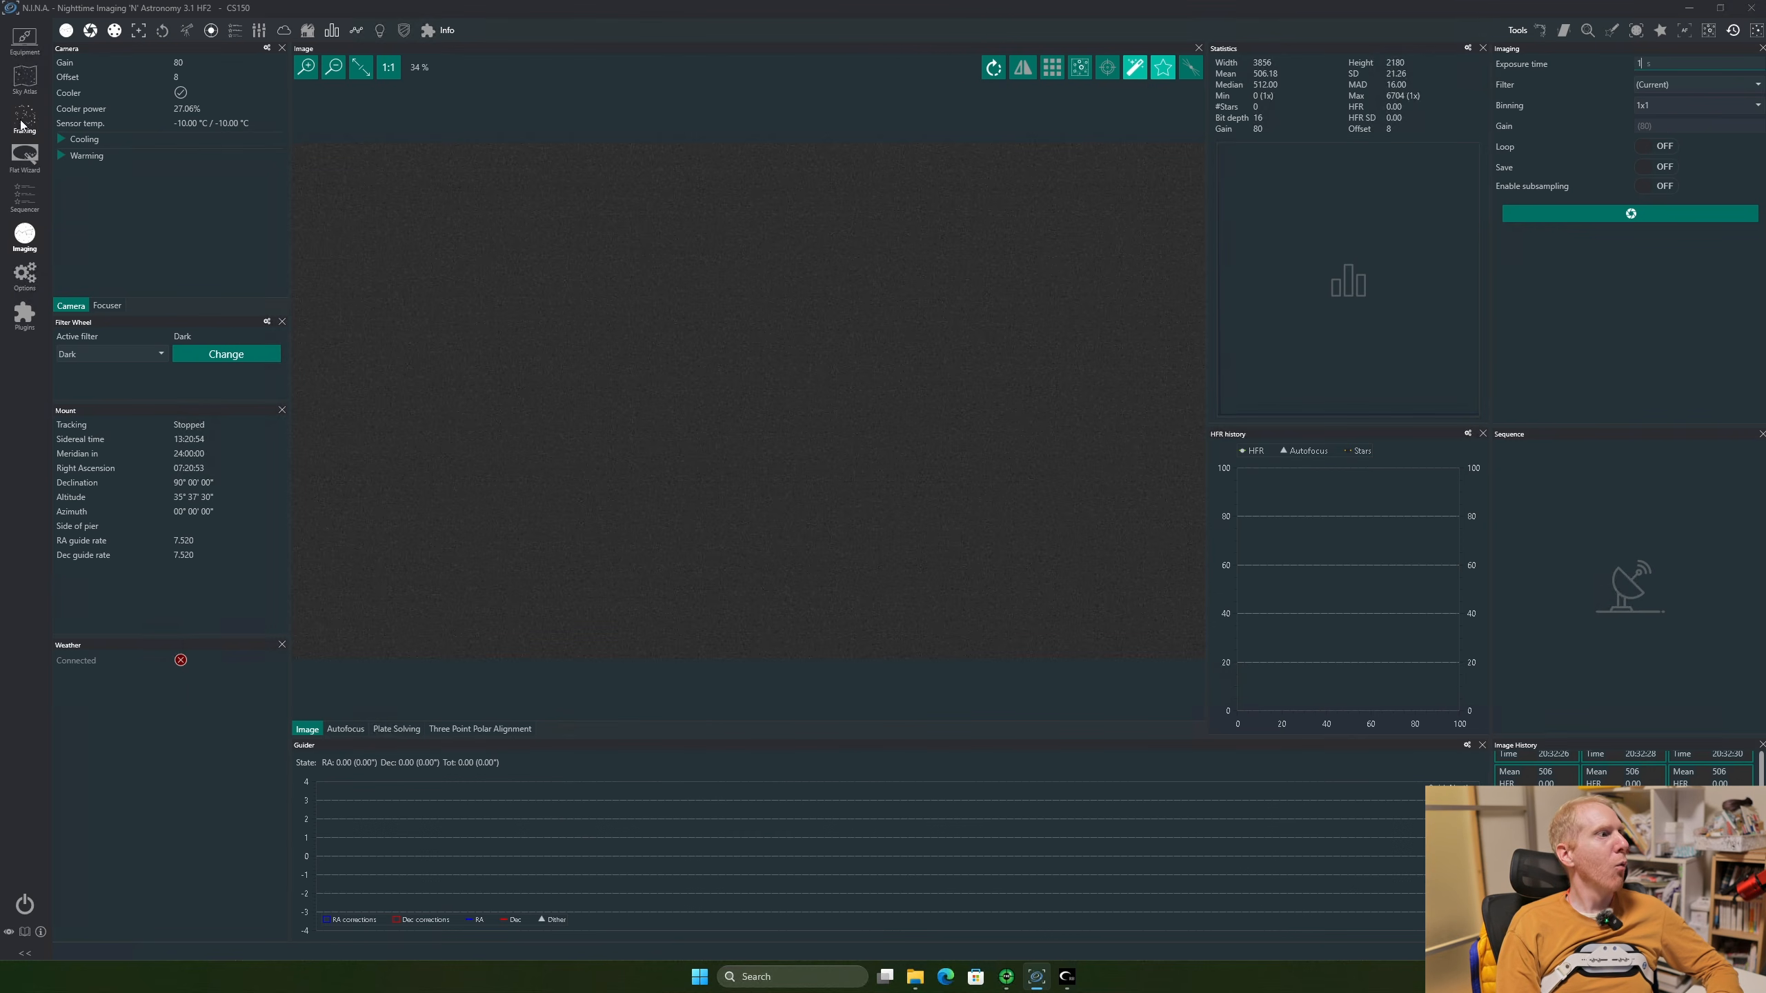
Open the Flat Wizard, set the number of flats to take to 20 and look through the available wizard modes
left_click(23, 159)
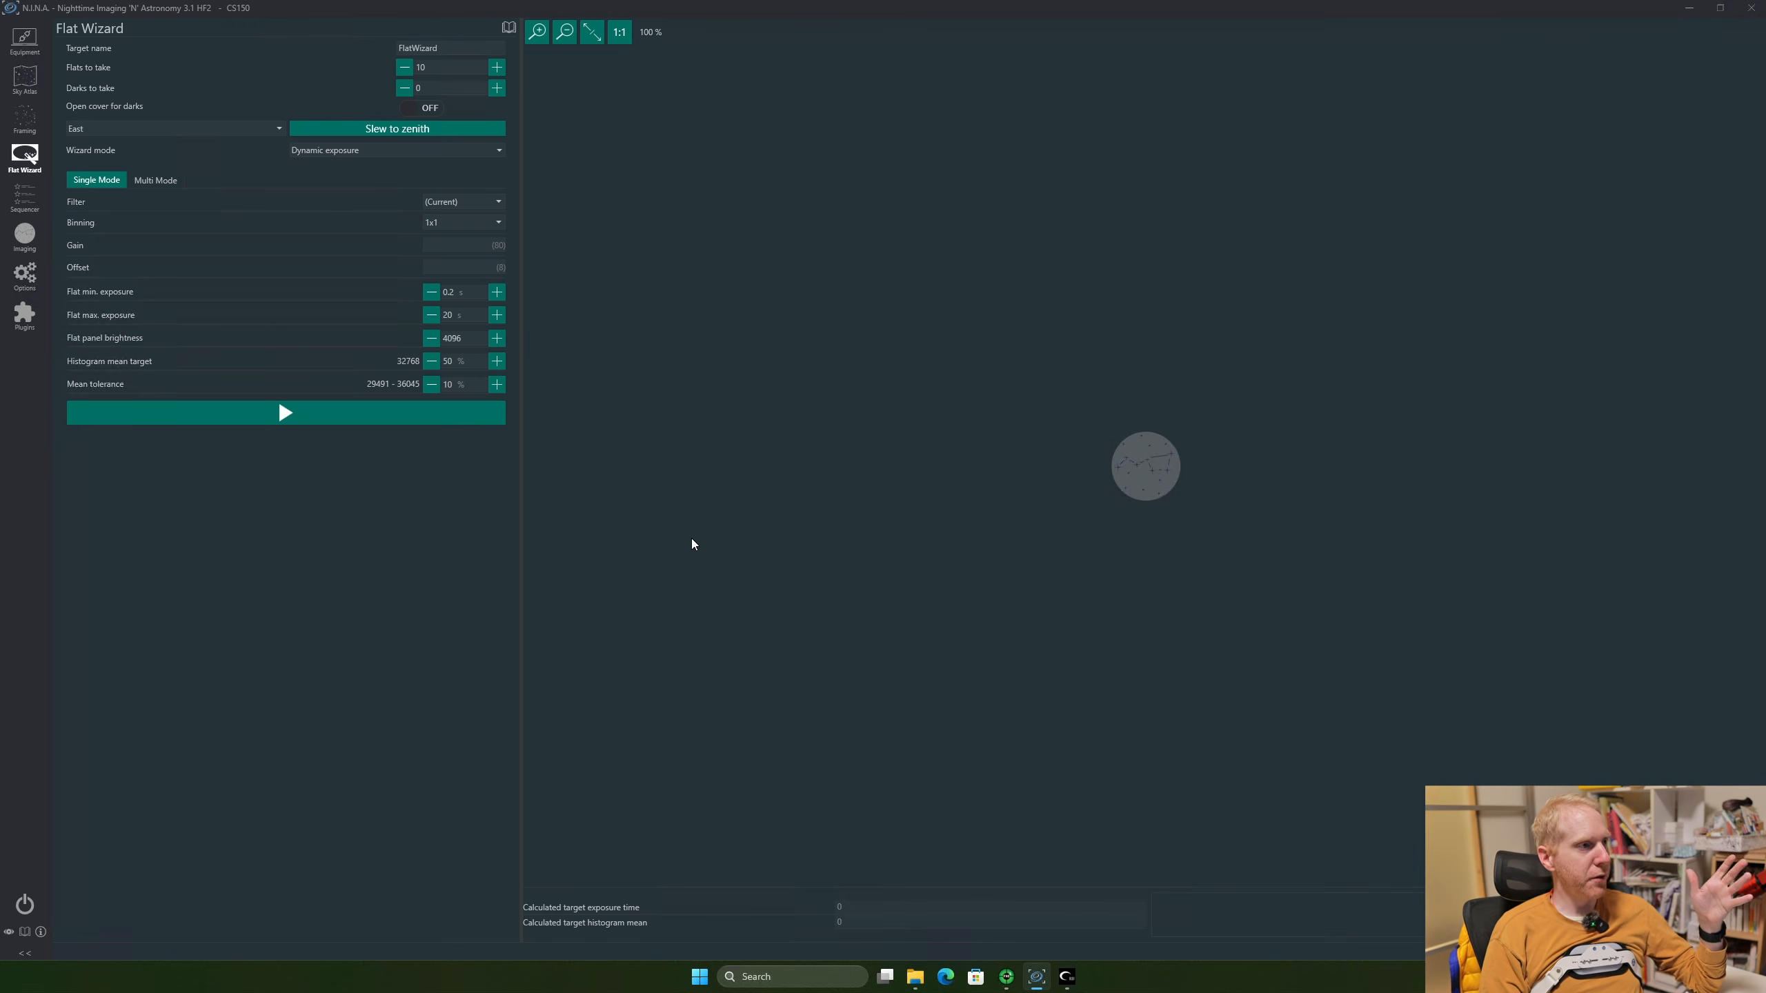
double_click(395, 47)
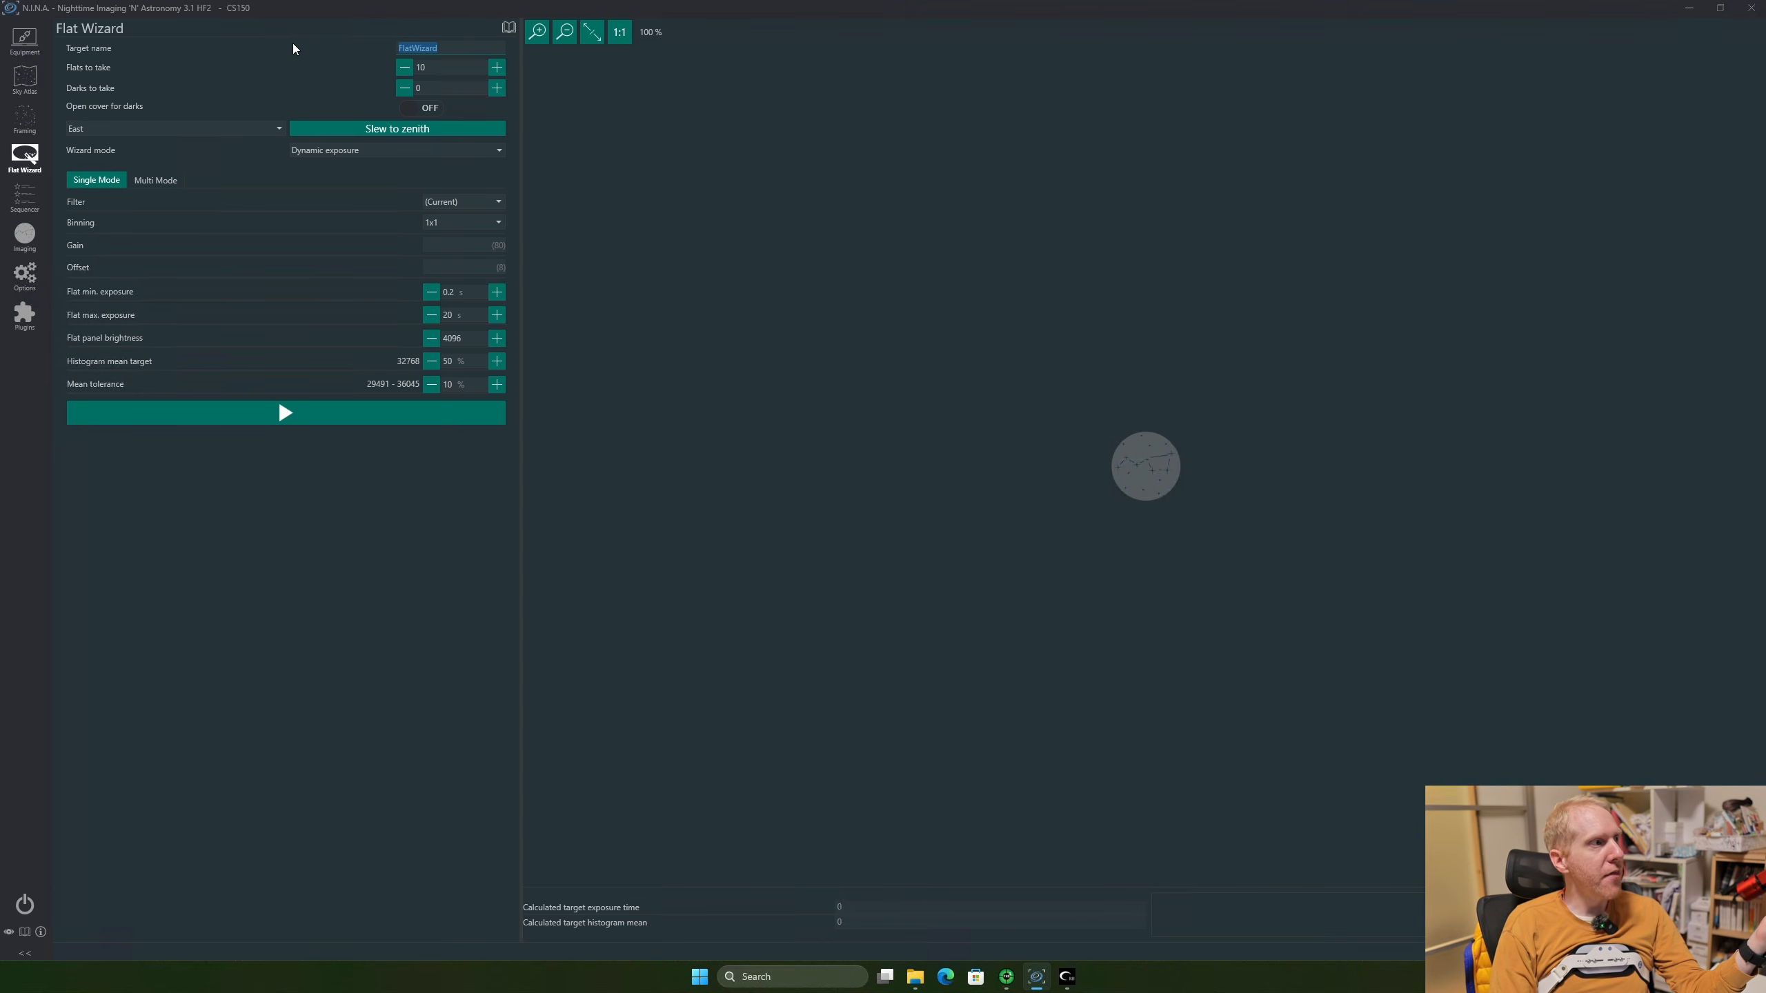
left_click(98, 71)
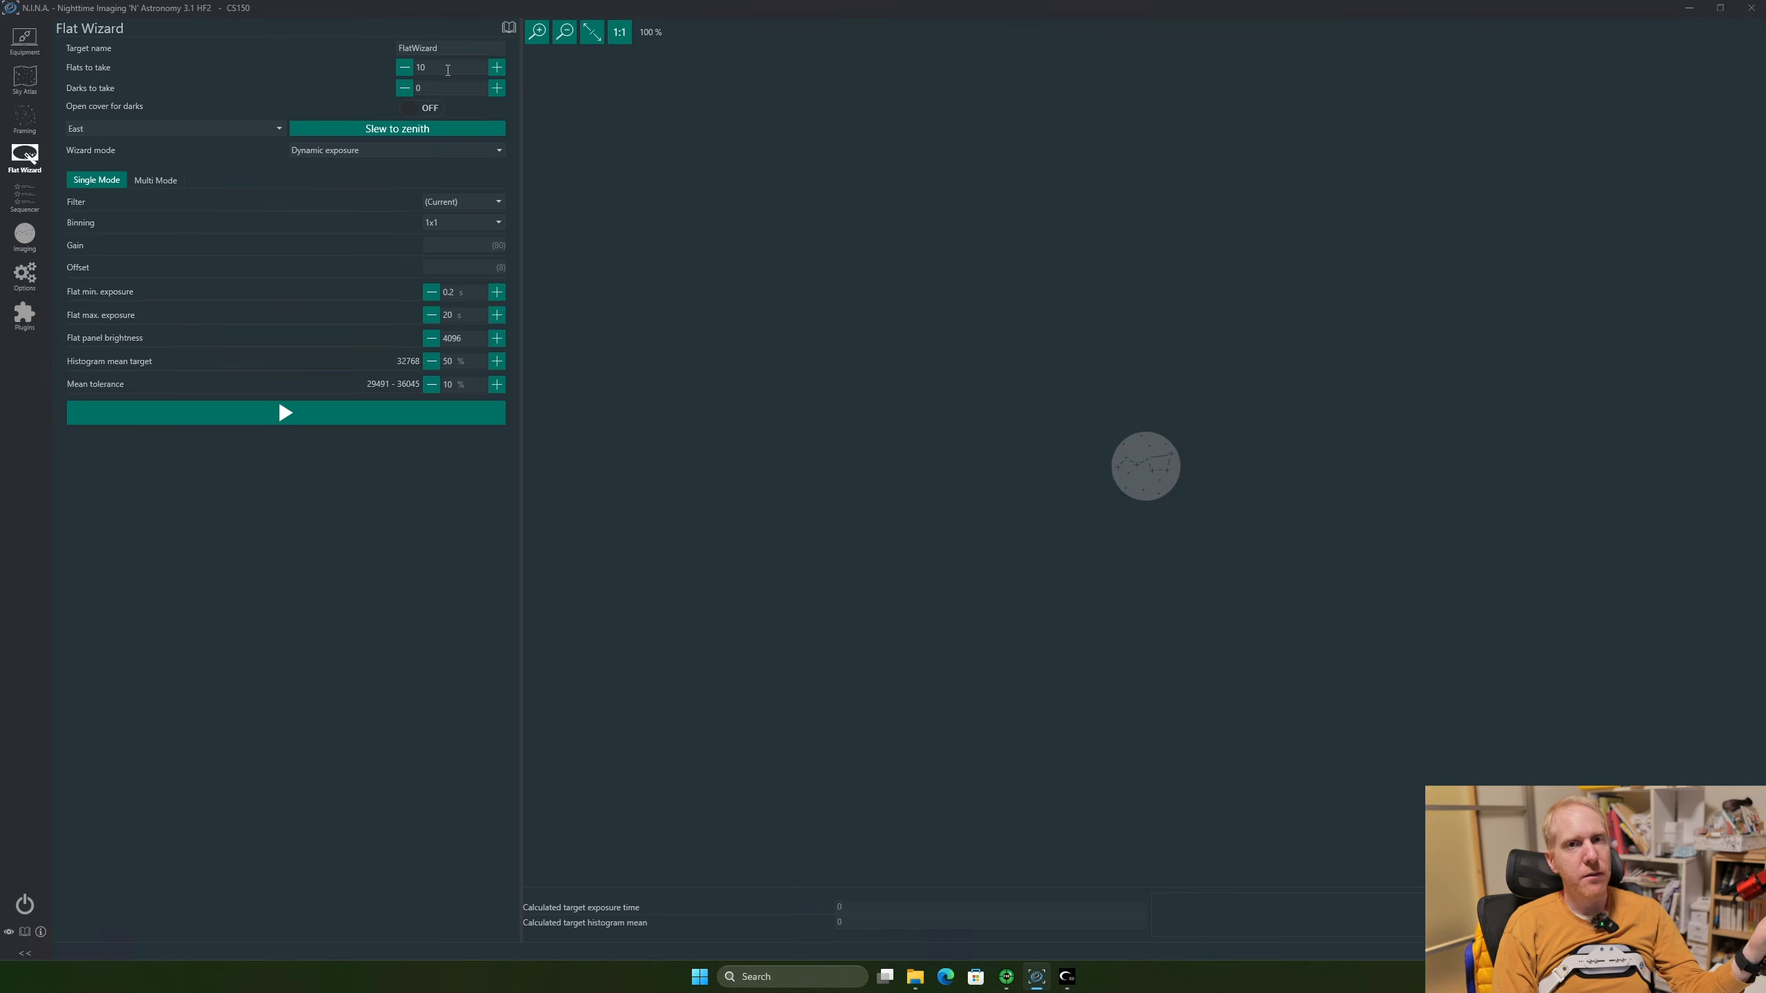
type("2")
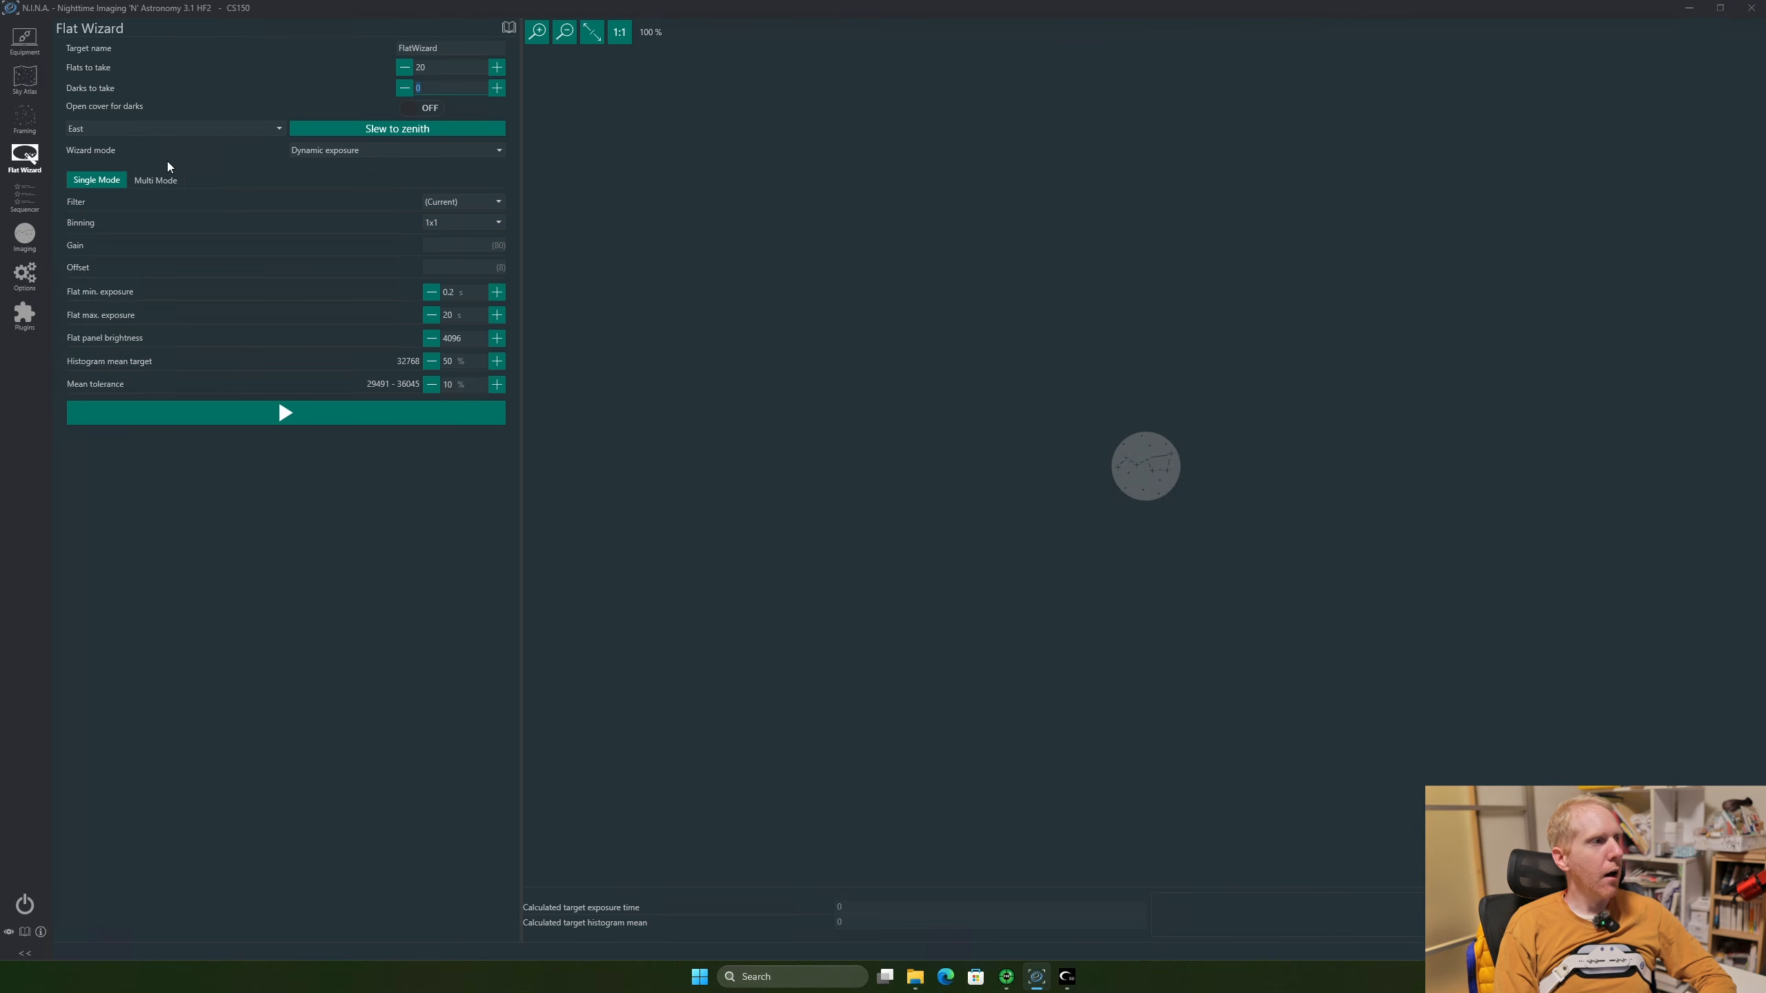
left_click(315, 151)
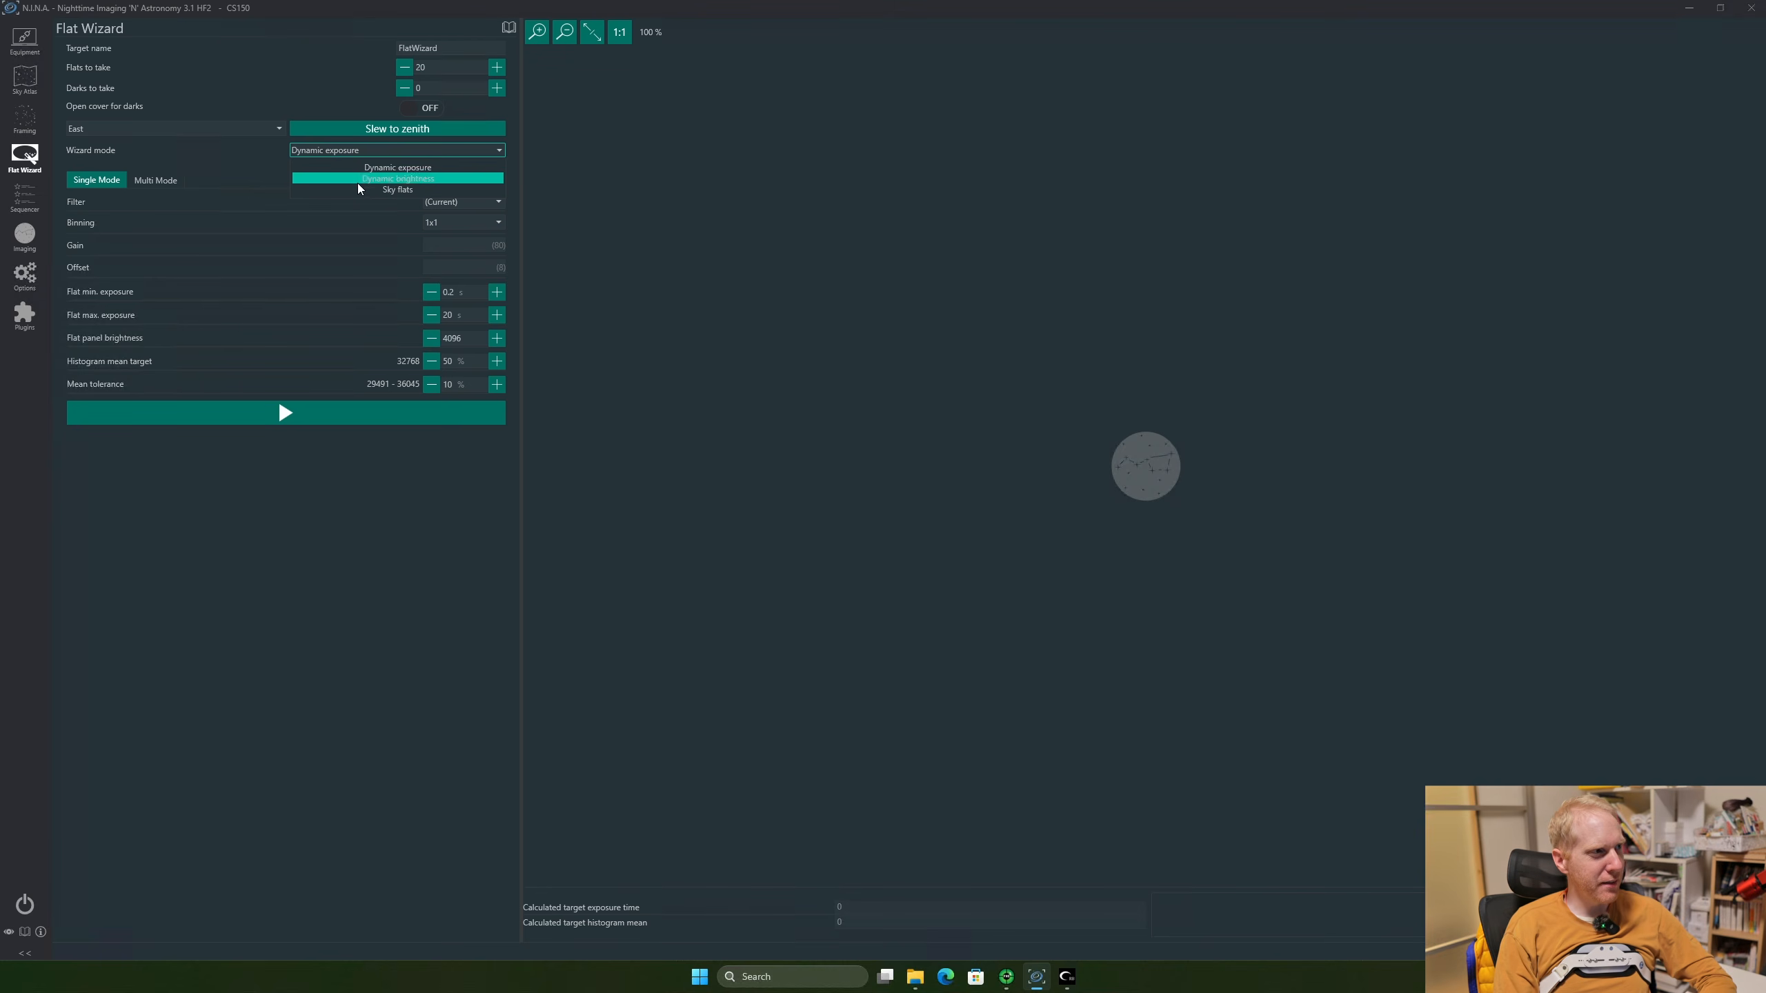
left_click(356, 149)
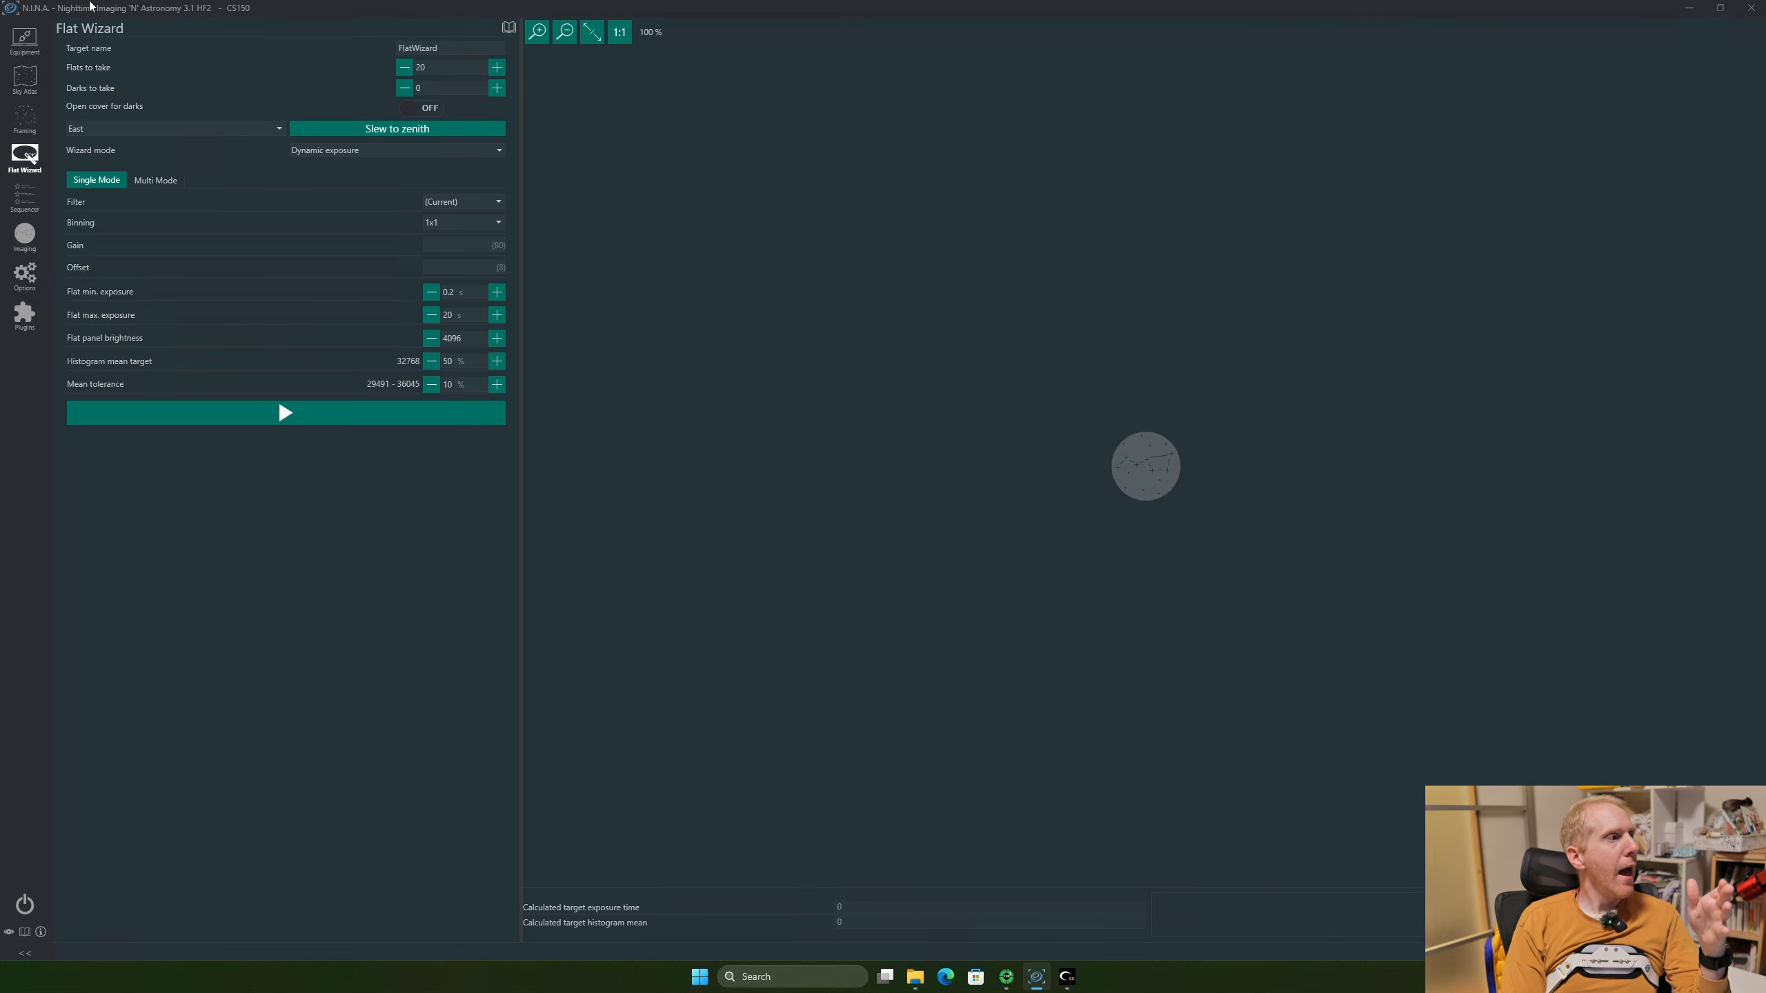
Show the flat panel controls in the imaging view, turn the panel light on and set its brightness to 10
left_click(33, 221)
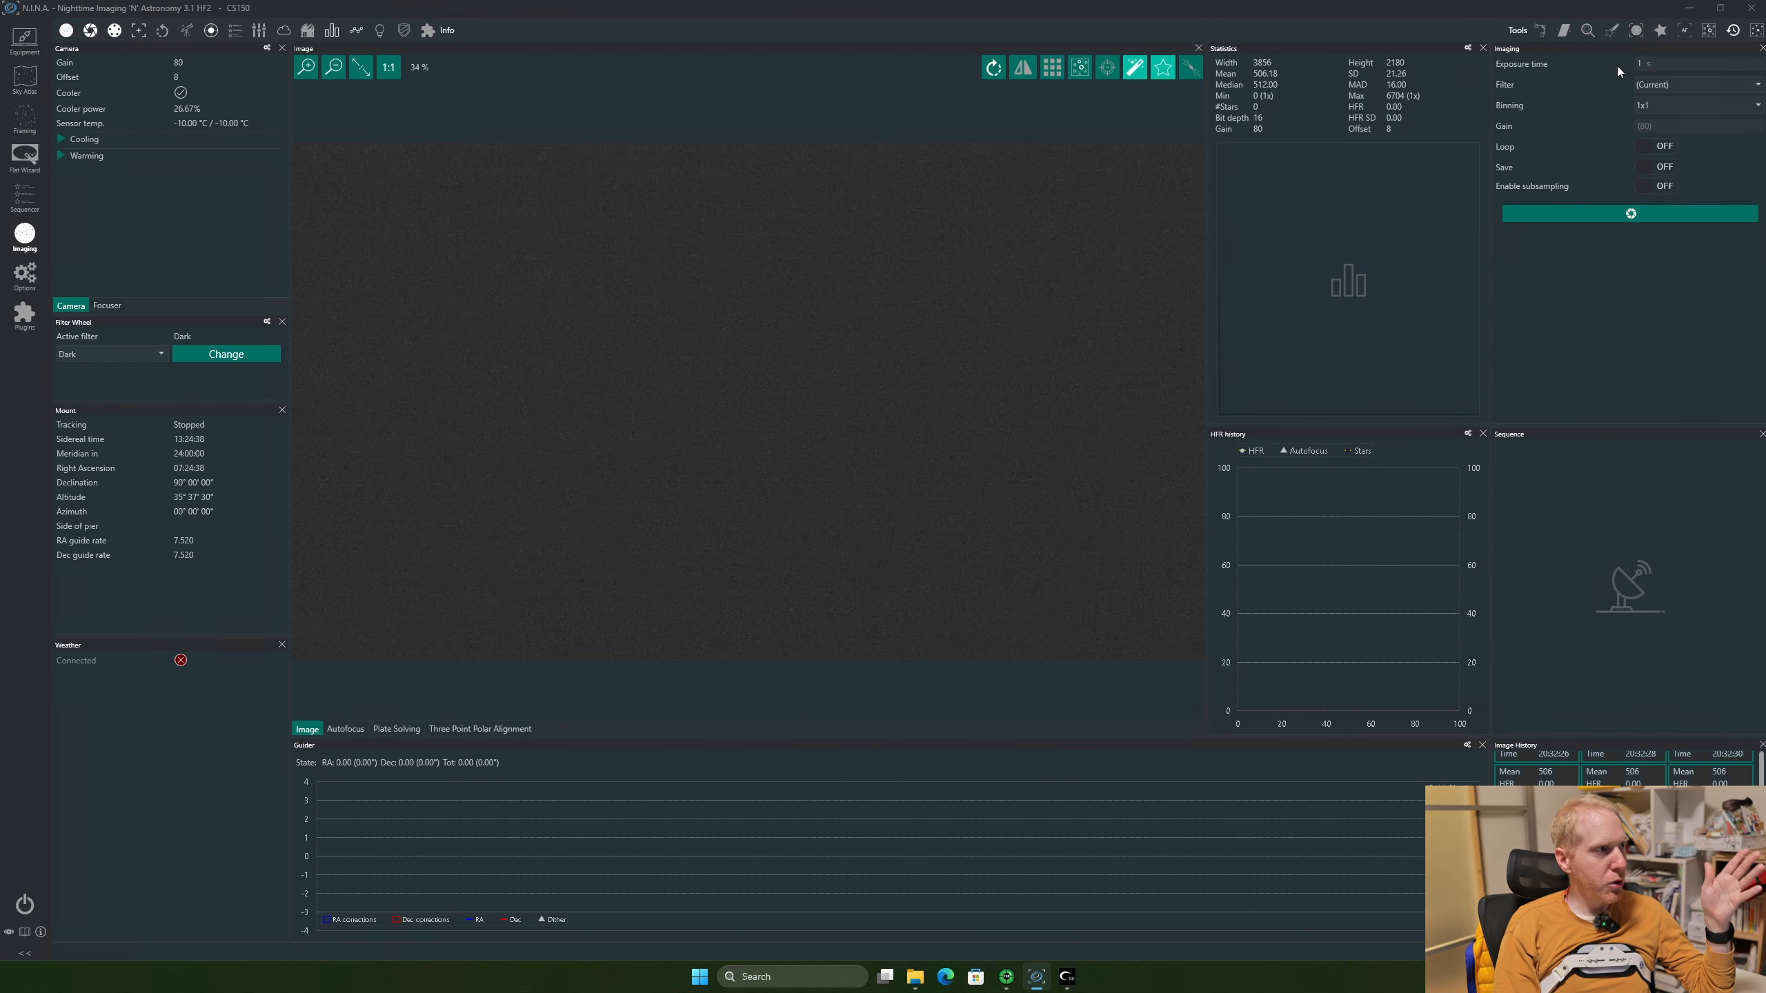
left_click(380, 32)
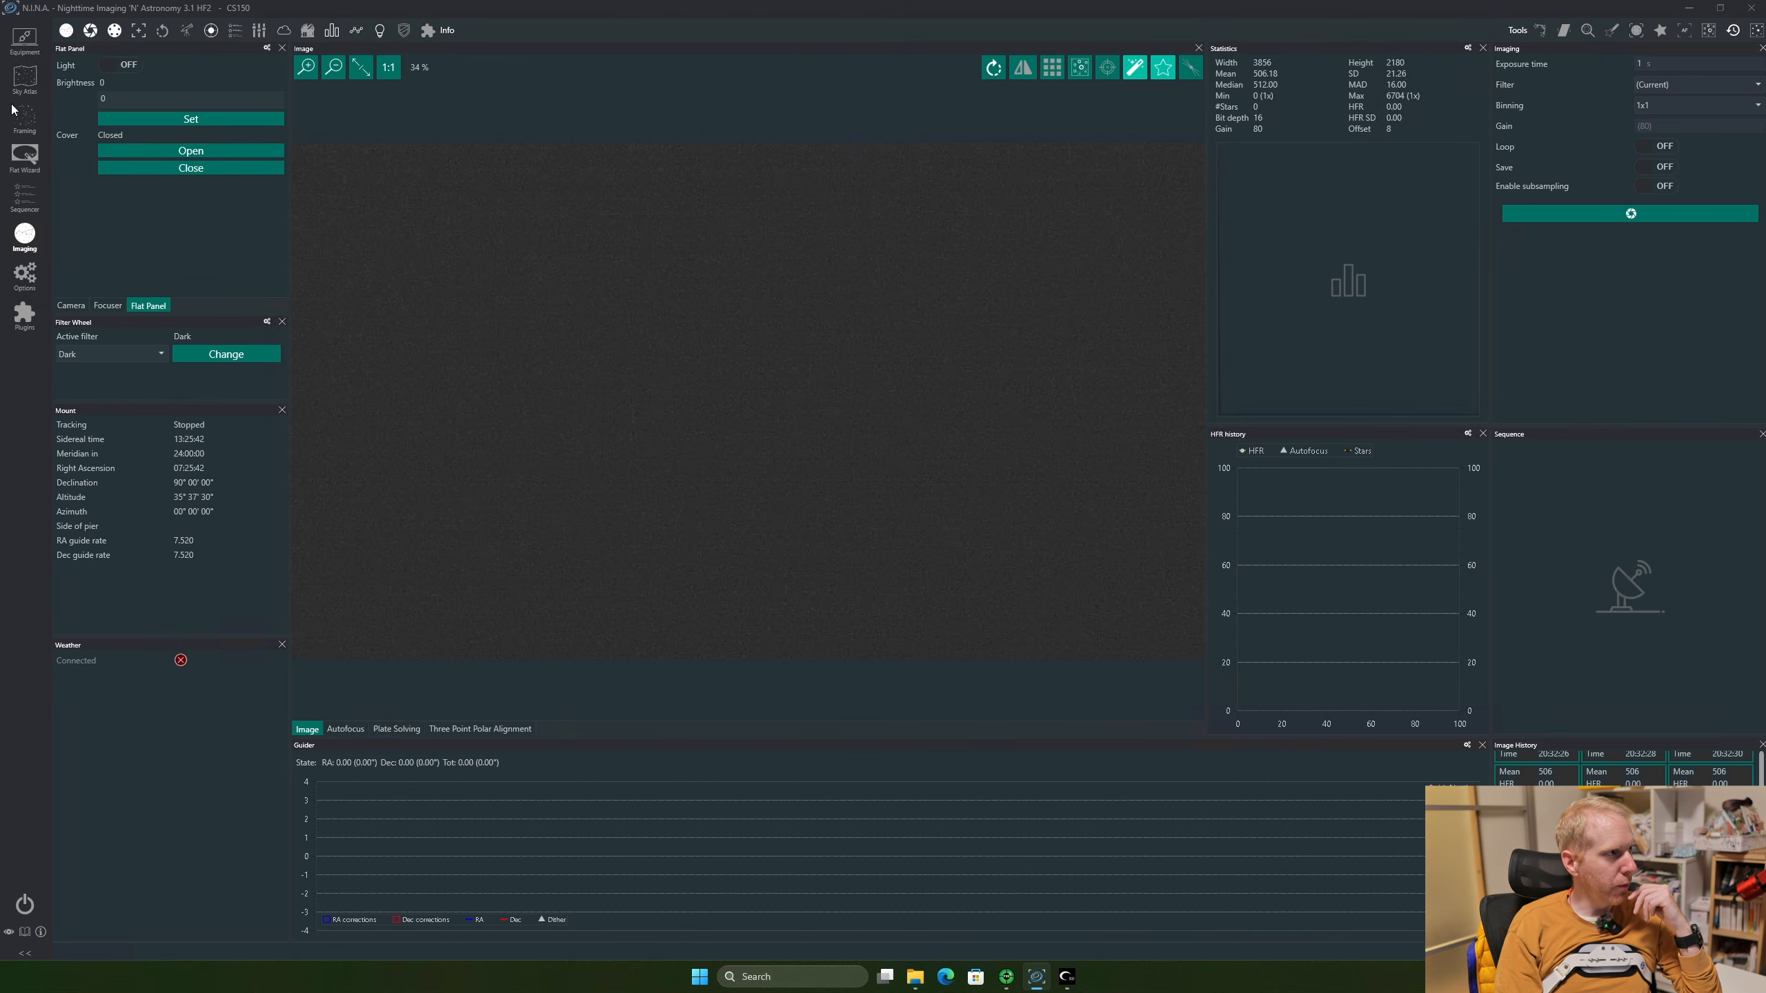
left_click(118, 66)
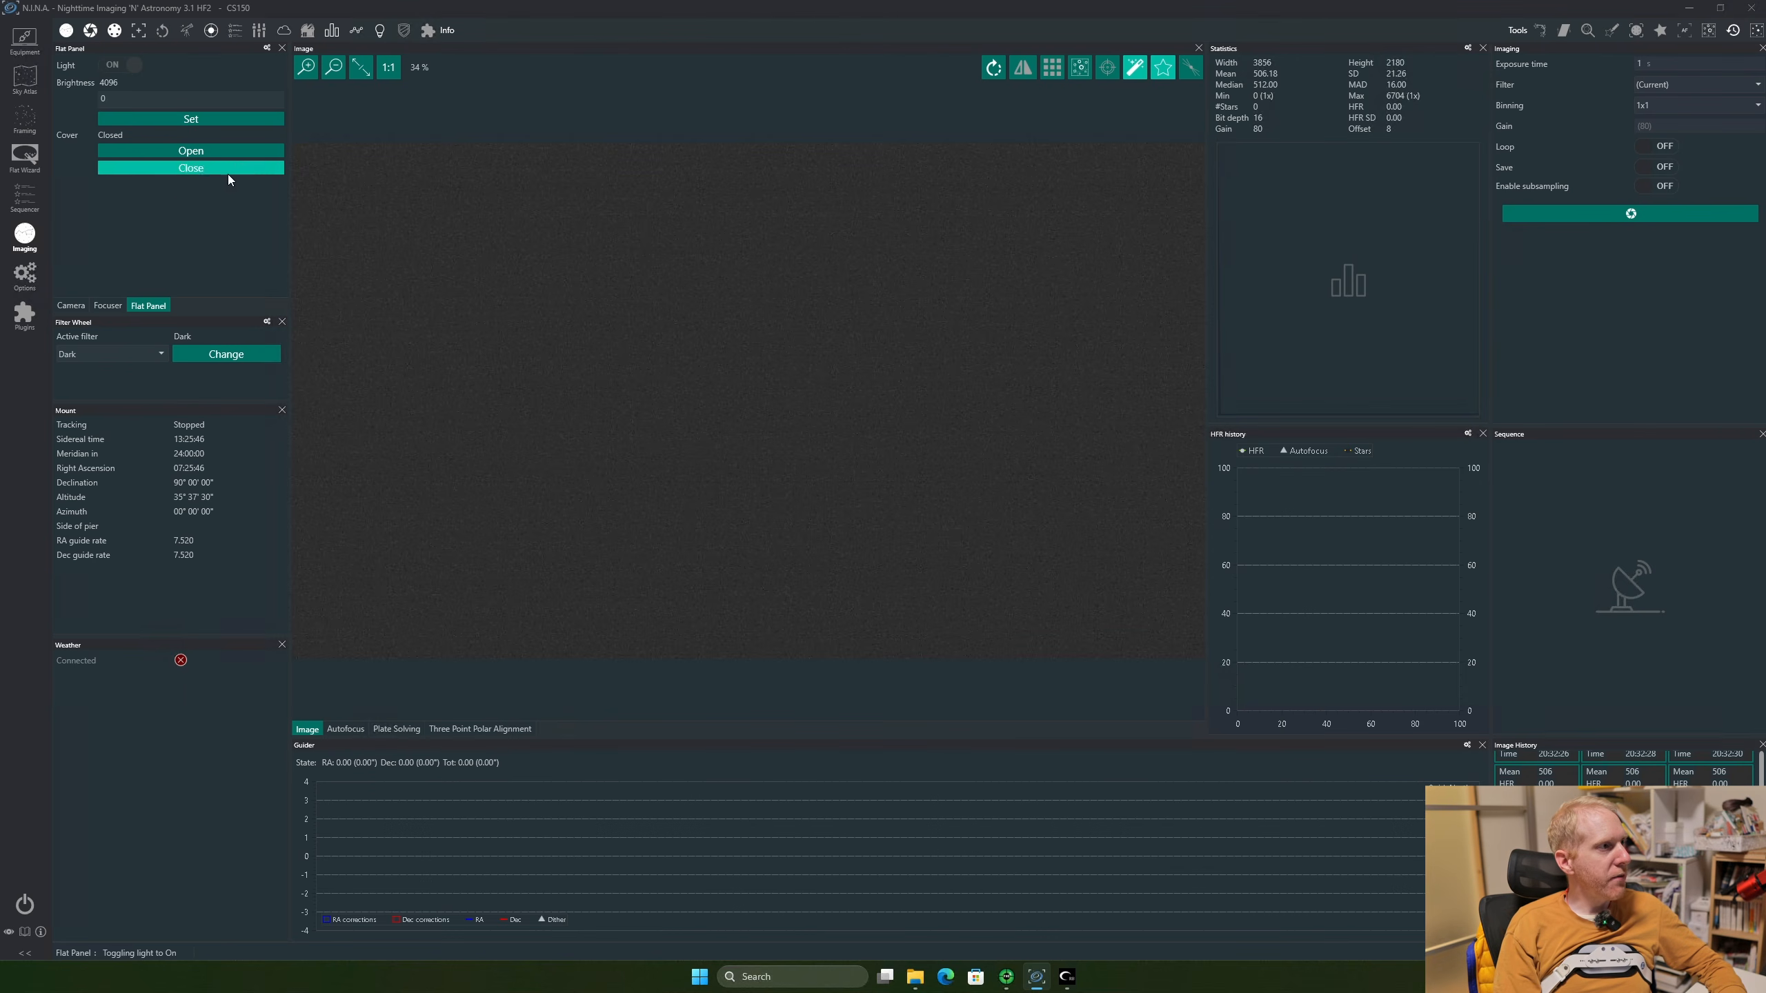
double_click(129, 98)
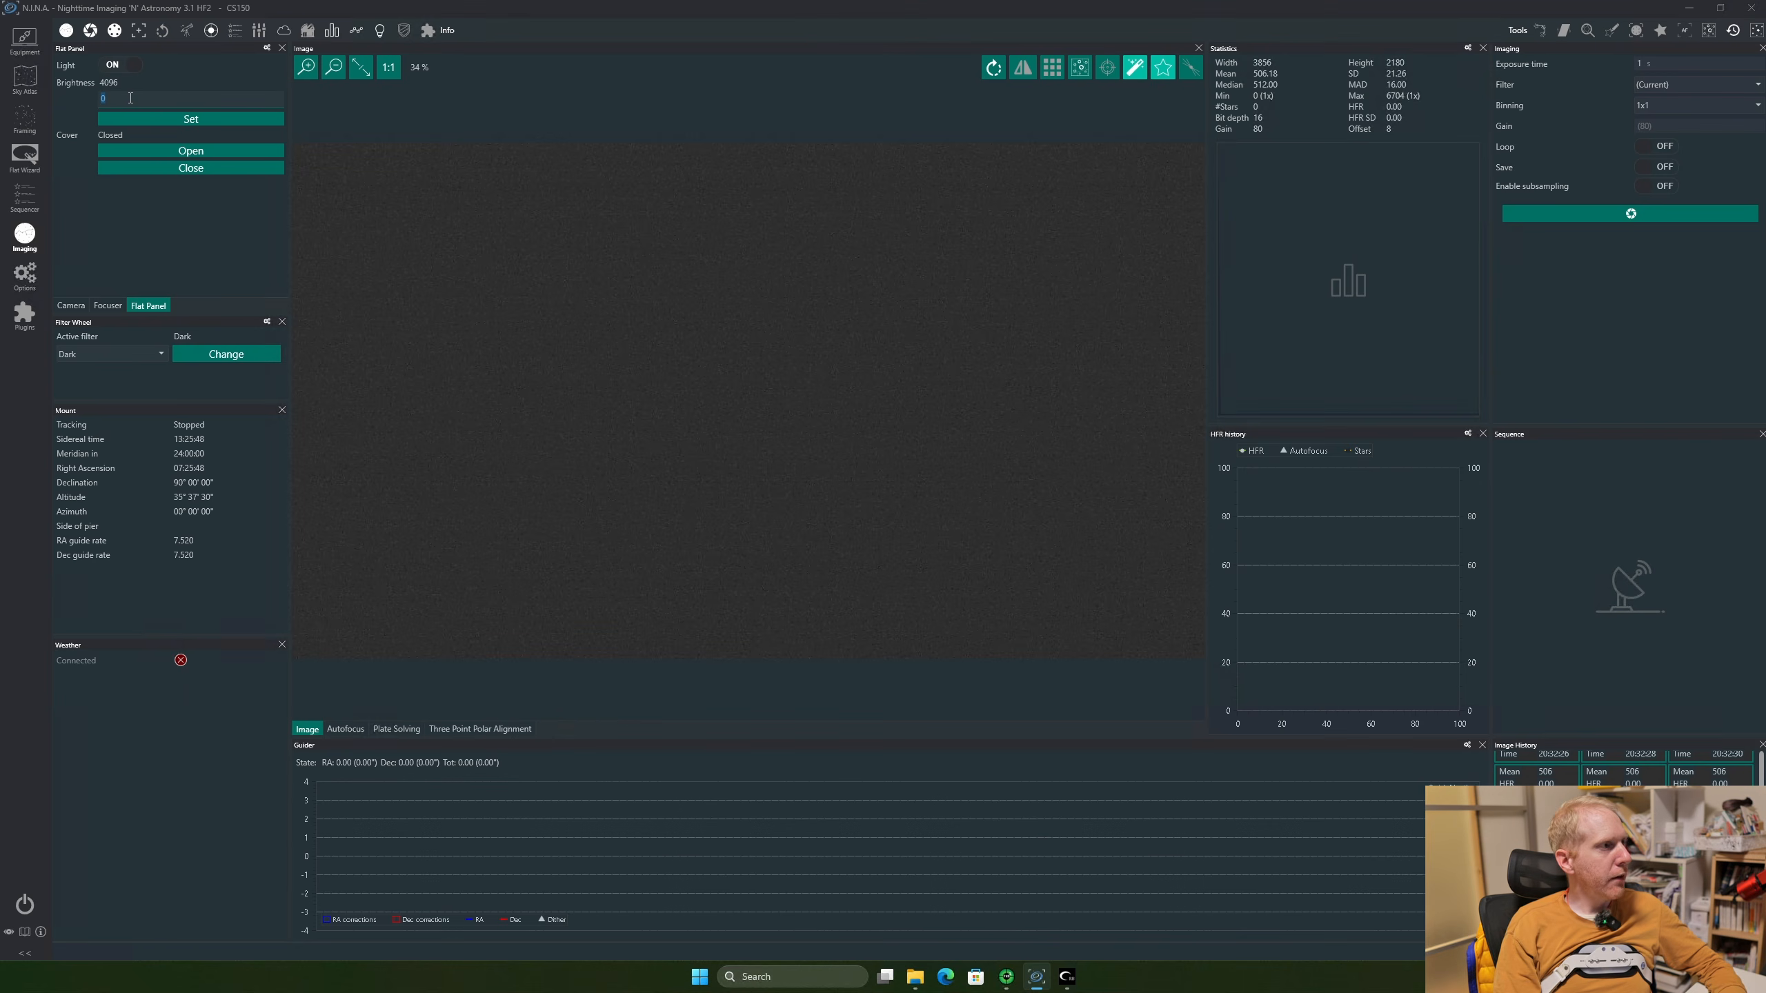
type("1")
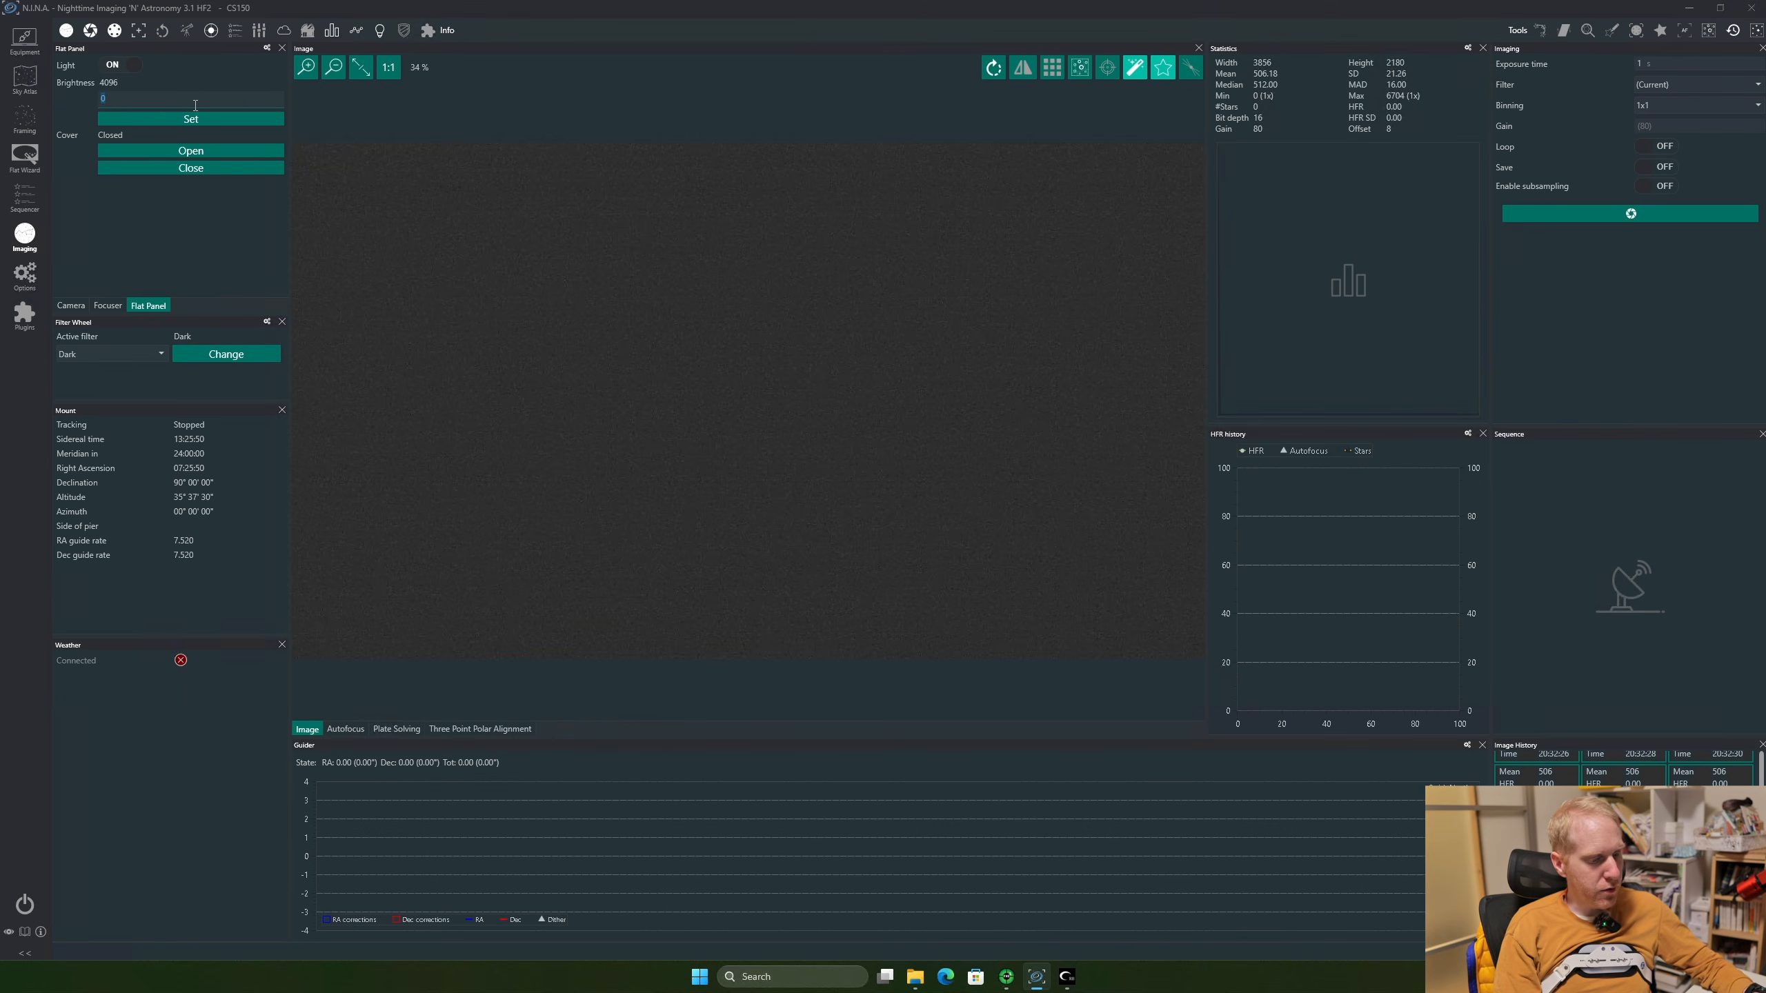
type("0")
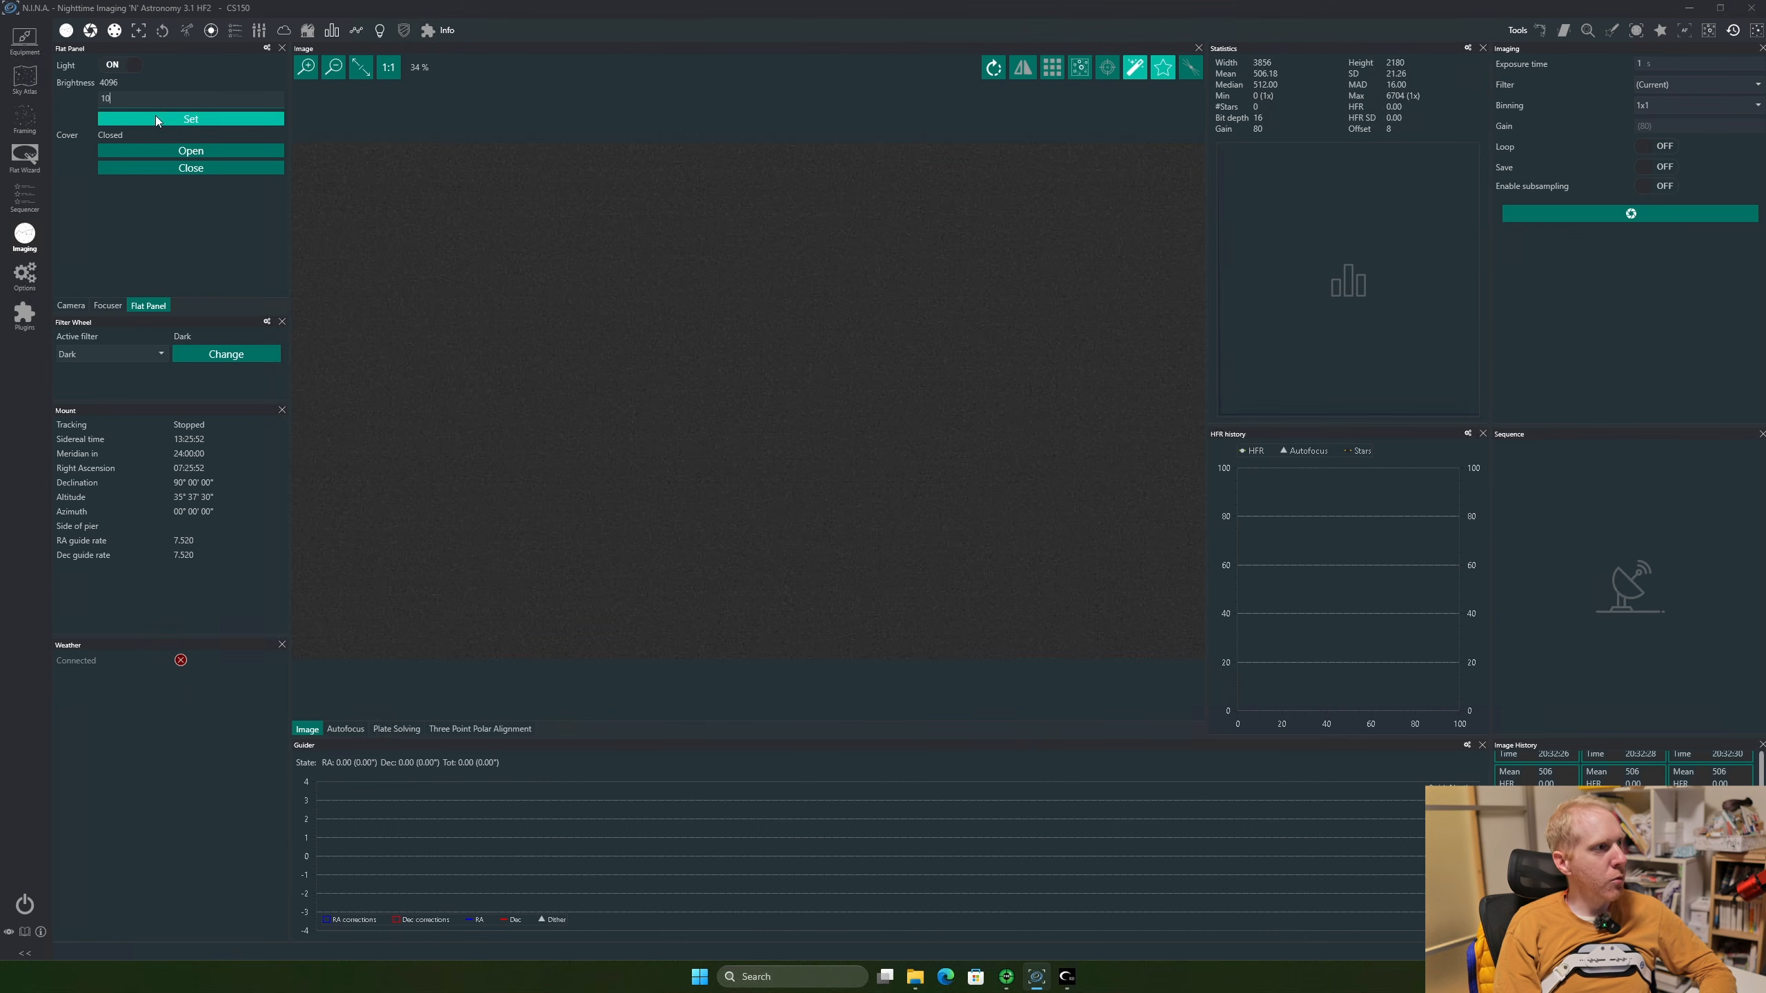
left_click(213, 119)
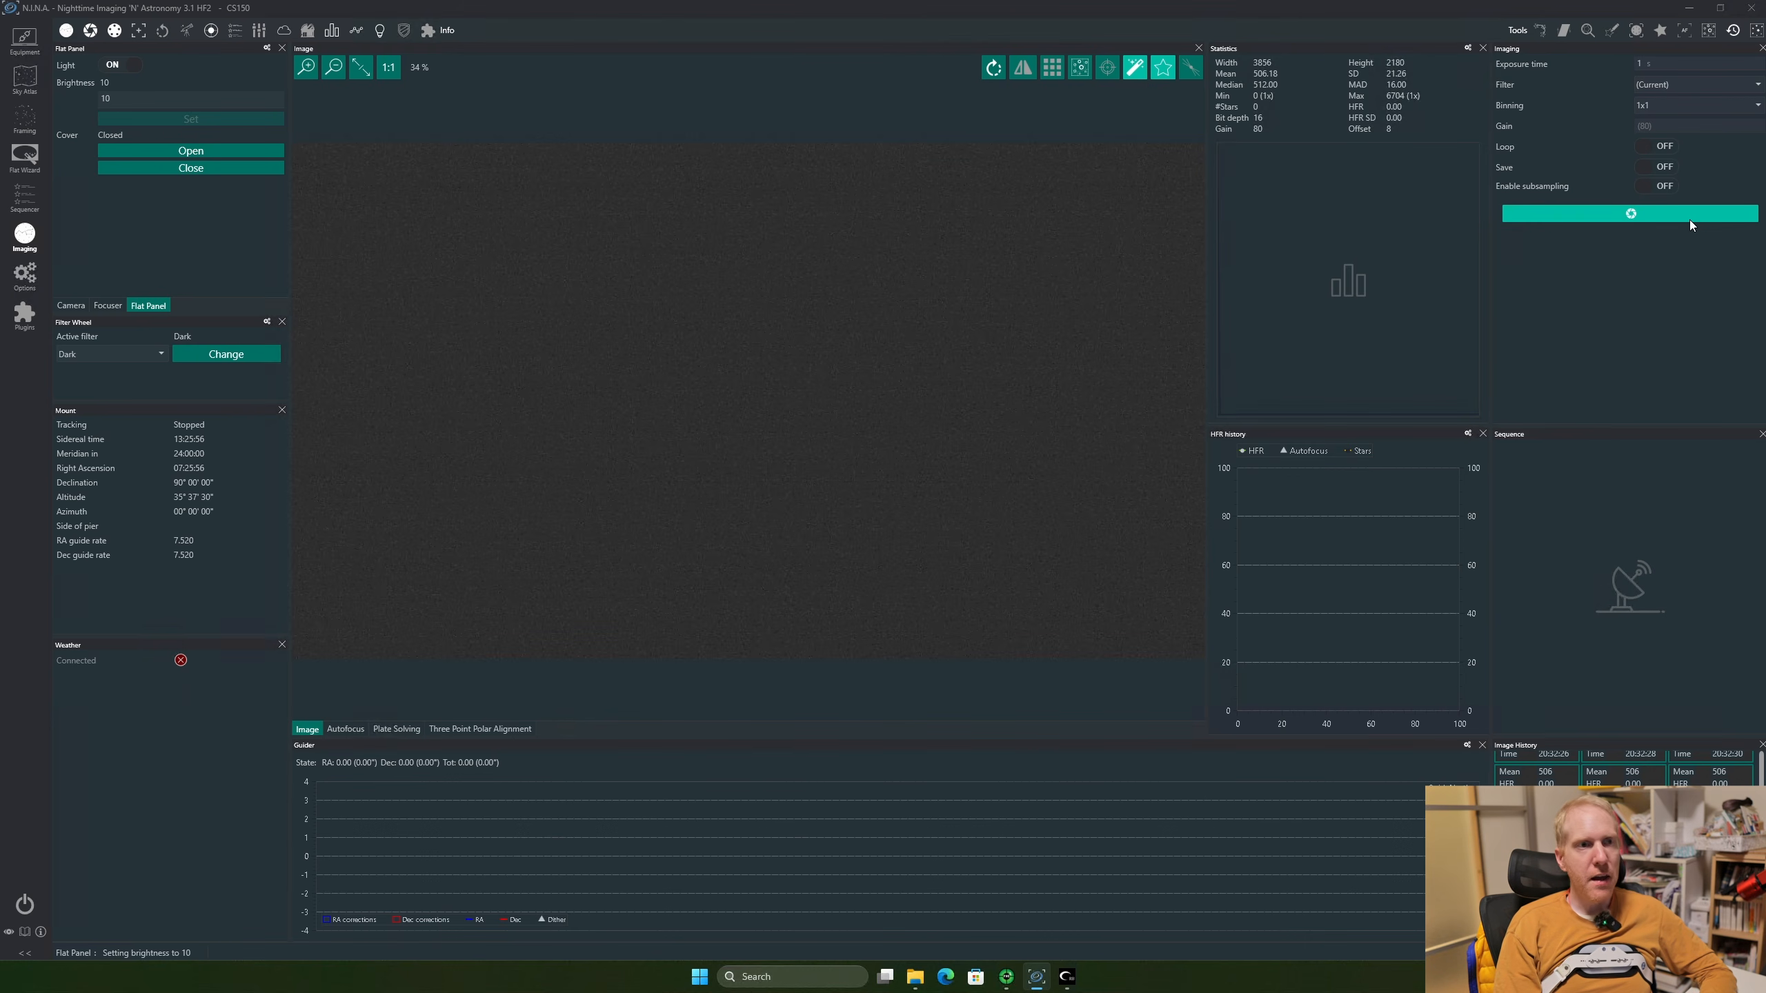
Switch the filter wheel from Dark to the L filter, taking a 1 s test exposure with each filter
left_click(1672, 212)
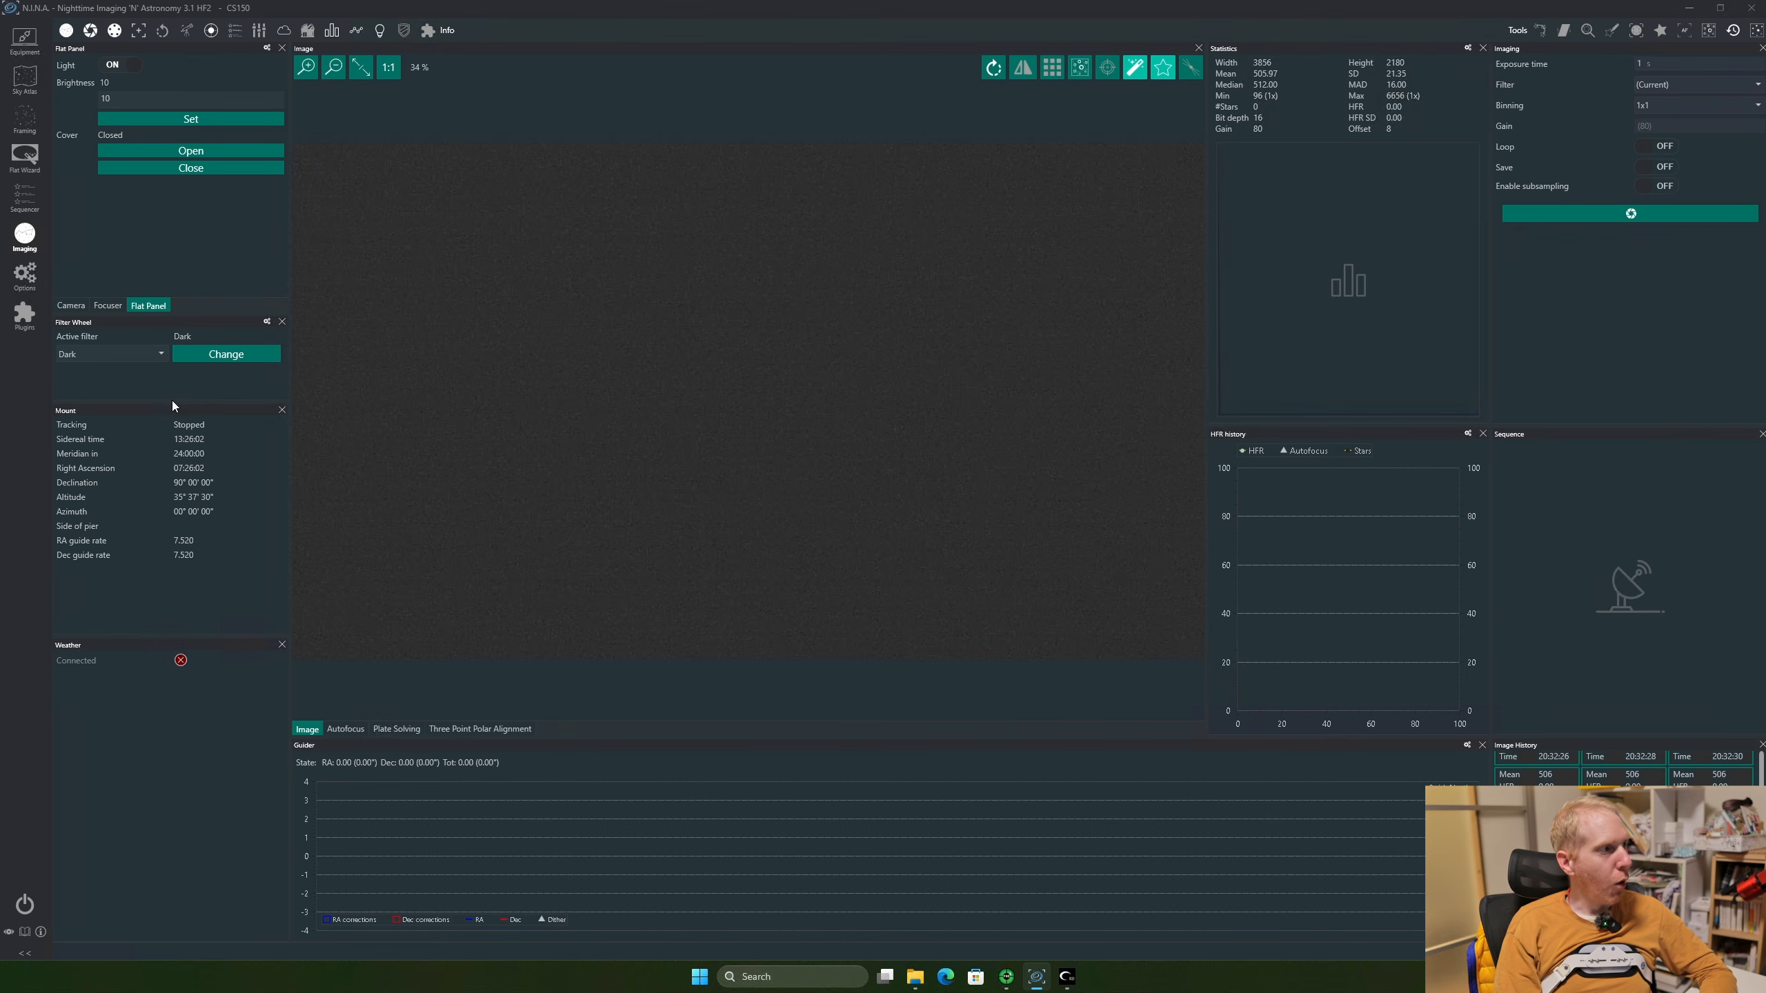
left_click(127, 353)
left_click(122, 386)
left_click(215, 359)
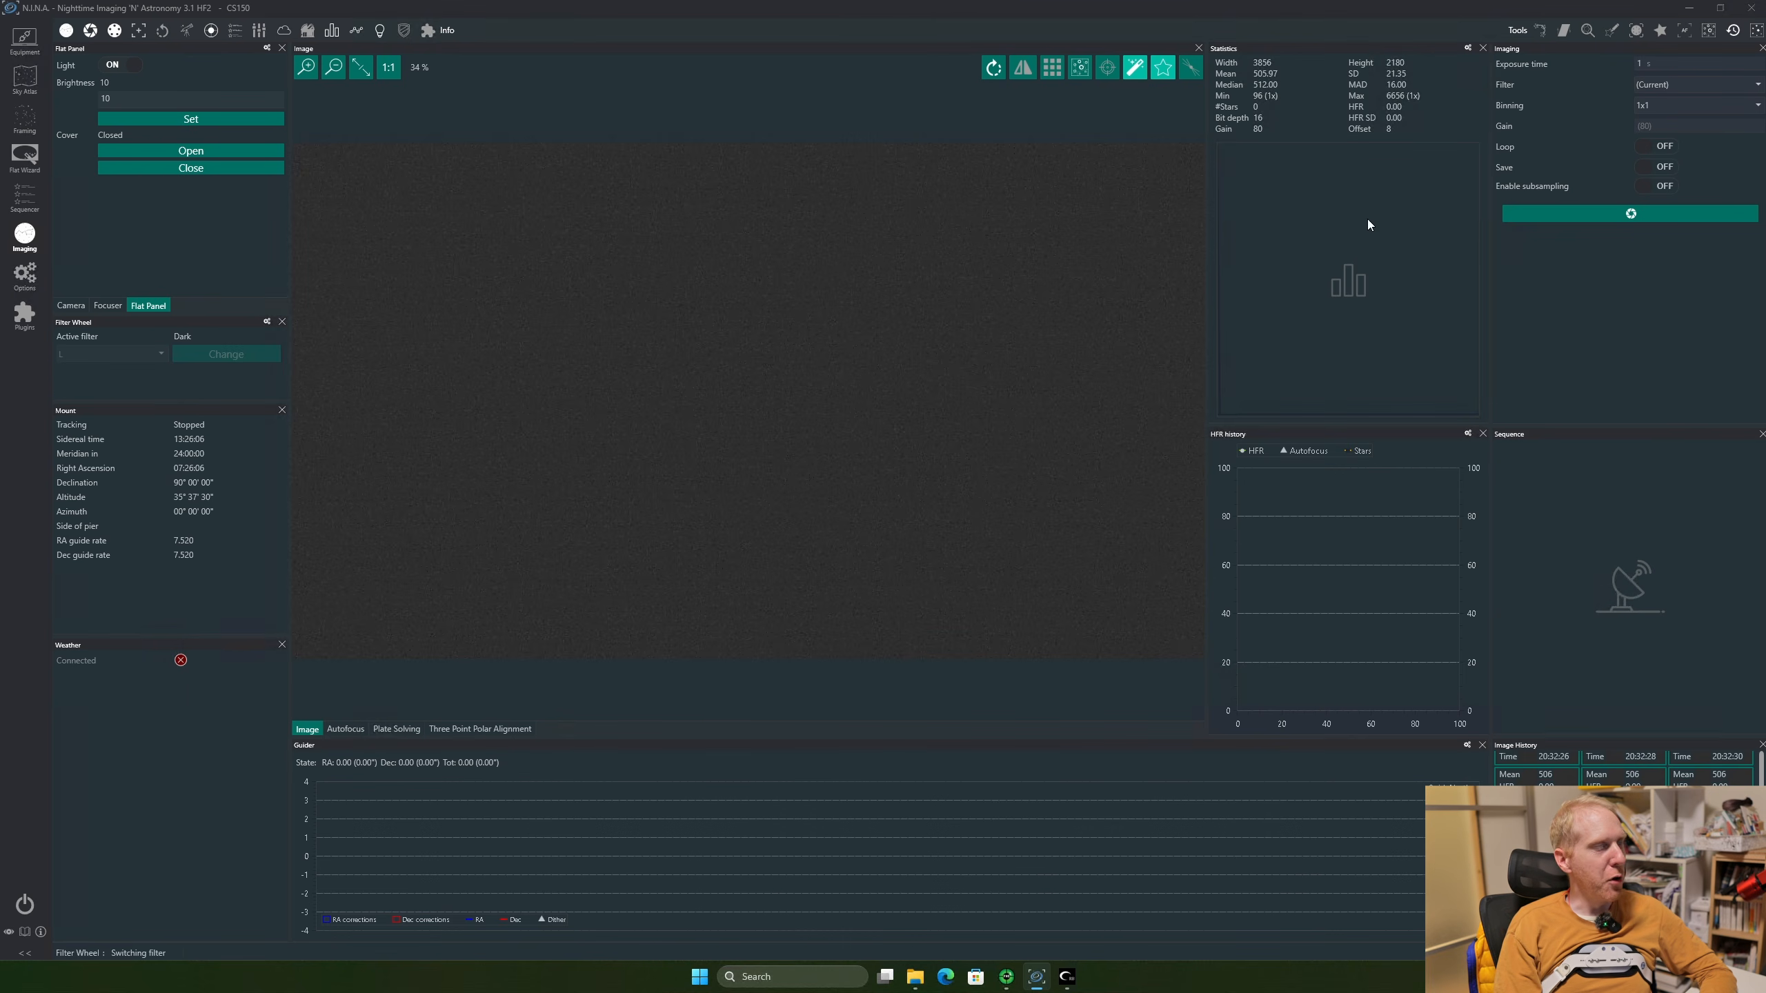
left_click(1624, 212)
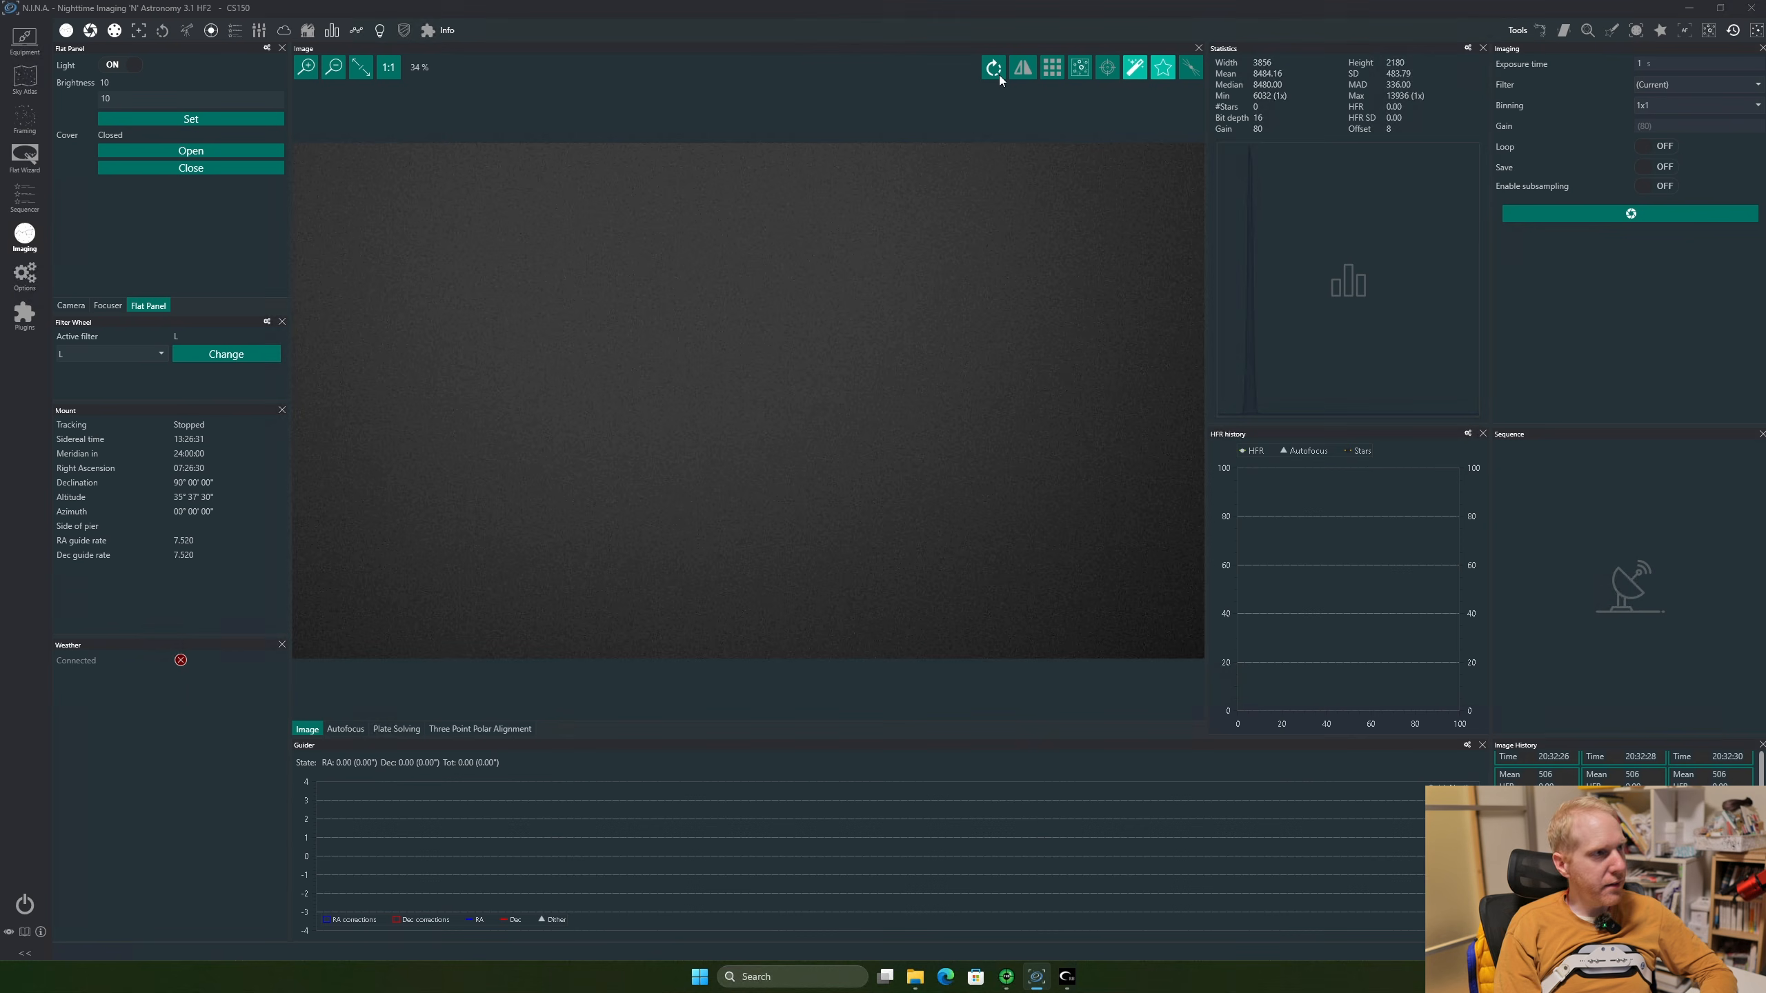
Try flat panel brightness levels of 15 and 12, checking each with a 1 s test exposure
key("BackSpace")
type("5")
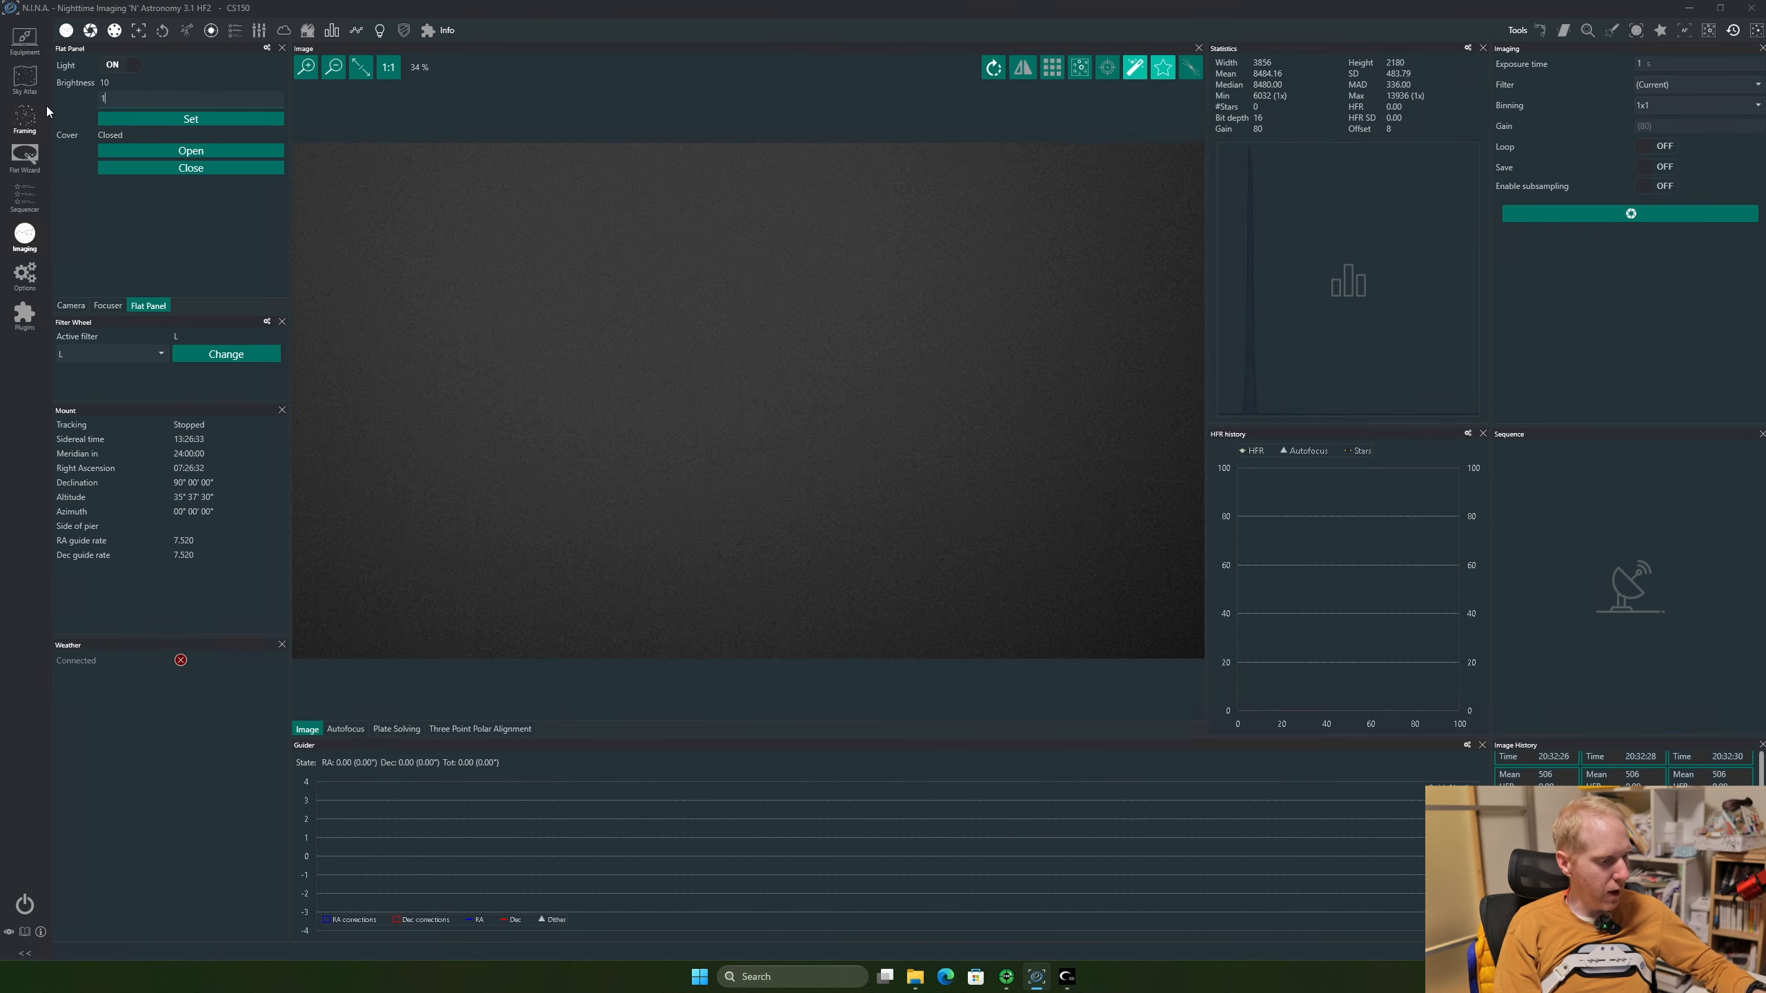
left_click(174, 120)
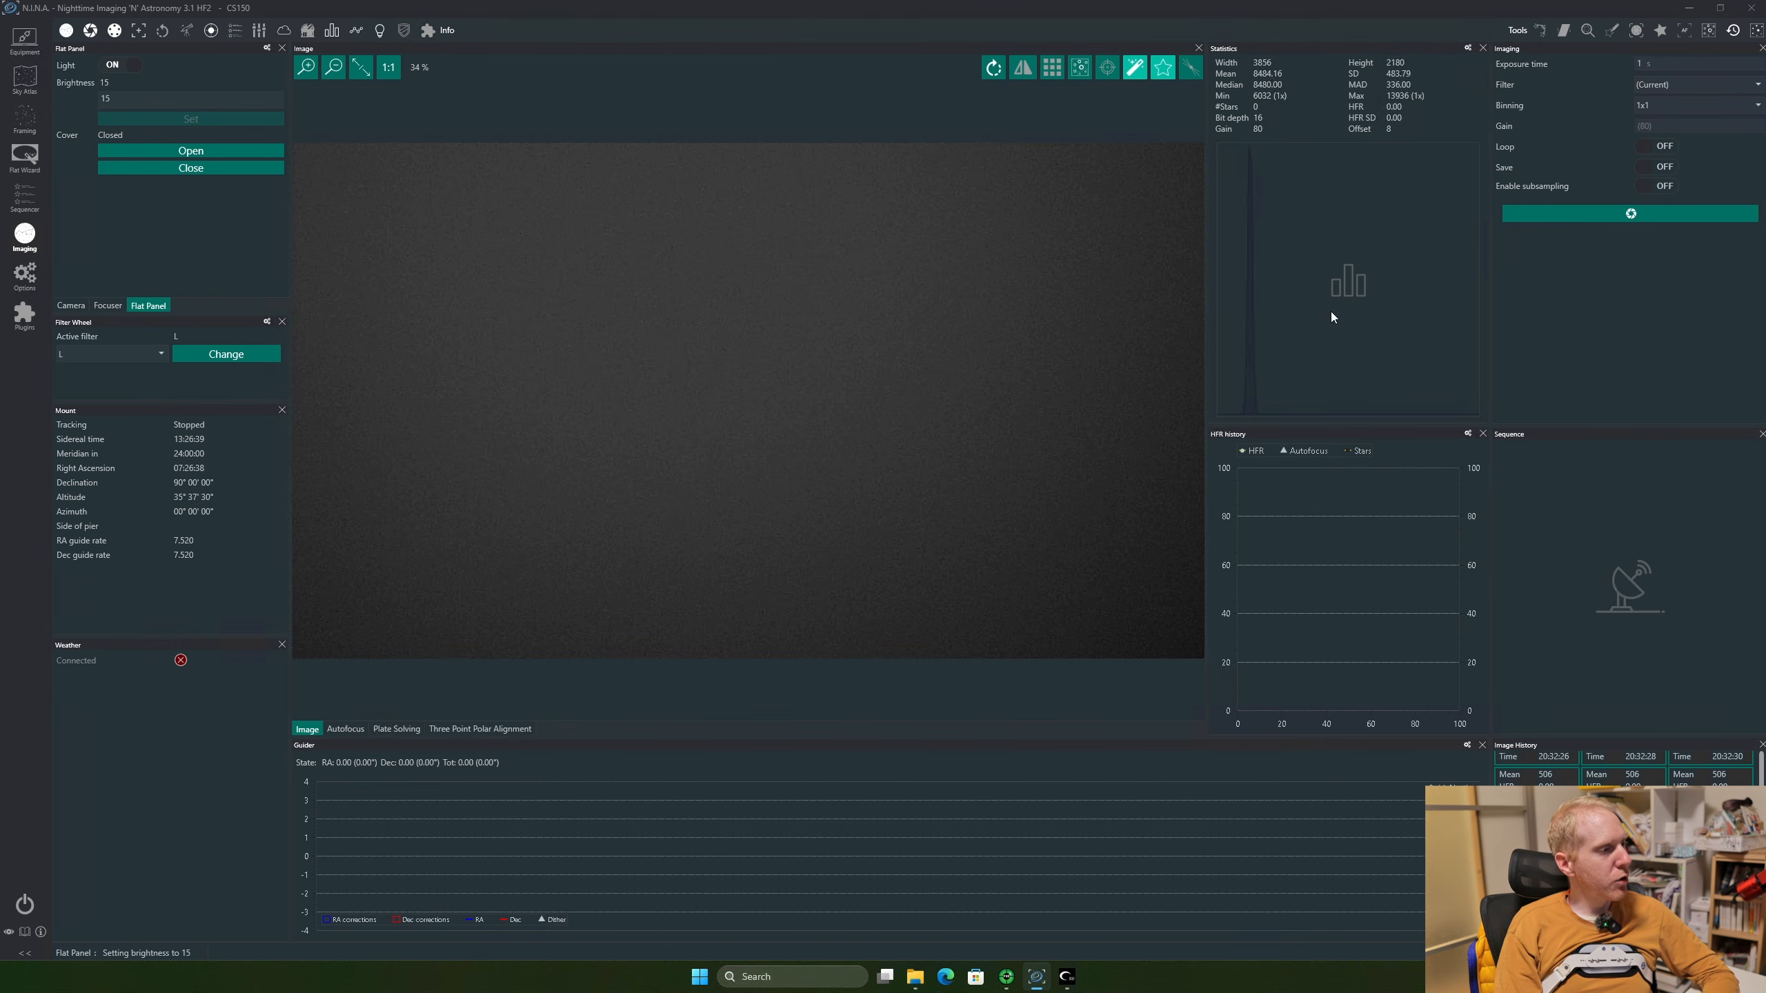
left_click(1642, 211)
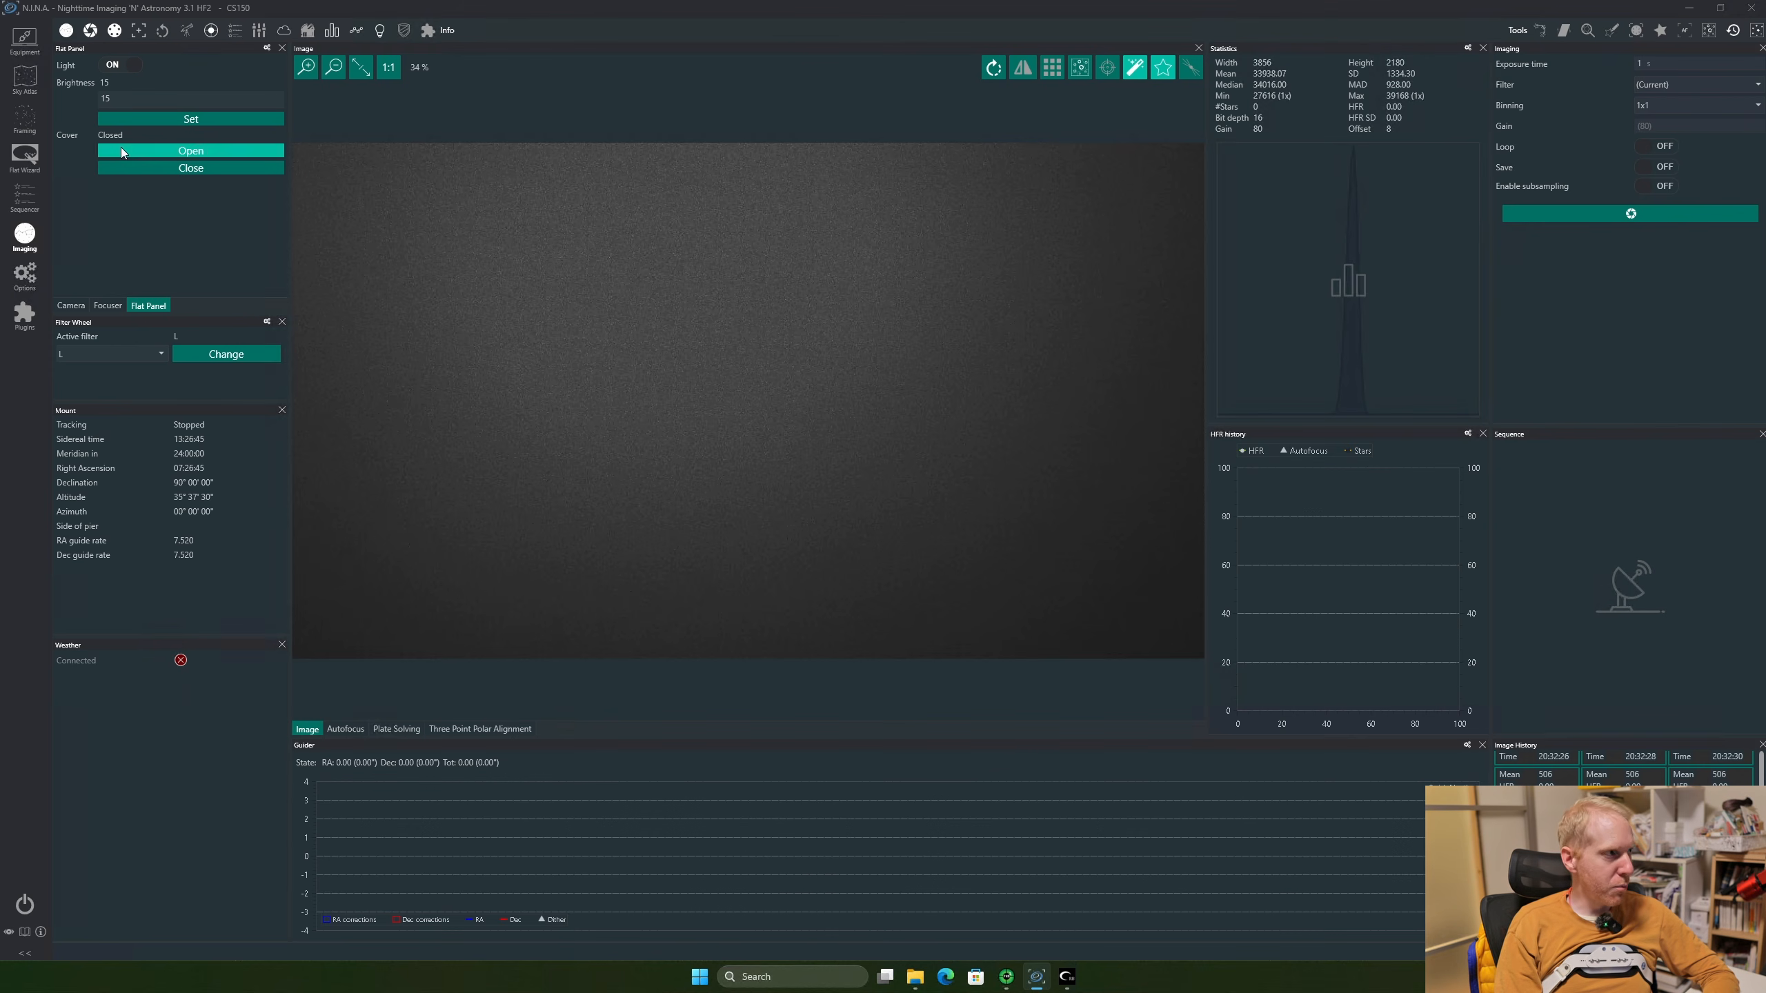
left_click_drag(135, 99, 54, 105)
type("12")
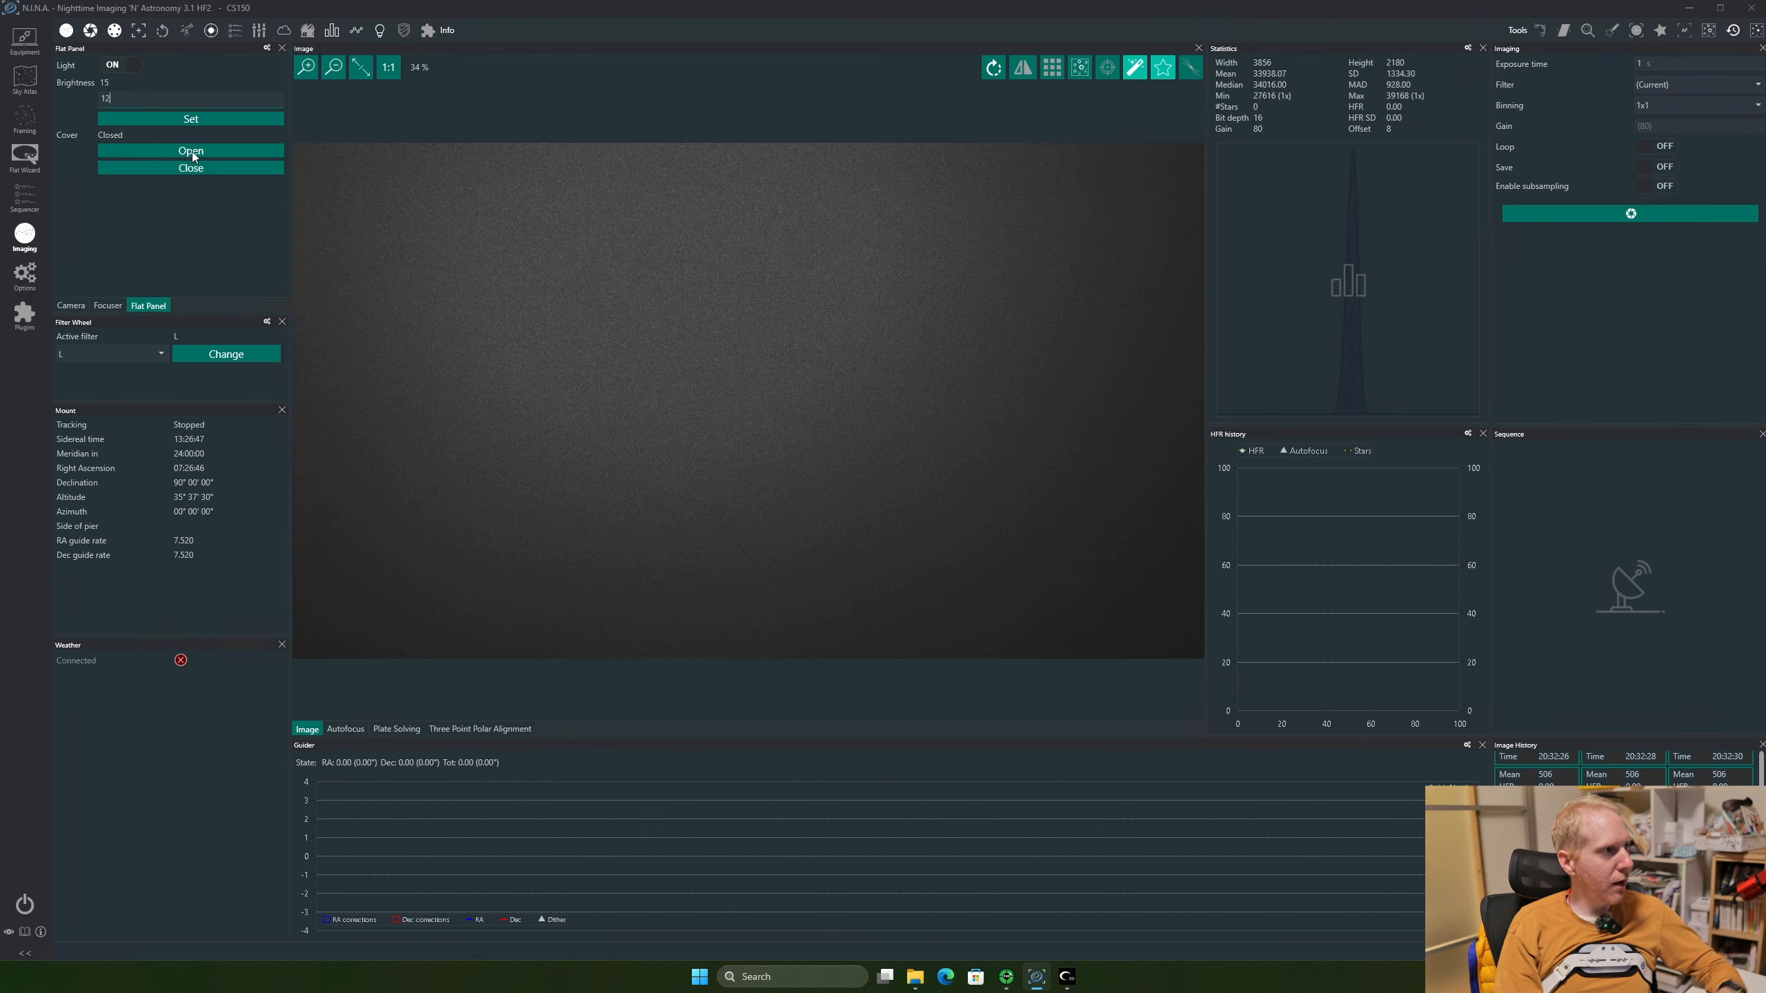
left_click(201, 120)
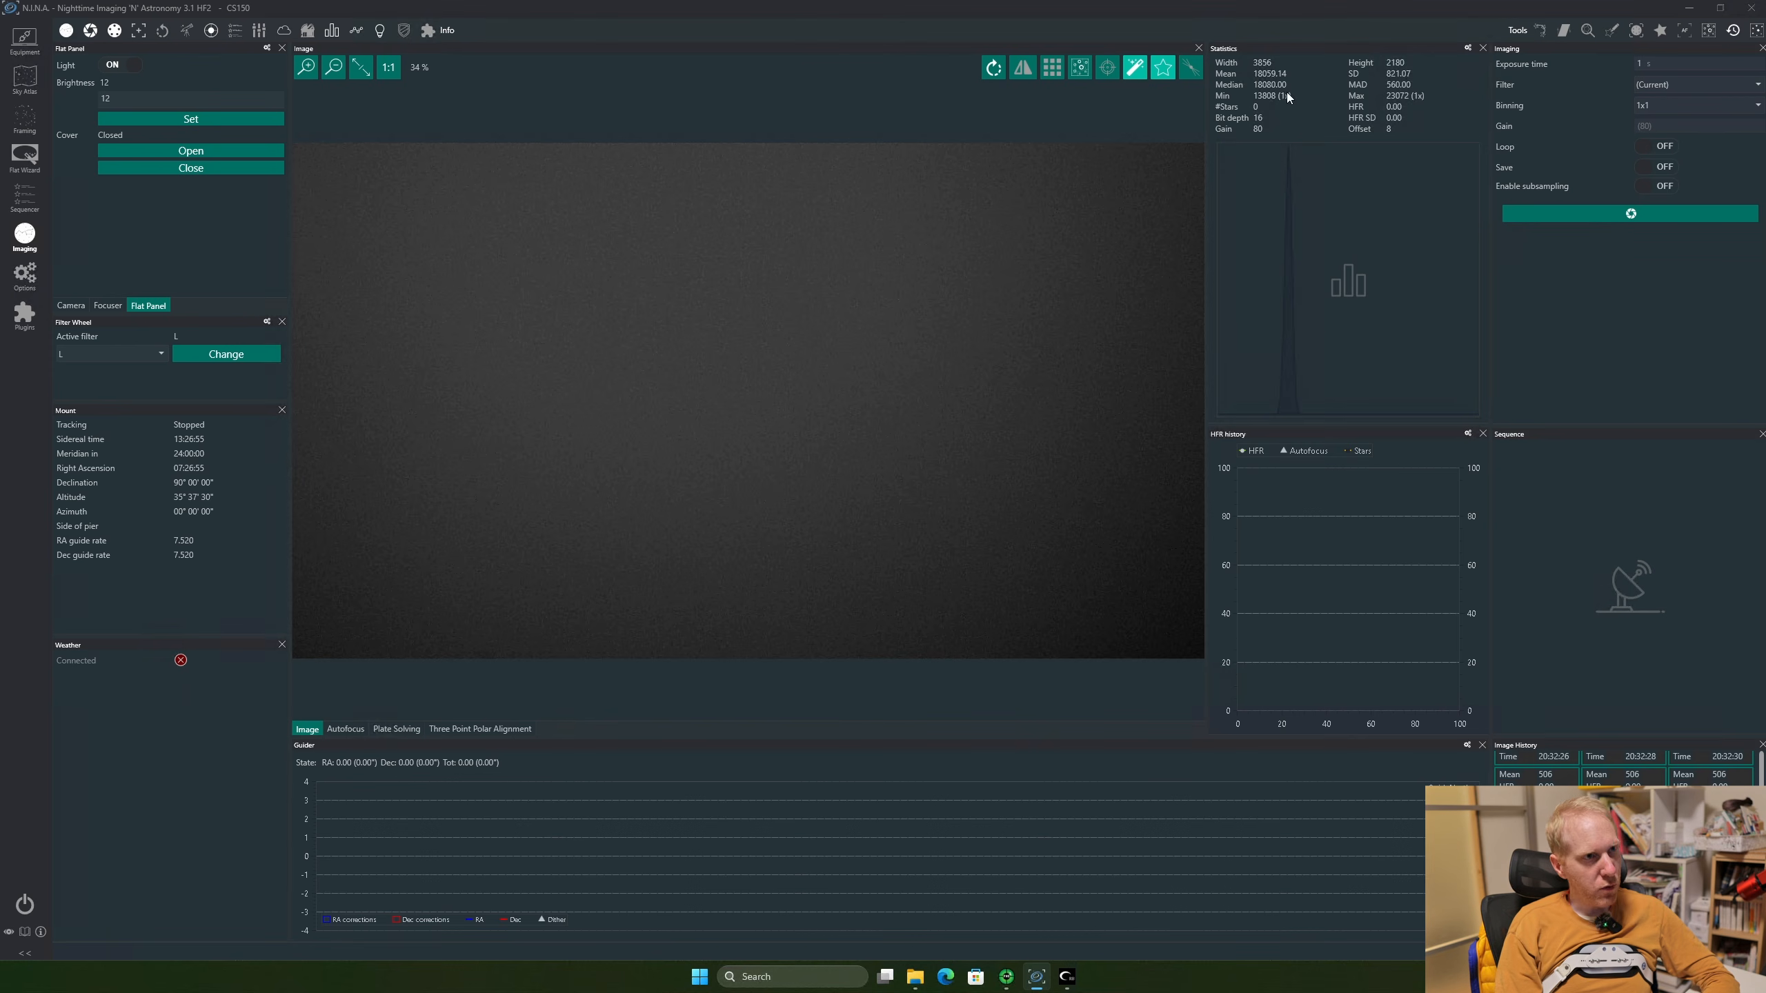
Set the flat panel brightness to 13 and take a 1 s test exposure
key("BackSpace")
type("3")
left_click(213, 123)
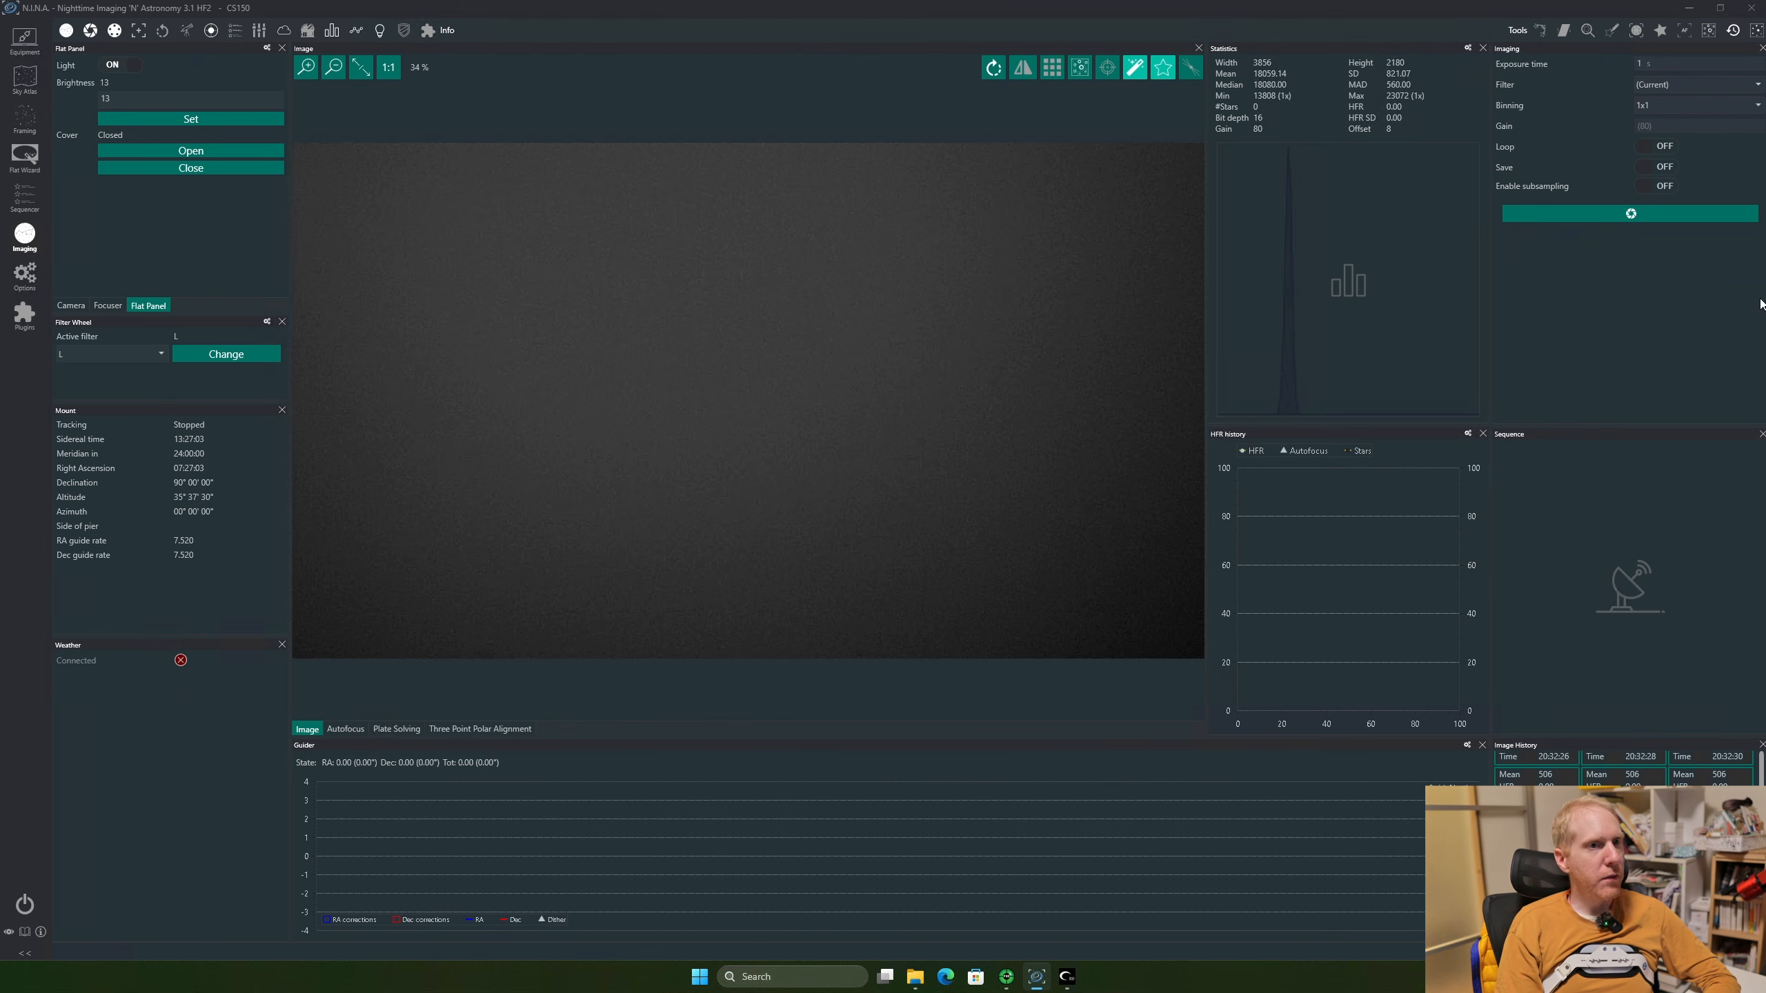
left_click(1666, 219)
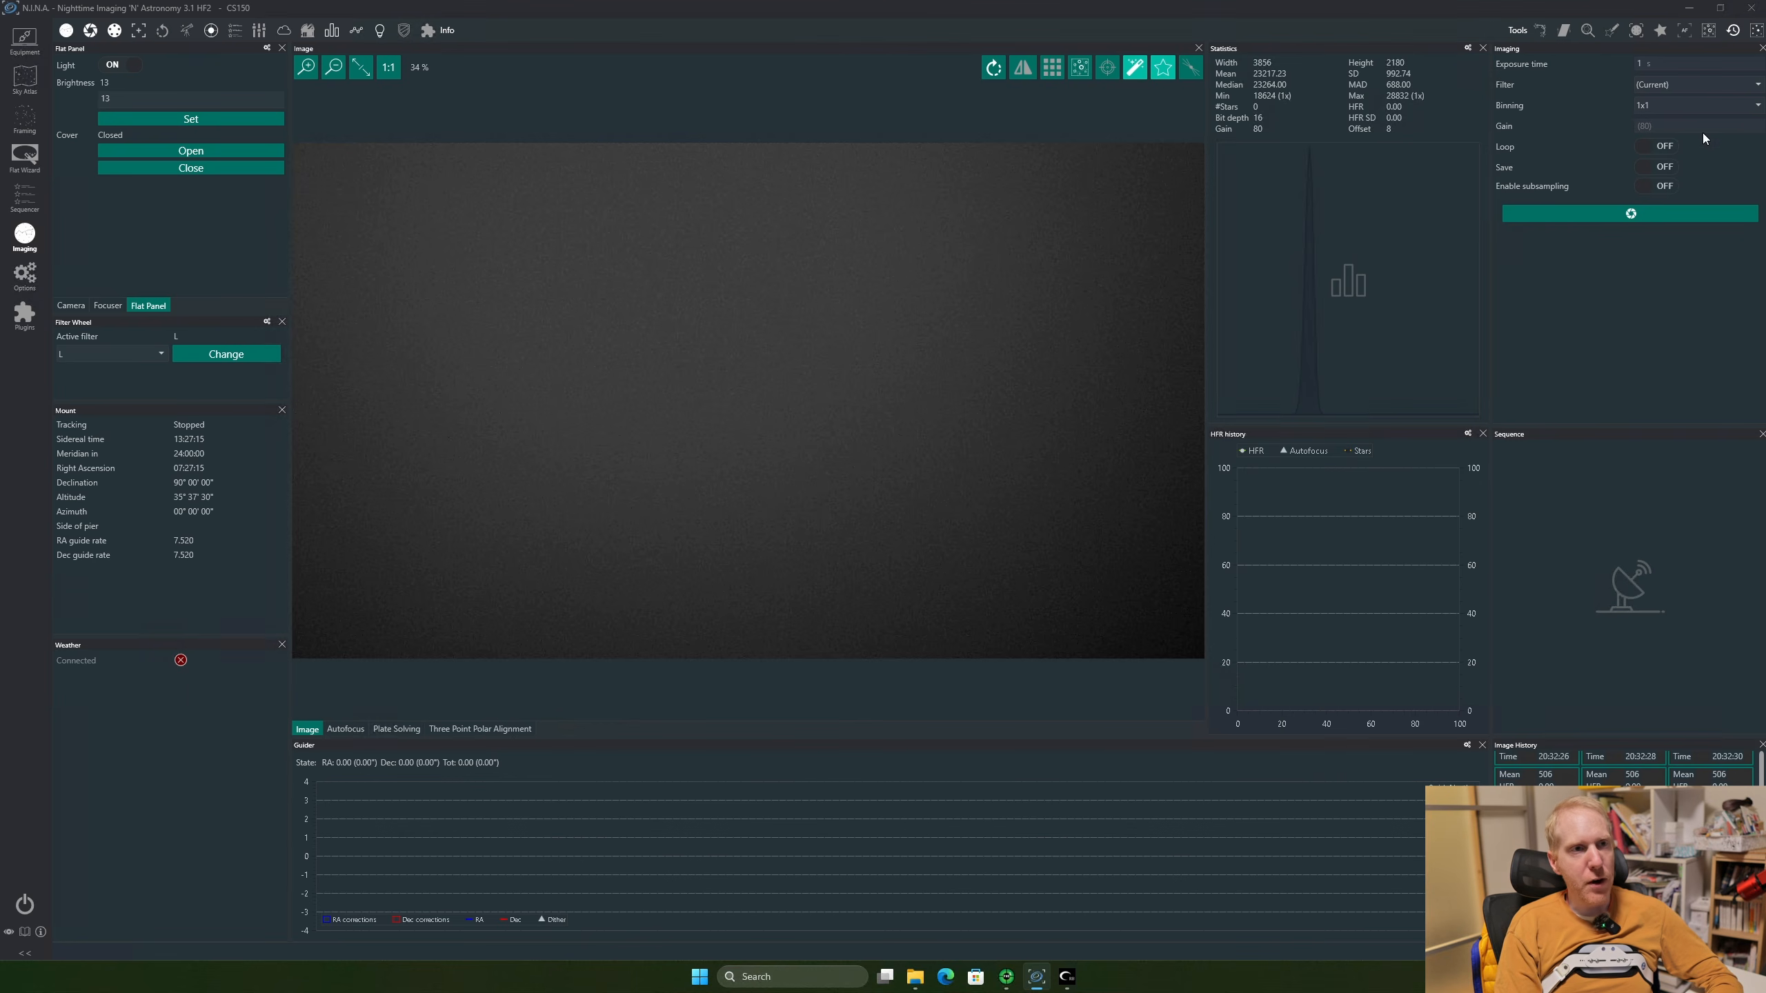
Turn on looping and saving of exposures and set the target name to FLATL
left_click(1658, 146)
left_click(1657, 165)
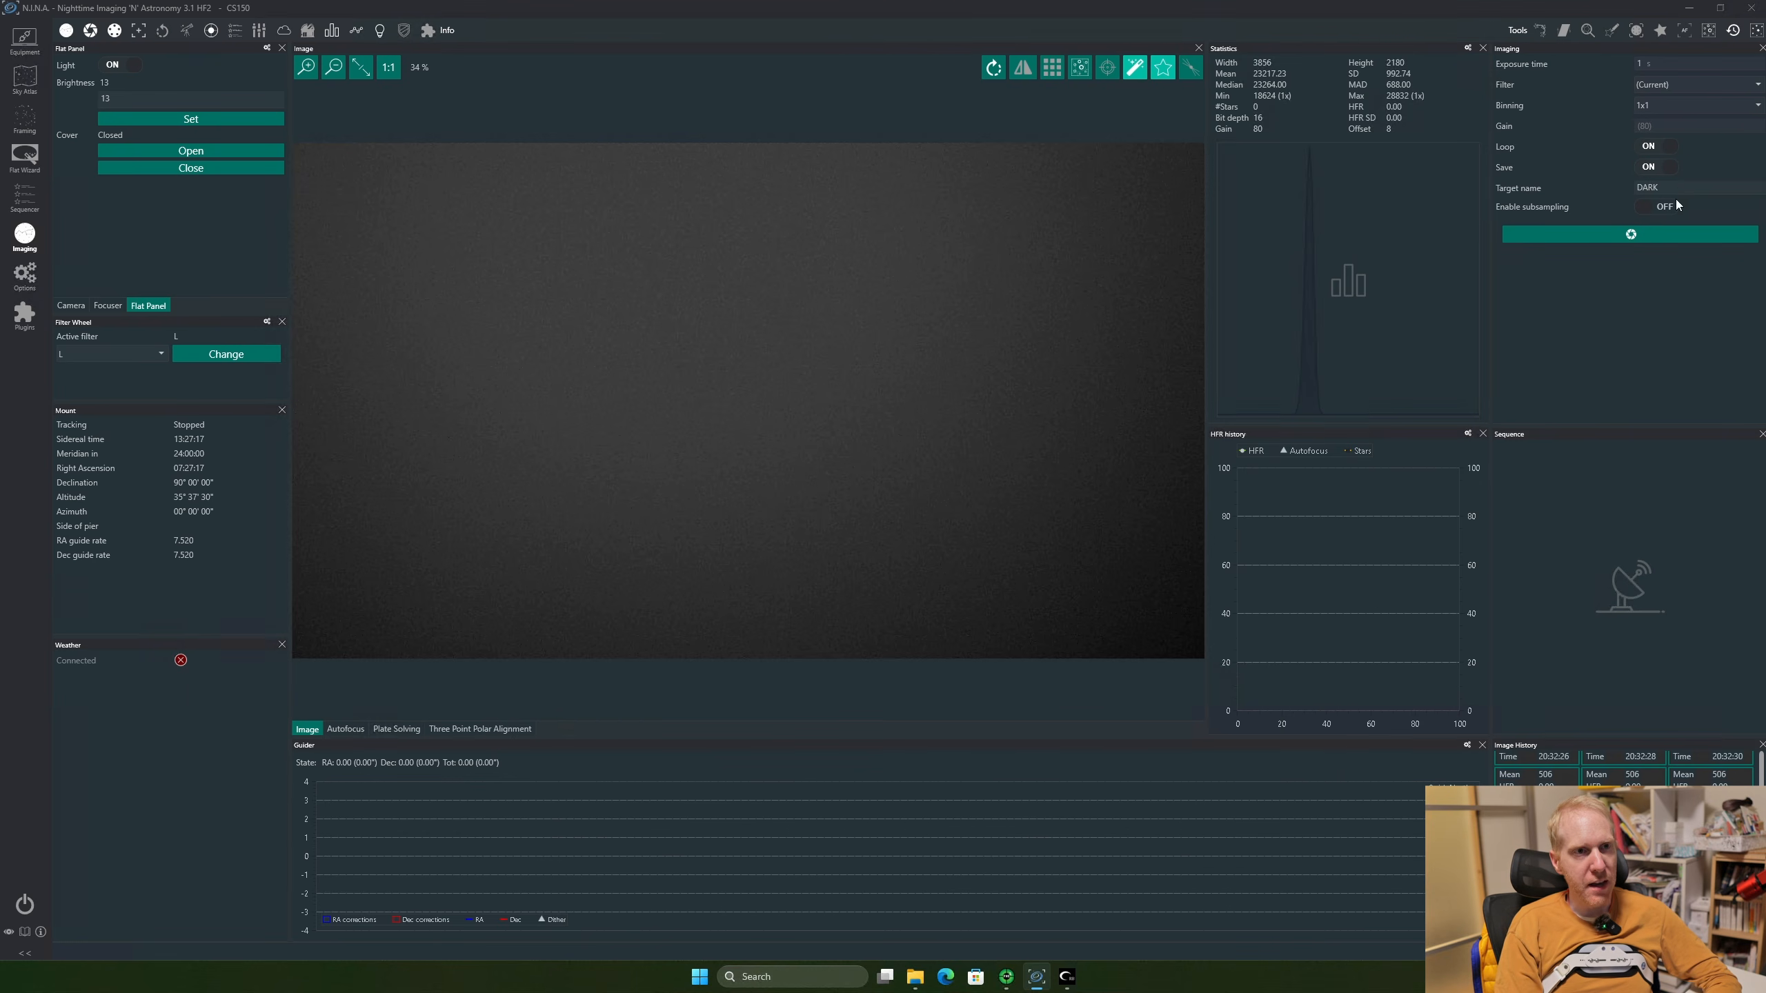
left_click_drag(1676, 190, 1587, 189)
type("FLAT")
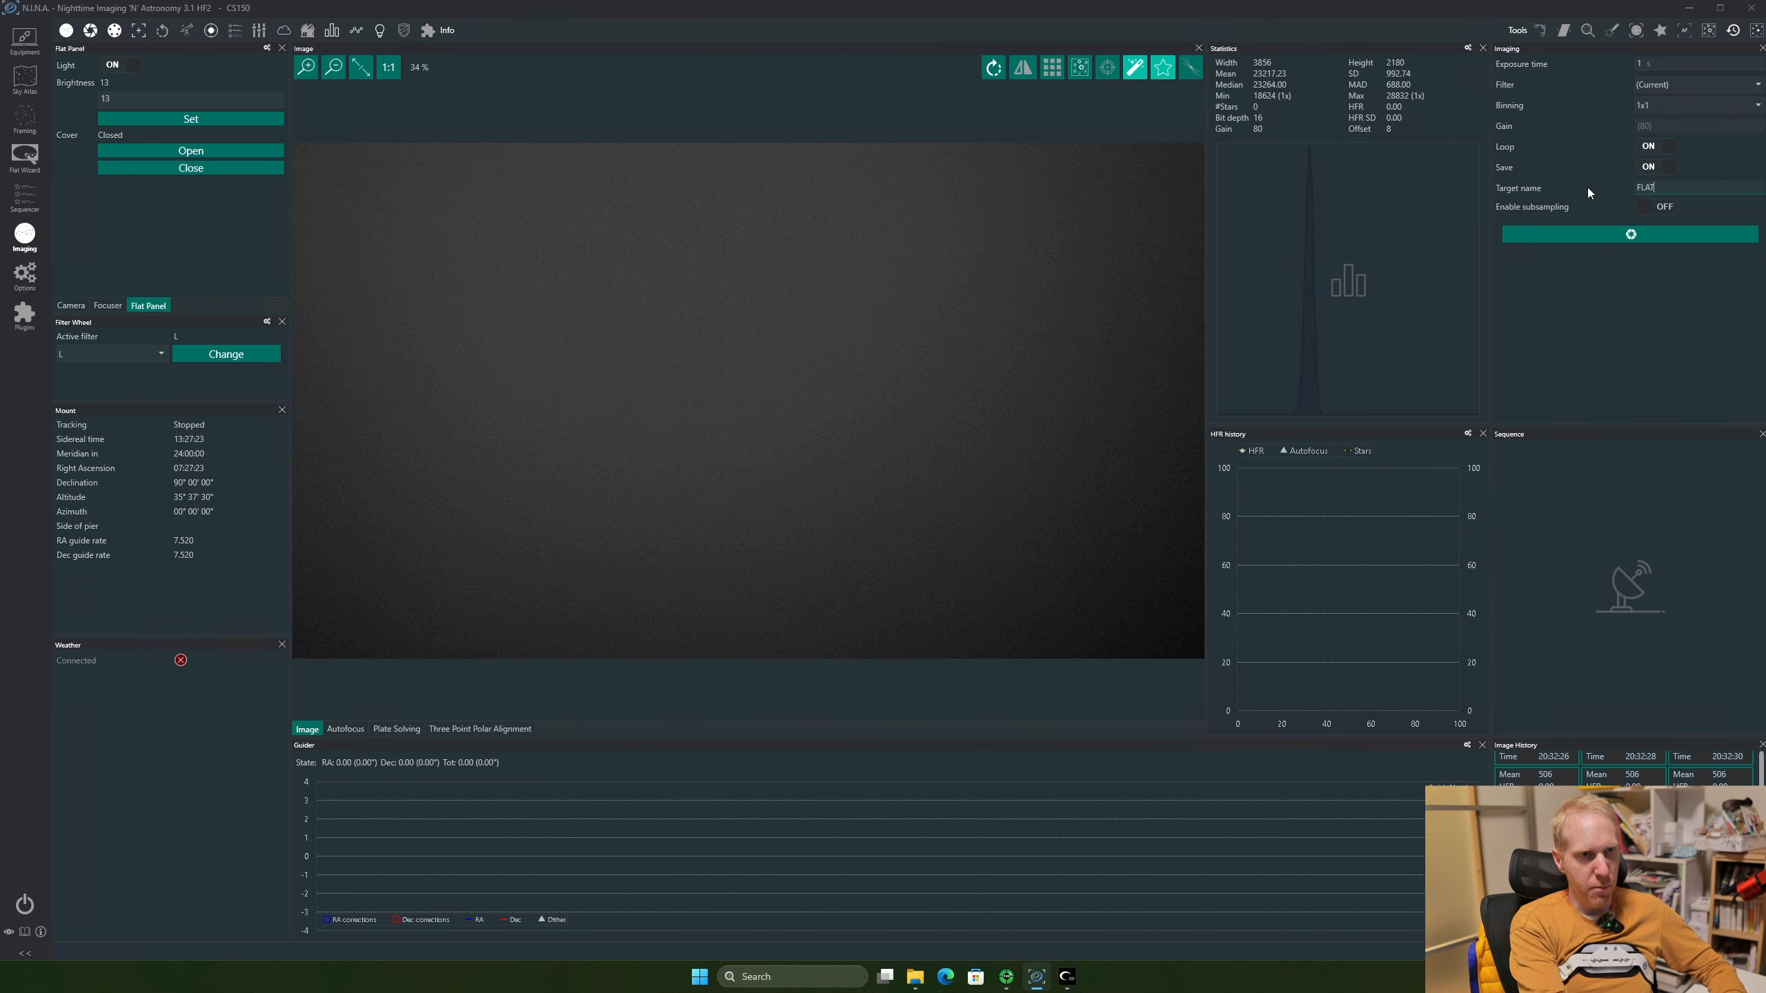
type("L")
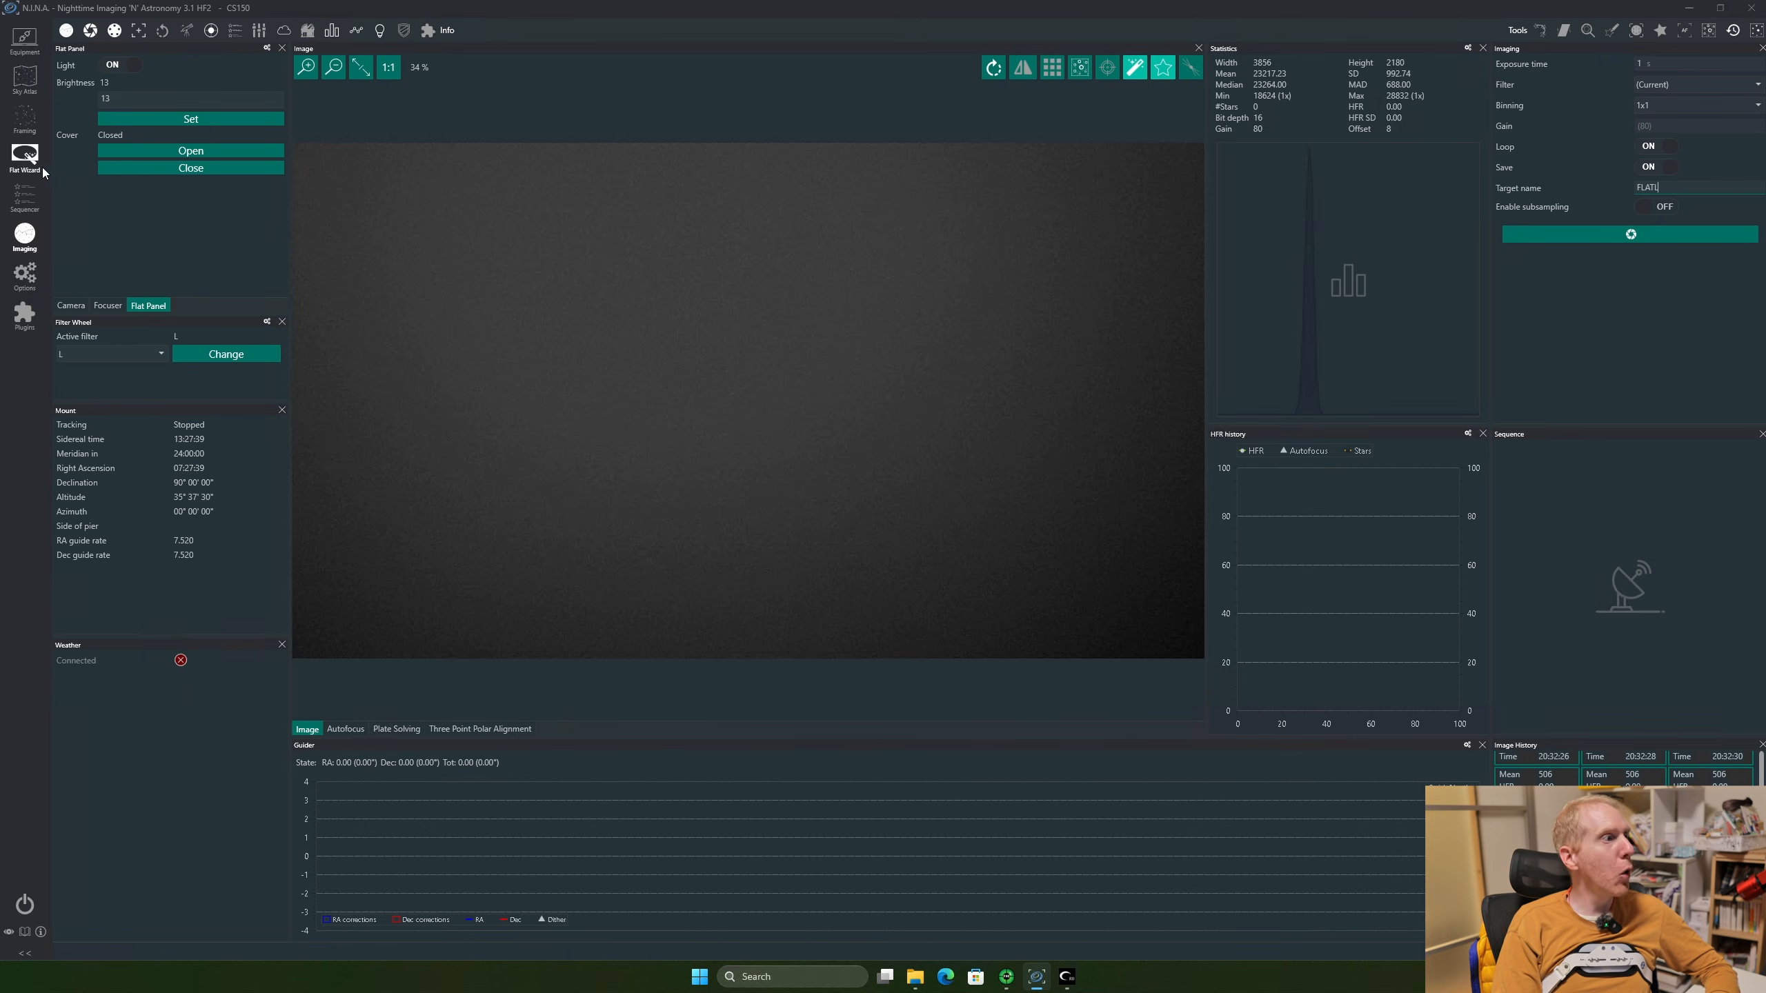
Return to the Flat Wizard and set the wizard mode to Dynamic brightness
left_click(22, 158)
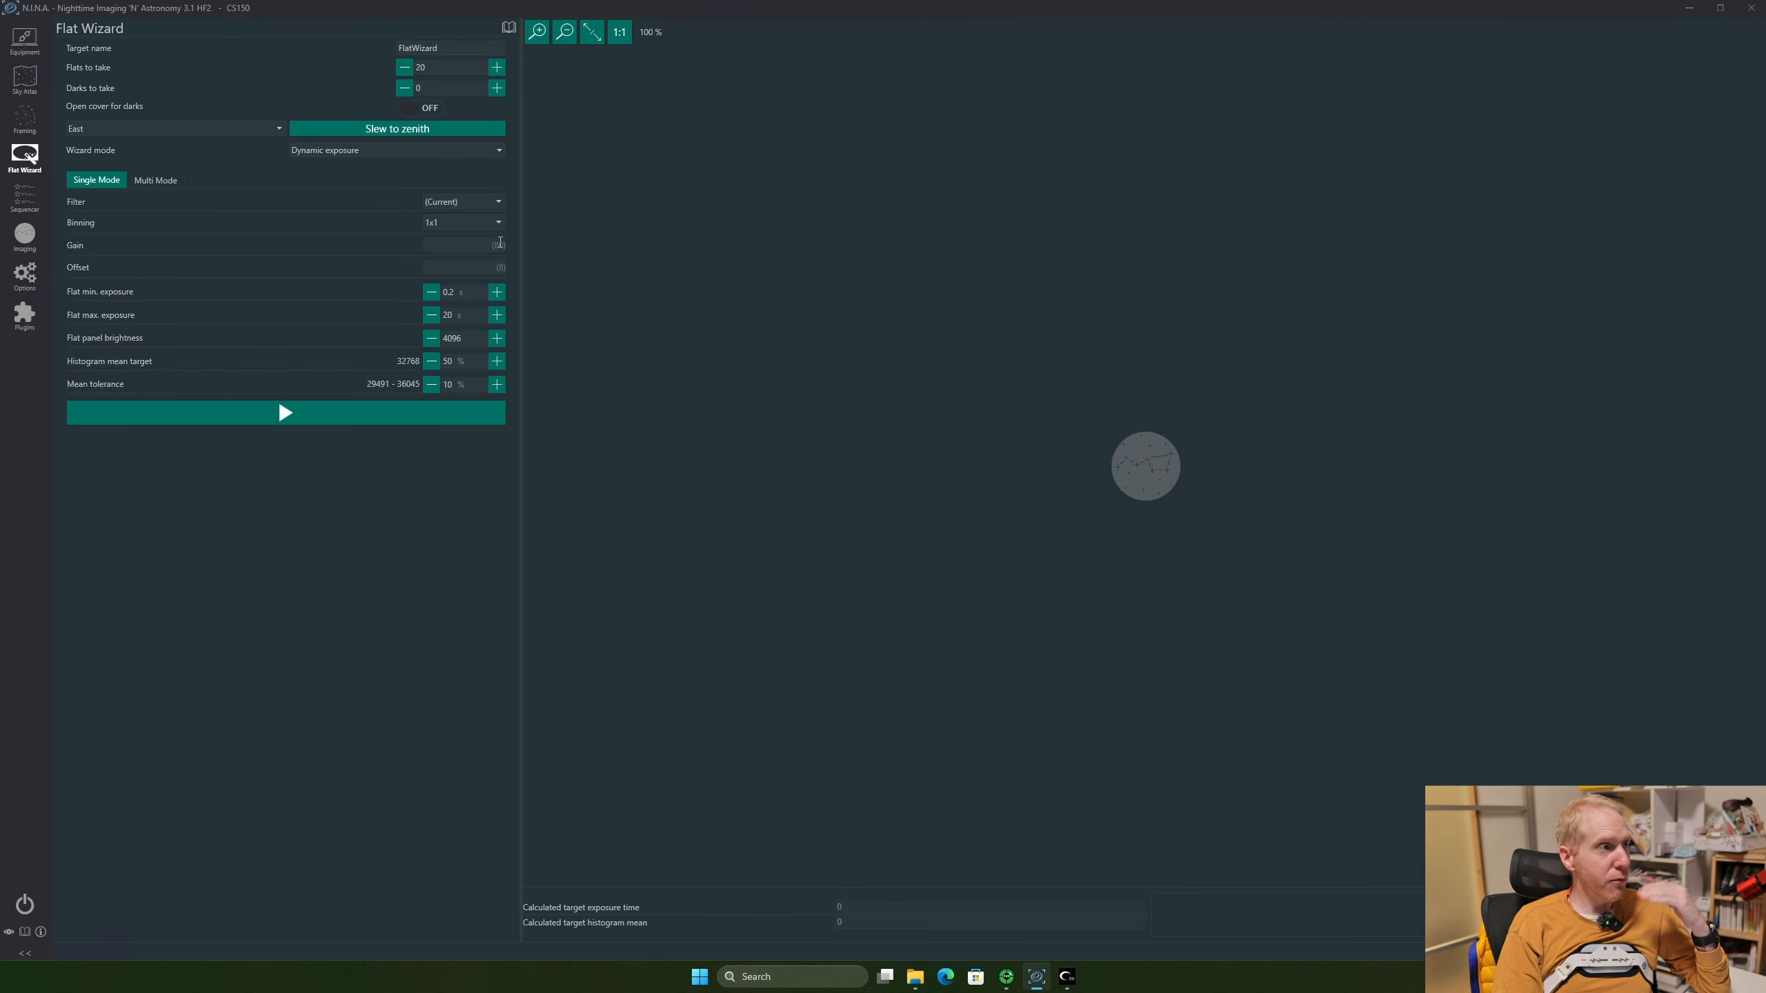
left_click(314, 152)
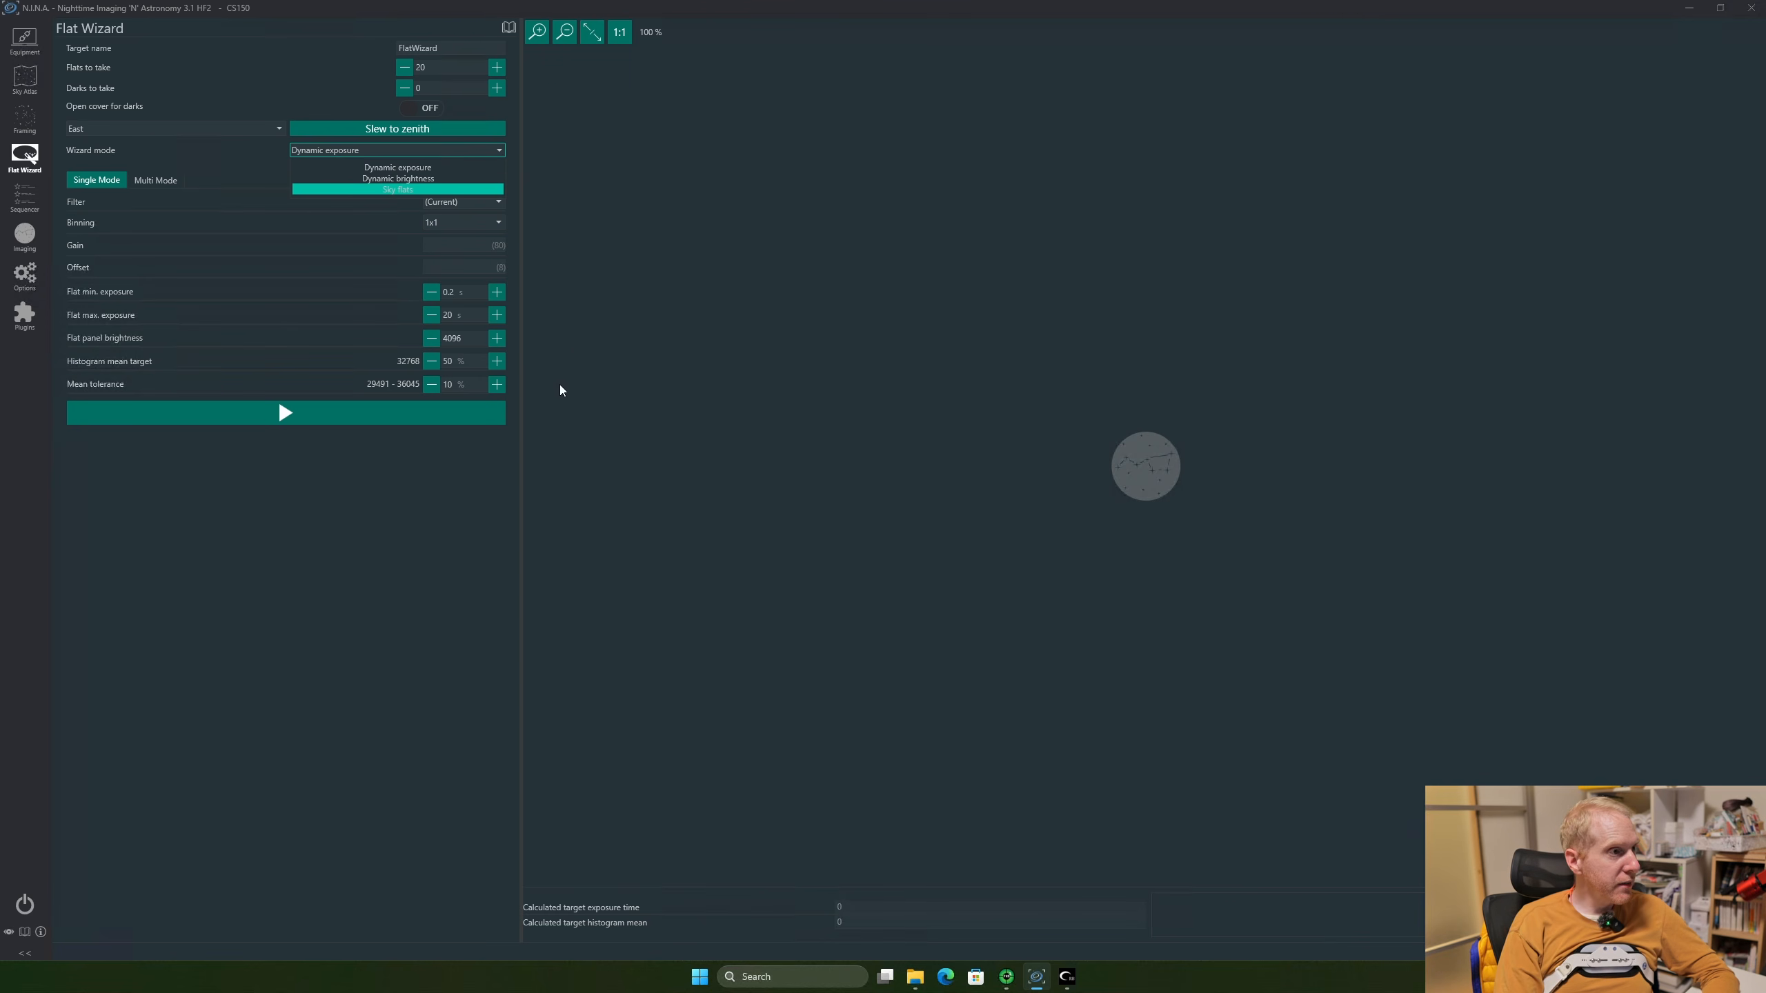
left_click(287, 258)
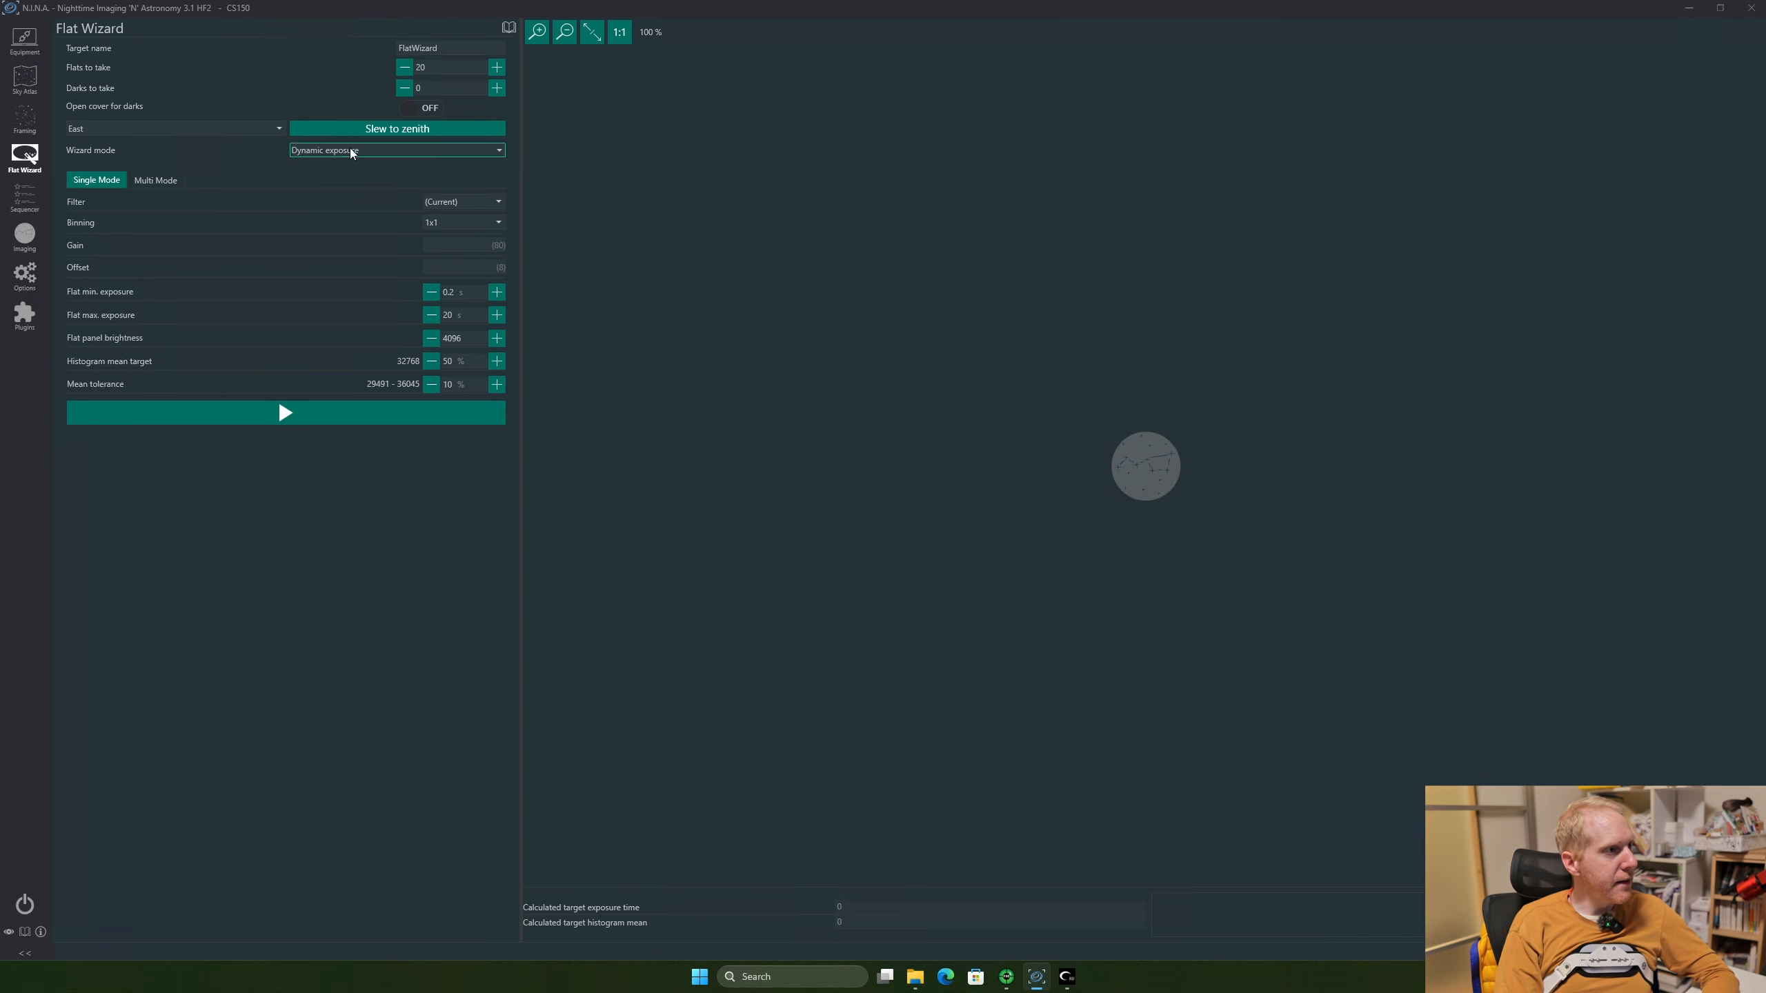
left_click(372, 150)
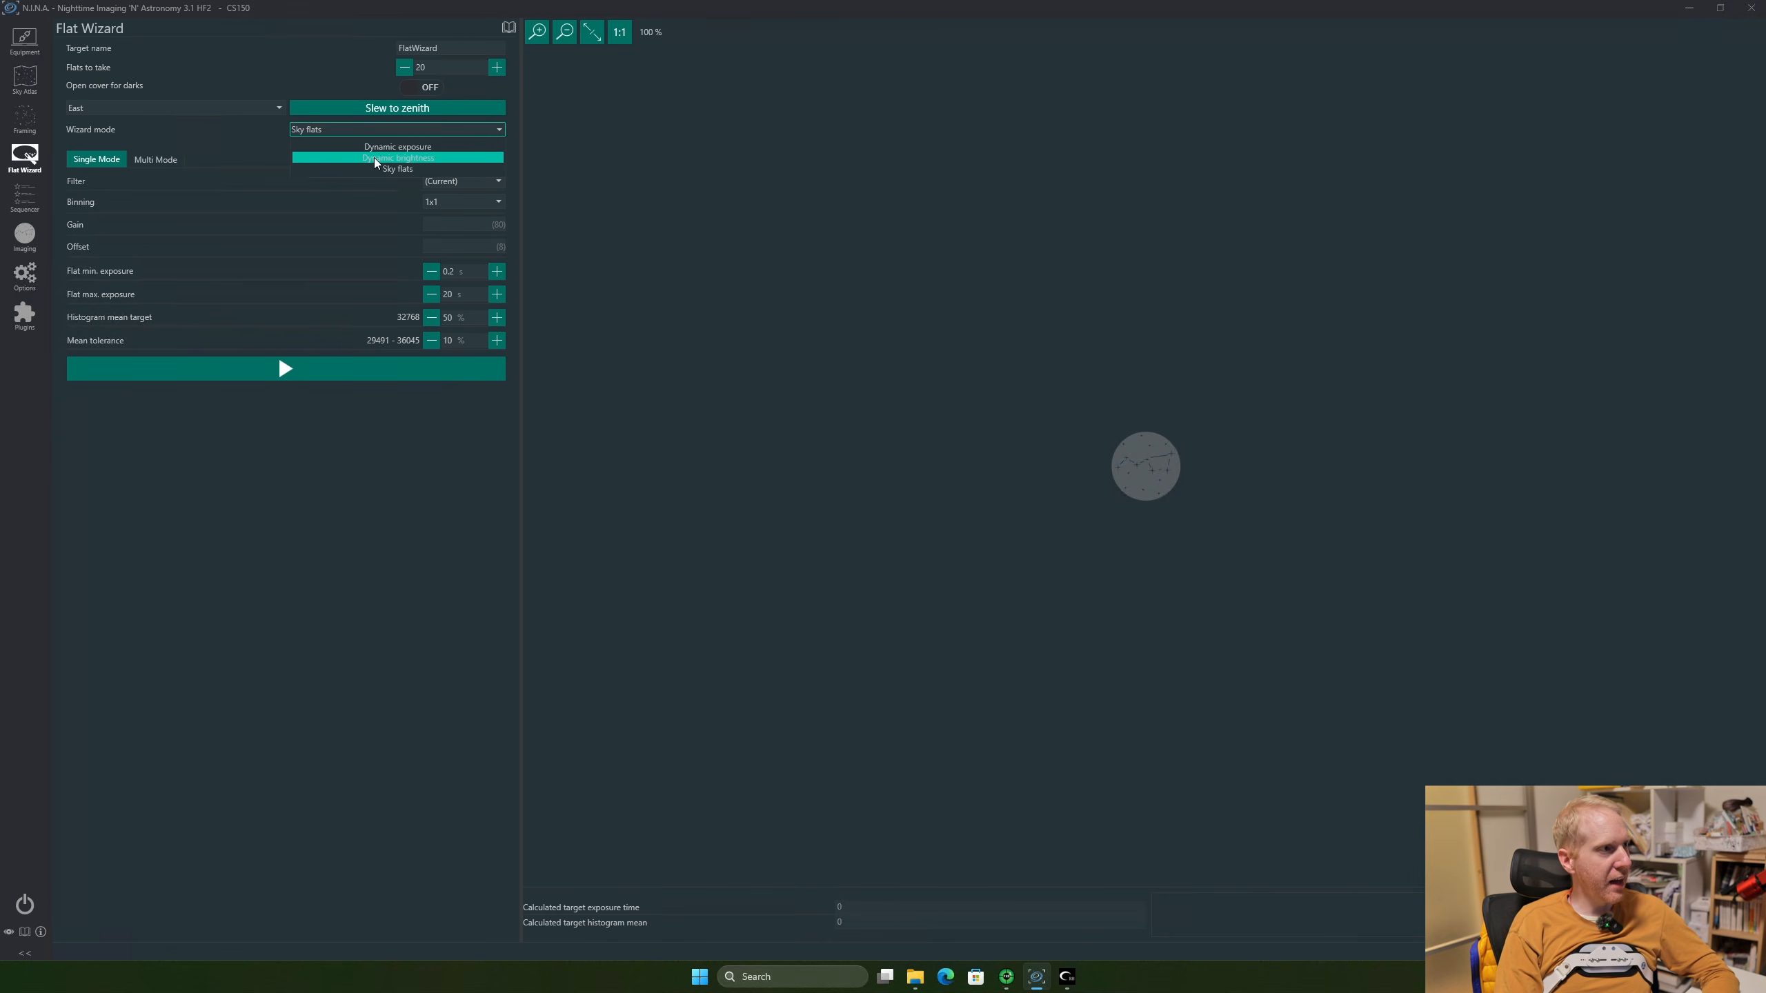
left_click(374, 159)
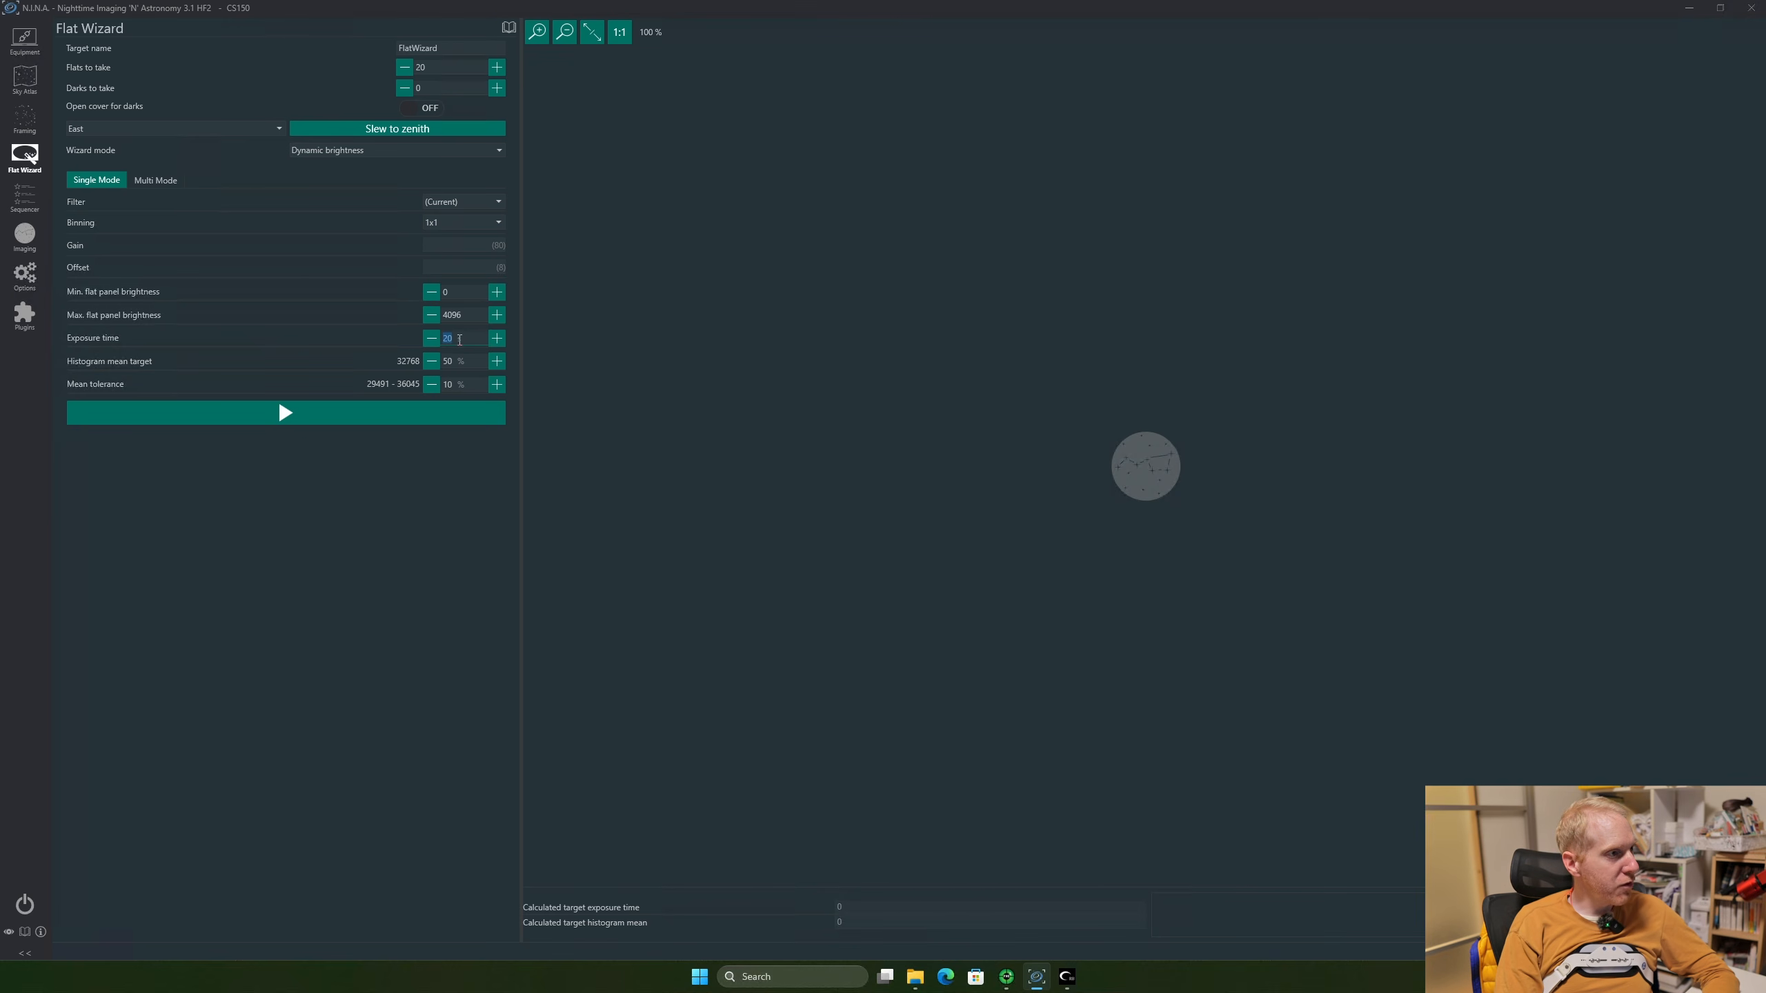
Set the flats' exposure time to 1 s, the histogram mean target to 30 % and the mean tolerance to 10 %
type("1")
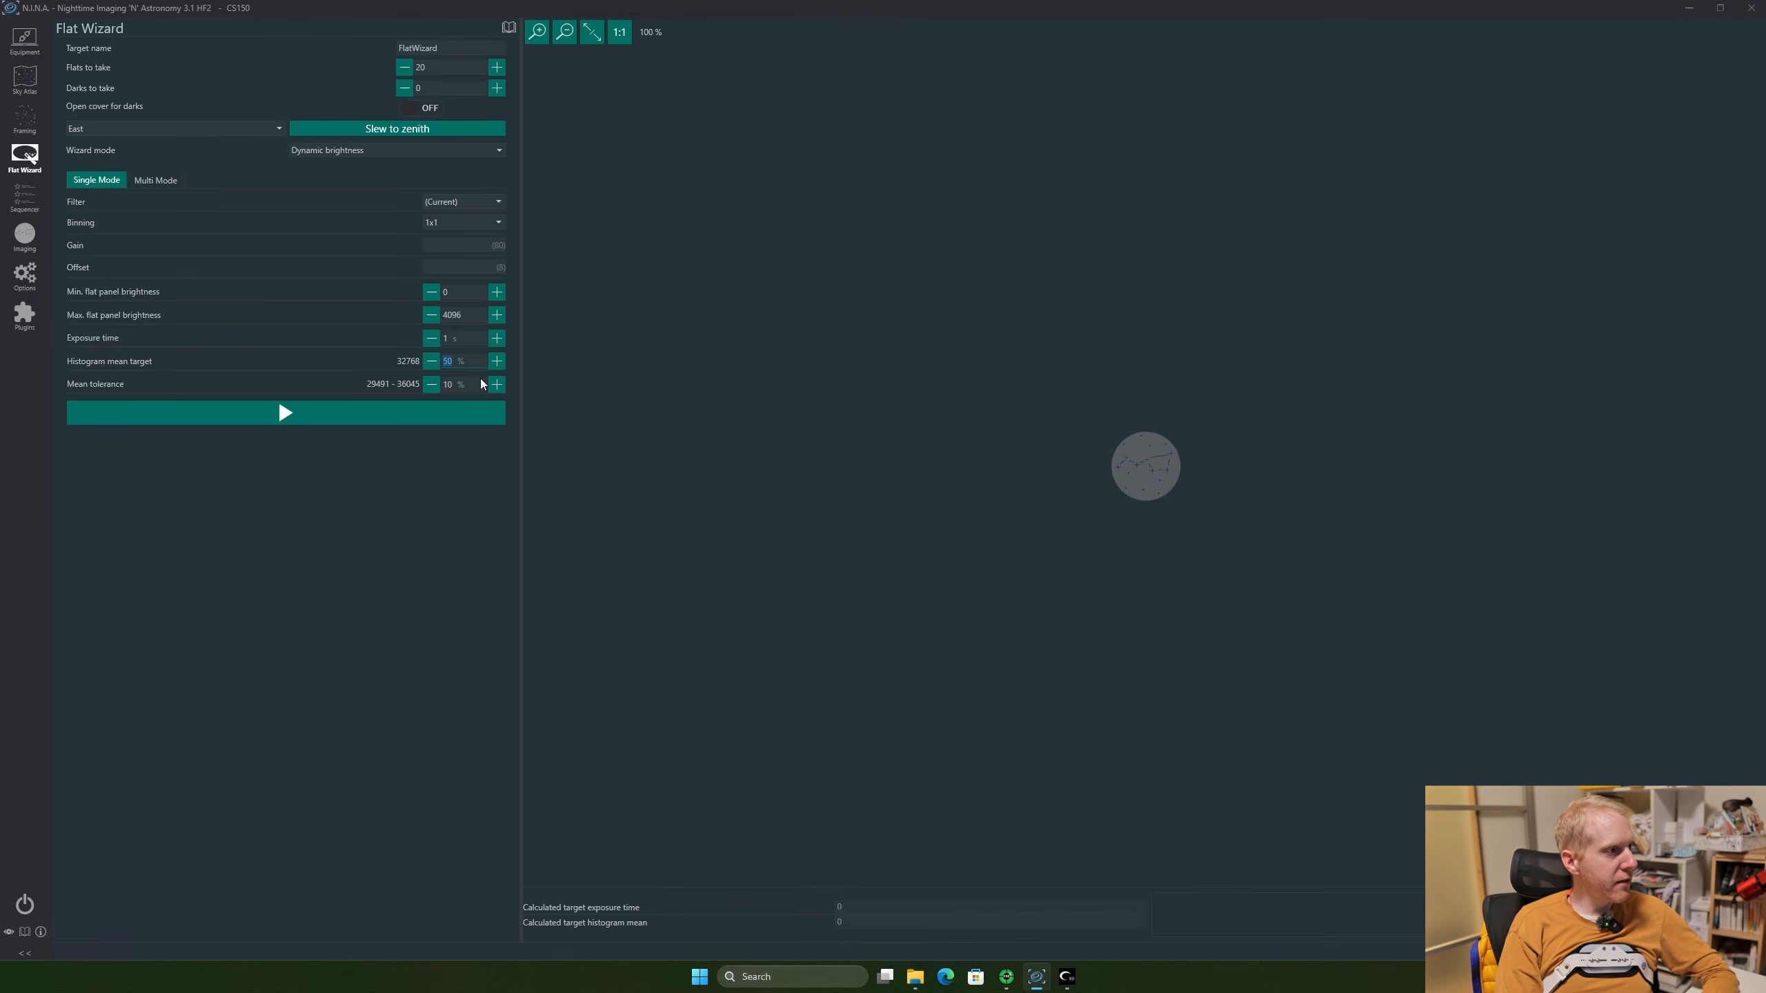
type("30")
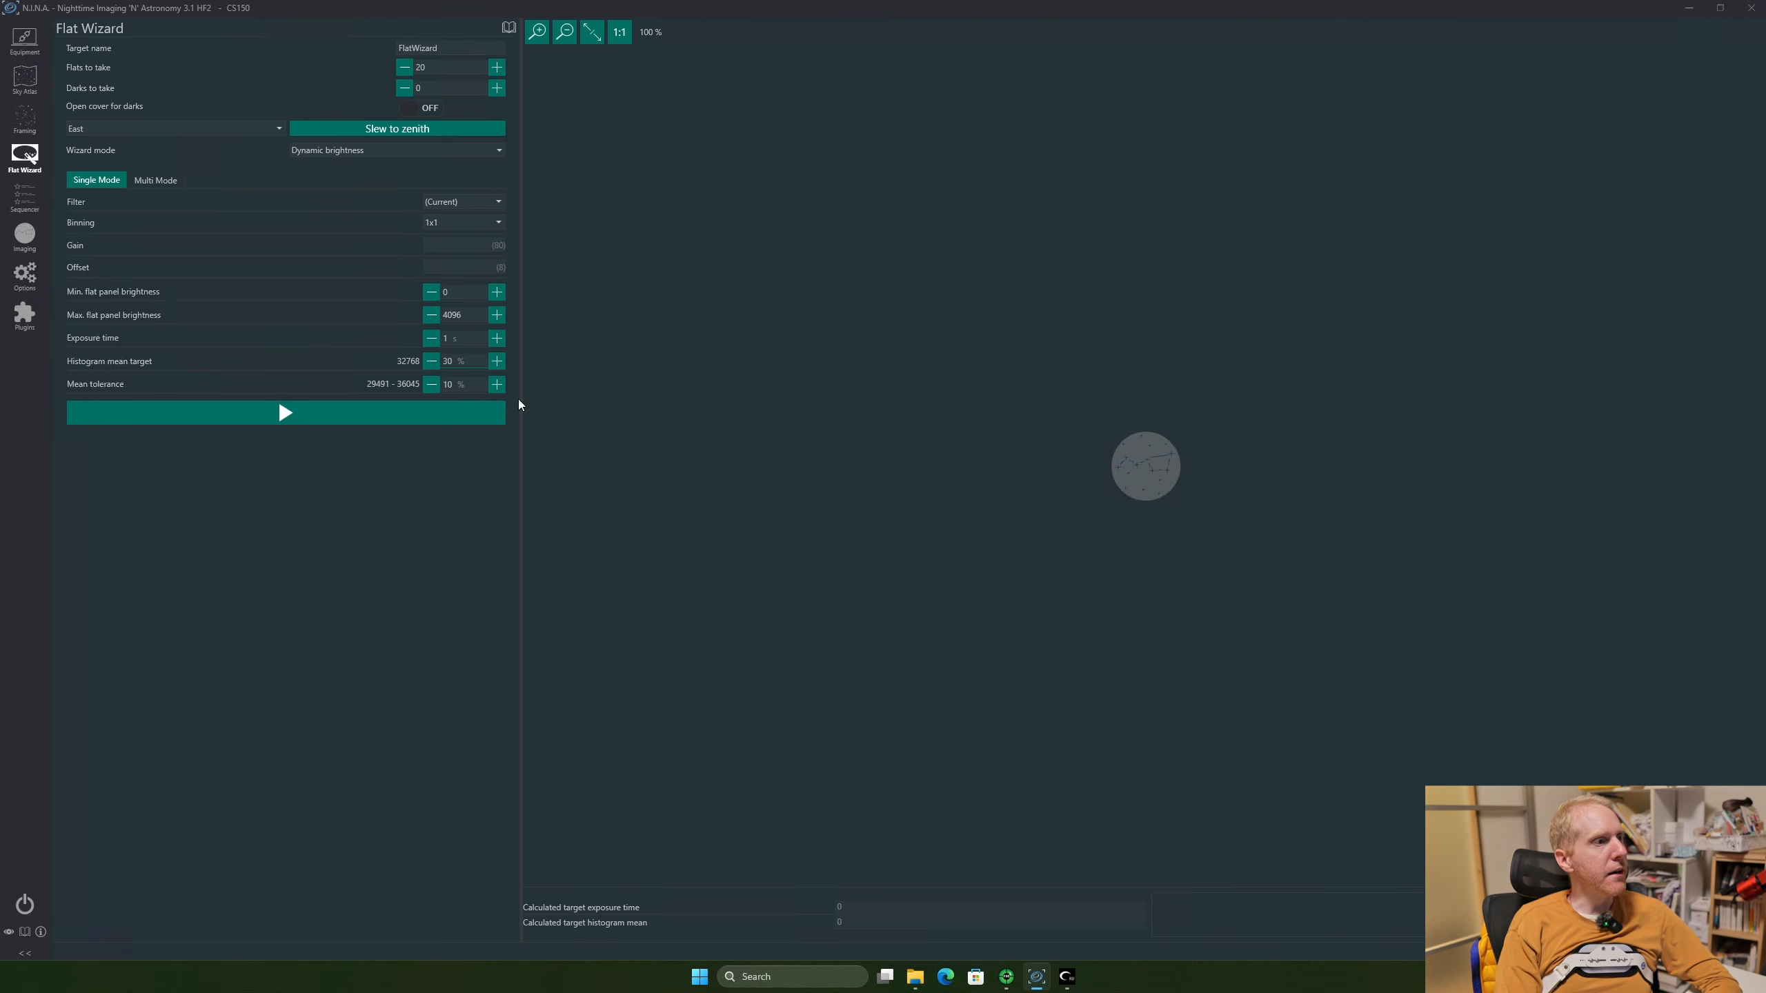
left_click(496, 384)
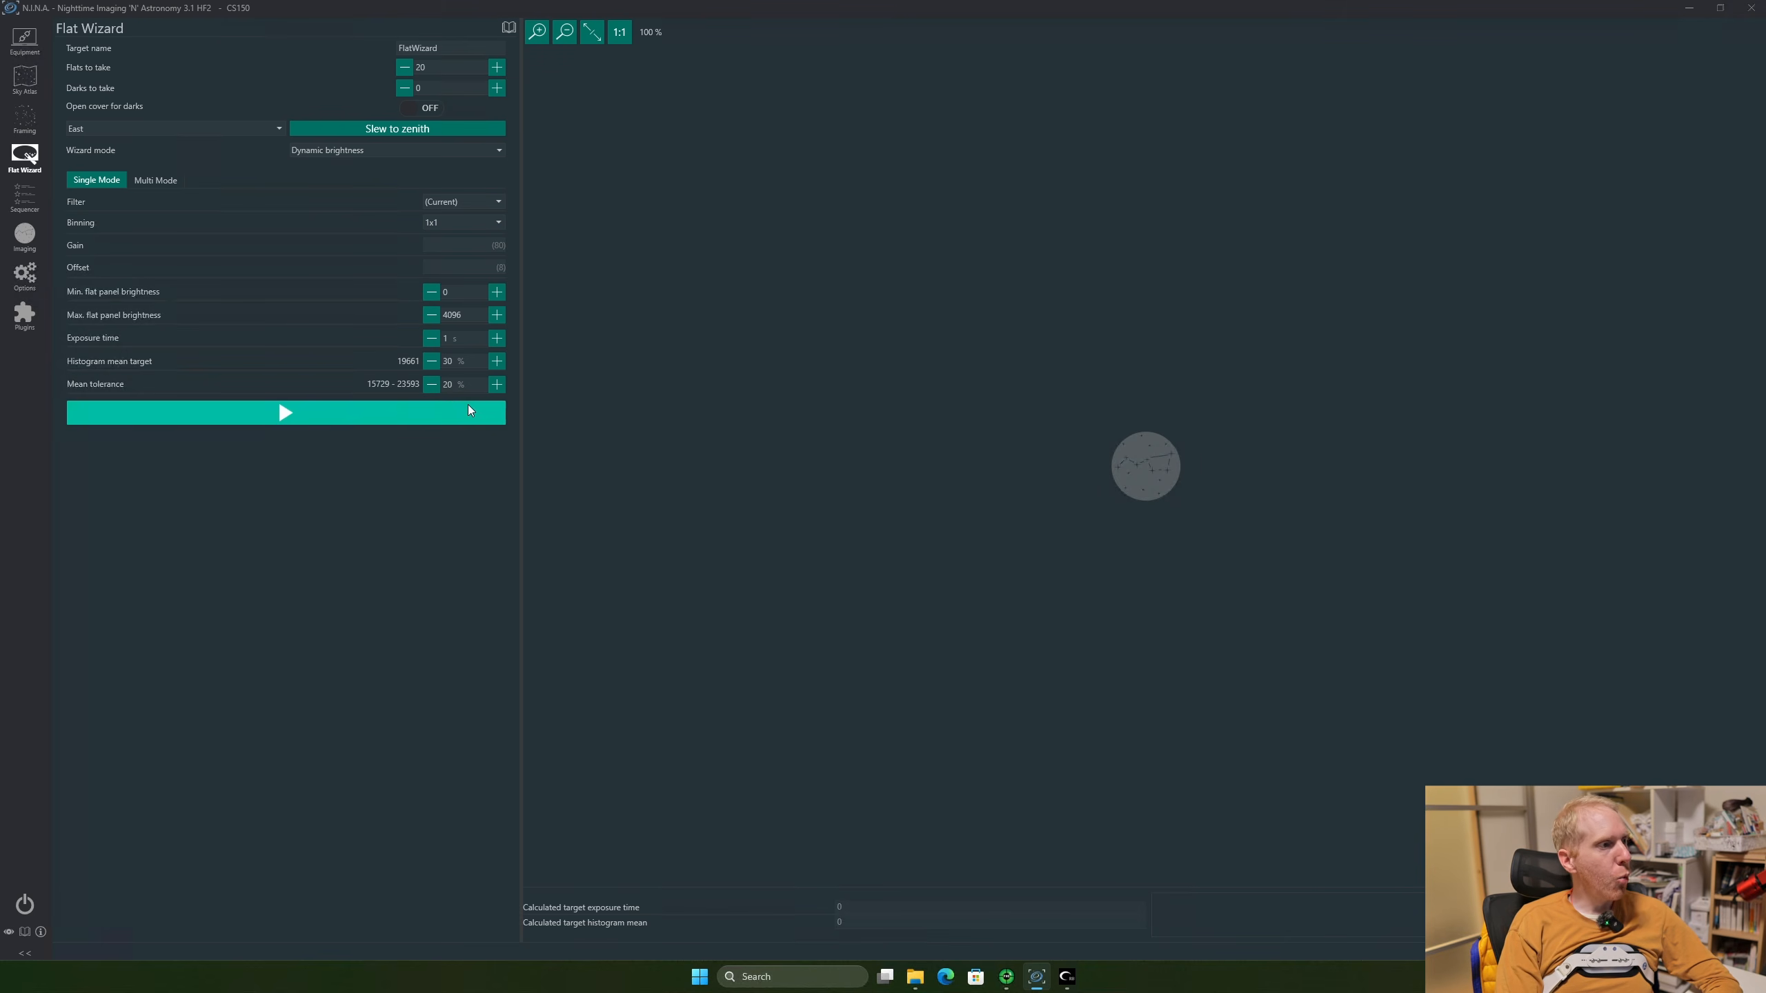
left_click(431, 384)
left_click(457, 362)
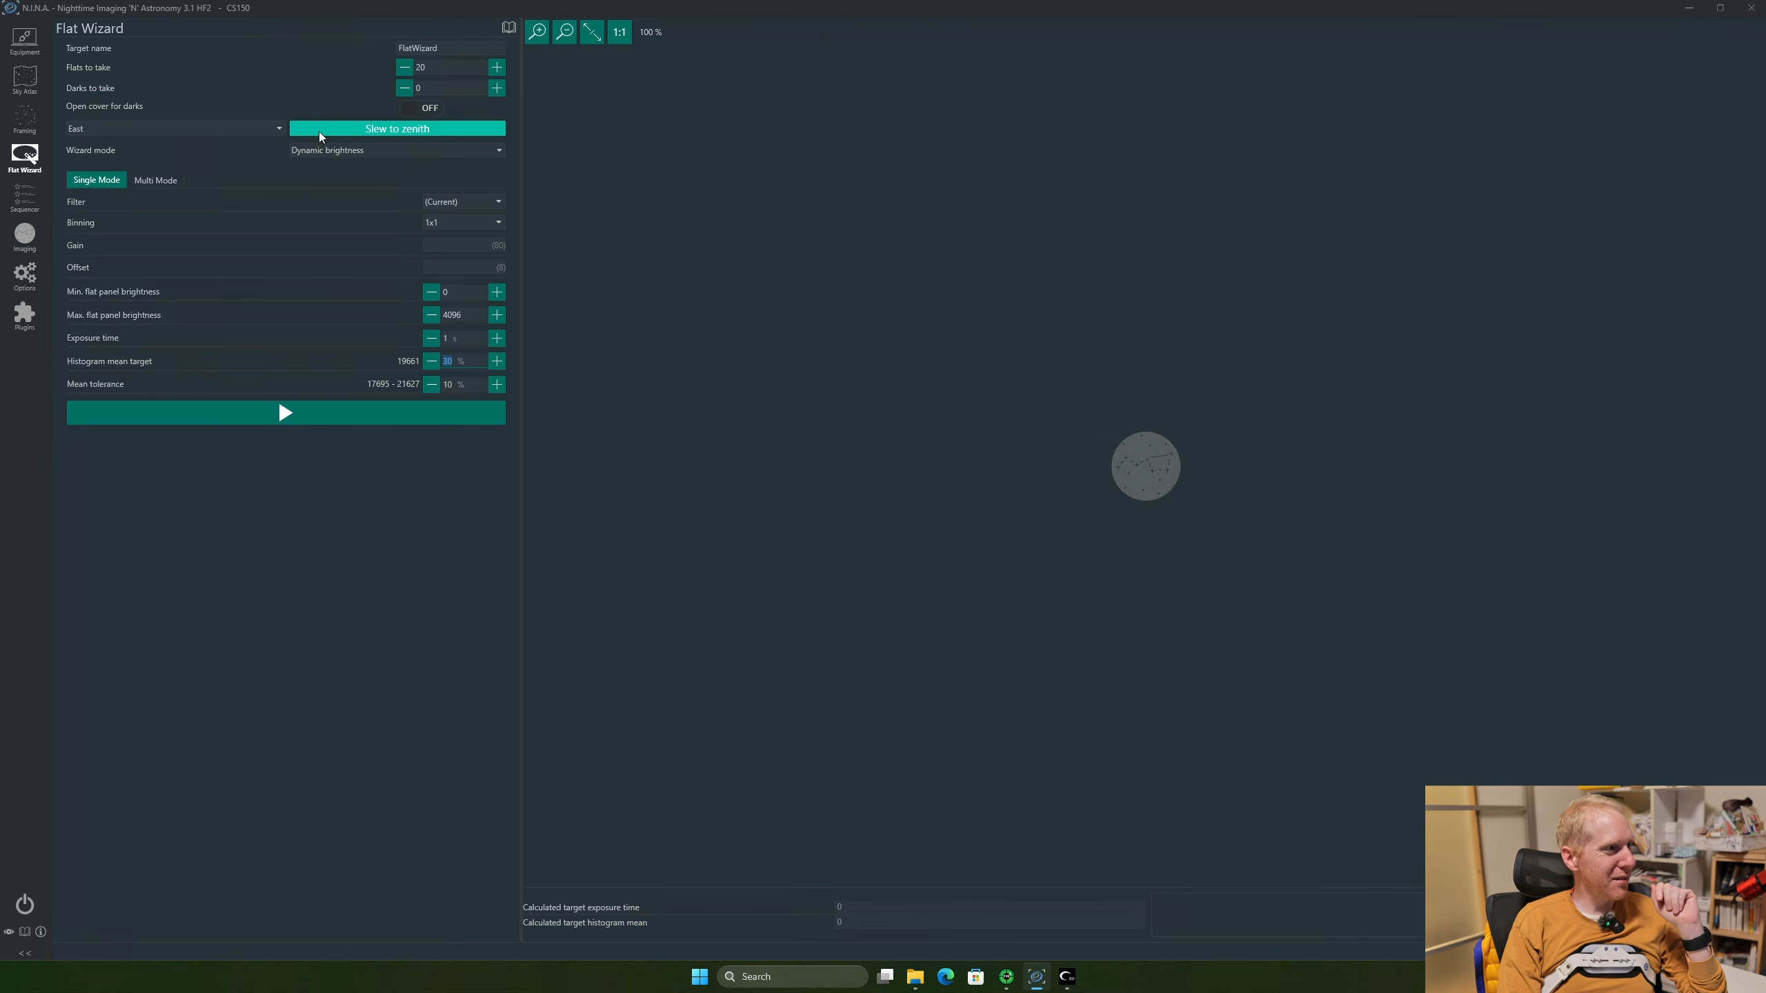
Try the Dynamic exposure and Sky flats wizard modes, and return to Dynamic brightness
left_click(386, 149)
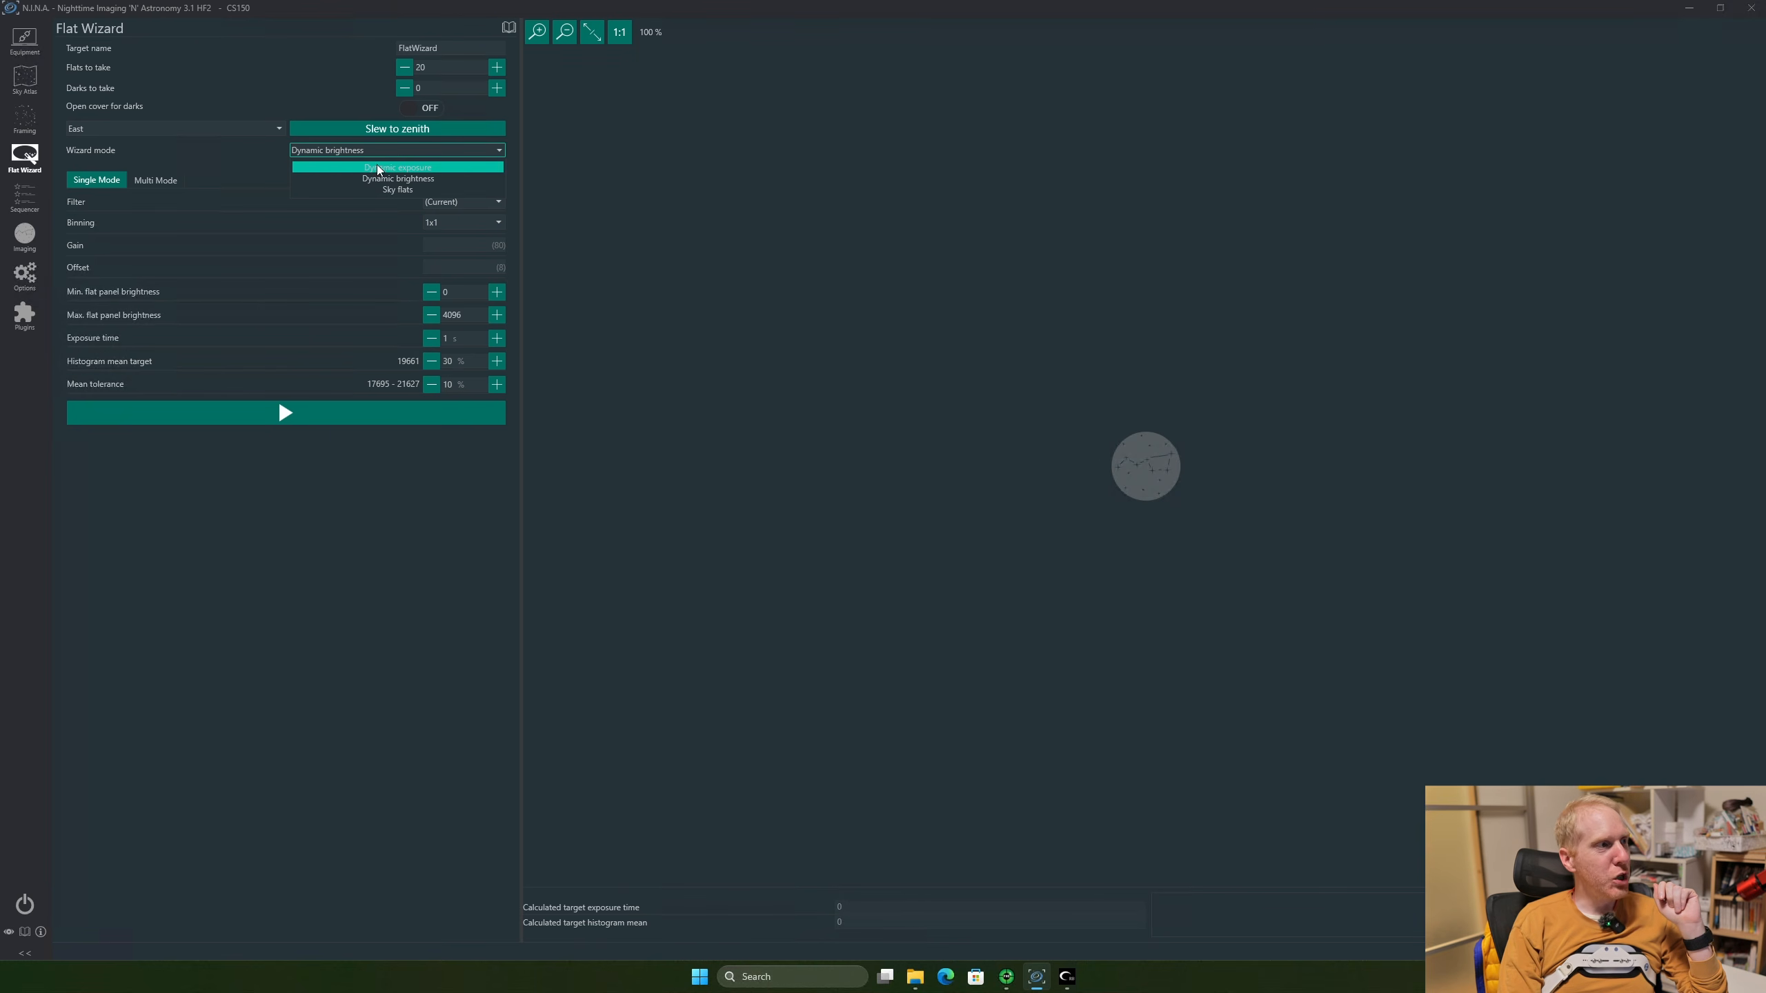
left_click(375, 169)
left_click(356, 155)
left_click(405, 191)
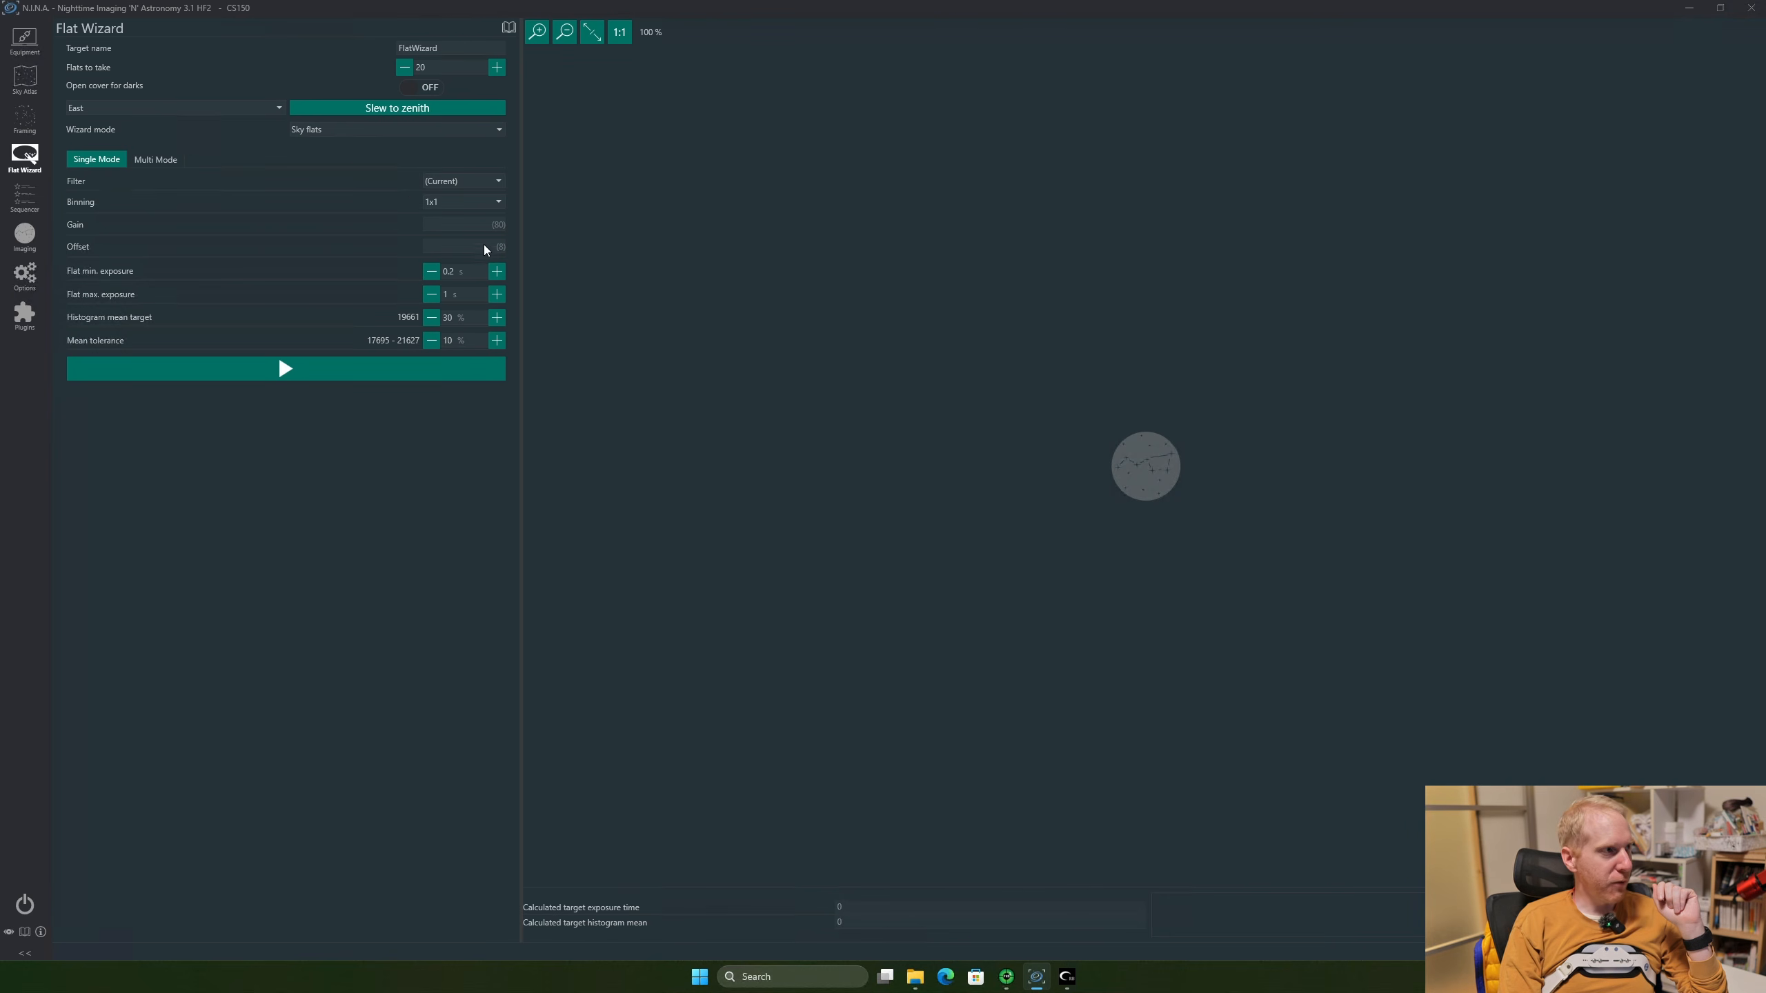
left_click(342, 133)
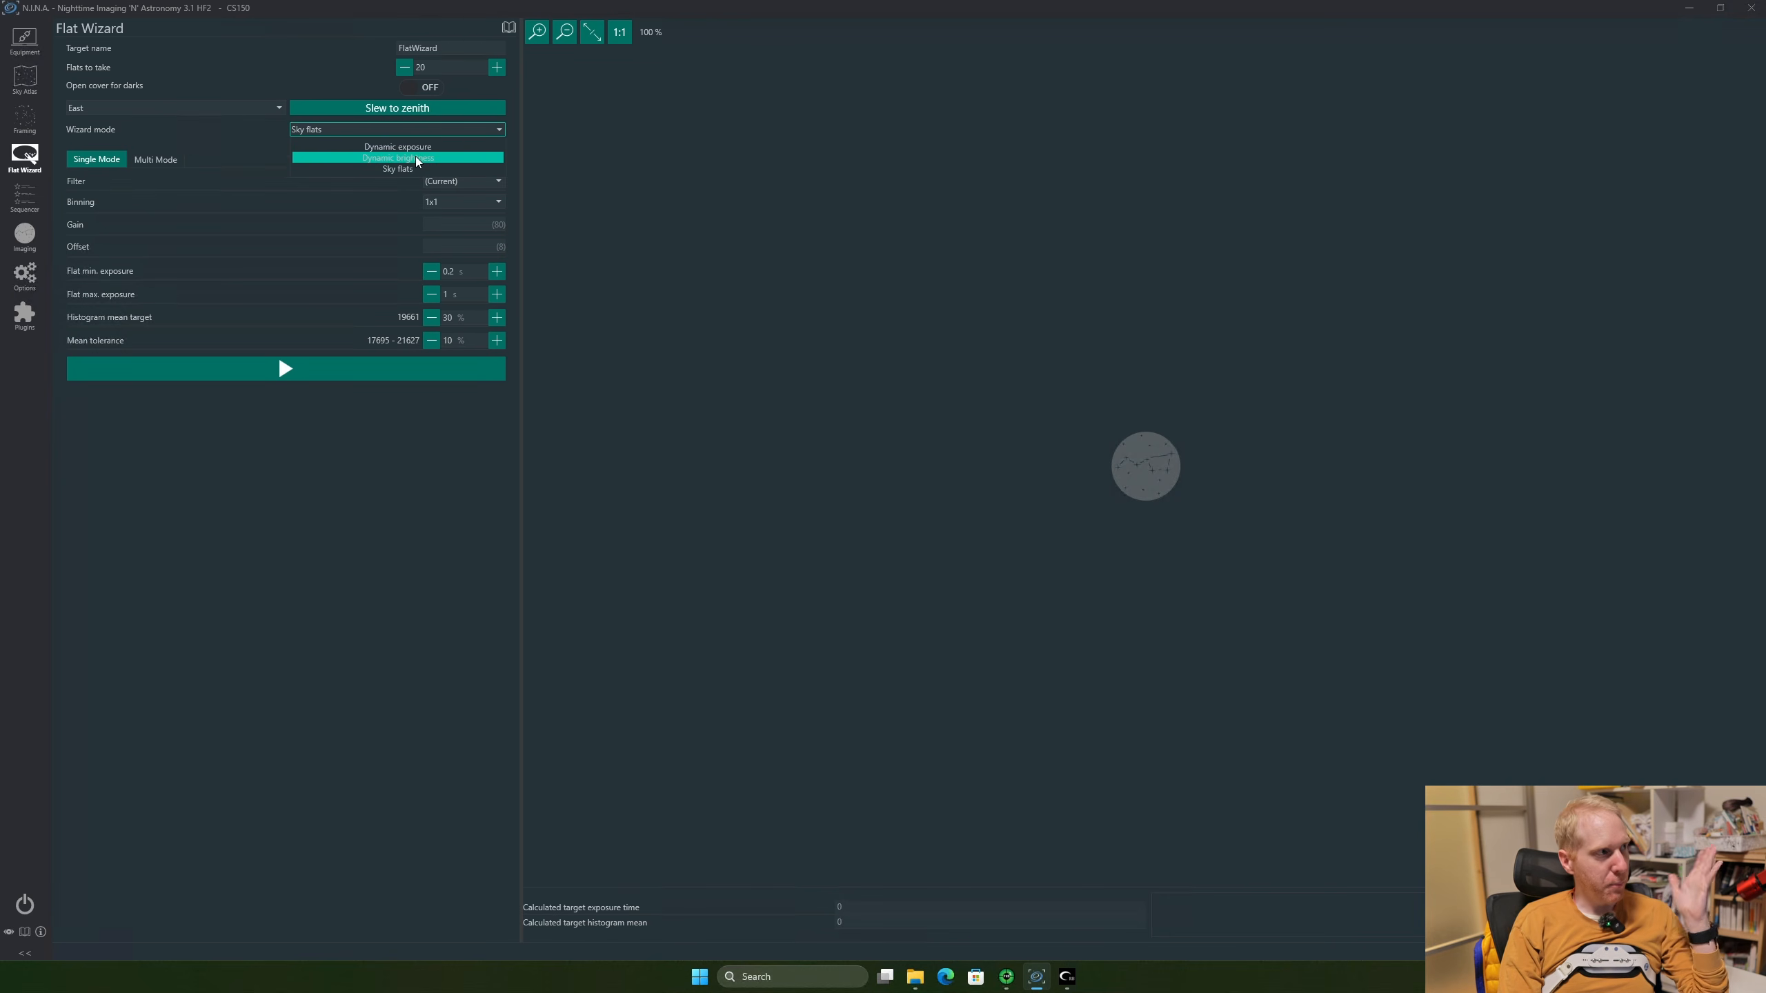
left_click(415, 157)
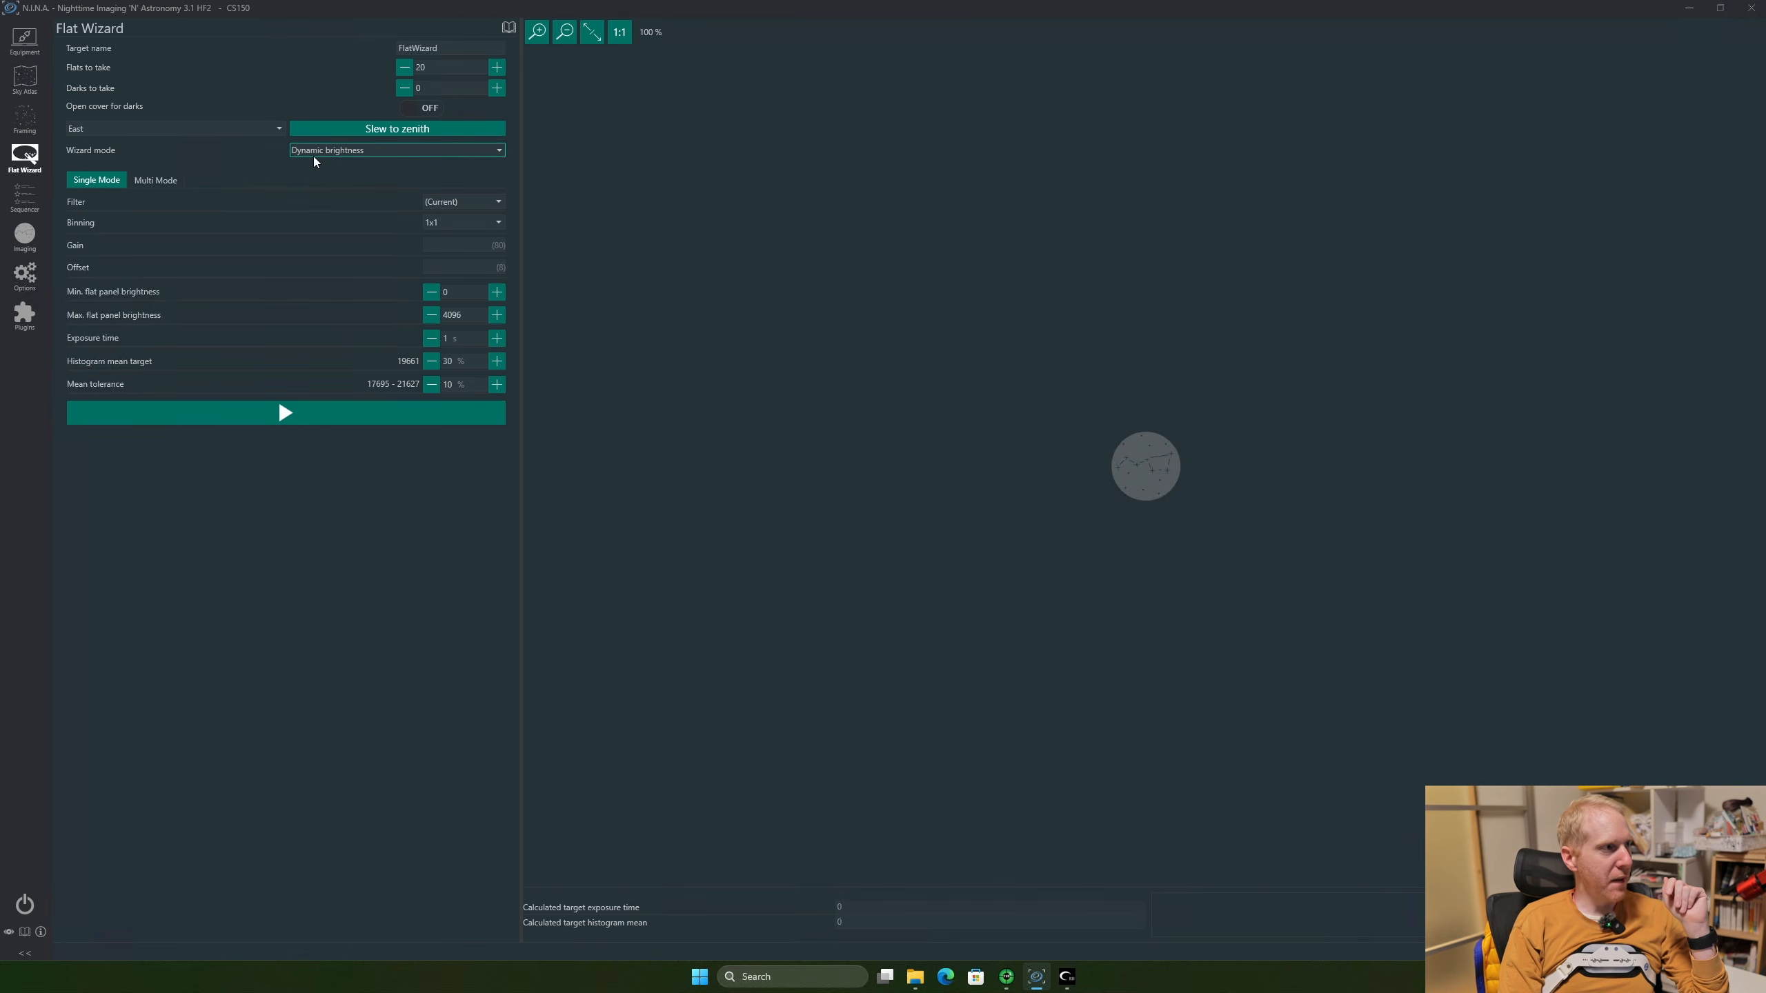
Set the flats' filter to L and the maximum flat panel brightness to 1000
left_click(476, 202)
left_click(472, 241)
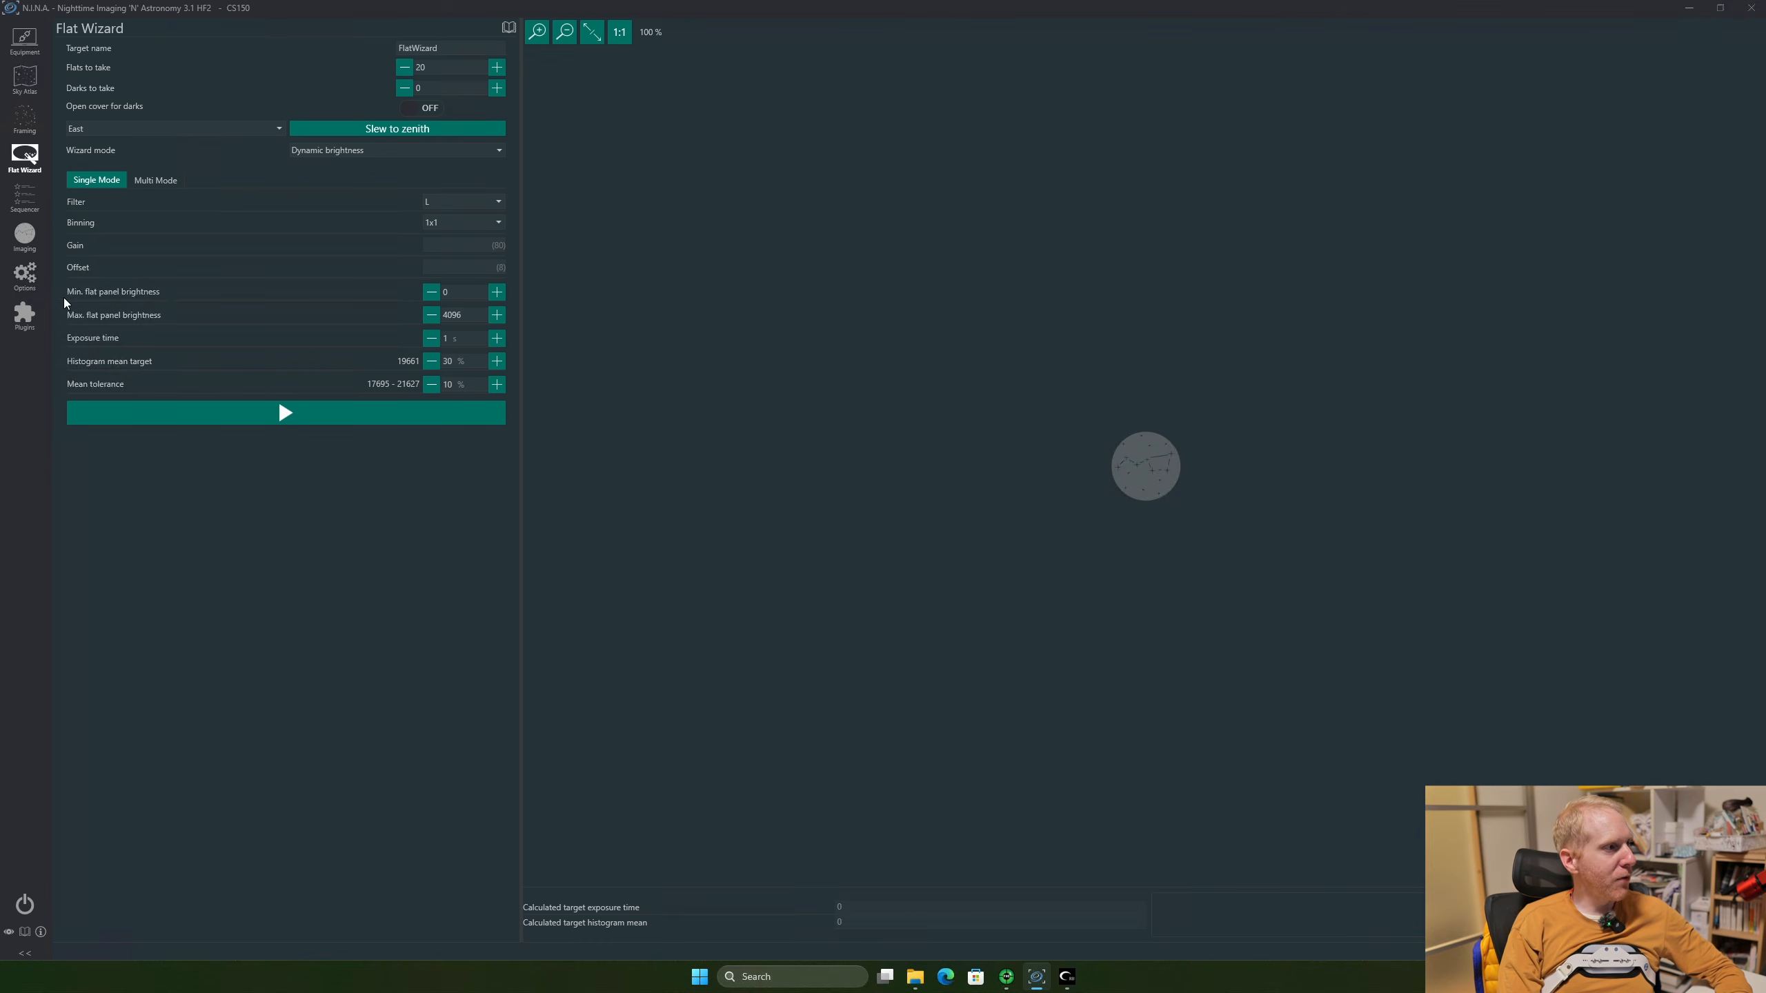
double_click(461, 314)
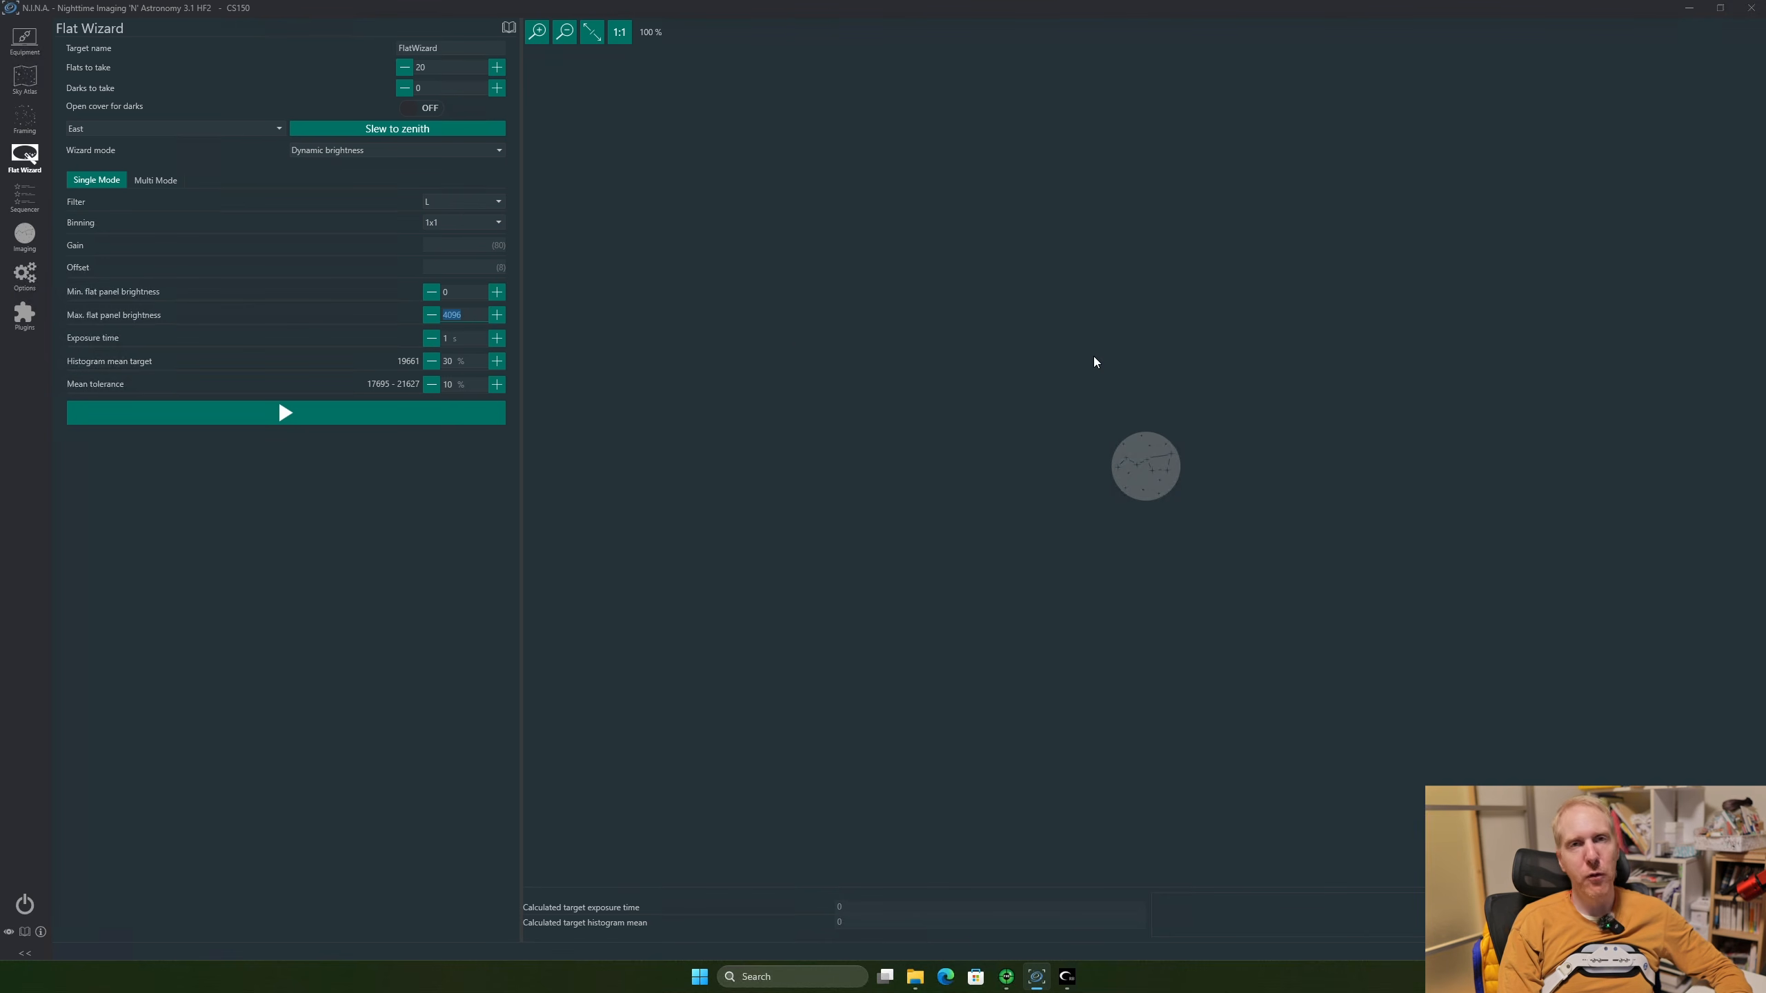
type("1000")
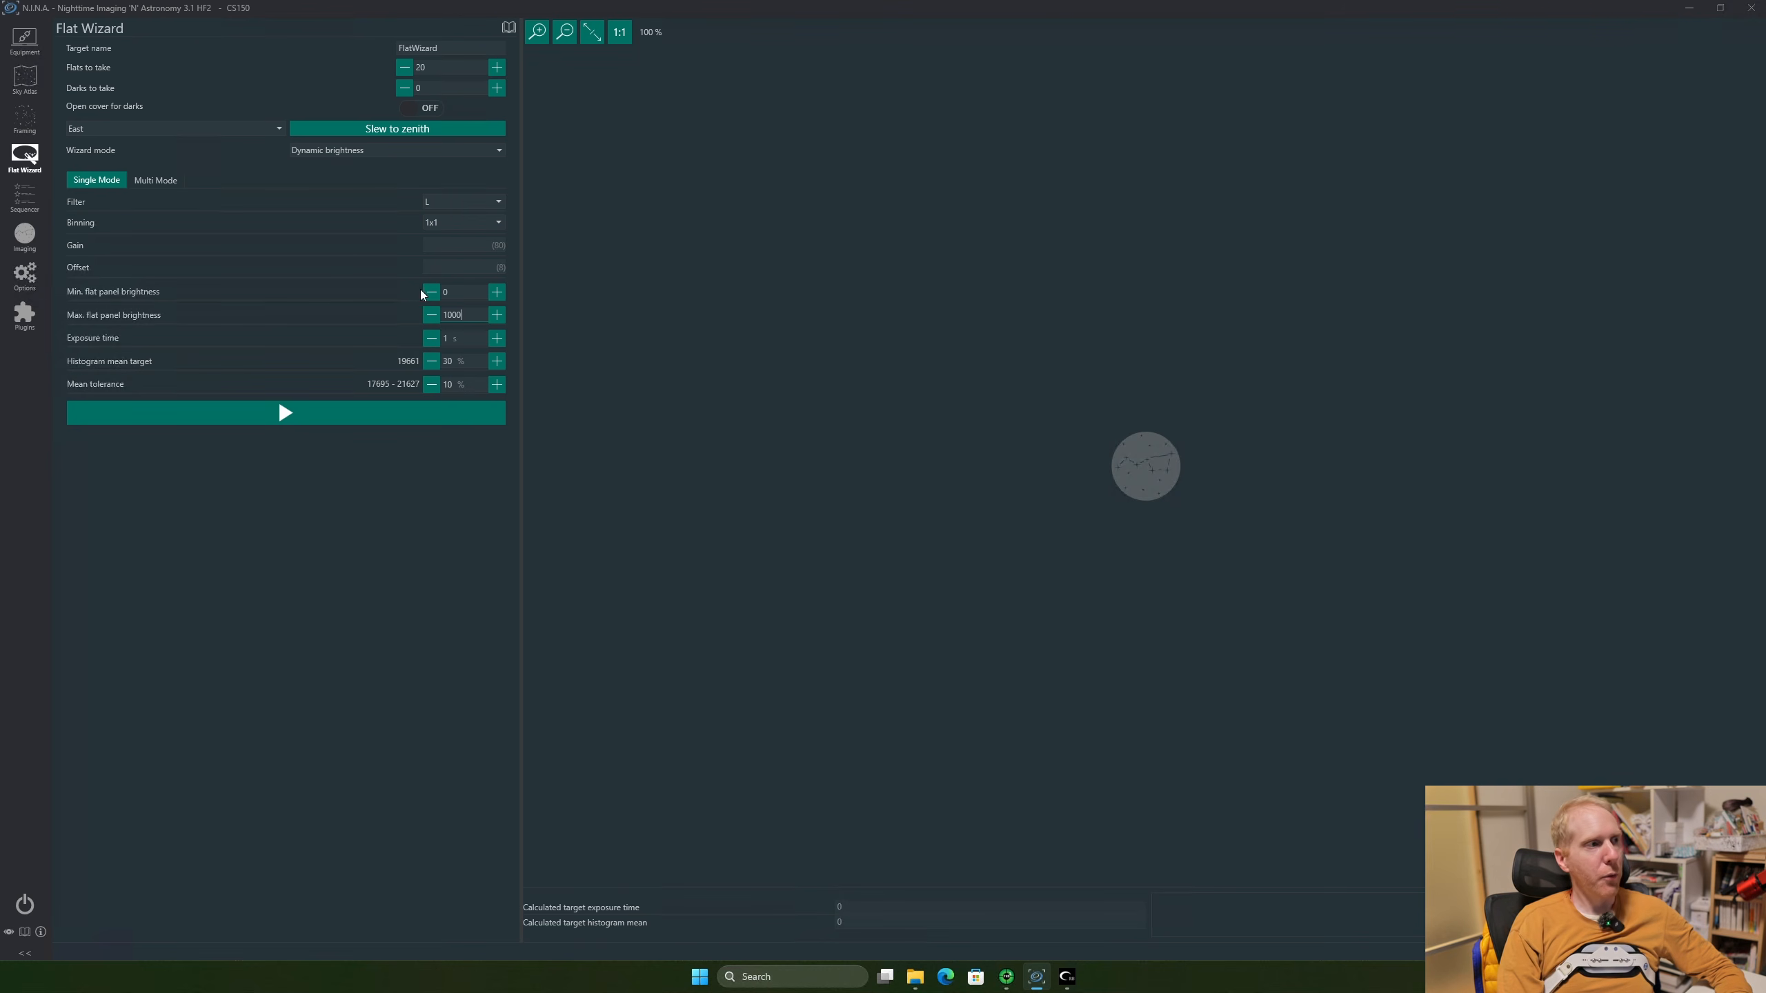
left_click(466, 313)
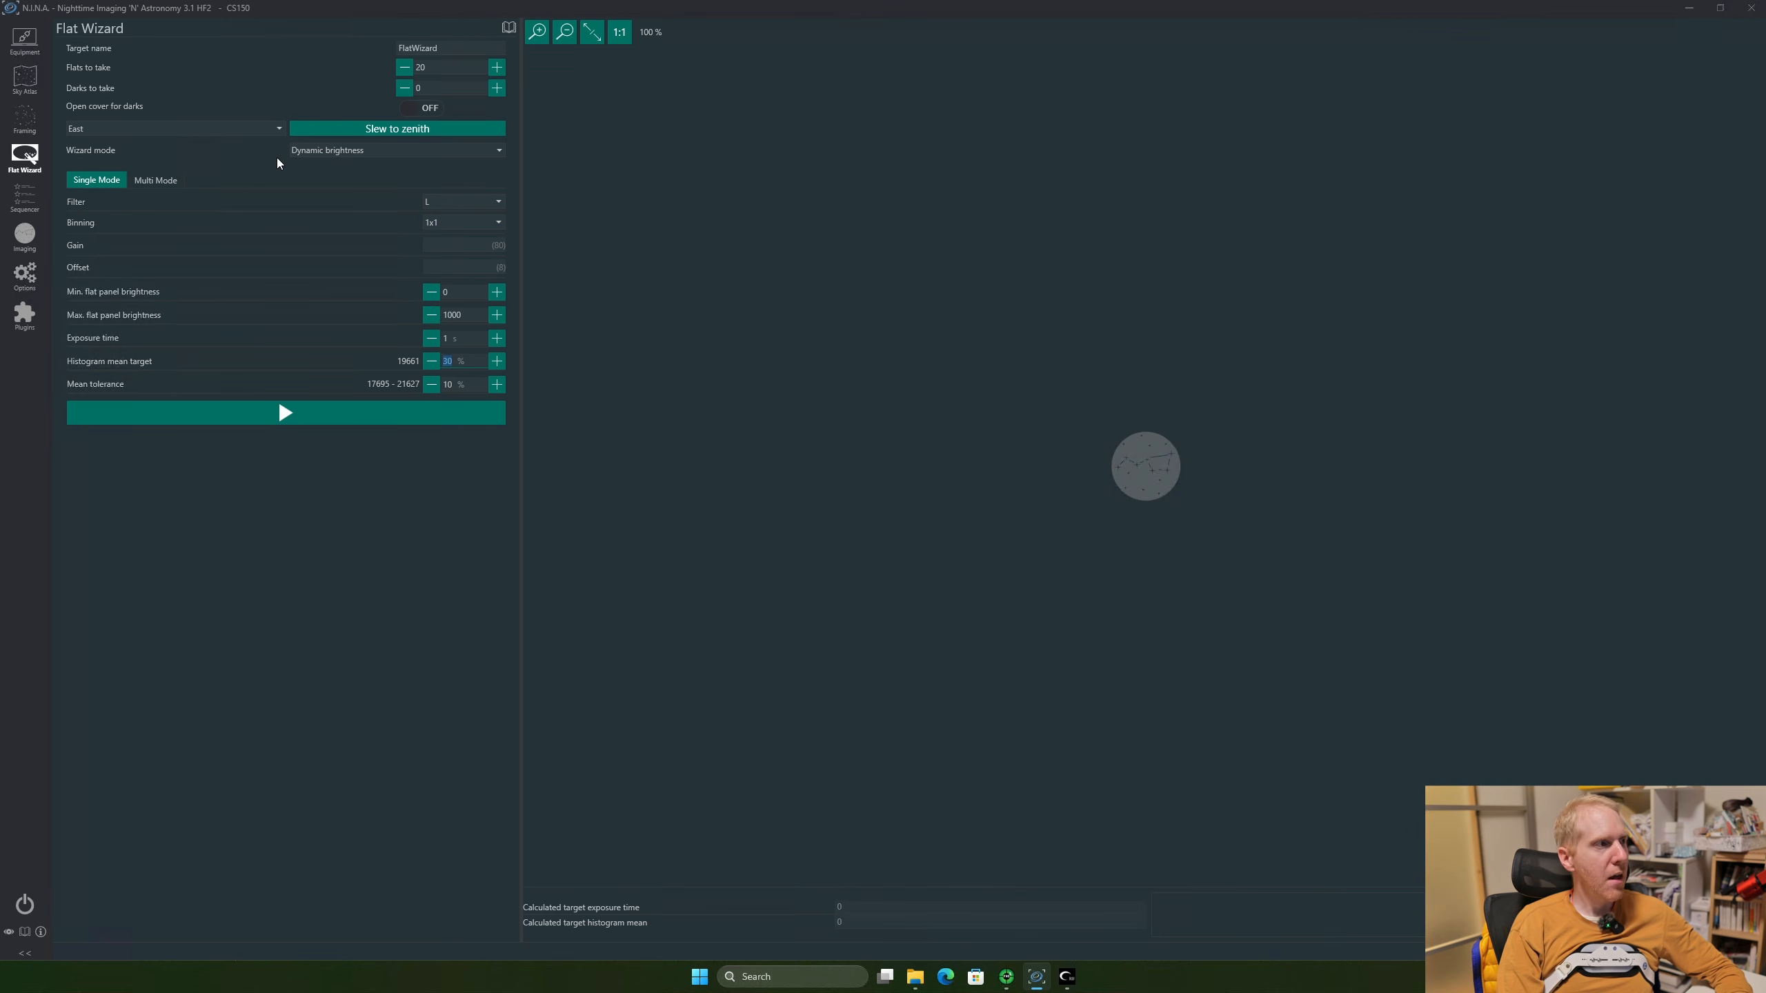
Switch the wizard mode to Dynamic exposure with a flat minimum exposure of 1 s and a maximum of 2 s
left_click(320, 154)
left_click(370, 169)
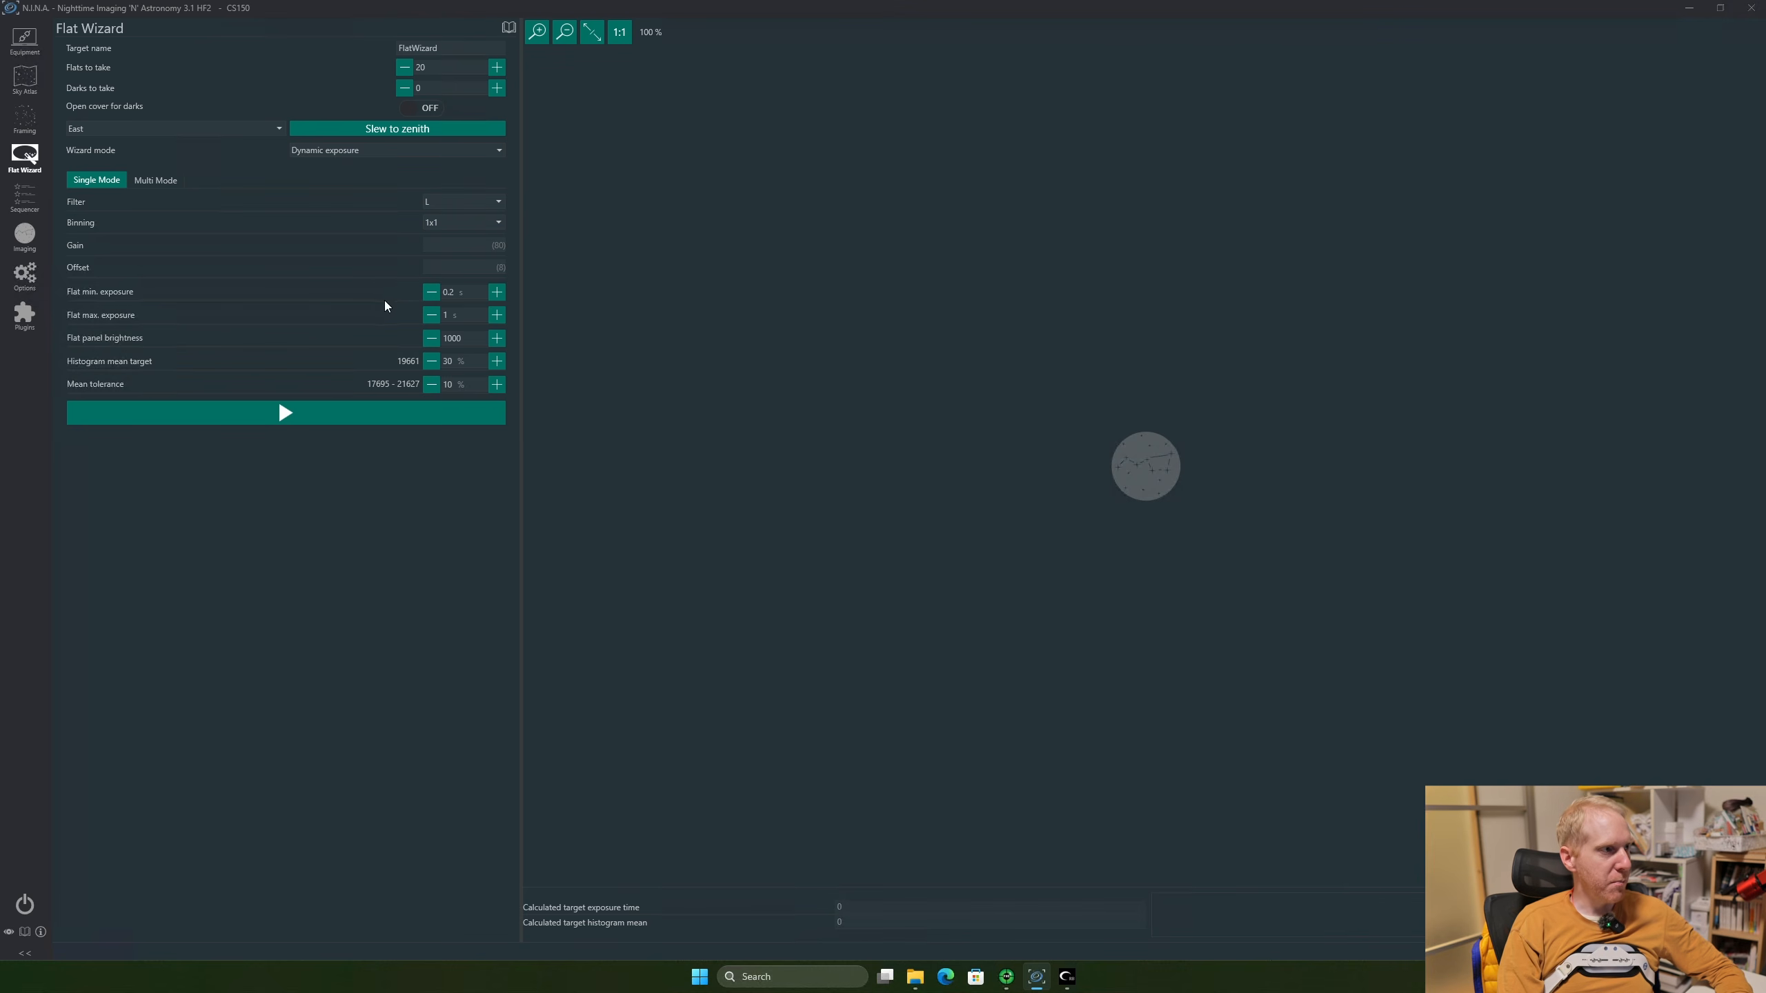
left_click_drag(472, 296, 428, 294)
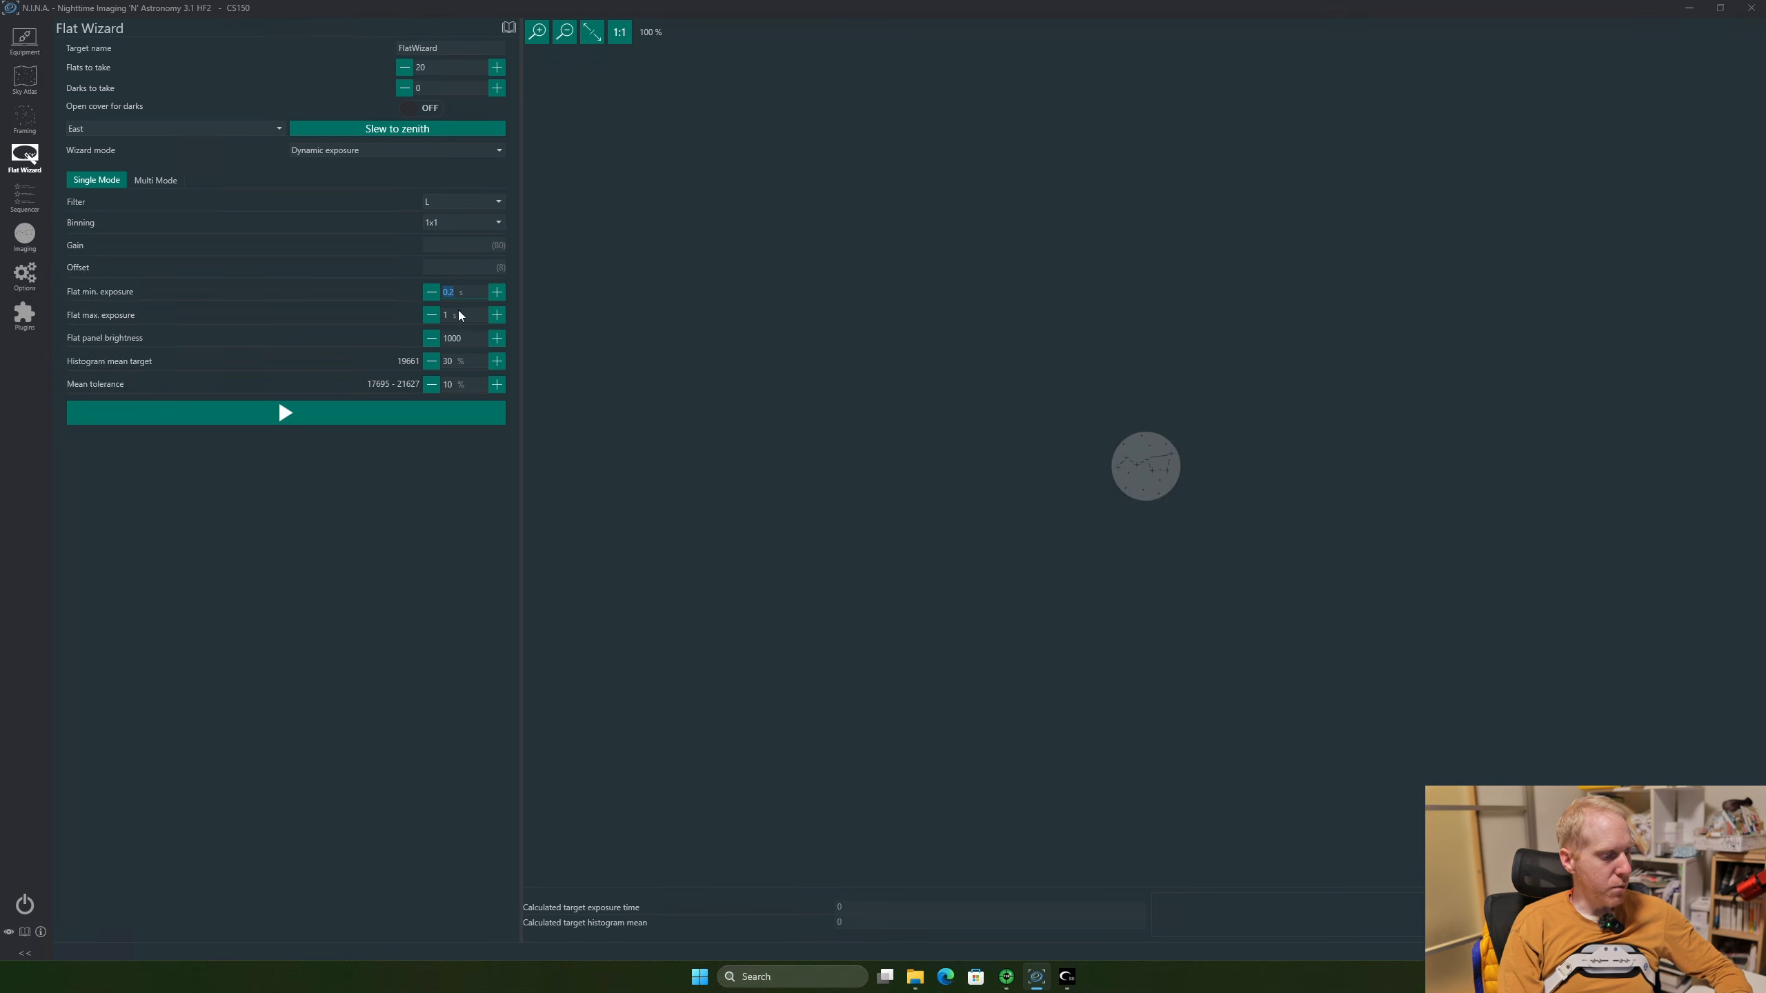
type("1")
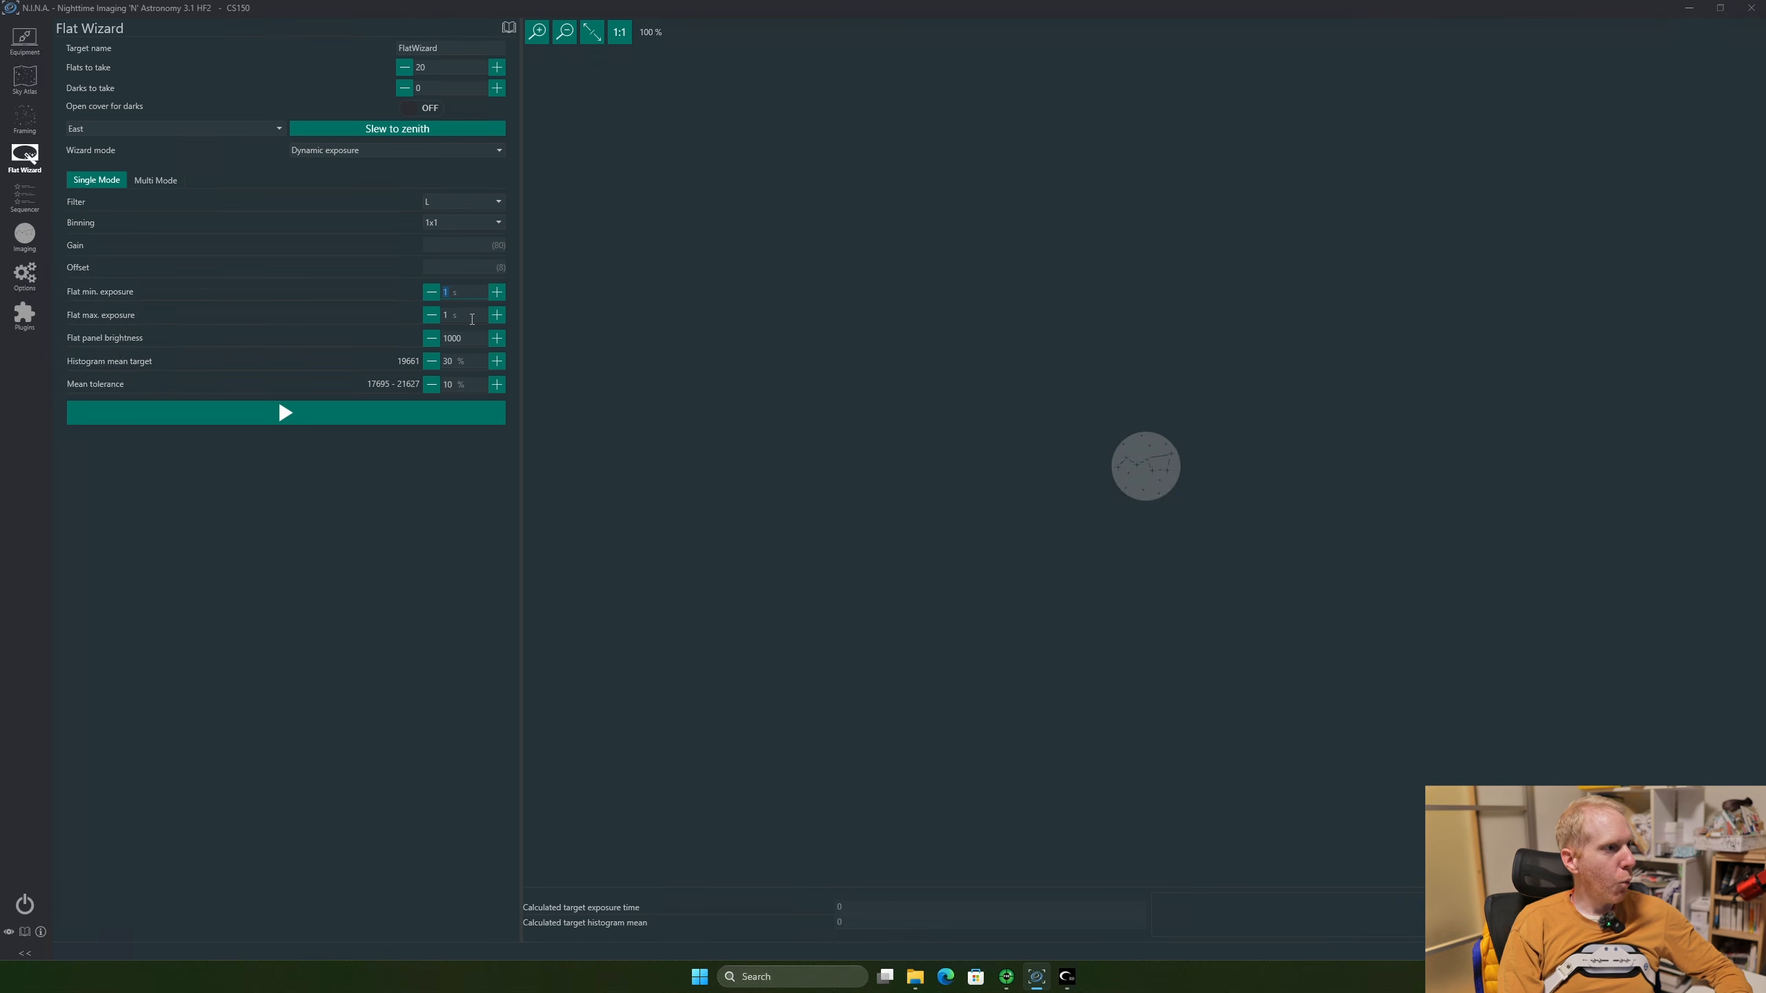
double_click(465, 288)
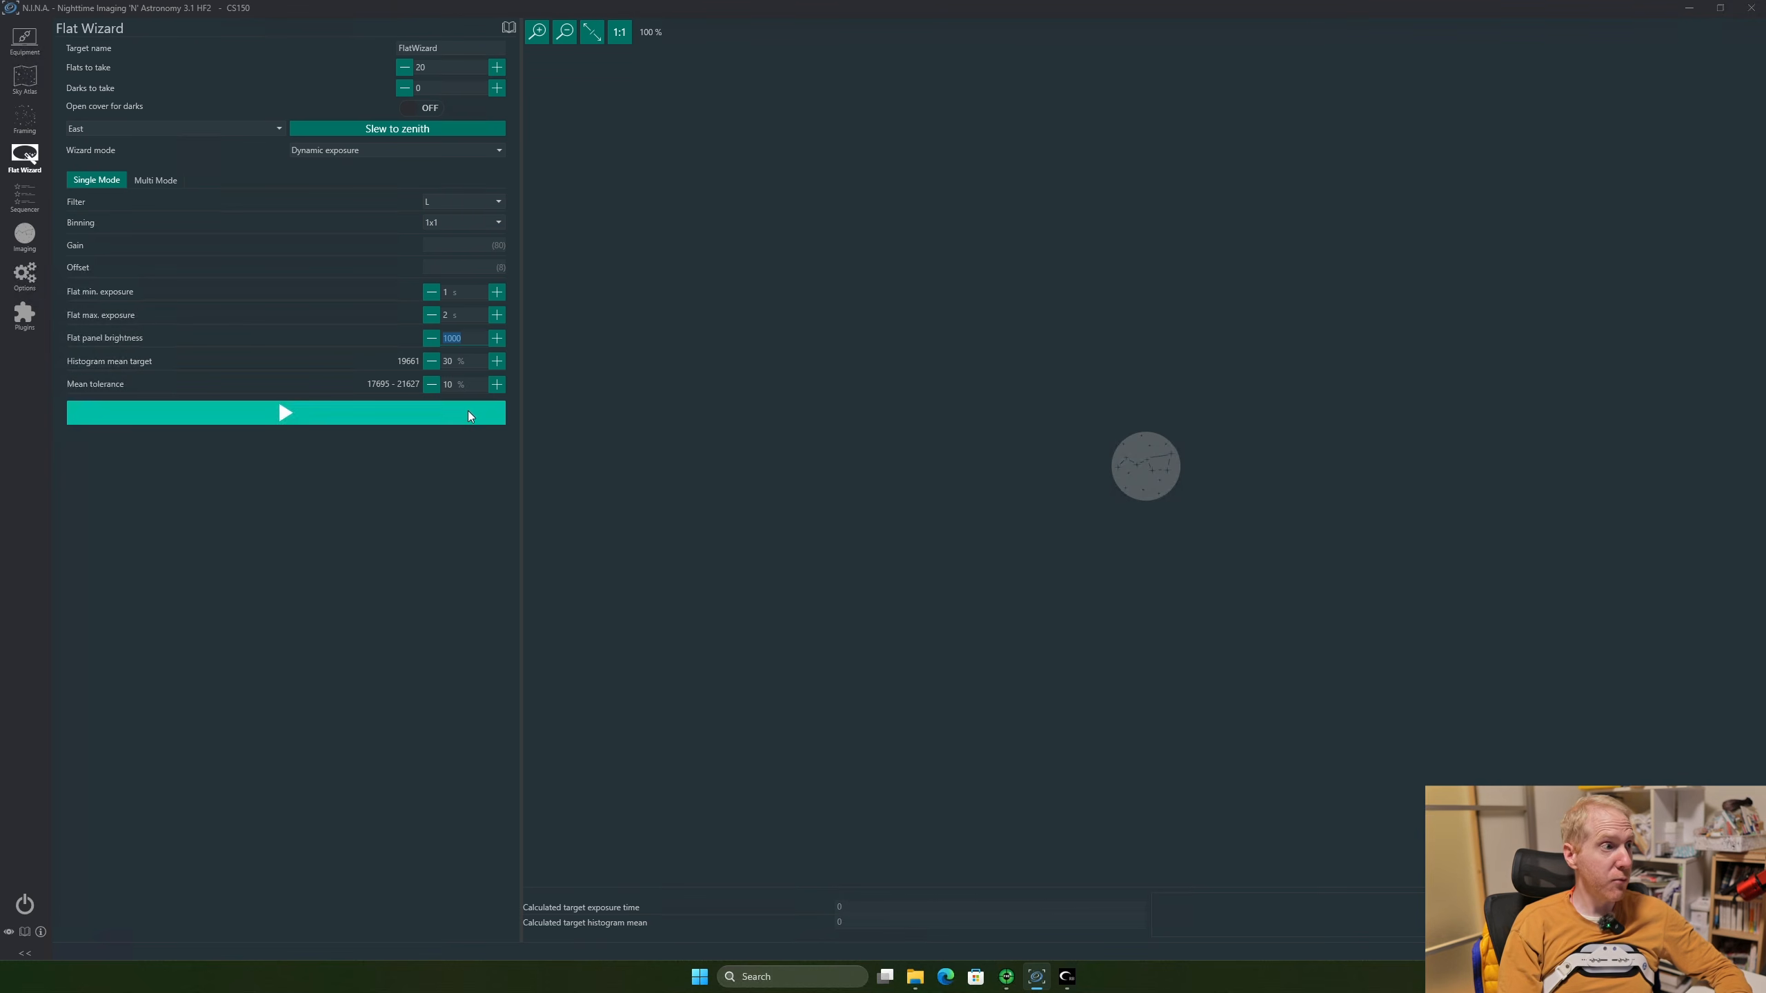
Put the wizard in Dynamic brightness mode with a 1 s exposure time and start capturing the flats
left_click(375, 154)
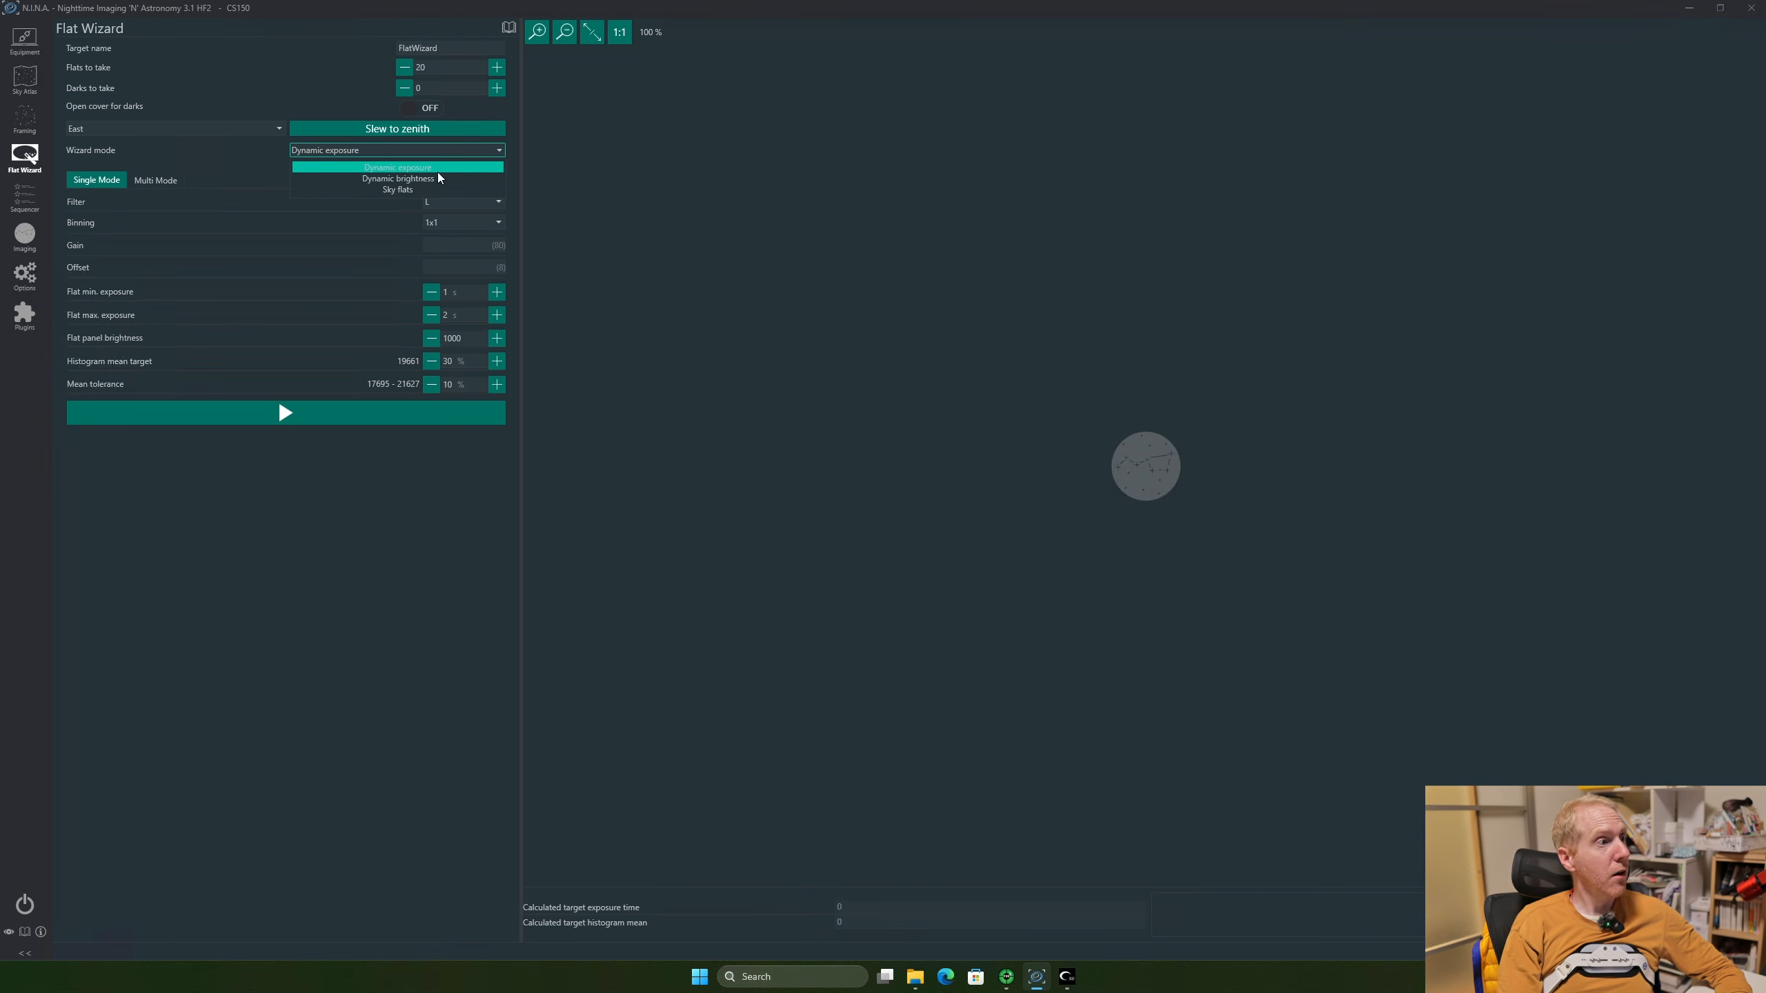
left_click(425, 179)
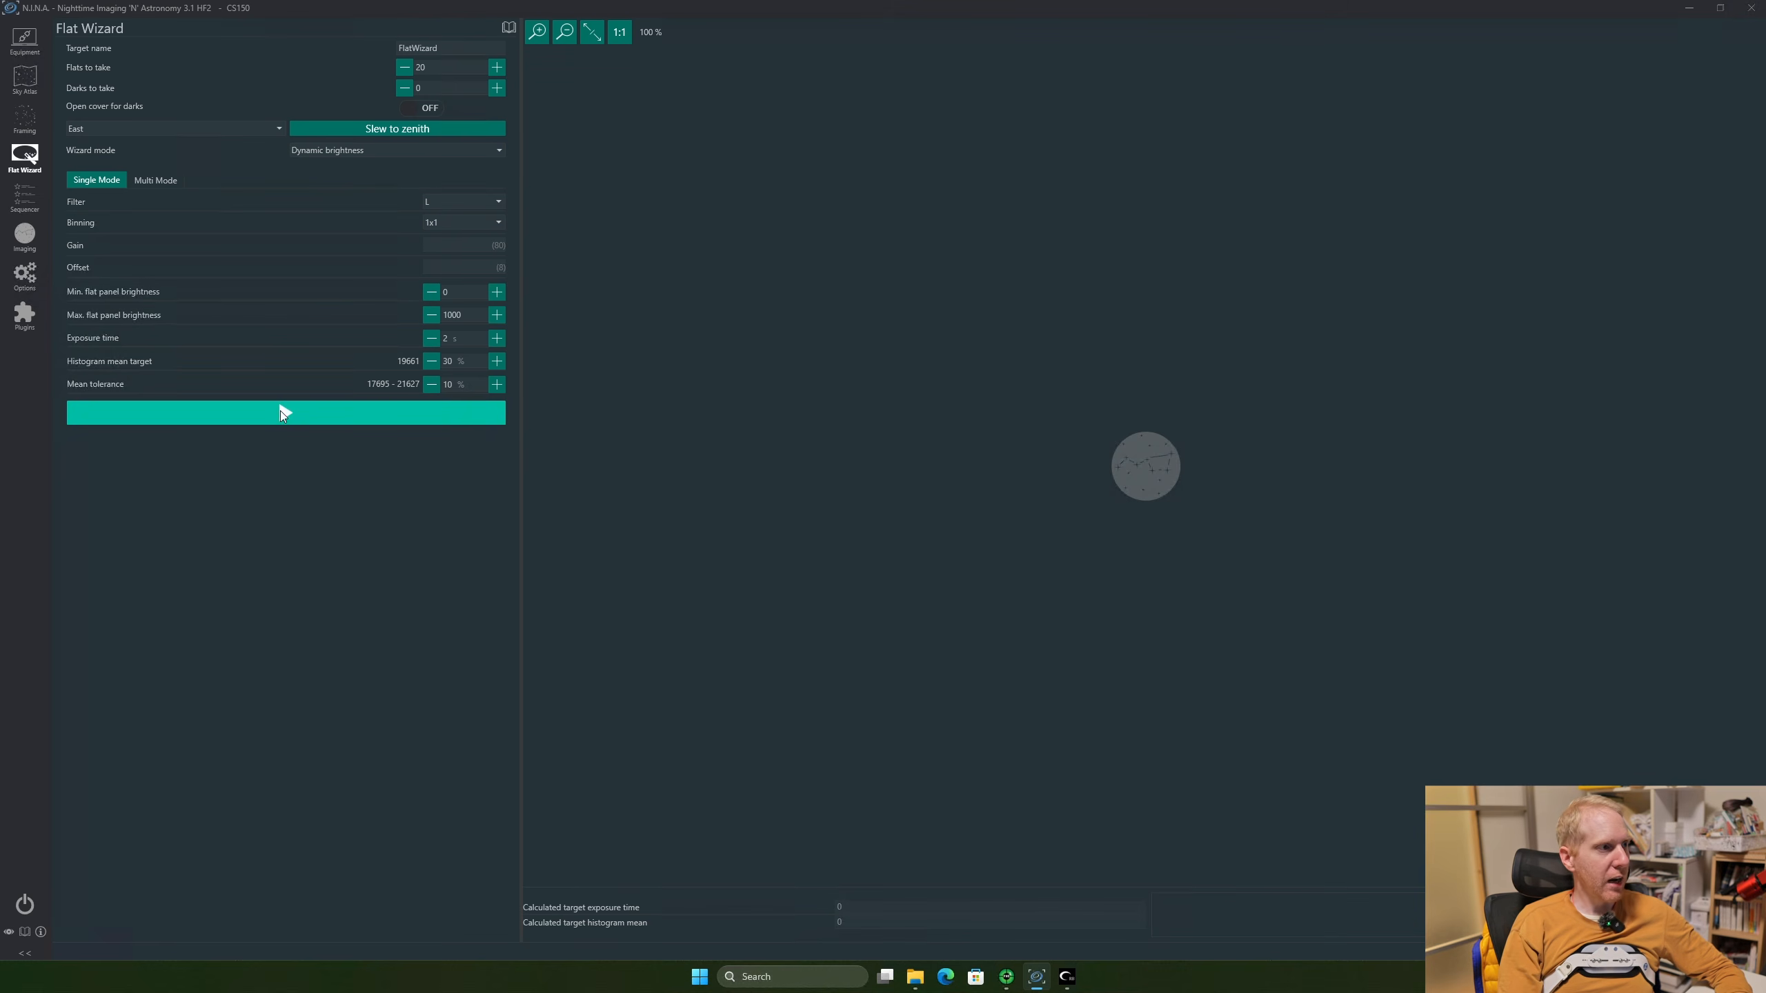
left_click(432, 338)
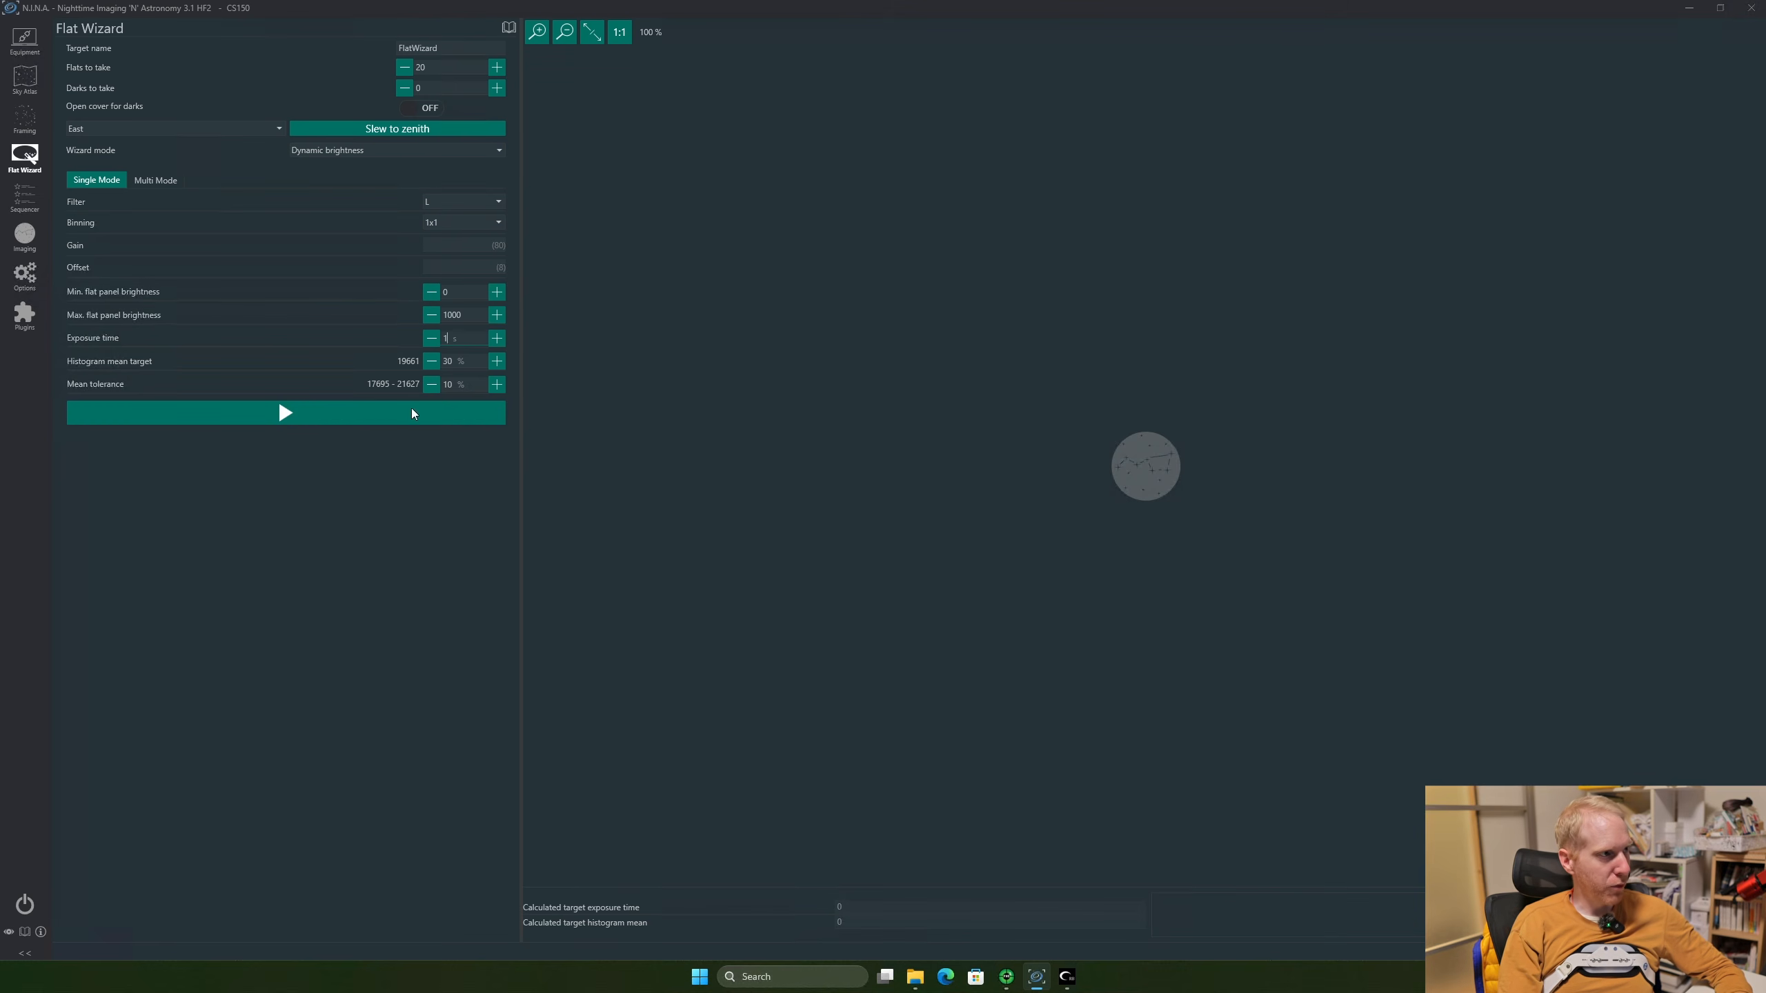
left_click(325, 409)
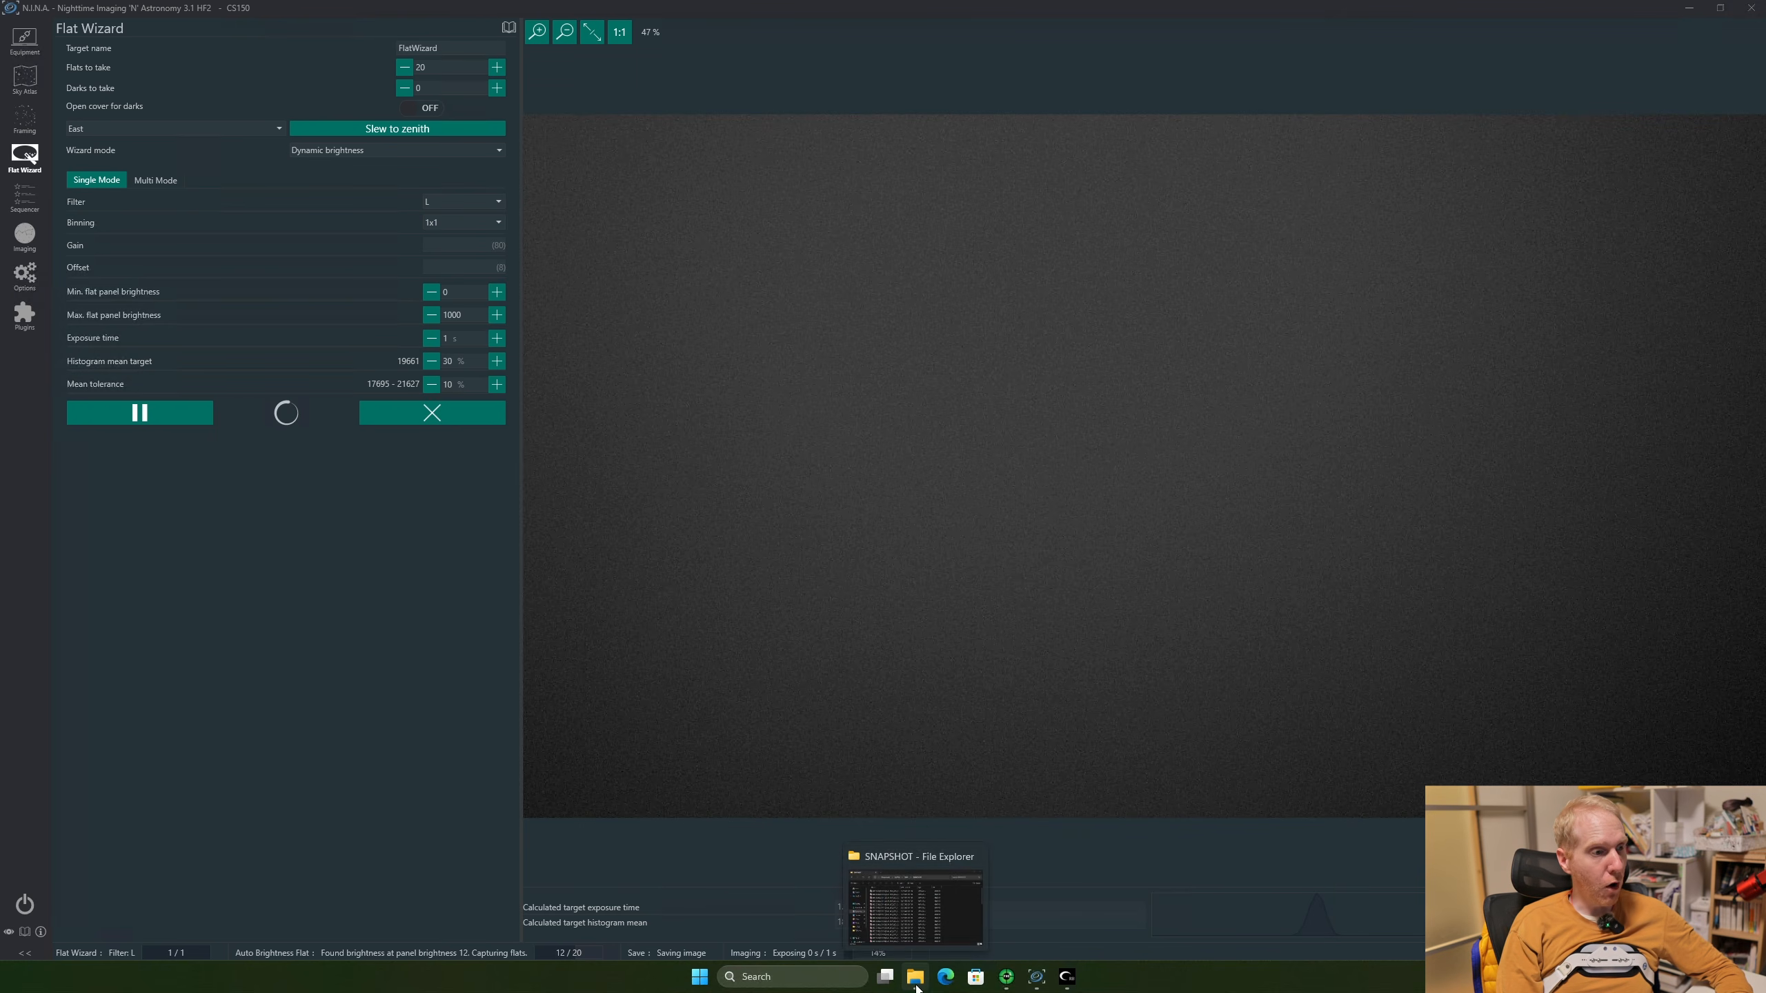
Switch to File Explorer and open the FLAT folder inside N.I.N.A's FlatWizard folder
left_click(904, 898)
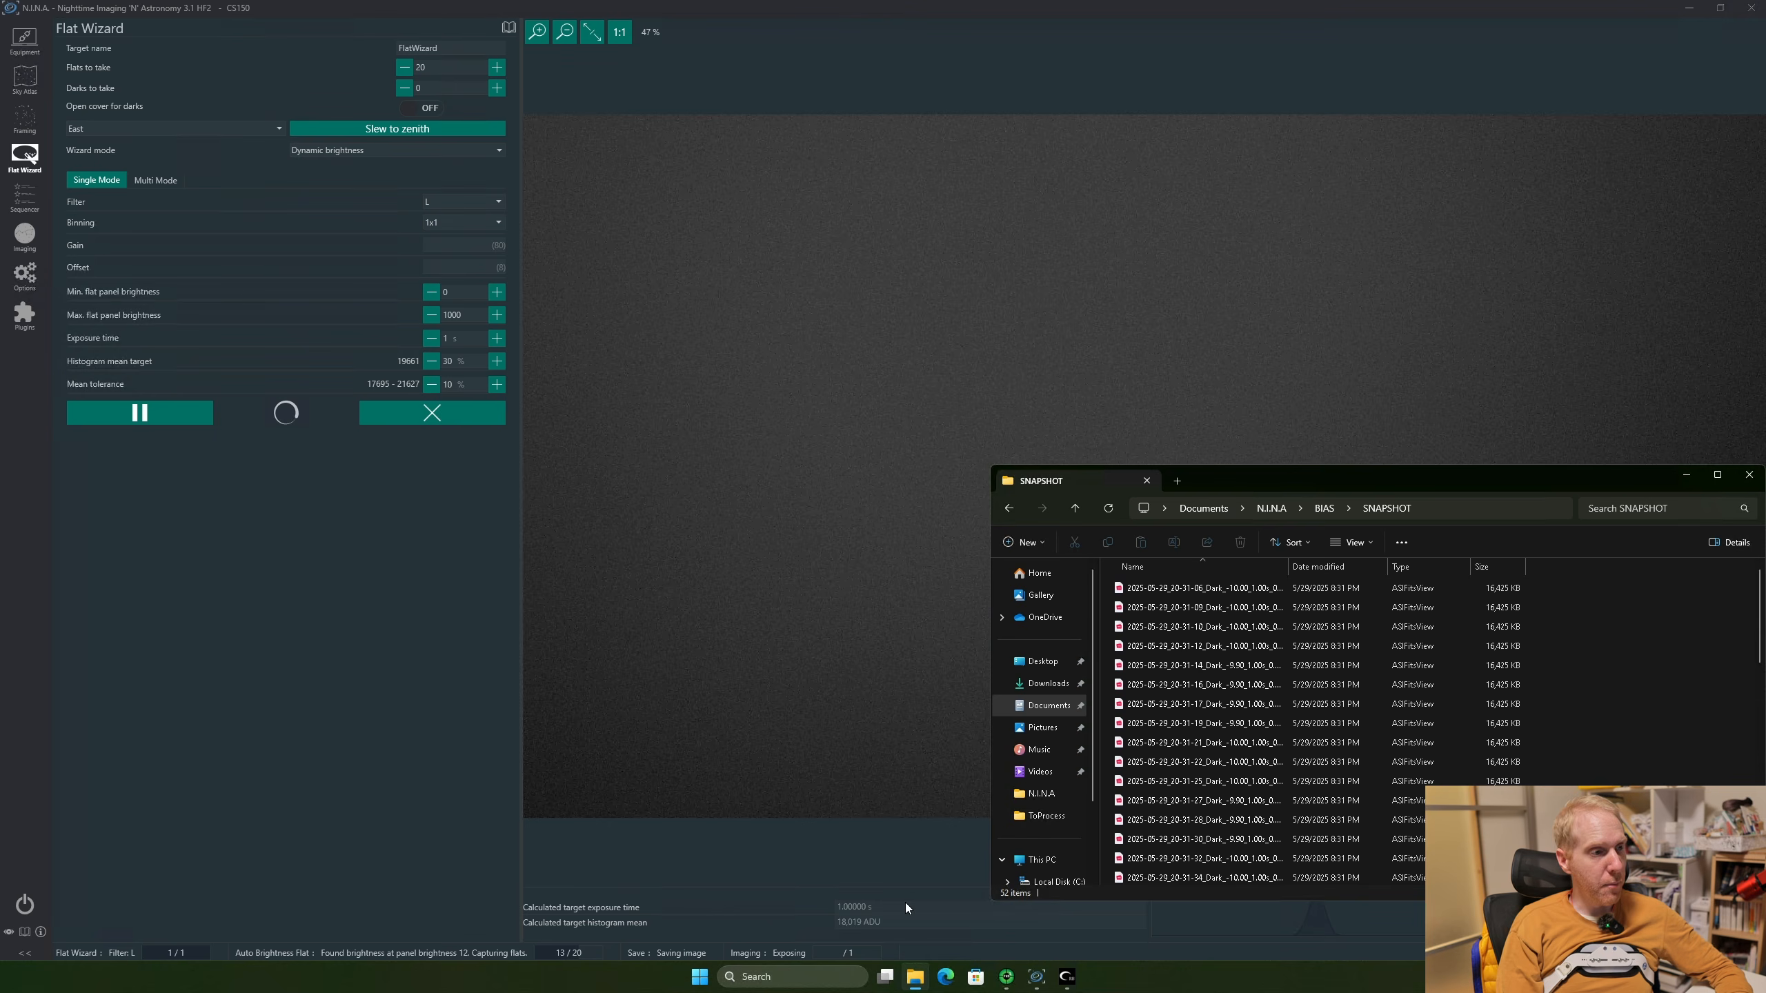
left_click(1271, 509)
double_click(1164, 607)
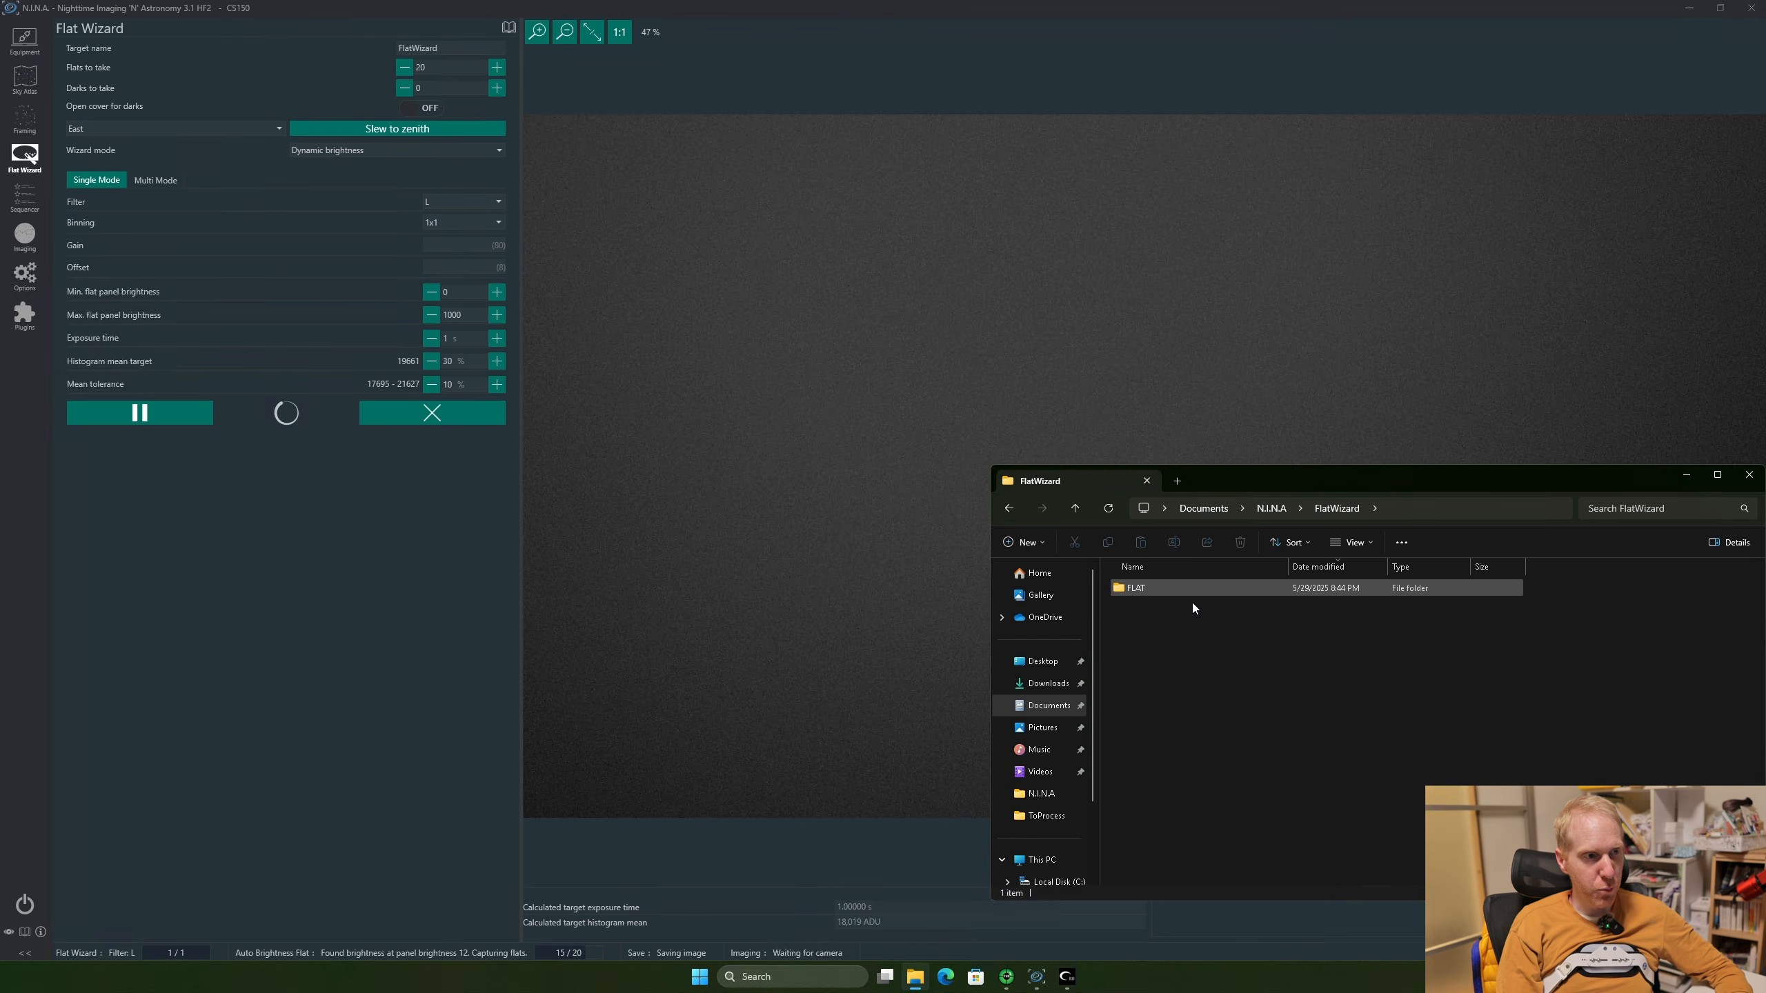
double_click(1296, 584)
Sort the FLAT folder by modification date, examine the newest flat files, and return to N.I.N.A
left_click(1349, 605)
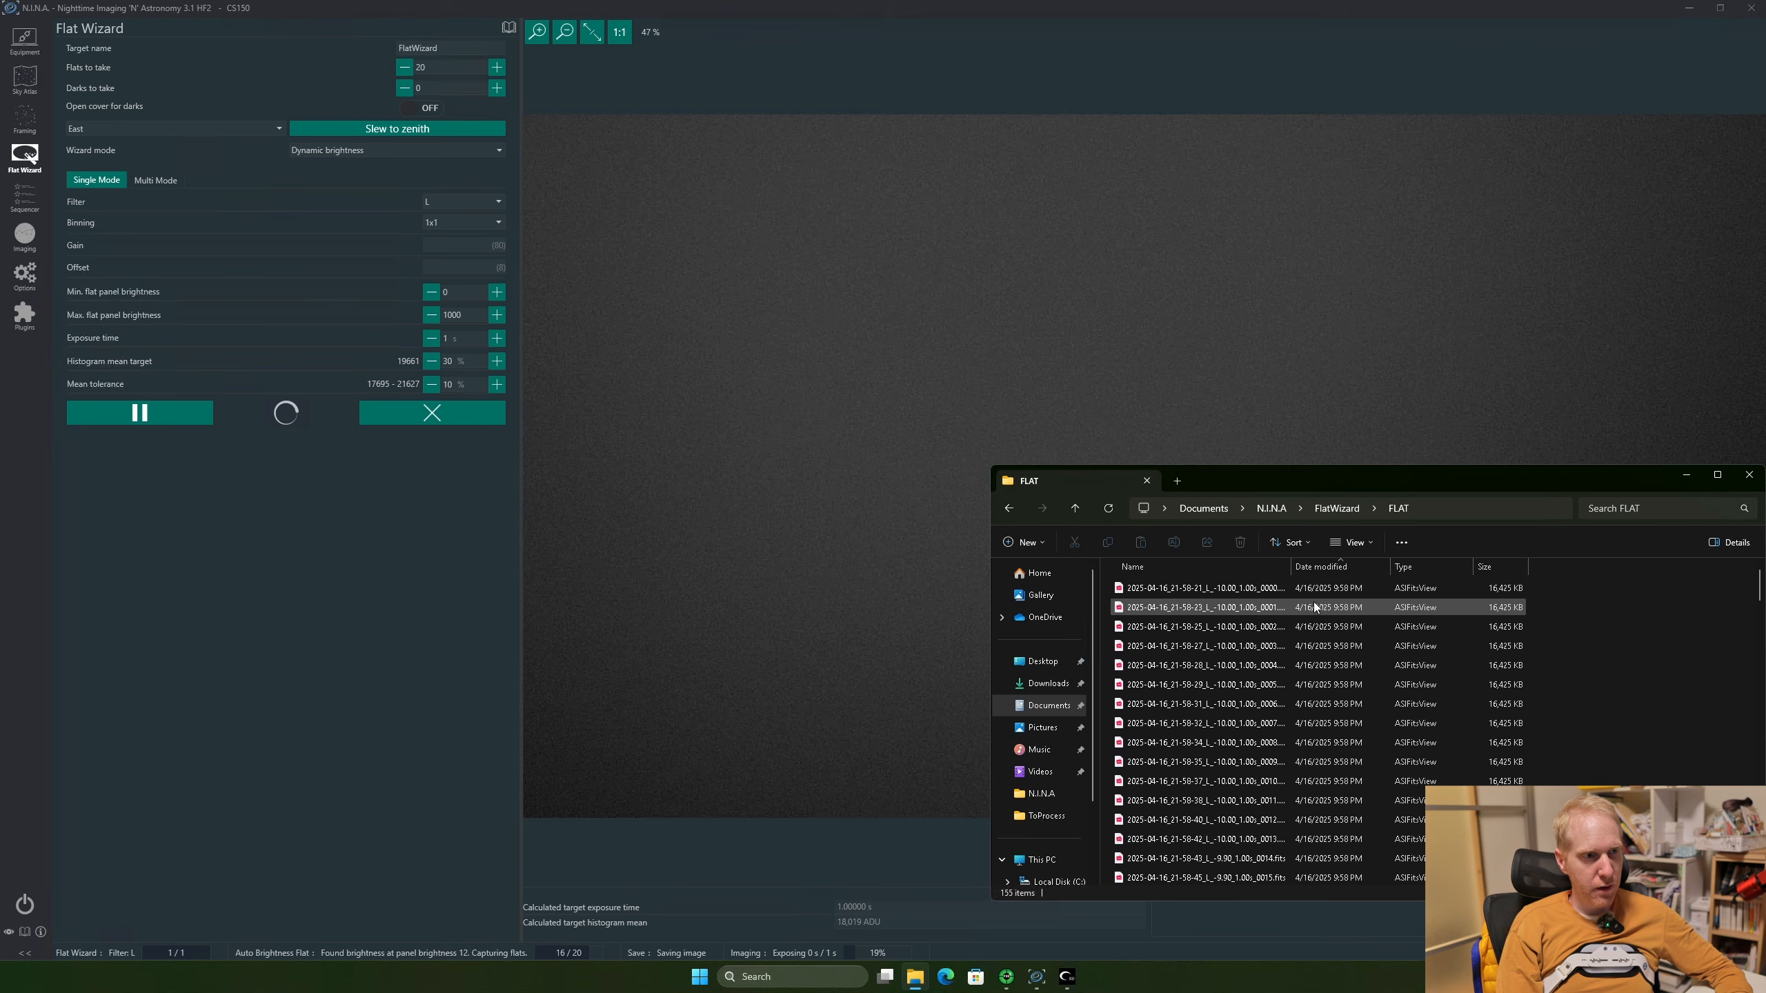
left_click(1321, 564)
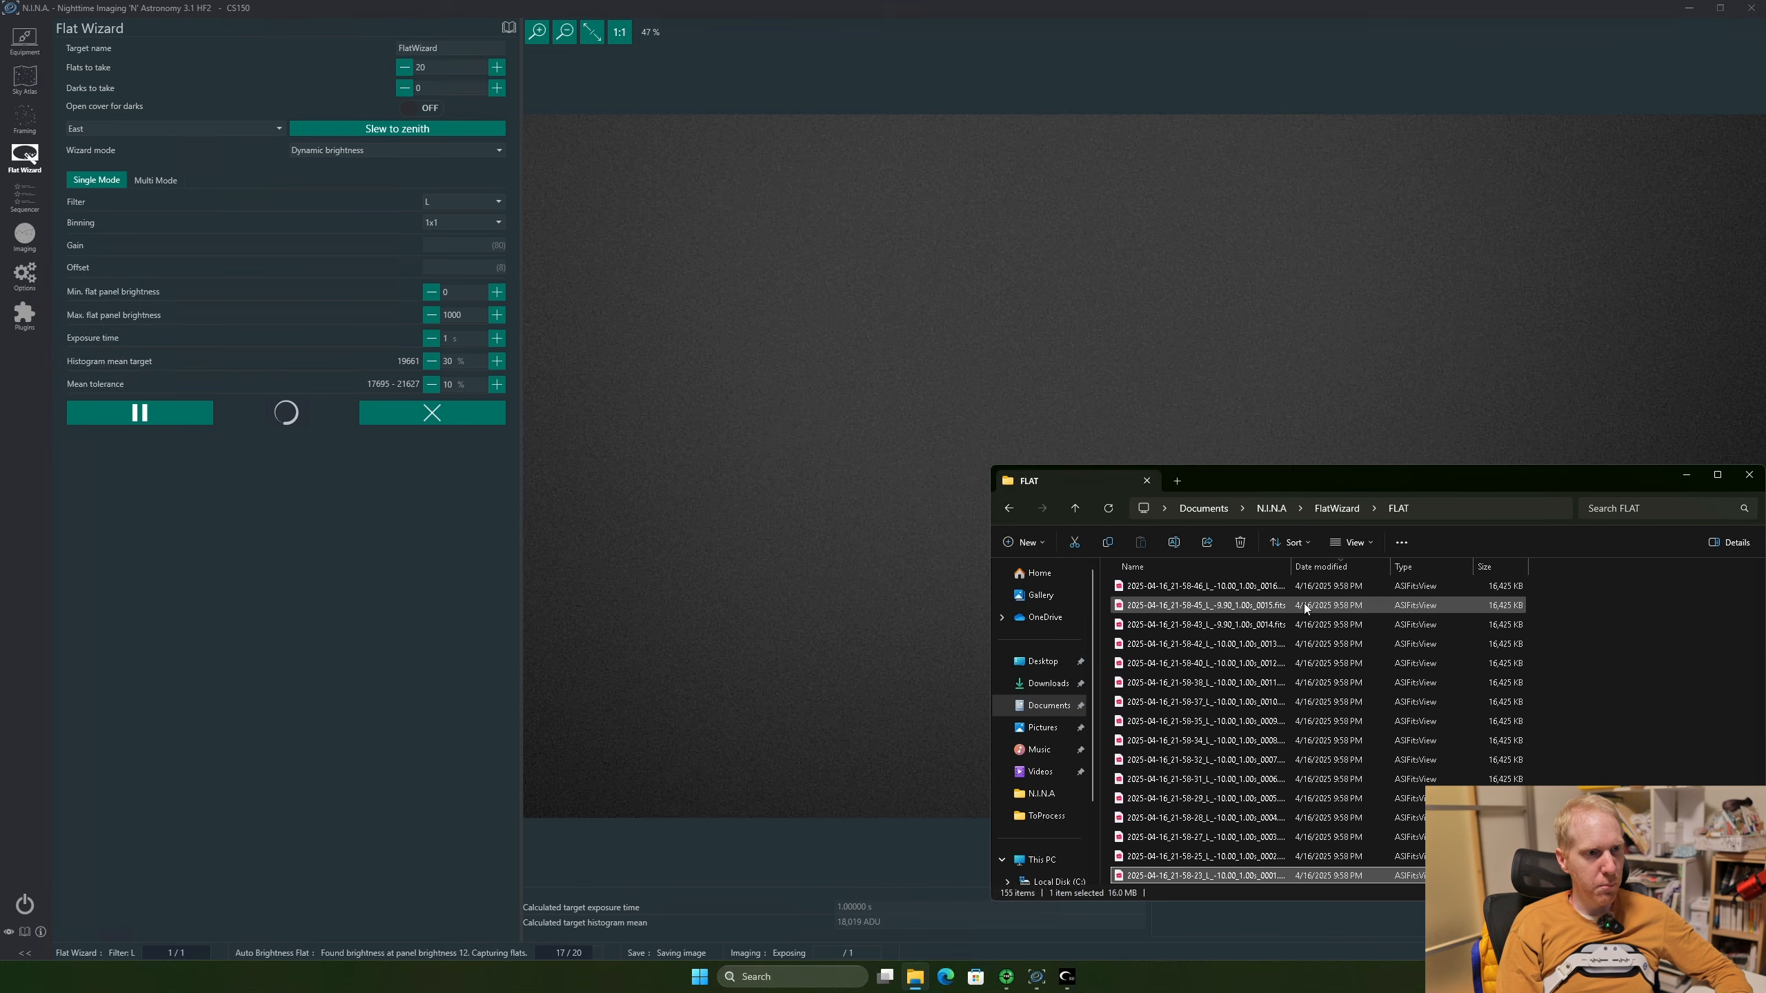
left_click(1332, 571)
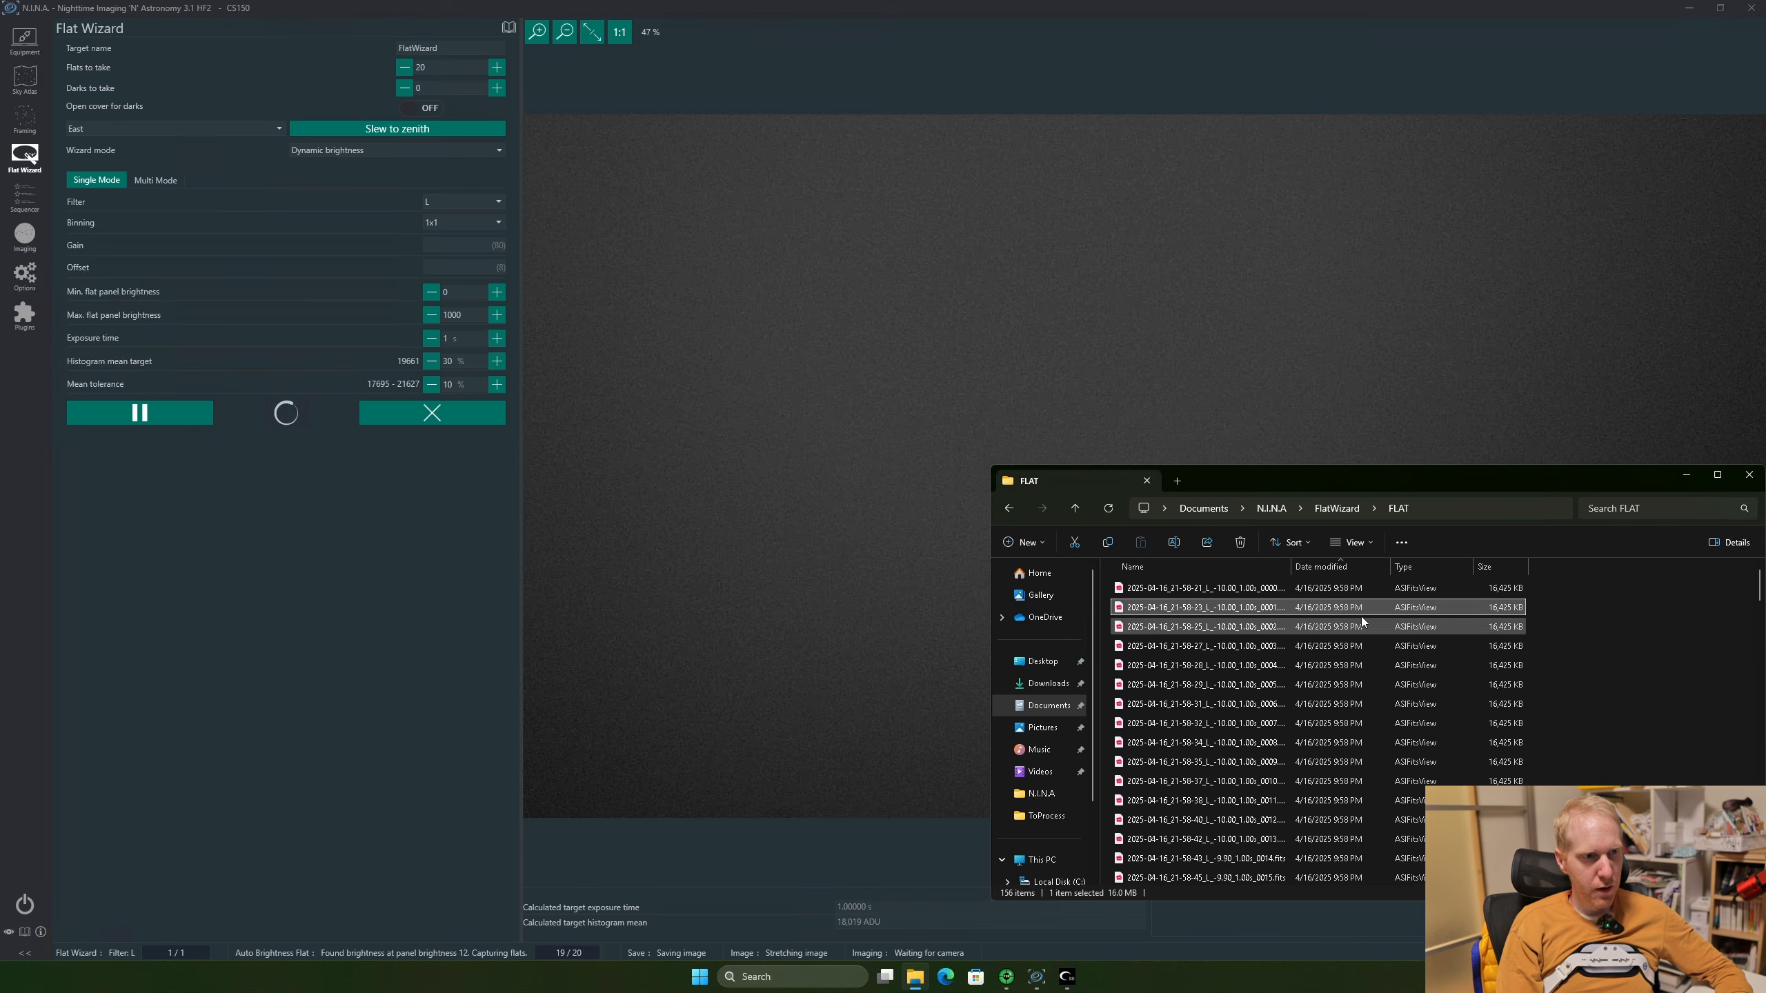
scroll(1383, 639, "down", 12)
scroll(1691, 740, "down", 20)
left_click(1356, 801)
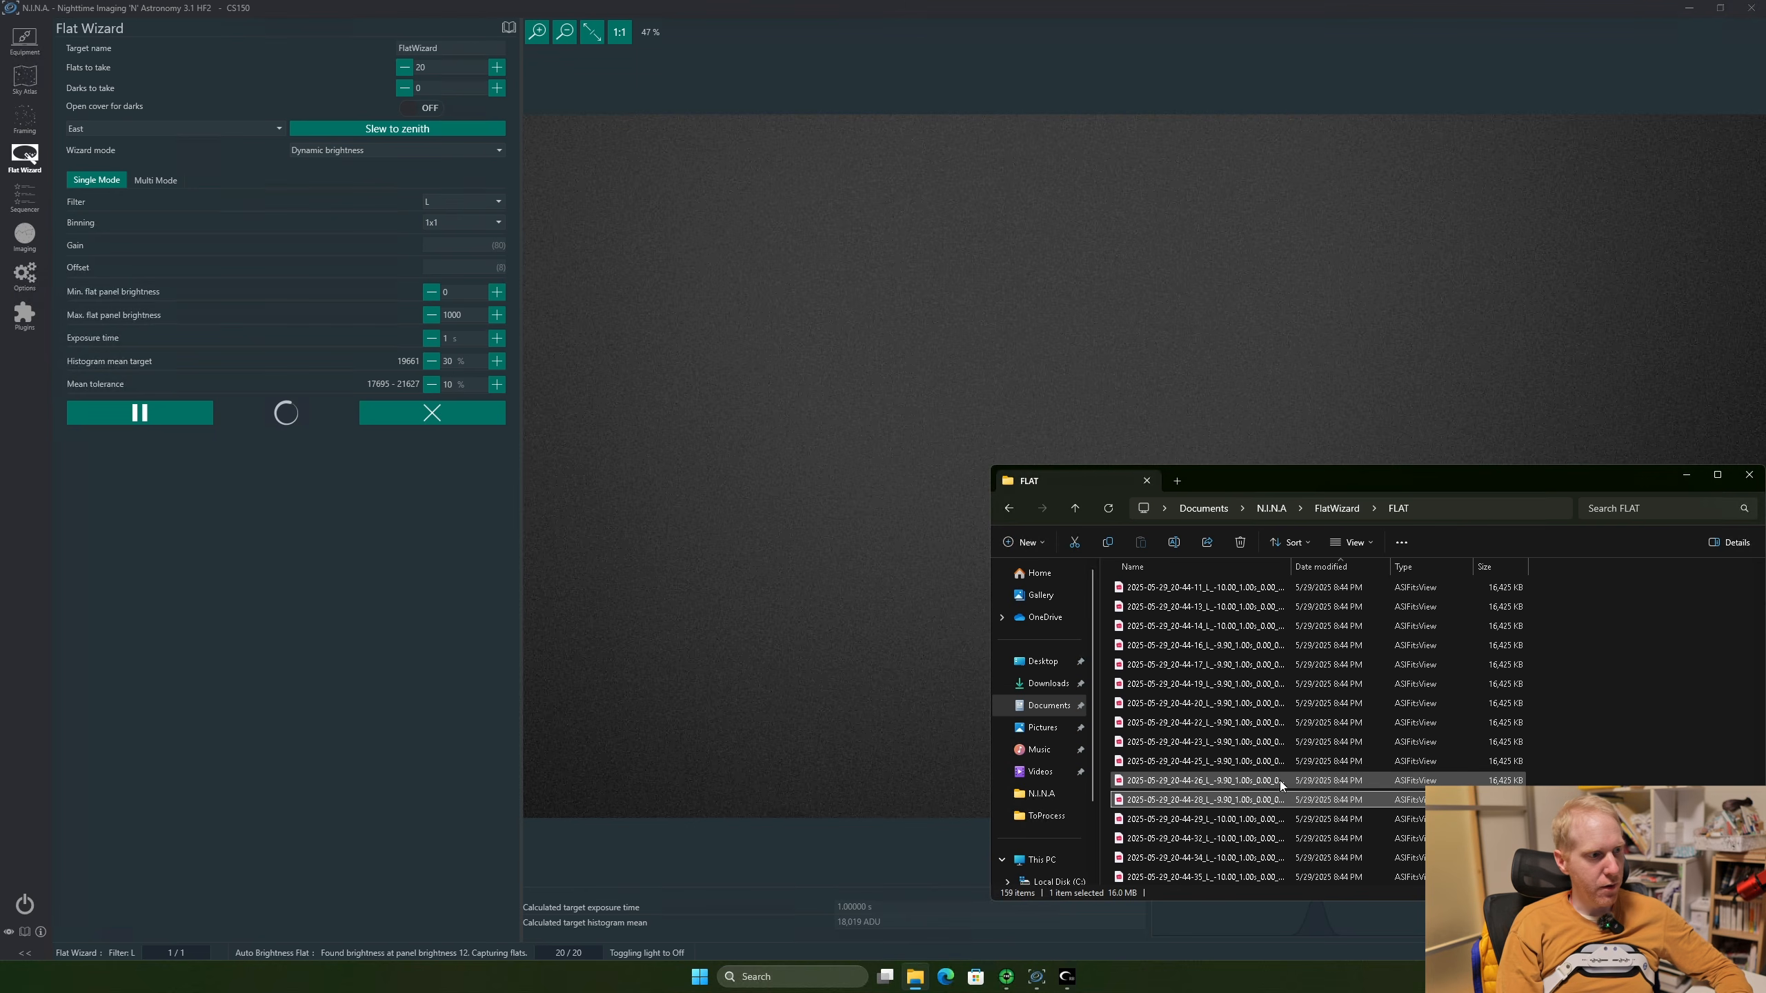
left_click(436, 912)
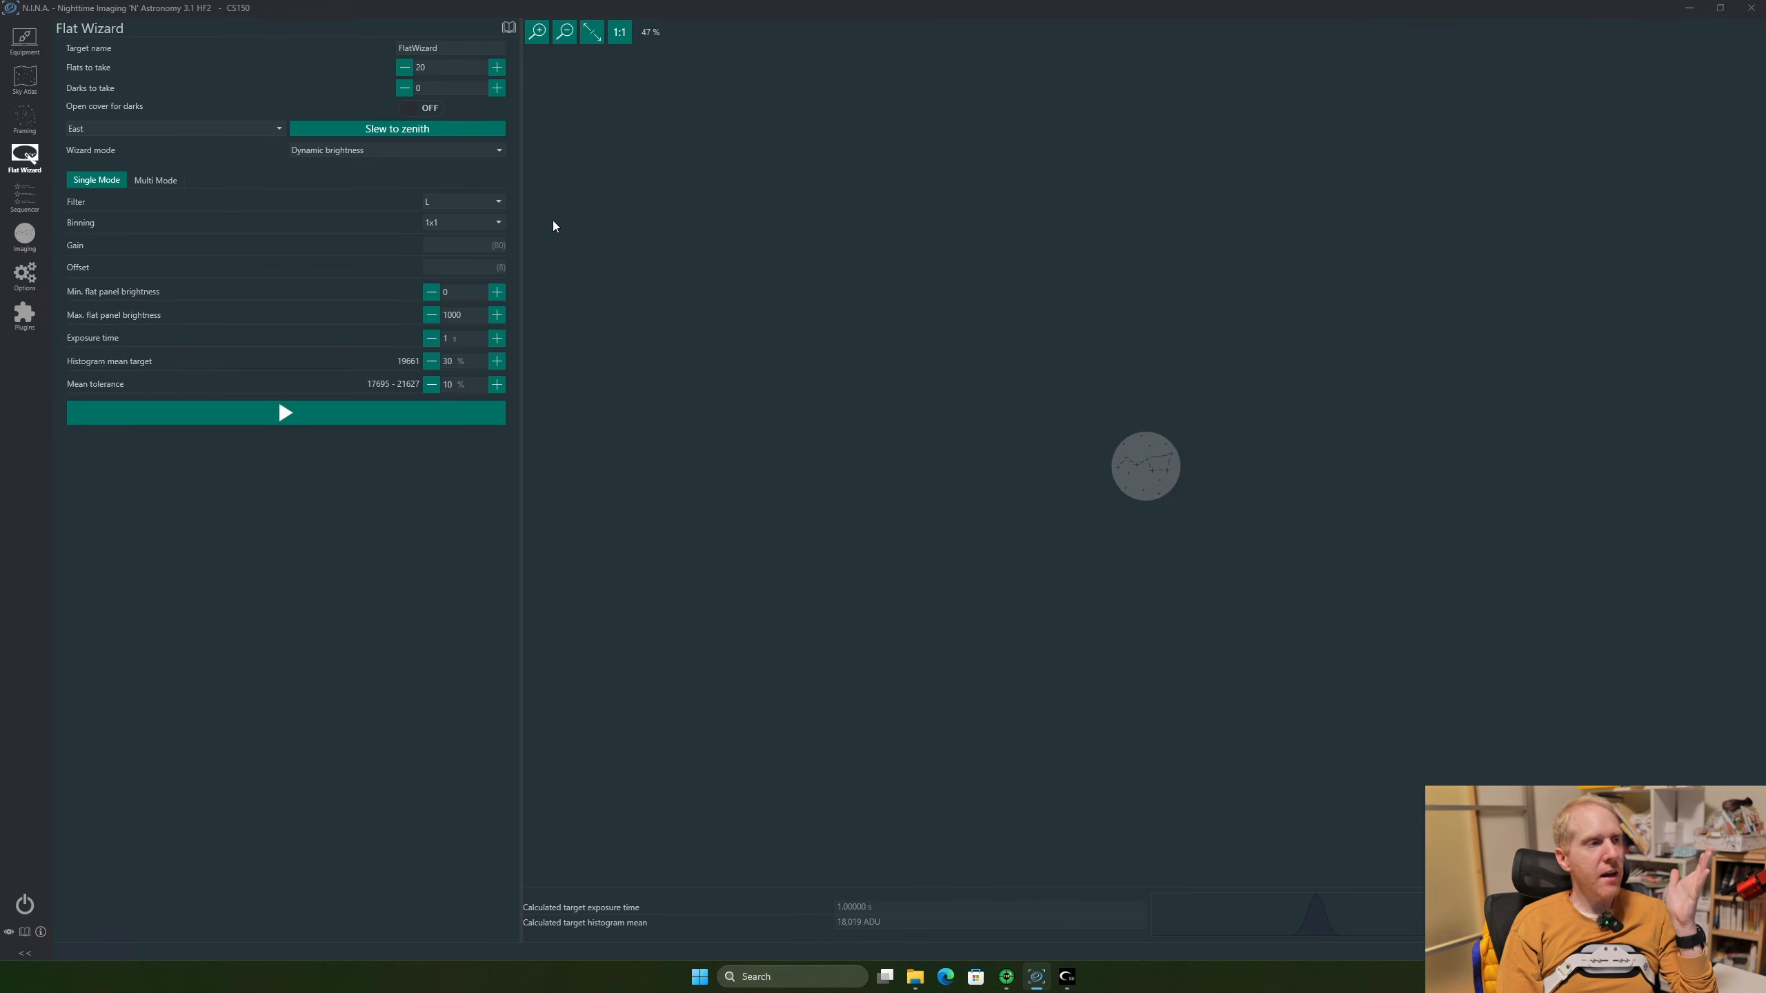
Change the single-mode flats filter to R and finally to B
left_click(481, 203)
left_click(480, 238)
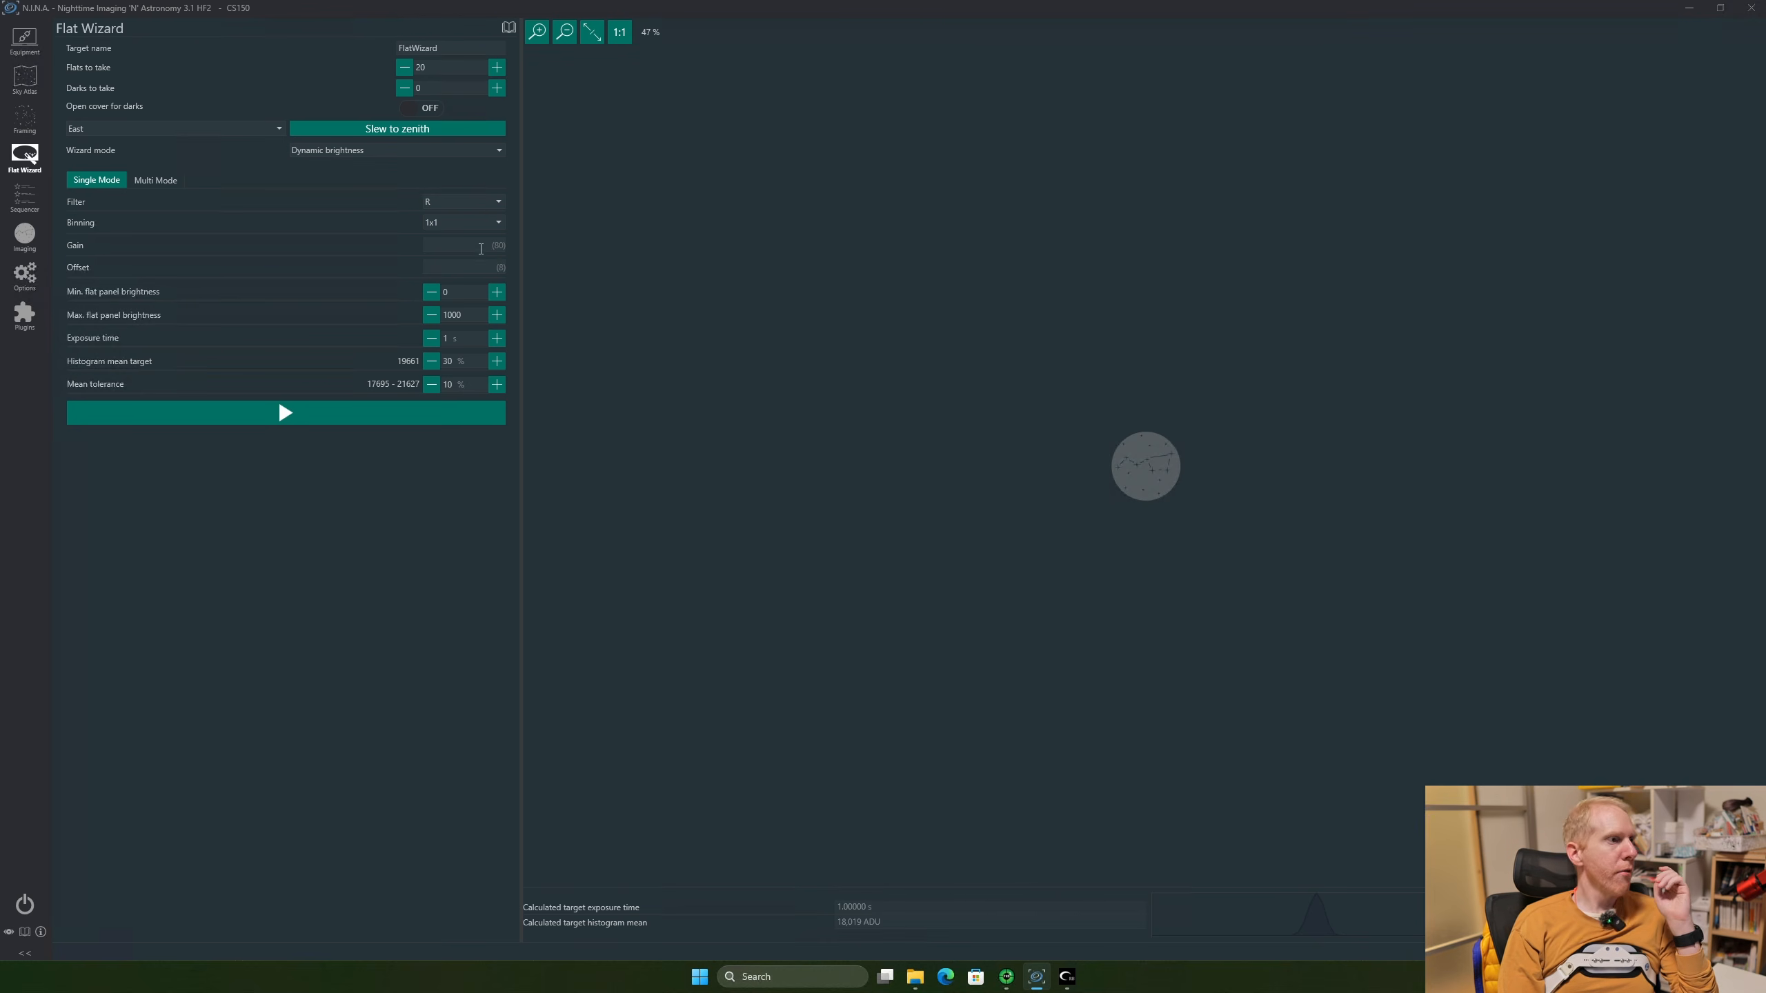
left_click(452, 201)
left_click(451, 269)
left_click(449, 204)
left_click(279, 226)
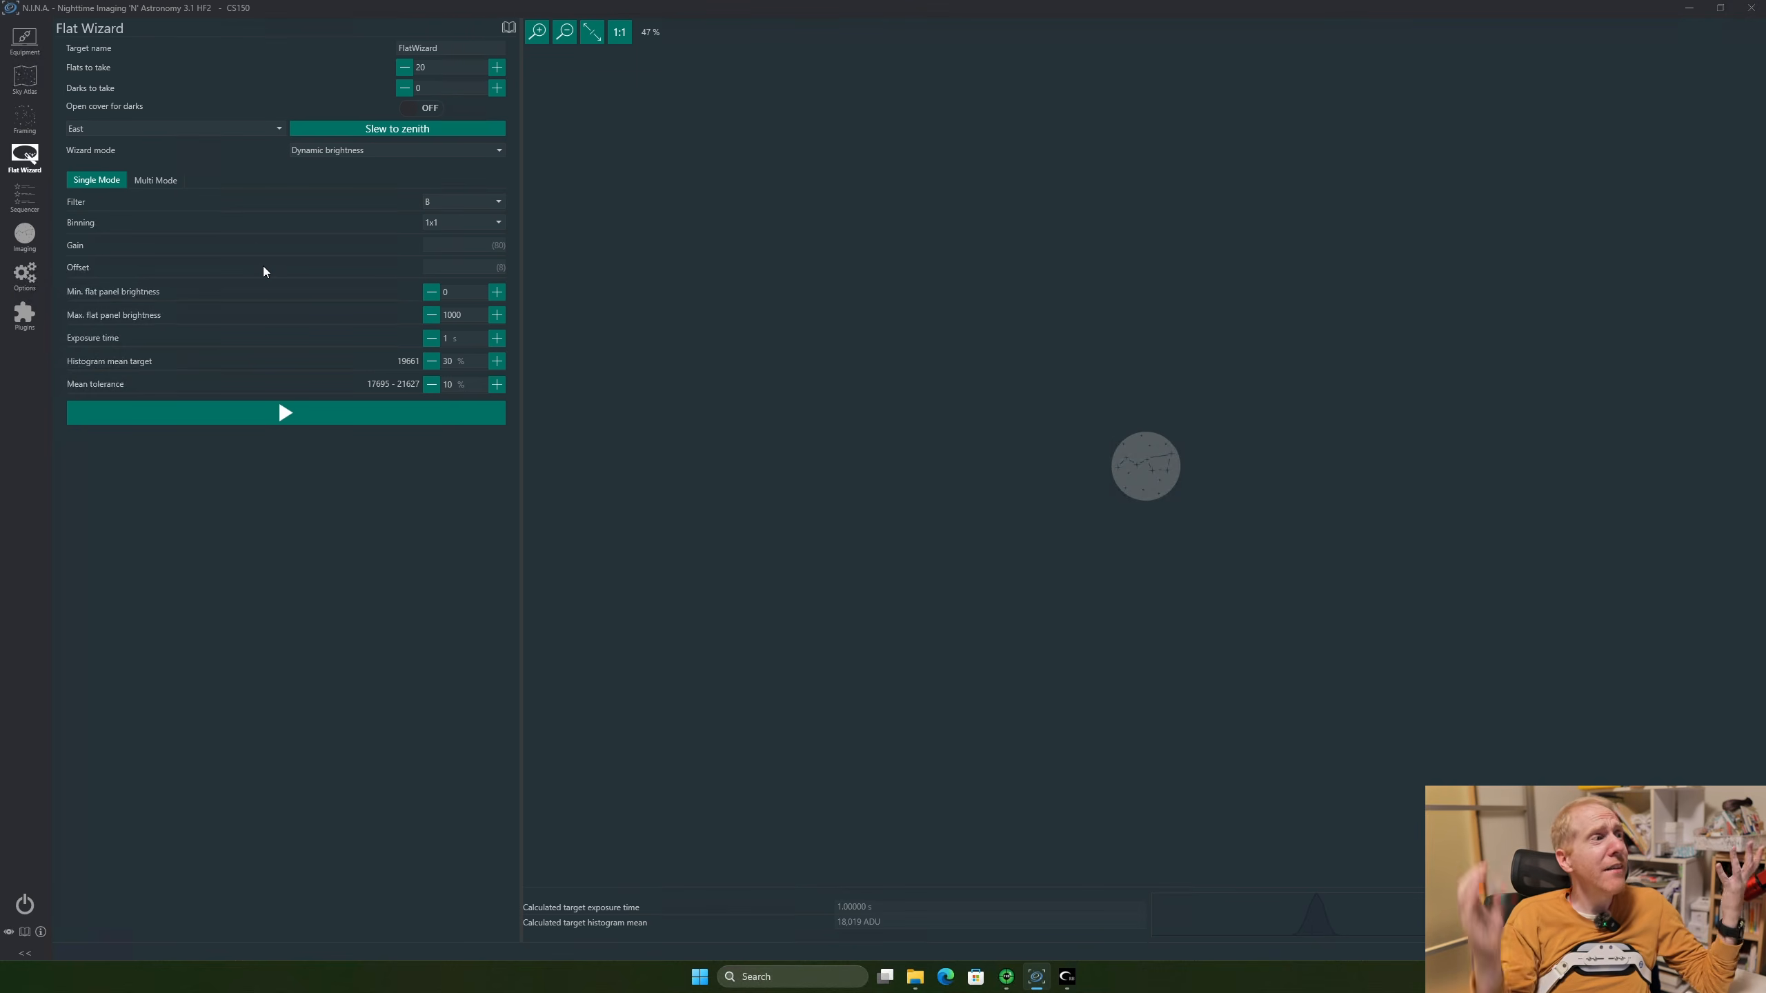
Switch the Flat Wizard to Multi Mode and enable the L, R, G, B, S, H and O filters
left_click(170, 183)
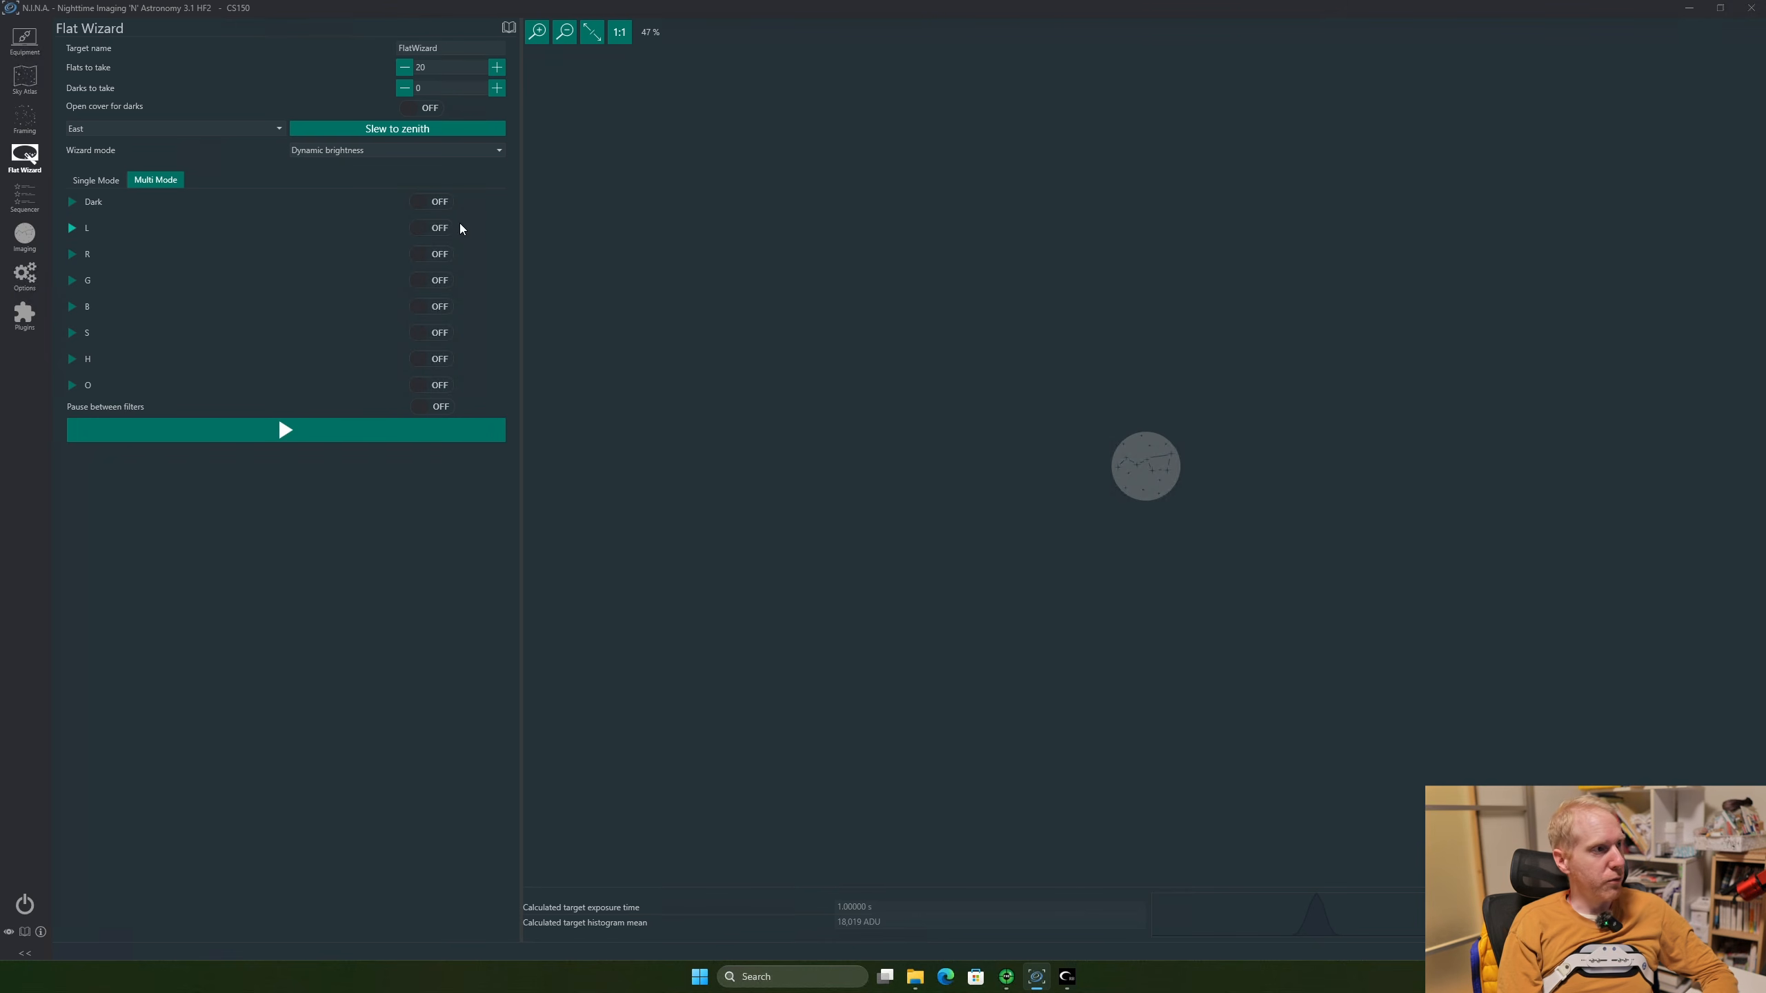
left_click(441, 254)
left_click(438, 280)
left_click(432, 313)
left_click(432, 312)
left_click(438, 518)
left_click(443, 546)
left_click(441, 569)
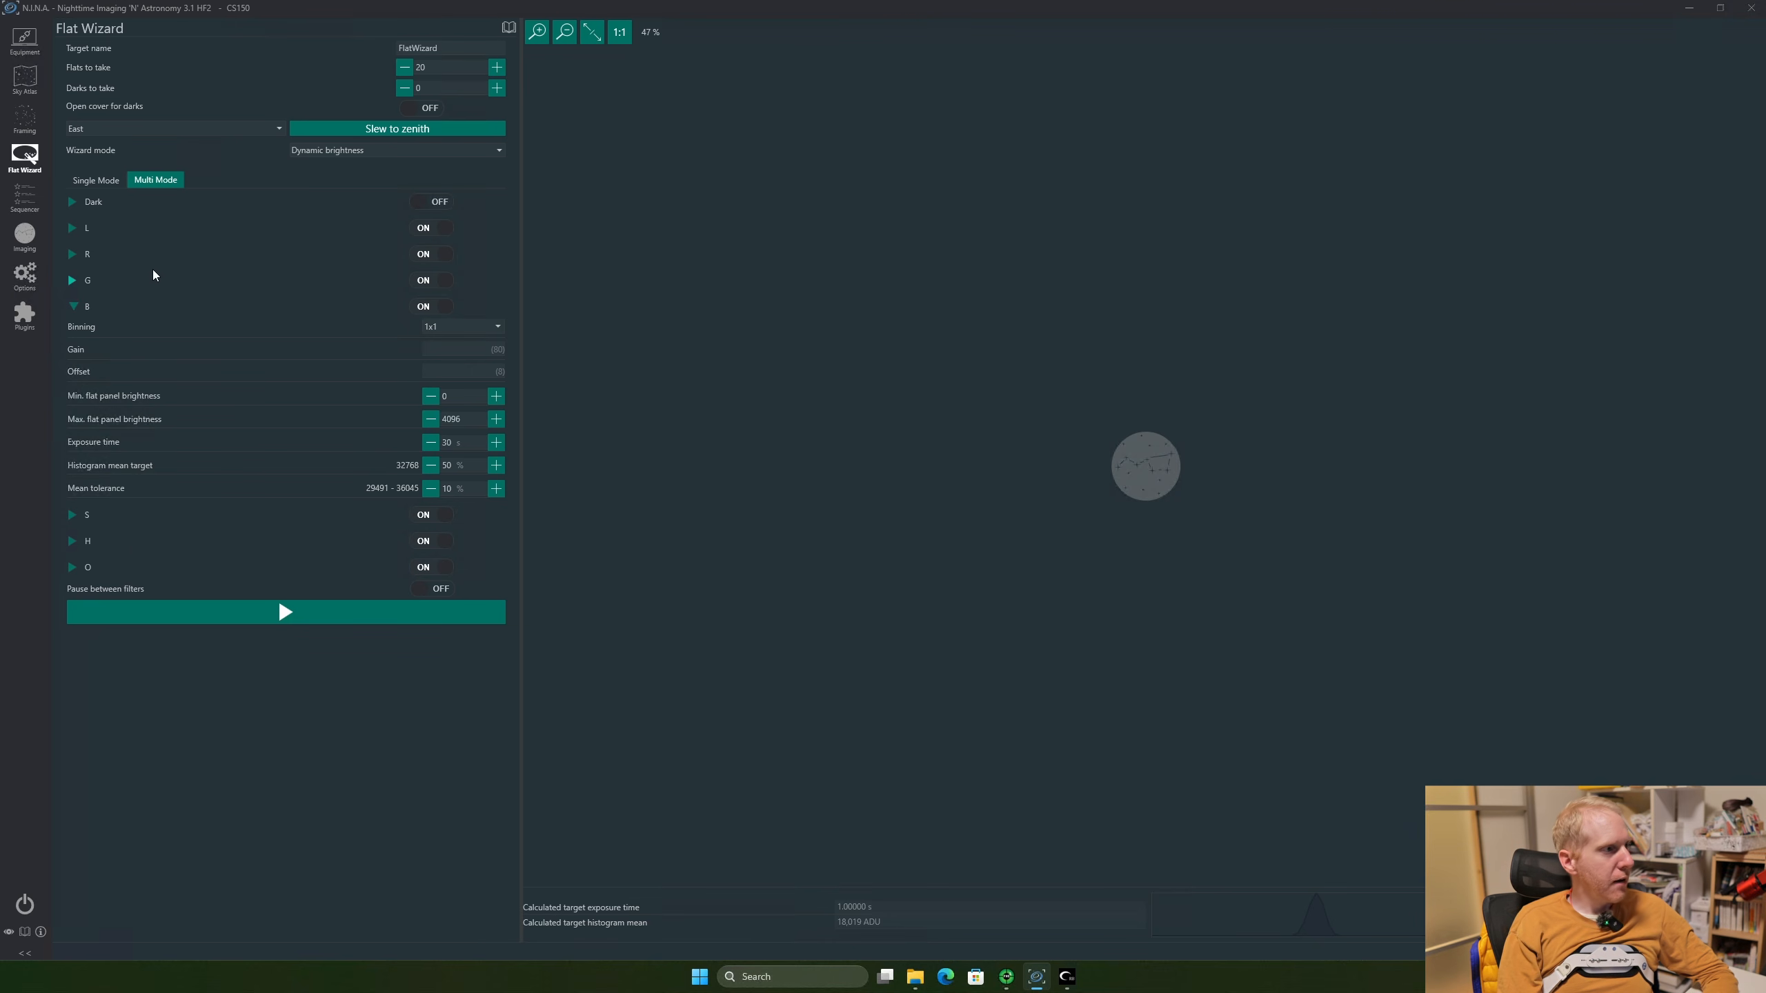
Set the L filter's histogram mean target to 30 % and its exposure time to 1 s
left_click(72, 229)
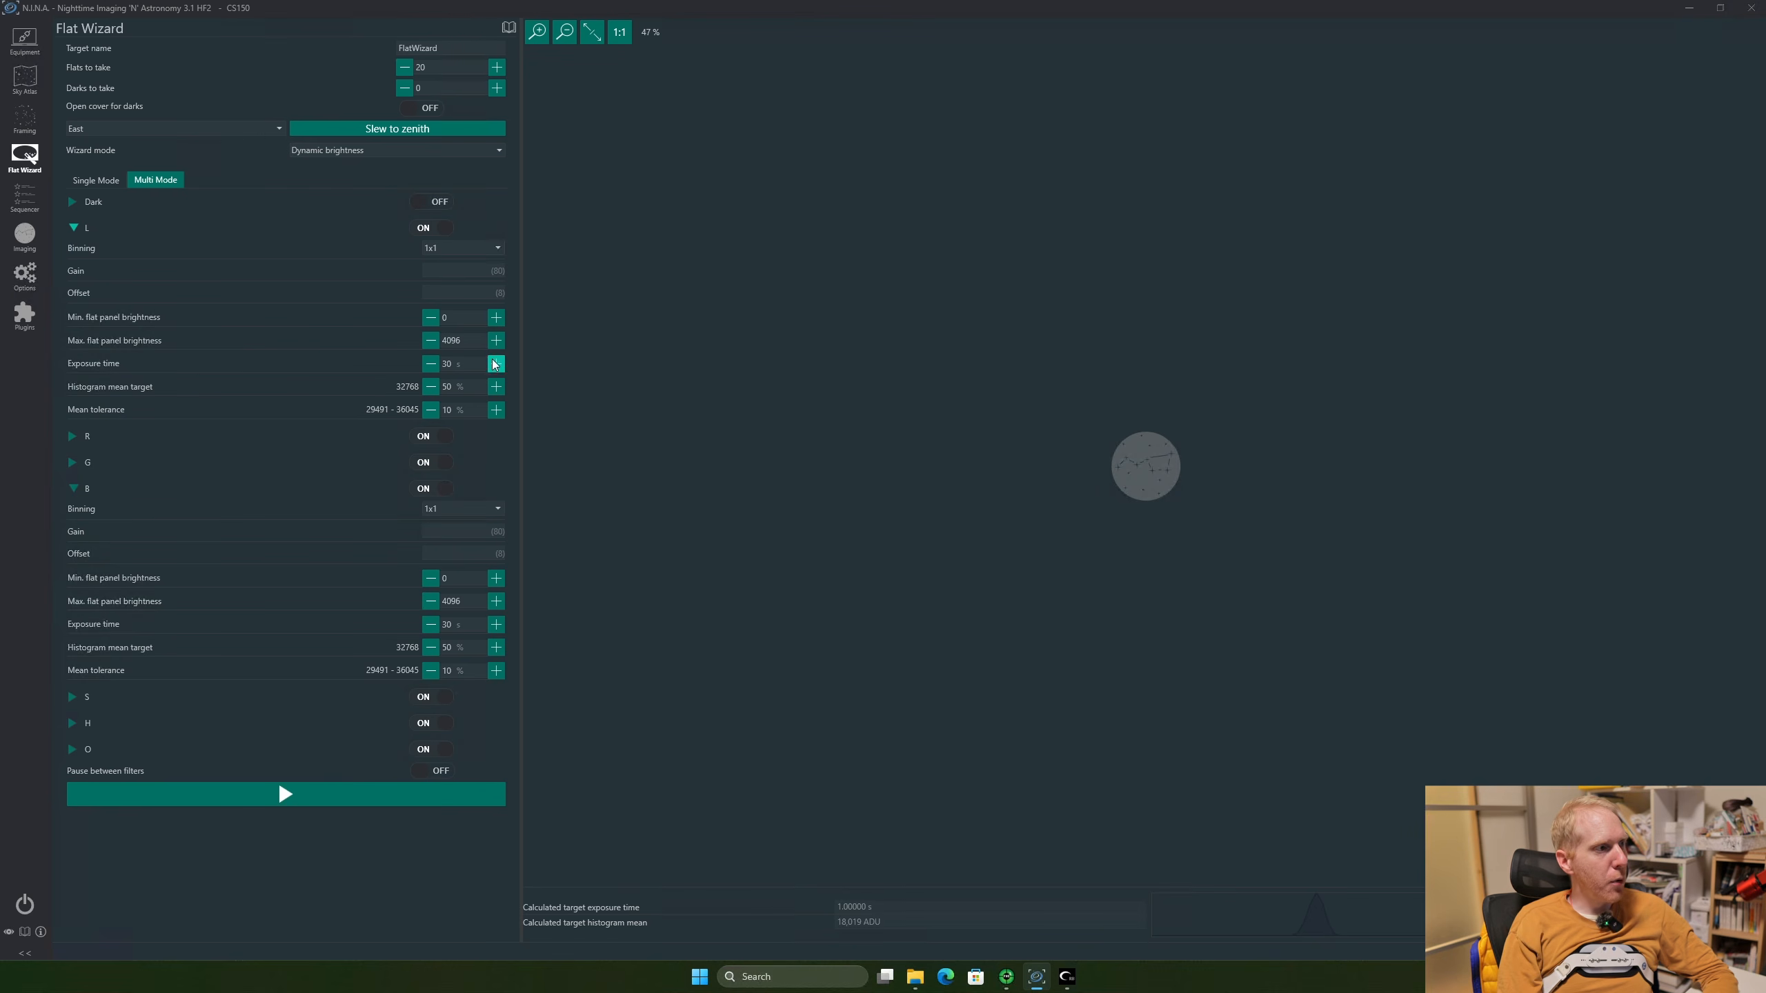
double_click(464, 389)
type("30")
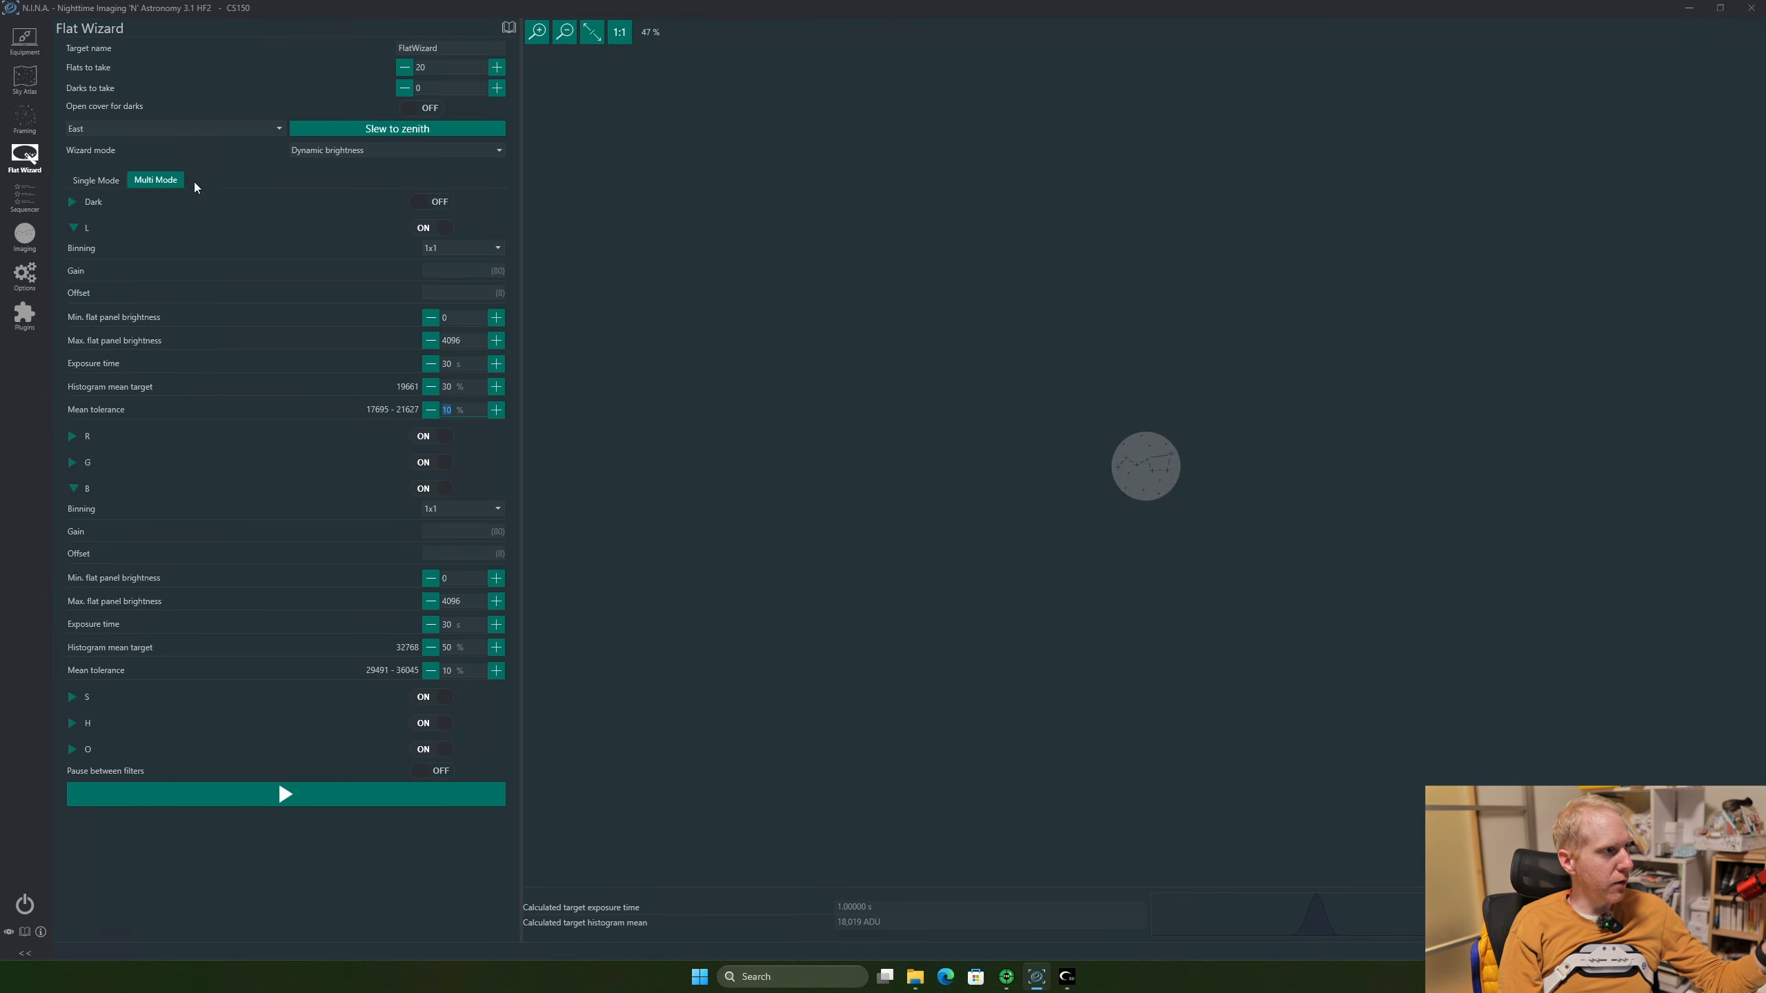
left_click(117, 182)
left_click(162, 178)
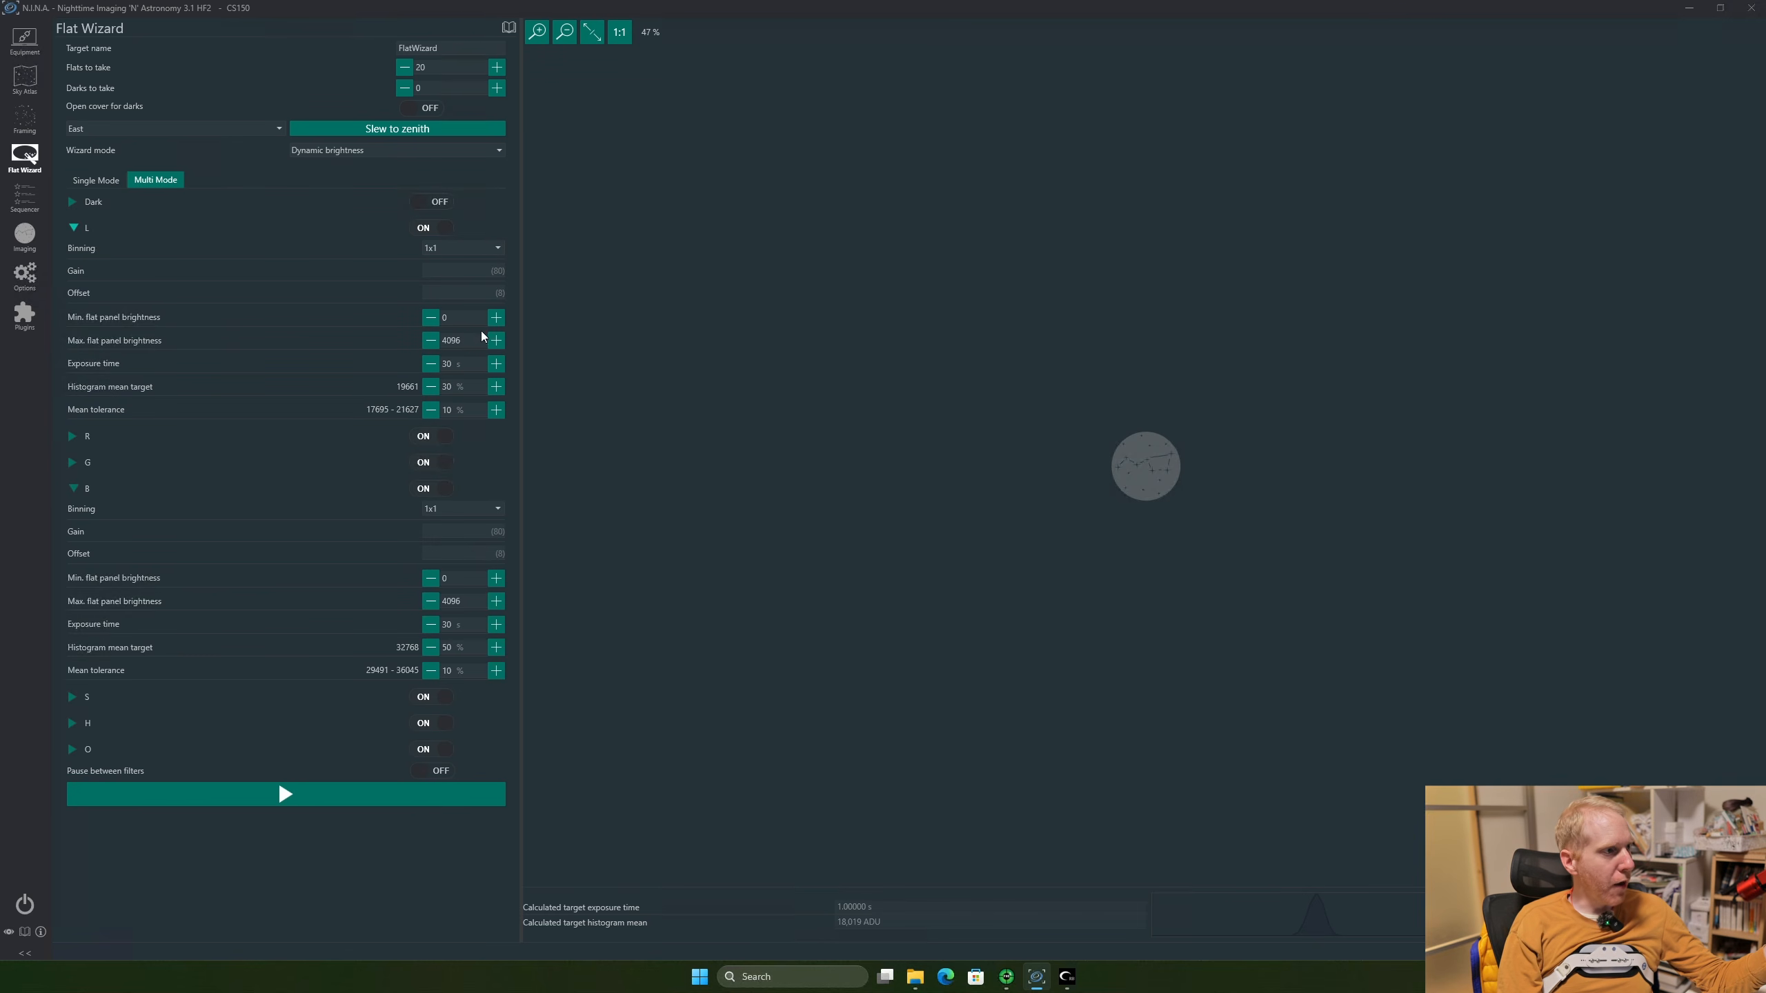
double_click(474, 369)
type("1")
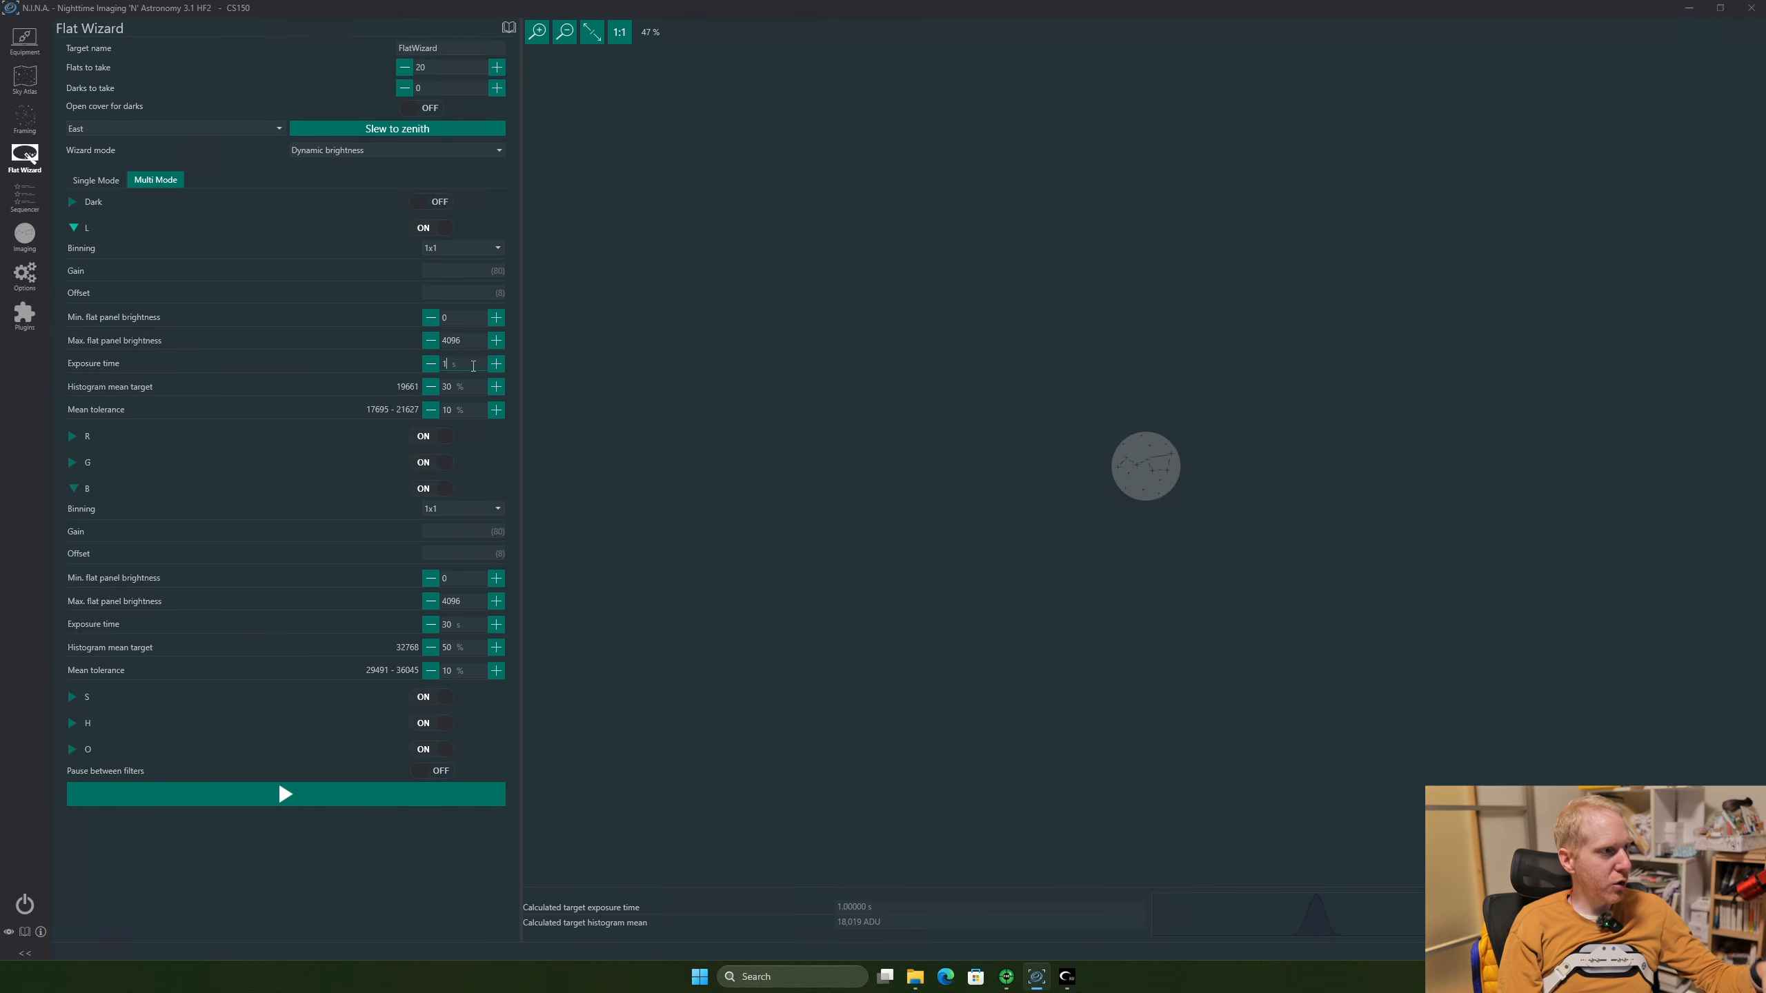
Expand the R, G and S filter settings and review the flat parameters of each filter
left_click(89, 437)
left_click(89, 645)
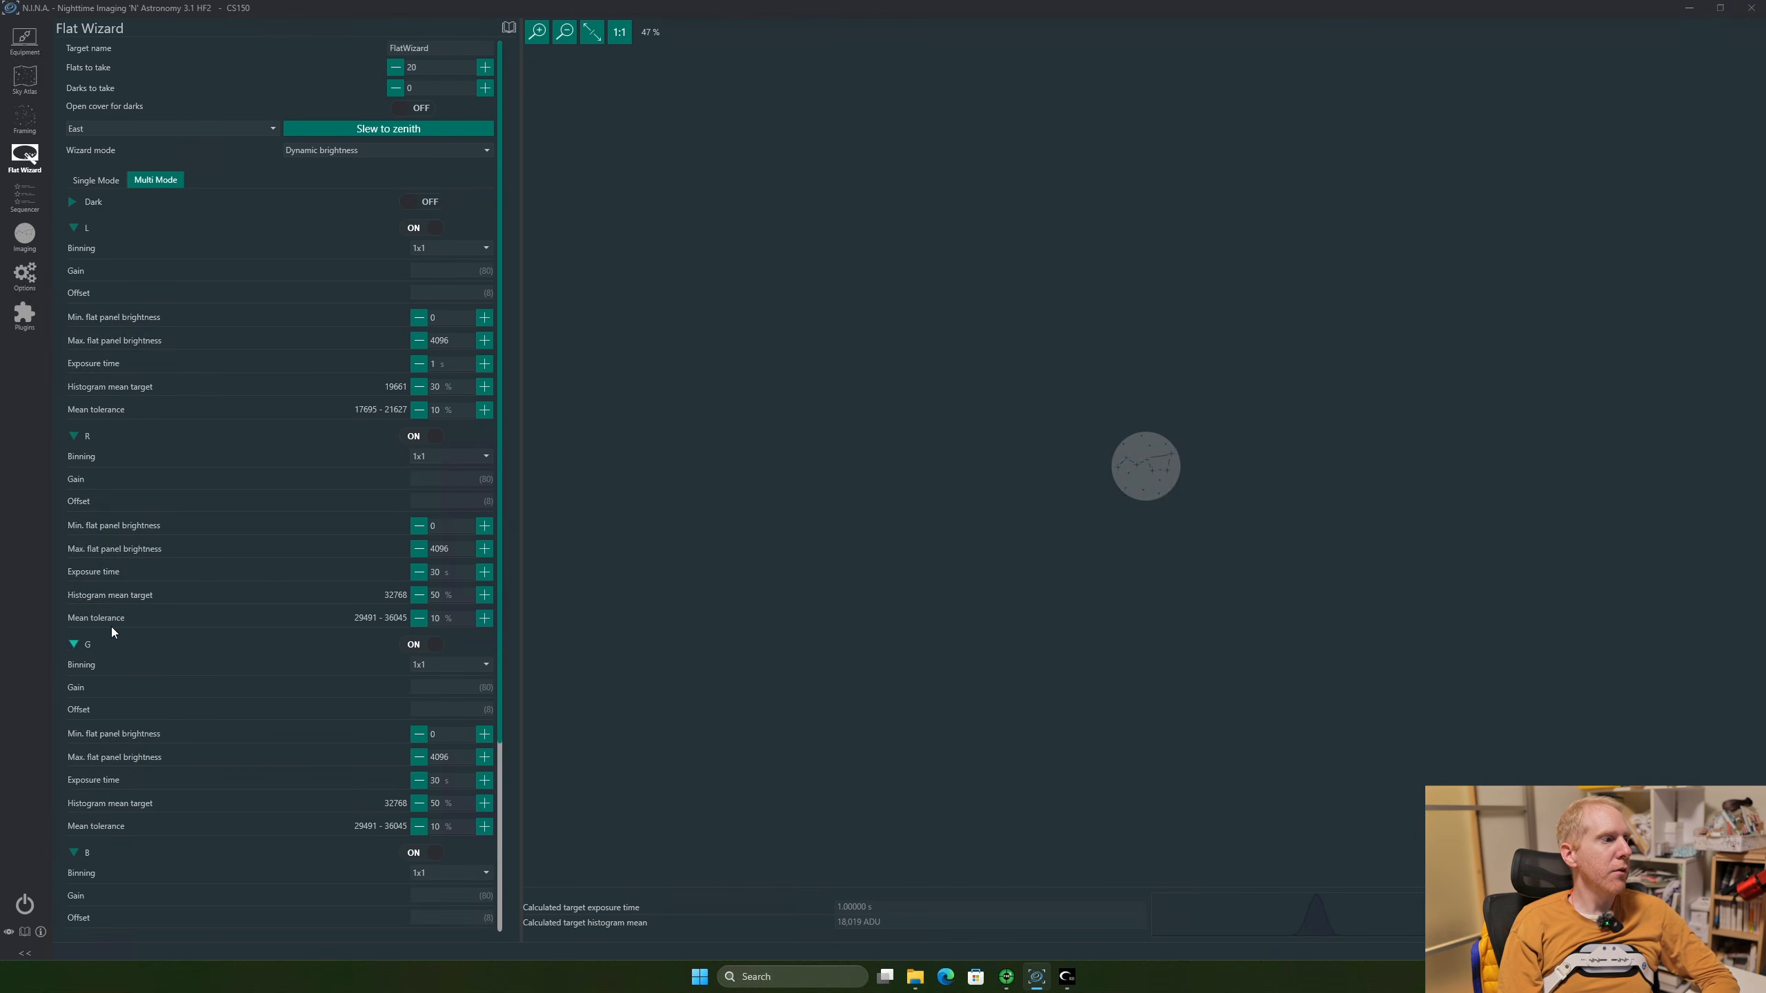
scroll(337, 524, "down", 3)
scroll(107, 682, "down", 1)
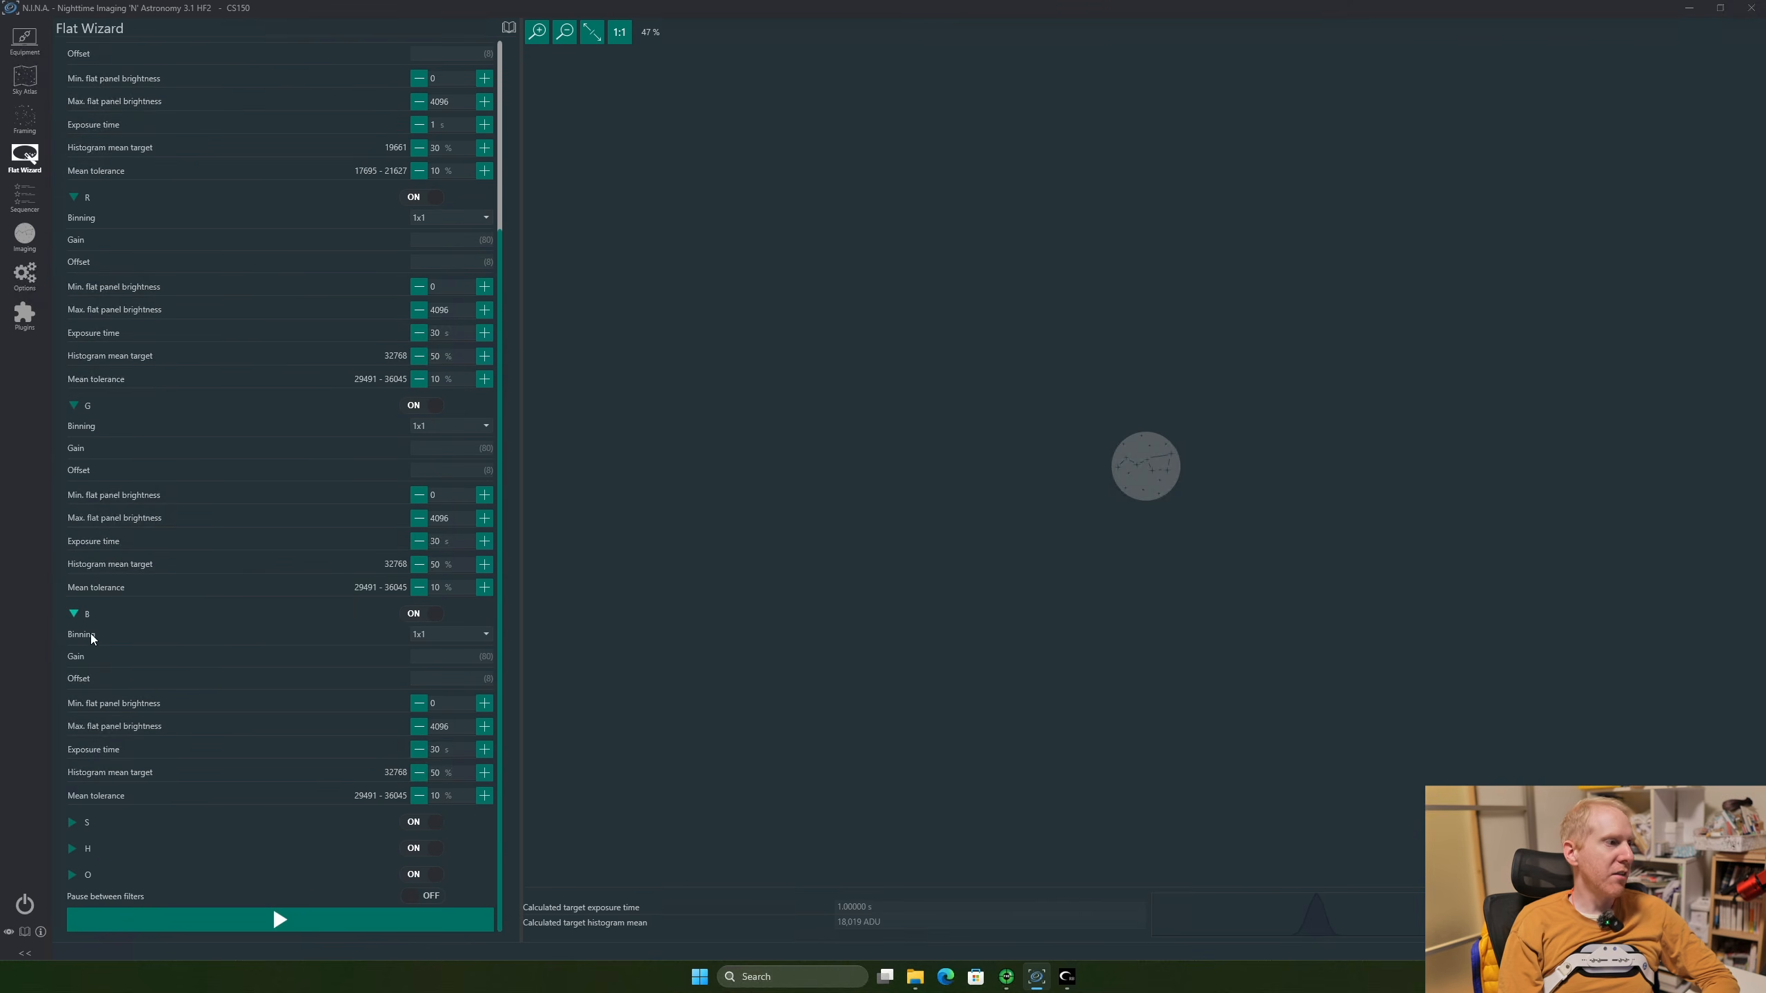
left_click(83, 824)
scroll(243, 725, "down", 3)
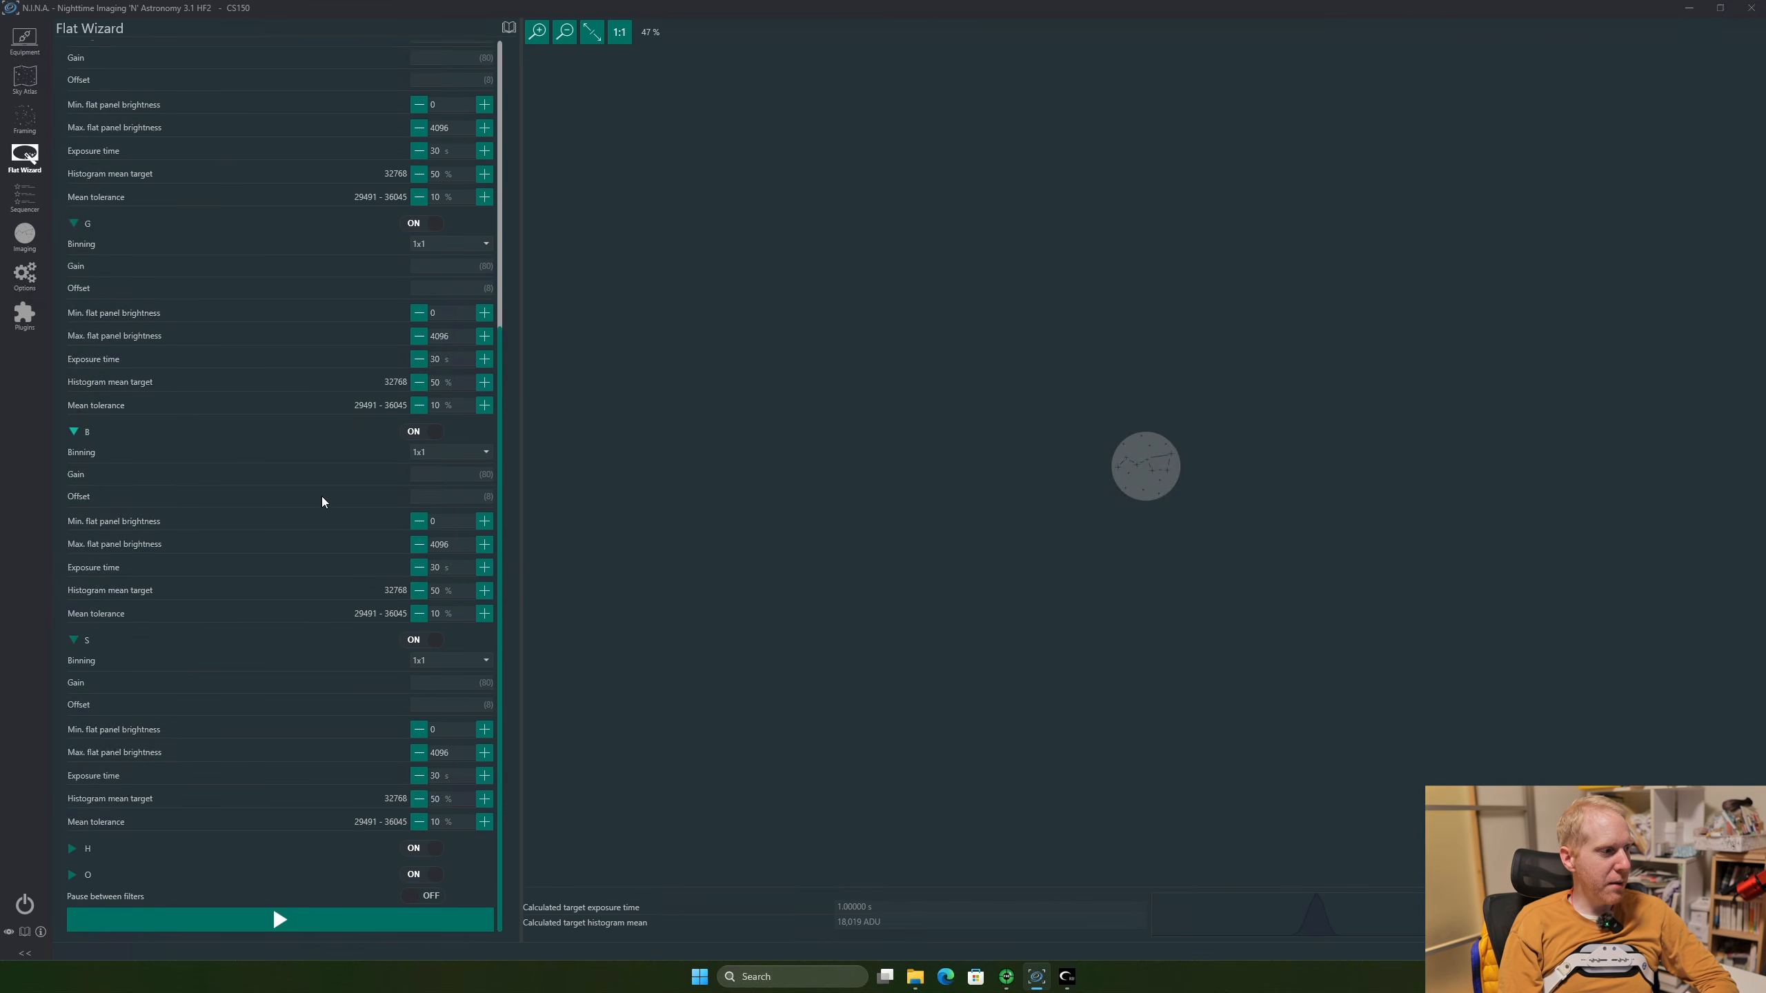
scroll(327, 508, "up", 7)
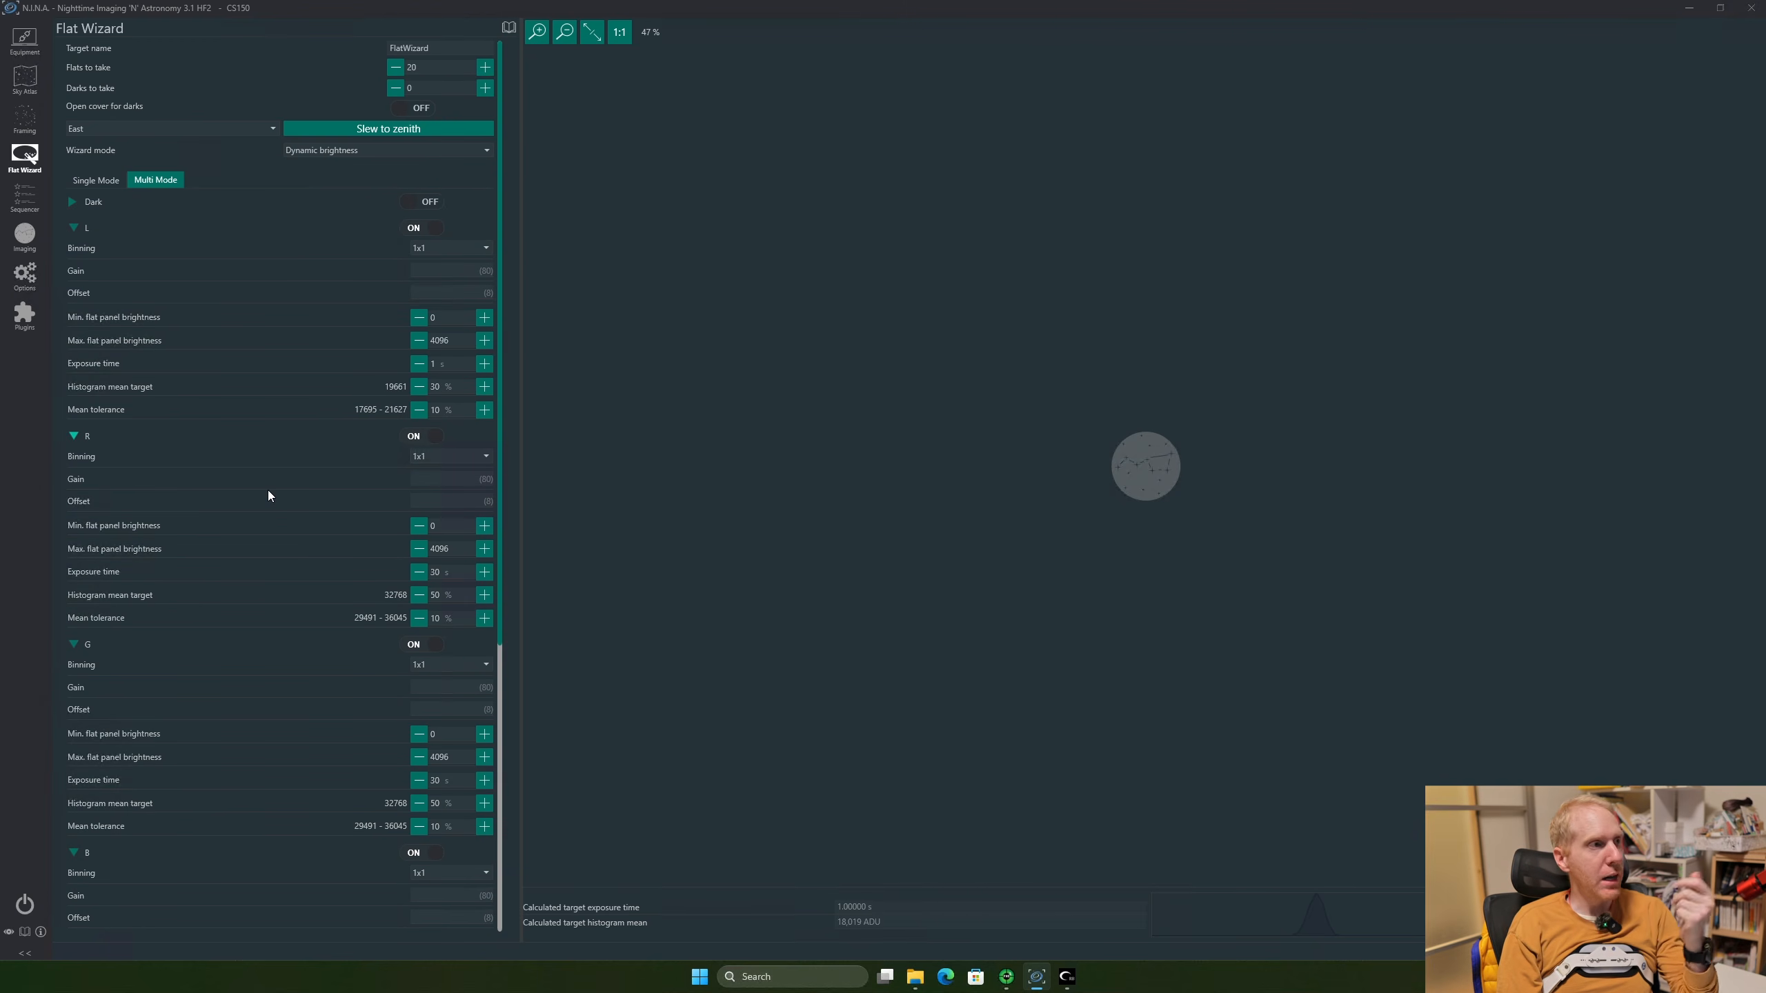
Review the remaining multi-mode filter settings, and look over the Sky Atlas, Framing and Sequencer pages
scroll(269, 492, "down", 7)
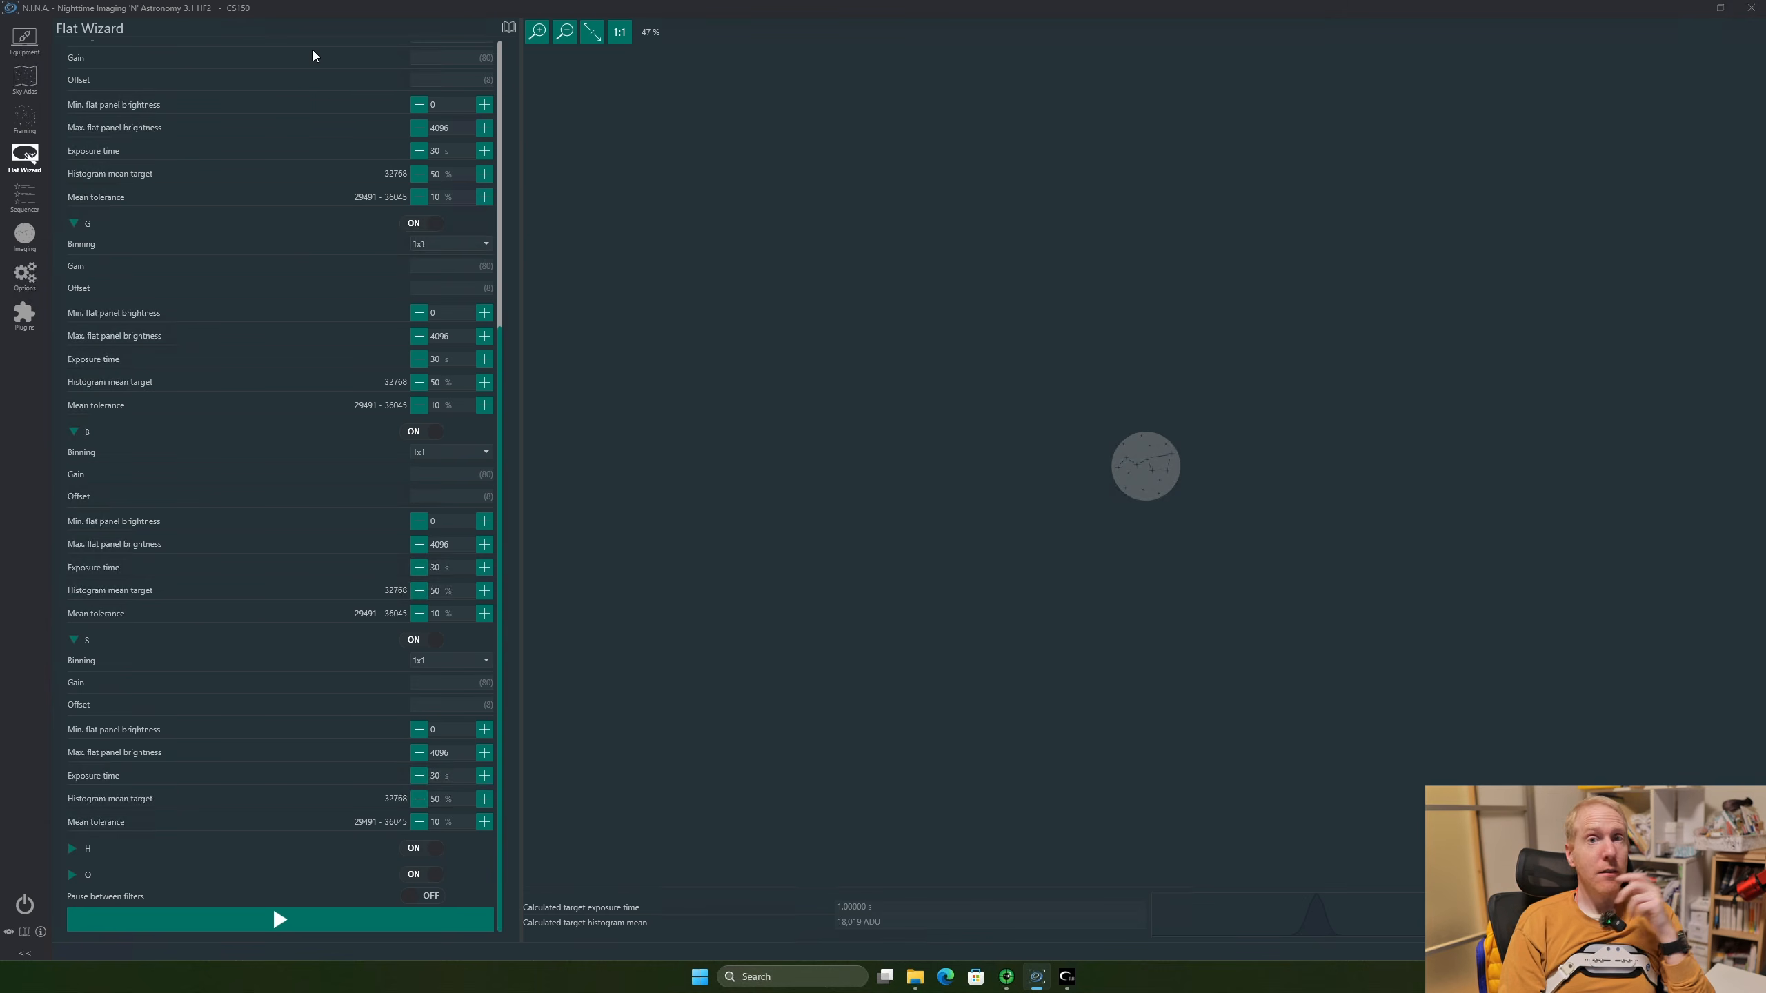
left_click(44, 77)
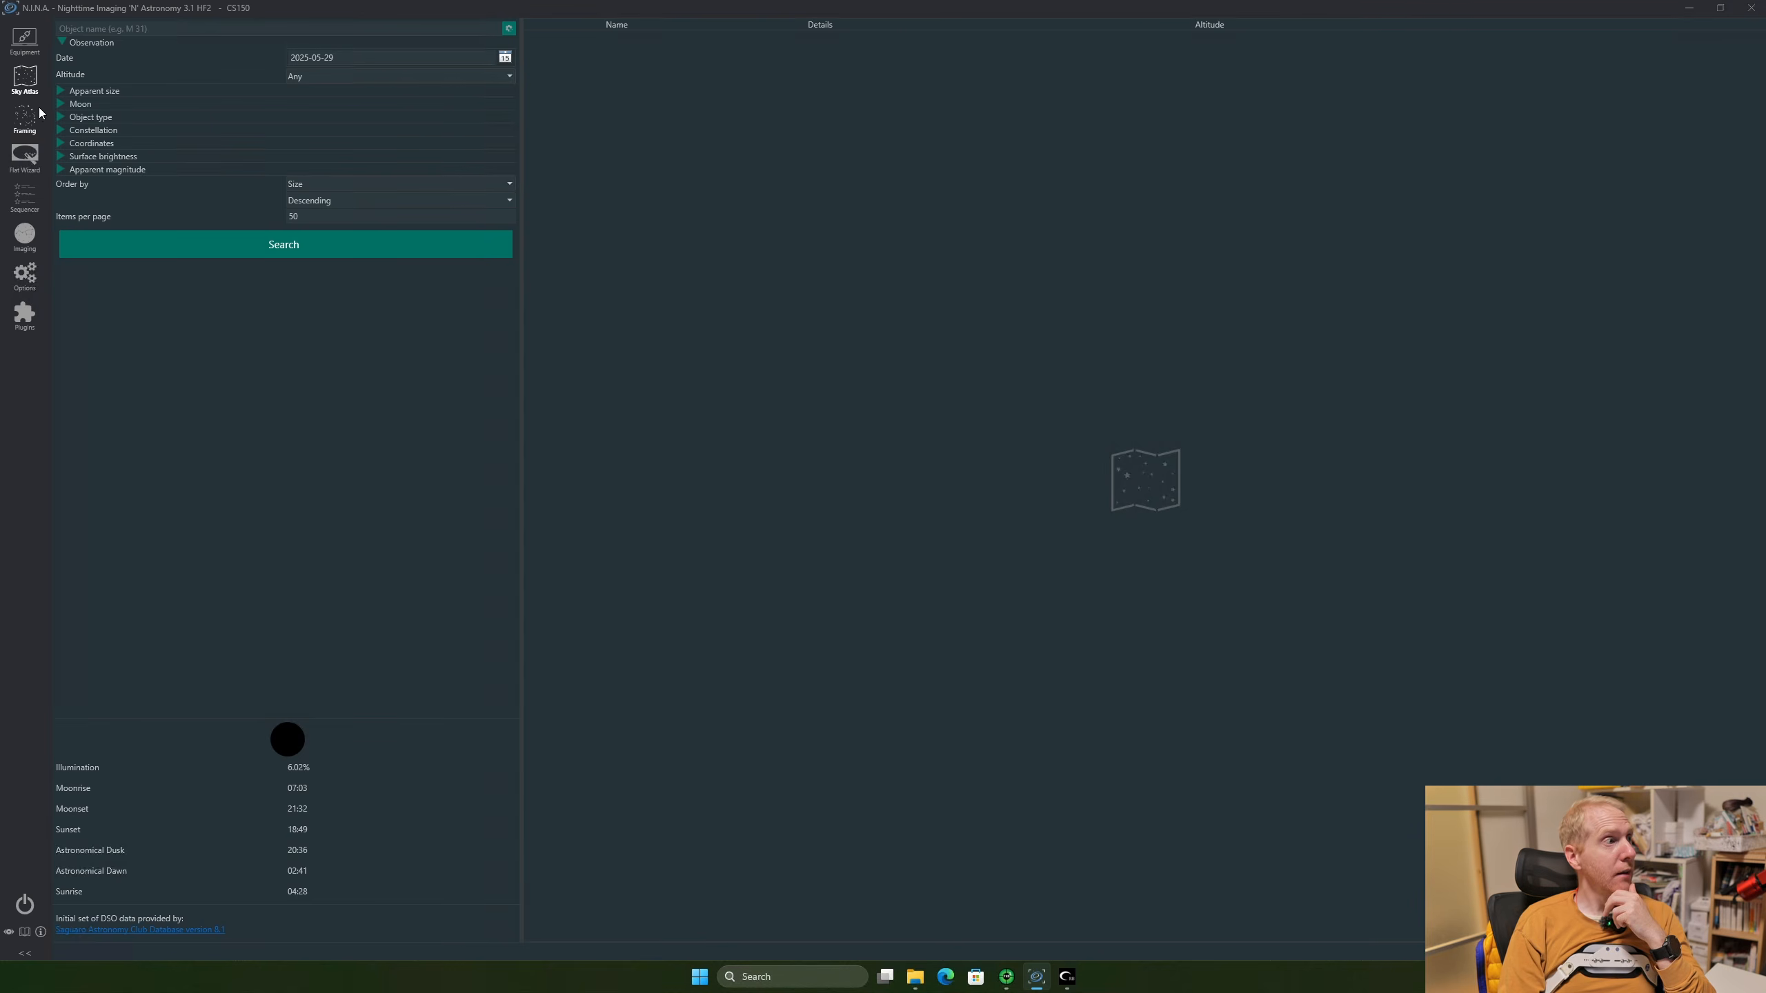
left_click(31, 118)
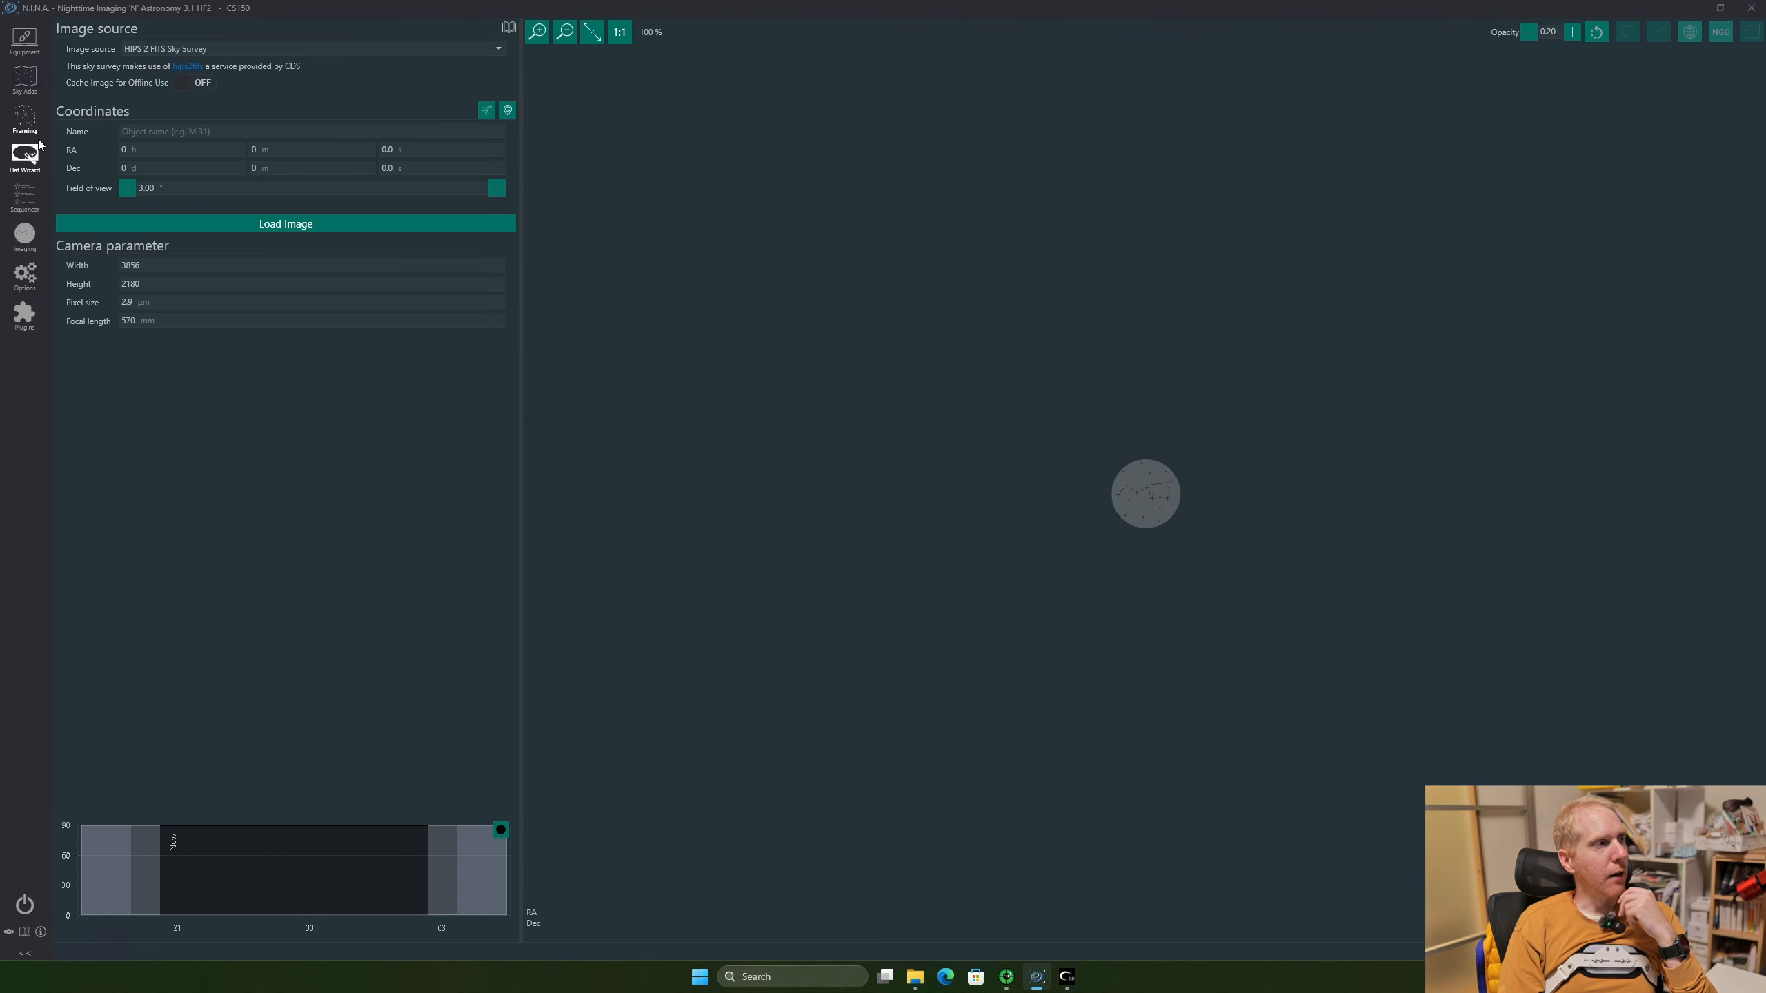
left_click(24, 78)
left_click(30, 115)
left_click(24, 78)
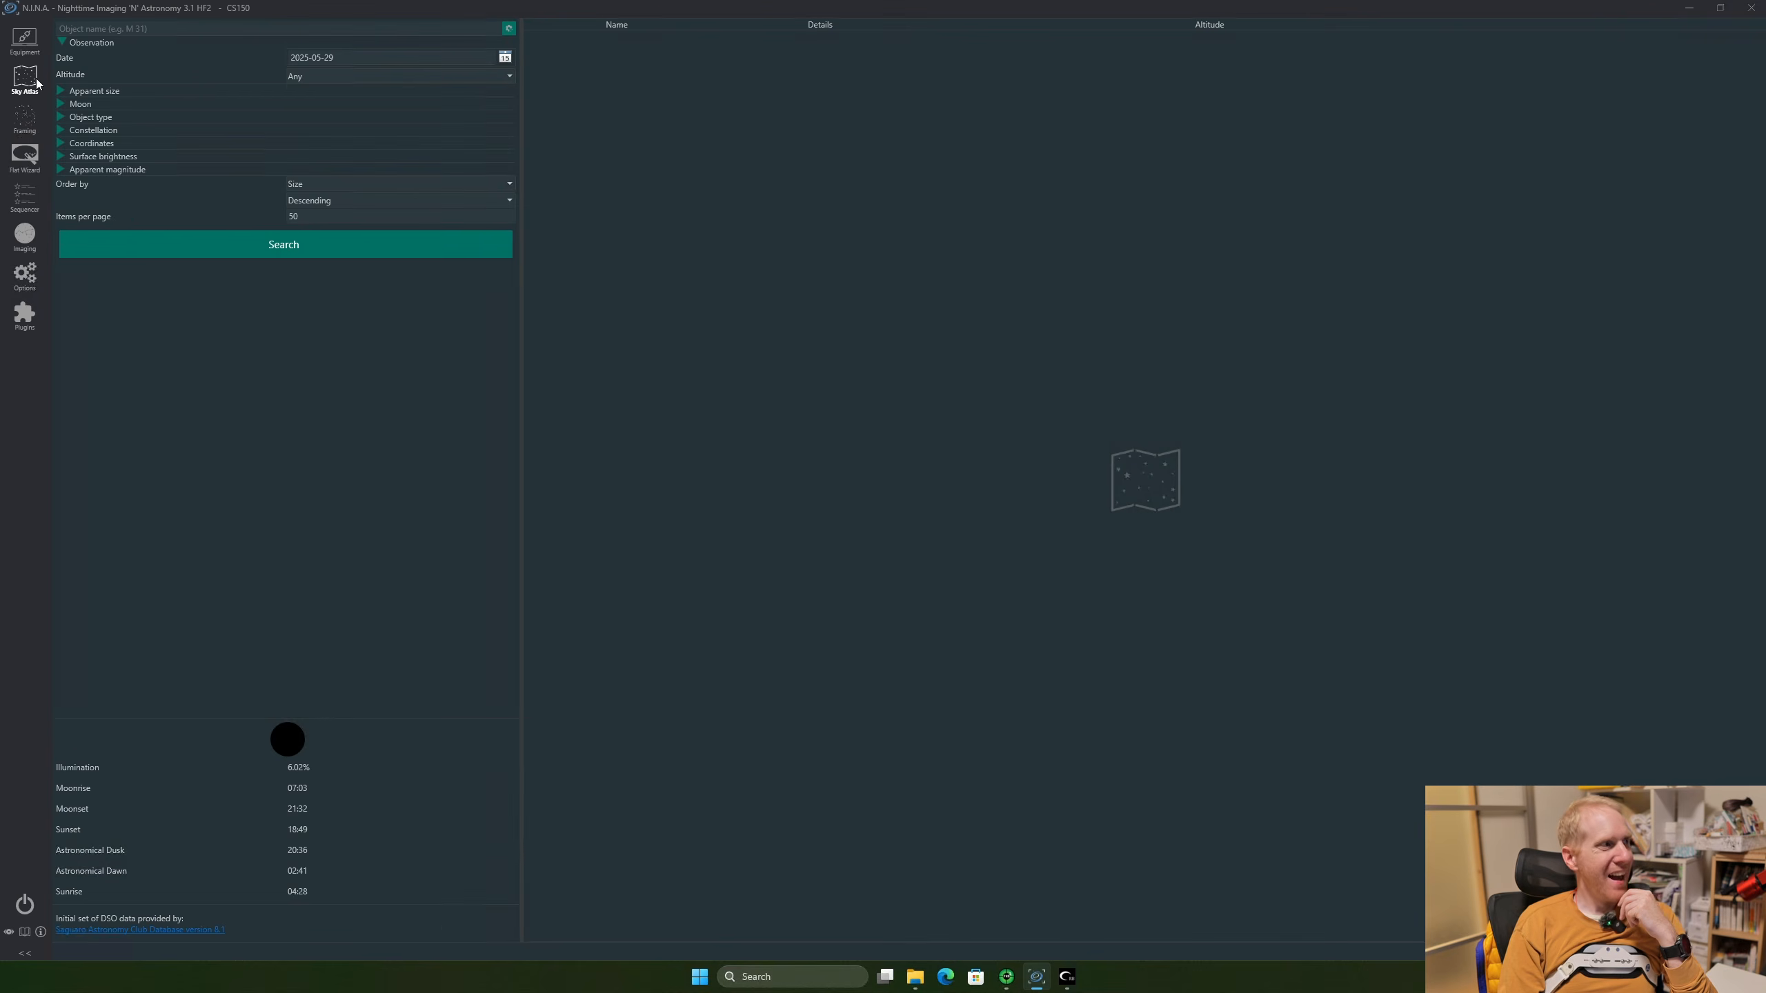
left_click(26, 115)
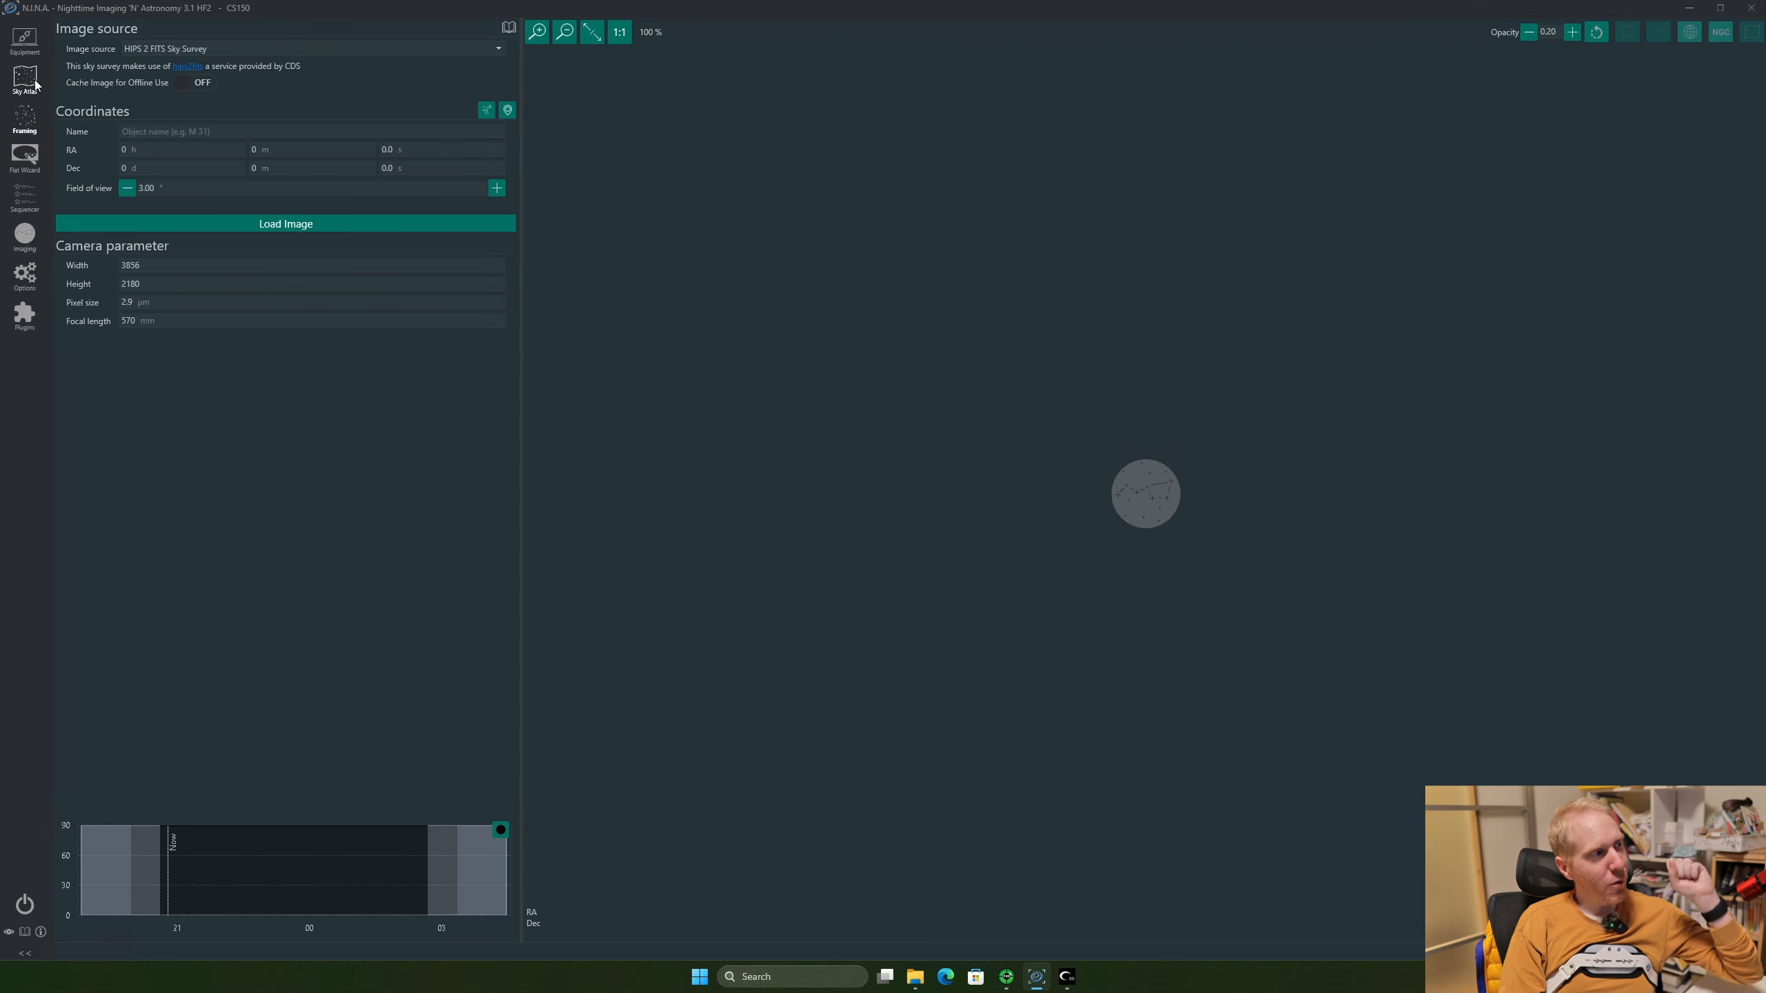
left_click(38, 202)
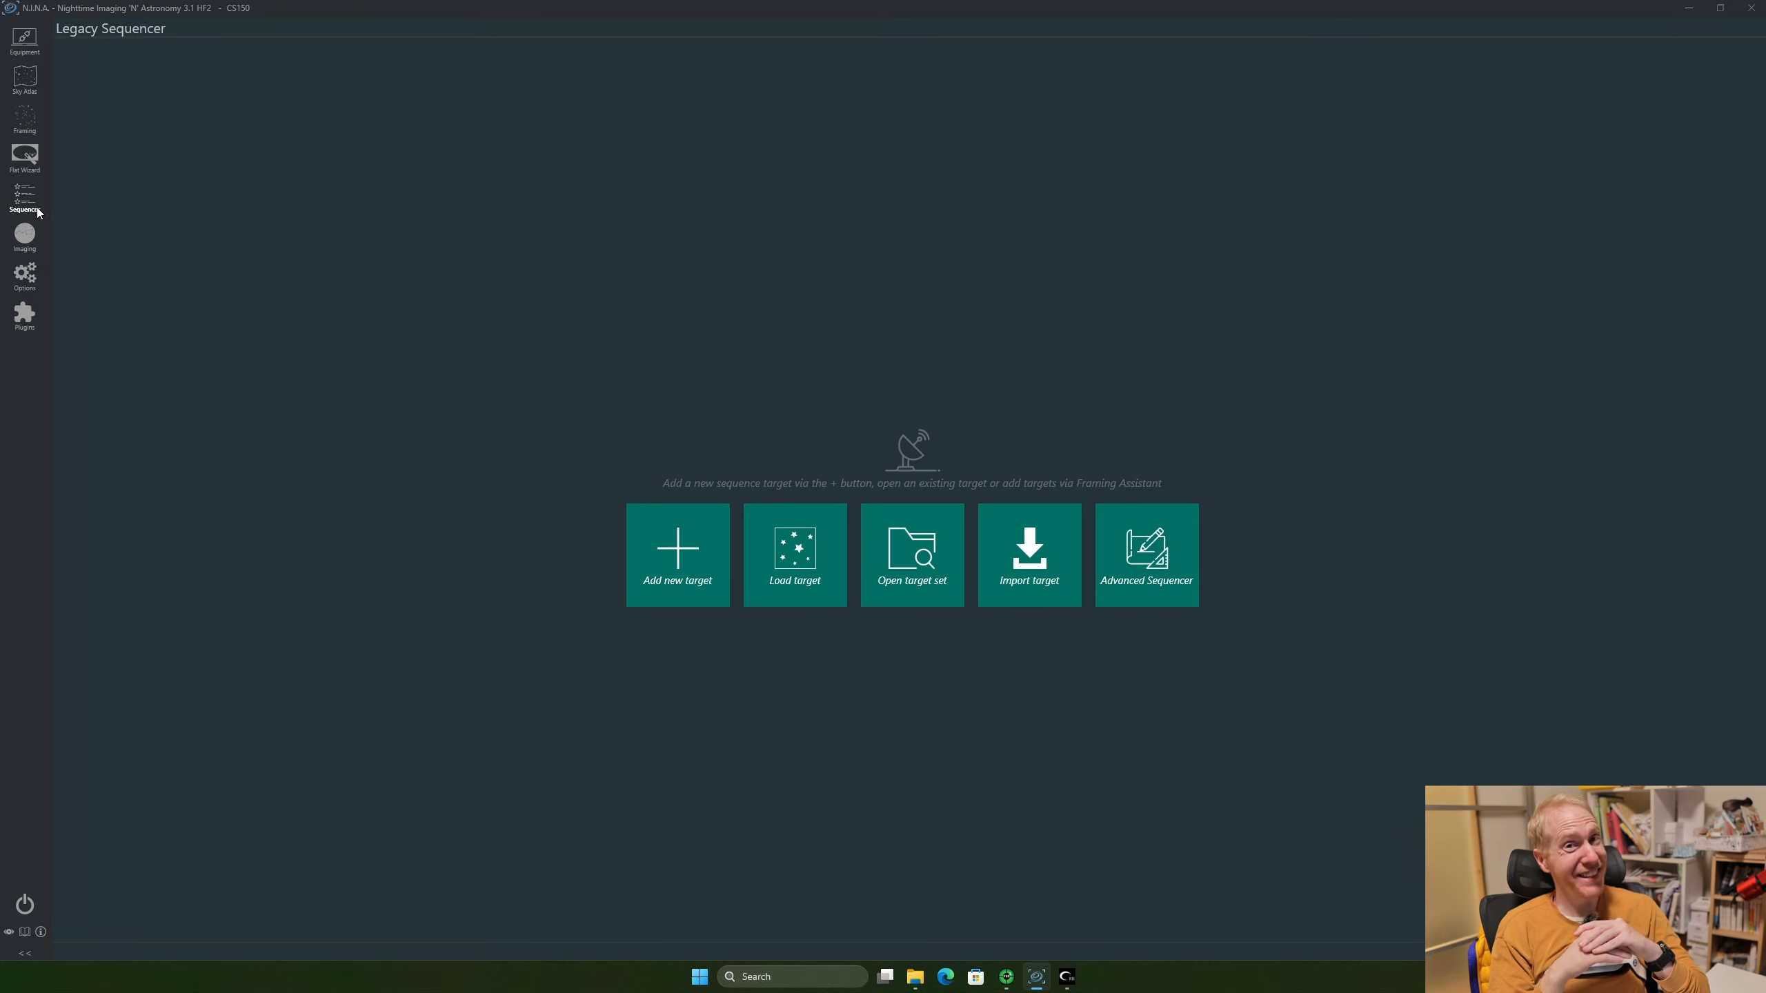
Search the Sky Atlas for "Andromeda" and examine the altitude chart of M 31
left_click(25, 78)
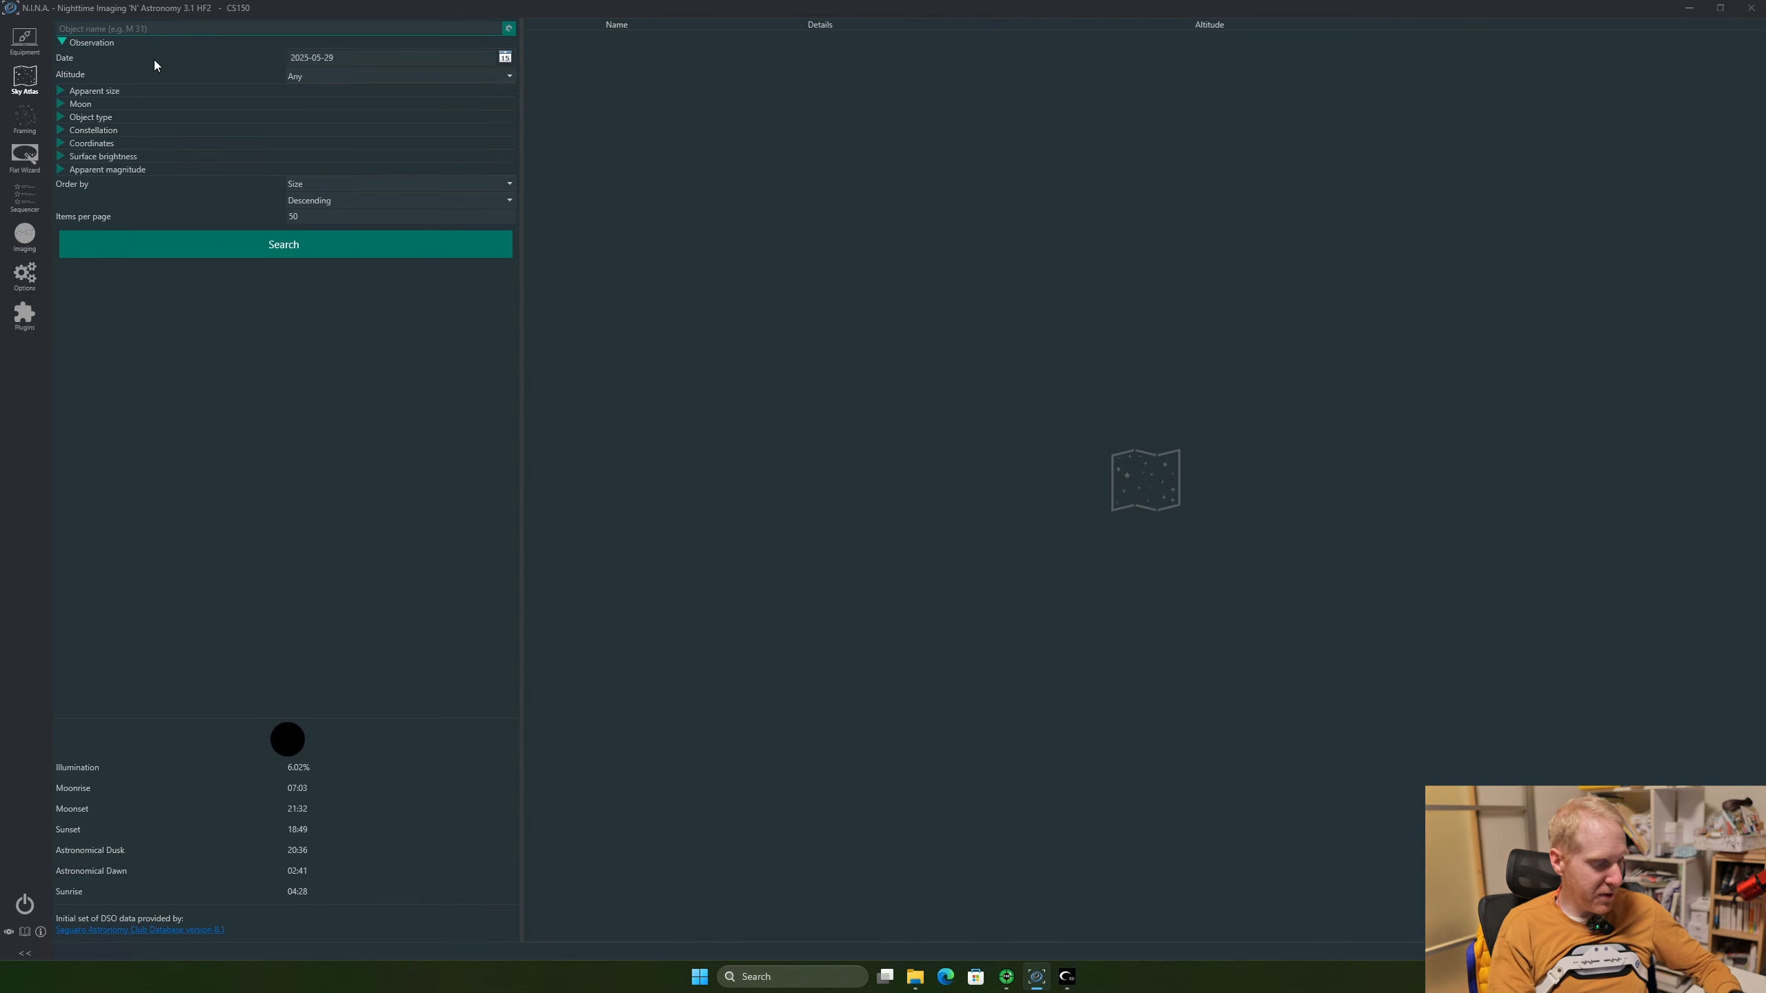
type("Andromeda")
key("Return")
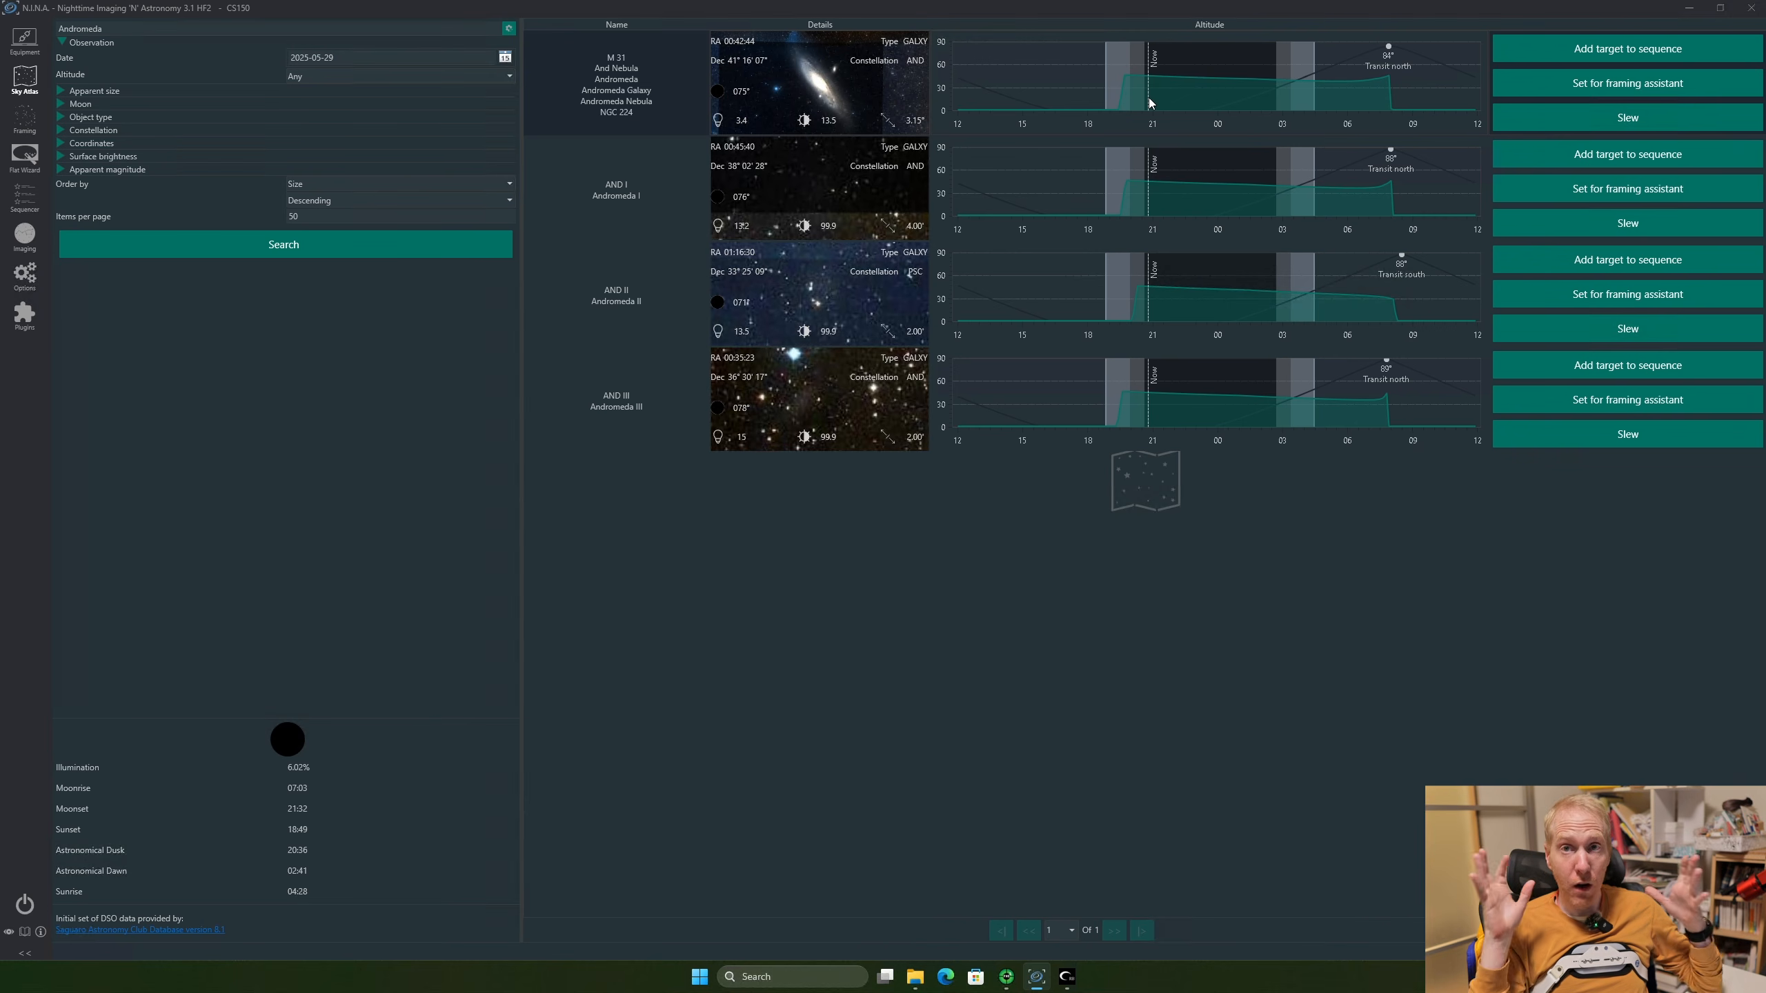
left_click(1307, 78)
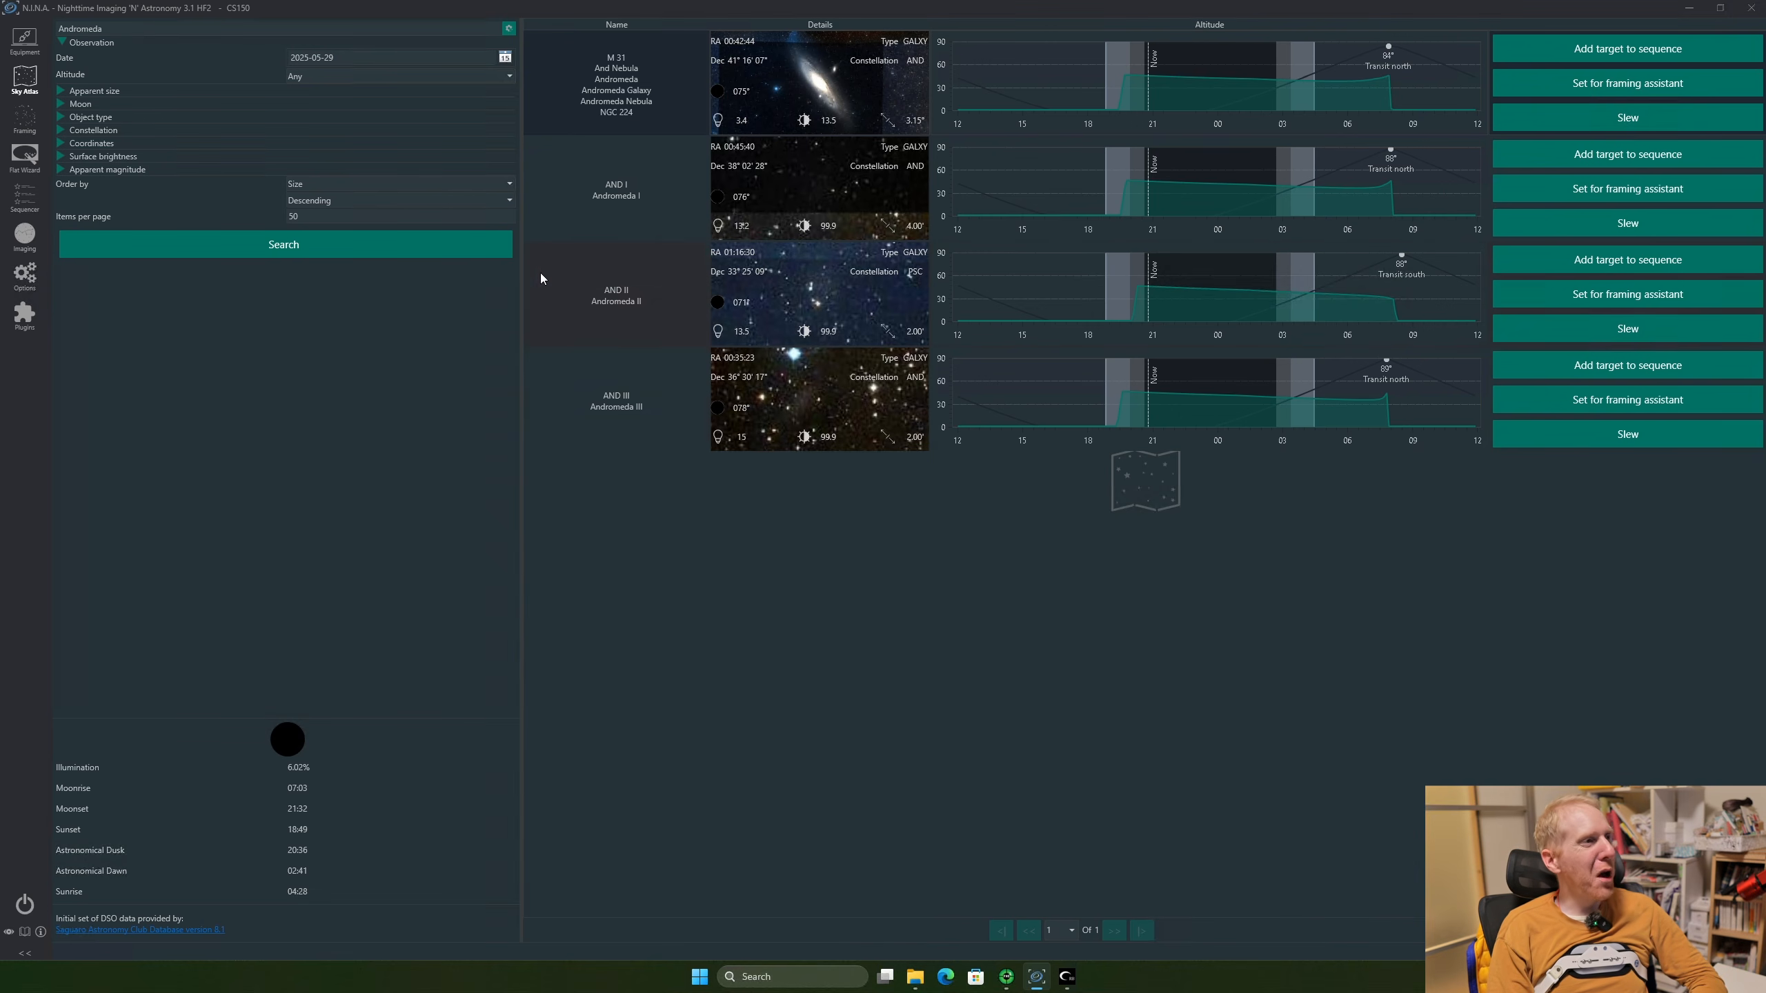
Search the Sky Atlas for "North" and examine the North America Nebula's altitude curve through the night
double_click(110, 28)
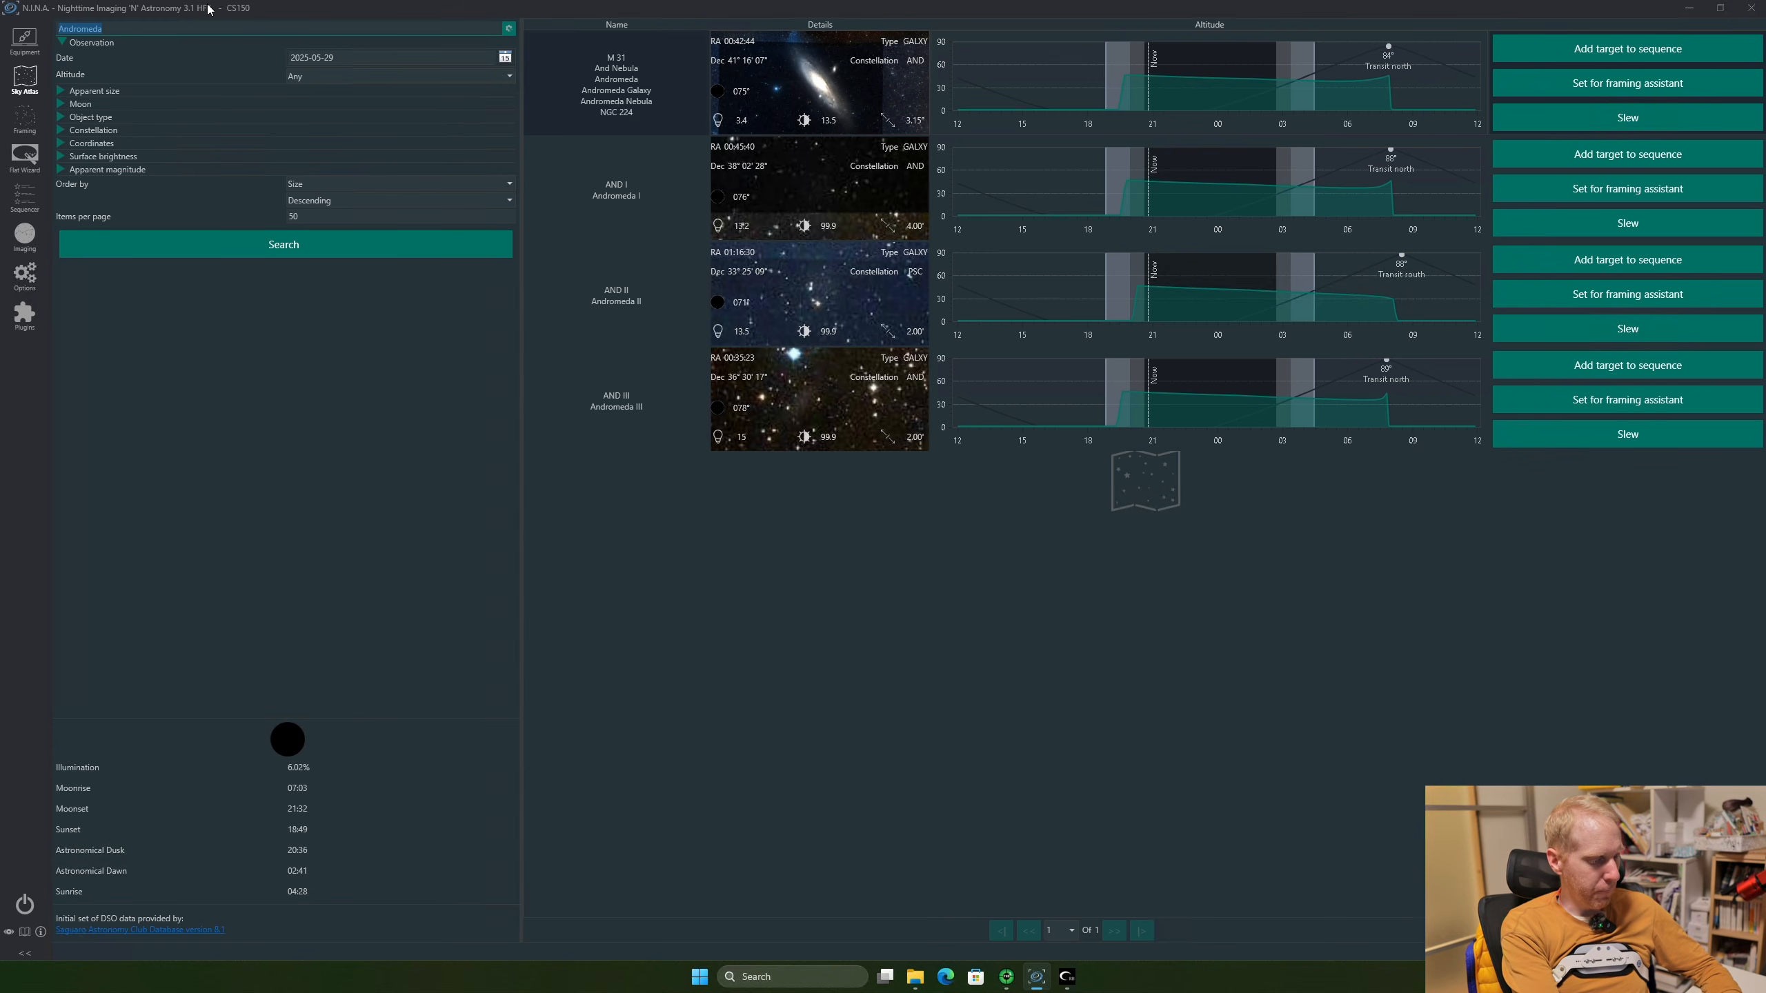
type("North")
key("Return")
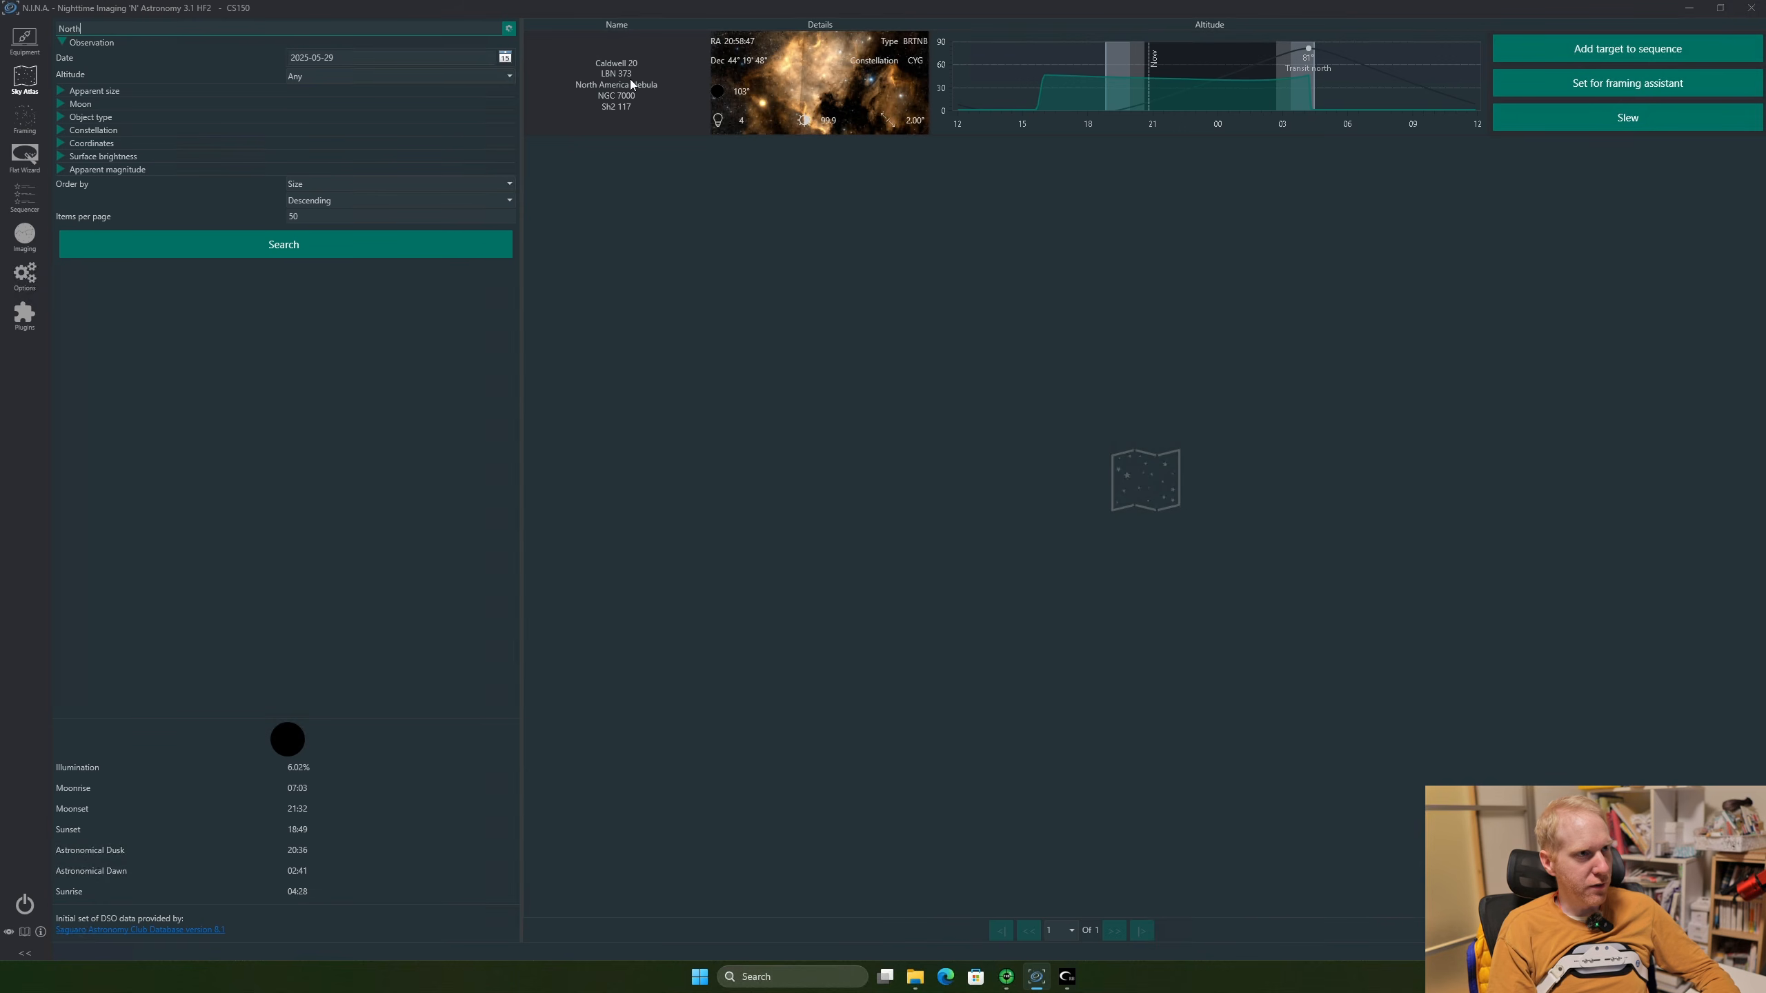
left_click_drag(1223, 77, 1246, 107)
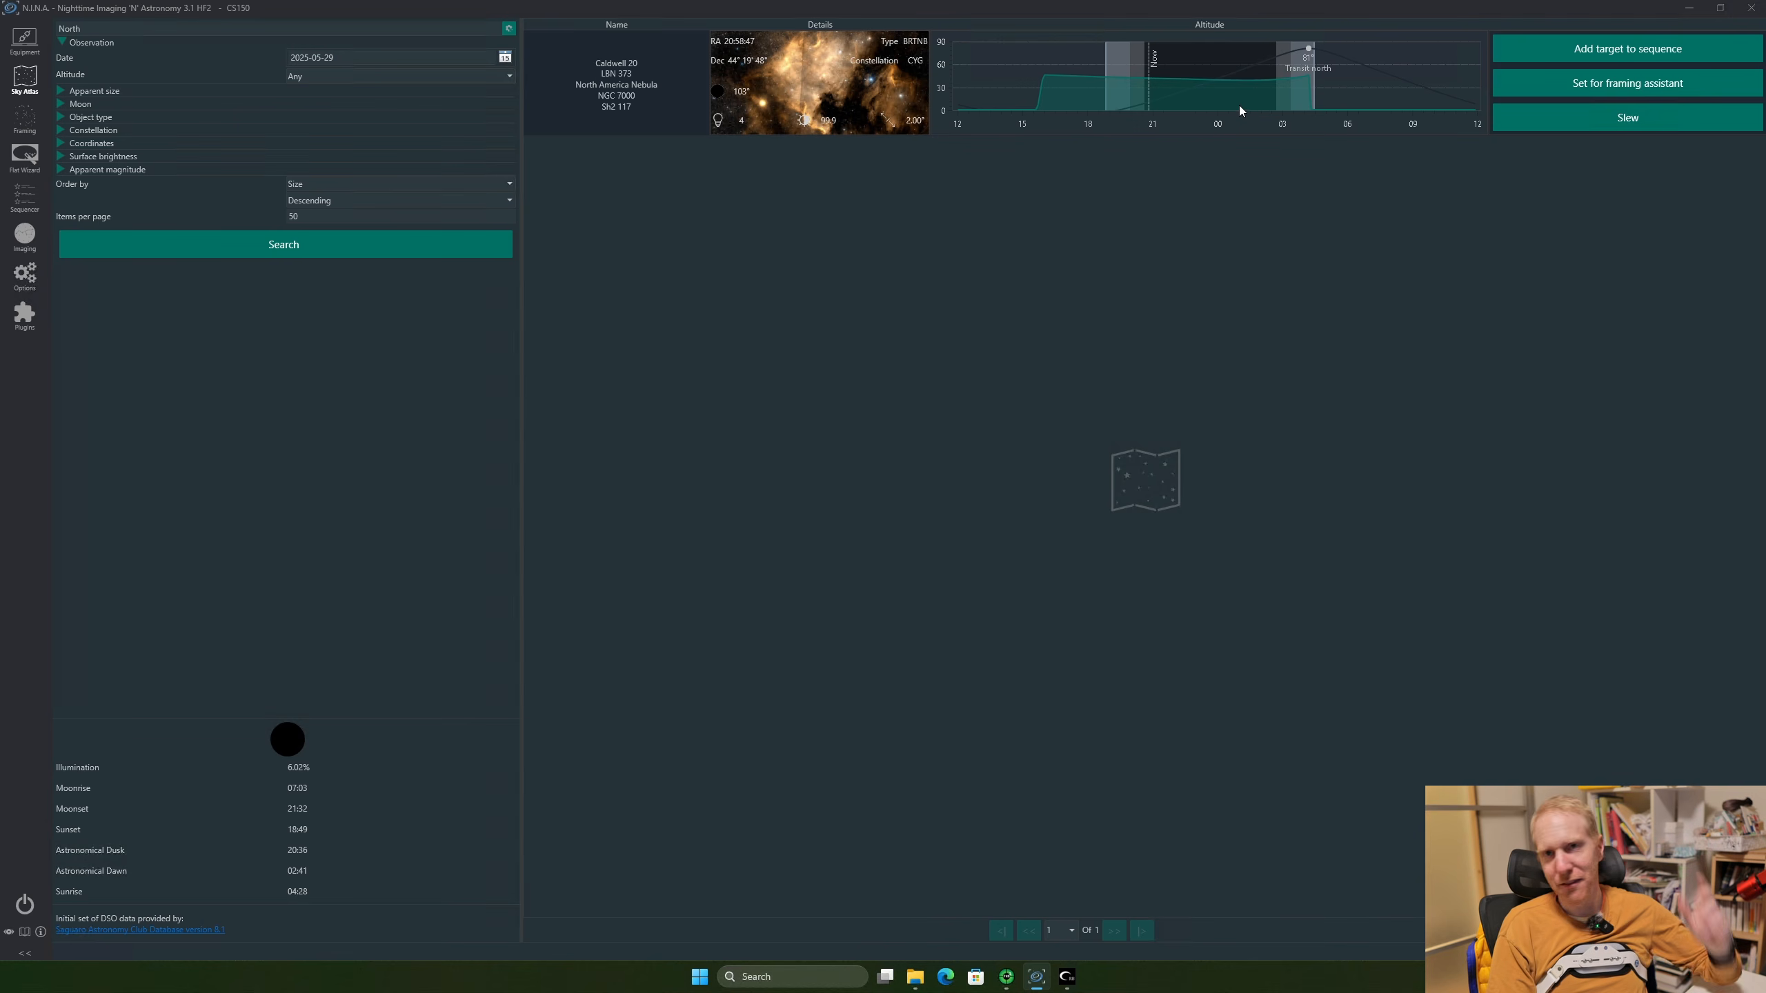
mouse_move(1256, 75)
left_mouse_down()
mouse_move(1277, 83)
mouse_move(1248, 94)
left_mouse_up()
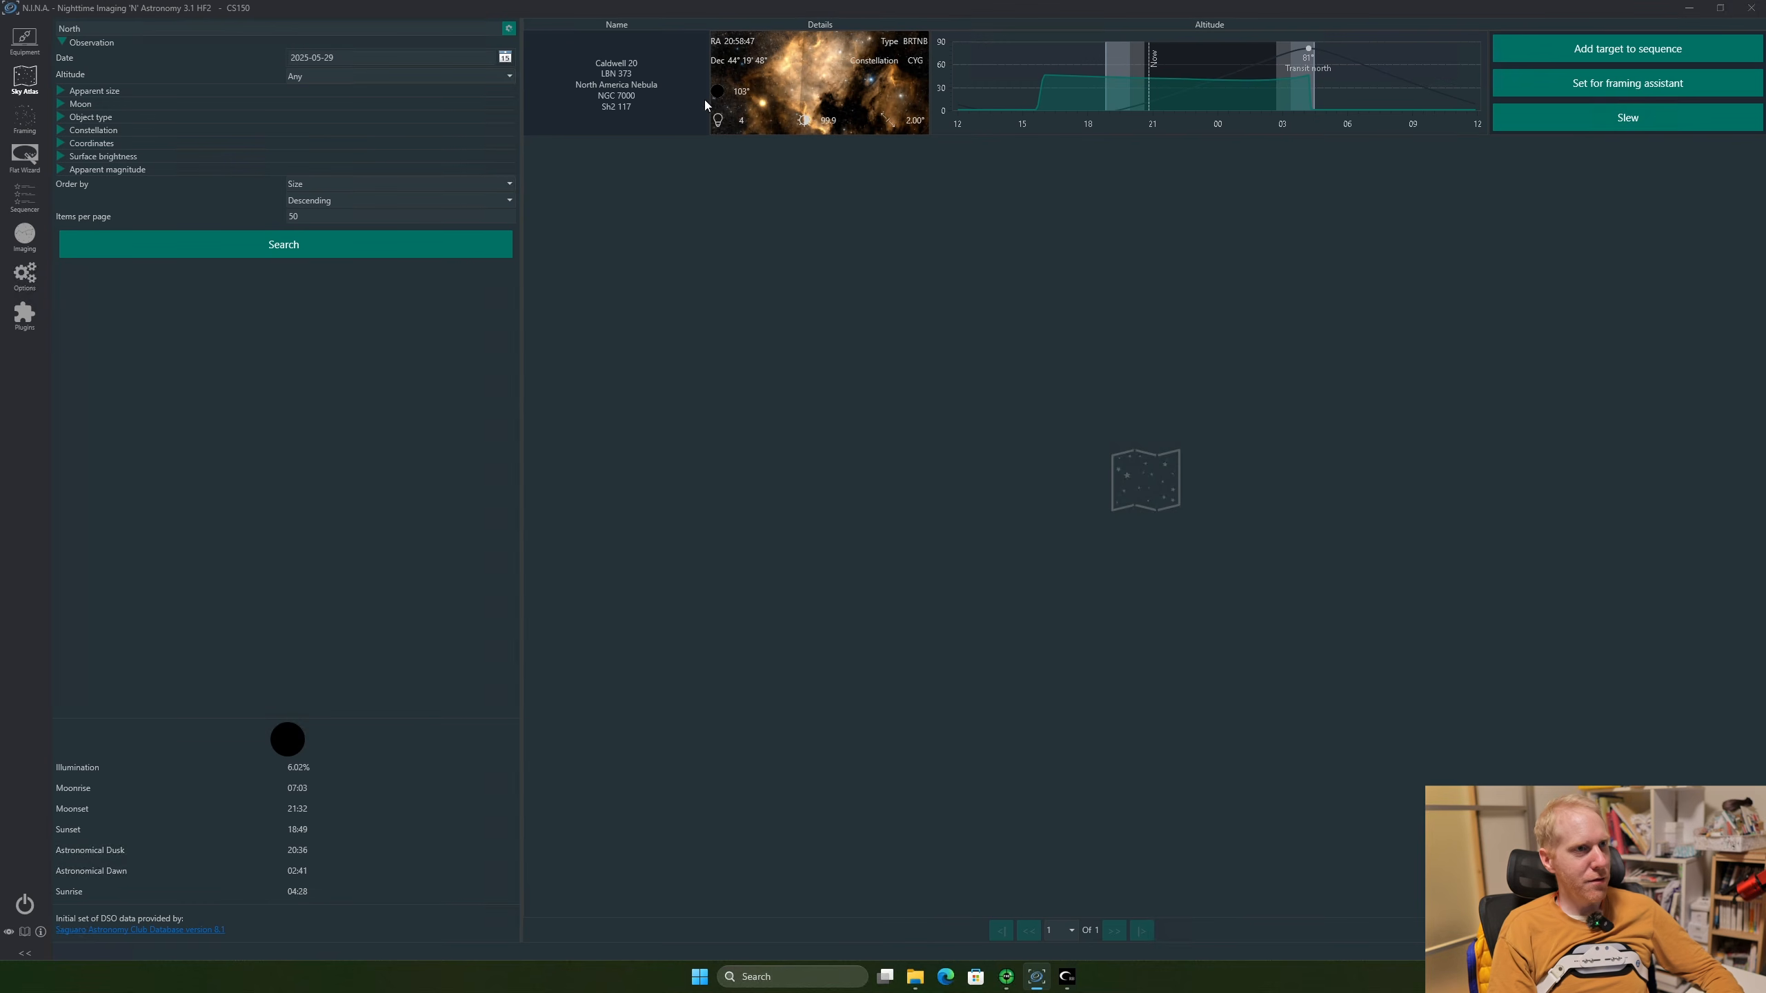
left_click_drag(1243, 77, 1215, 87)
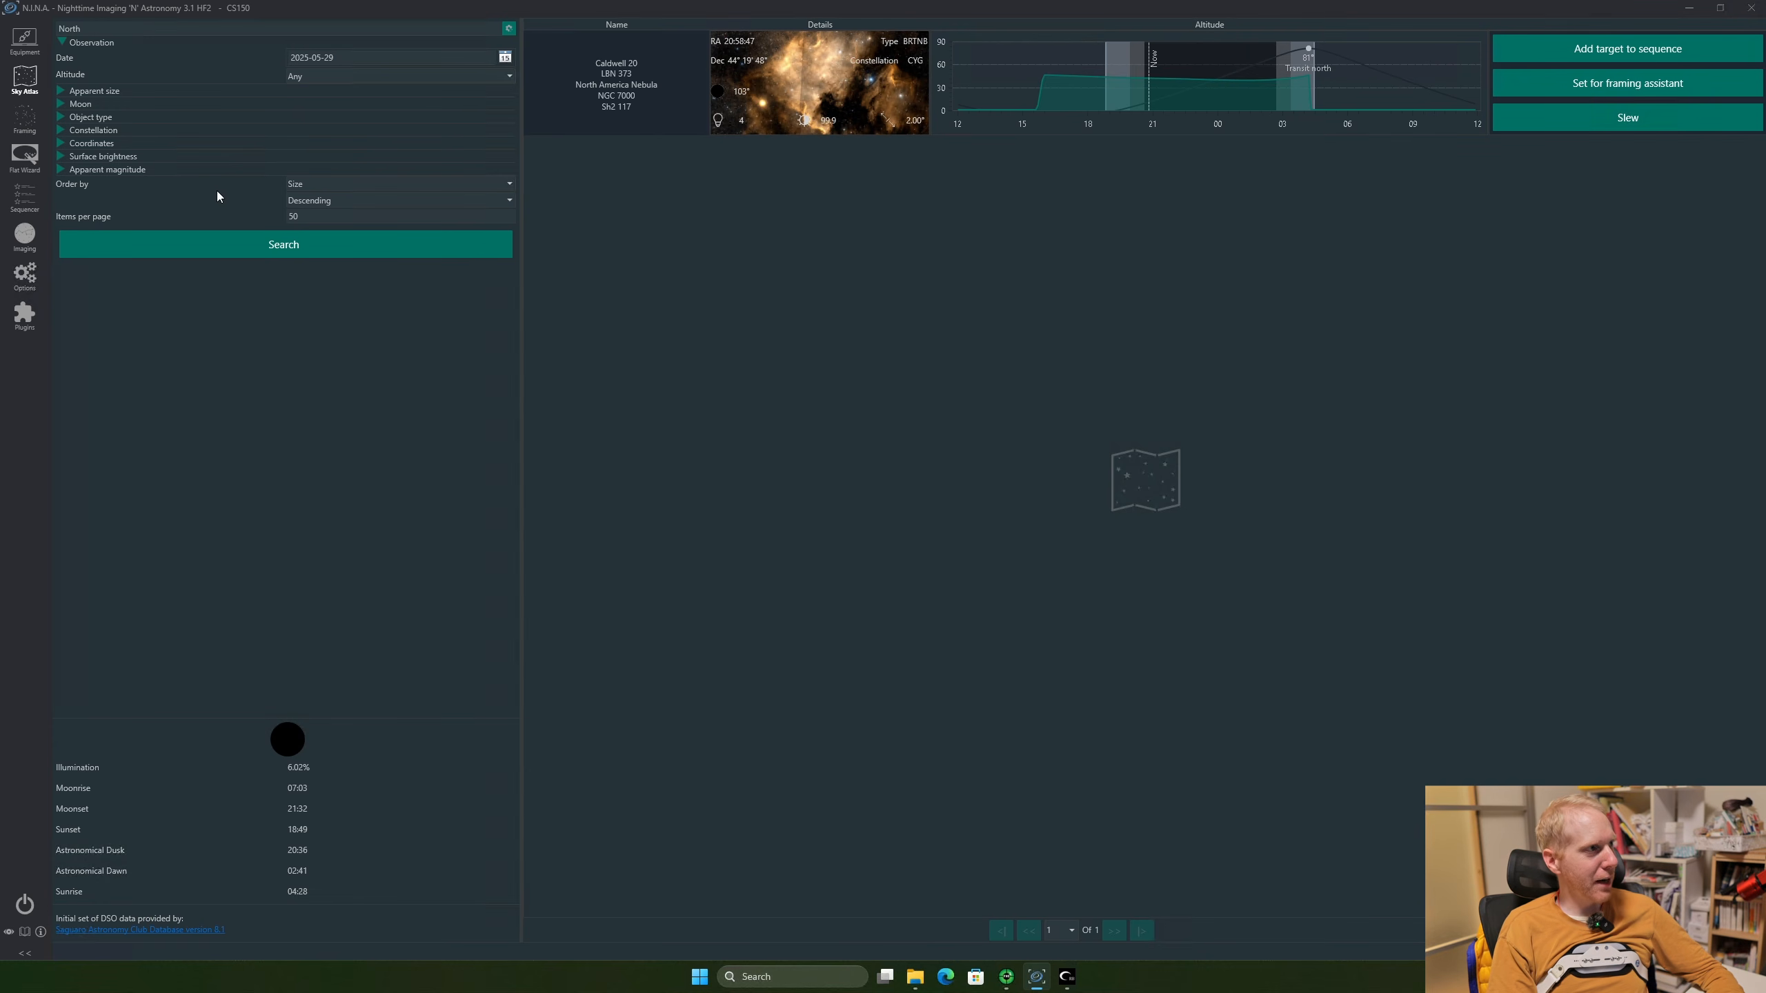
Clear the object name and filter the Sky Atlas for a 30° altitude from 00:00 through 02:00
double_click(210, 28)
key("BackSpace")
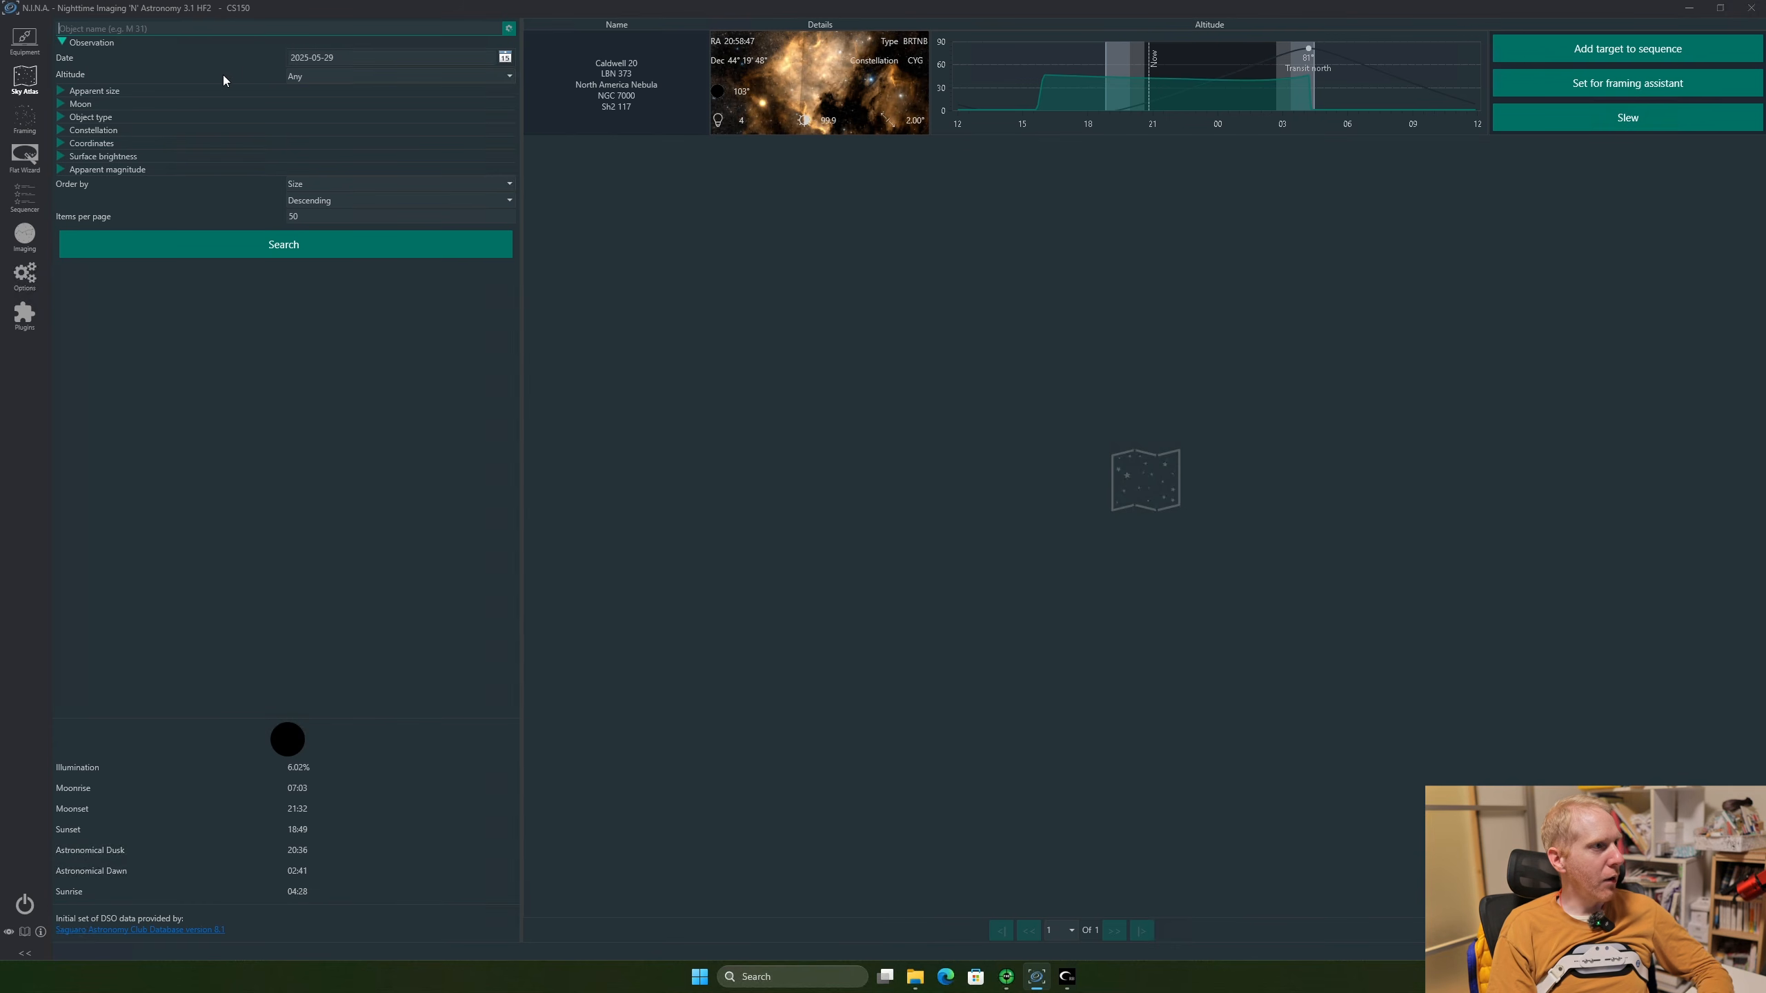
left_click(350, 74)
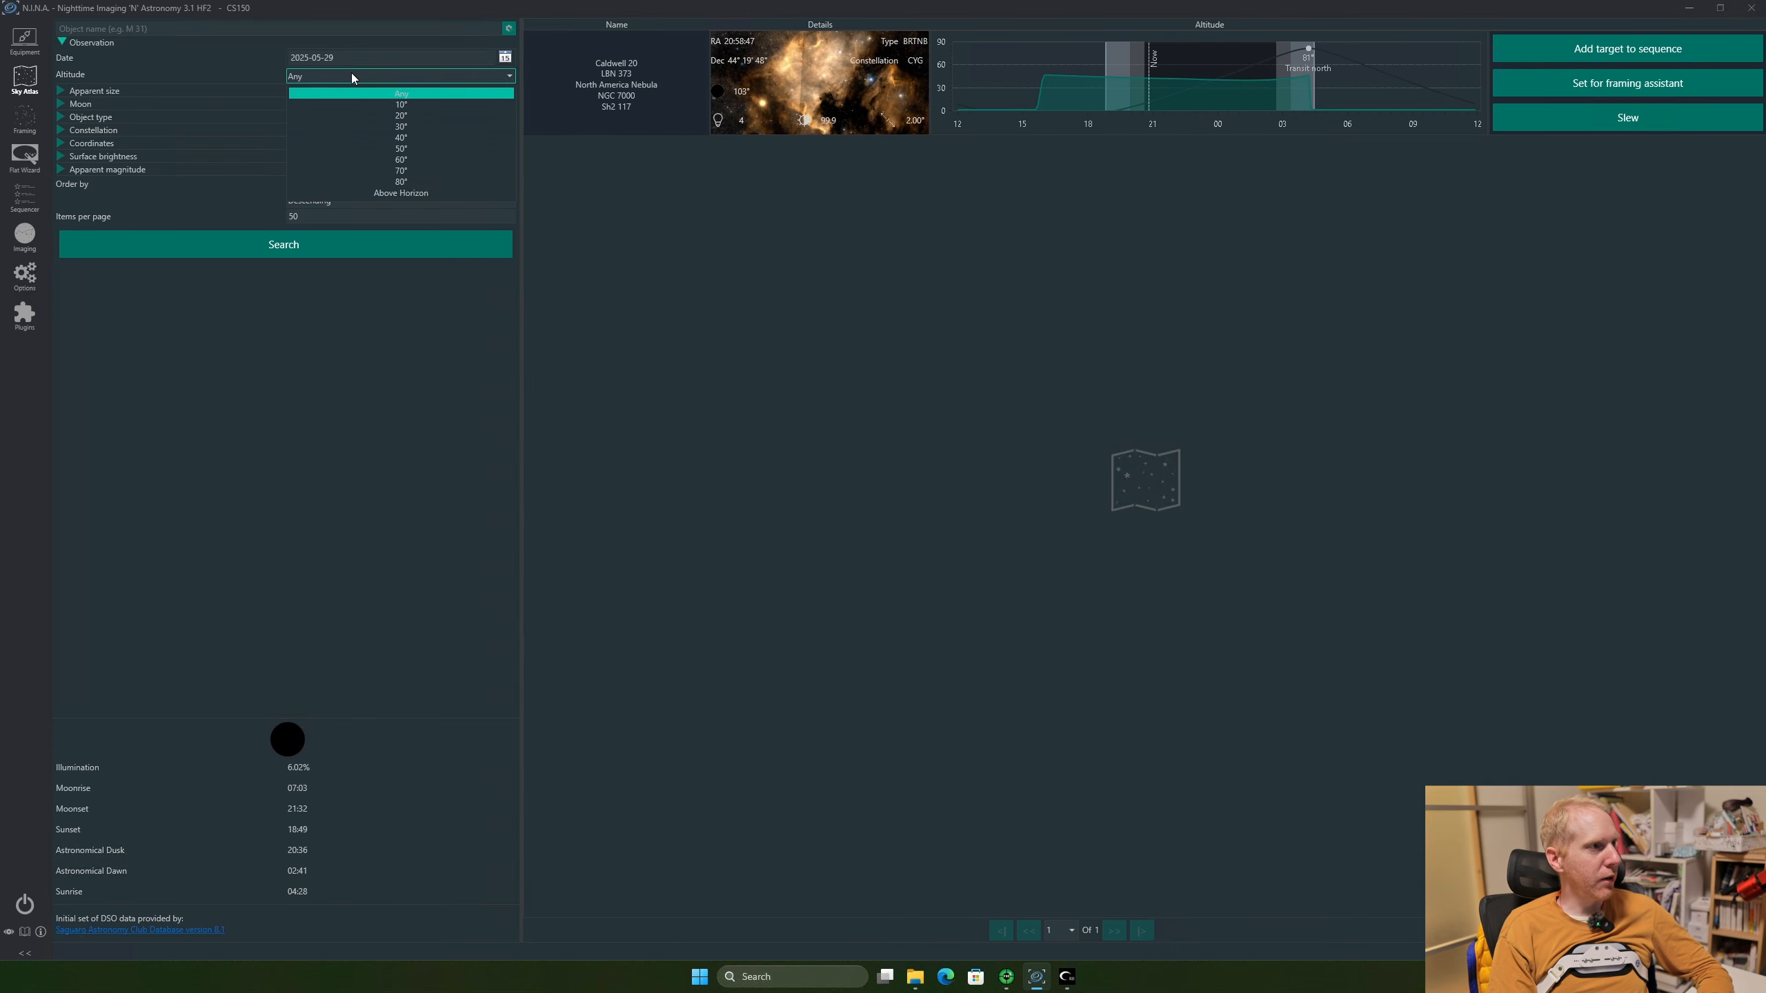
left_click(390, 127)
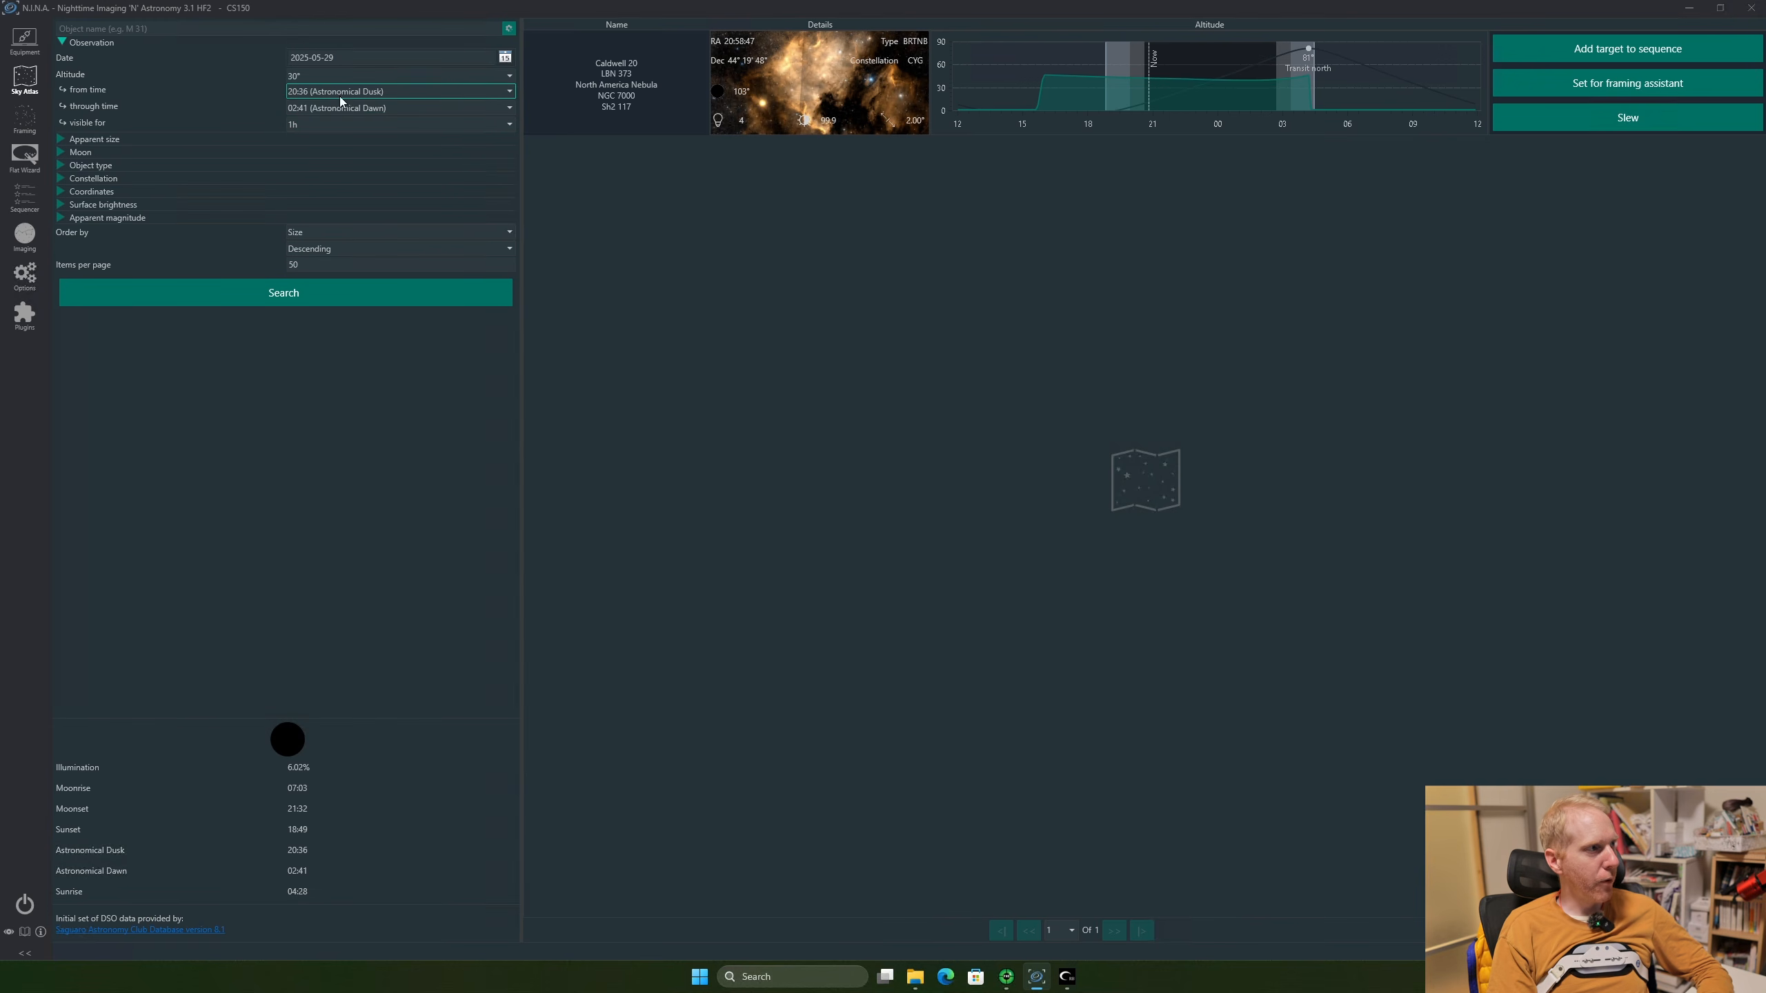
left_click(365, 91)
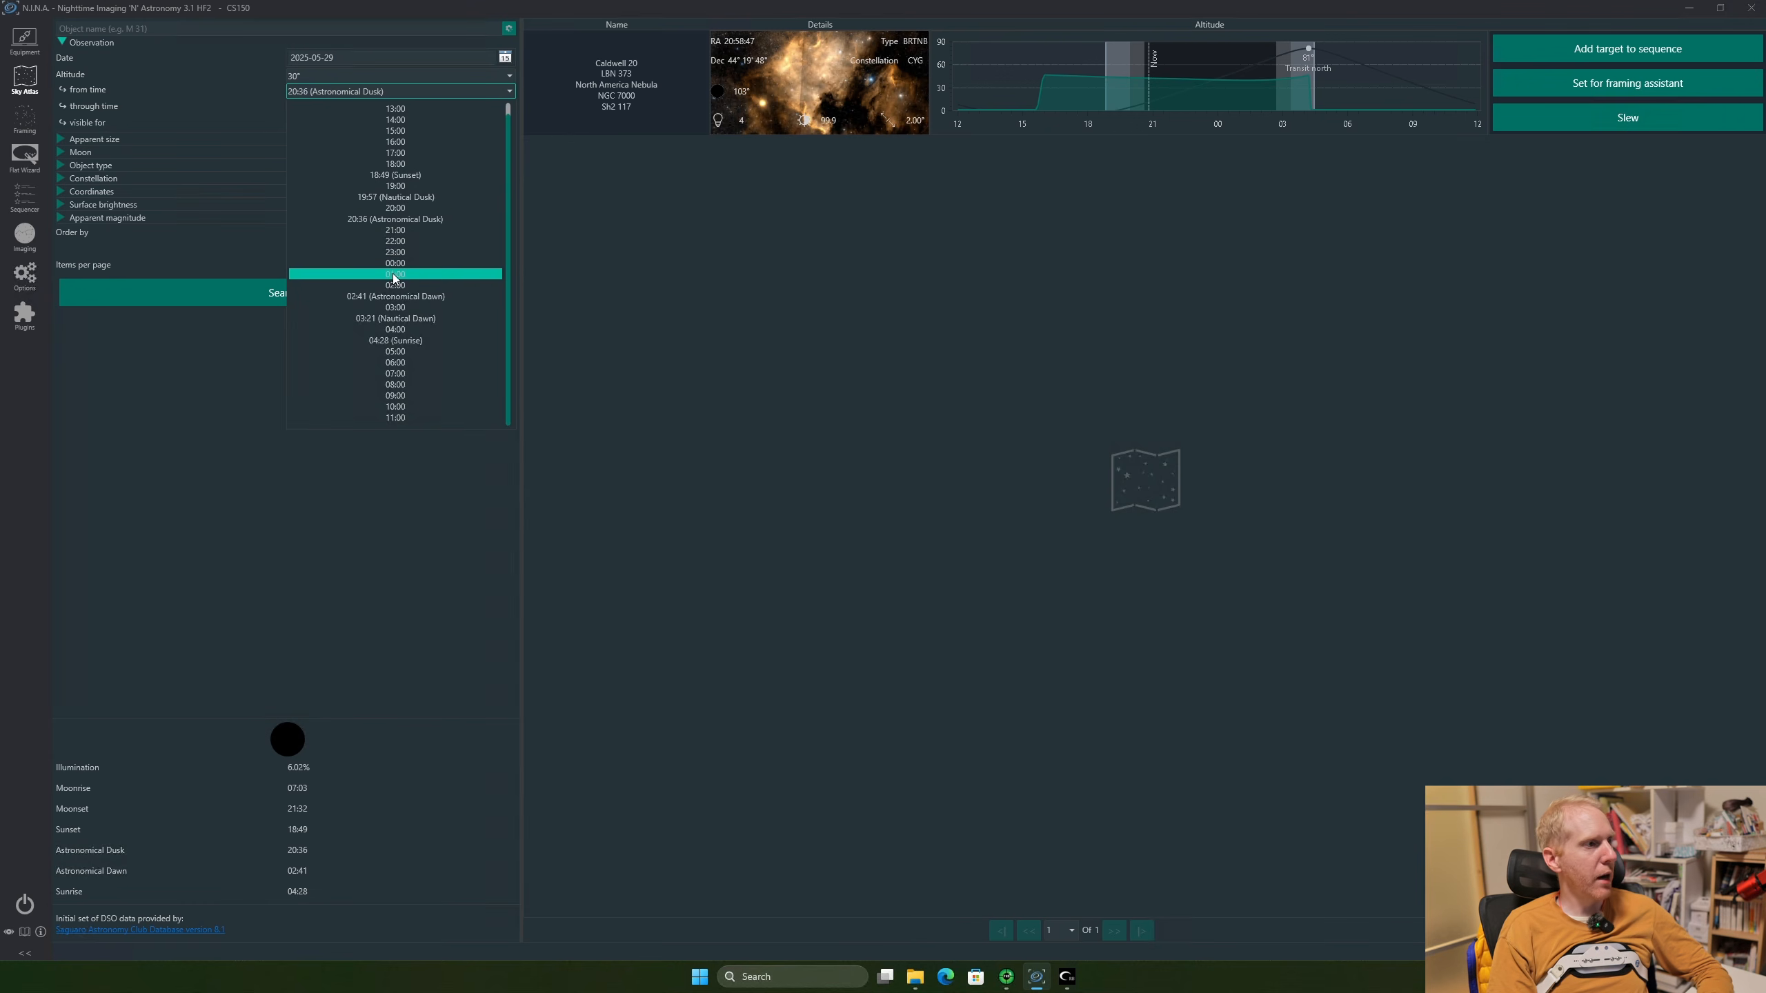
left_click(395, 264)
left_click(348, 111)
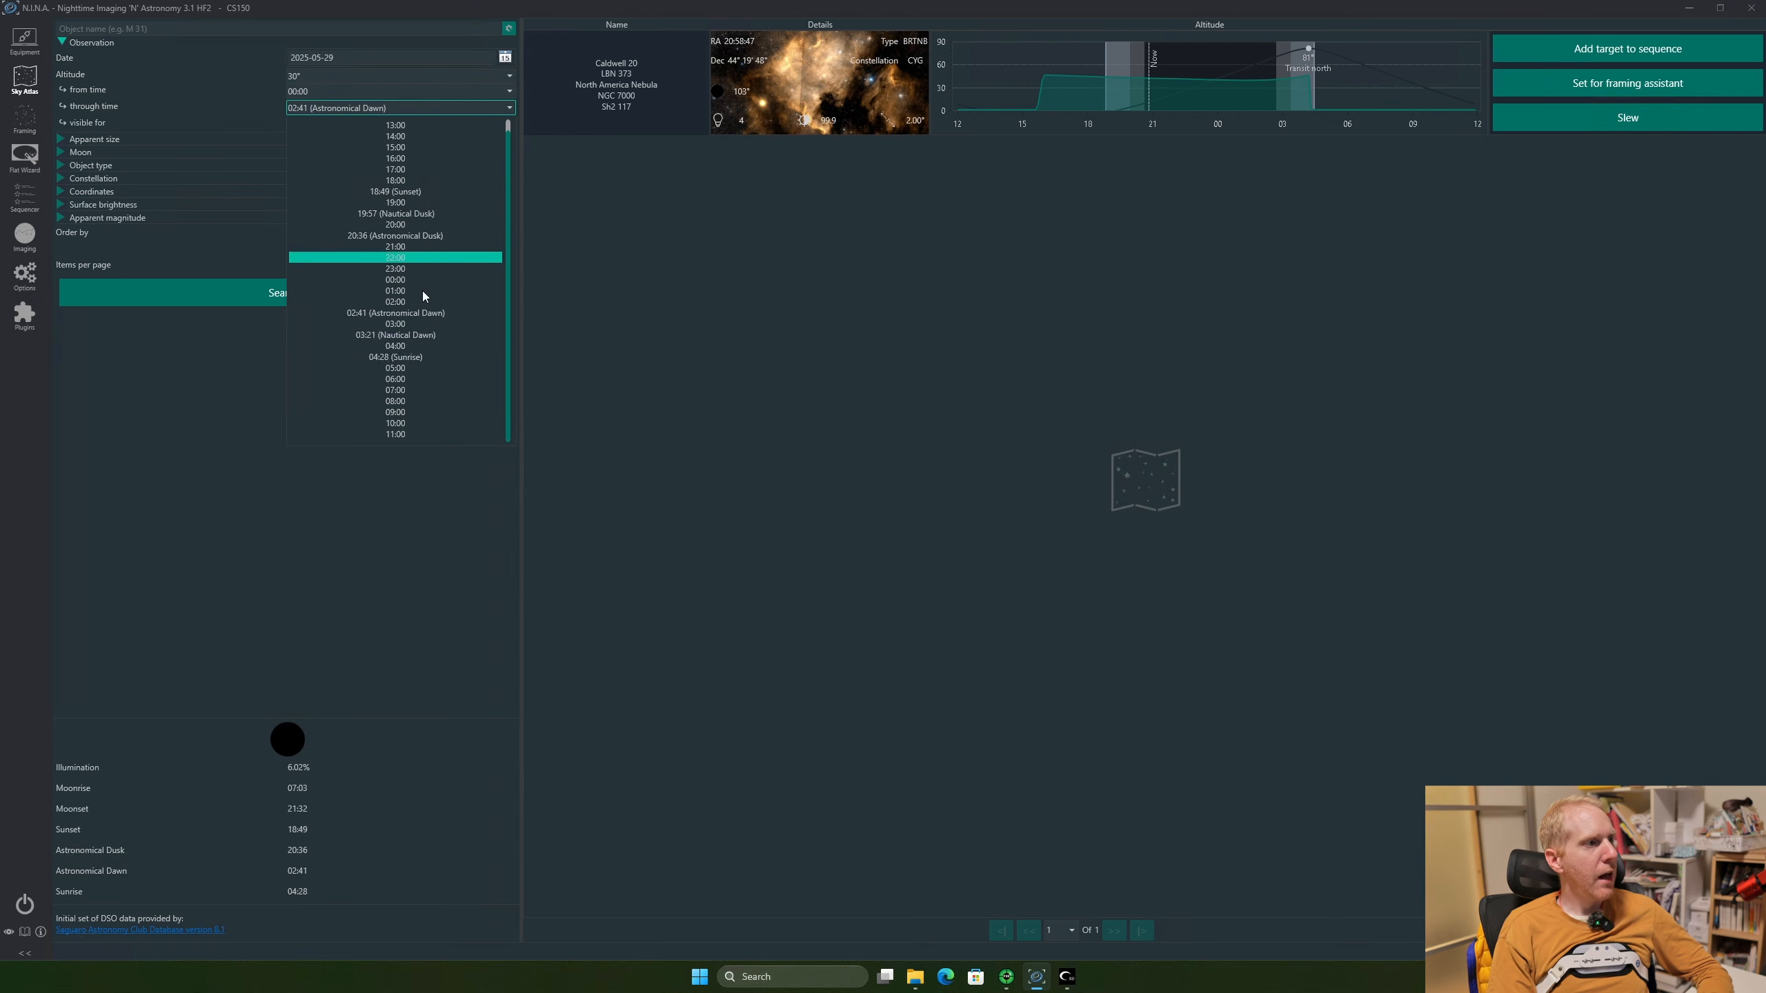
left_click(401, 304)
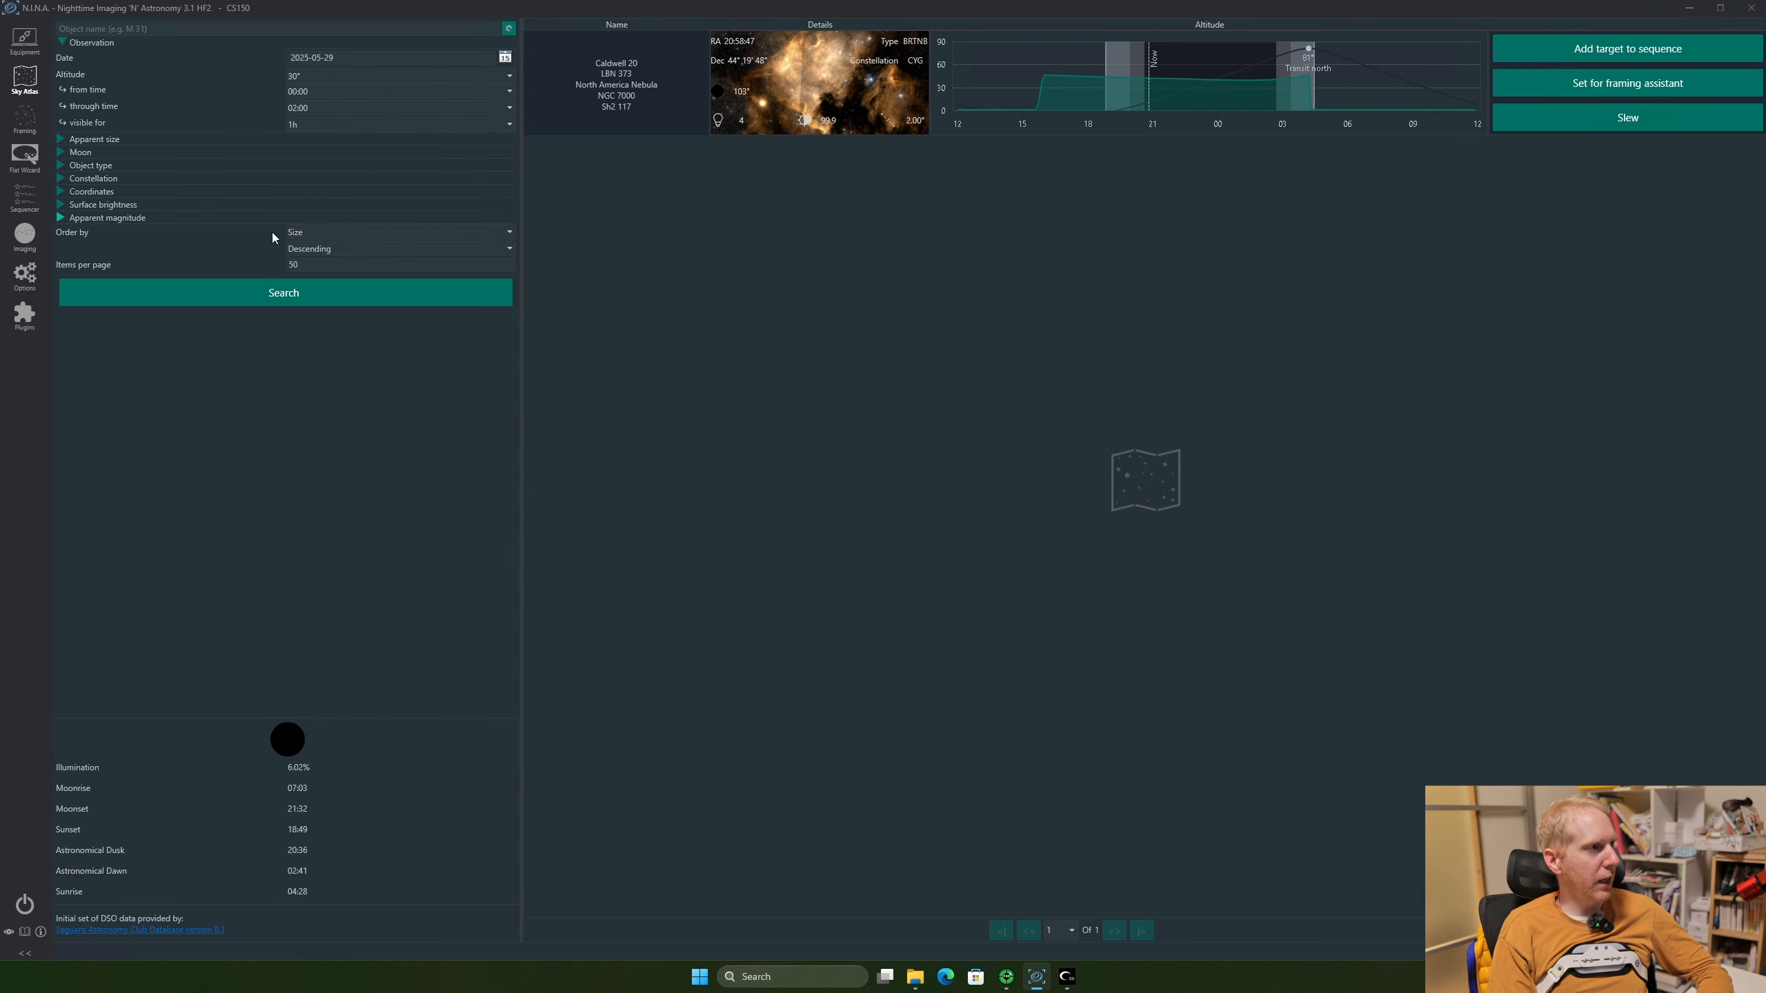
Set the visibility filter to any duration, then run the Sky Atlas search and browse the listed objects
left_click(355, 123)
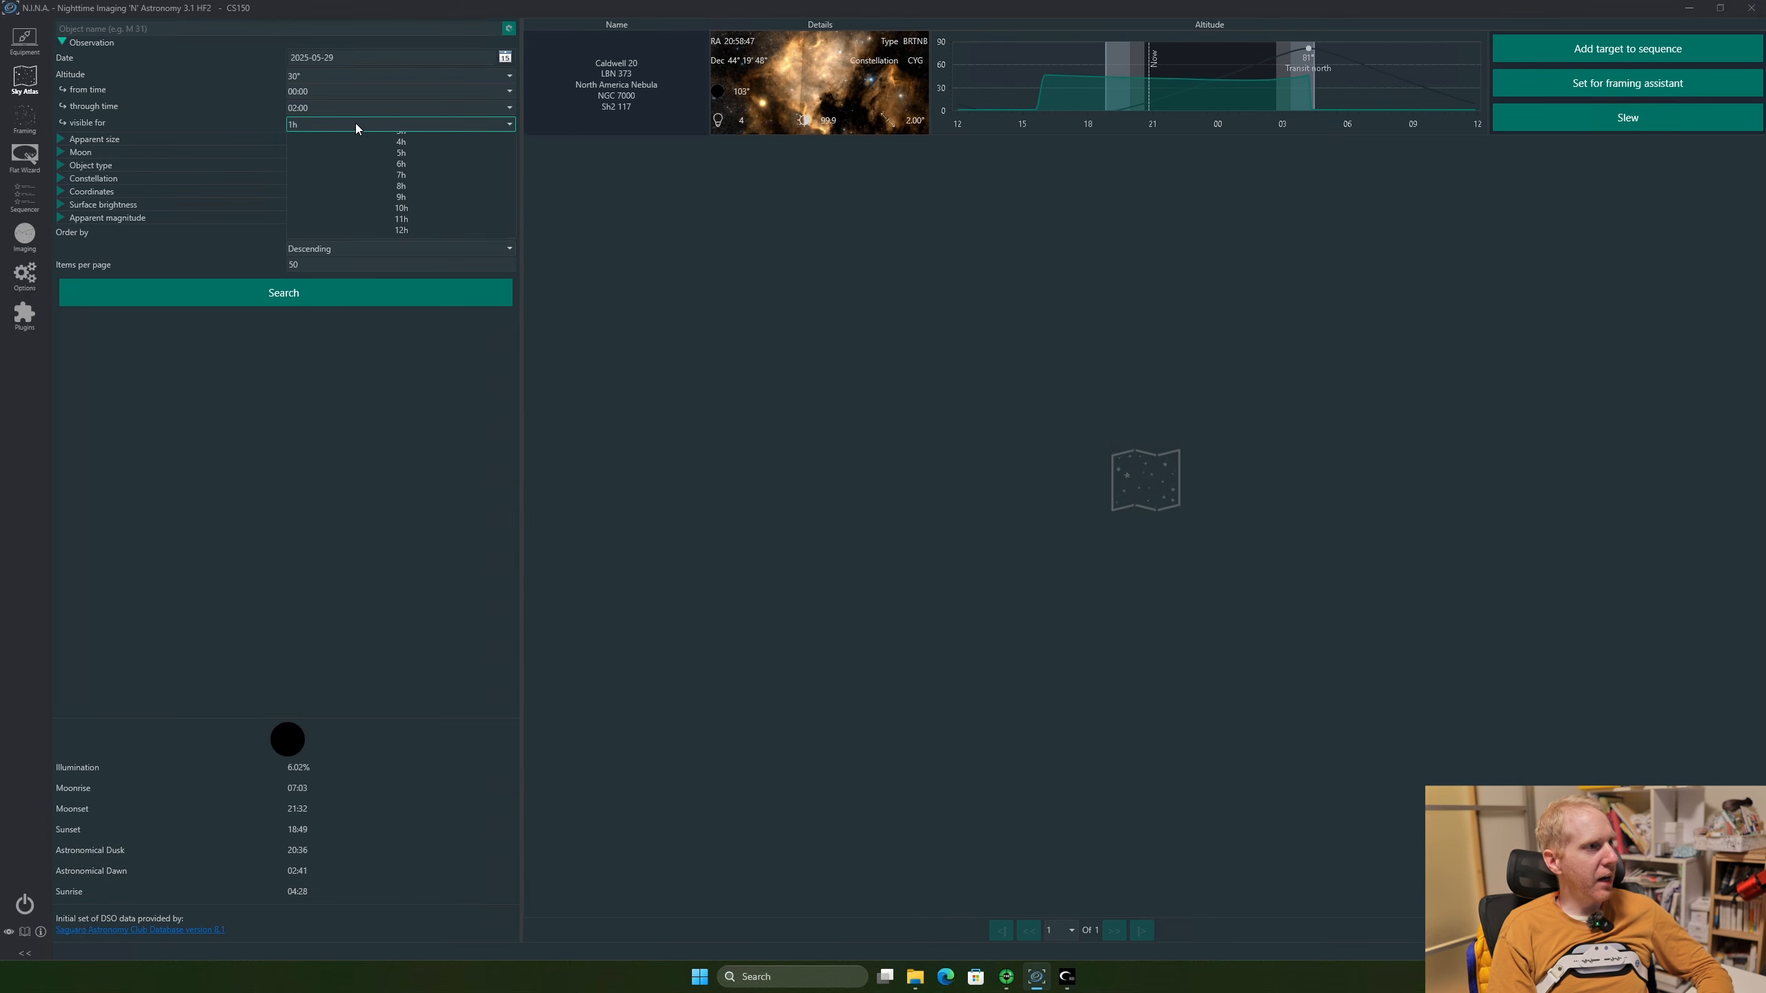
left_click(364, 141)
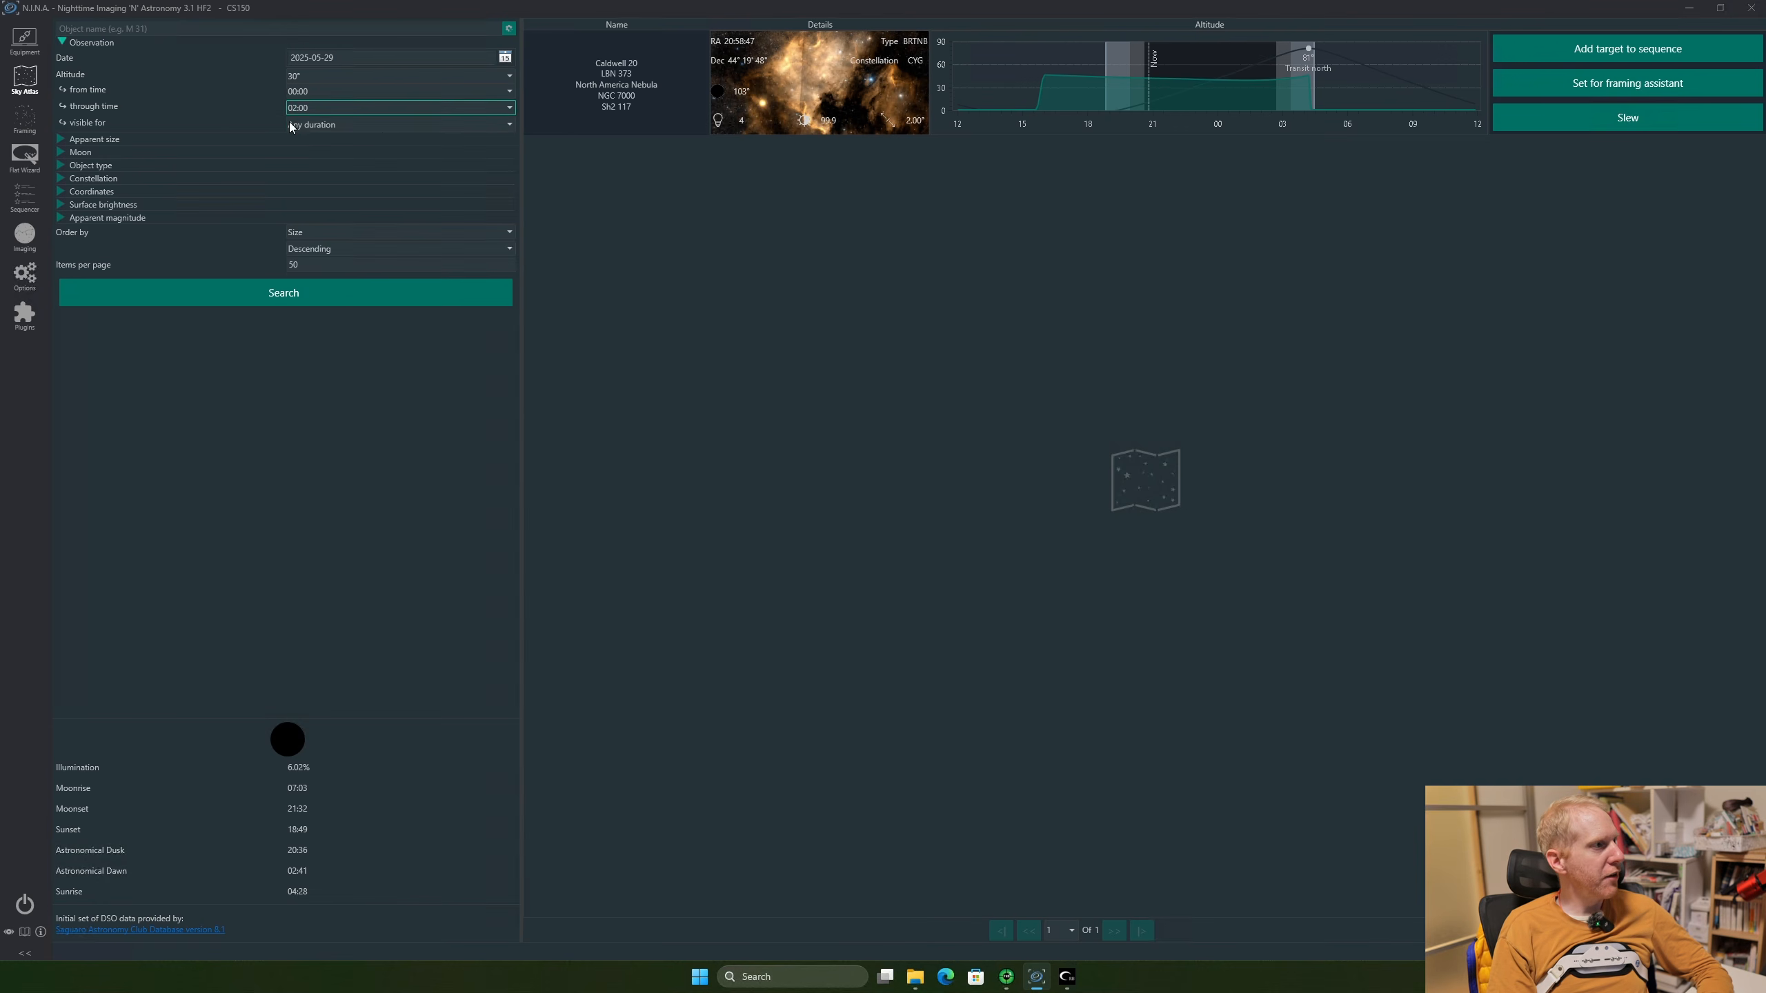
left_click(210, 297)
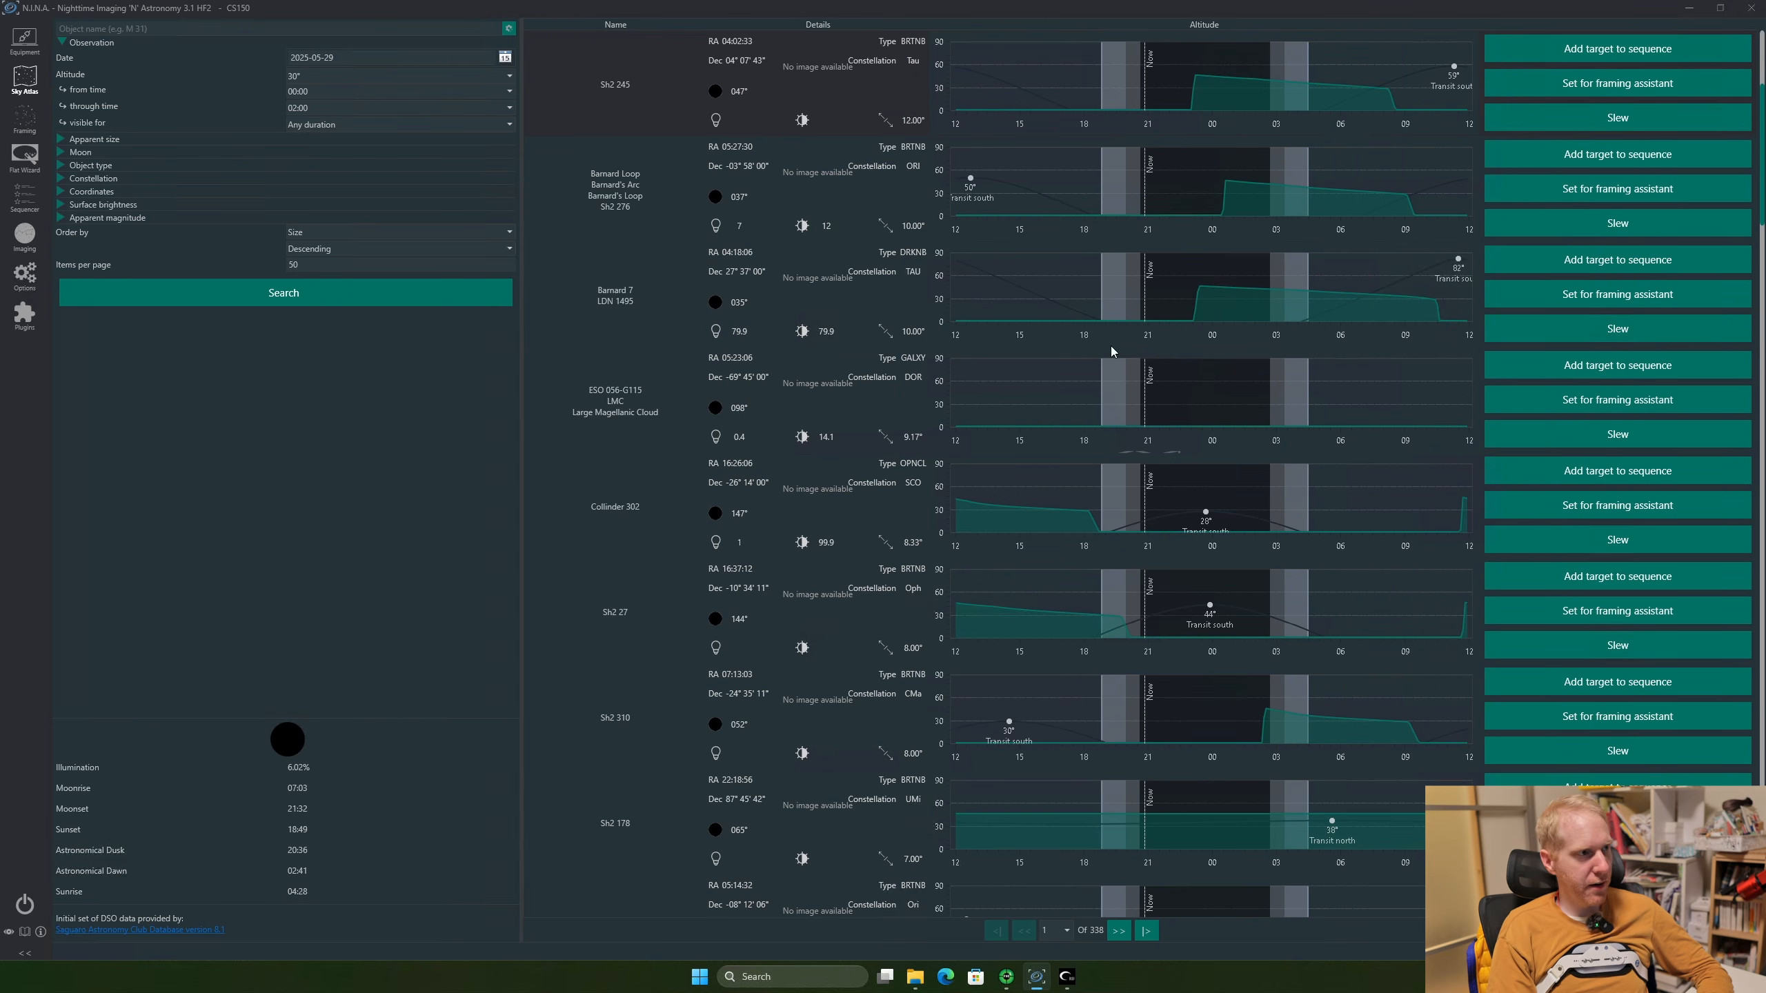
scroll(1059, 263, "up", 1)
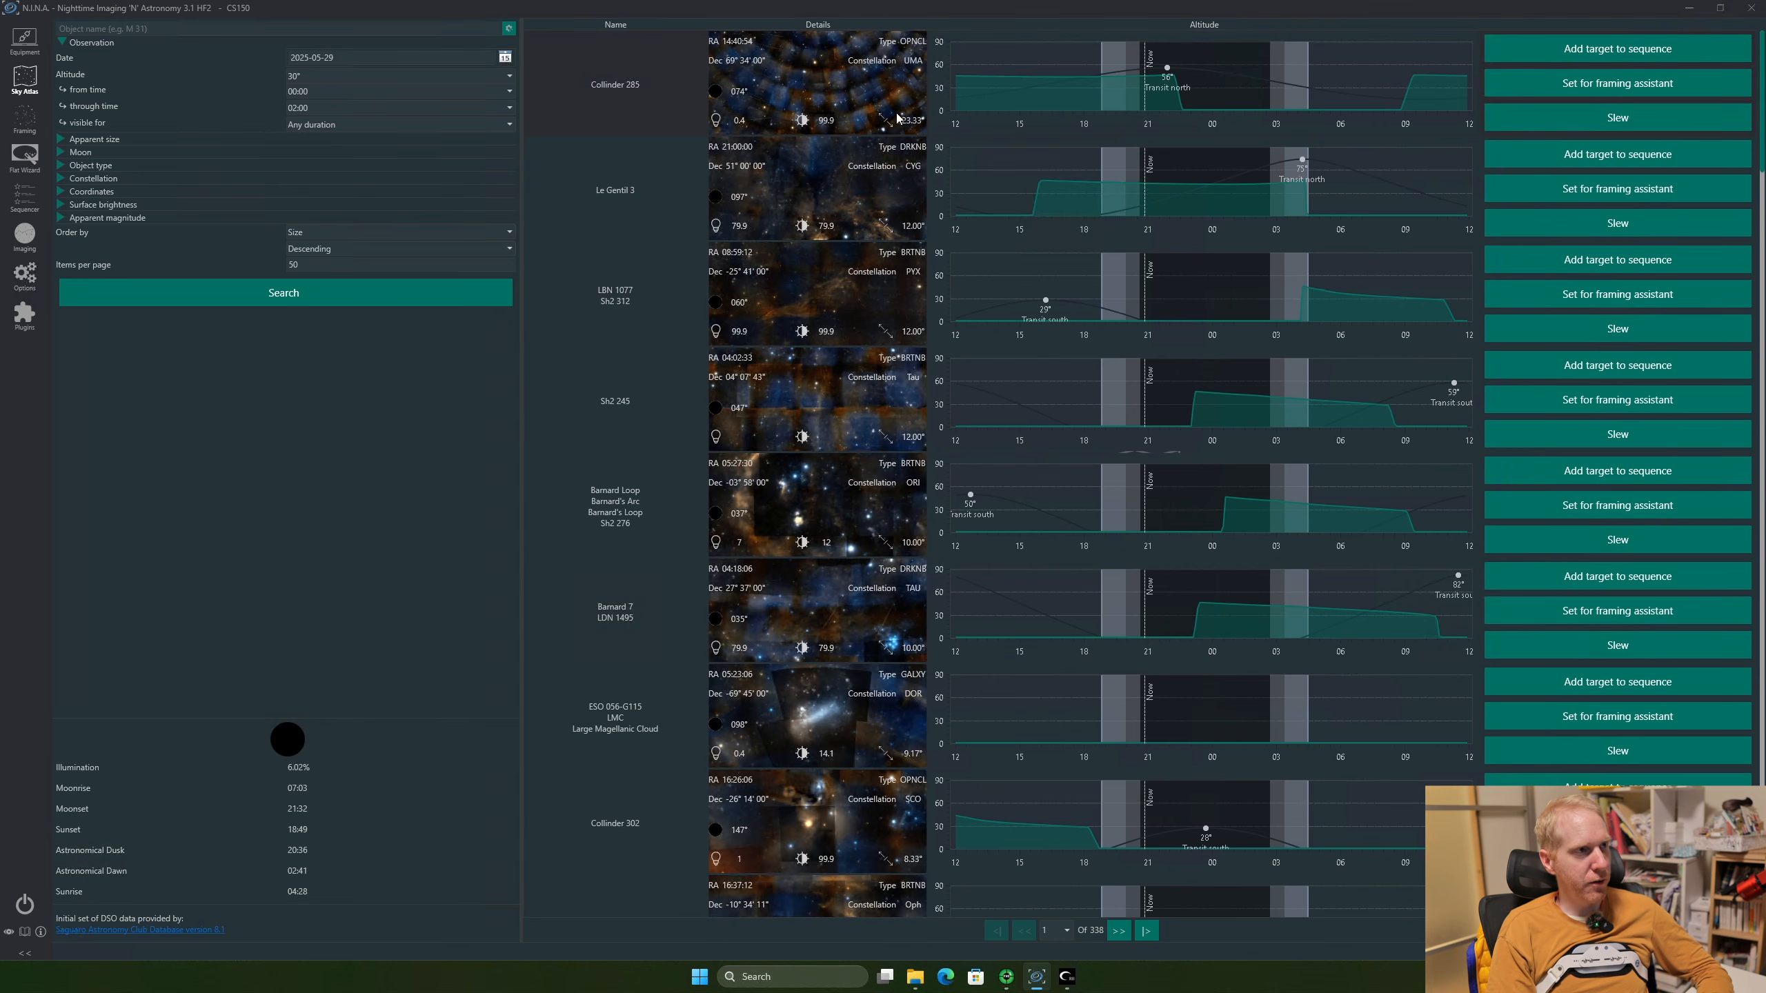
scroll(890, 671, "down", 1)
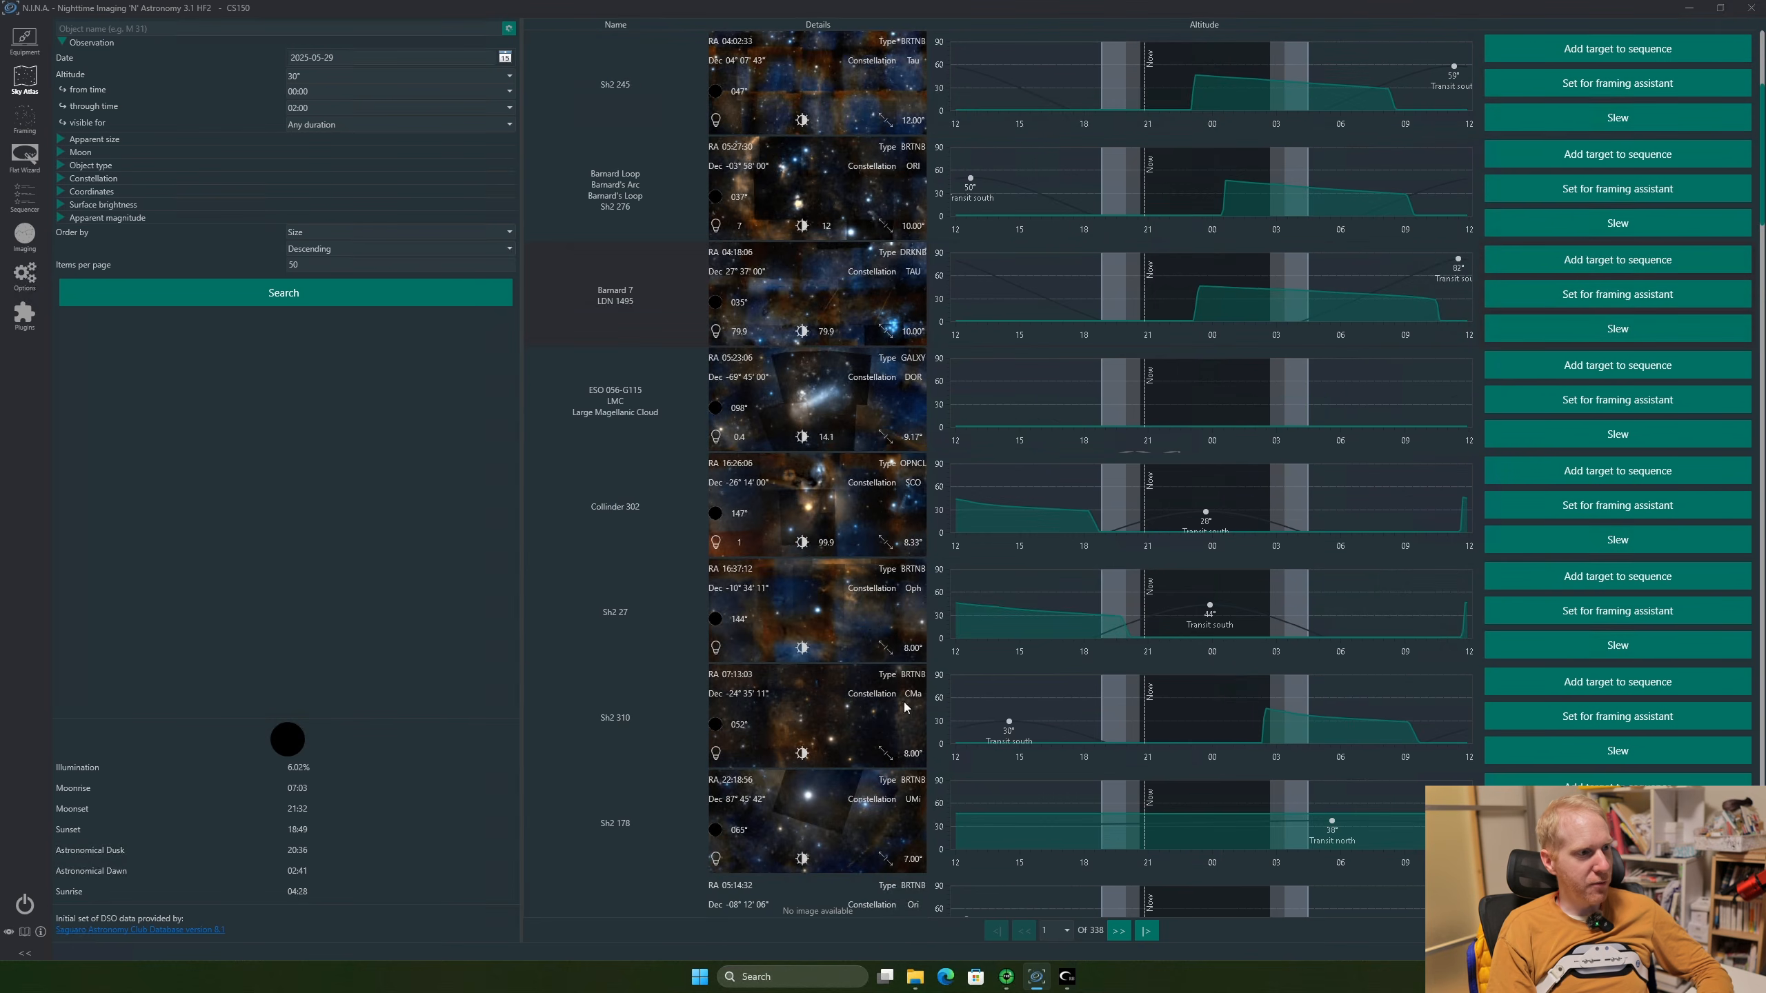
scroll(901, 480, "down", 1)
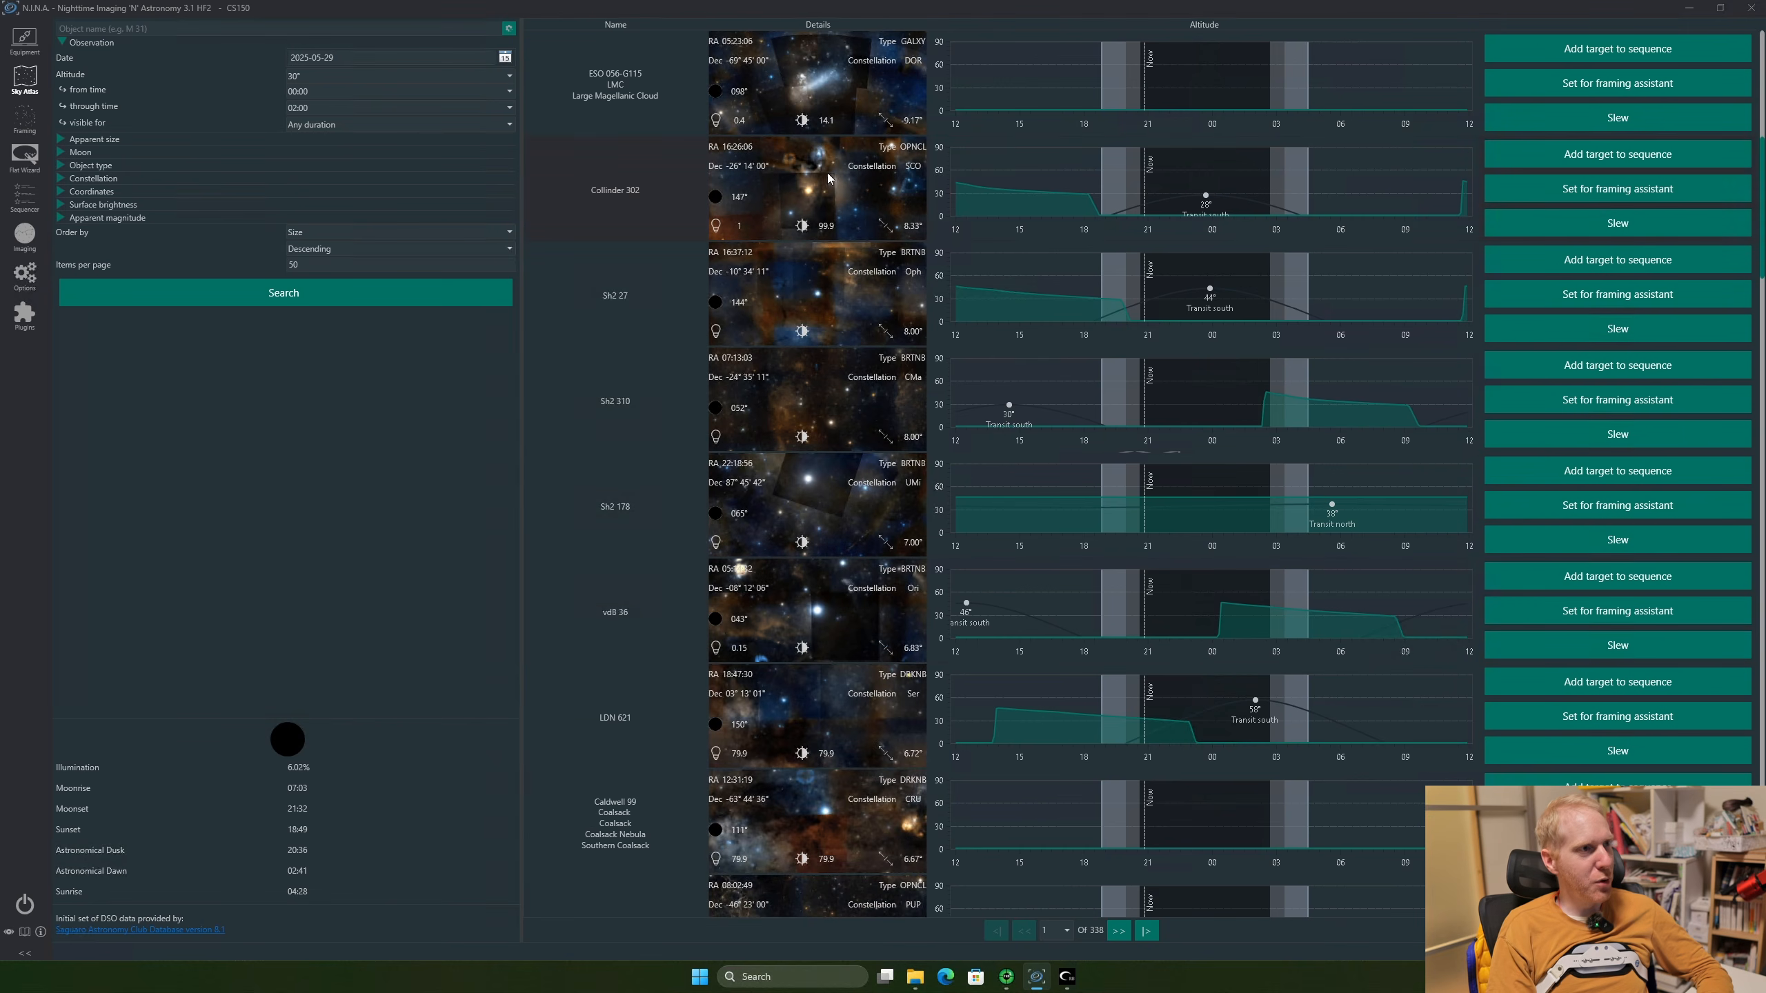
scroll(827, 177, "up", 2)
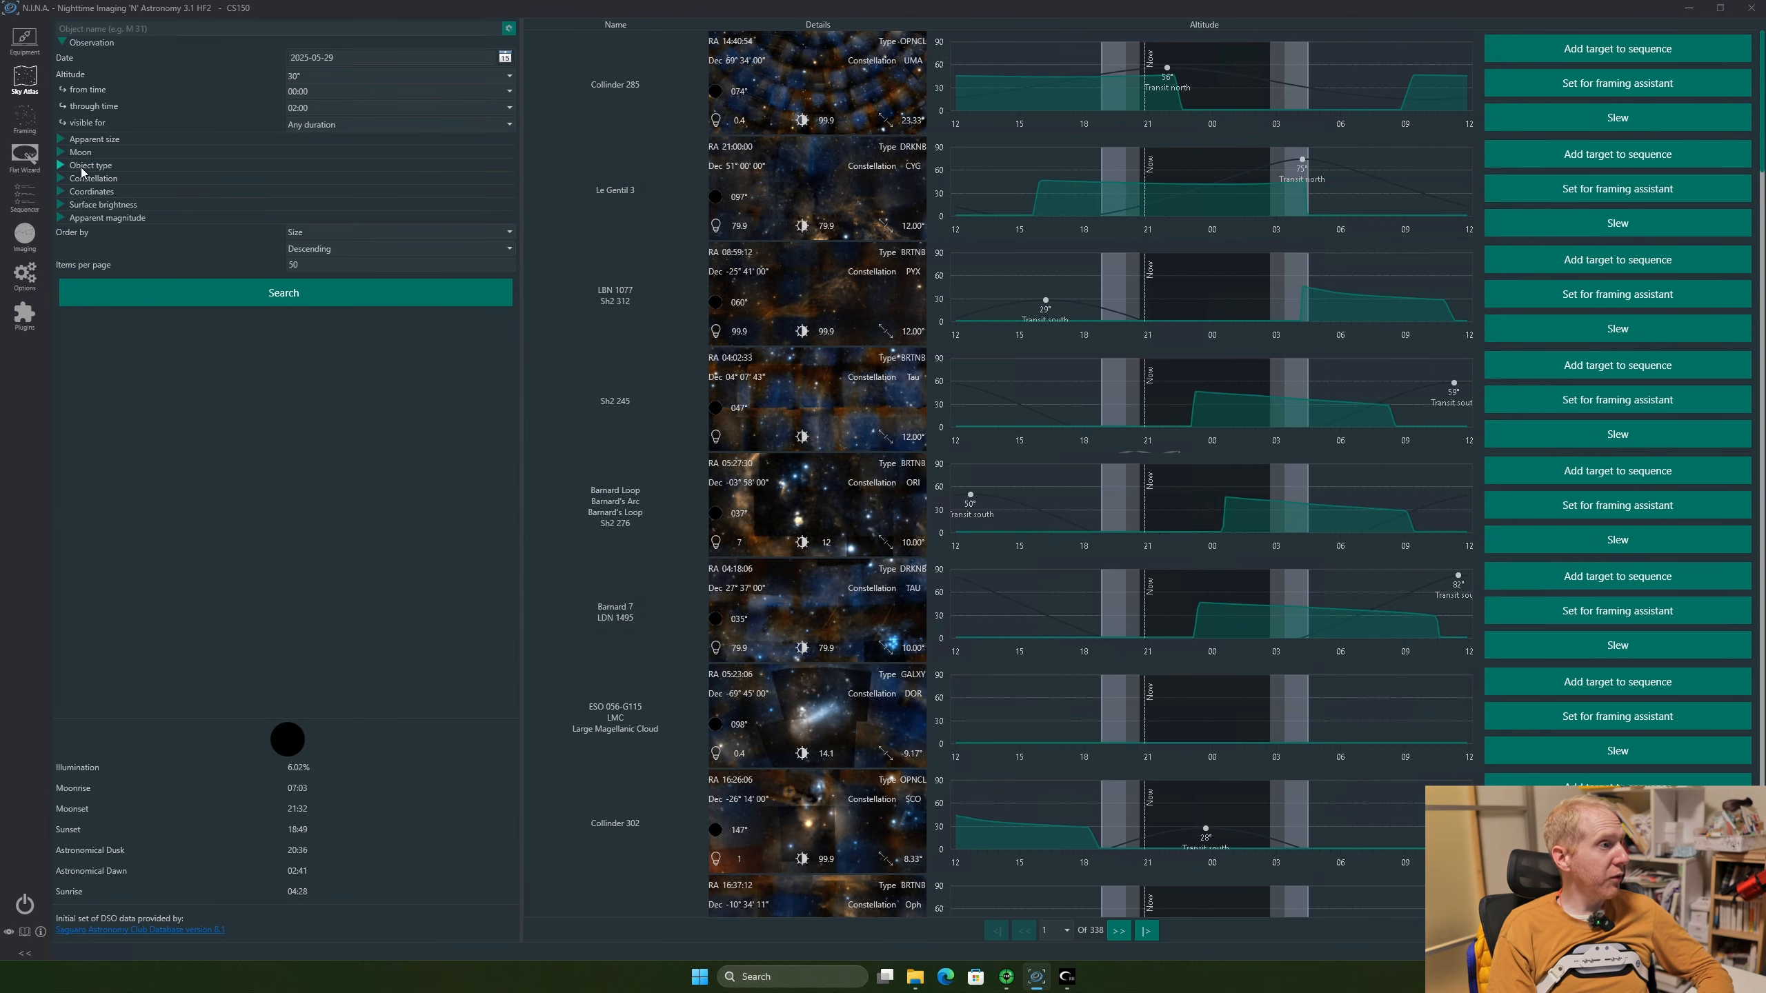
Expand the Object type, Moon and Apparent size filters and review their options, including the minimum size choices
left_click(84, 166)
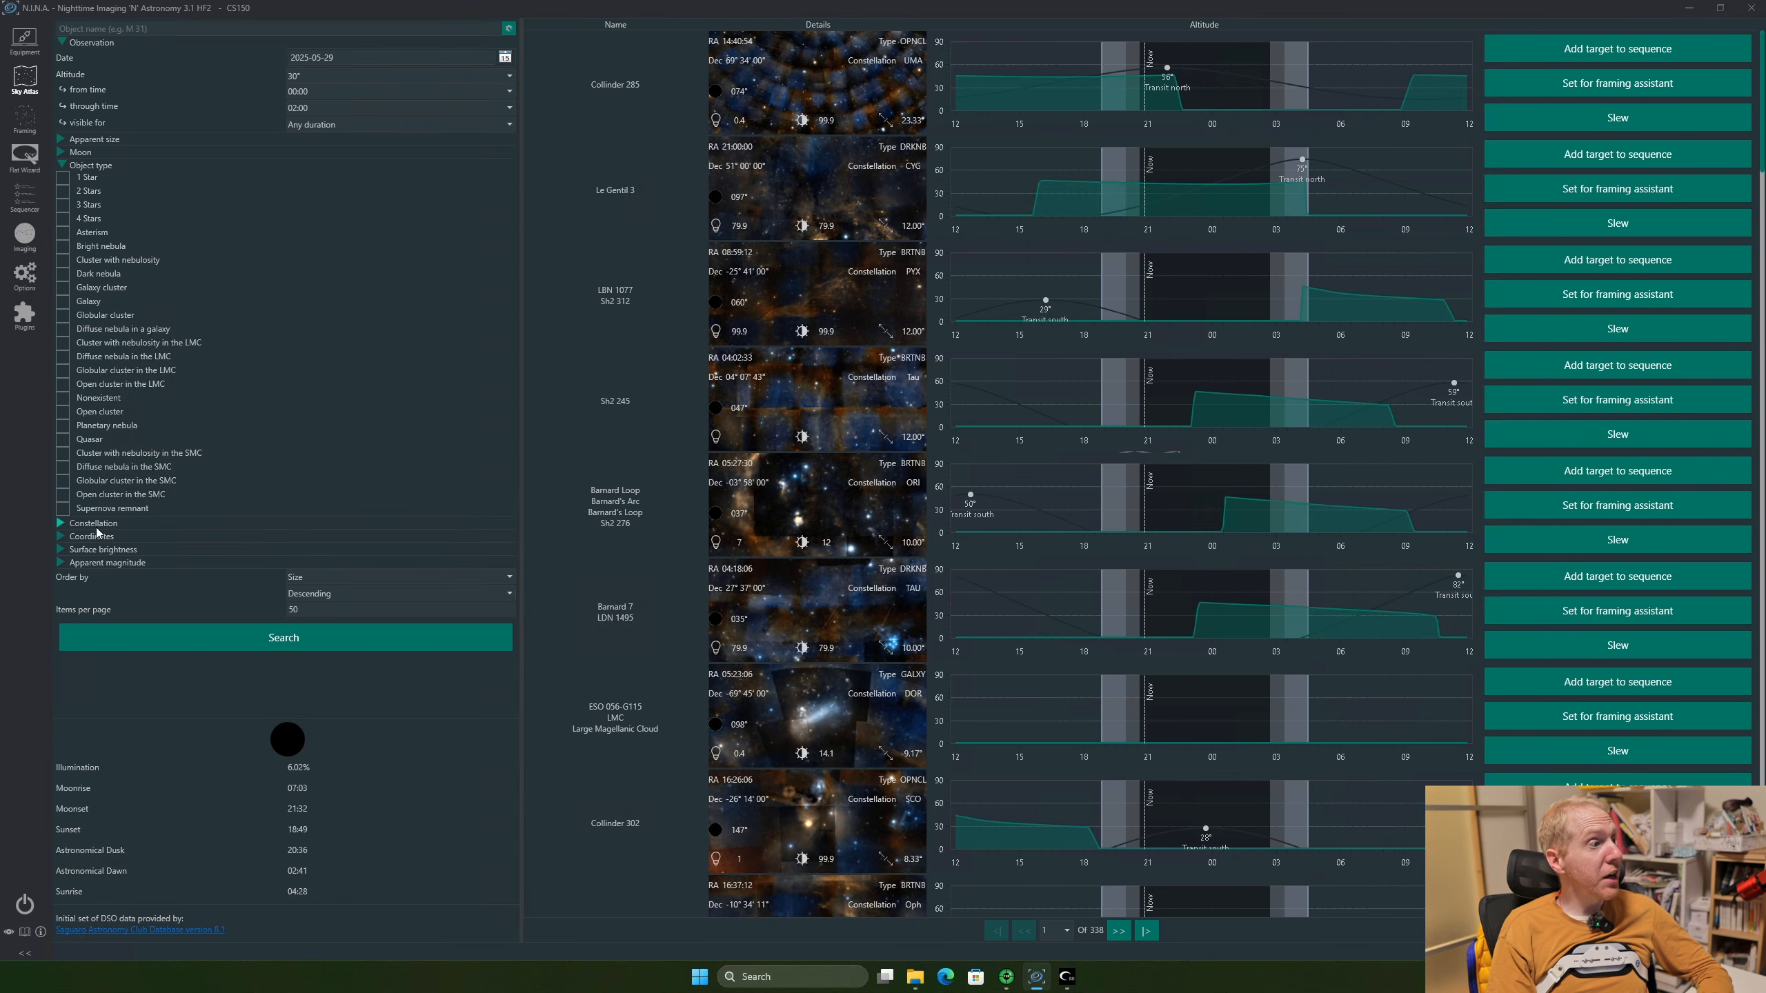
left_click(78, 153)
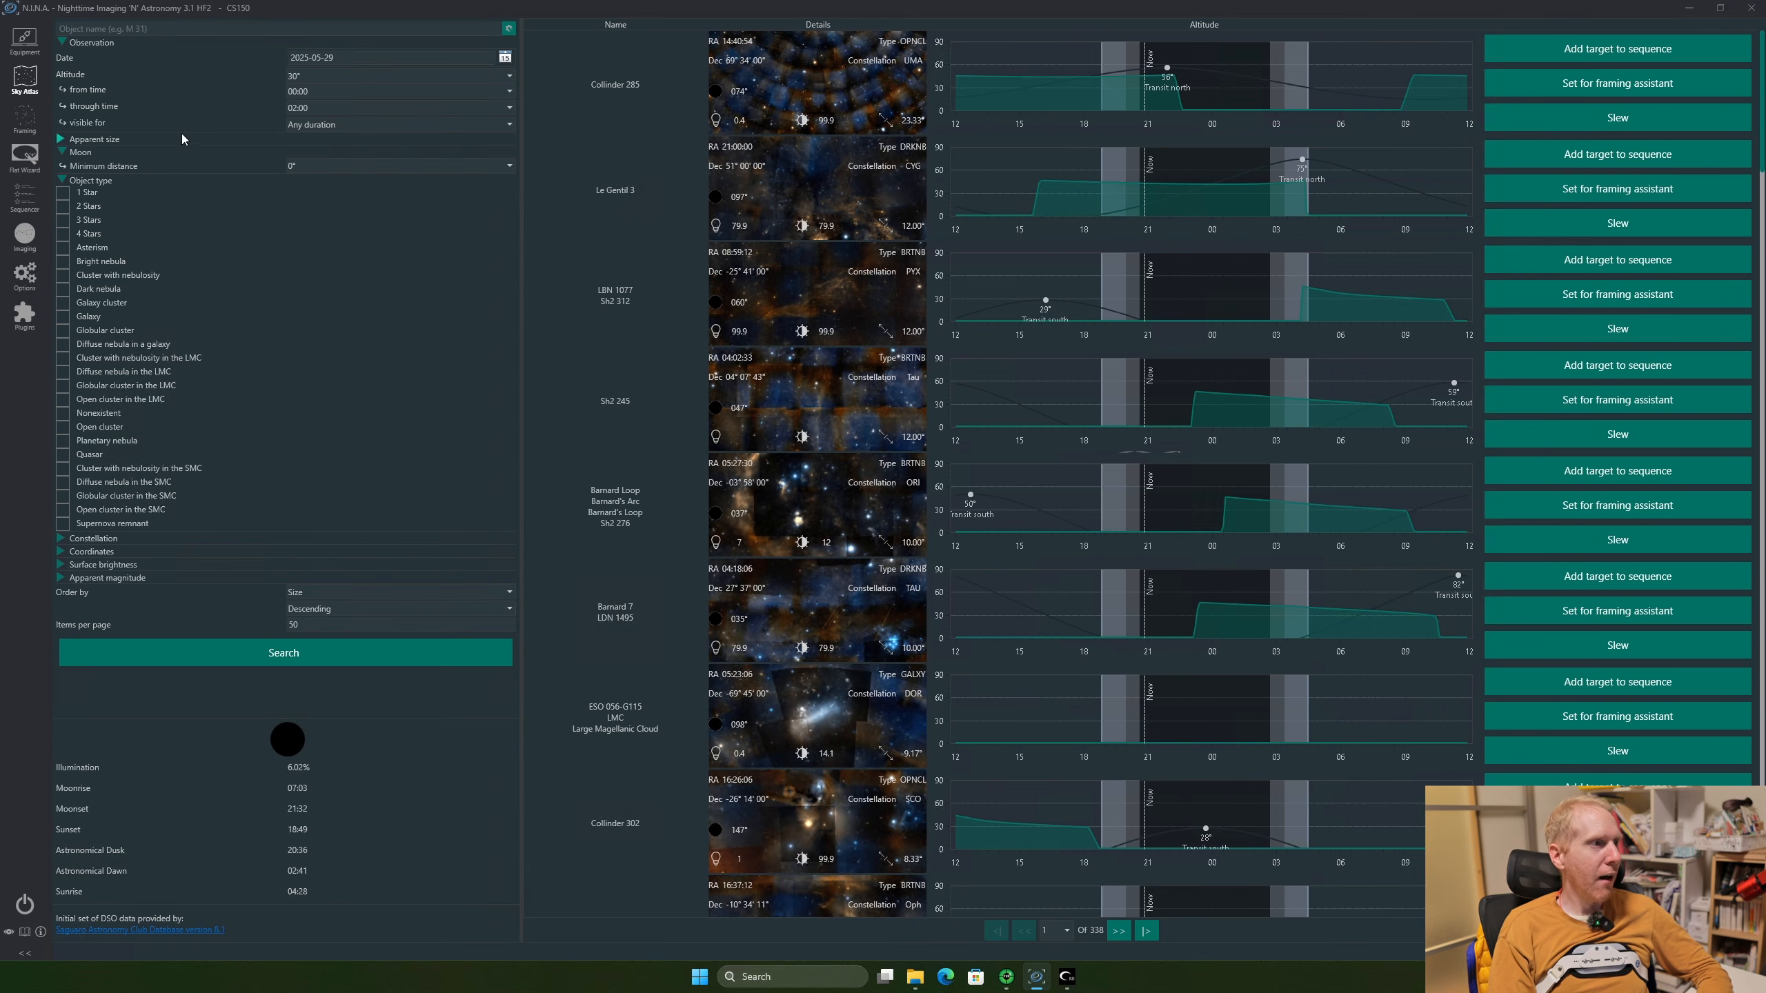
left_click(94, 139)
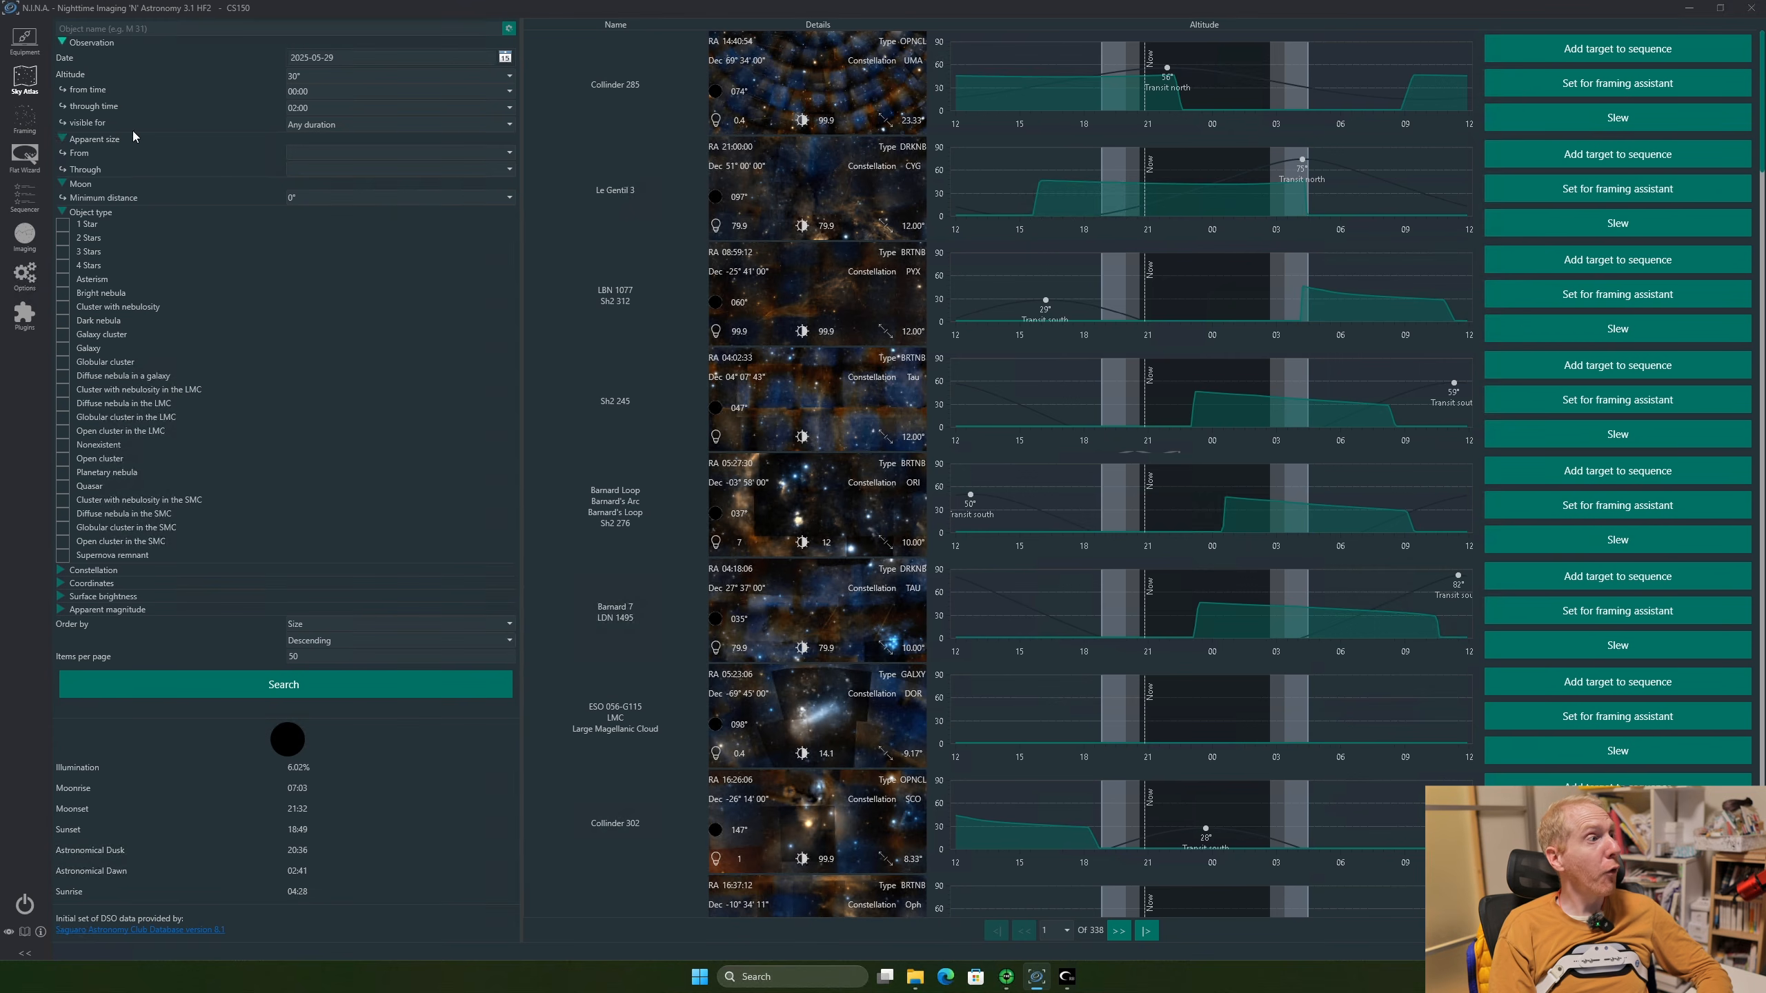
left_click(310, 154)
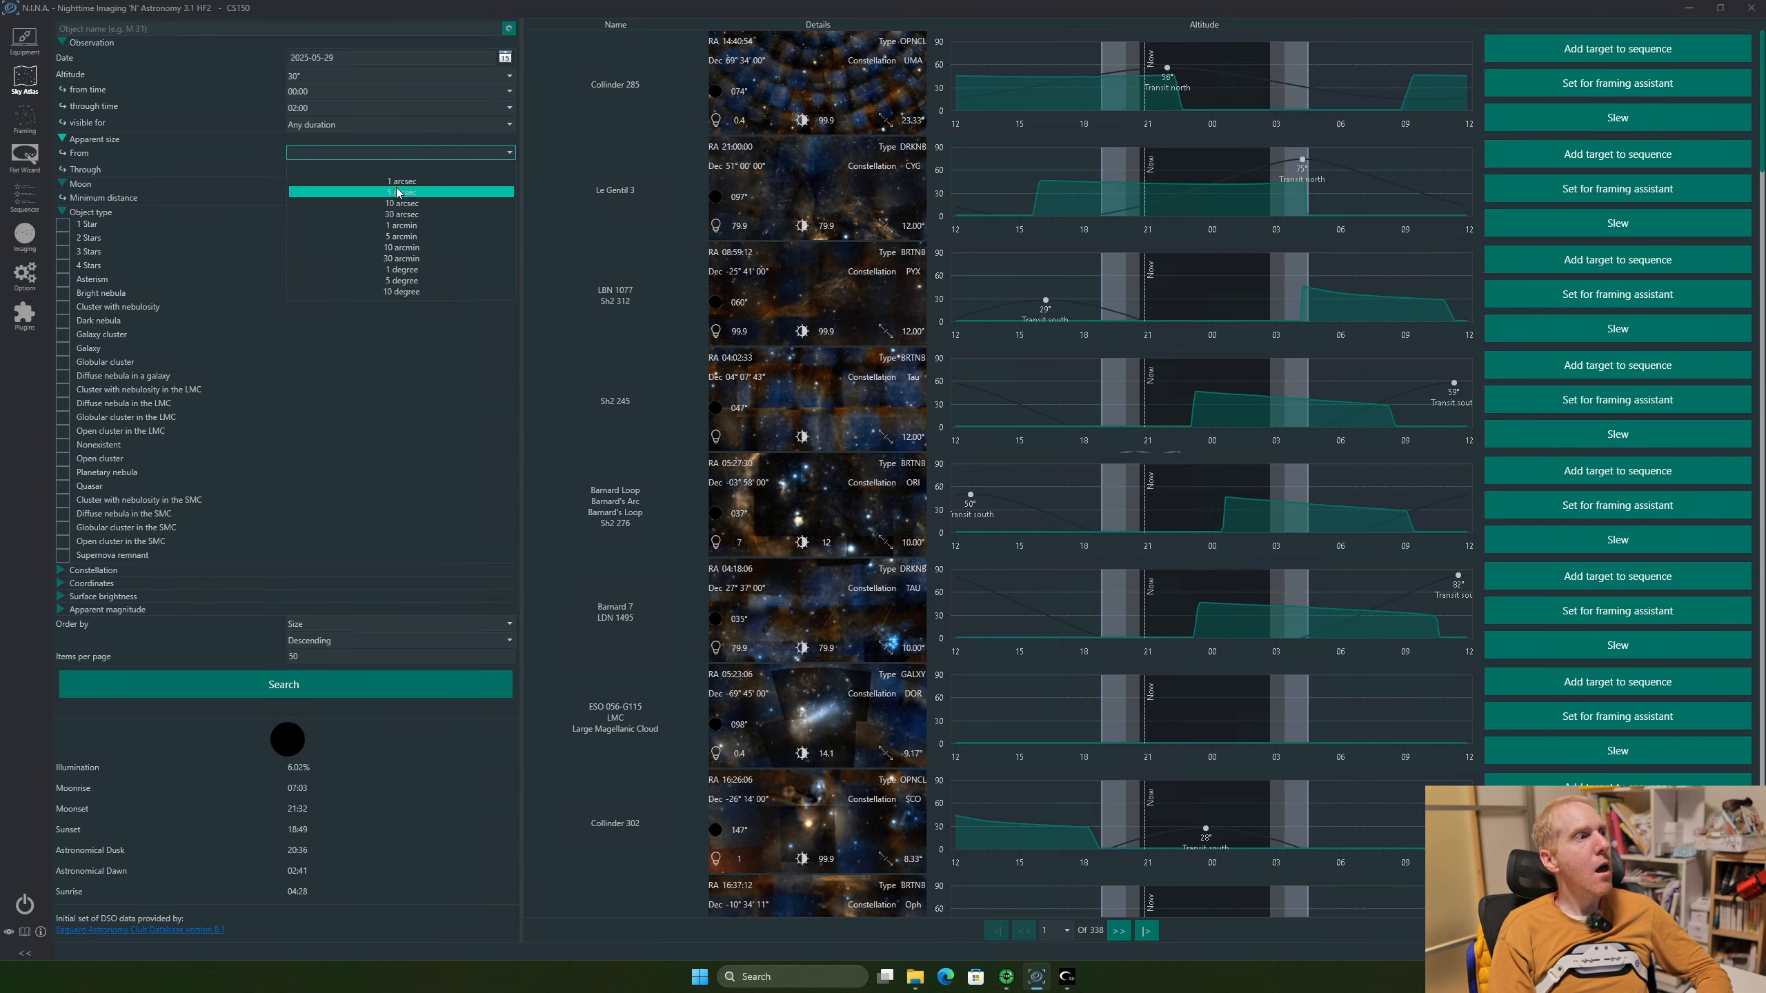
left_click(240, 150)
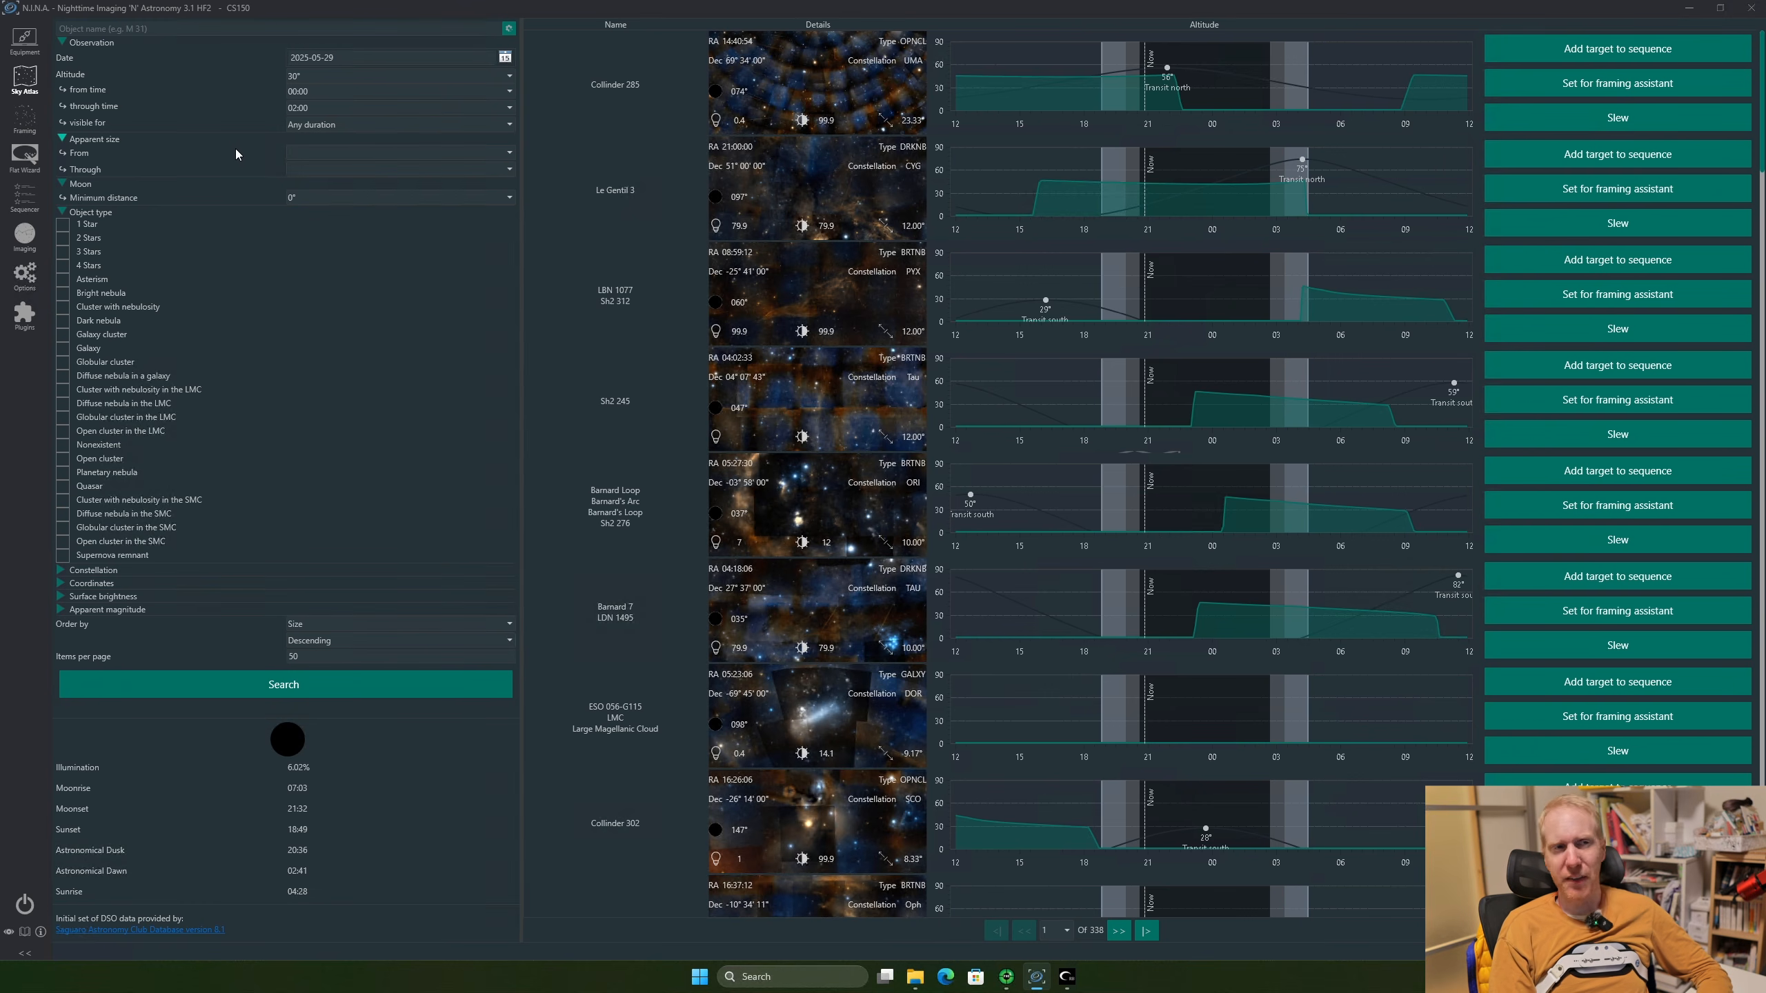
Search the Sky Atlas for "North" with the altitude and time filters in place
left_click(153, 31)
type("North")
key("Return")
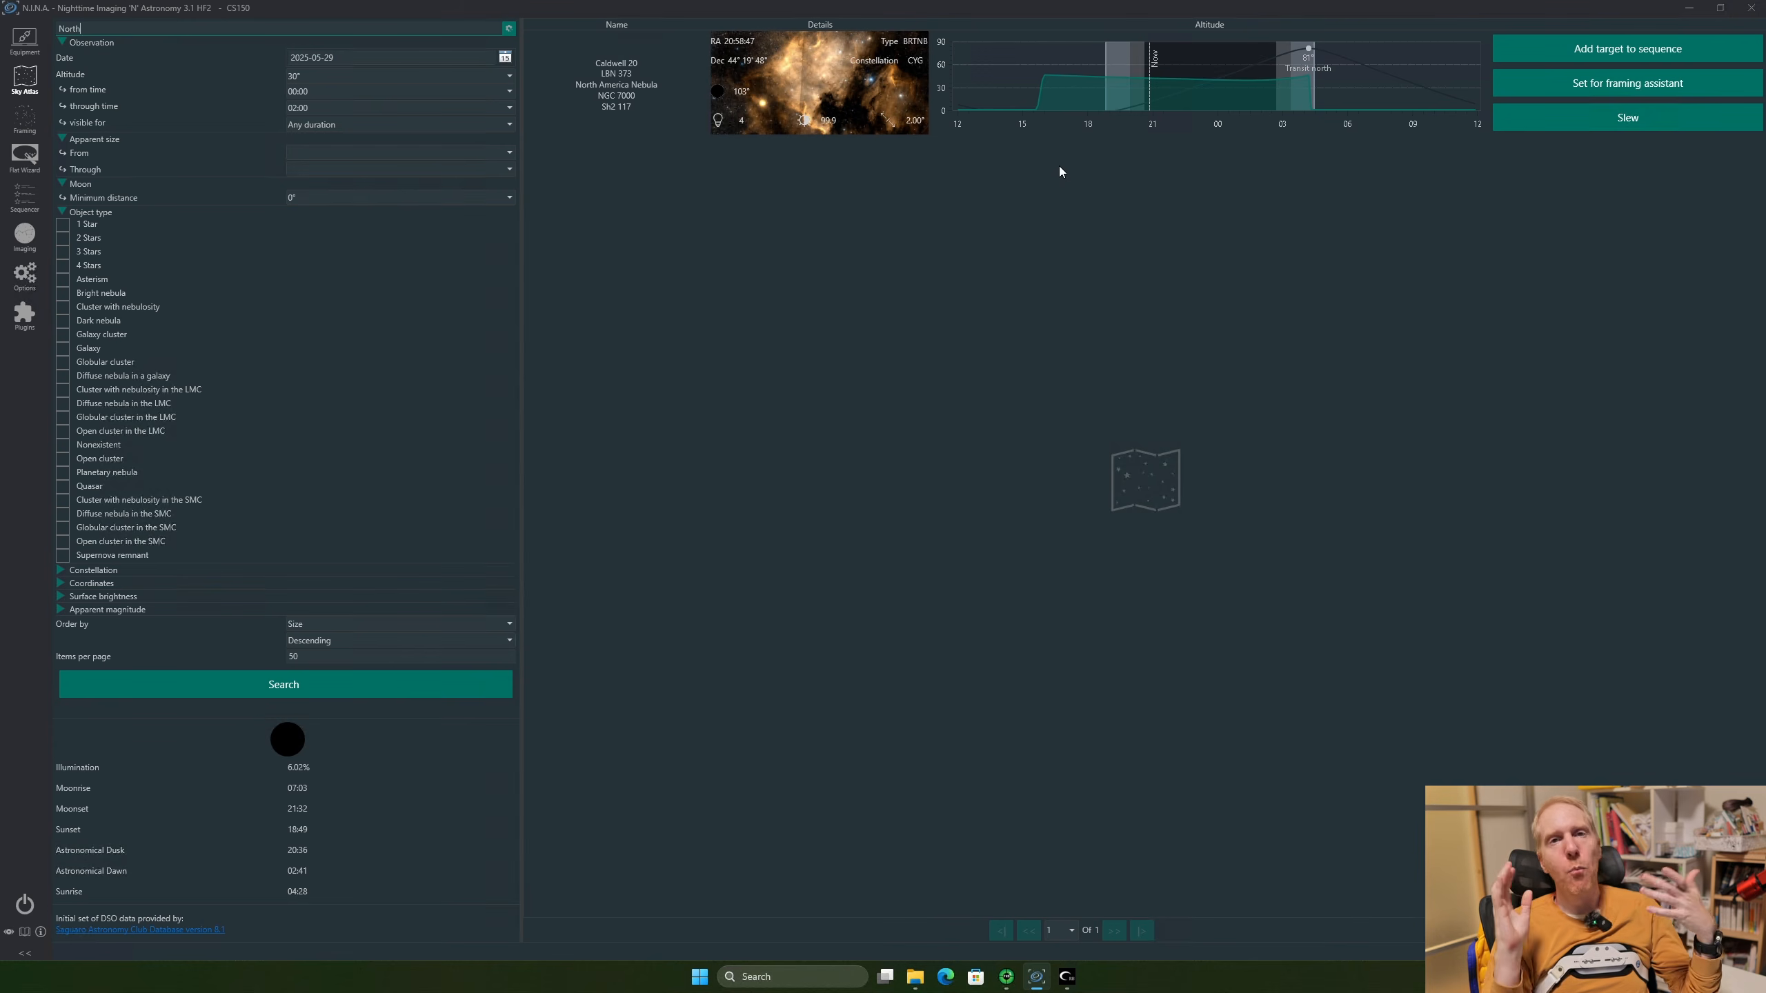
Set the North America Nebula for the framing assistant and move the camera frame to about RA 20h 59m, Dec 43° 40'
left_click(1600, 86)
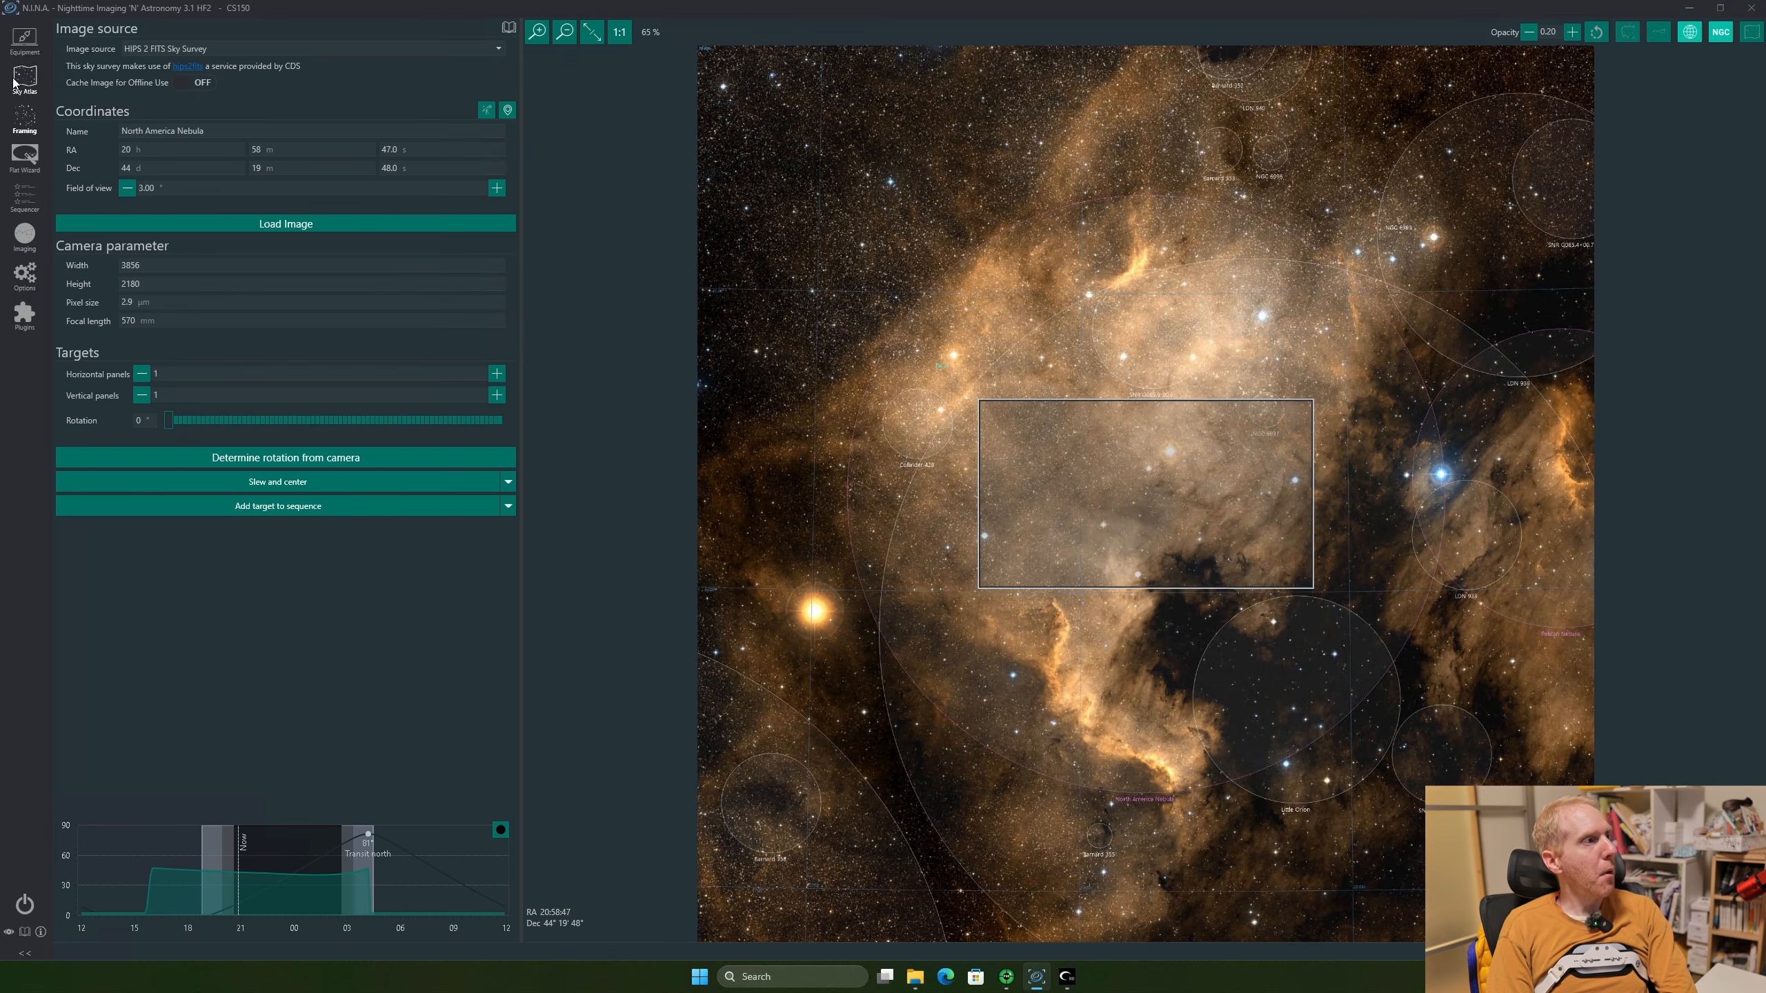
left_click_drag(1181, 509, 1161, 700)
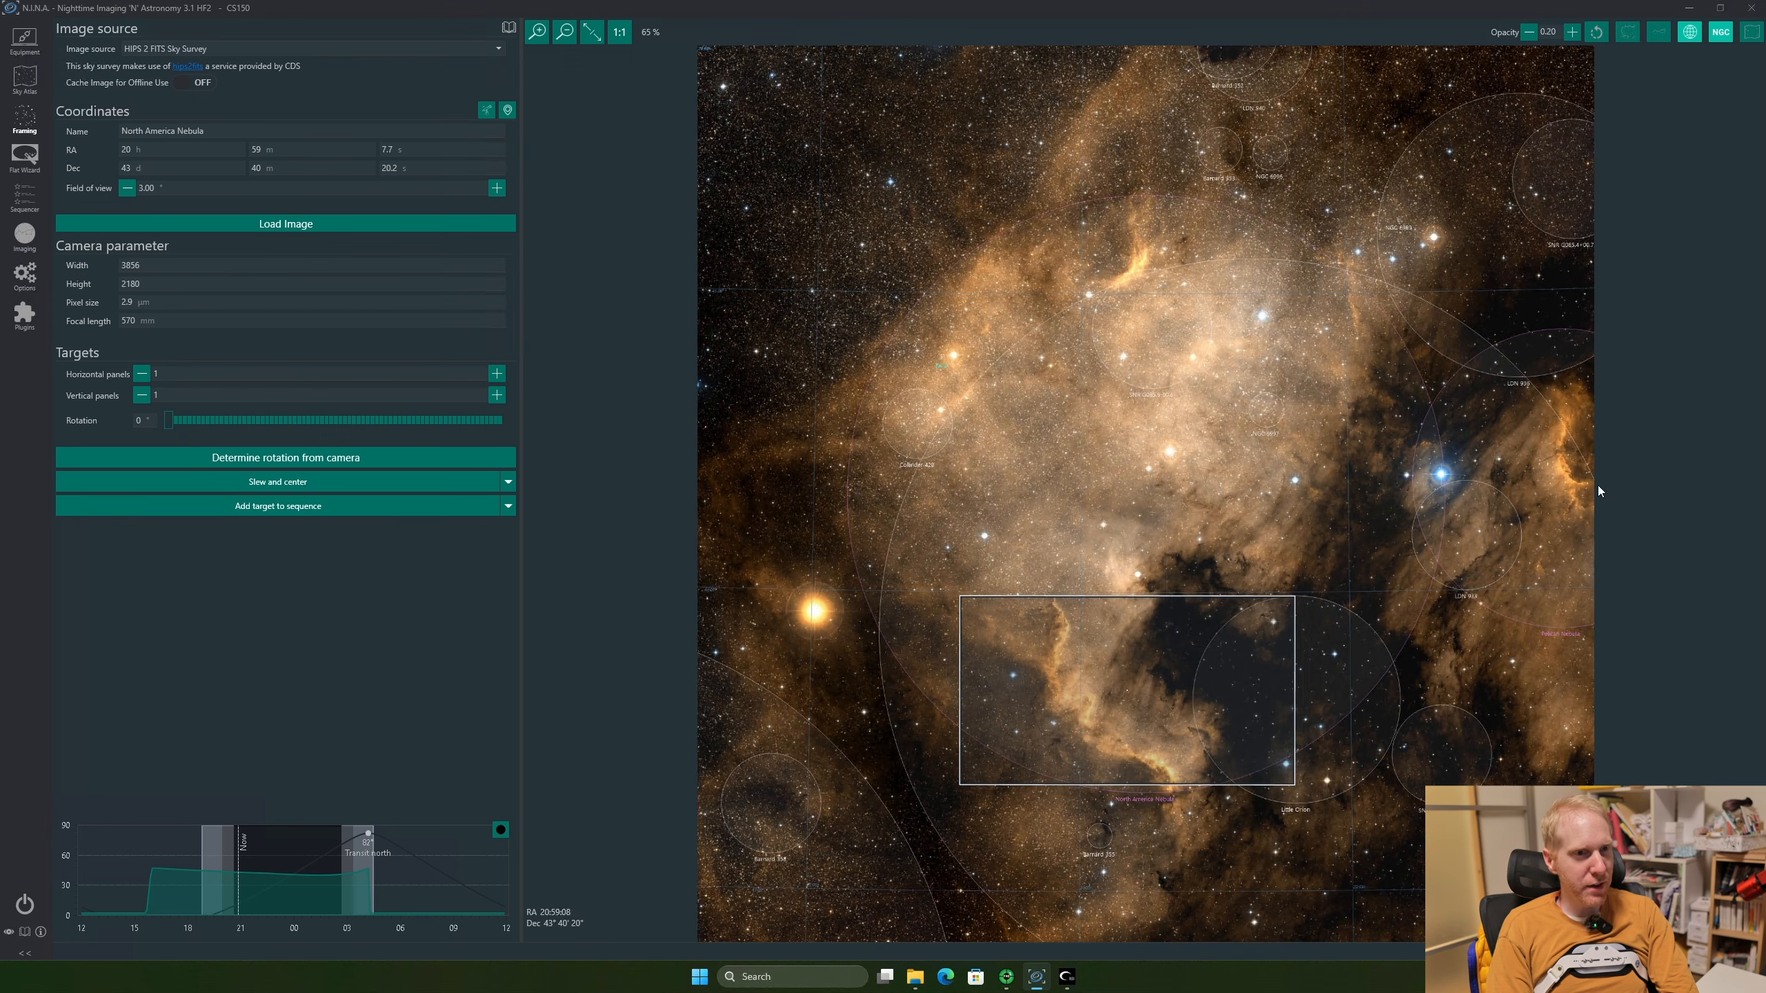
Move the camera frame to about RA 20h 50m, Dec 44° 26' and reload the sky image with a 4° field of view
left_click_drag(1039, 733, 1504, 490)
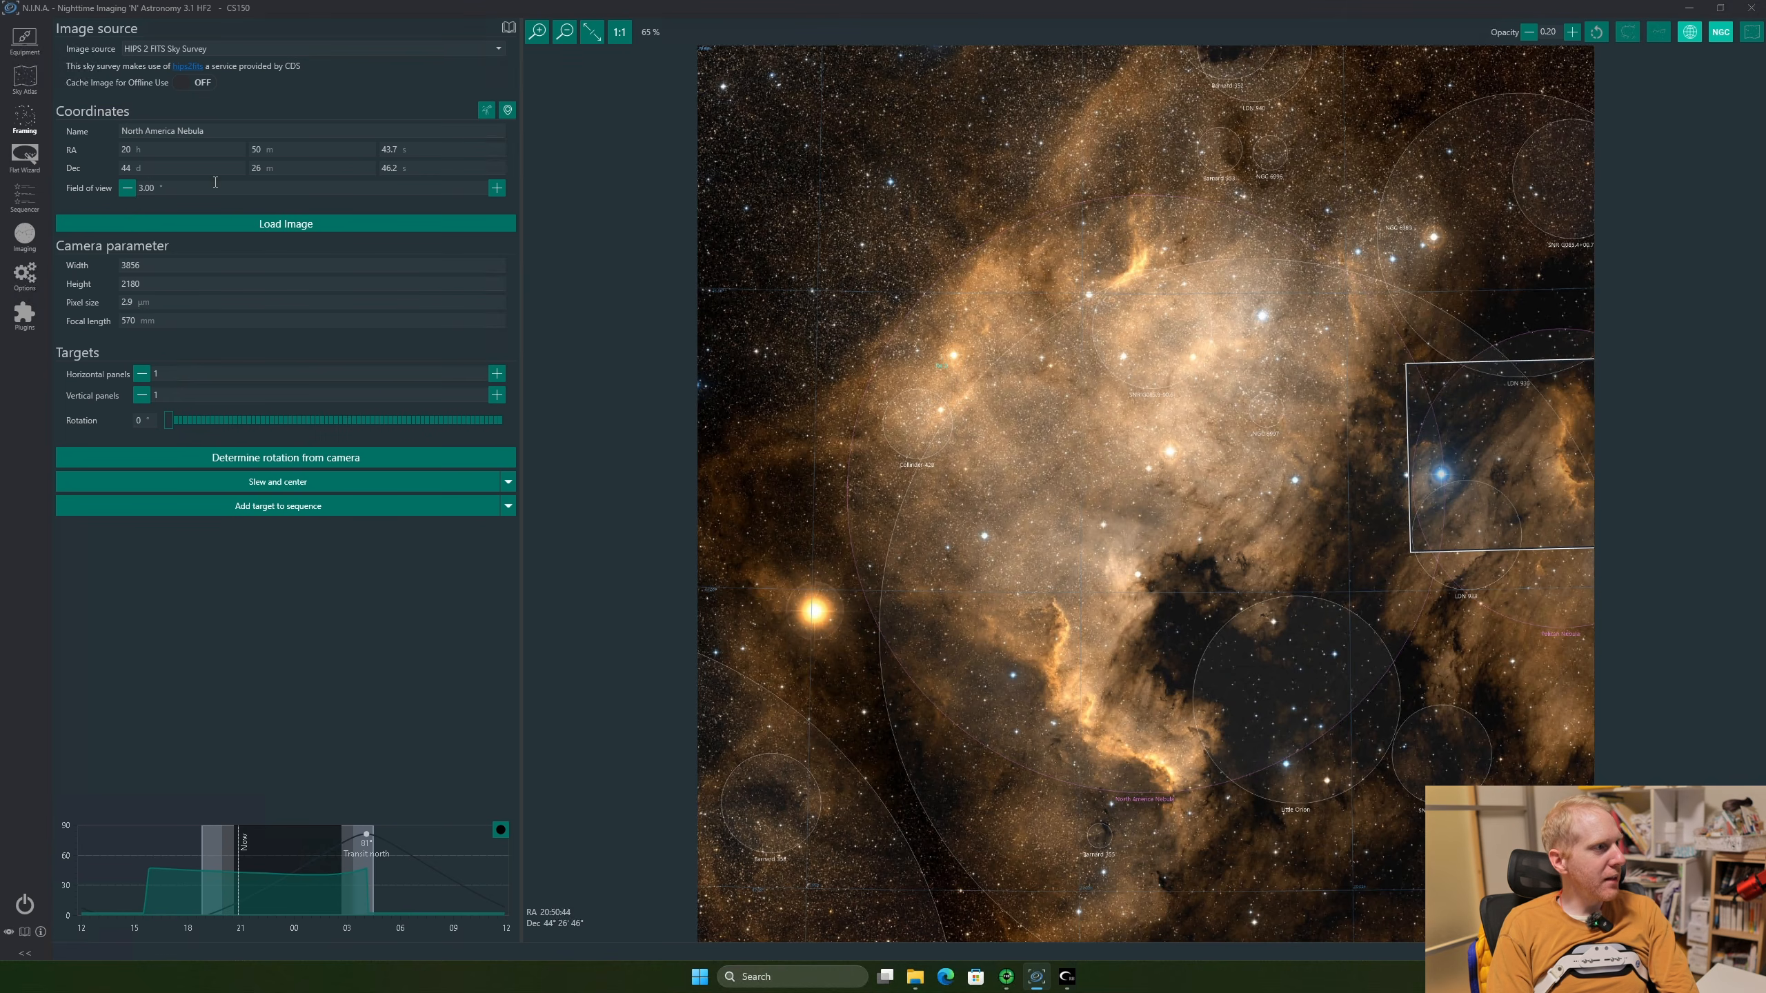
left_click(496, 188)
left_click(264, 222)
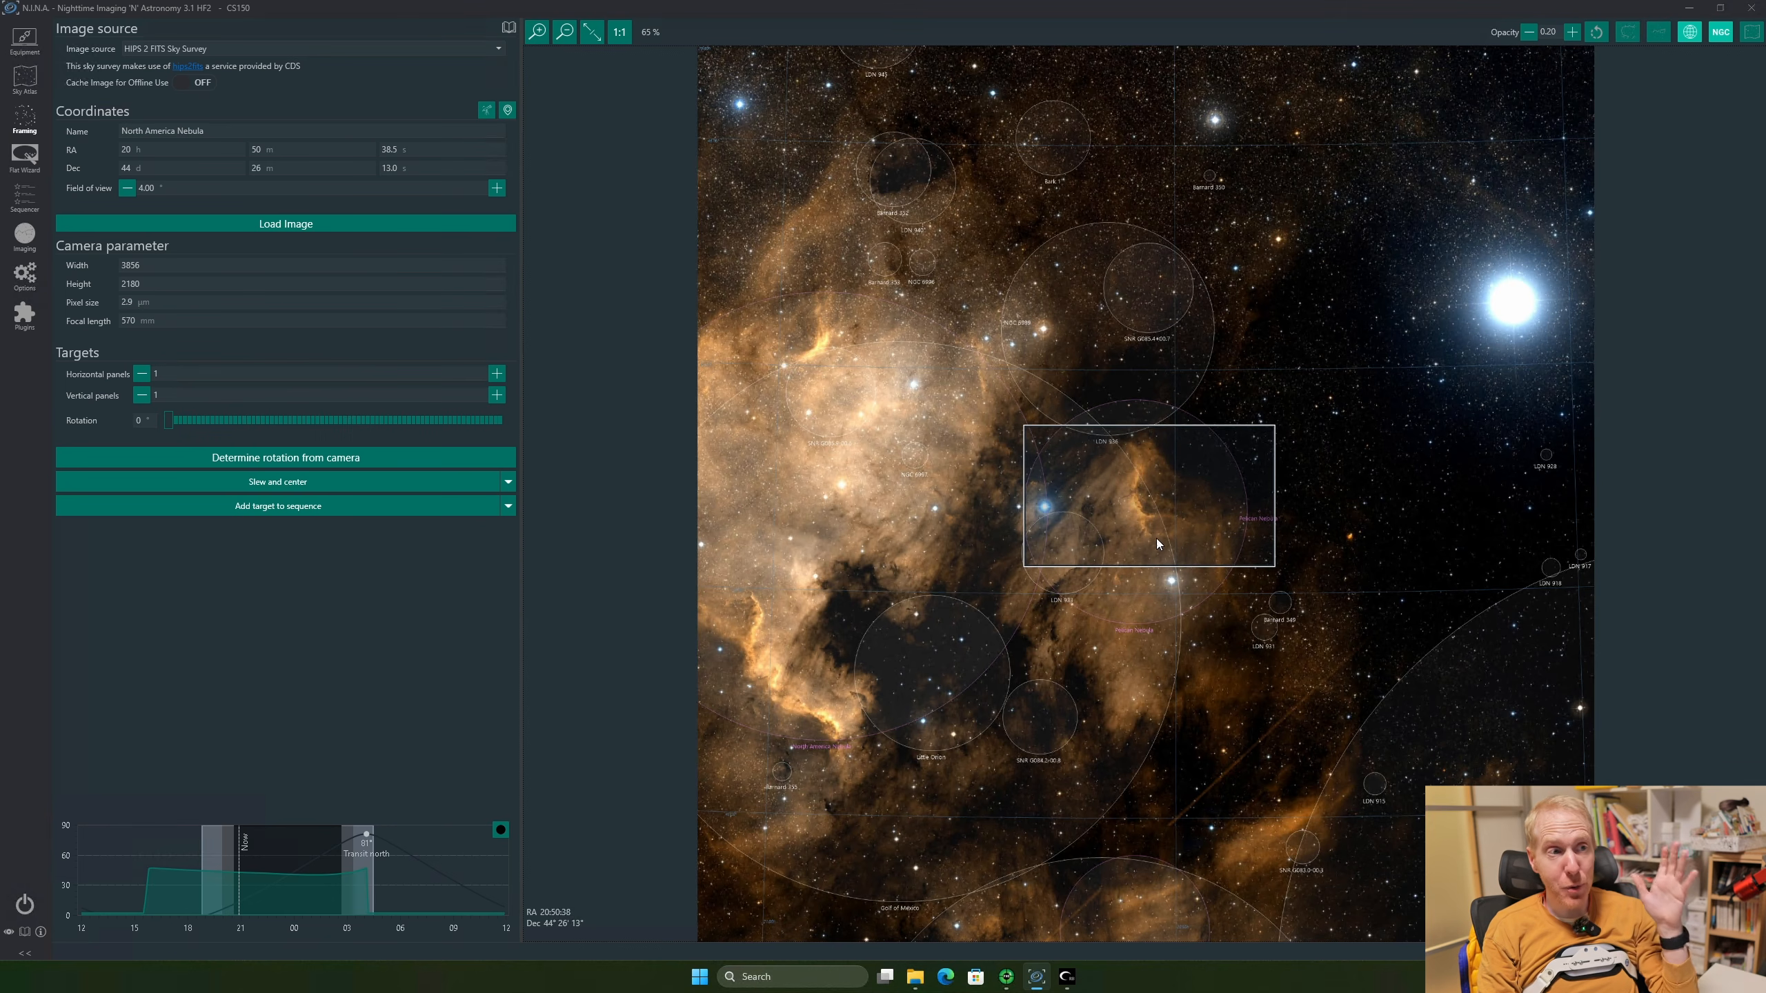
Reposition the camera frame around the Pelican Nebula, placing it at about RA 20h 50m 53s, Dec 44° 26'
left_click_drag(1149, 522, 1148, 511)
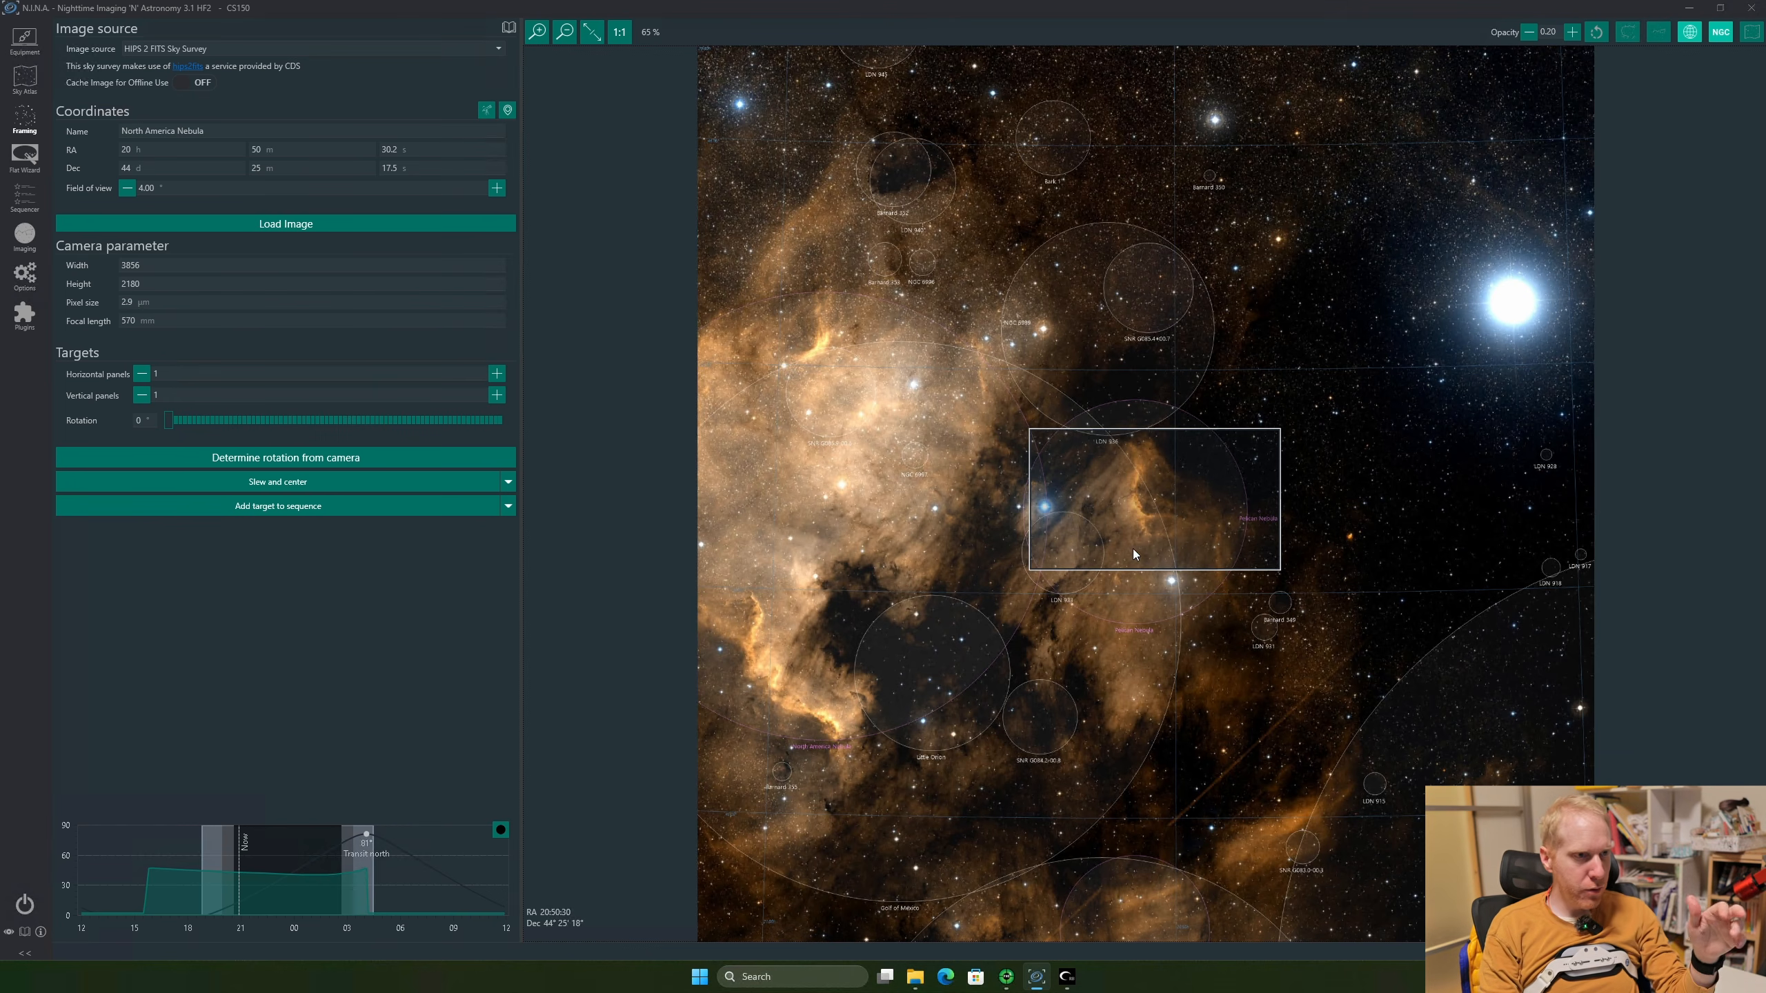
left_click_drag(1134, 554, 1449, 753)
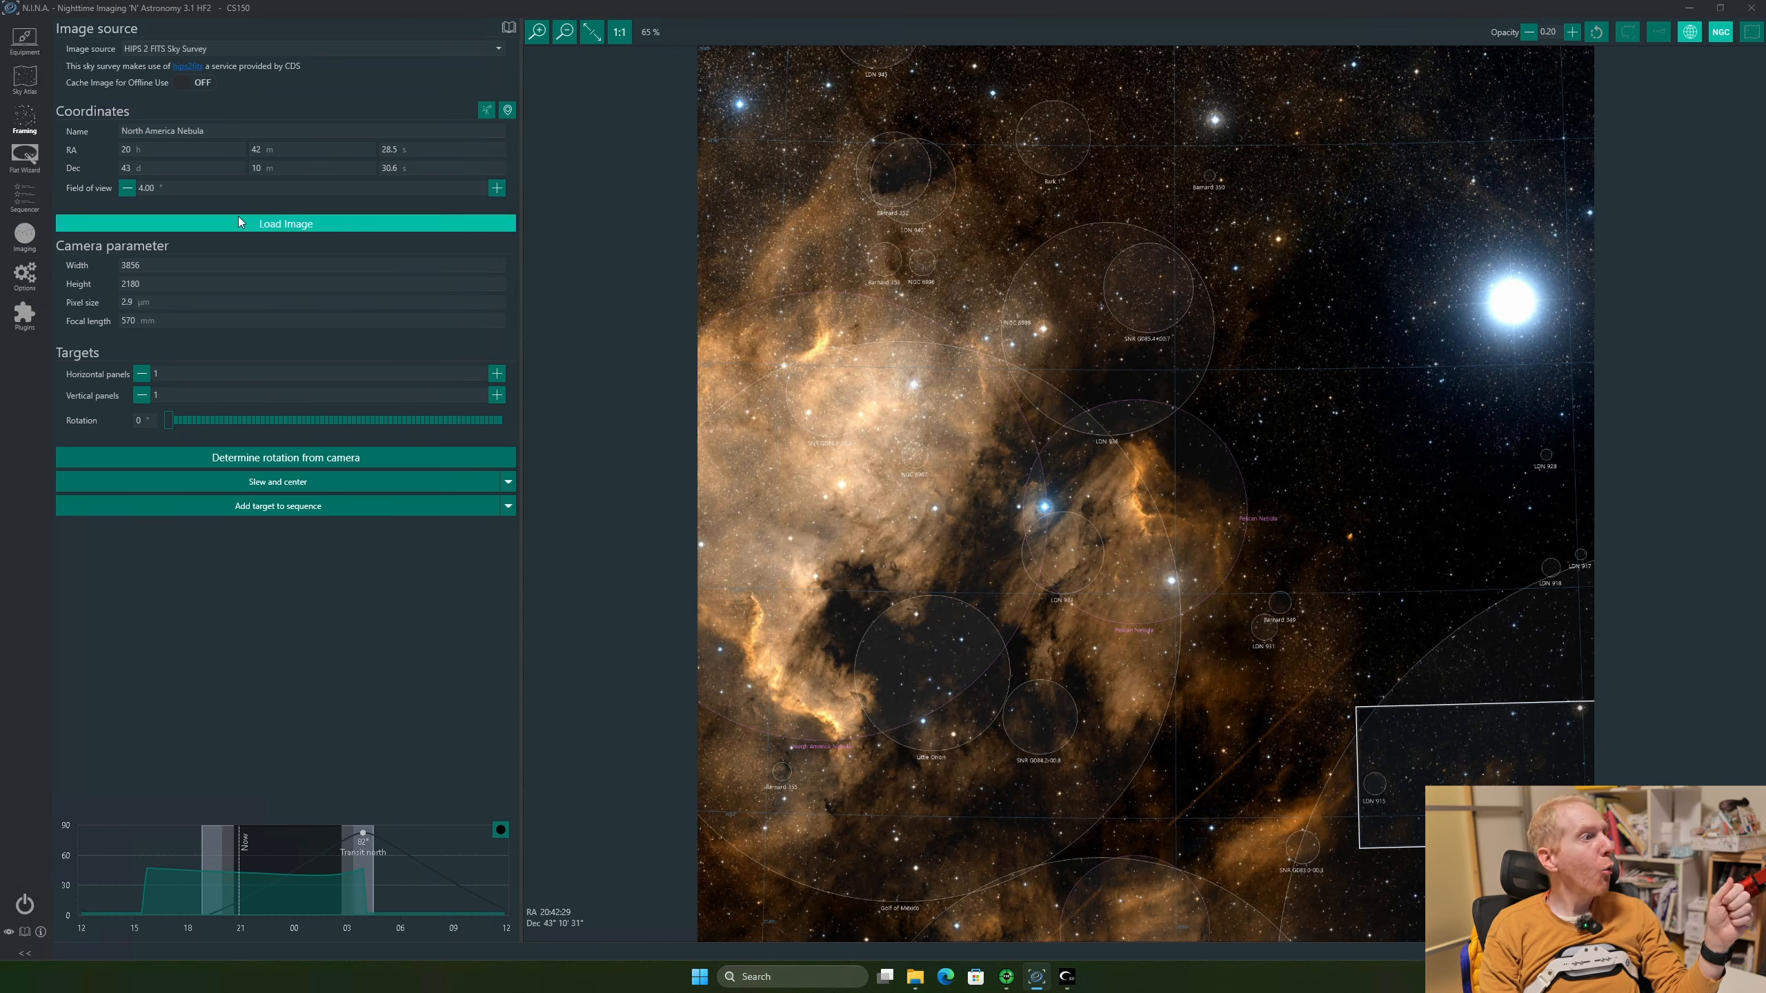
left_click_drag(184, 187, 129, 191)
left_click_drag(1466, 741, 1146, 512)
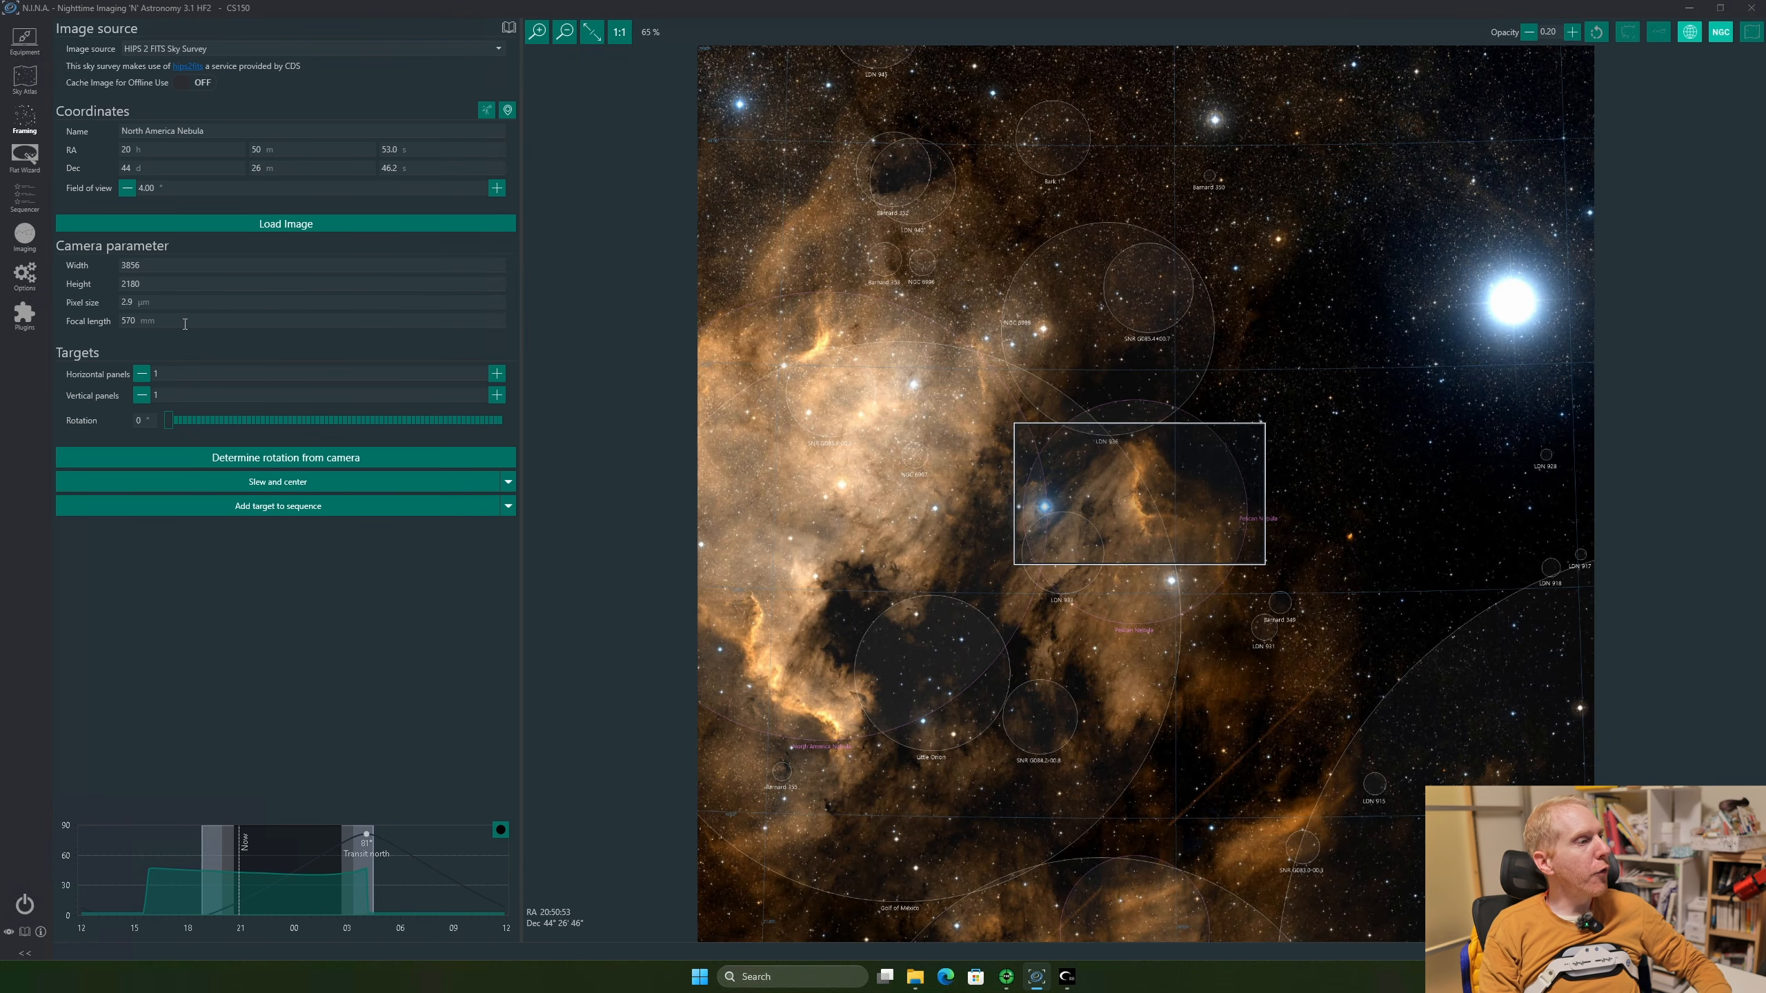
Check the framing camera's width, height, pixel size and focal length, and compare them with the camera and telescope equipment options
double_click(154, 265)
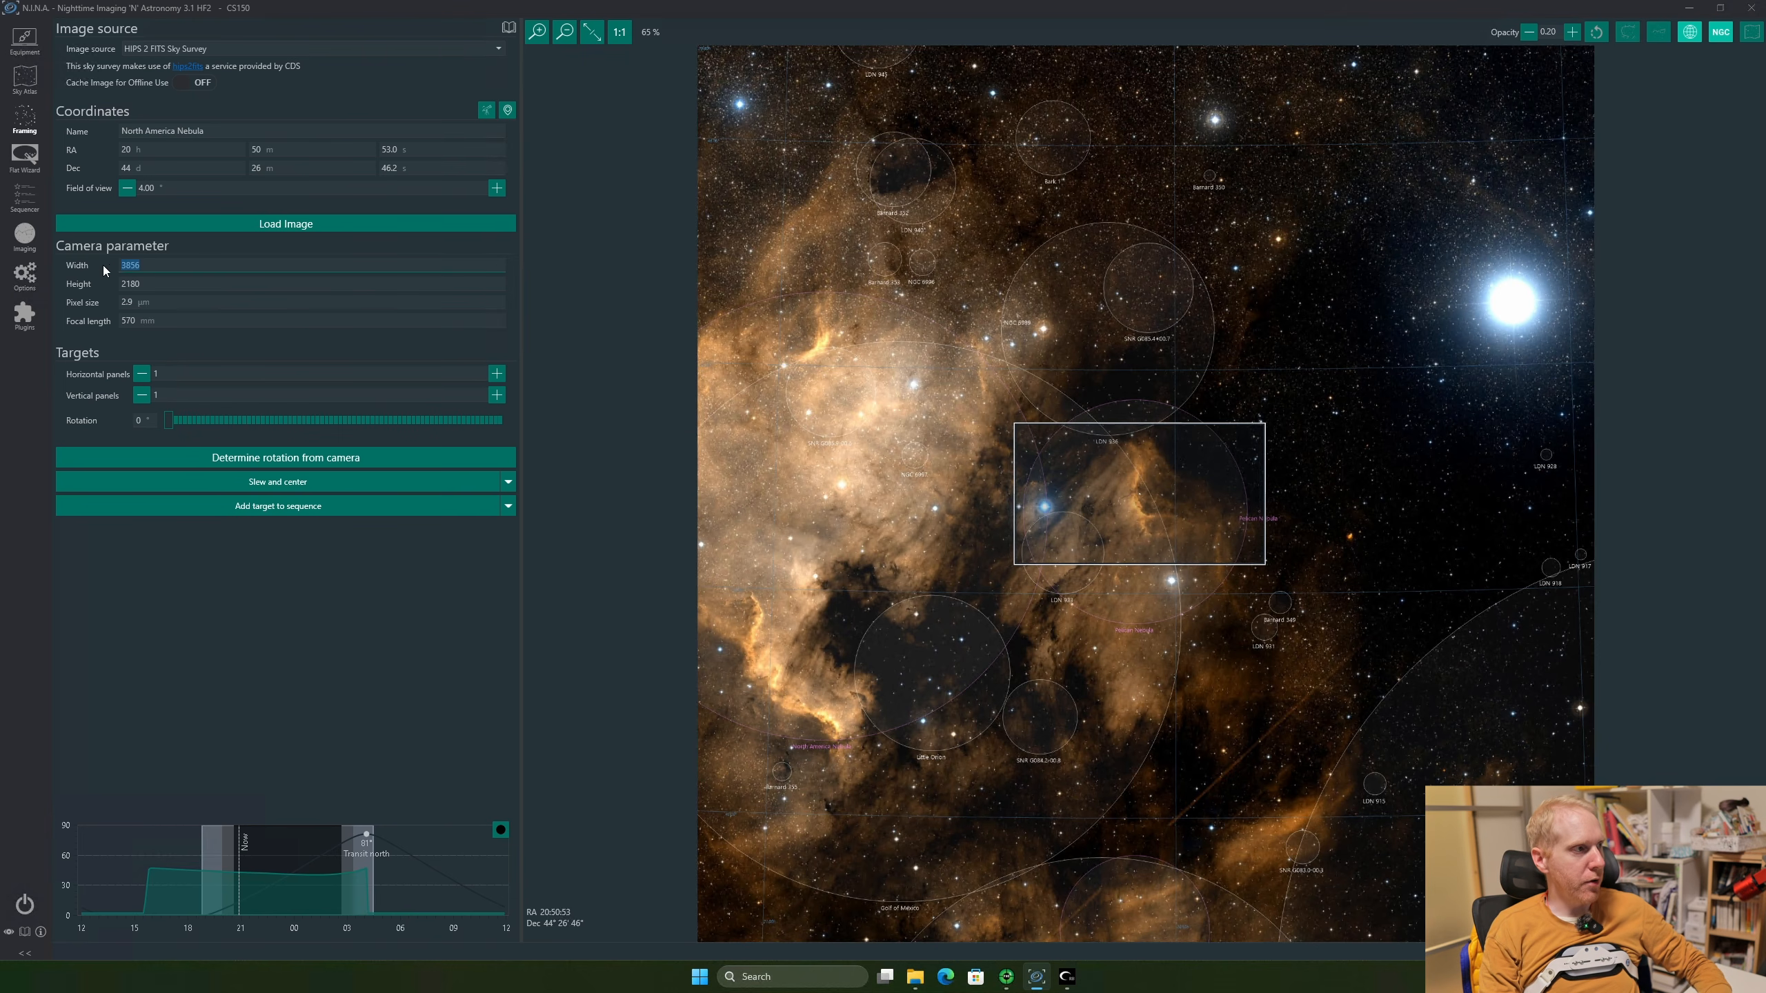
double_click(155, 286)
left_click_drag(158, 302, 99, 323)
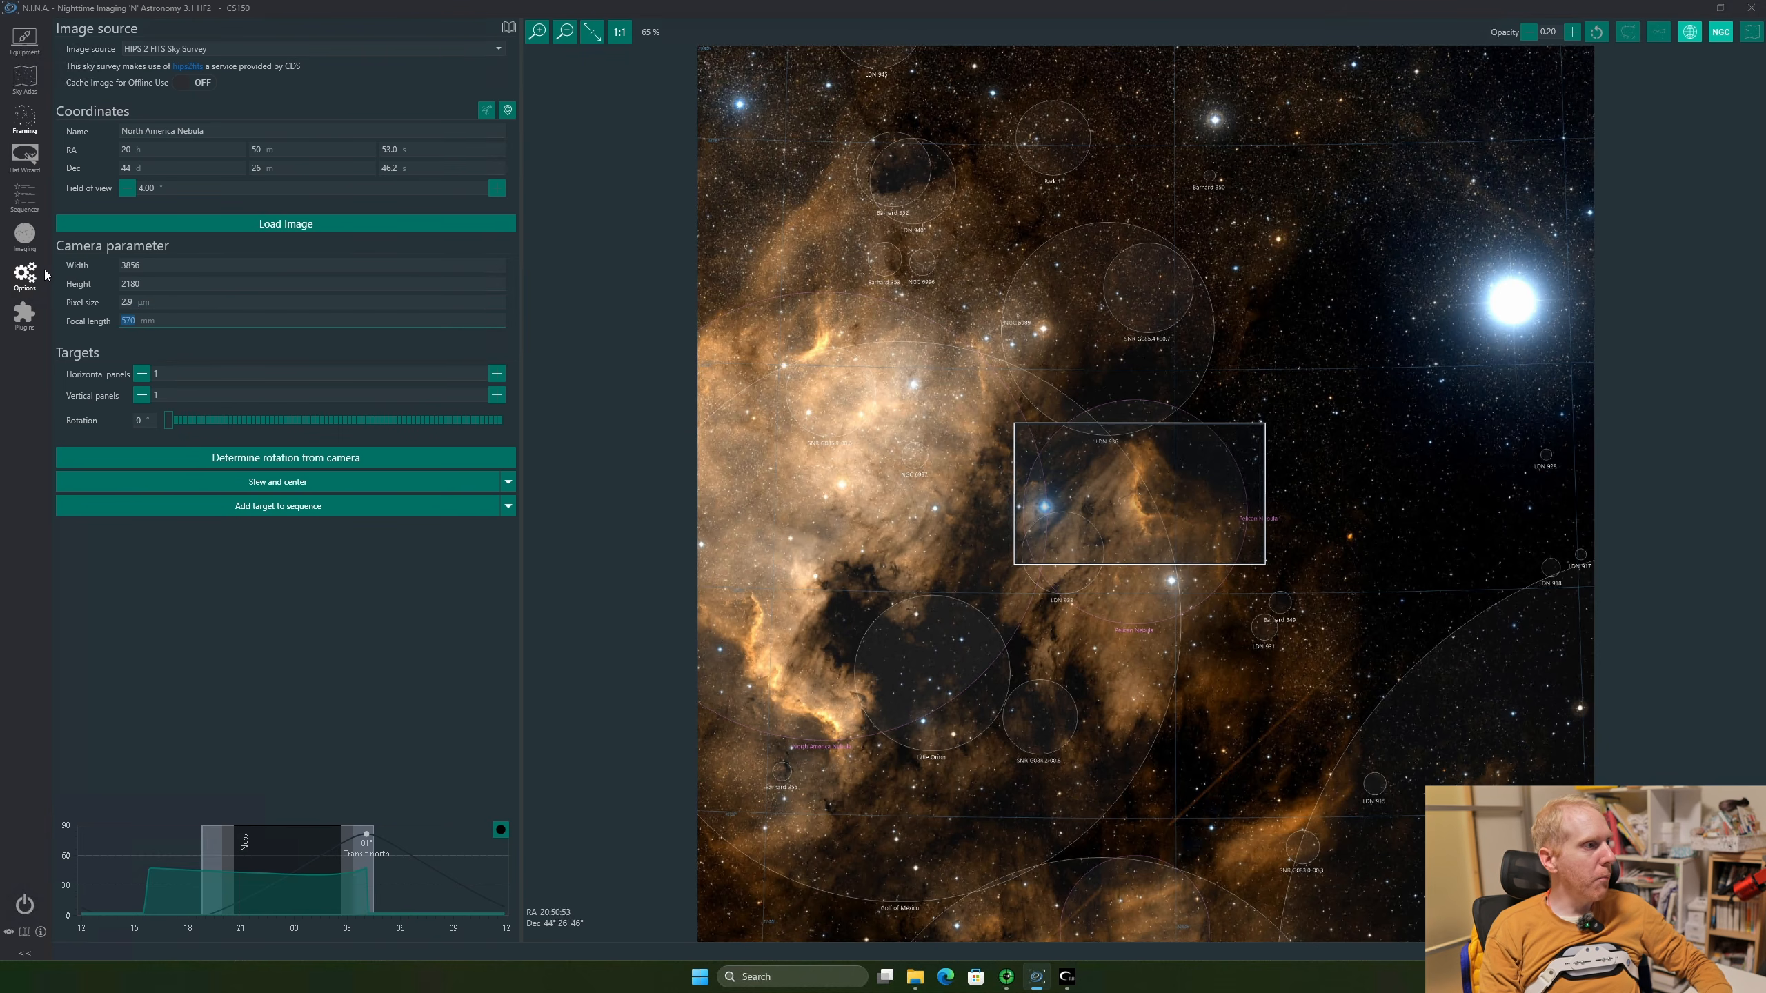
left_click(24, 274)
left_click(75, 80)
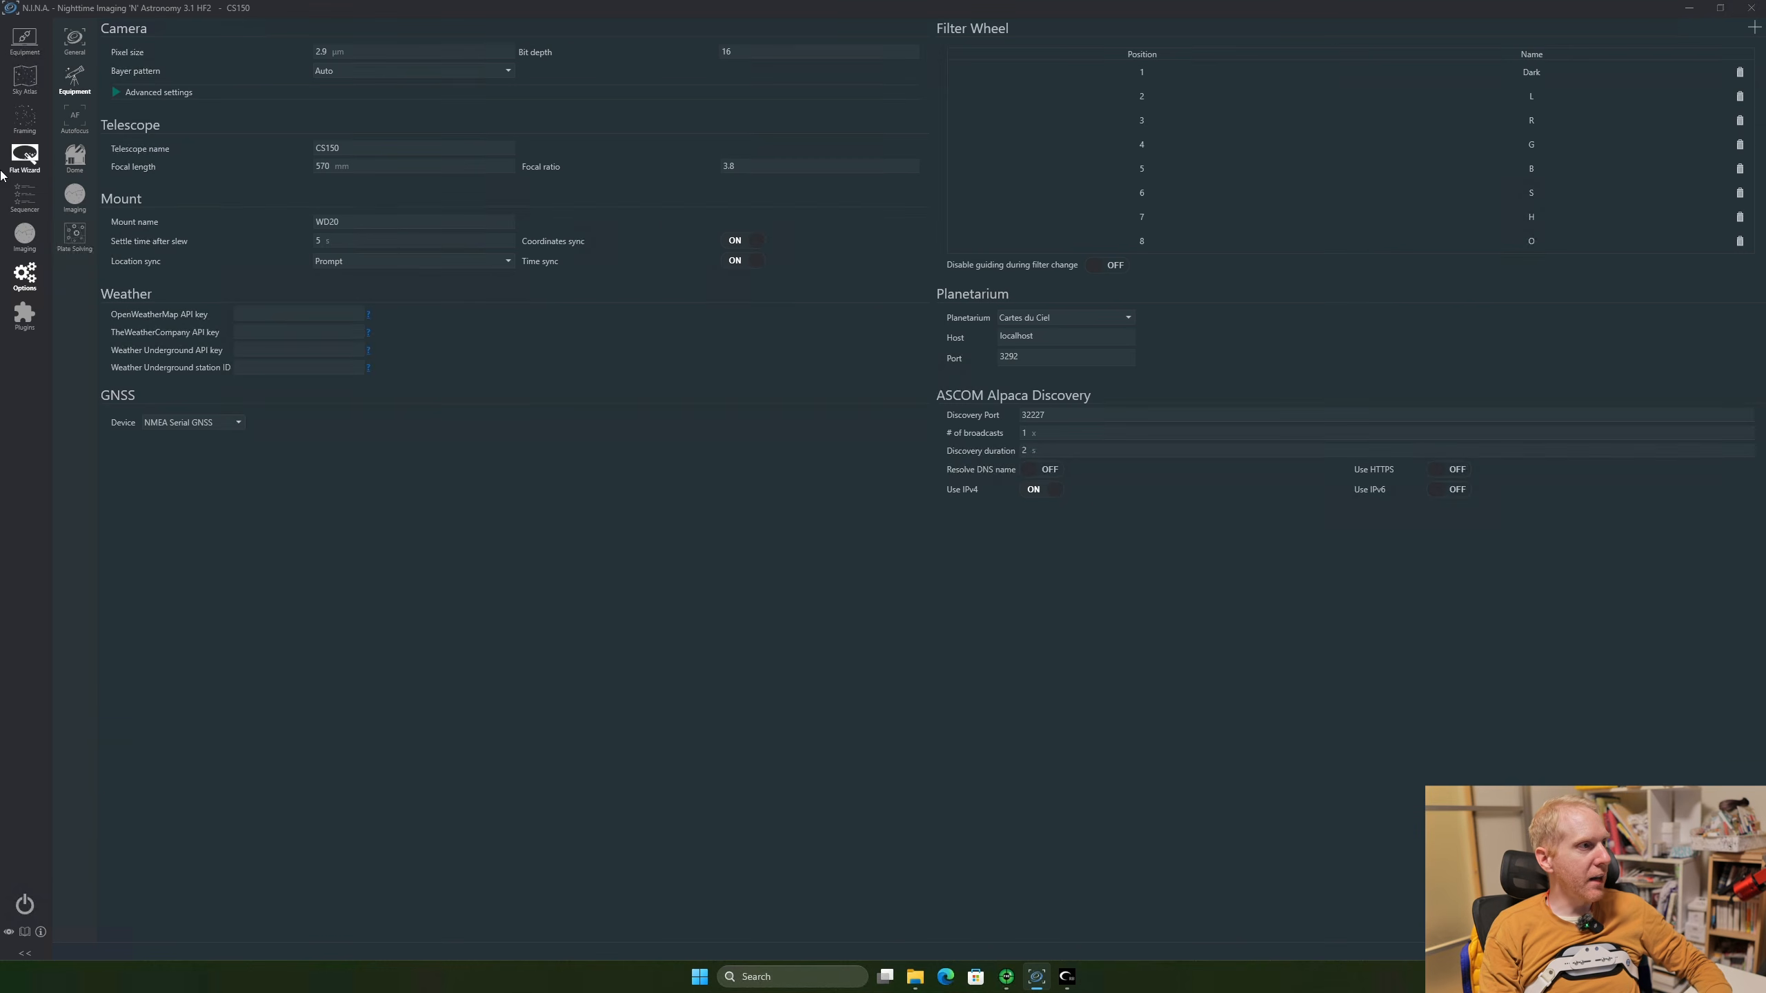
double_click(378, 51)
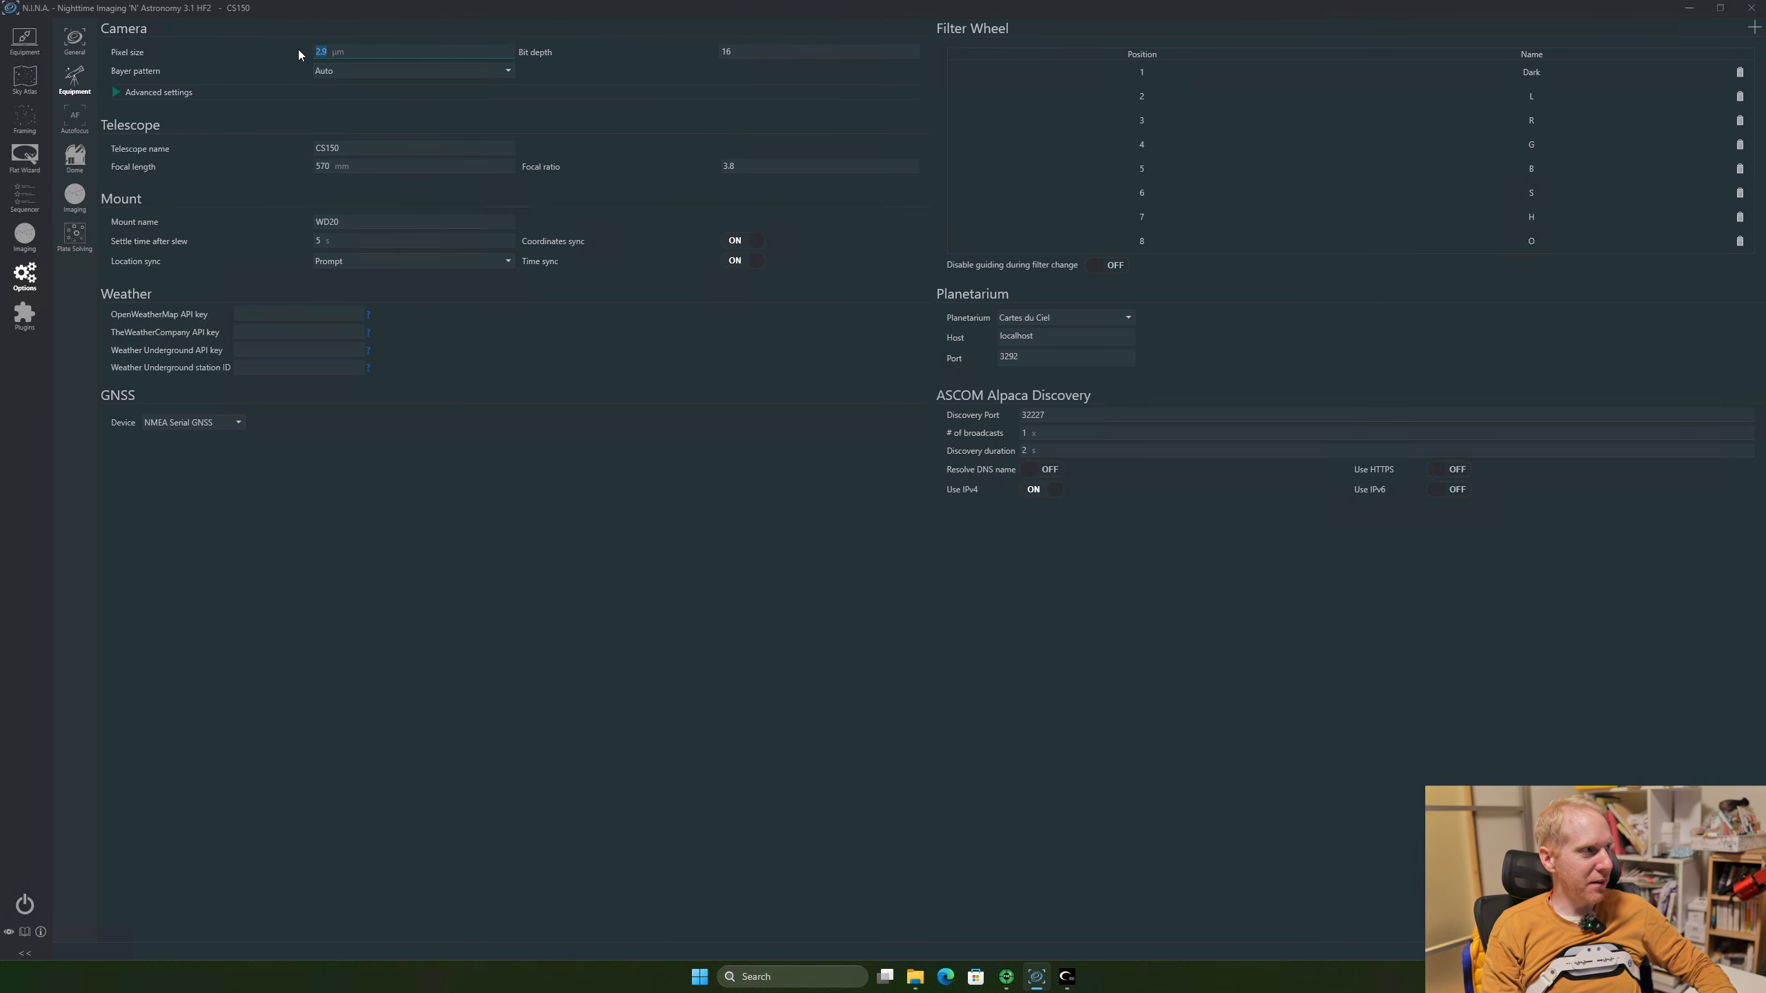
Rotate the camera frame in the framing assistant to 90° and recentre it at about RA 20h 50m 16s, Dec 44° 28'
left_click(24, 118)
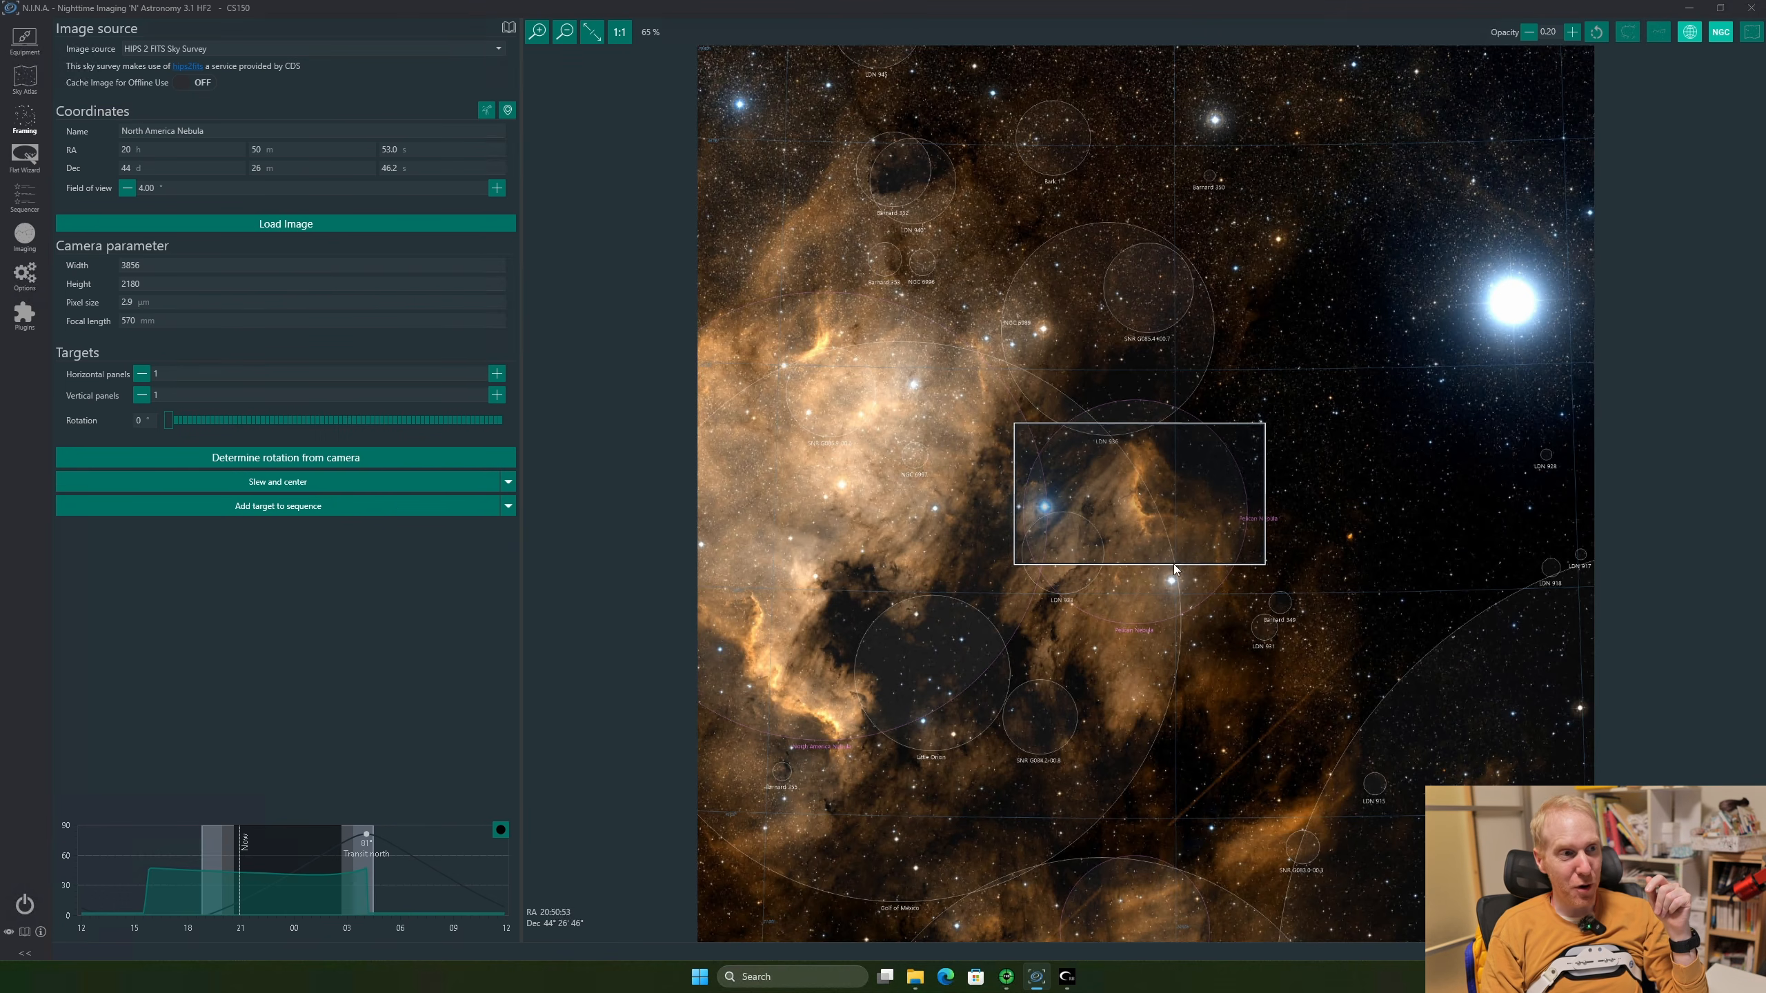
left_click_drag(168, 420, 251, 433)
left_click_drag(1129, 569, 1159, 557)
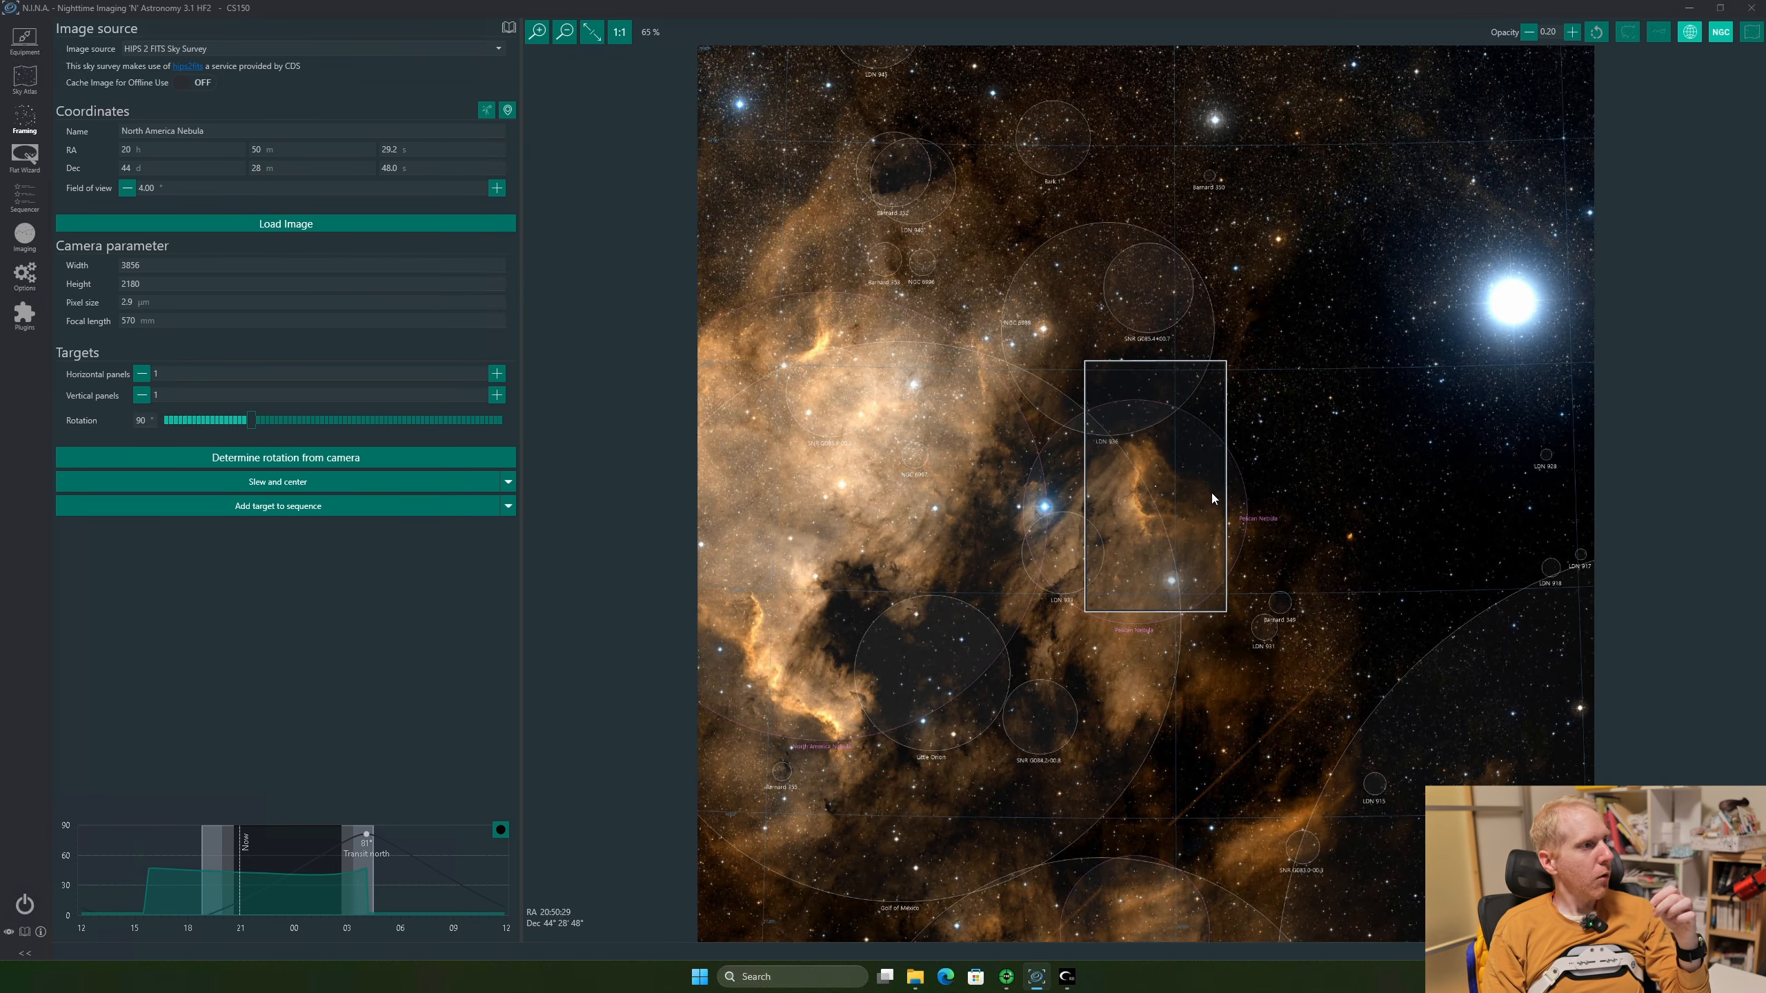
left_click_drag(1173, 532, 1185, 532)
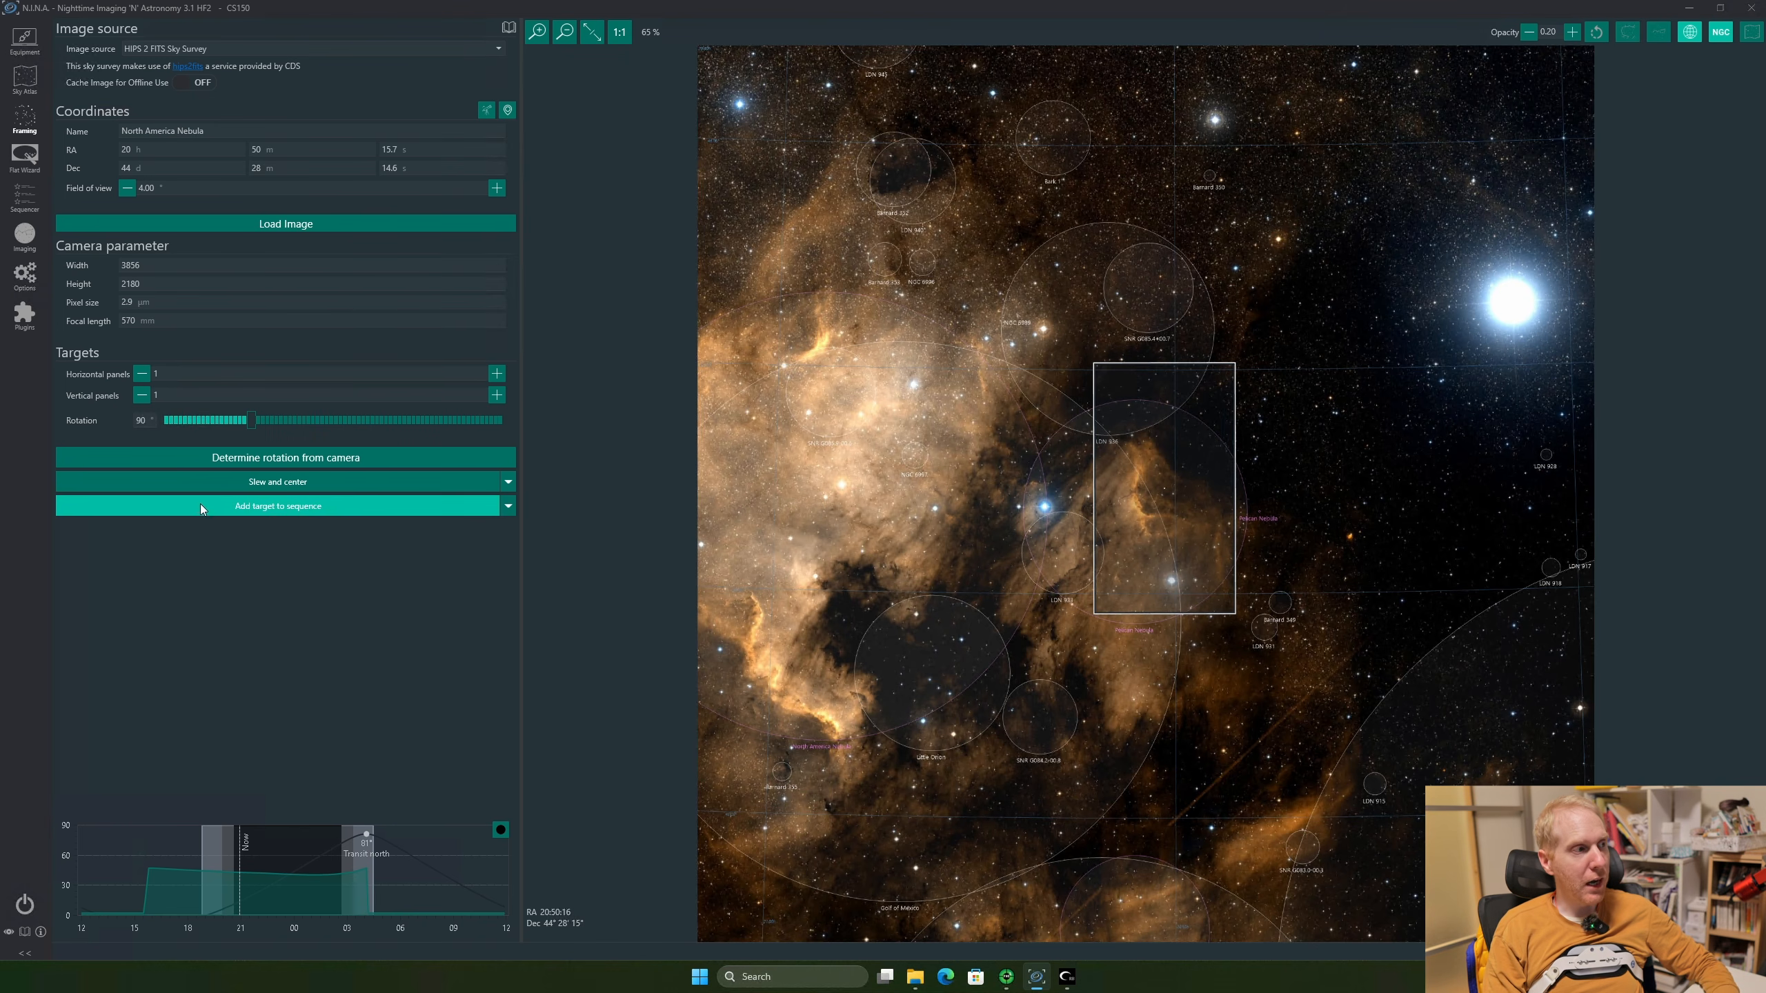
Add the framed target to the advanced sequencer using the MY TEMPLATE LRGB template
left_click(266, 514)
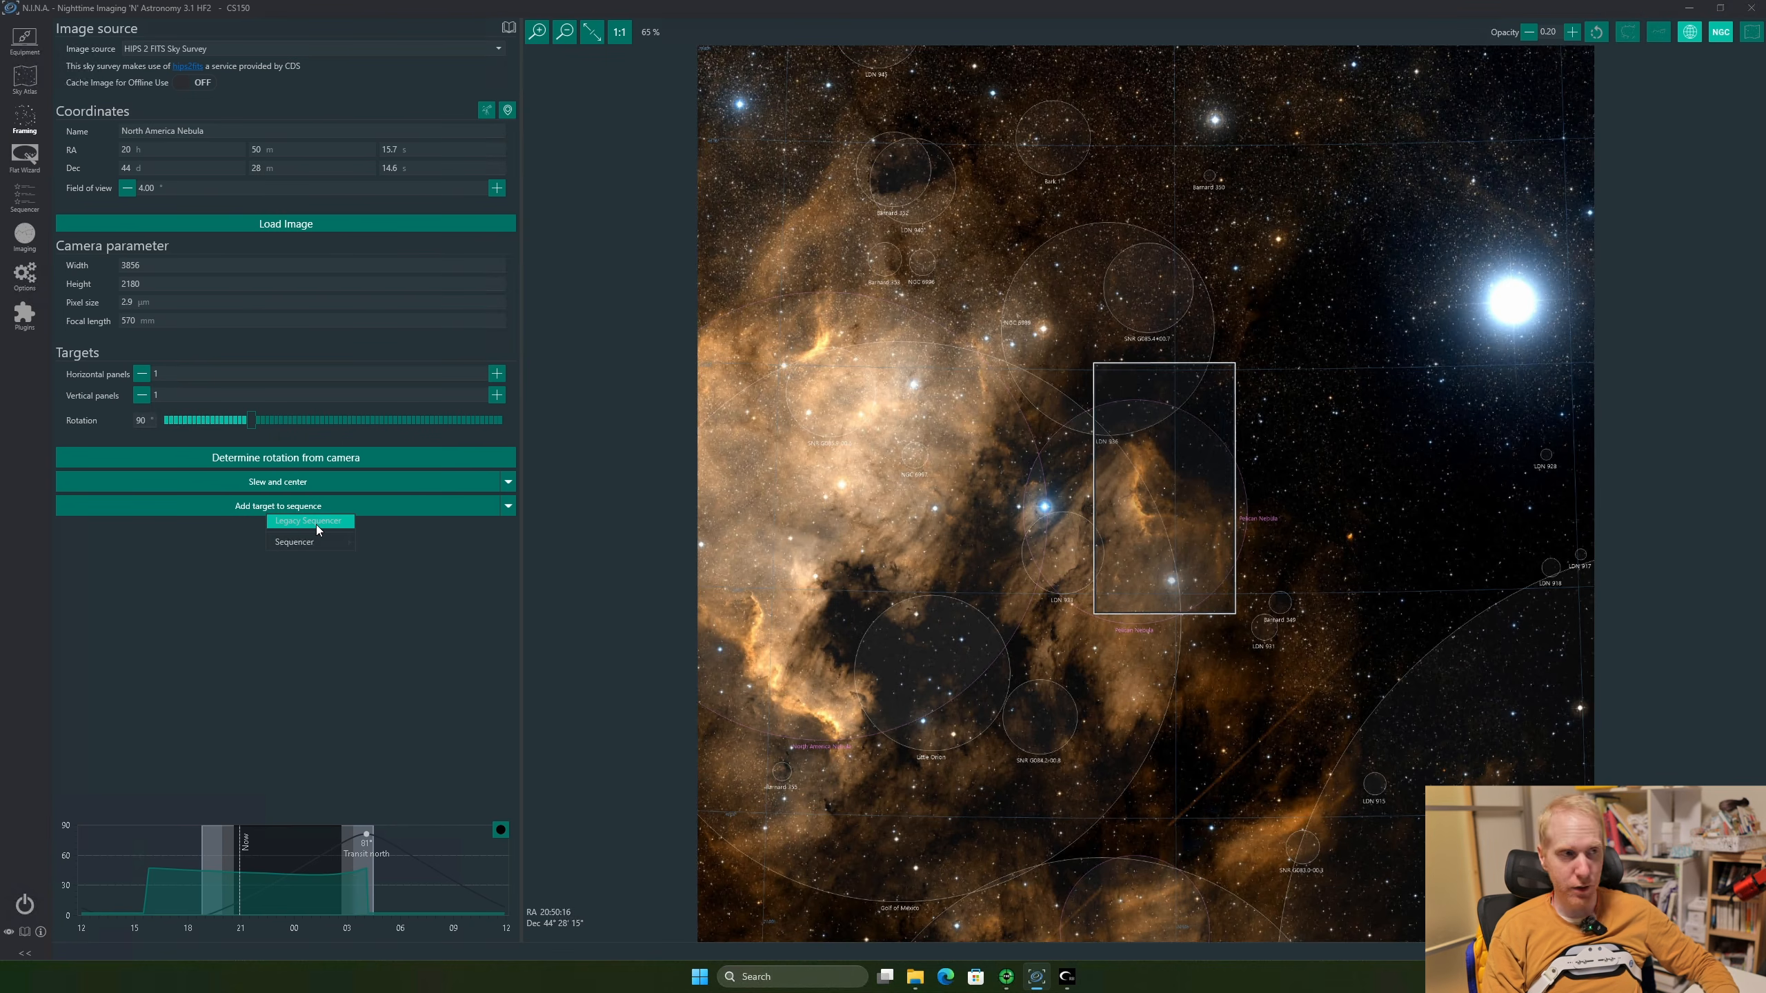
mouse_move(293, 546)
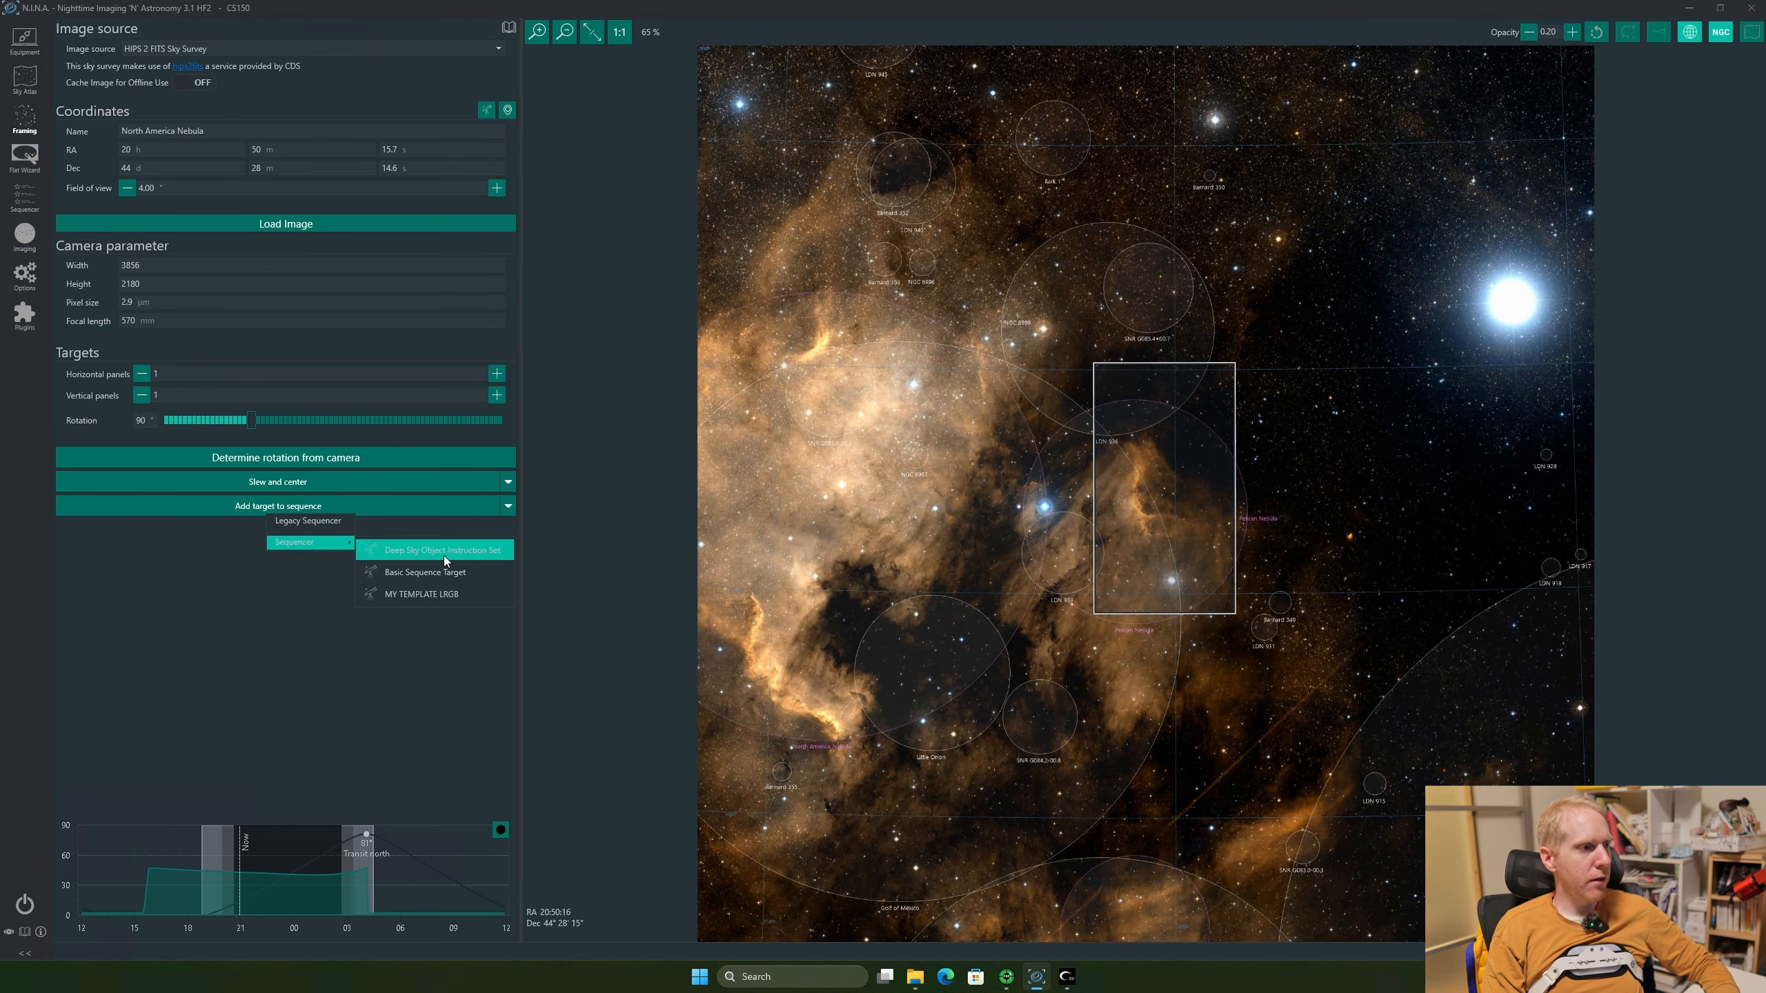
left_click(430, 595)
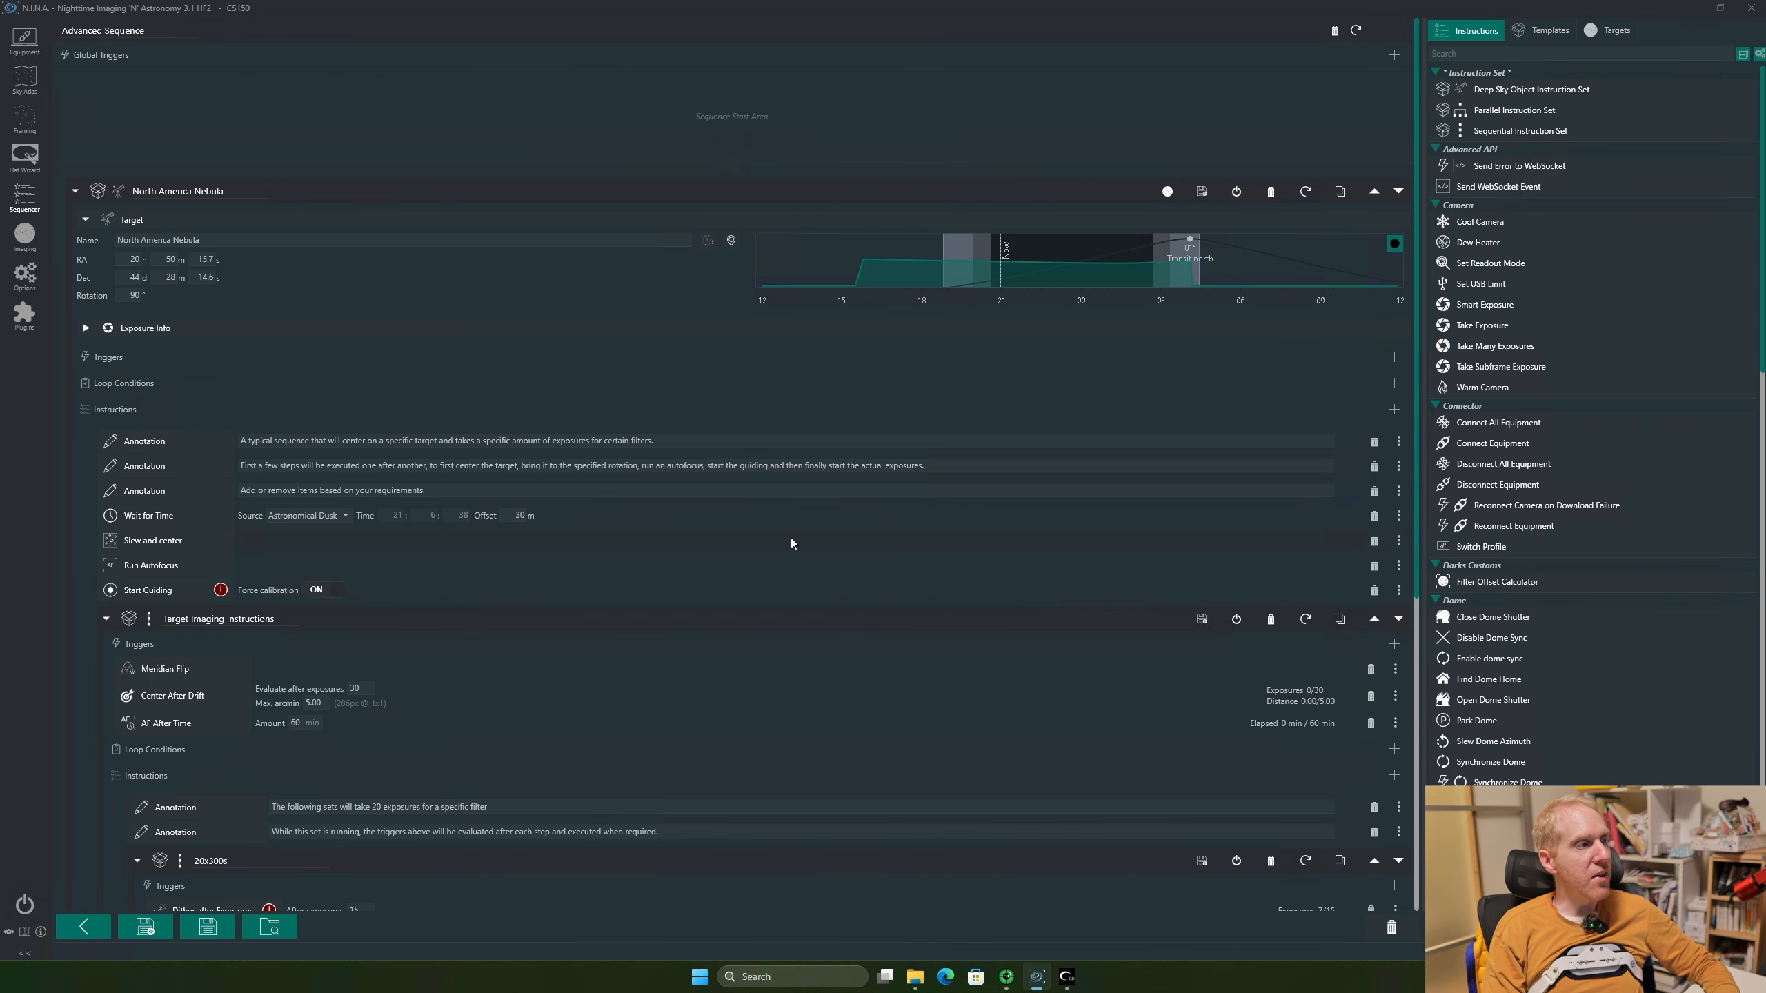
Review the North America Nebula target's coordinates, triggers, loop conditions and LRGB exposure instructions in the sequence
scroll(791, 542, "down", 7)
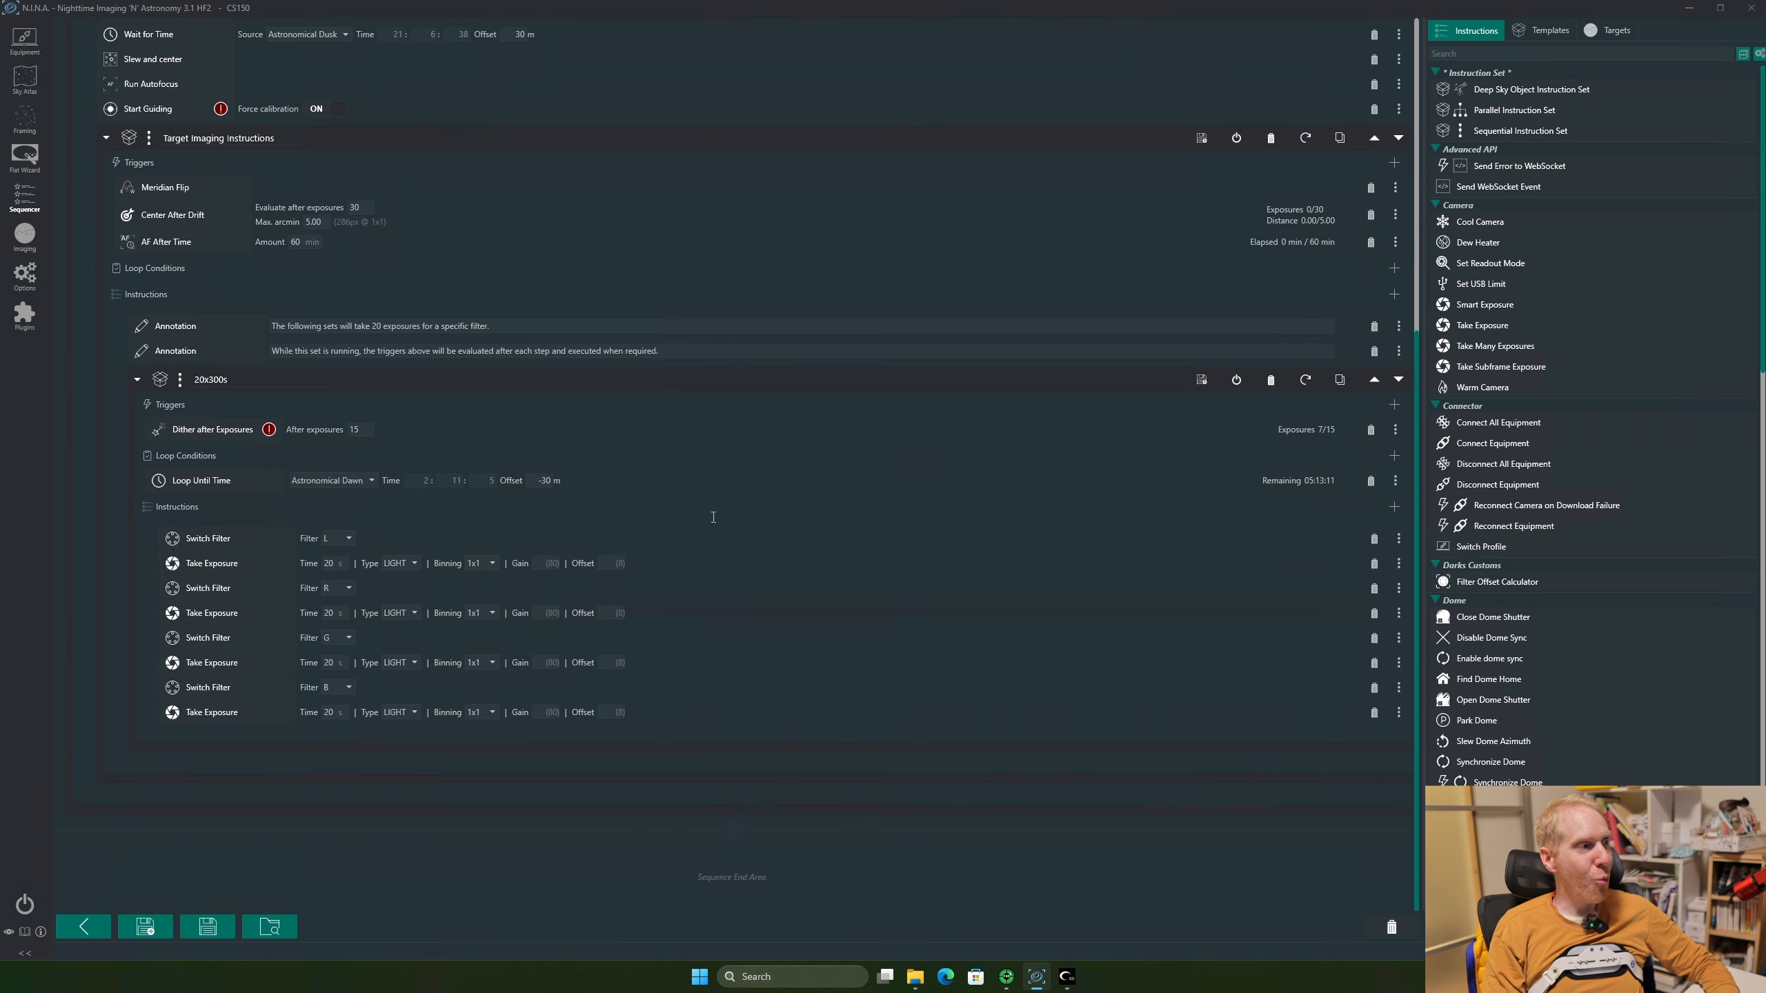
scroll(801, 481, "up", 7)
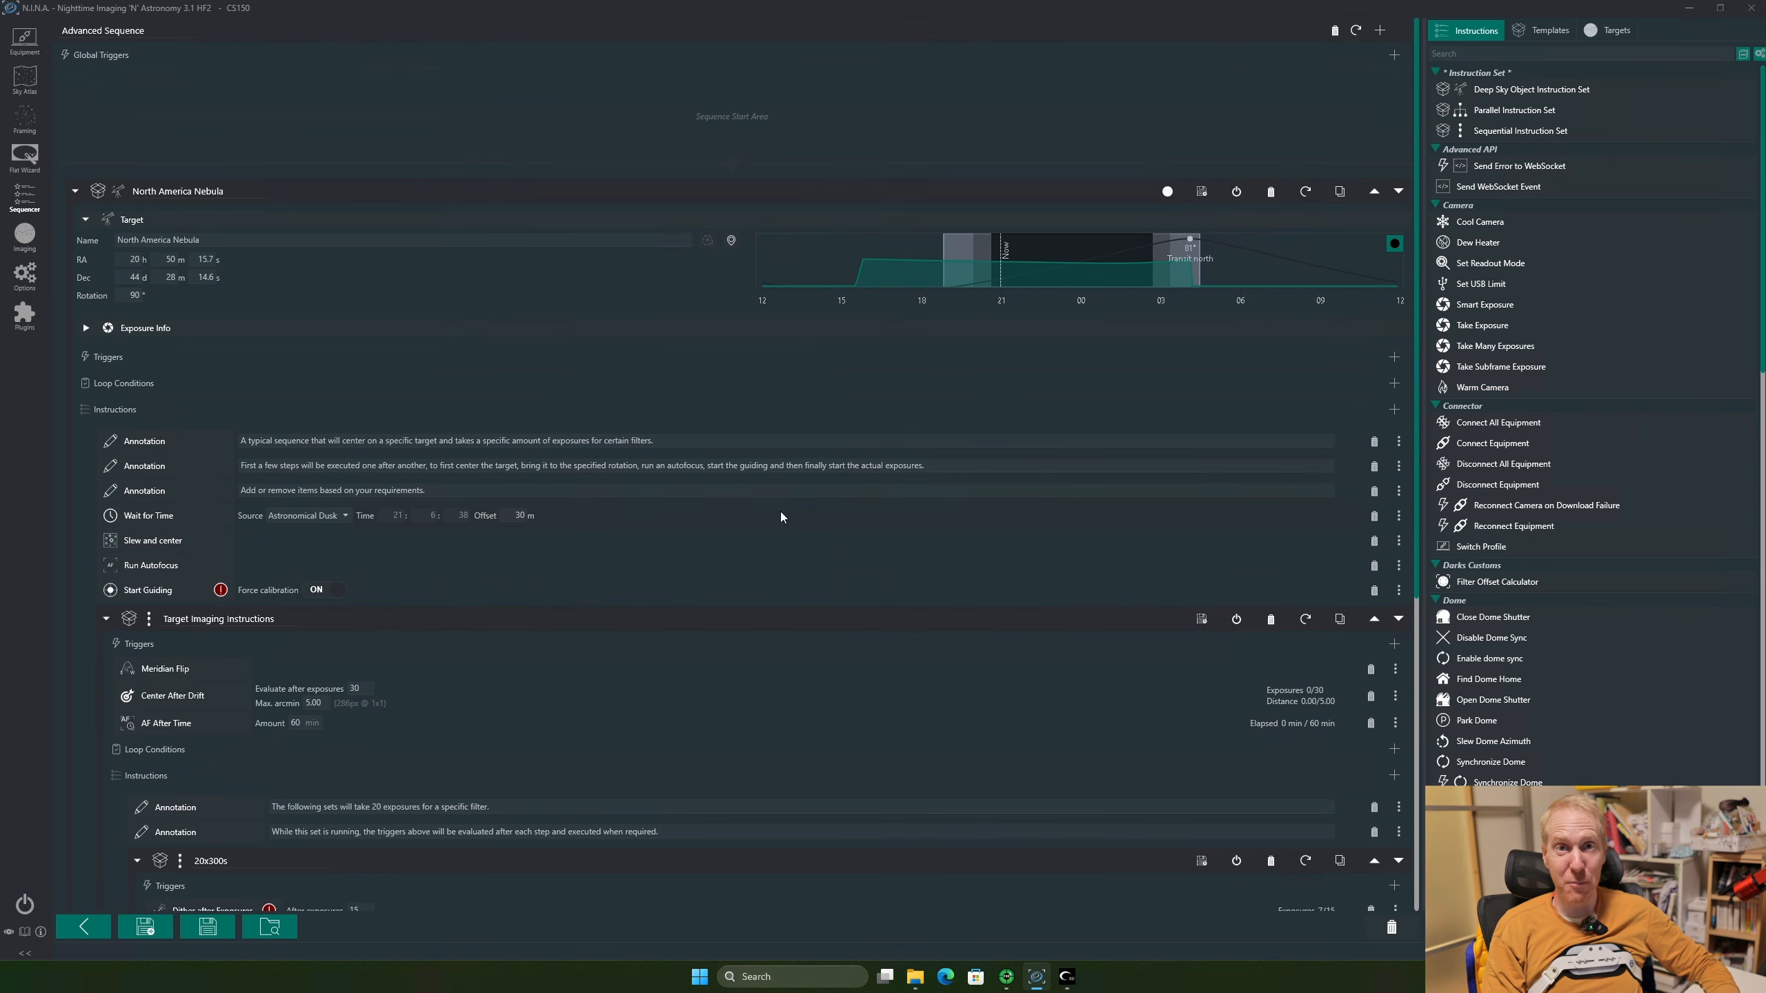
scroll(784, 507, "down", 2)
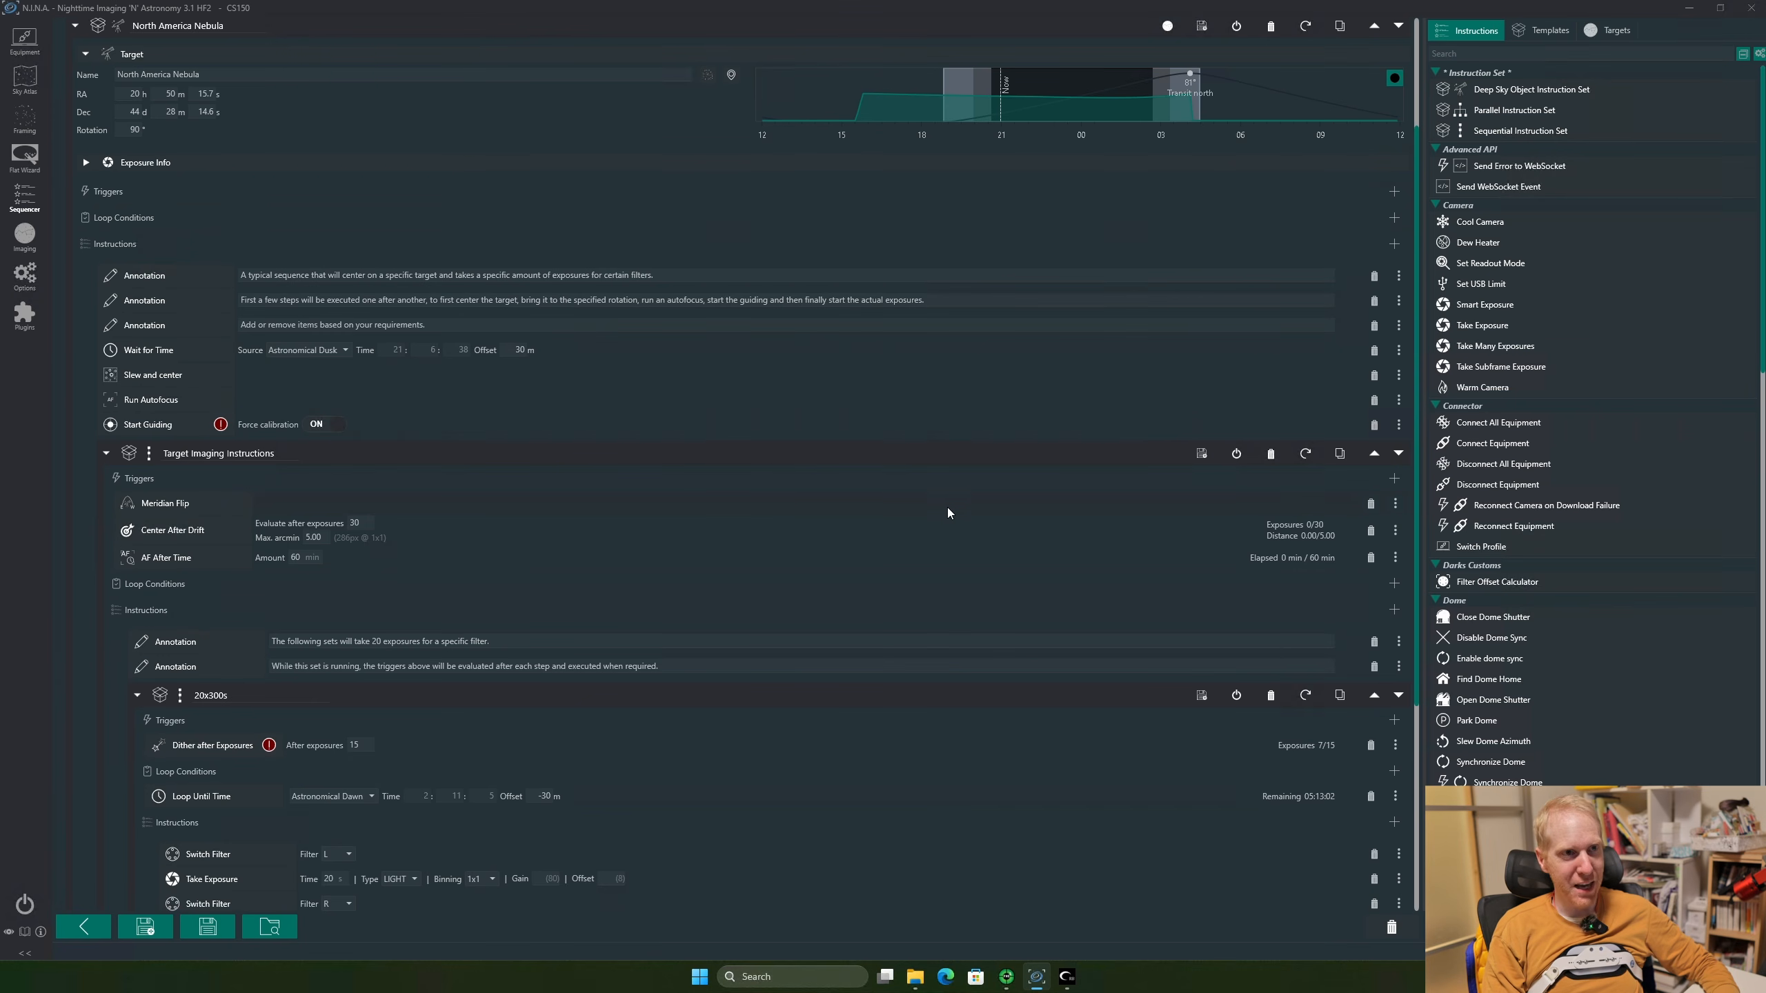
scroll(948, 514, "up", 2)
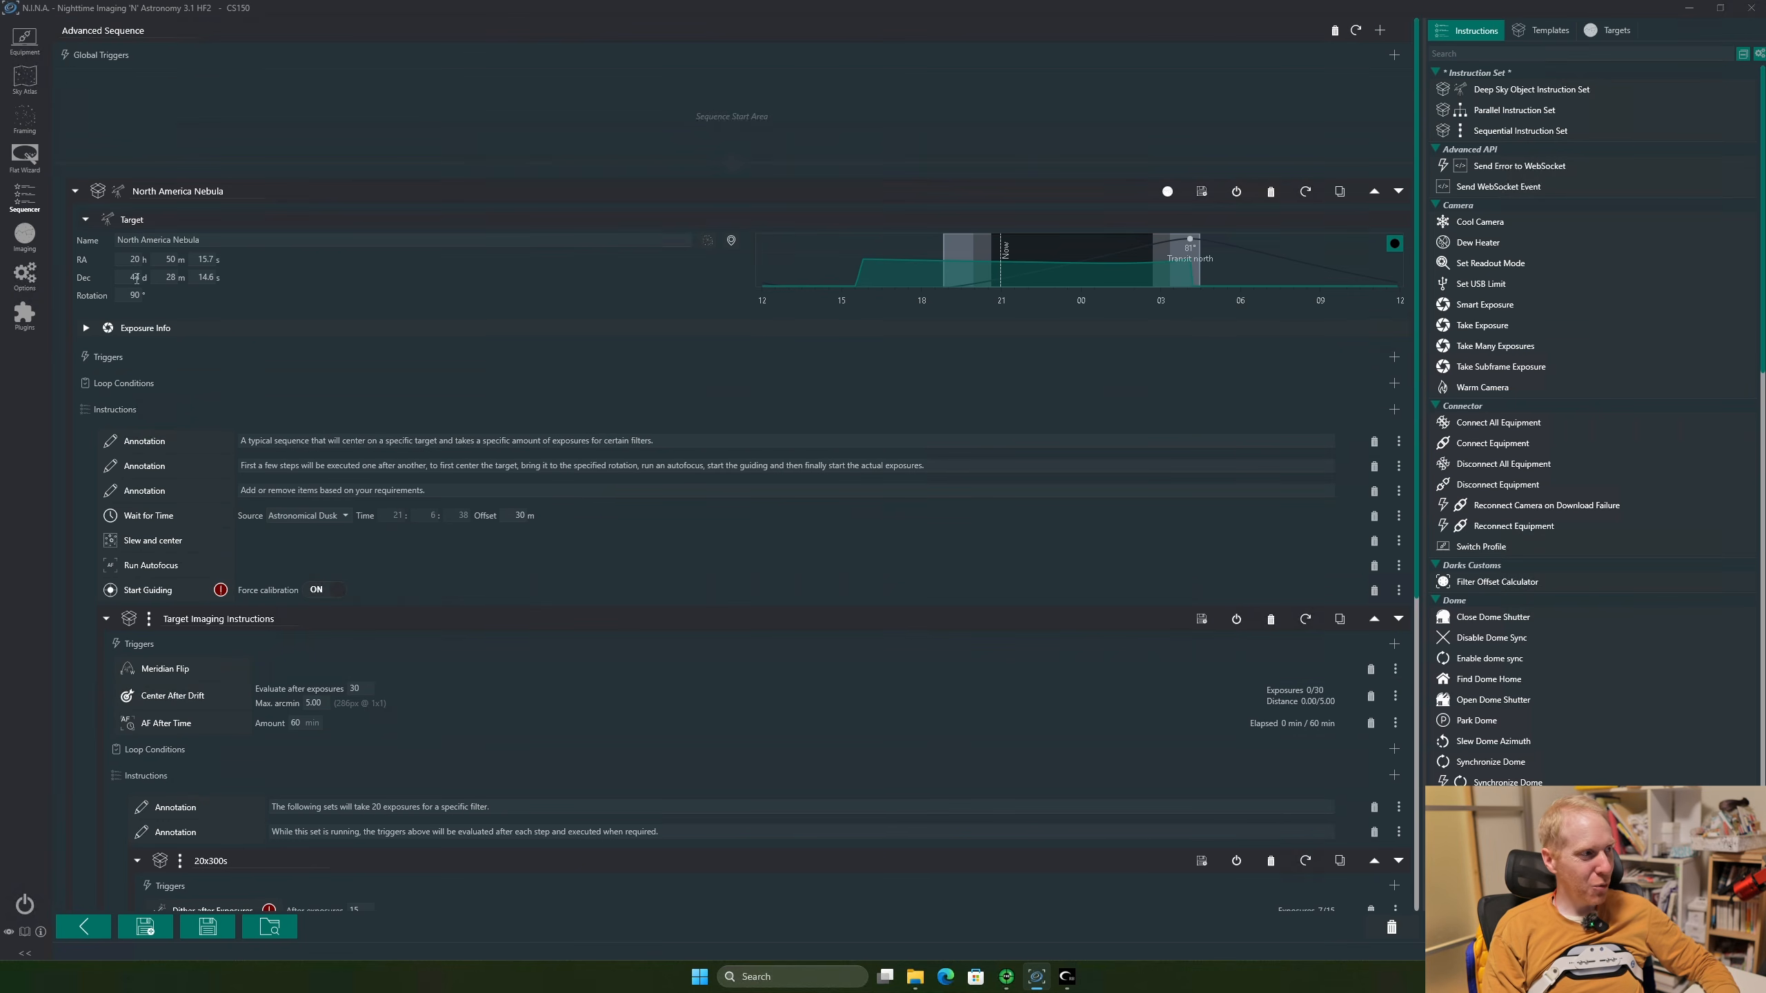
scroll(791, 612, "down", 5)
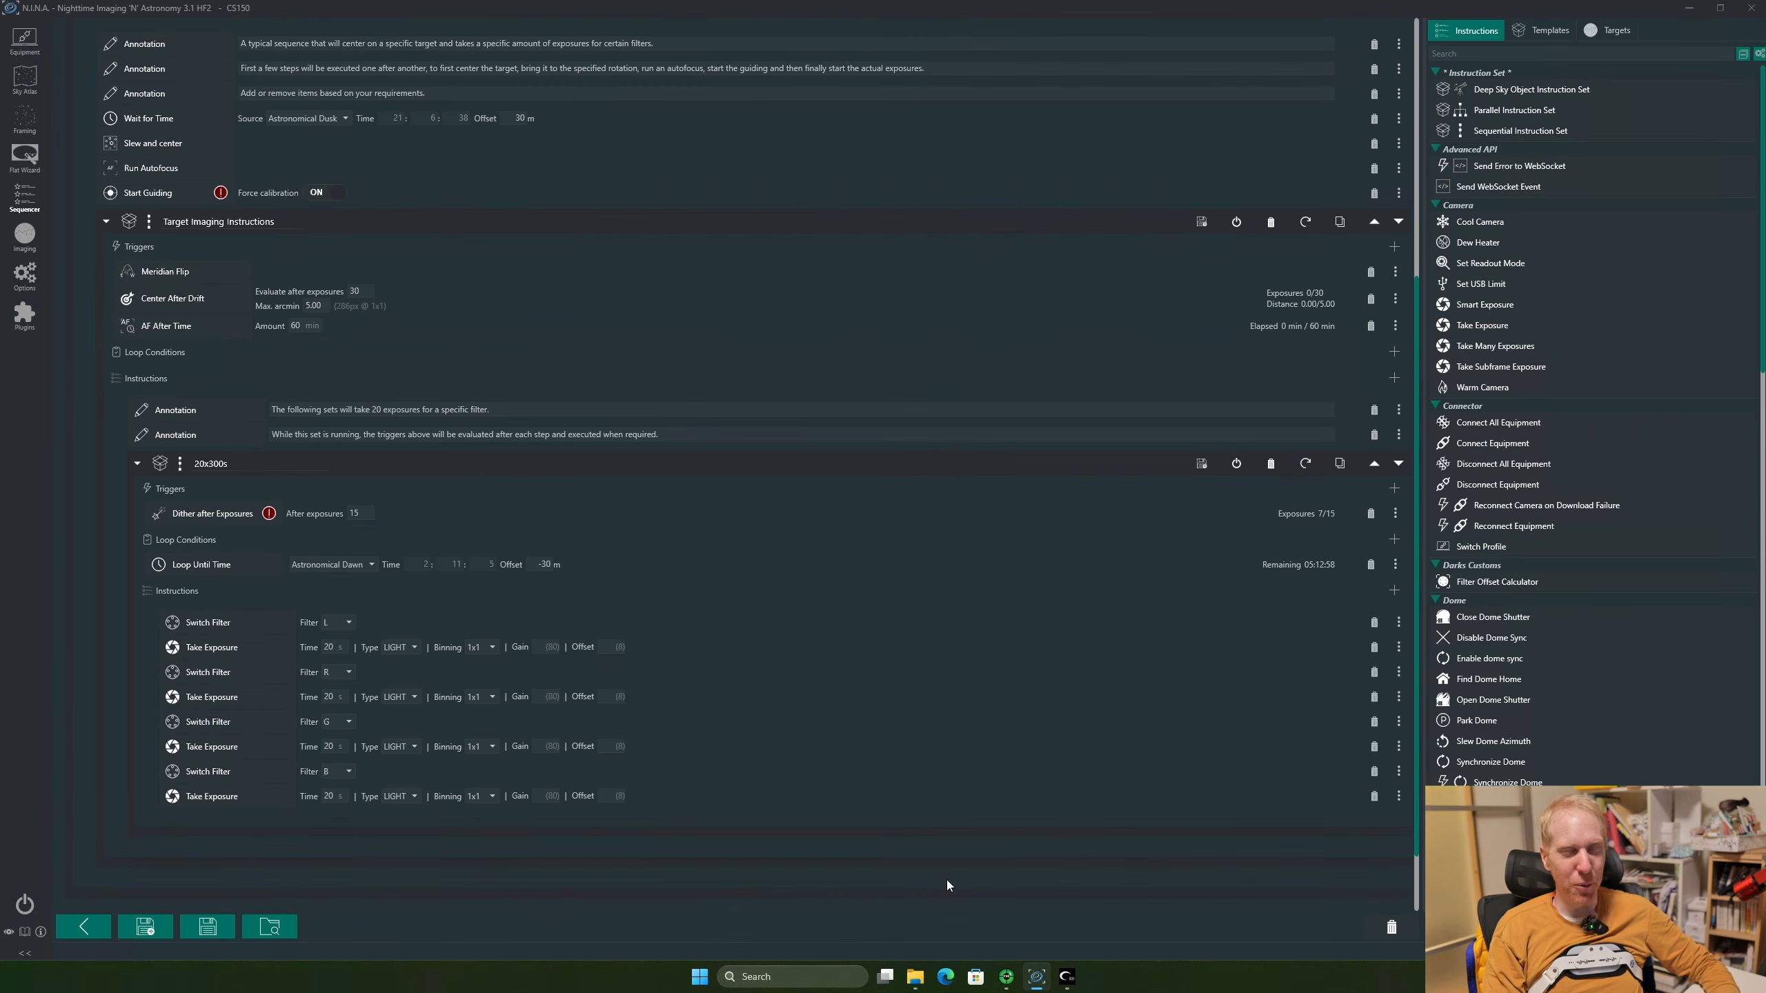
scroll(1047, 738, "up", 5)
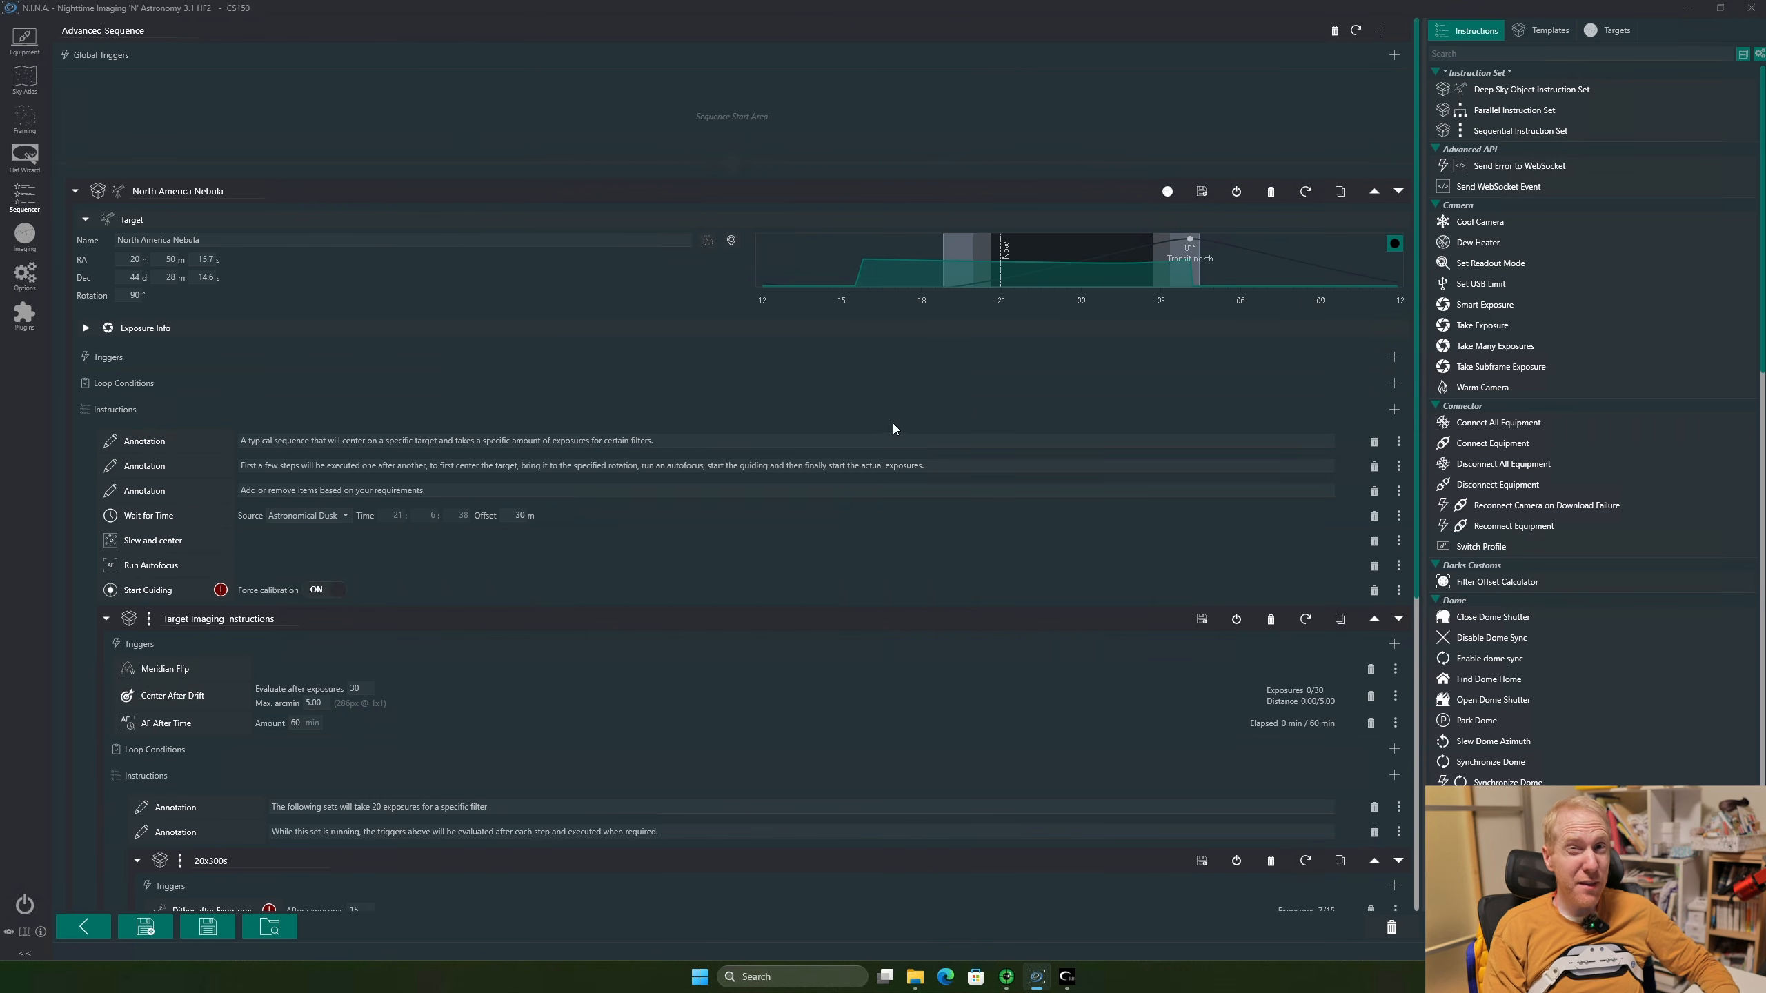
Set the framing to a mosaic of 3 horizontal by 3 vertical panels, centred at about RA 20h 52m 55s, Dec 44° 30'
left_click(24, 125)
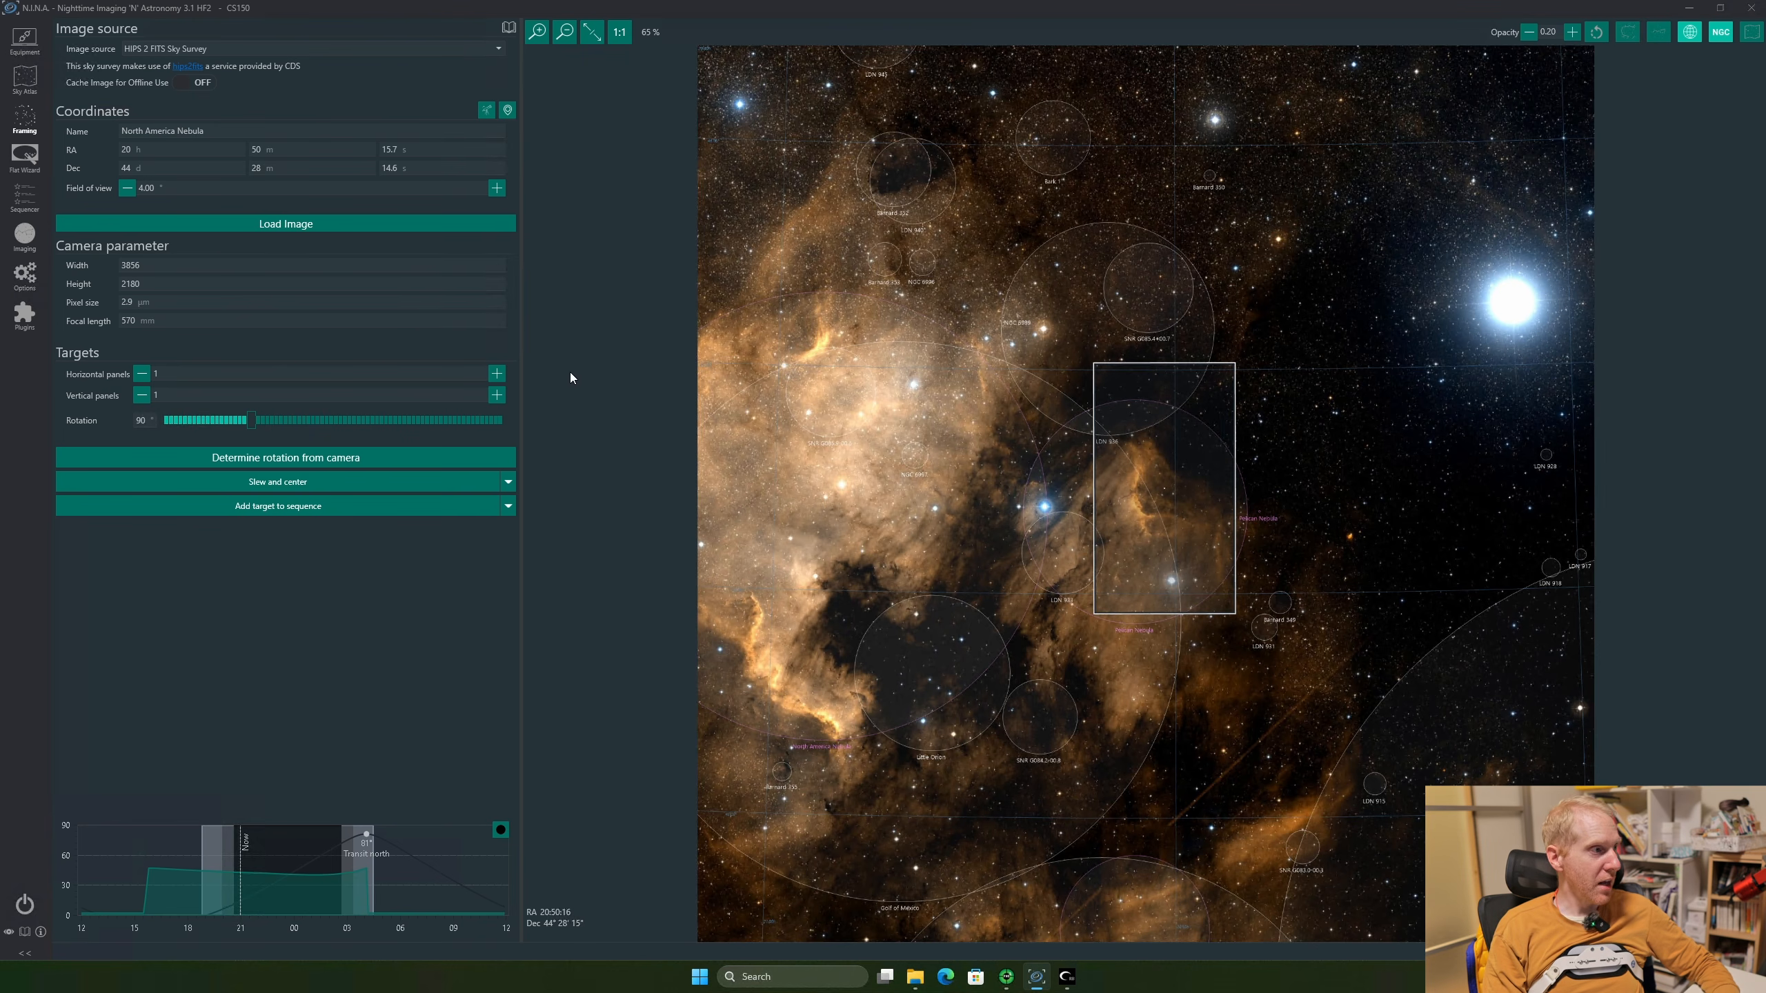
left_click(502, 376)
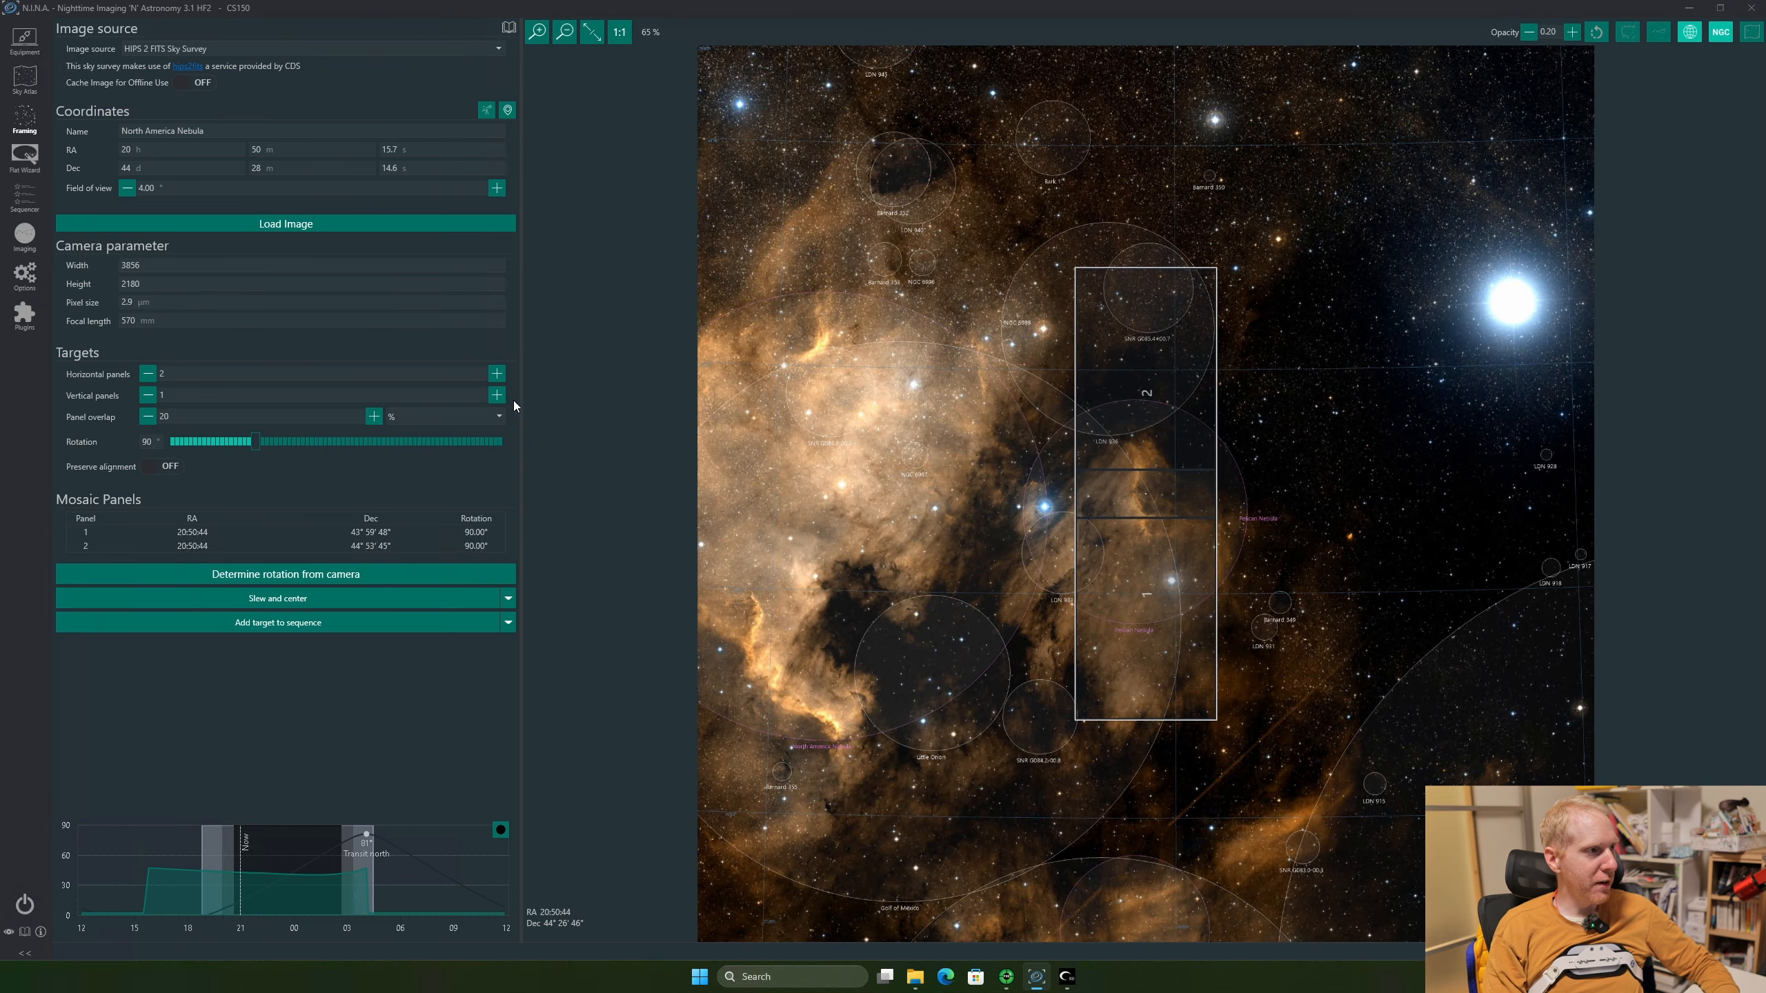
left_click(495, 394)
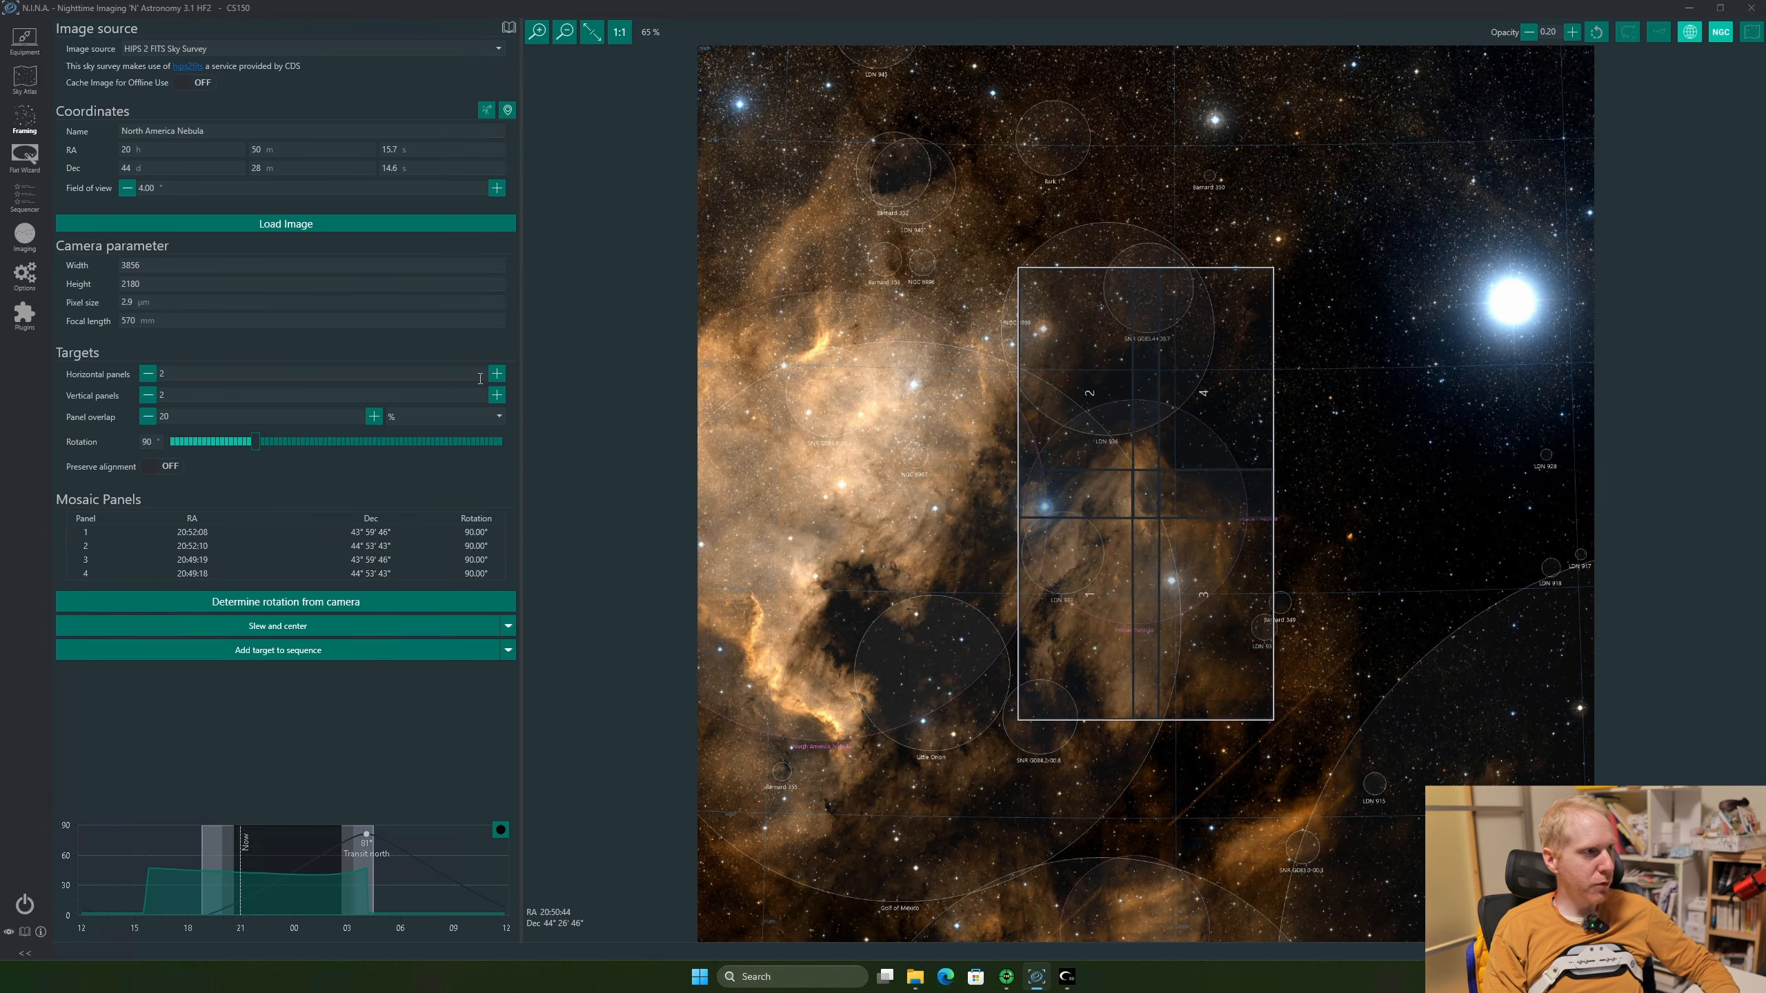
left_click(497, 374)
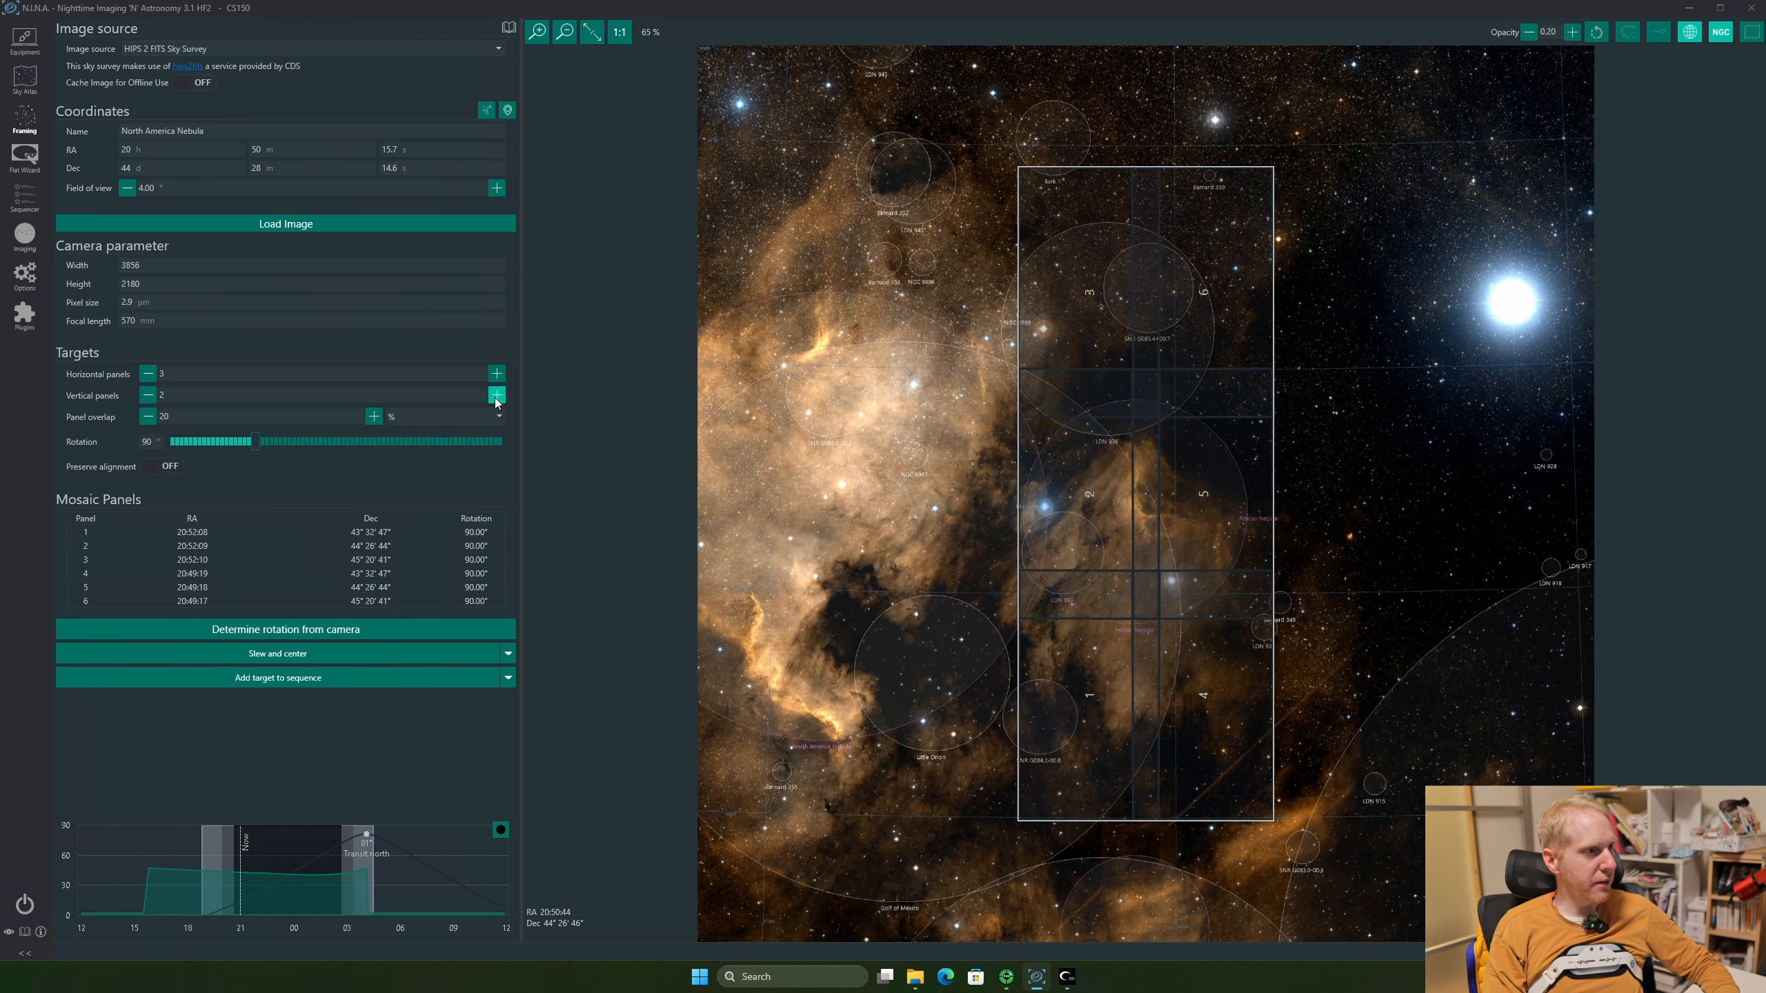
left_click(497, 396)
left_click_drag(1169, 524, 1079, 507)
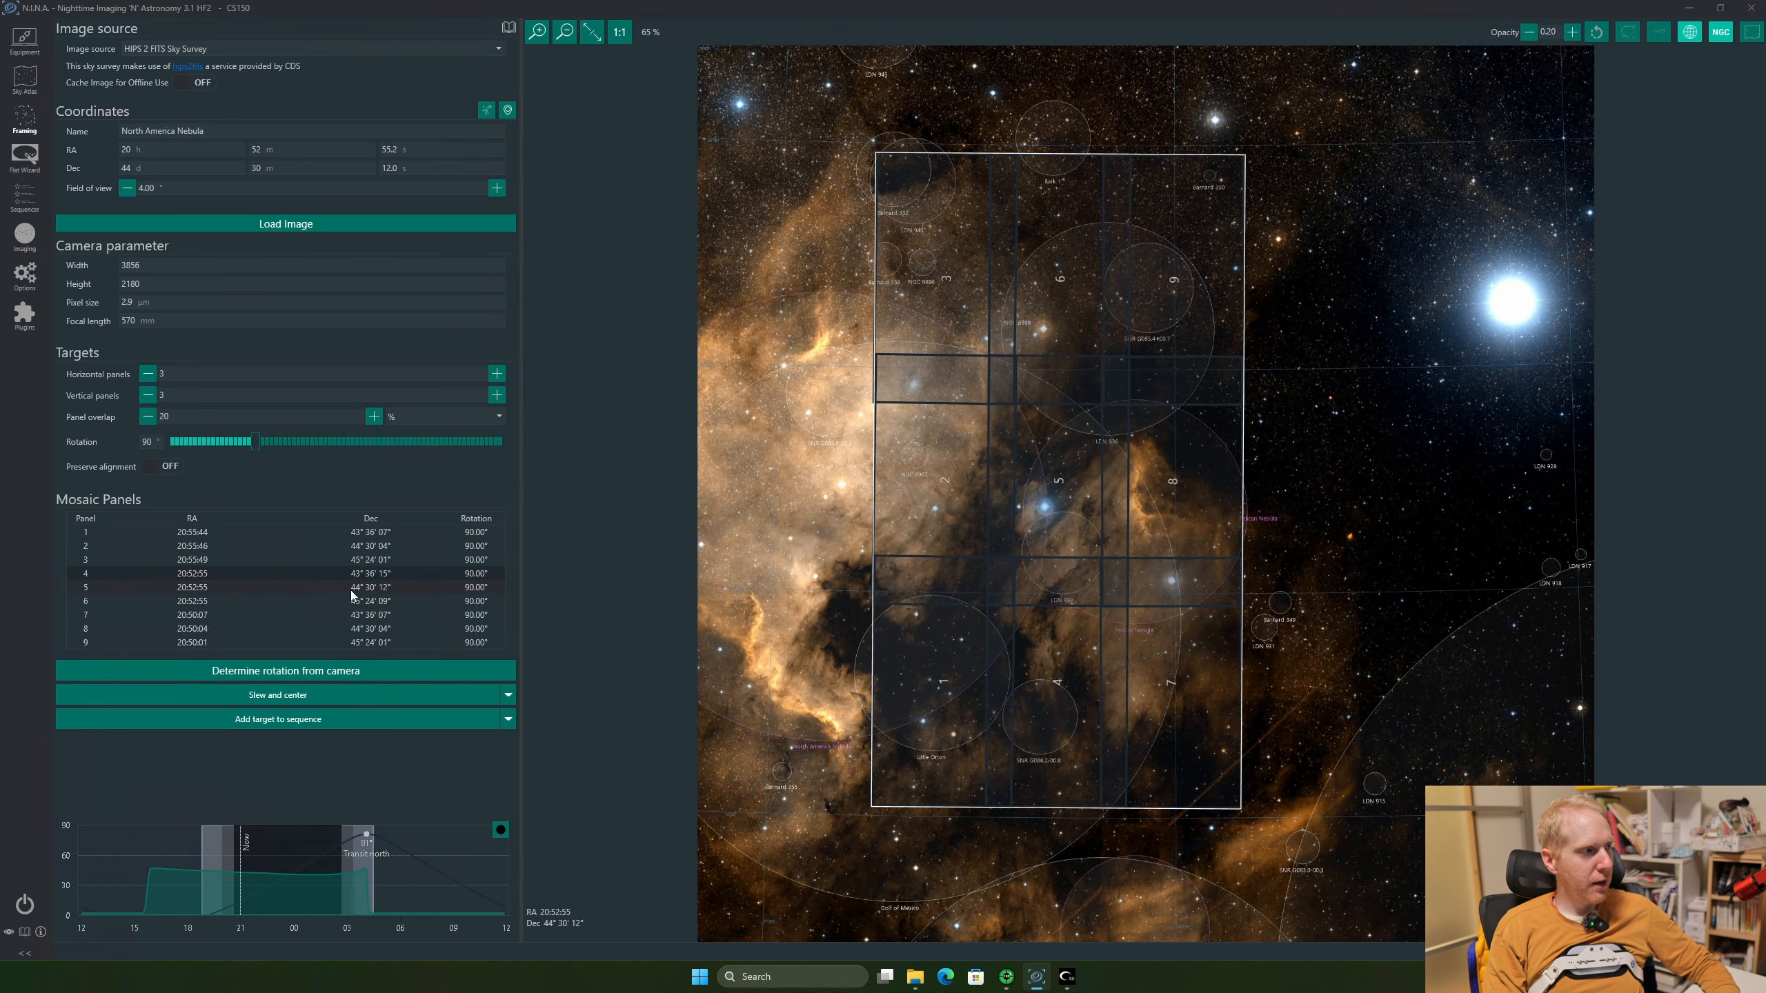
Select mosaic panel 8 in the panel list and add the mosaic targets to the sequencer as Basic Sequence Target
left_click(345, 628)
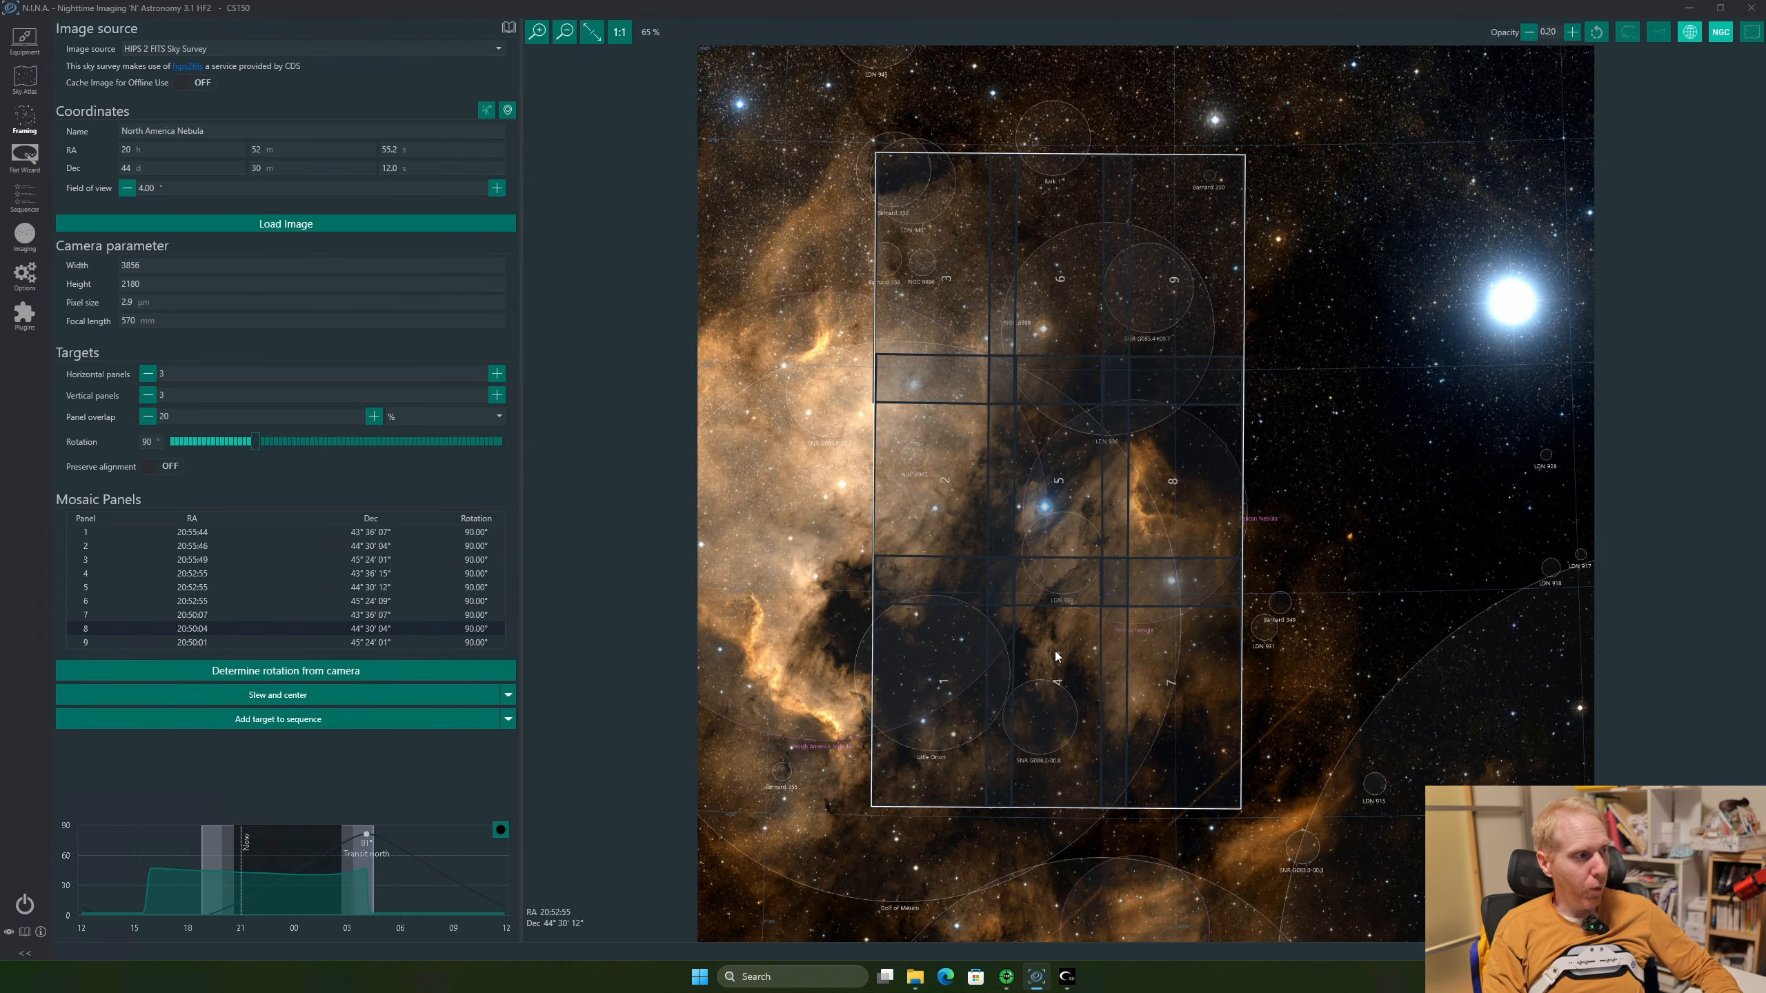
left_click(251, 721)
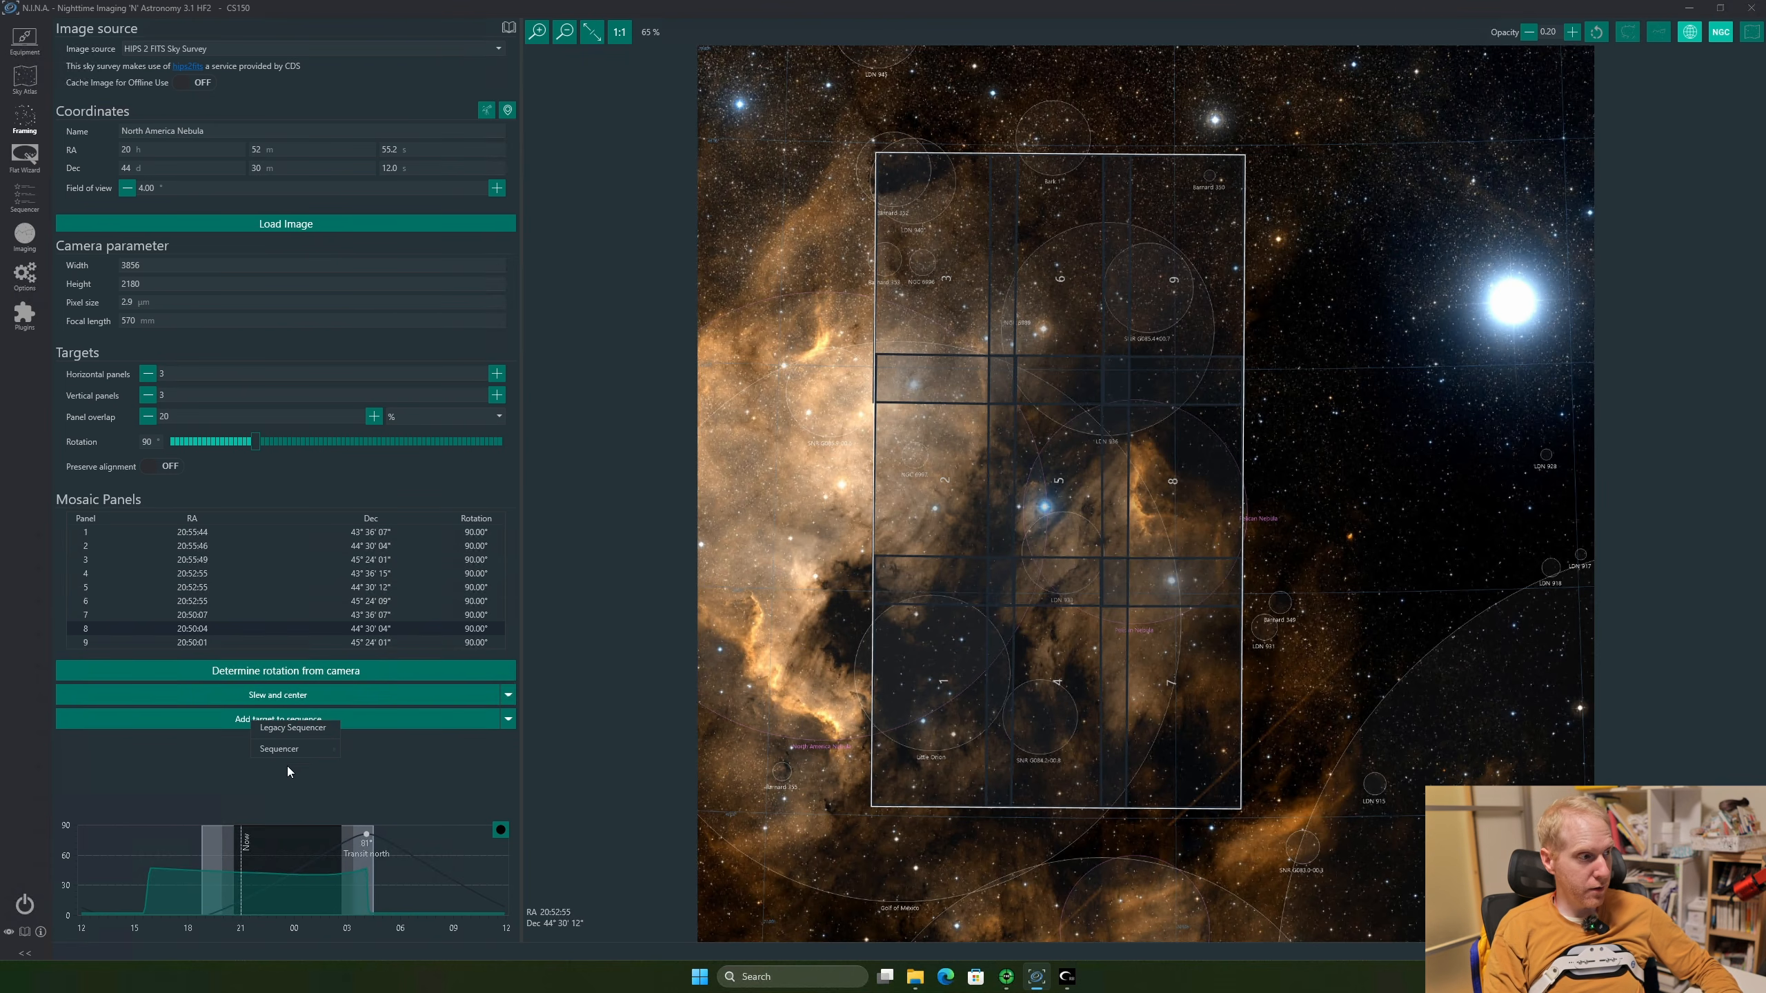
mouse_move(288, 751)
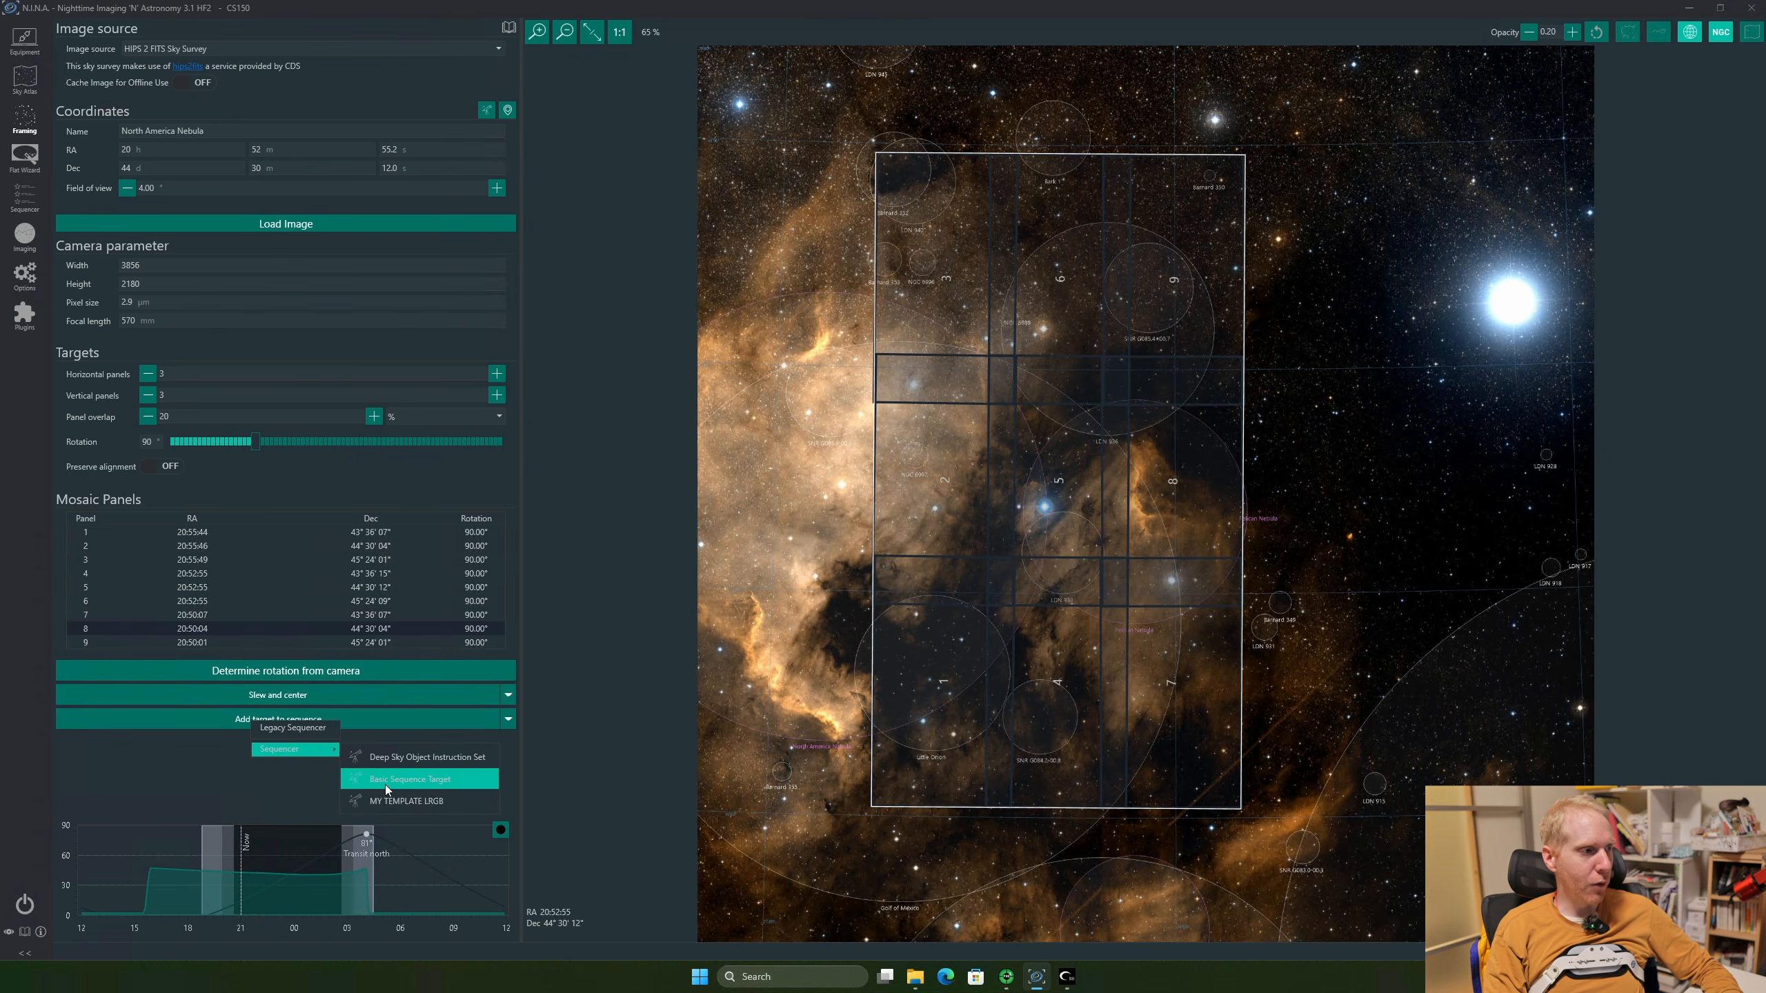
left_click(411, 779)
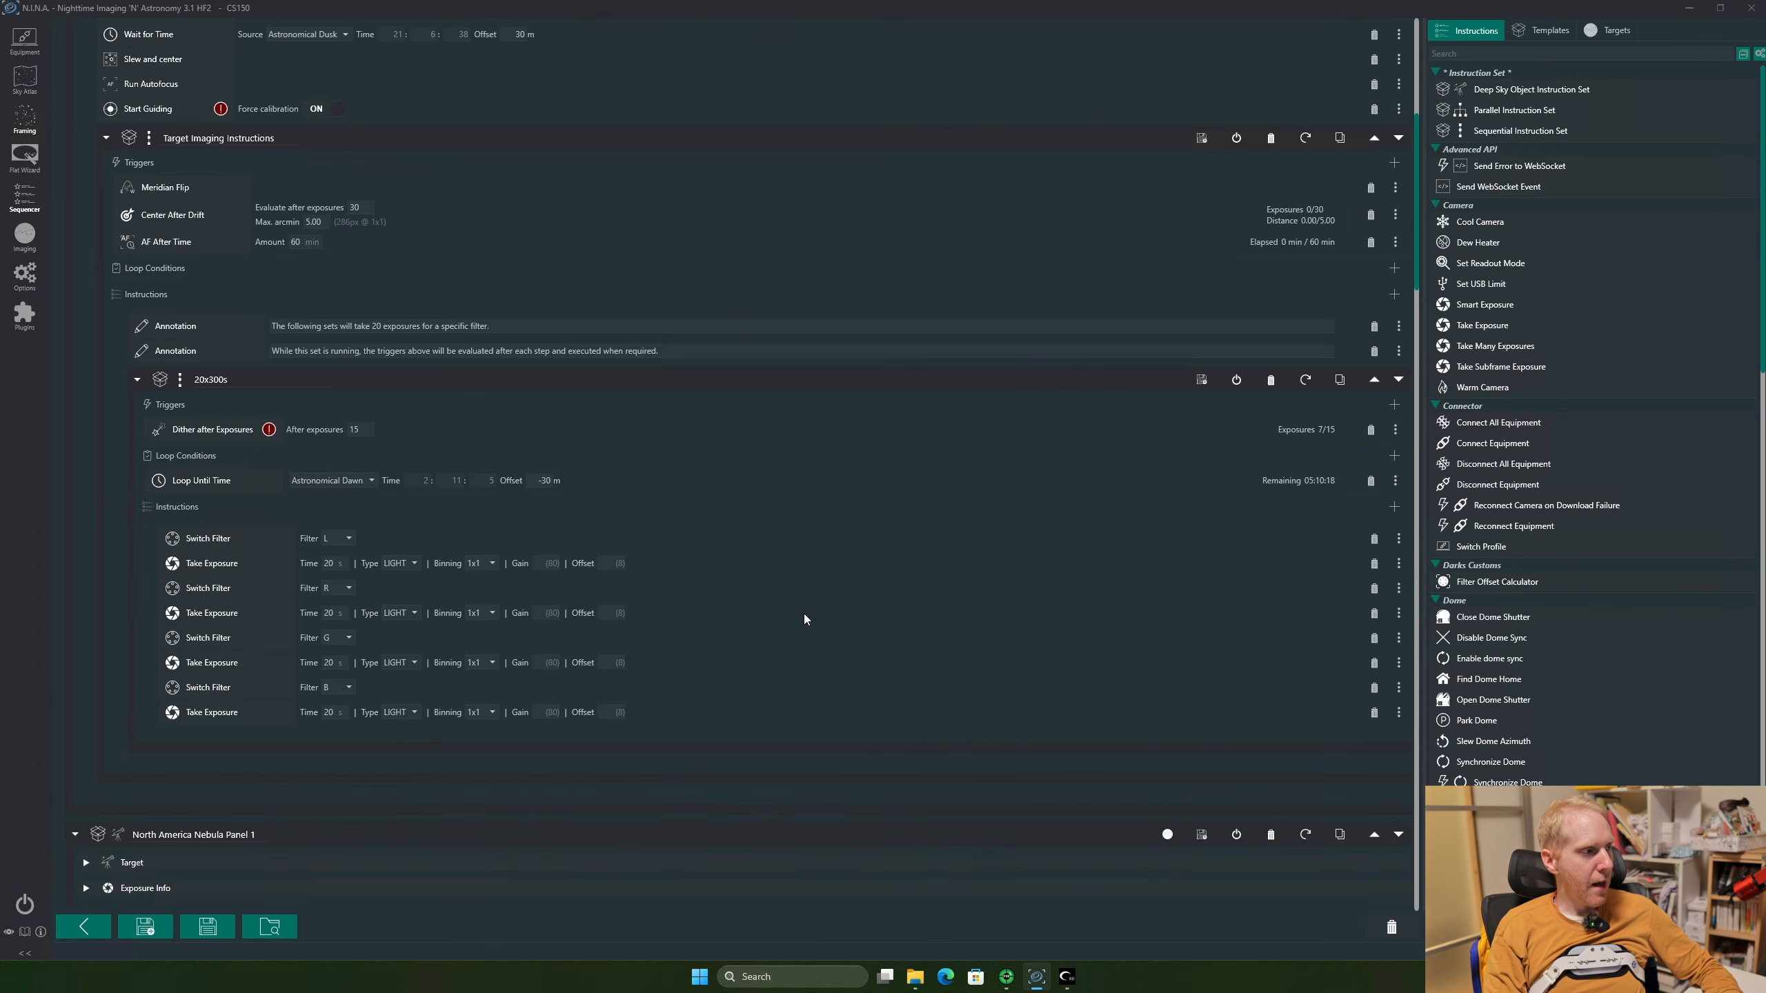
Collapse the North America Nebula Panel 1 target and review the other mosaic panel targets and their instructions in the sequence
scroll(793, 615, "down", 9)
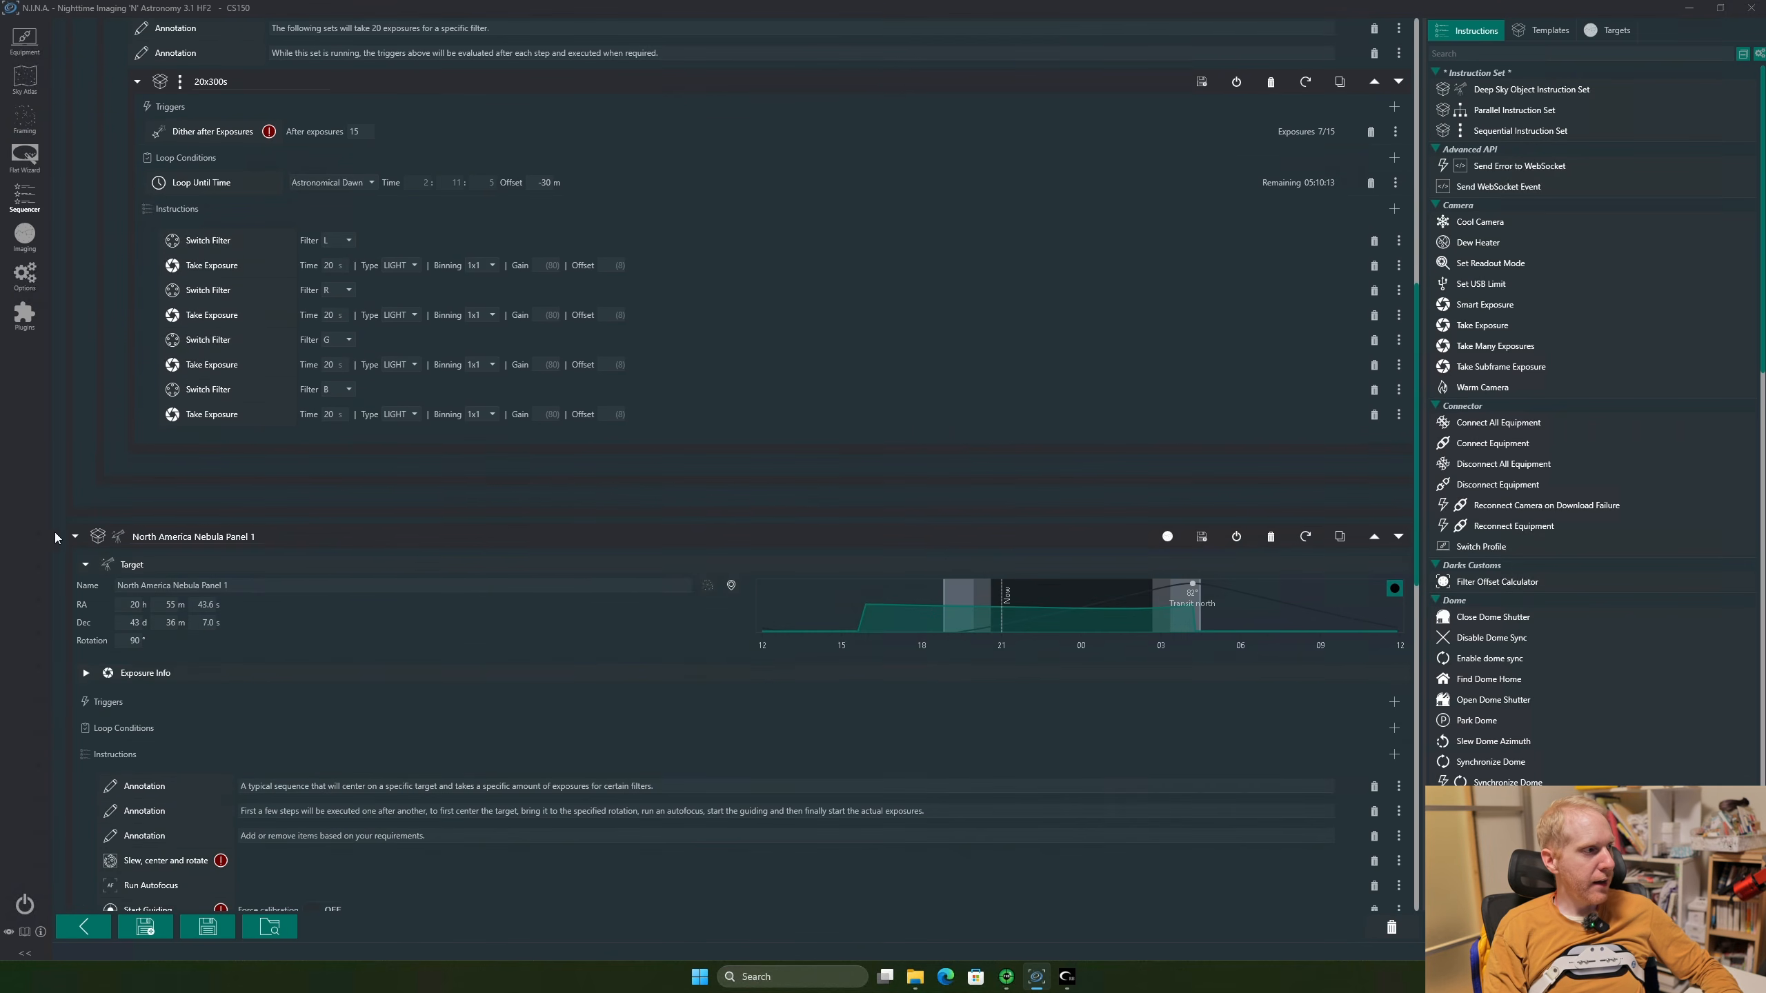
left_click(76, 537)
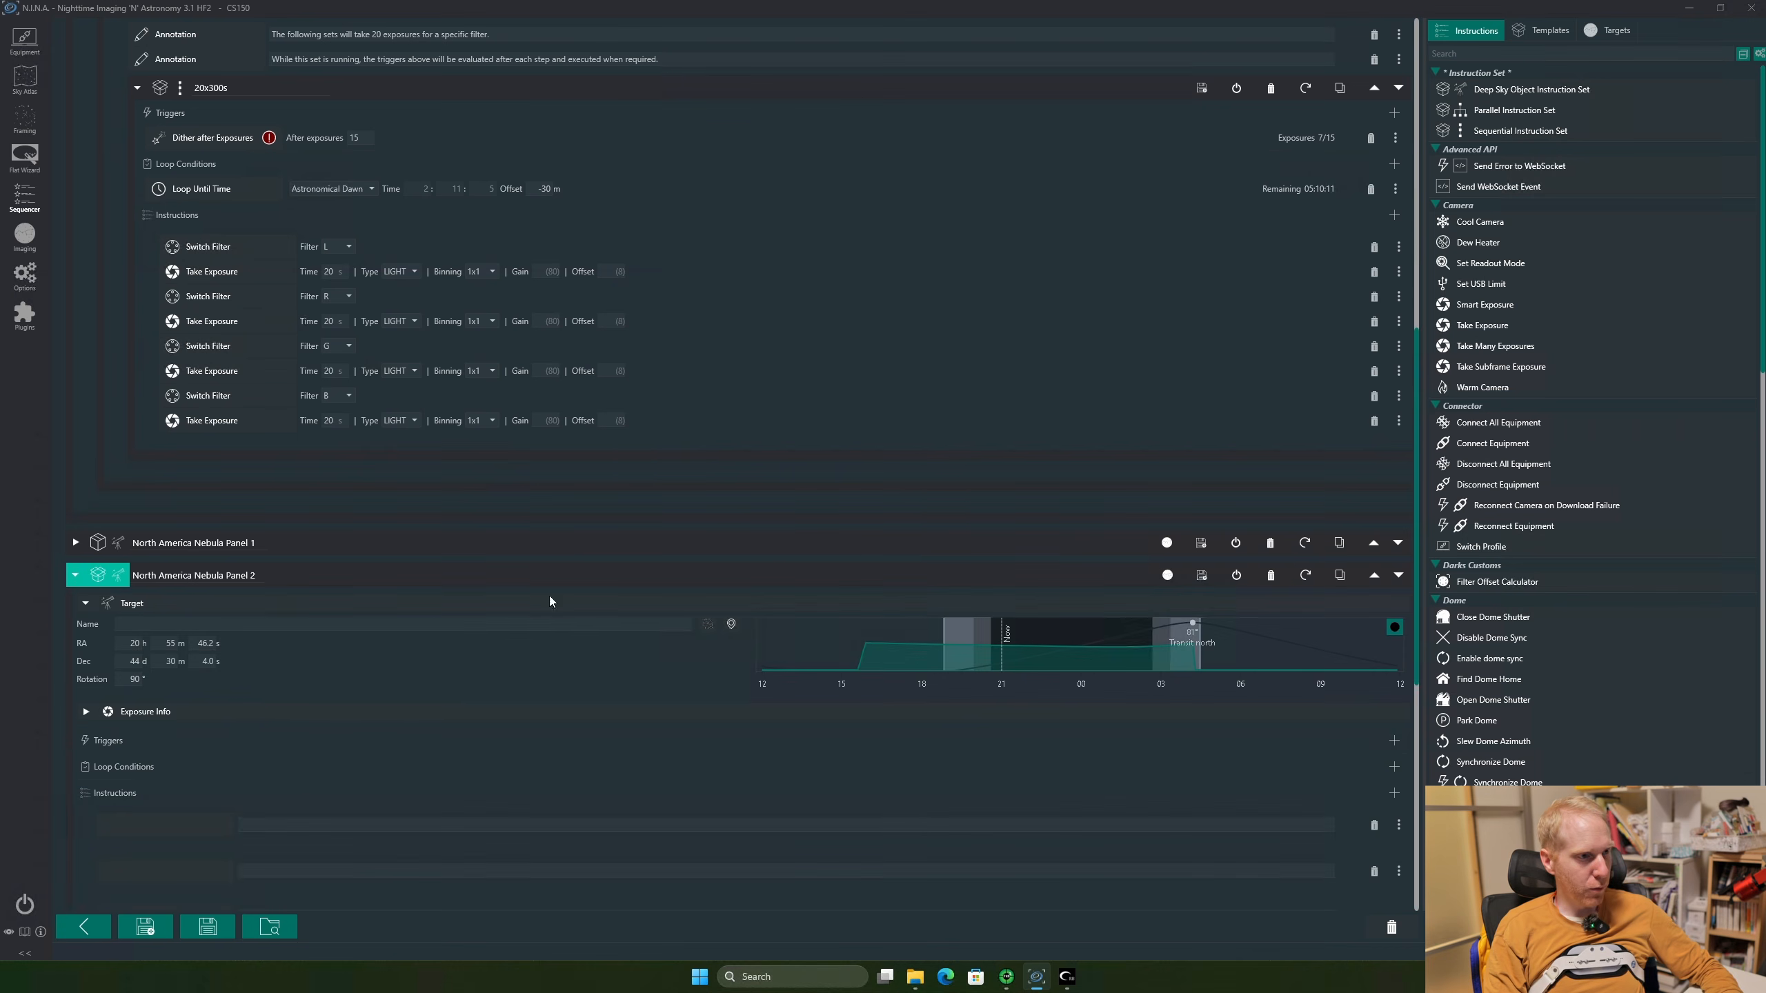
scroll(949, 672, "down", 20)
scroll(973, 673, "down", 3)
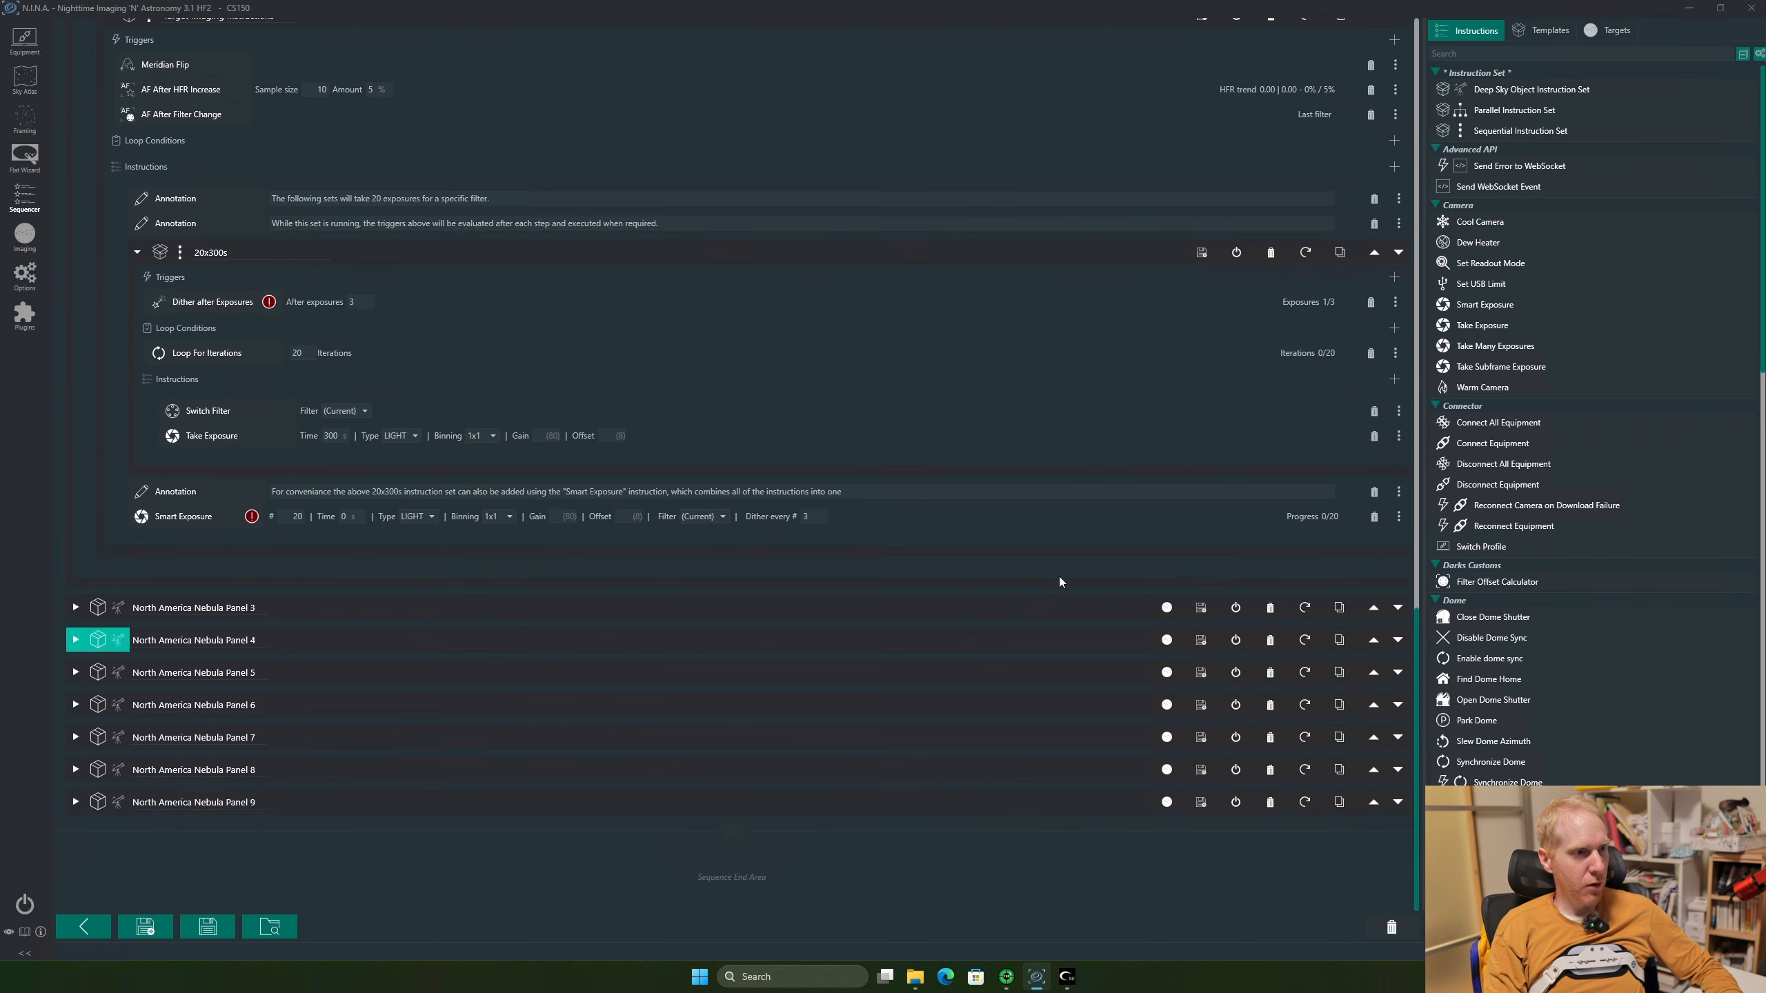
scroll(745, 483, "up", 15)
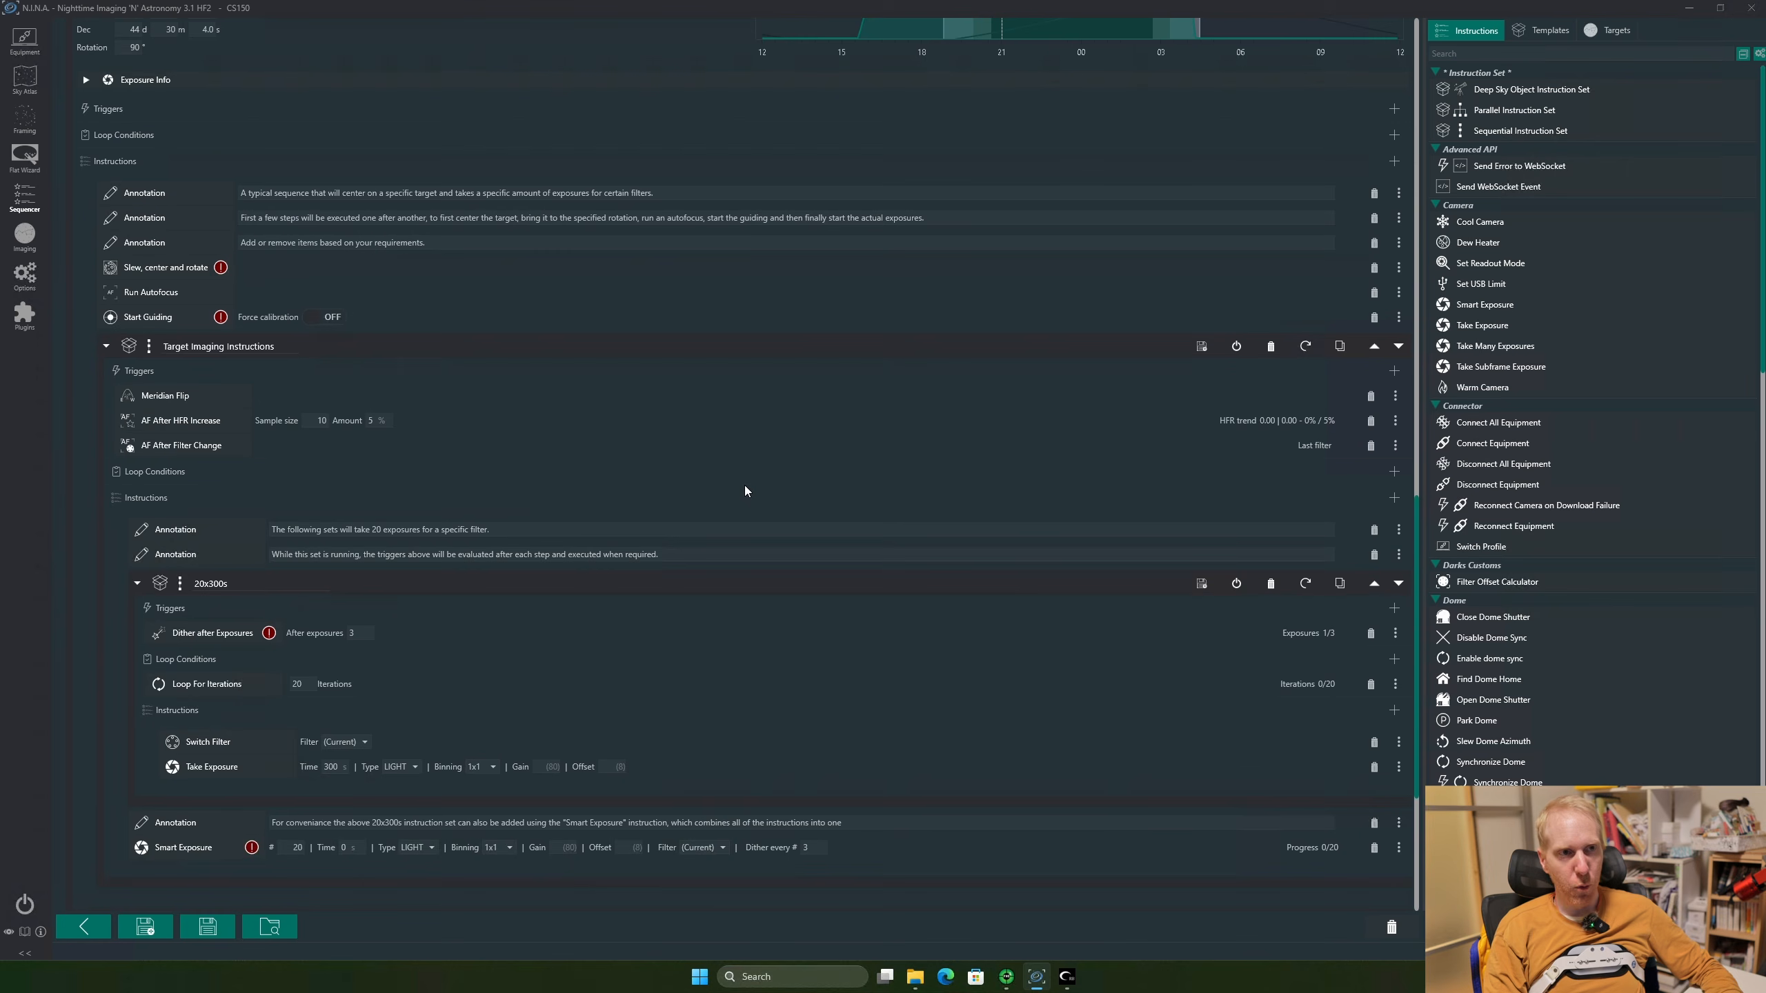
scroll(742, 506, "up", 8)
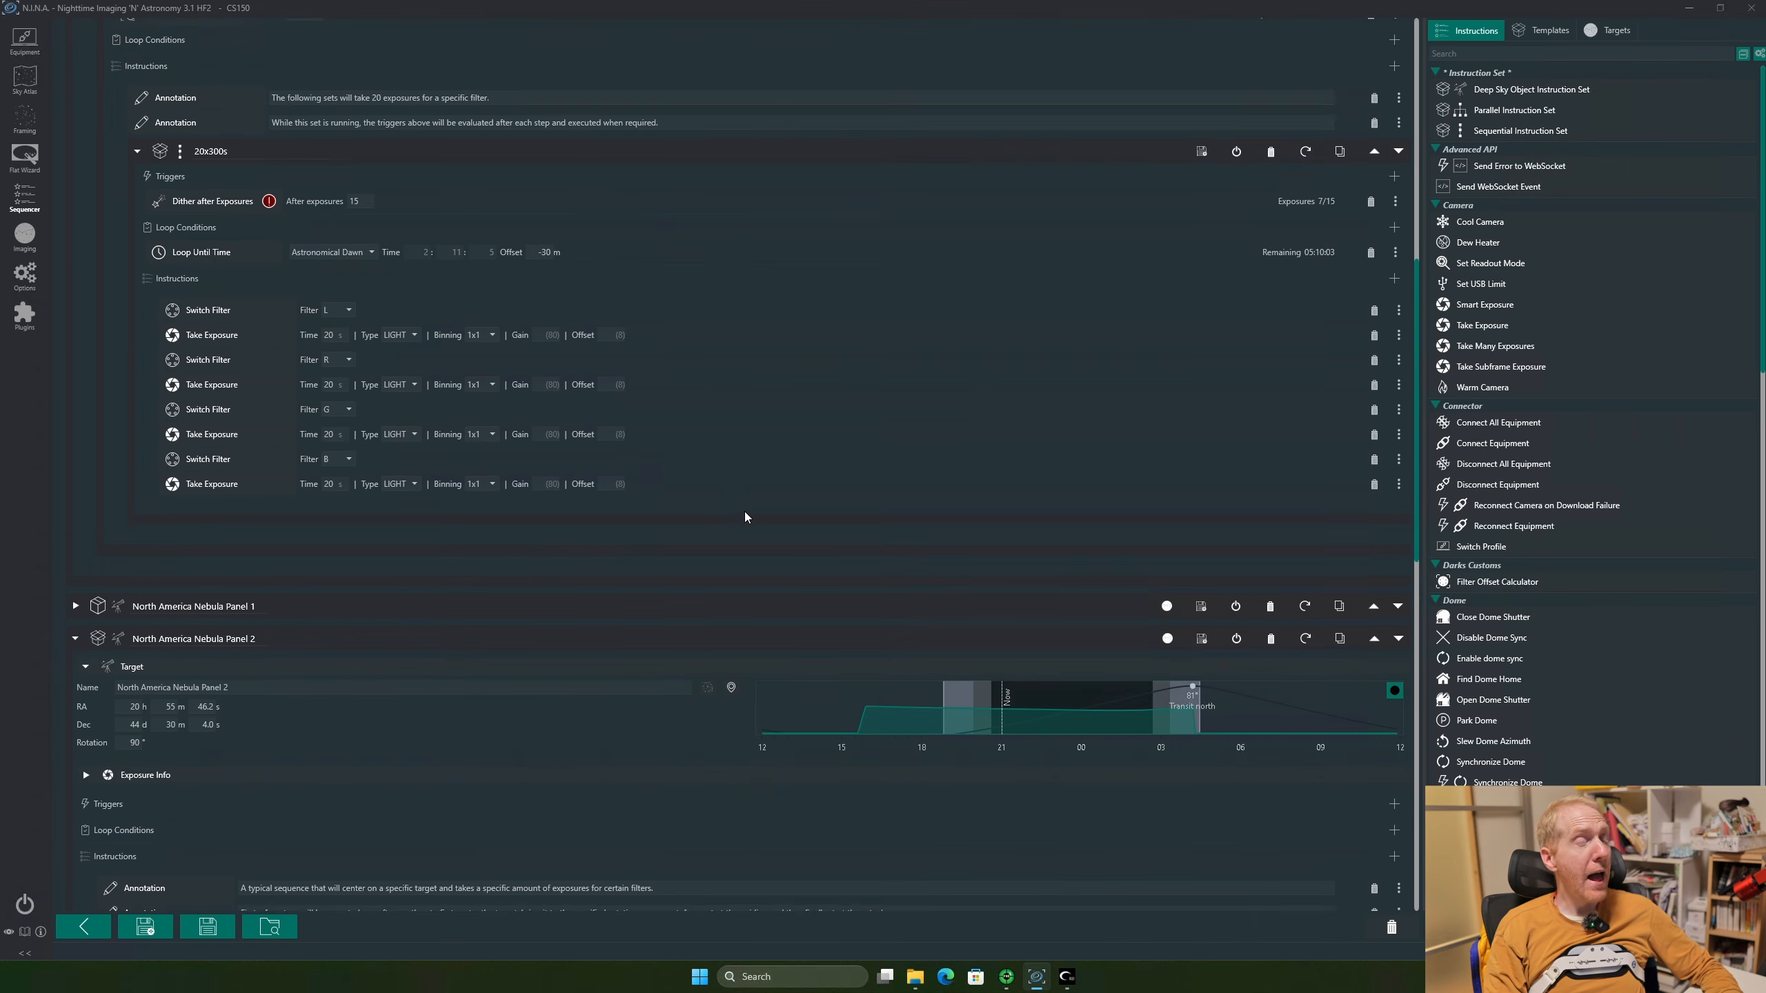
Examine the Sky Survey cache folder path in the general options
scroll(737, 502, "up", 2)
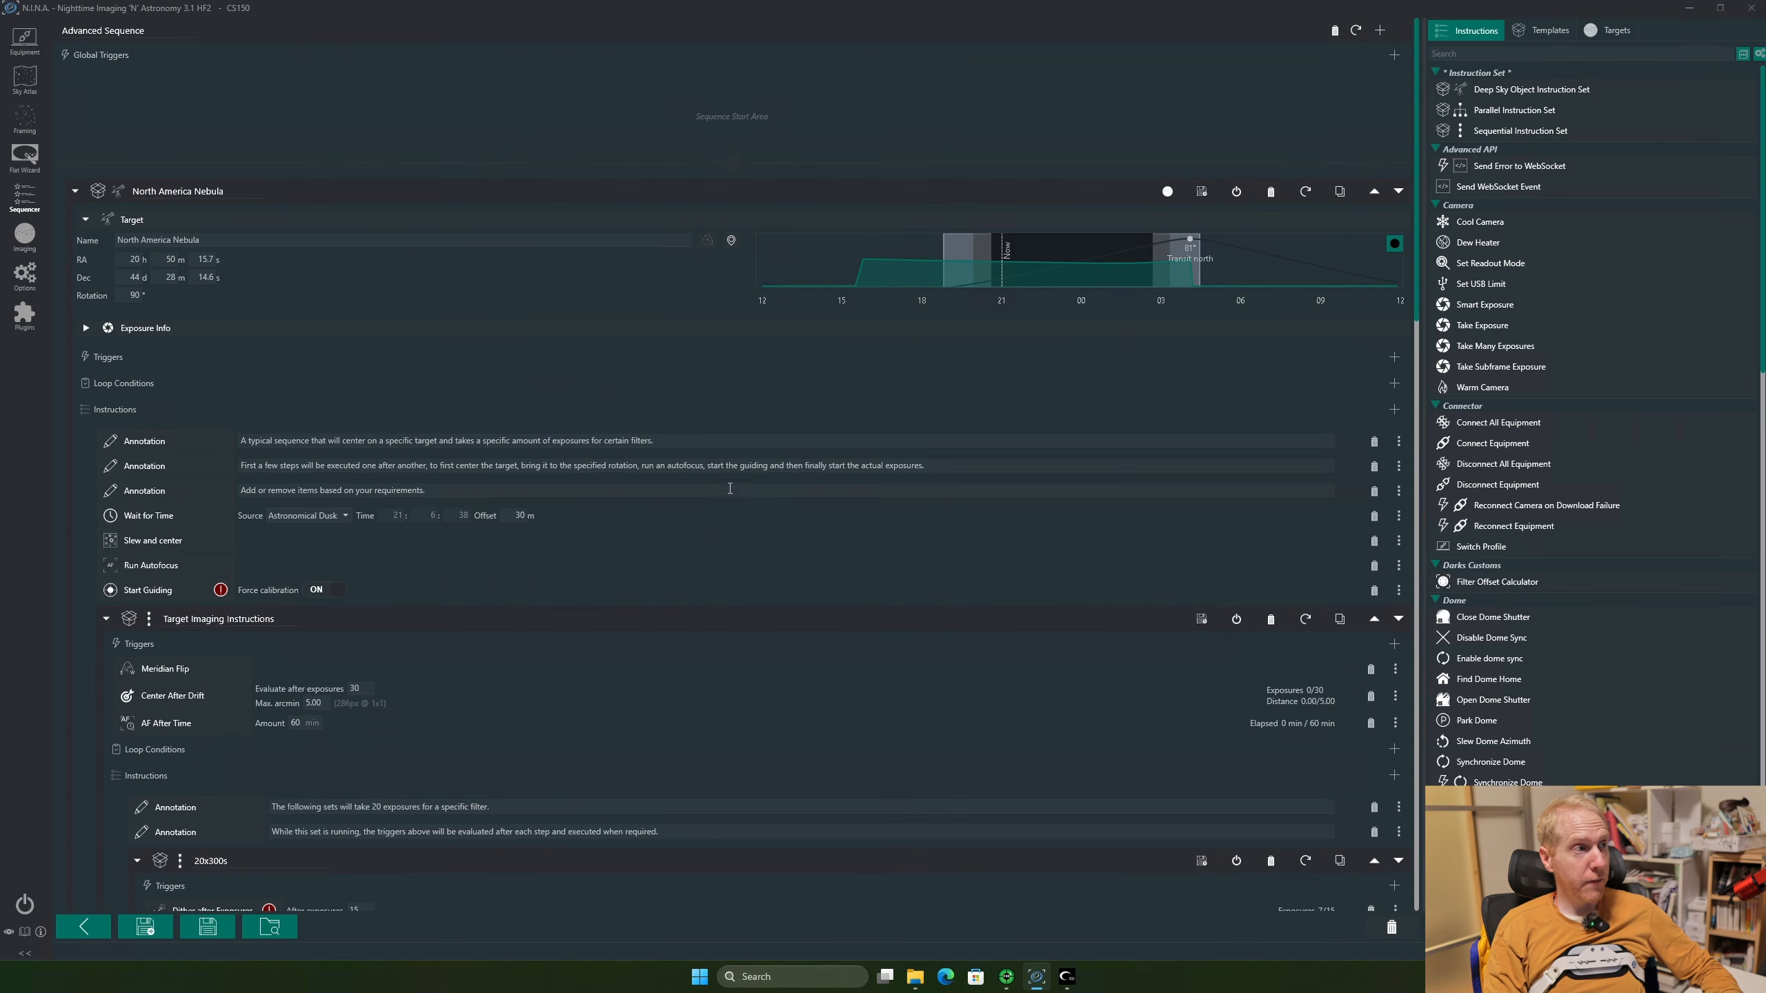
left_click(29, 129)
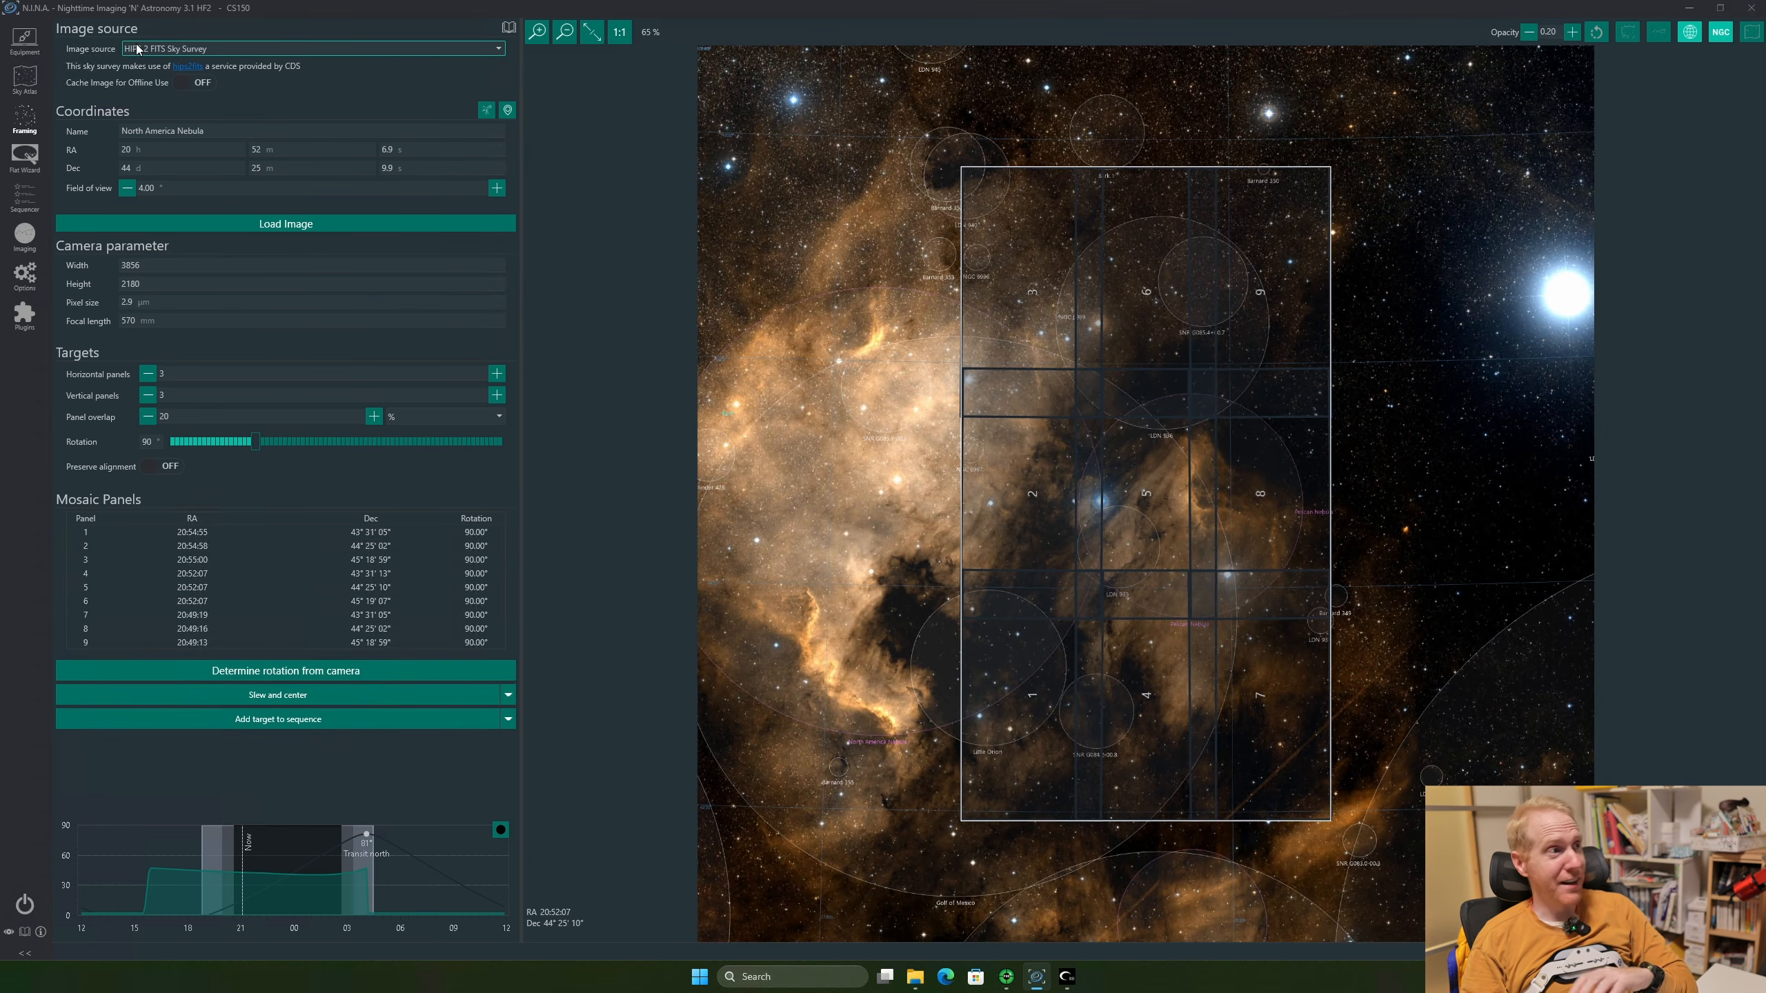
left_click(24, 78)
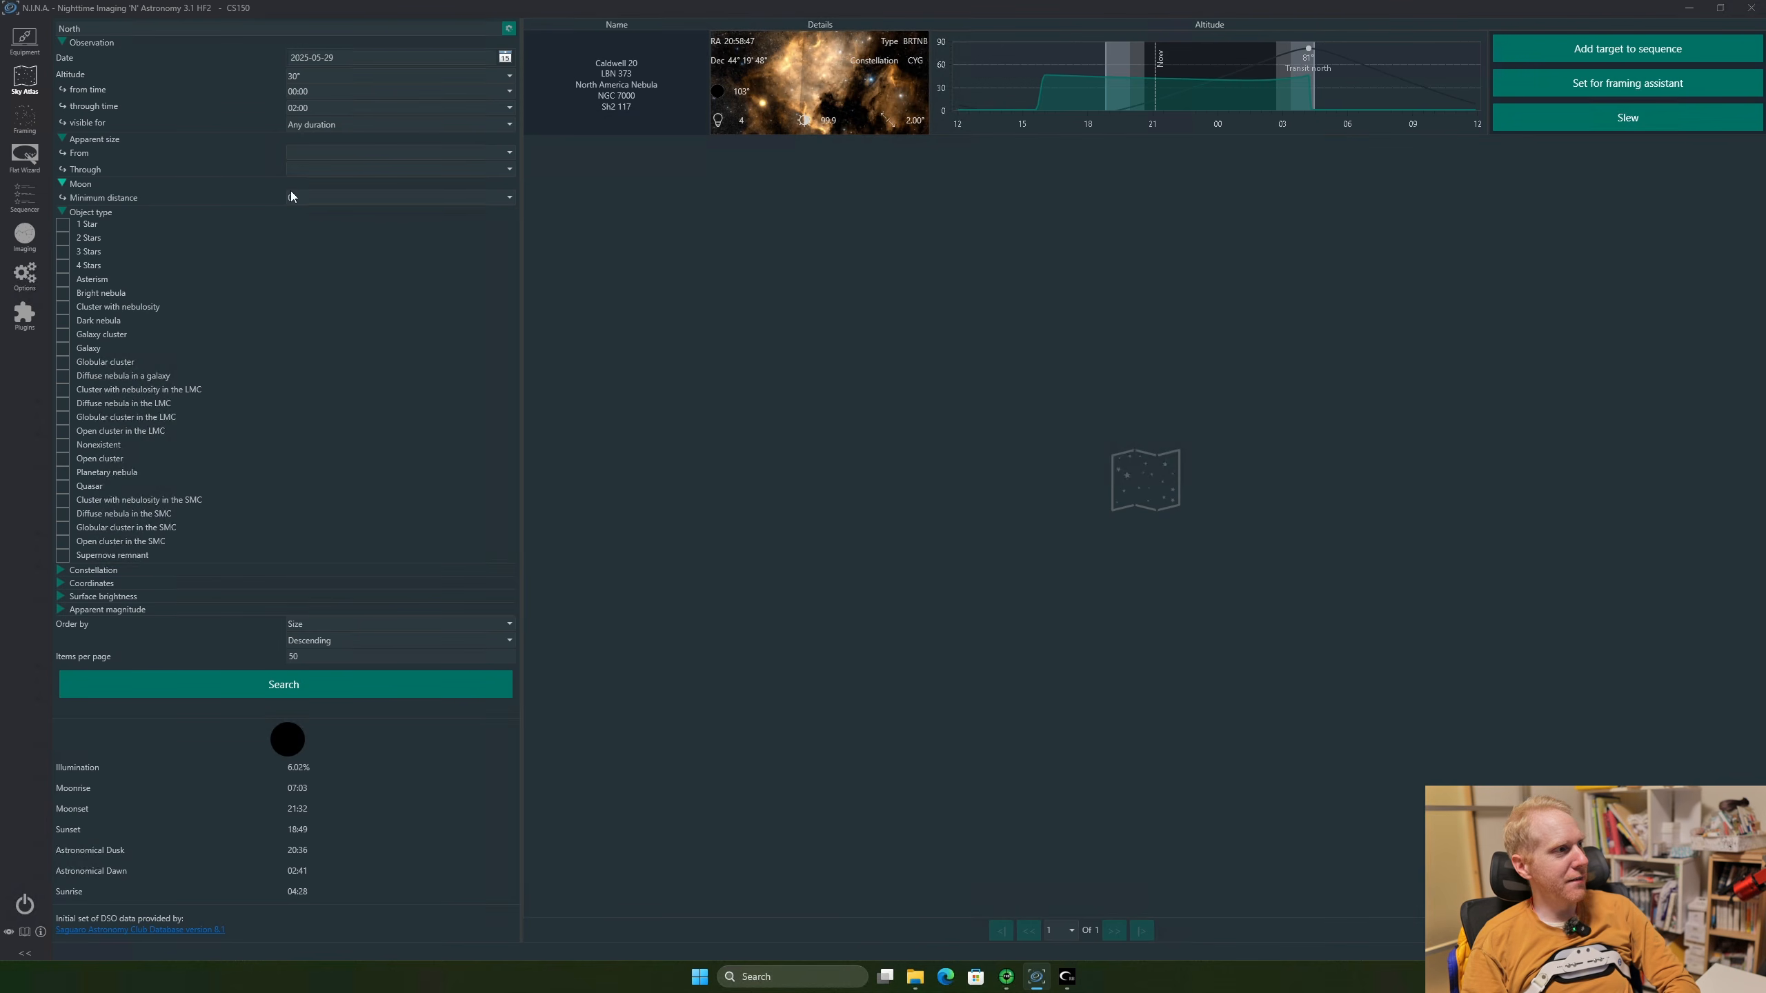
left_click(28, 275)
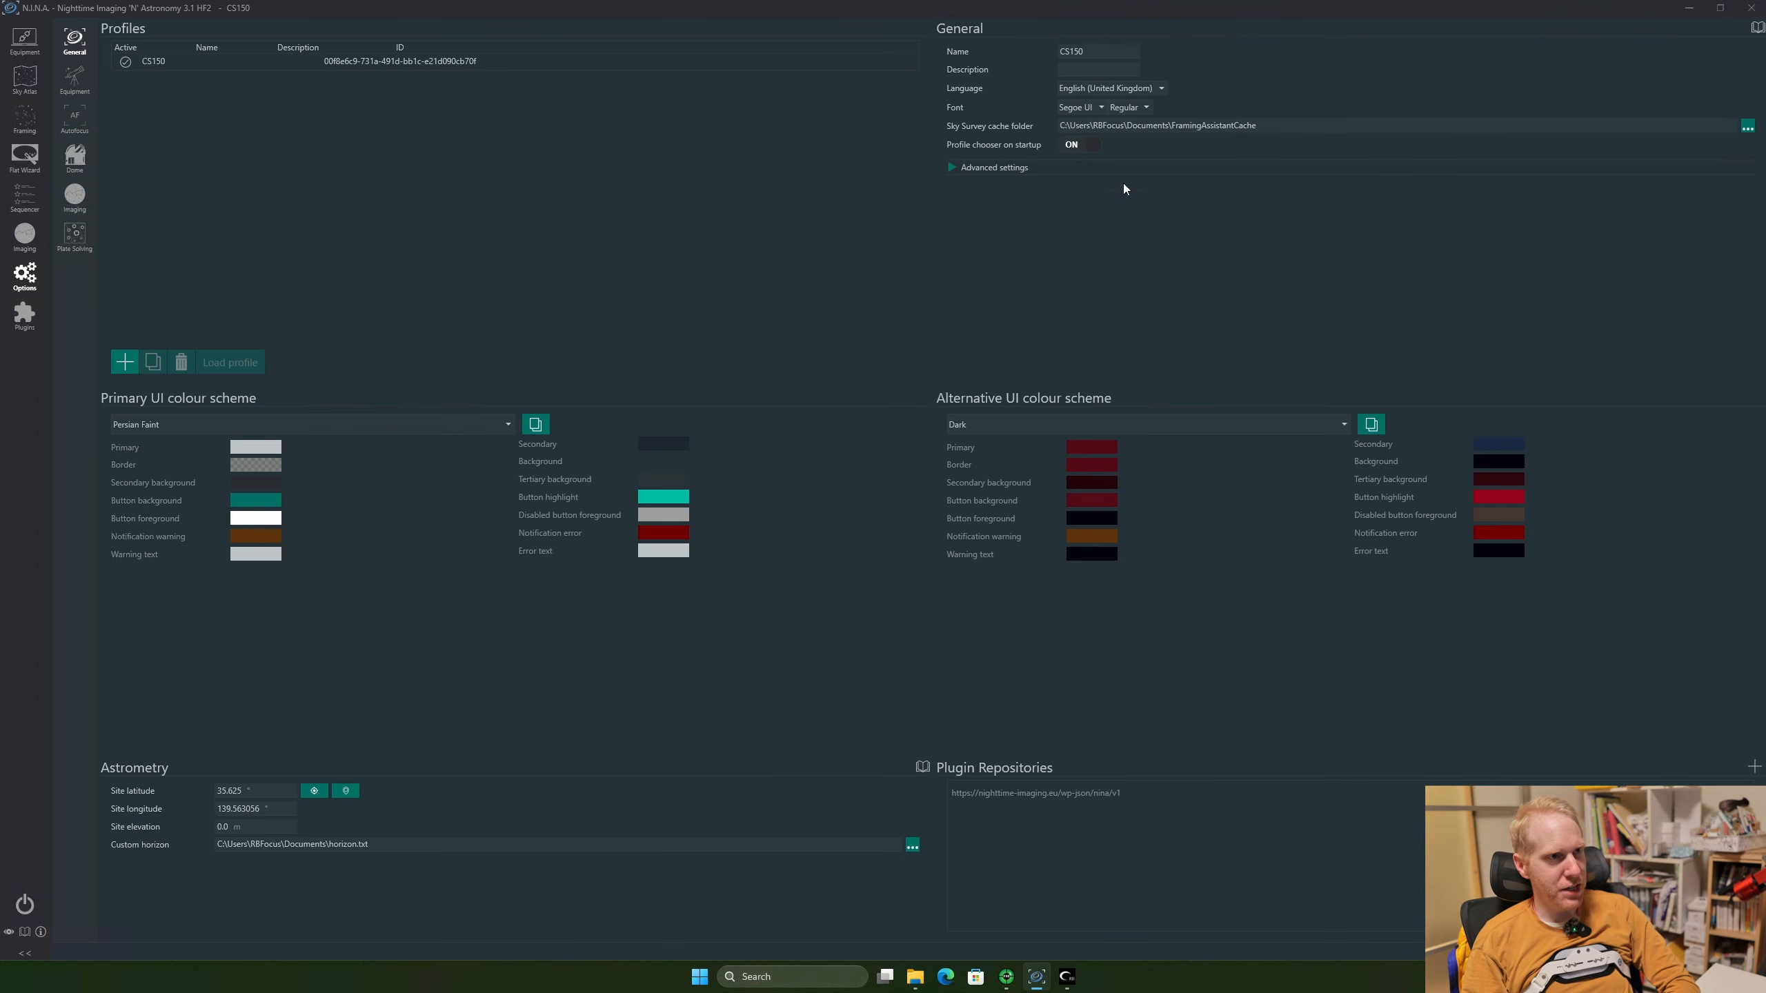
left_click_drag(1286, 126, 954, 126)
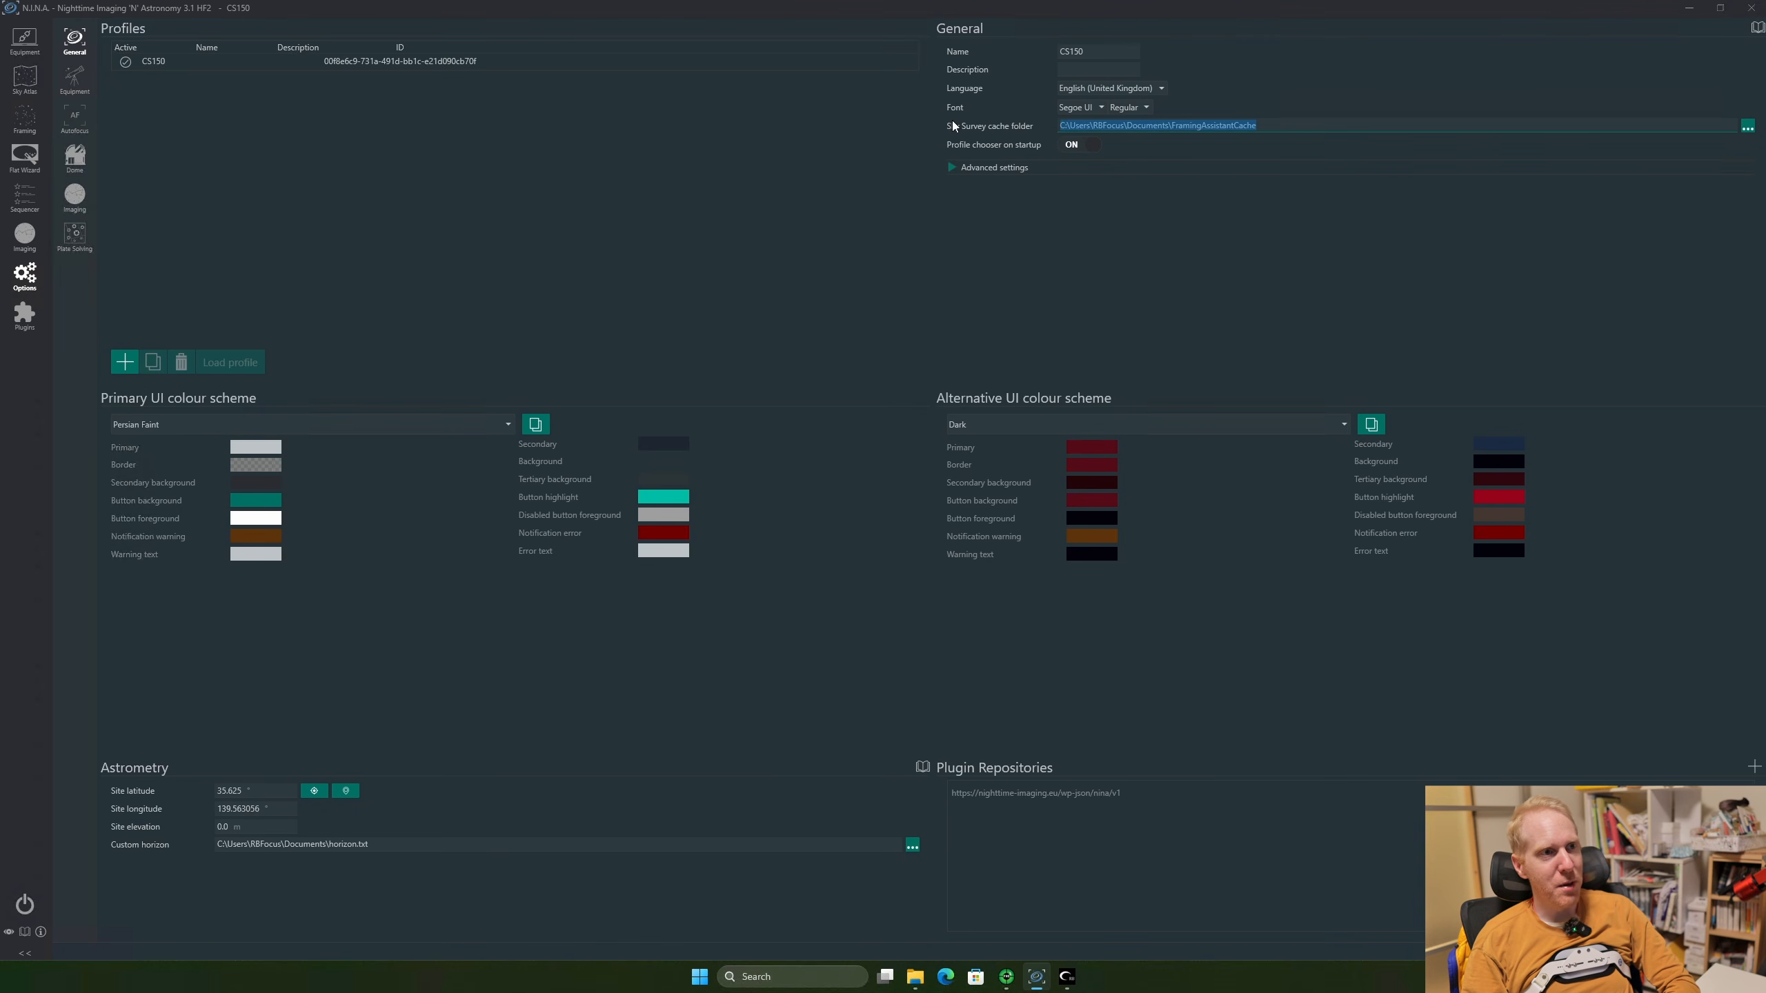
left_click(1267, 127)
left_click_drag(1286, 129, 1154, 138)
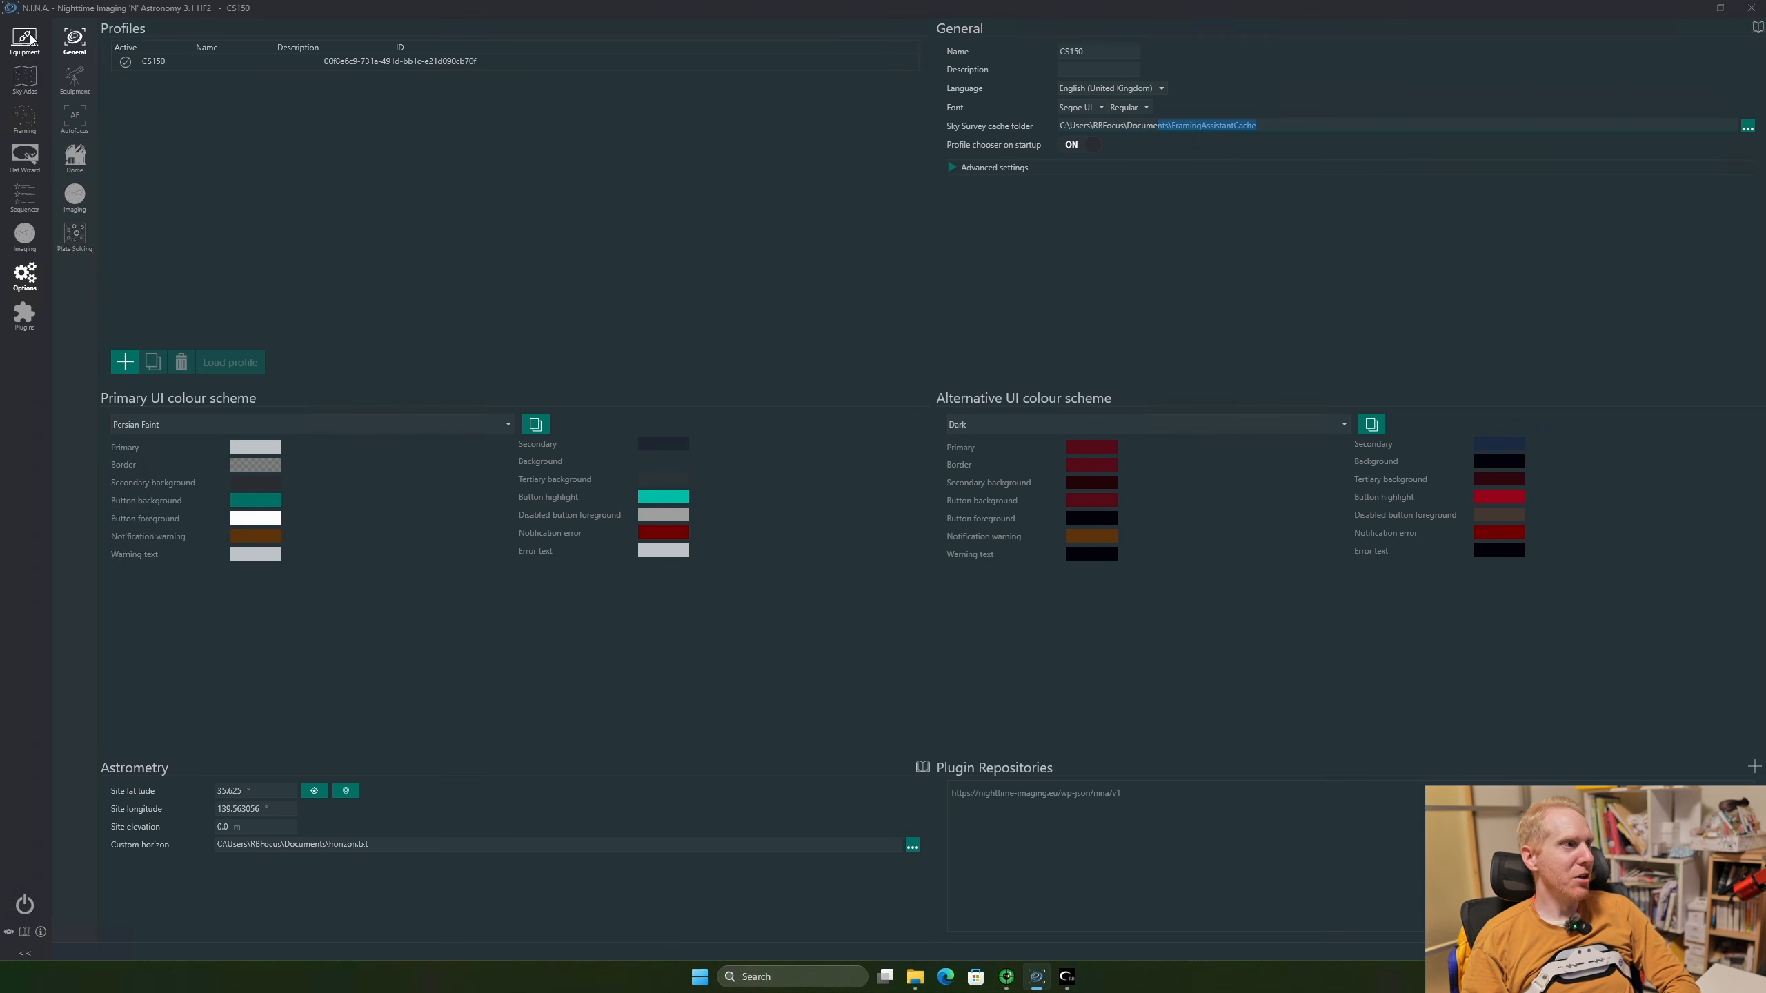
Set the framing target to M 42, choose Offline Sky Map as the image source and load the image
left_click(22, 121)
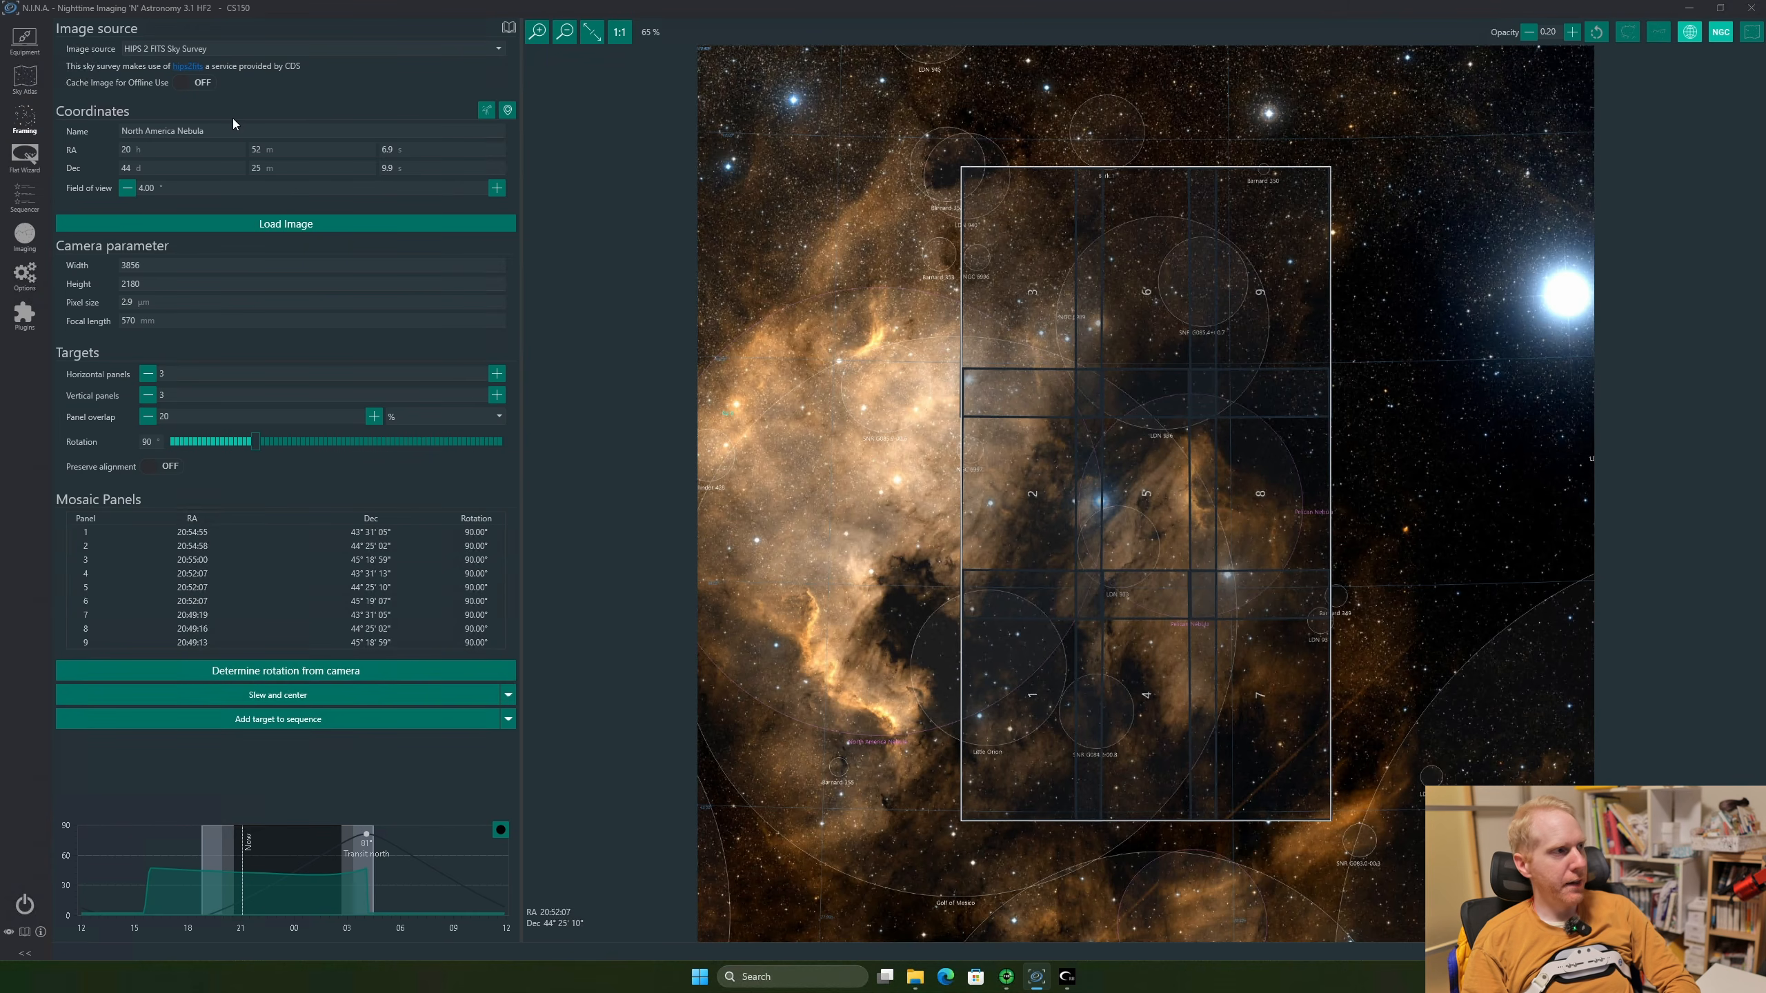
left_click_drag(232, 131, 95, 132)
type("M42")
left_click(217, 143)
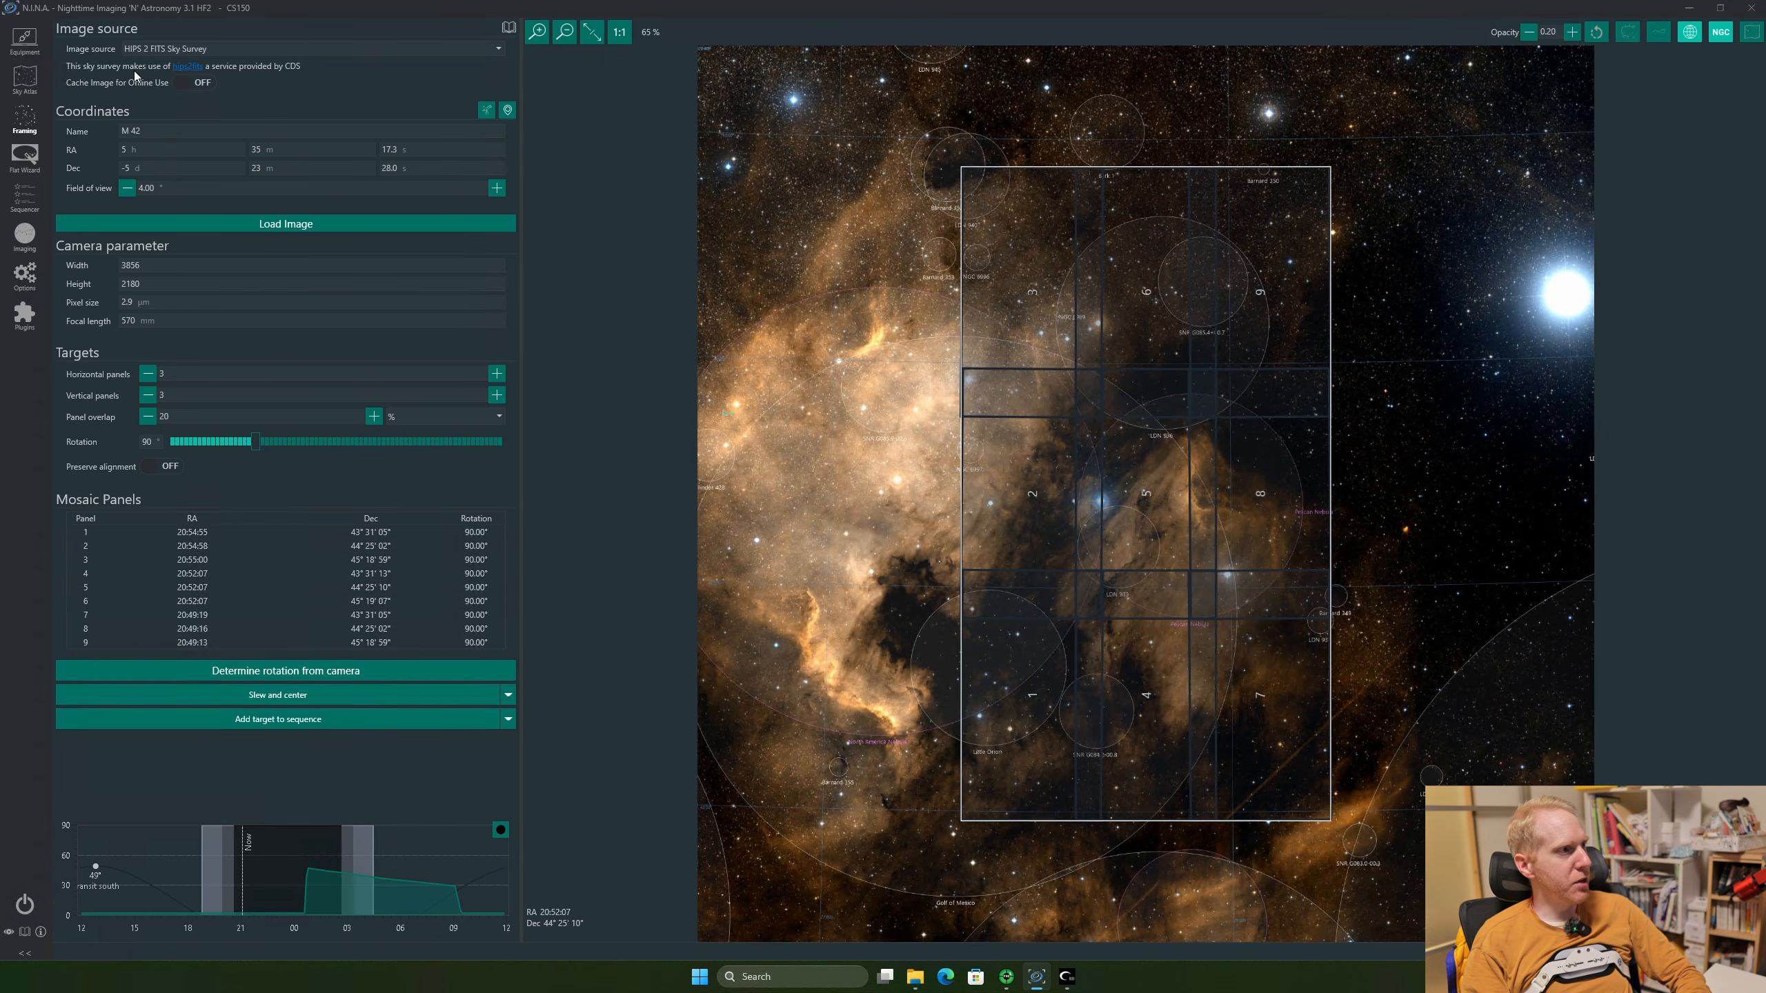
left_click(156, 47)
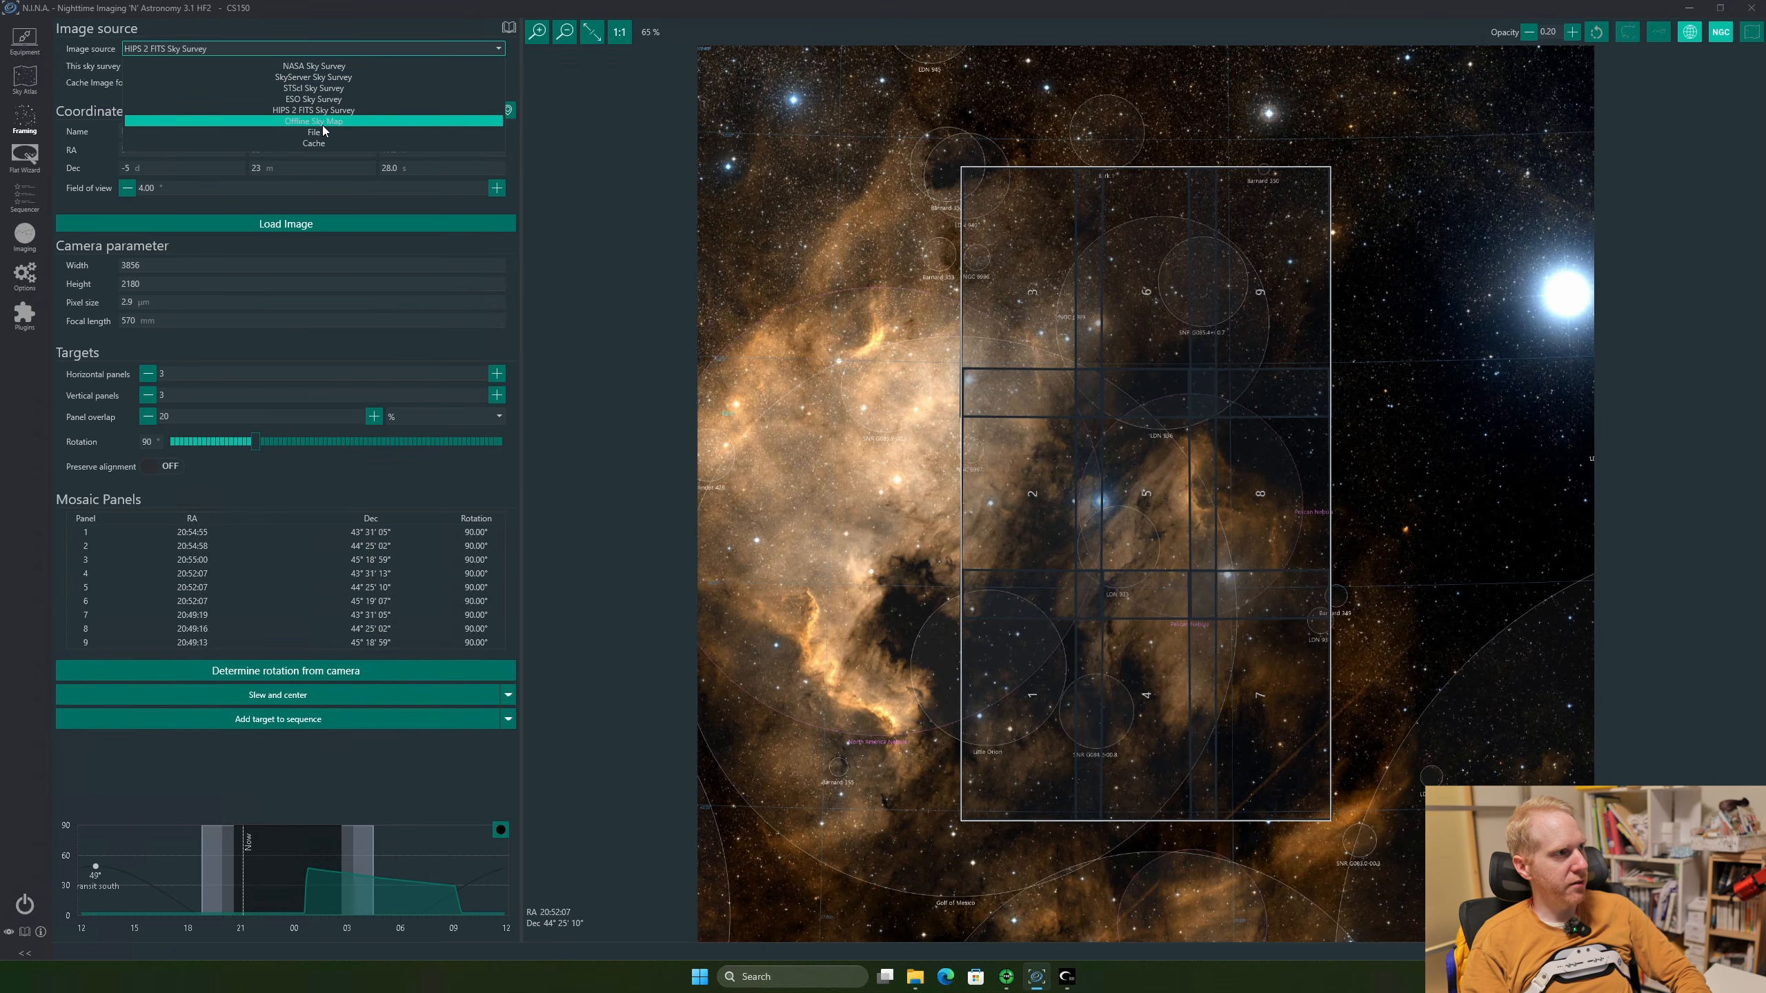
left_click(301, 125)
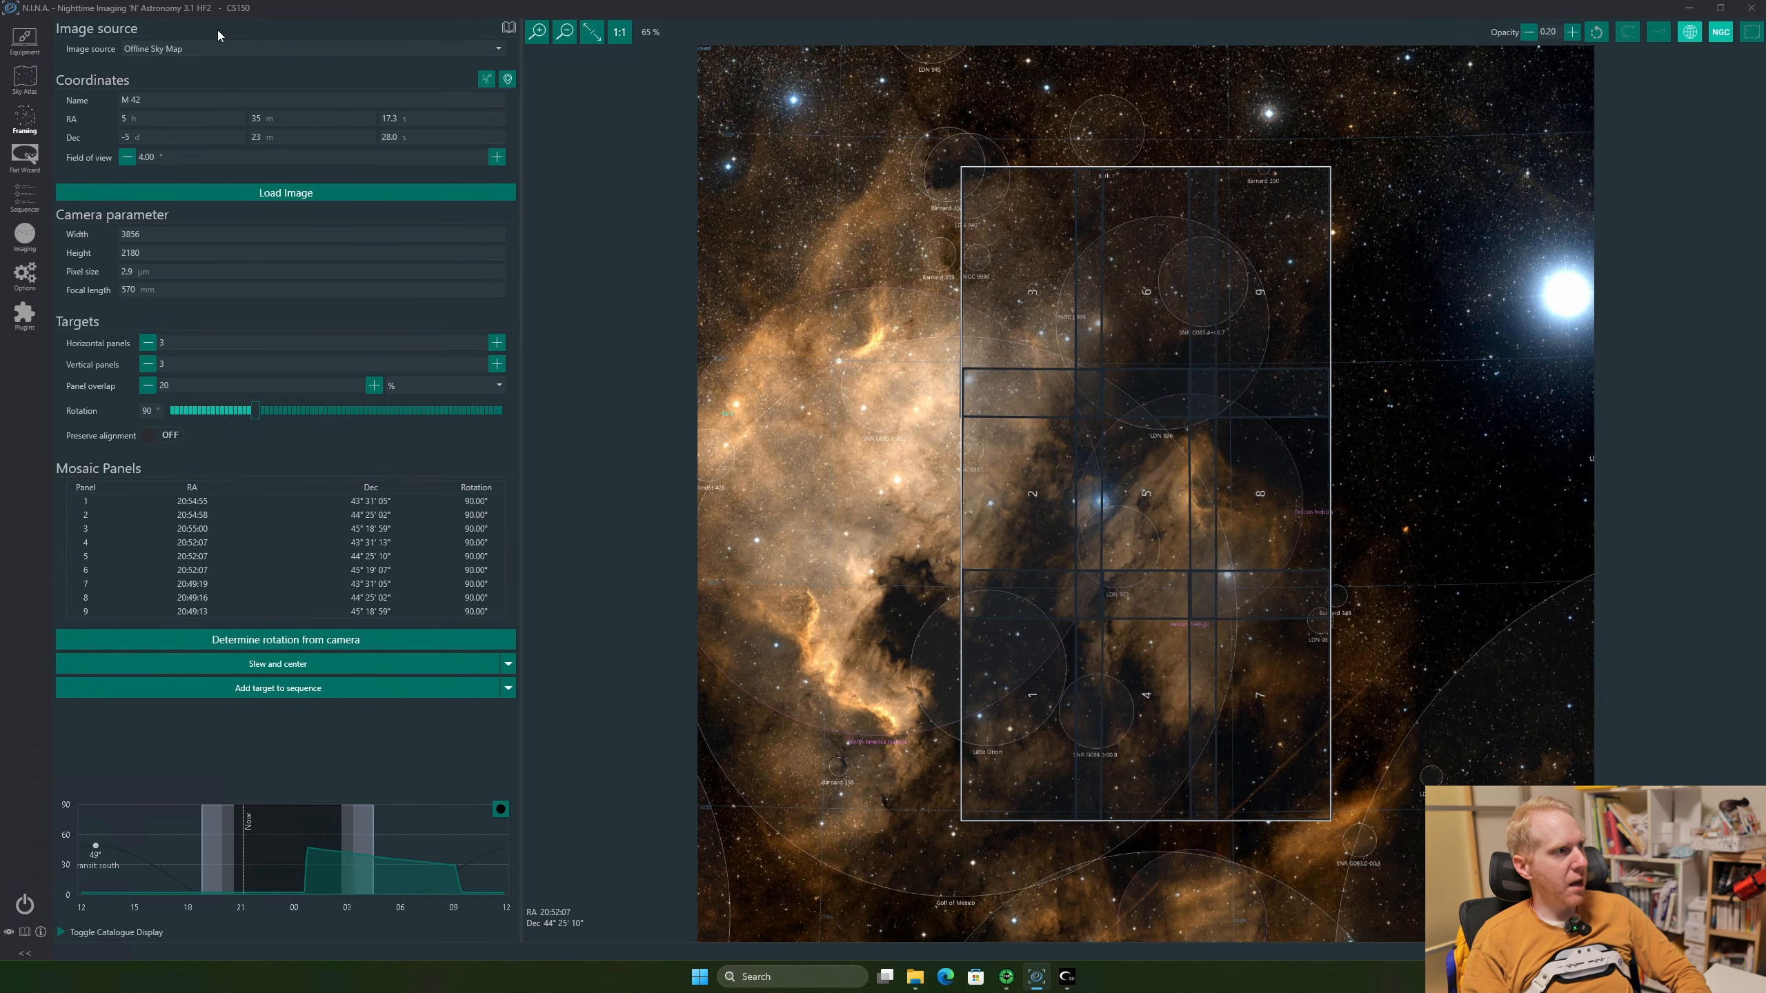
left_click(253, 196)
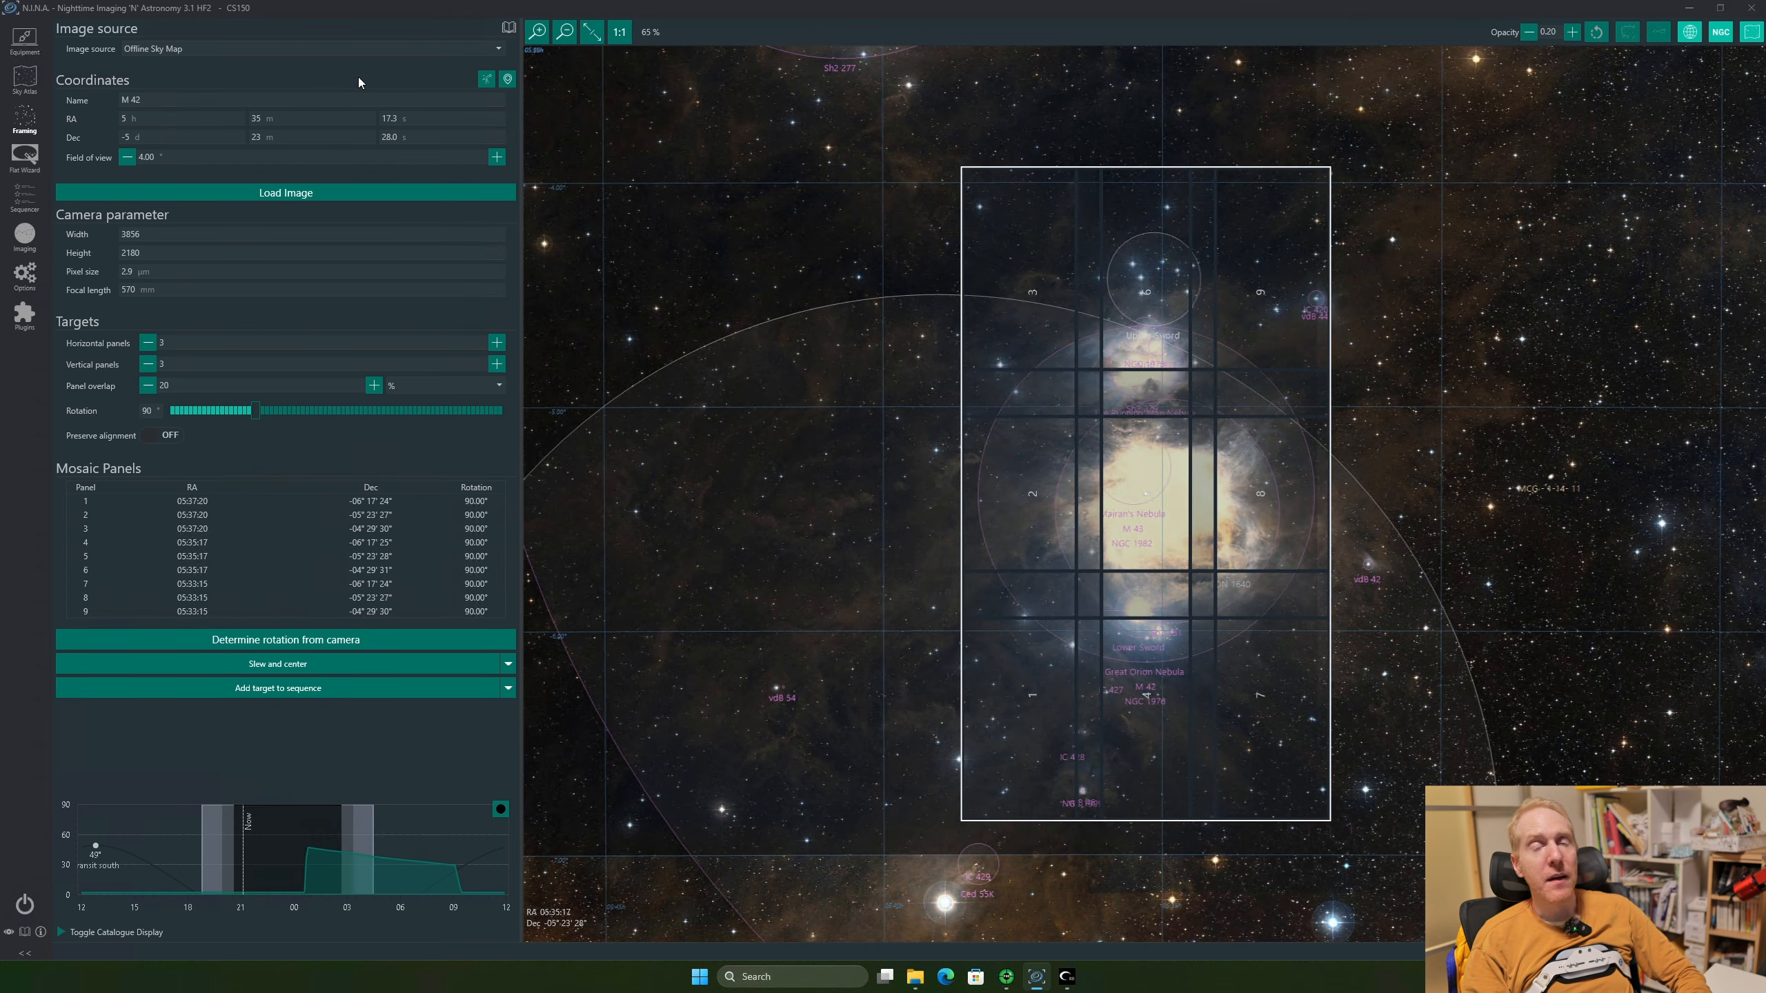
Review the available framing image sources and the North America Nebula target in the advanced sequence
left_click(329, 50)
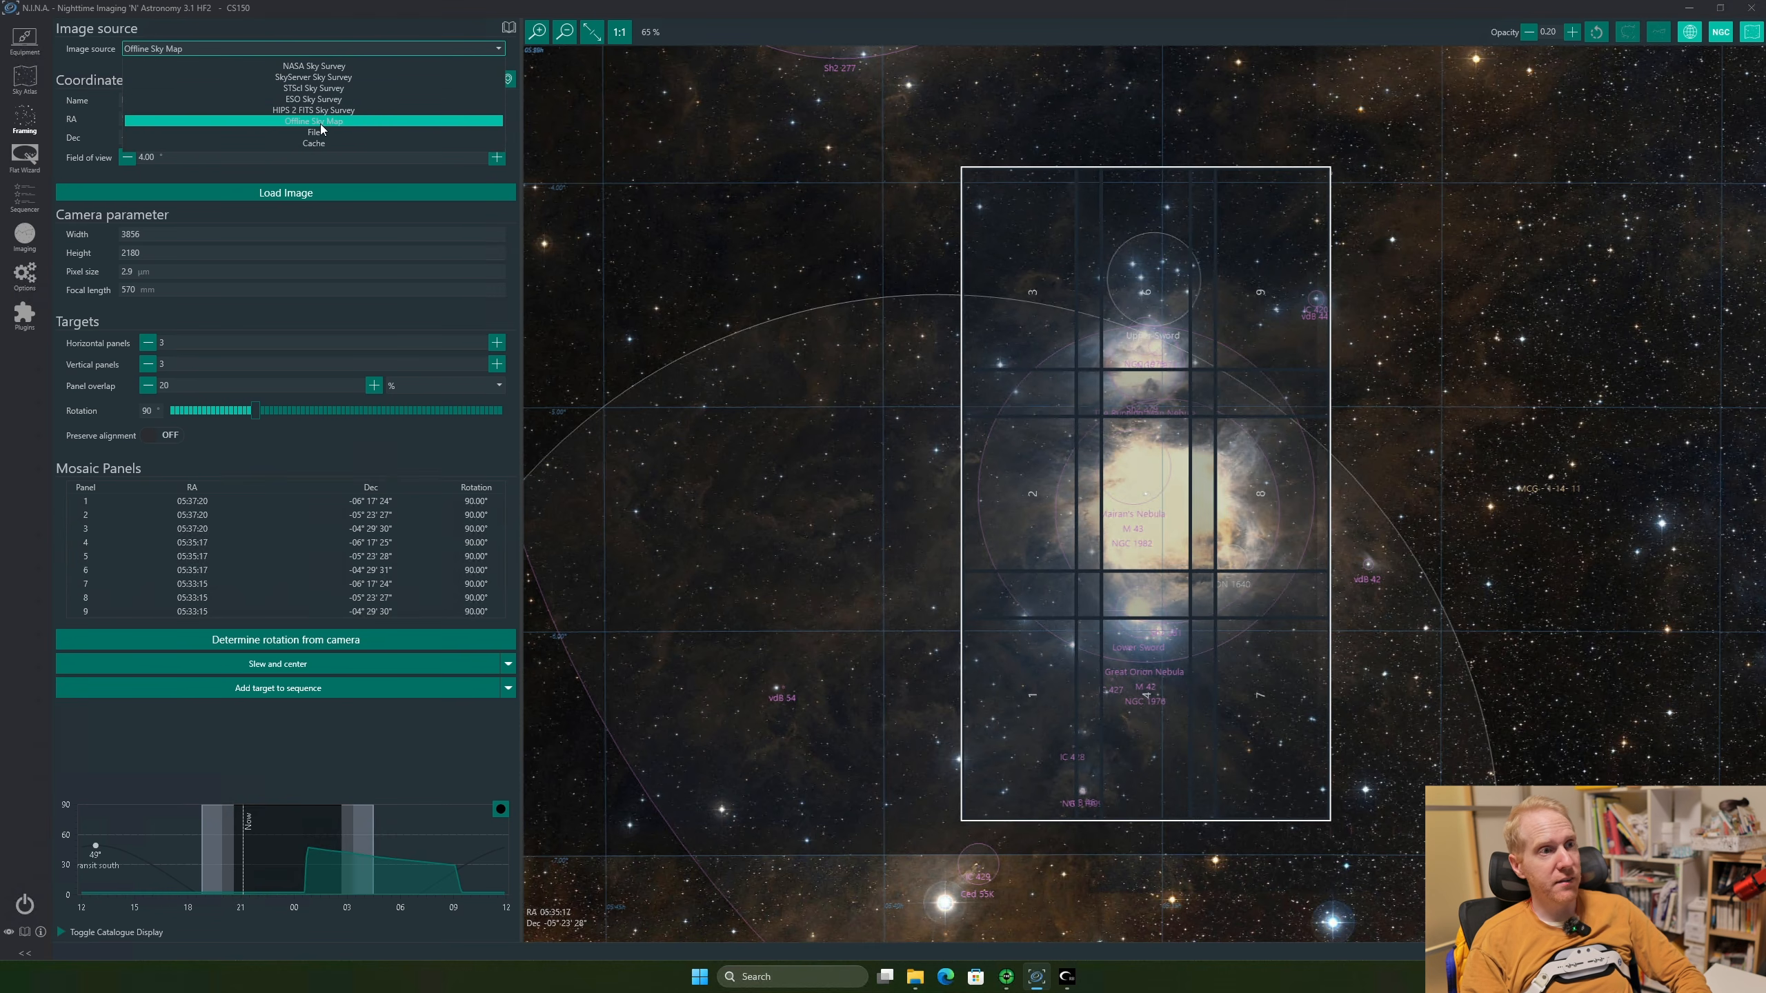
left_click(353, 40)
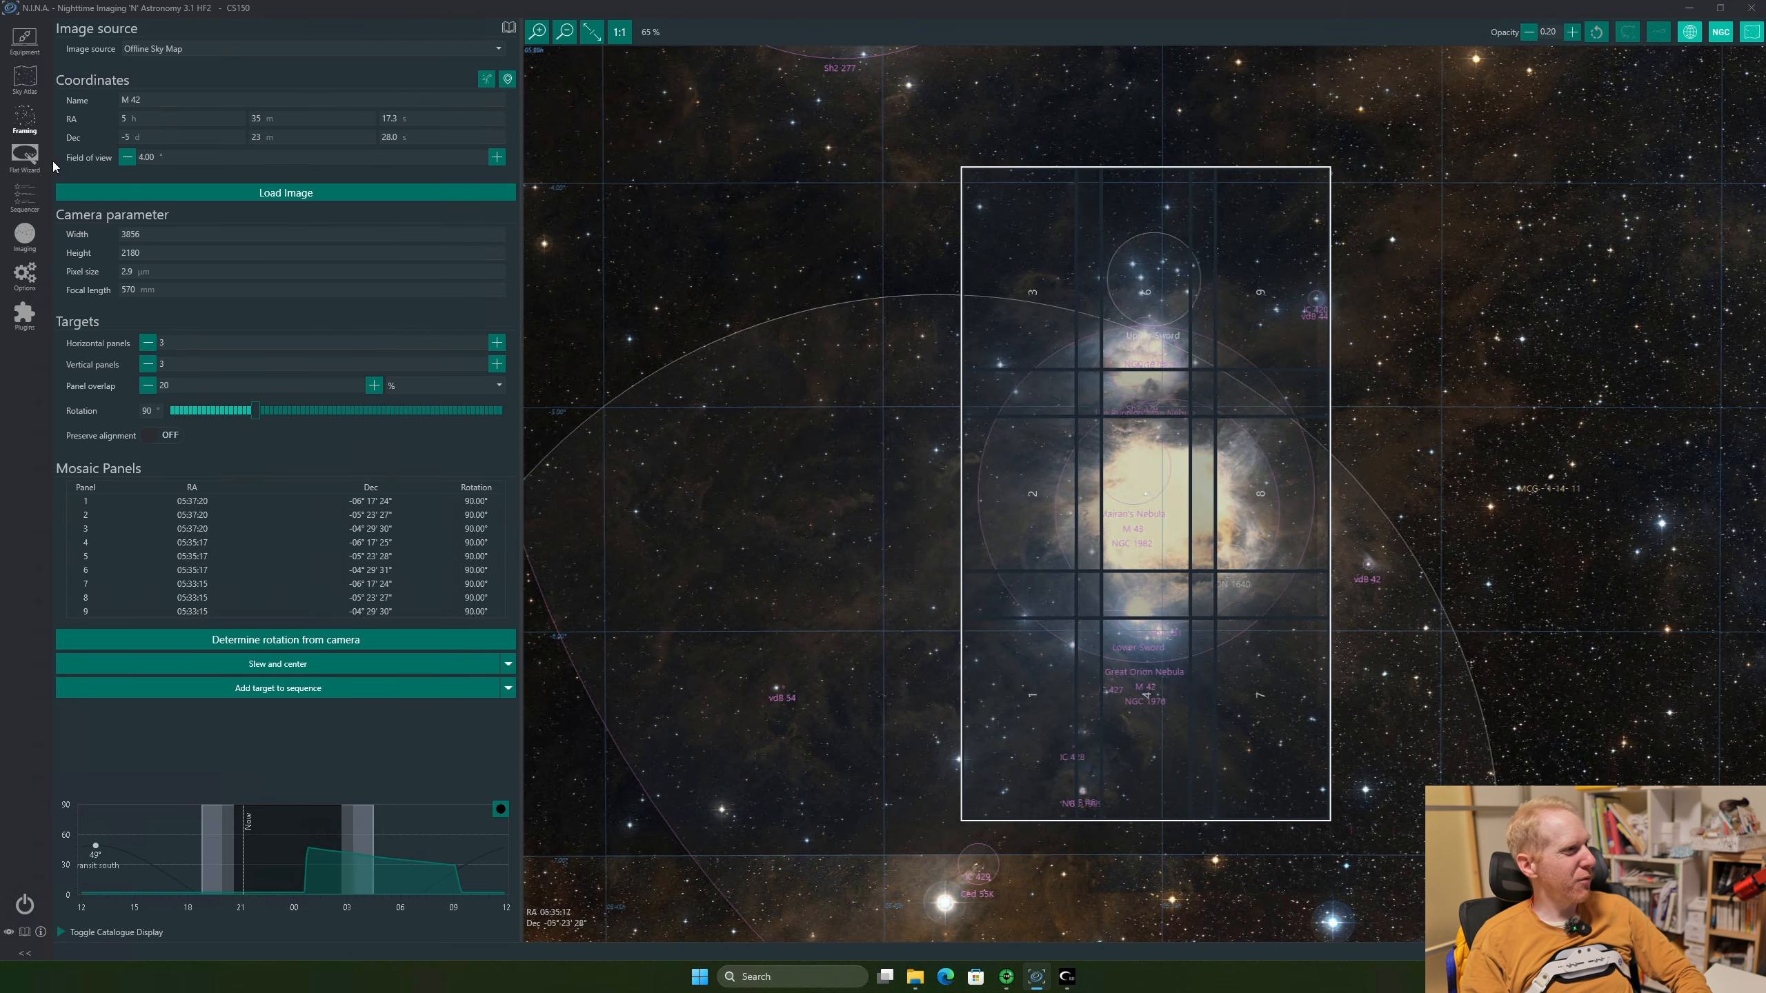
left_click(27, 80)
left_click(24, 118)
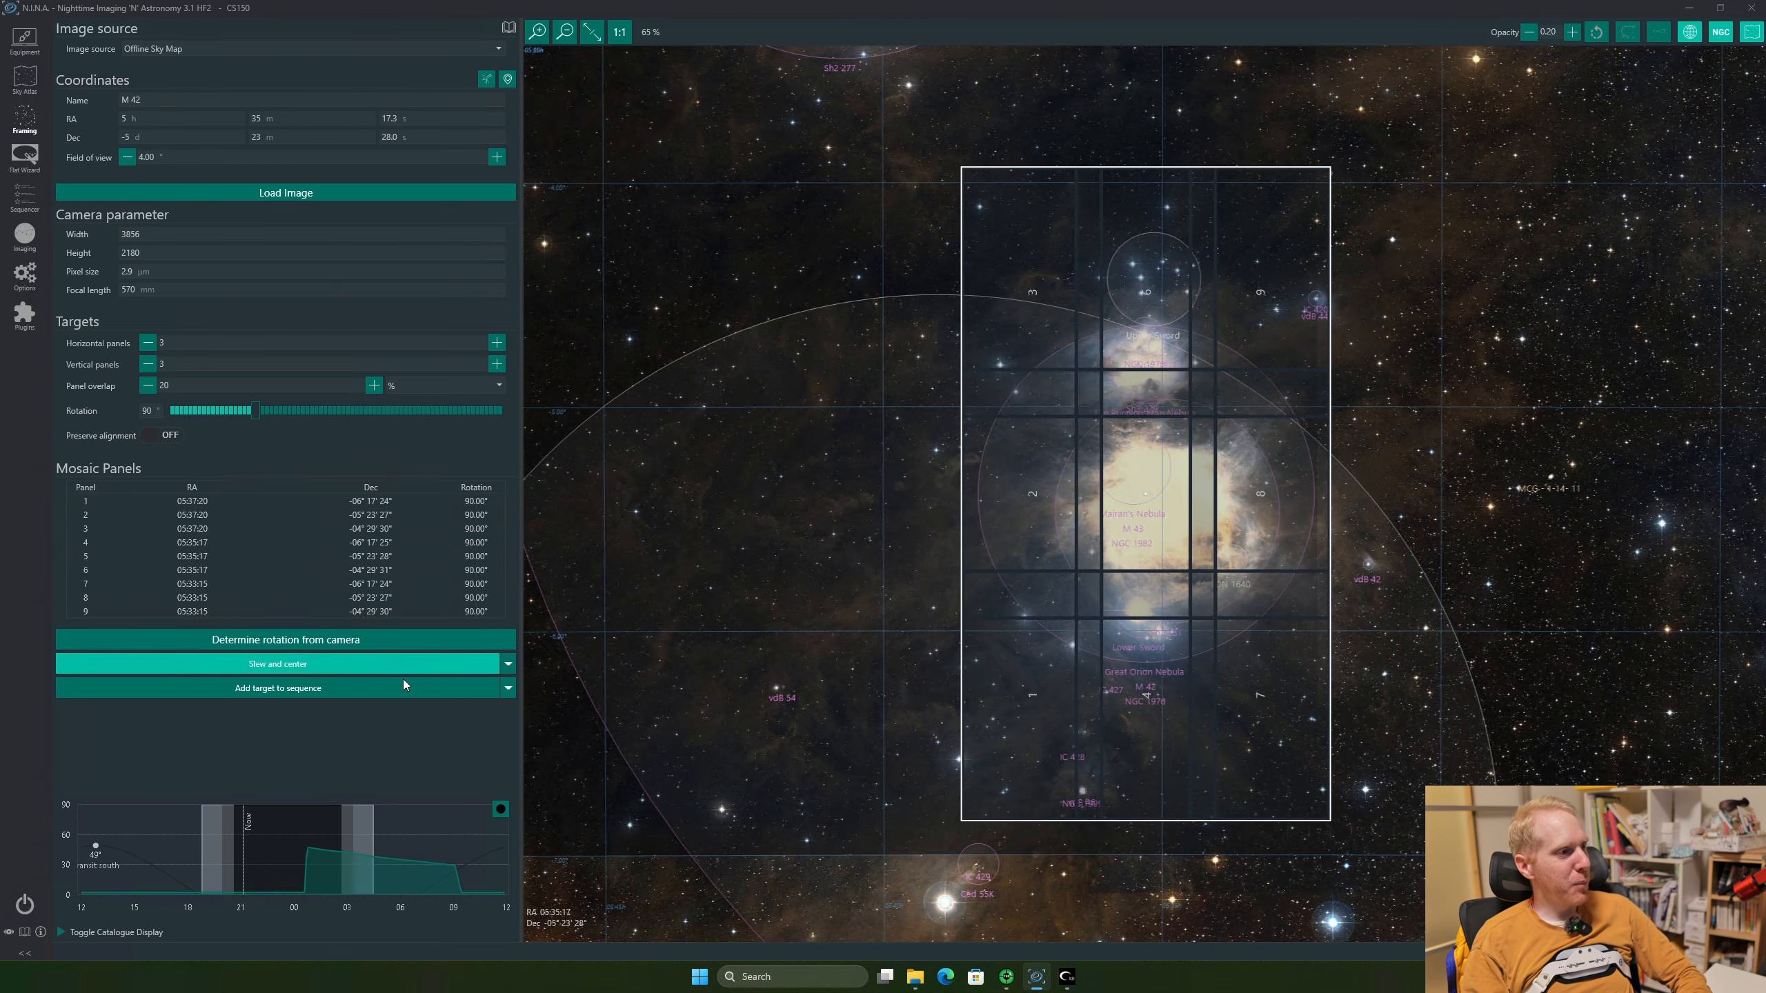
left_click(24, 198)
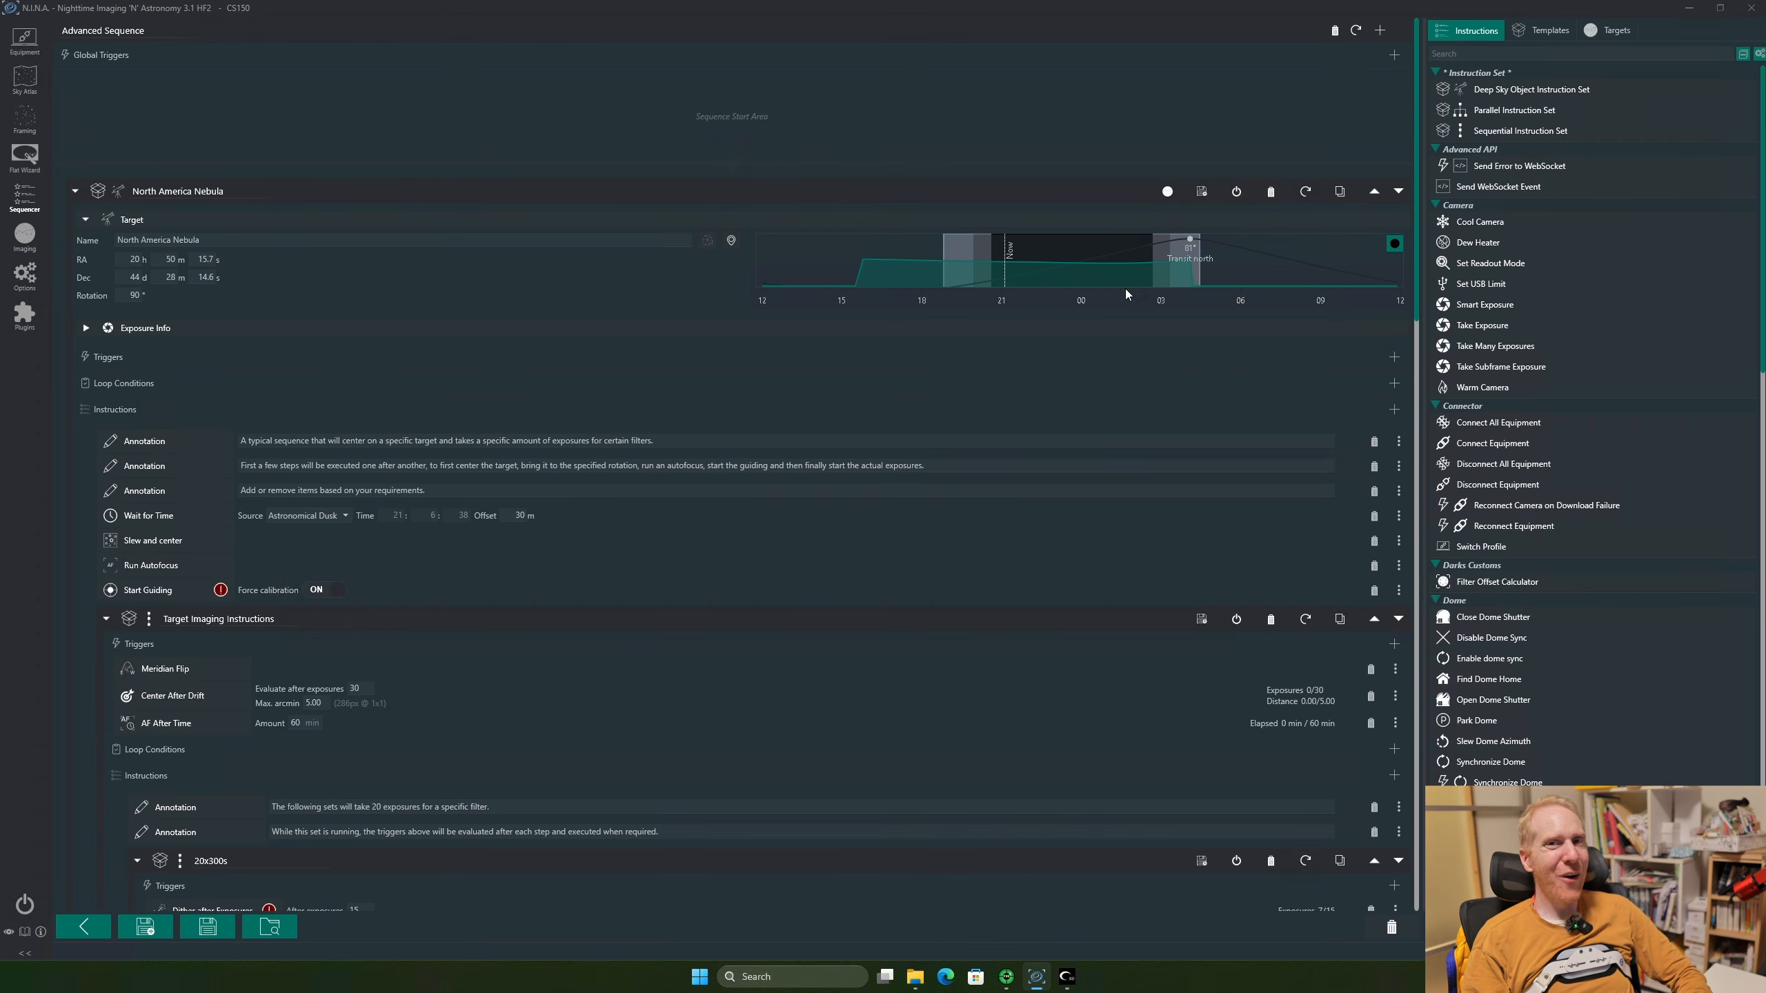
scroll(678, 547, "down", 5)
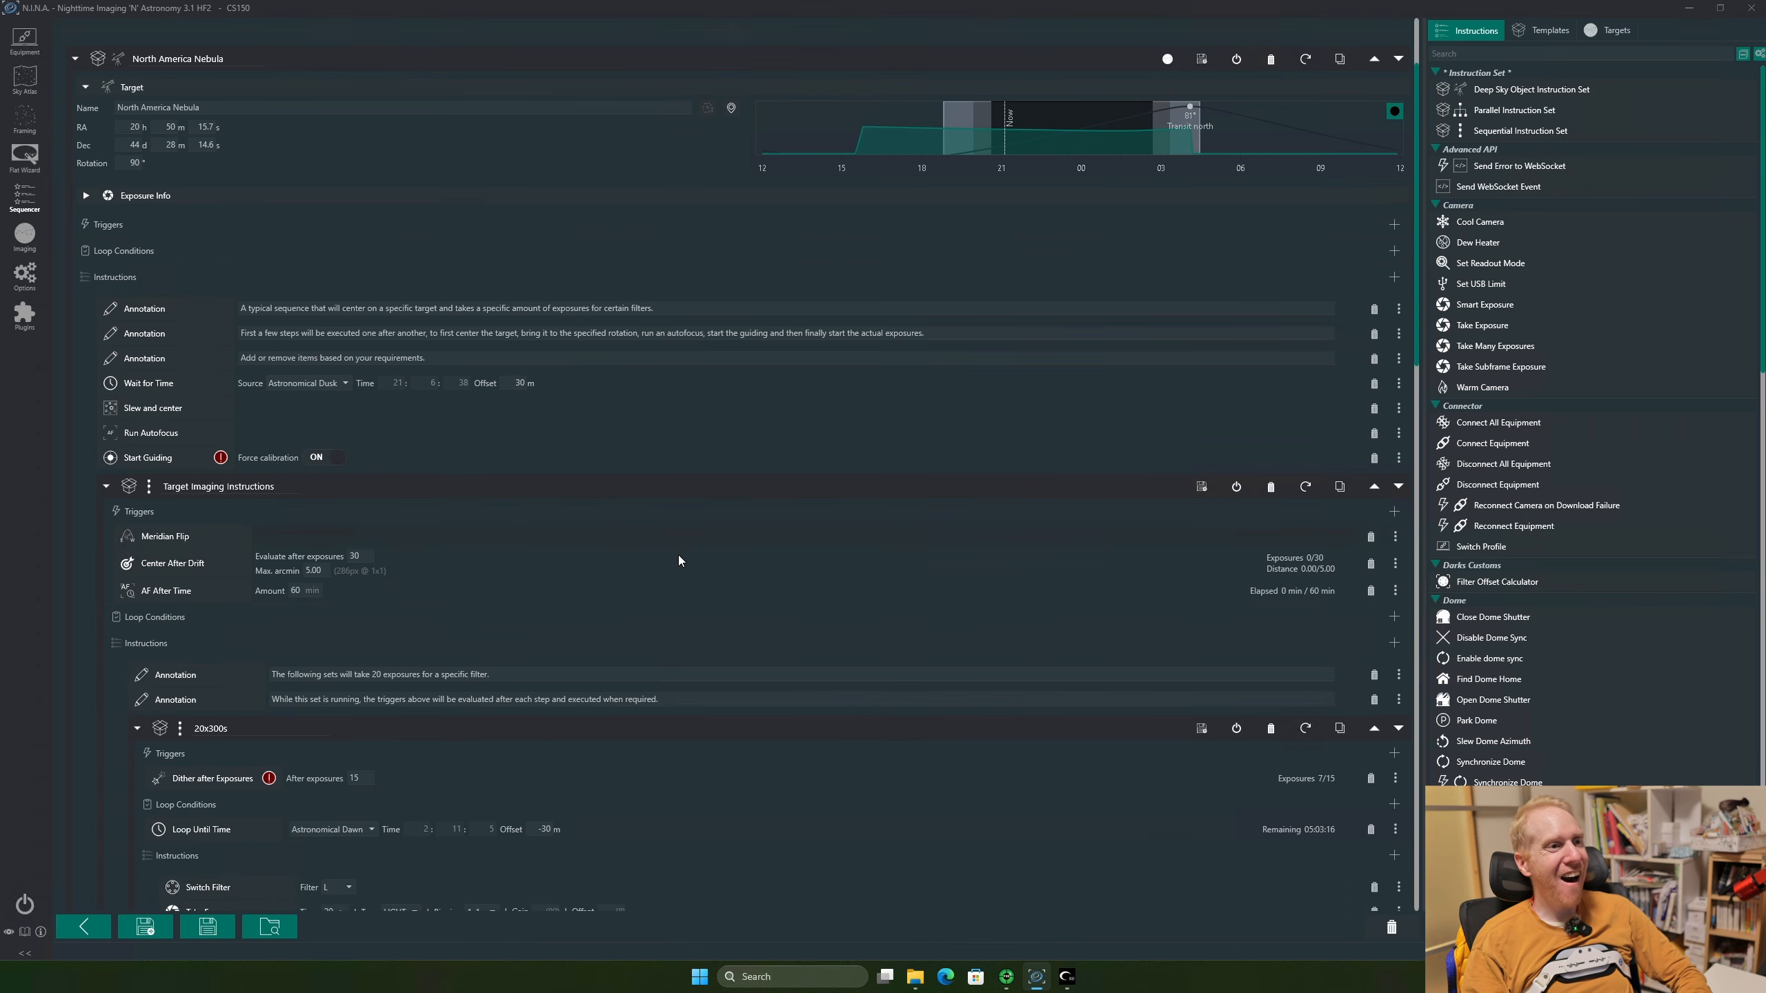
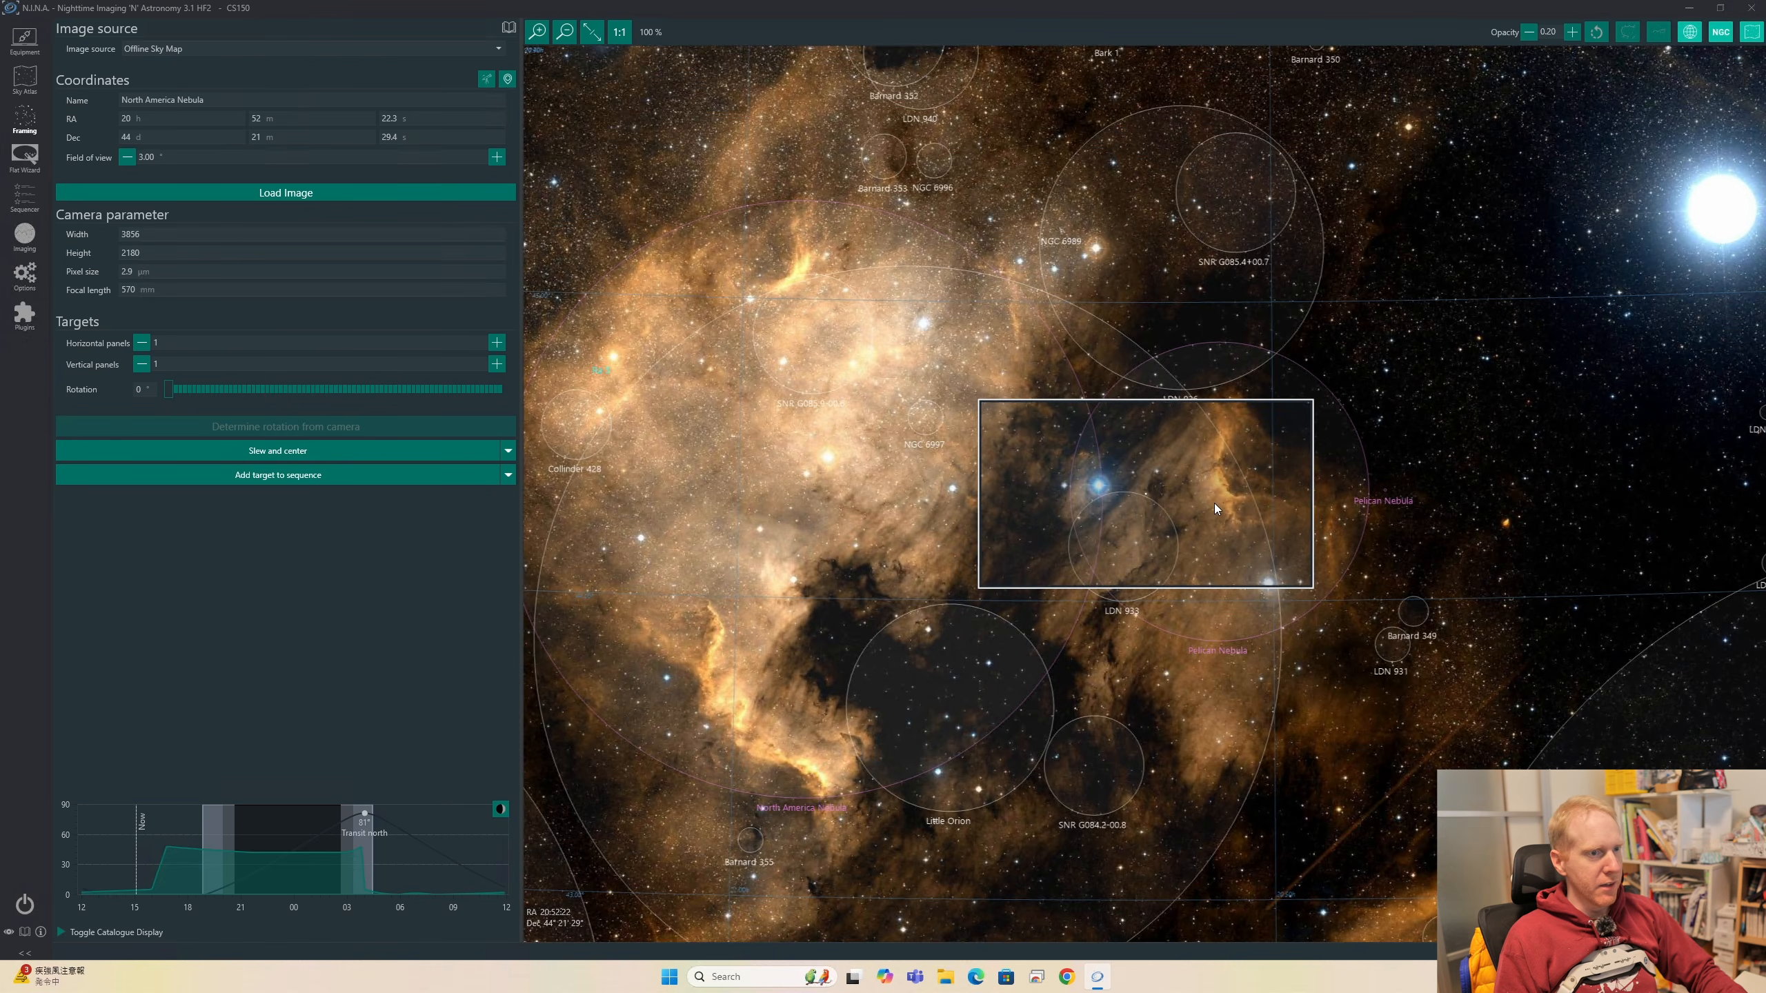
Shift the North America Nebula framing to about RA 20h 51m 45s, Dec 44° 24', and view the sequencer template choices for adding it
left_click_drag(1214, 508, 1182, 516)
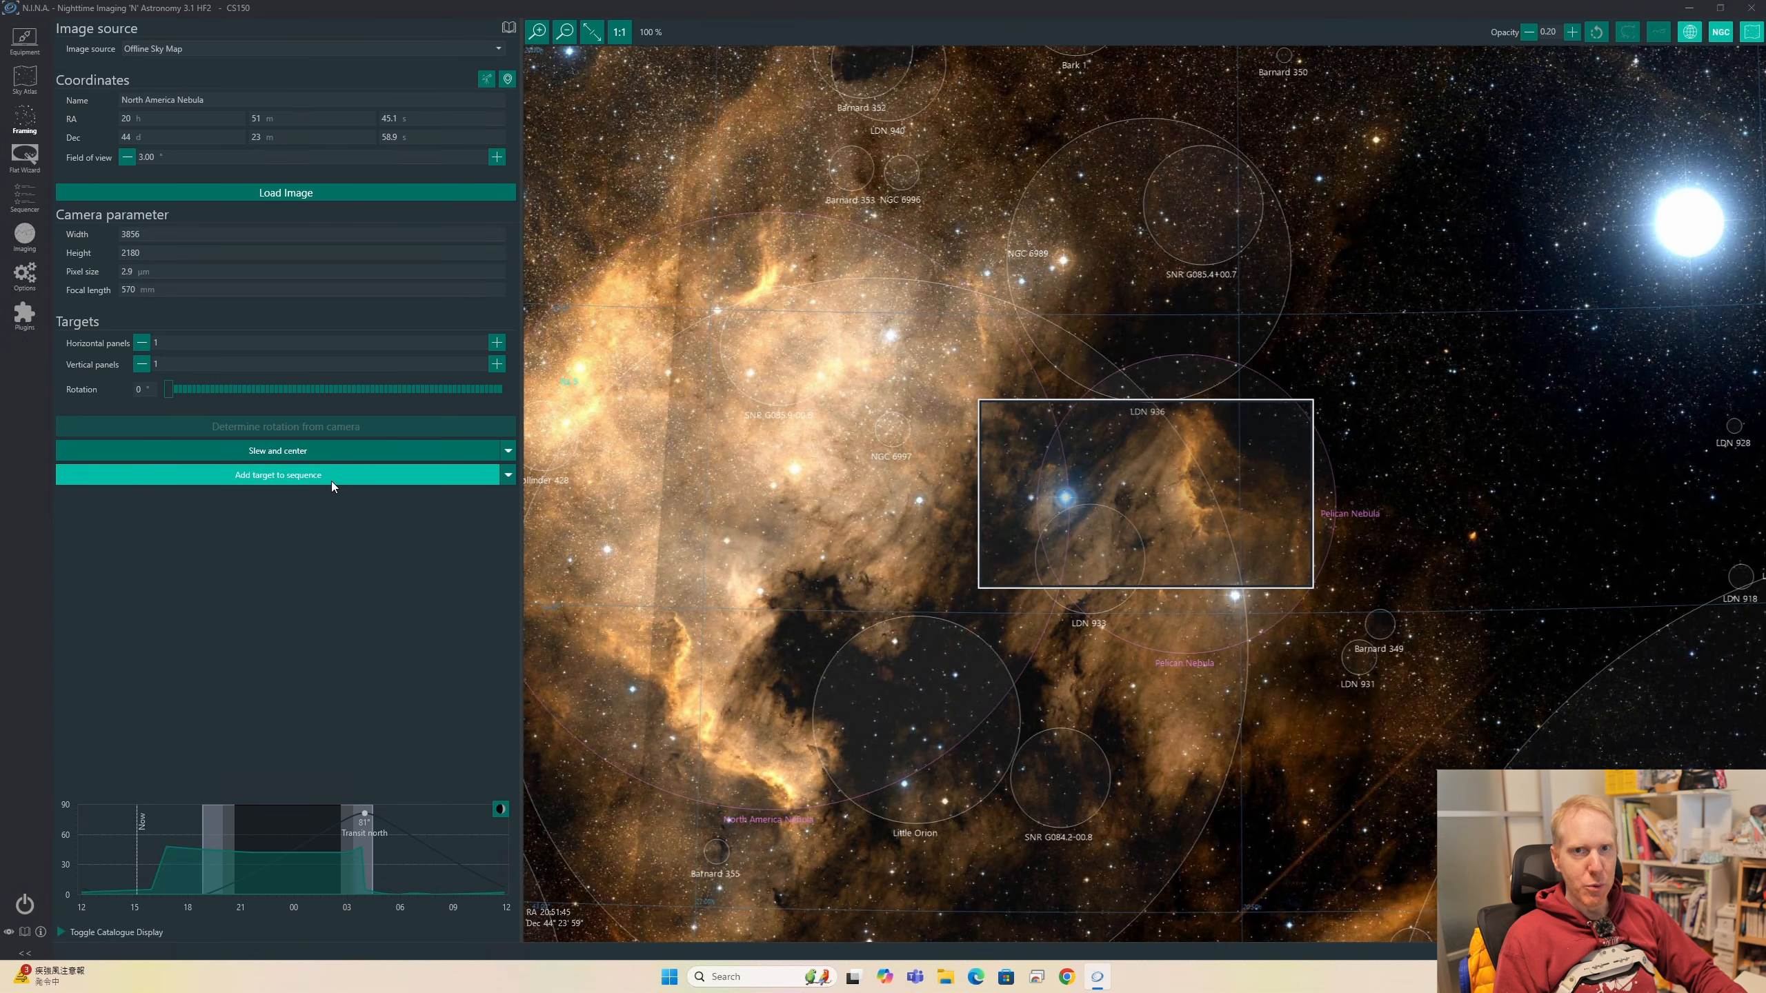
left_click(401, 483)
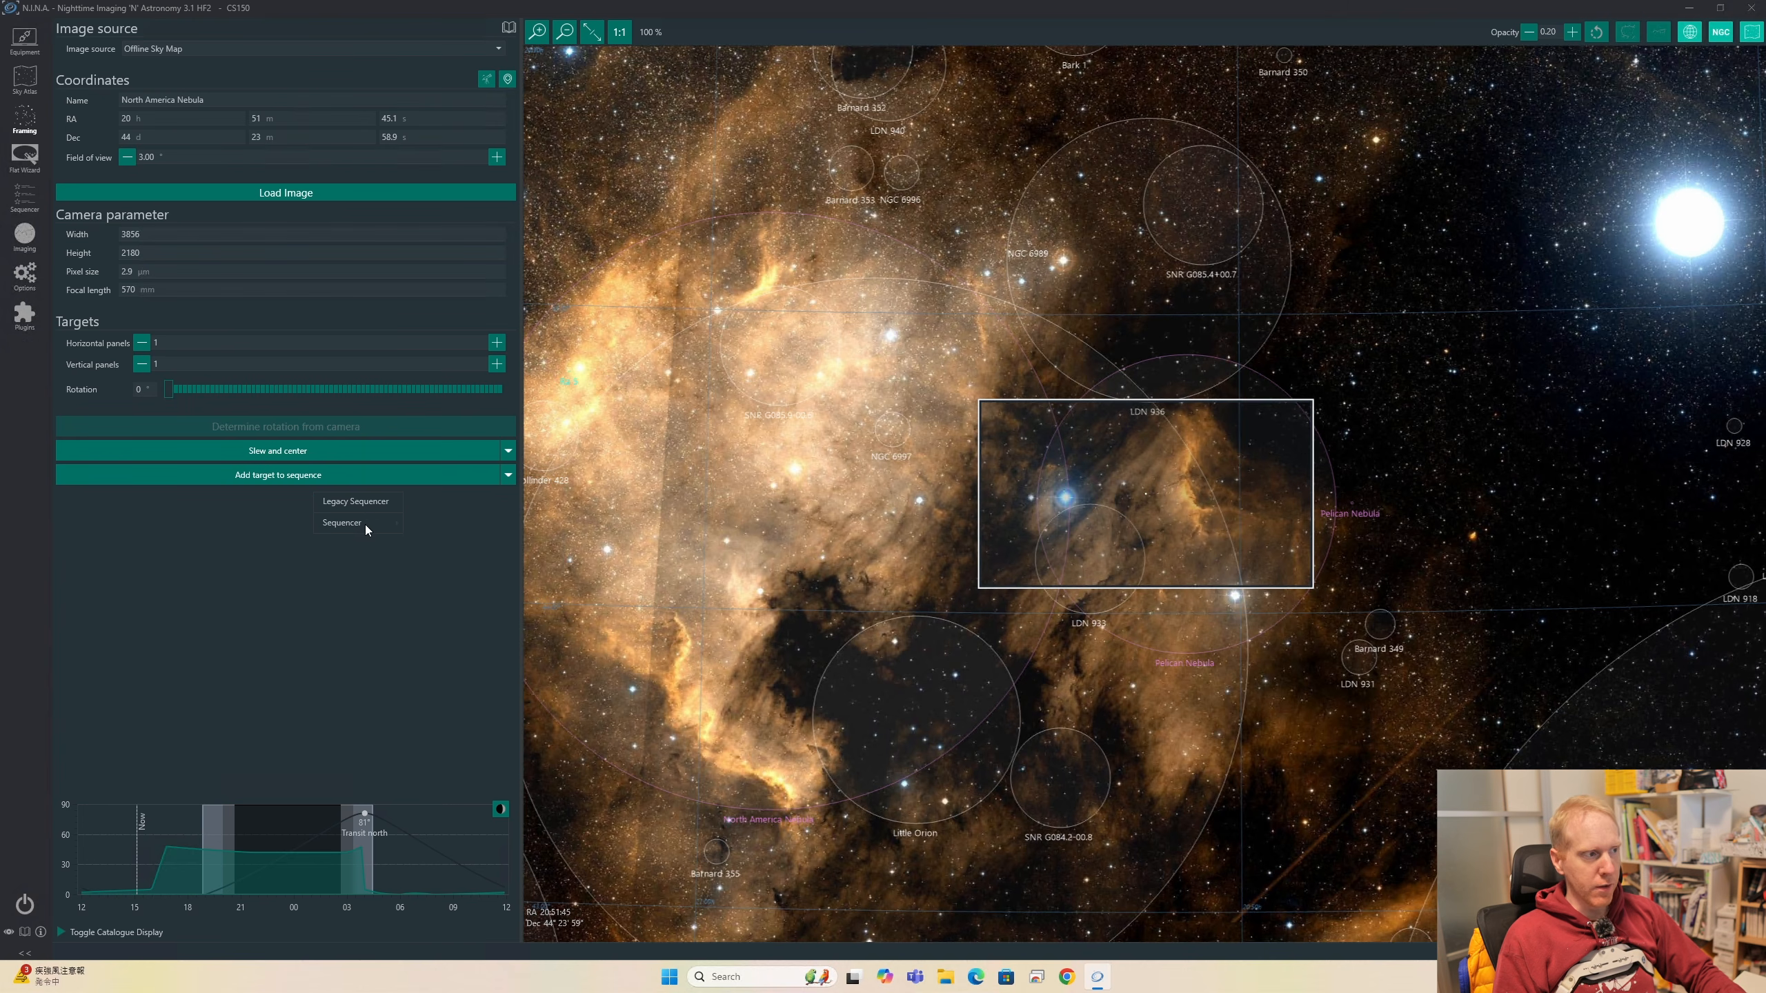
mouse_move(343, 523)
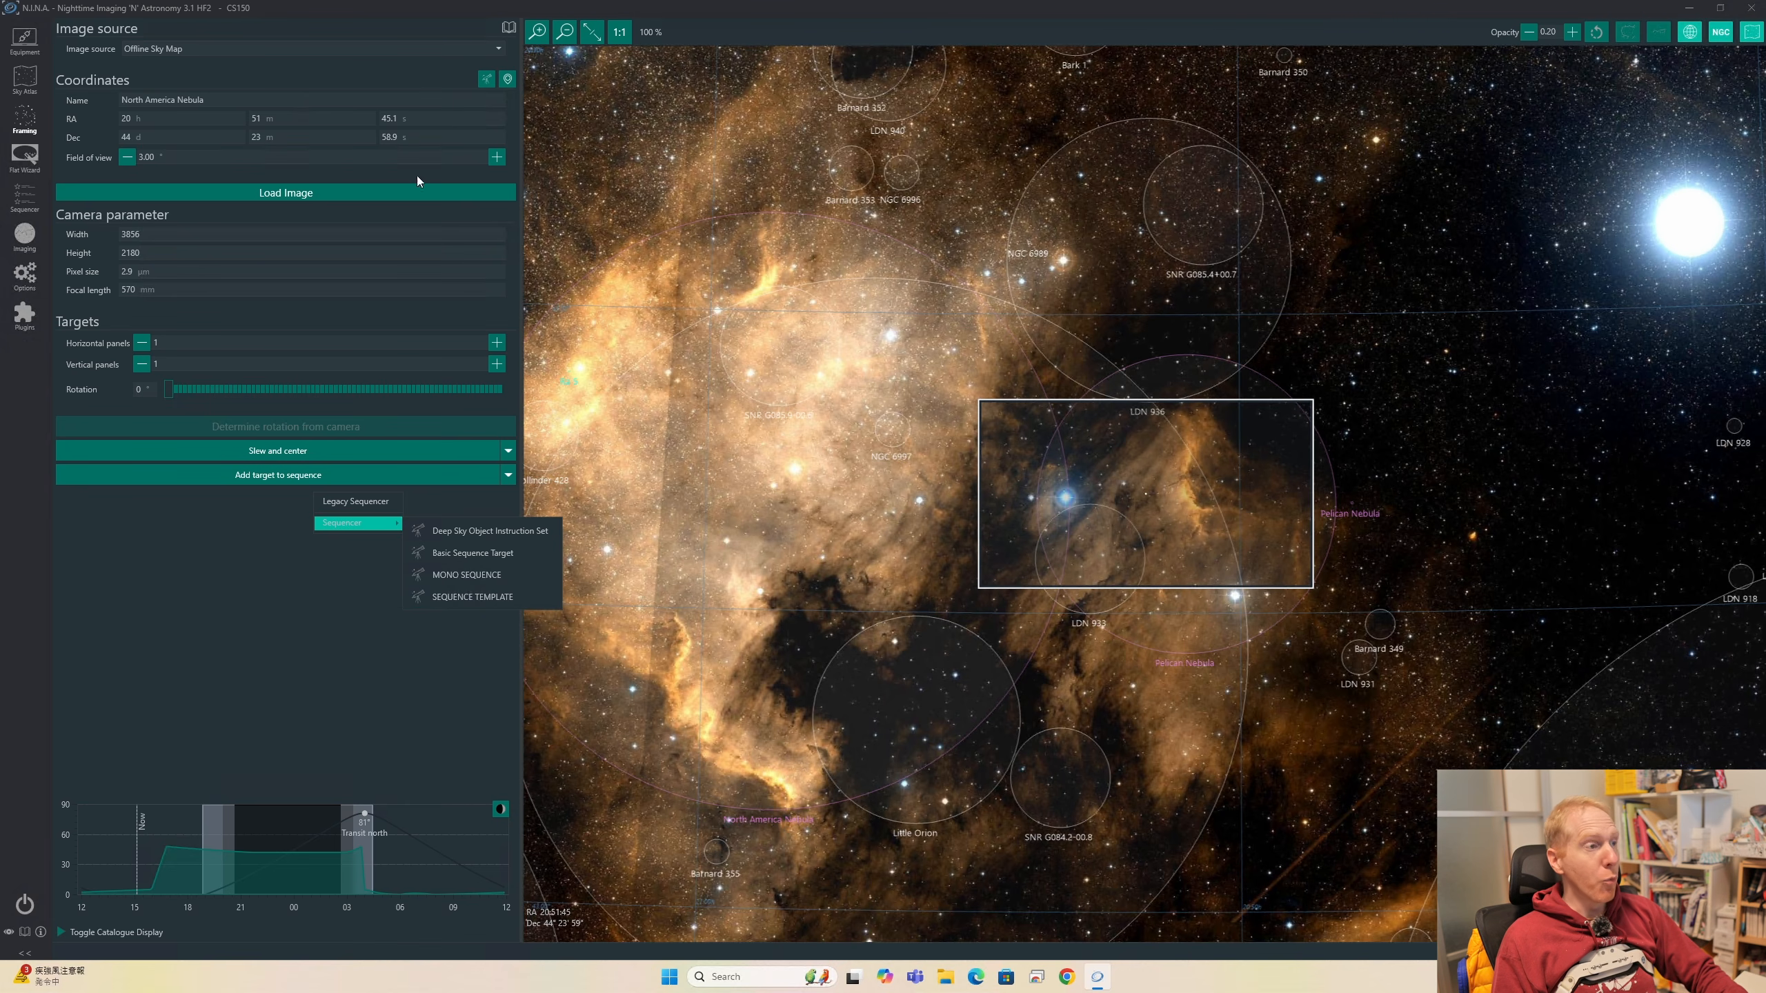
Open the Advanced Sequencer and display its list of templates
left_click(25, 197)
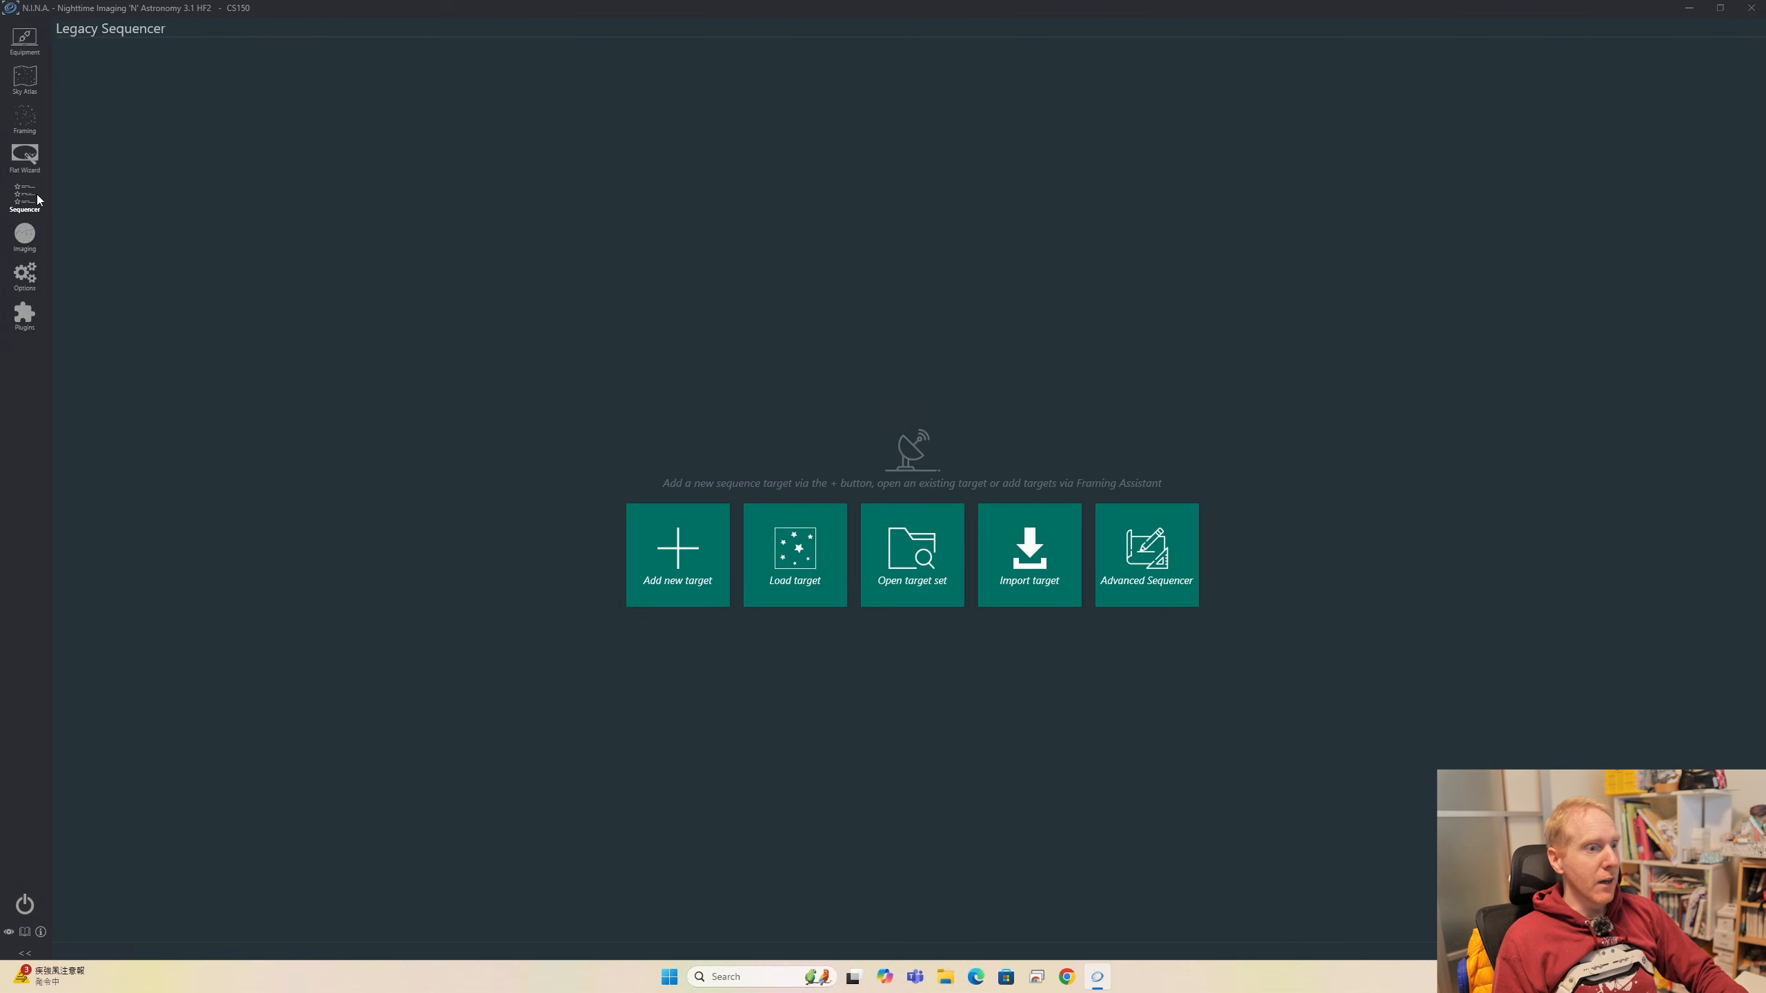
left_click(1146, 555)
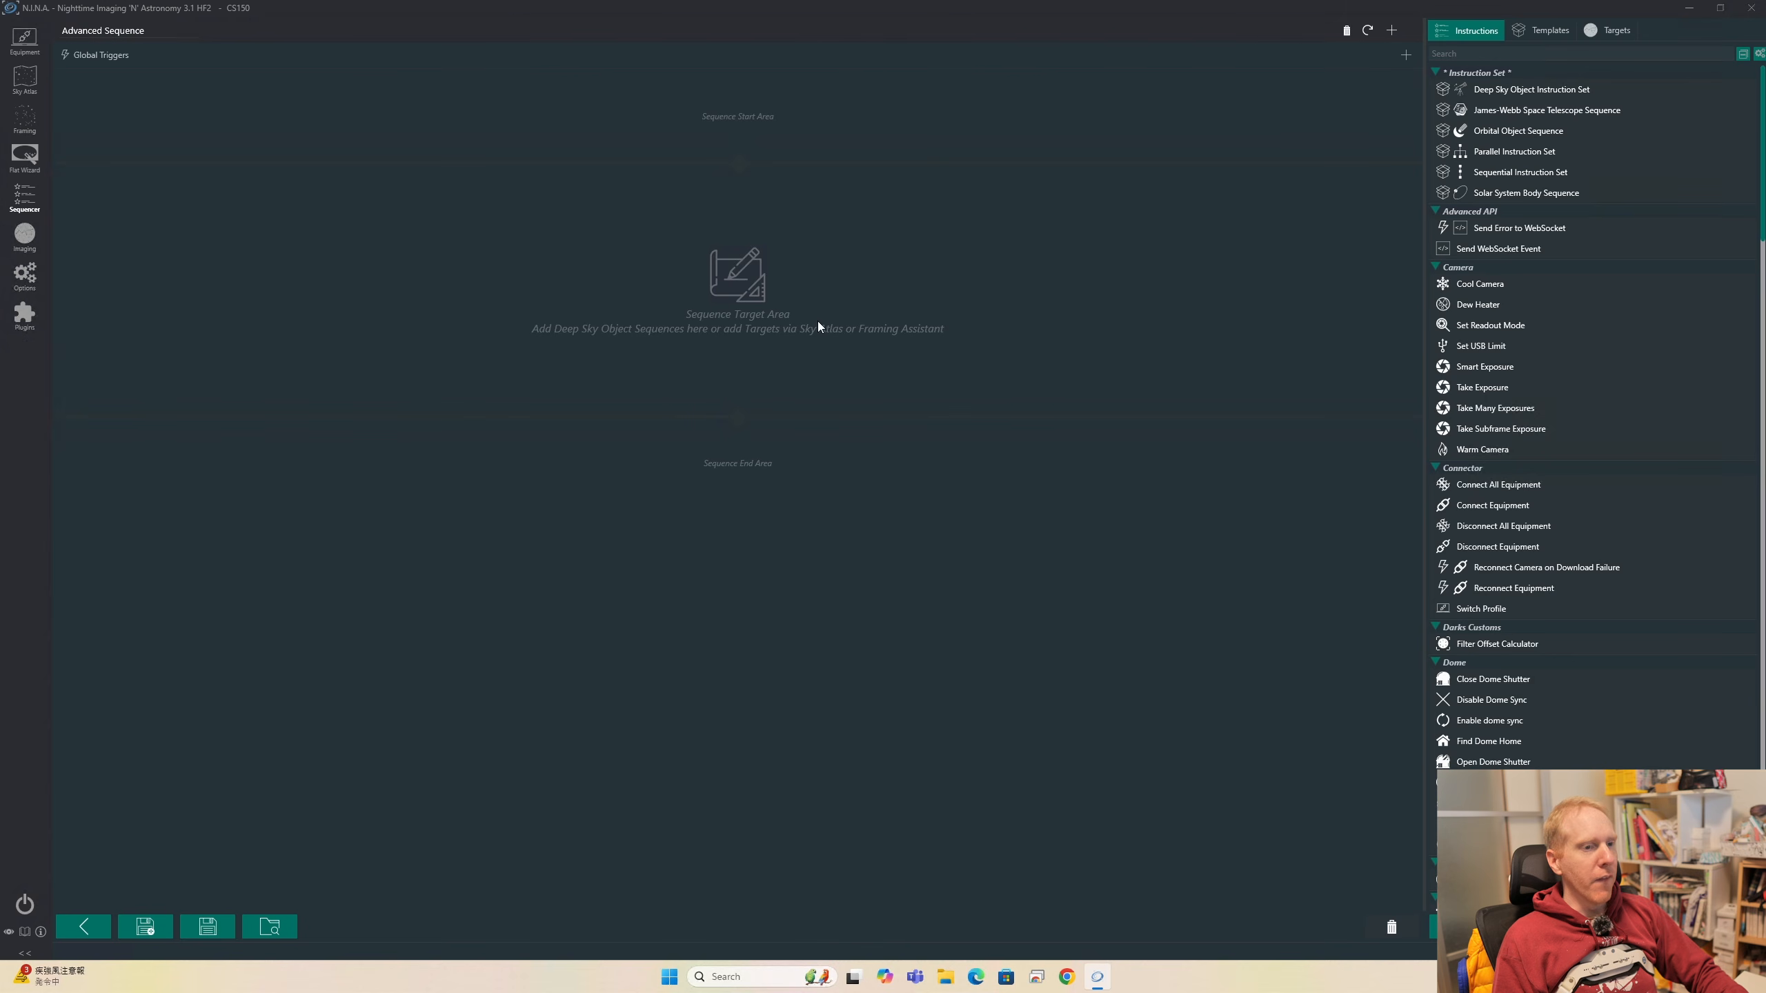
left_click(1540, 38)
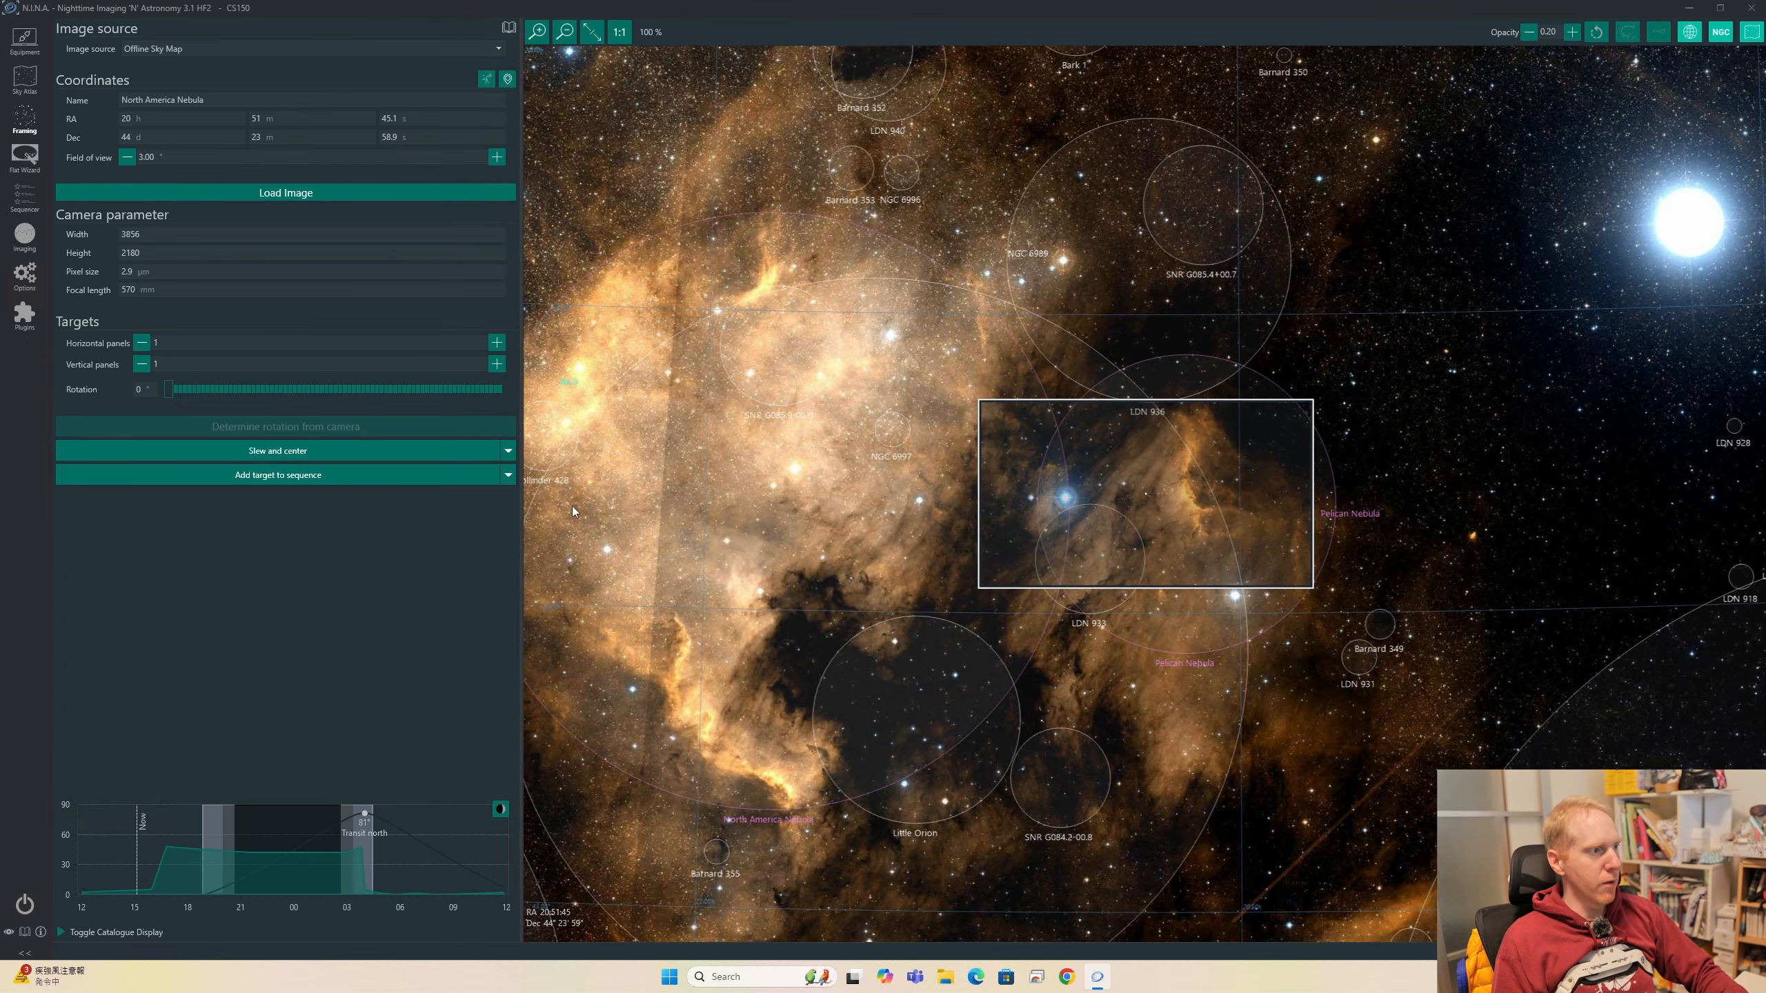
Add the framed North America Nebula target to the sequencer as Basic Sequence Target
left_click(398, 481)
mouse_move(414, 512)
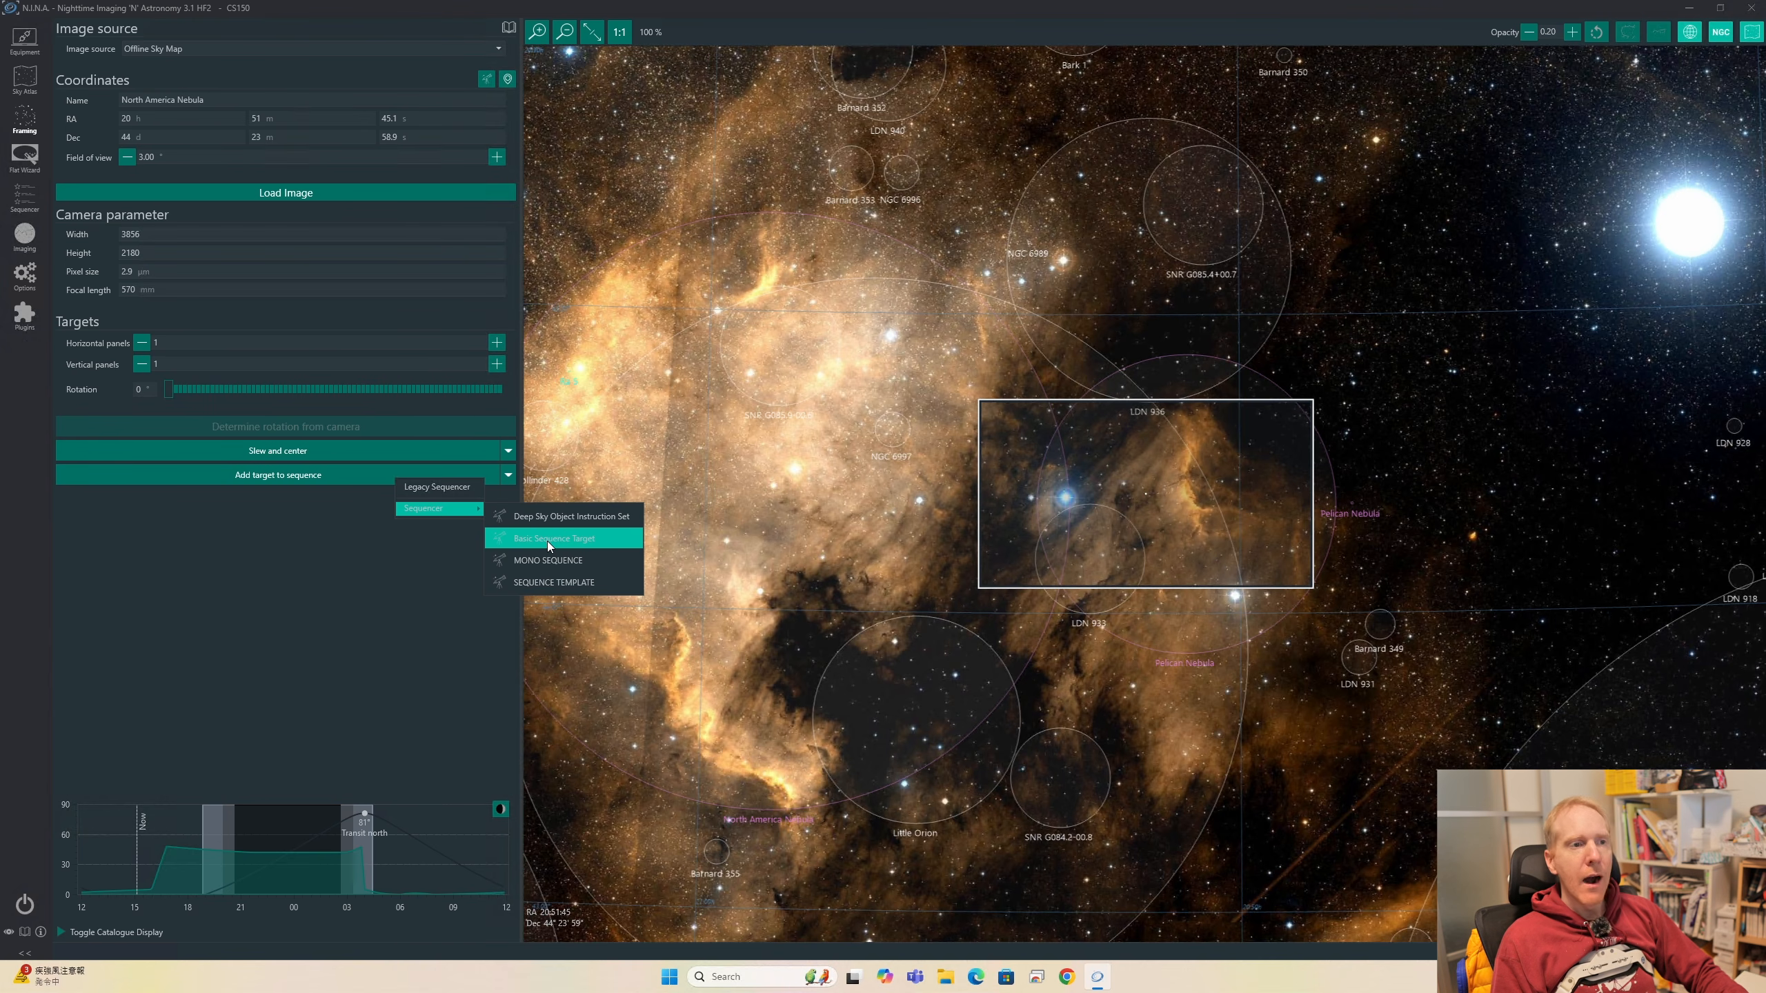
left_click(546, 541)
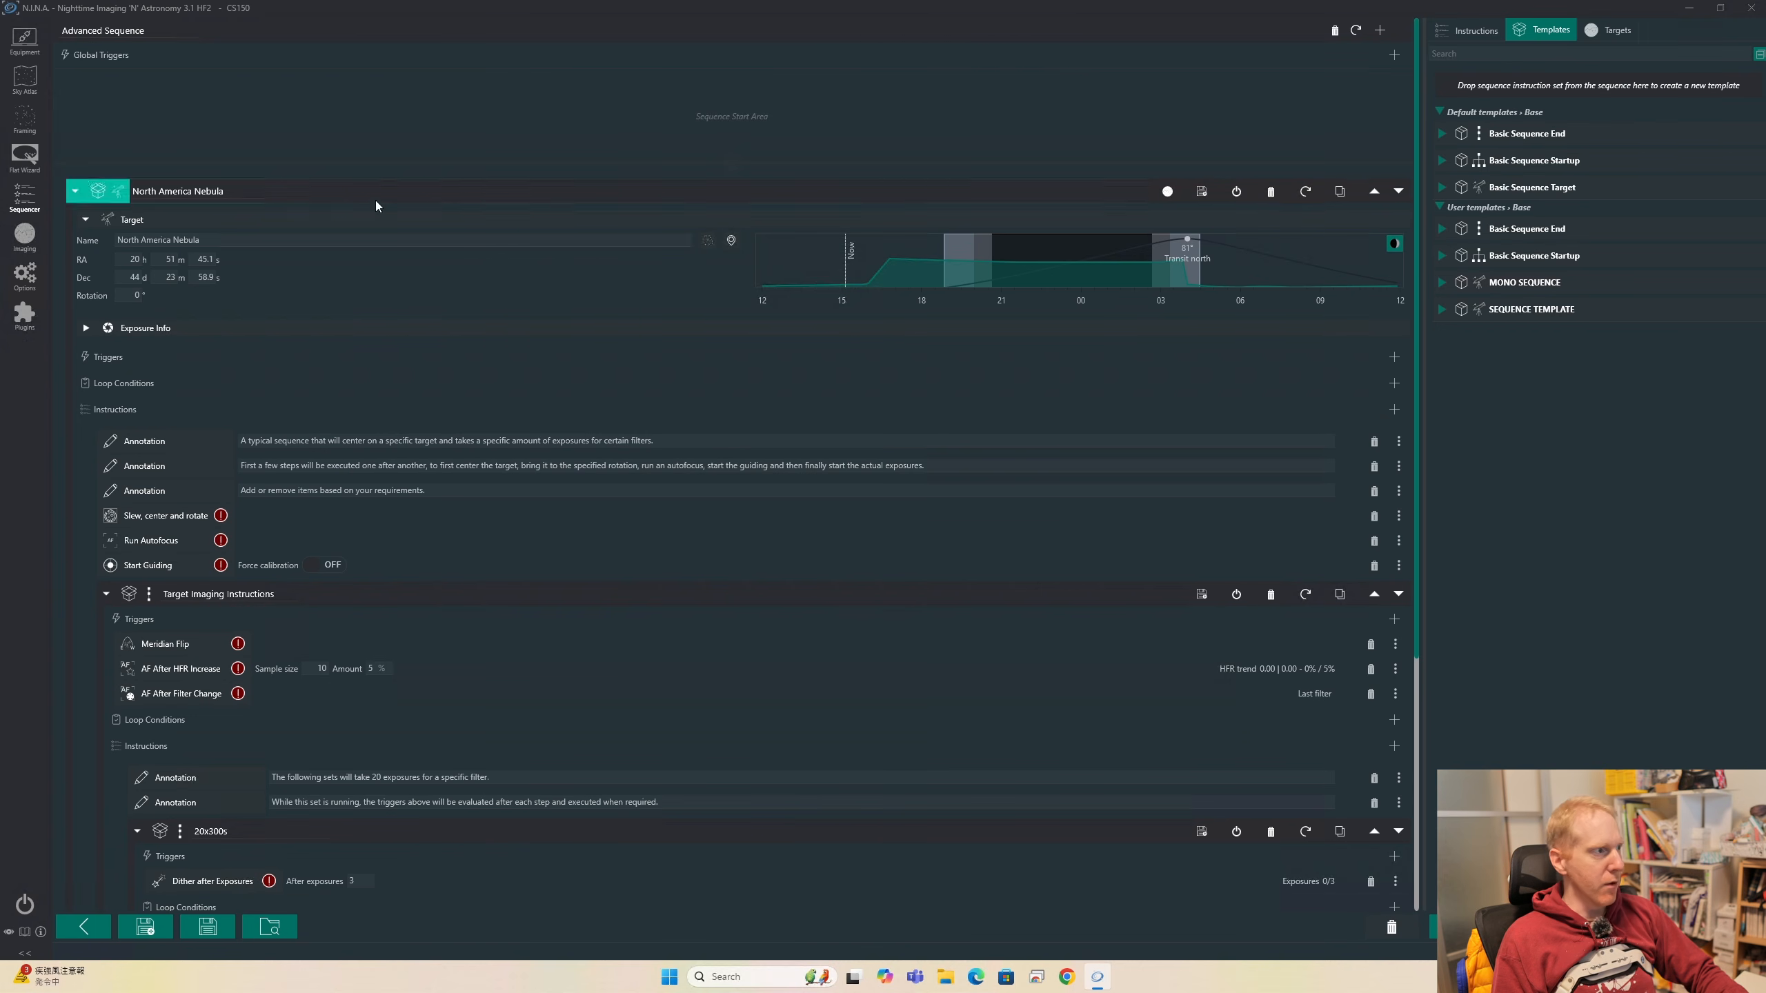
Review the North America Nebula target's name, coordinates, rotation, altitude chart and overall instruction layout in the sequence
left_click_drag(199, 242, 127, 254)
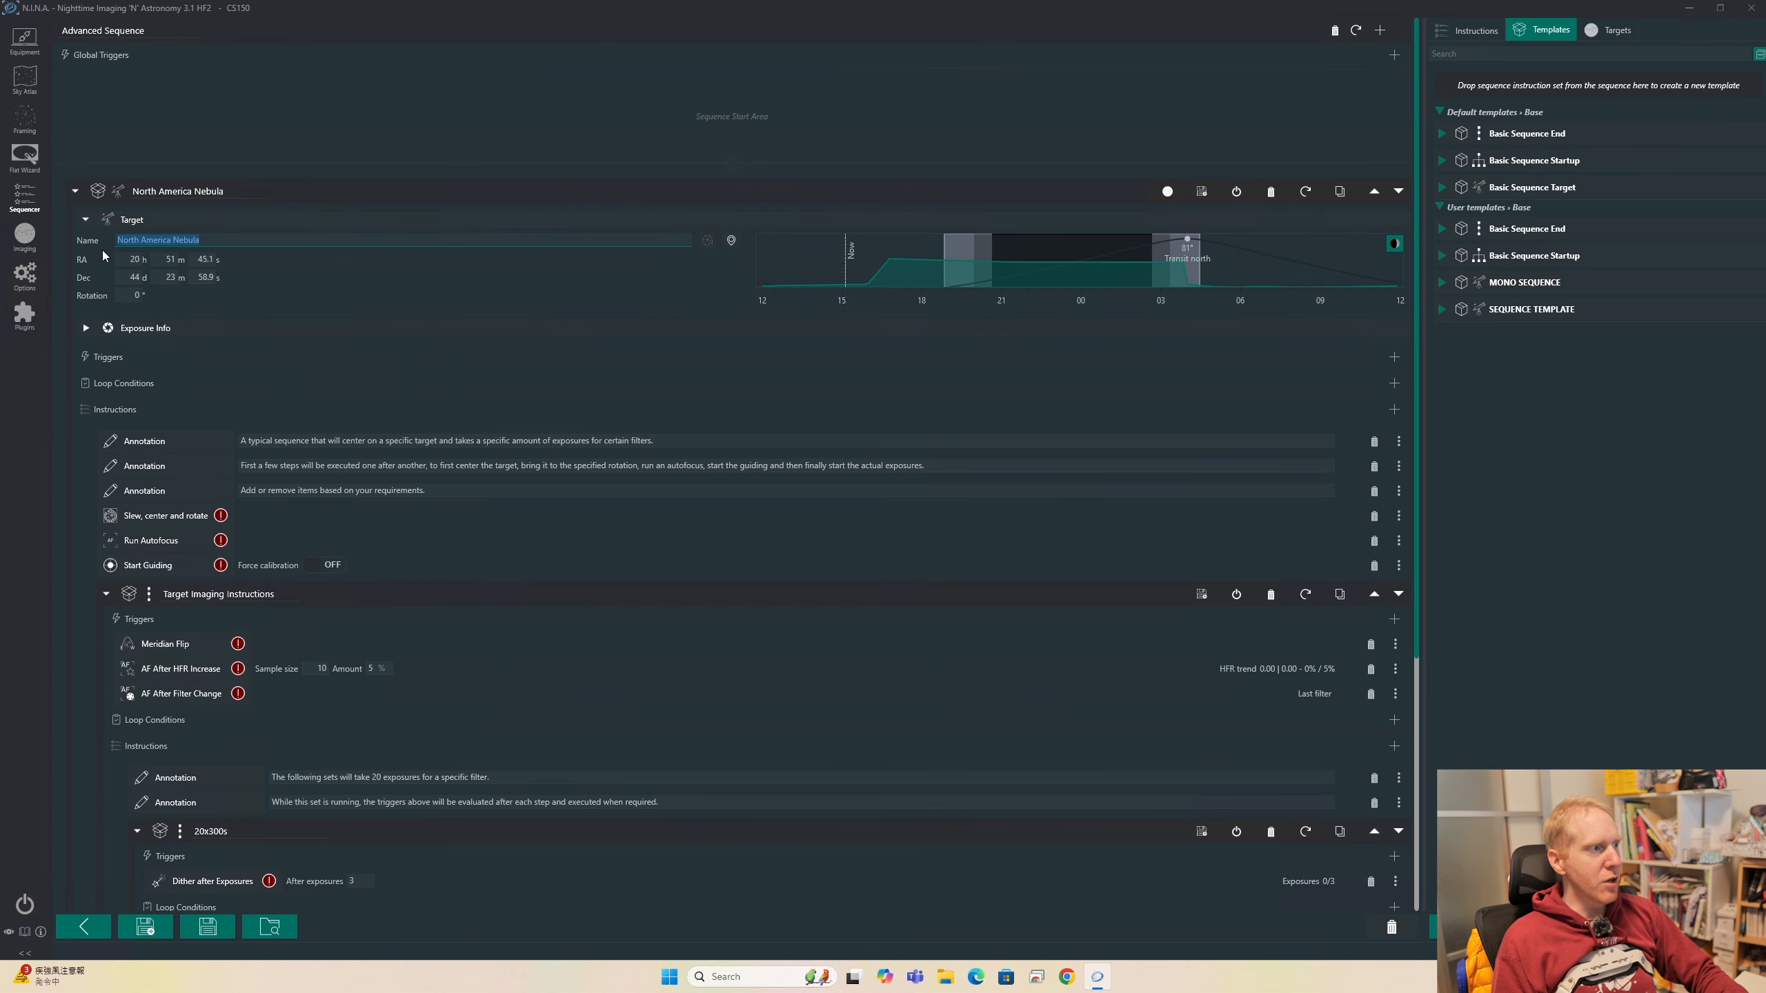
left_click(162, 260)
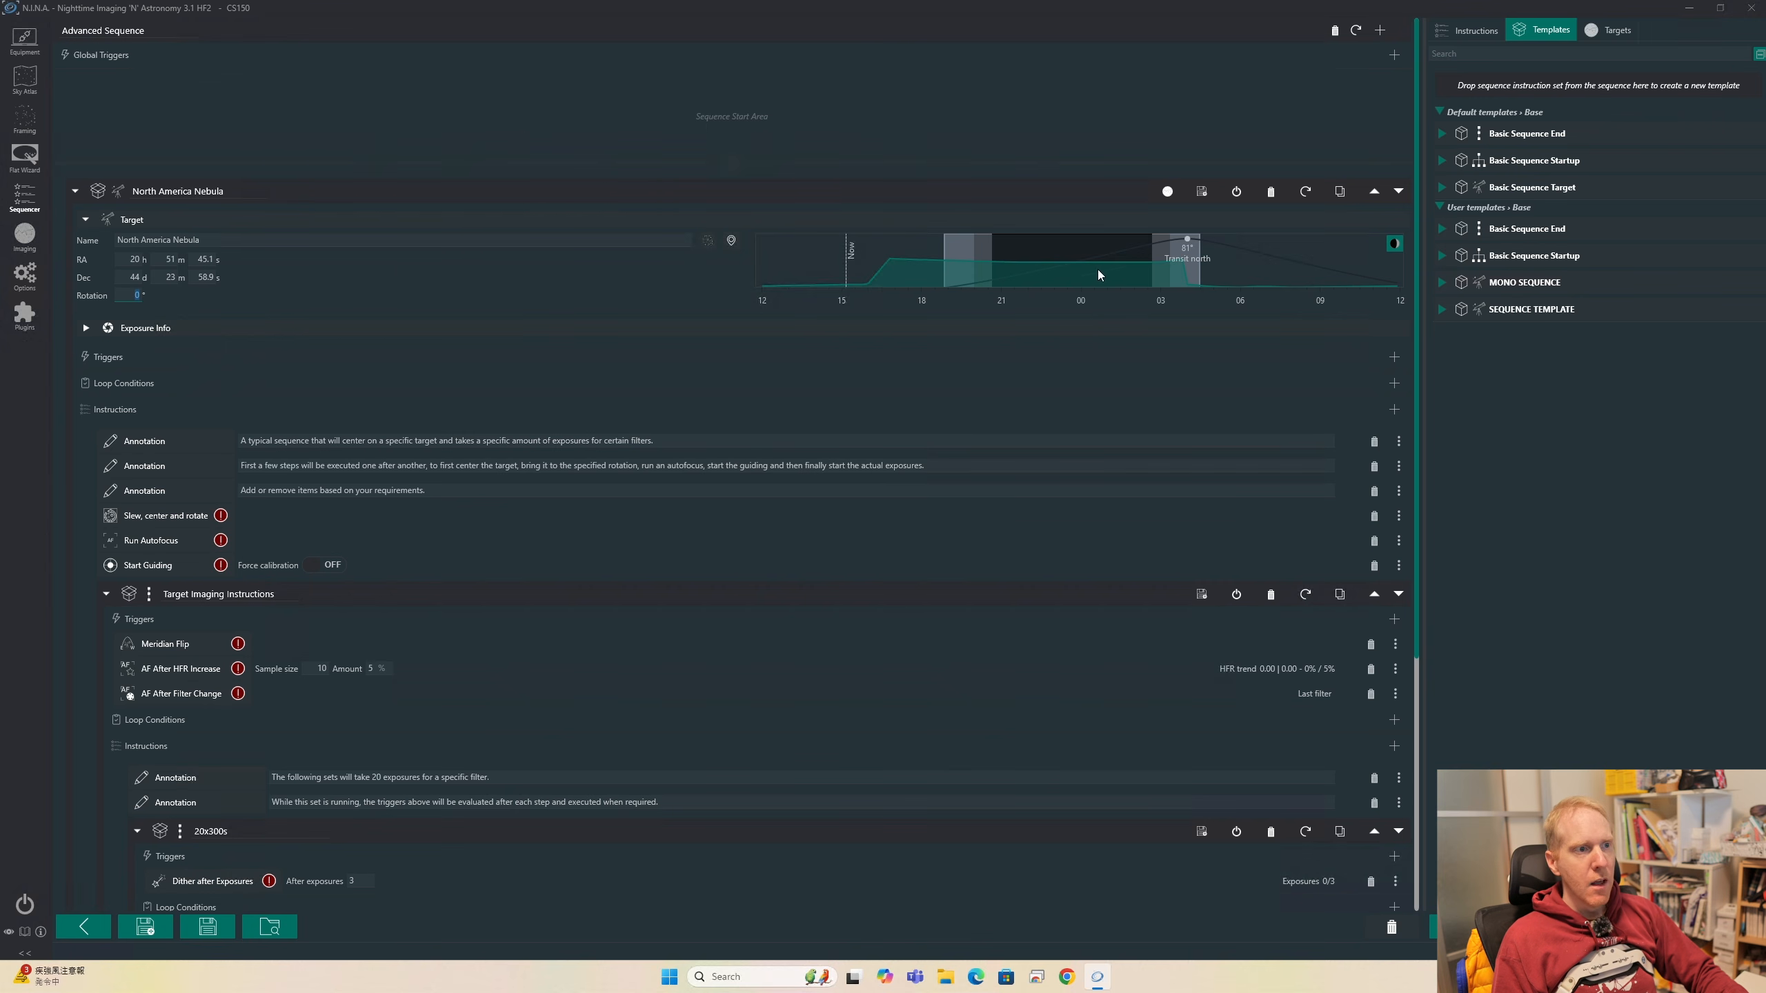
left_click_drag(1112, 255, 1183, 247)
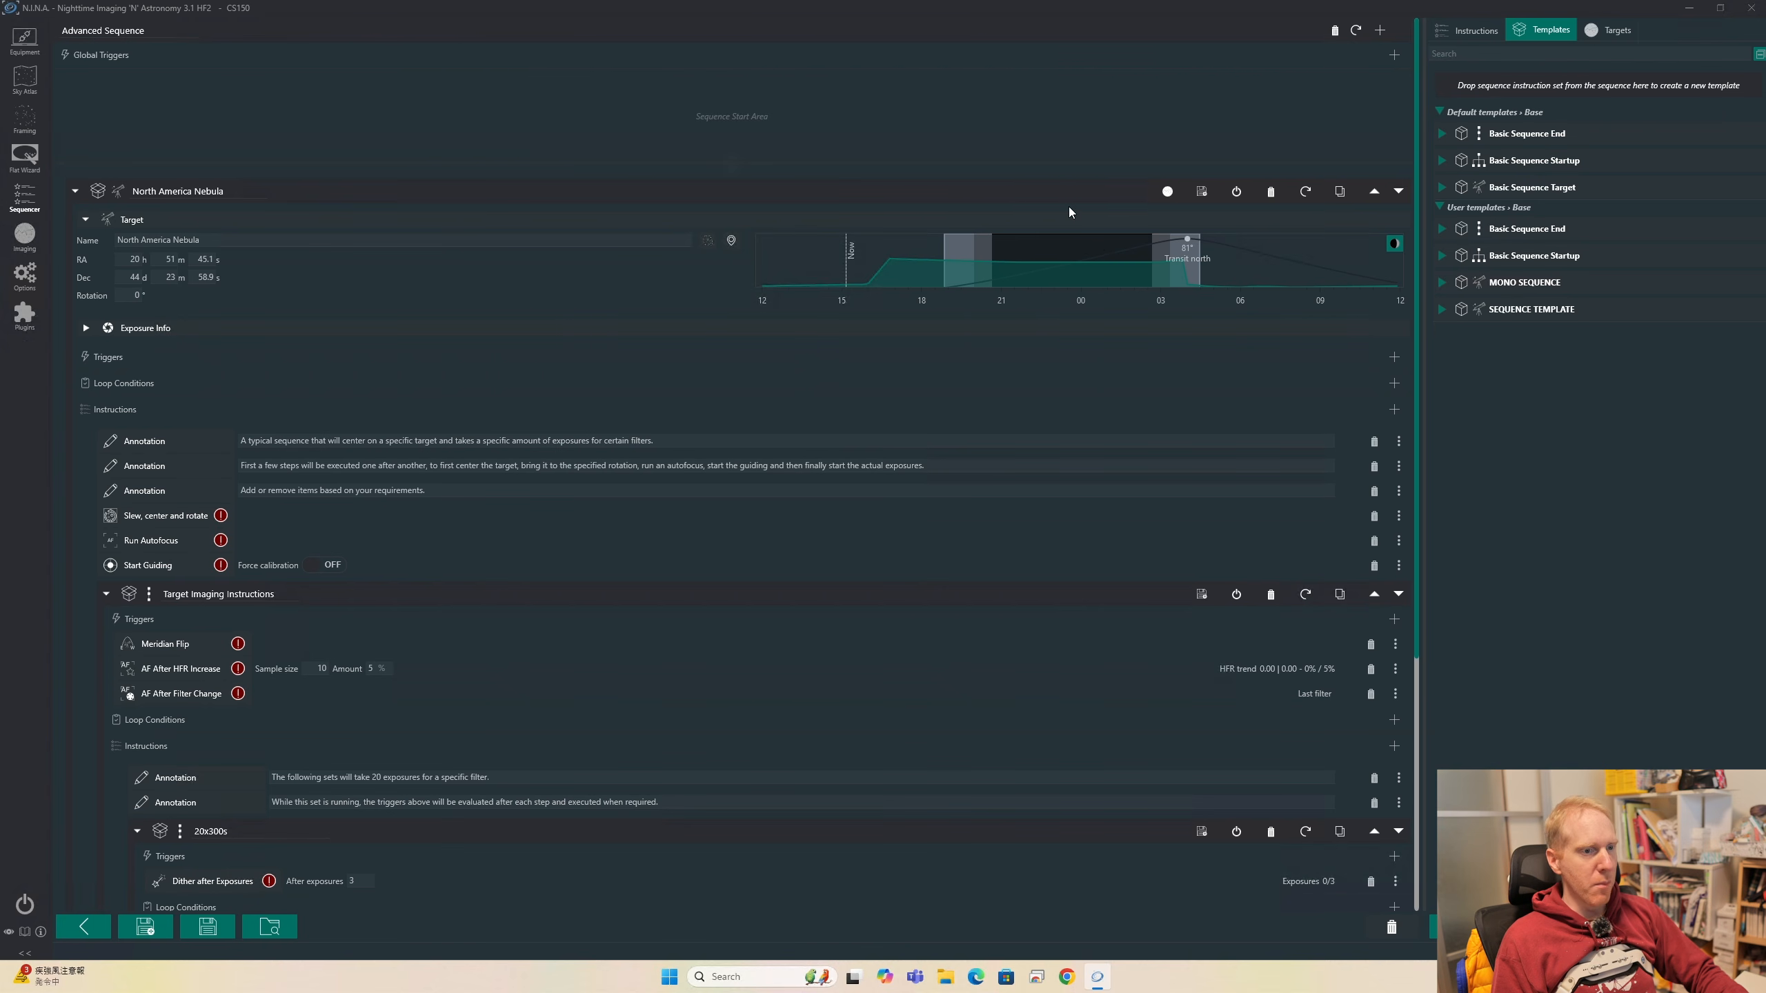
scroll(808, 418, "down", 5)
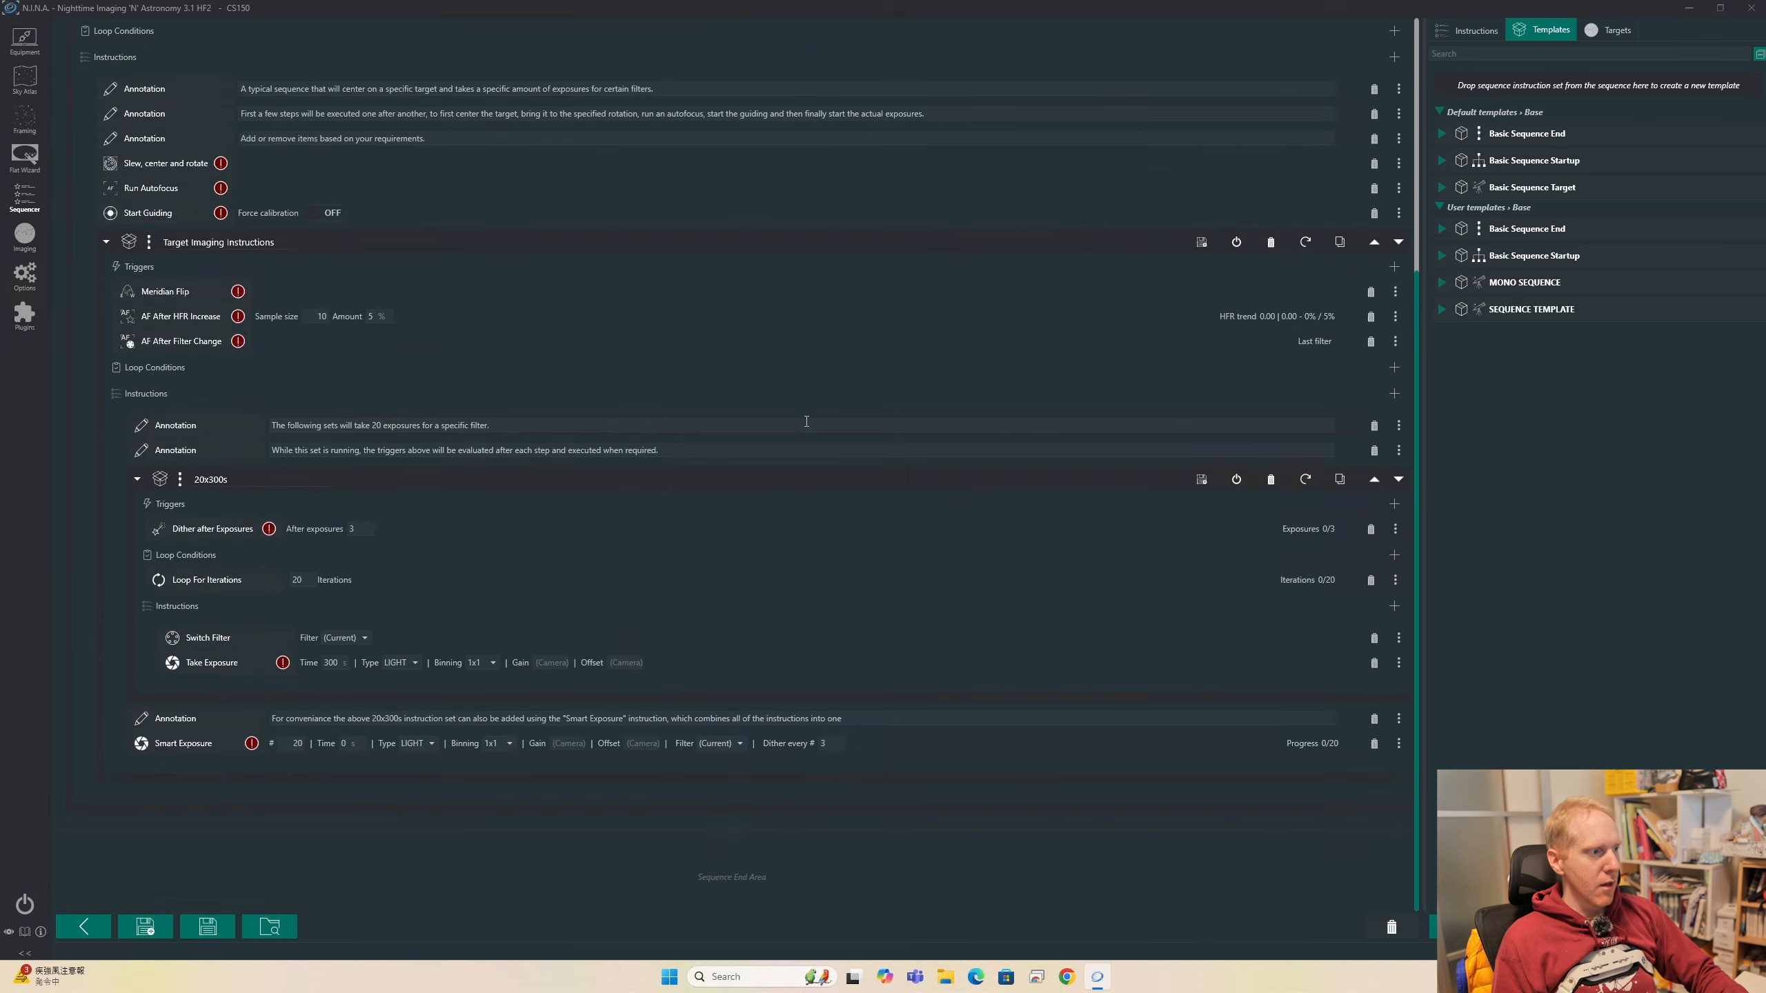
scroll(804, 422, "up", 5)
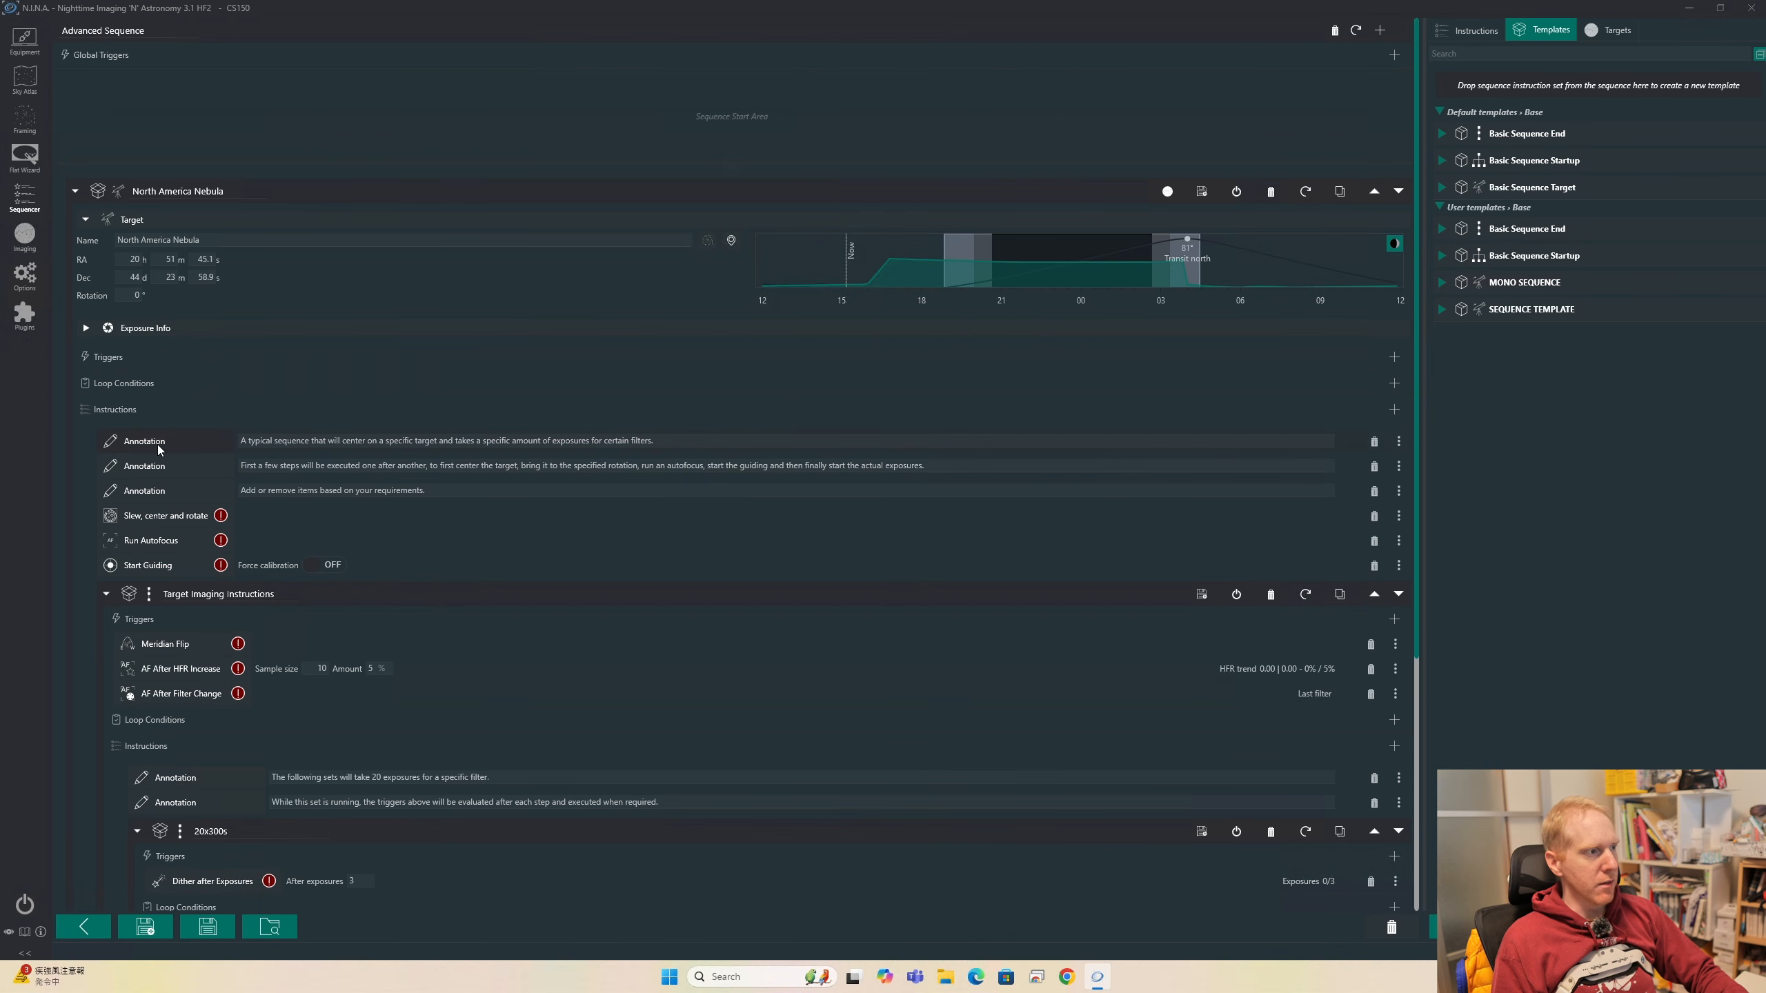
Examine the target's annotations, the slew, autofocus and guiding instructions, and the triggers and exposure set under Target Imaging Instructions
left_click_drag(685, 443, 237, 448)
double_click(407, 465)
double_click(379, 489)
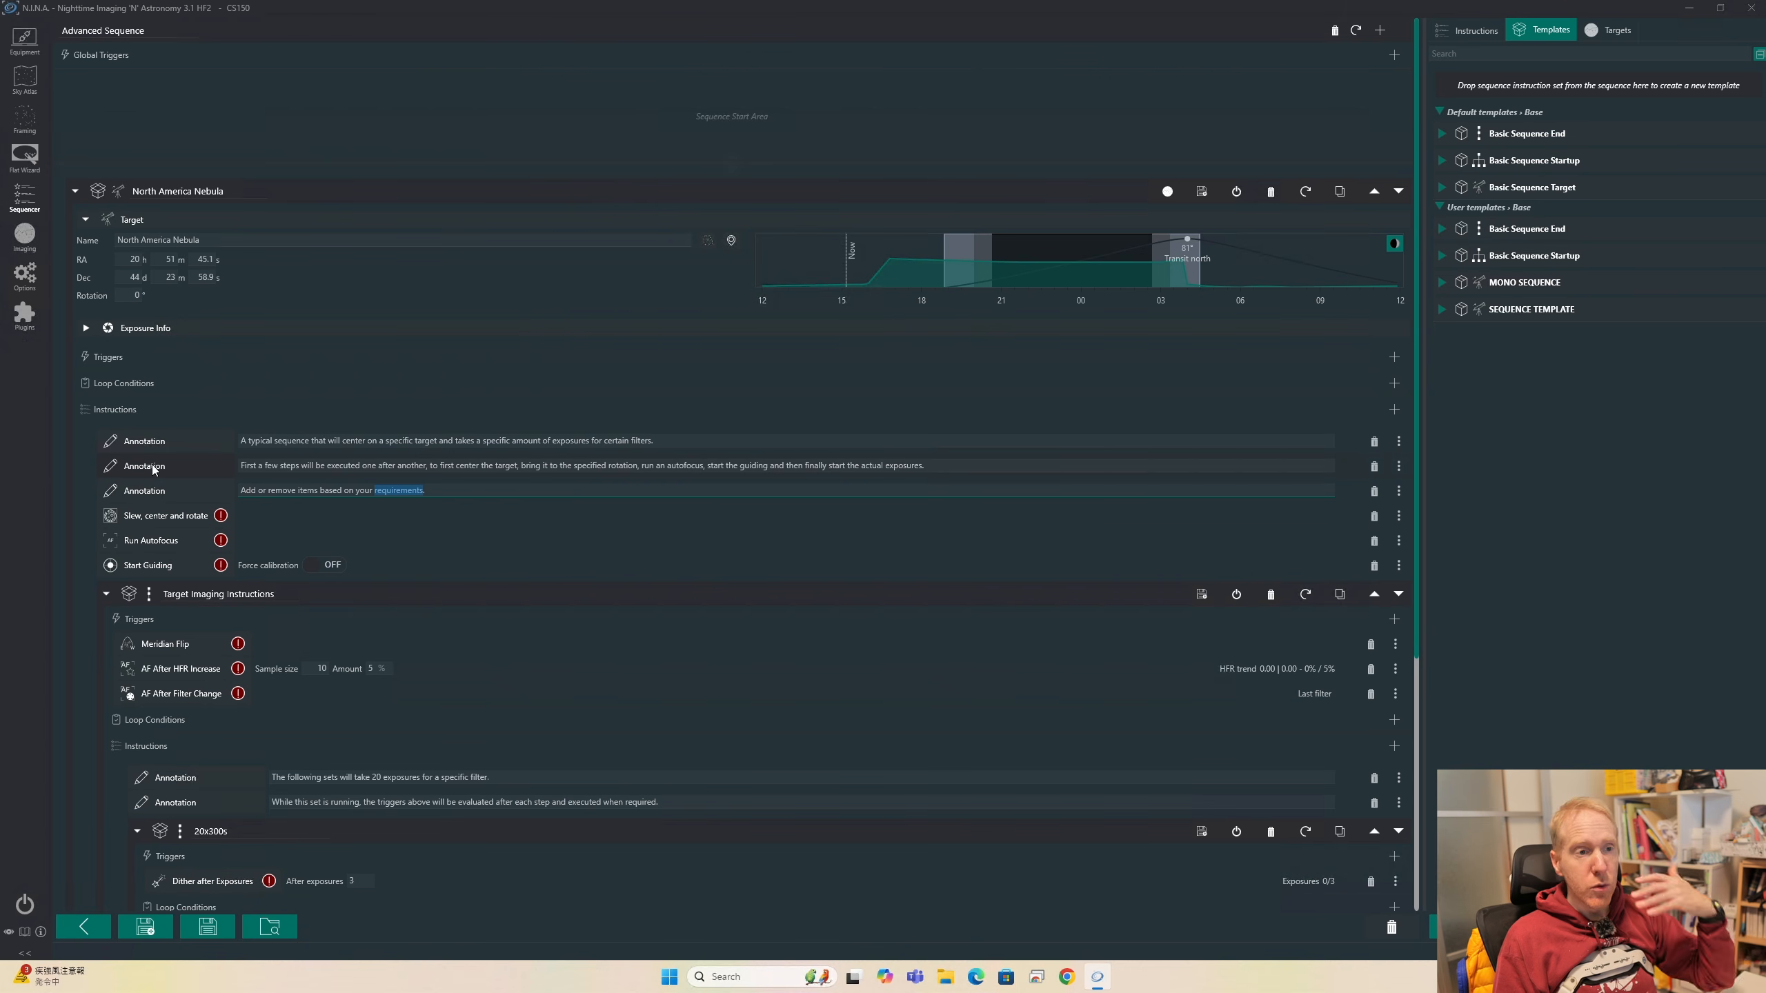
scroll(463, 395, "down", 1)
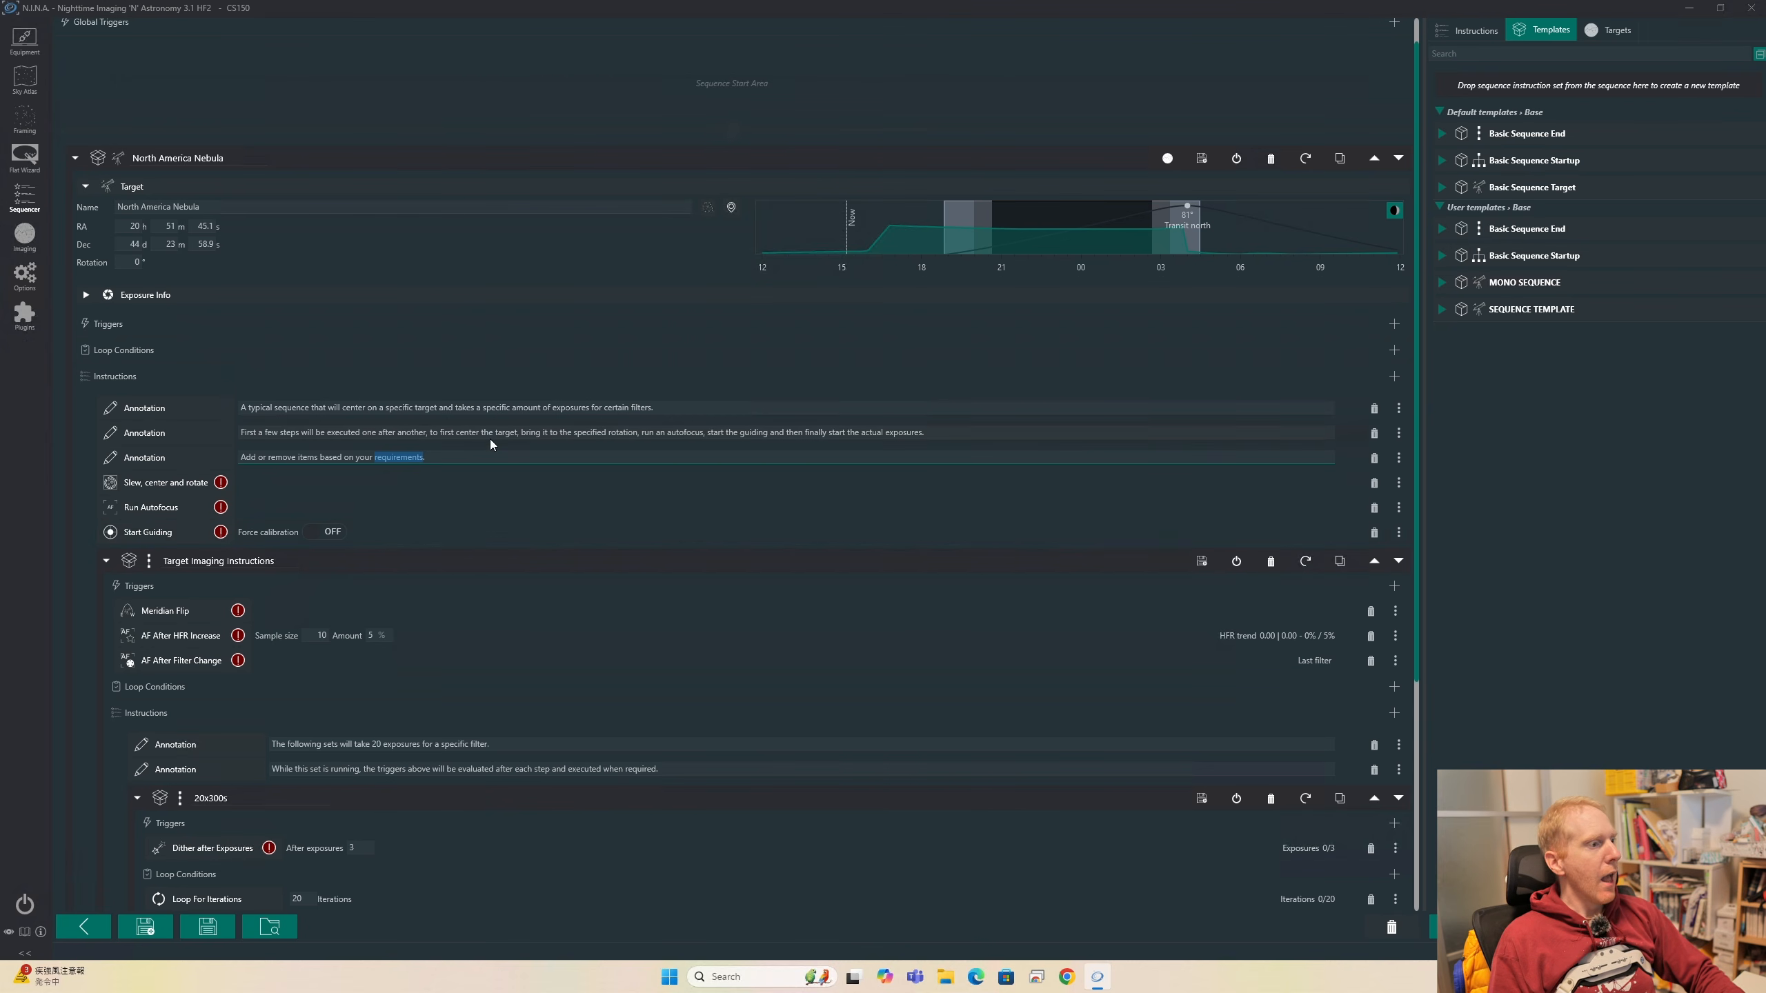
scroll(490, 440, "down", 5)
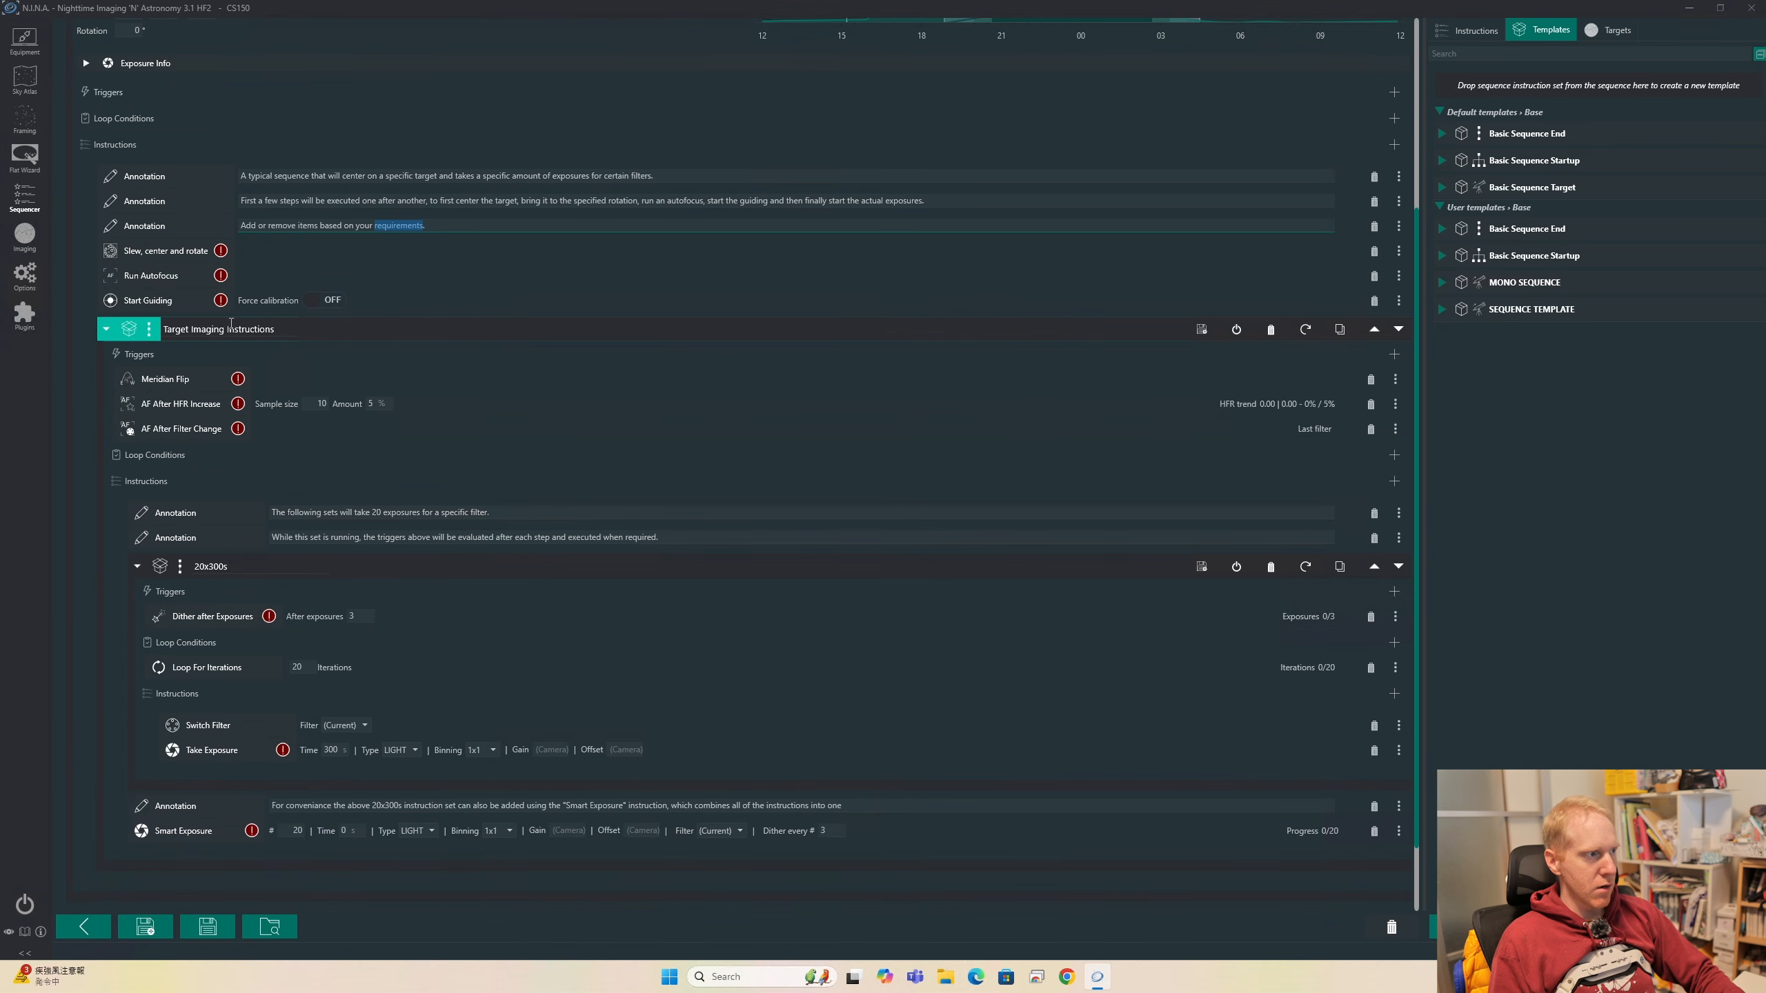
scroll(252, 283, "up", 2)
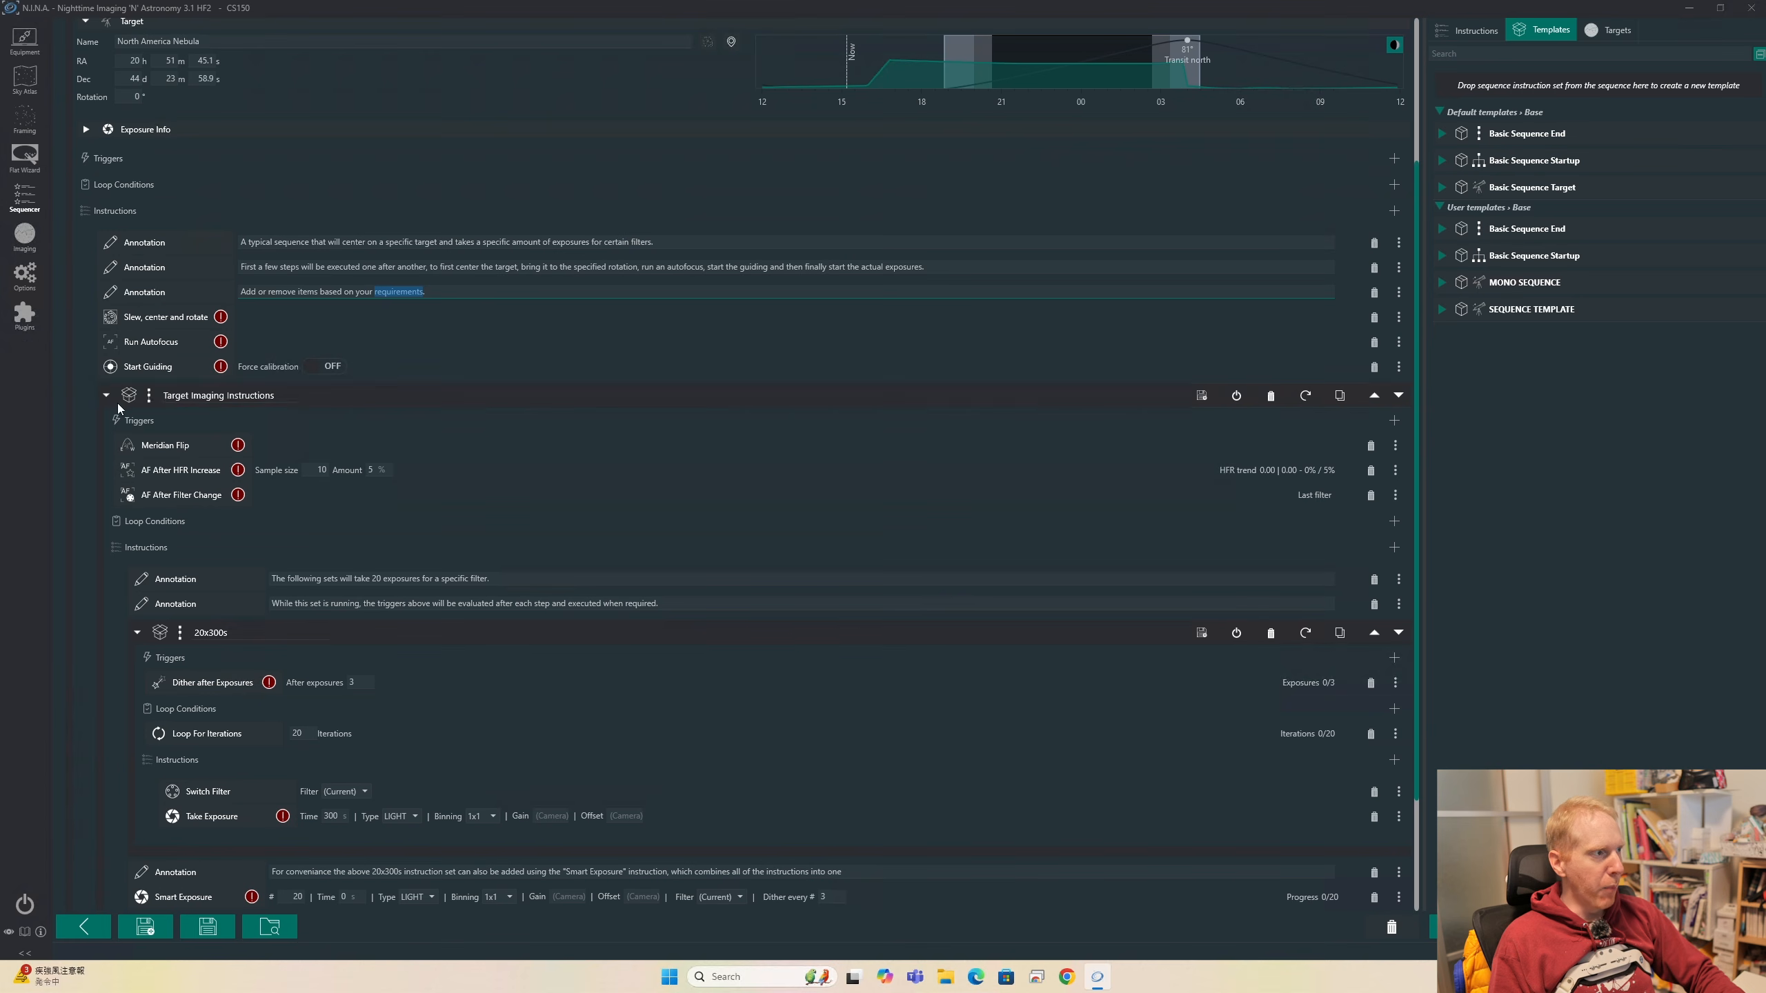
scroll(450, 379, "down", 2)
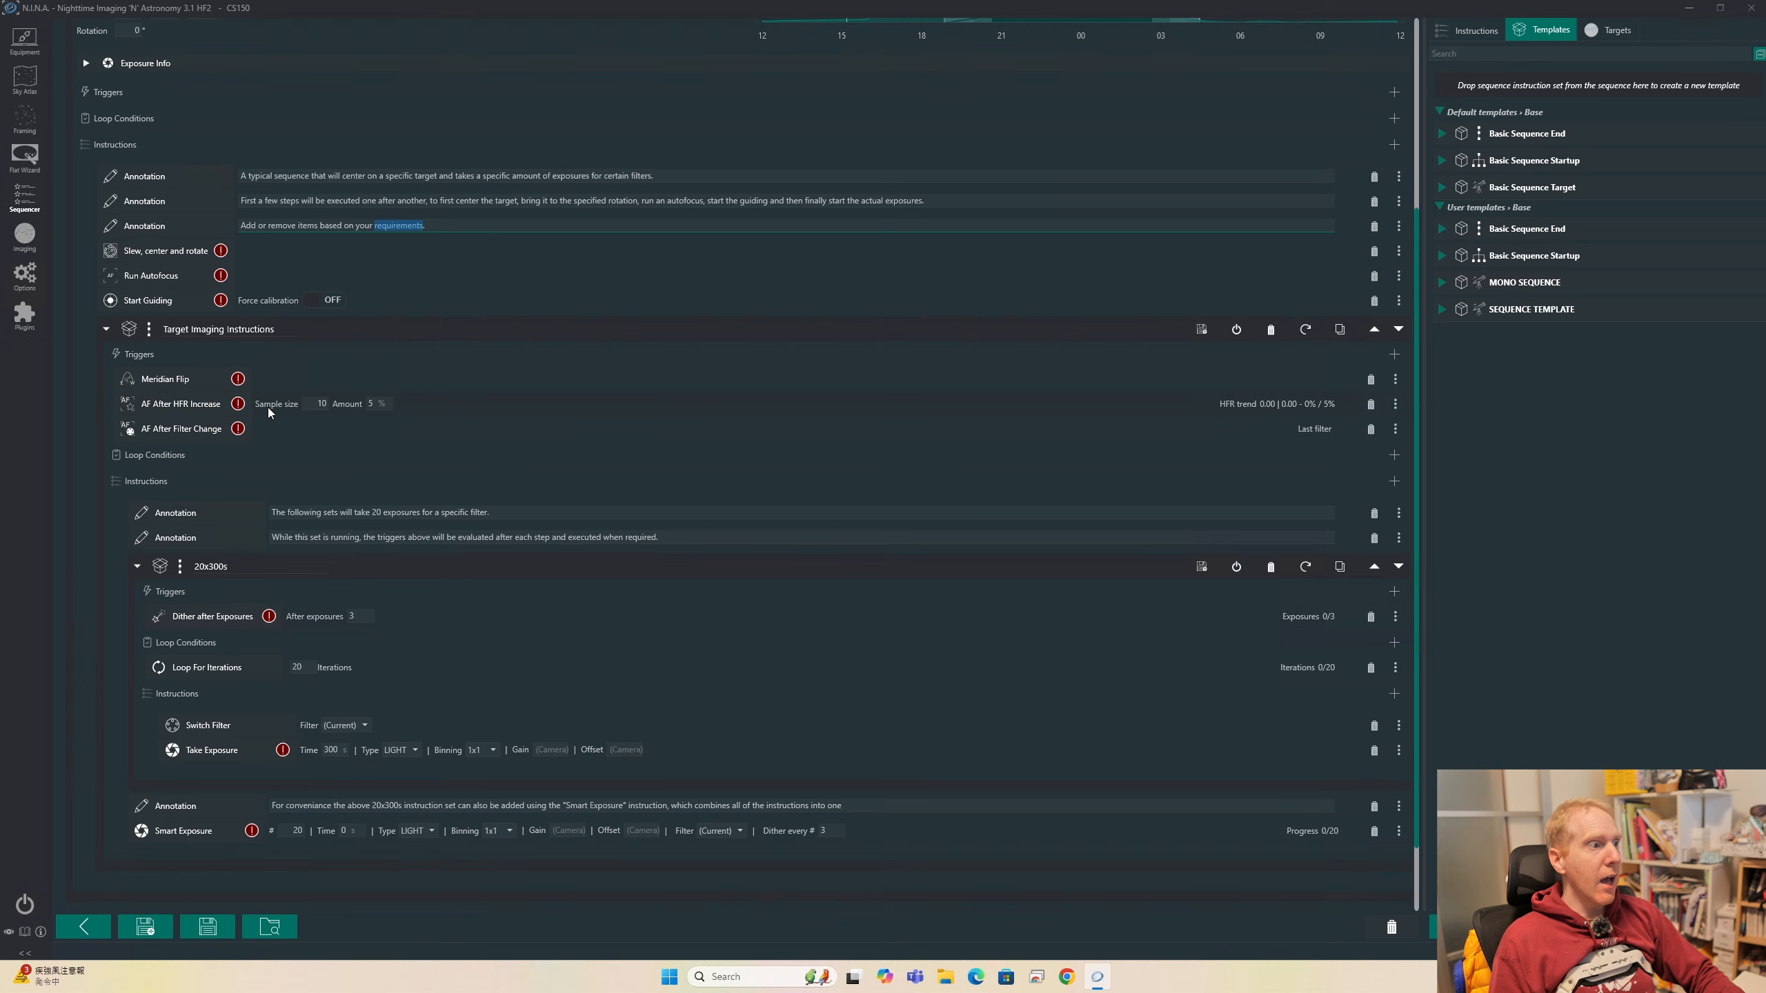
Examine the AF After HFR Increase trigger's sample size and amount, and collapse and re-expand the Target Imaging Instructions
double_click(374, 405)
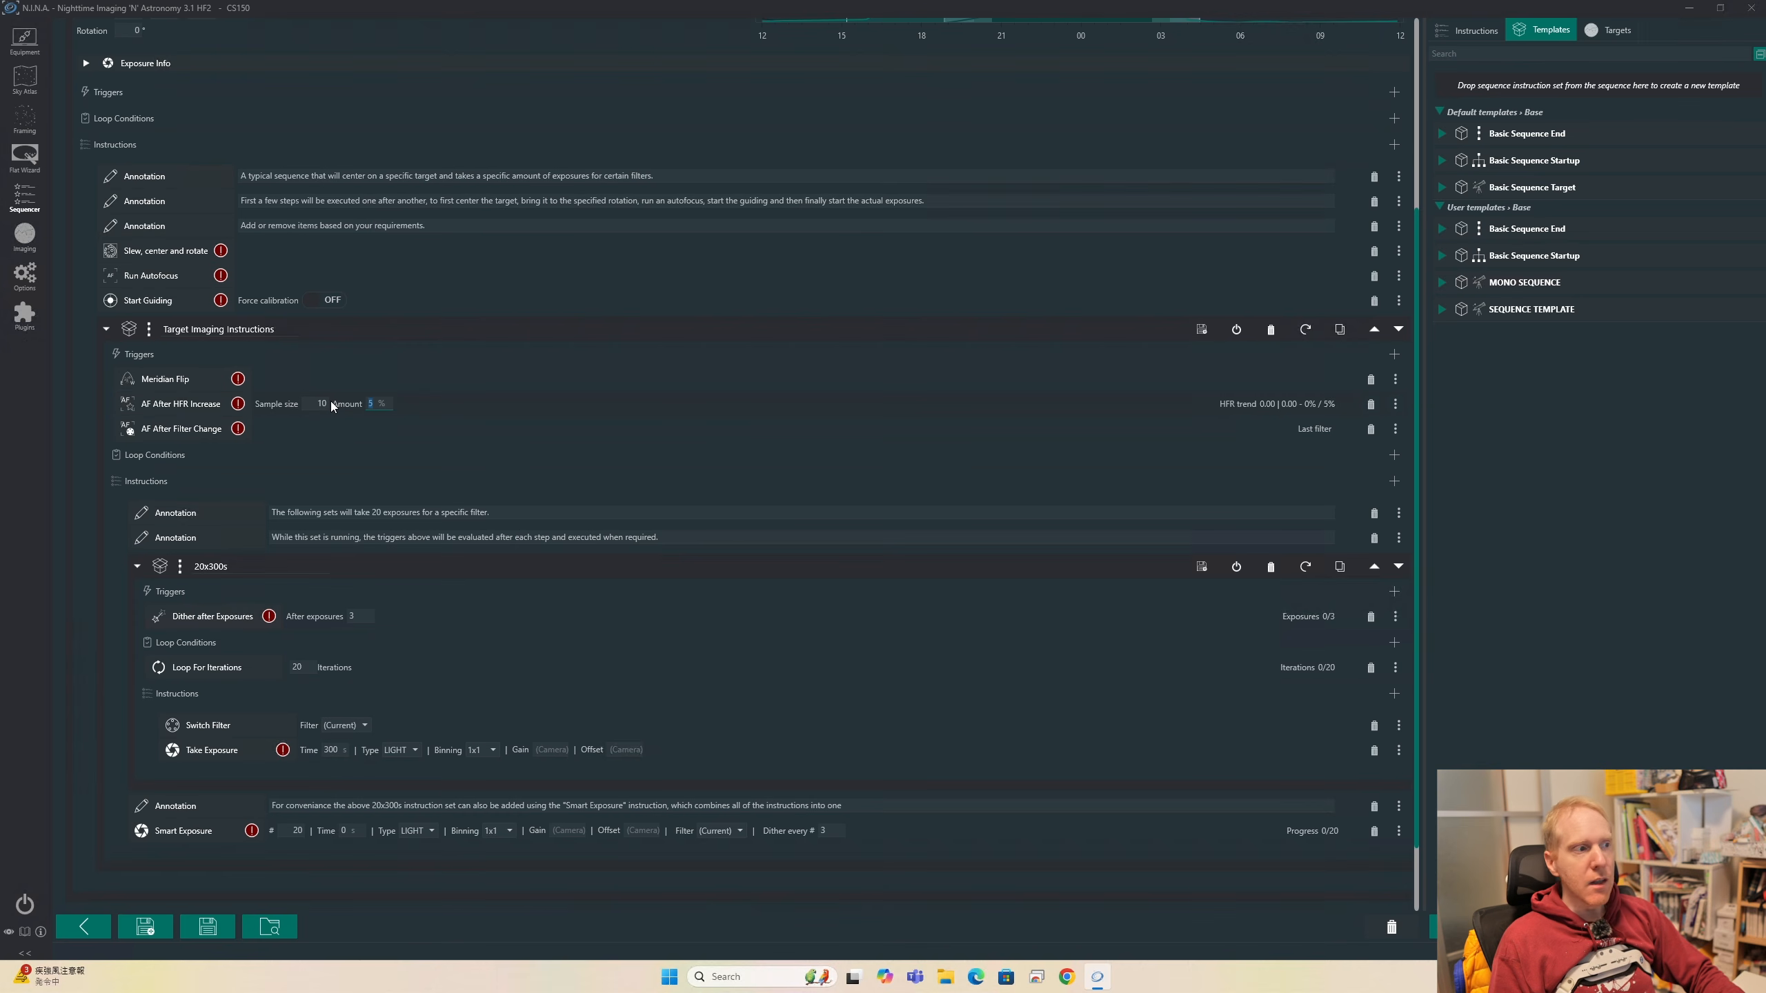
left_click(311, 403)
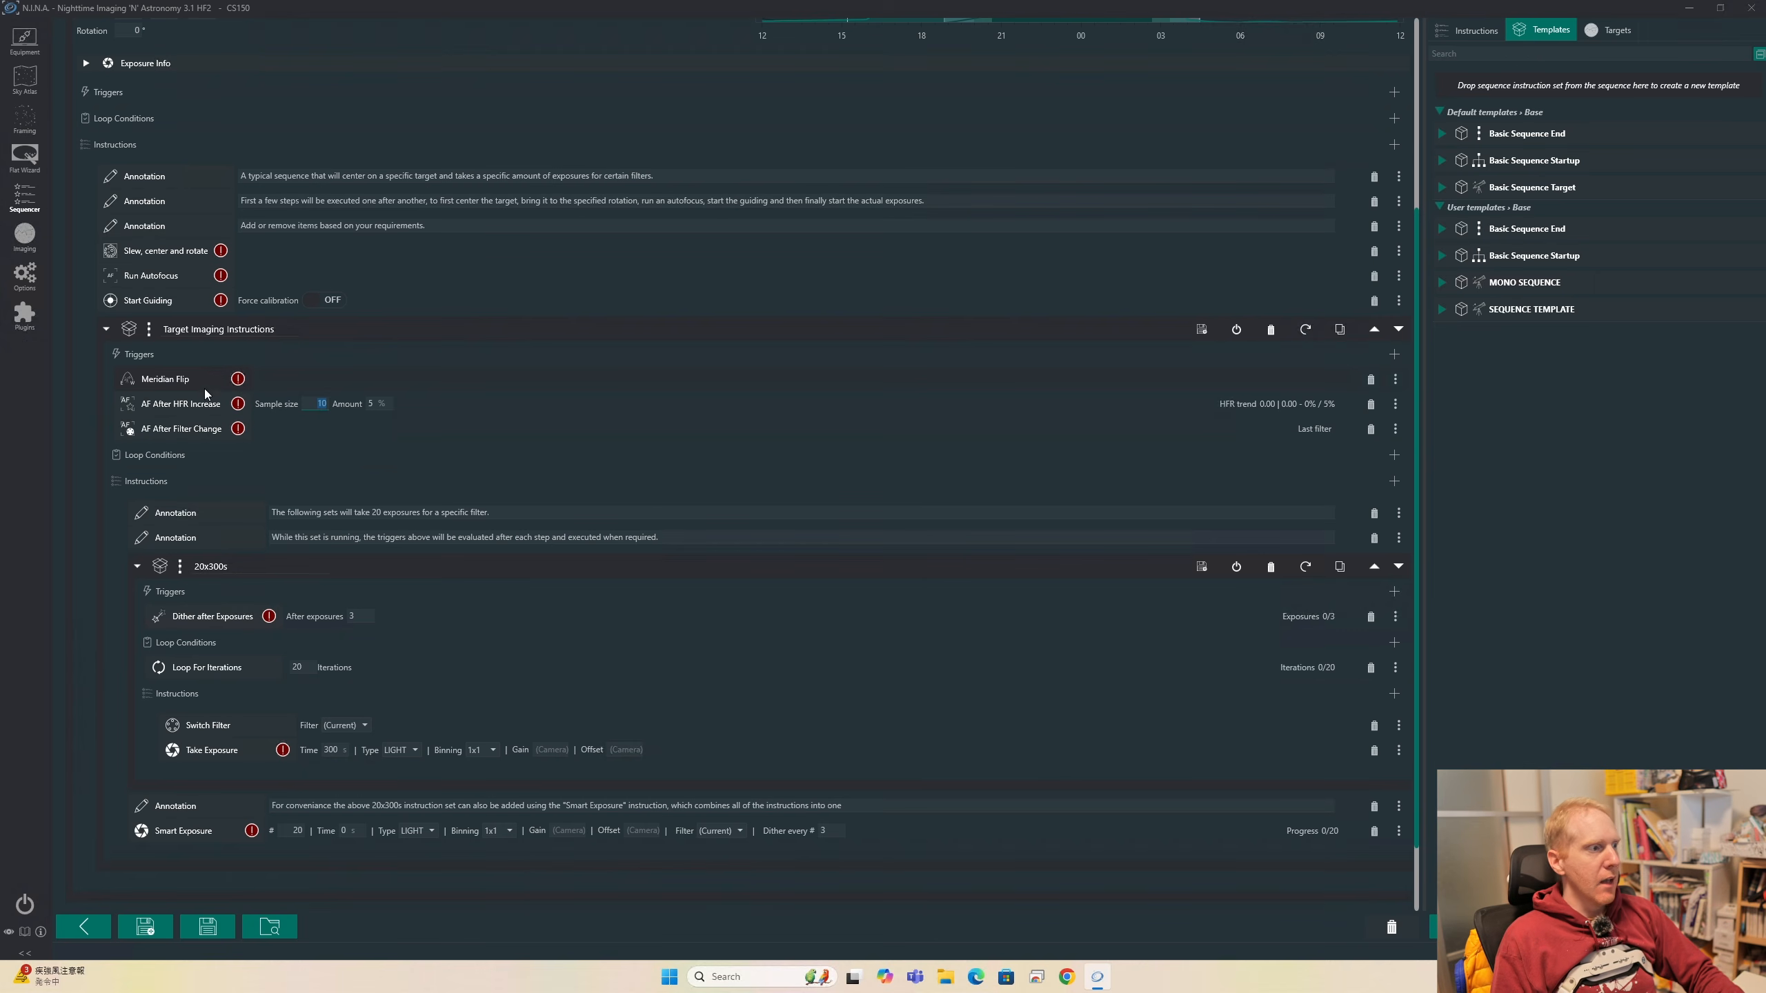
left_click(106, 329)
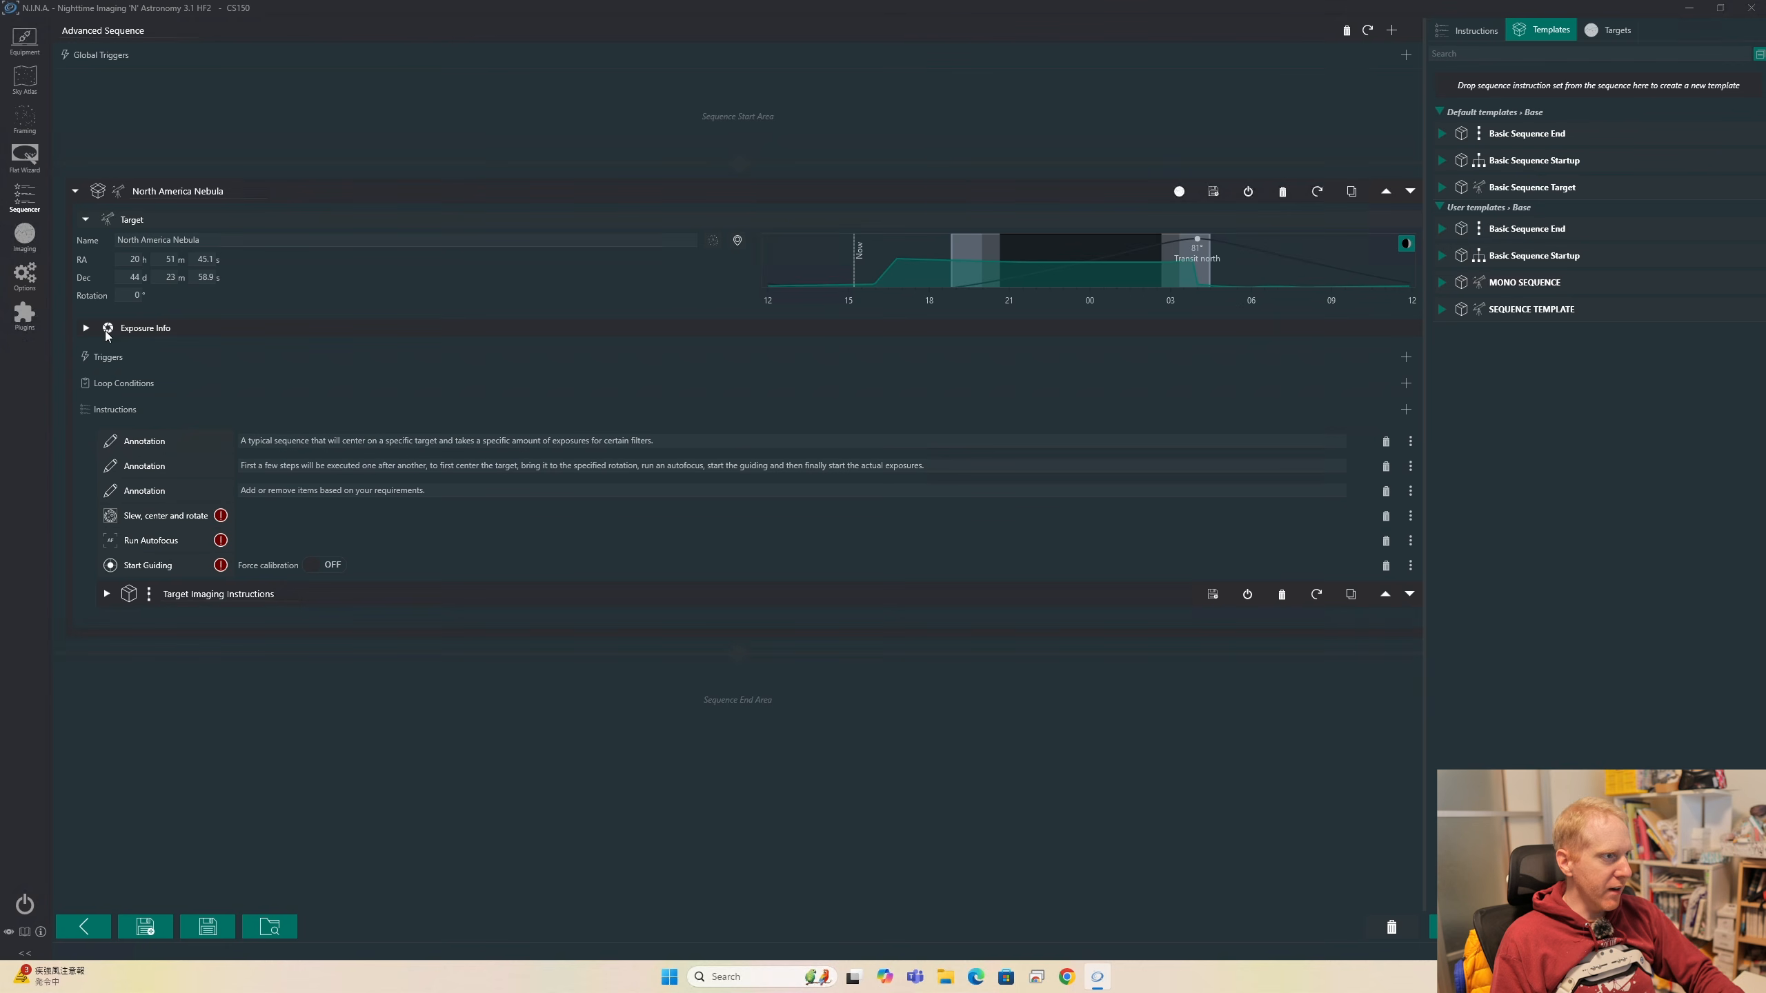
left_click(105, 596)
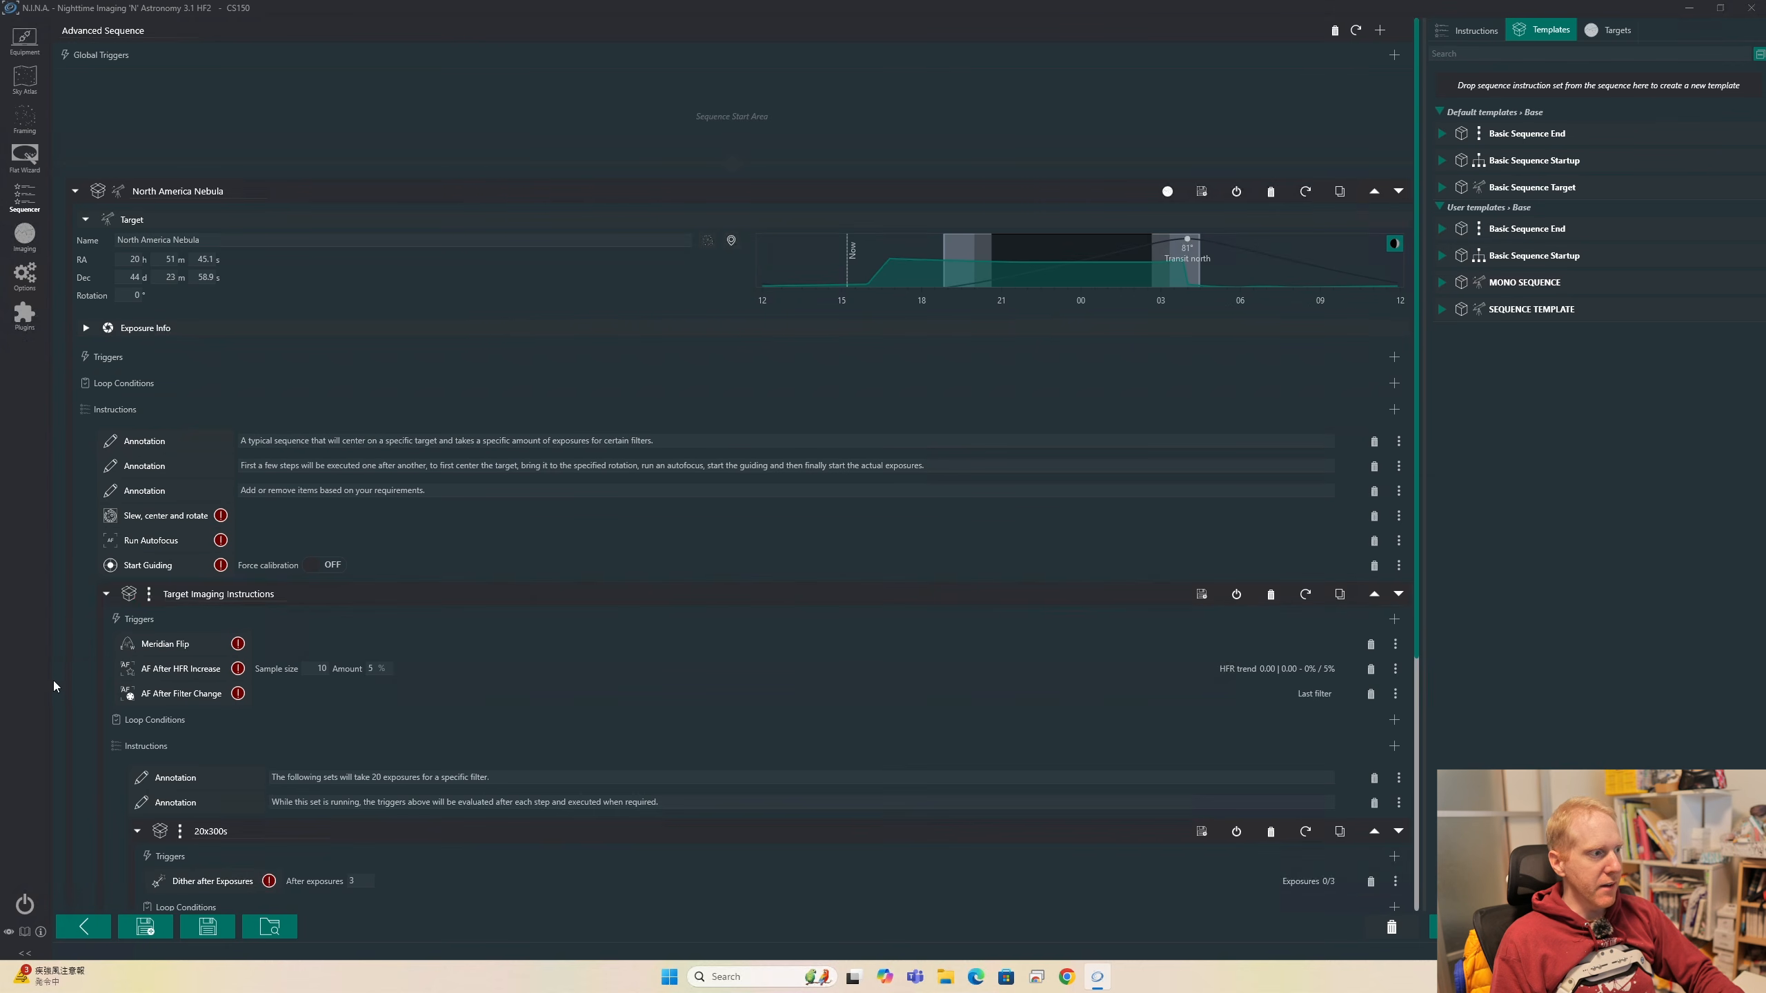
Set the Switch Filter instruction inside the 20x300s set to filter L
scroll(418, 496, "down", 8)
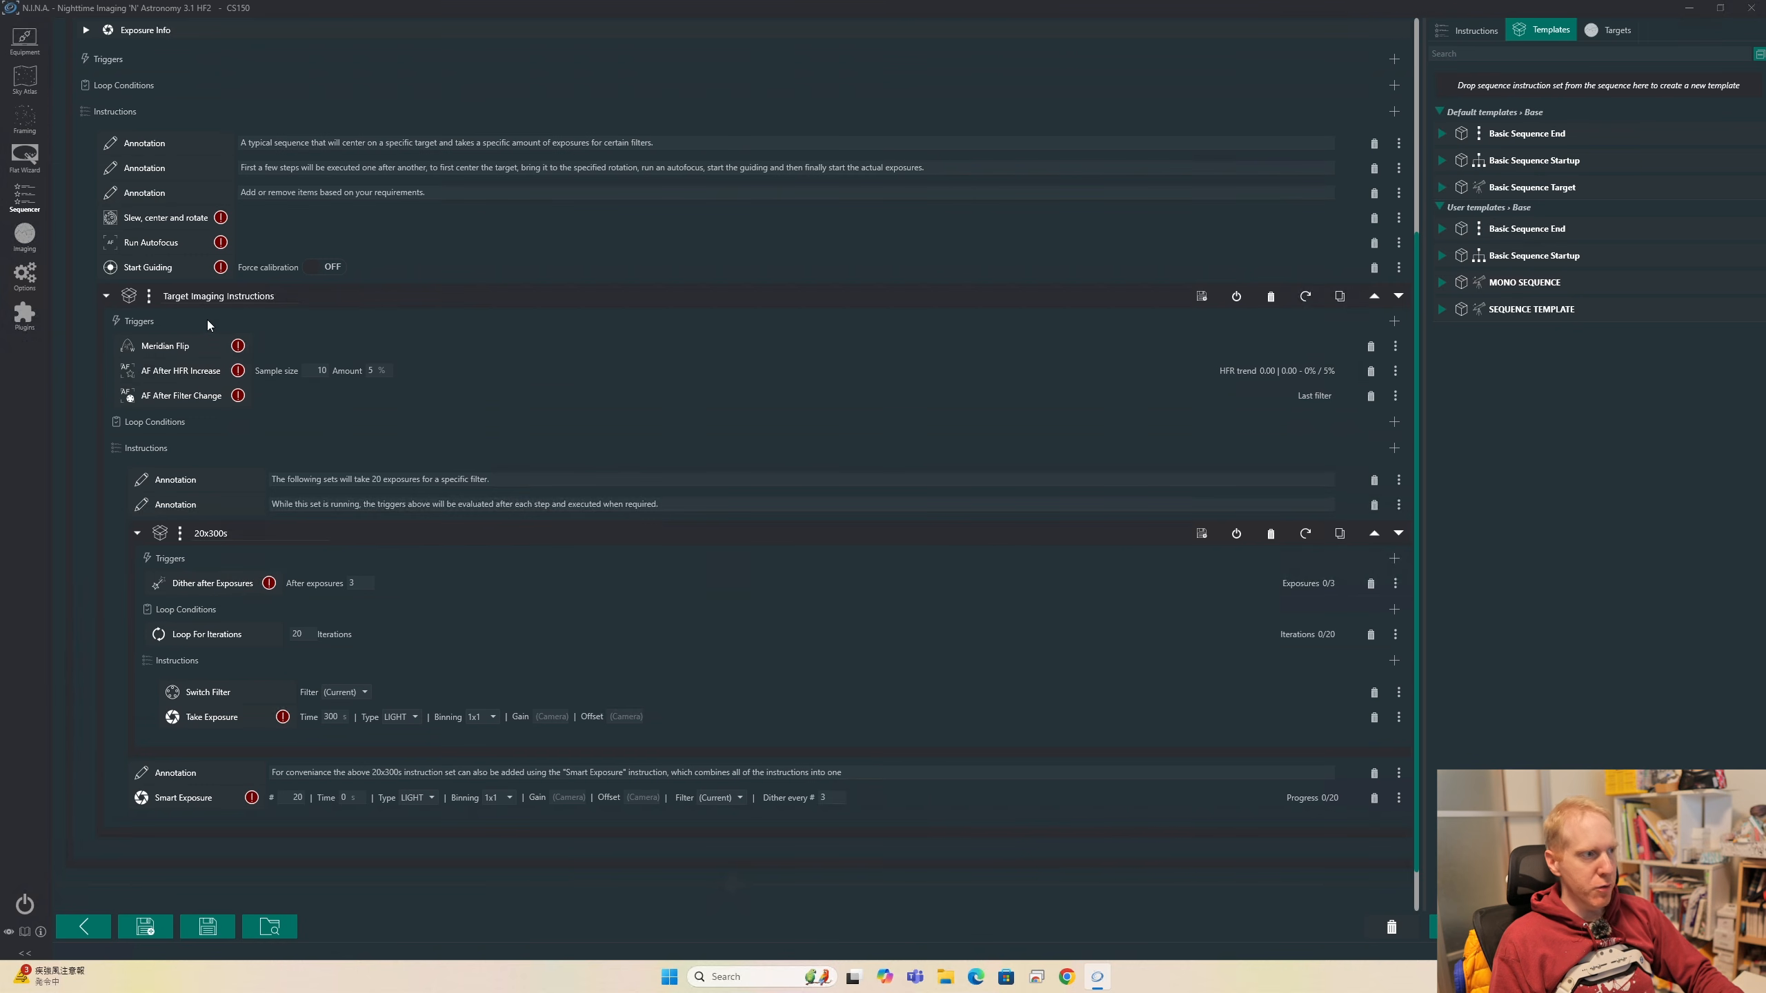
scroll(820, 411, "down", 1)
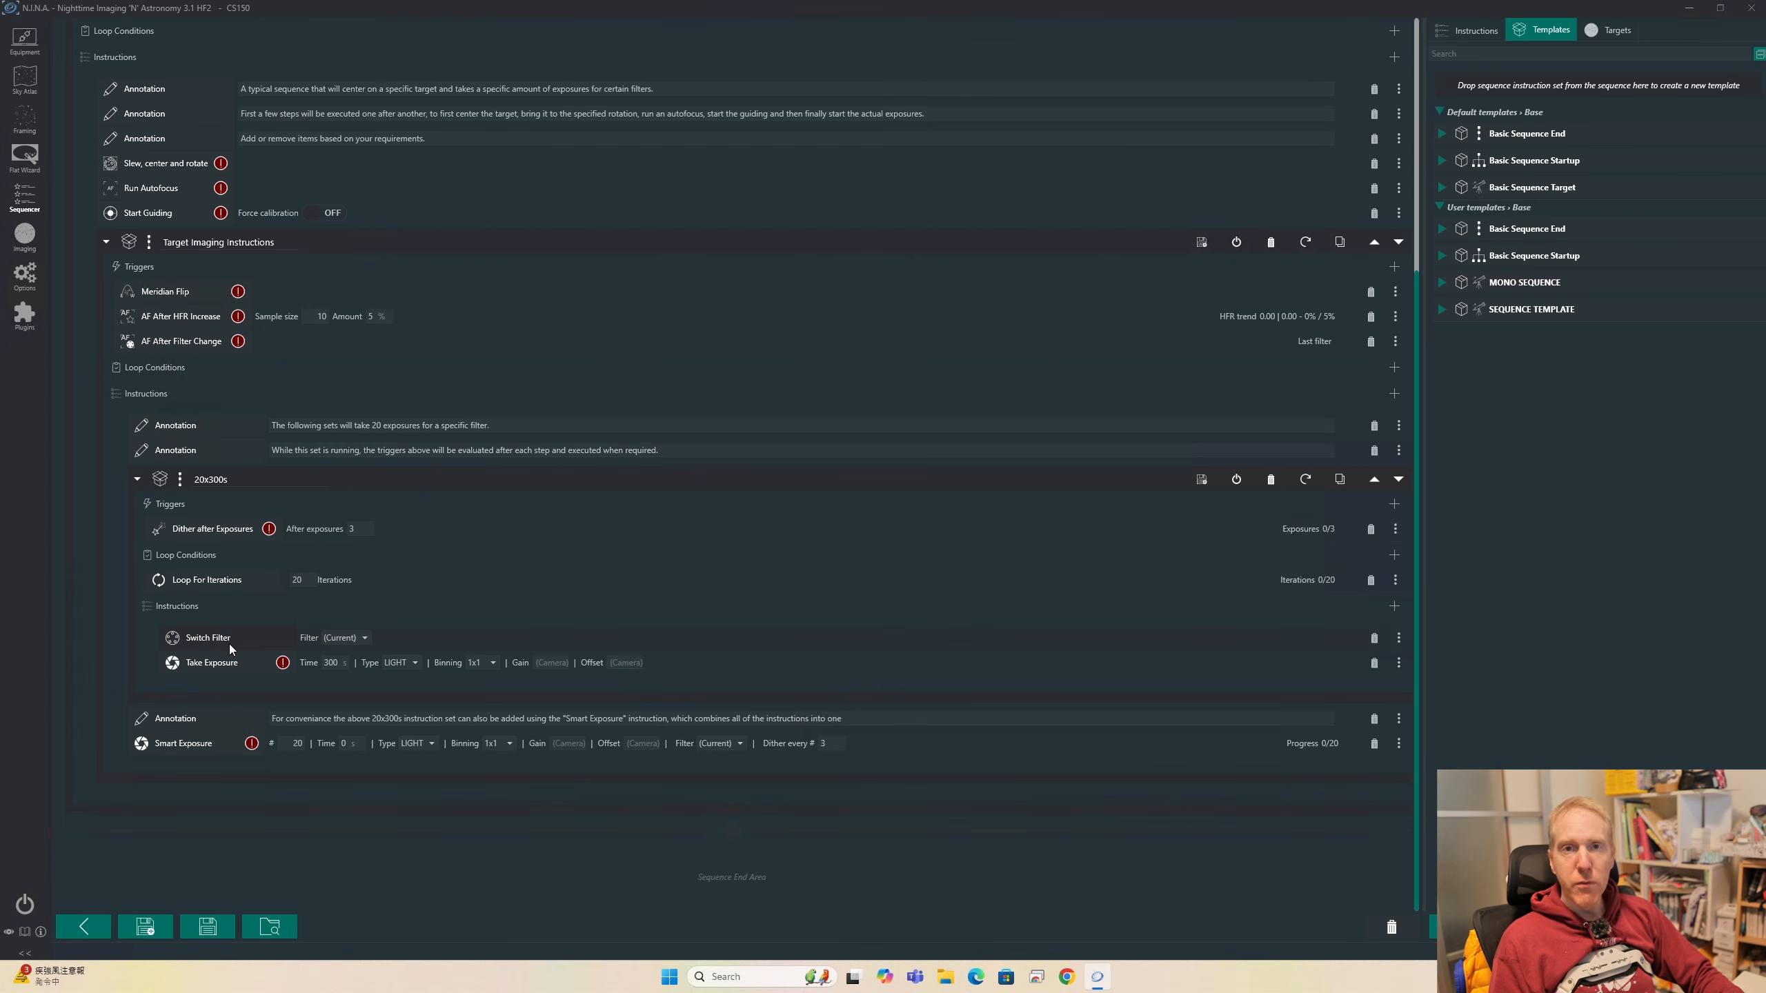
left_click(364, 638)
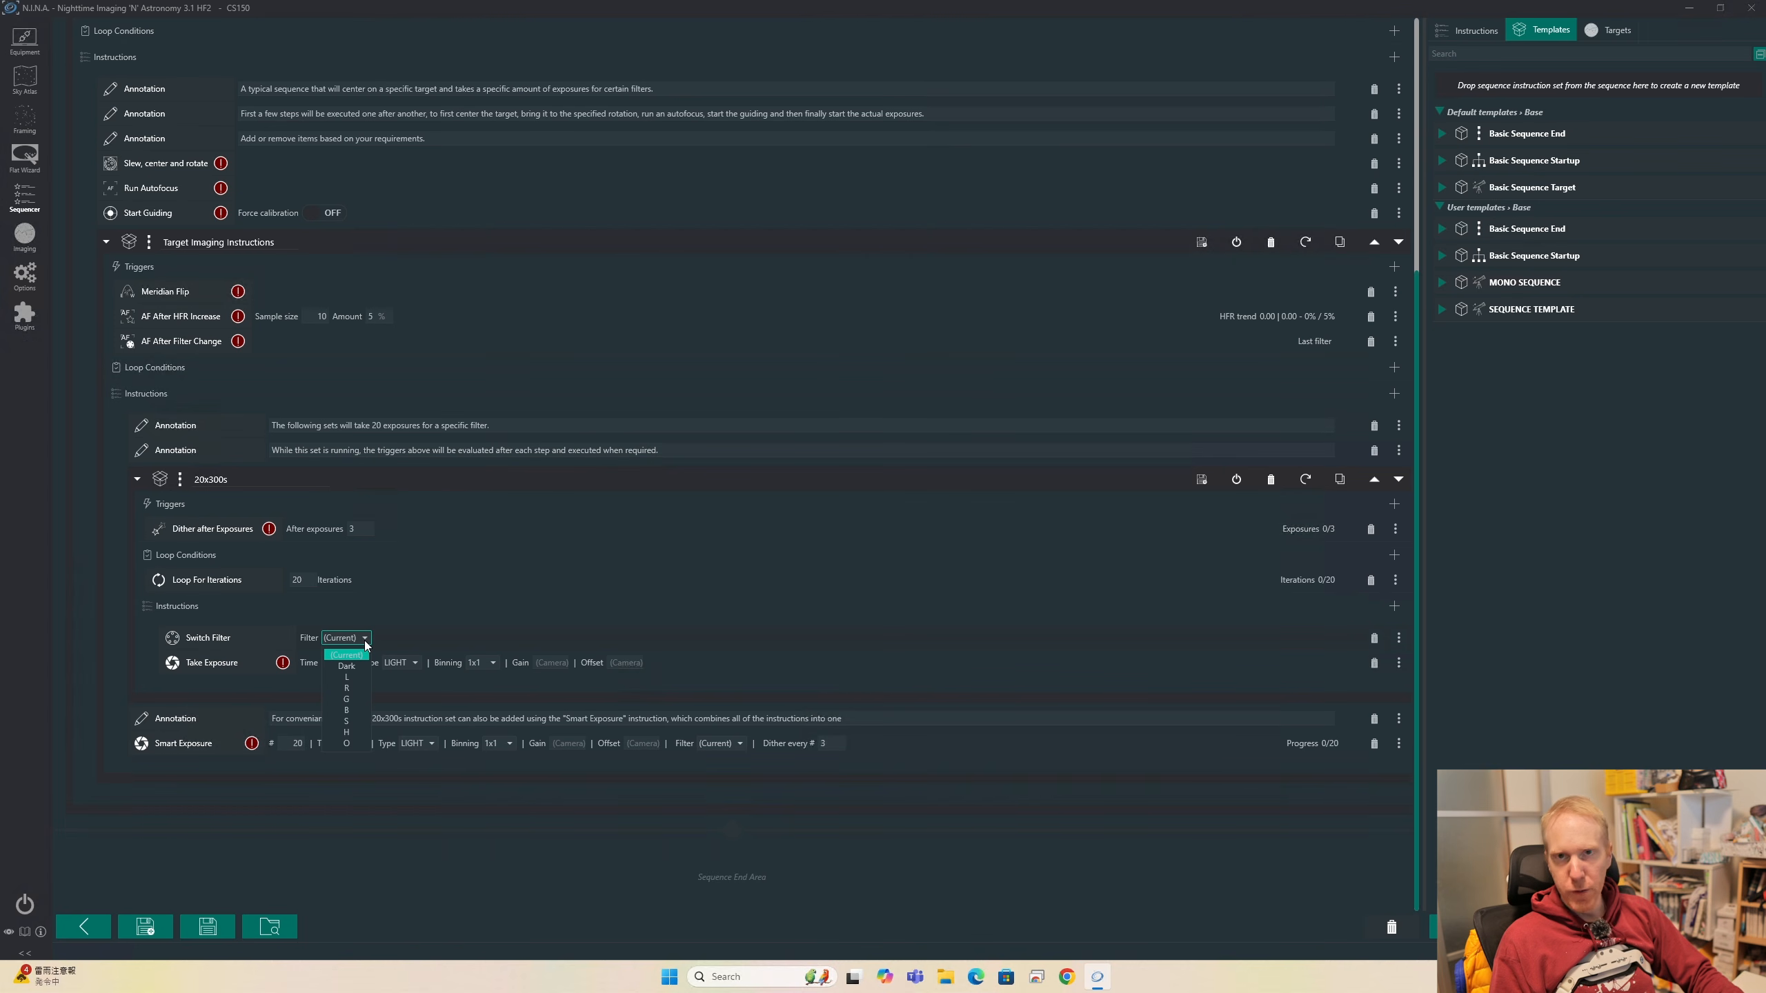
left_click(346, 677)
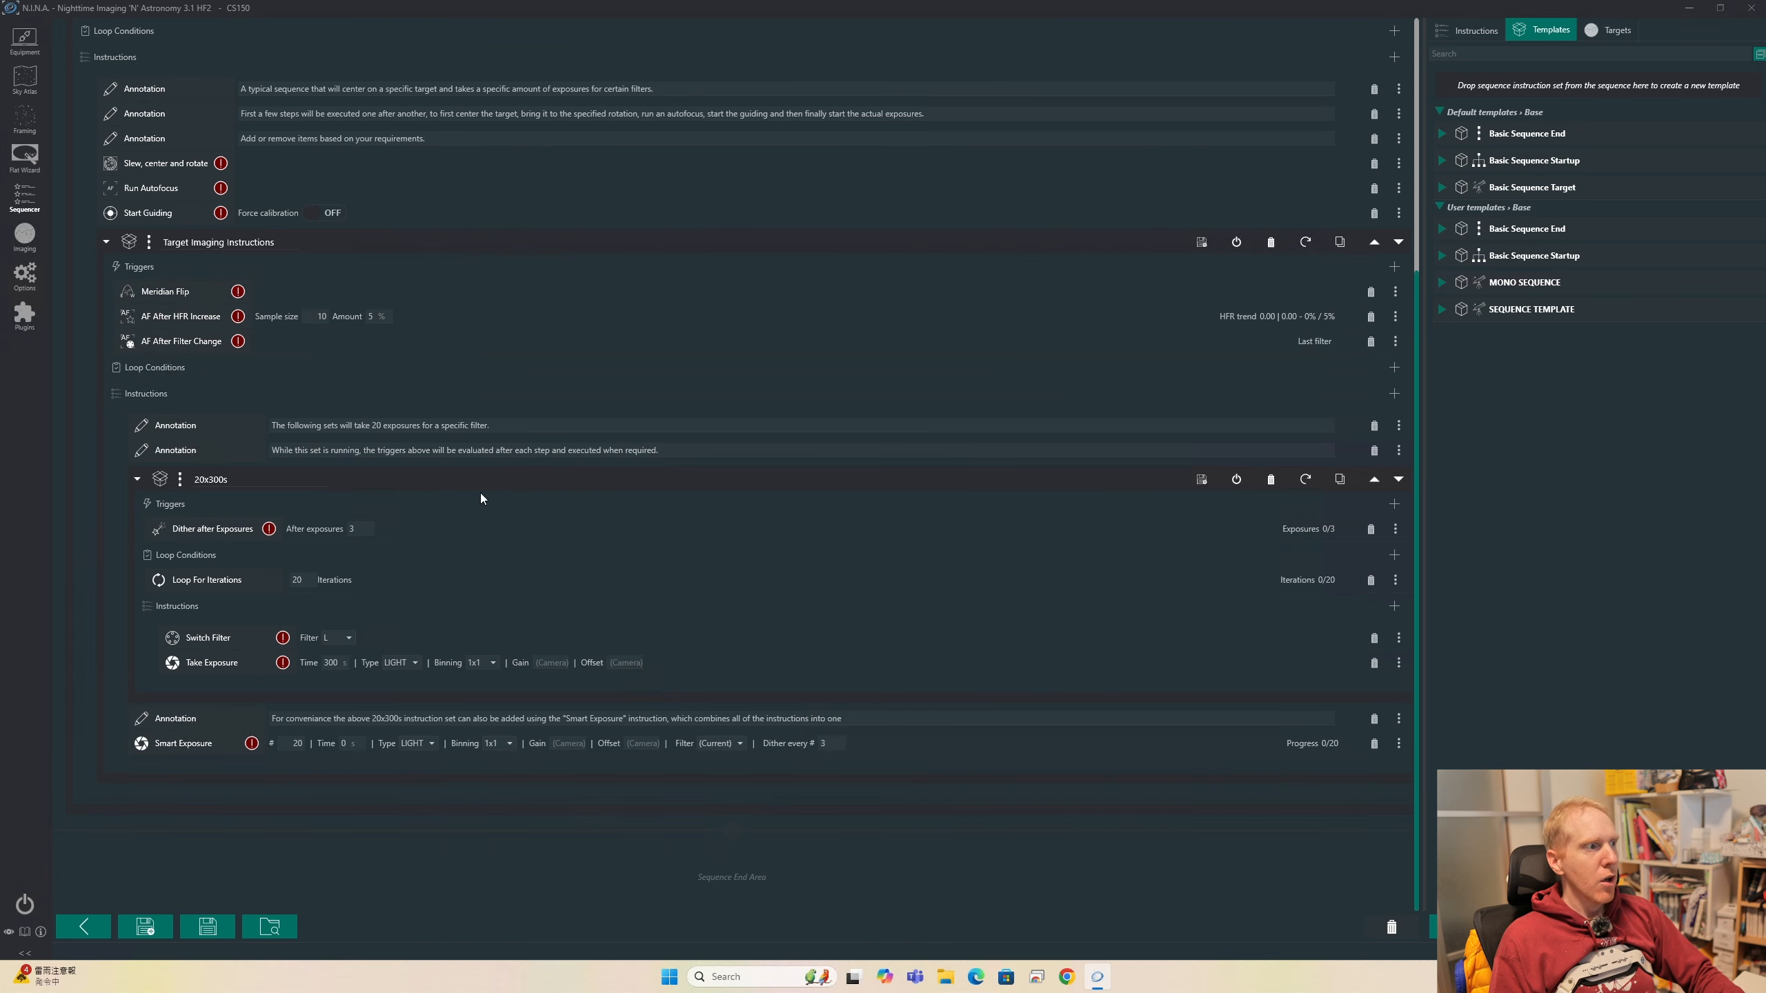
Set the exposure time of the Smart Exposure instruction below the 20x300s set to 300 s
scroll(480, 493, "up", 5)
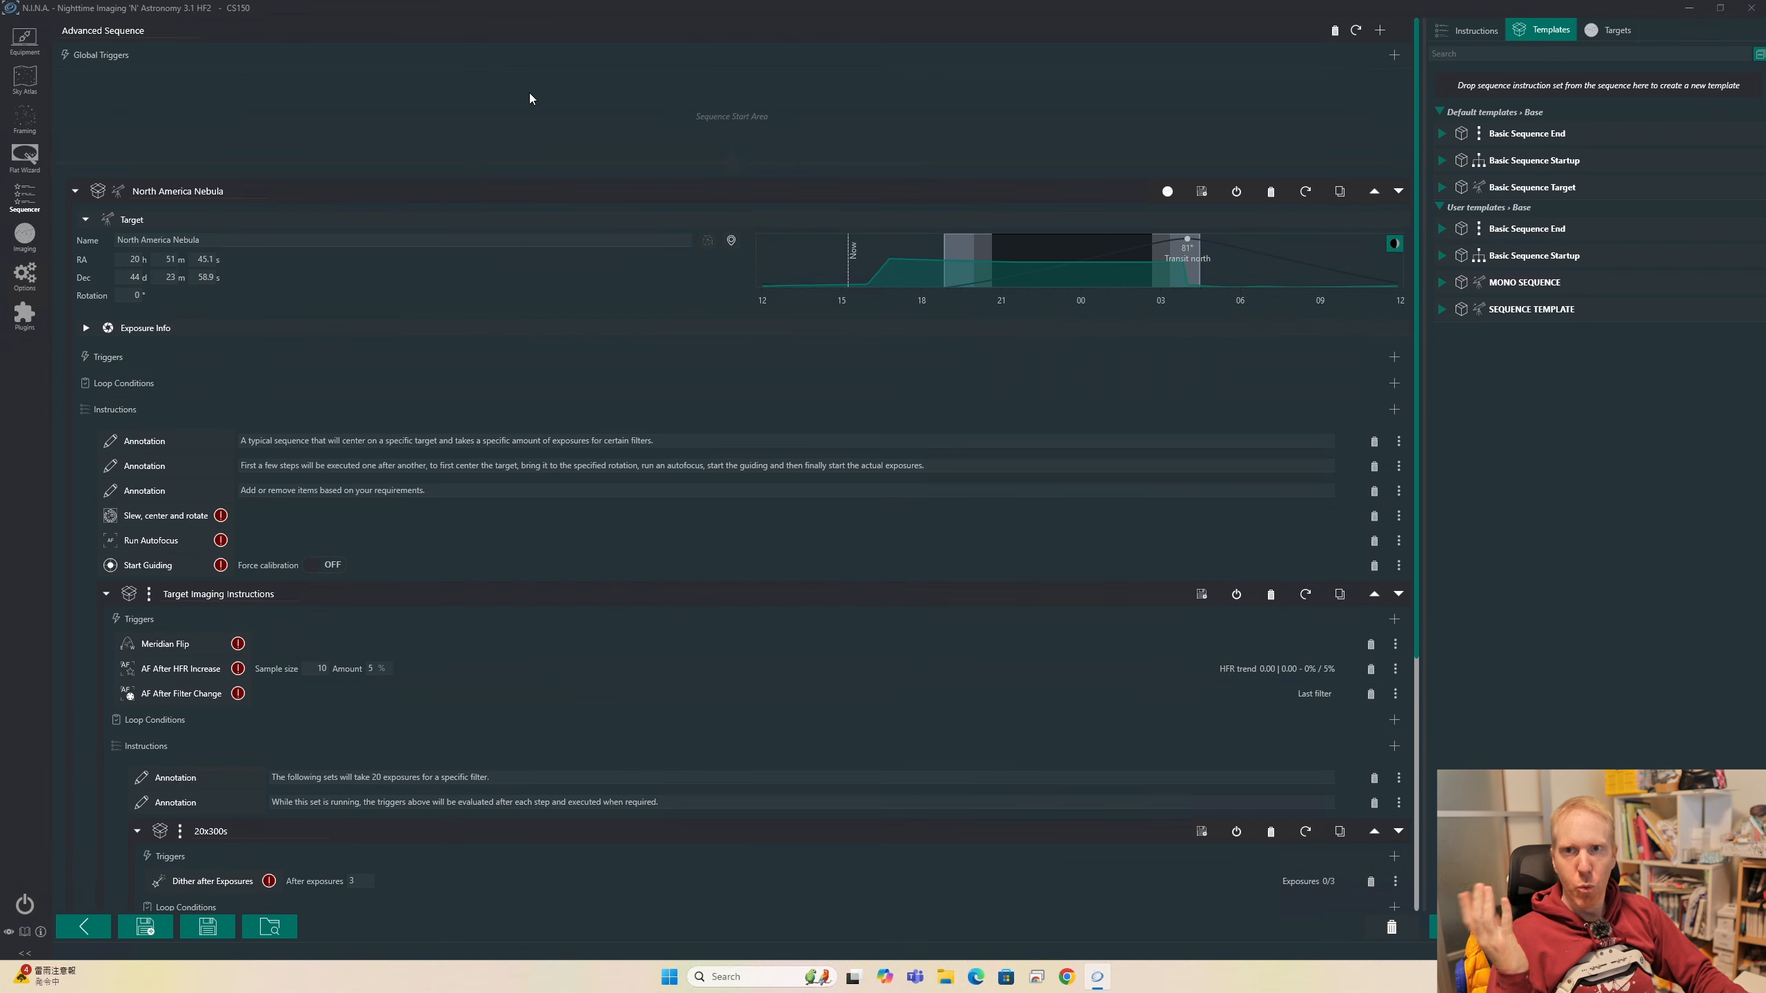
scroll(530, 93, "down", 2)
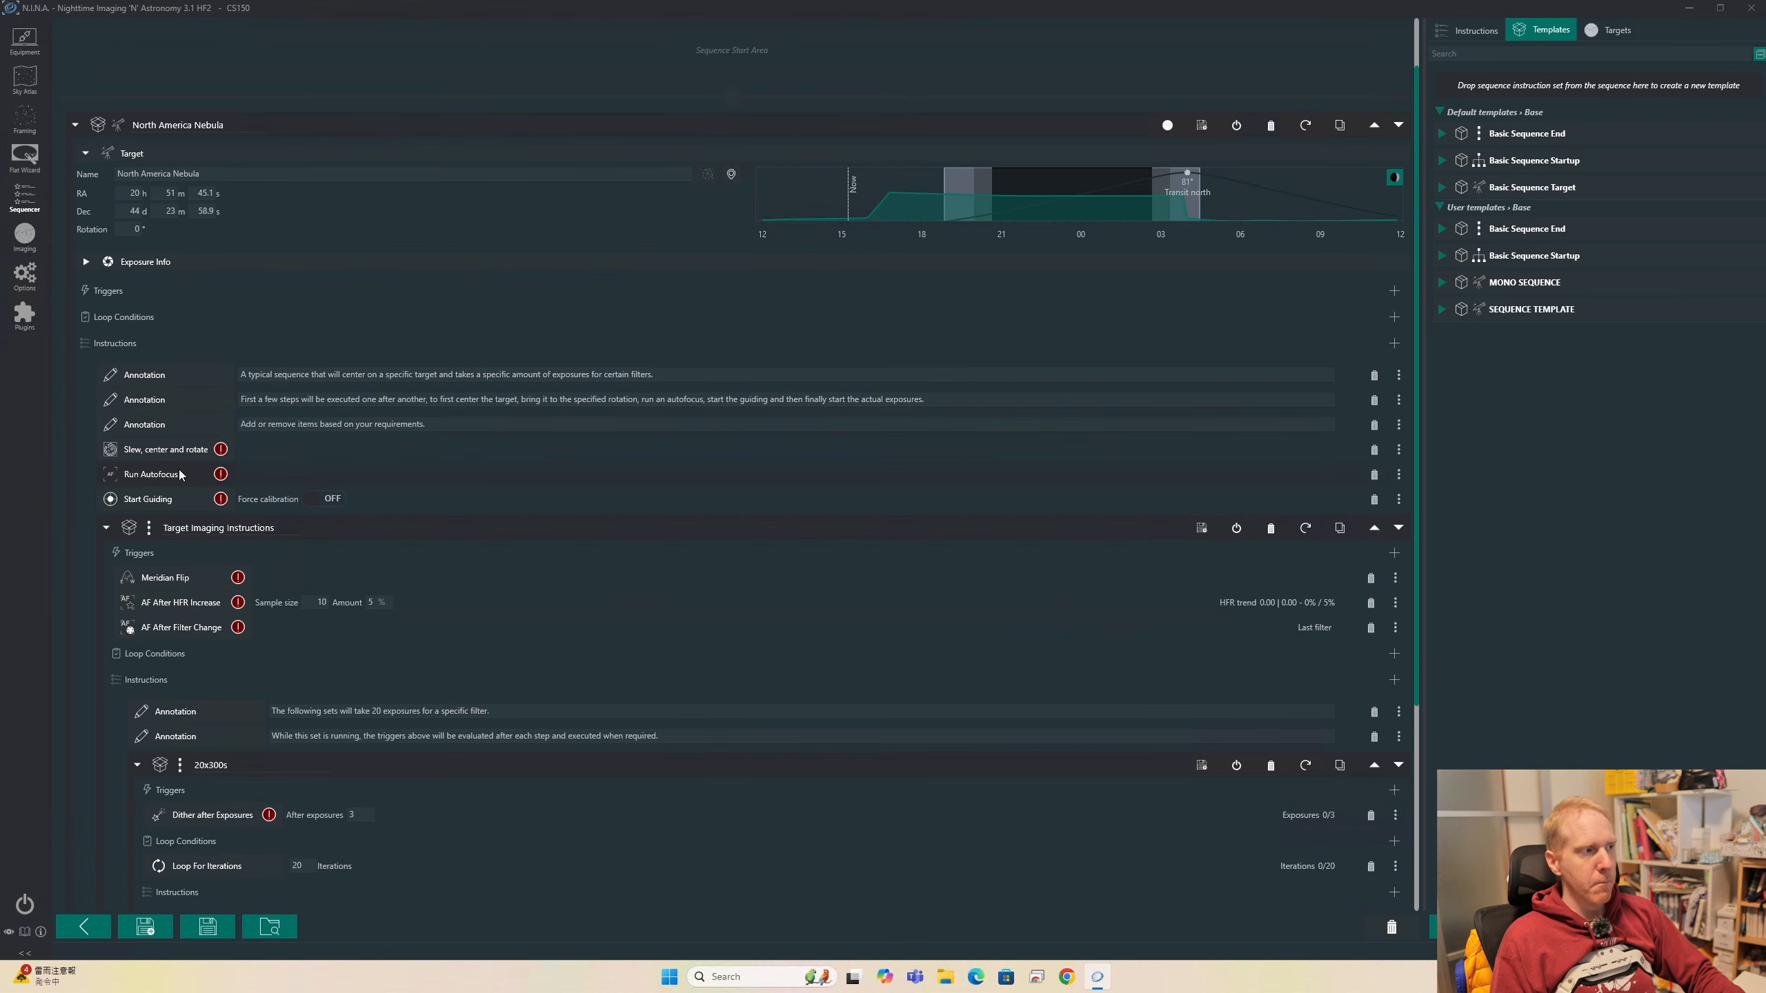
scroll(178, 467, "down", 3)
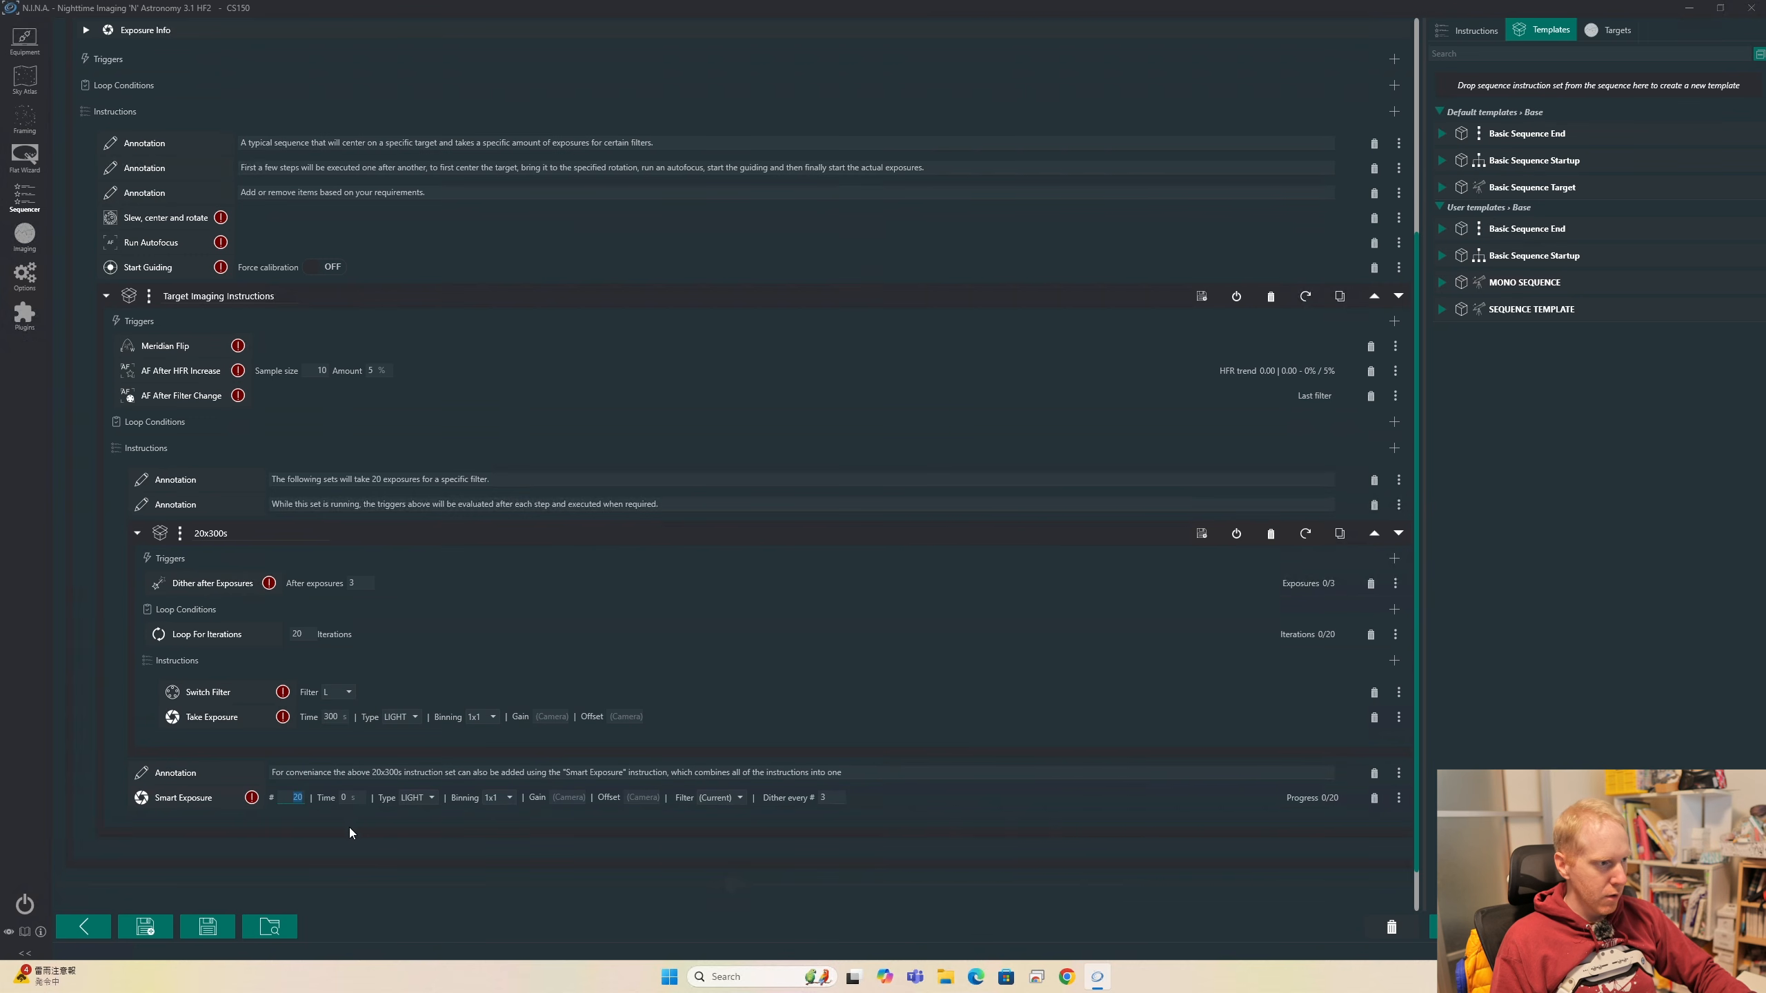
left_click_drag(353, 798, 293, 796)
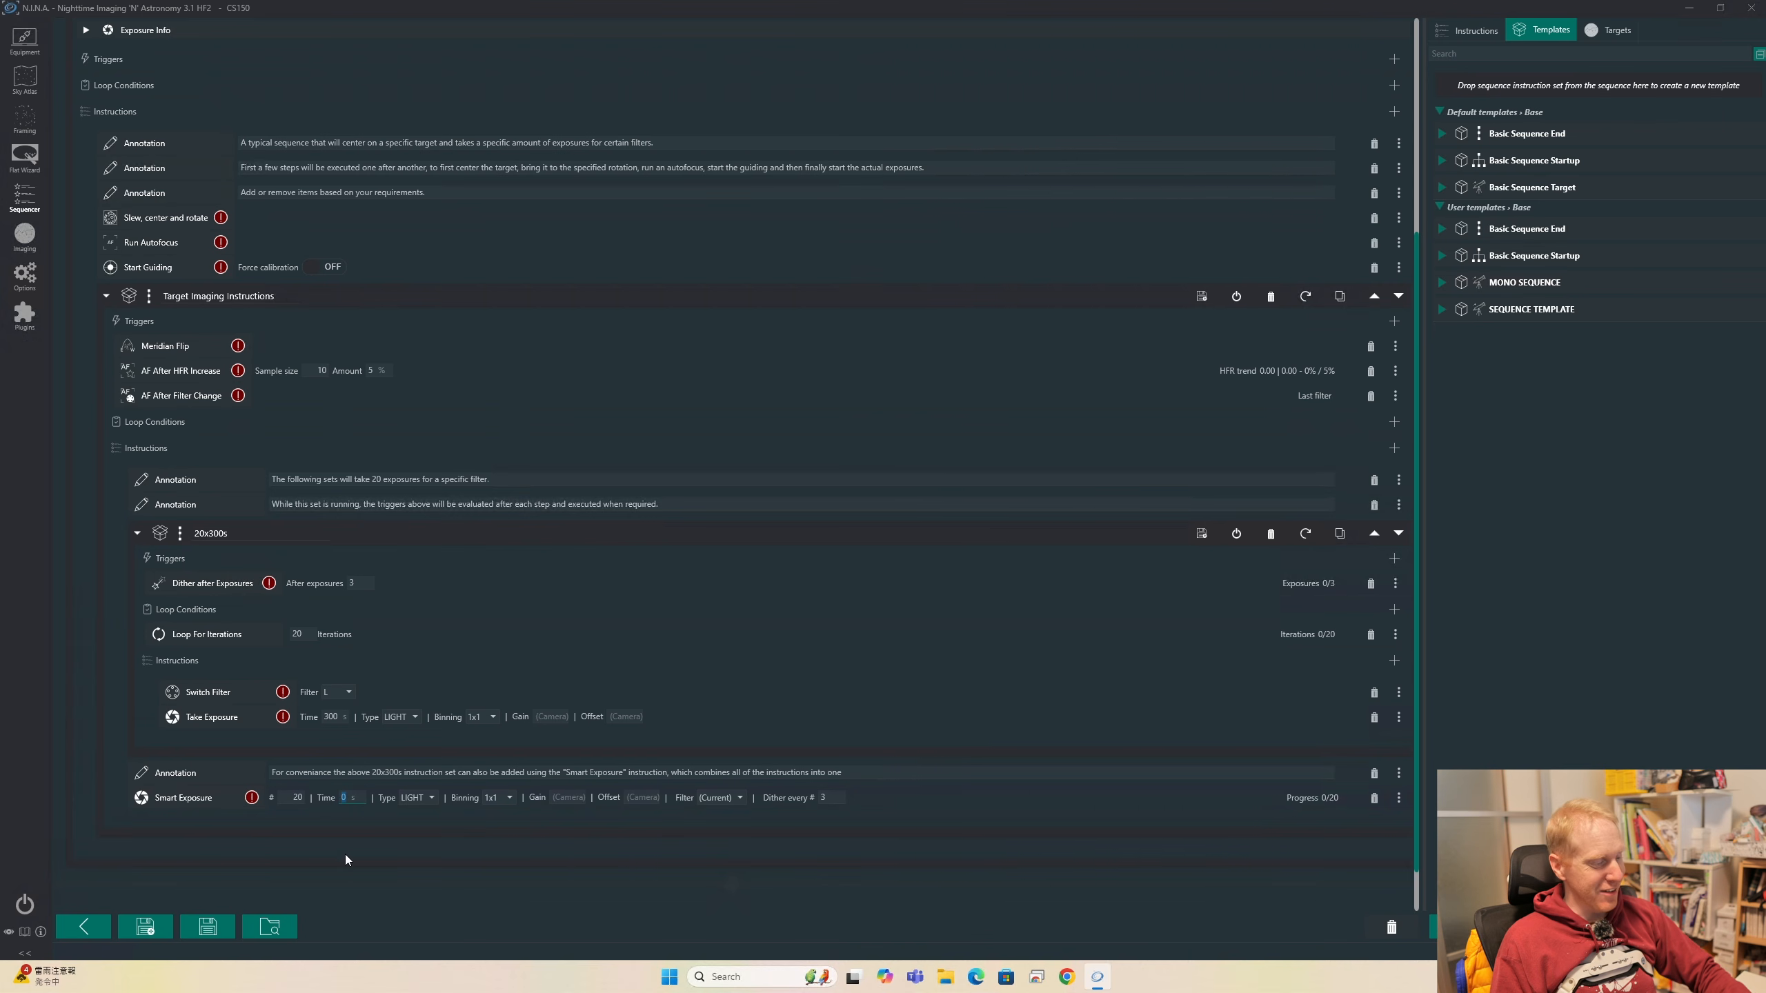
type("300")
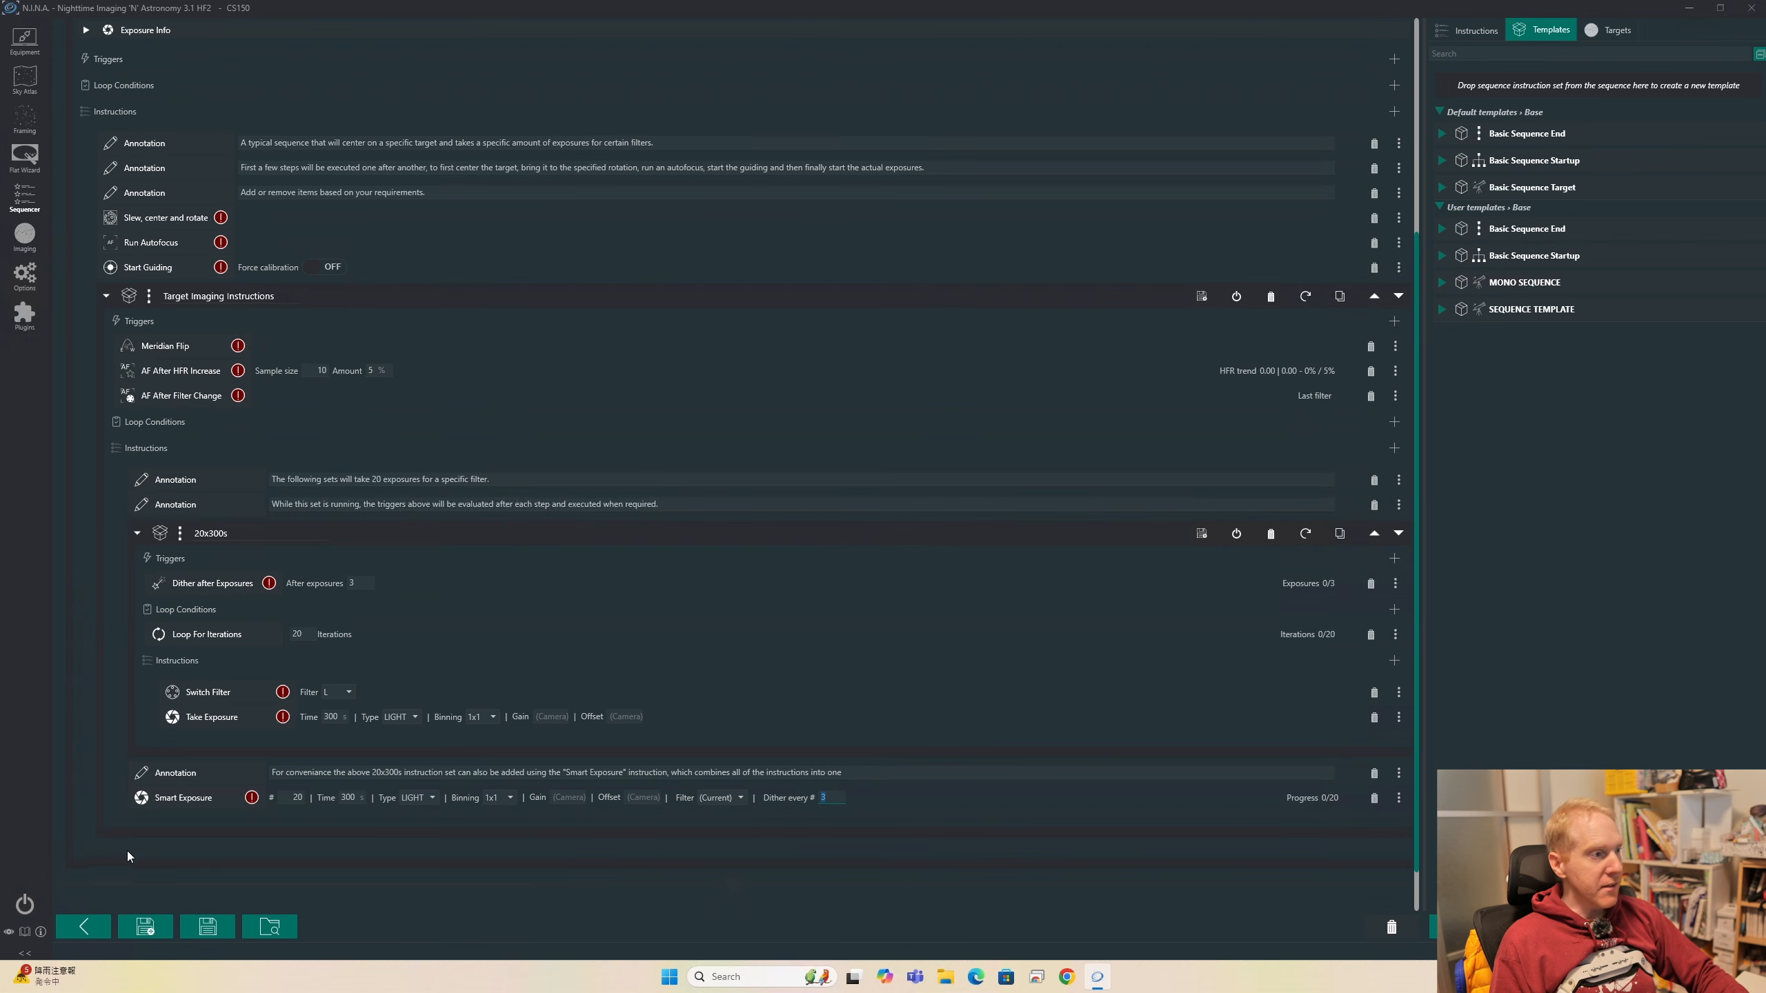
Connect all equipment devices at once, confirm the request, and minimize the PHD2 guiding window that opens
scroll(671, 508, "down", 1)
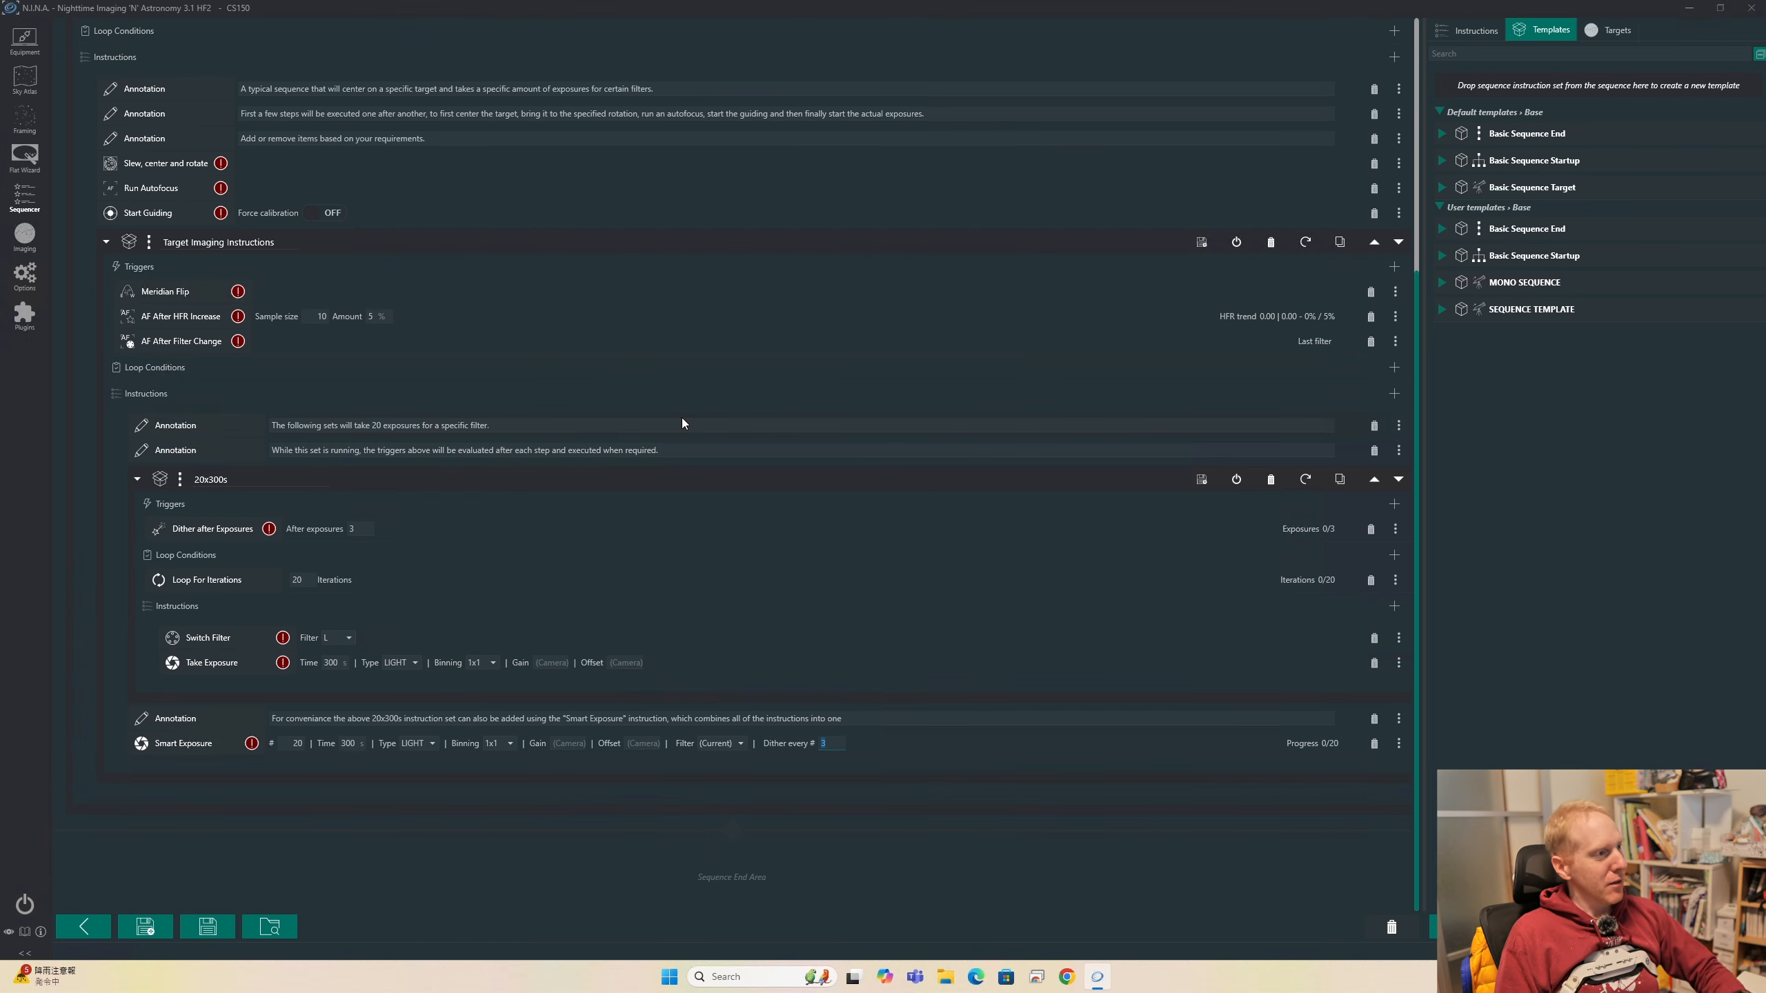
scroll(541, 429, "up", 3)
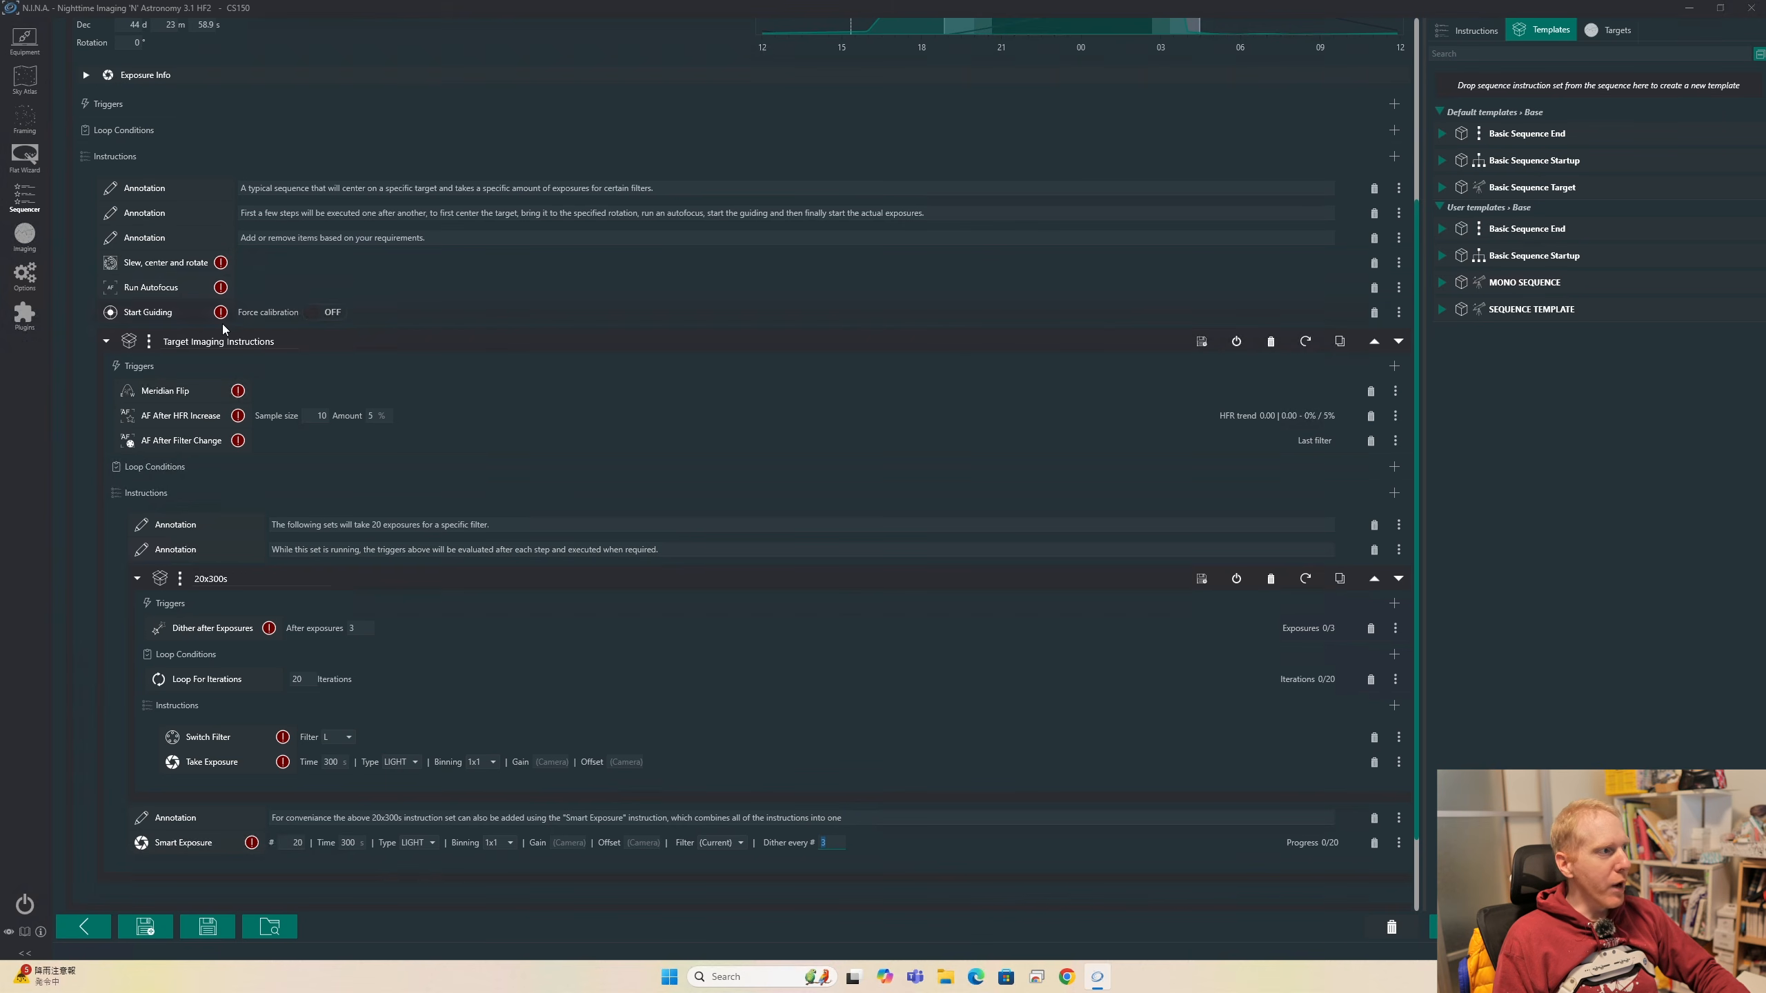
left_click(25, 52)
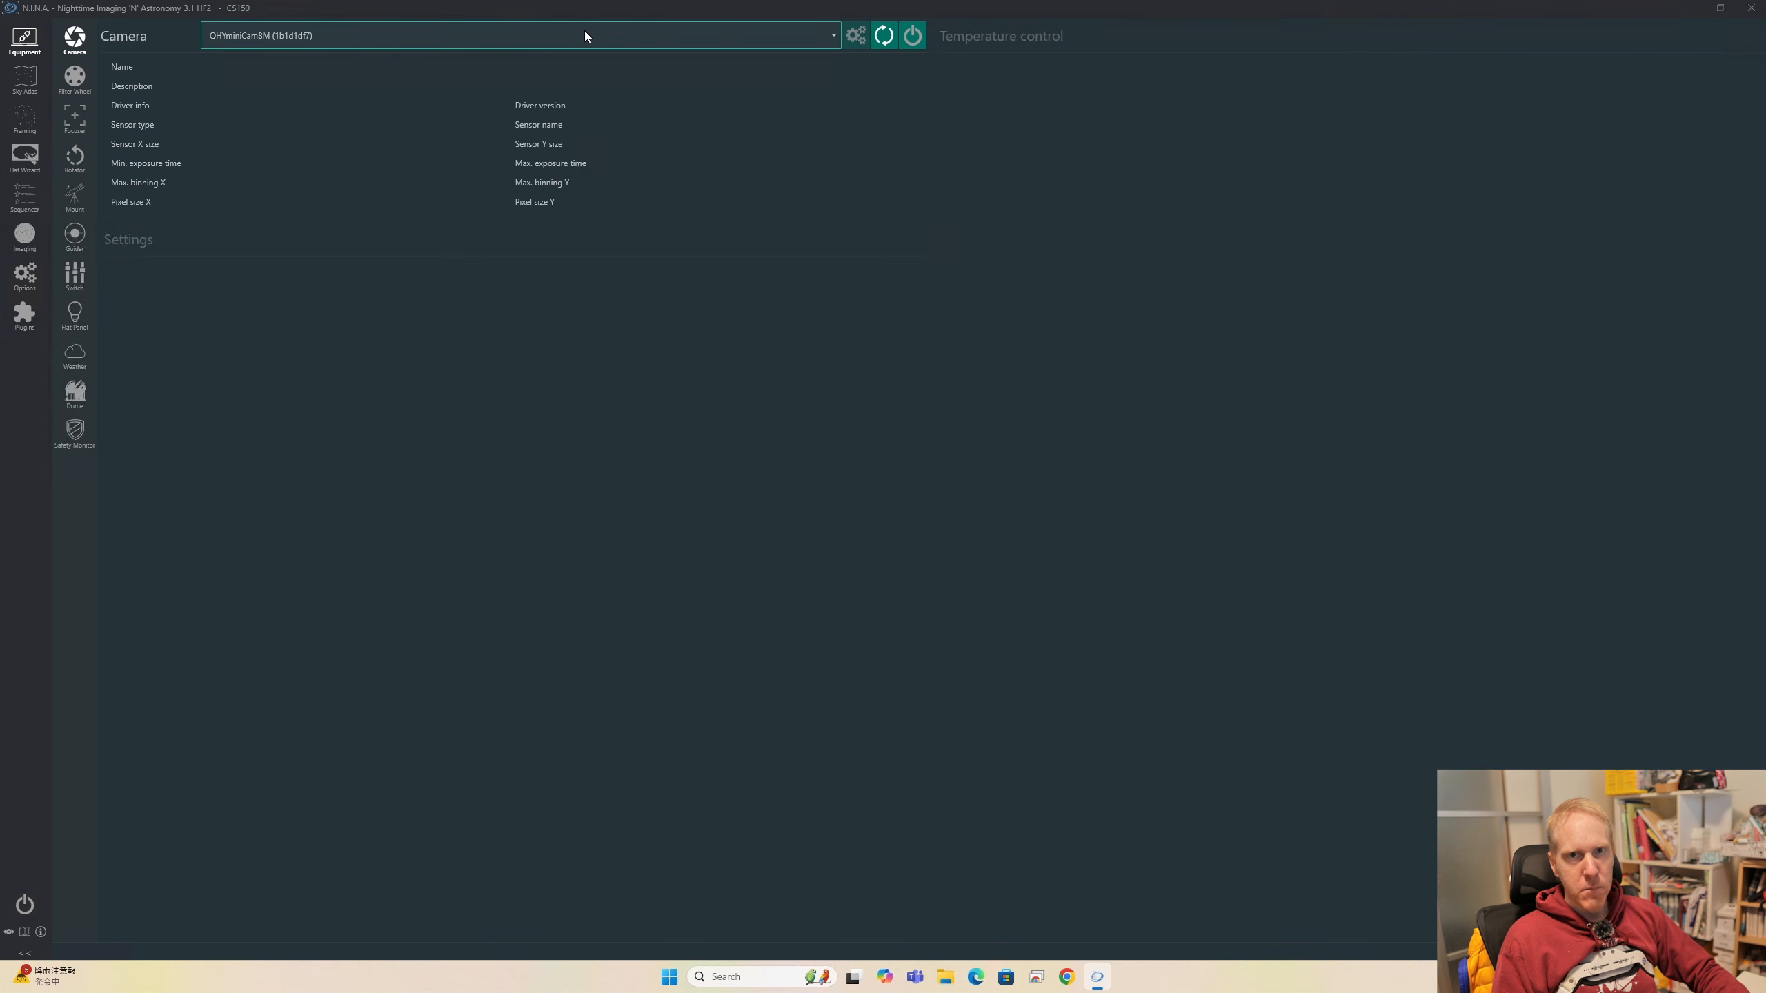
left_click(24, 904)
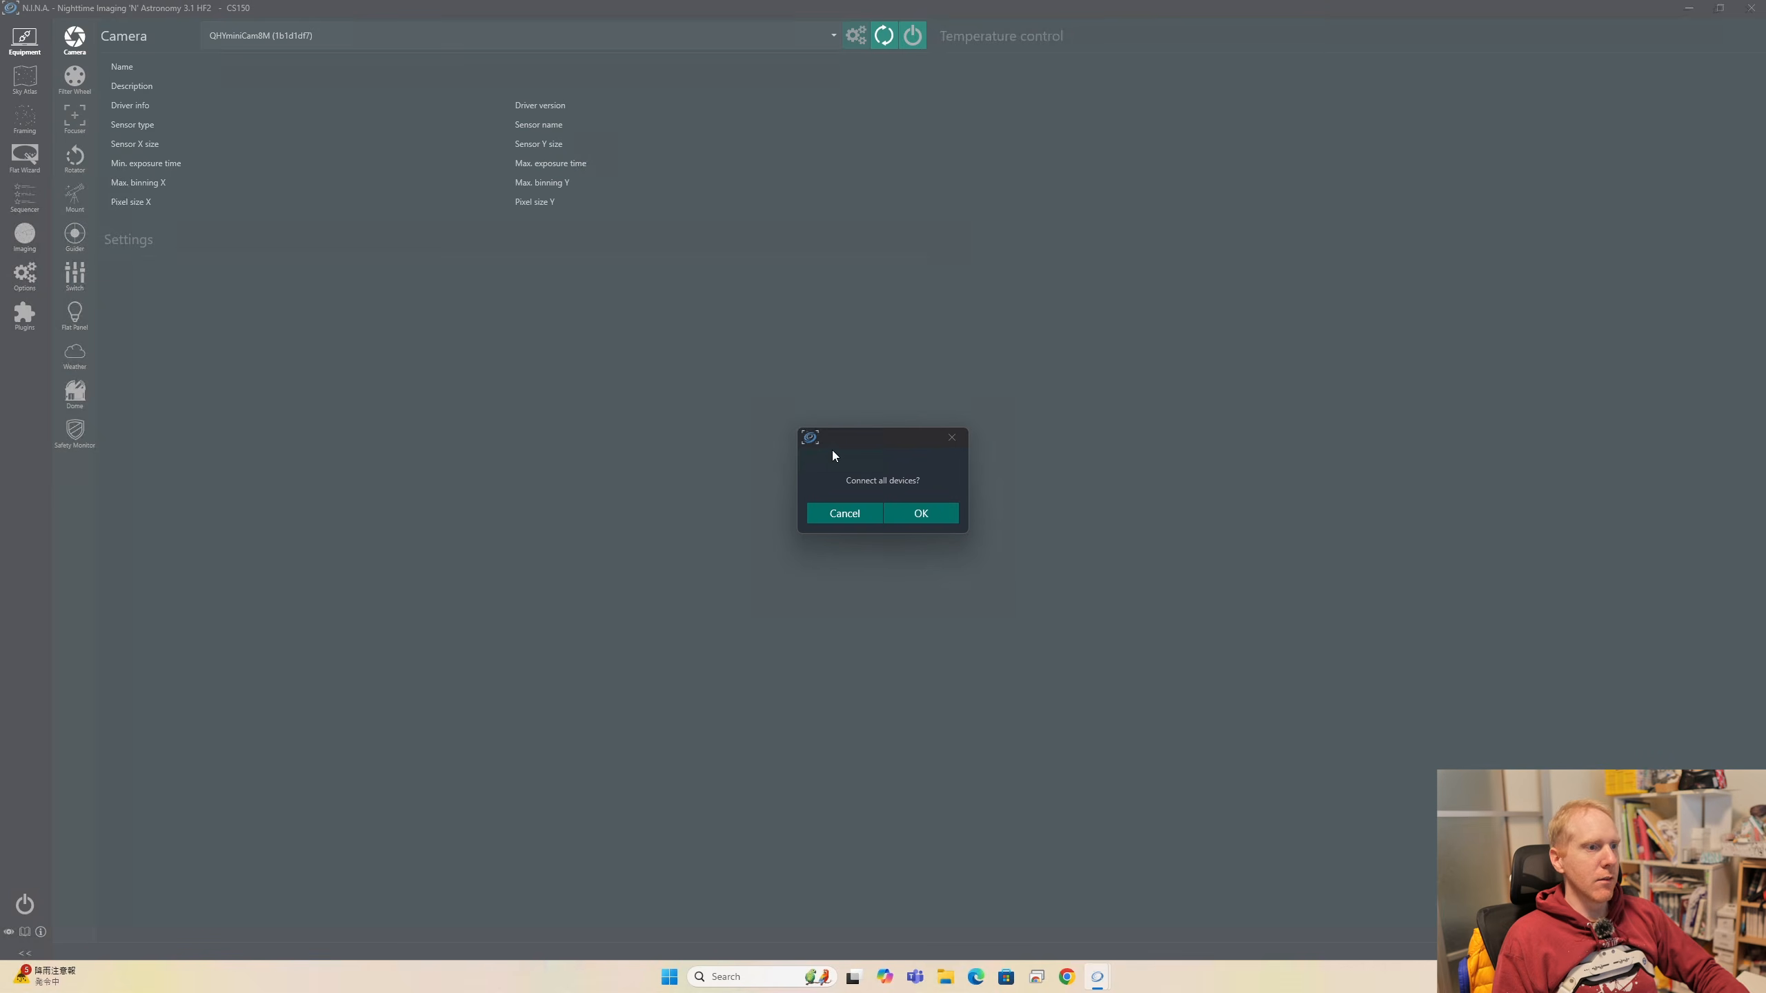
left_click(935, 518)
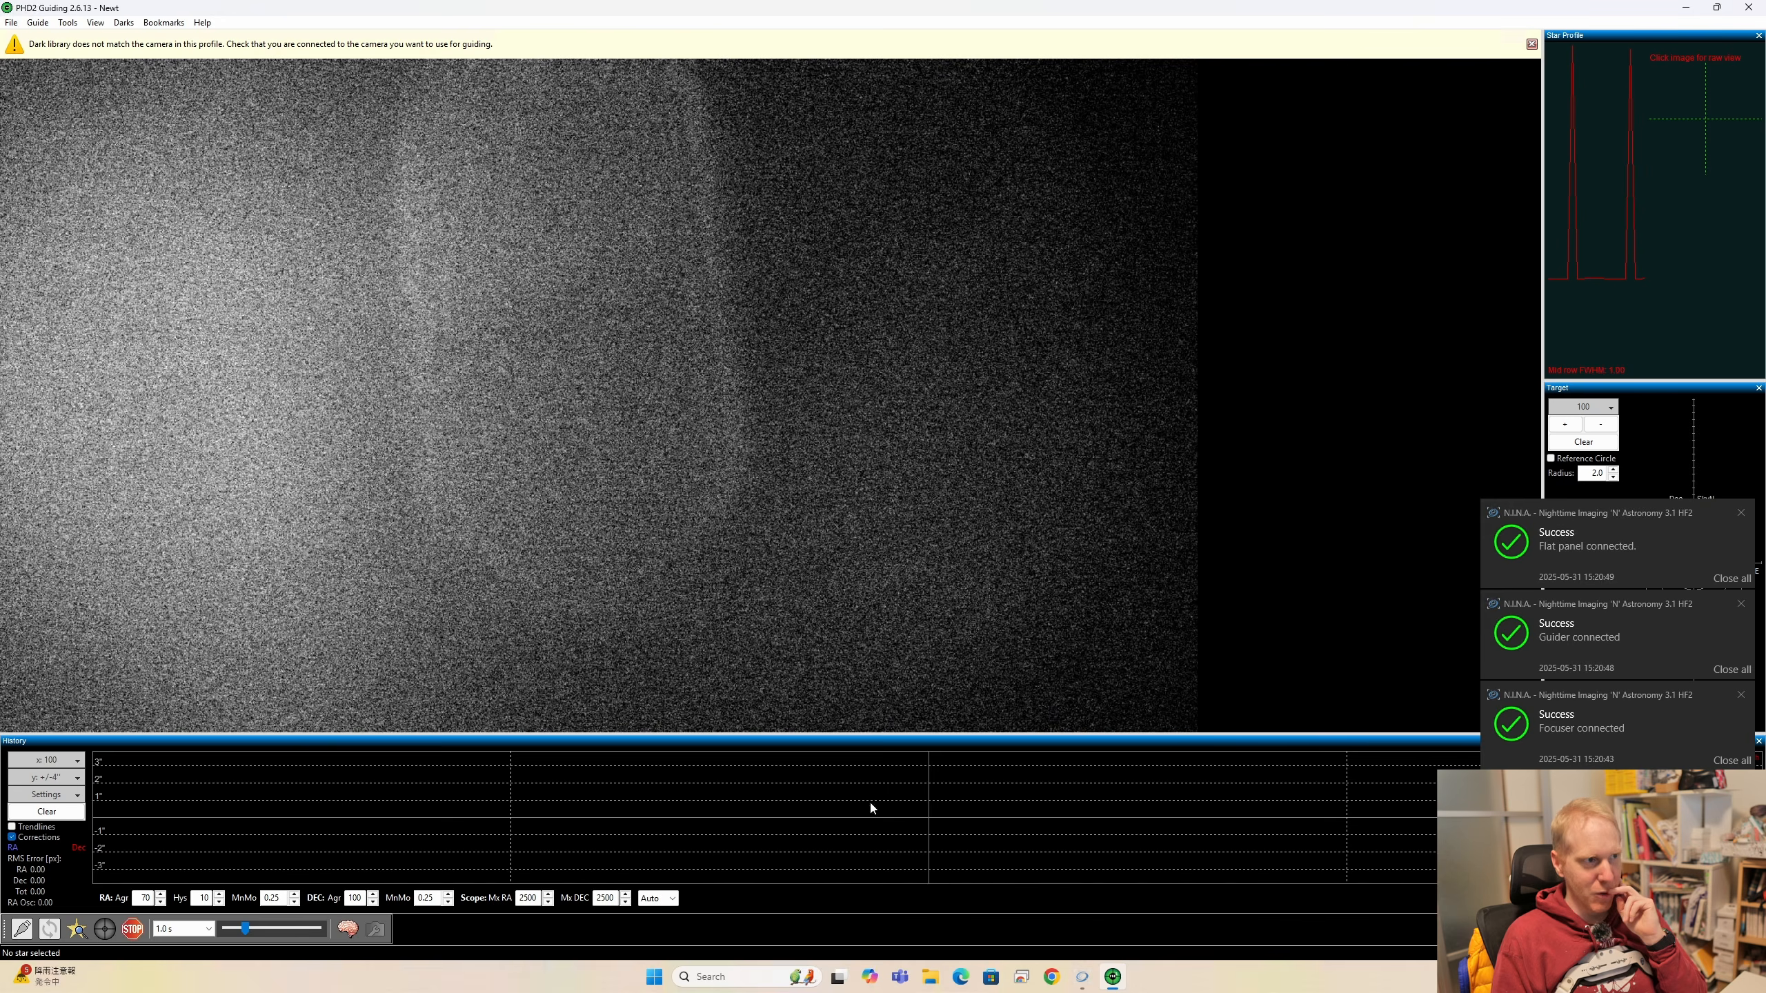
left_click(1684, 8)
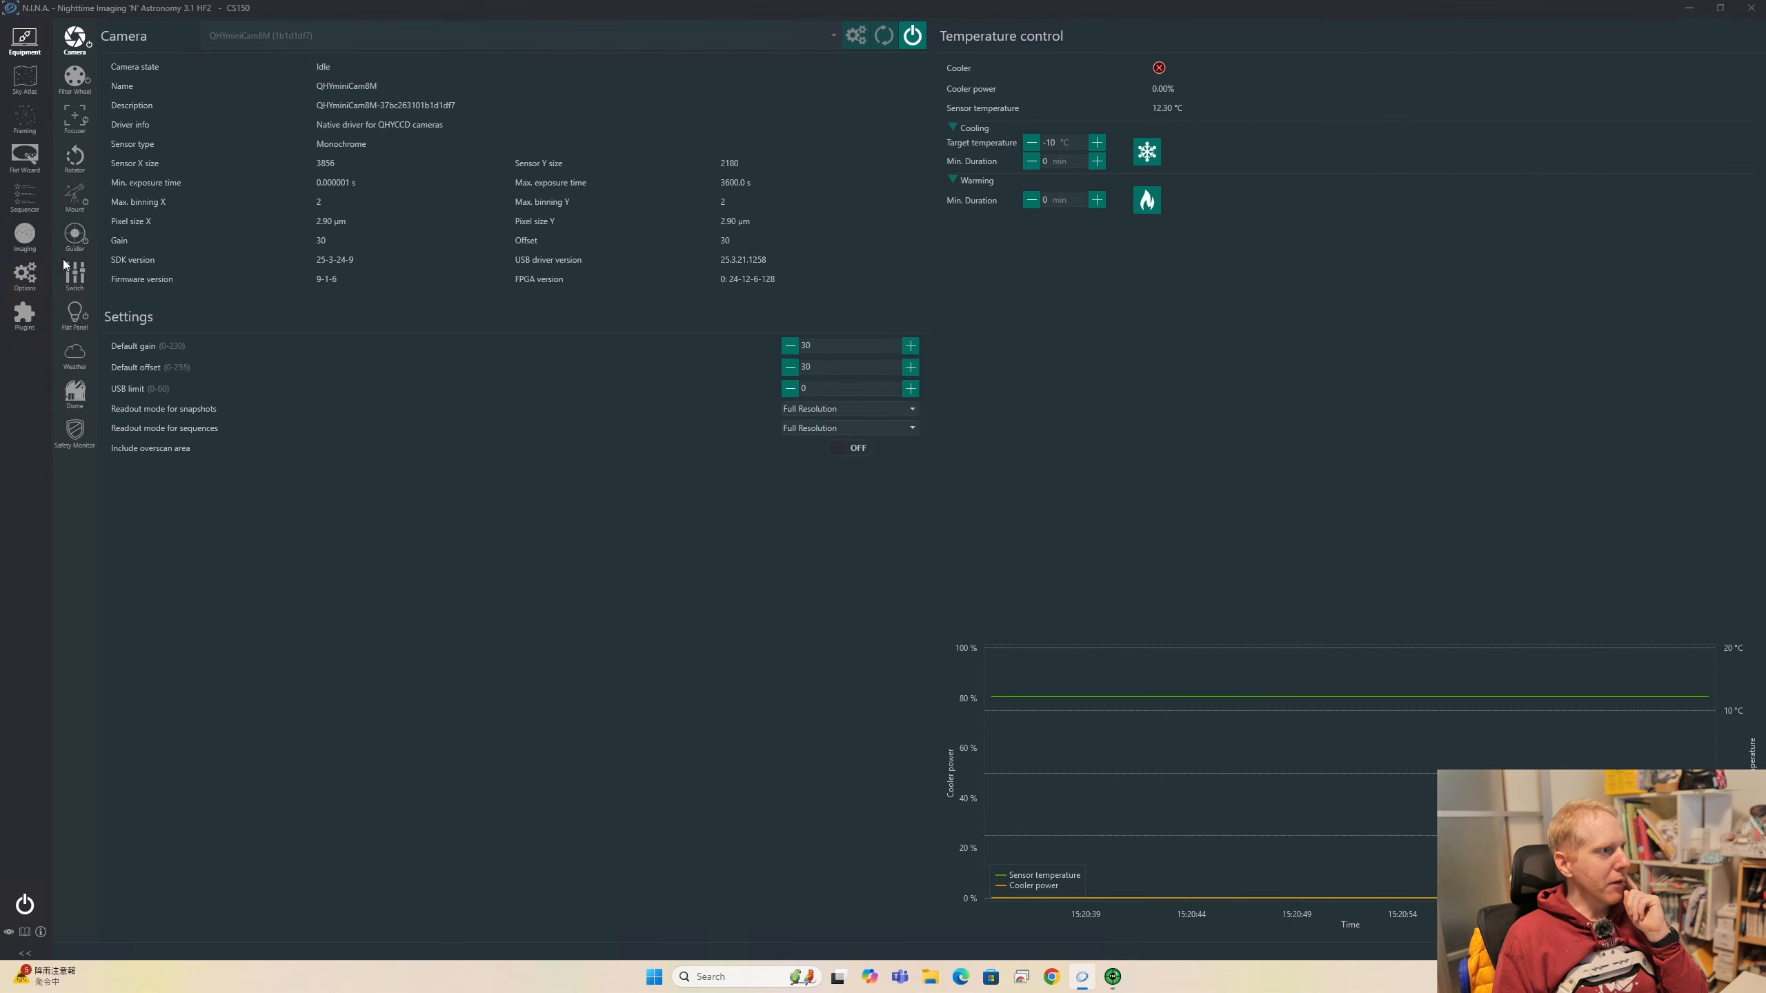
Return to the sequencer and check which target instructions still carry an error marker, including Slew, center and rotate
left_click(24, 199)
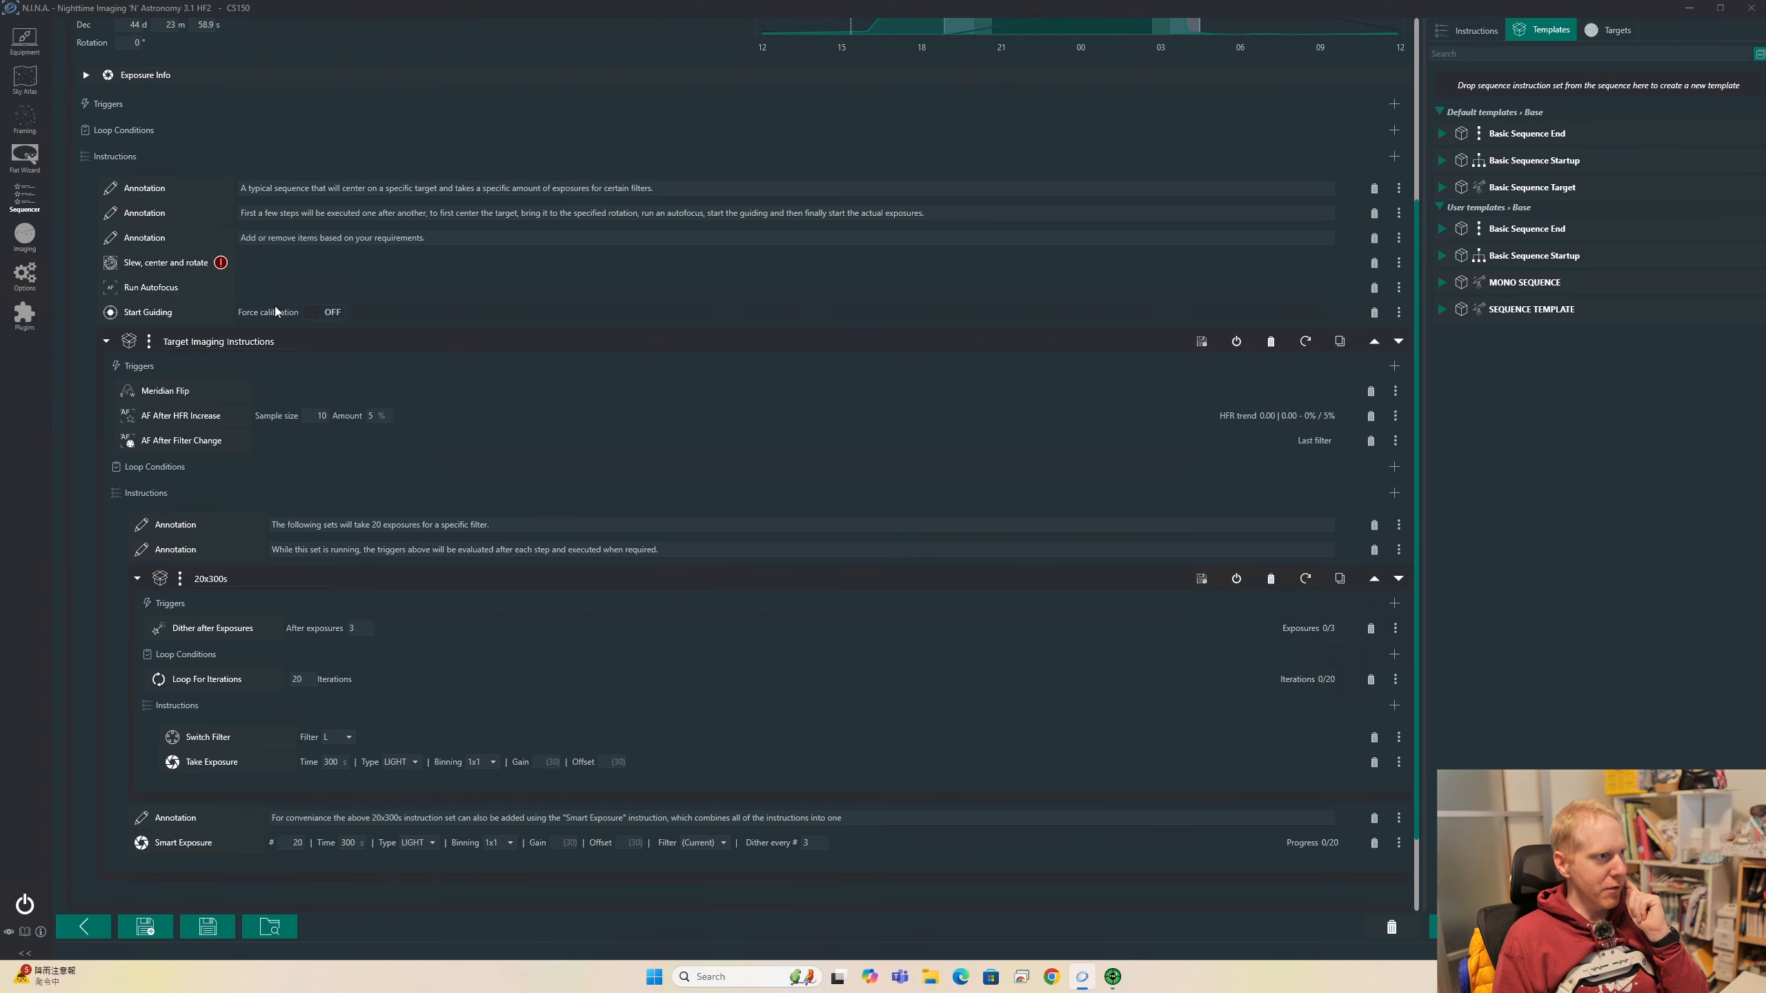
scroll(337, 655, "down", 1)
scroll(257, 515, "up", 2)
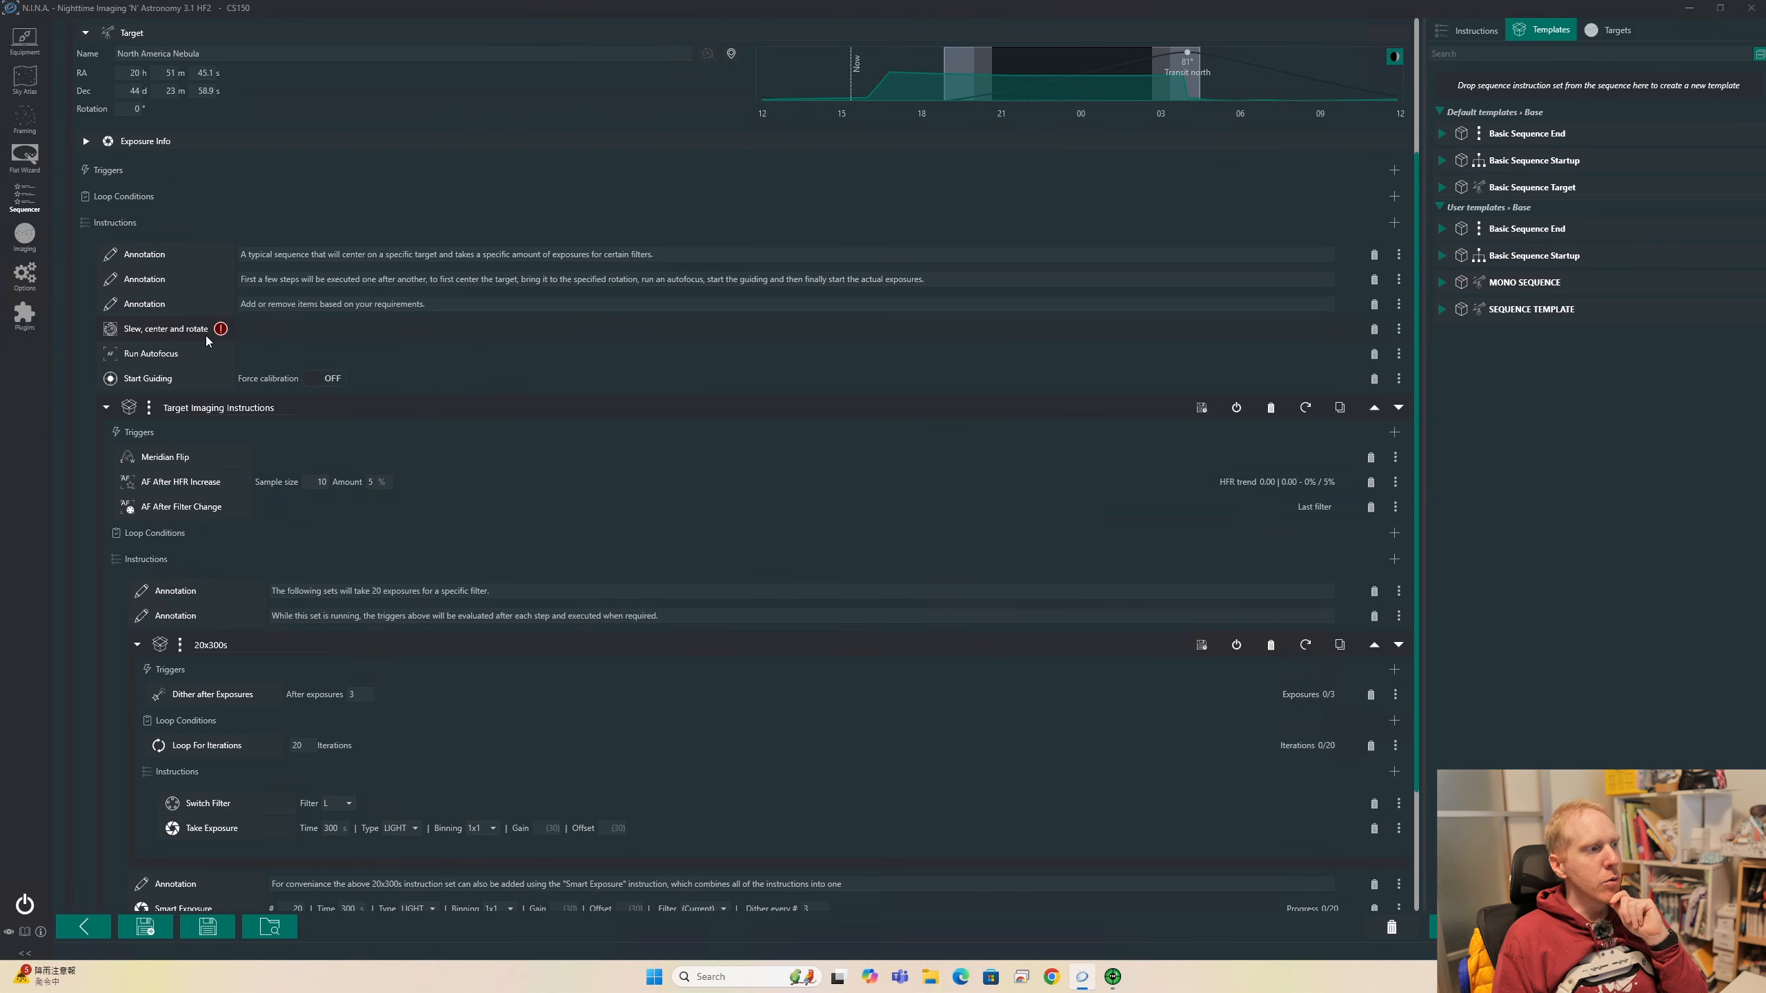
mouse_move(223, 335)
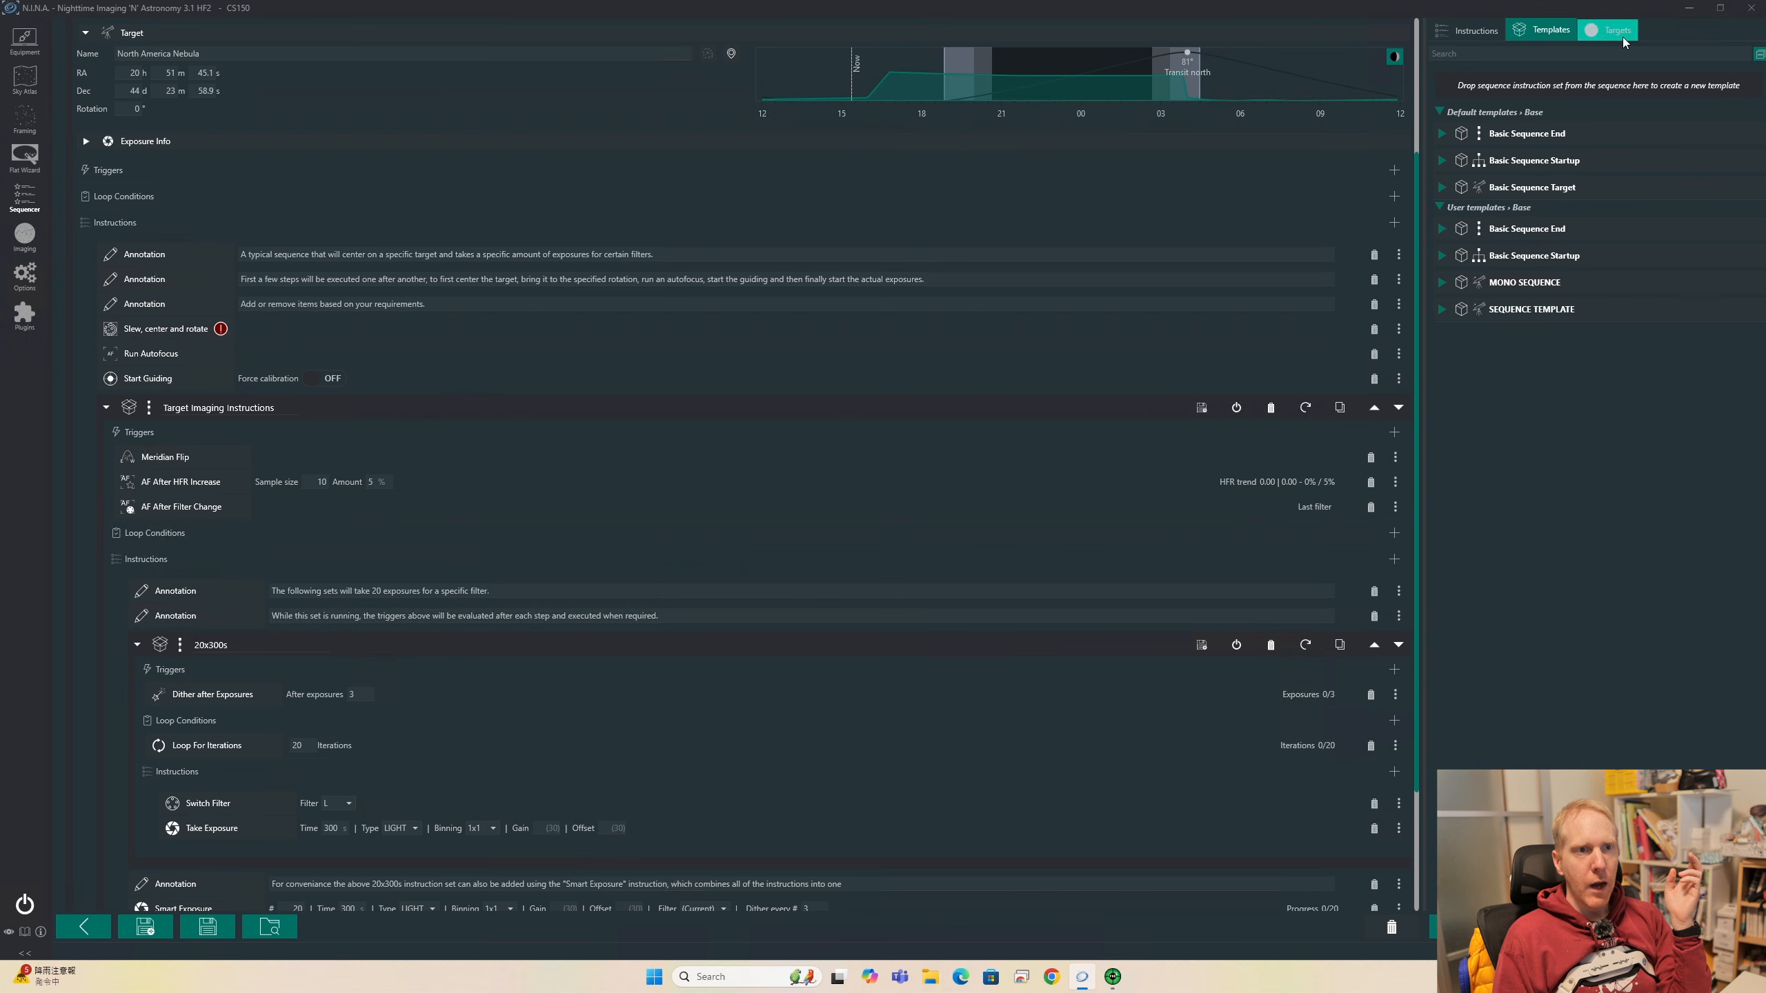
Search the available instructions for "slew" and replace Slew, center and rotate with Slew and center in the target's instructions
left_click(1482, 38)
scroll(1589, 445, "down", 8)
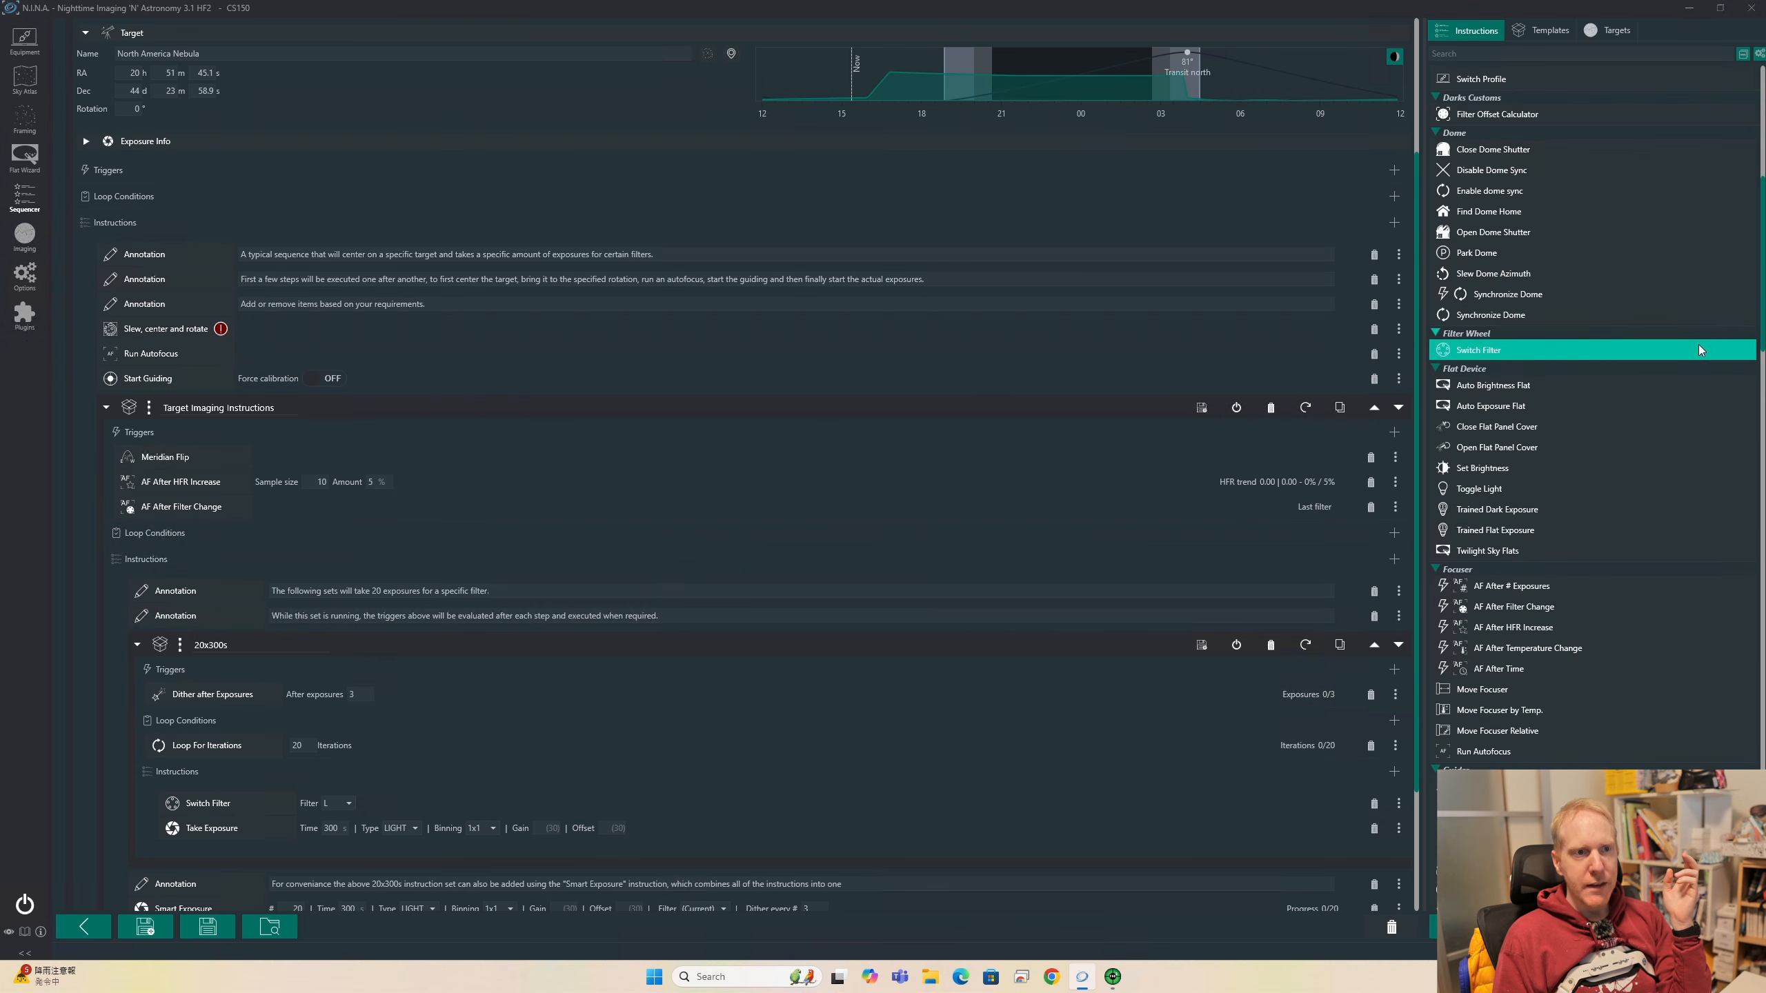
left_click_drag(1763, 286, 1764, 137)
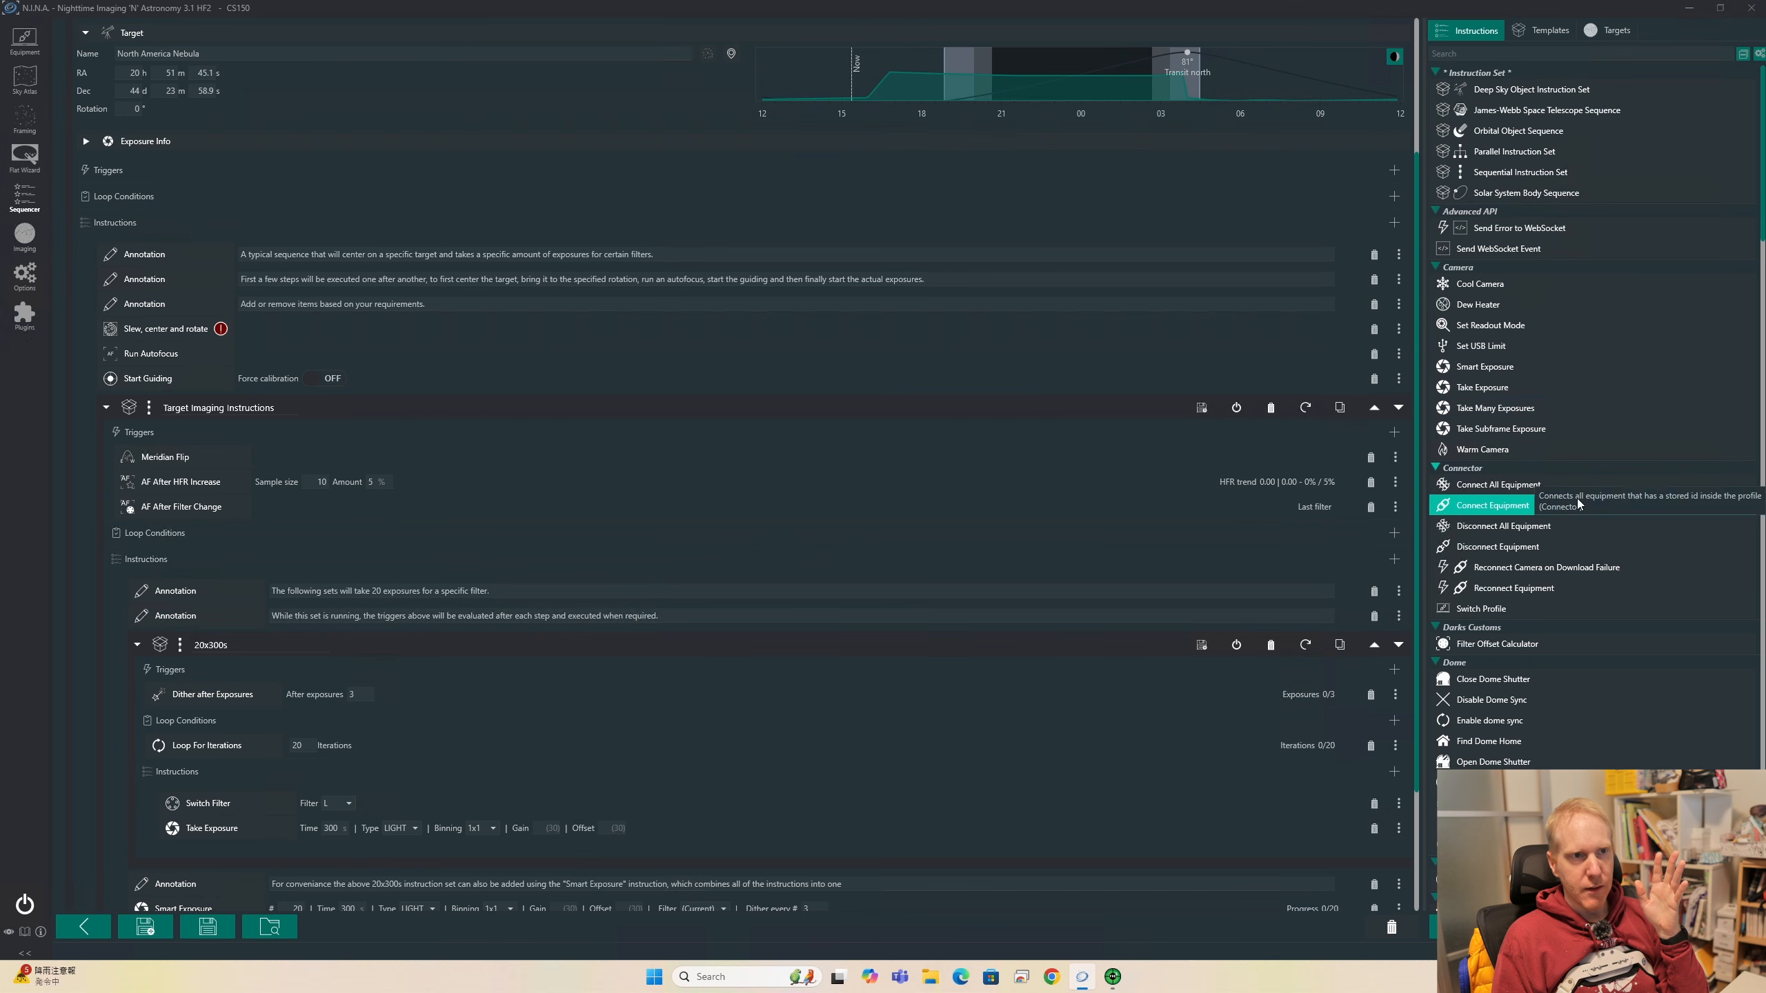
left_click(1479, 54)
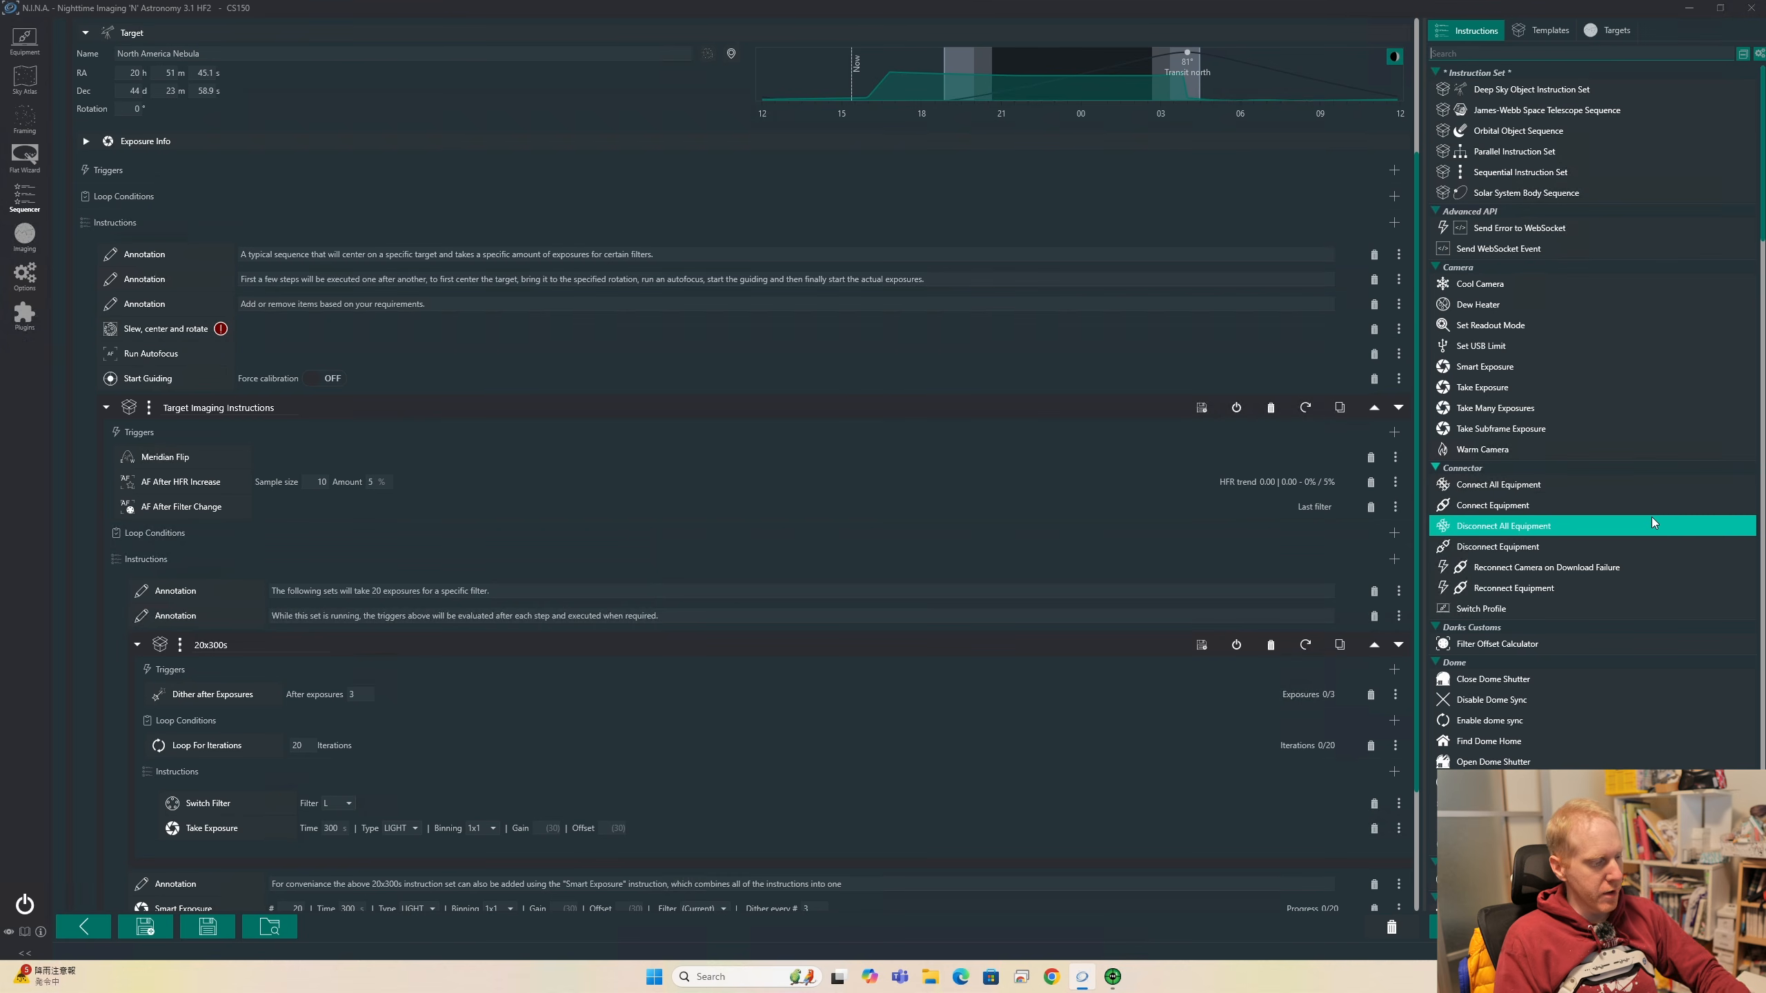
type("slew")
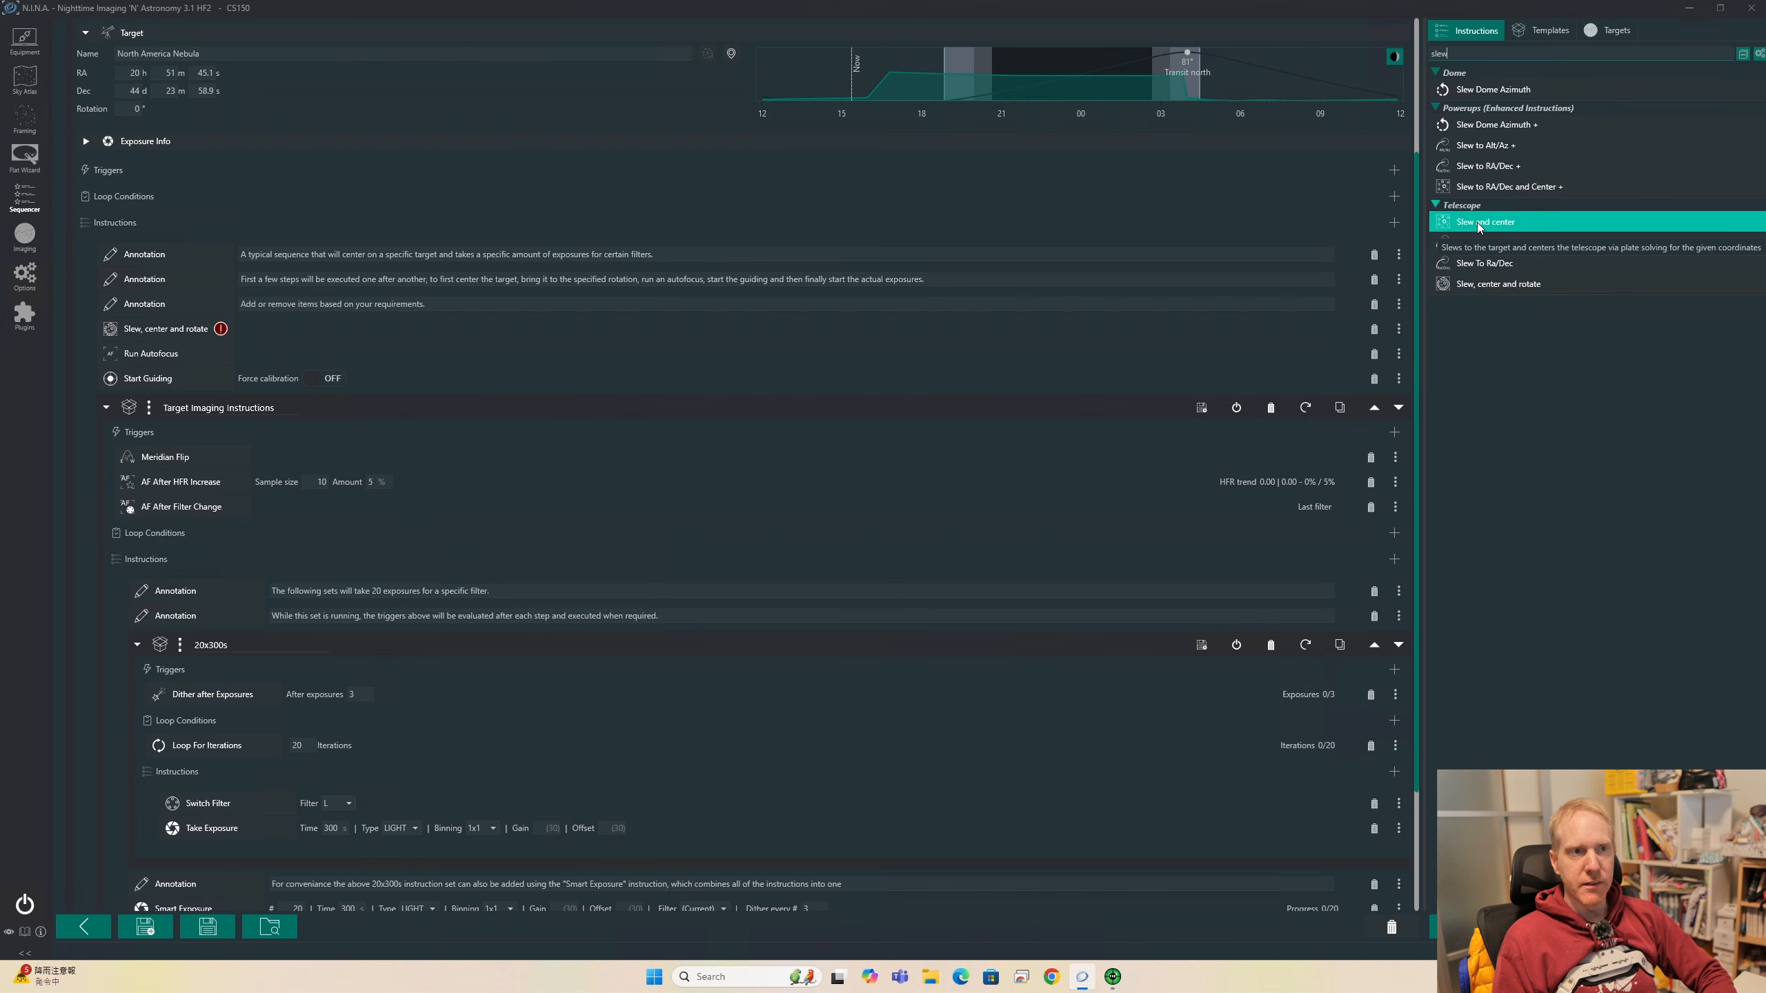
left_click_drag(1477, 226, 346, 319)
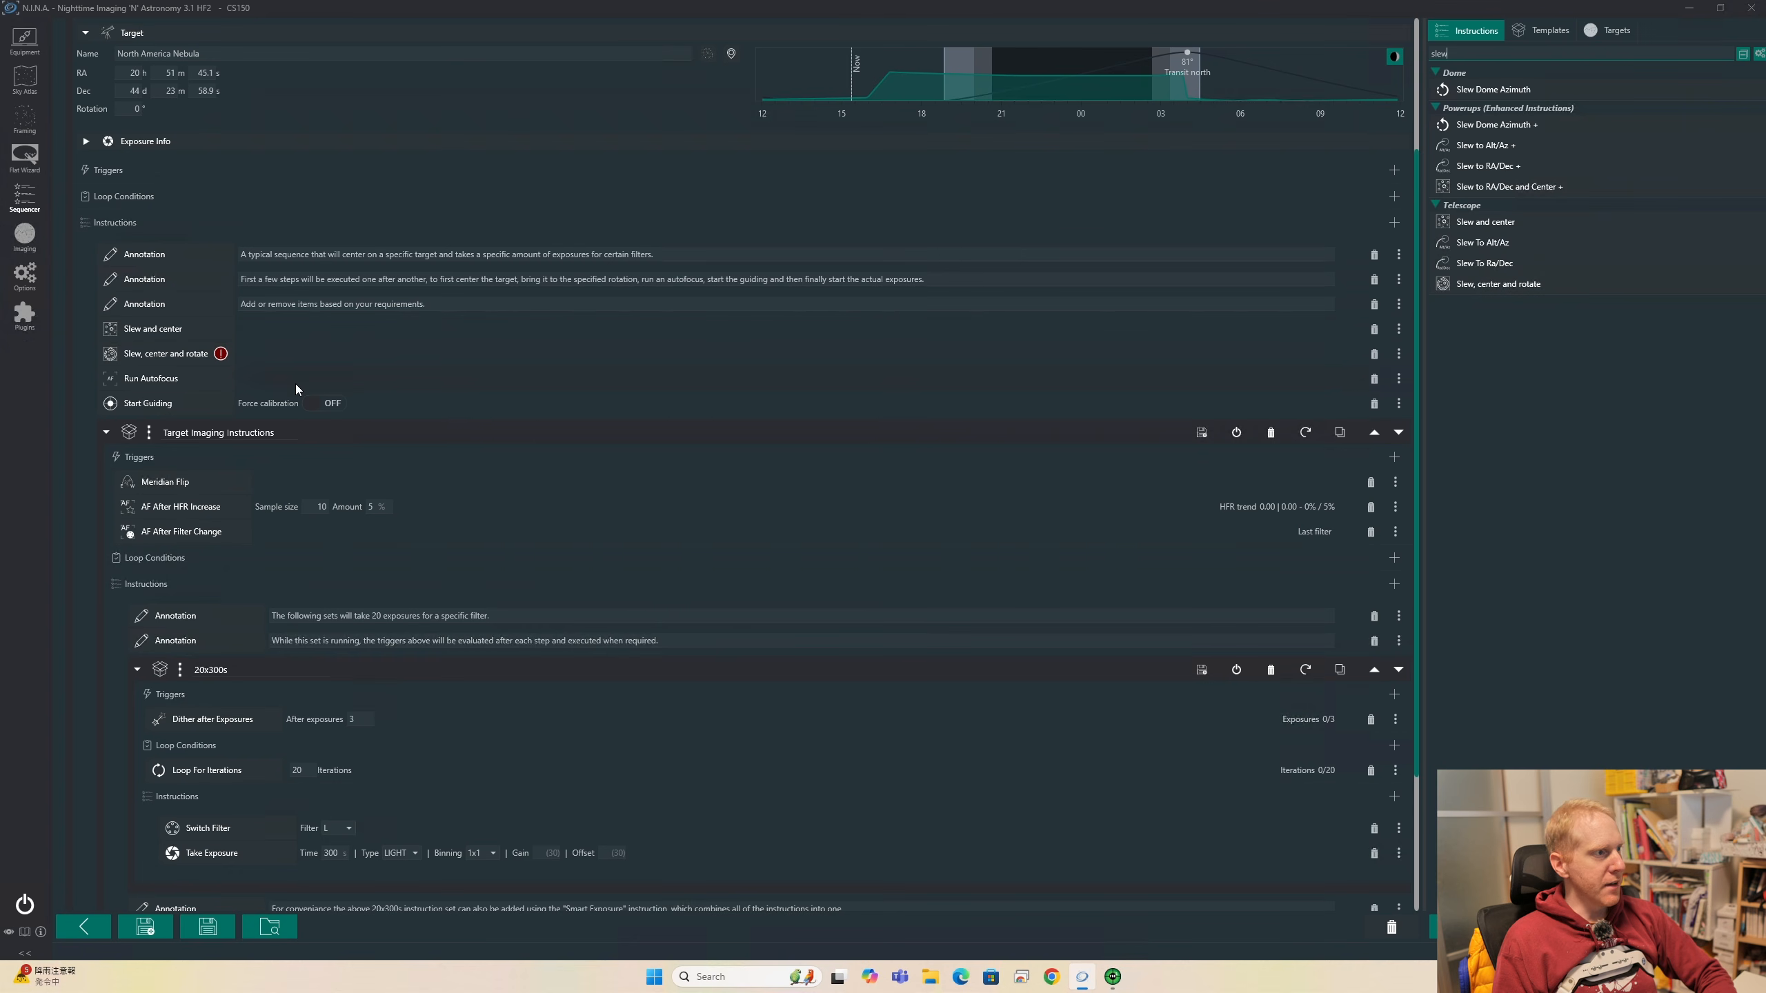
left_click(1374, 354)
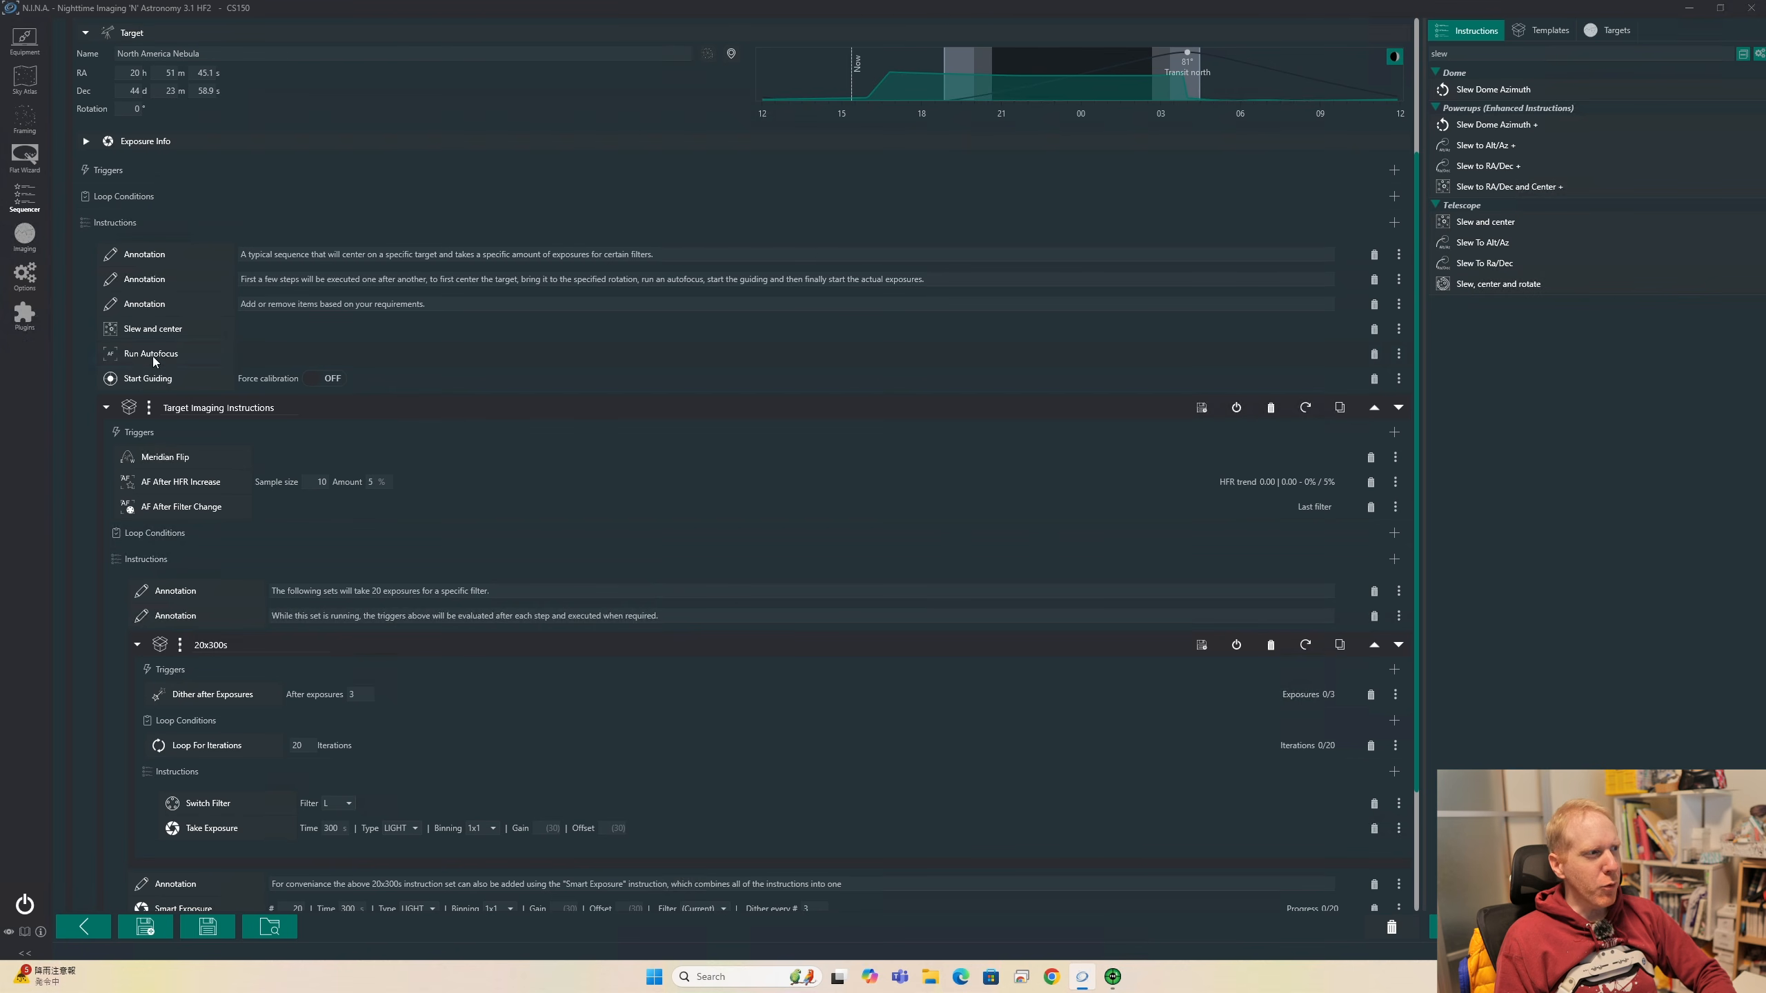
Move Run Autofocus above Slew and center, and switch Start Guiding's force calibration on and back off
mouse_move(128, 365)
left_mouse_down()
mouse_move(149, 324)
mouse_move(194, 307)
left_mouse_up()
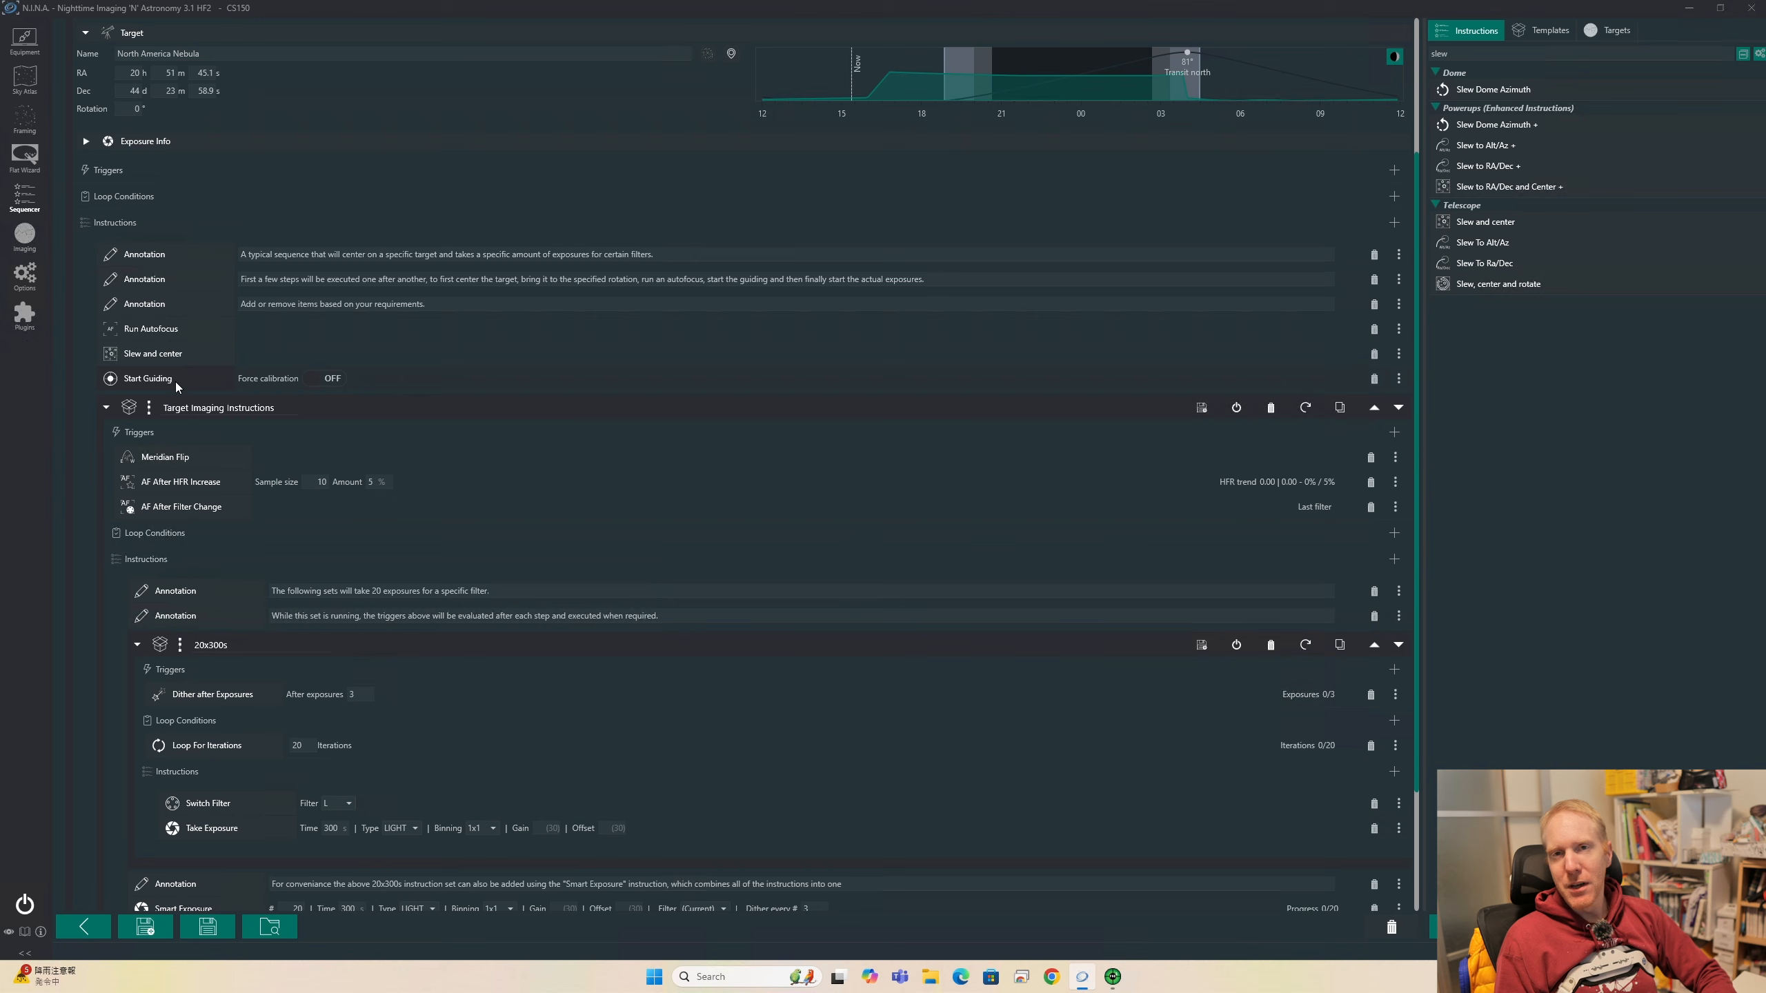
left_click(336, 380)
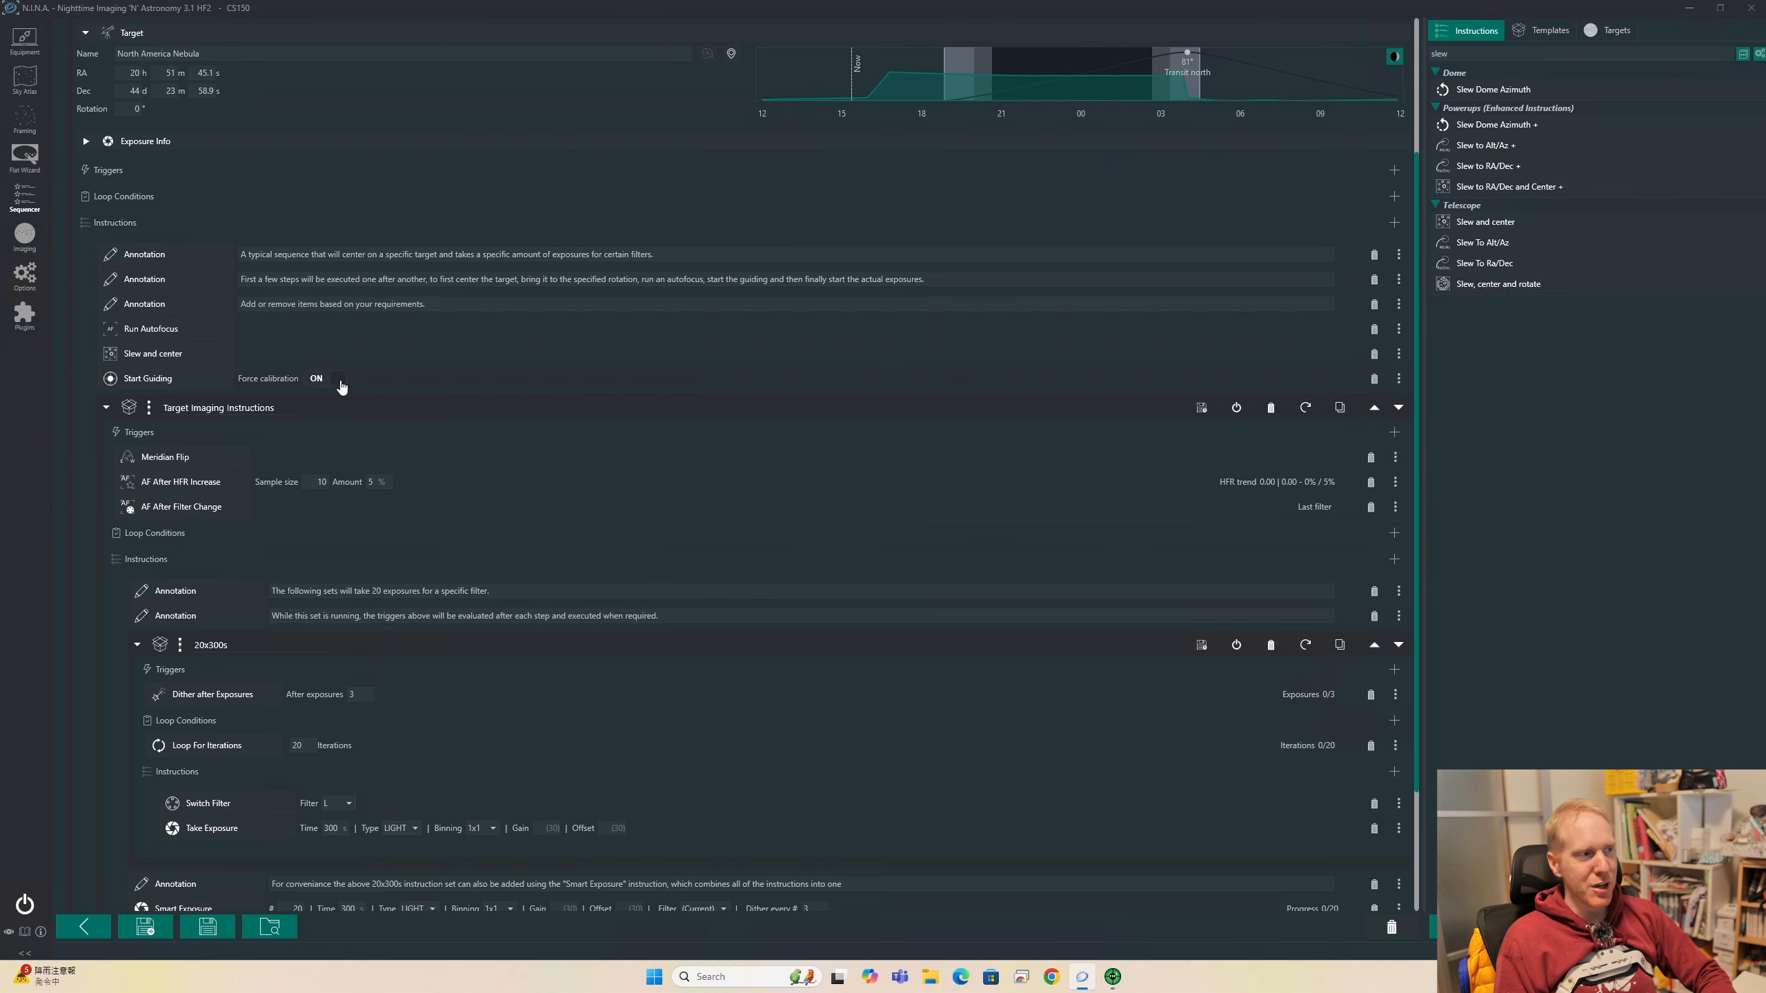
left_click(338, 381)
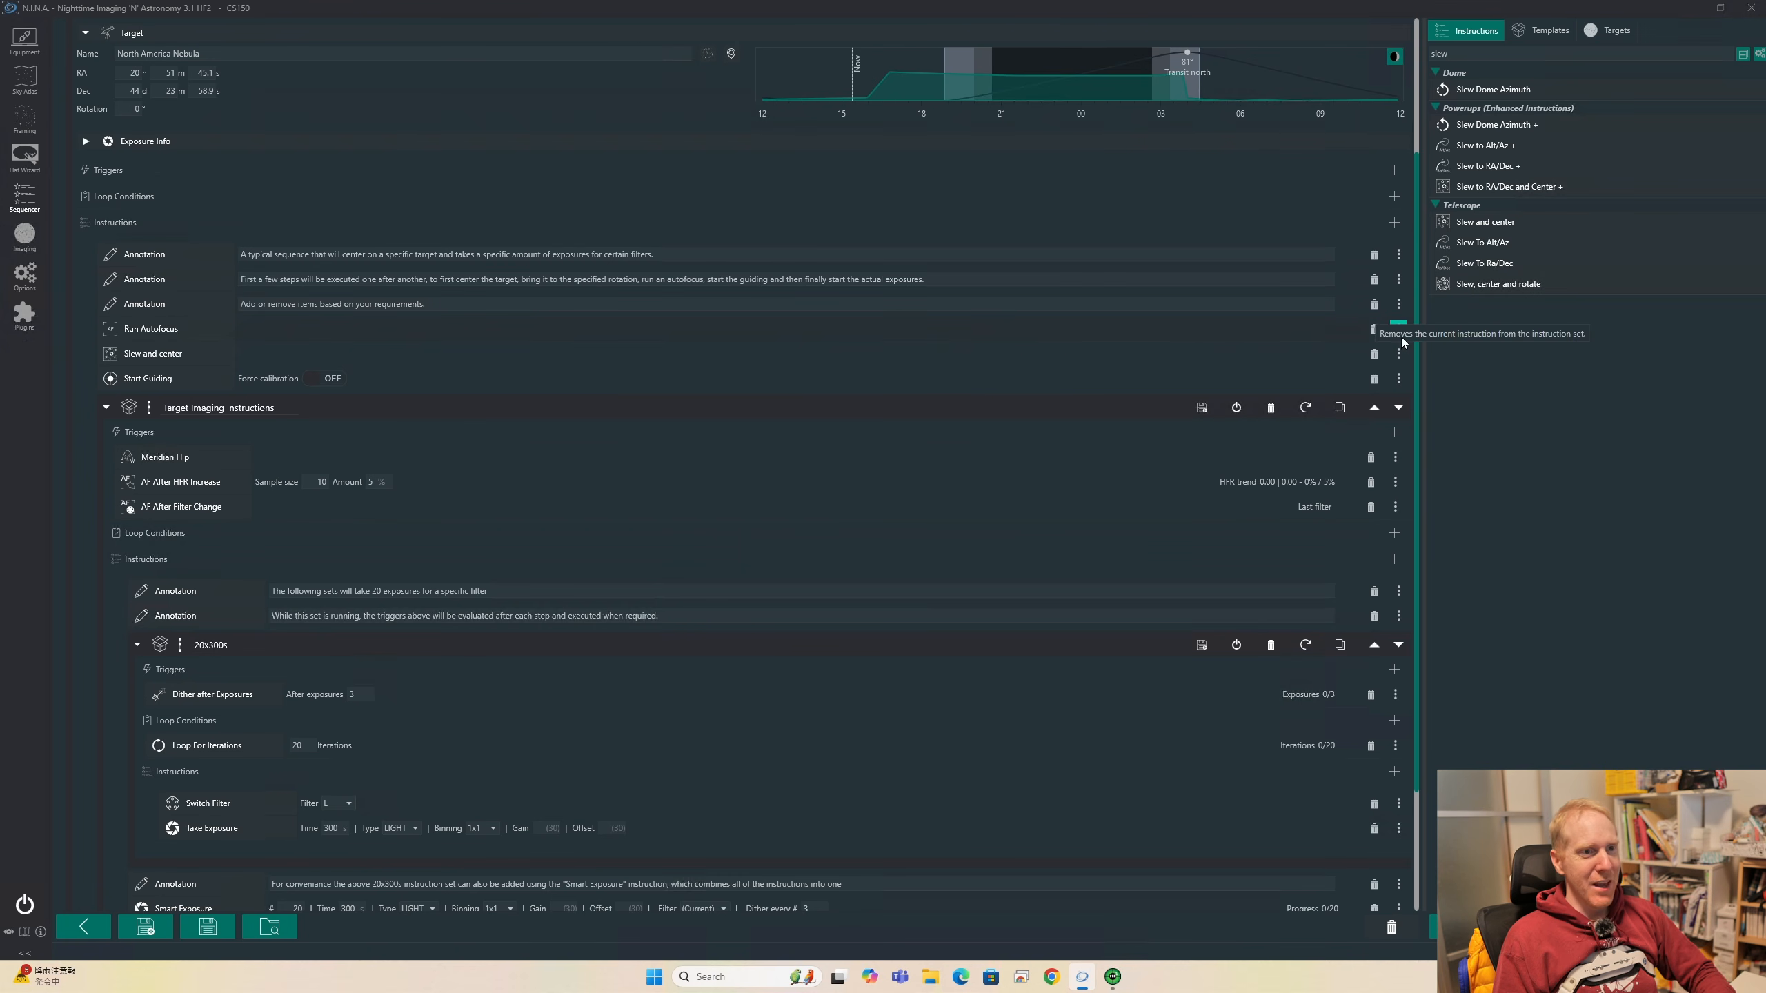
Show the Run Autofocus instruction's extra options and review its number of attempts and on-error choices
left_click(1399, 328)
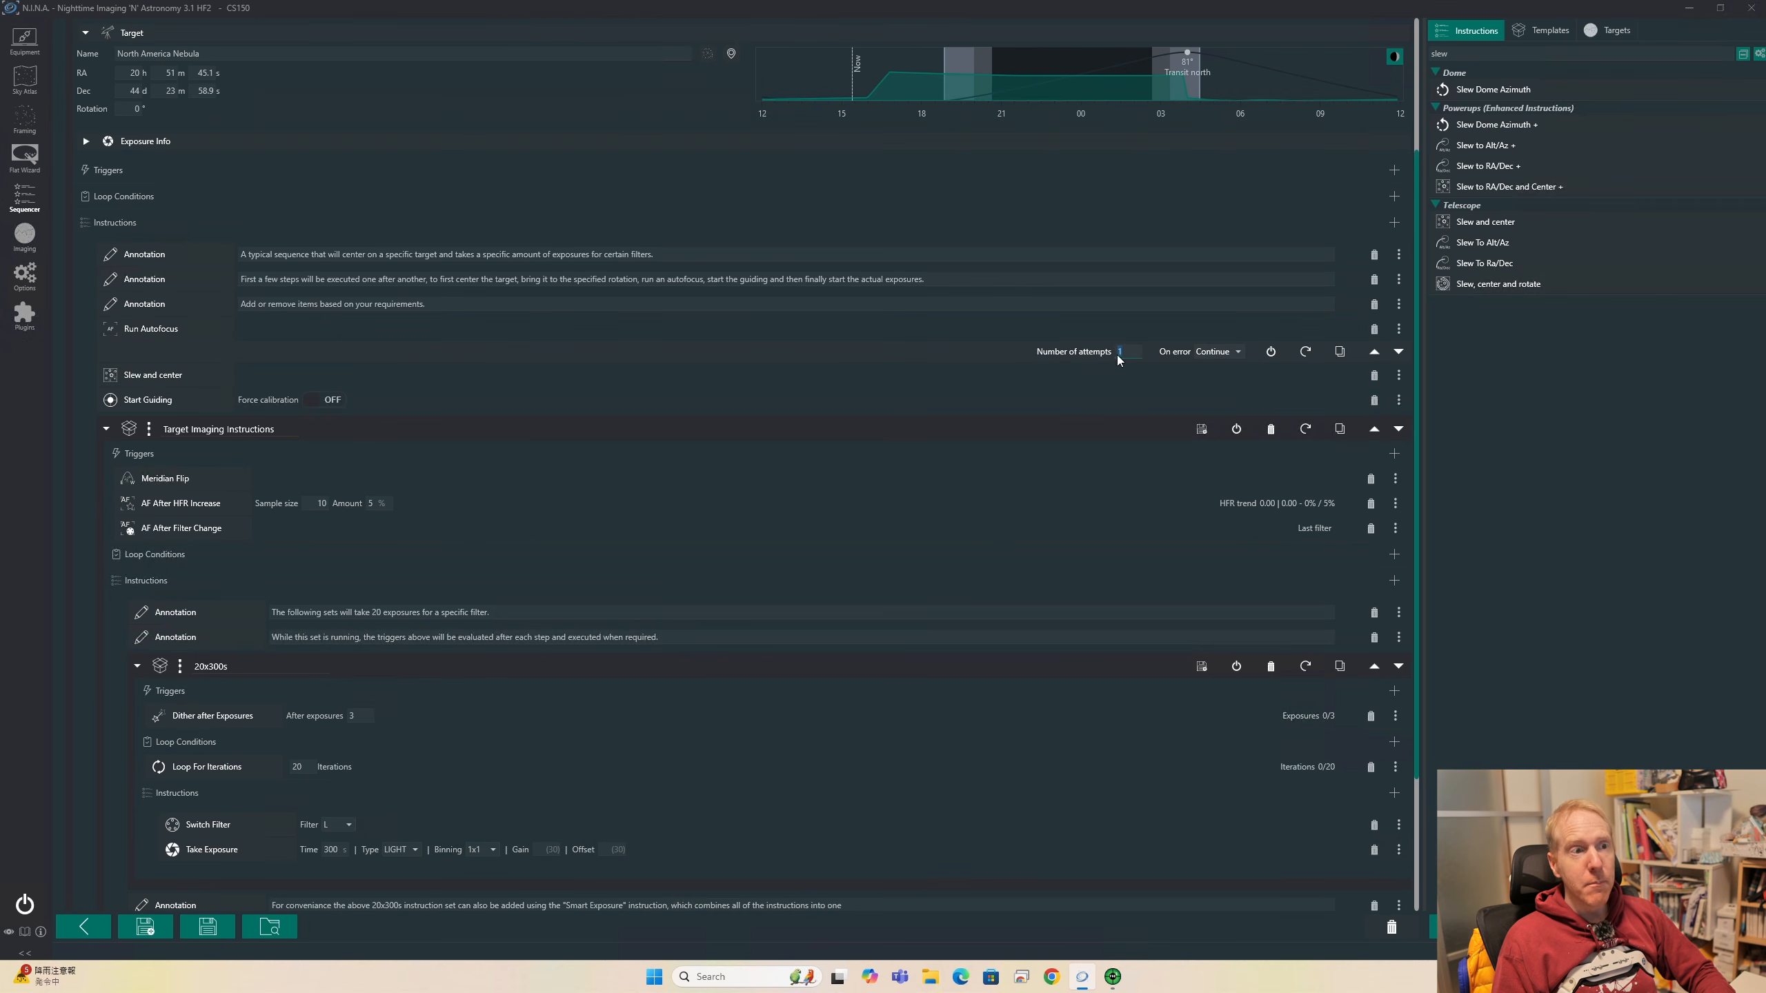
left_click(1238, 353)
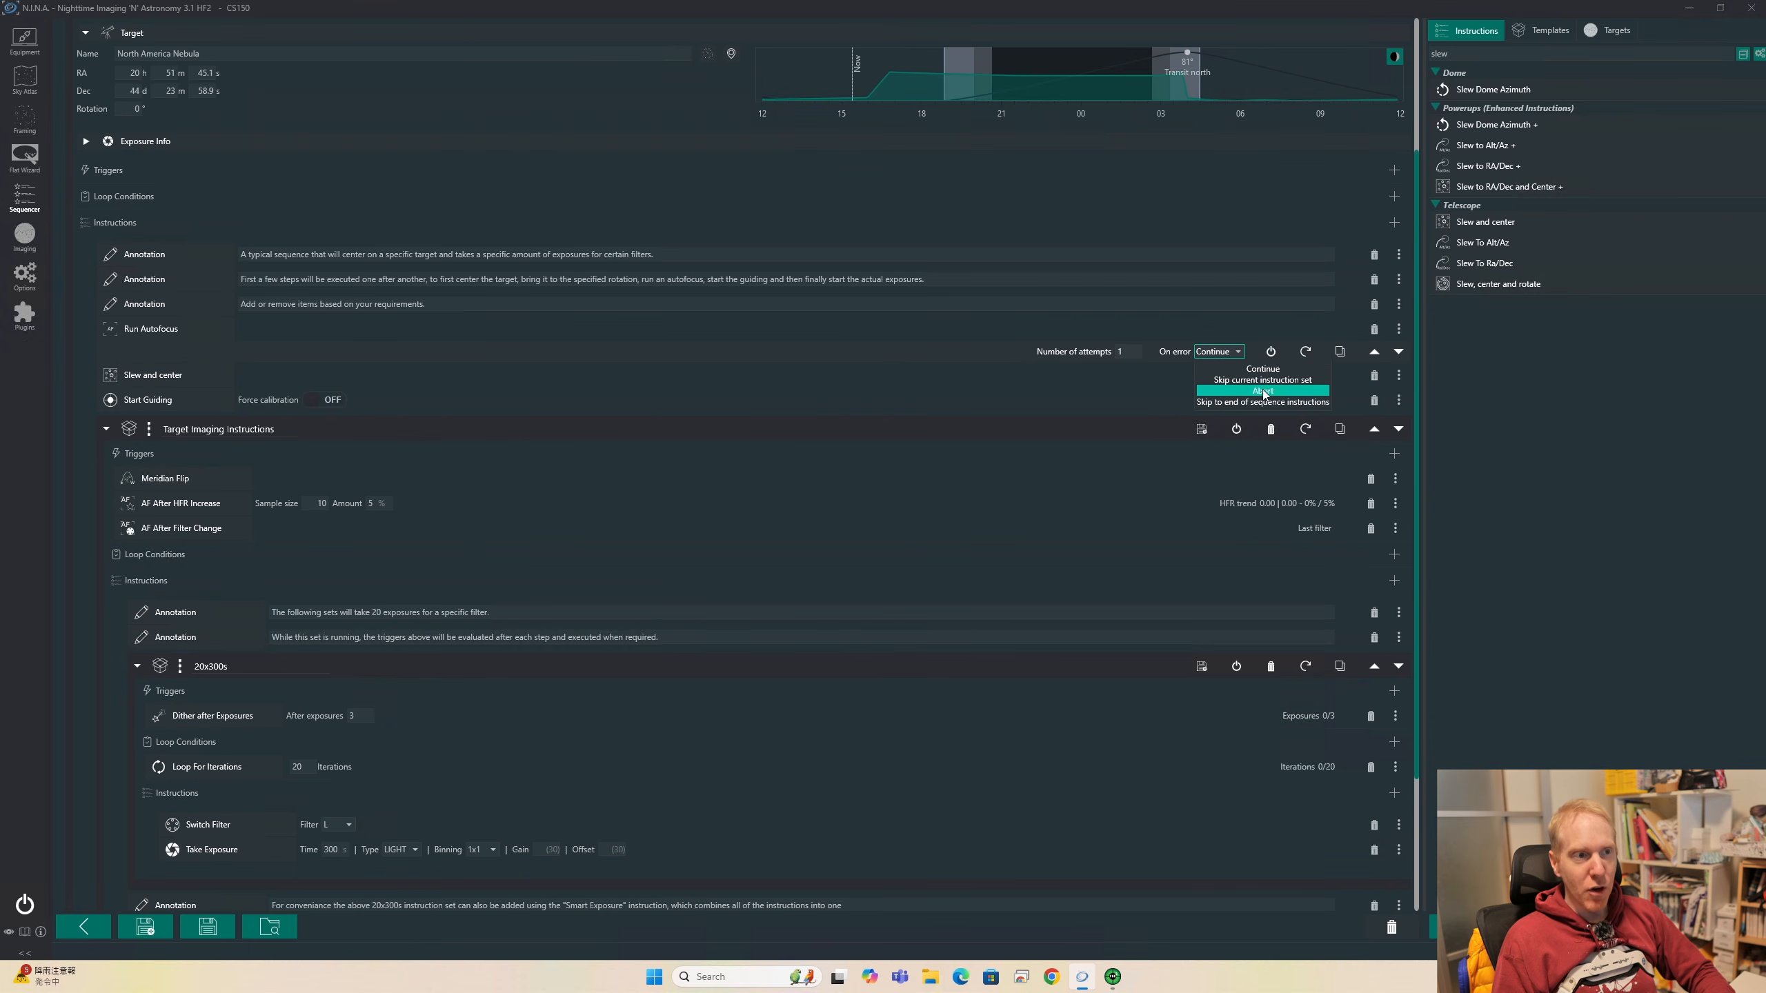
left_click(1237, 355)
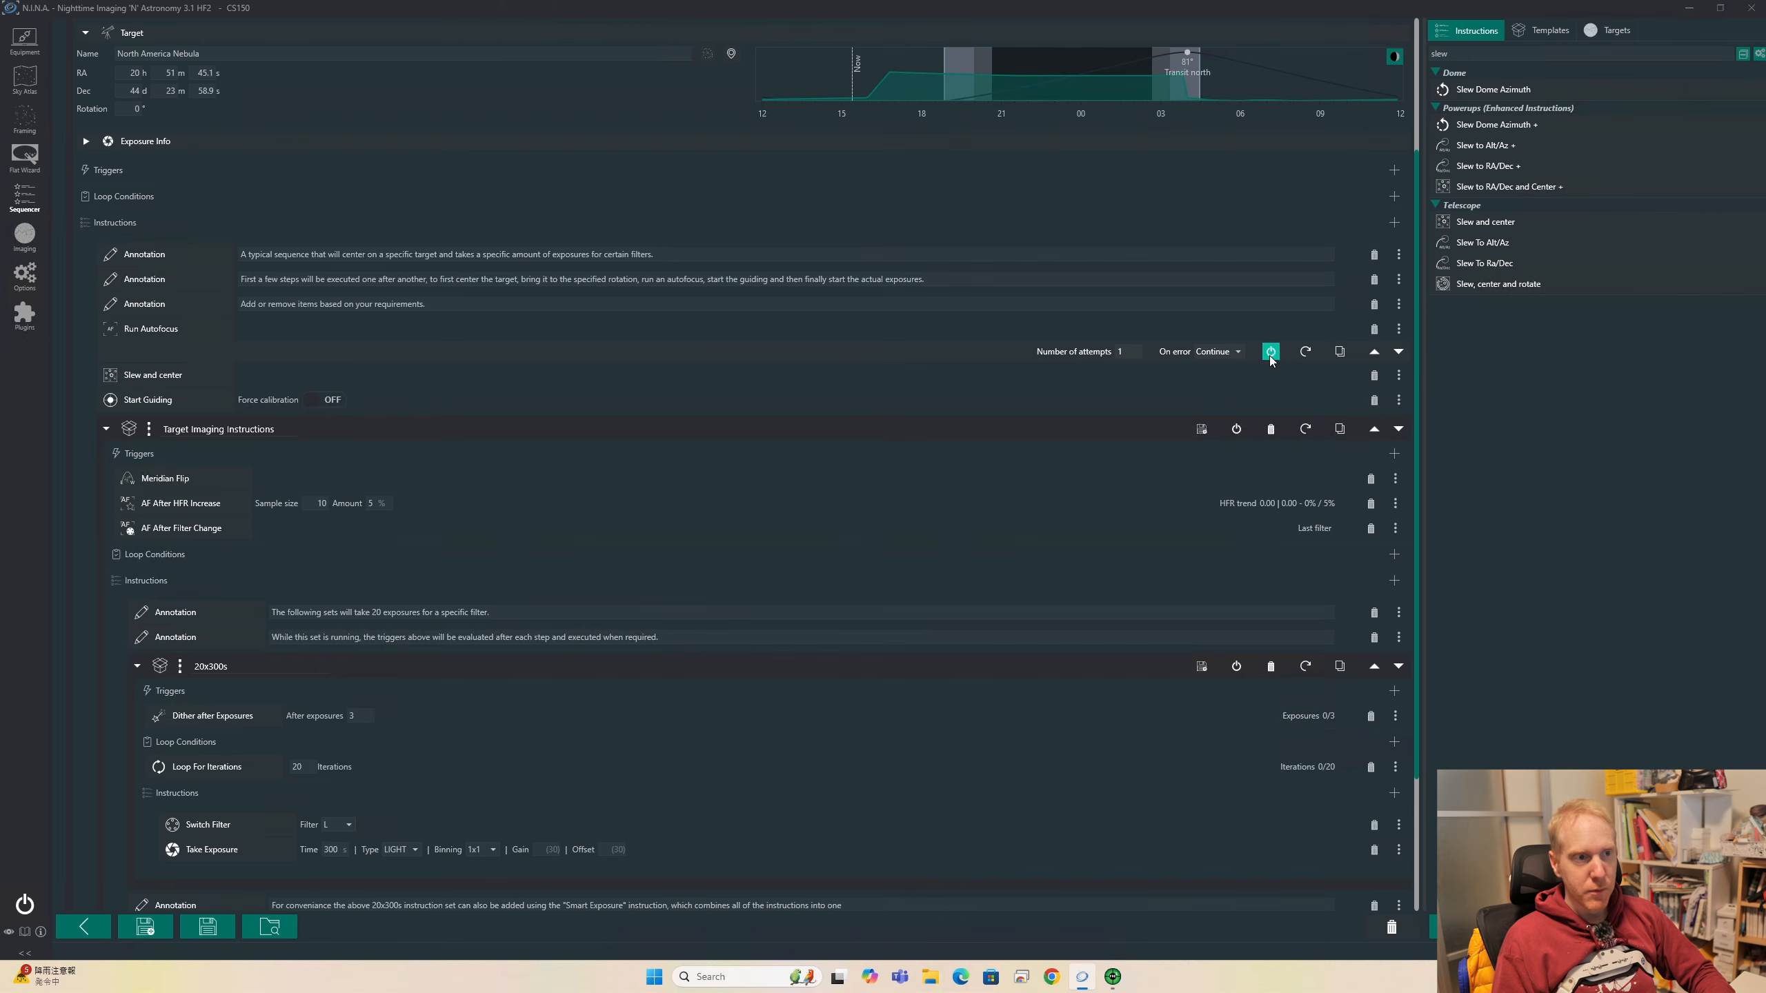
Disable the Run Autofocus instruction, re-enable it, and show its extra options again
left_click(1270, 351)
scroll(1272, 360, "down", 1)
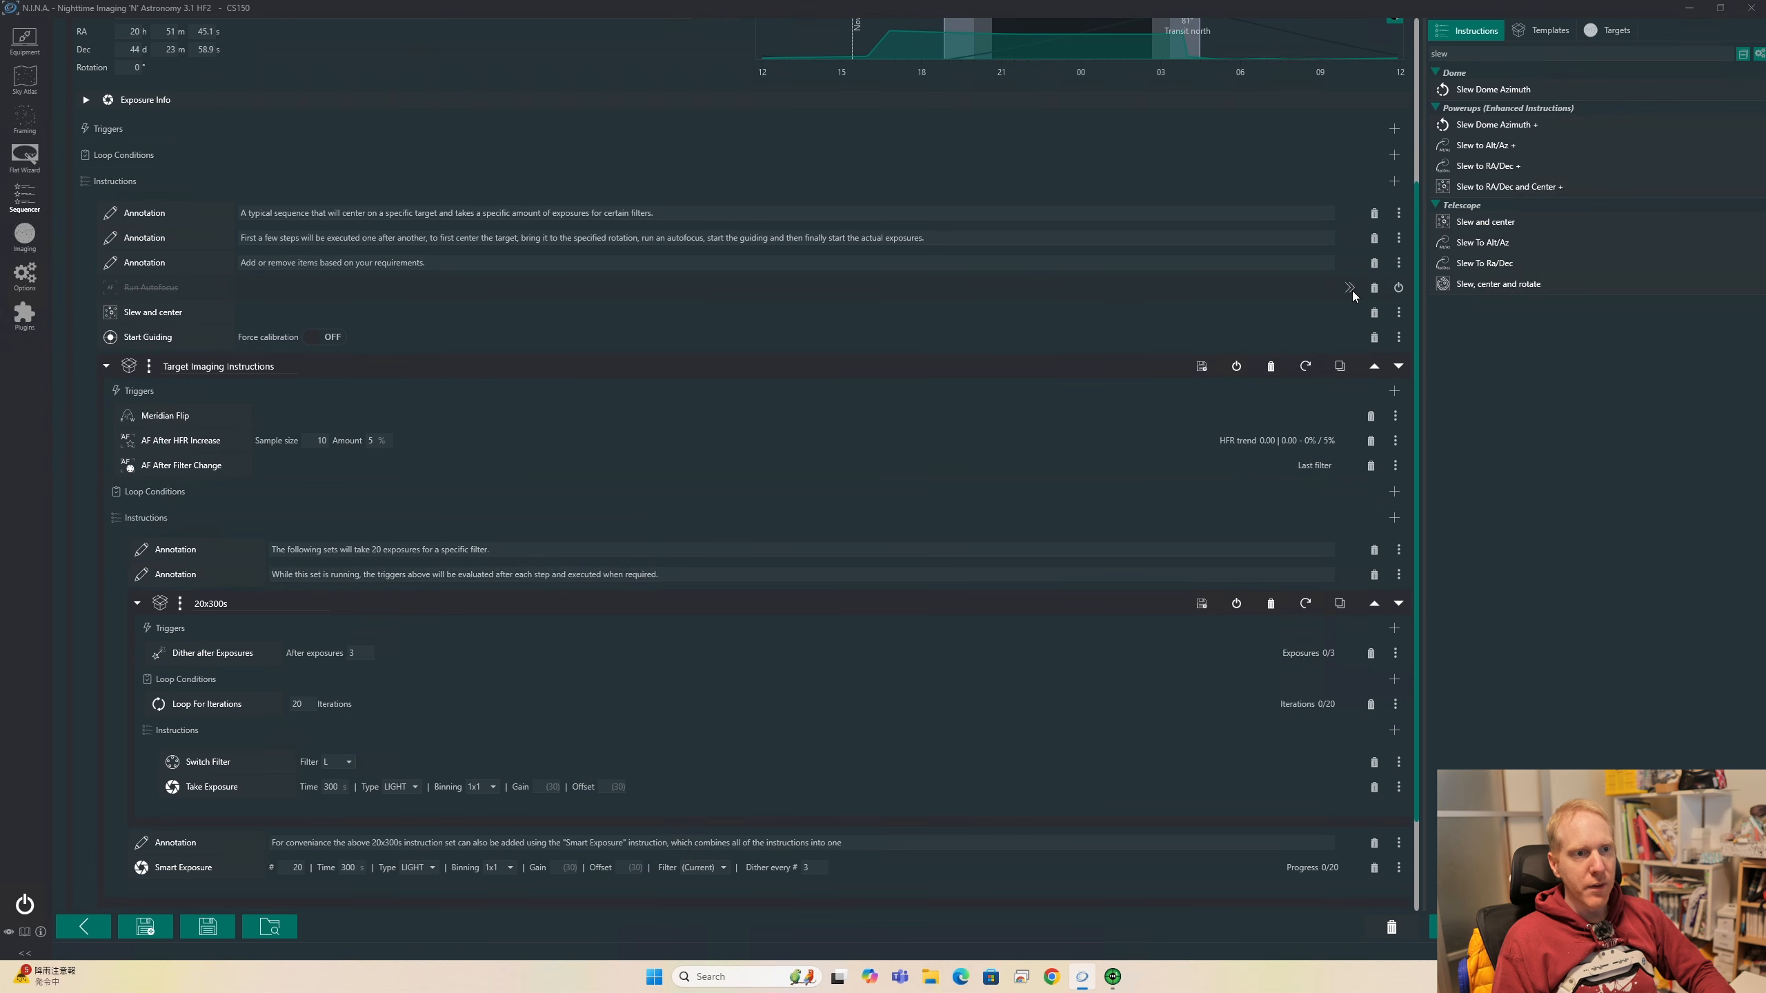
left_click(1398, 287)
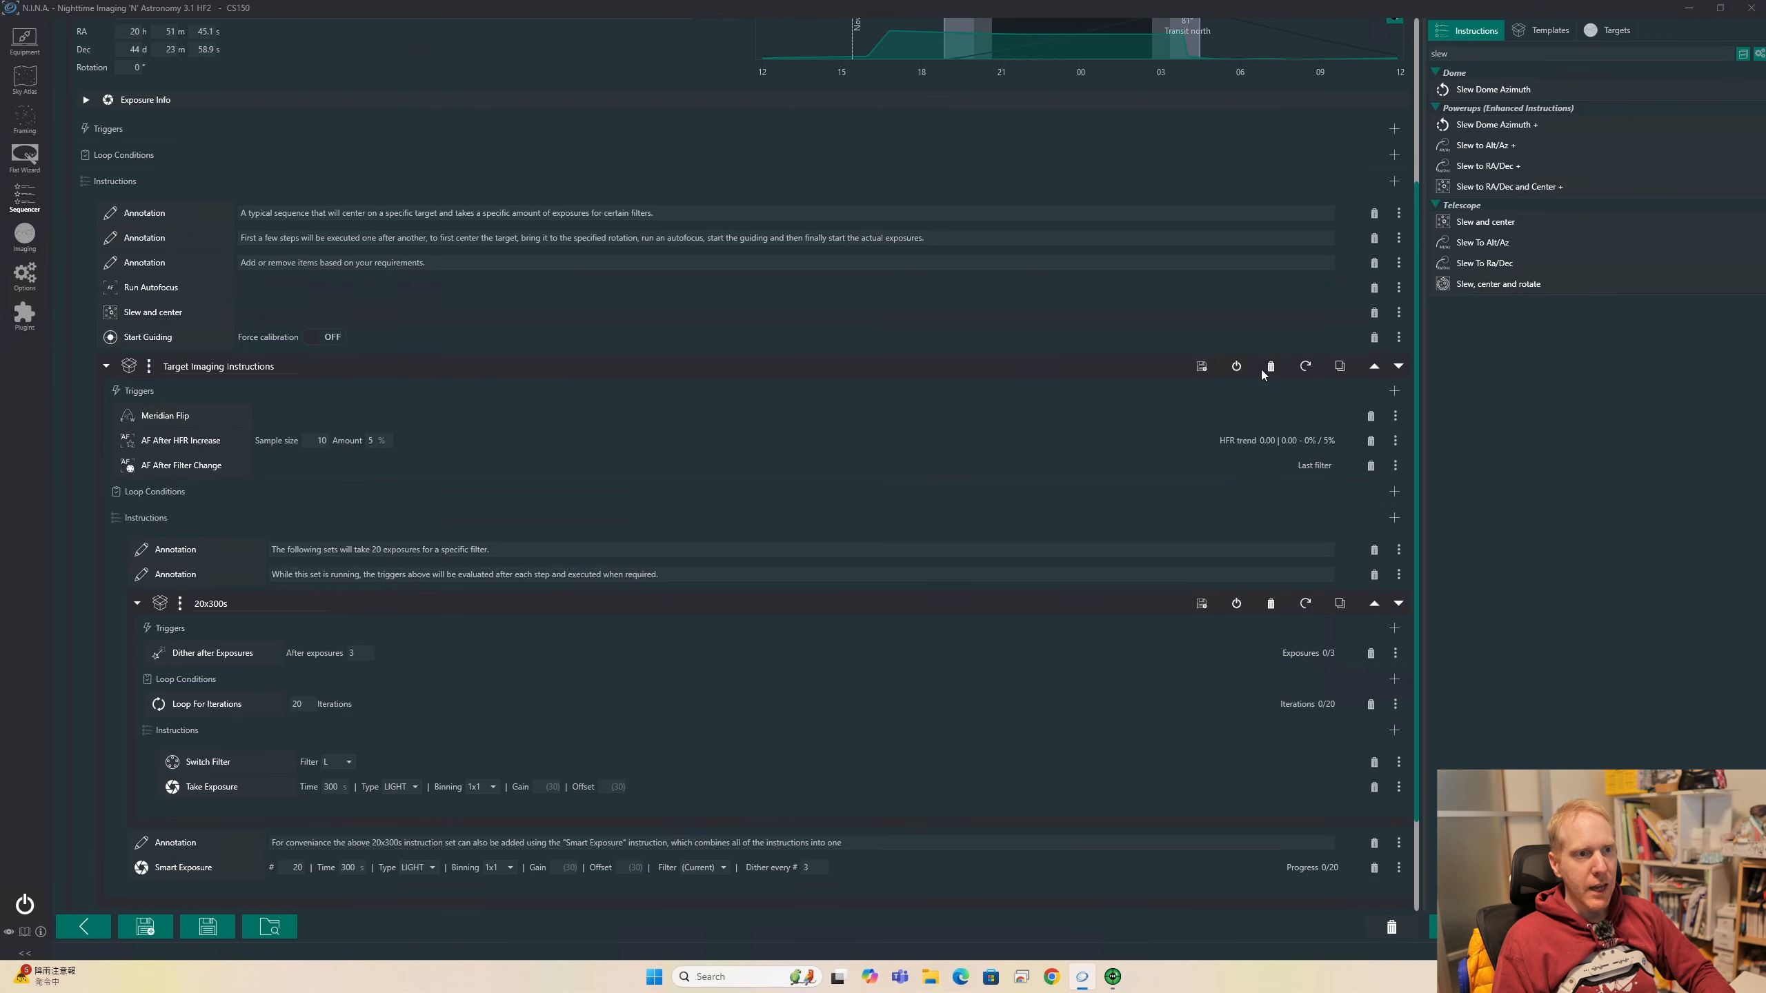
left_click(1397, 287)
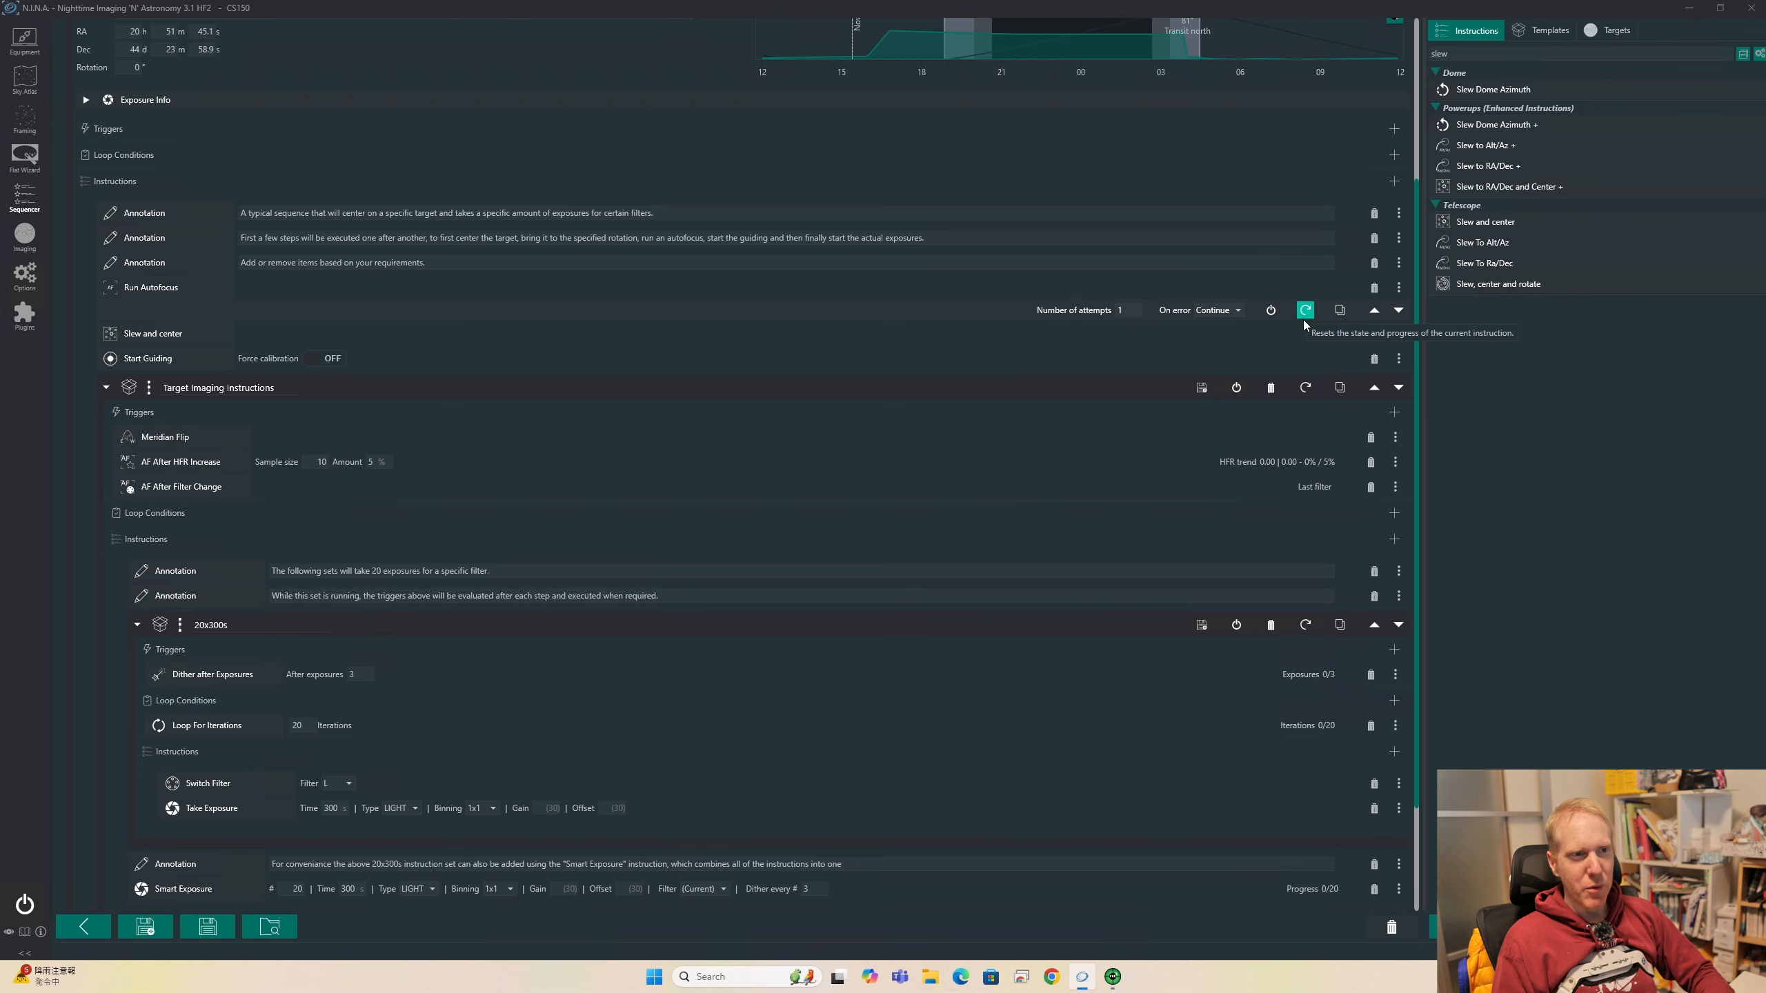
Duplicate the 20x300s instruction set within Target Imaging Instructions, and delete the copy
scroll(1205, 452, "down", 3)
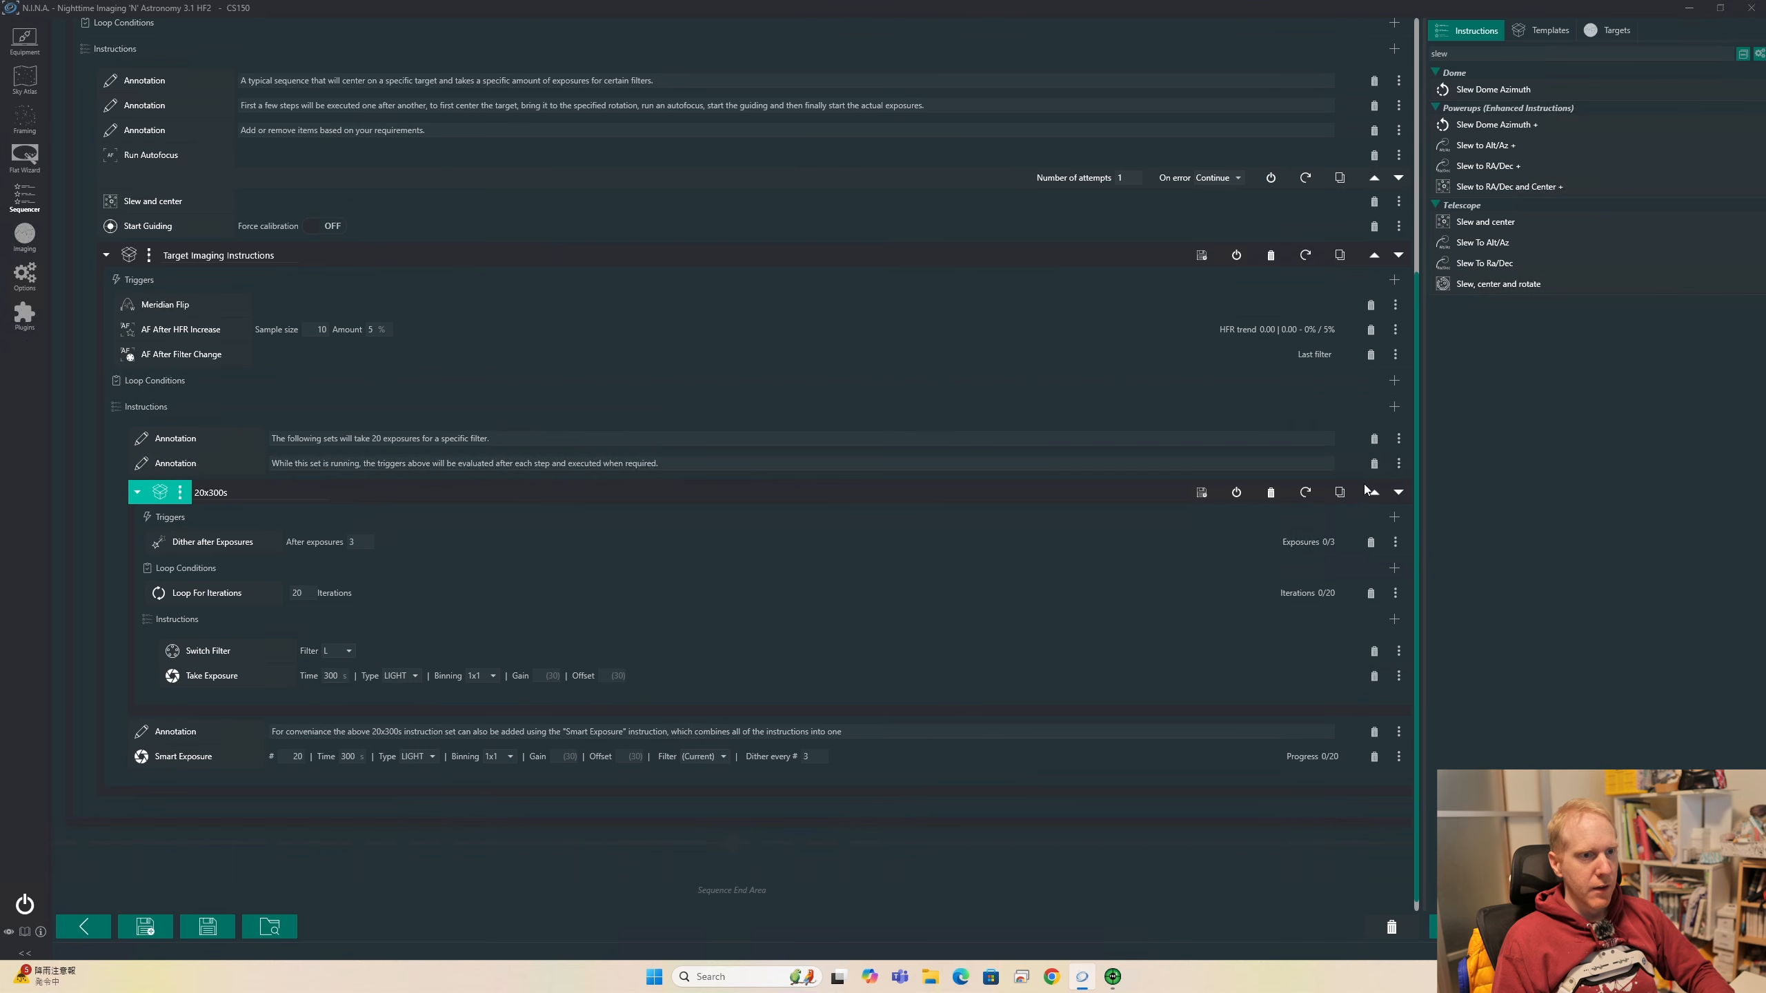
left_click(1340, 492)
scroll(312, 749, "down", 3)
scroll(311, 749, "down", 3)
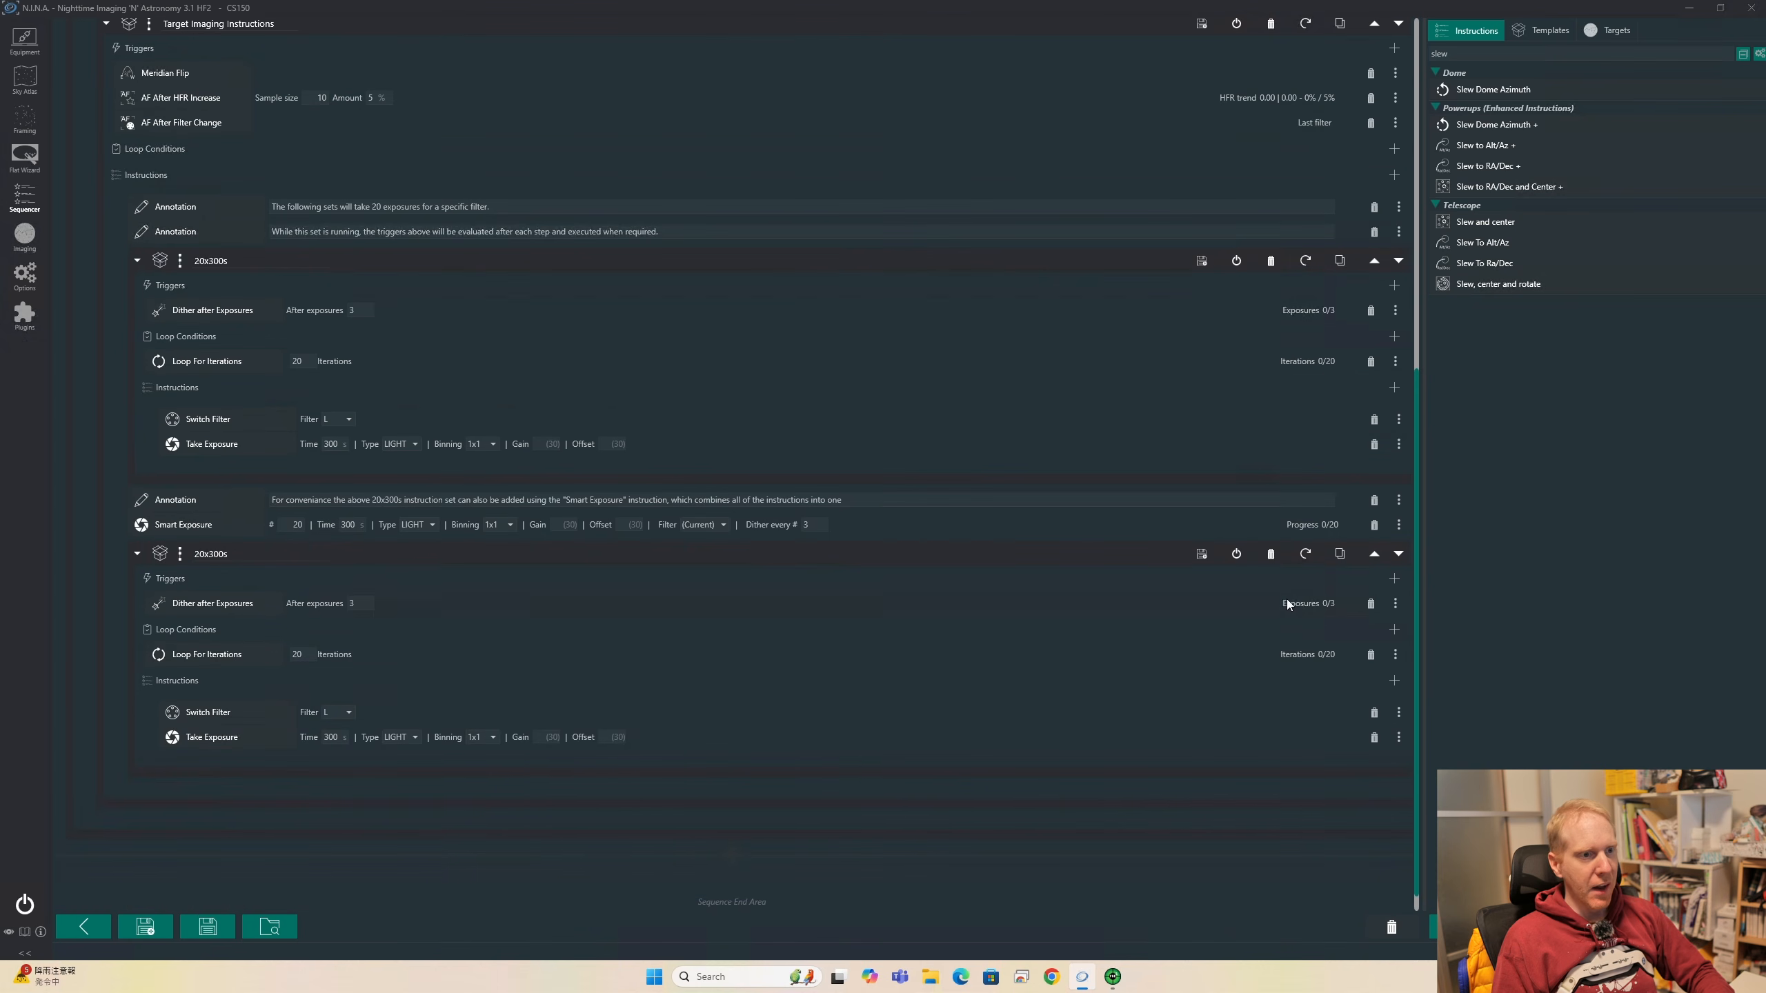
left_click(1276, 560)
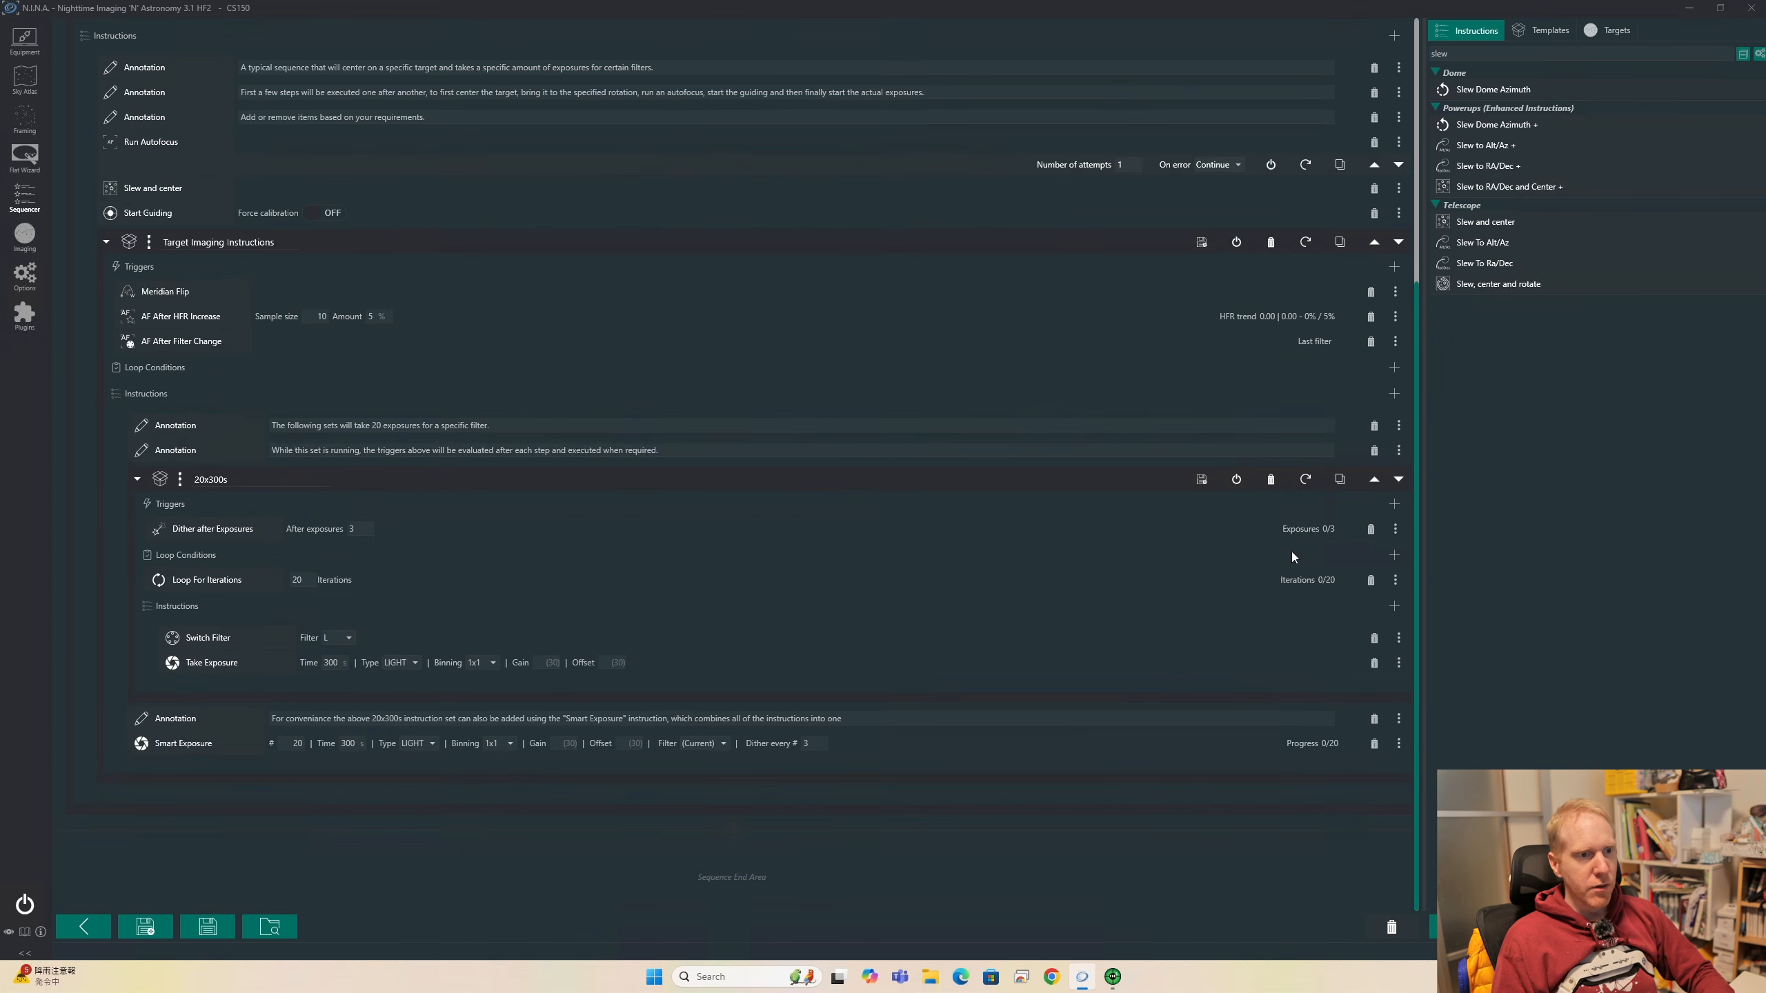
Set the 20x300s set to dither after 1 exposure and delete its Loop For Iterations condition
scroll(880, 513, "up", 8)
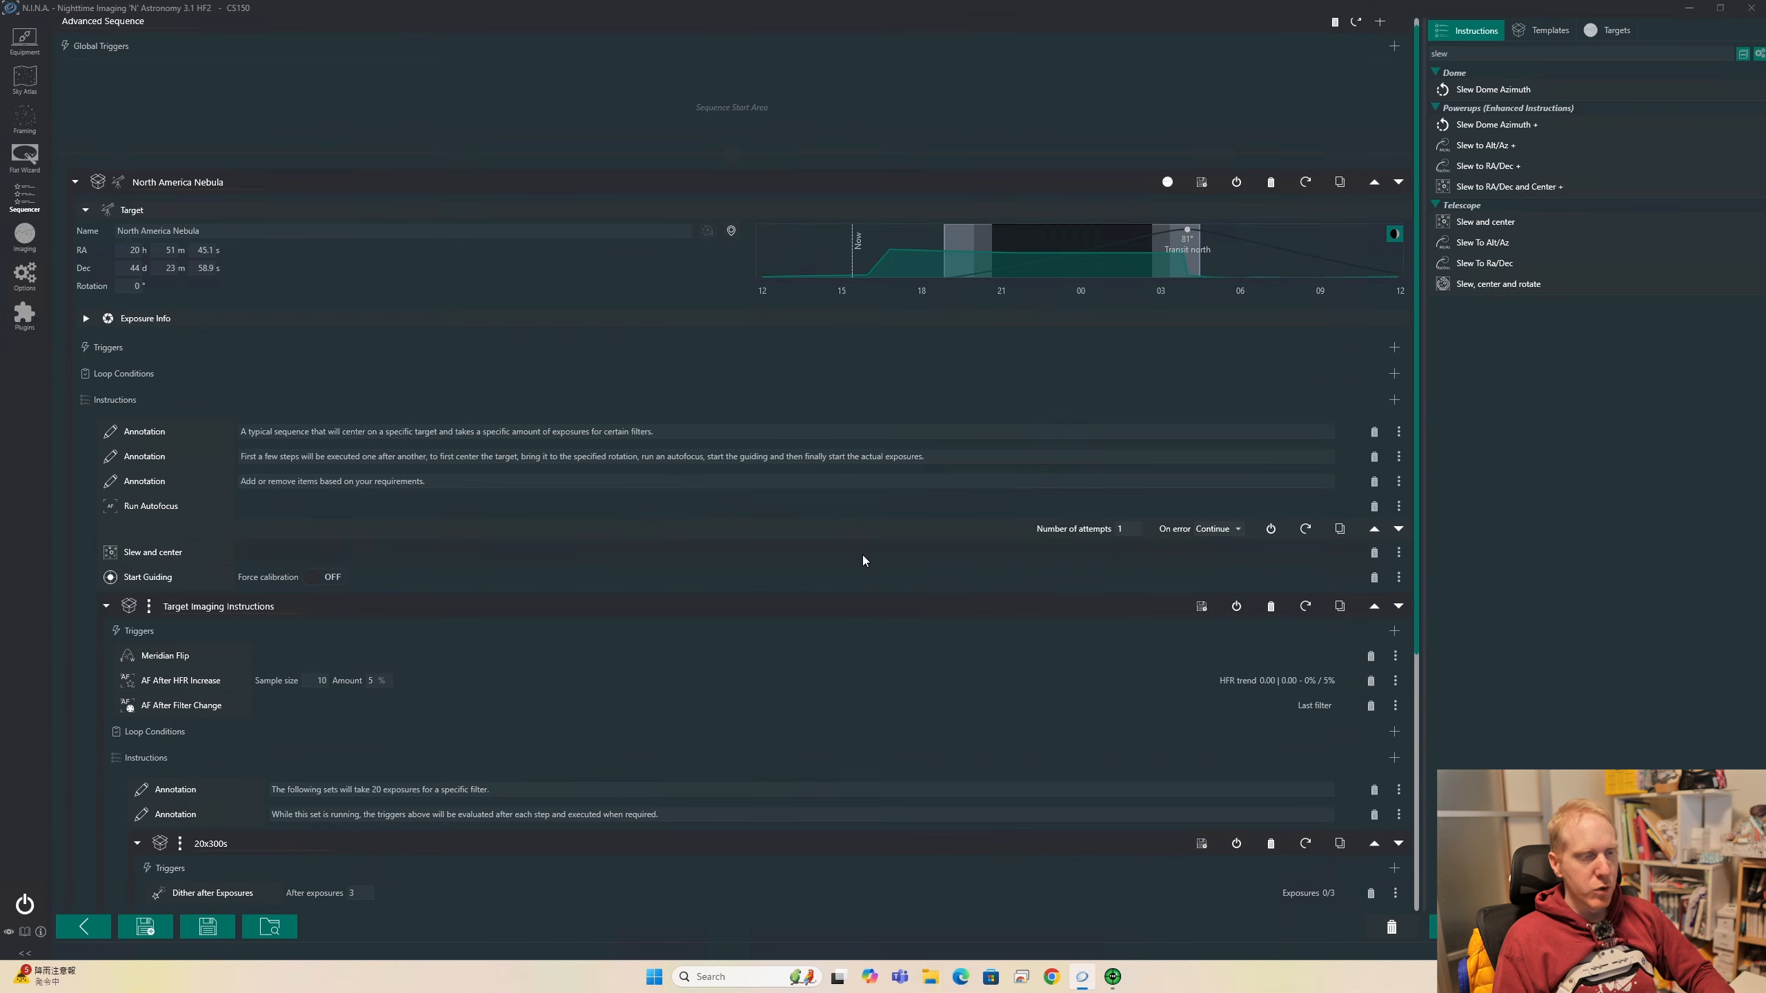
scroll(856, 549, "down", 5)
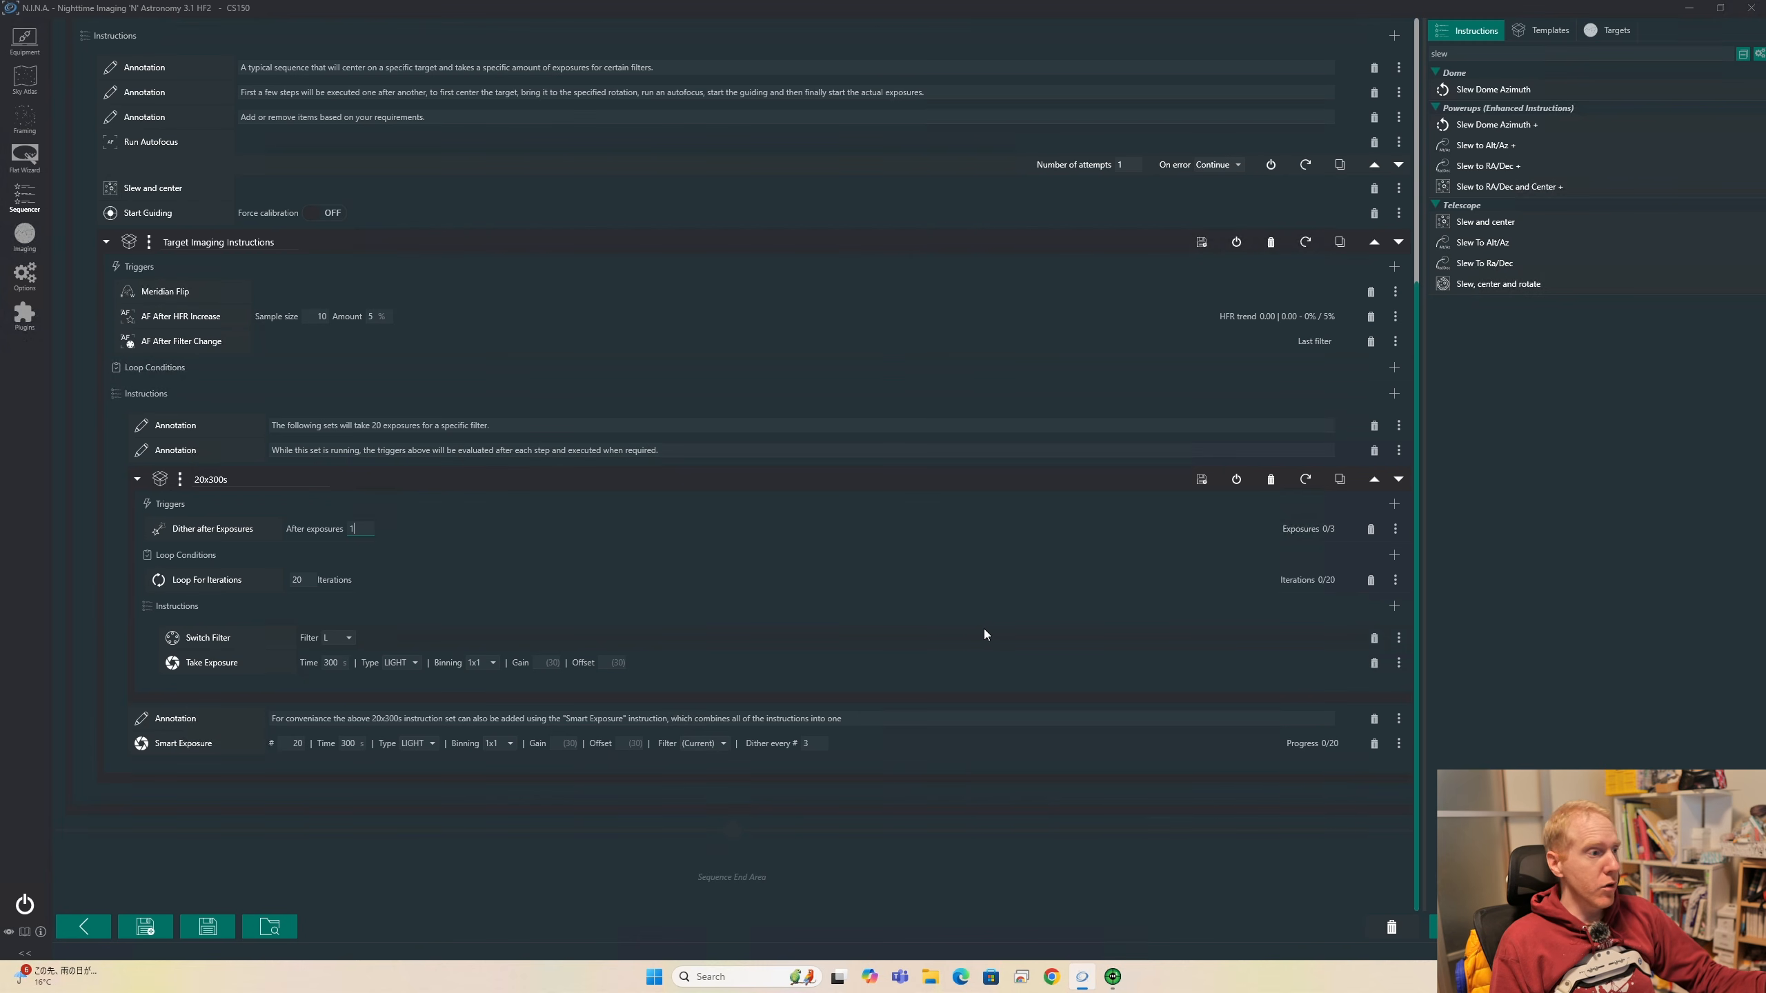
left_click(1370, 580)
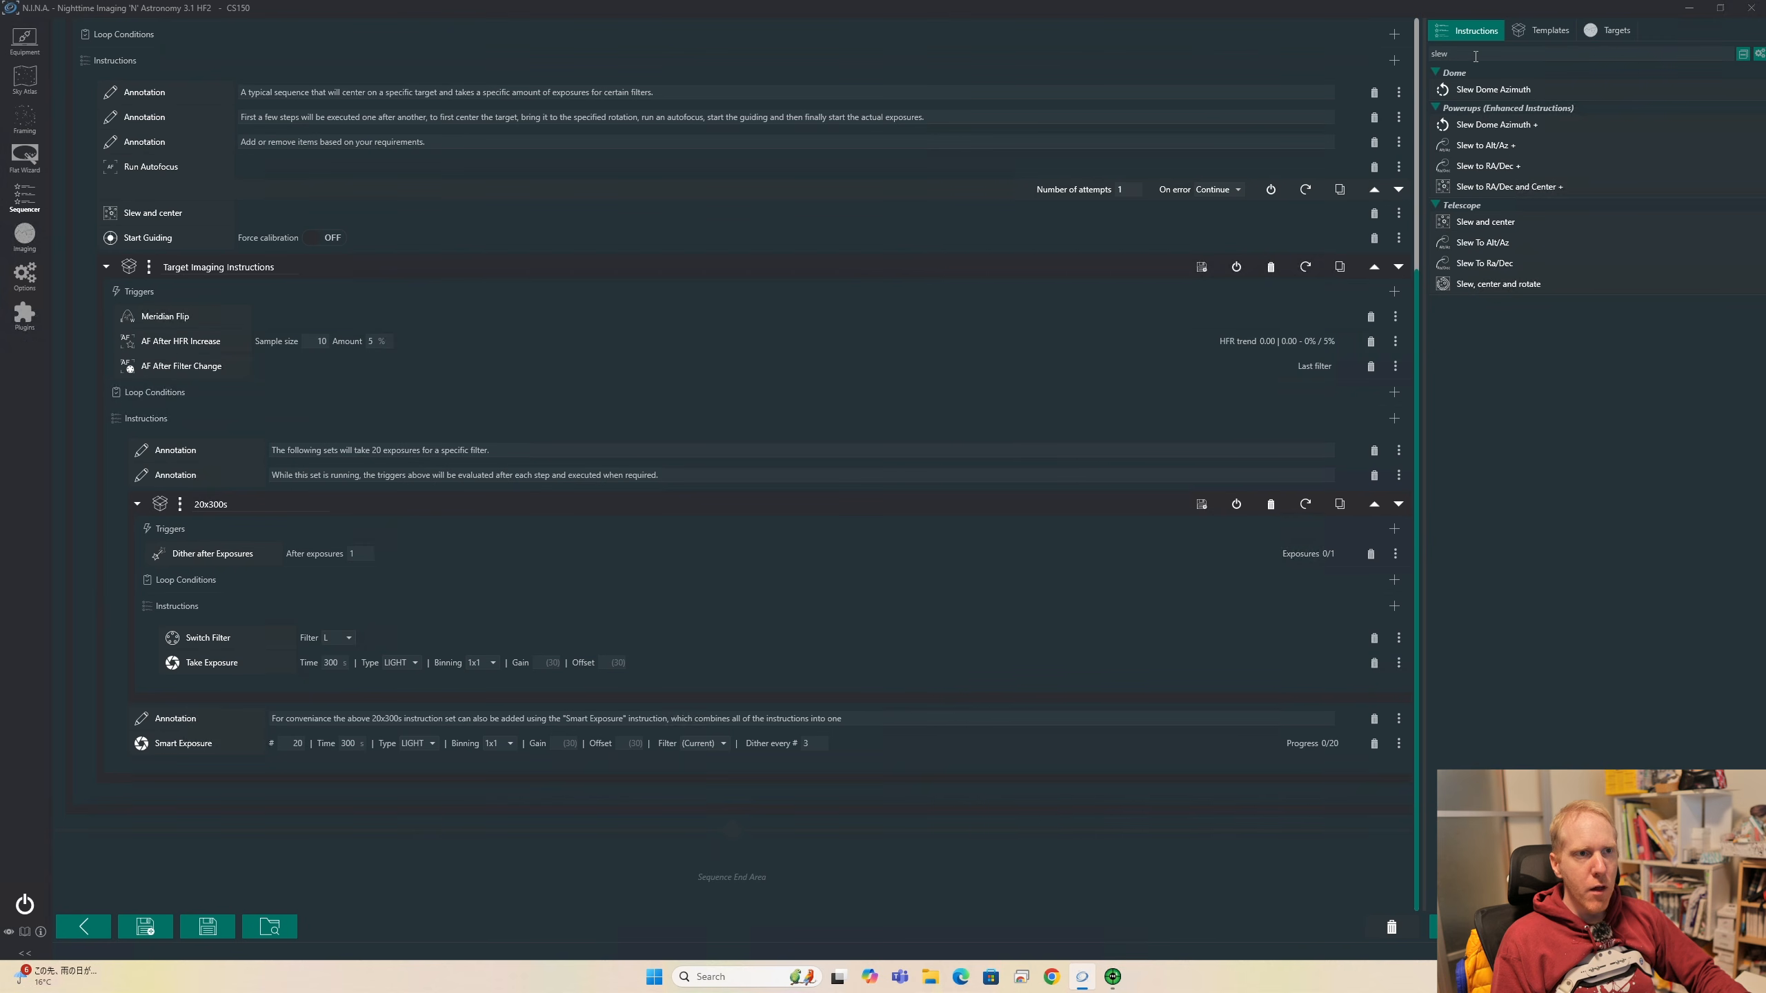
Search the instructions for "loop" and add a Loop until Altitude Below condition to the 20x300s set
key("ctrl+a")
type("loop")
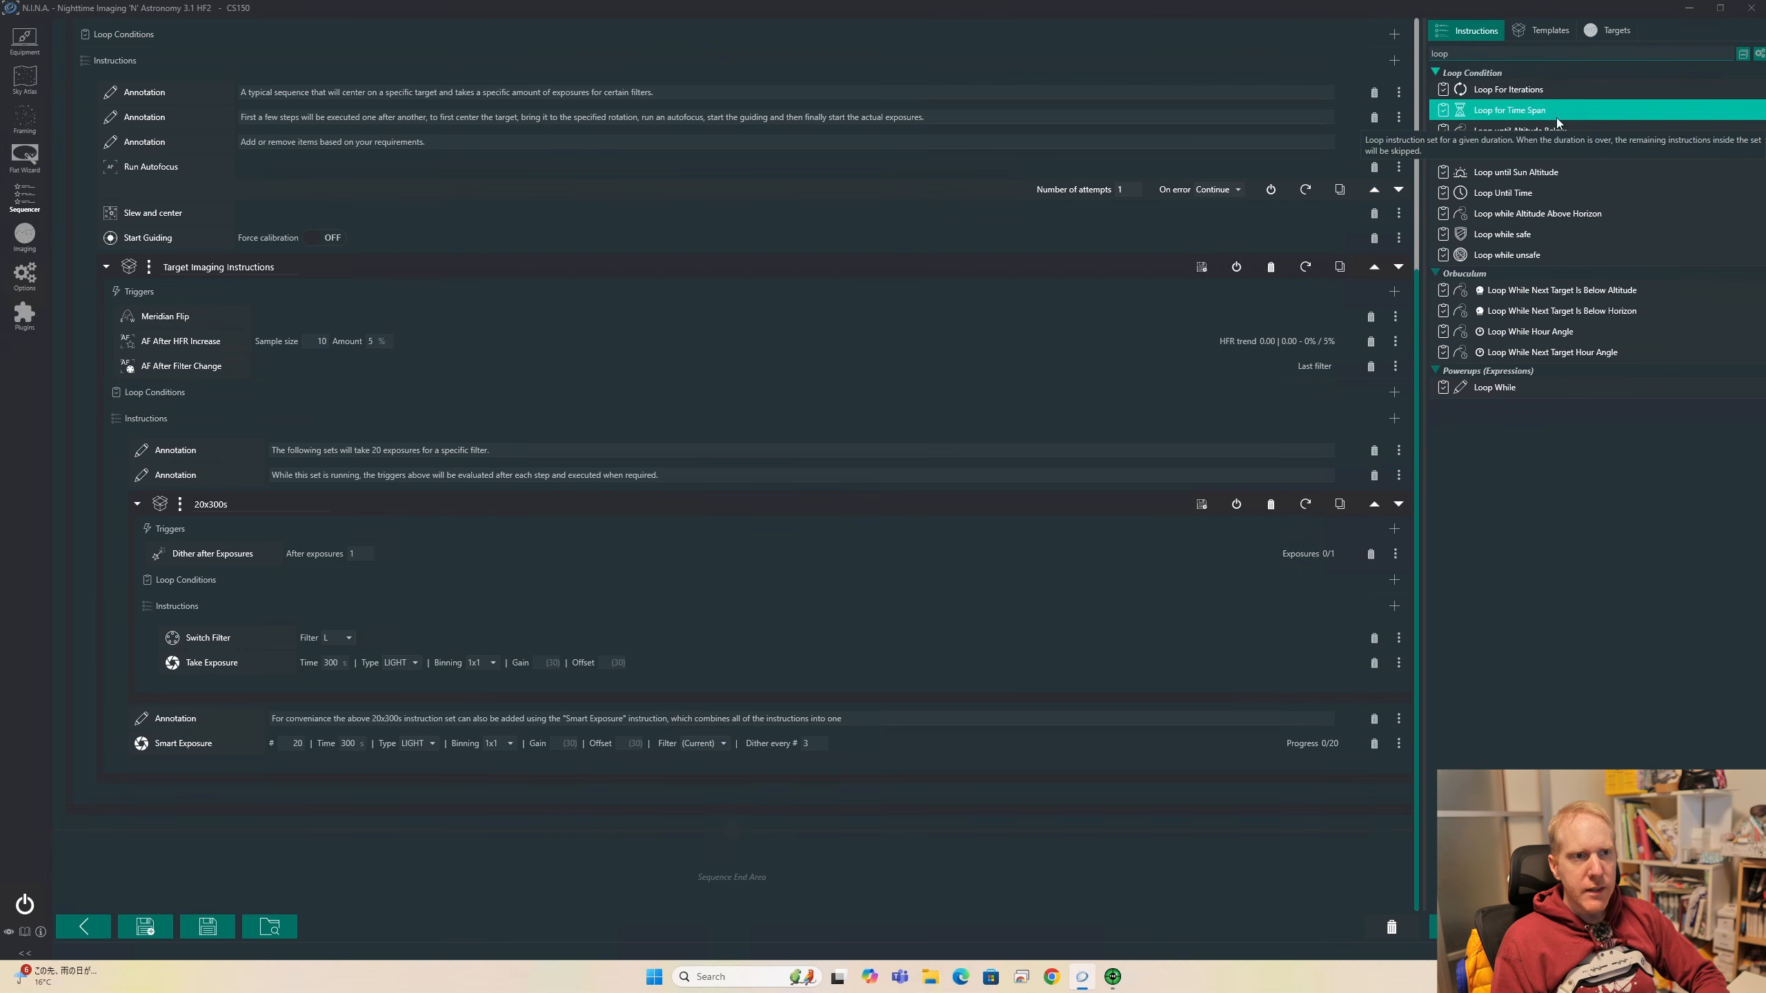
left_click_drag(1498, 131, 350, 593)
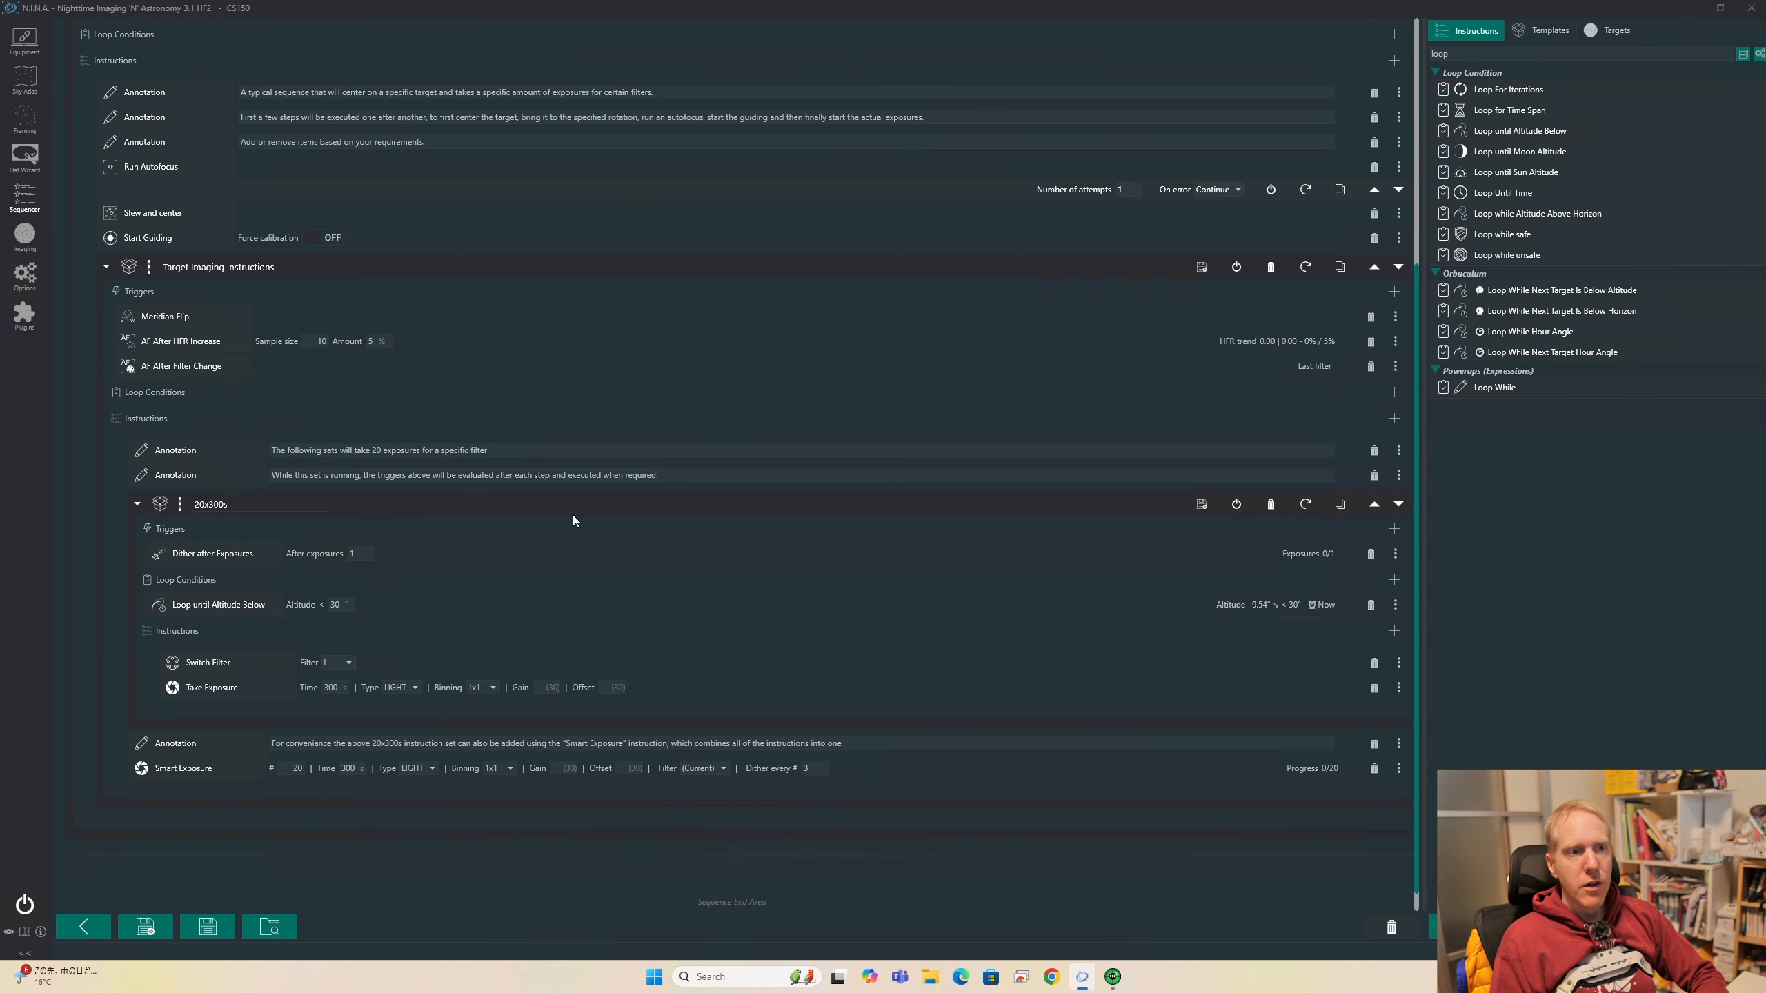
Replace the 20x300s condition with Loop while Altitude Above Horizon at a 5° offset, and add Loop until Altitude Below beneath it
left_click(1375, 606)
left_click_drag(1512, 220, 403, 587)
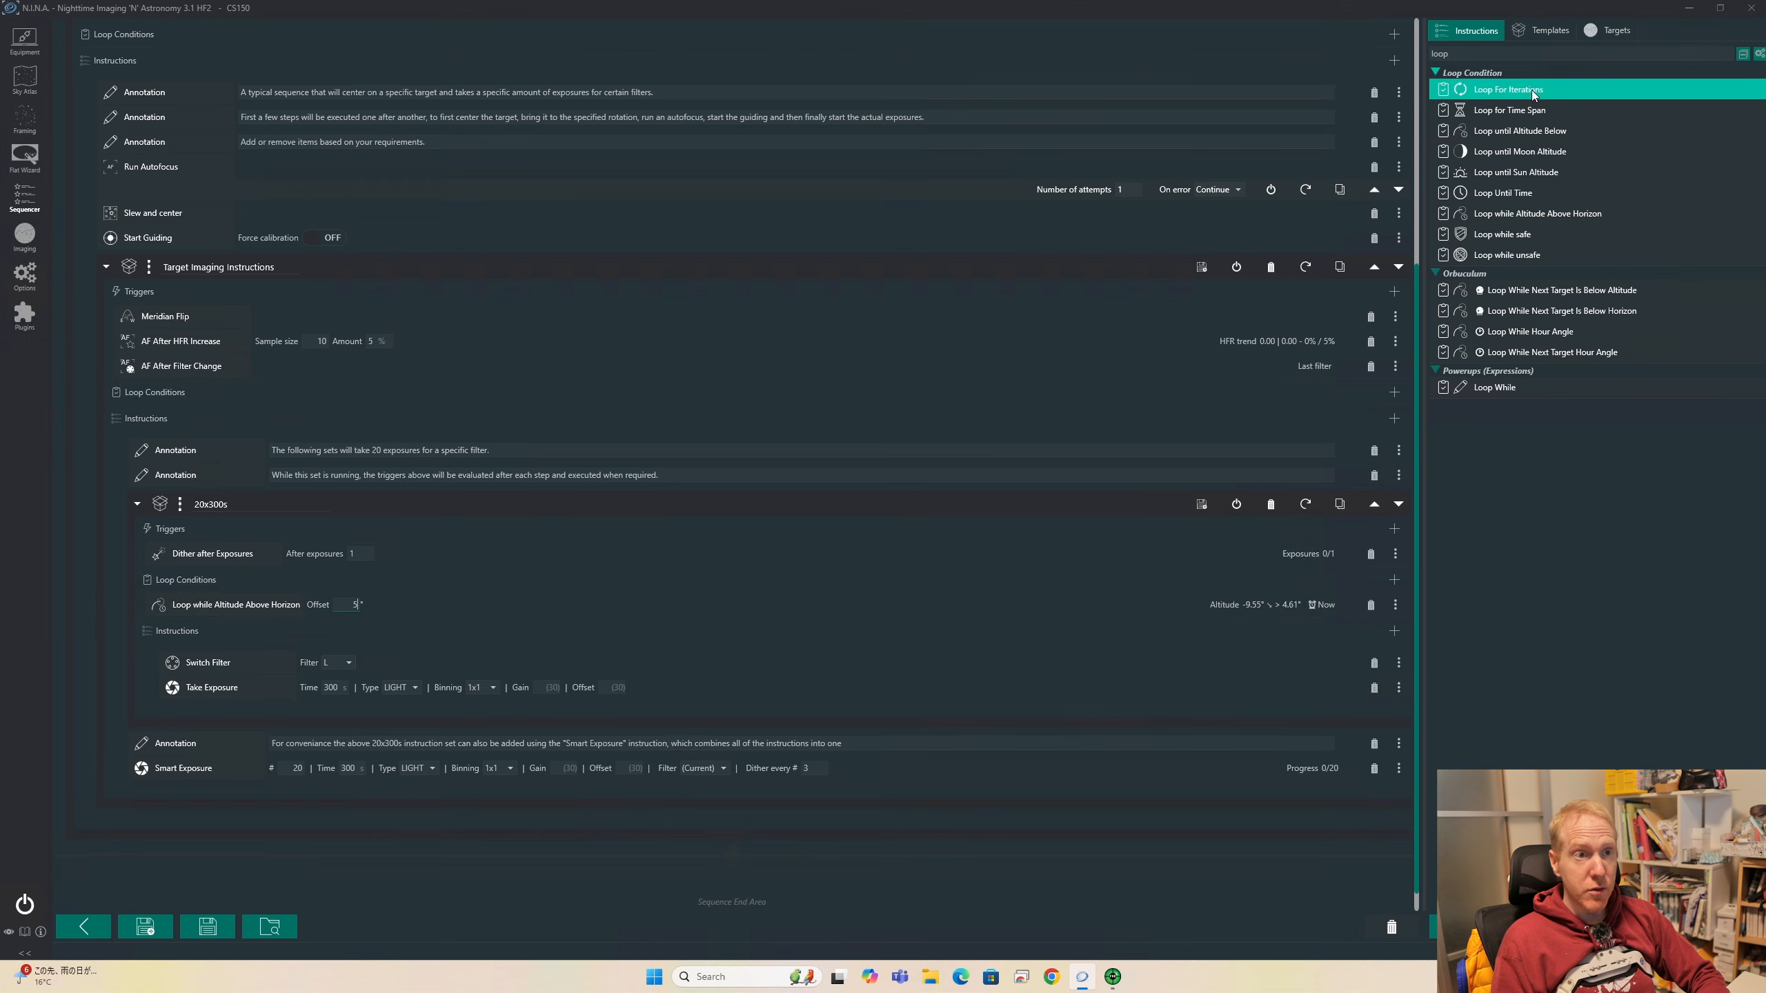
left_click_drag(1514, 133, 198, 596)
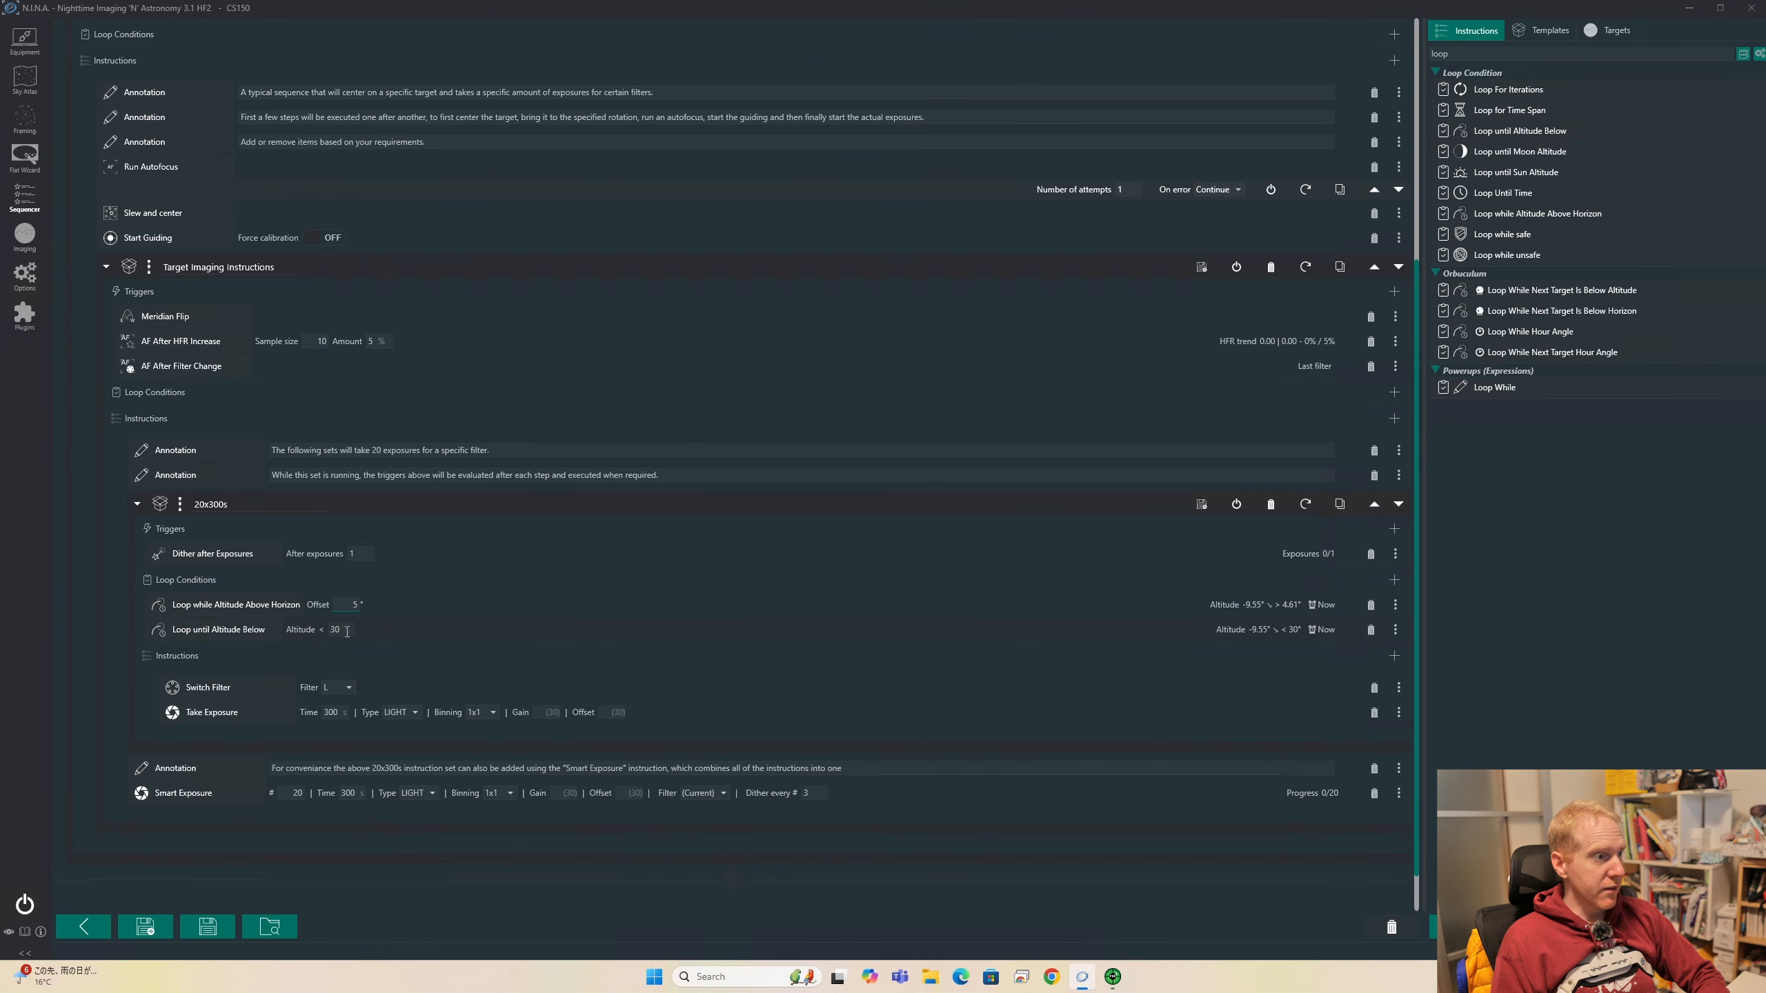
key("Tab")
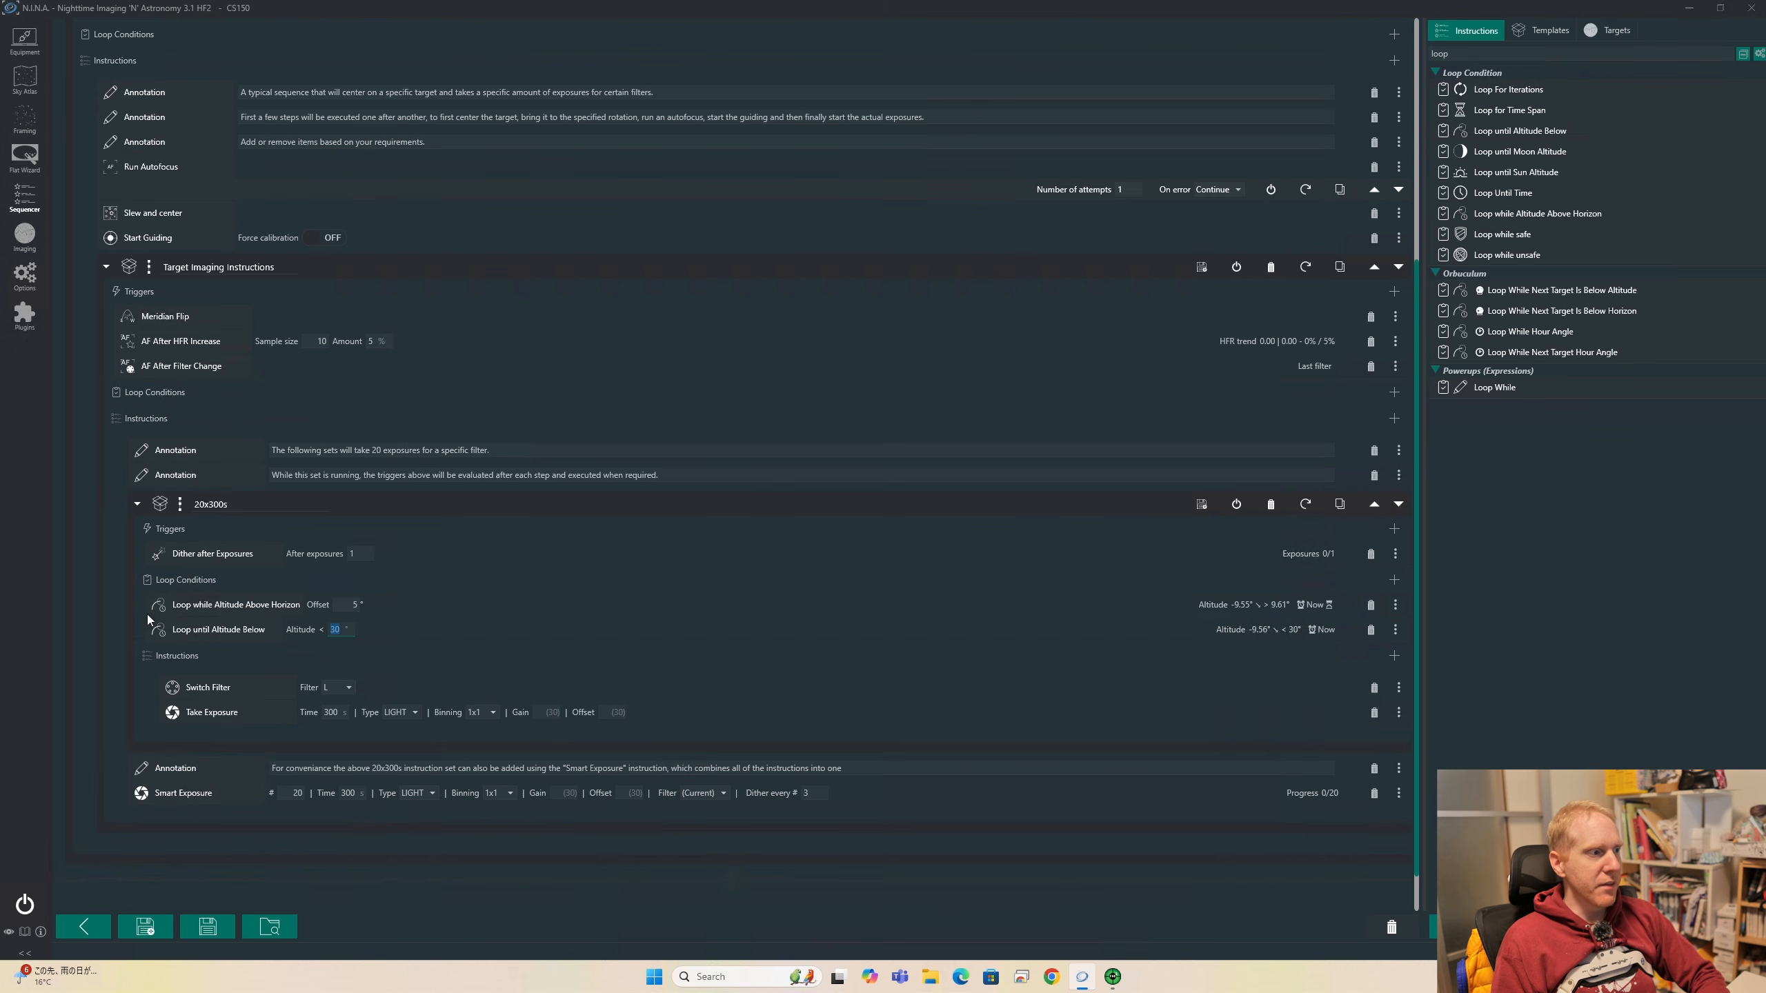
left_click(346, 605)
left_click(355, 632)
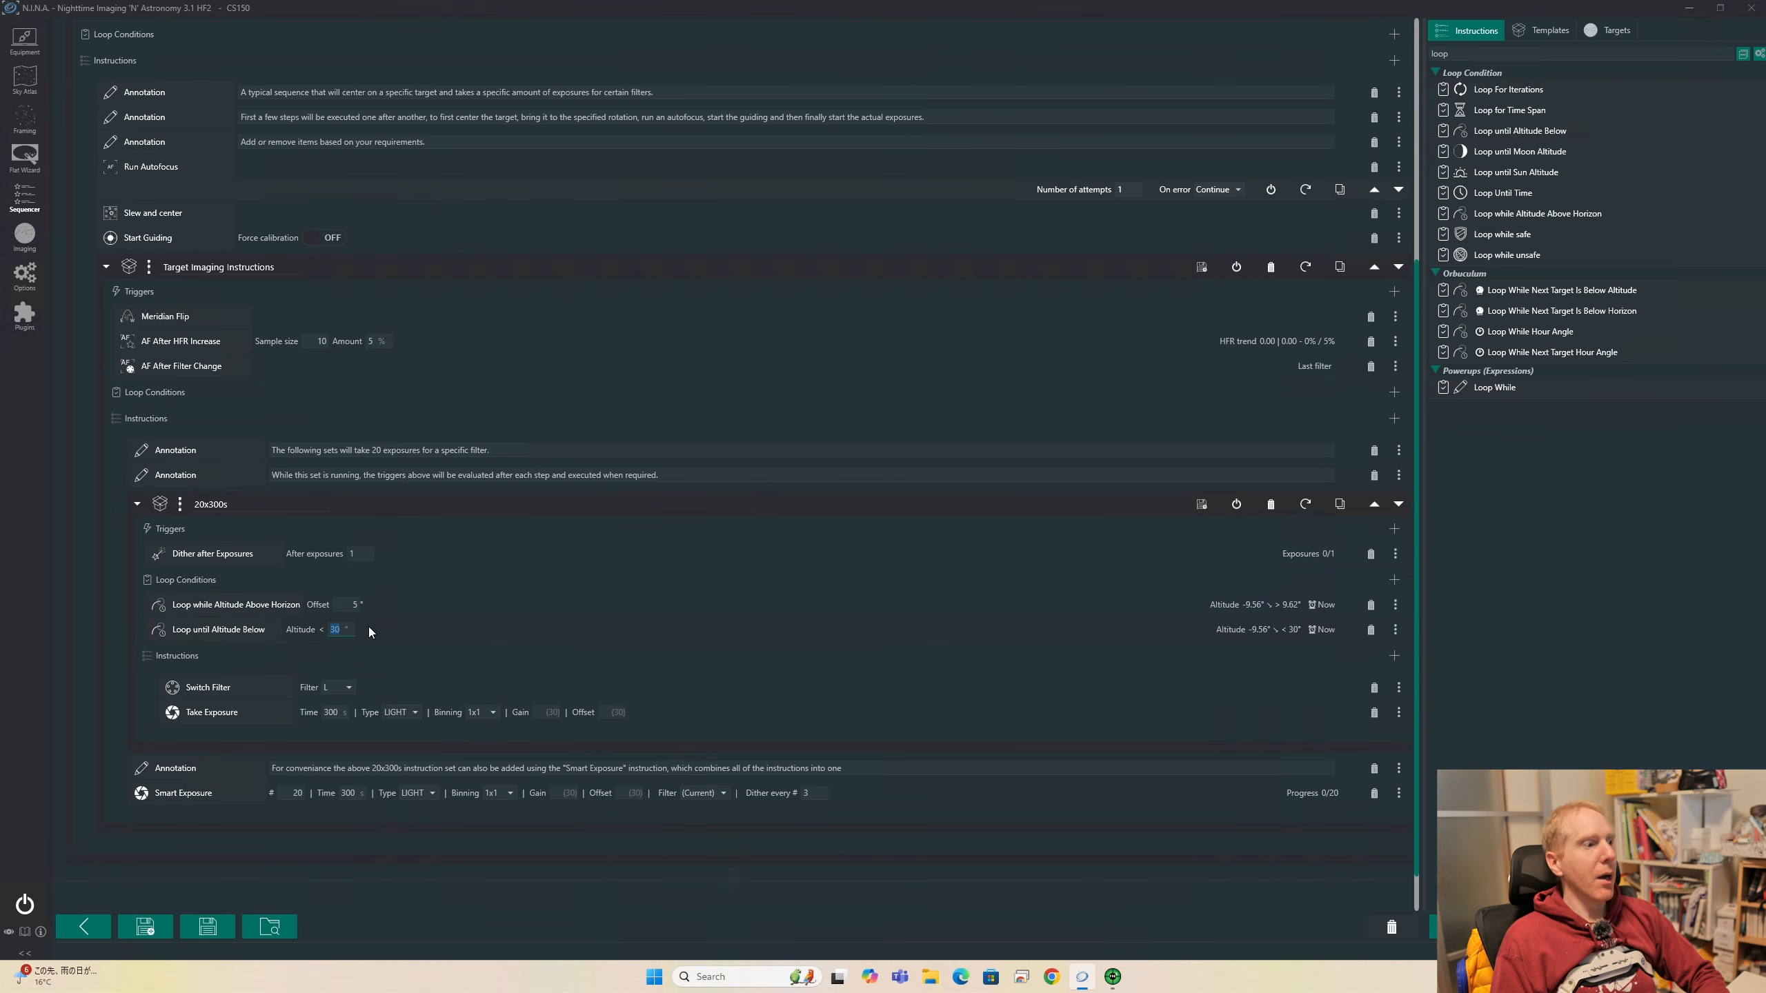
left_click(361, 604)
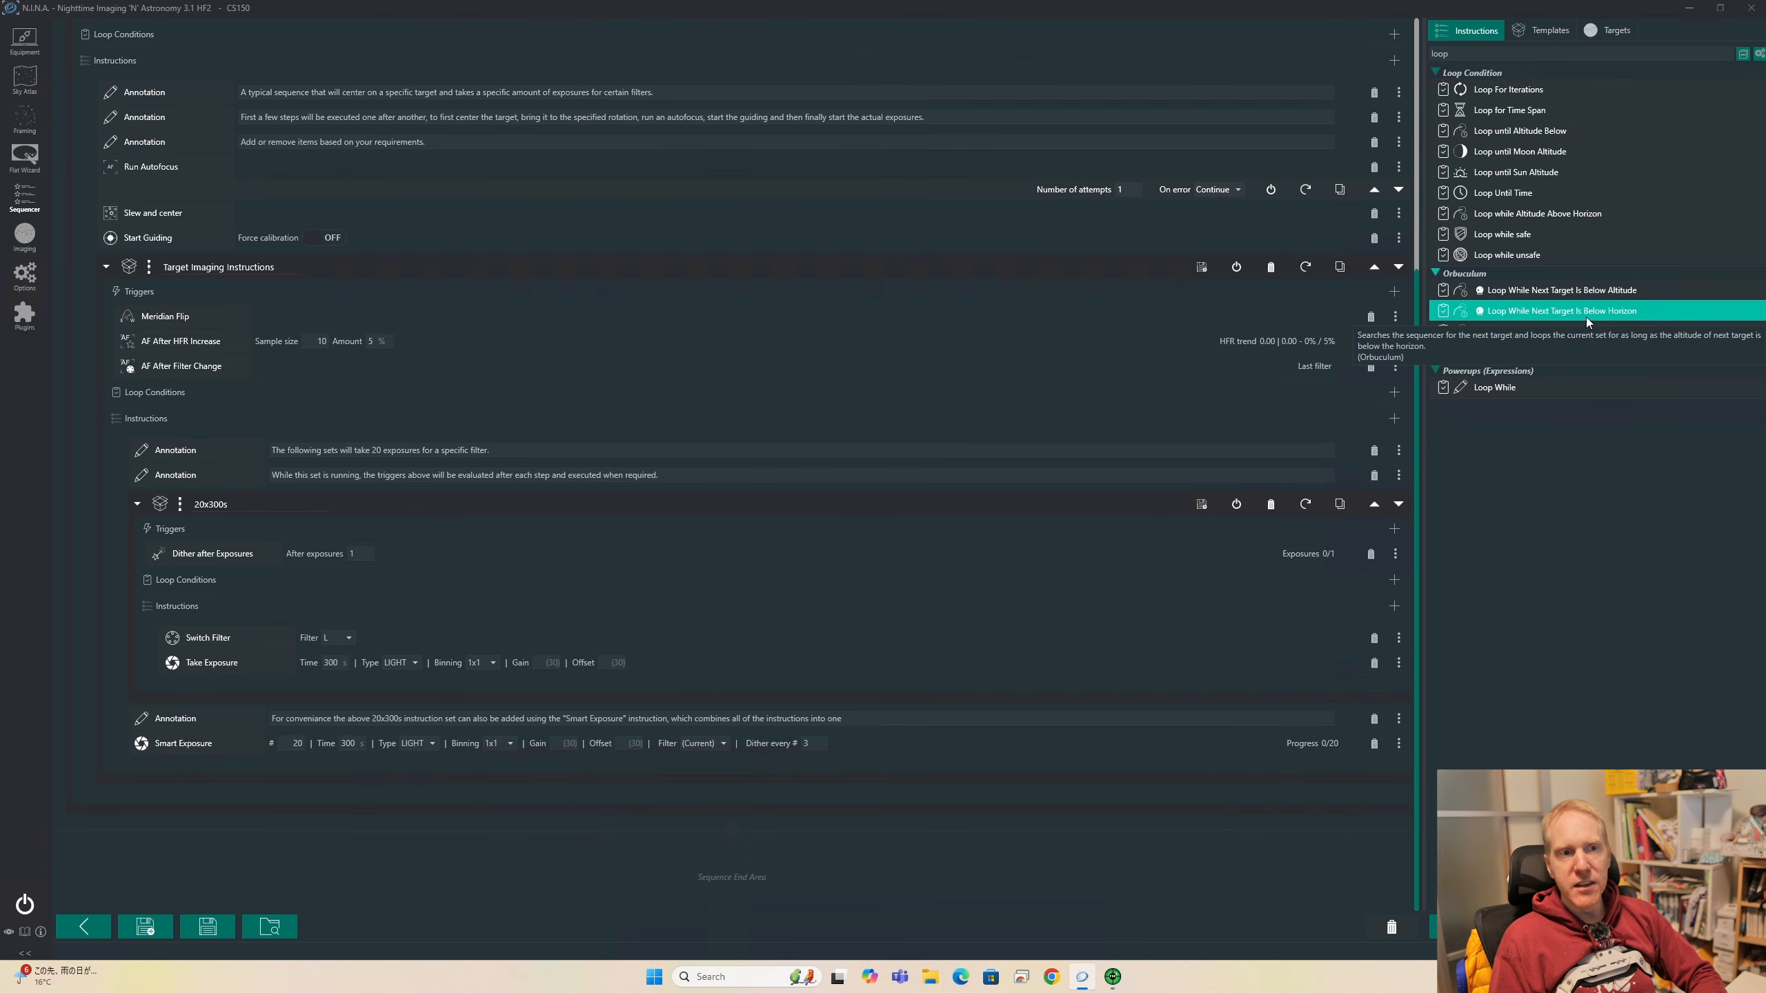
Add Loop While Next Target Is Below Horizon to the 20x300s set with a 5° offset, checking the Orbuculum plugin's description
left_click_drag(1581, 313, 356, 598)
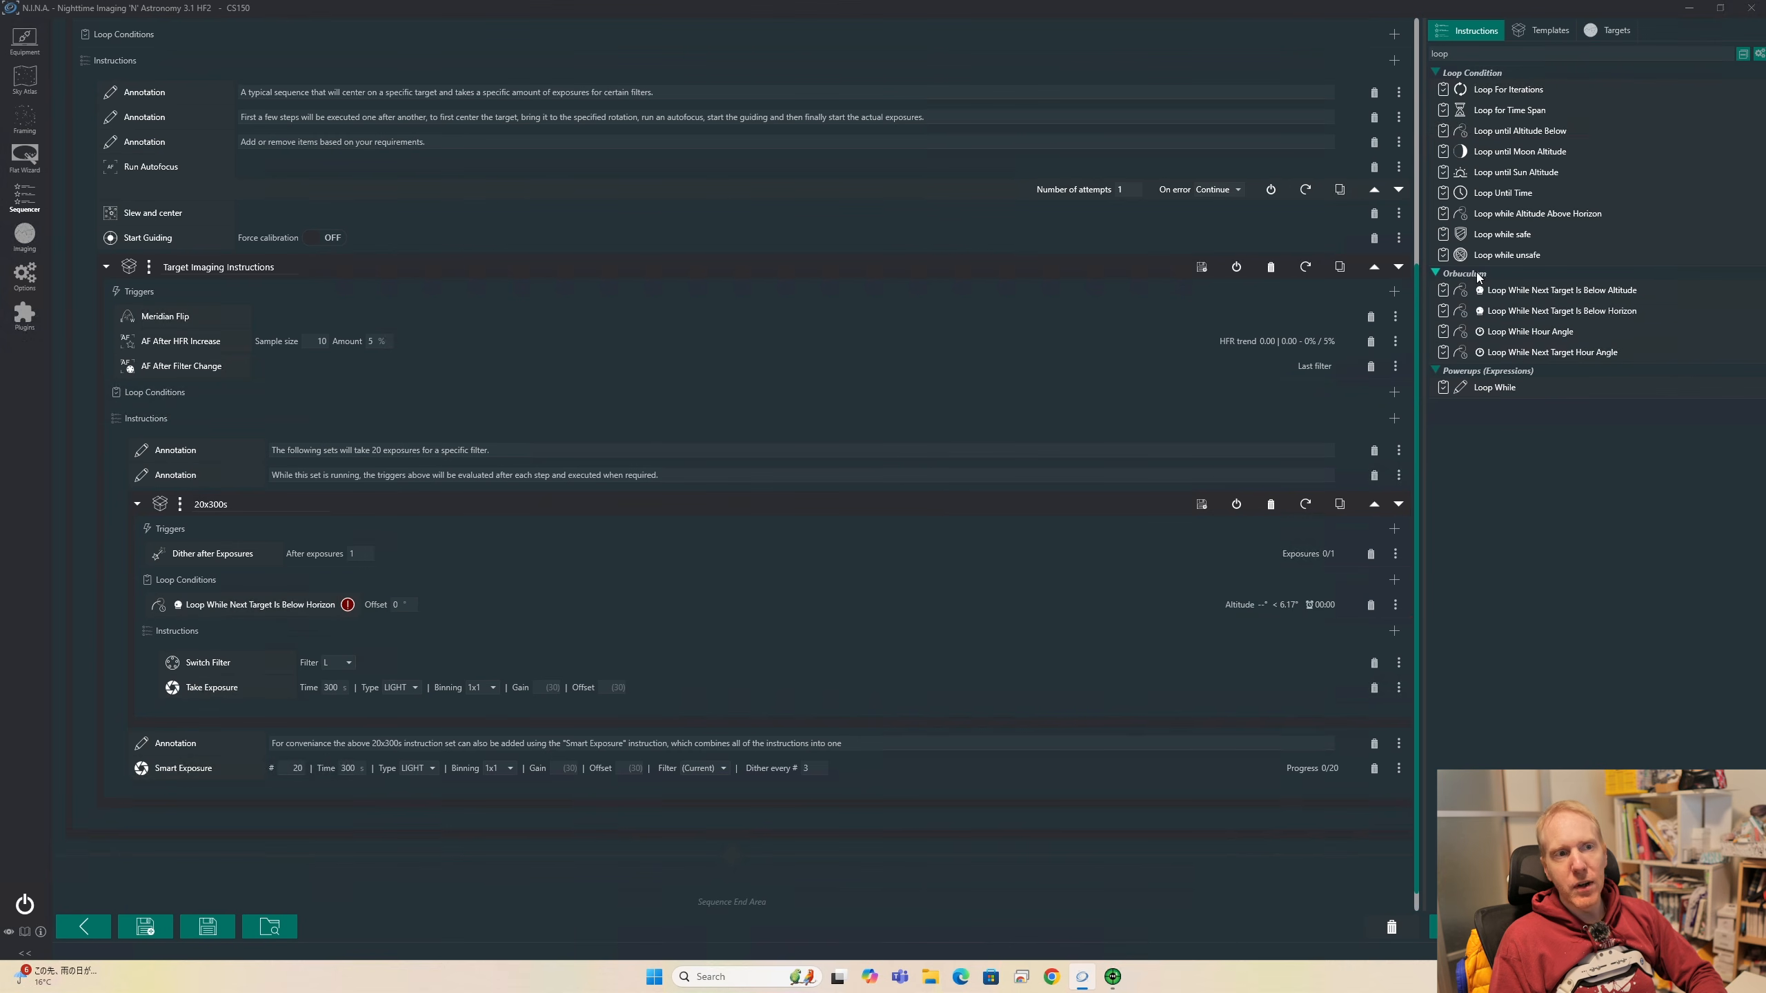
left_click(25, 316)
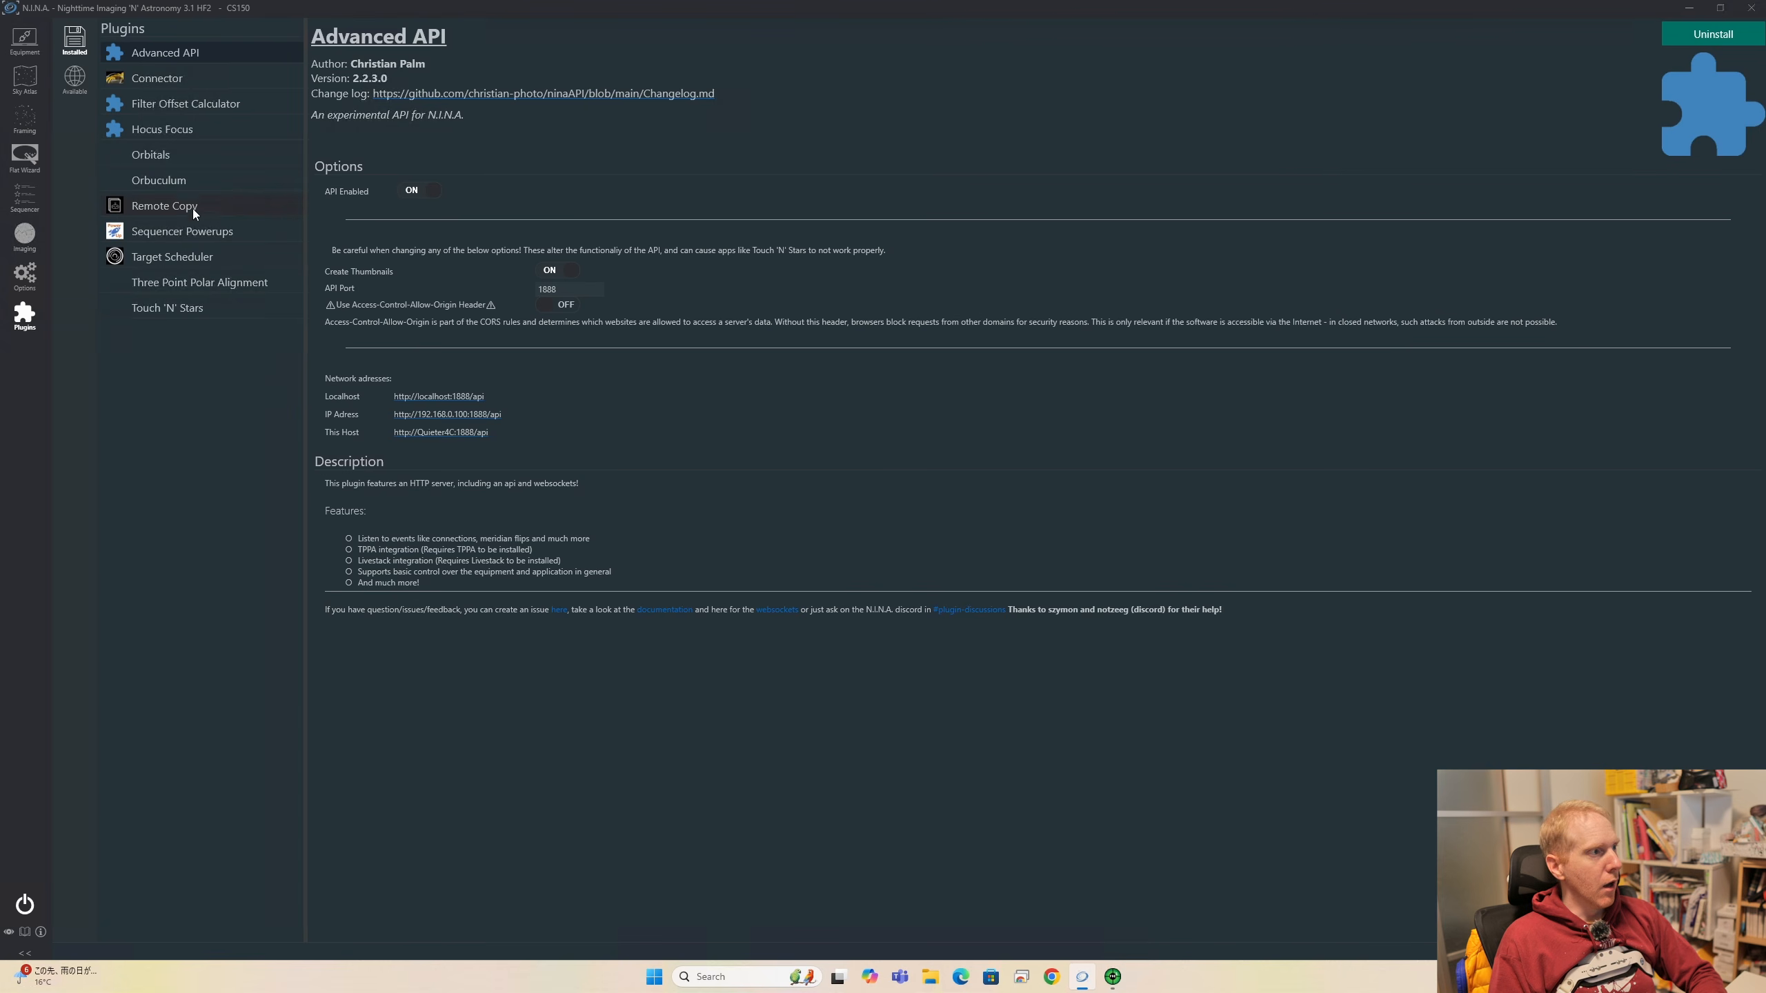
left_click(177, 178)
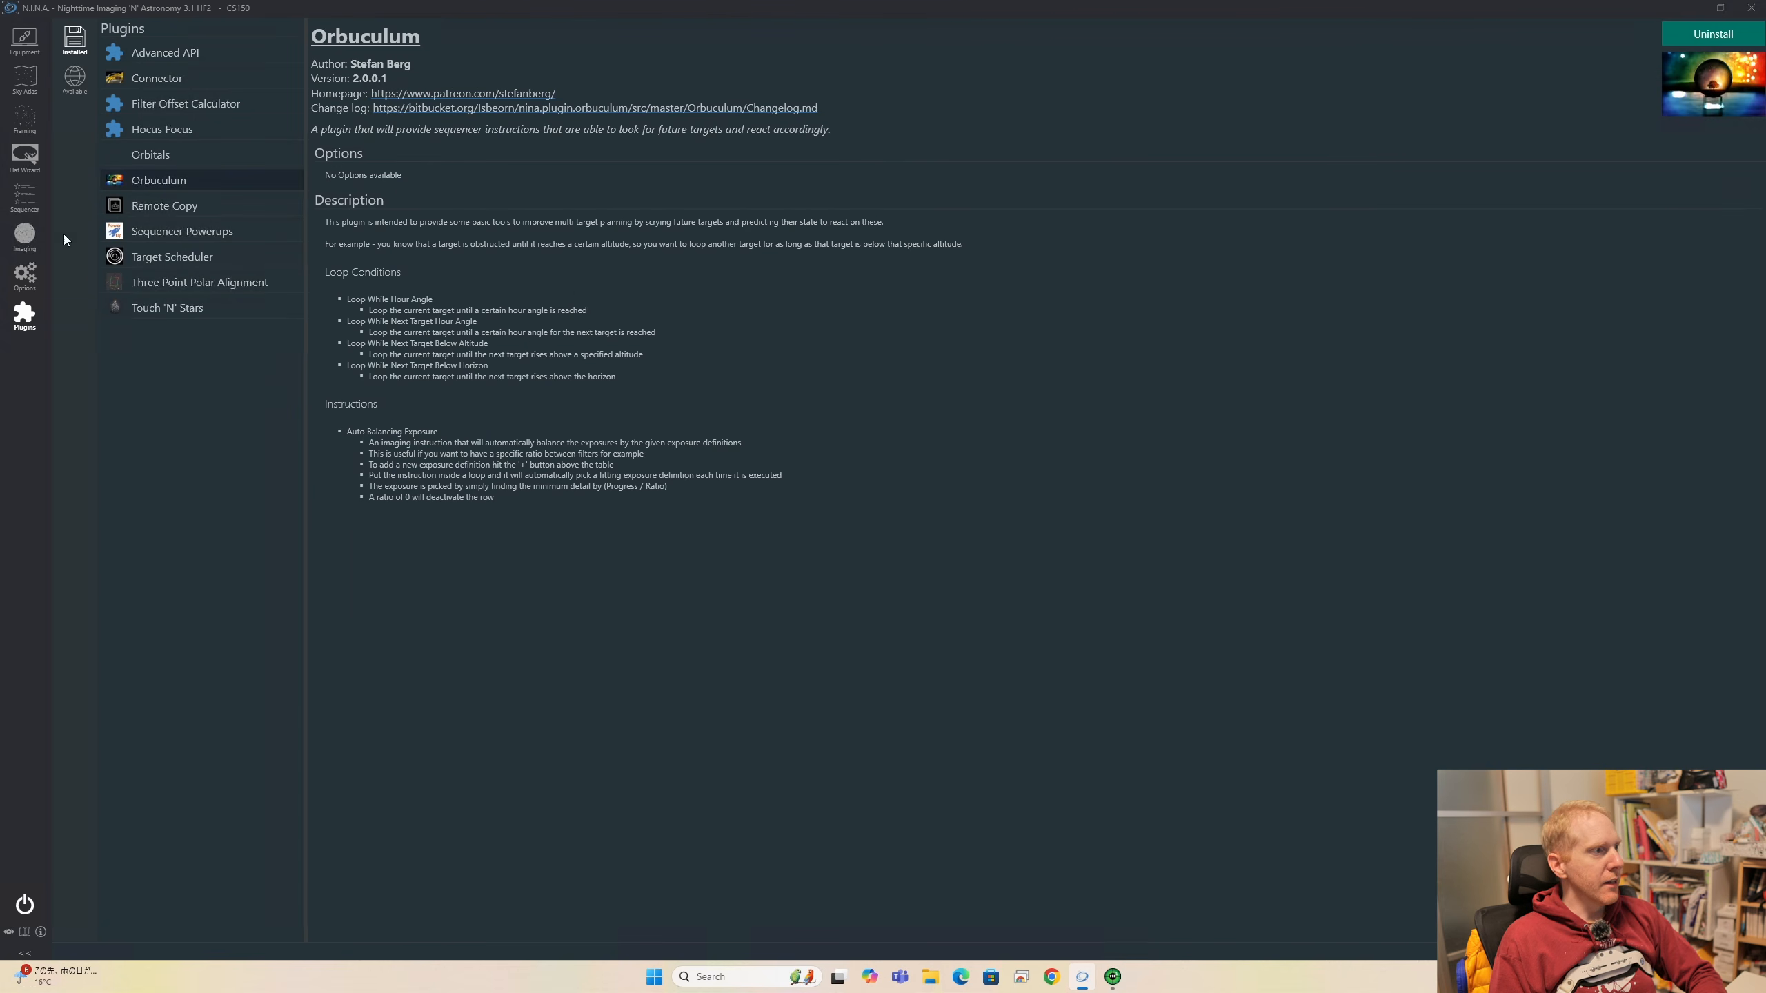
left_click(25, 198)
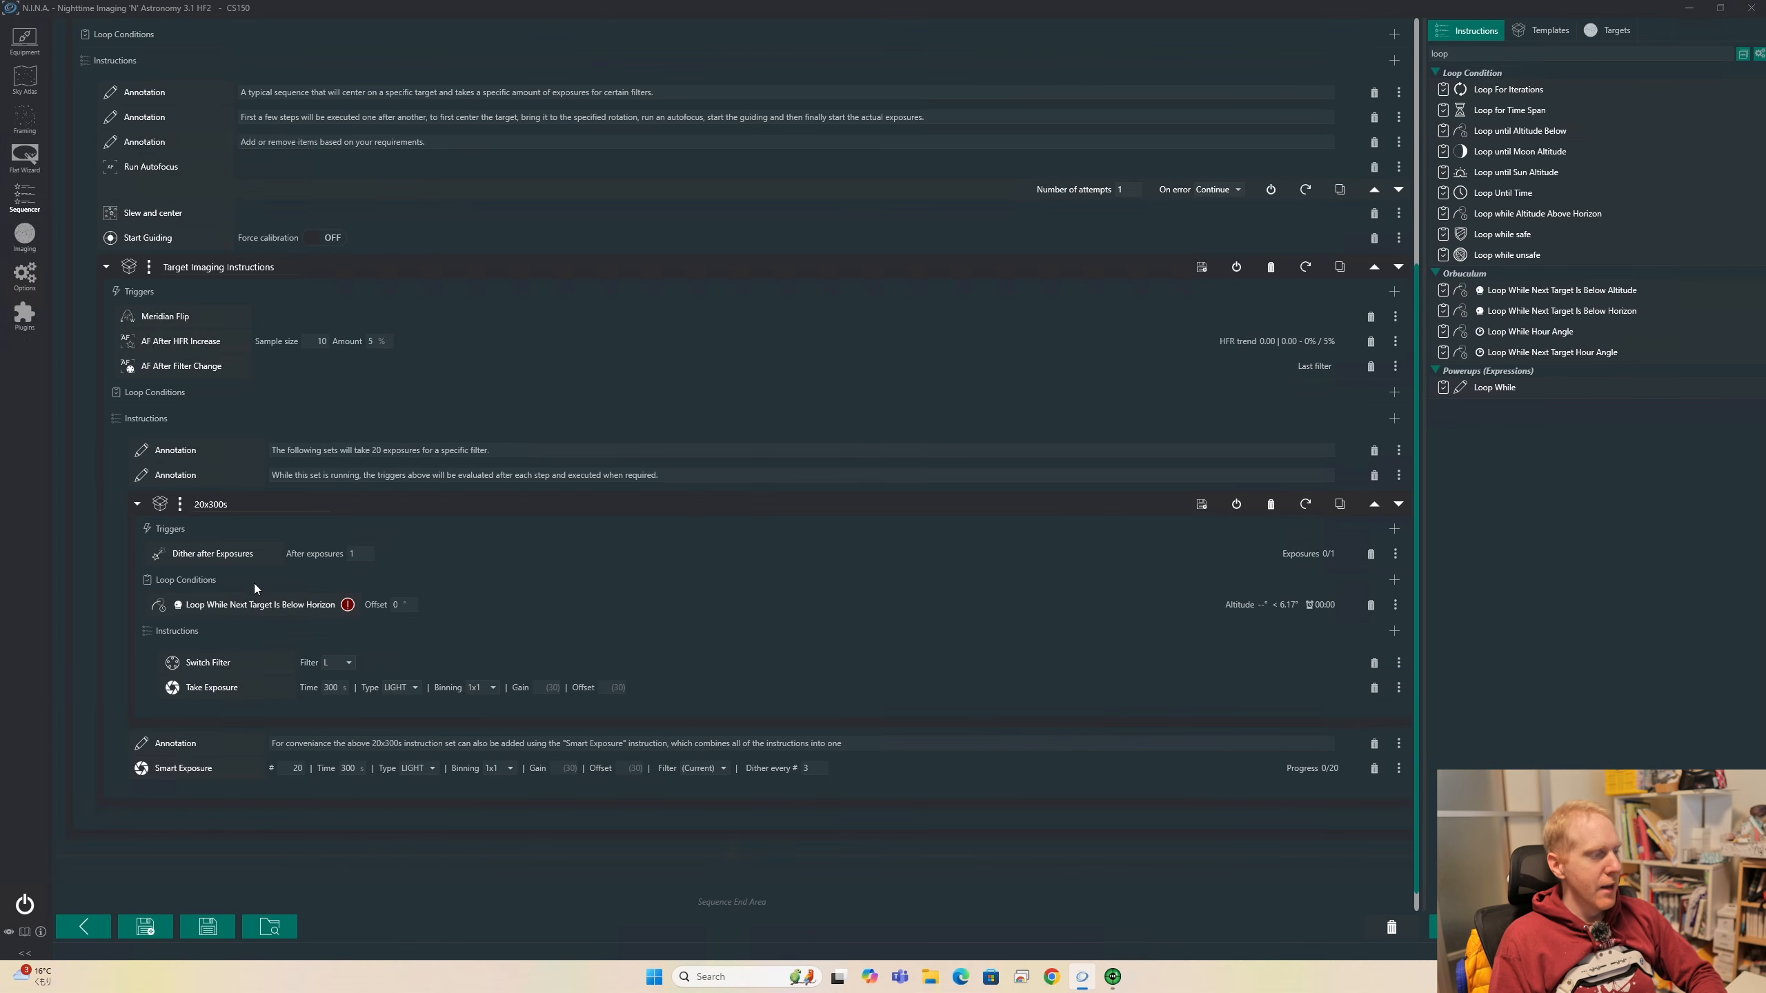
left_click(398, 604)
type("5")
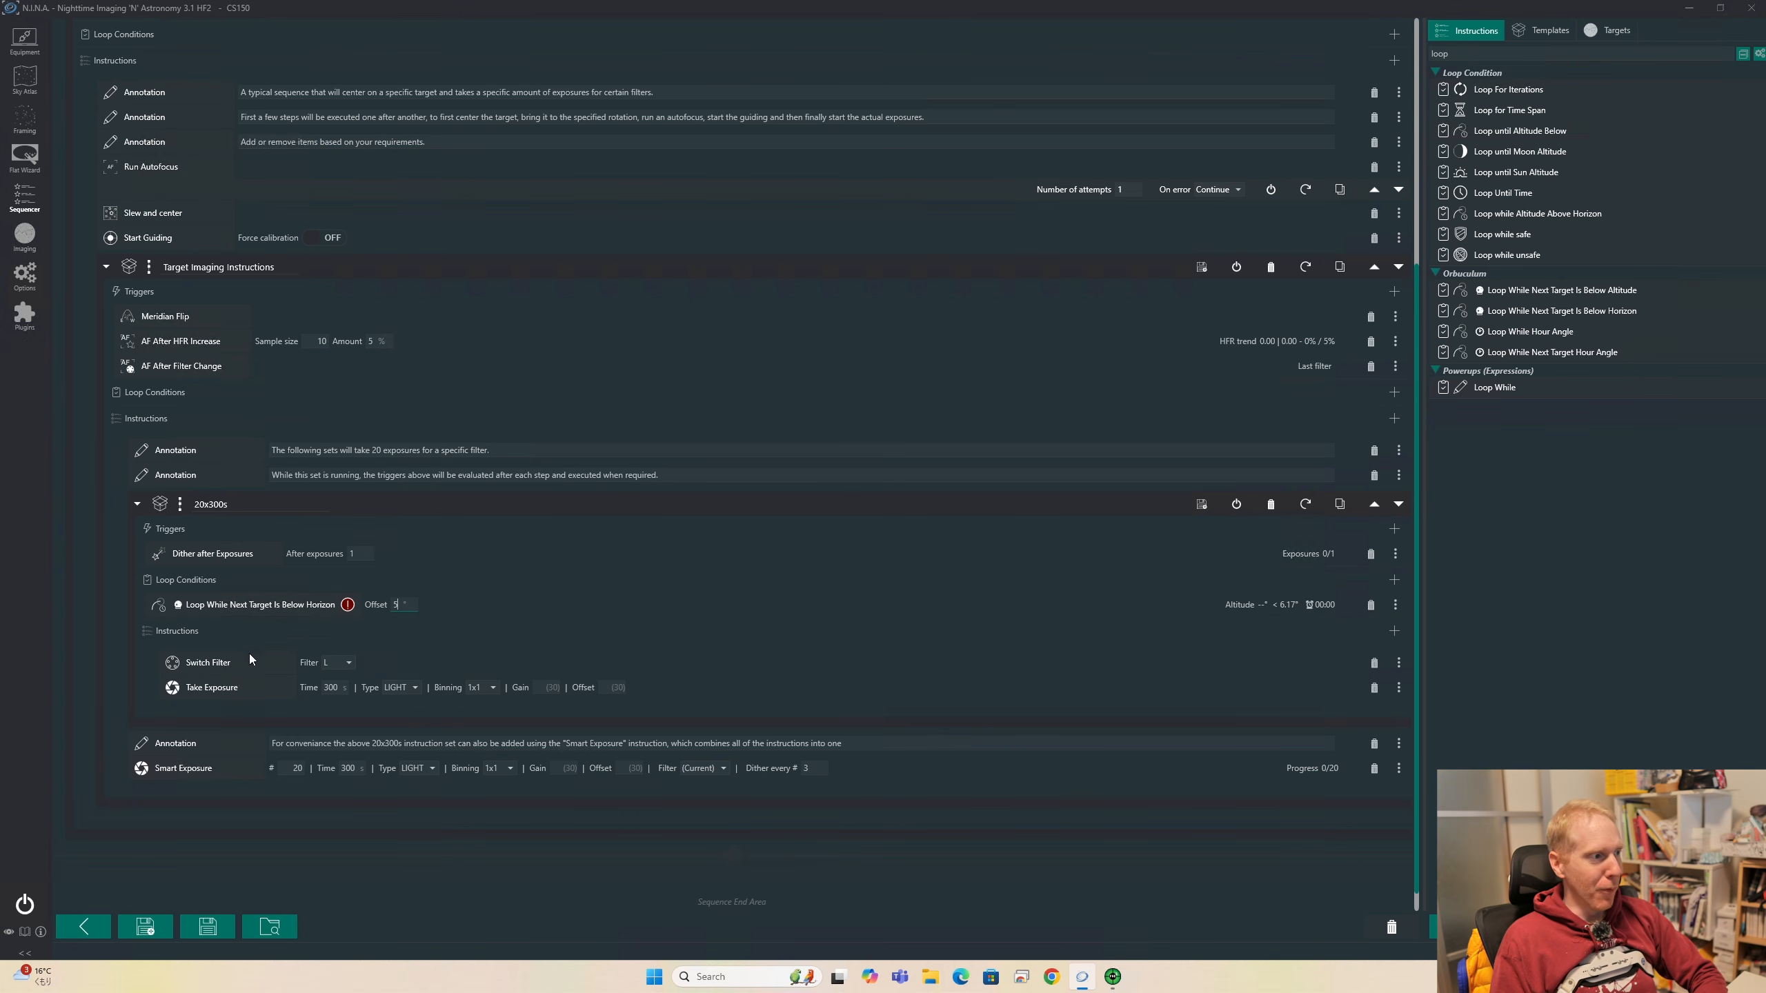
Replace the next-target condition in the 20x300s set with Loop until Altitude Below
left_click(1371, 605)
left_click_drag(1521, 137, 200, 582)
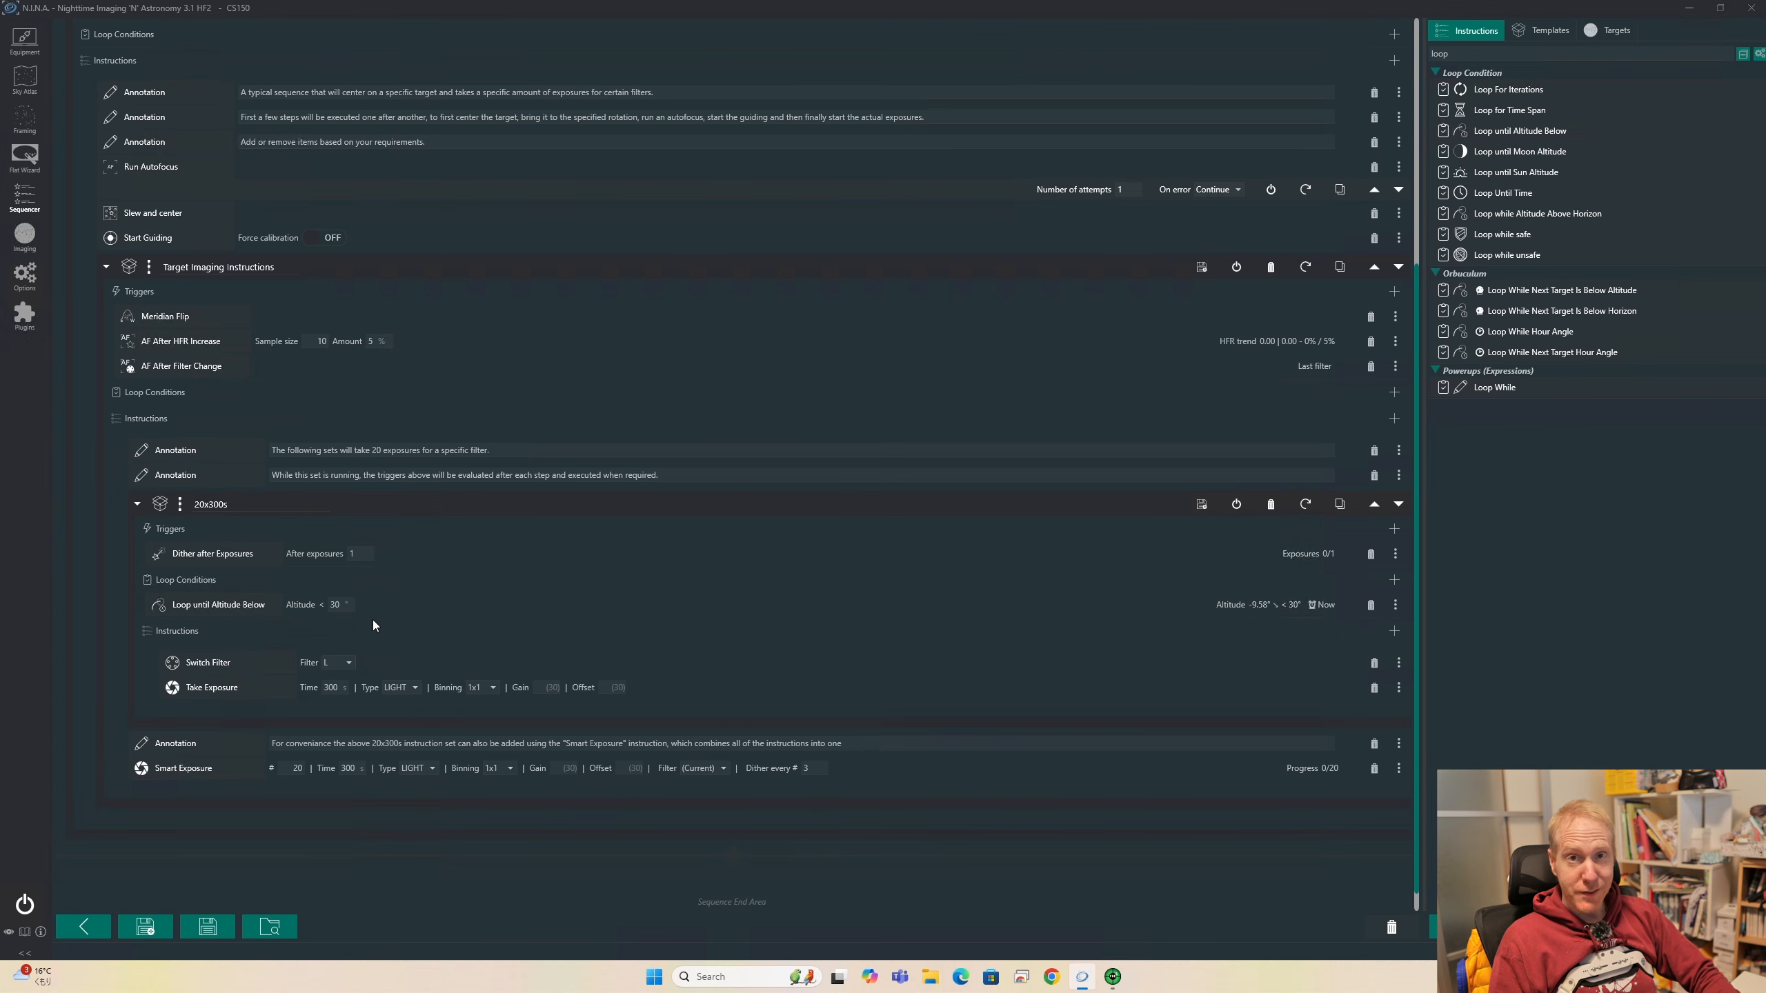
Add the default Basic Sequence Startup template to the sequence start area, above the North America Nebula target
scroll(1106, 345, "up", 5)
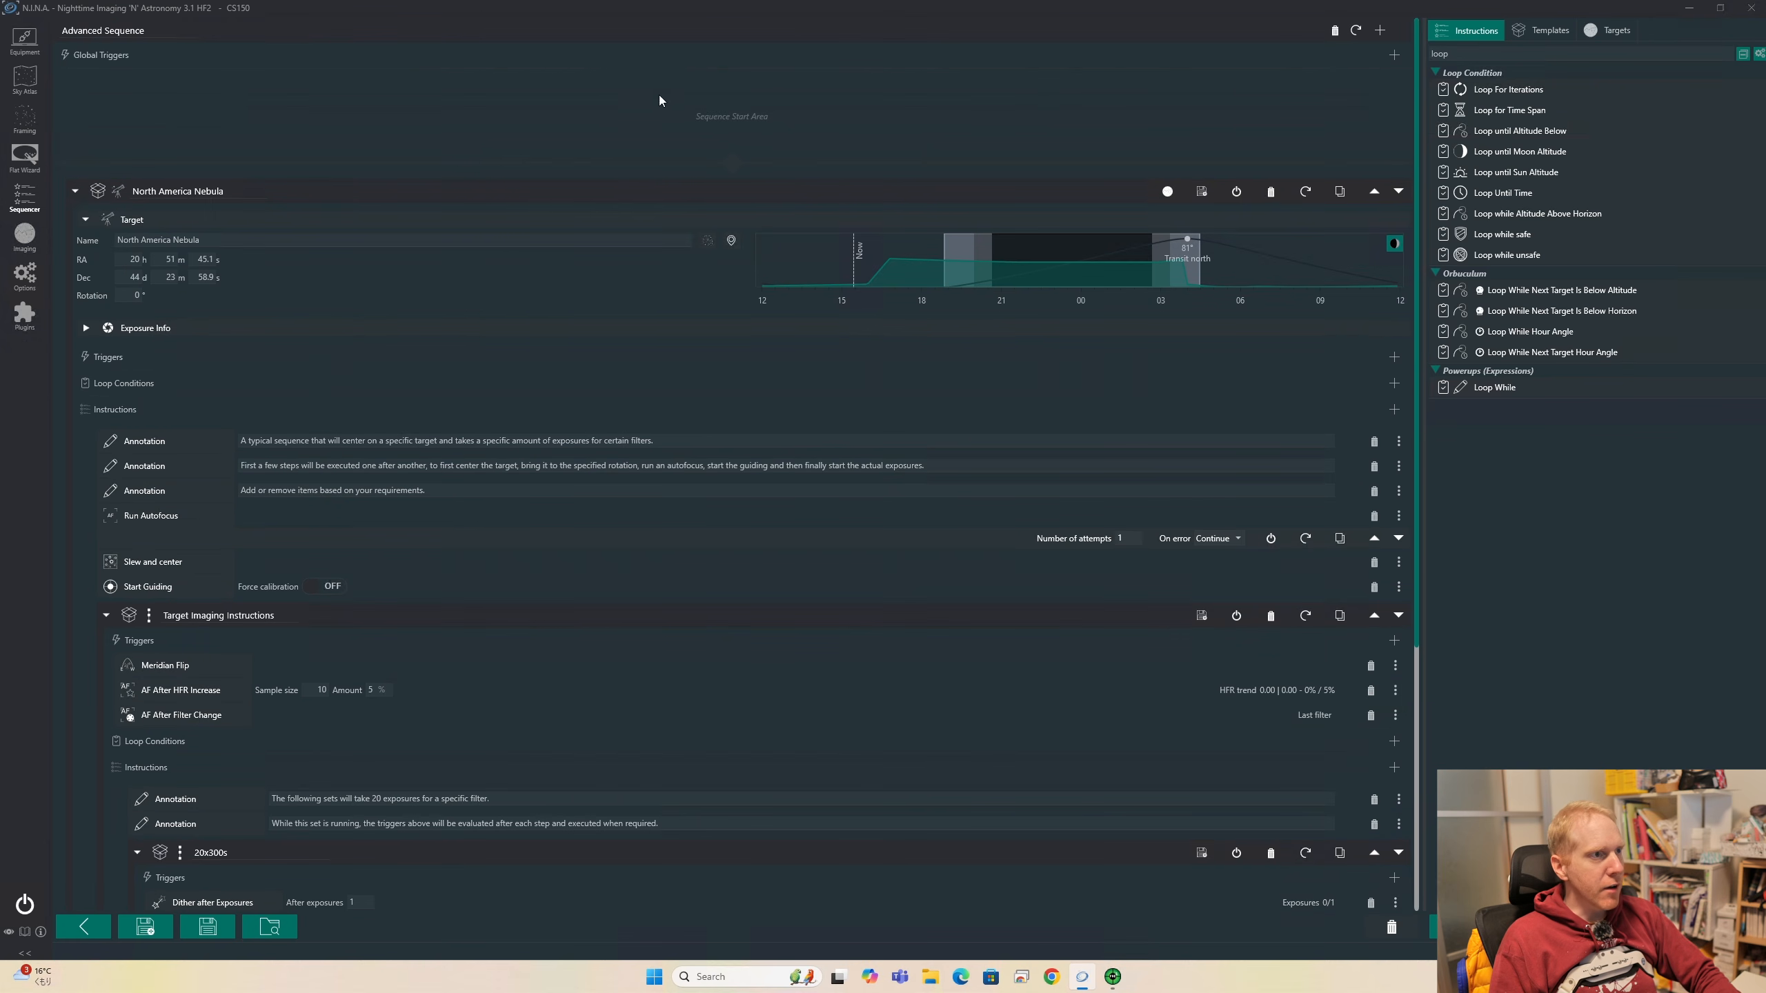
scroll(872, 490, "down", 5)
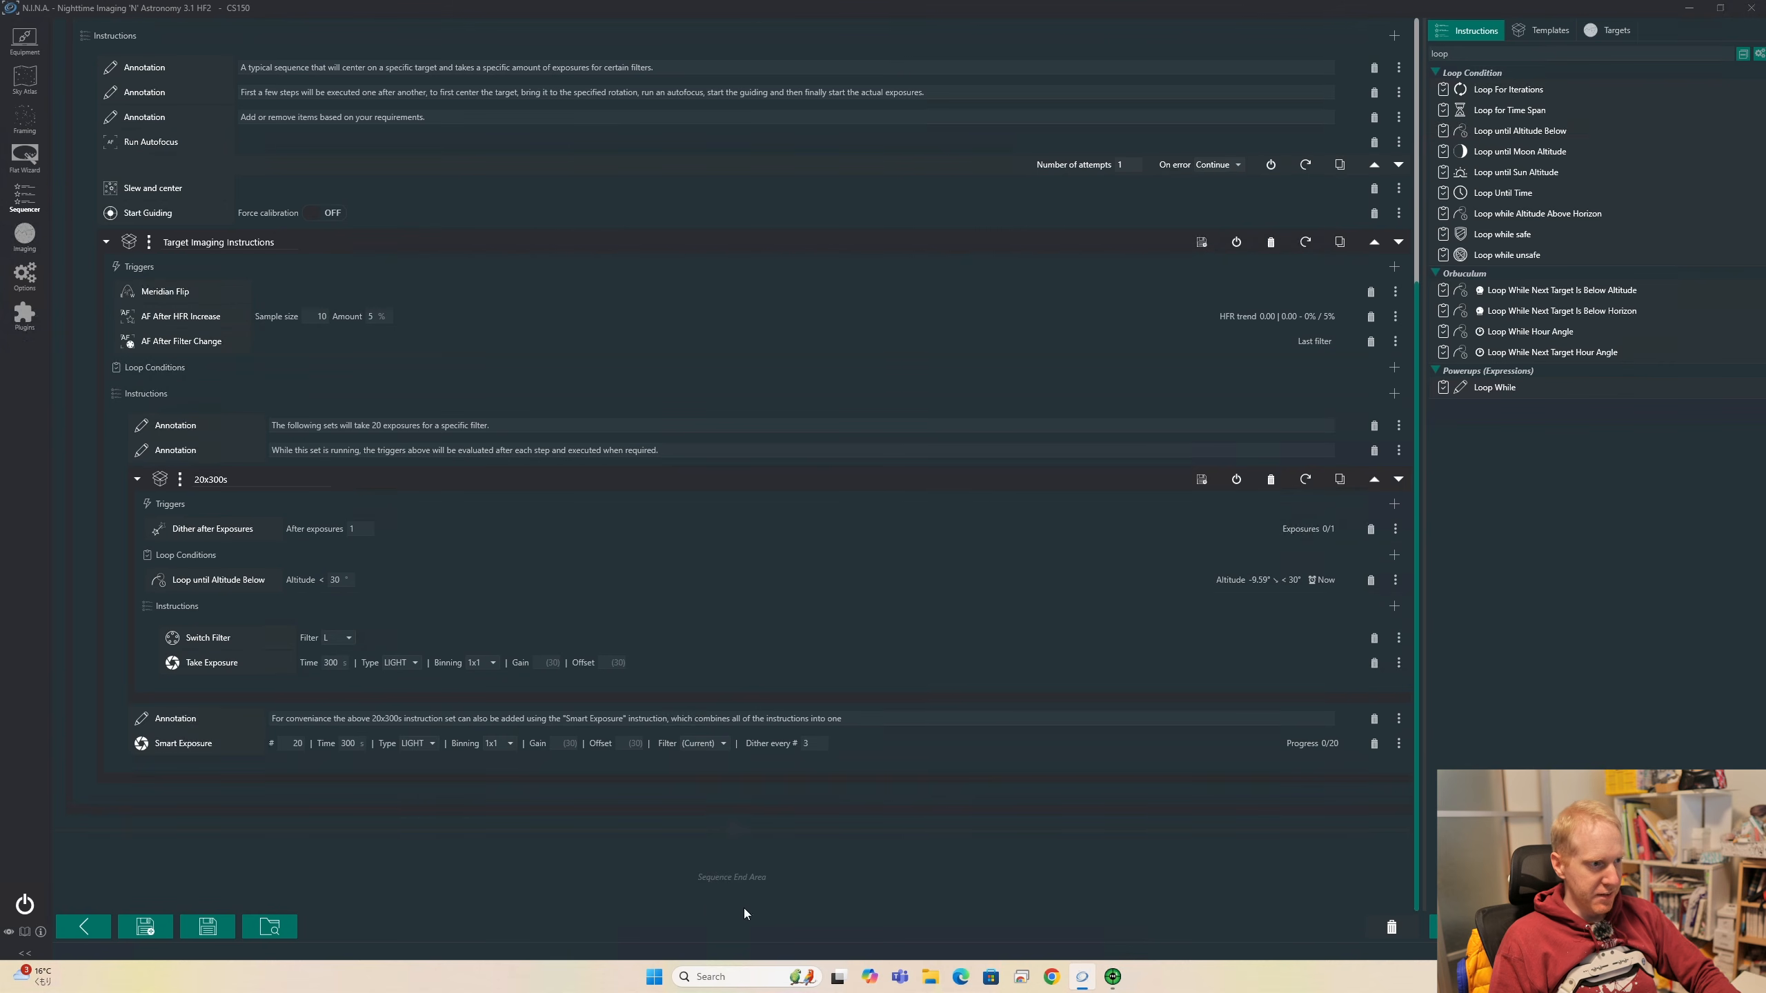
scroll(906, 516, "up", 5)
left_click(1541, 30)
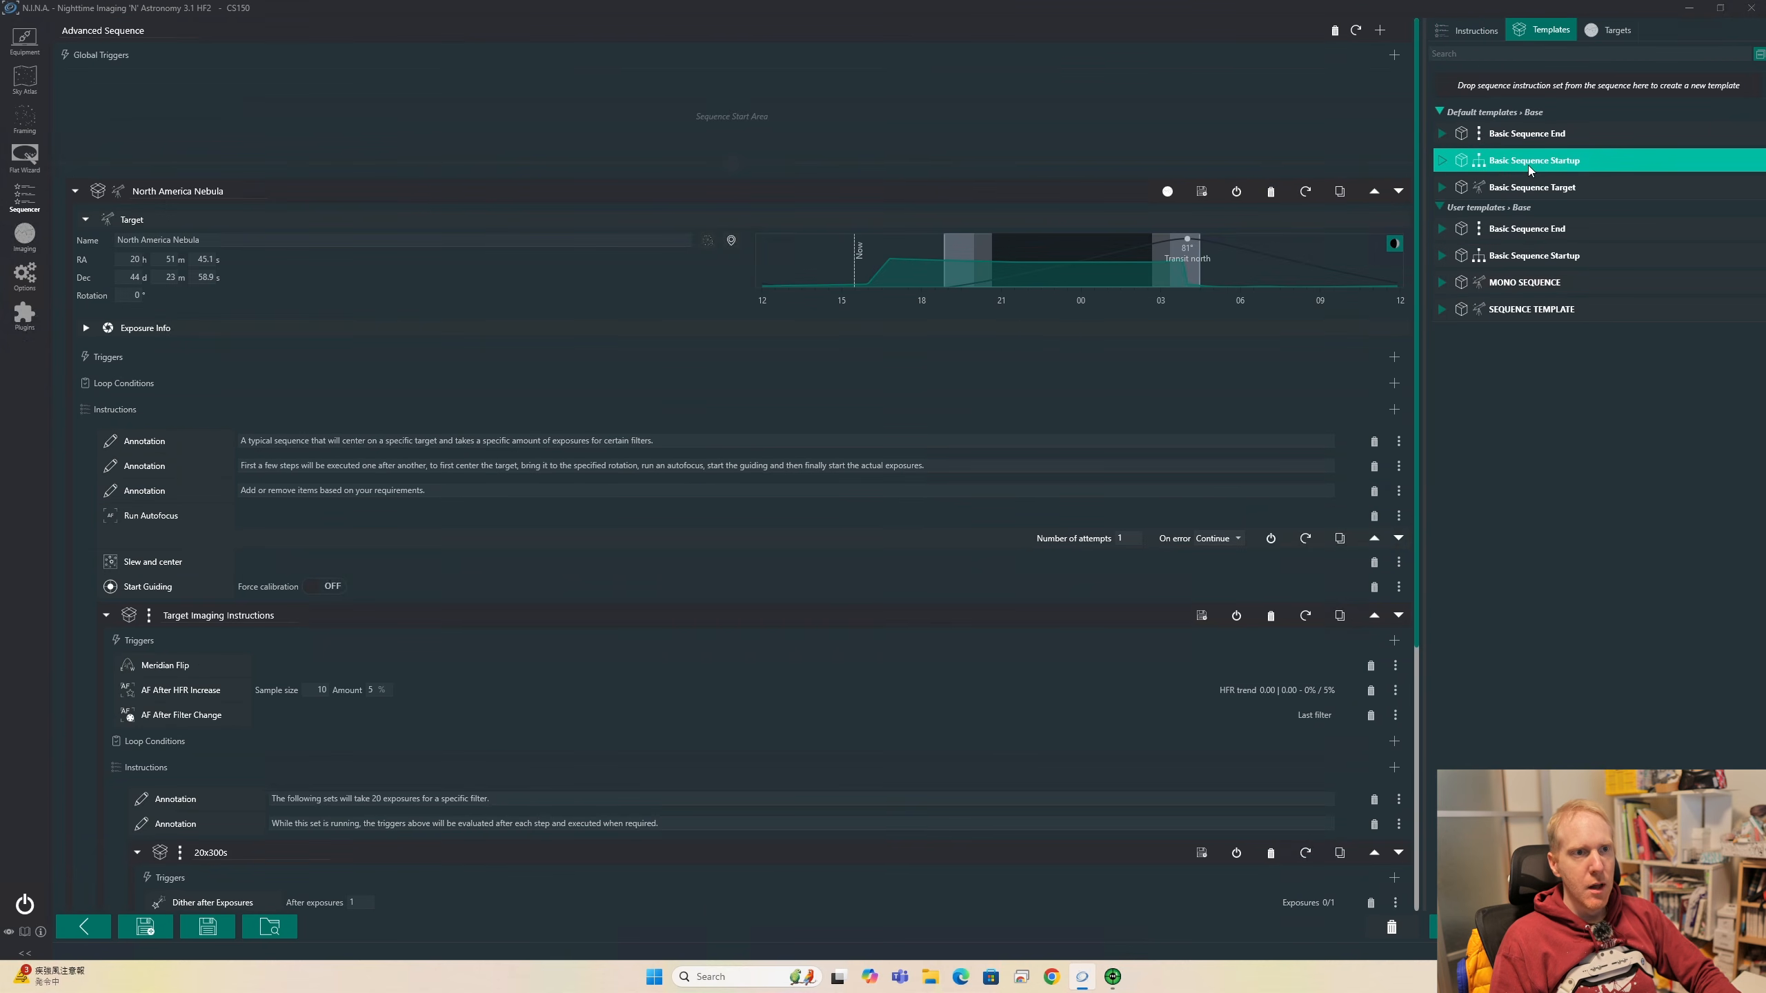
mouse_move(1521, 161)
left_mouse_down()
mouse_move(712, 119)
mouse_move(748, 131)
left_mouse_up()
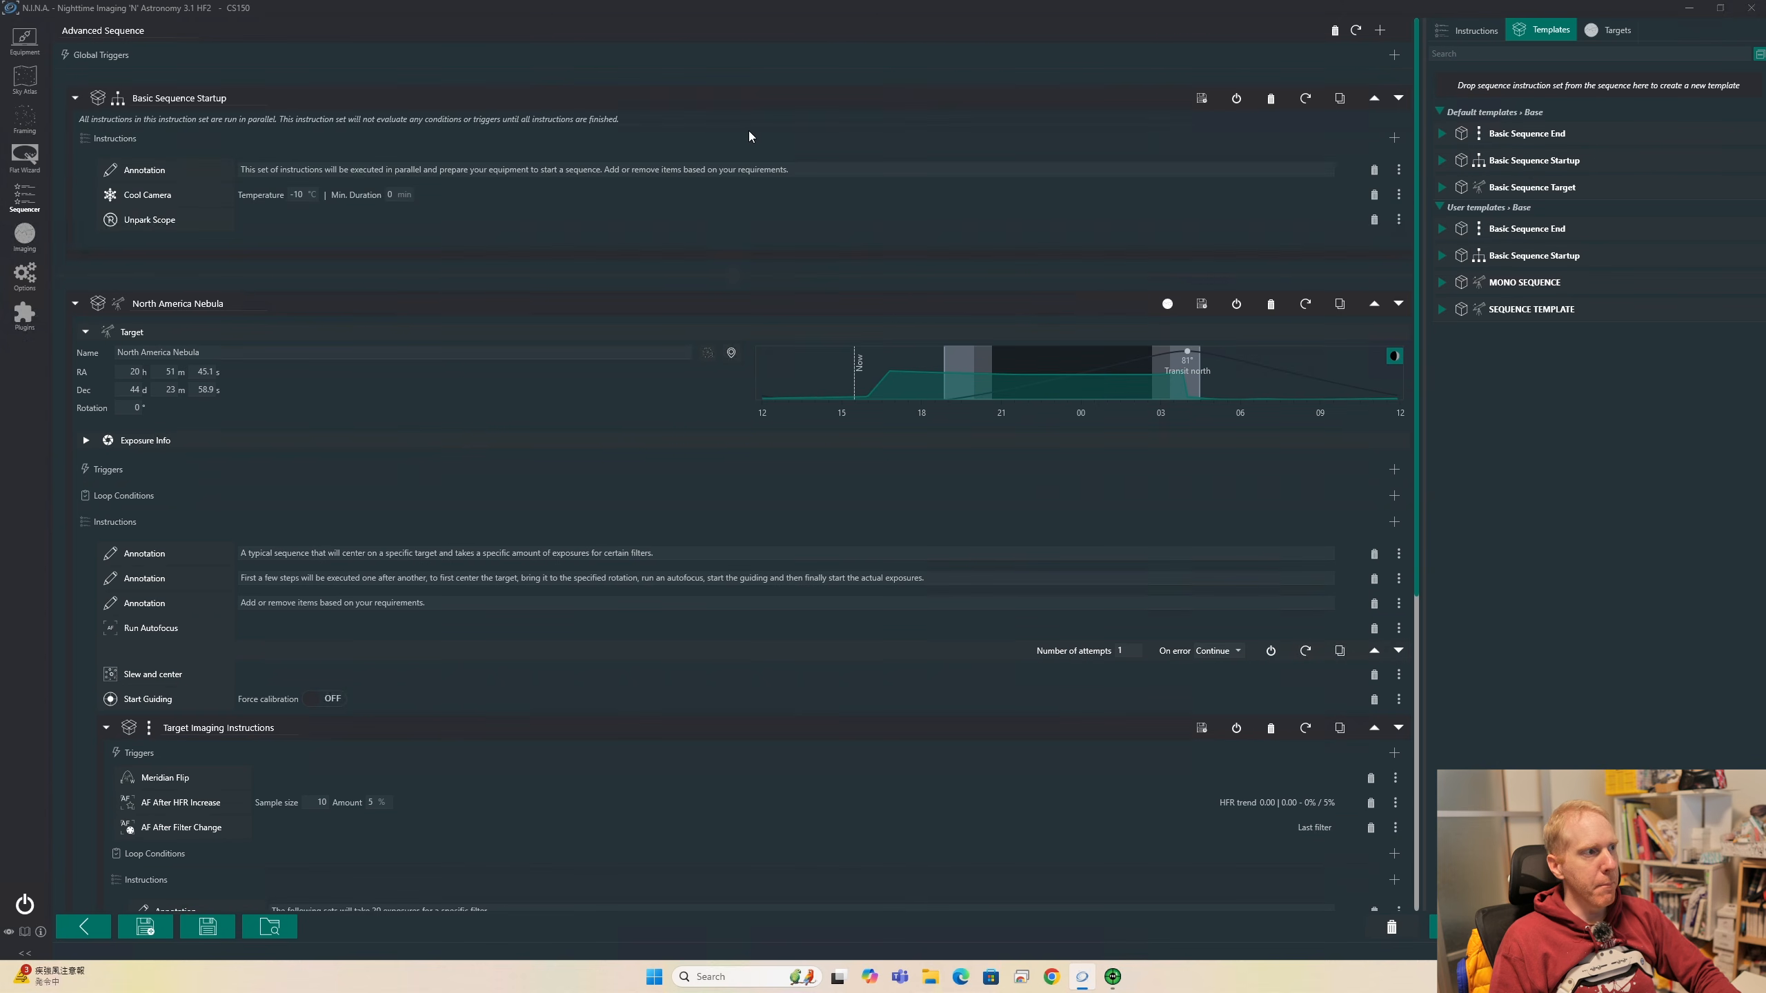
Add the default Basic Sequence End template to the sequence end area, below the North America Nebula target
scroll(804, 258, "down", 7)
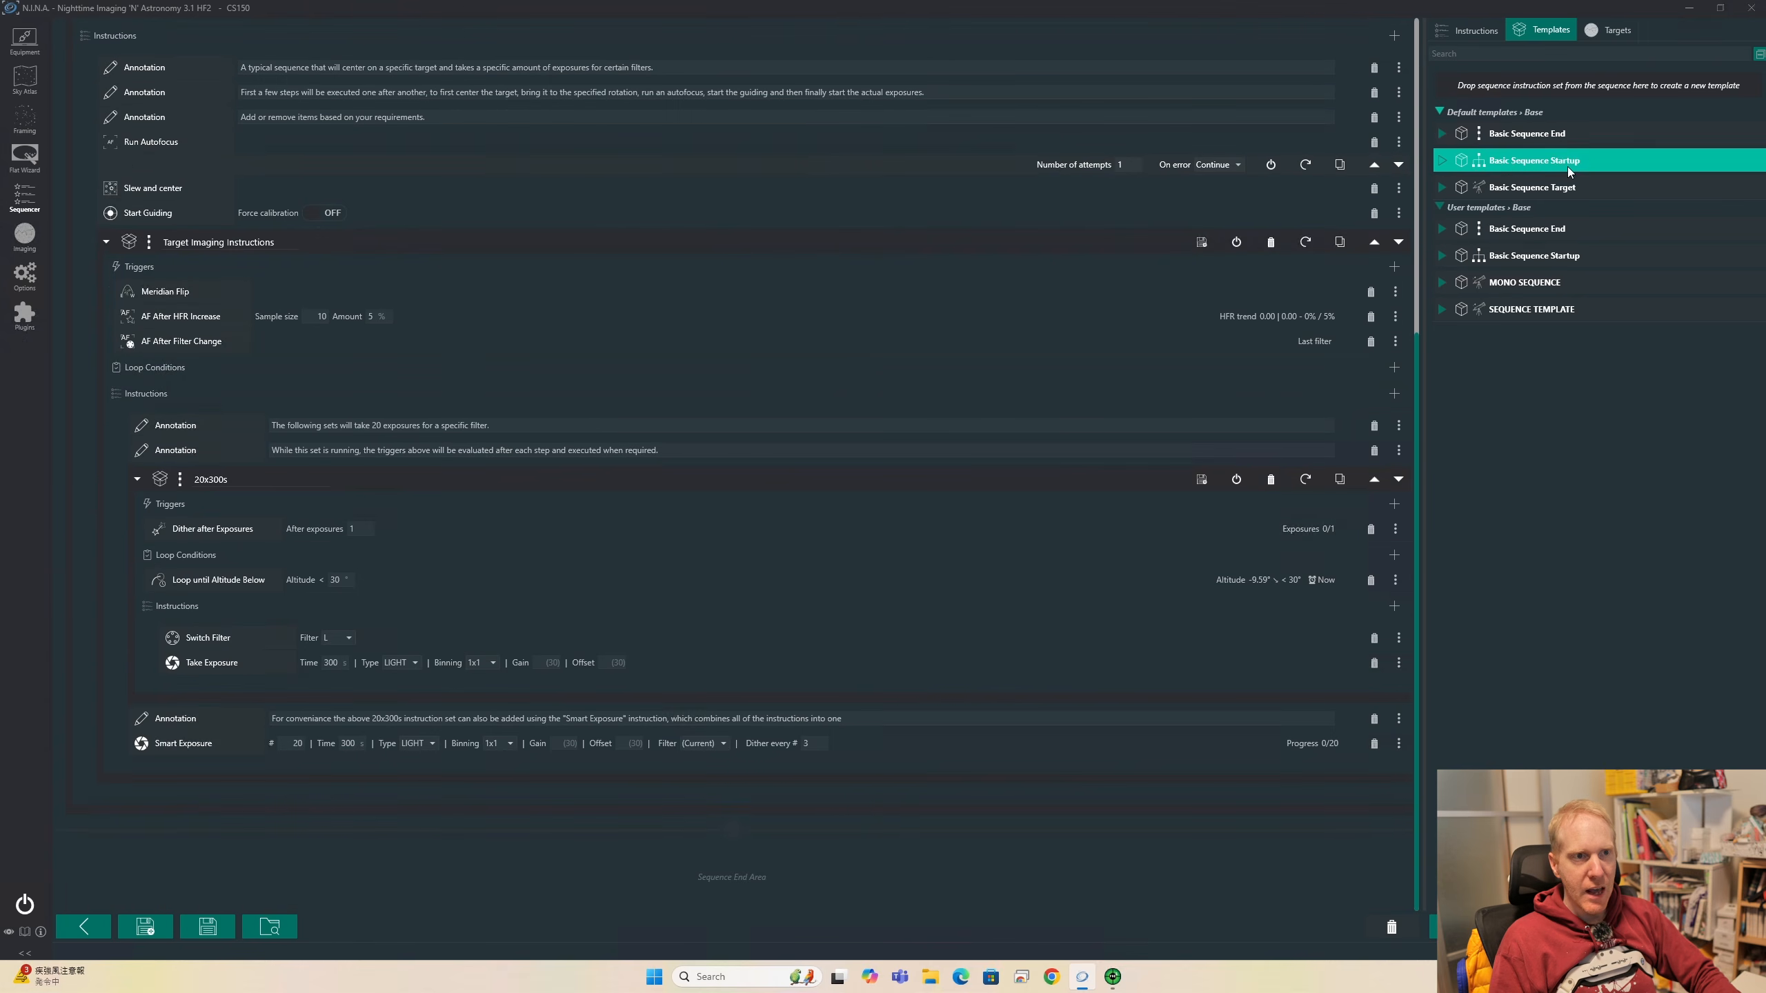
left_click(1490, 135)
left_click_drag(1509, 134, 660, 860)
scroll(1214, 583, "down", 5)
scroll(964, 394, "up", 10)
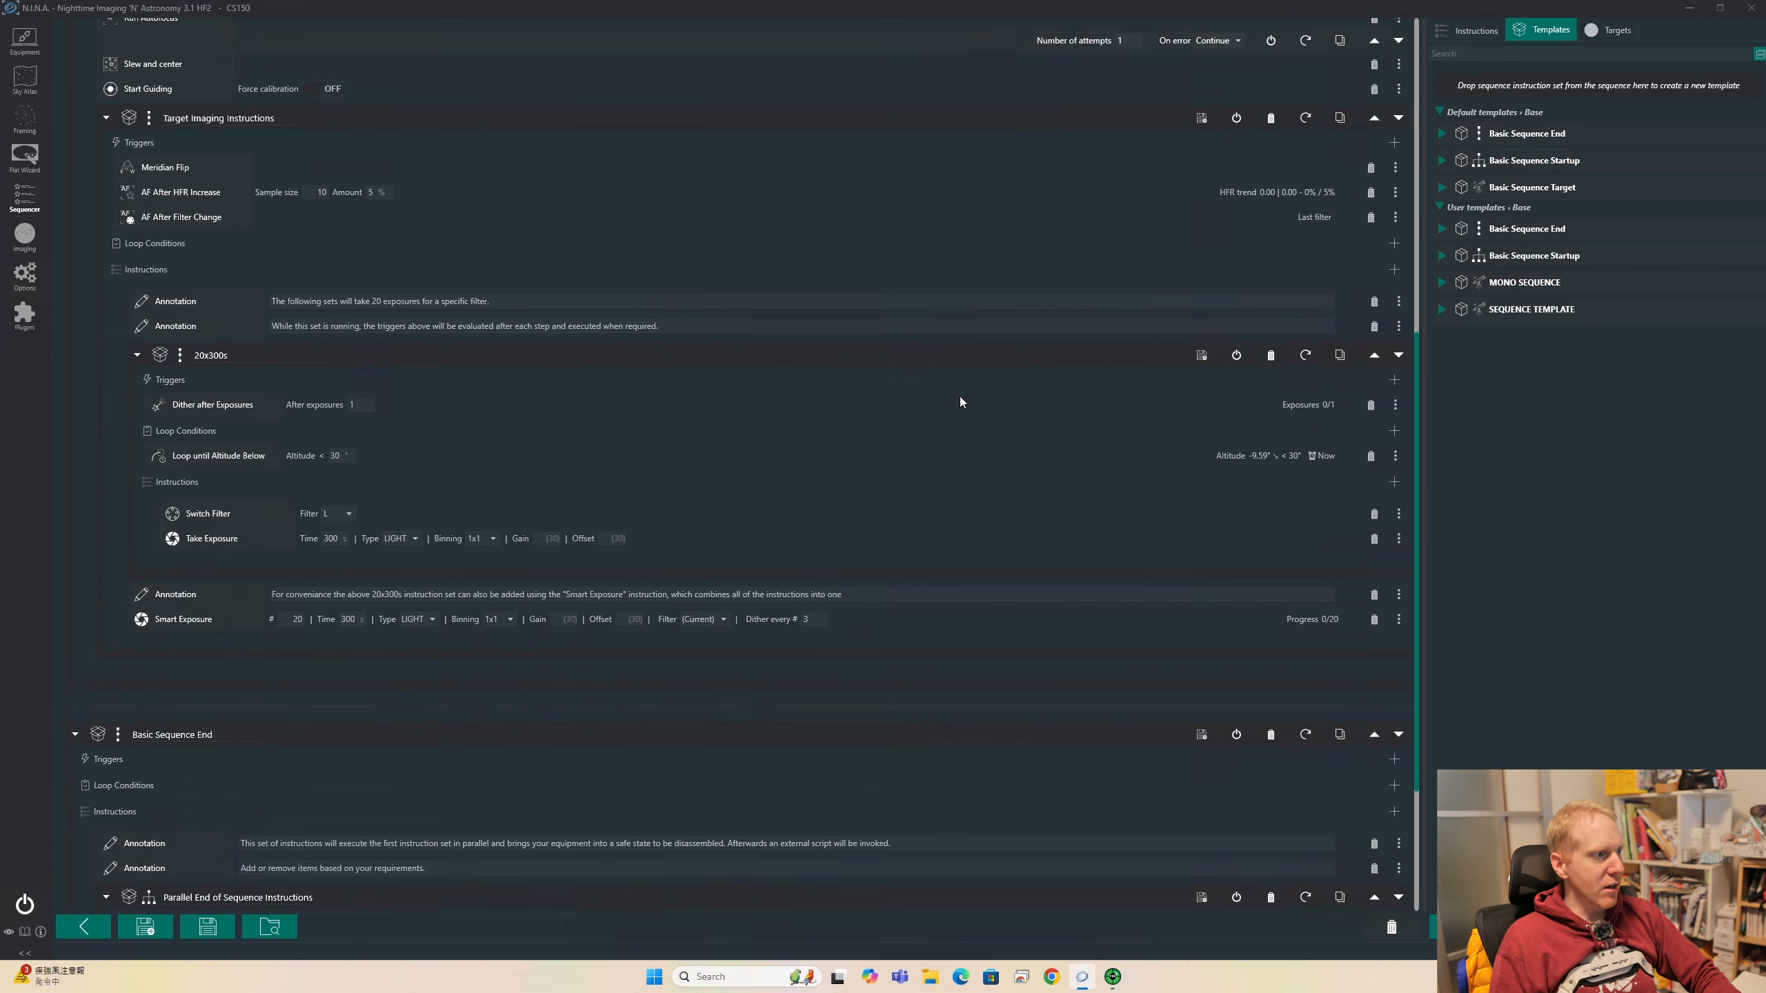
Insert a Parallel Instruction Set above Basic Sequence Startup and delete it again
scroll(962, 411, "up", 2)
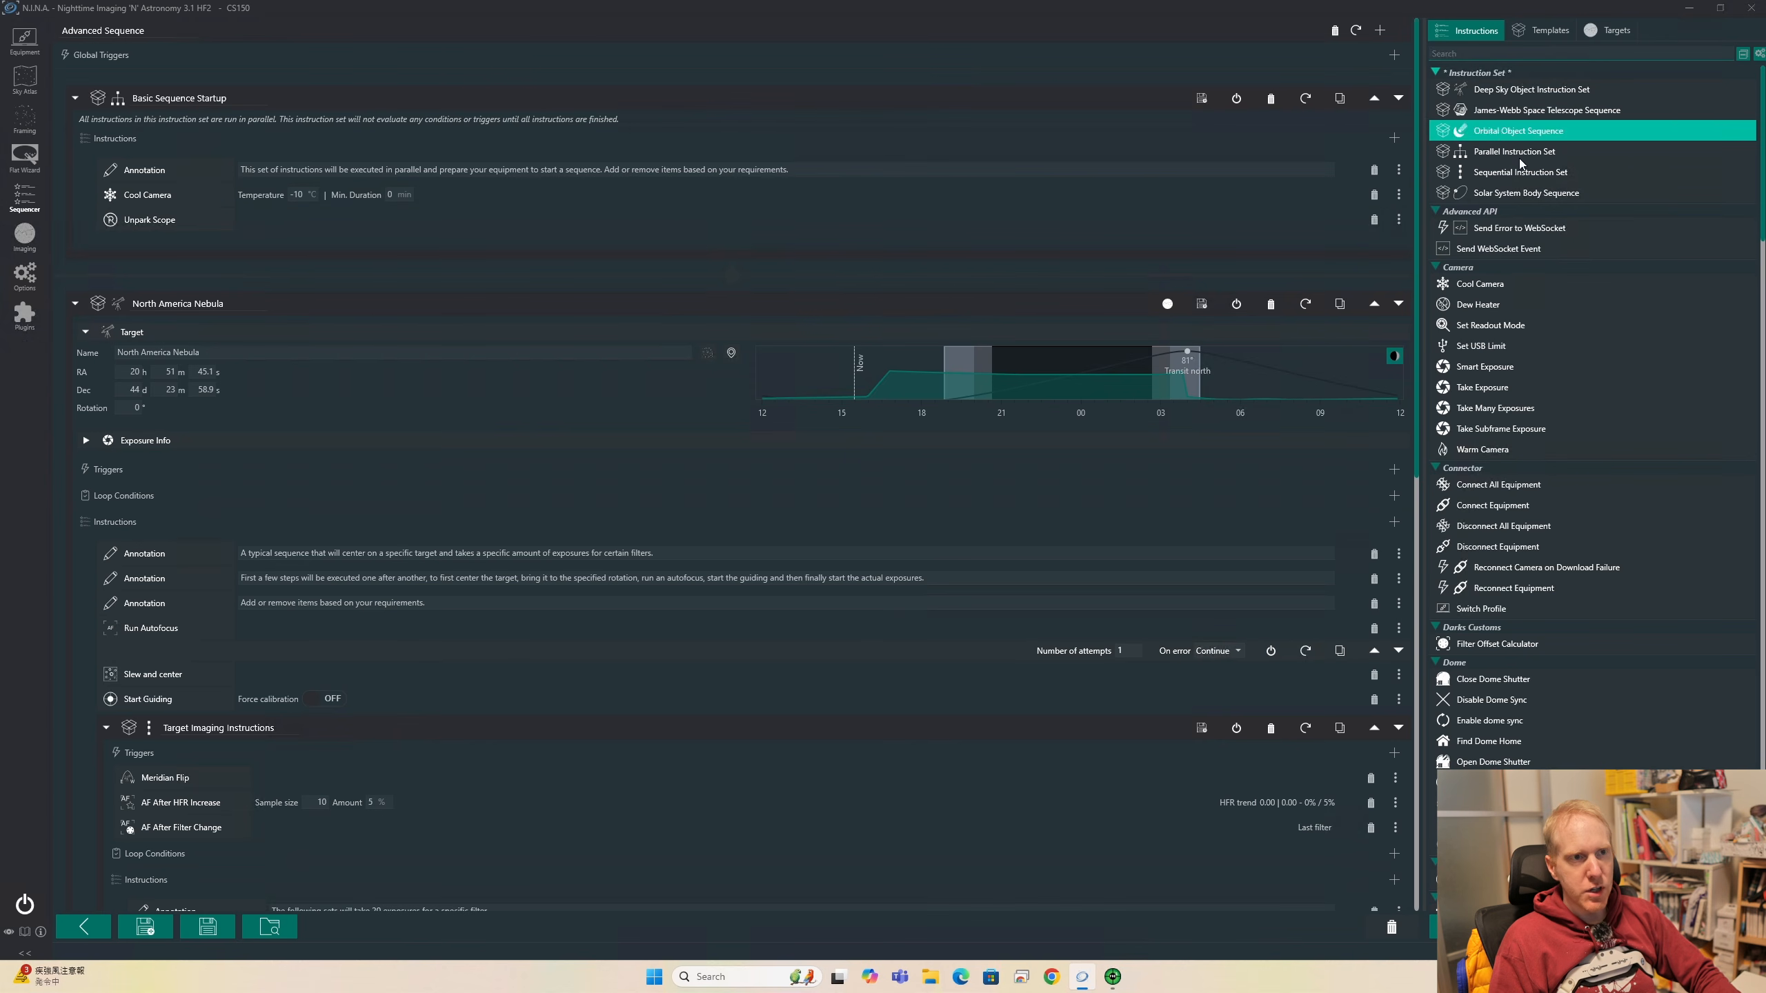
mouse_move(1525, 159)
left_mouse_down()
mouse_move(341, 79)
mouse_move(170, 113)
left_mouse_up()
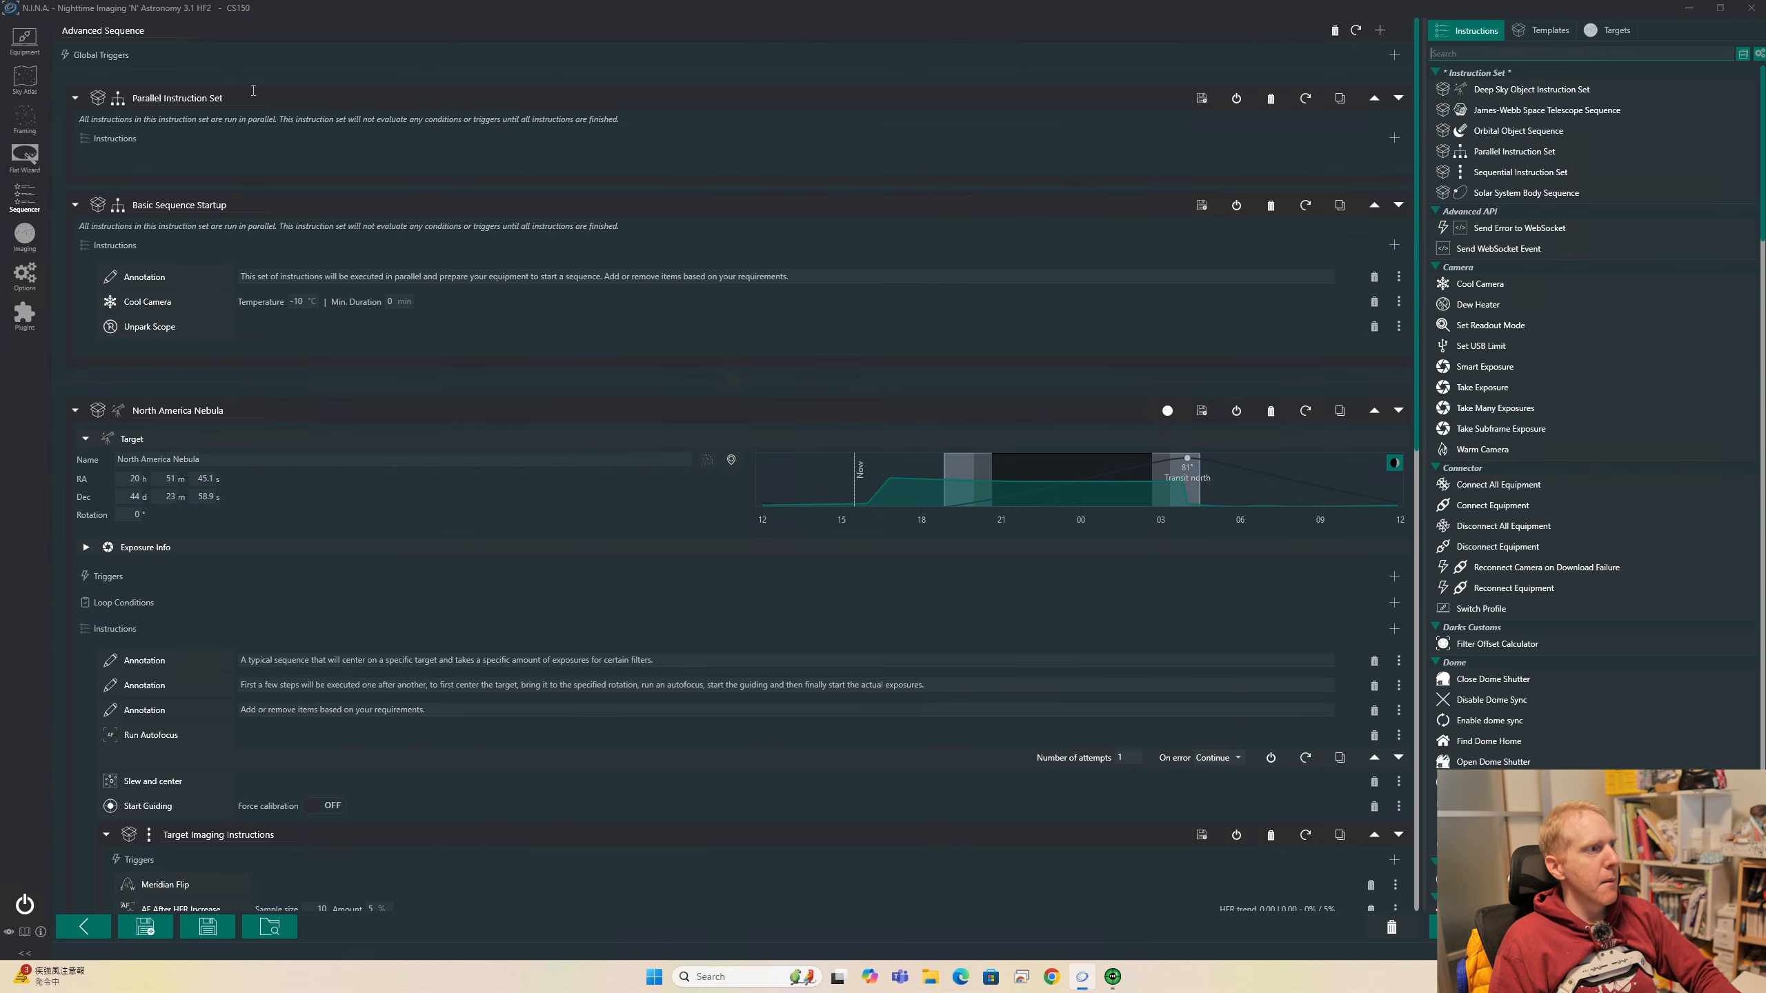
left_click(1270, 99)
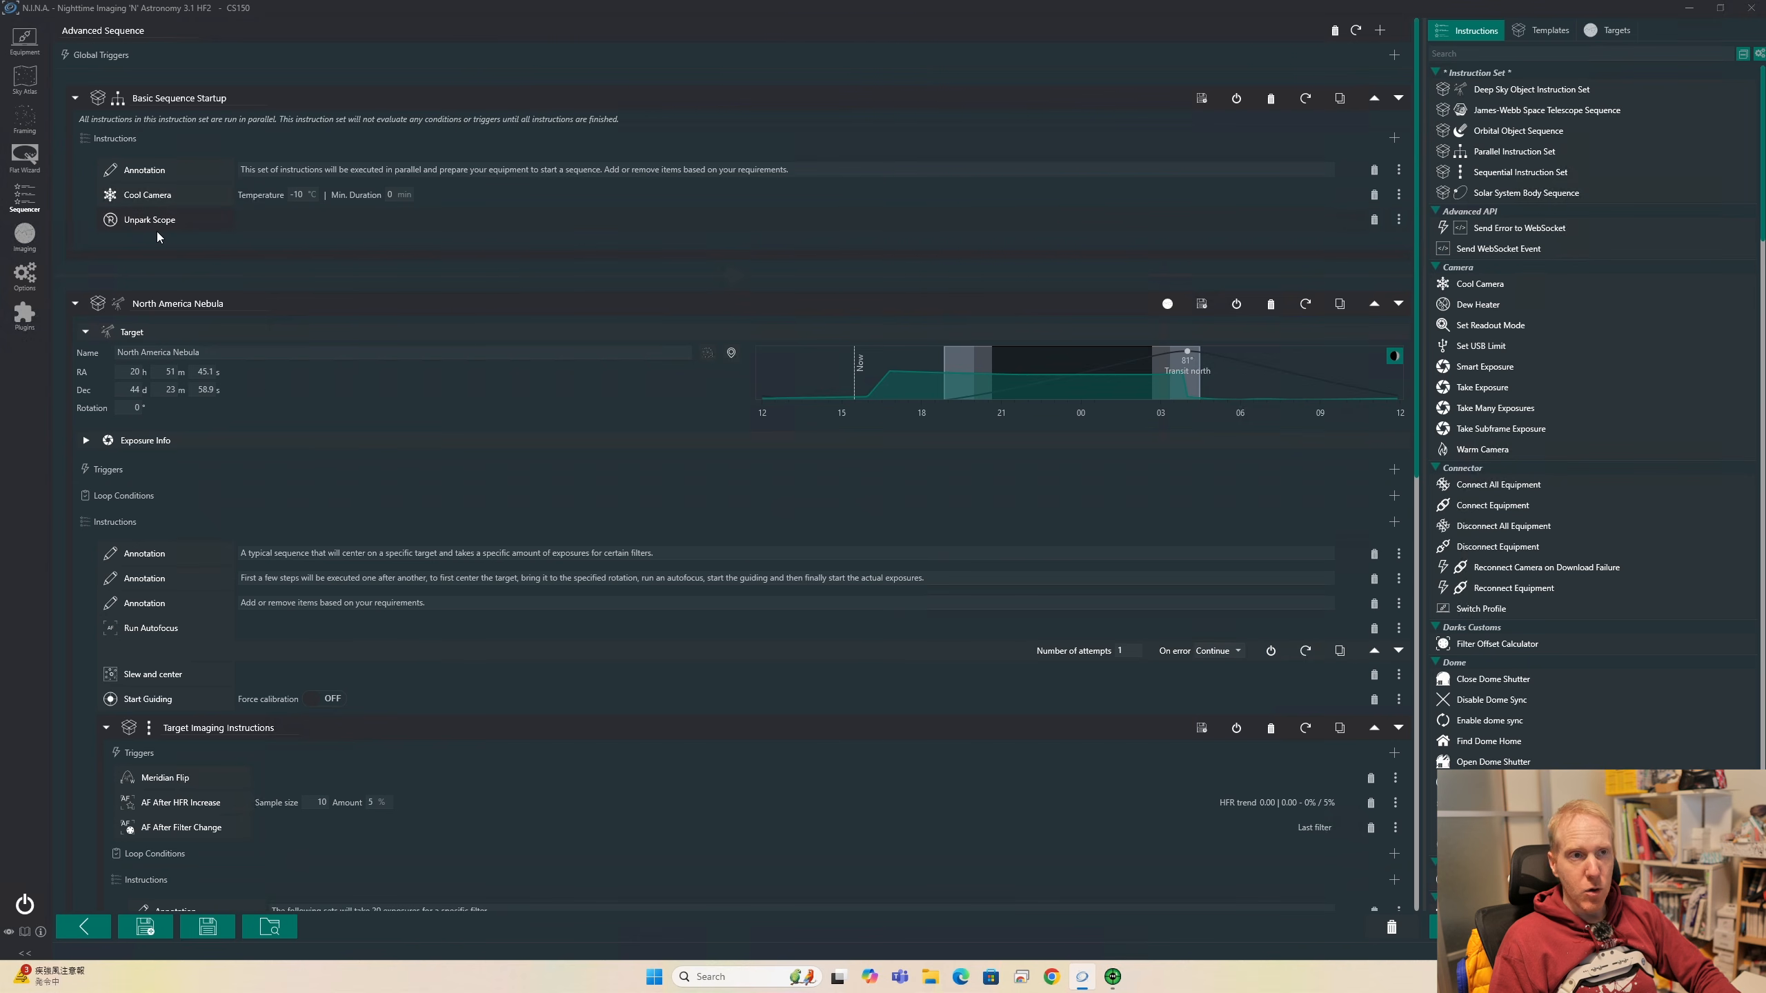
Add a Switch Filter instruction after Unpark Scope in Basic Sequence Startup and set its filter to L
left_click(1481, 55)
type("filter")
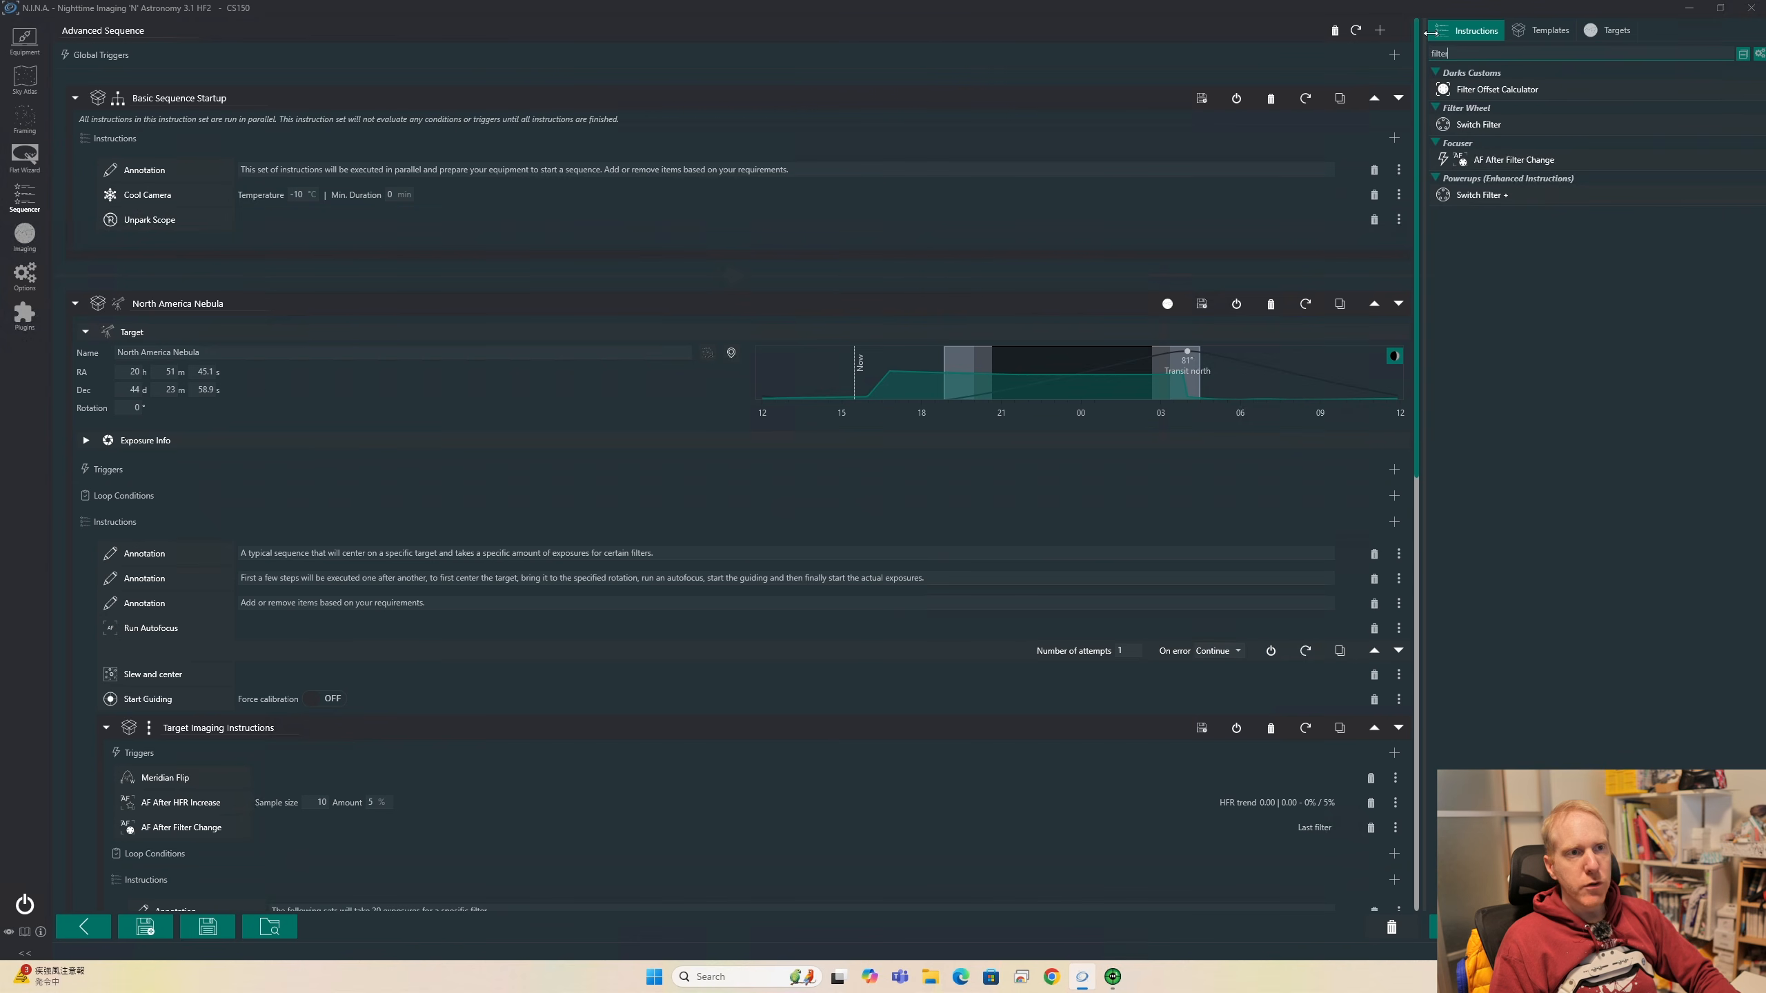
mouse_move(1478, 126)
left_mouse_down()
mouse_move(320, 220)
mouse_move(265, 240)
left_mouse_up()
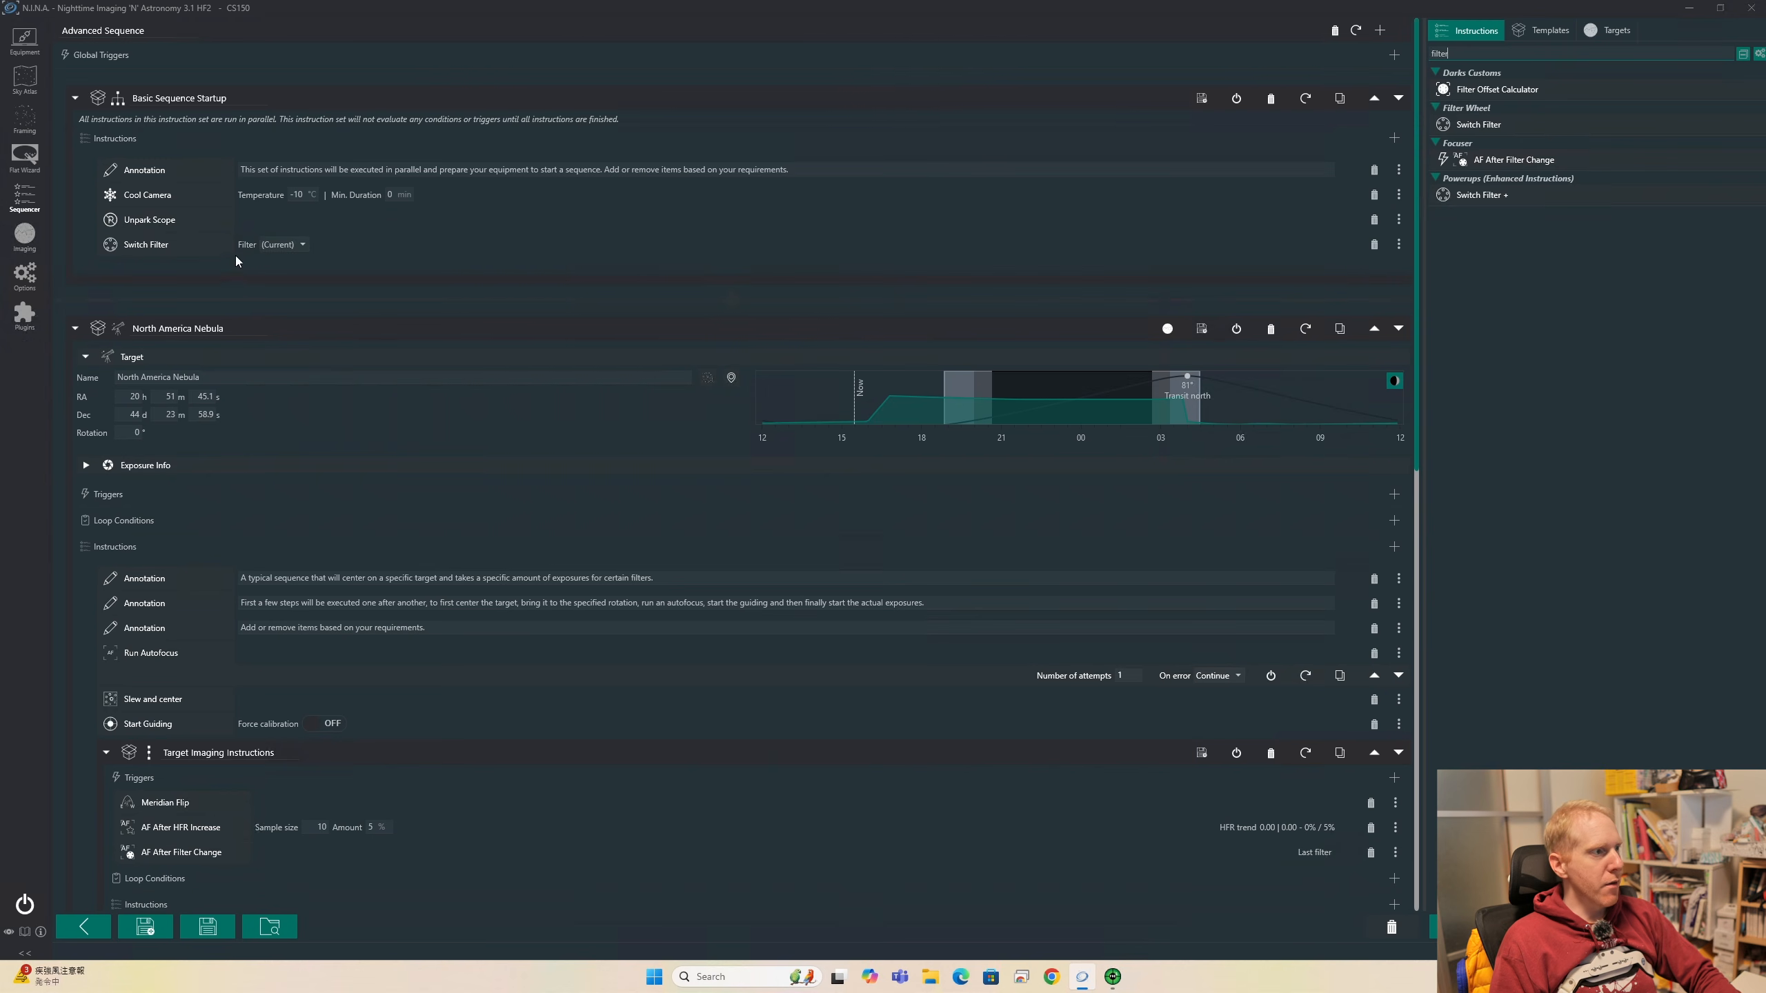
left_click(279, 247)
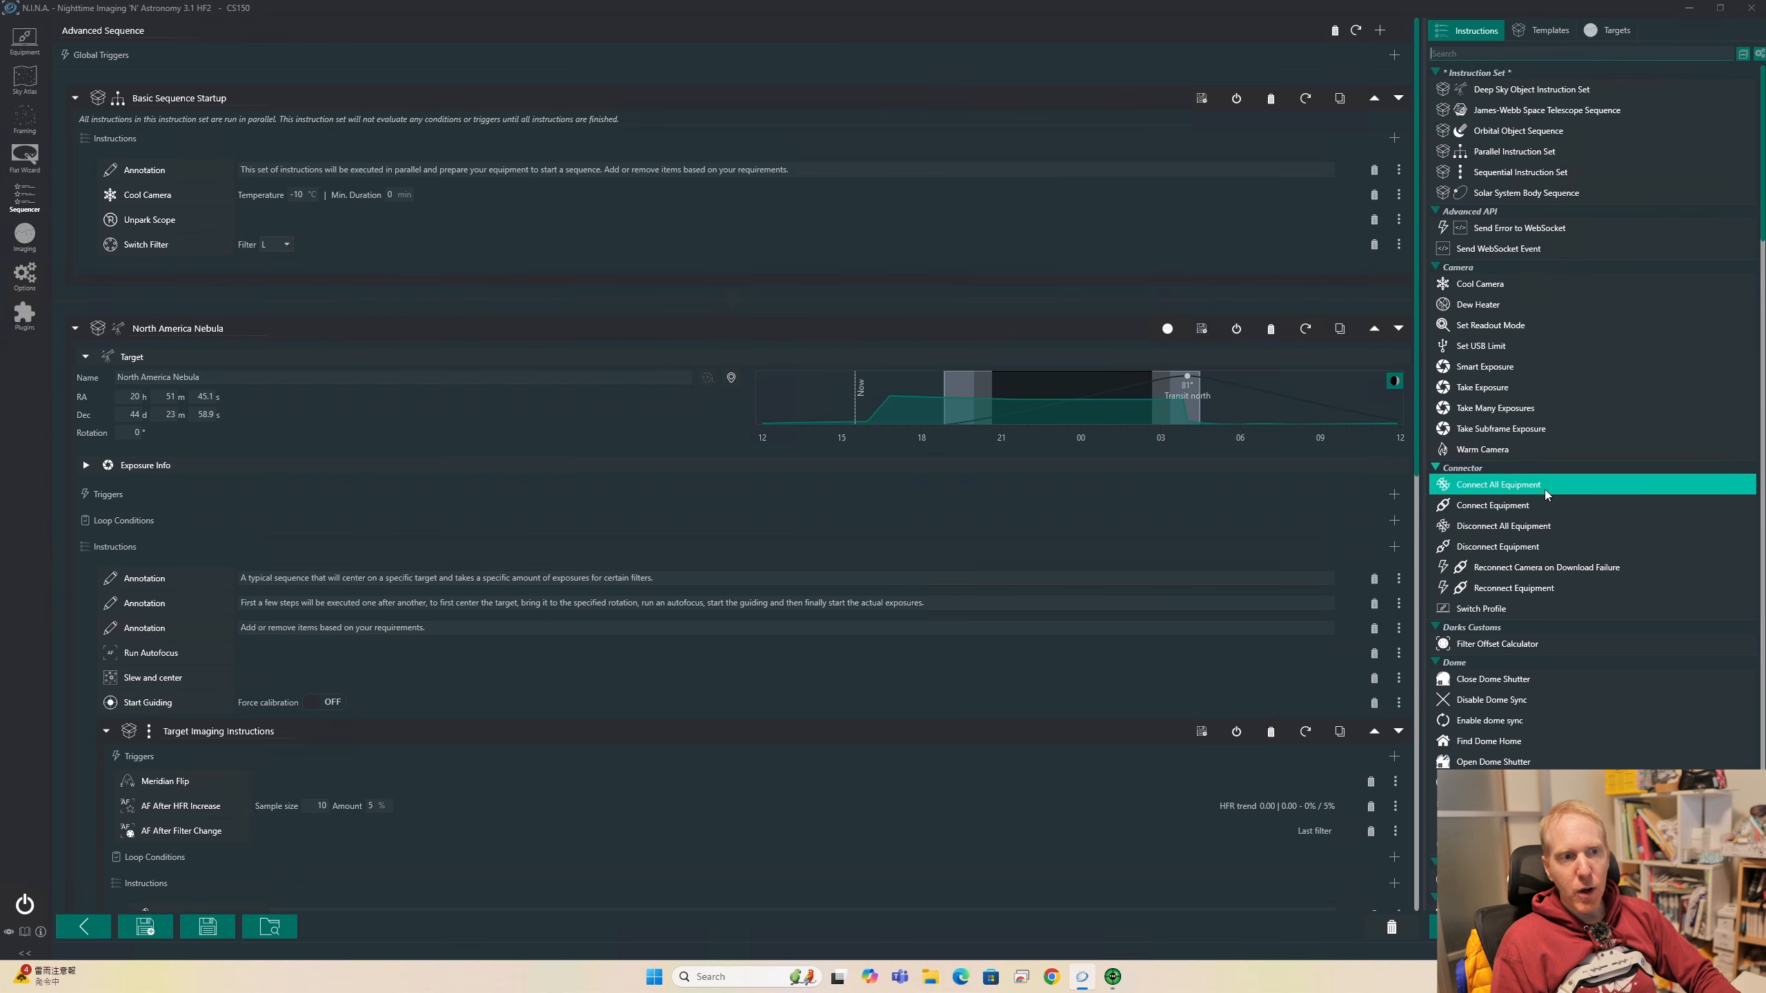
Check the Connector plugin's description and add its Connect All Equipment instruction above Basic Sequence Startup
left_click(23, 275)
left_click(24, 315)
left_click(158, 78)
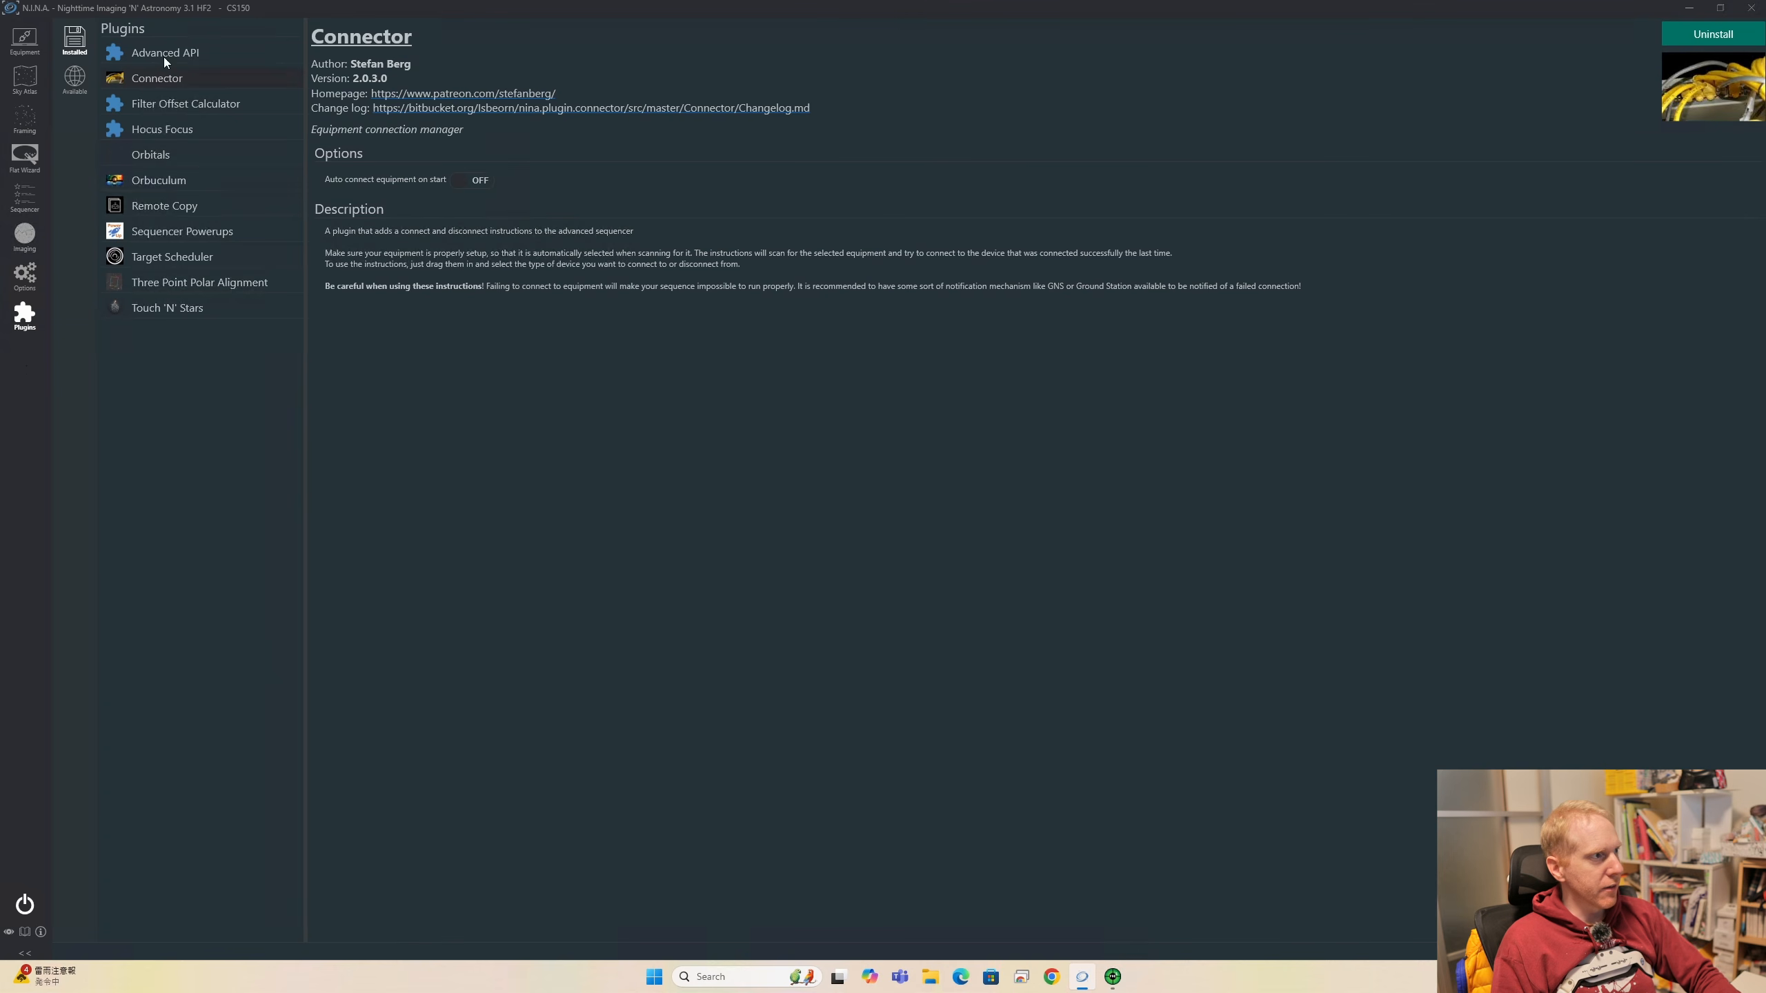
left_click(23, 197)
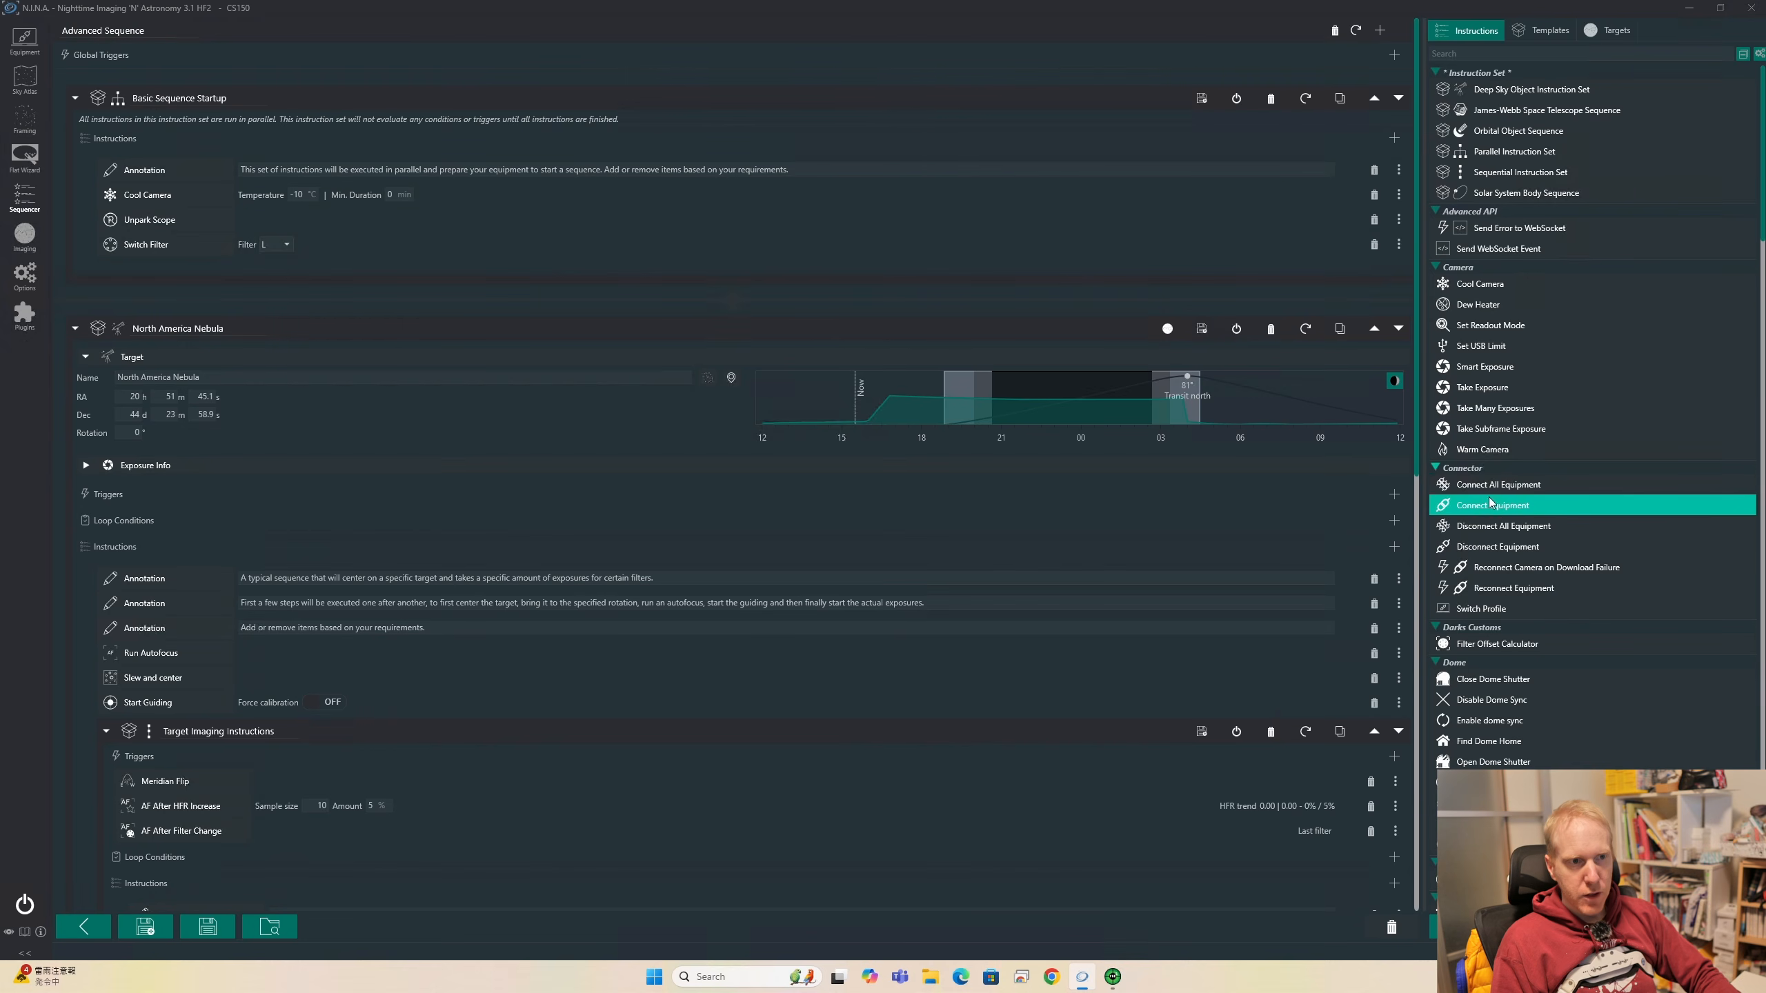
left_click_drag(1480, 487, 276, 87)
left_click_drag(1495, 485, 224, 87)
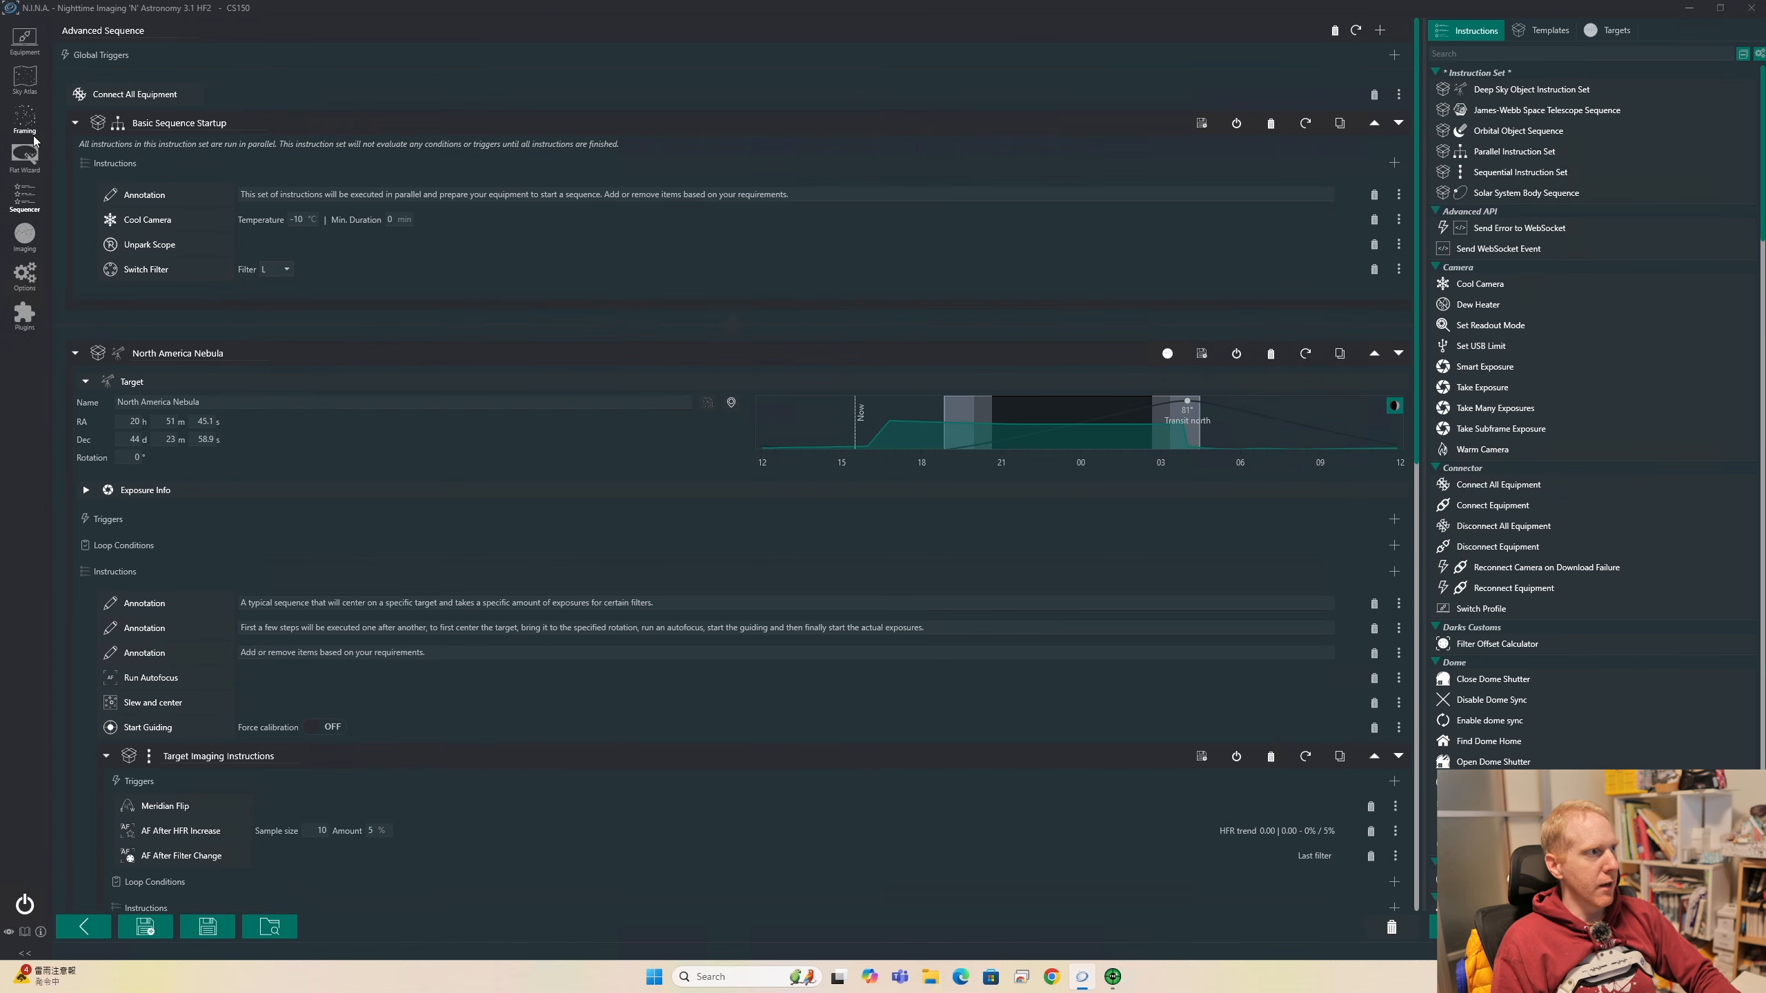
left_click(535, 142)
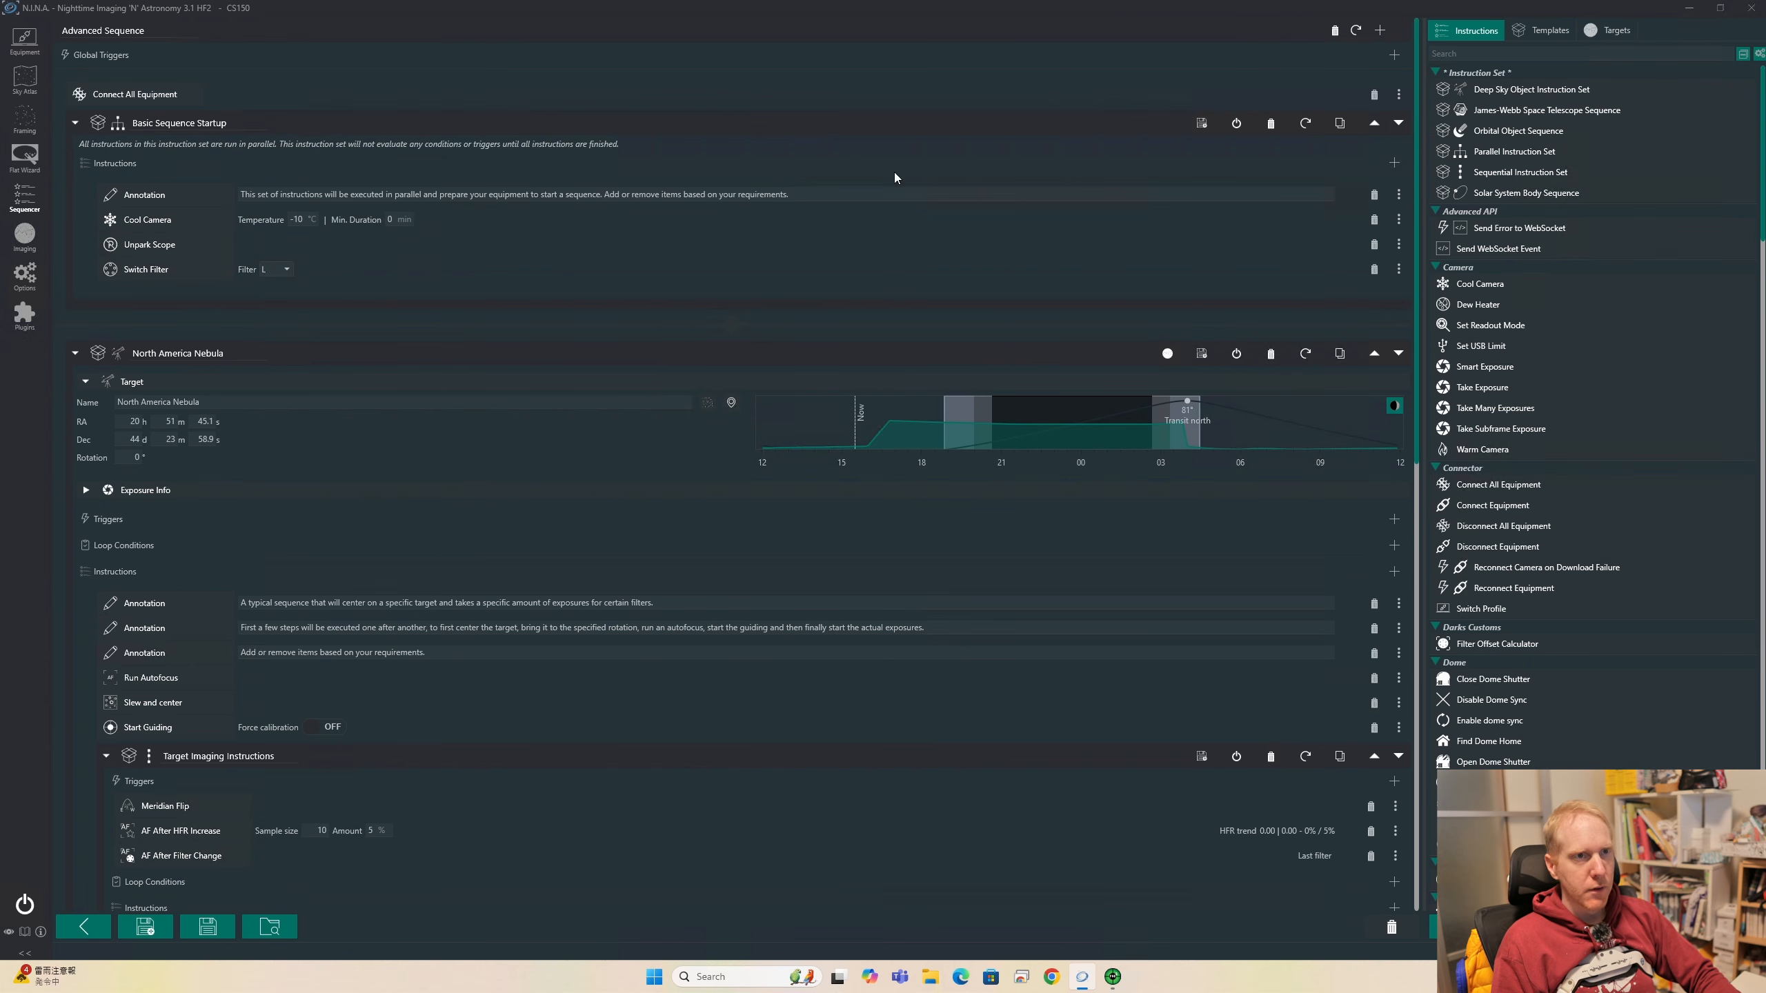
Add a Sequential Instruction Set at the very start of the sequence and move Connect All Equipment into it
left_click(1550, 30)
left_click(1478, 32)
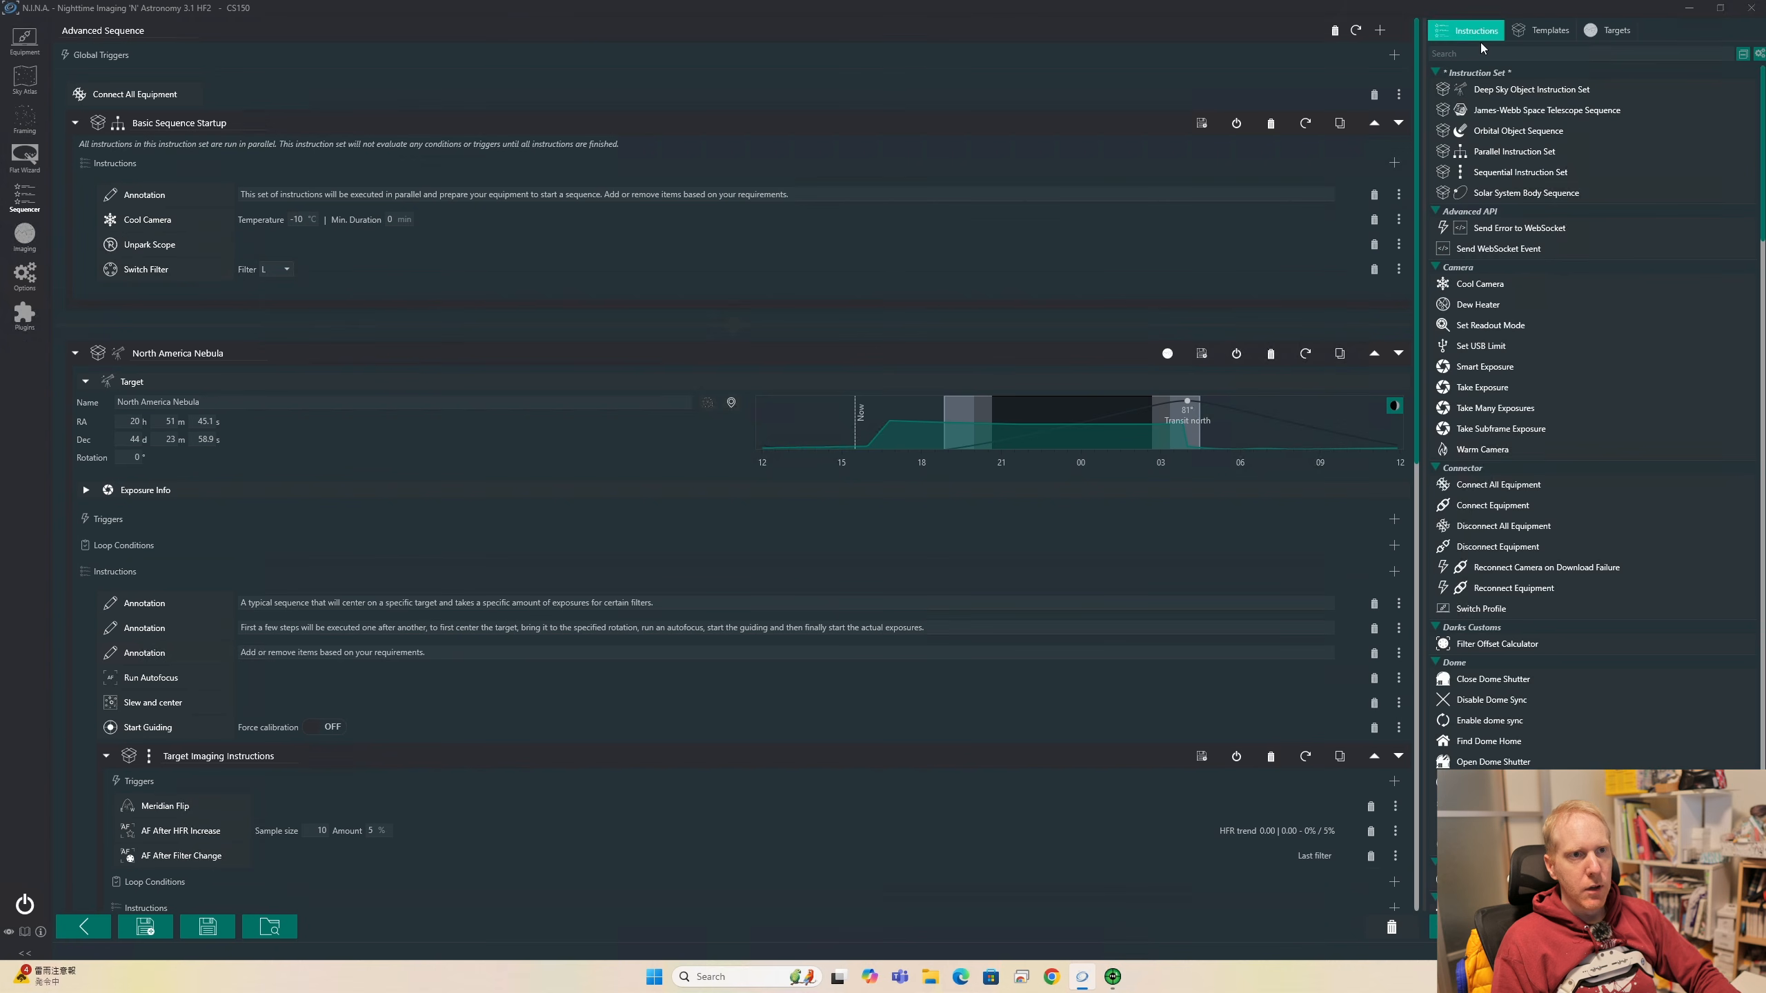
left_click_drag(1496, 173, 353, 96)
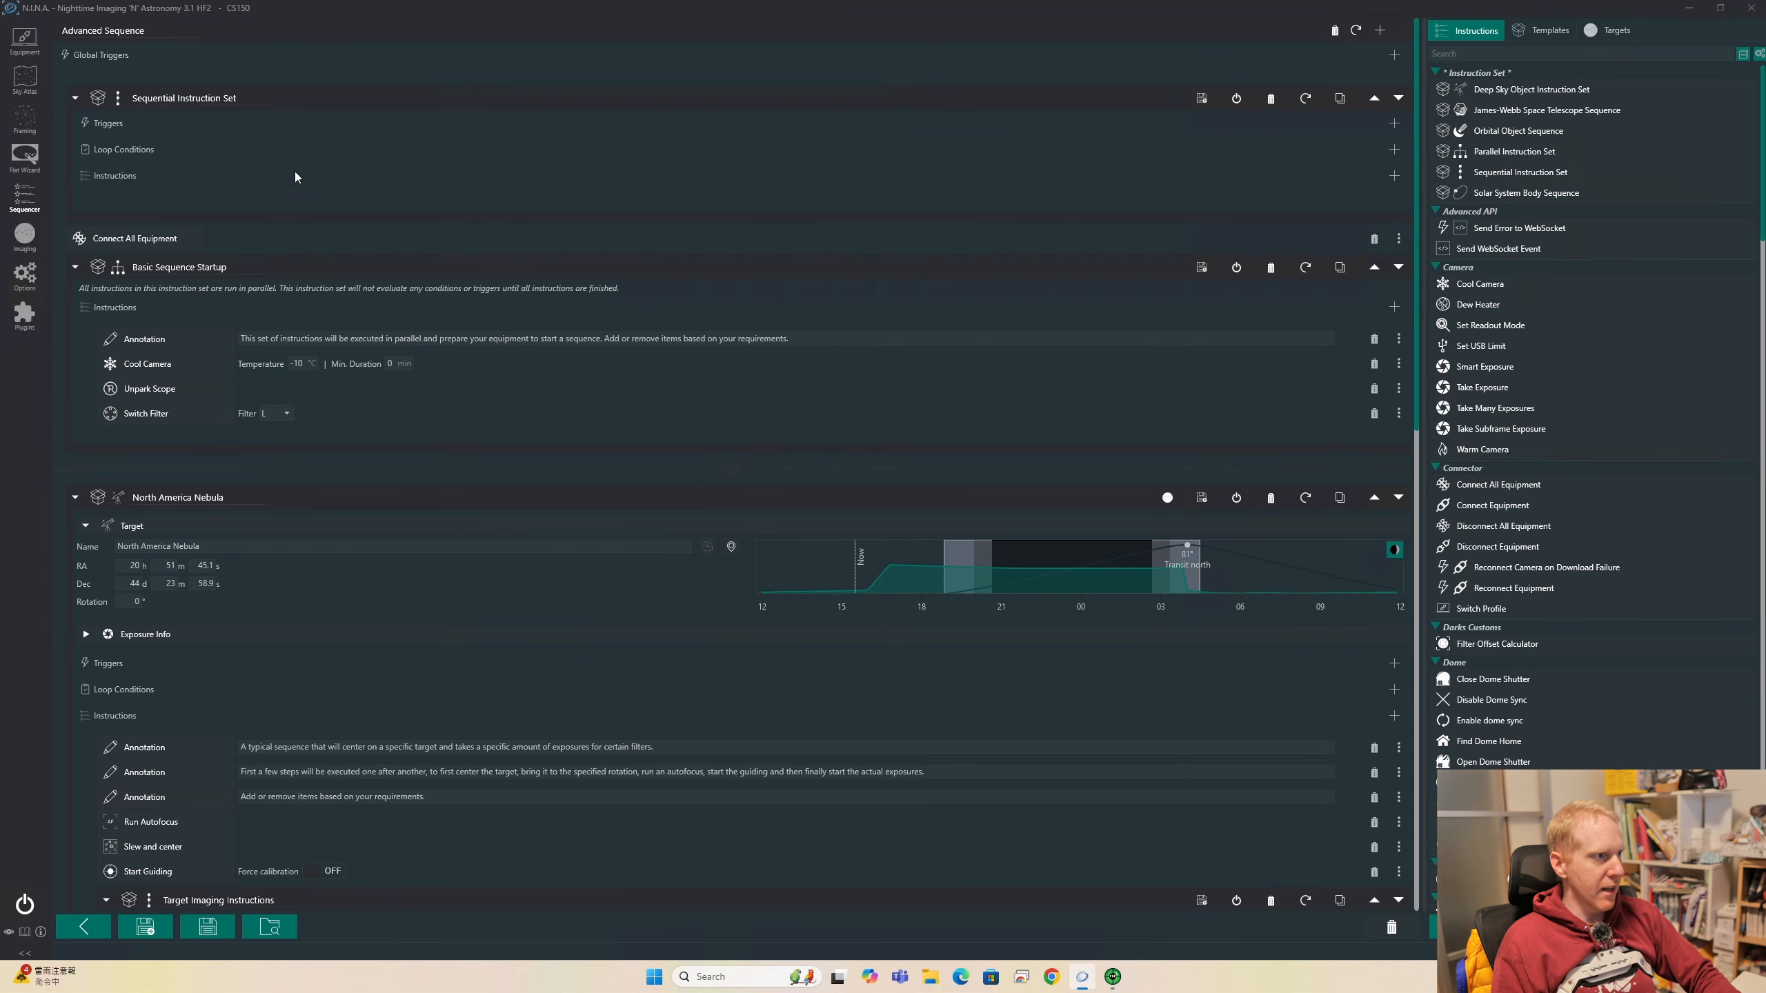
left_click_drag(136, 239, 217, 200)
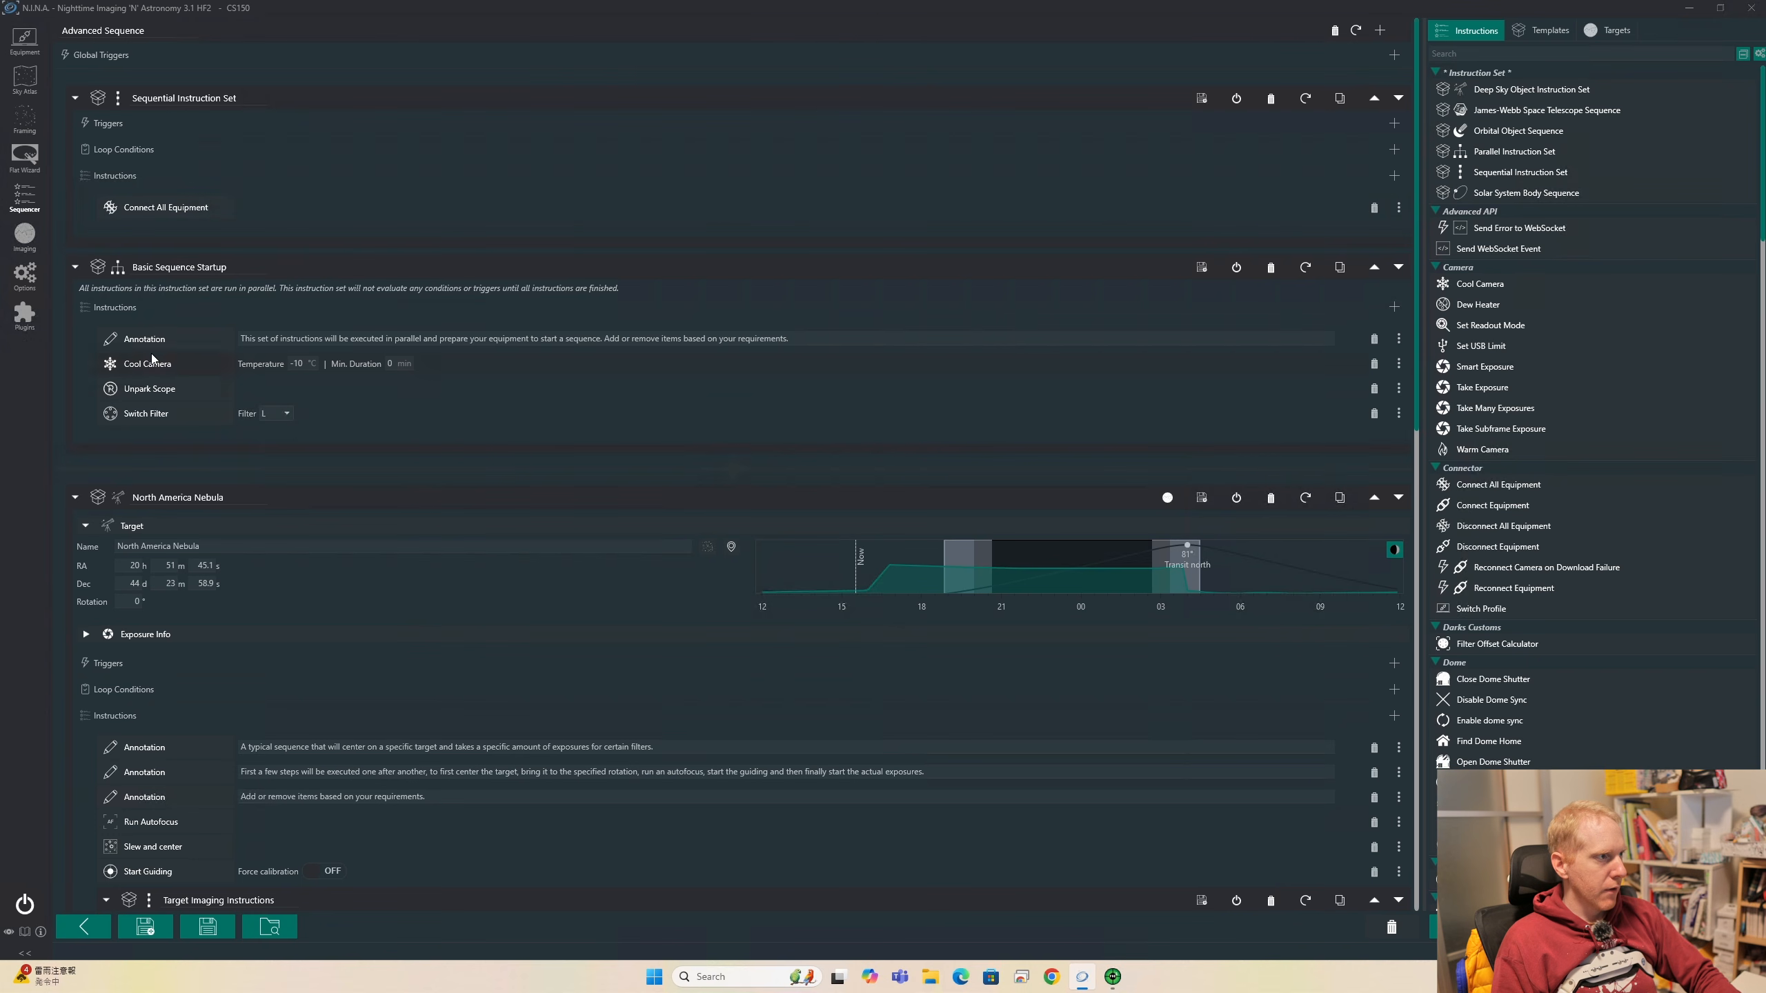
Move Basic Sequence Startup into the sequential set below Connect All Equipment, and rename the outer set MY NEW SEQUENCE STARTUP
double_click(179, 267)
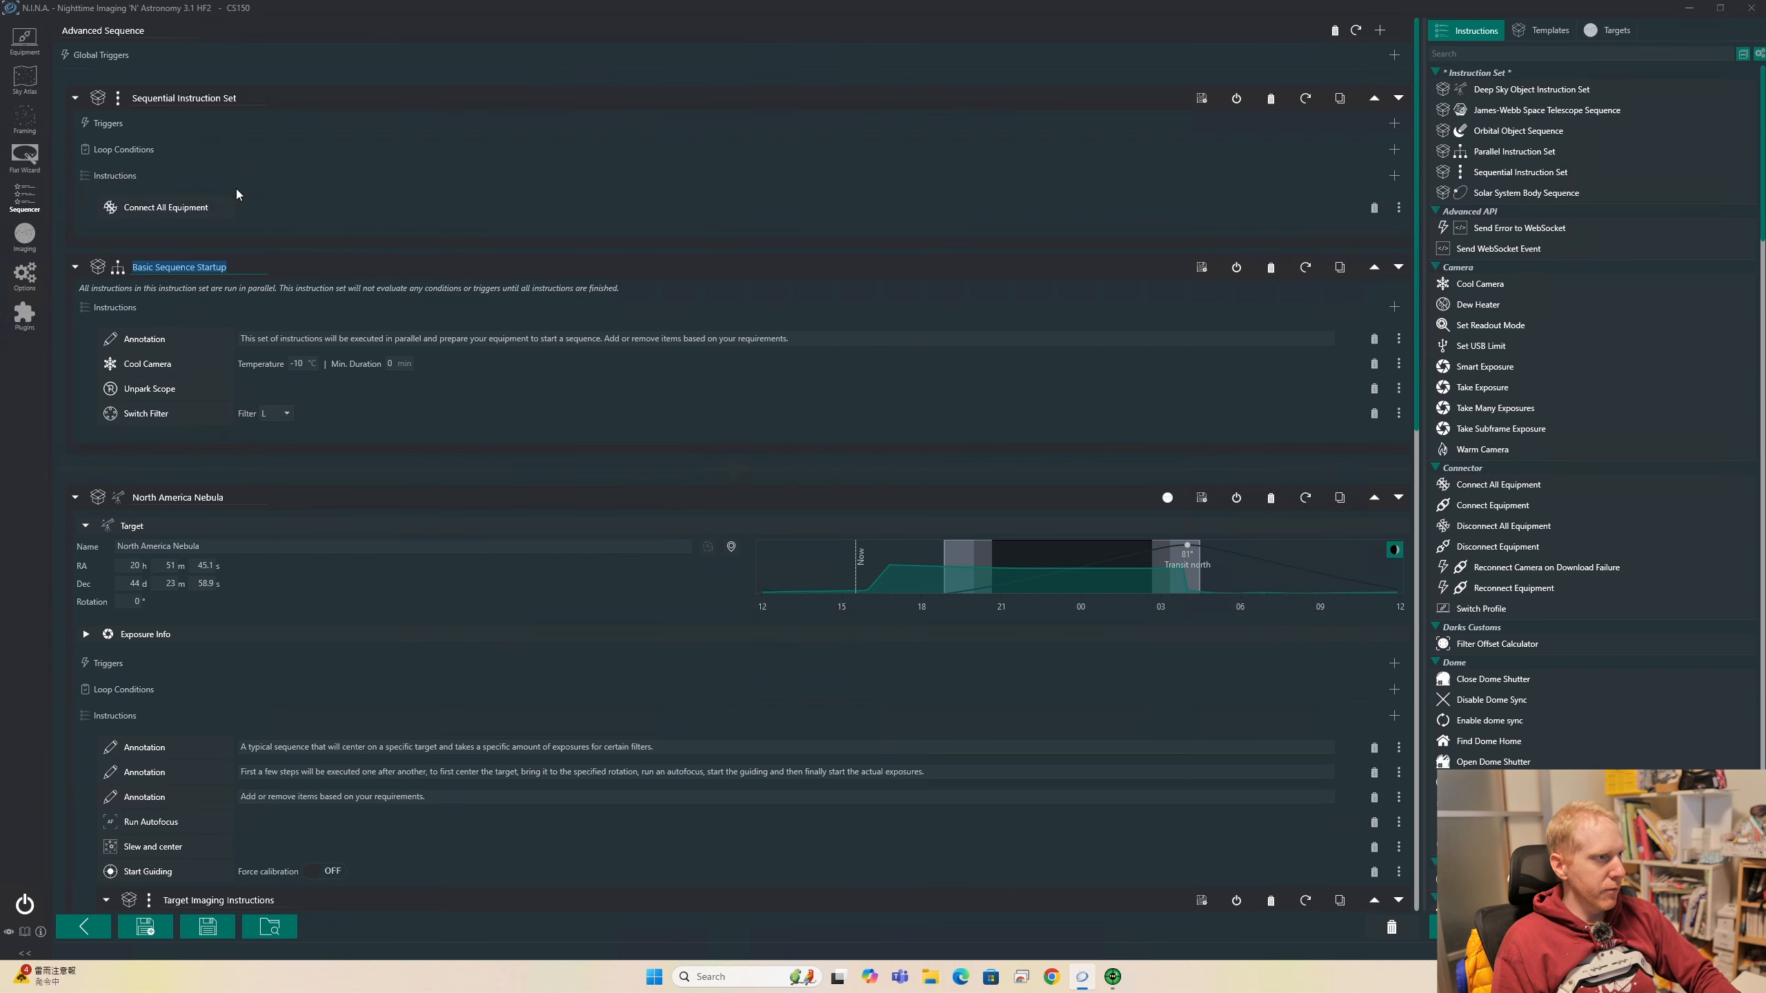
left_click_drag(416, 271, 393, 236)
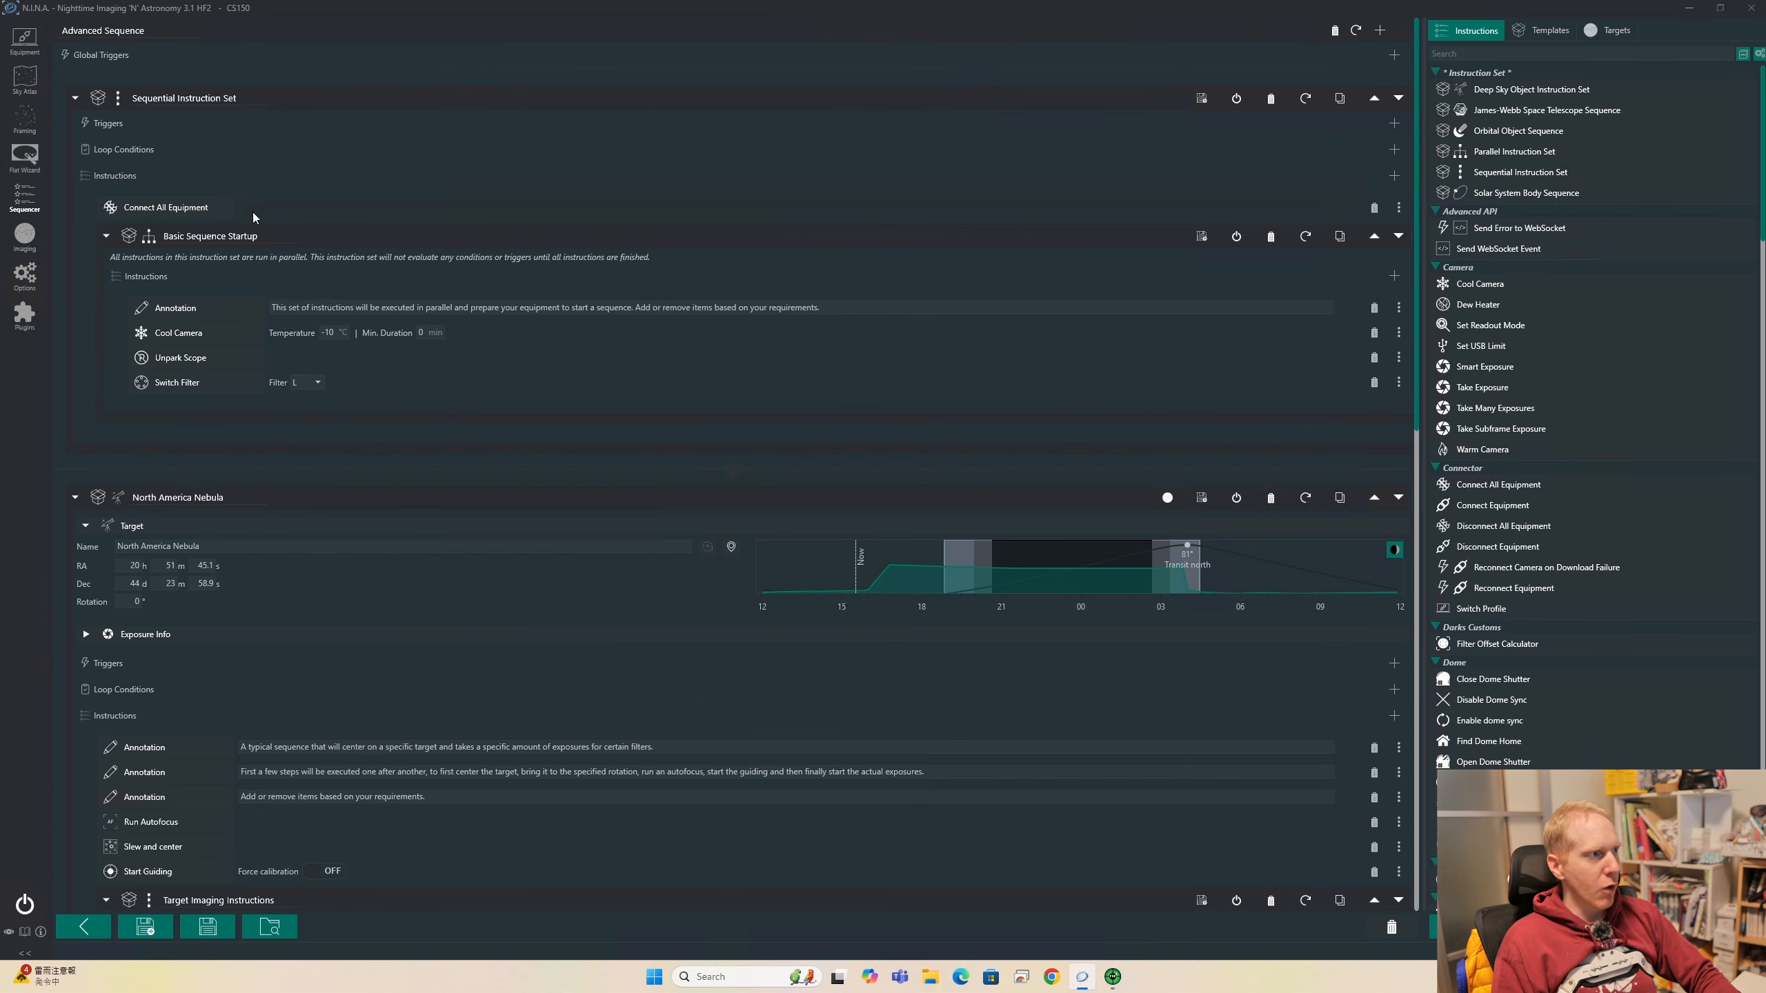
double_click(187, 95)
left_click_drag(248, 98, 96, 88)
type("MY NEW")
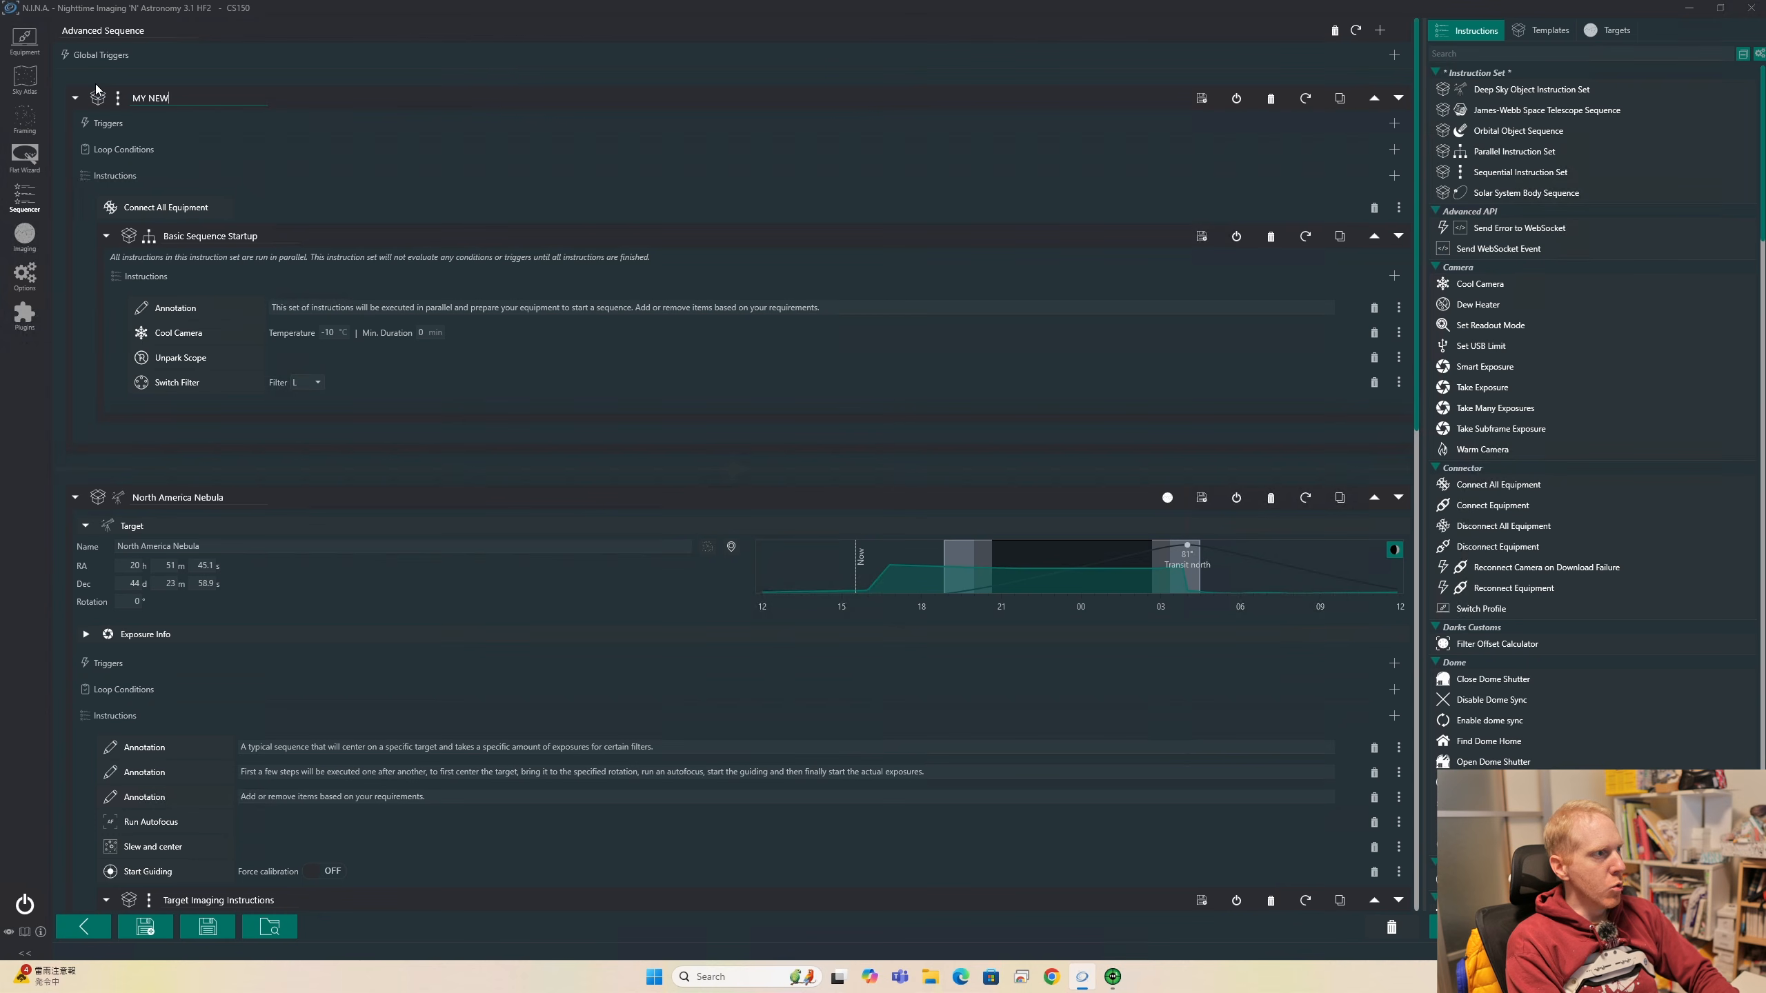
type(" SEQUENCE S")
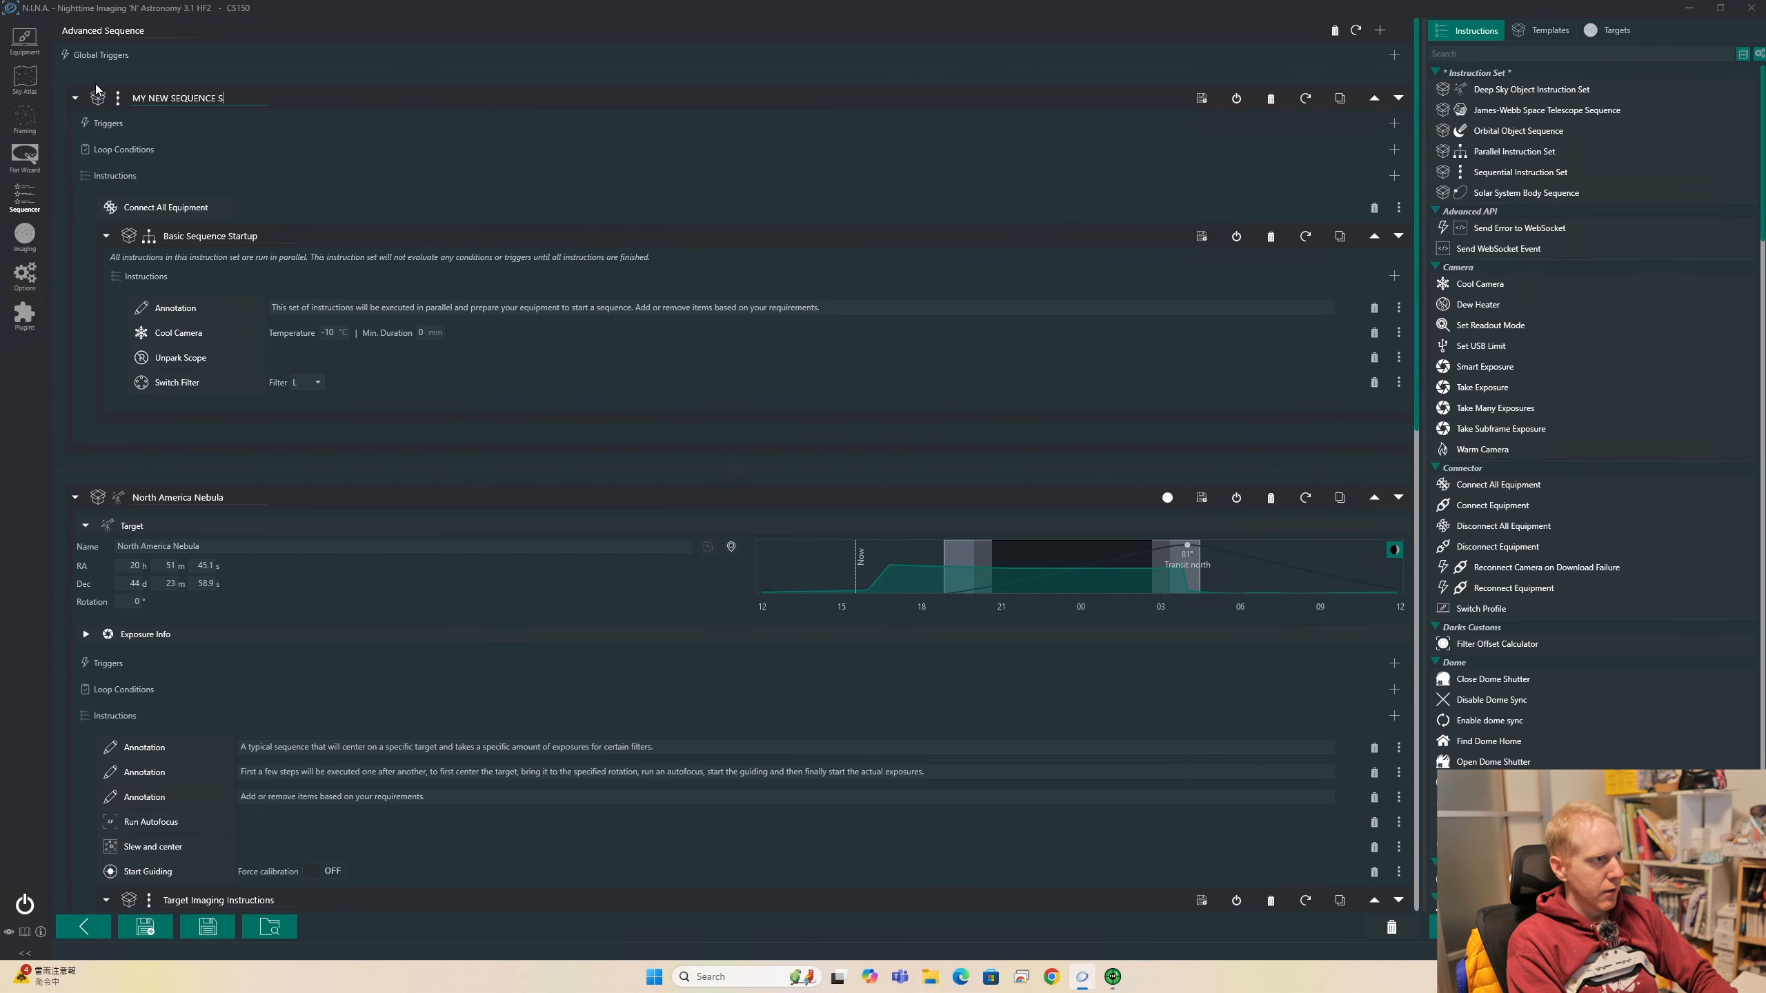
type("TRART")
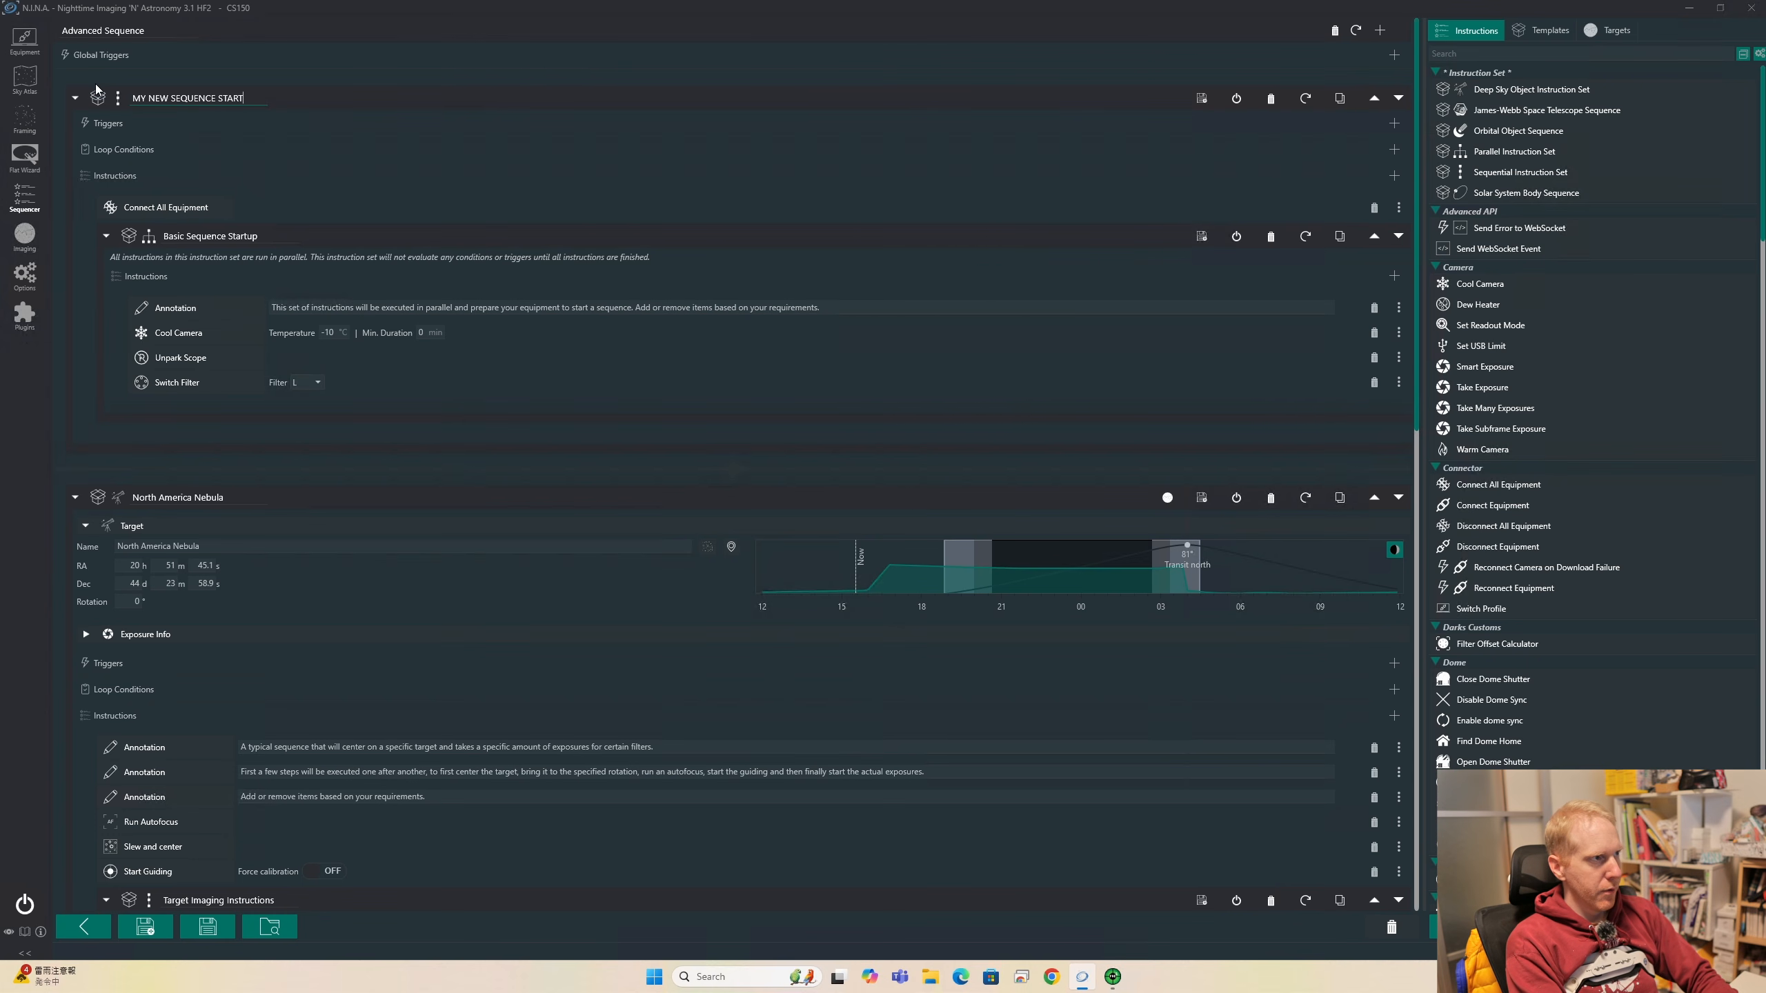
type("UP")
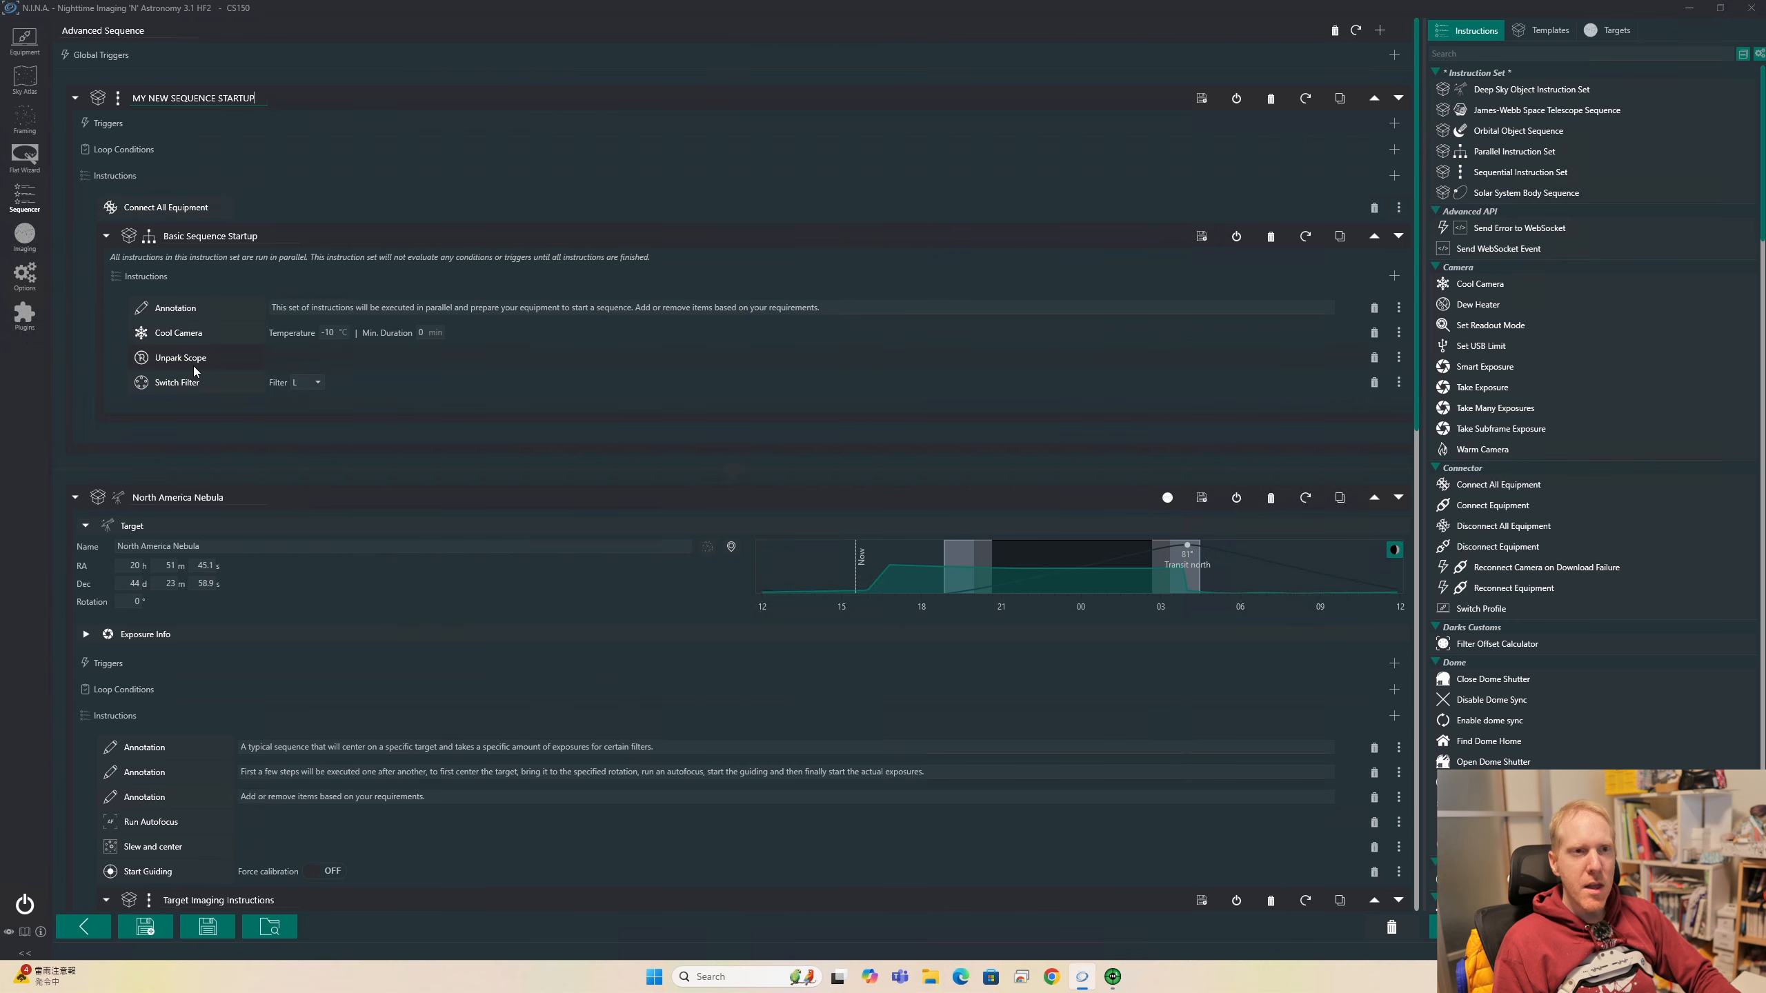
Add a Wait for Time Span instruction with a 30 s delay between Connect All Equipment and Basic Sequence Startup
left_click(1496, 55)
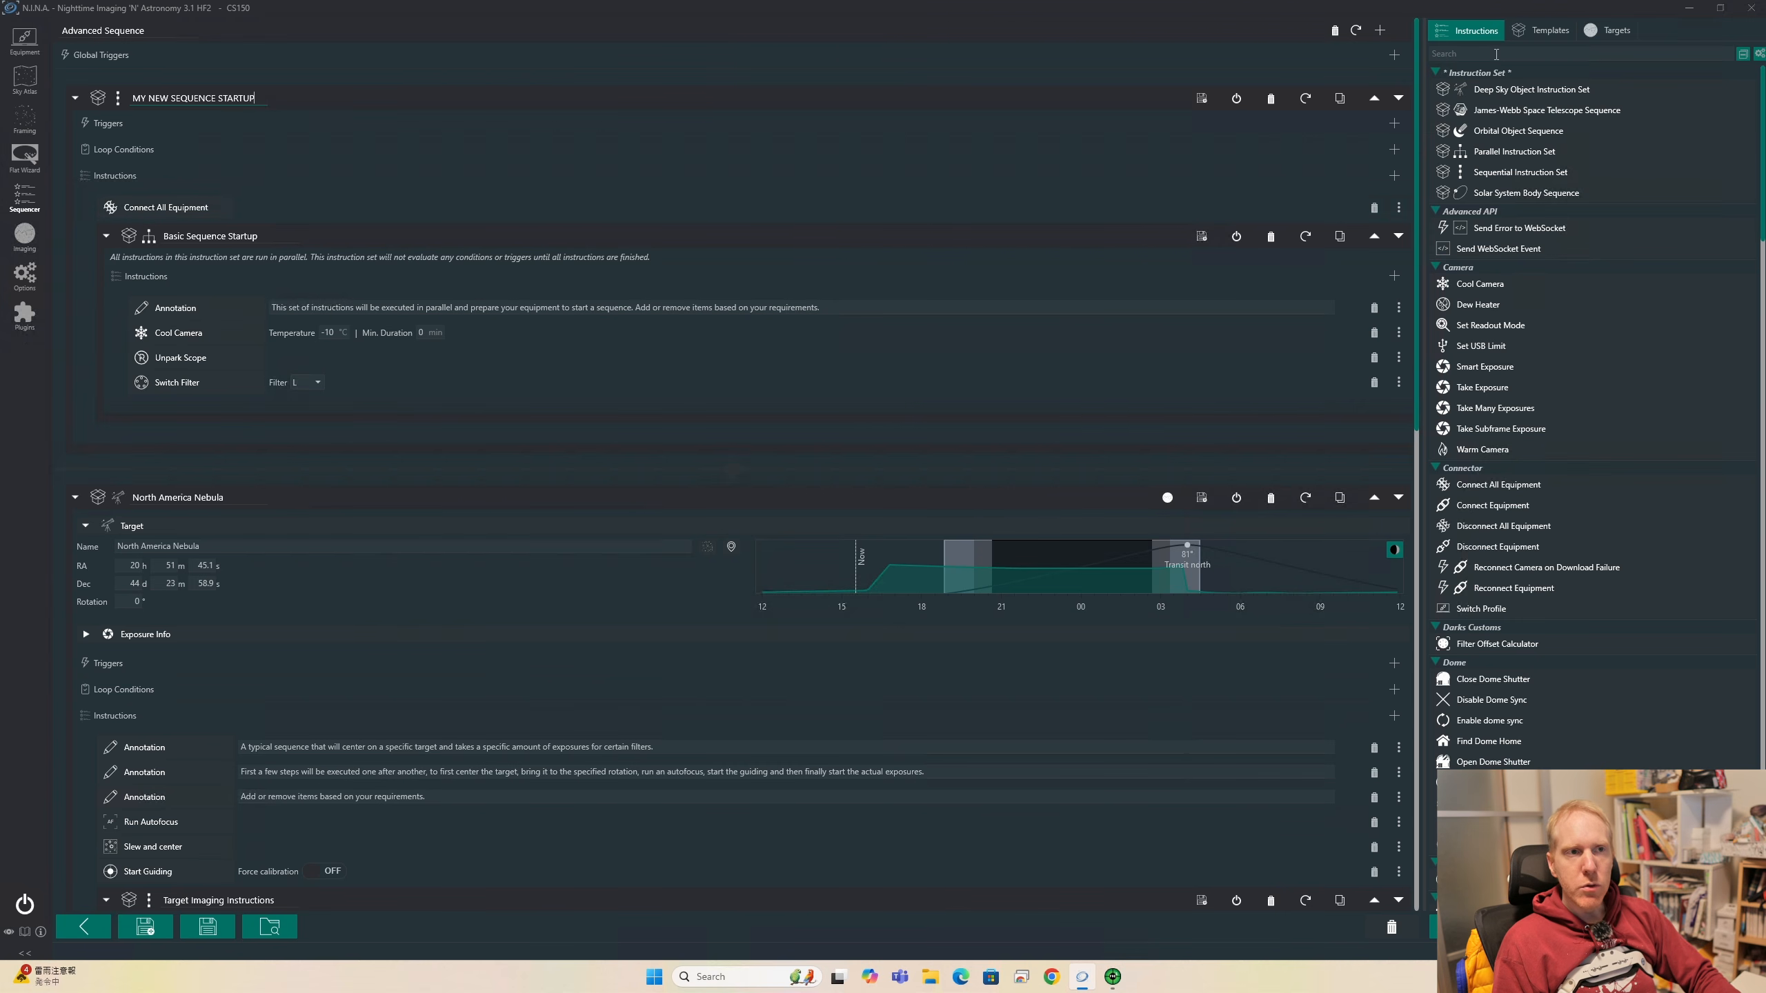
type("wait")
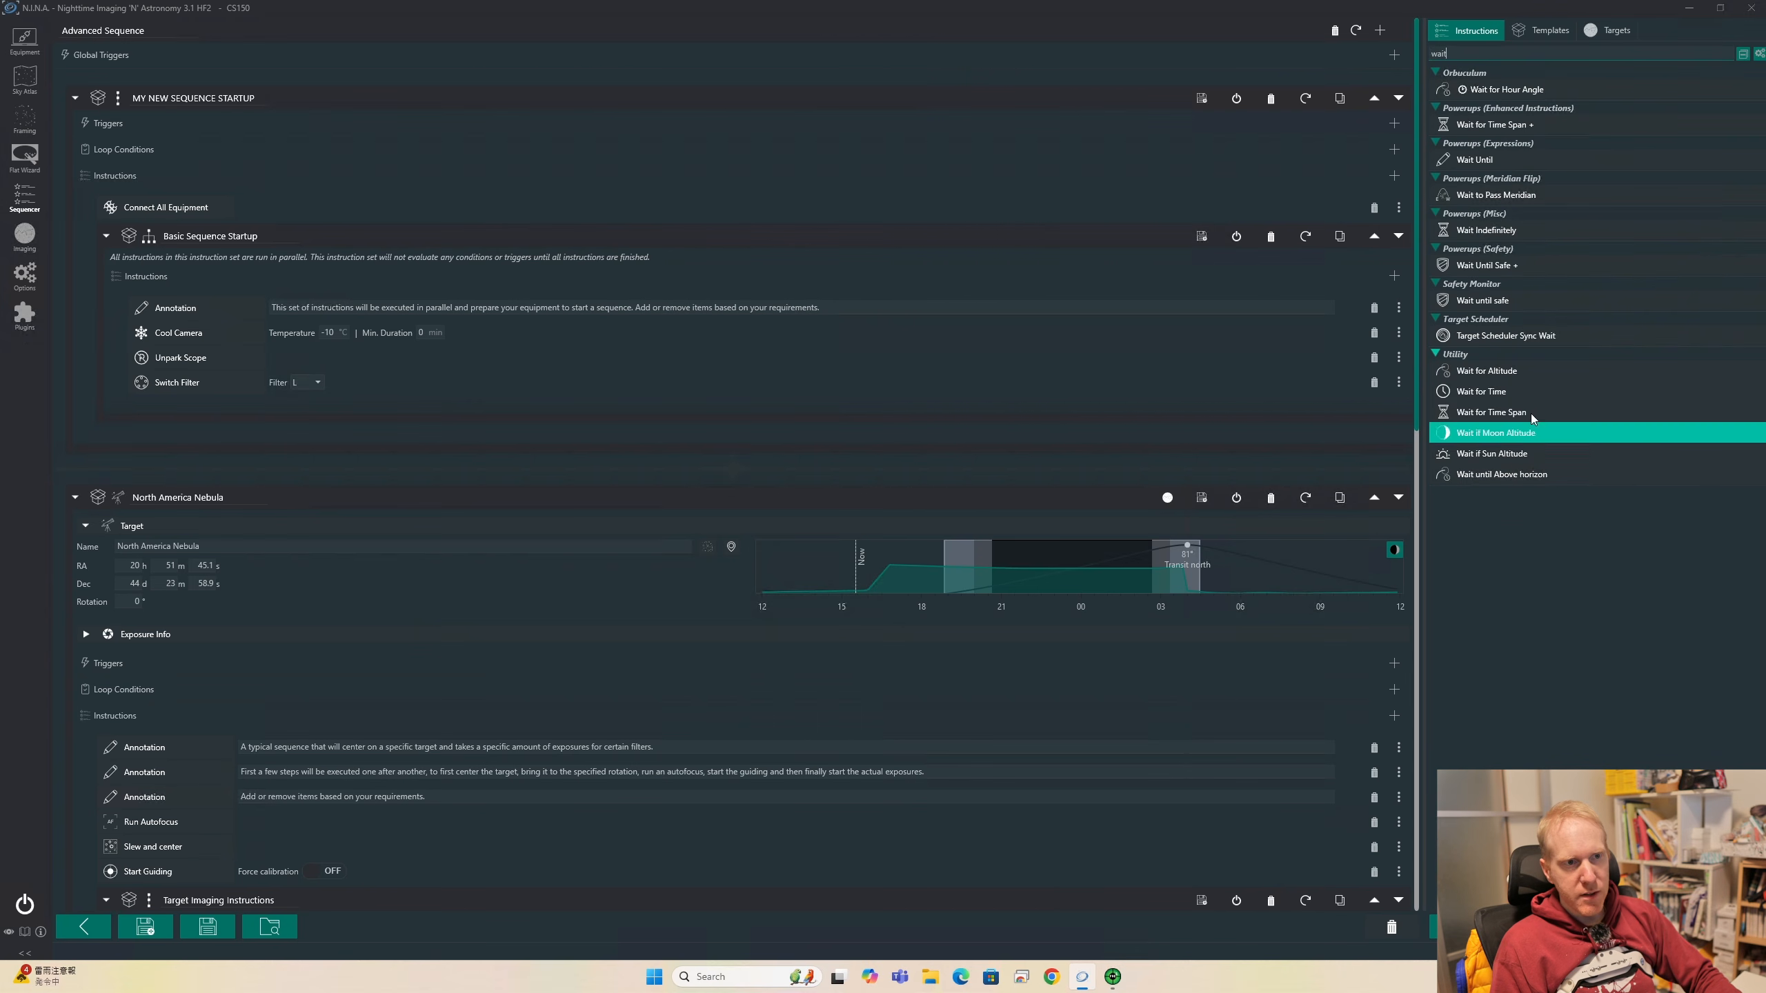
left_click_drag(1508, 414, 379, 227)
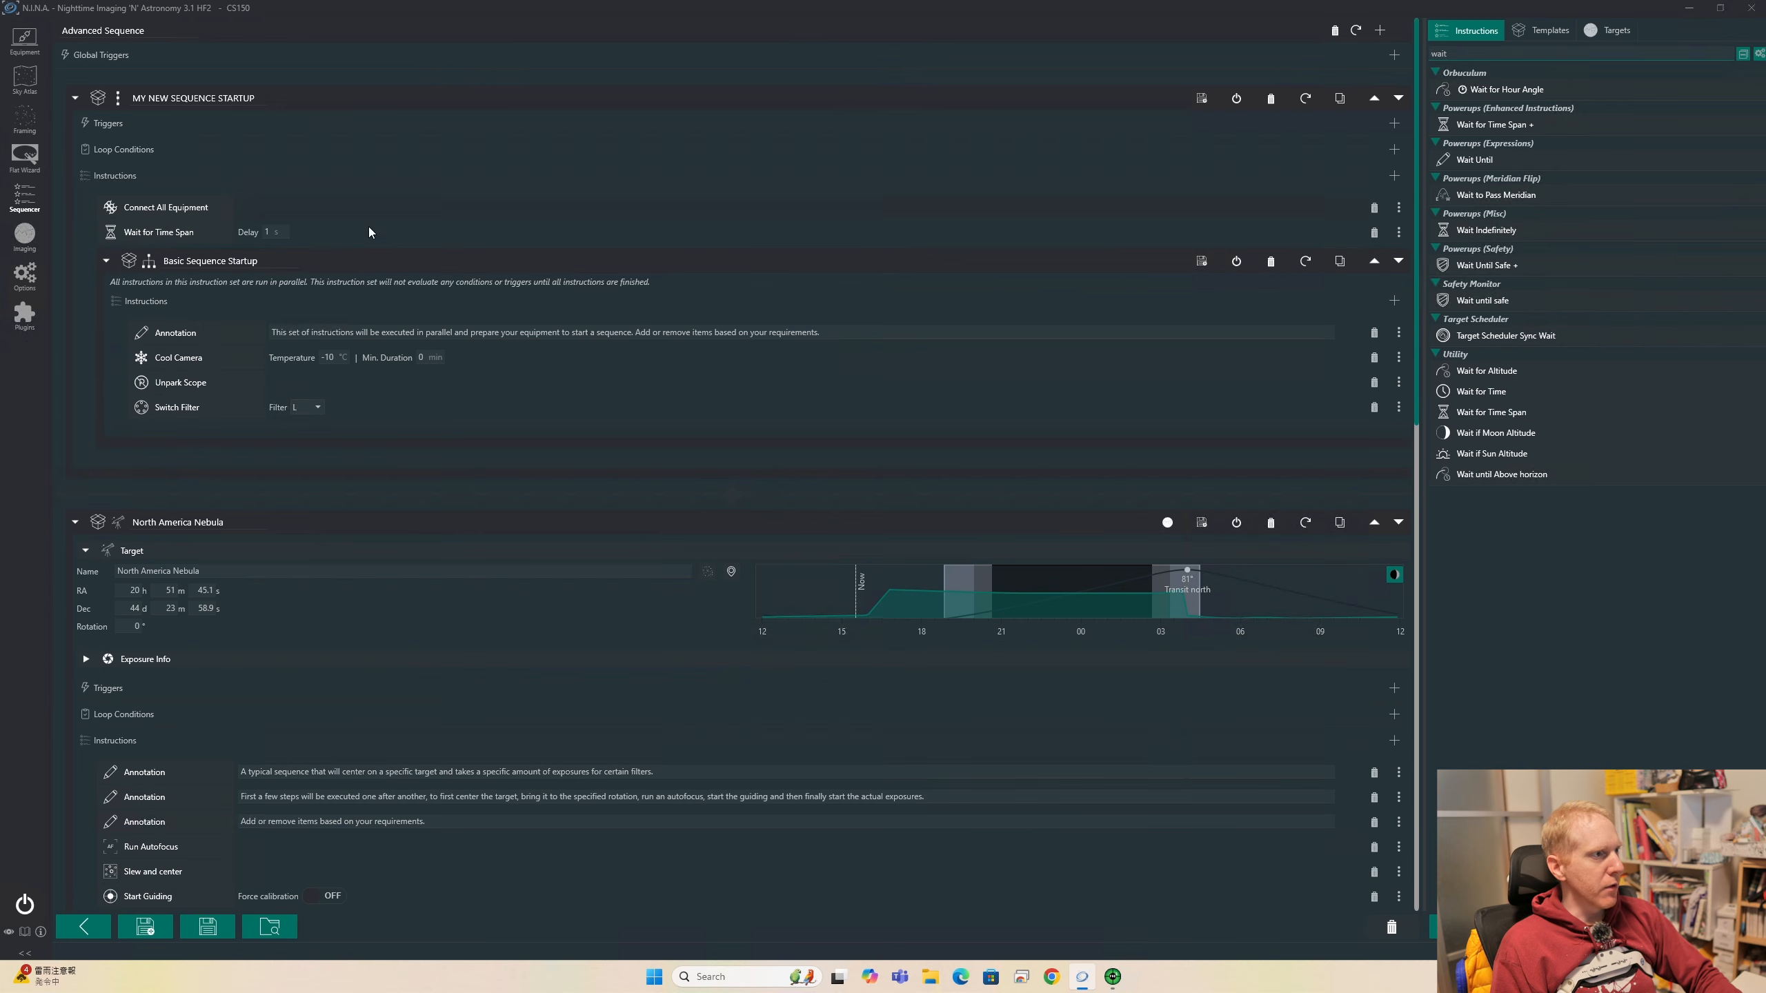
type("30")
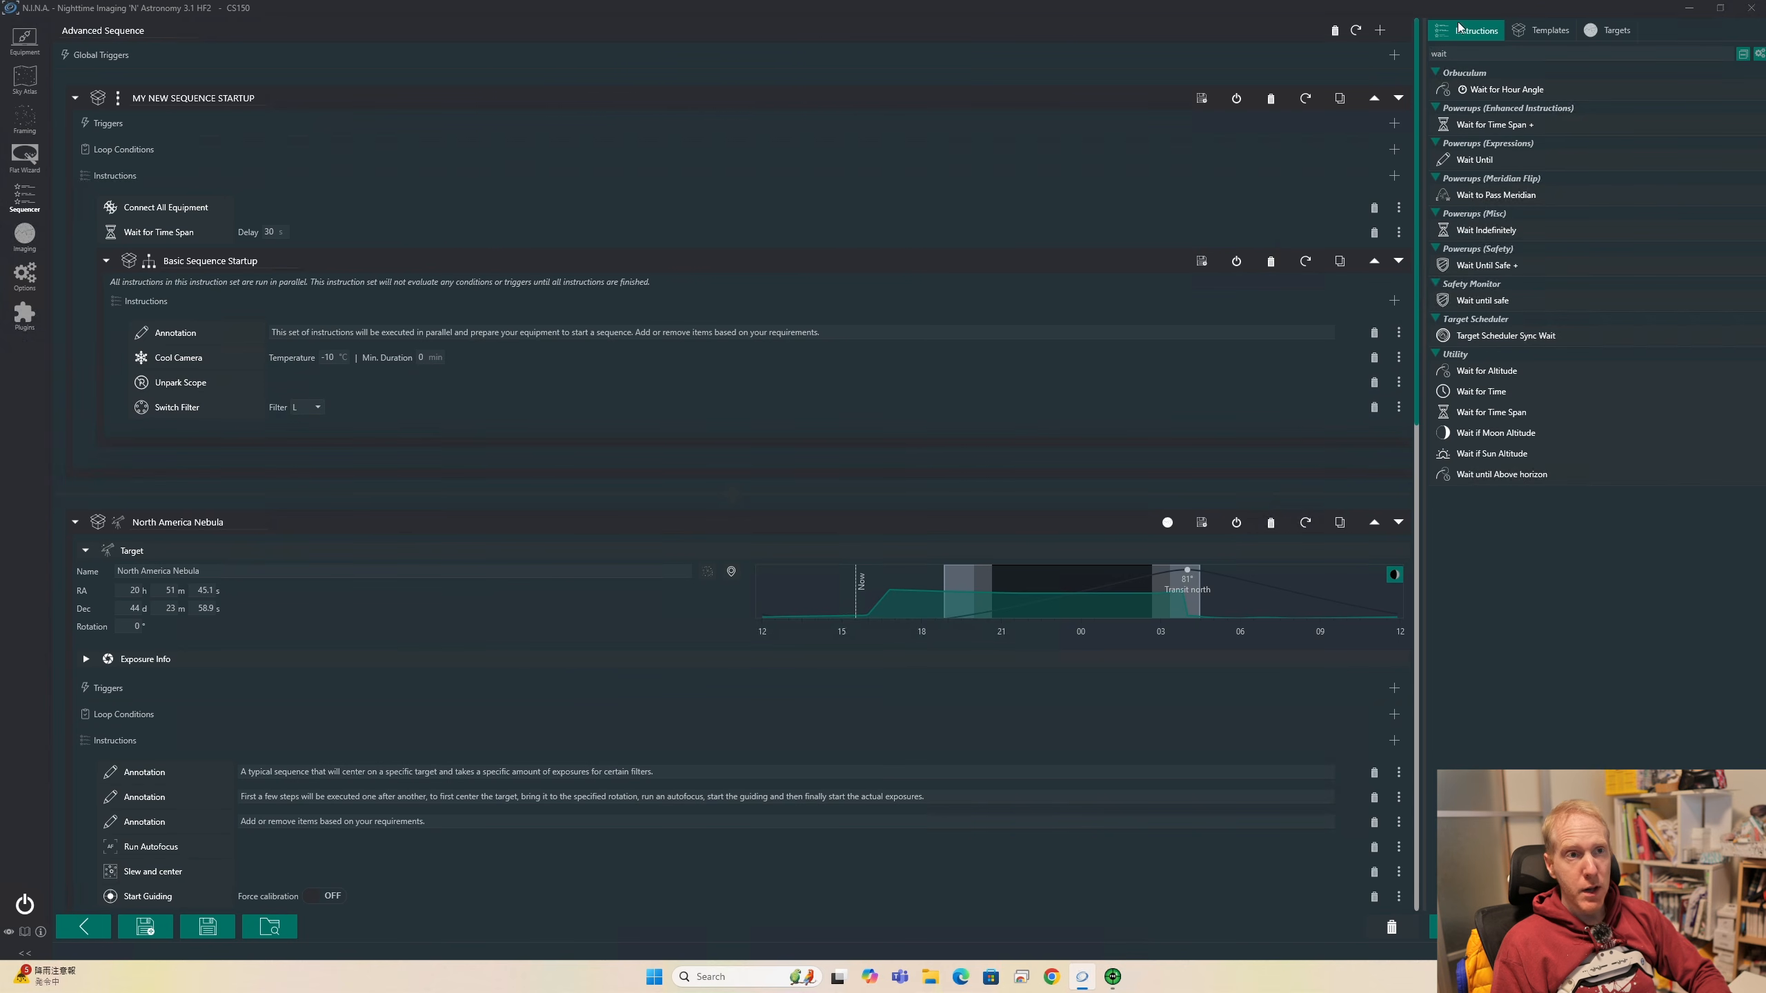
Find the Open Flat Panel Cover instruction and add it after Switch Filter in Basic Sequence Startup
left_click_drag(1502, 54, 1318, 46)
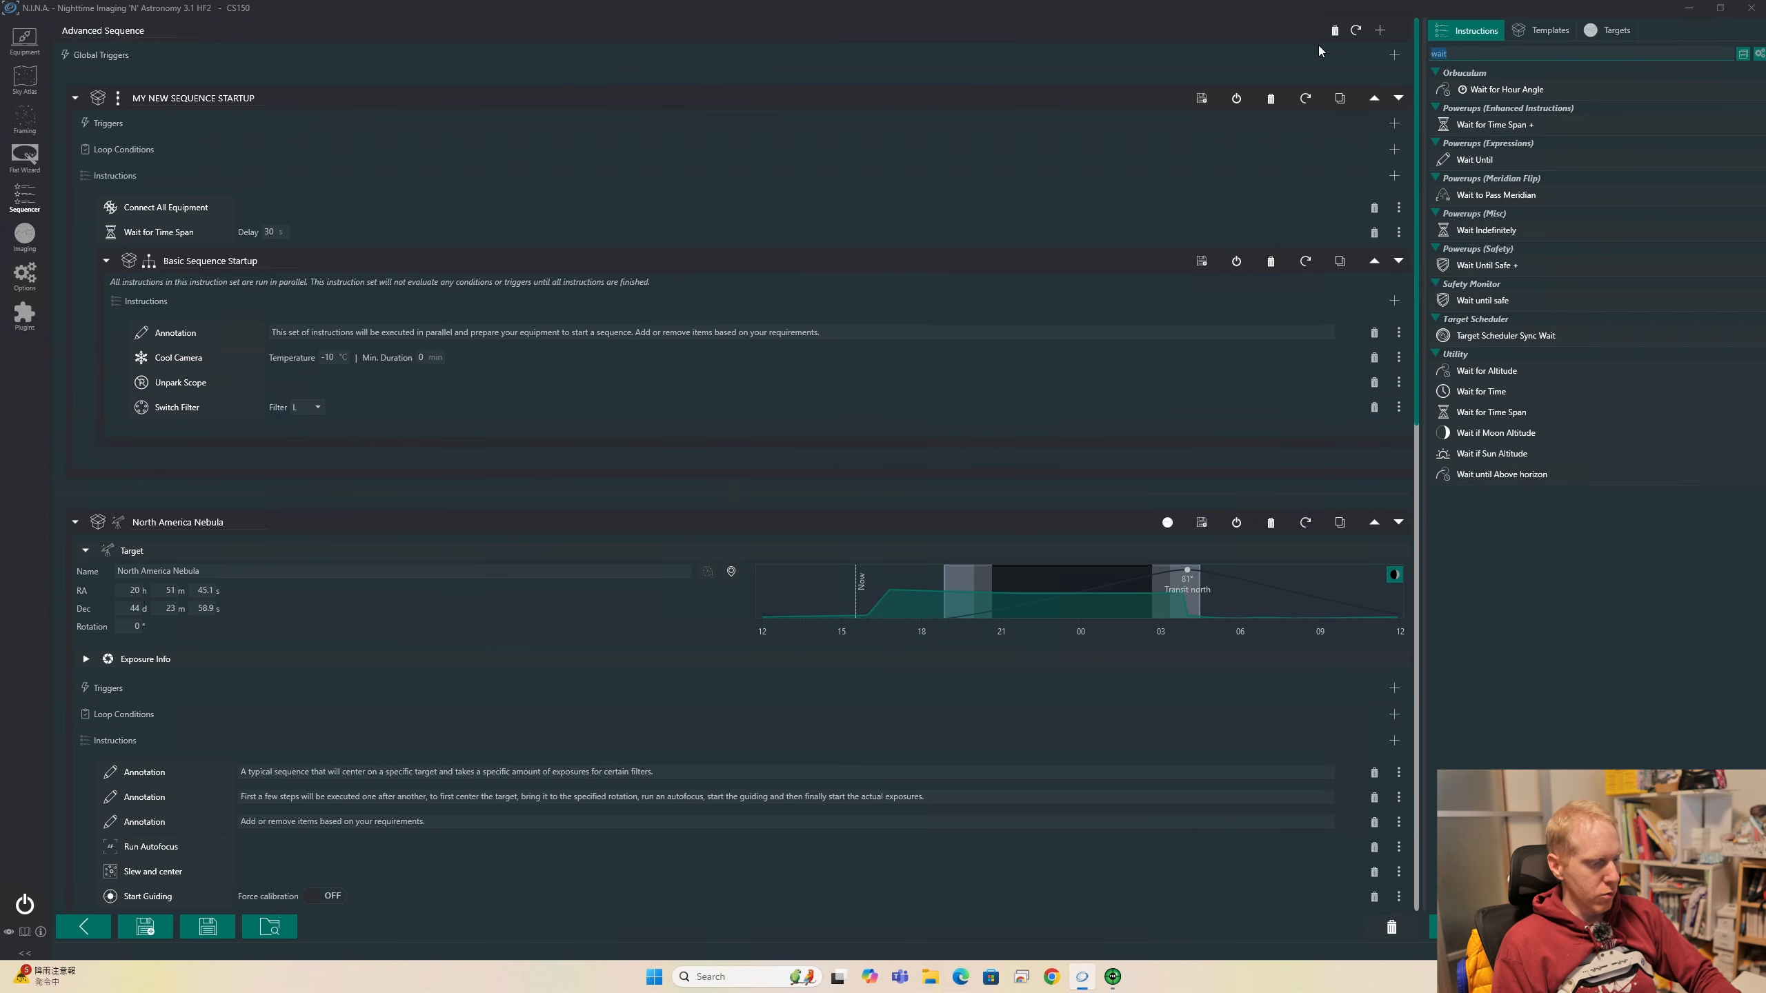
type("flat")
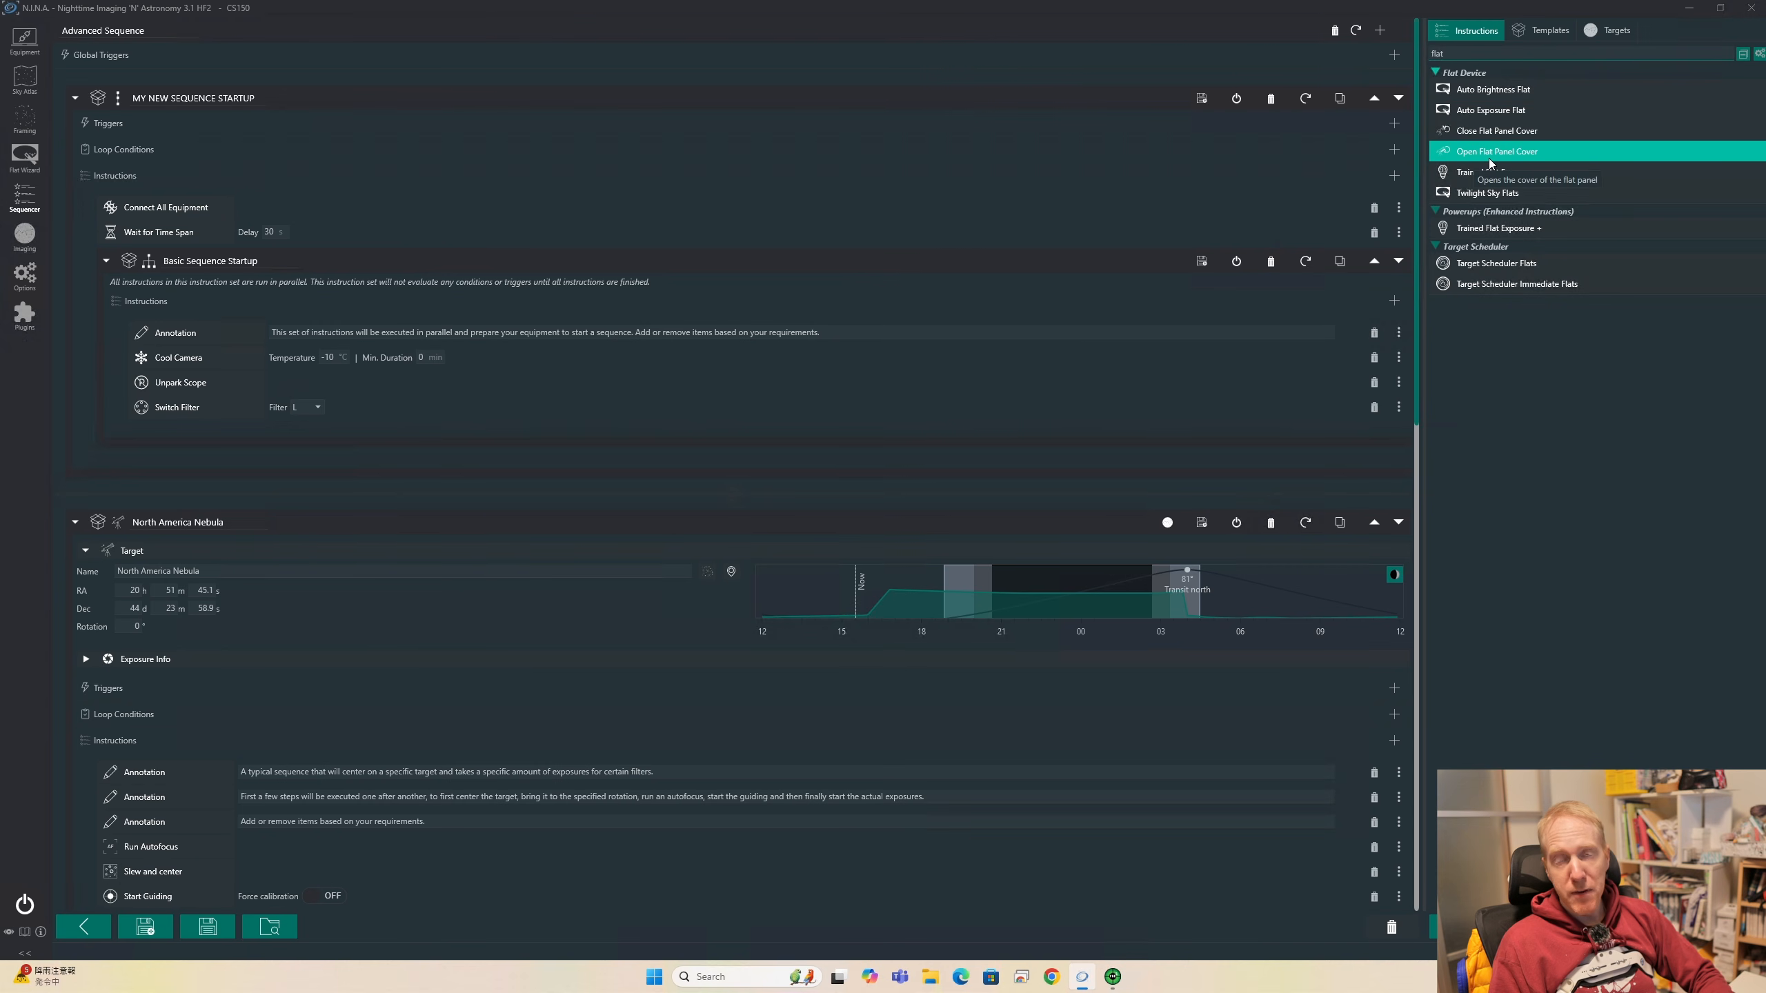
mouse_move(1488, 162)
left_mouse_down()
mouse_move(1042, 170)
mouse_move(333, 400)
mouse_move(334, 438)
mouse_move(331, 422)
left_mouse_up()
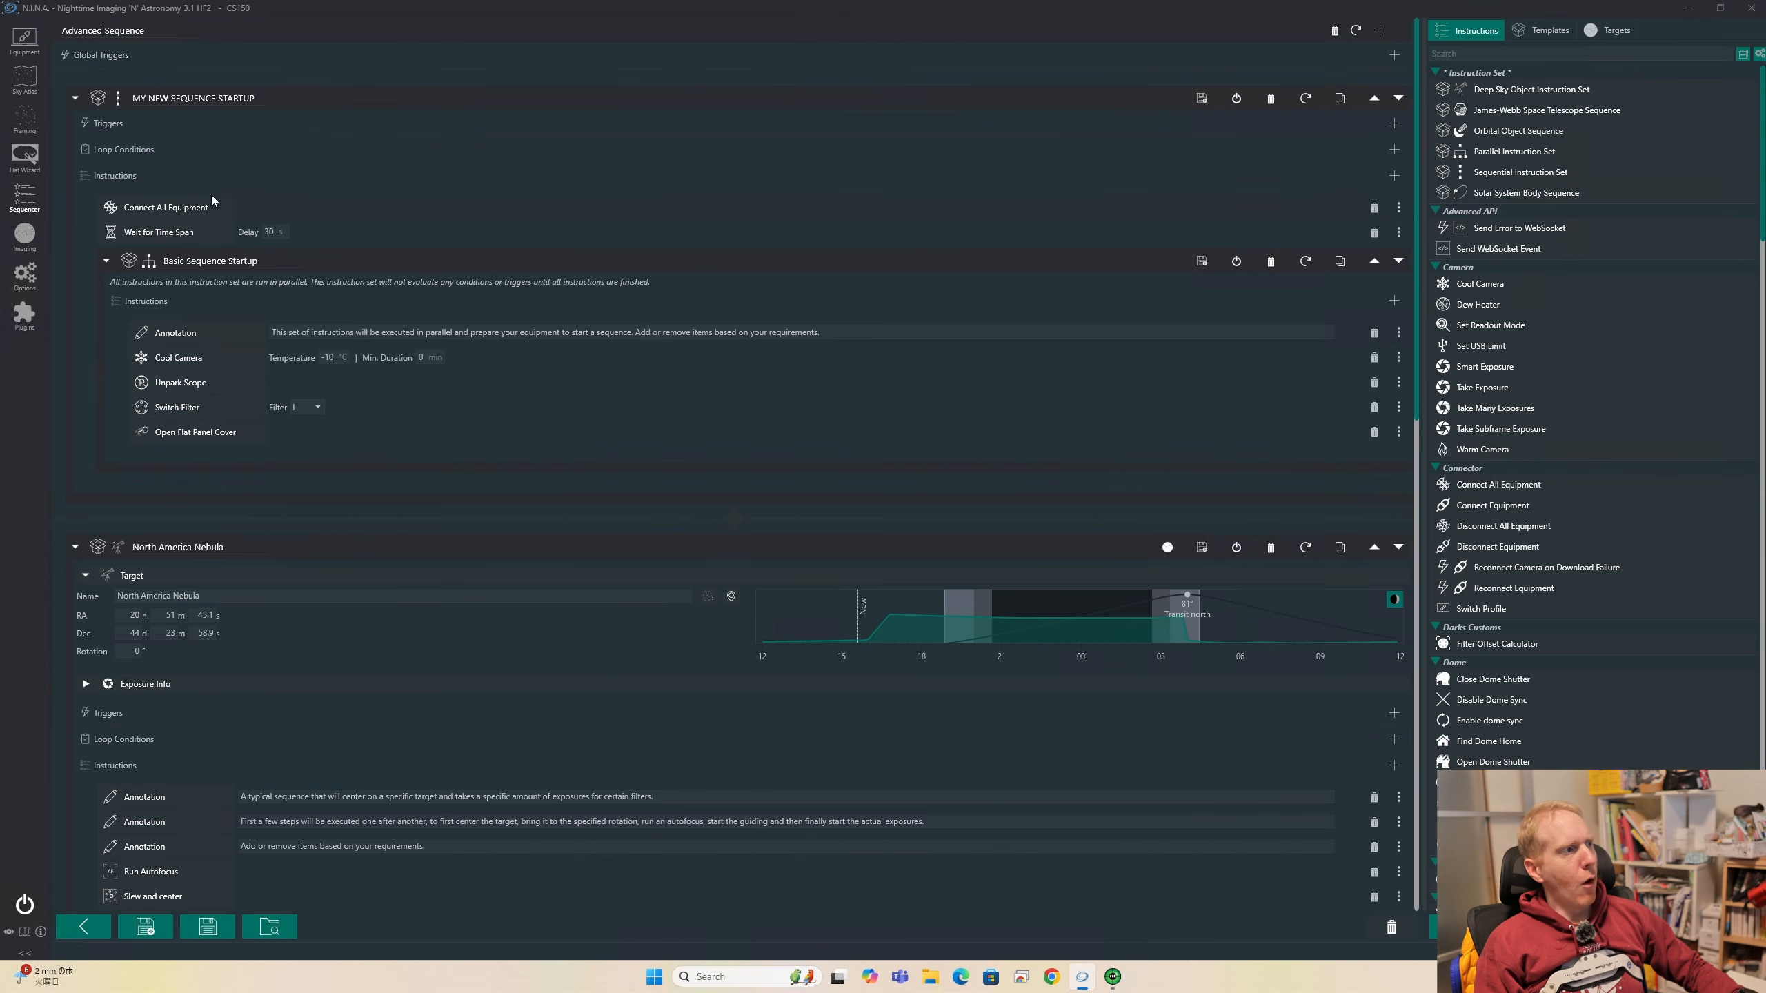
Add a Wait for Altitude instruction before Run Autofocus in the North America Nebula target set
scroll(398, 549, "down", 2)
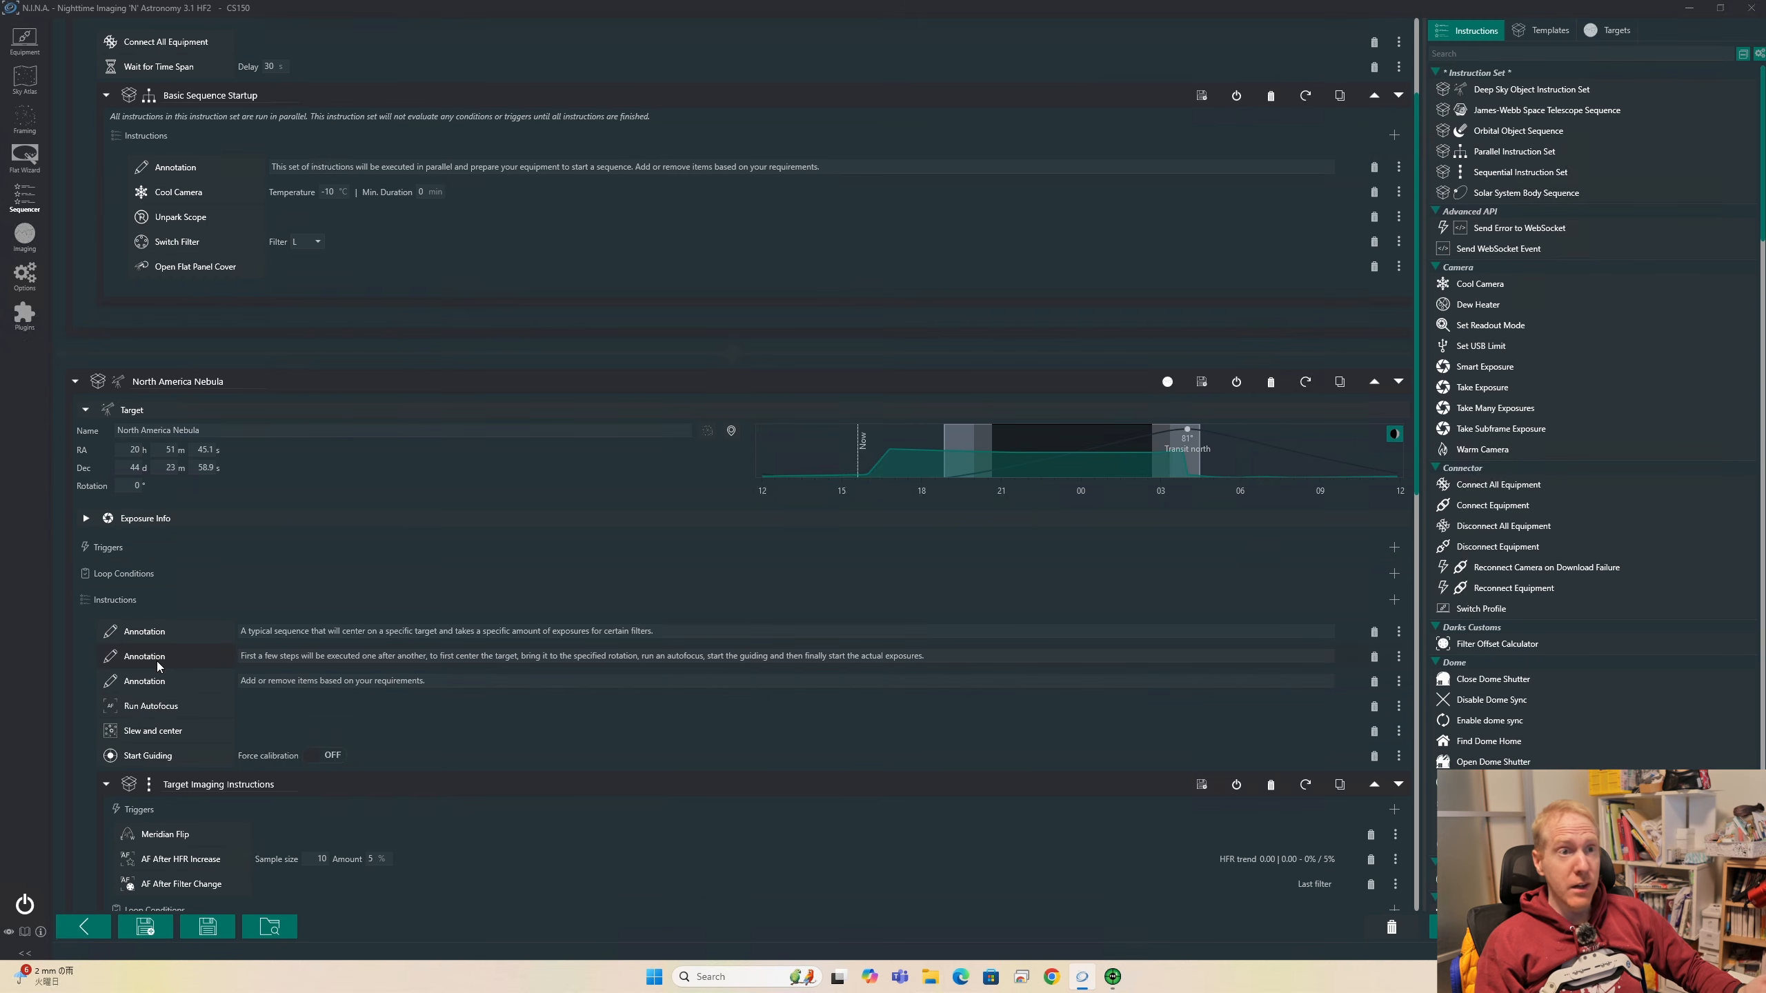
left_click(1495, 53)
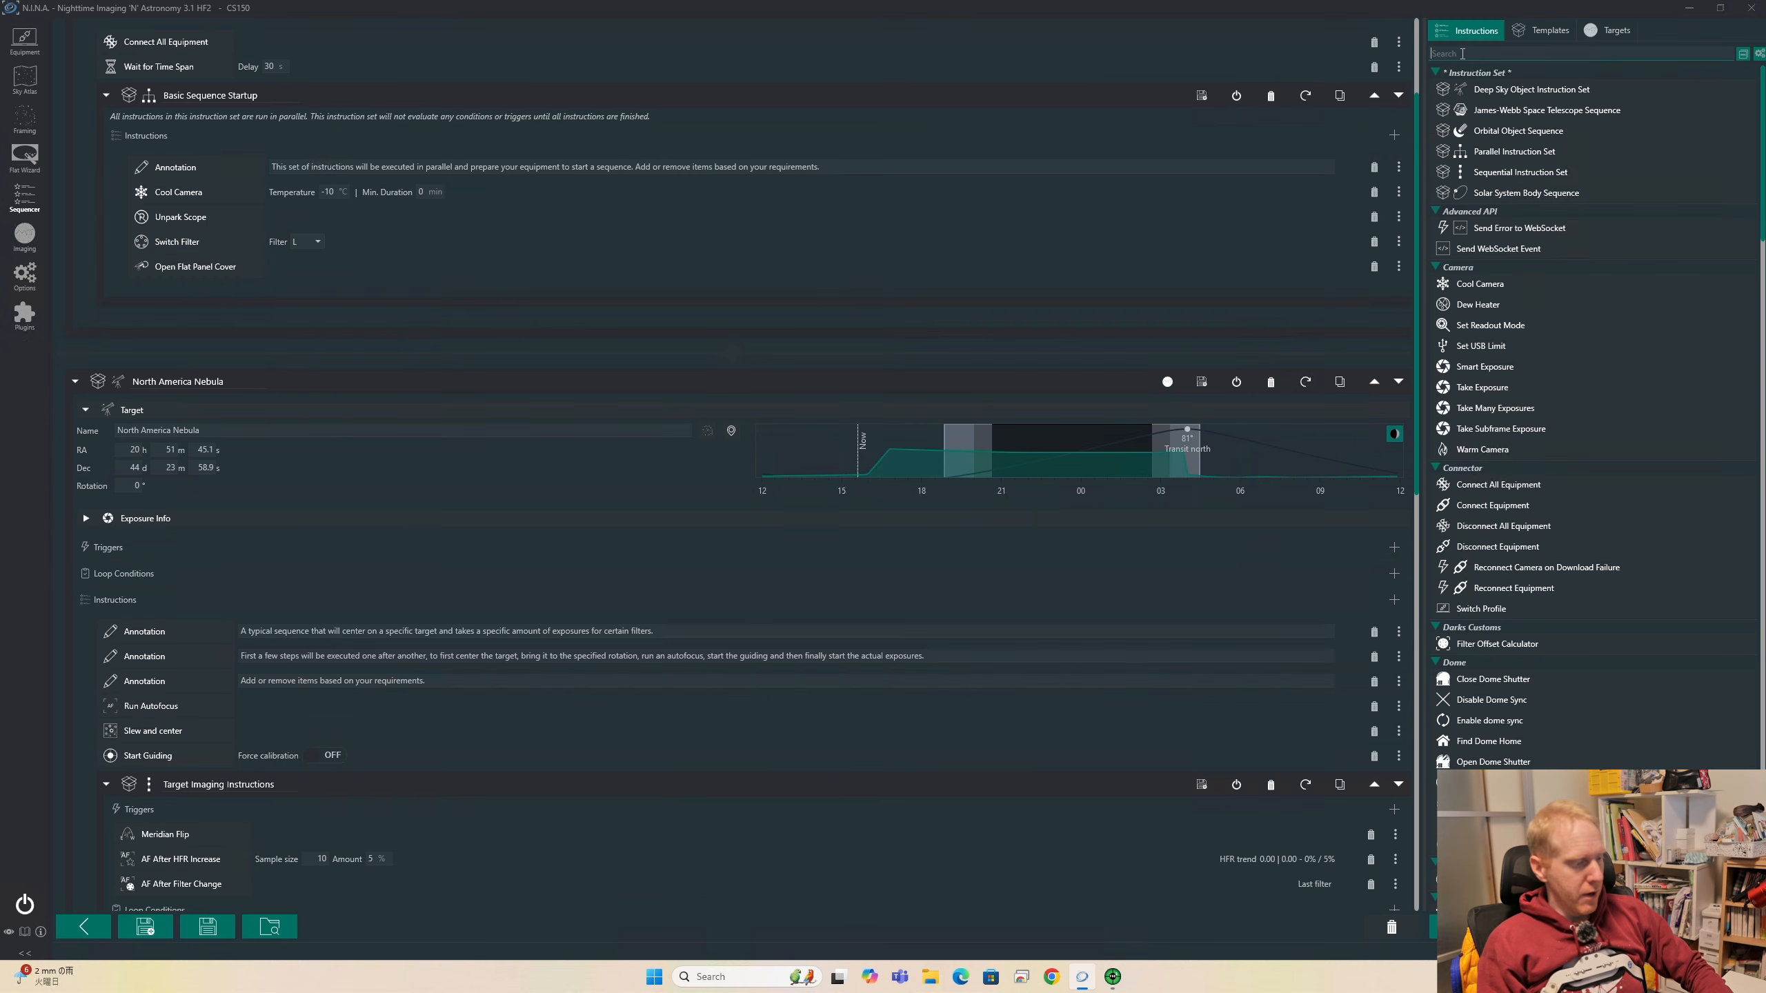
type("wait")
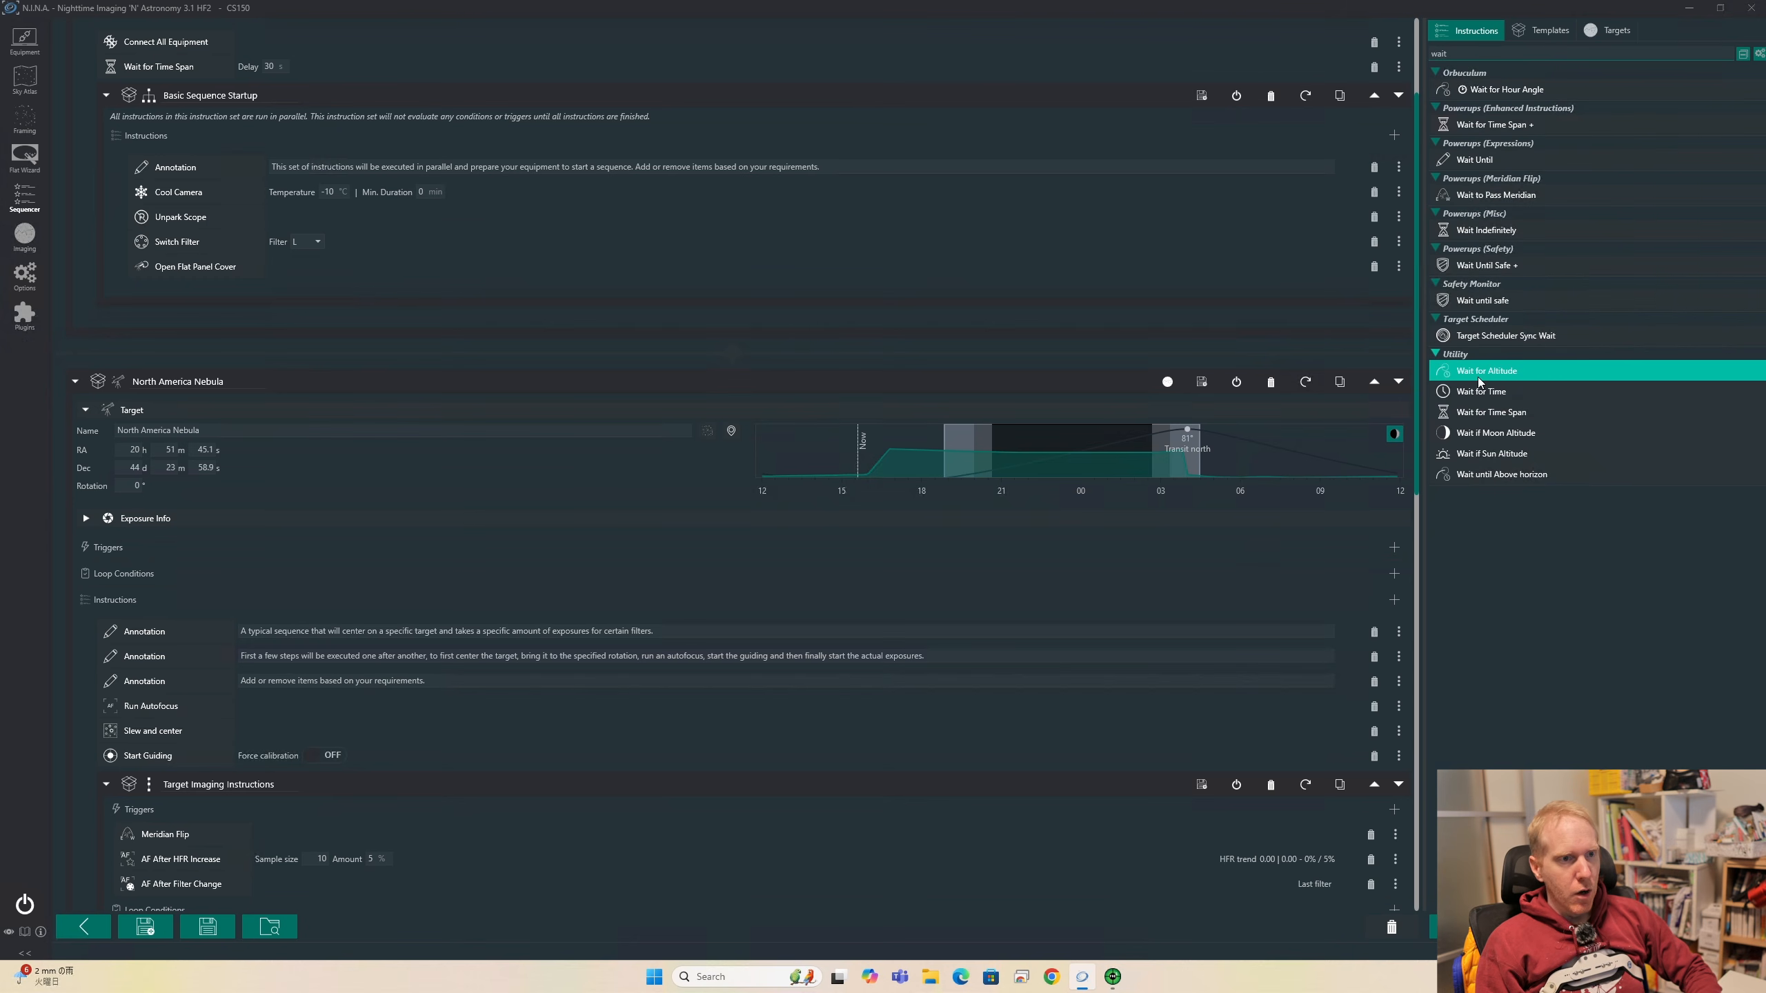
mouse_move(1474, 373)
left_mouse_down()
mouse_move(643, 721)
mouse_move(441, 698)
mouse_move(192, 753)
left_mouse_up()
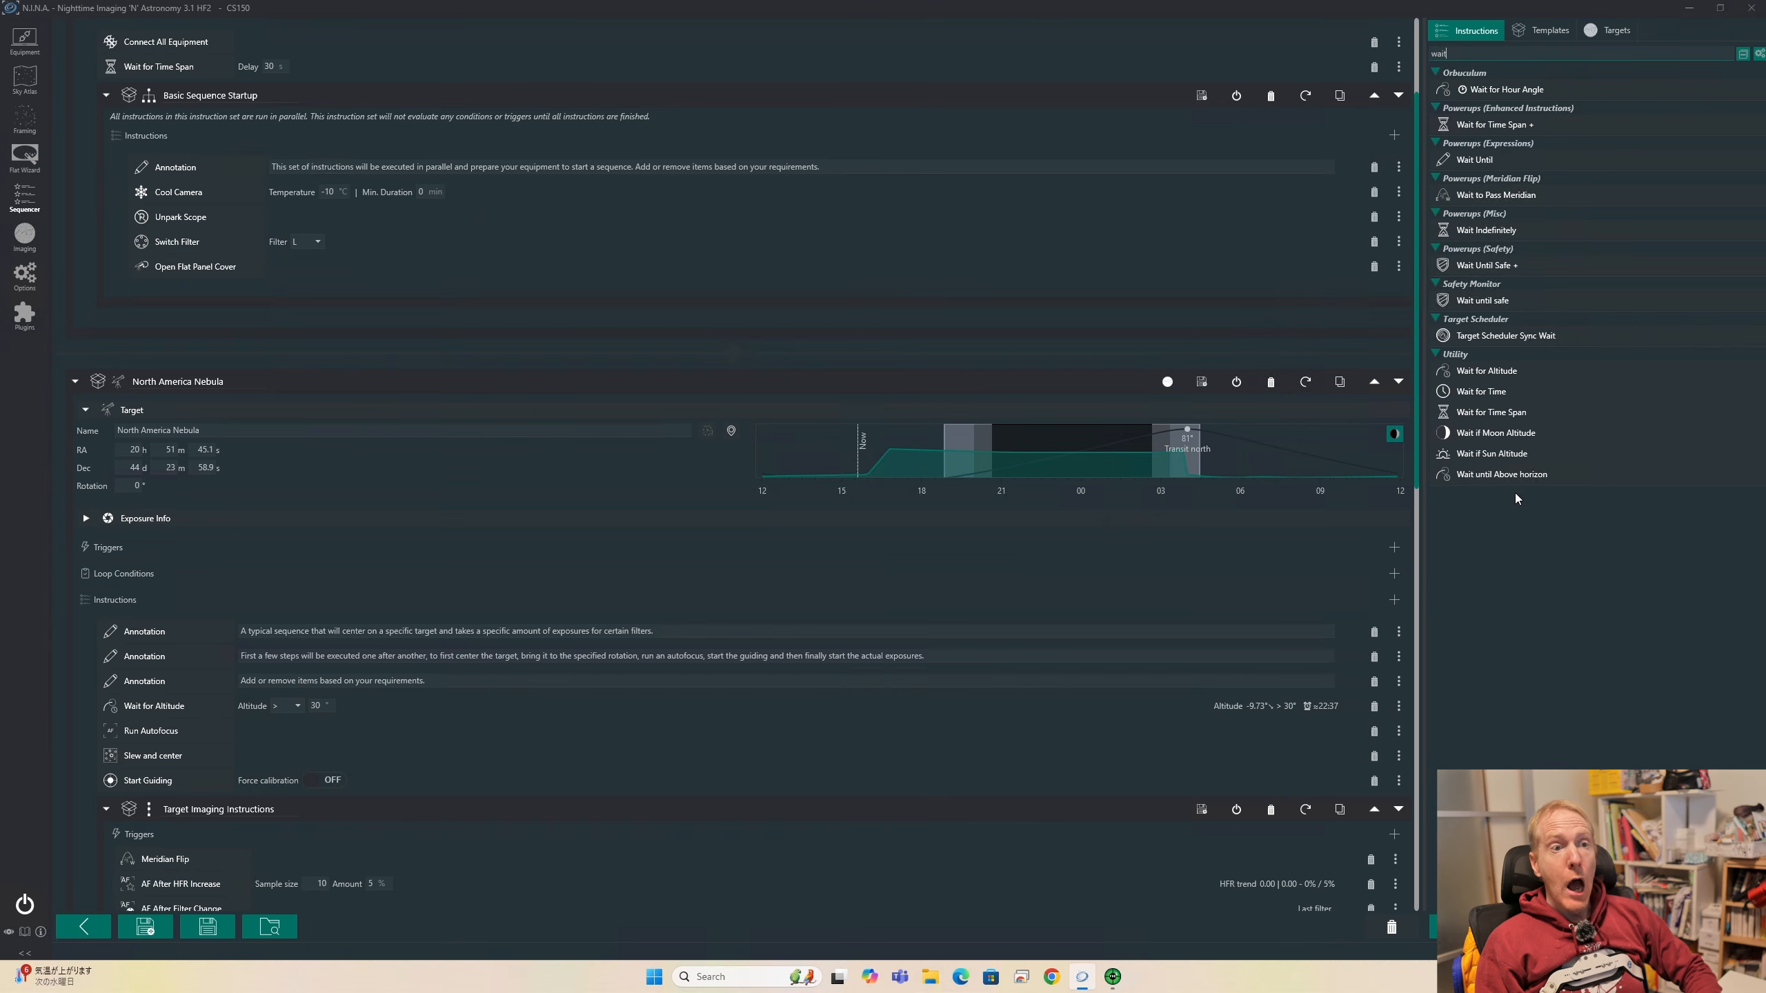
Add a Wait until Above horizon instruction before Wait for Altitude and set its offset to 5°
mouse_move(1512, 475)
left_mouse_down()
mouse_move(1297, 546)
mouse_move(378, 708)
left_mouse_up()
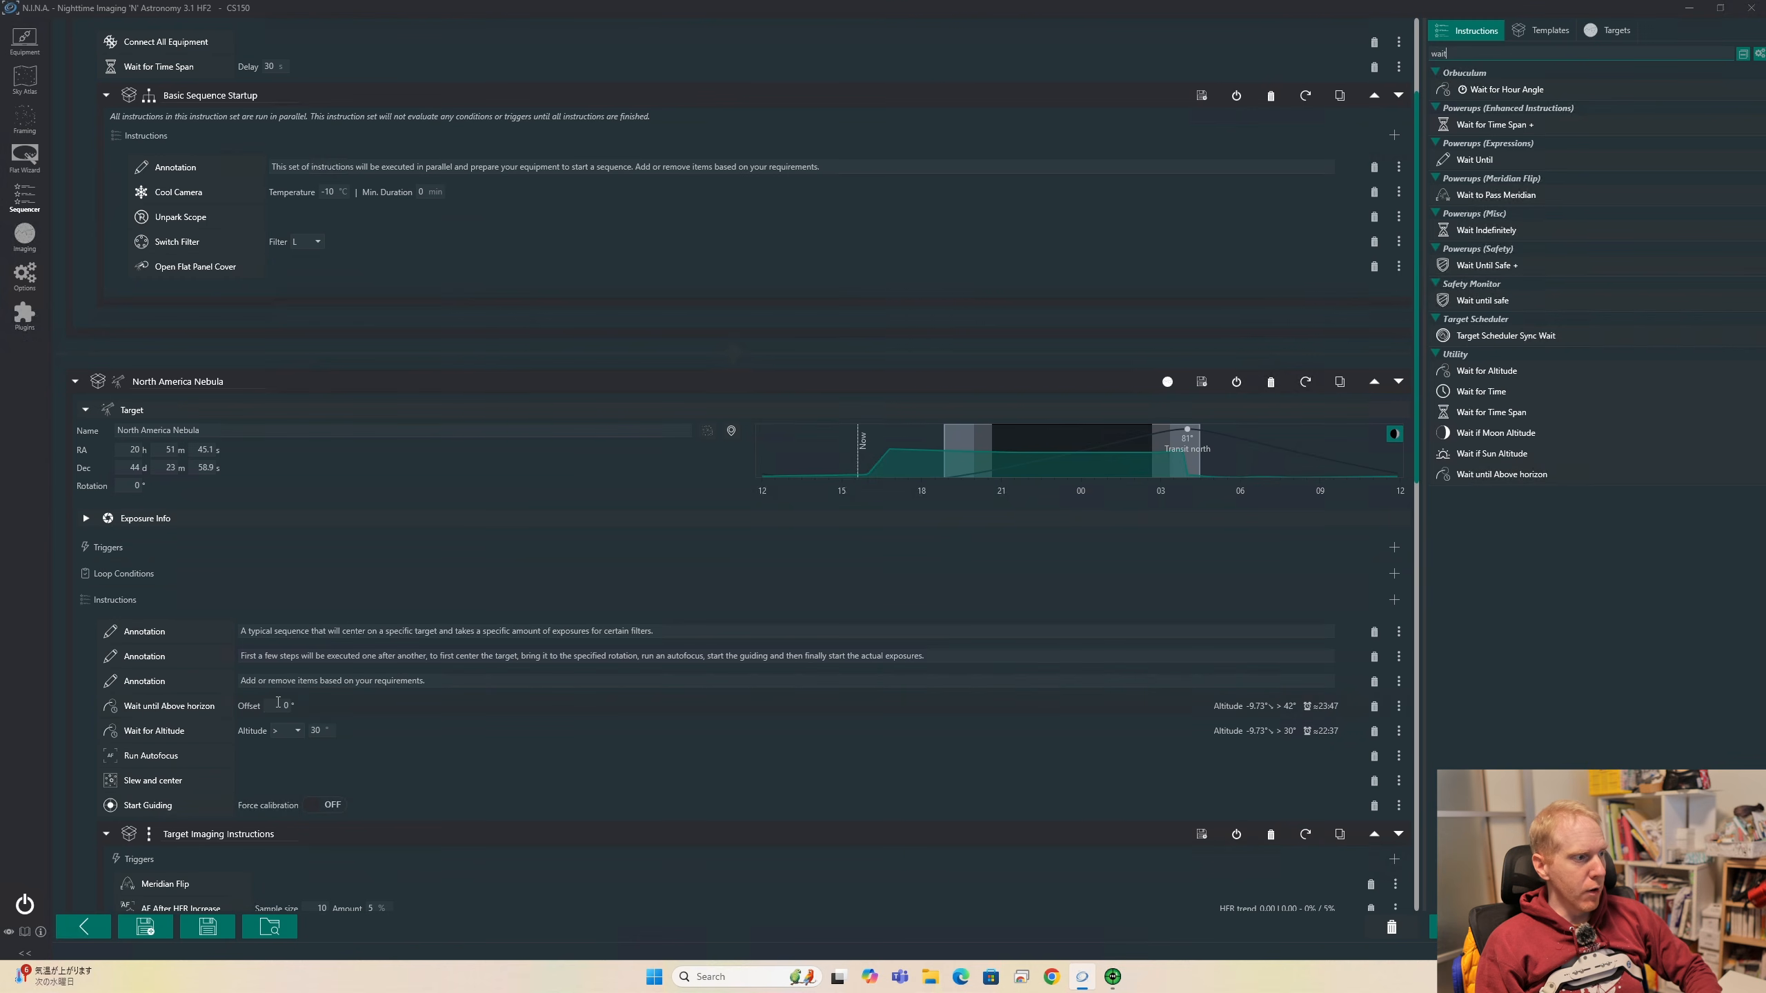
type("5")
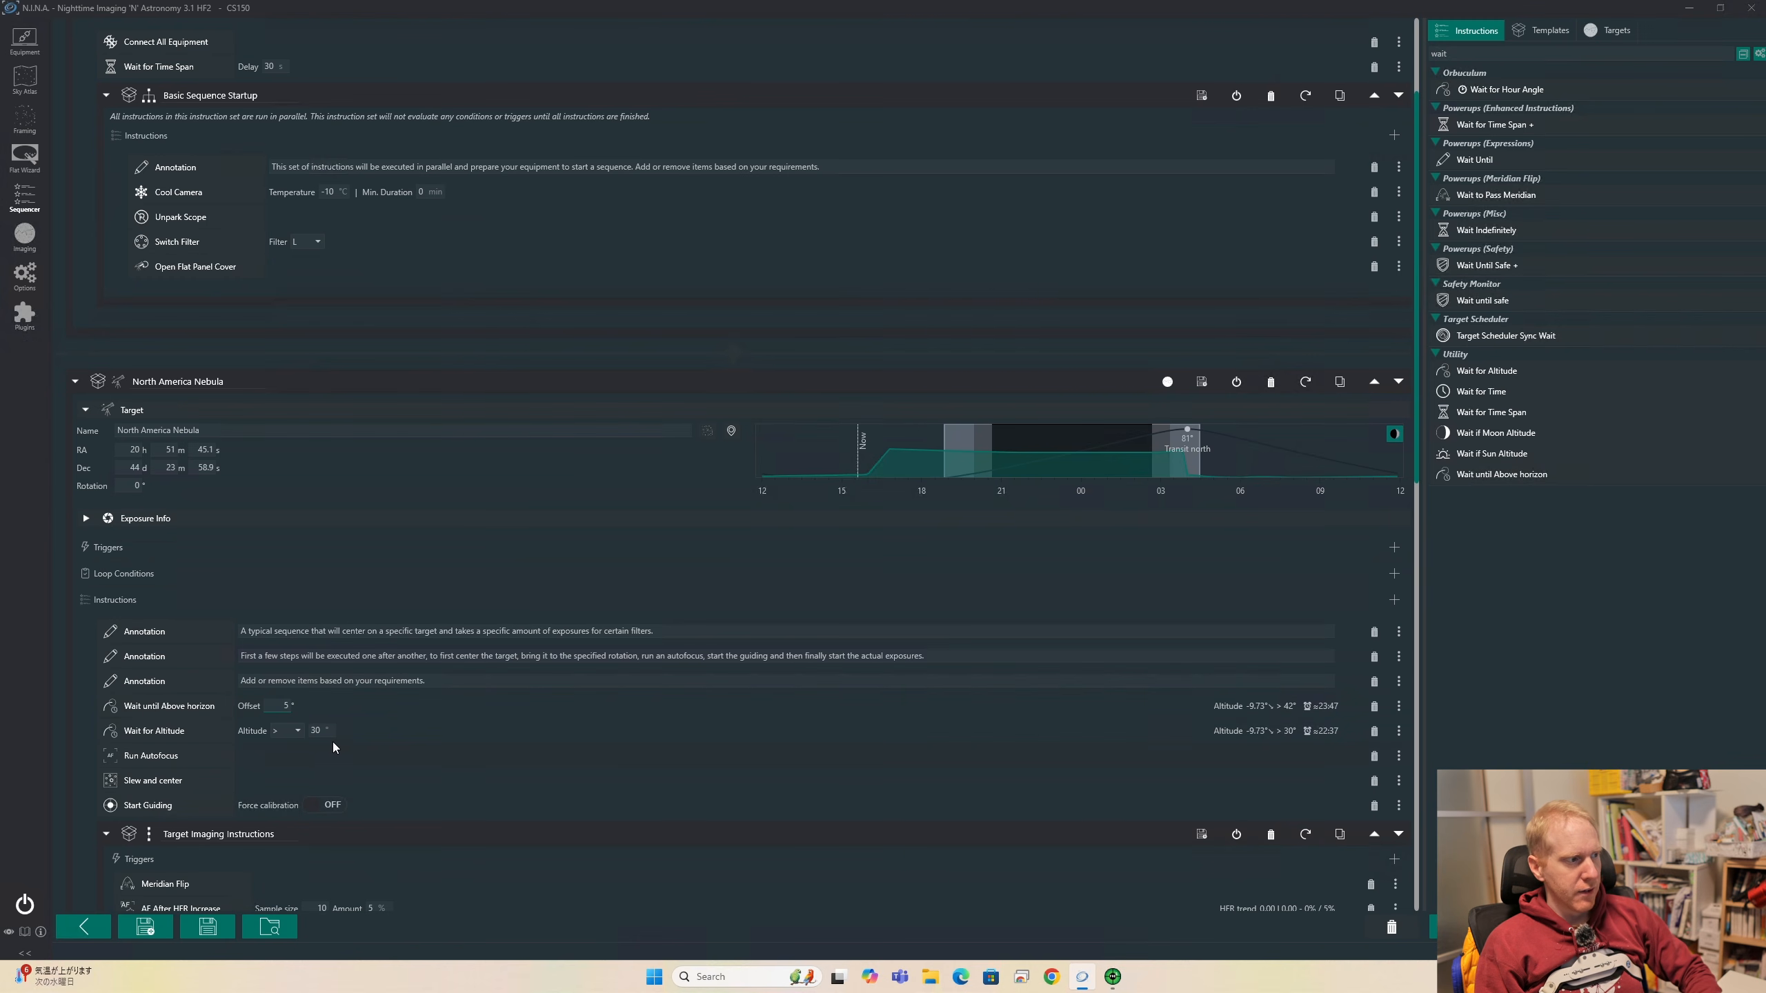
left_click(323, 737)
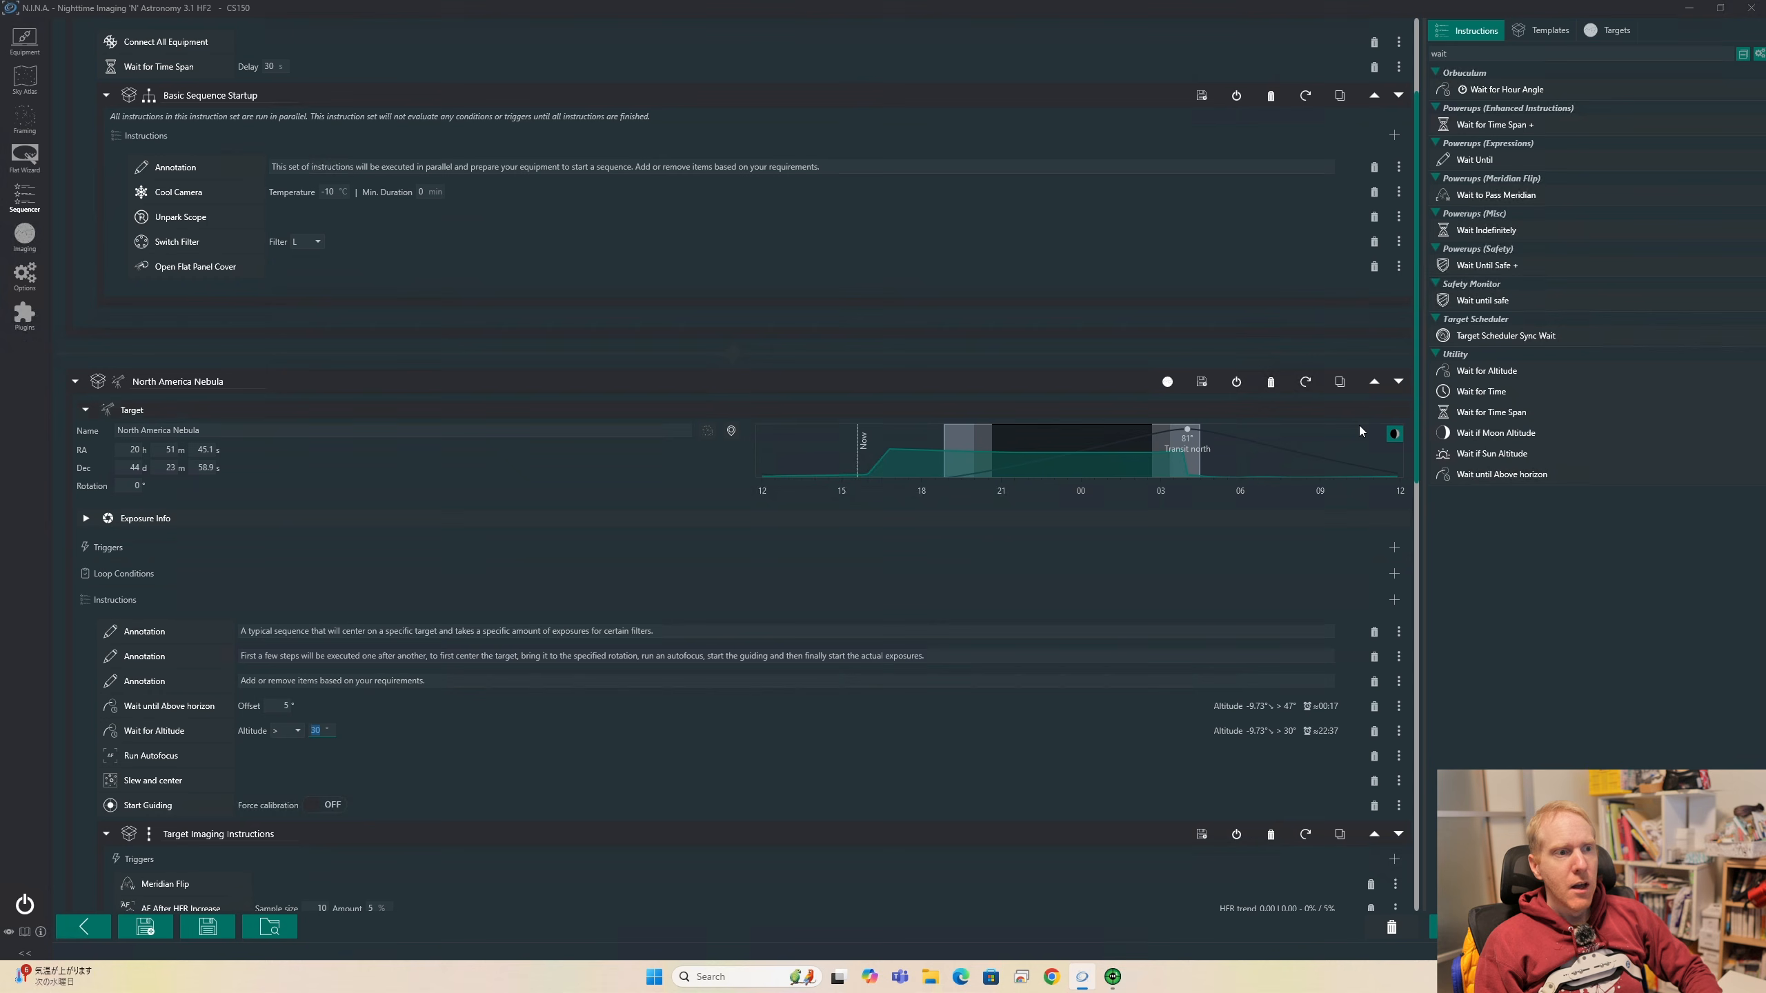
mouse_move(1111, 446)
left_mouse_down()
mouse_move(1085, 462)
mouse_move(1105, 454)
left_mouse_up()
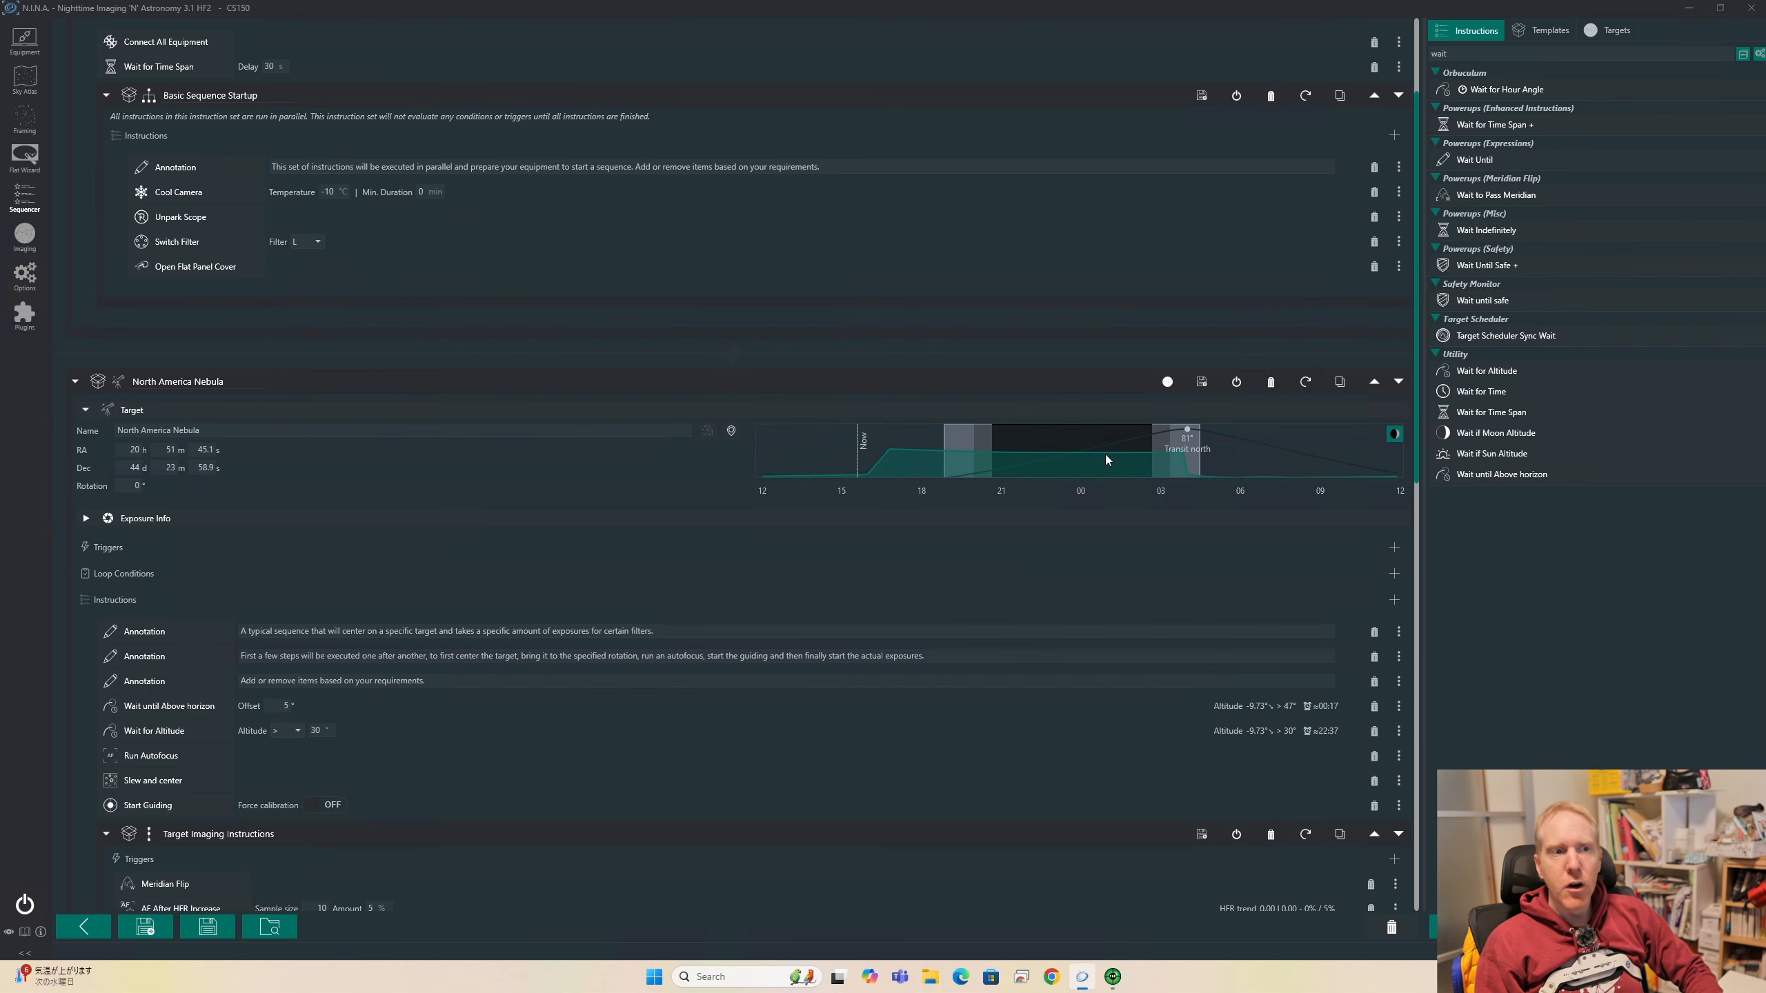
Add a Wait for Time instruction above Wait until Above horizon, with source Astronomical Dusk and an offset of 20 minutes
left_click_drag(1494, 404, 528, 694)
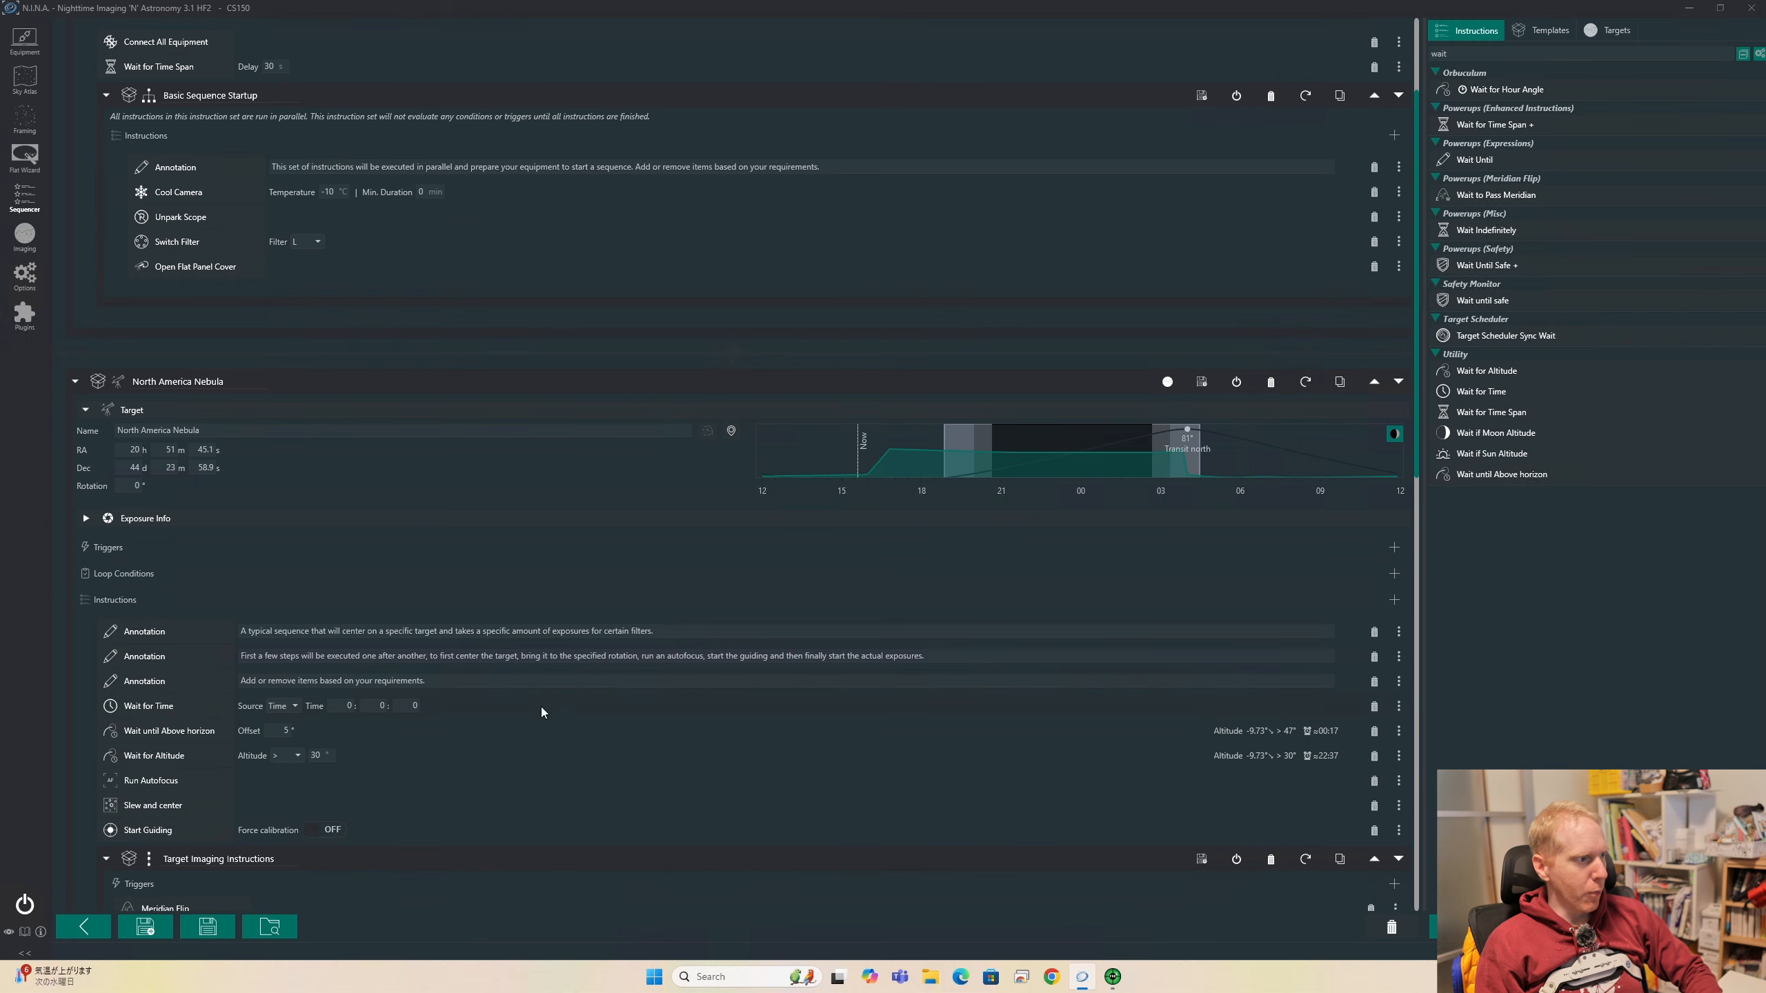
left_click(292, 707)
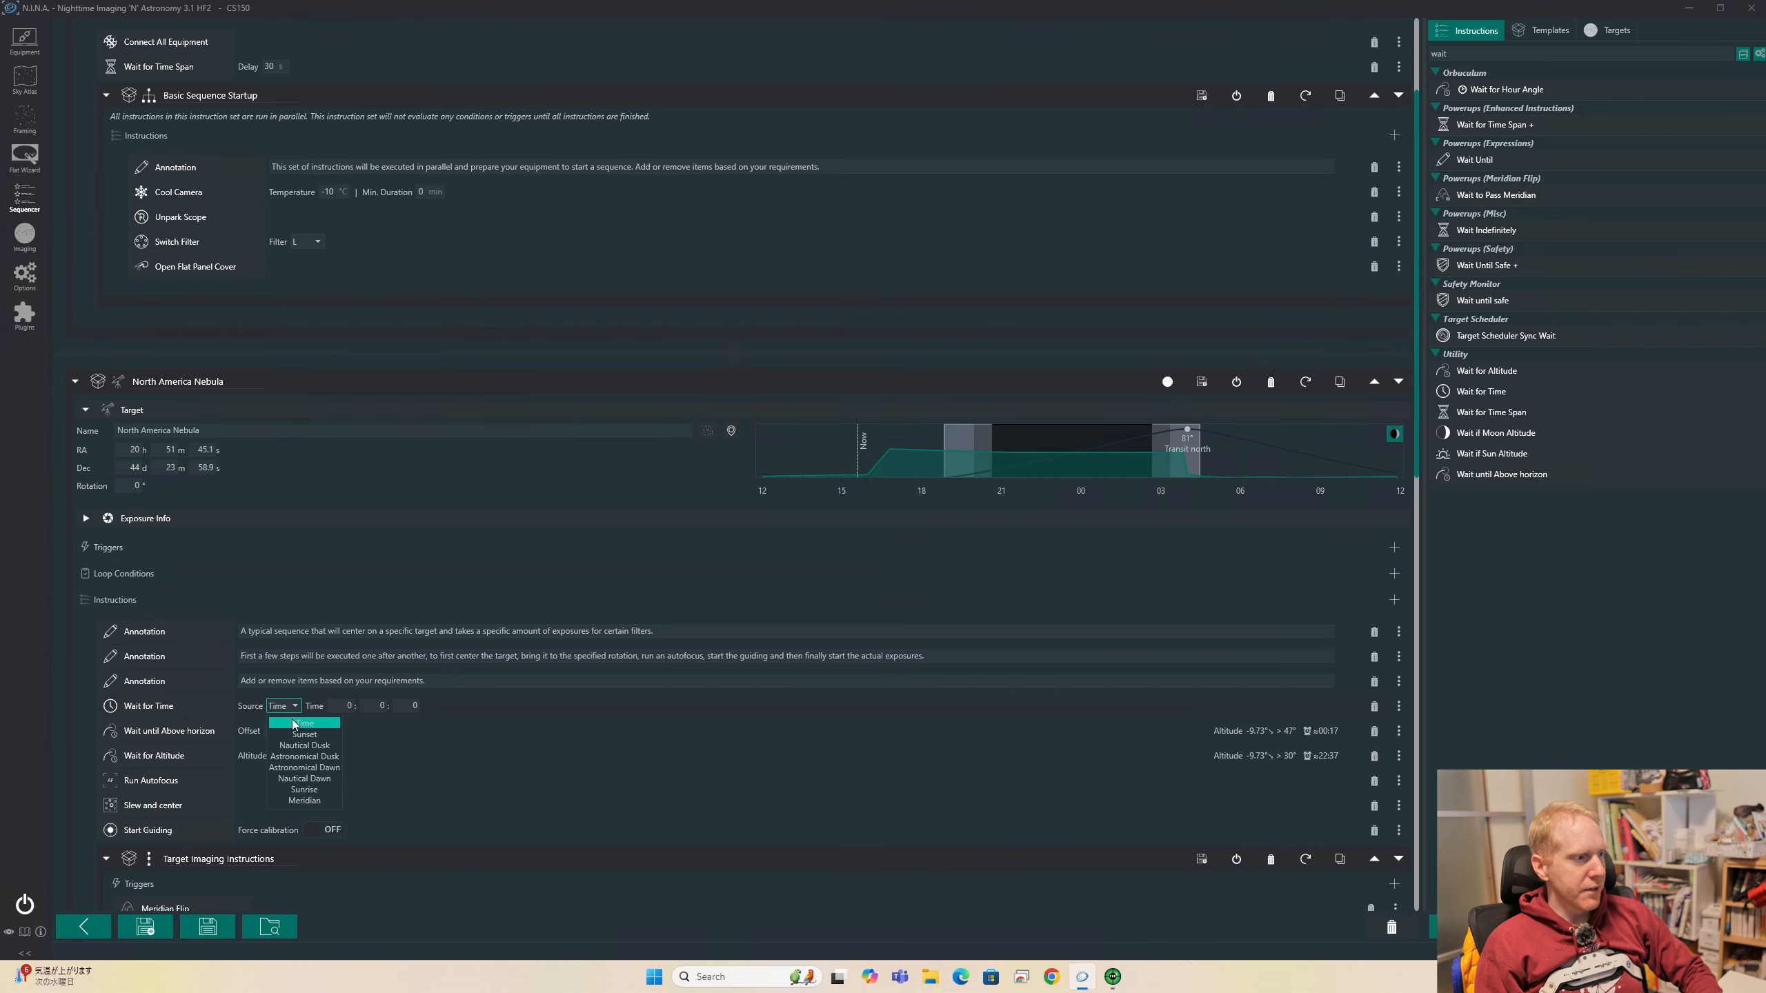
left_click(285, 758)
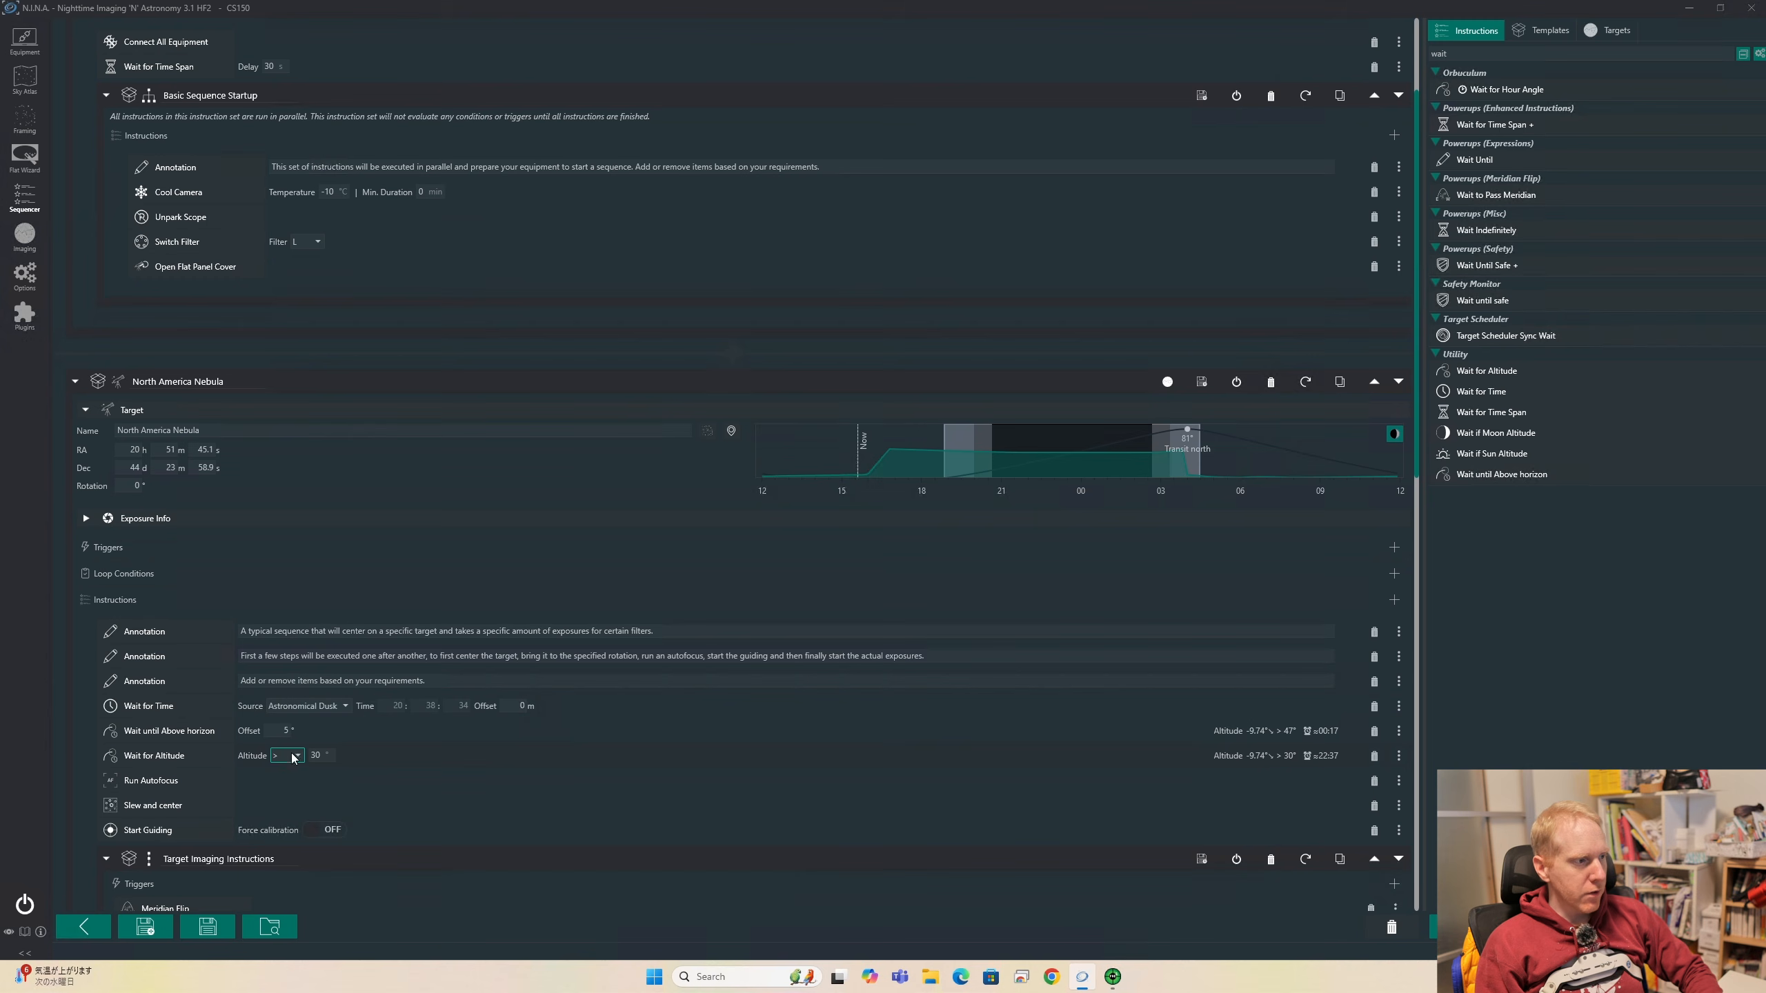
left_click(515, 706)
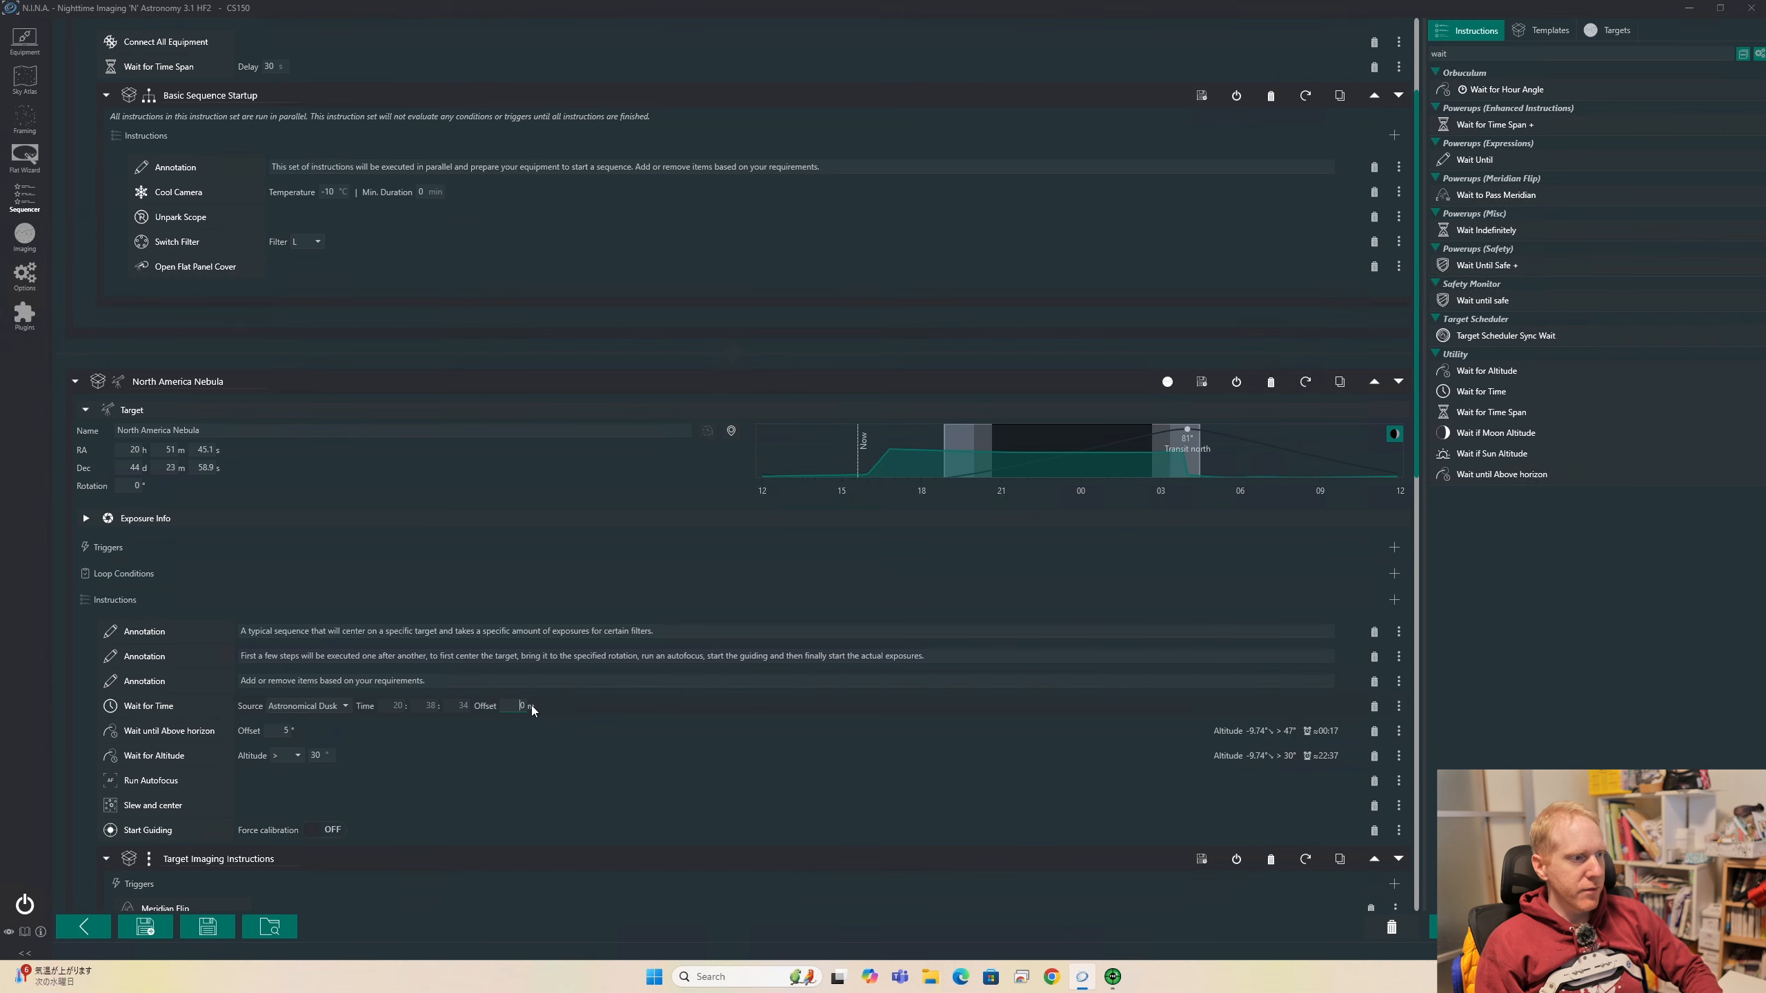
type("2")
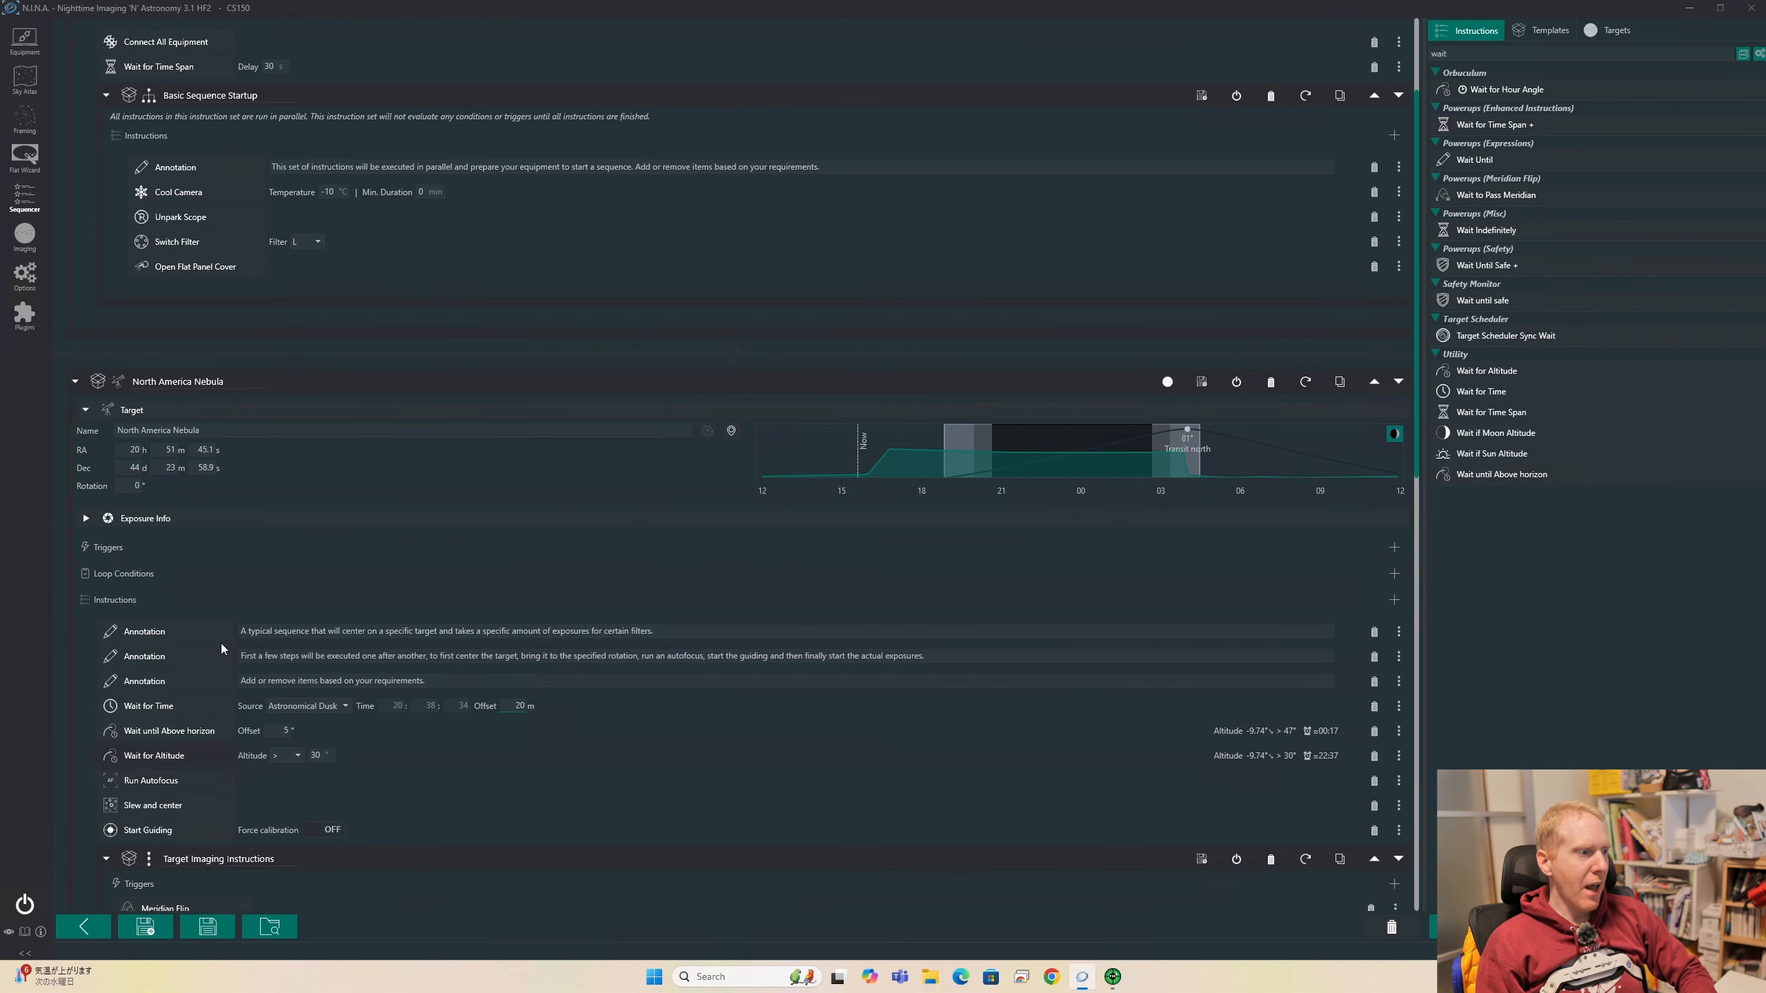
Delete the Smart Exposure instruction and the annotation above it from Target Imaging Instructions
scroll(612, 248, "up", 3)
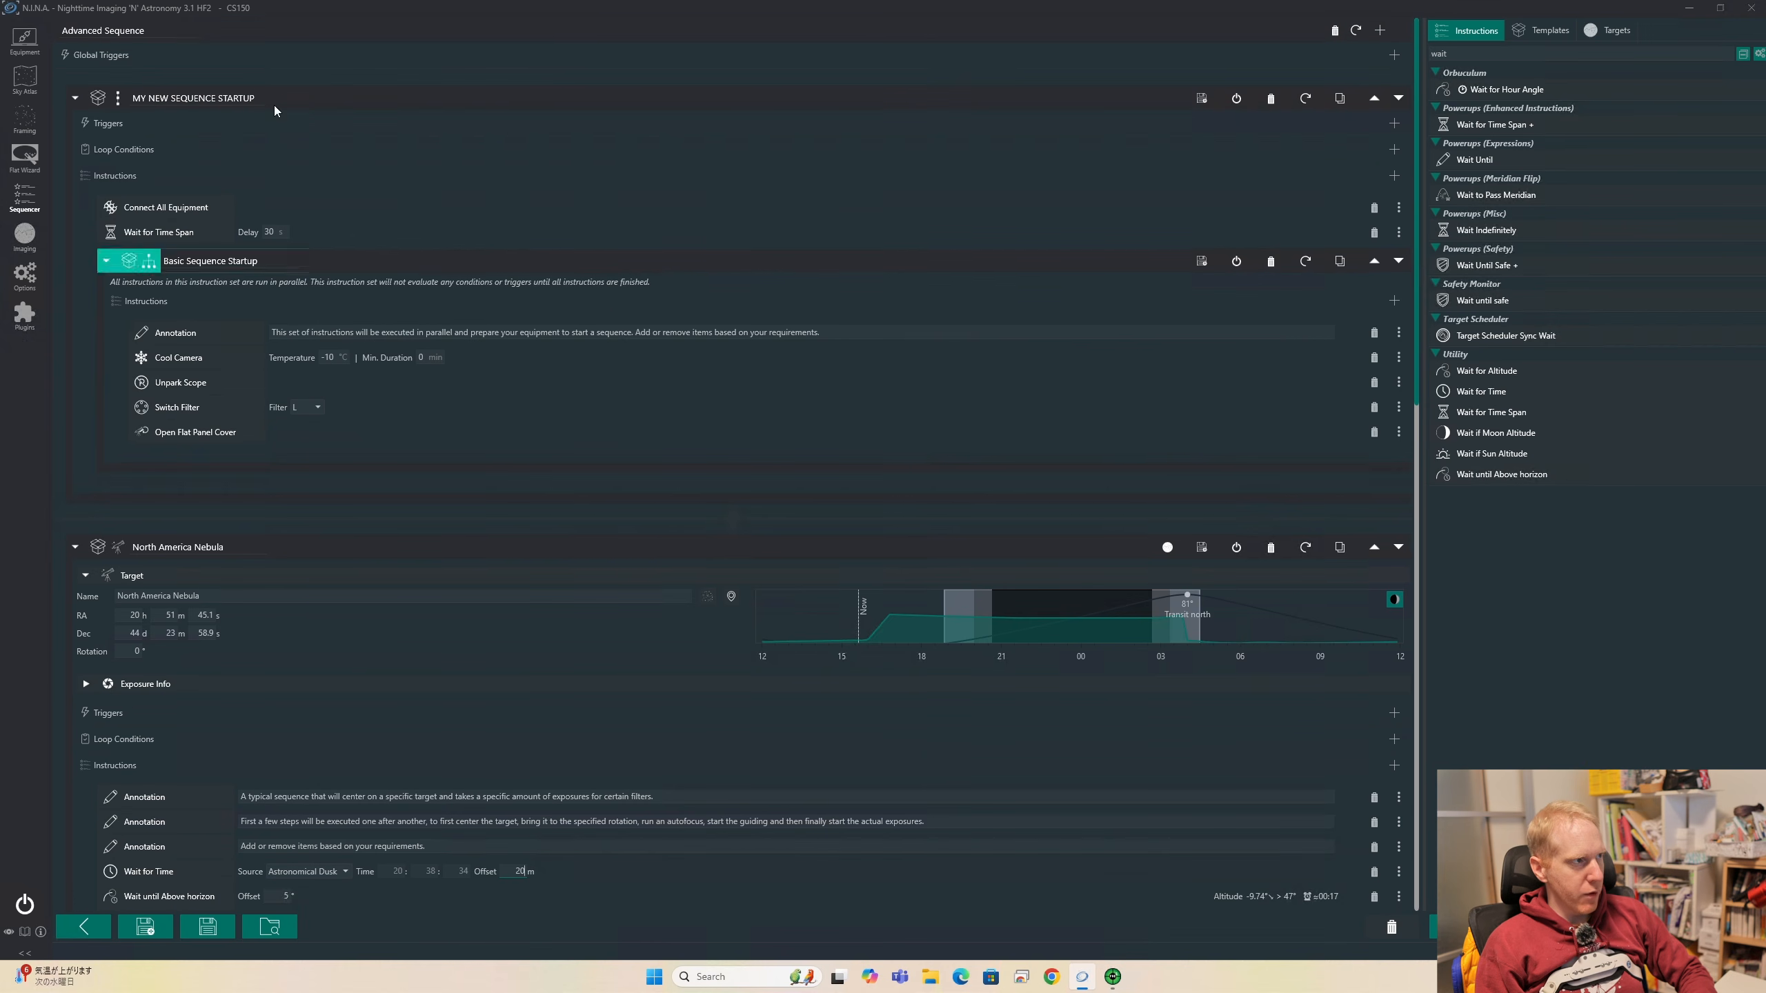
scroll(403, 187, "down", 7)
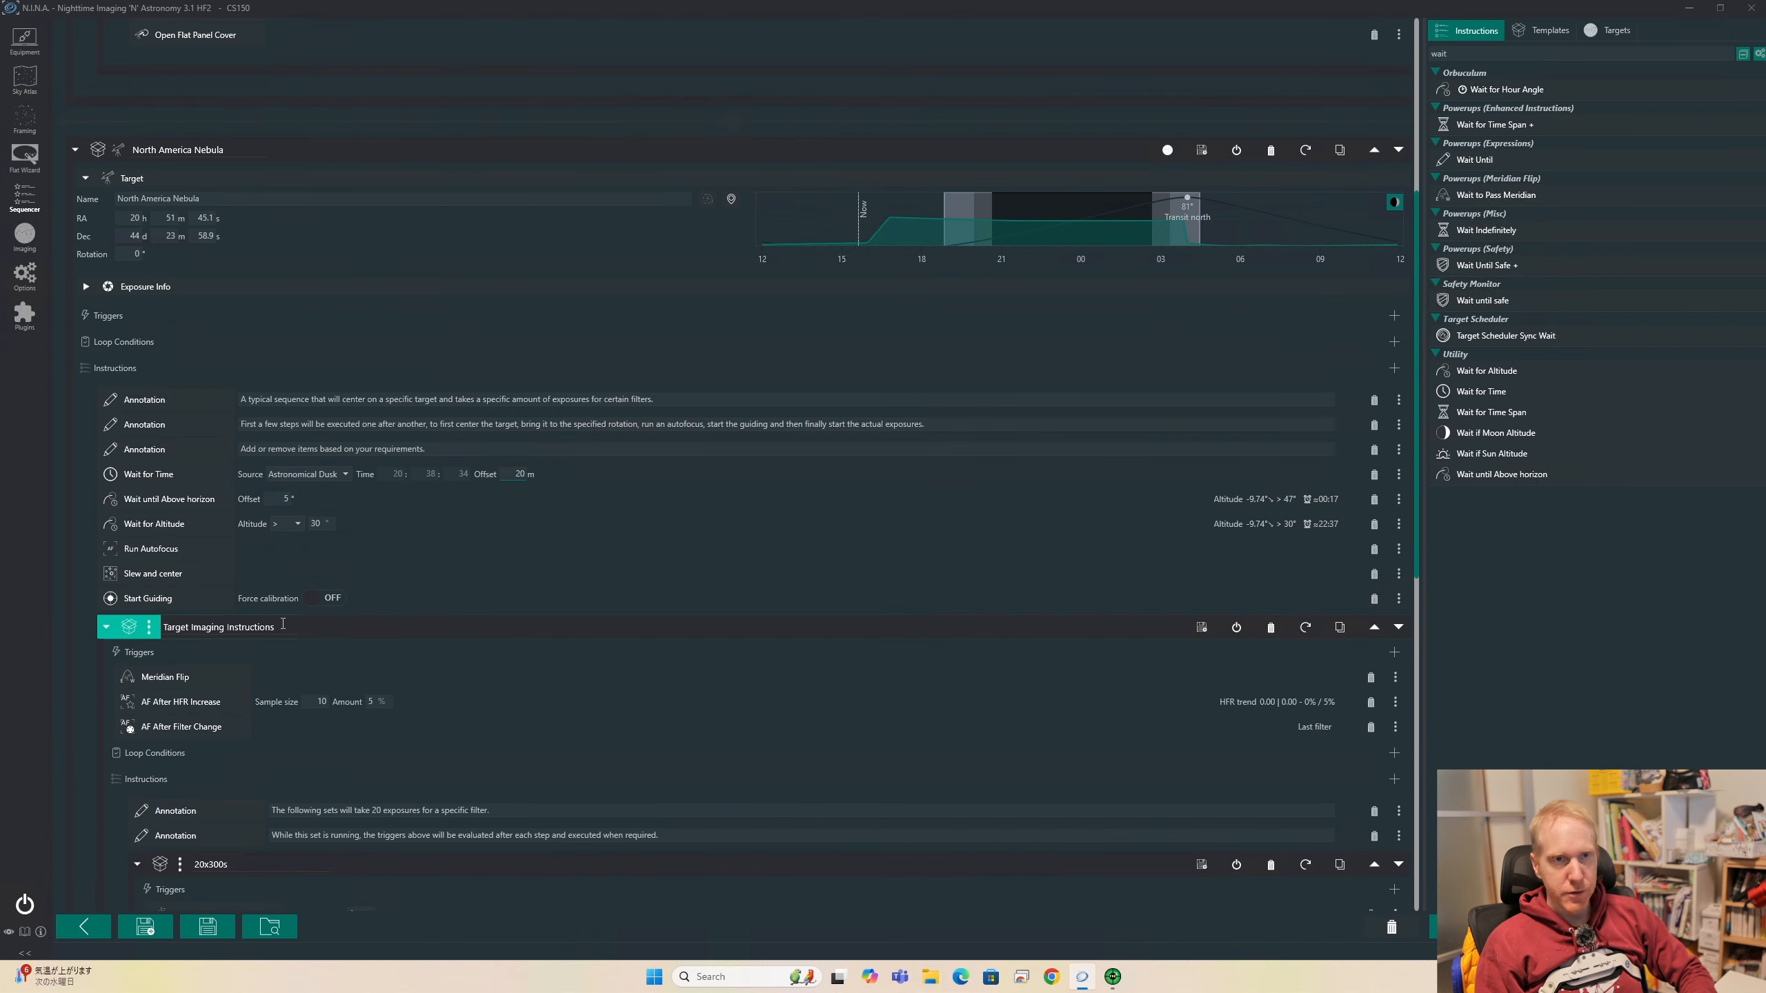
scroll(690, 519, "up", 5)
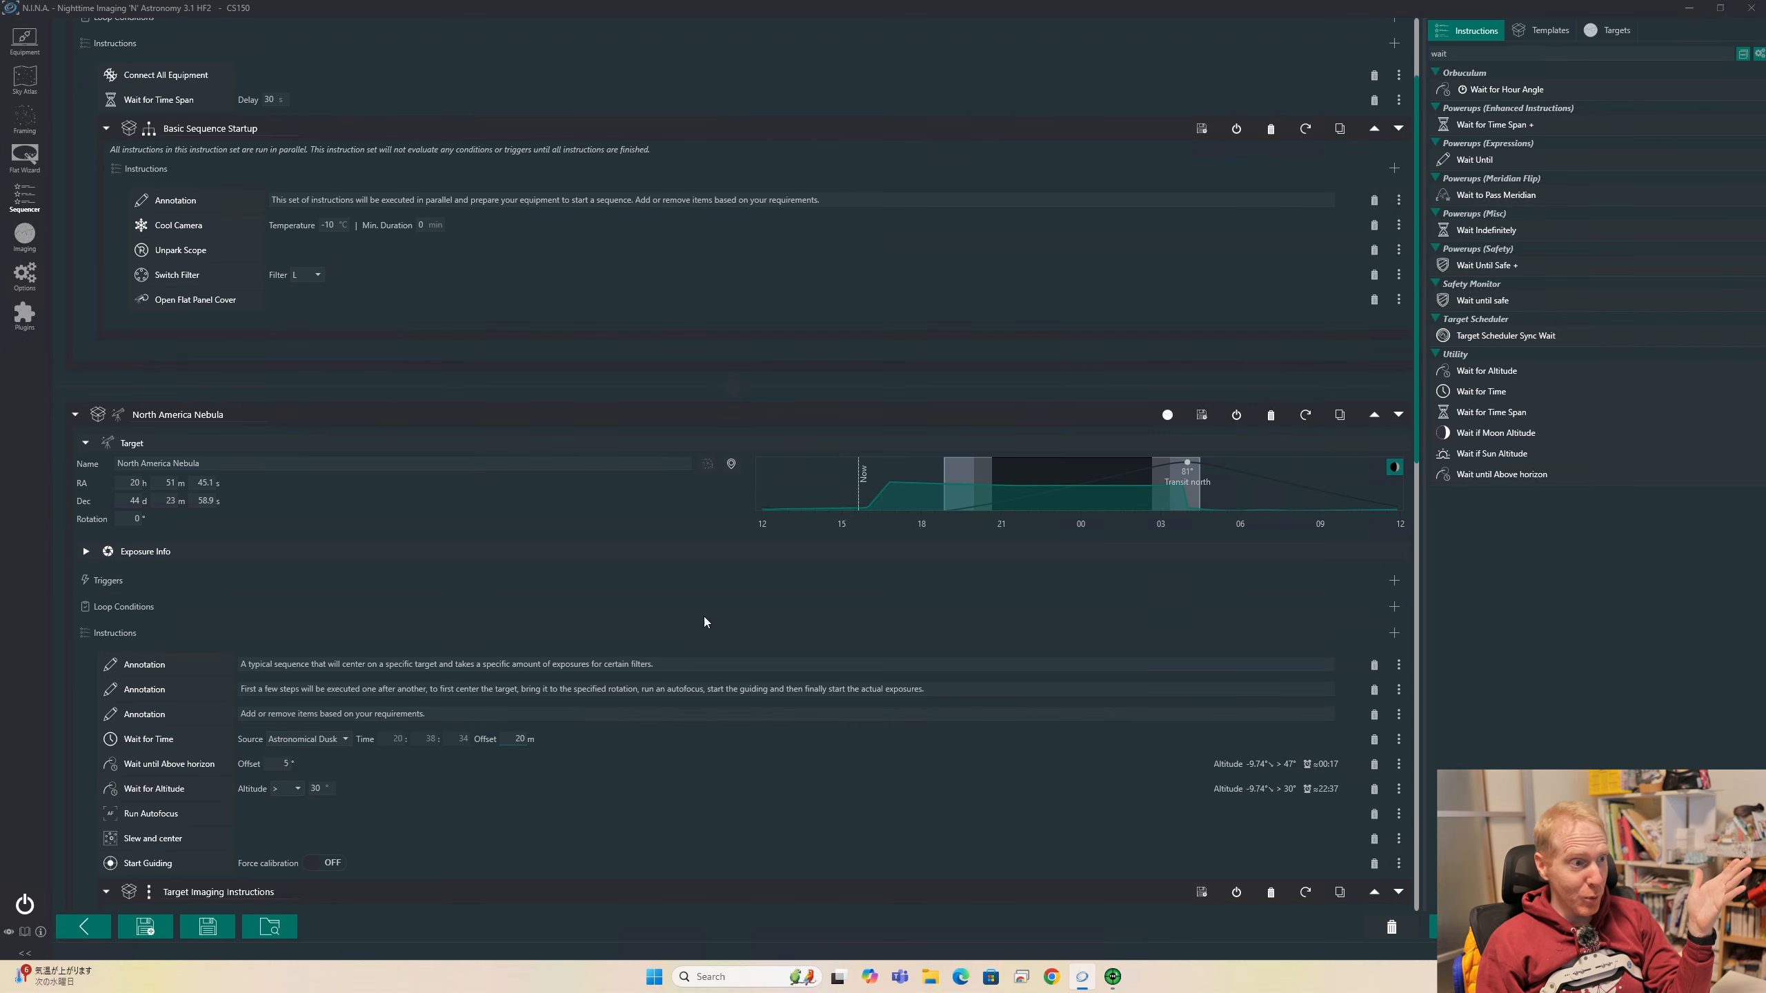
scroll(938, 596, "down", 8)
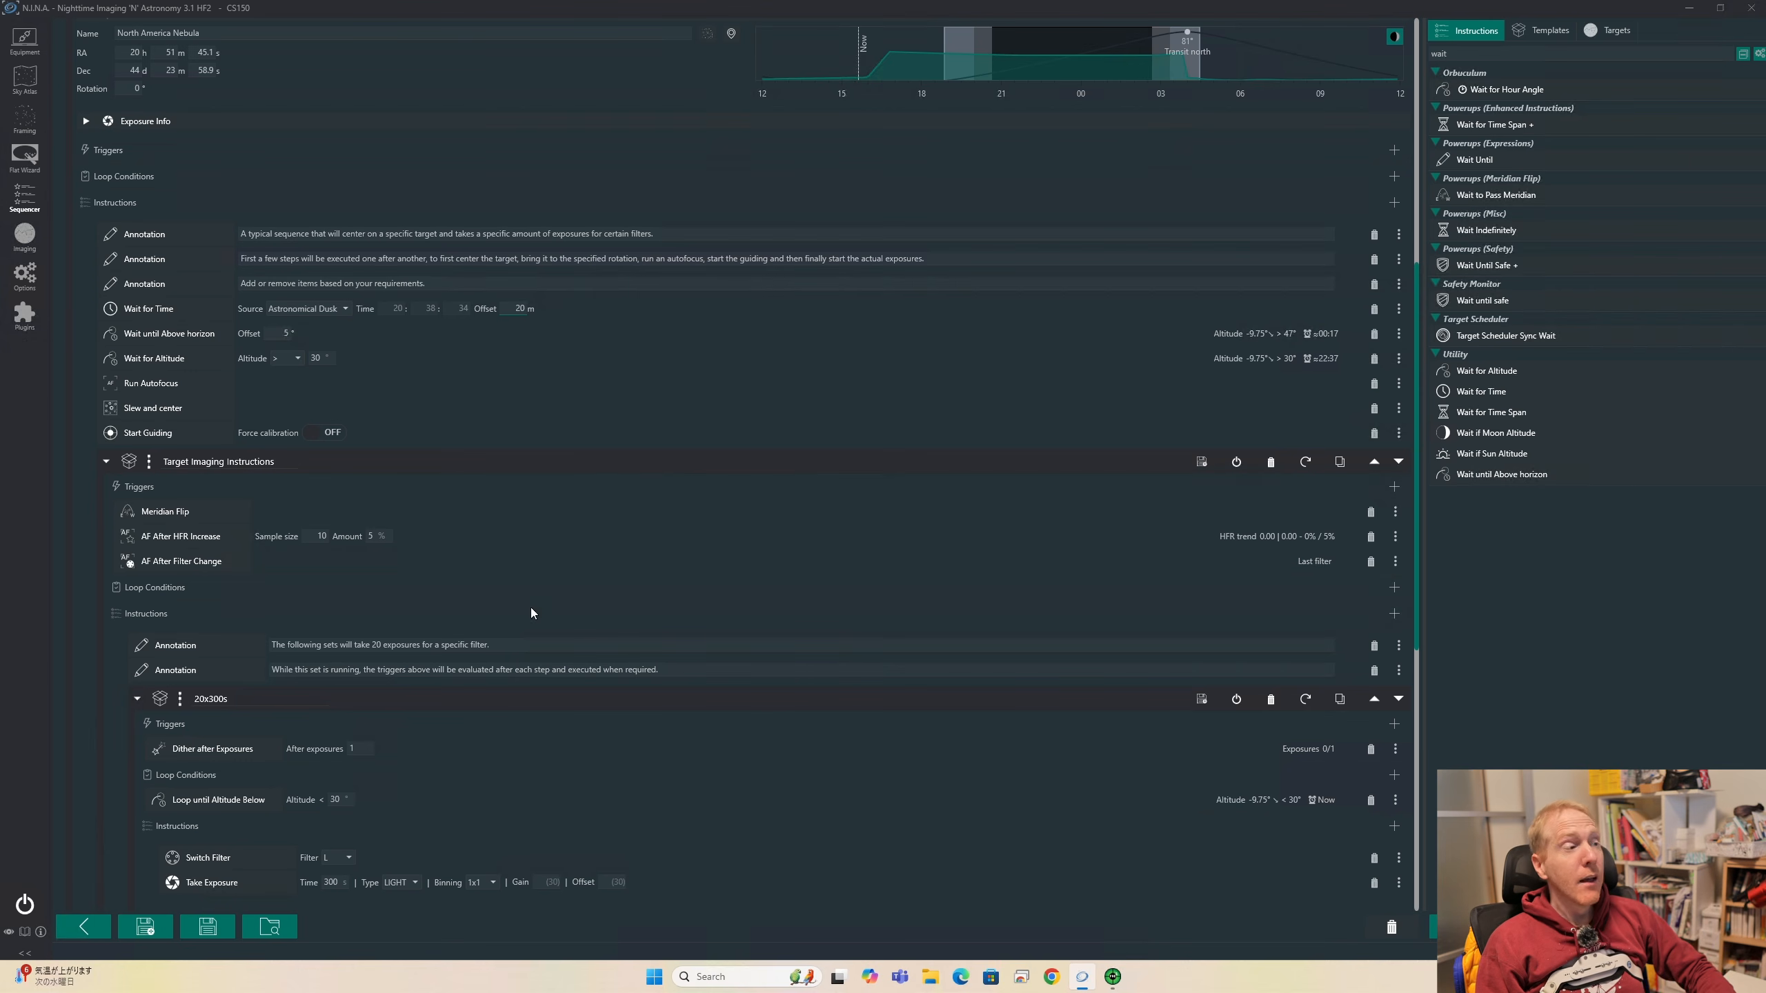
scroll(645, 521, "down", 5)
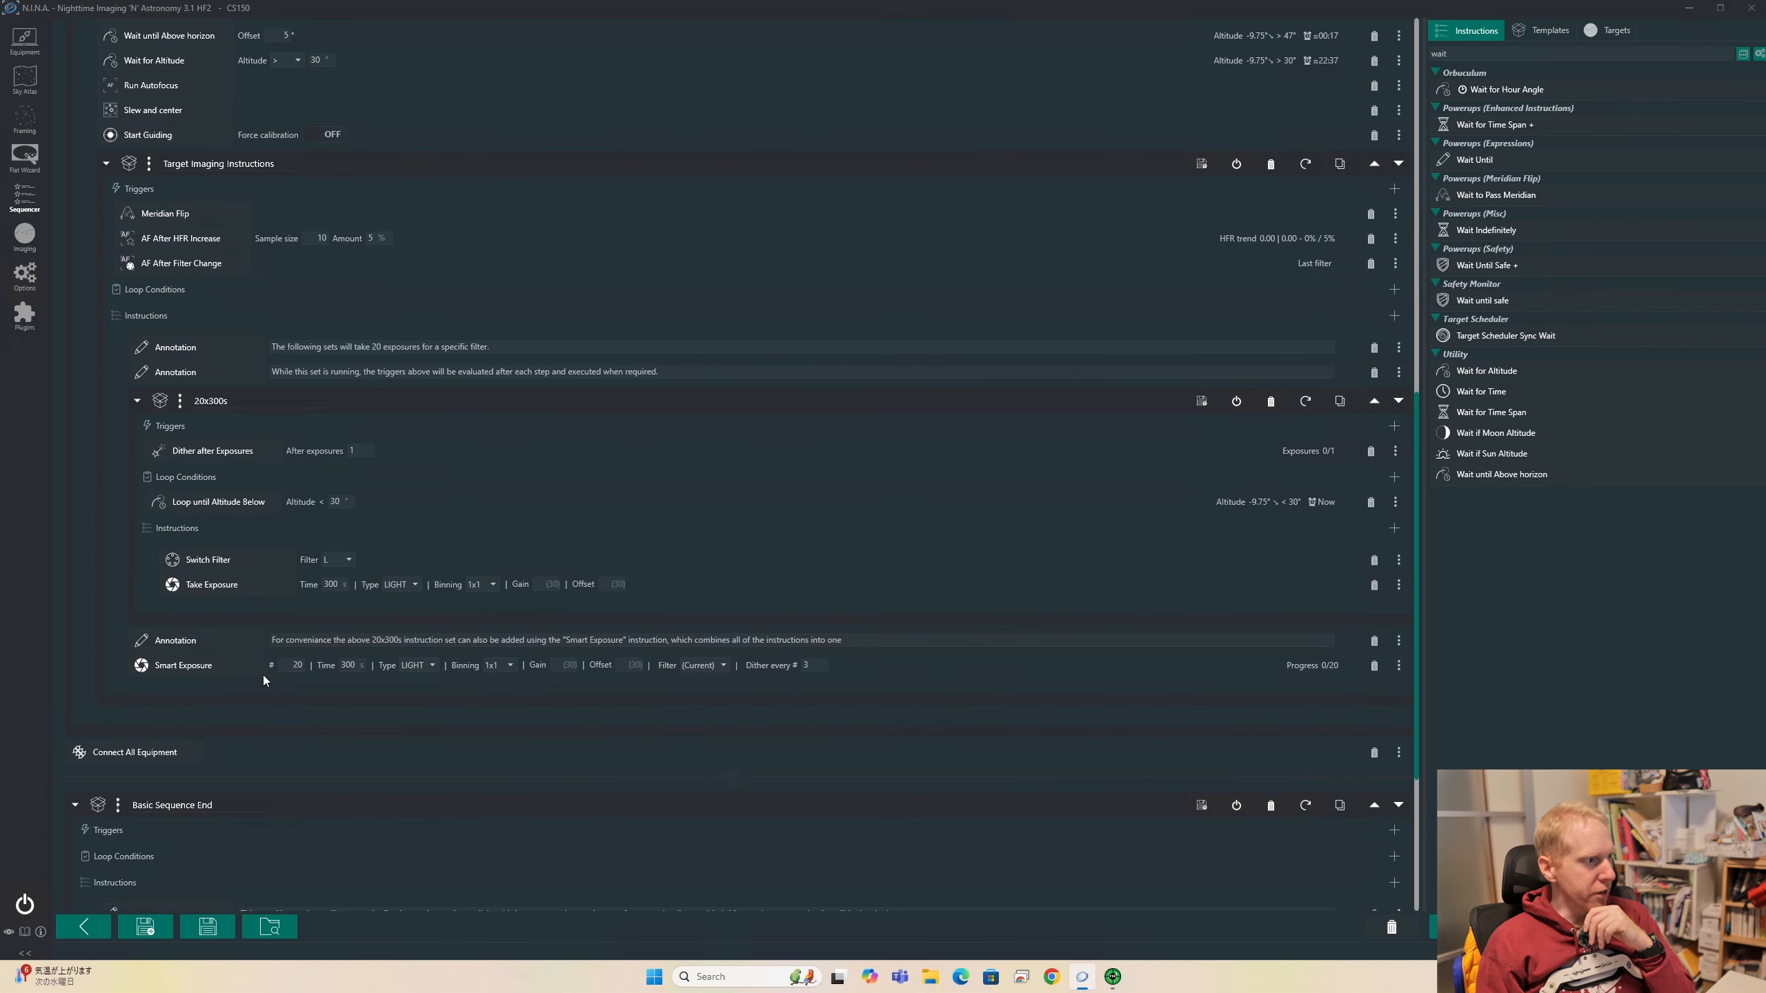
left_click(1374, 665)
left_click(1374, 640)
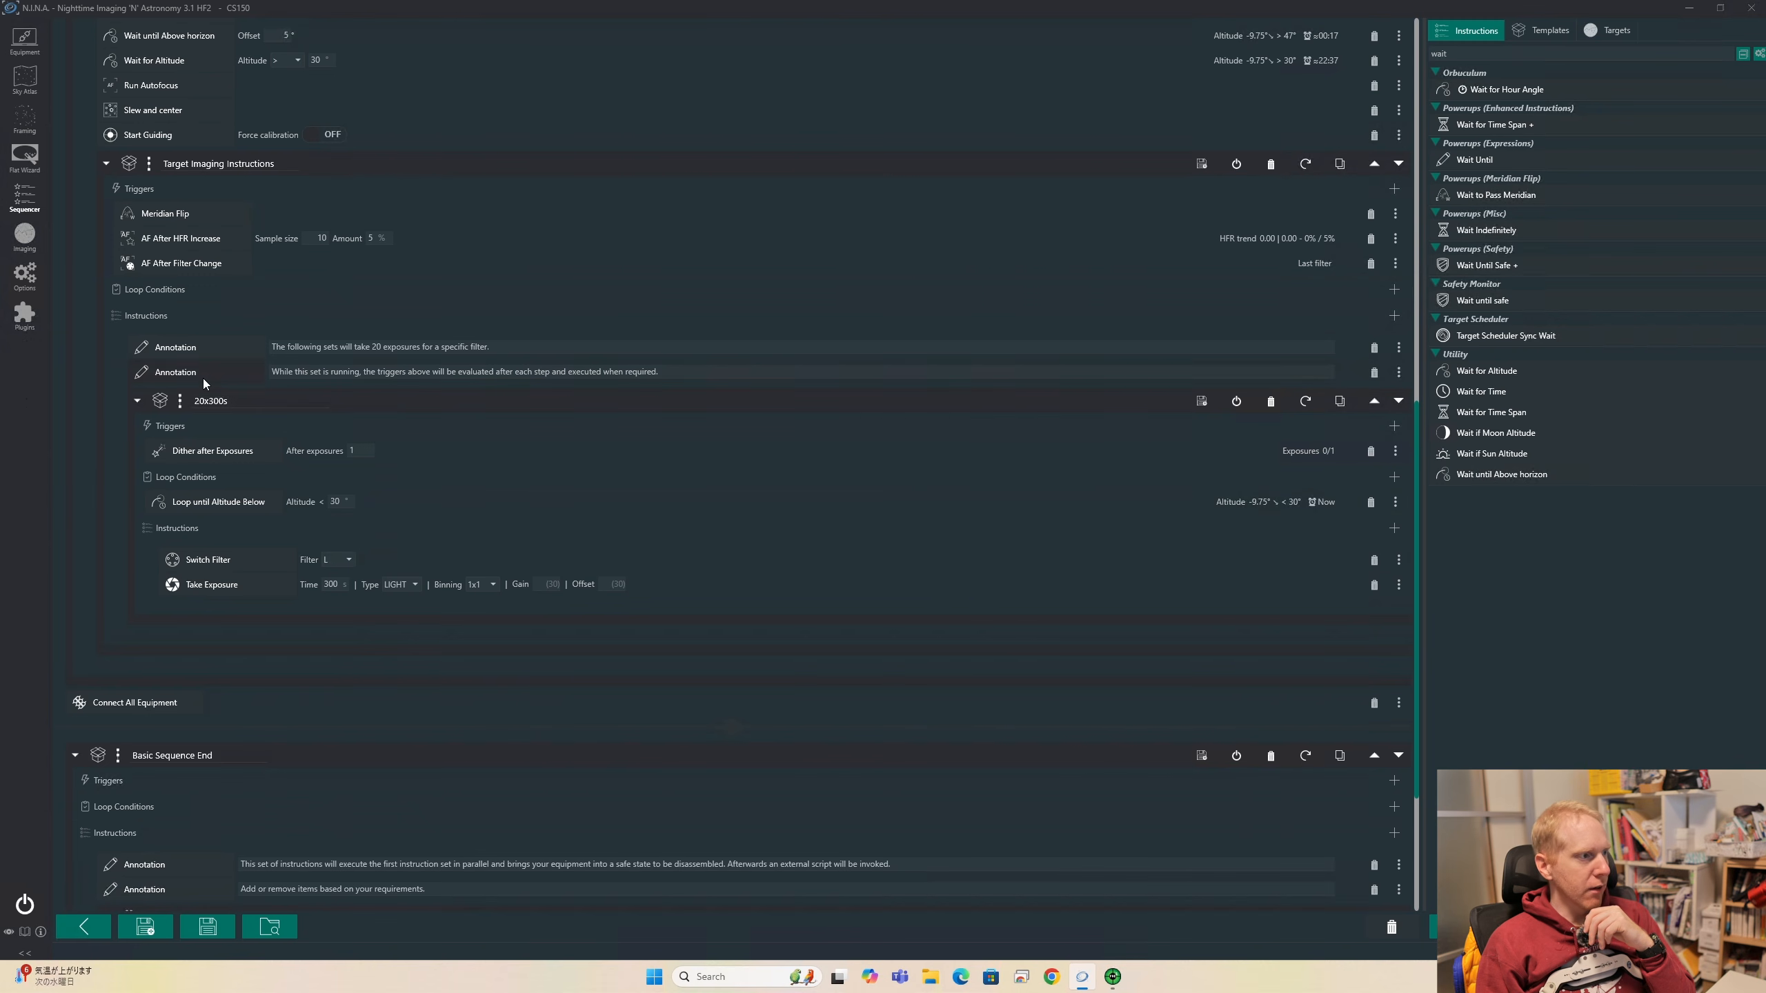
Rename the 20x300s instruction set as "300s exposures until alttiude too low"
double_click(236, 401)
type("300s exp")
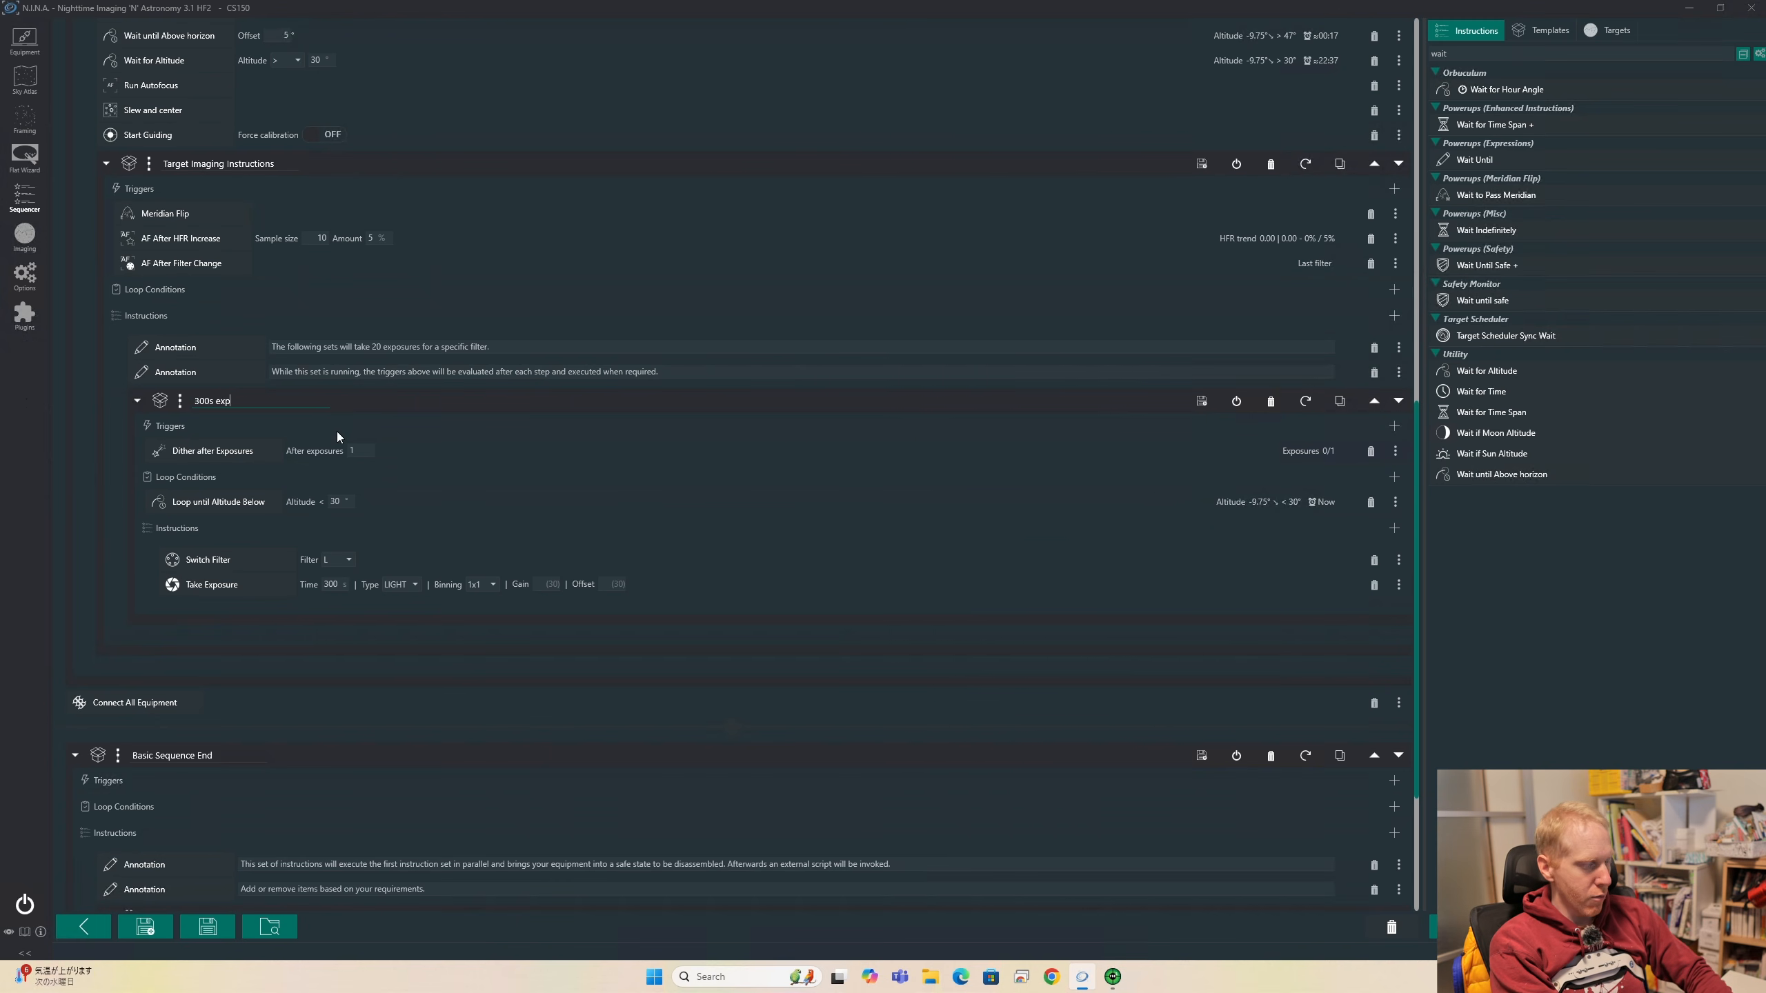
type("osures unt")
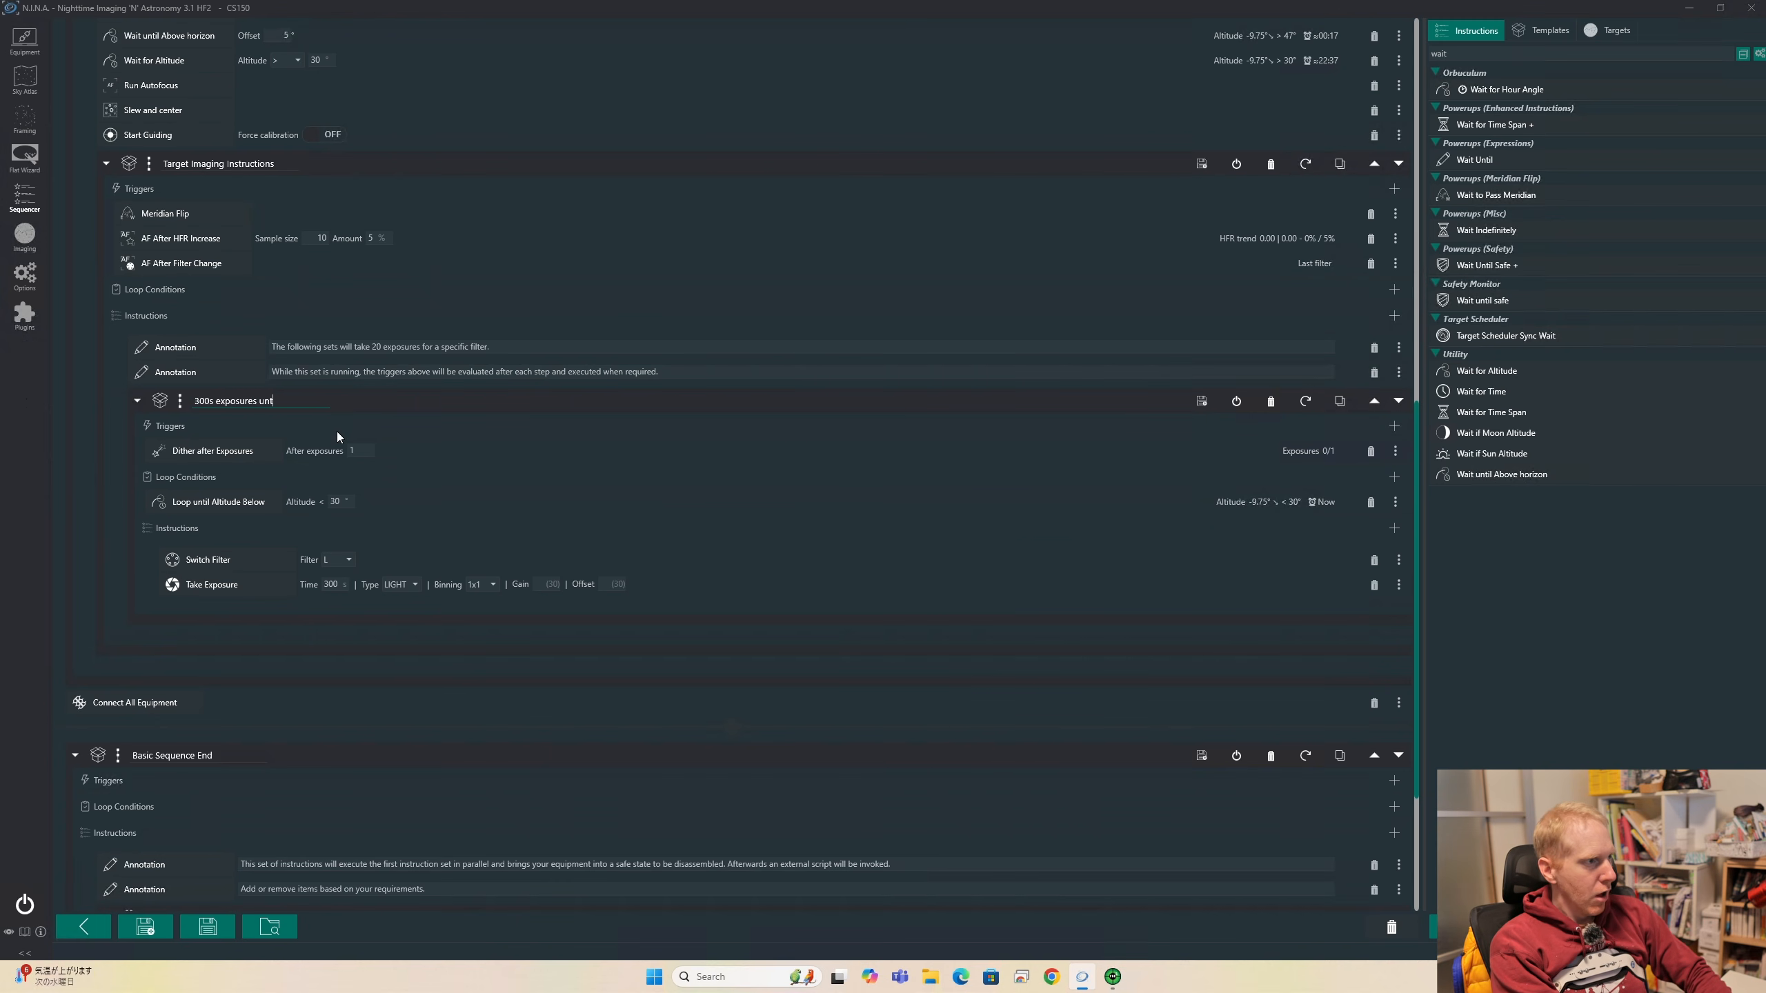
type("il alttiude too low")
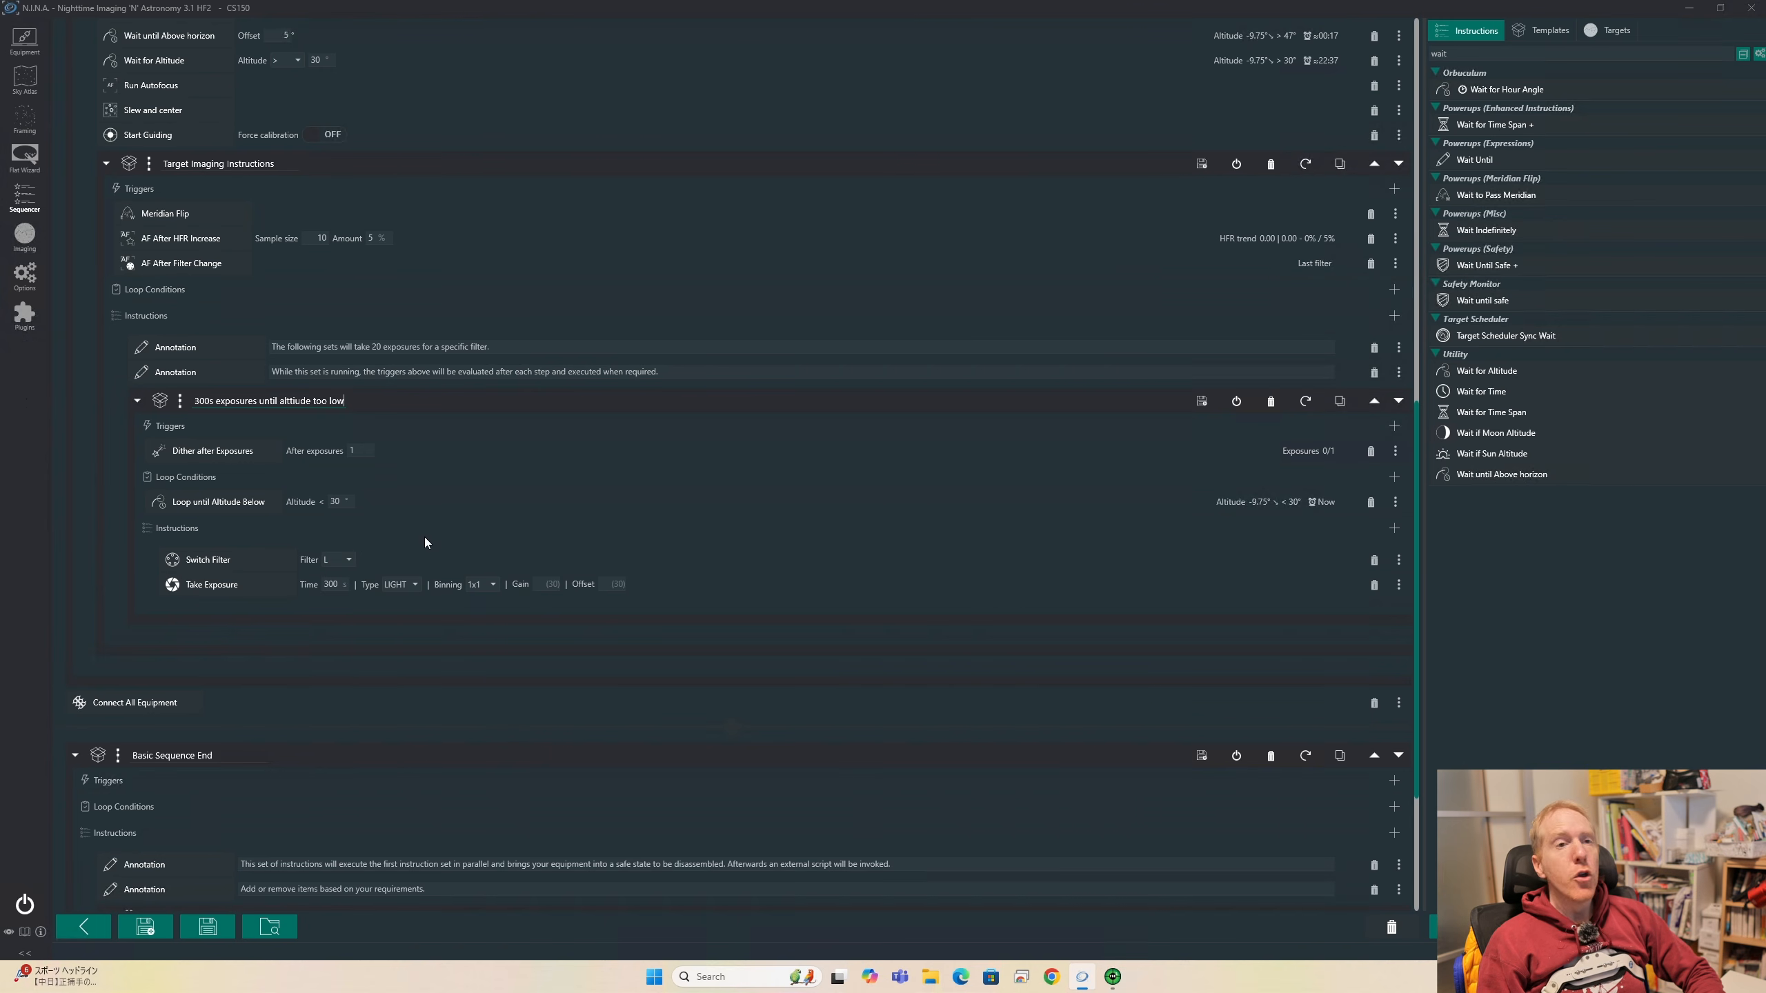
Look over the connected camera's details and the filter wheel's filter list, and return to the sequence
left_click(26, 40)
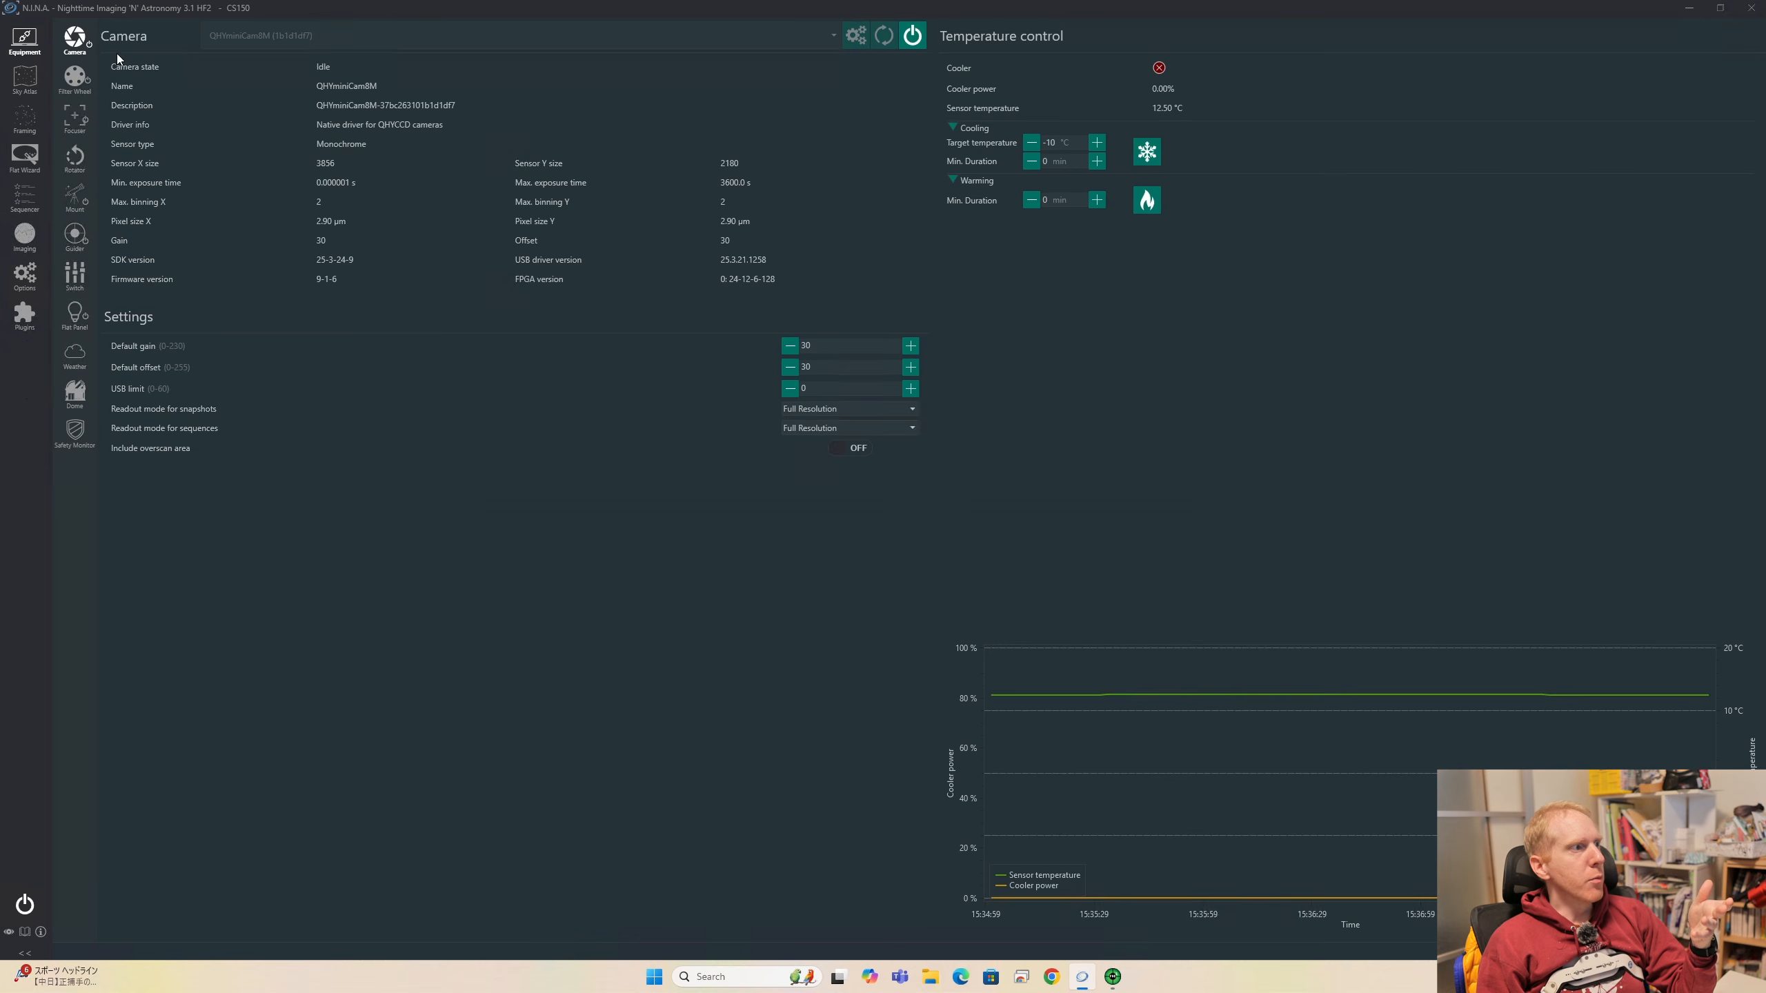
left_click(75, 77)
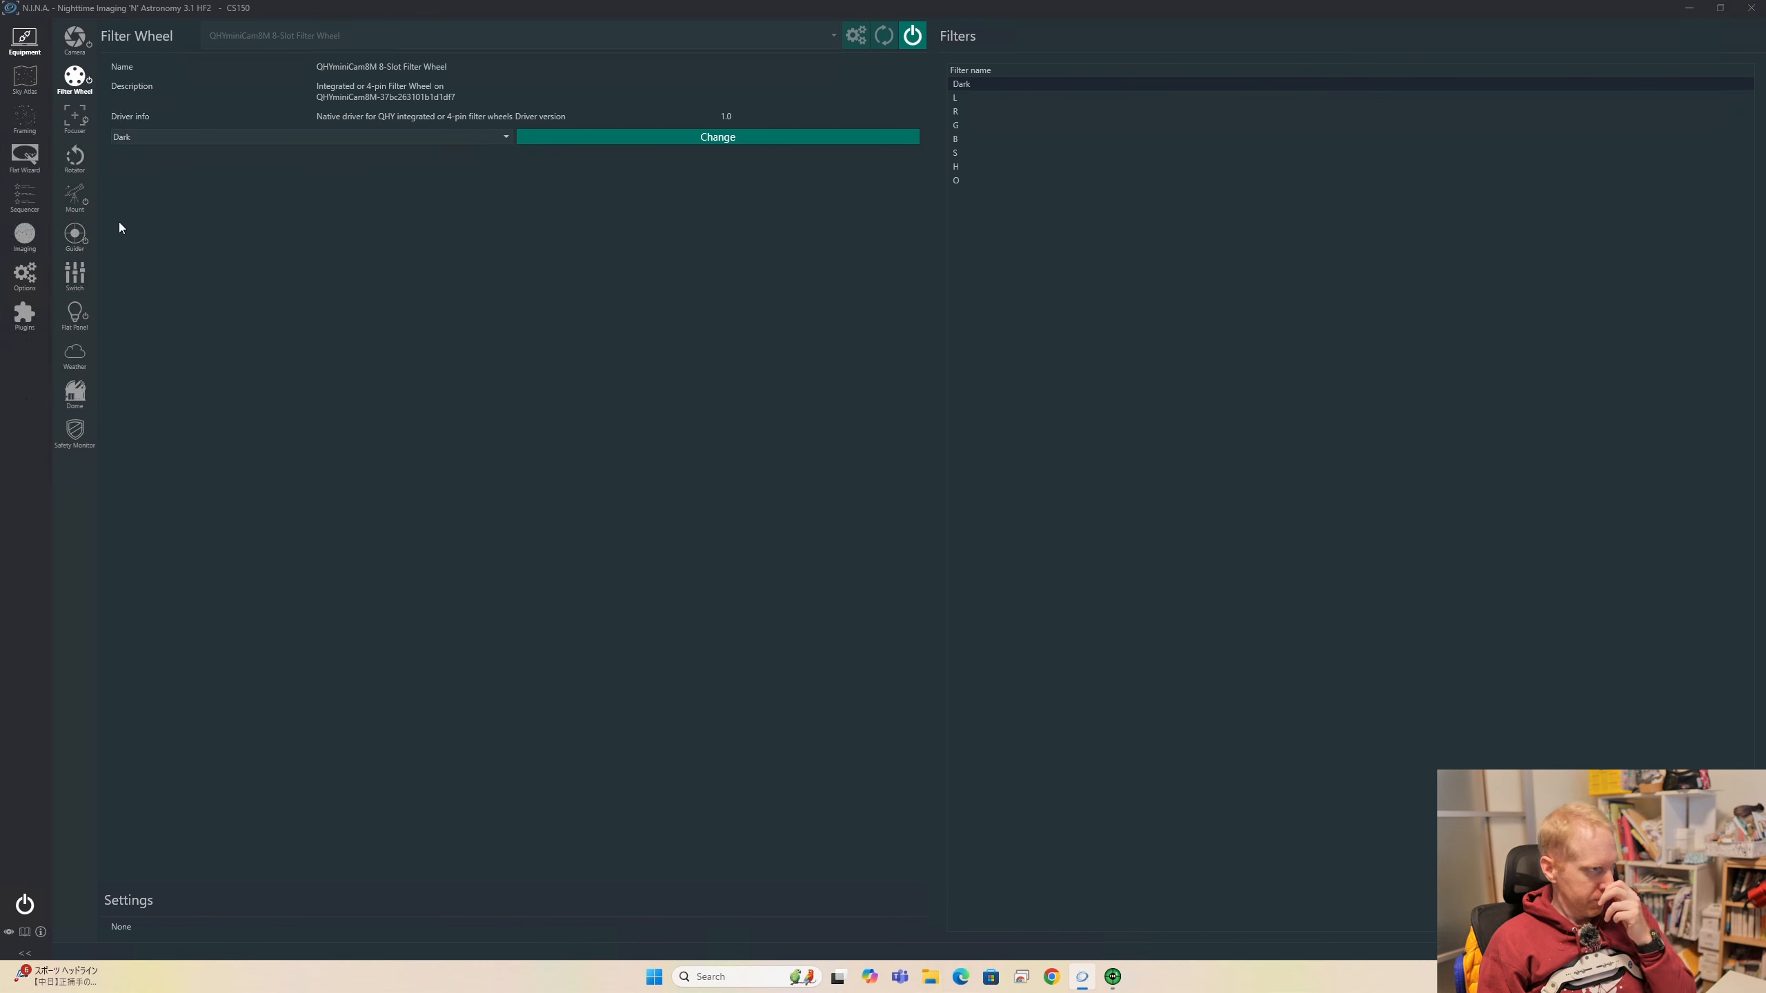
left_click(25, 198)
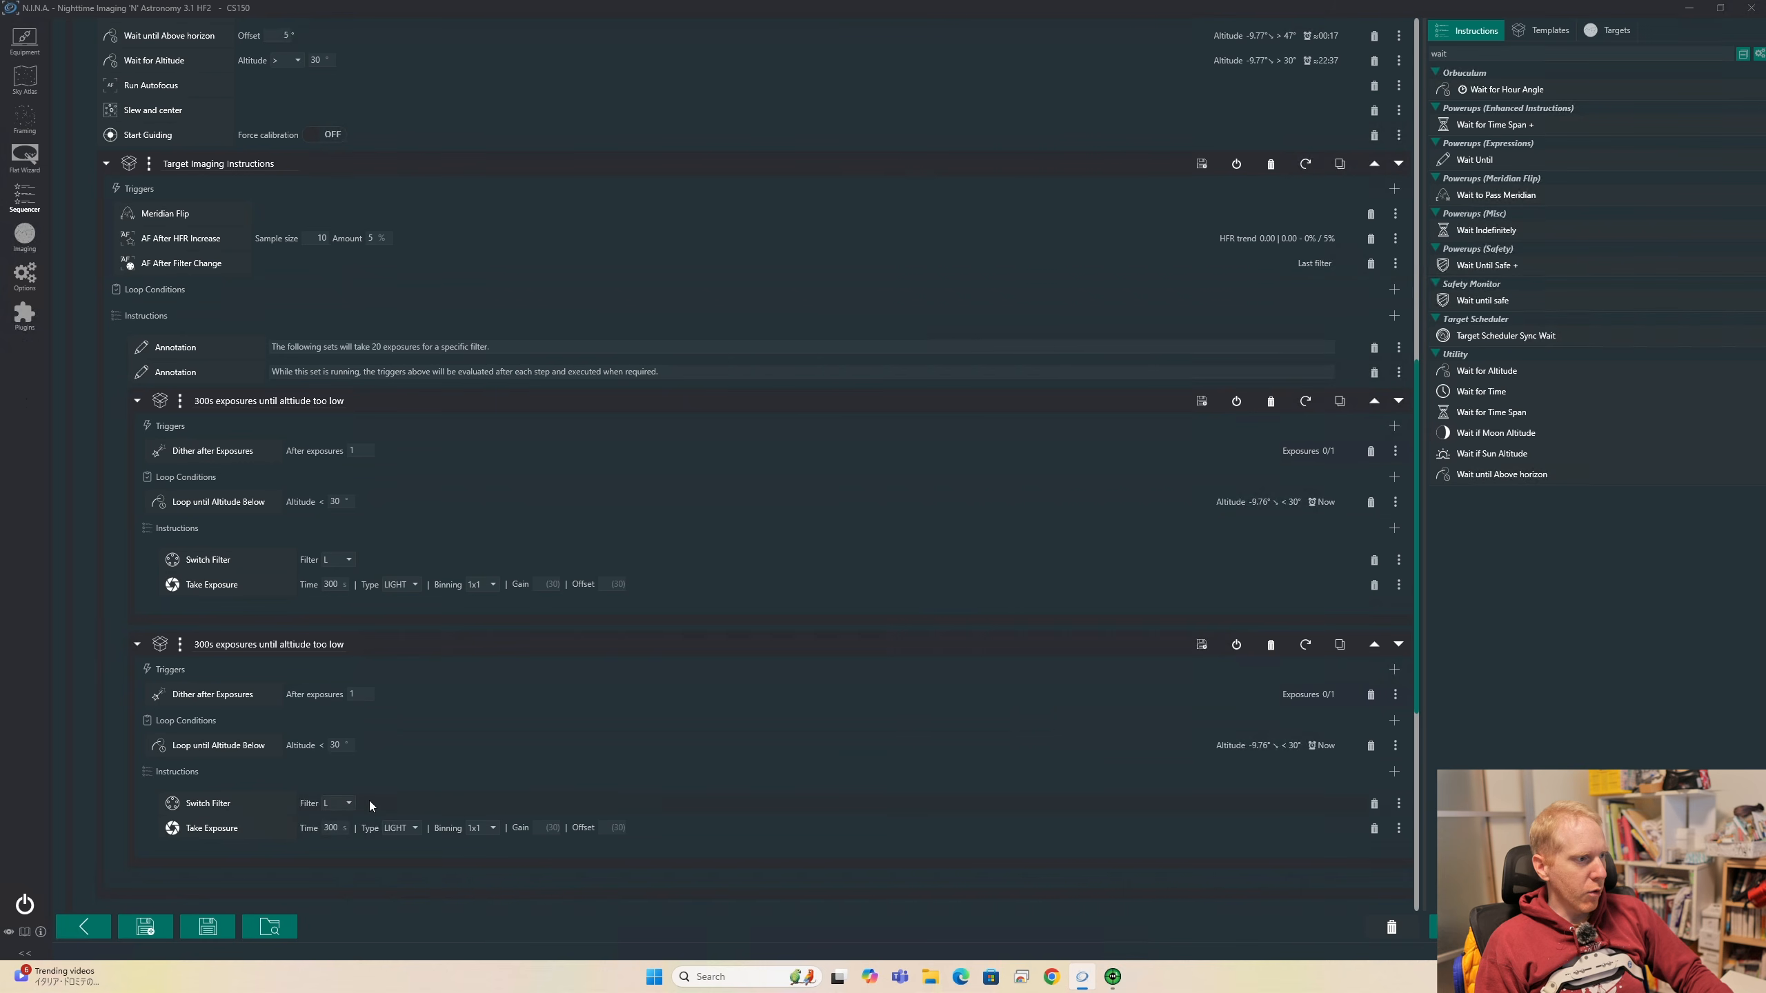
Set the filter to R in the duplicated 300s exposure set, and delete that duplicate set
left_click(340, 804)
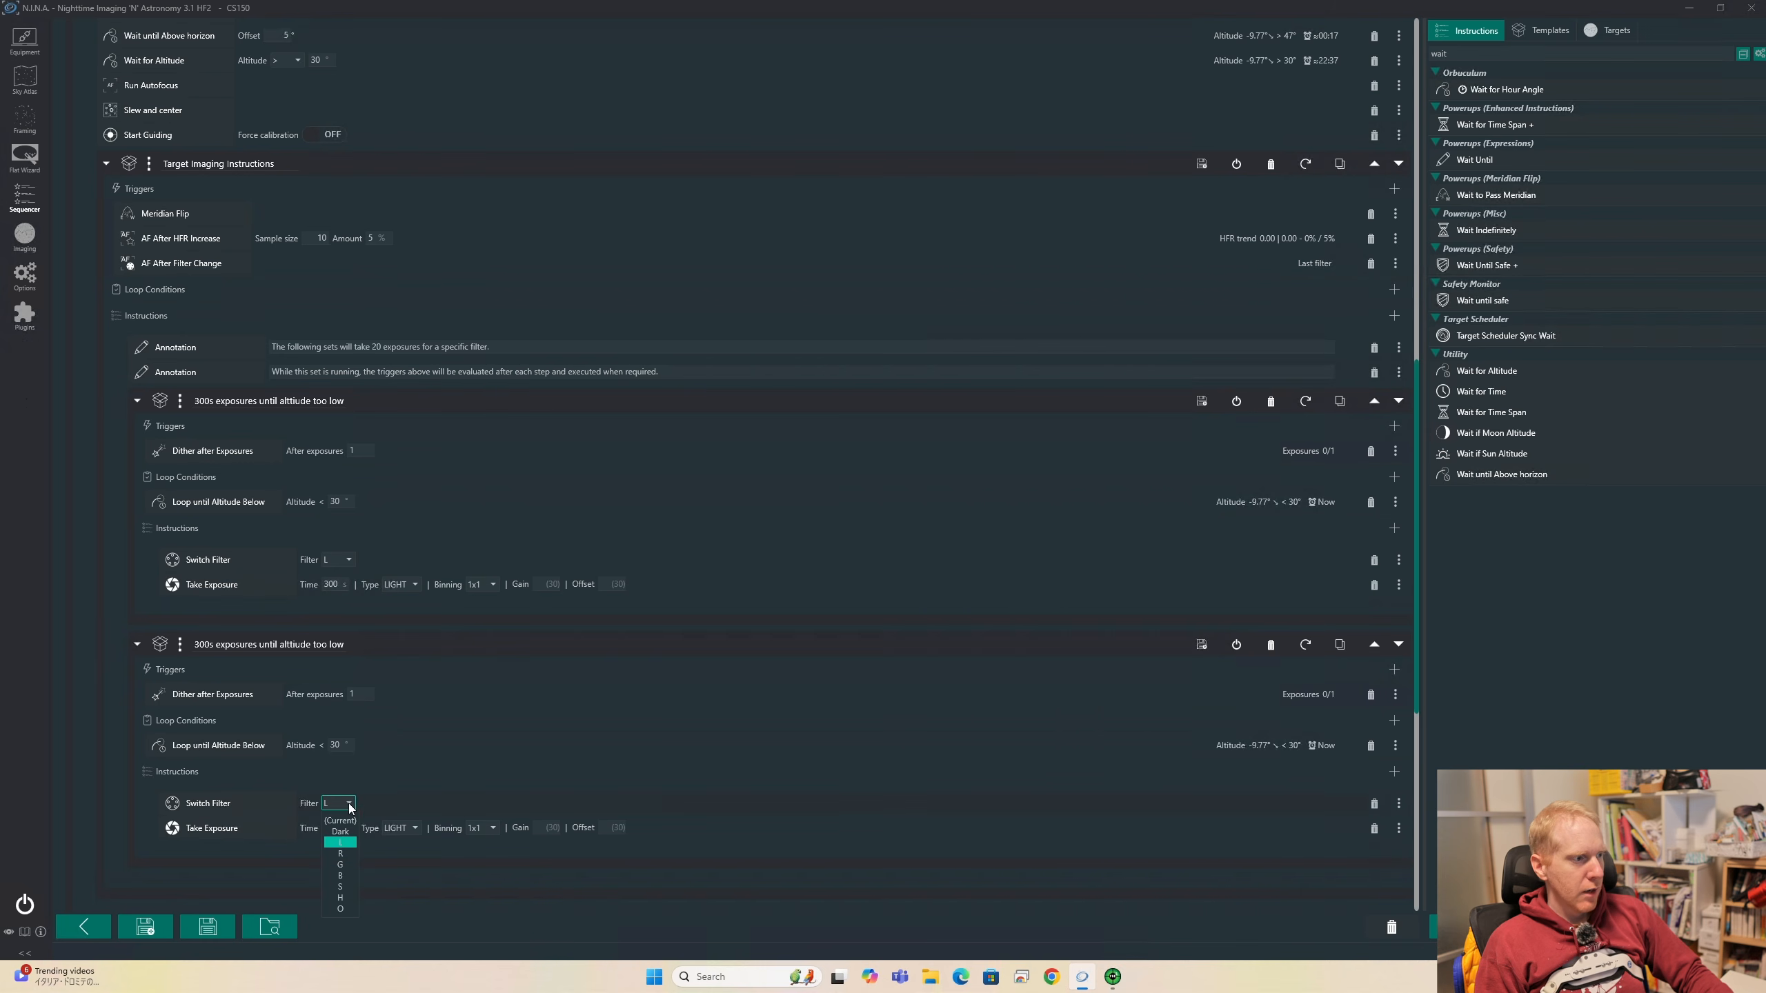
left_click(339, 832)
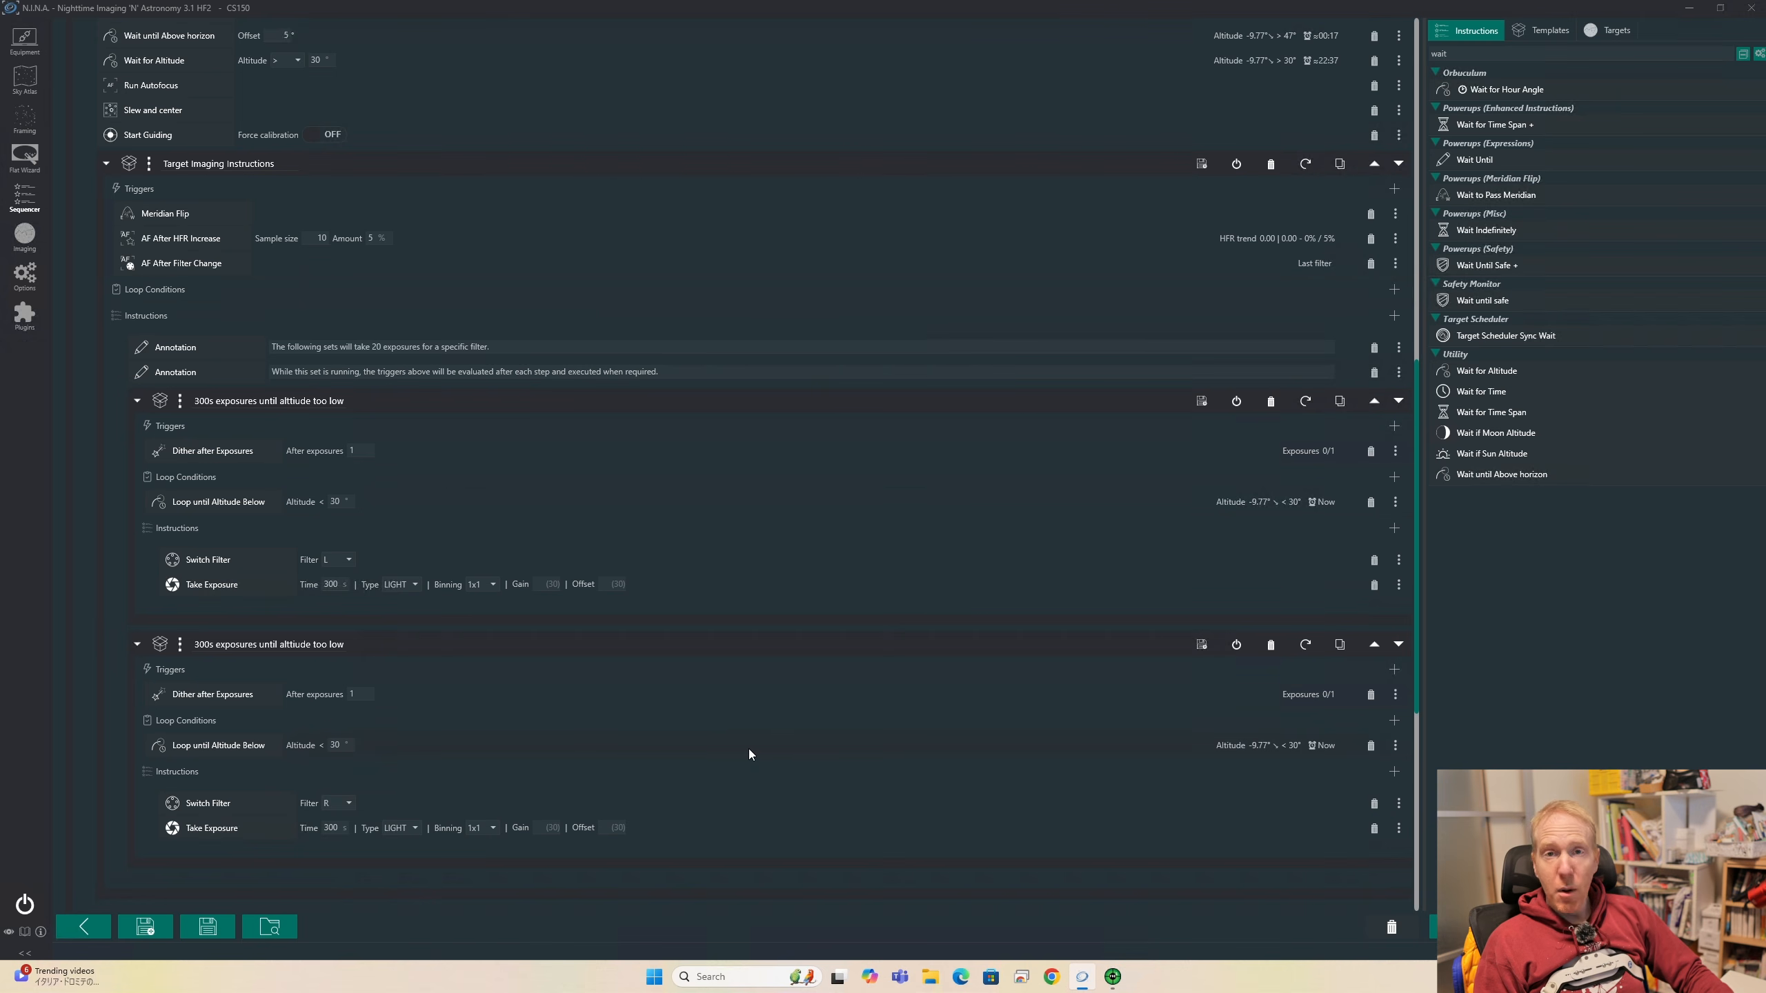
scroll(737, 727, "down", 3)
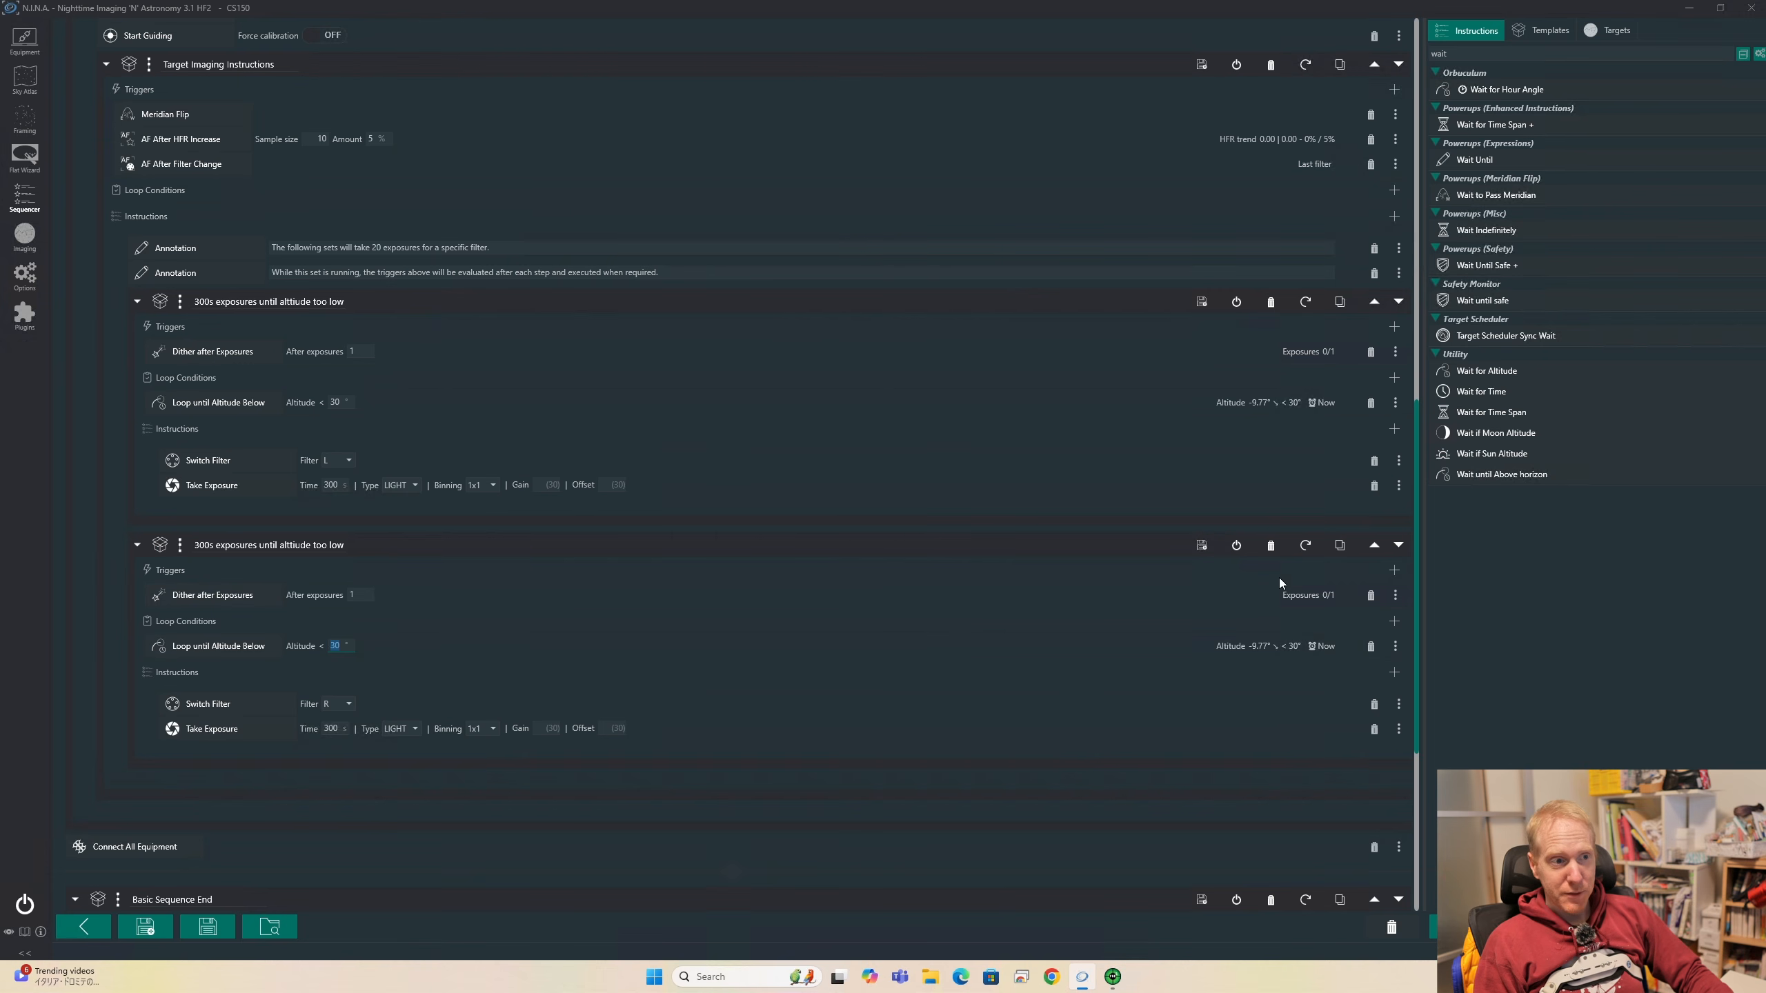
left_click(1270, 545)
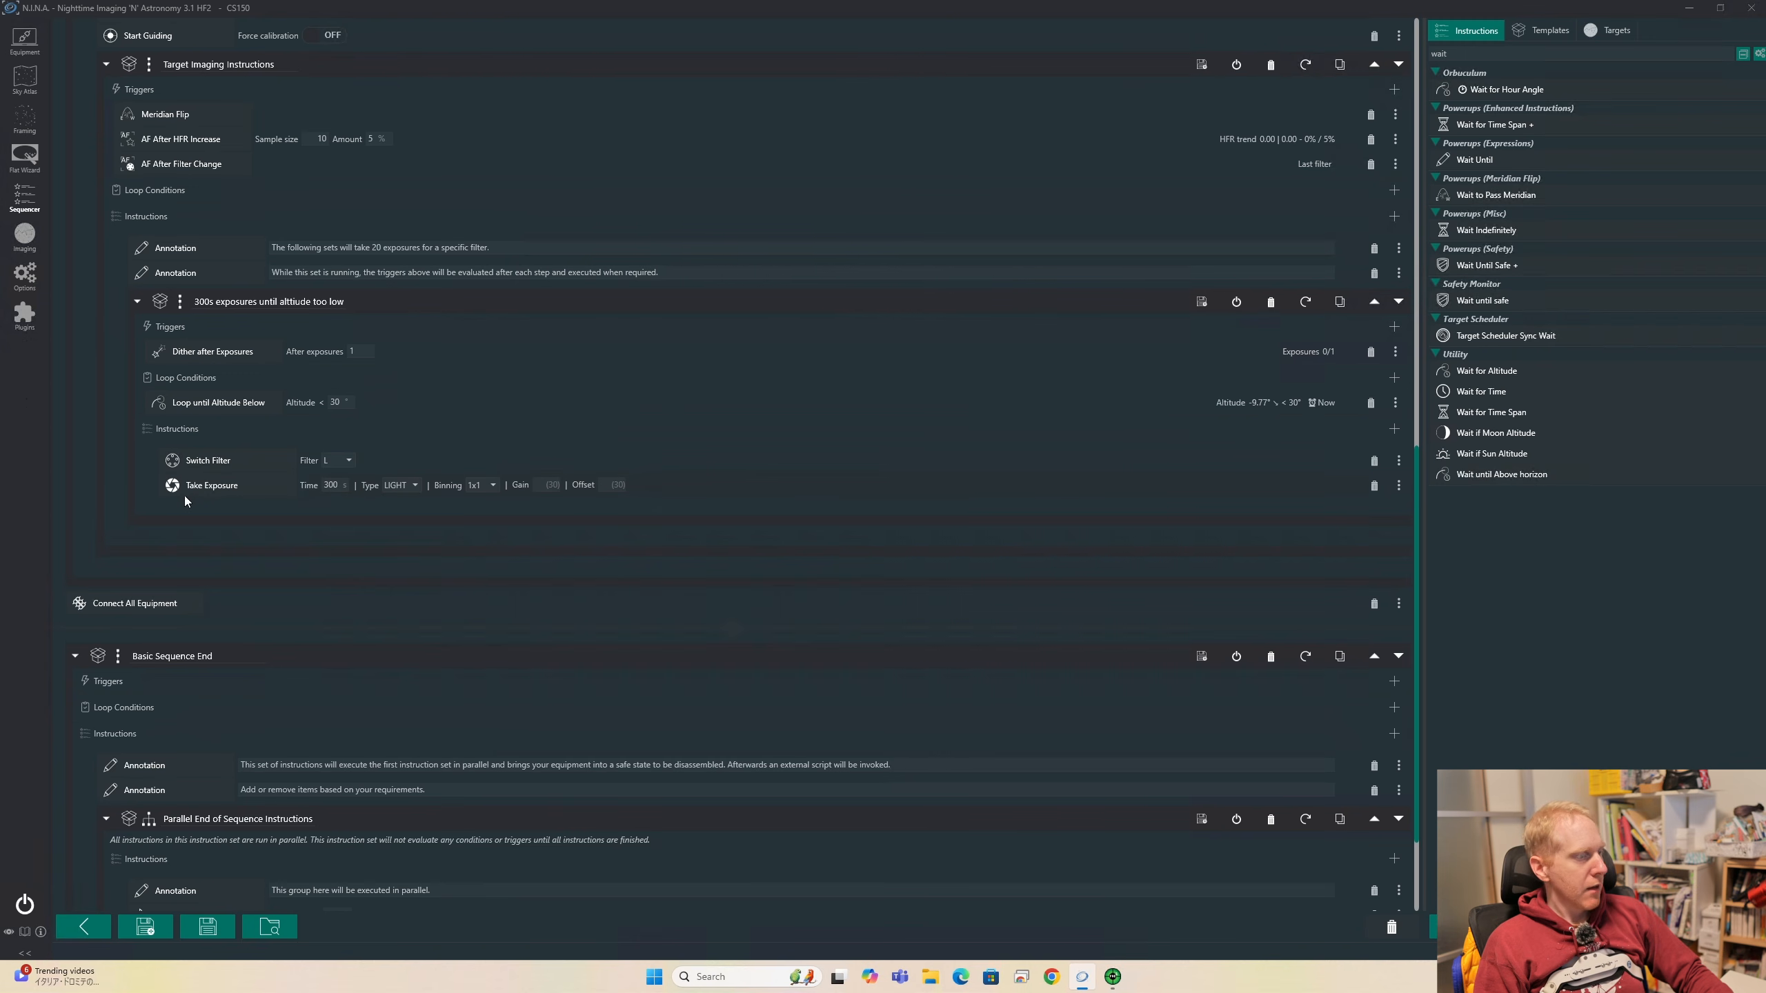
Duplicate the Switch Filter and Take Exposure instructions several times within the 300s exposure set
left_click(1398, 460)
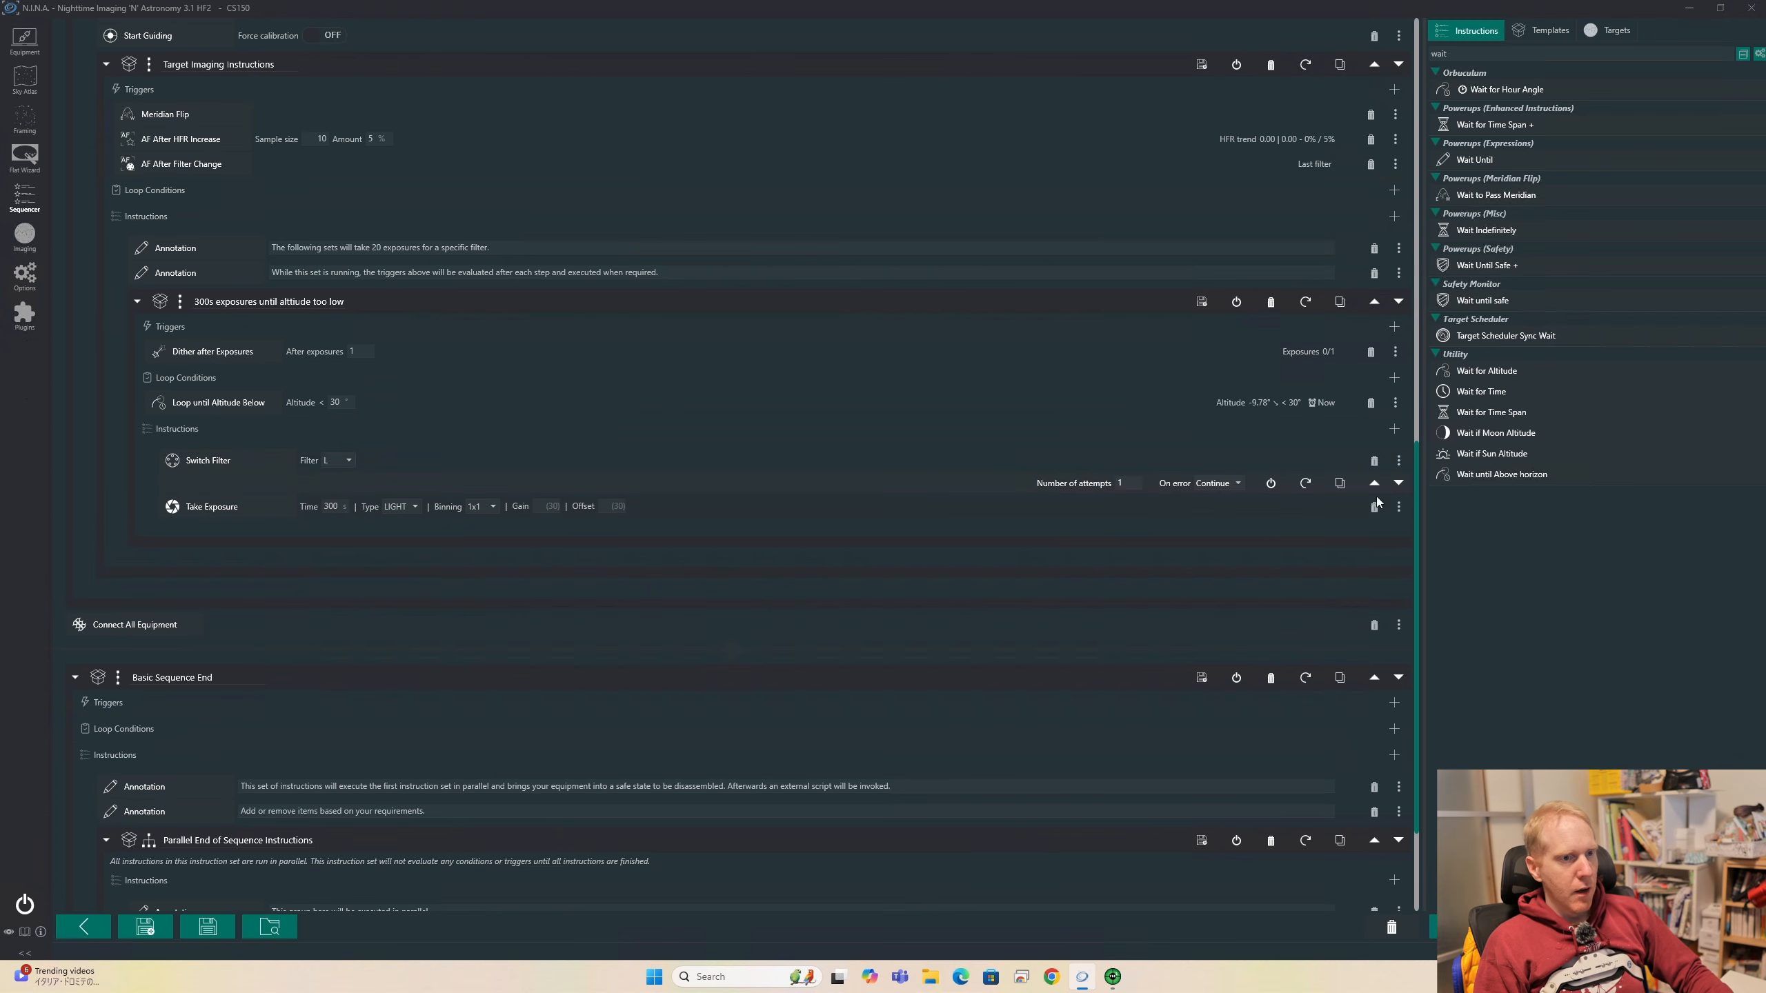
left_click(1399, 506)
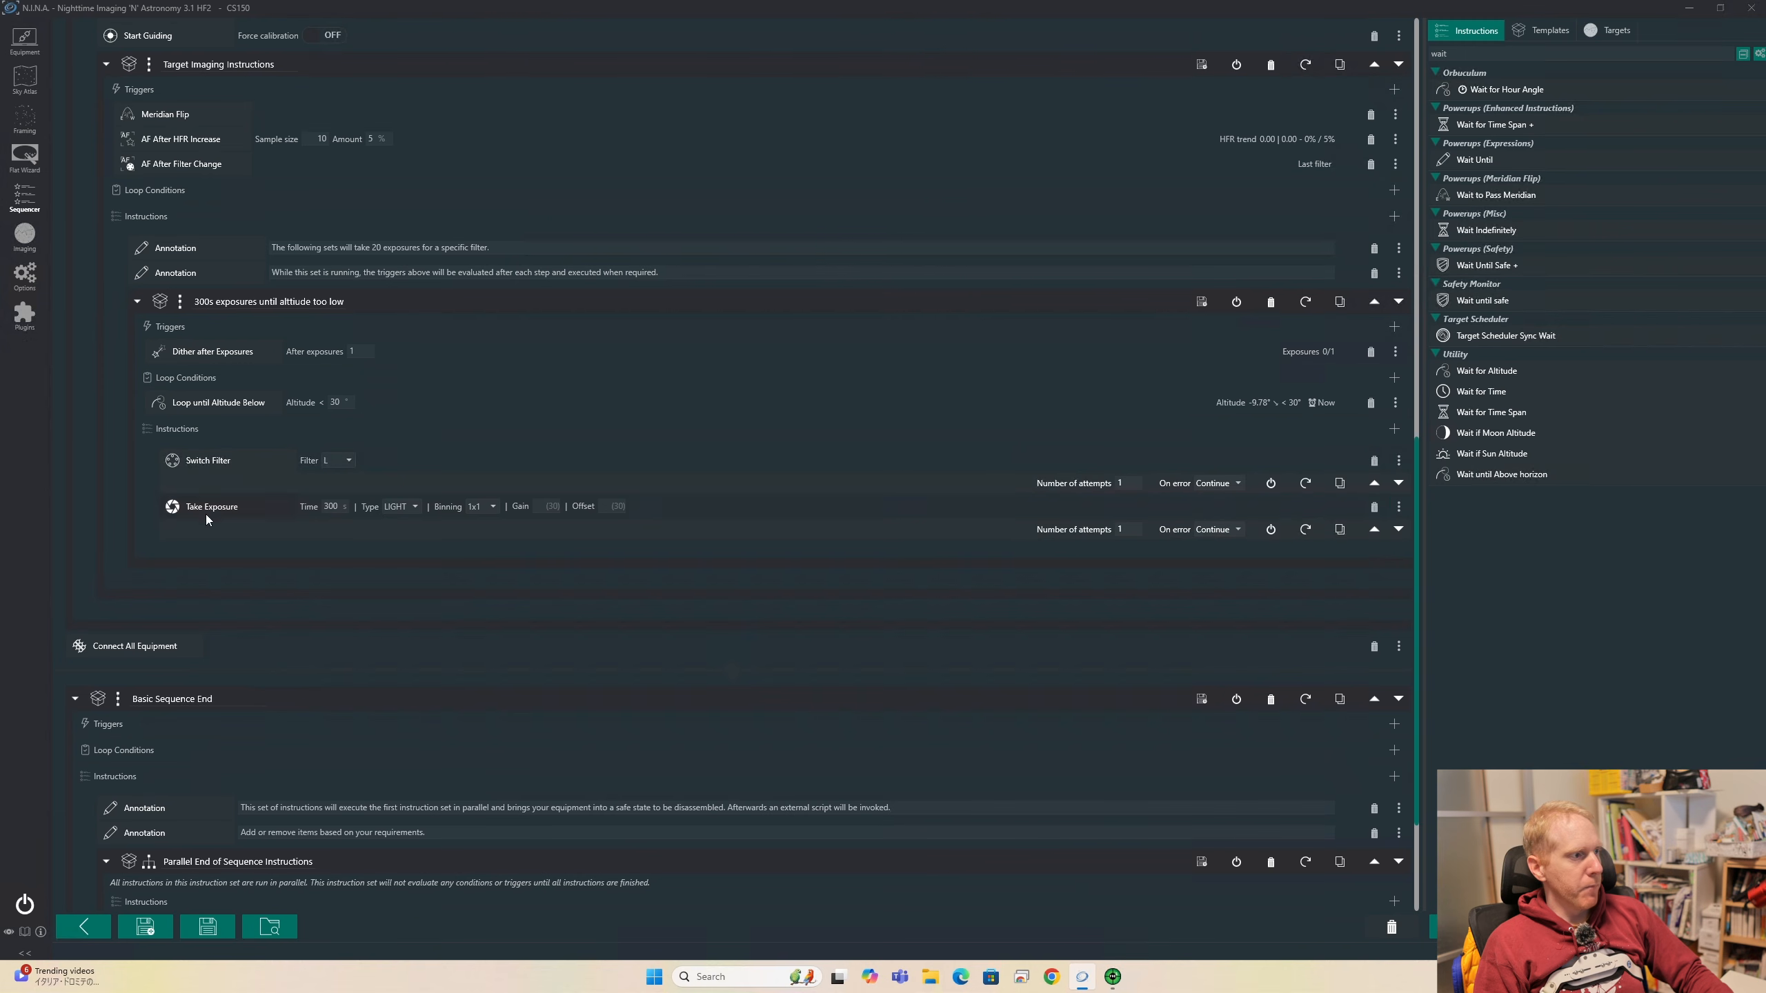
left_click(1340, 483)
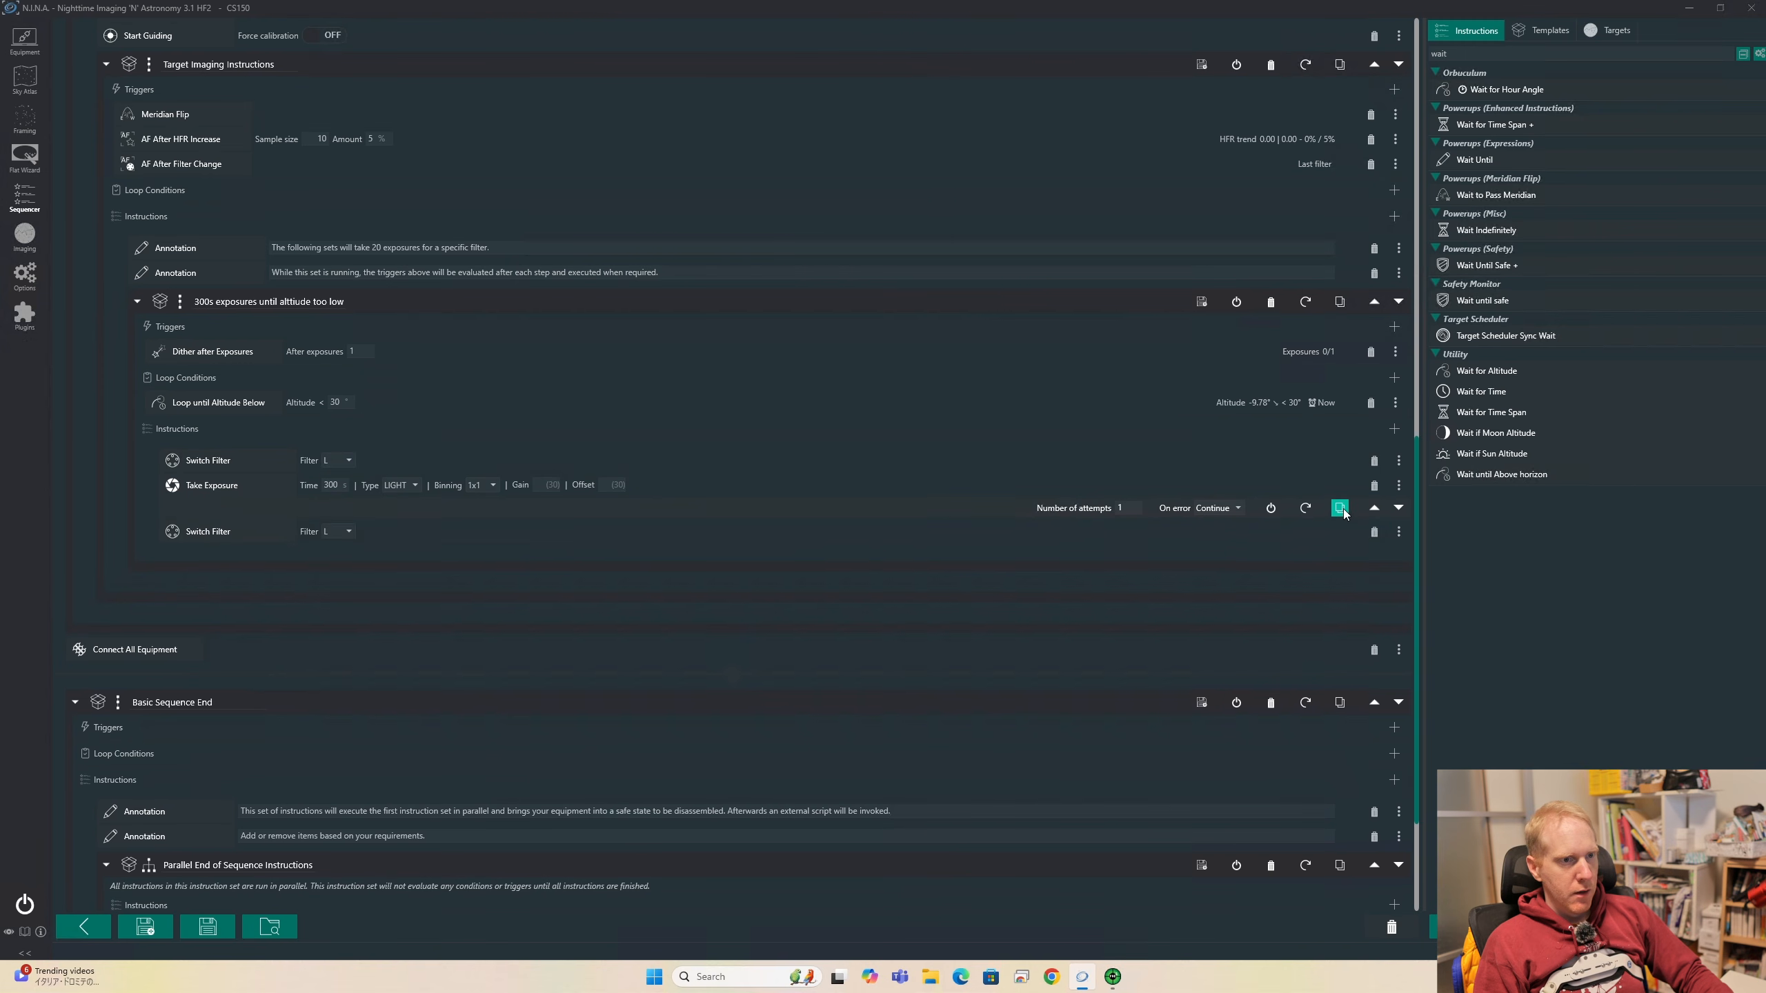
left_click(1340, 510)
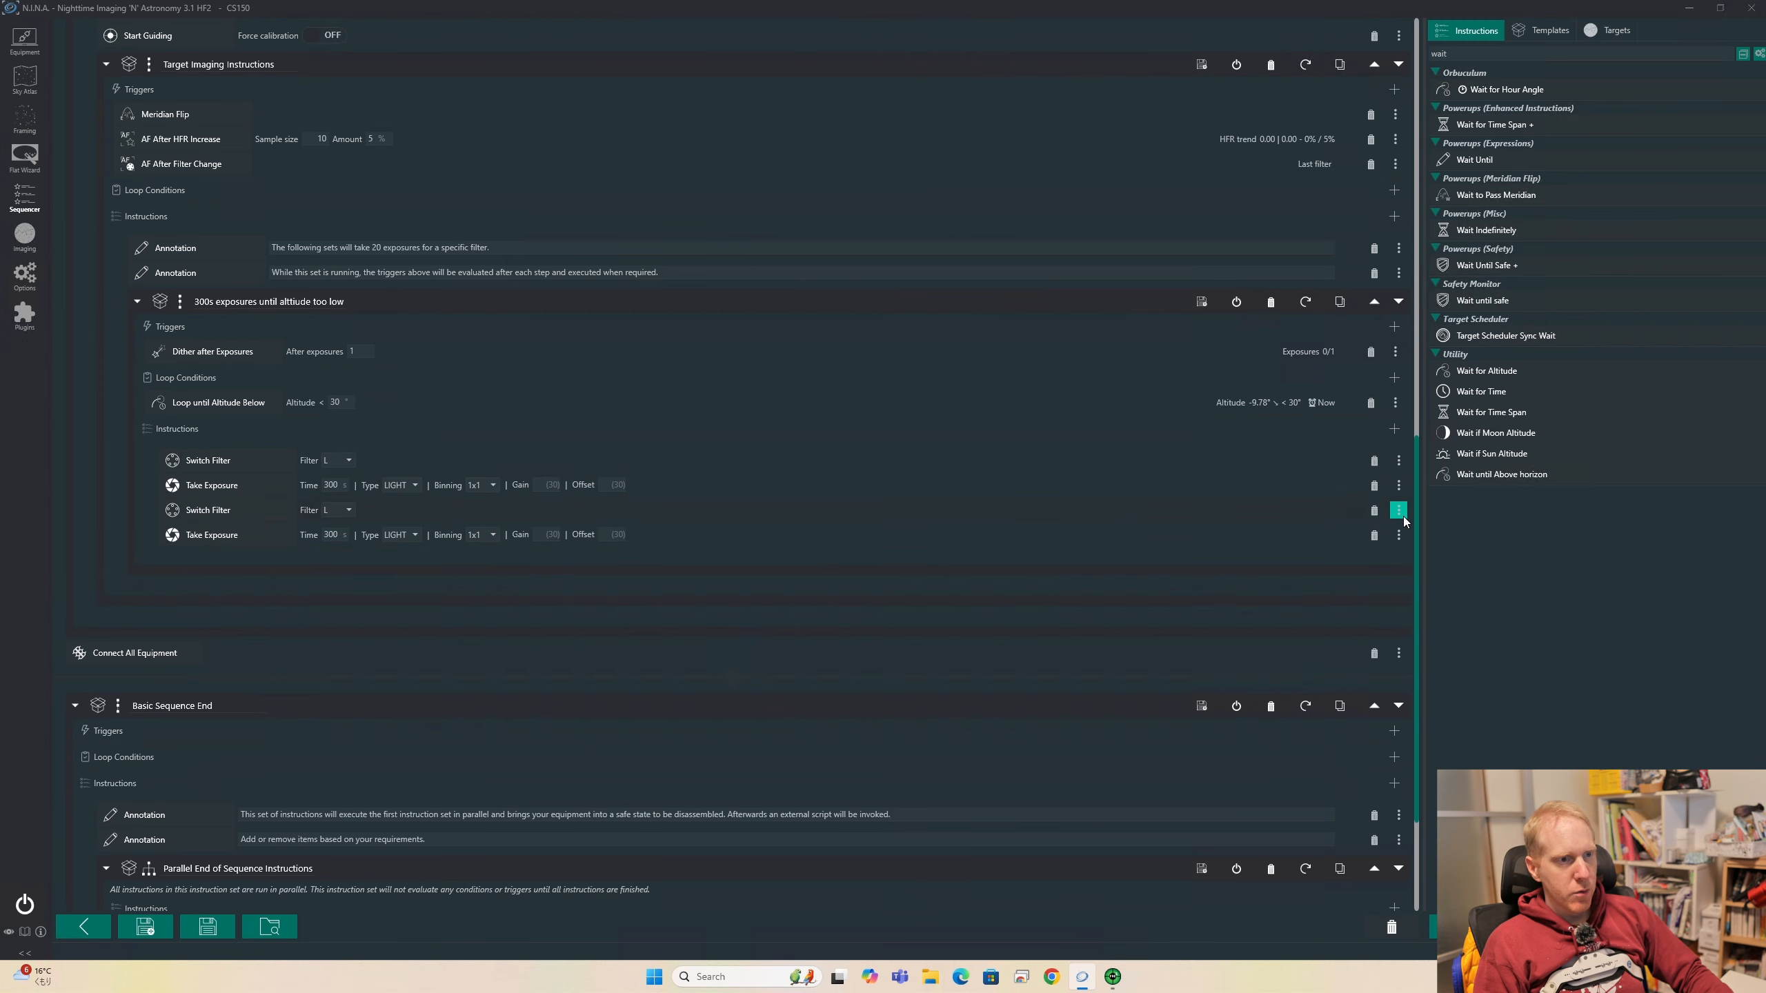
left_click(1400, 512)
left_click(1341, 532)
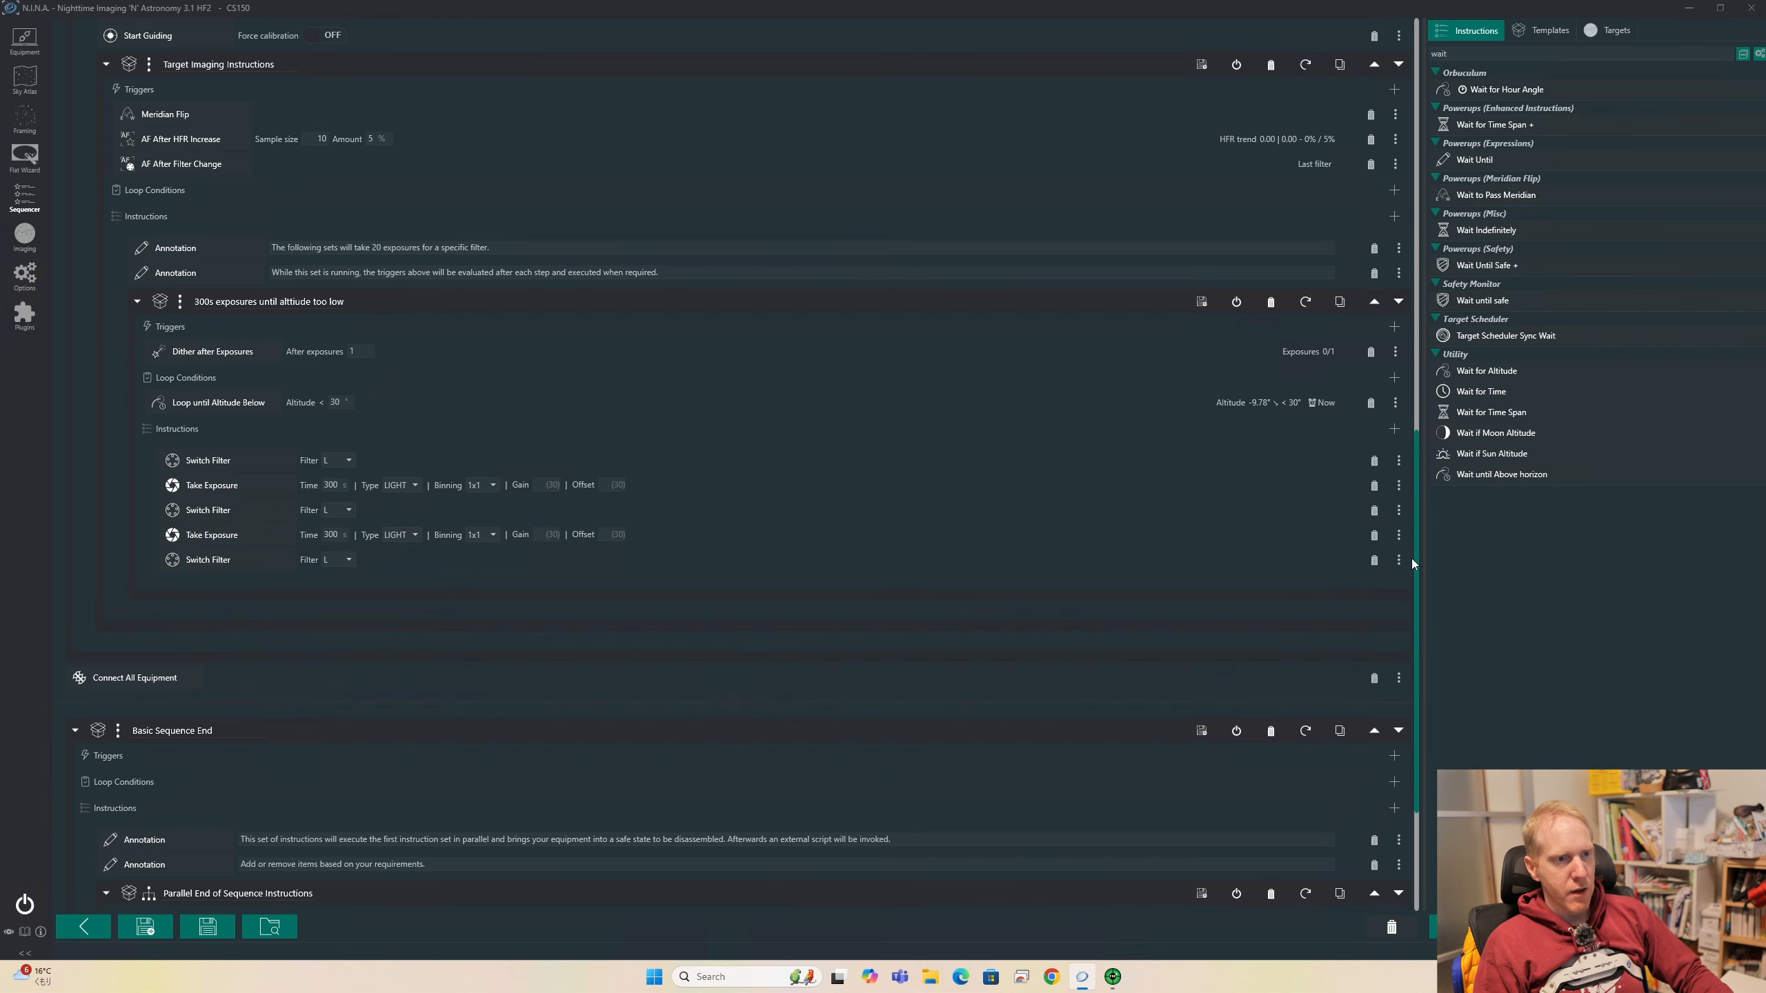
left_click(1399, 560)
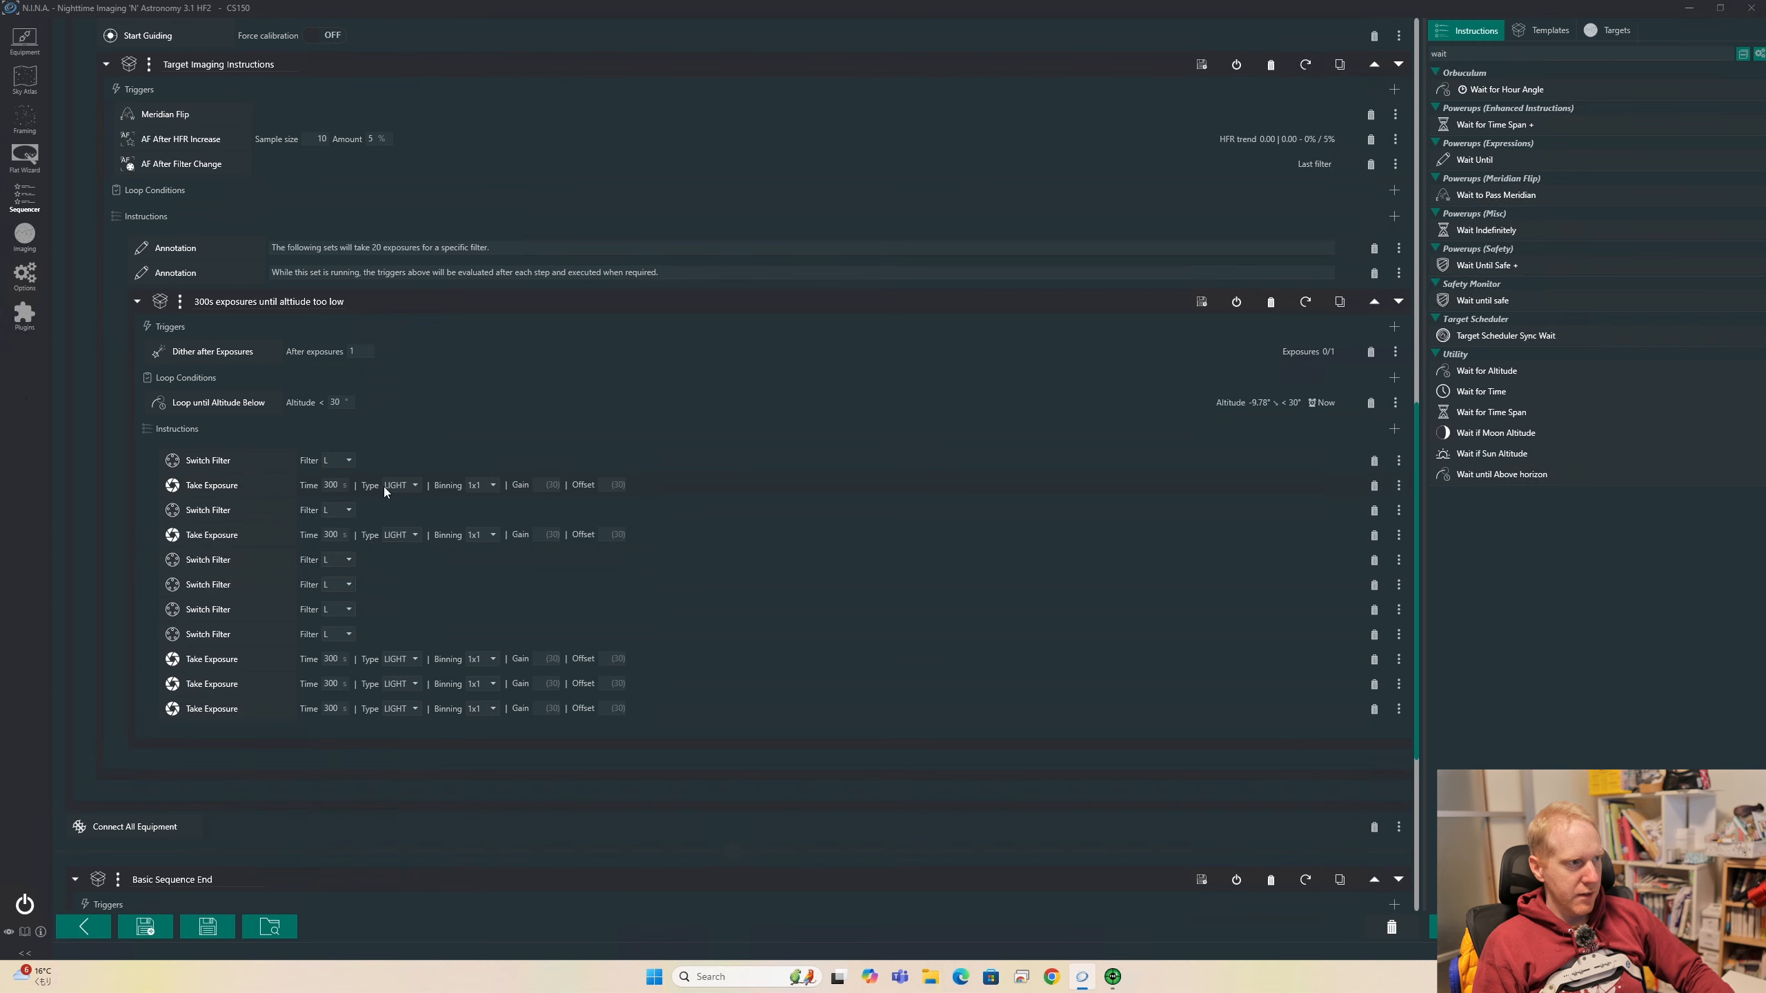
Set the copied Switch Filter instructions to R, G and B, and place a Take Exposure instruction after each one
left_click(338, 509)
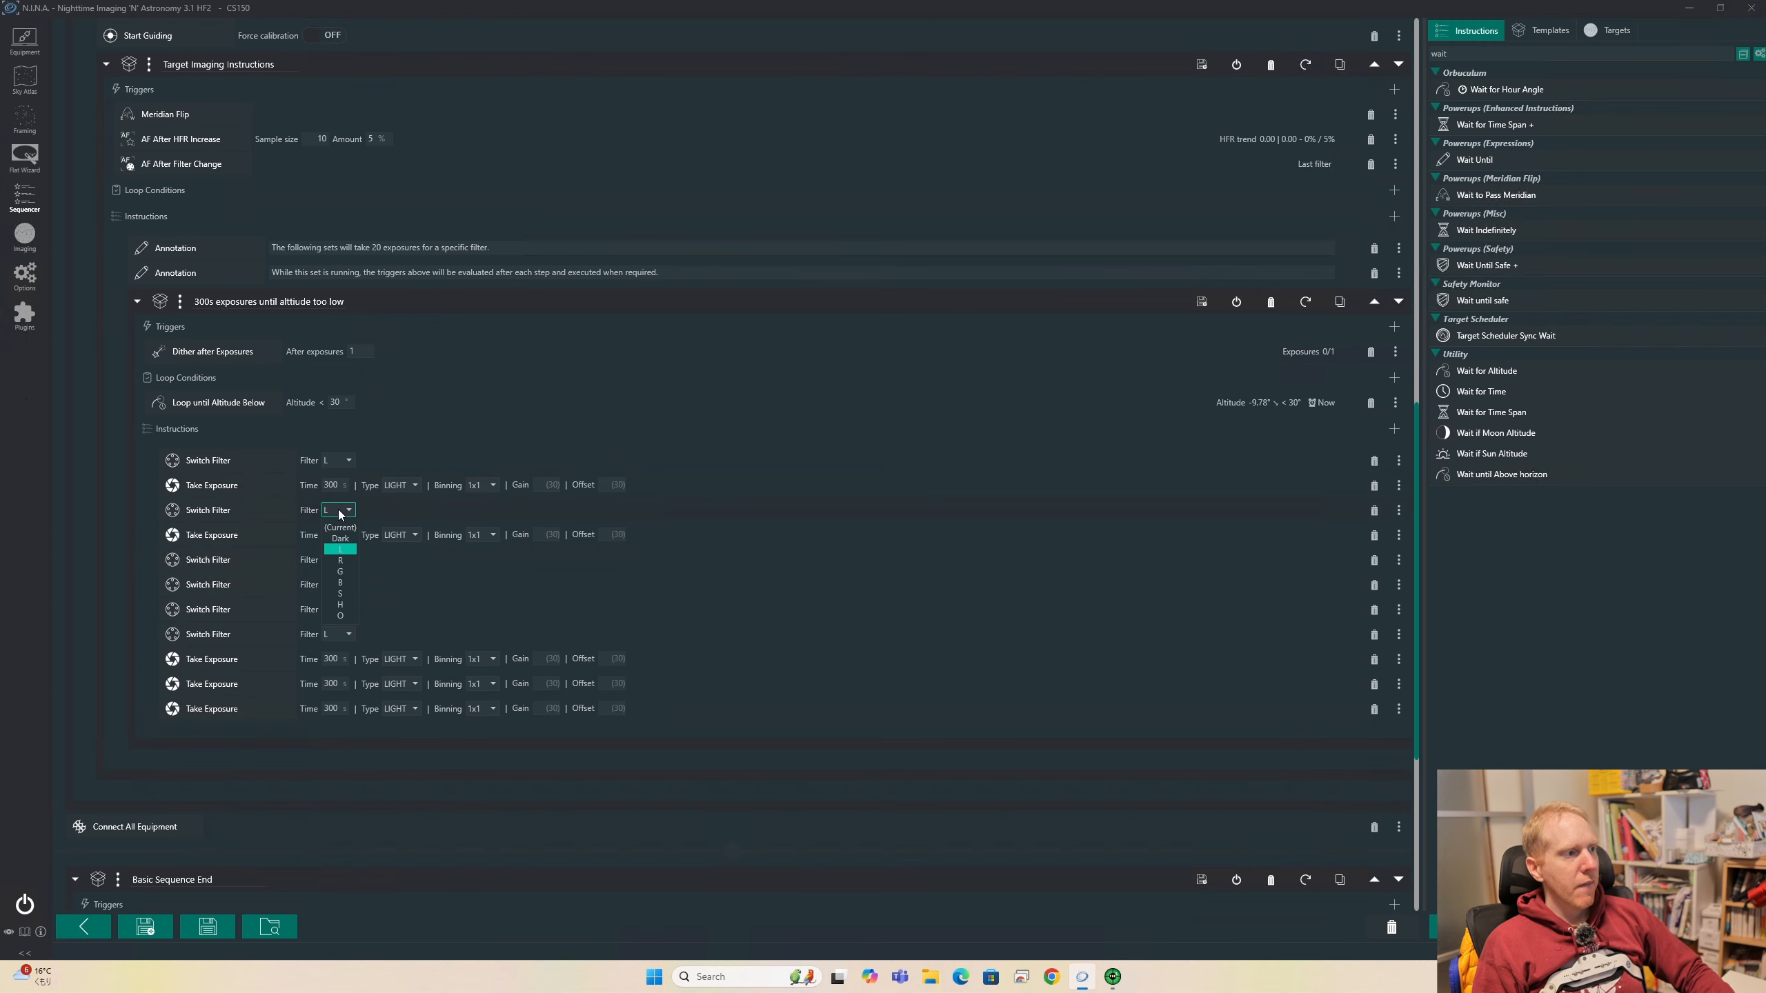
left_click(338, 560)
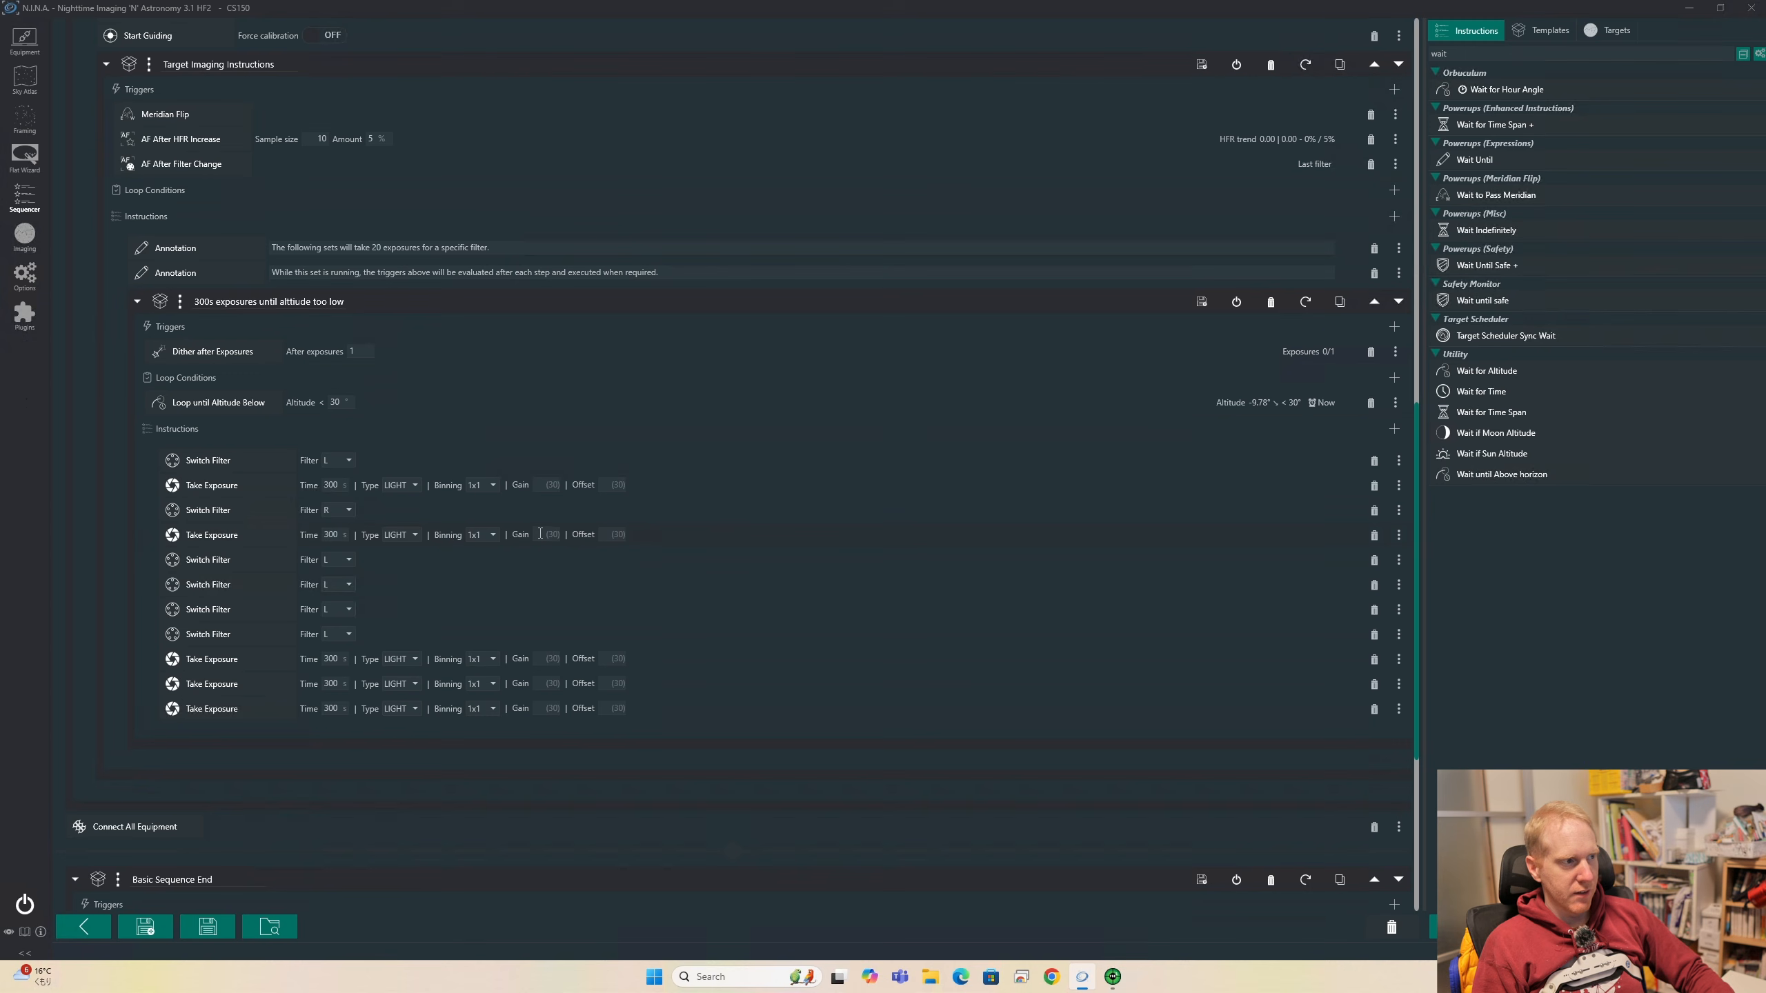
left_click(343, 560)
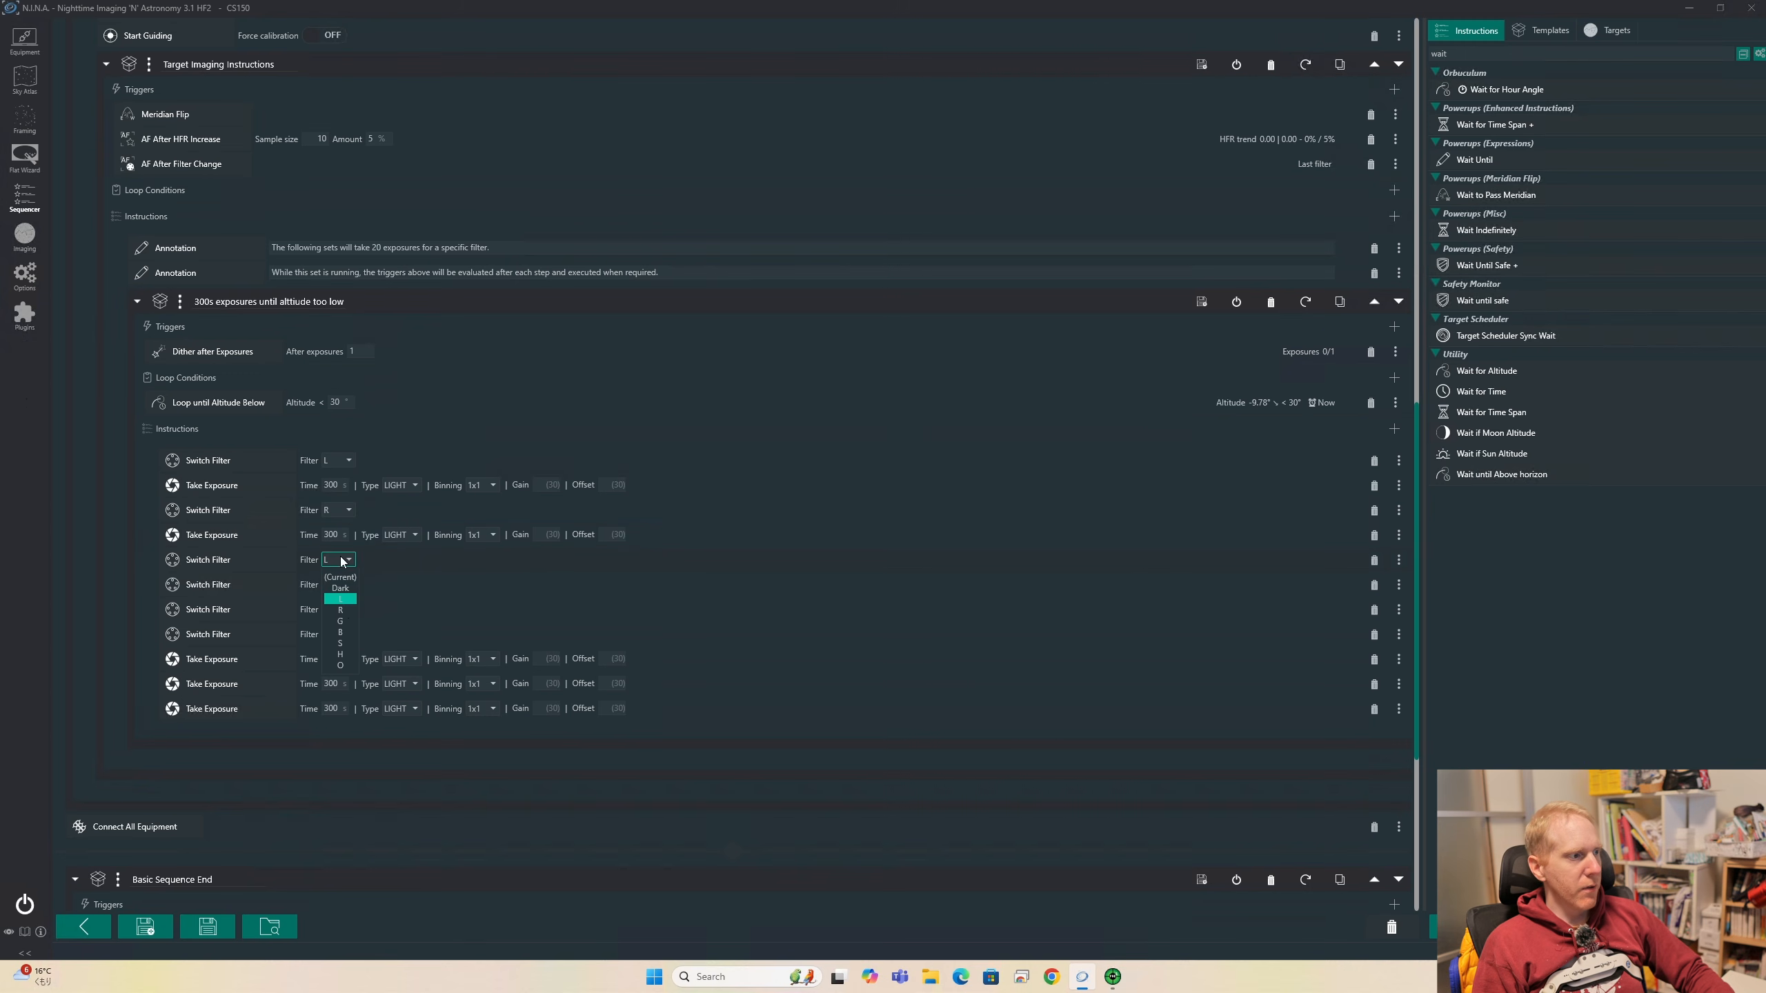
left_click_drag(203, 660, 258, 587)
left_click(339, 611)
left_click(340, 683)
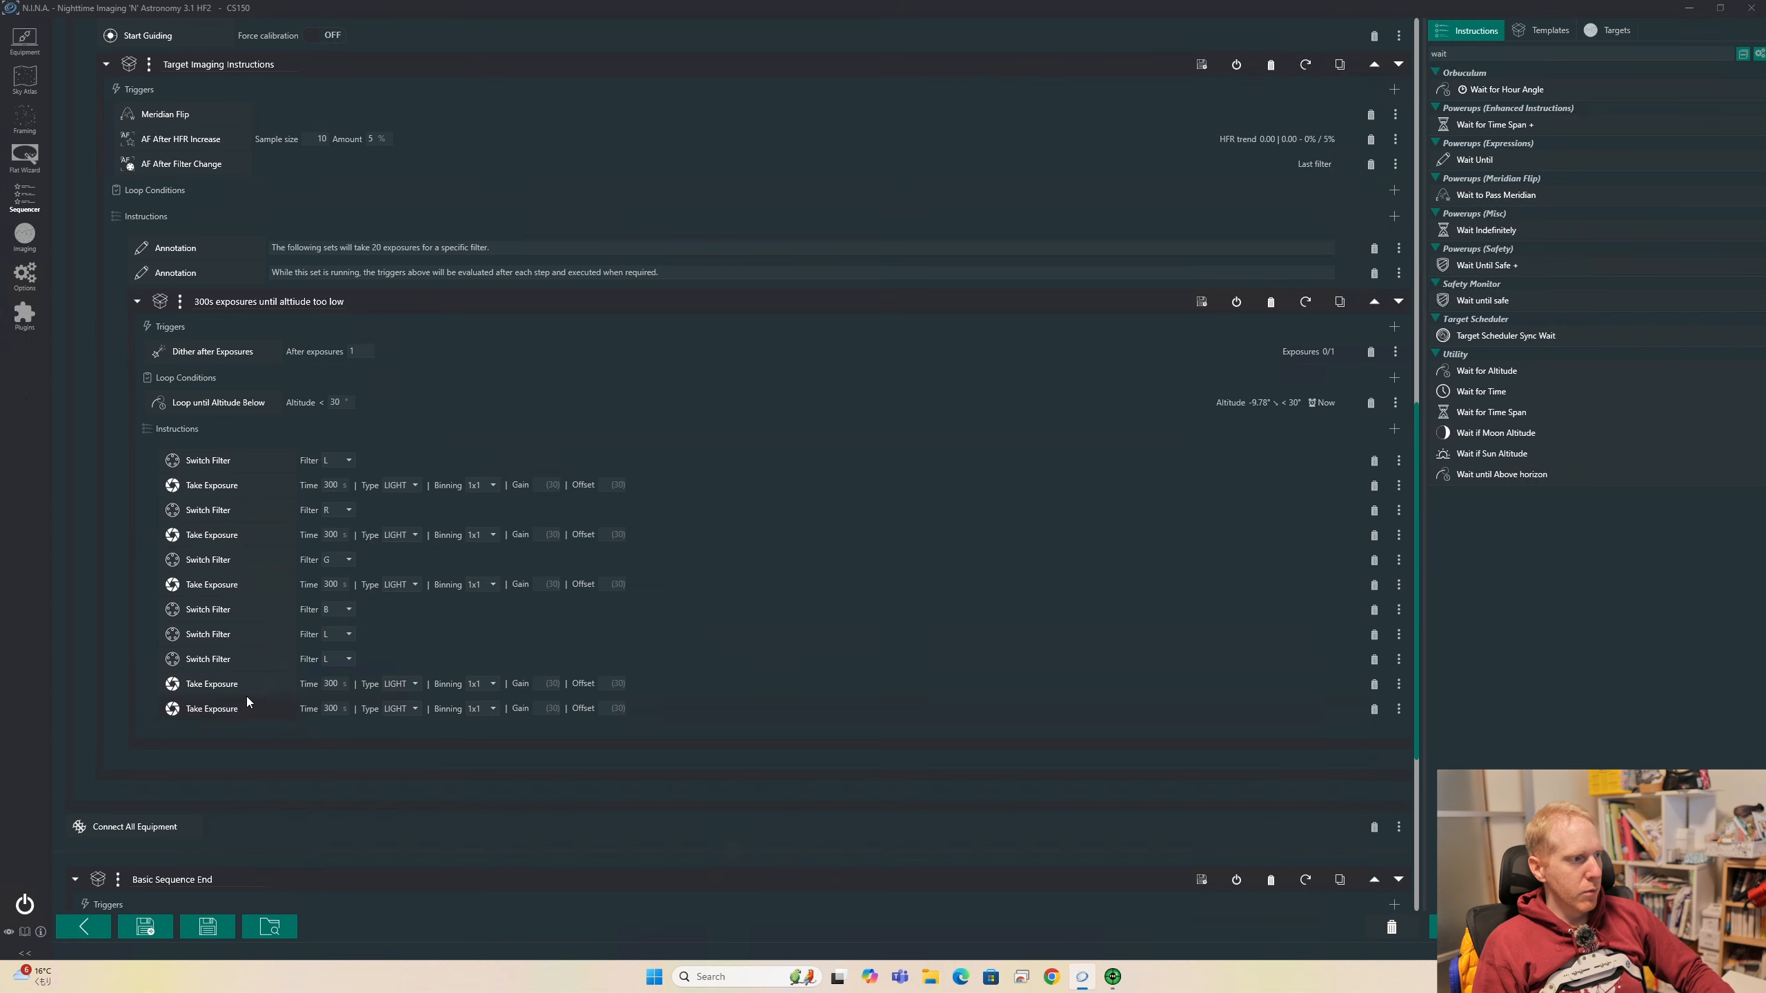
left_click_drag(234, 694, 288, 634)
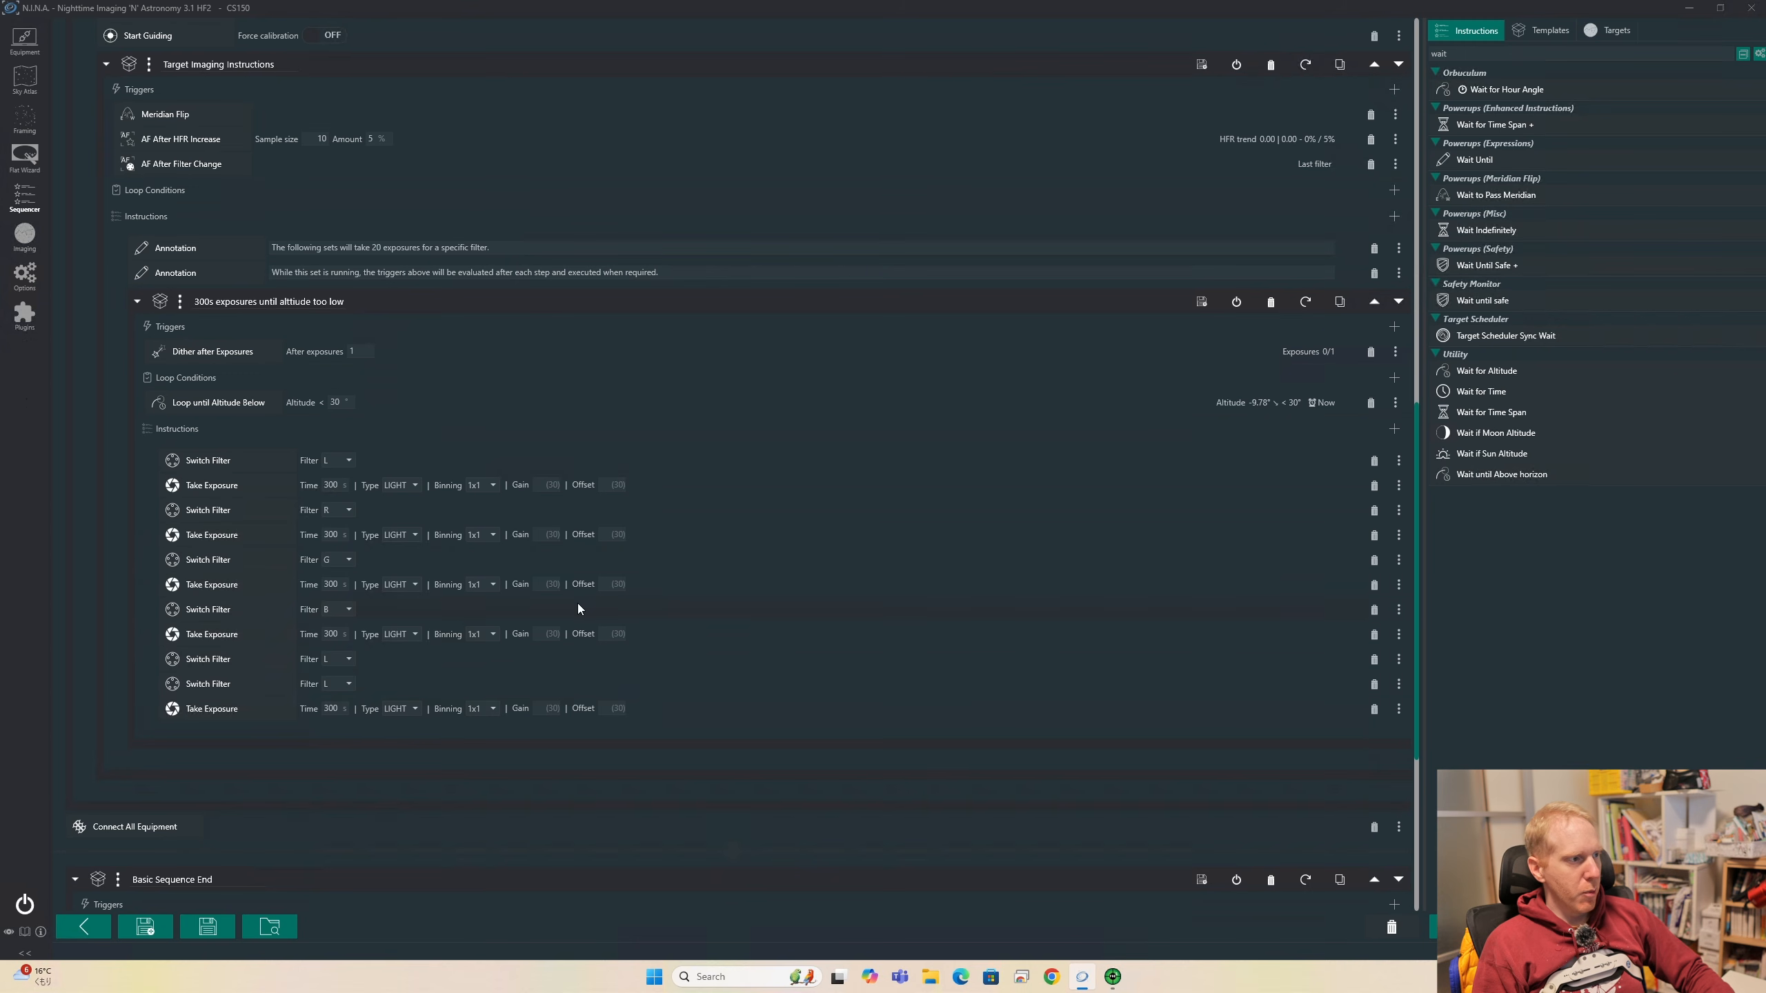
Delete the surplus Switch Filter and Take Exposure instructions that follow the B filter's exposure
scroll(446, 520, "down", 1)
left_click(1375, 565)
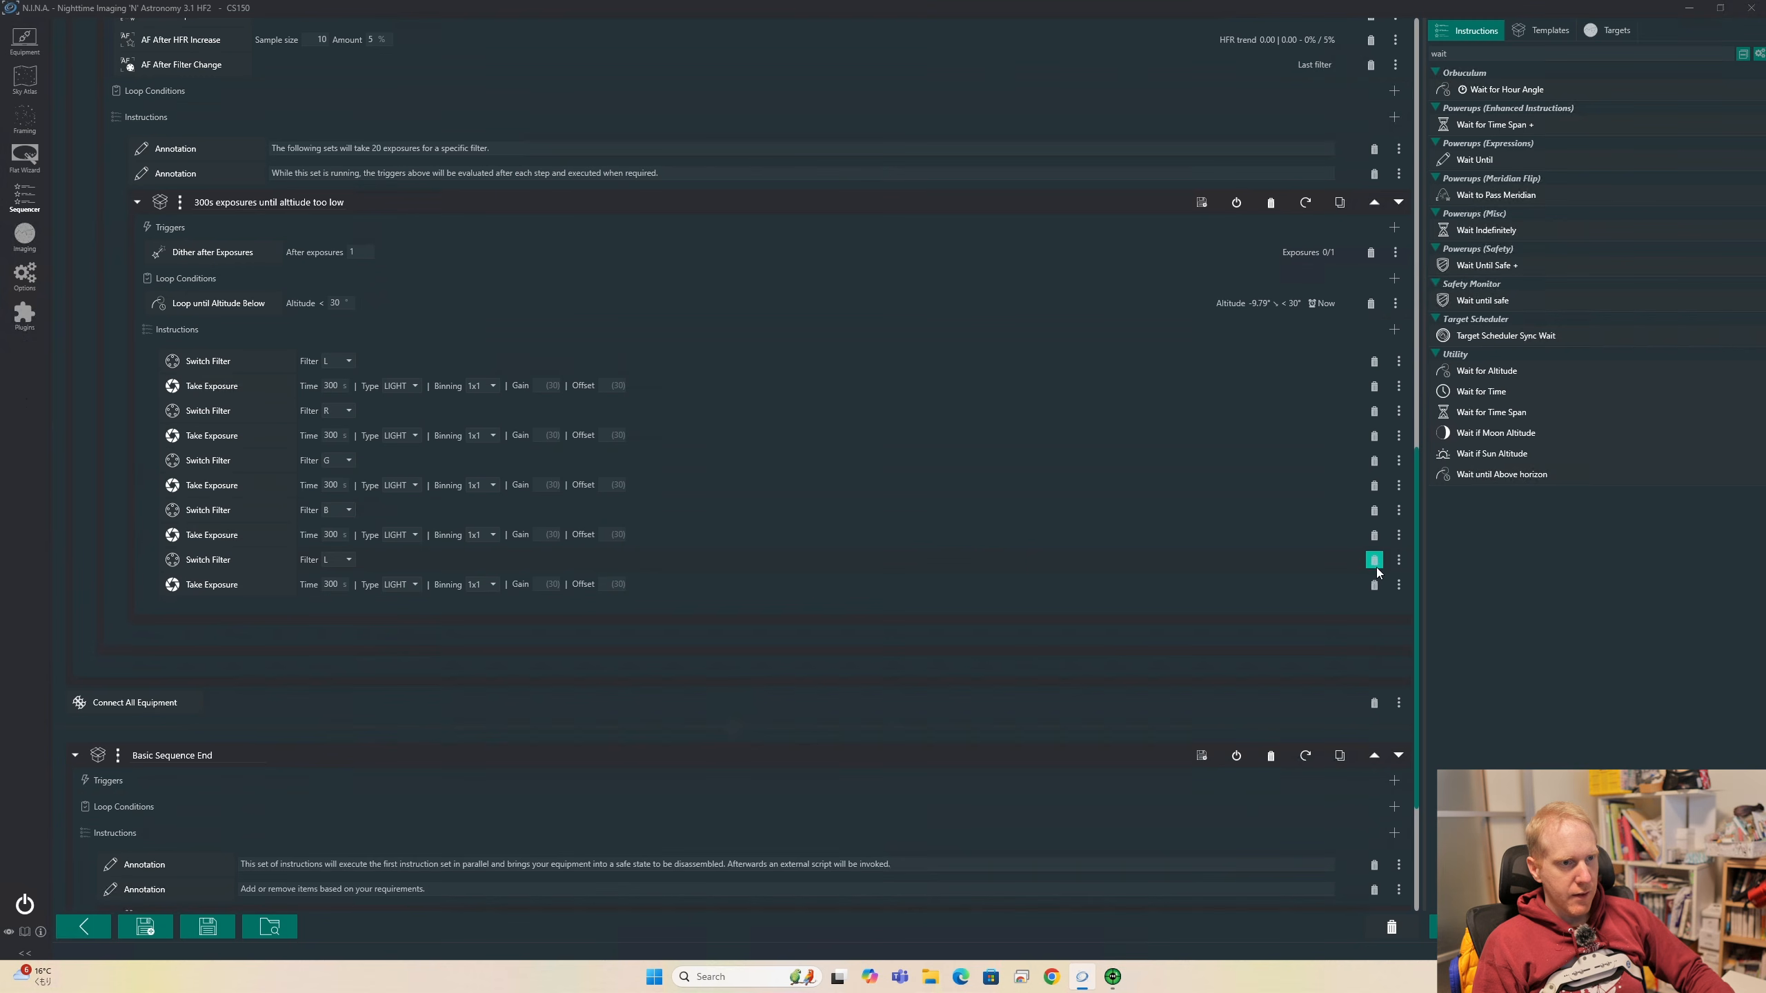
left_click(1375, 560)
left_click(1375, 560)
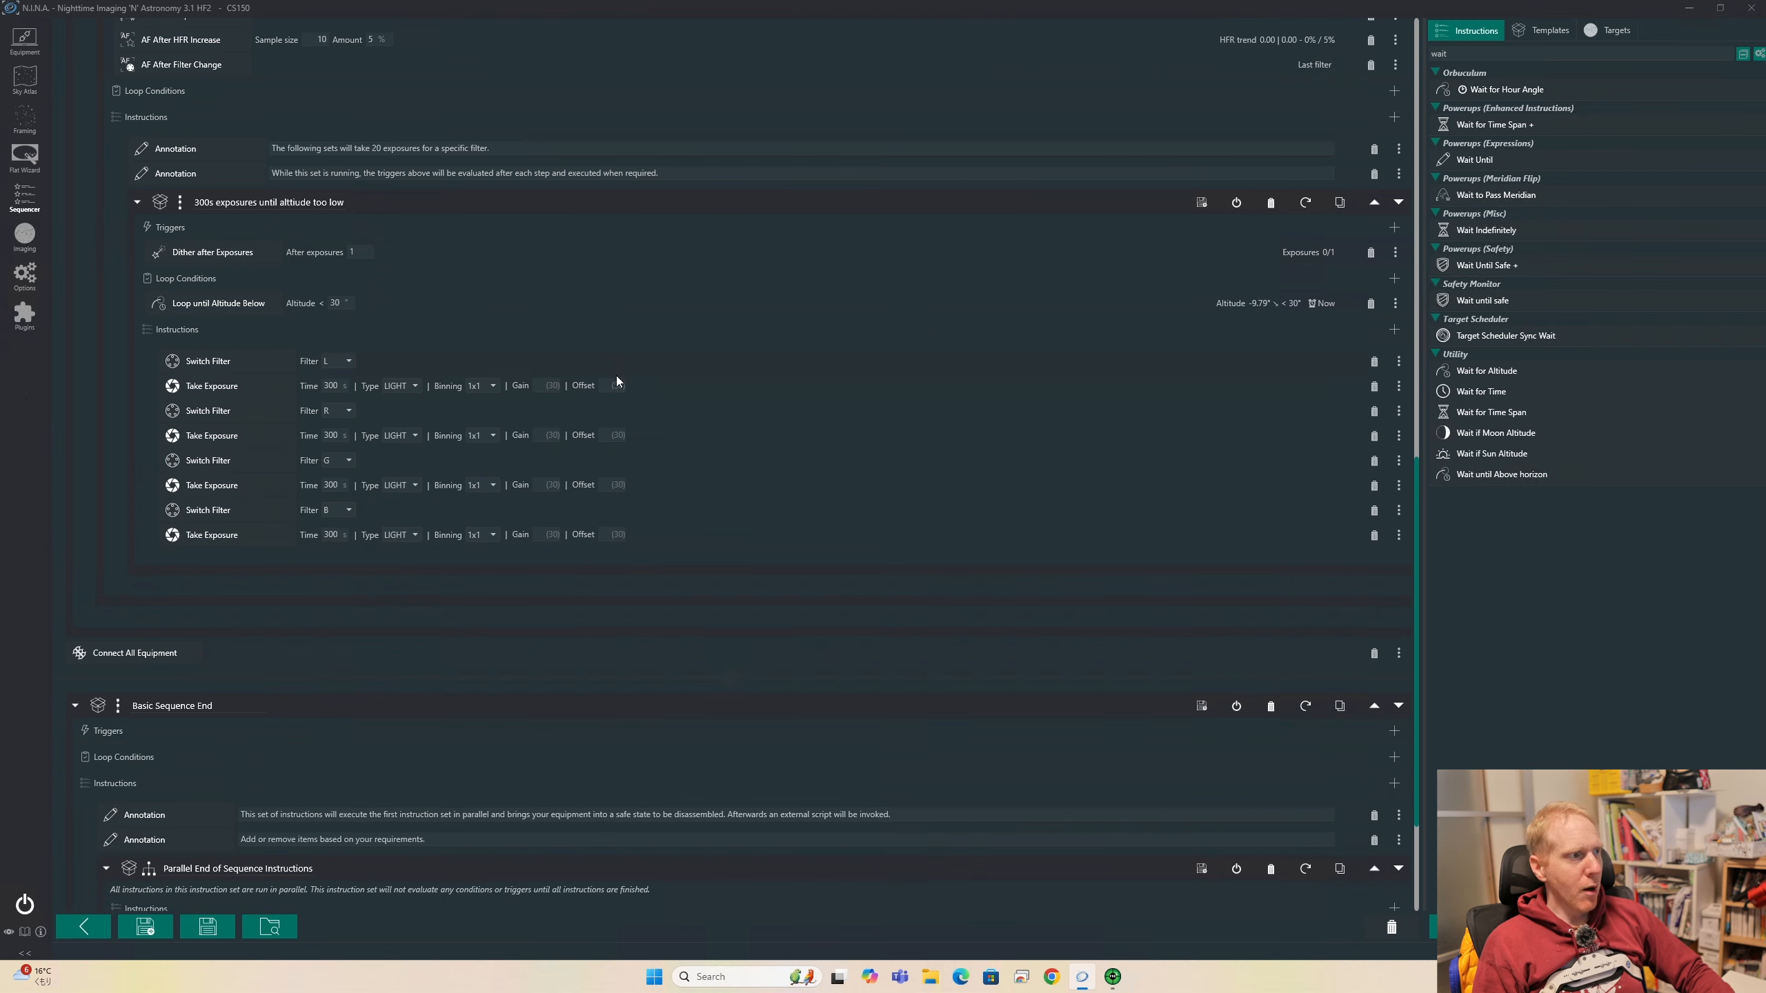
Examine the focus offset of each filter in the autofocus filter settings
scroll(467, 501, "up", 1)
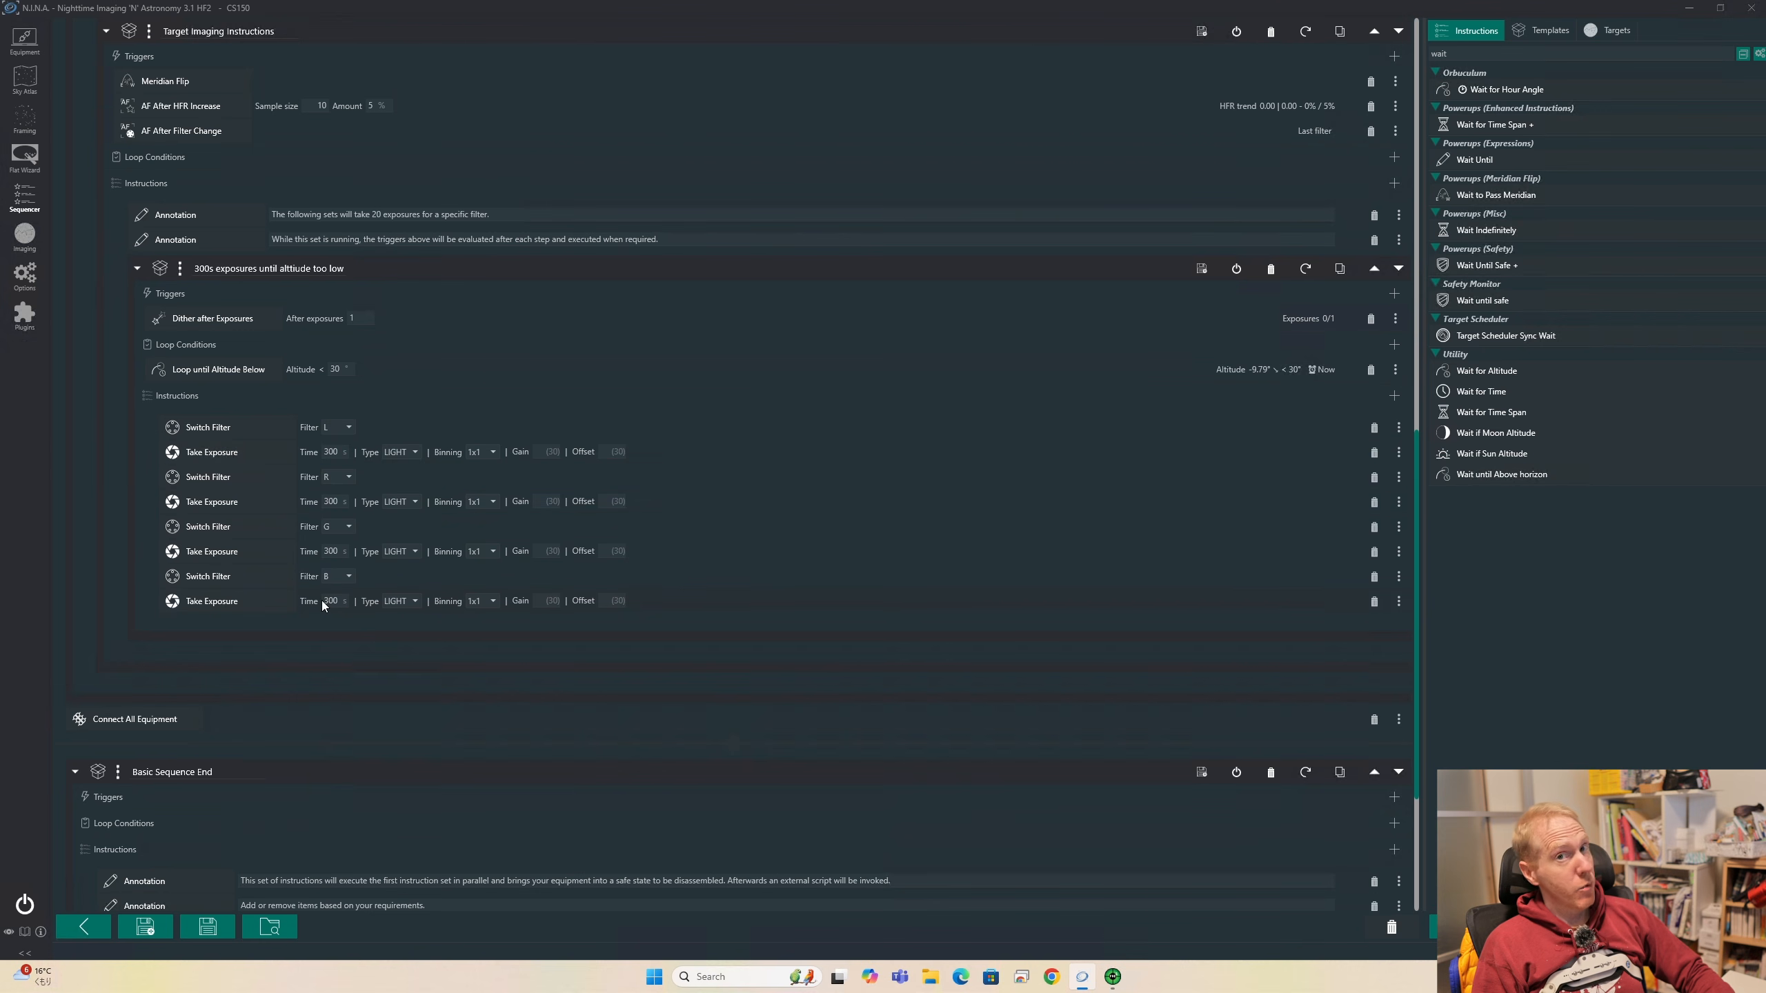
scroll(322, 599, "up", 5)
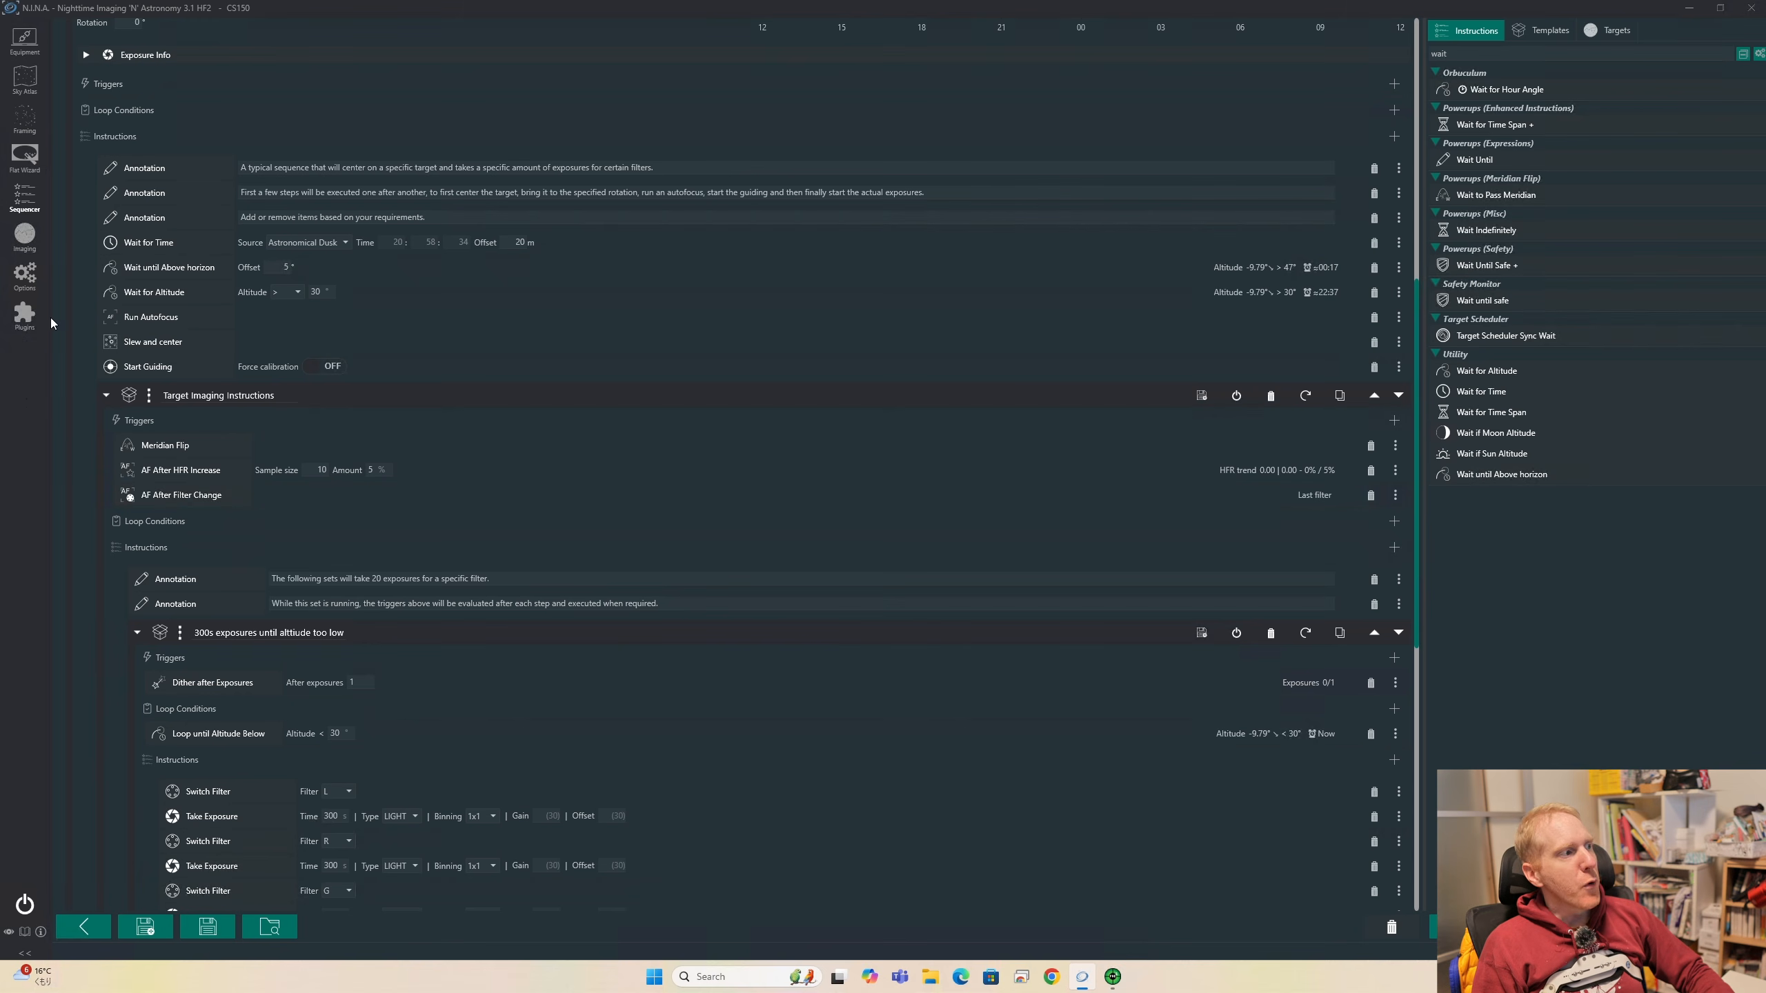
left_click(25, 278)
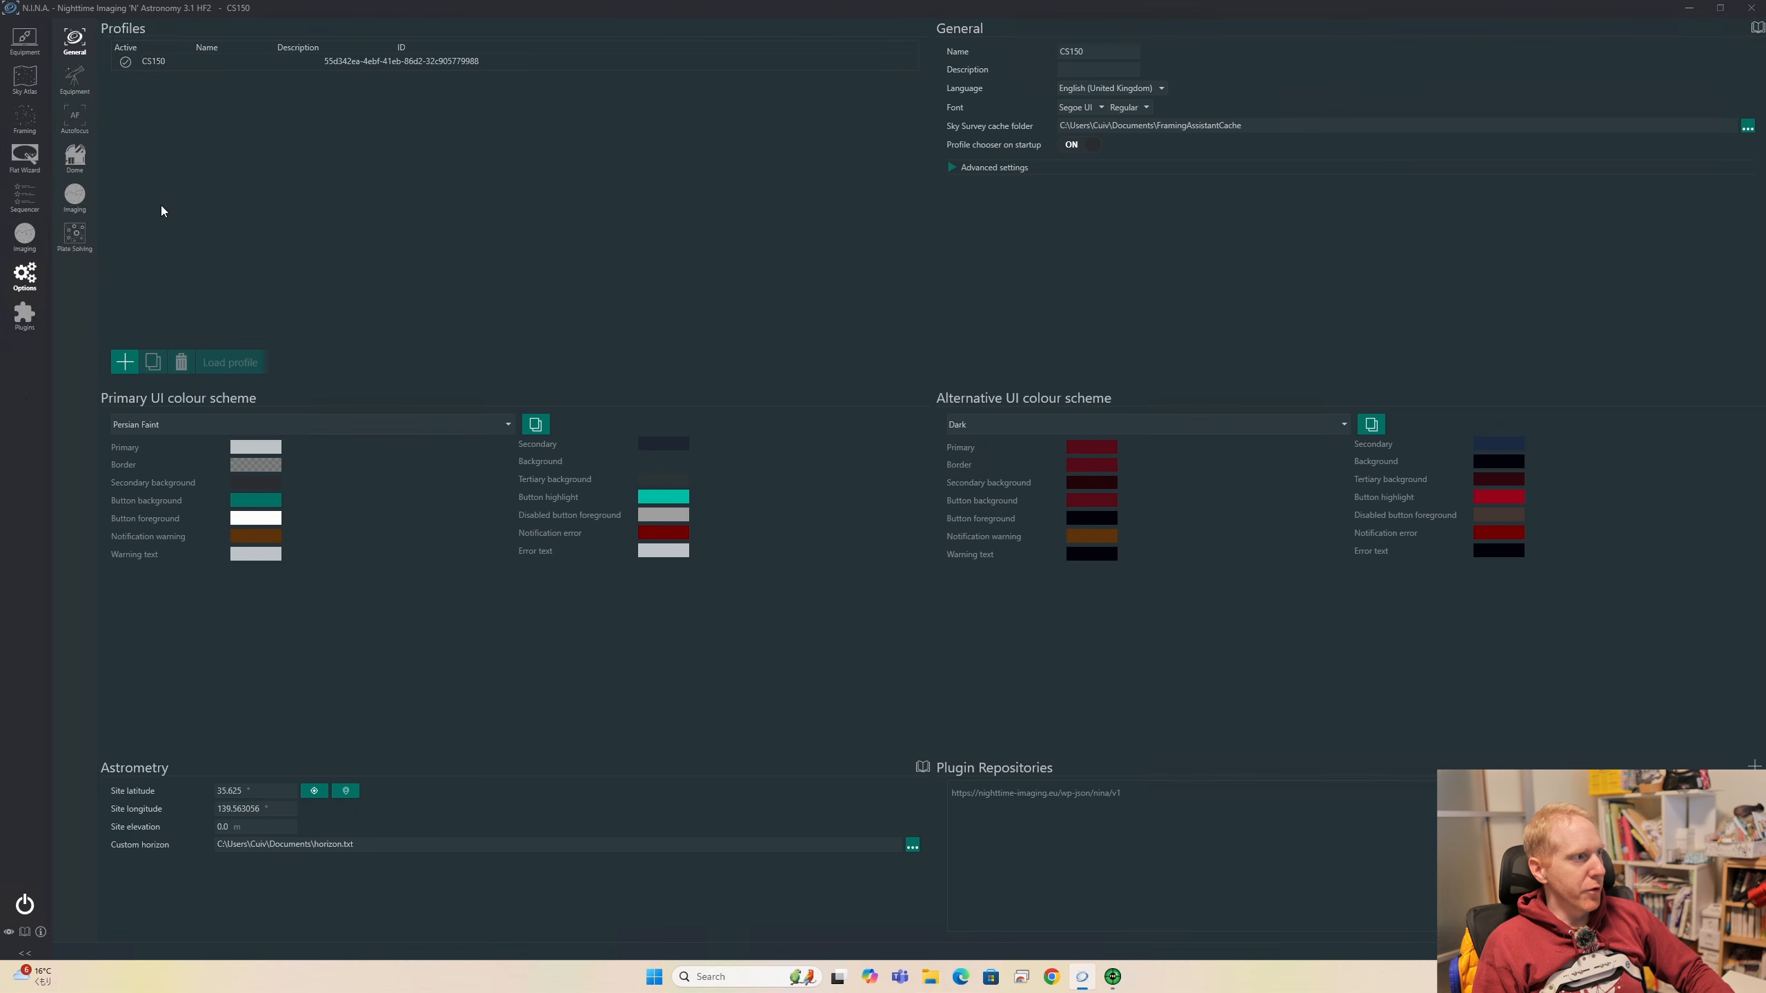
left_click(78, 115)
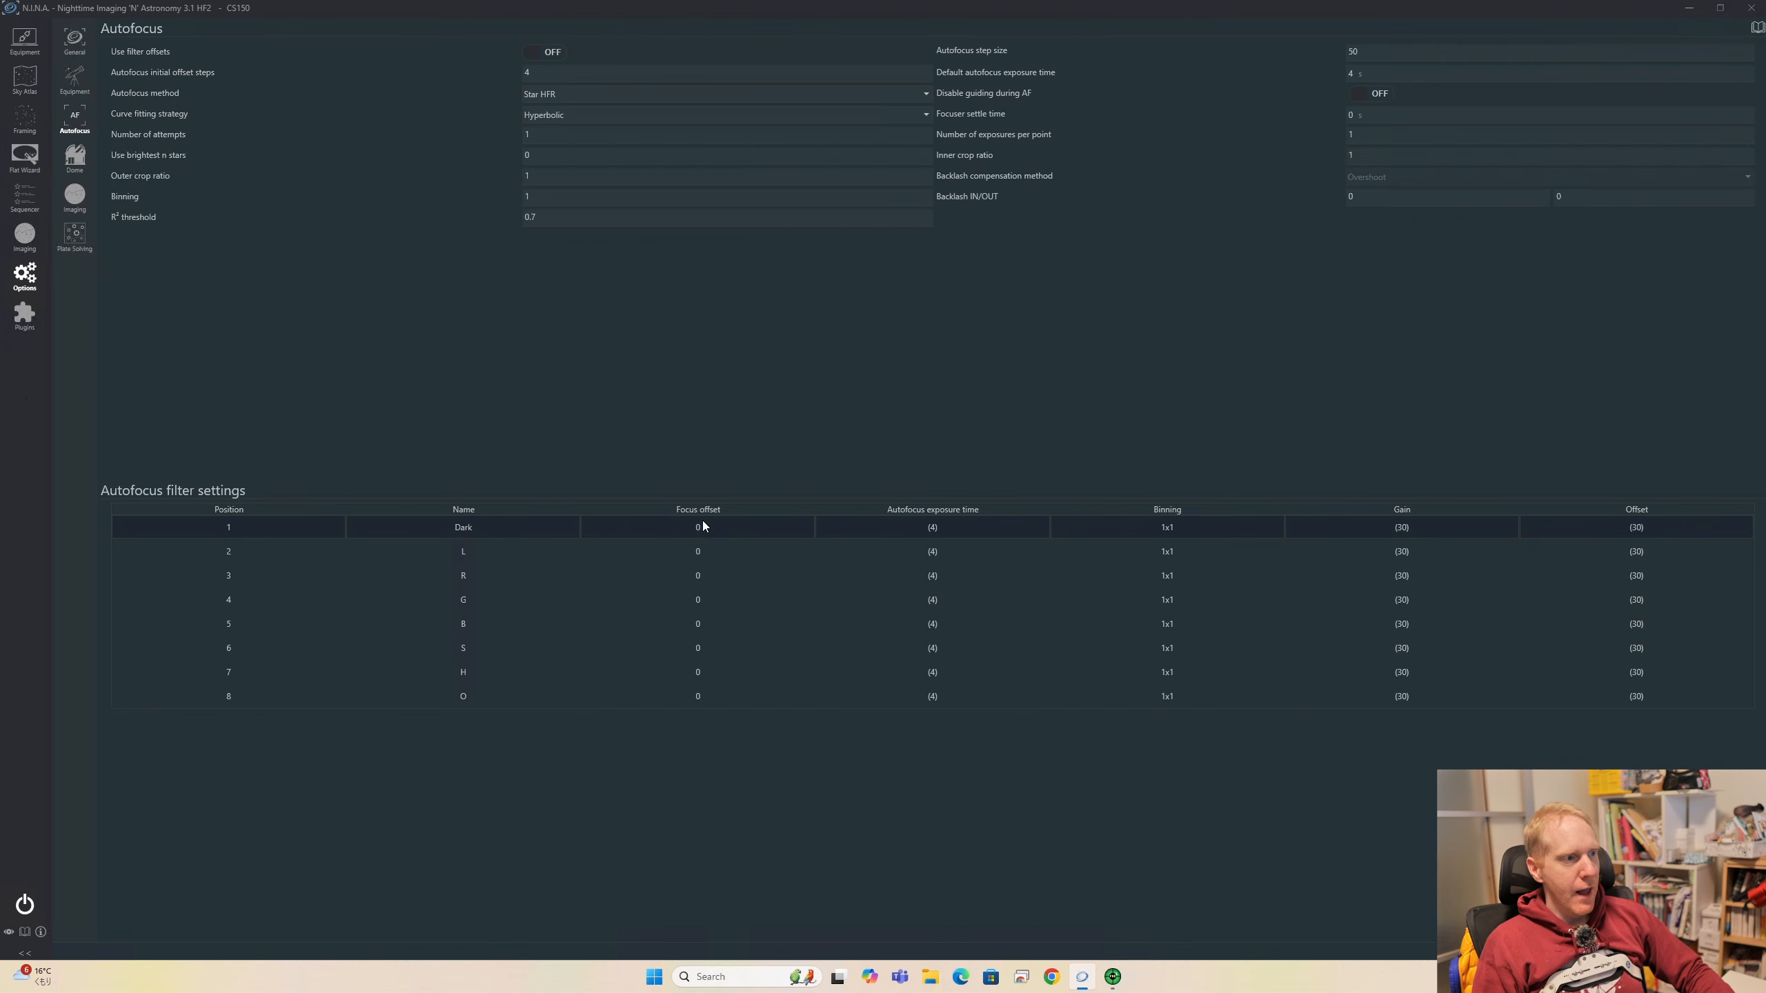
left_click(718, 558)
left_click_drag(703, 577, 704, 671)
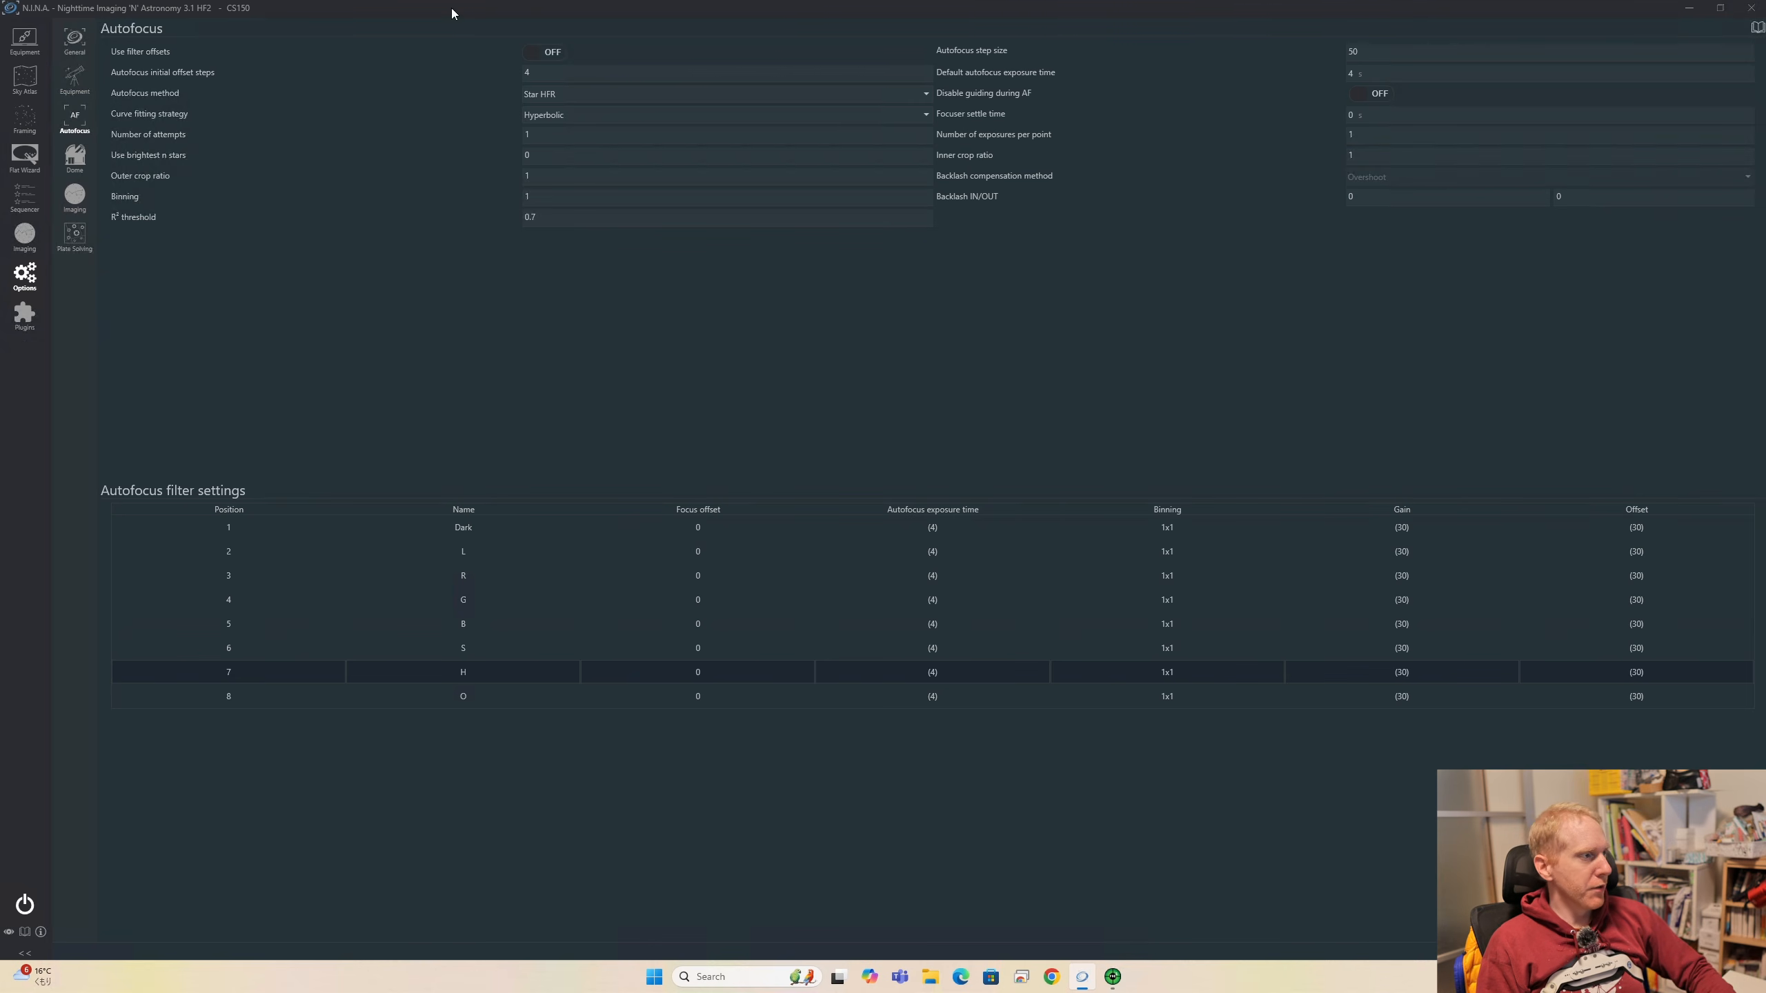
Return to the sequence and disable the AF After Filter Change trigger in Target Imaging Instructions
left_click(23, 194)
scroll(440, 483, "down", 3)
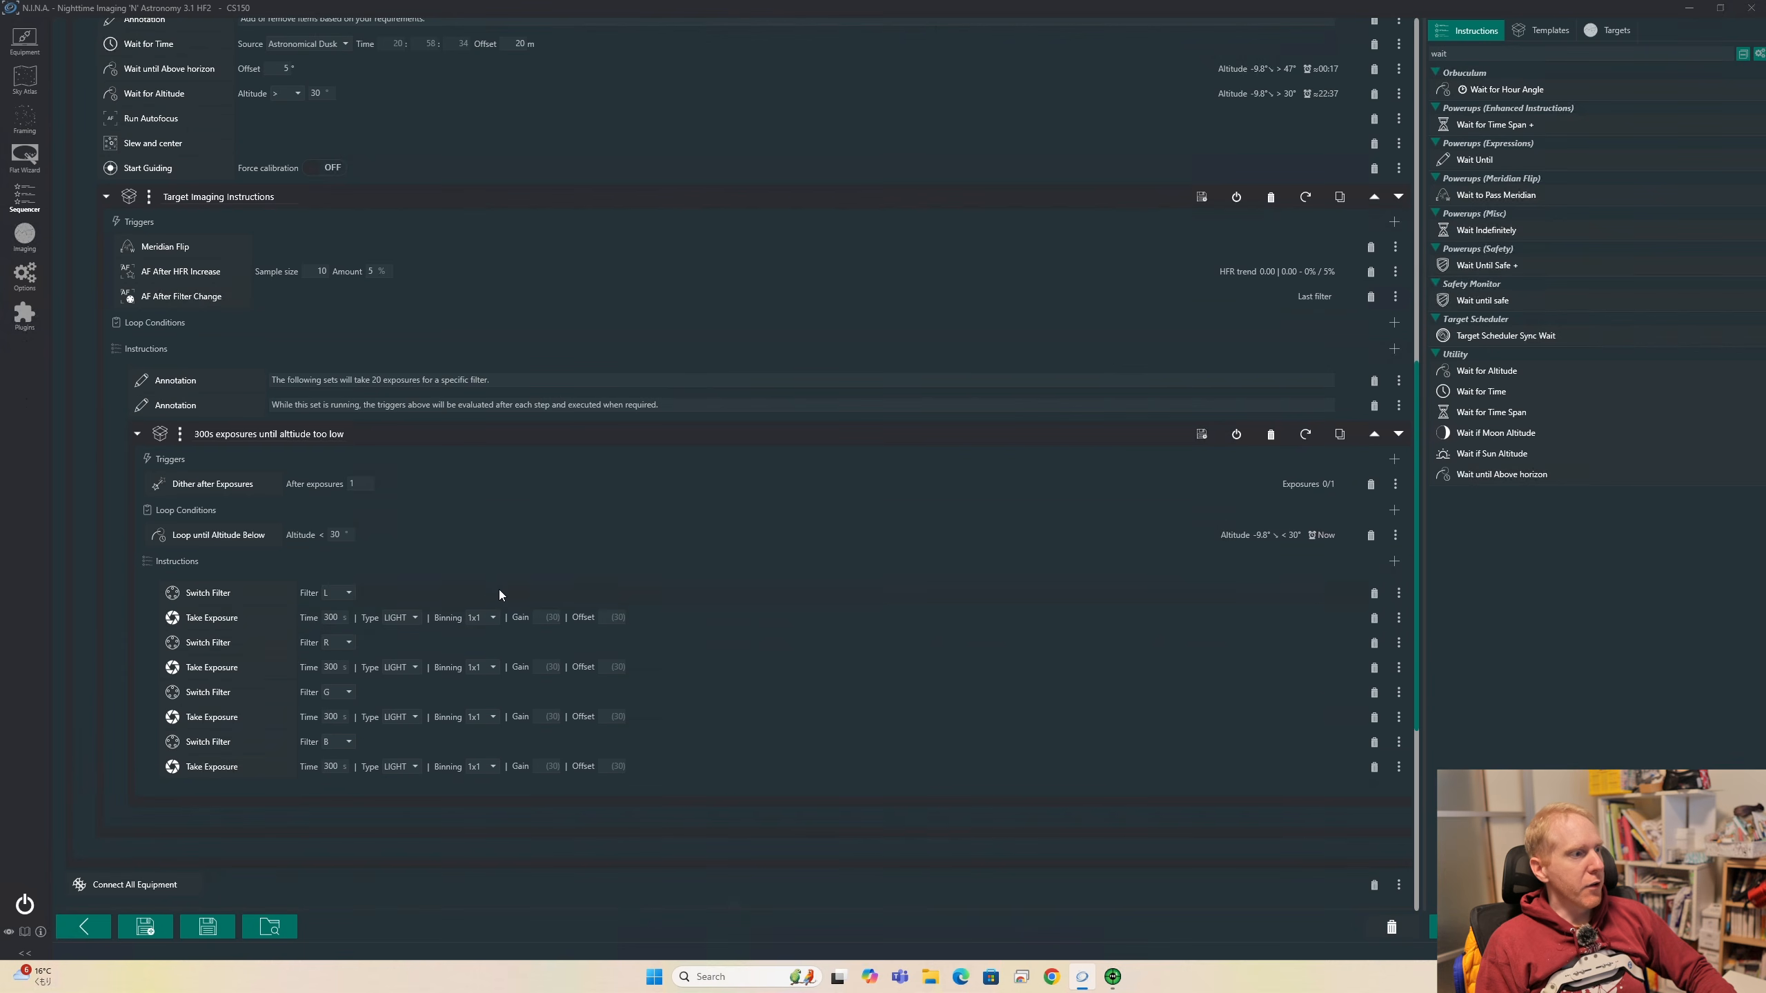
left_click(1395, 298)
left_click(1395, 320)
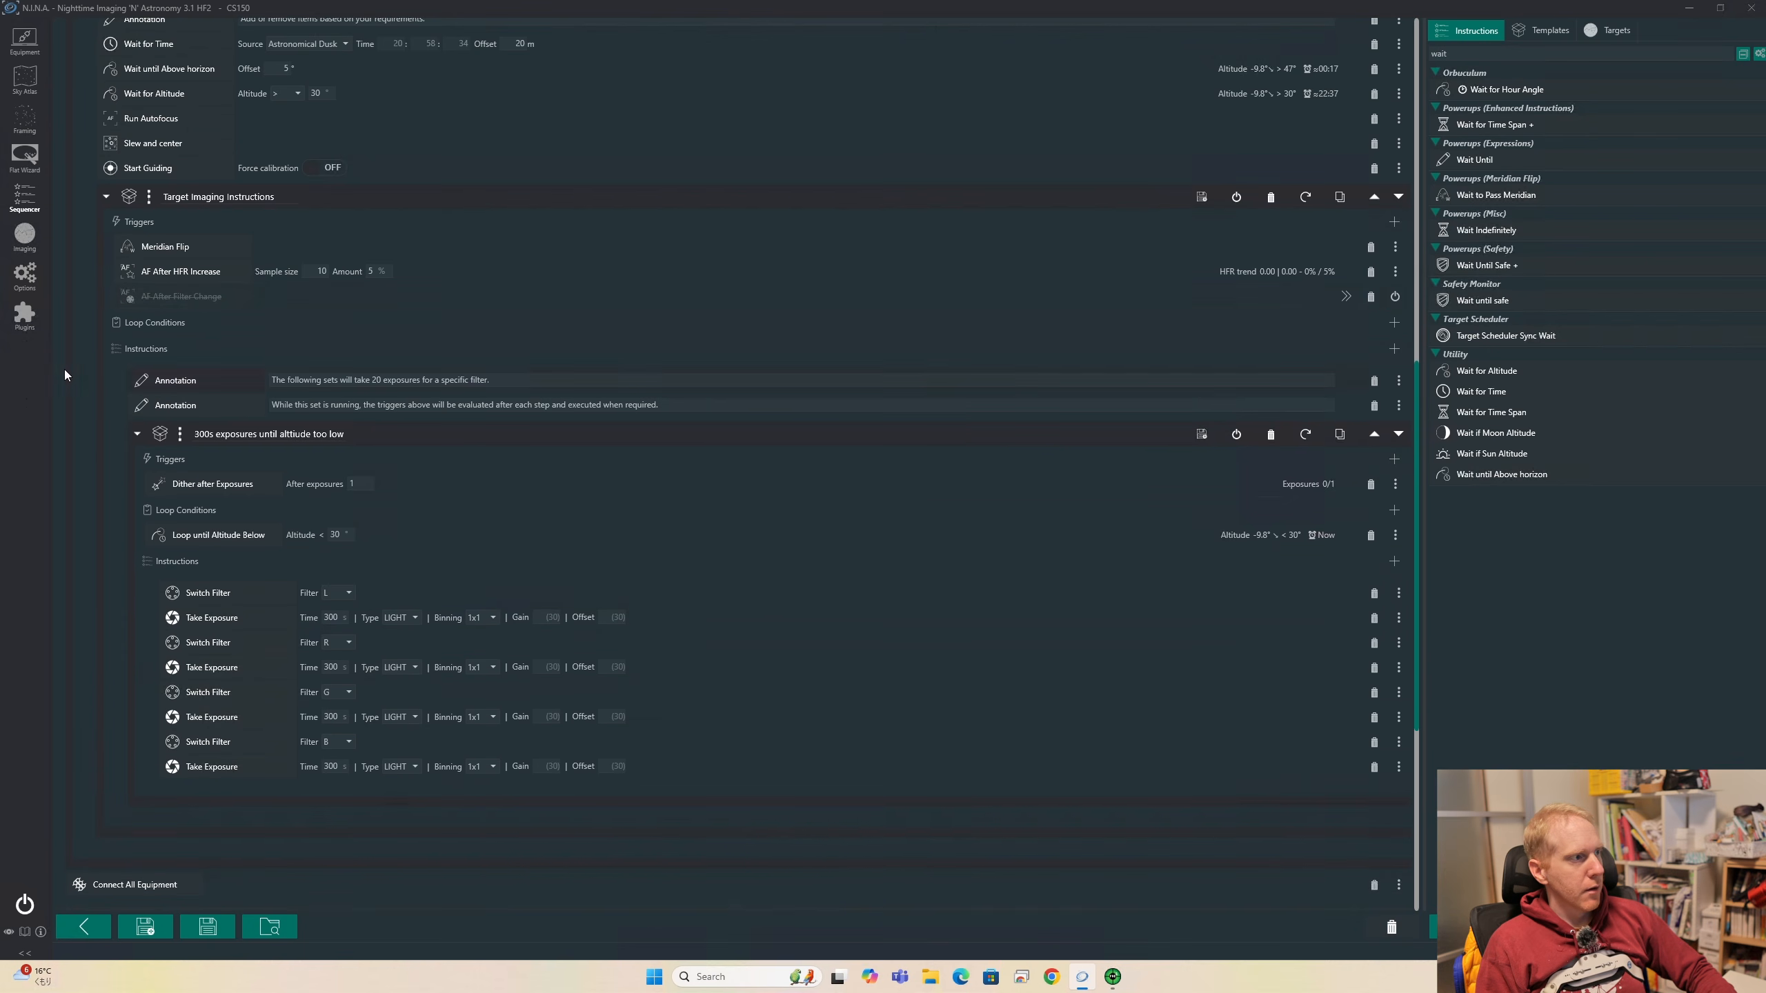
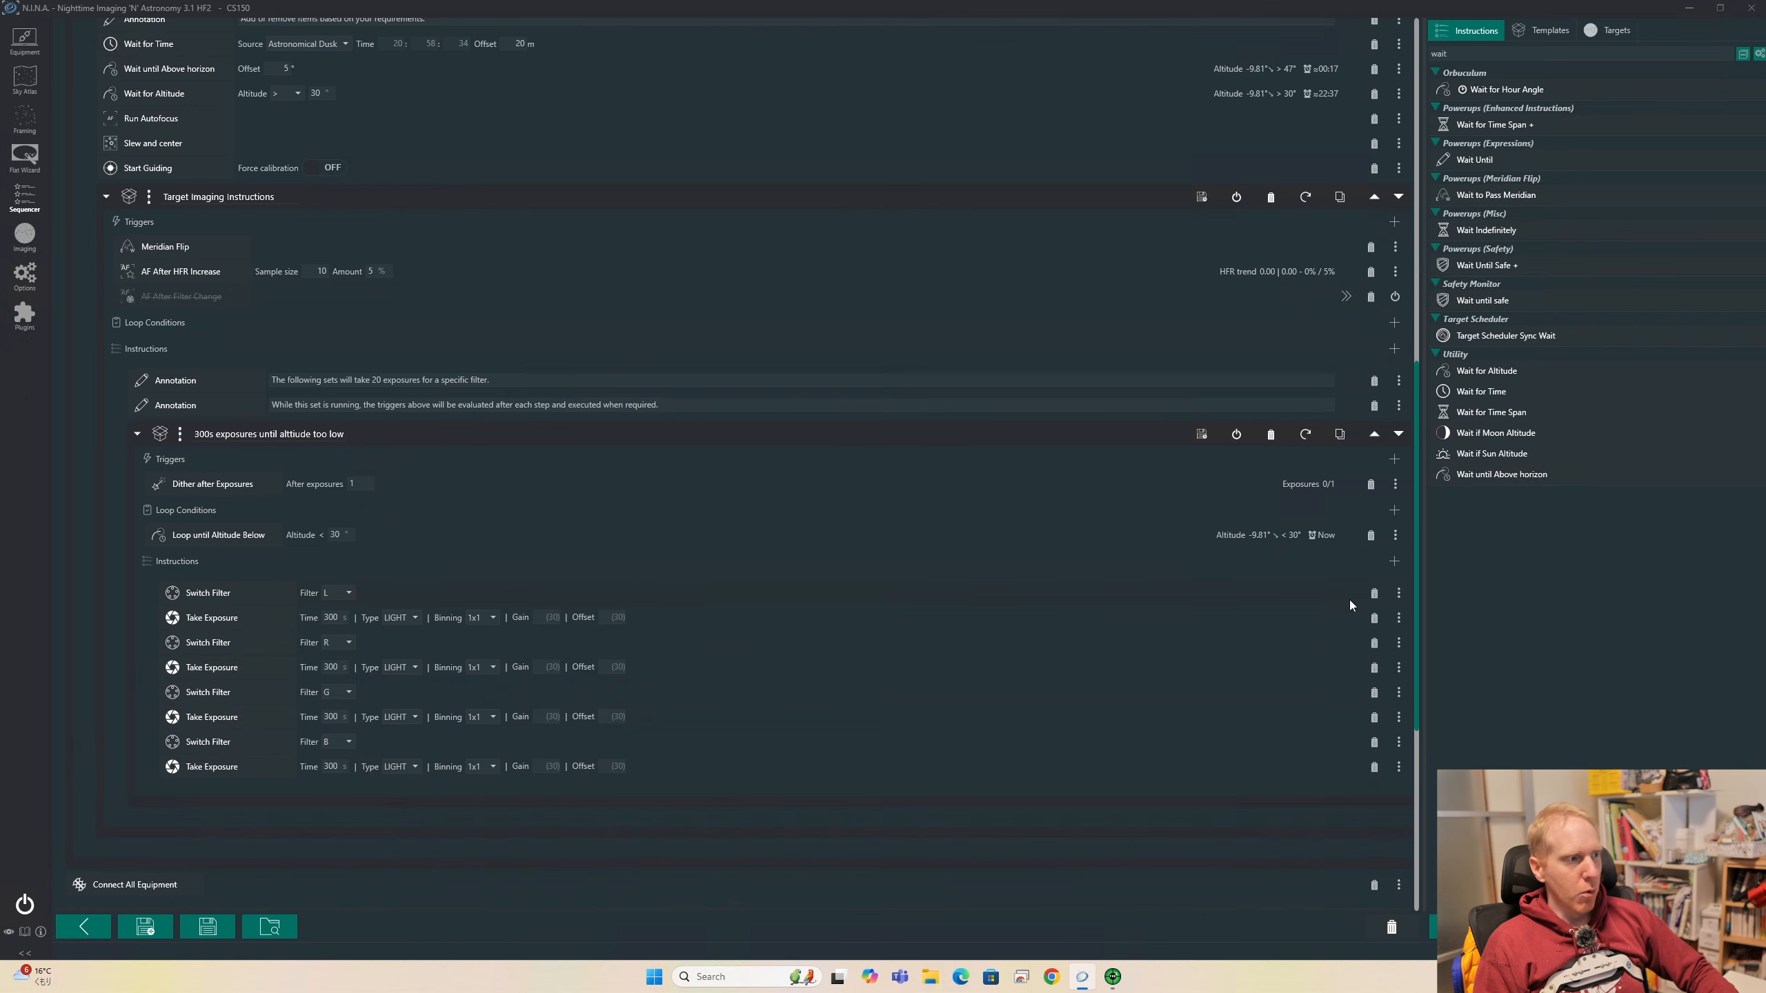
Delete all Switch Filter and Take Exposure instructions from the 300s exposure set
left_click(1375, 595)
left_click(1375, 594)
left_click(1375, 594)
left_click(1374, 594)
left_click(1374, 595)
left_click(1374, 595)
left_click(1375, 594)
left_click(1375, 594)
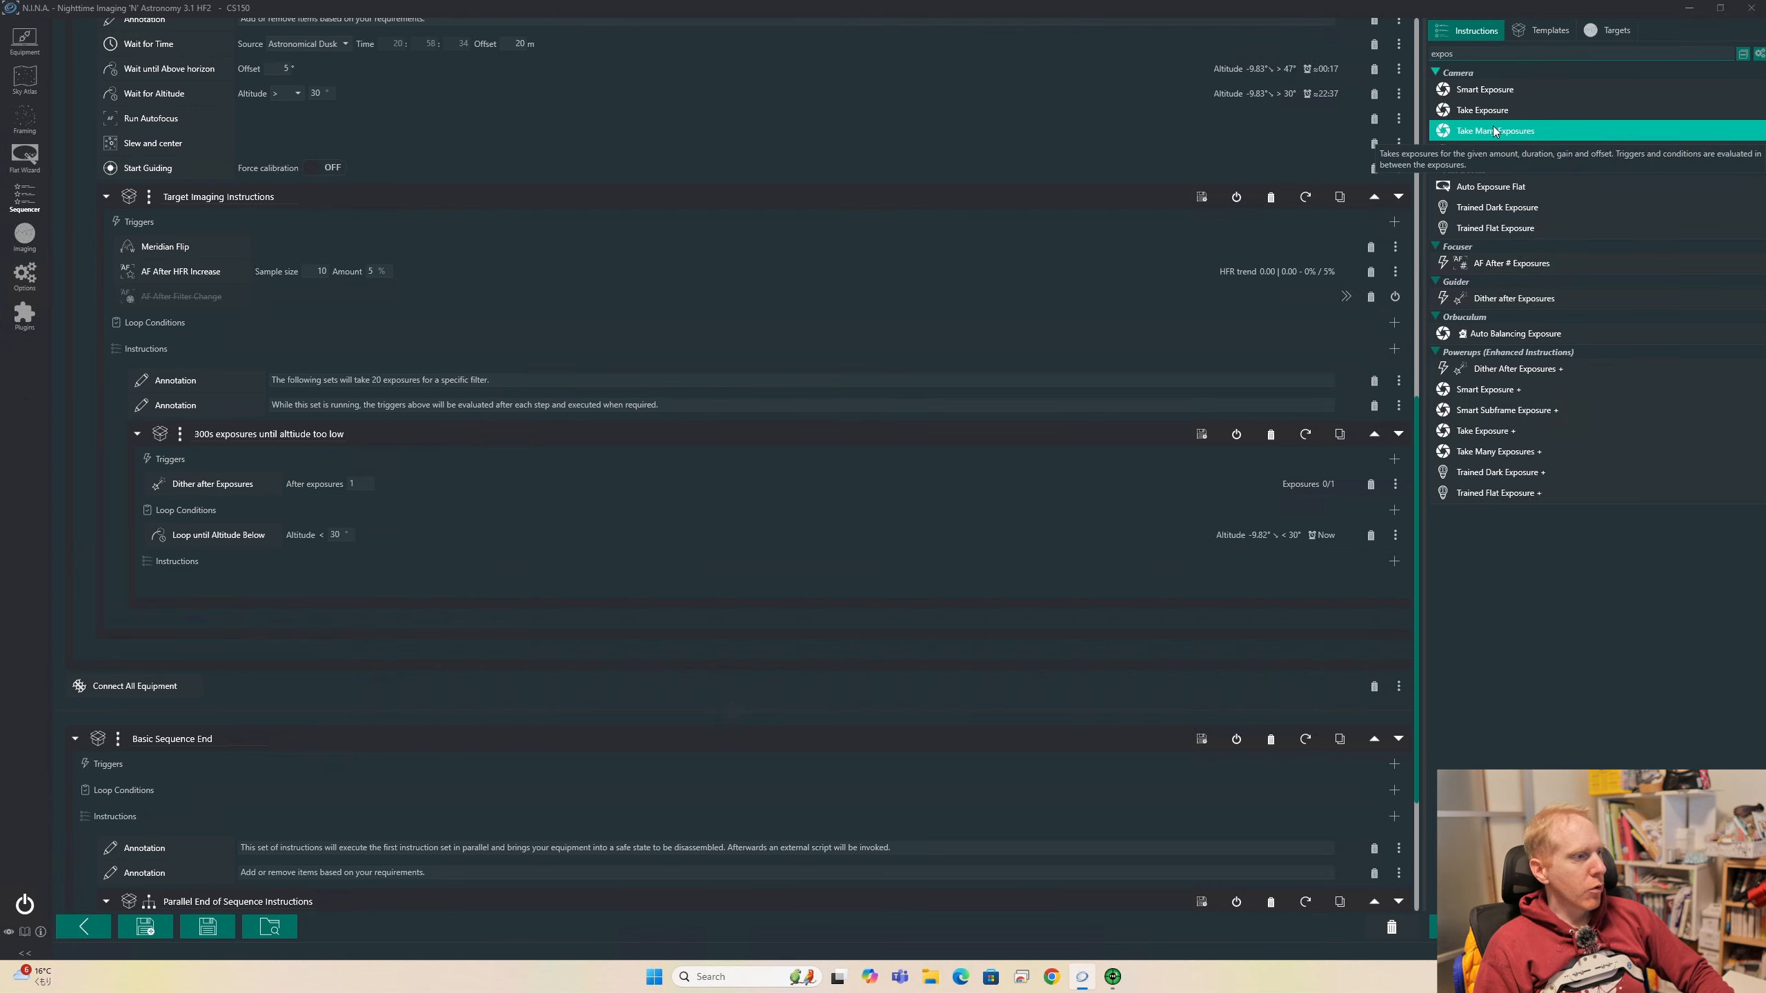
Find the Switch Filter instruction, add it to the 300s exposure set and set its filter to L
left_click_drag(1492, 51, 1363, 65)
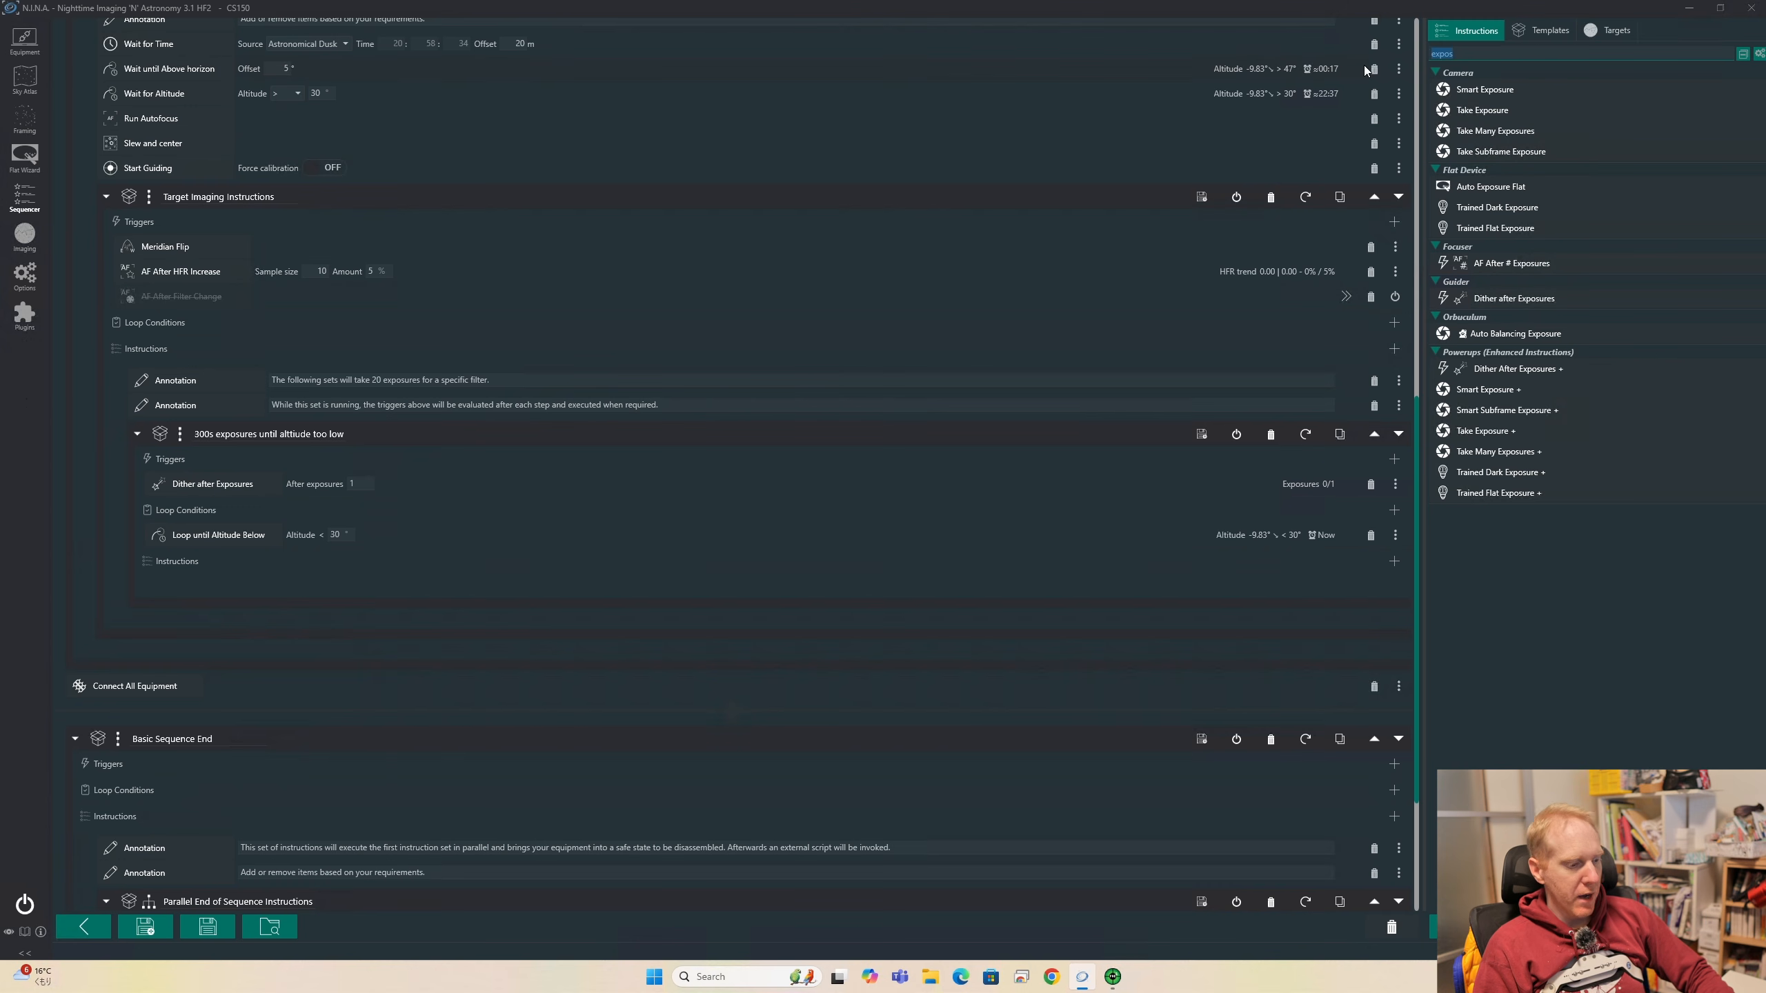
type("filter")
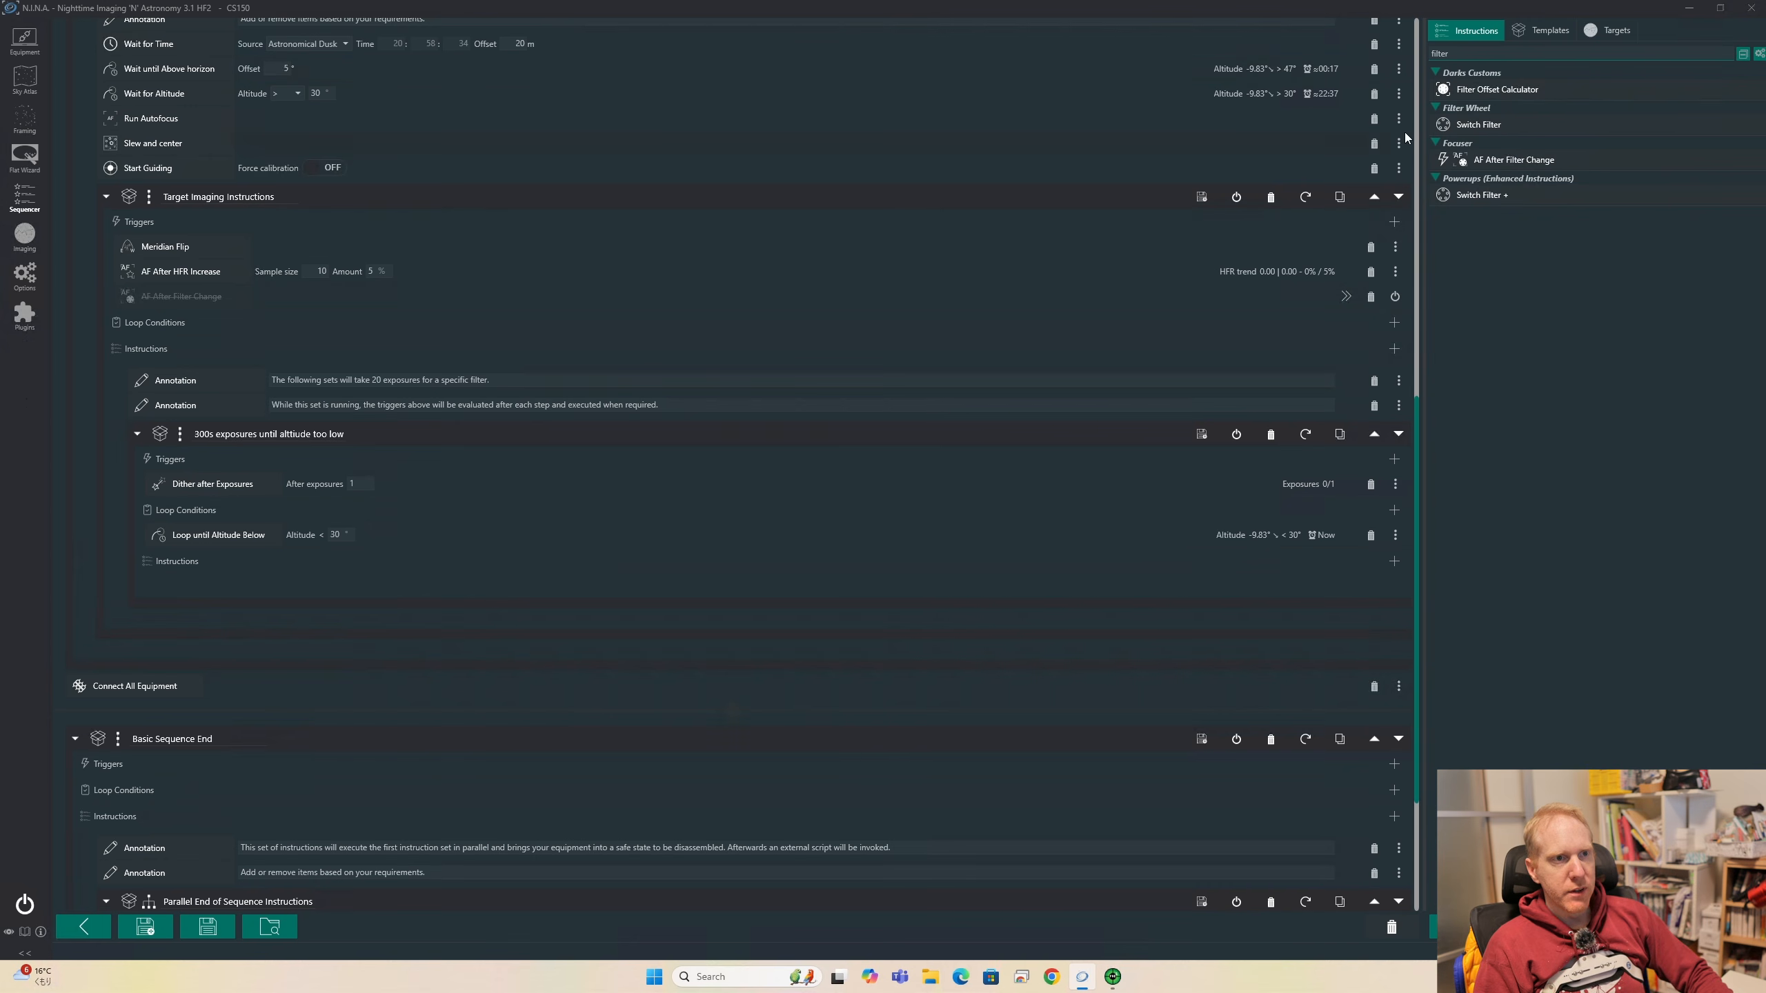
left_click_drag(1478, 125, 194, 581)
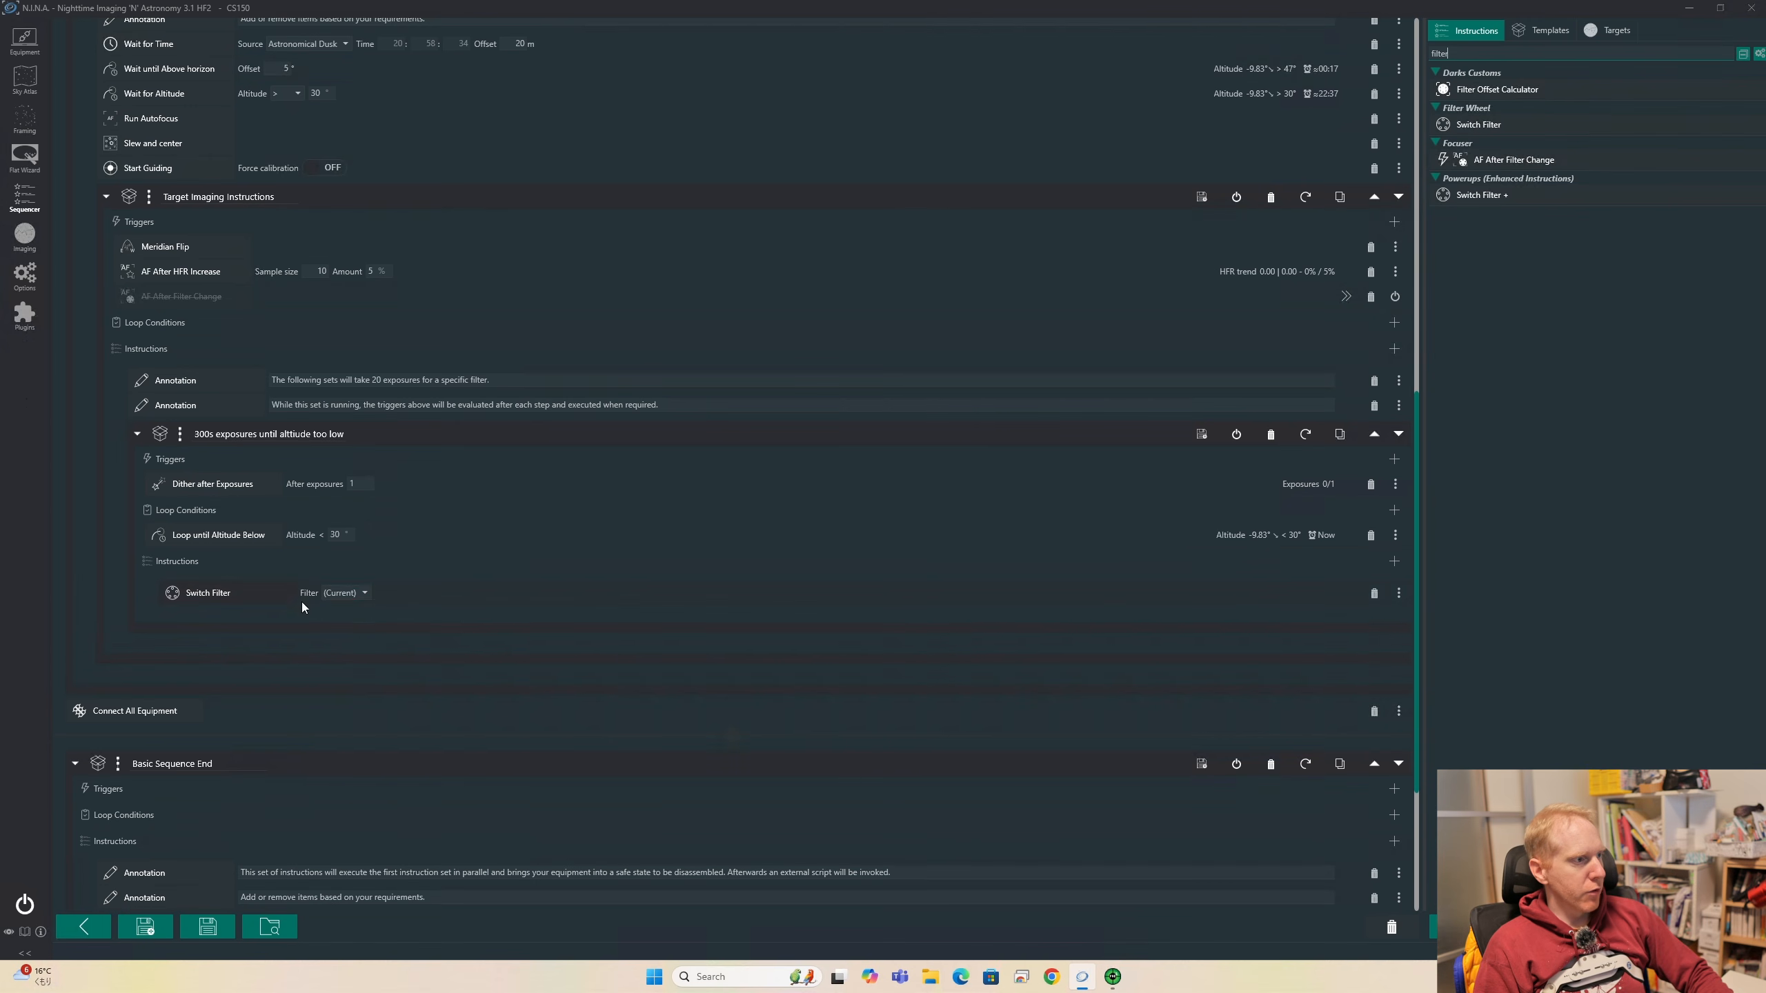
left_click(345, 591)
left_click(346, 633)
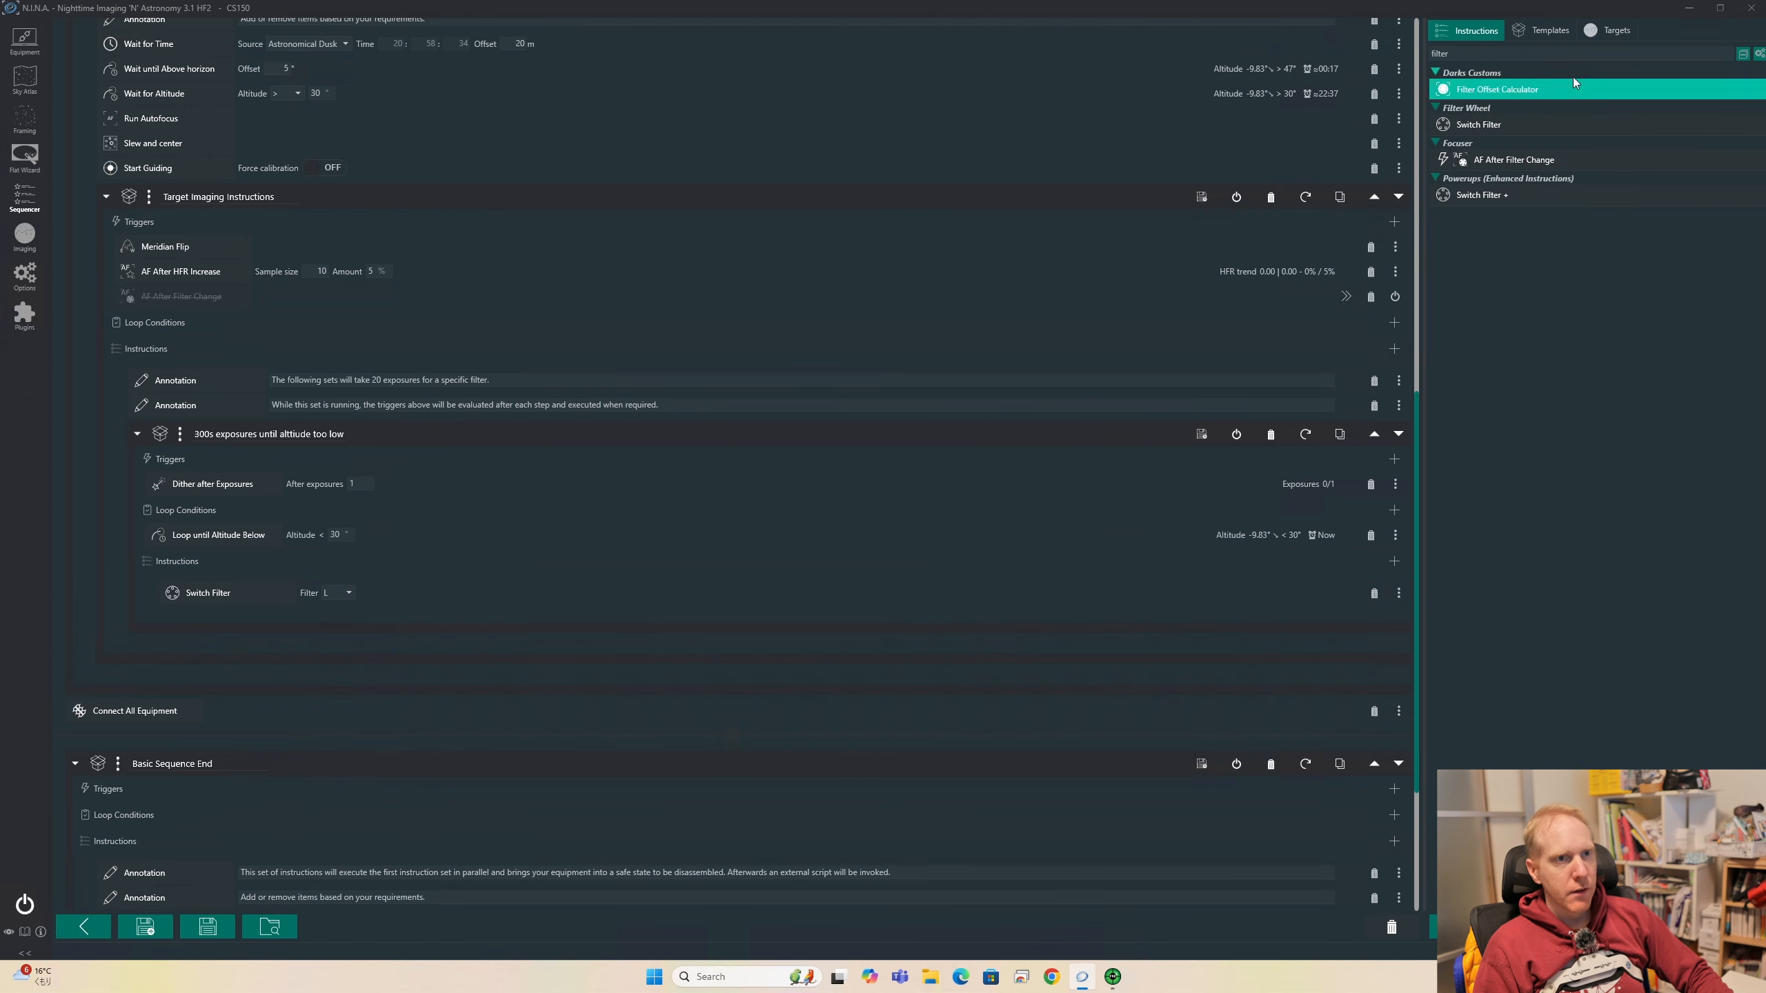
Find the Take Many Exposures instruction and add it below Switch Filter in the 300s exposure set
left_click(1481, 53)
type("expo")
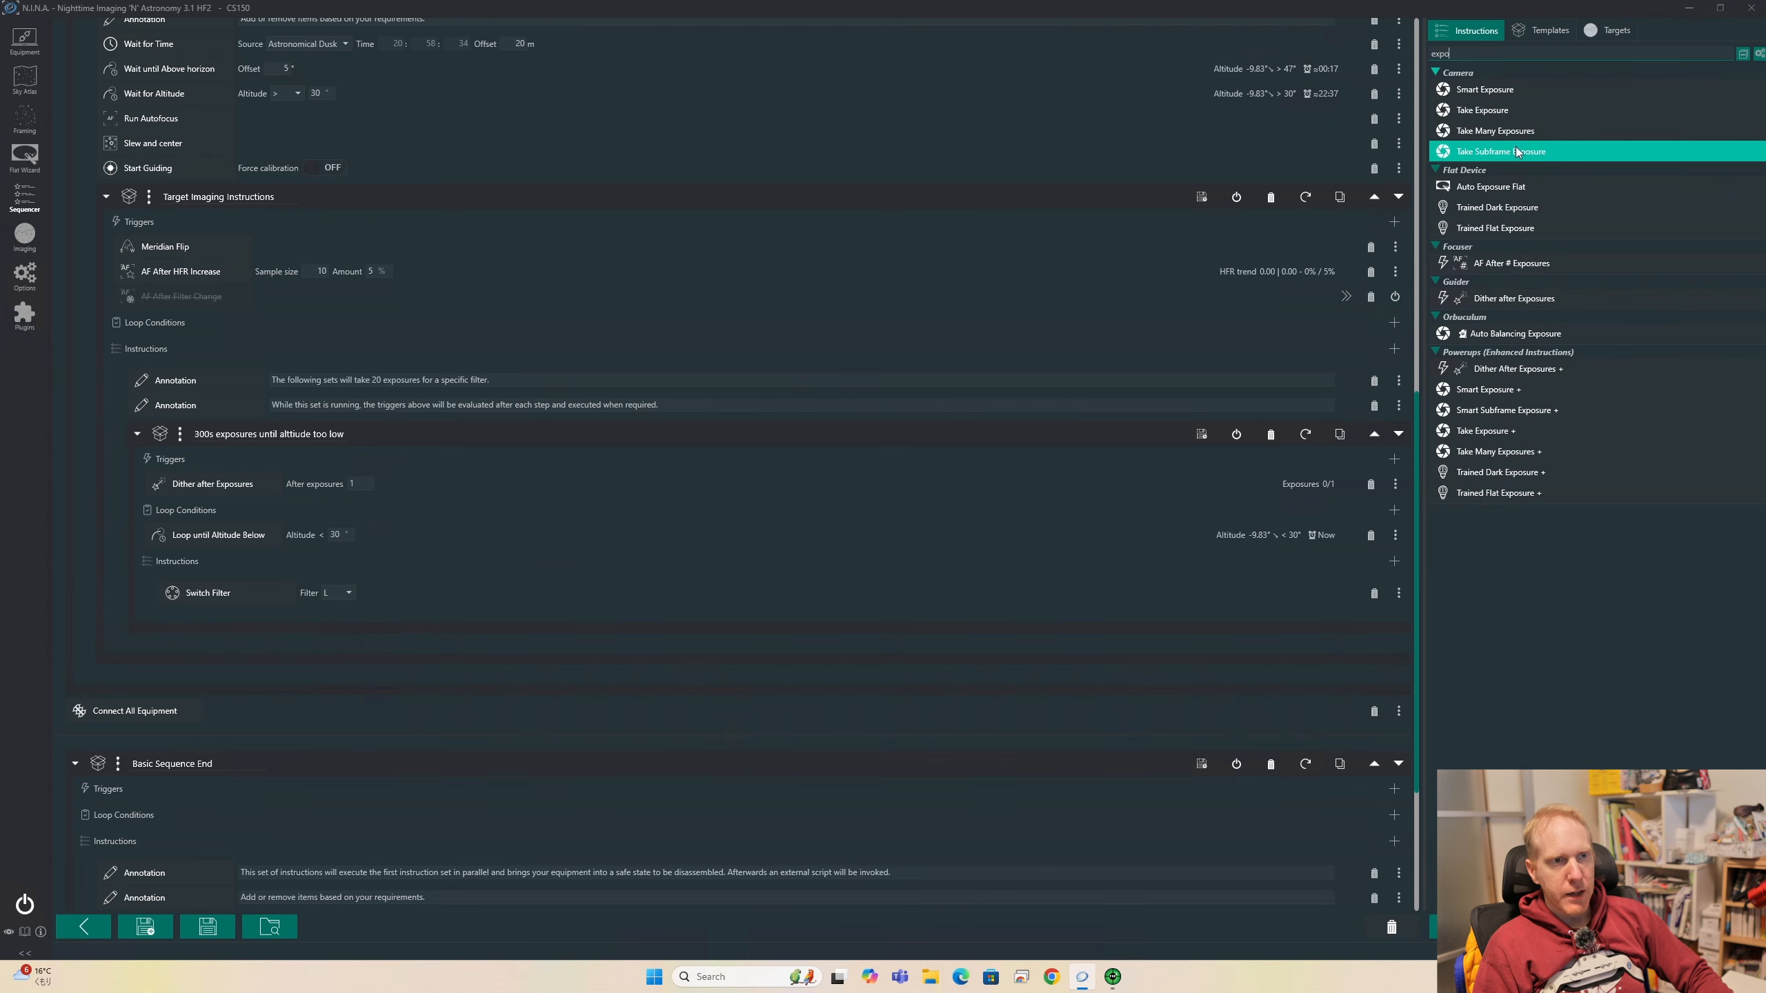
left_click_drag(1494, 131, 447, 618)
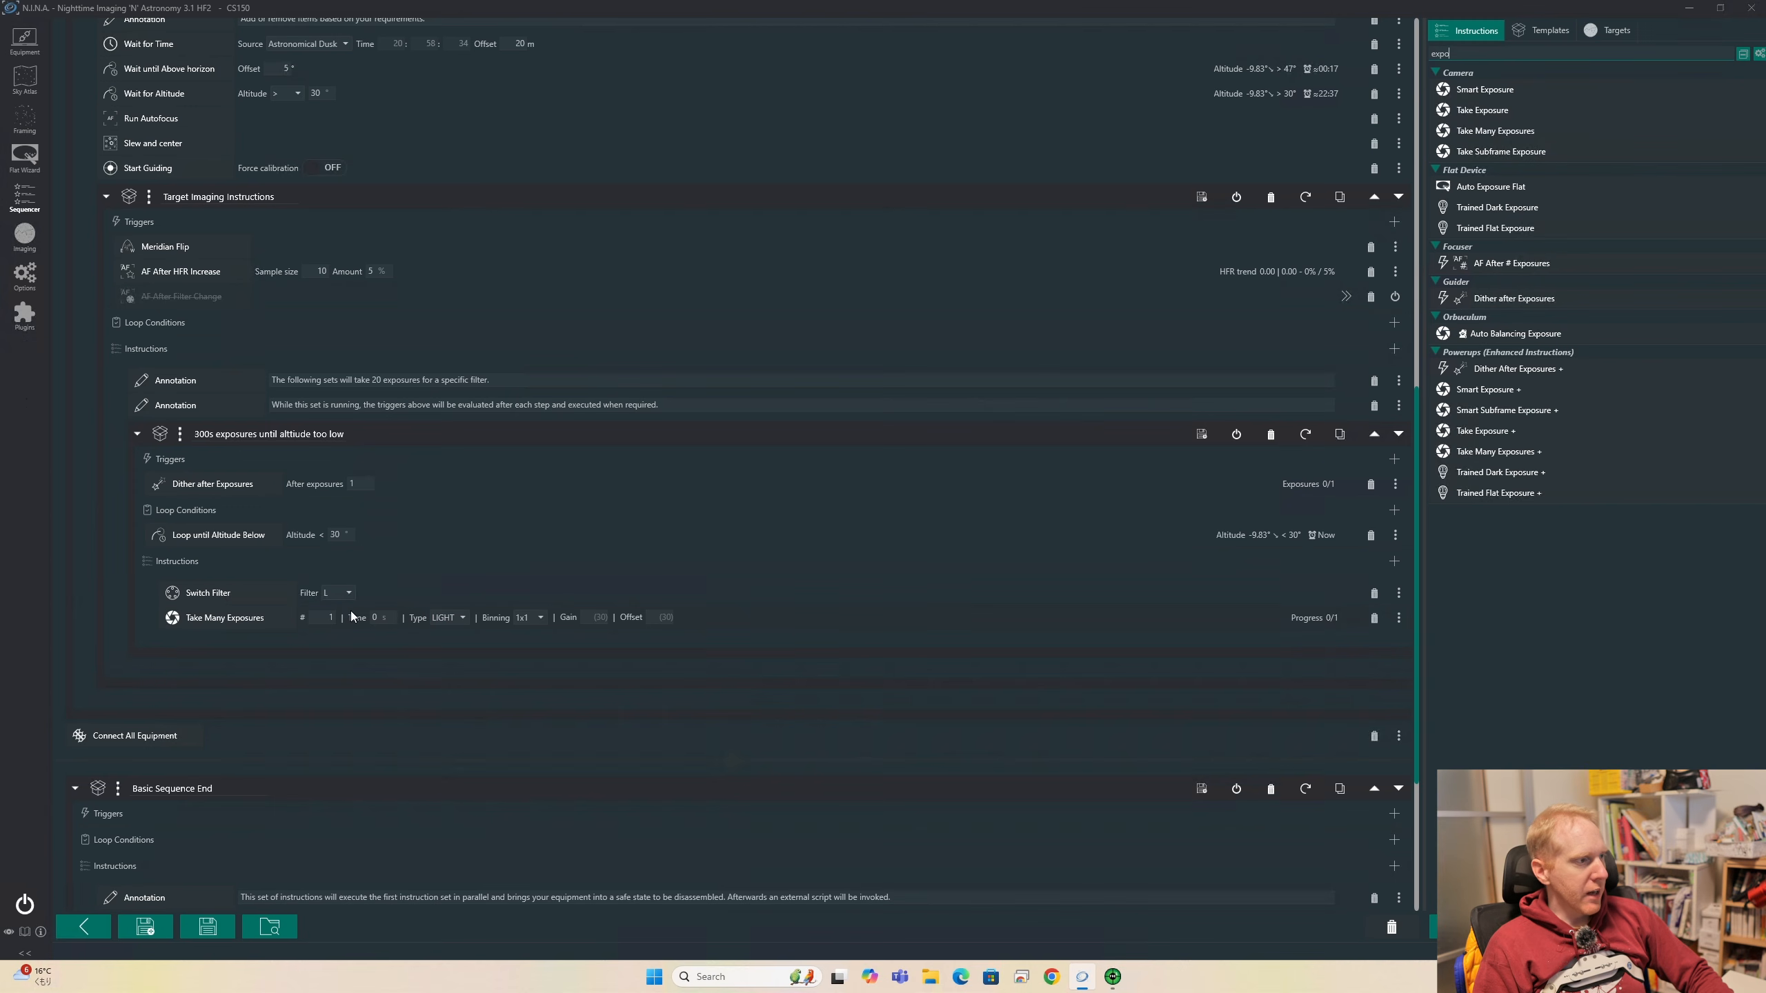
Set Take Many Exposures to 3 exposures of 300 s and add a second Switch Filter below it set to R
left_click(316, 620)
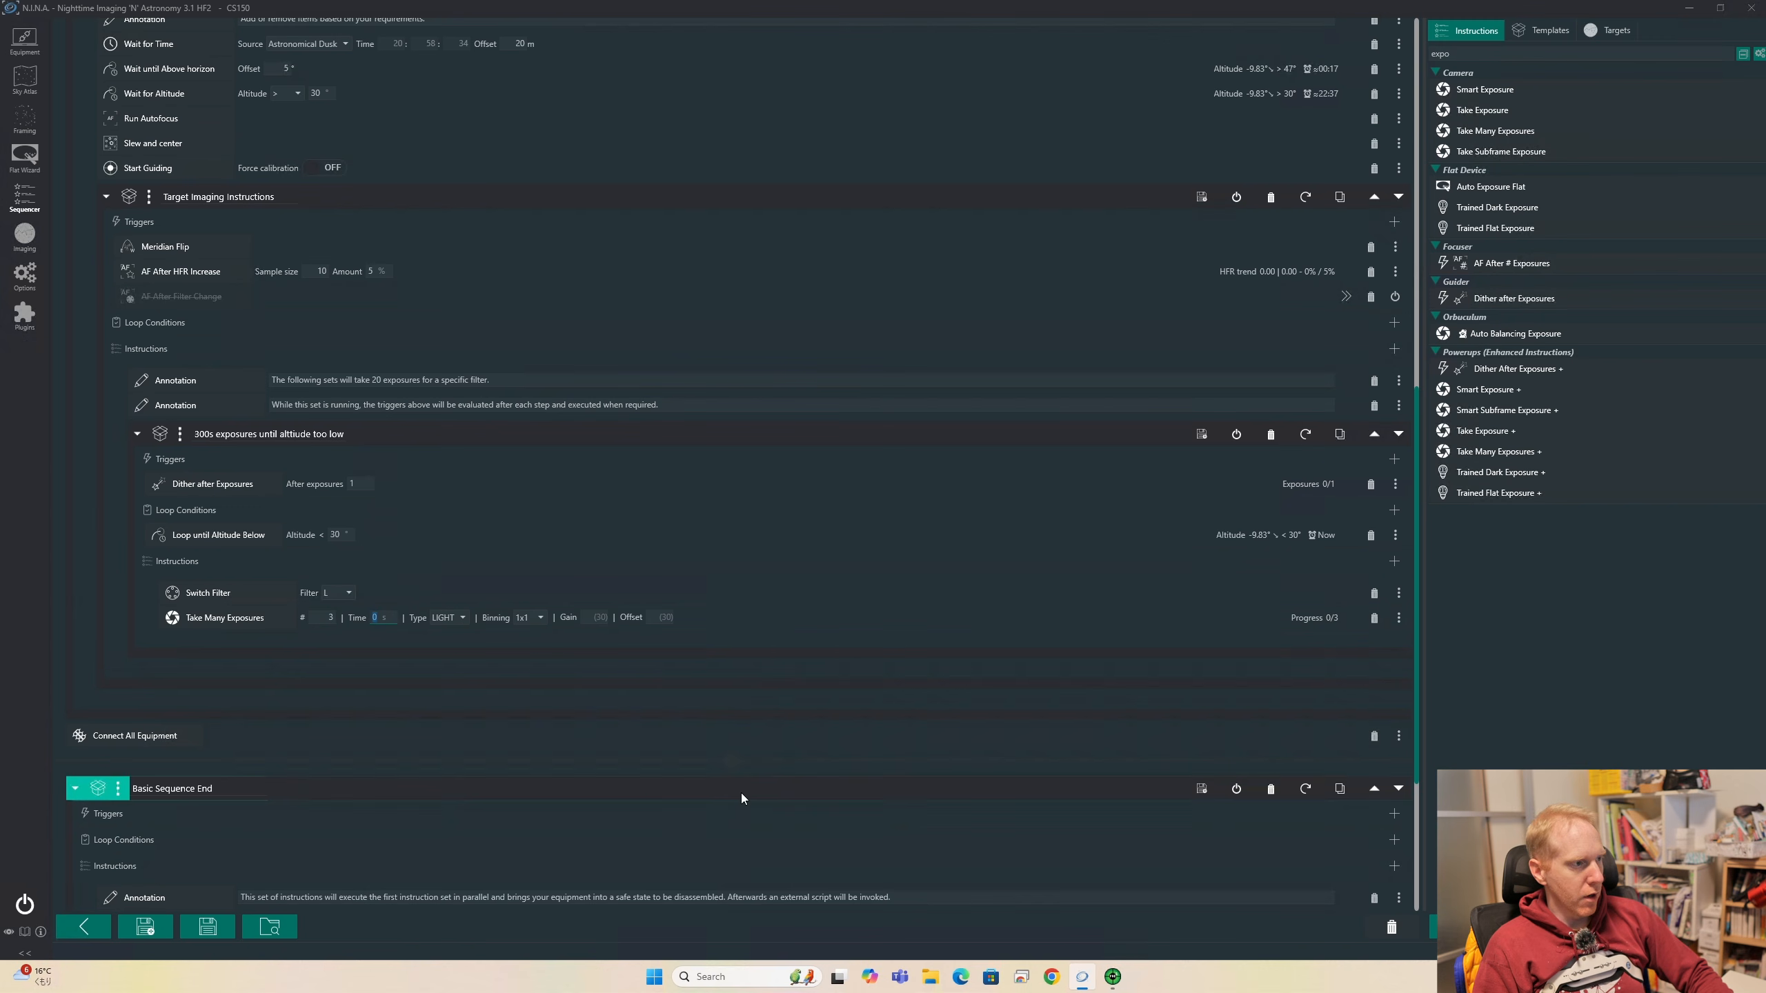
type("300")
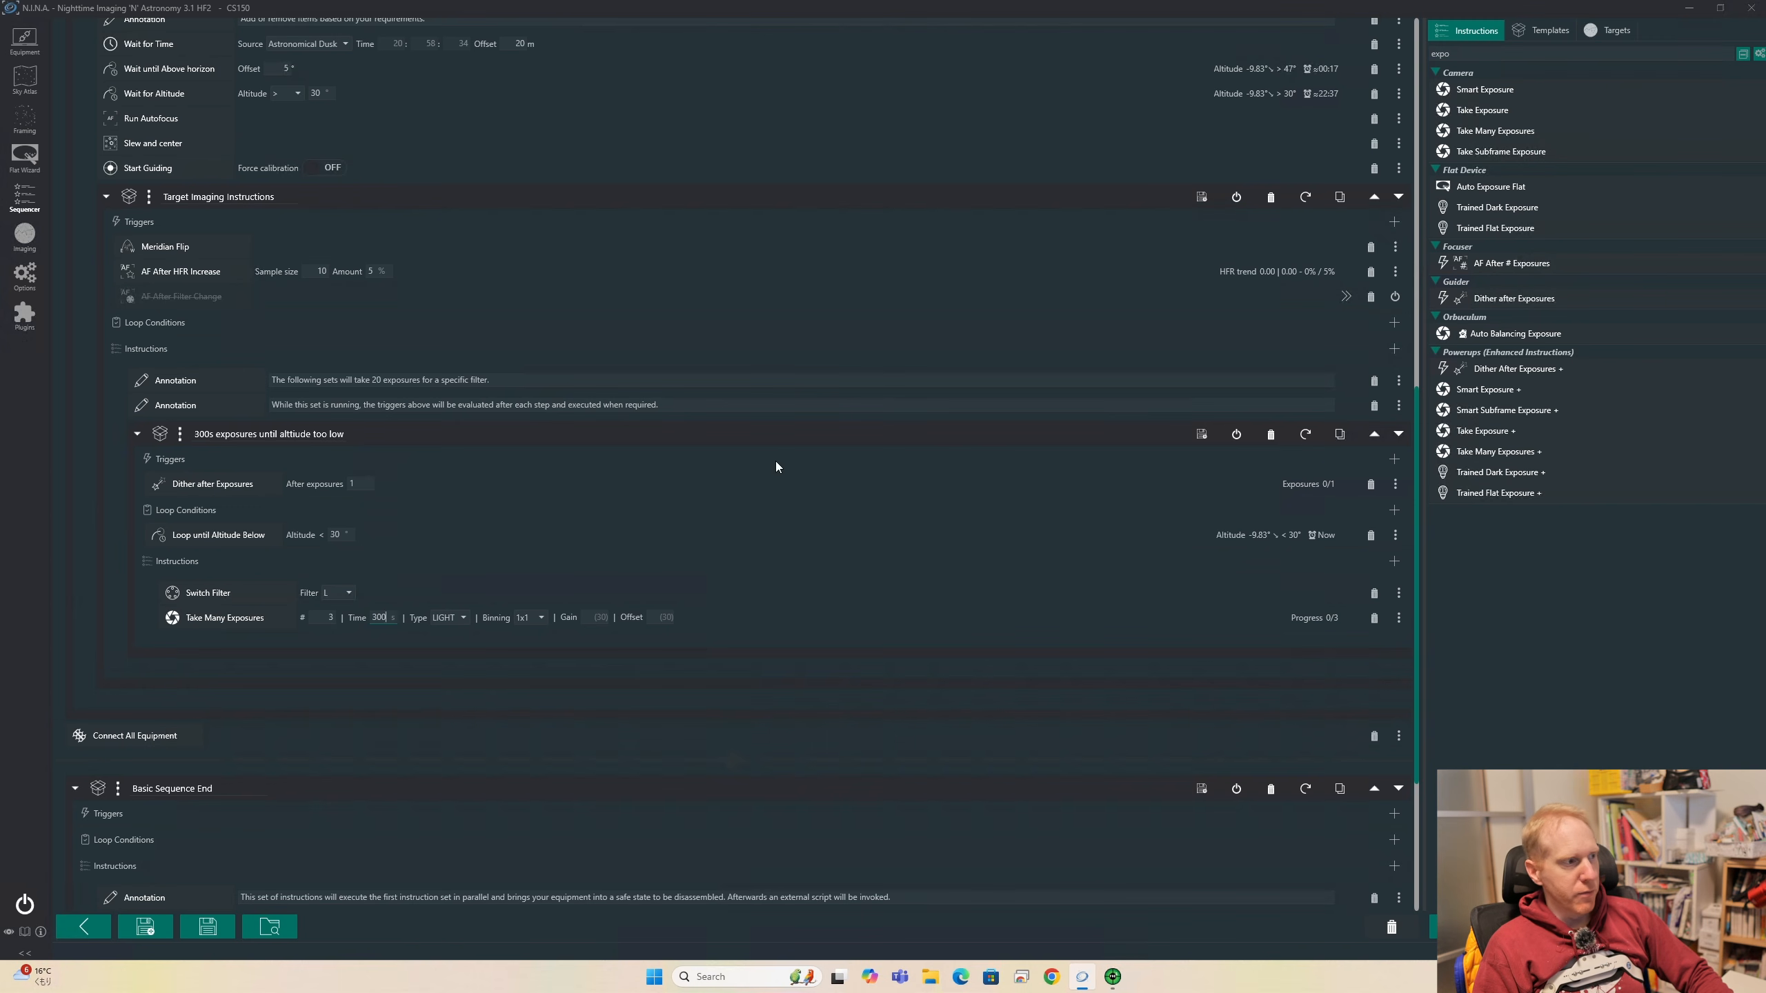
left_click(1398, 617)
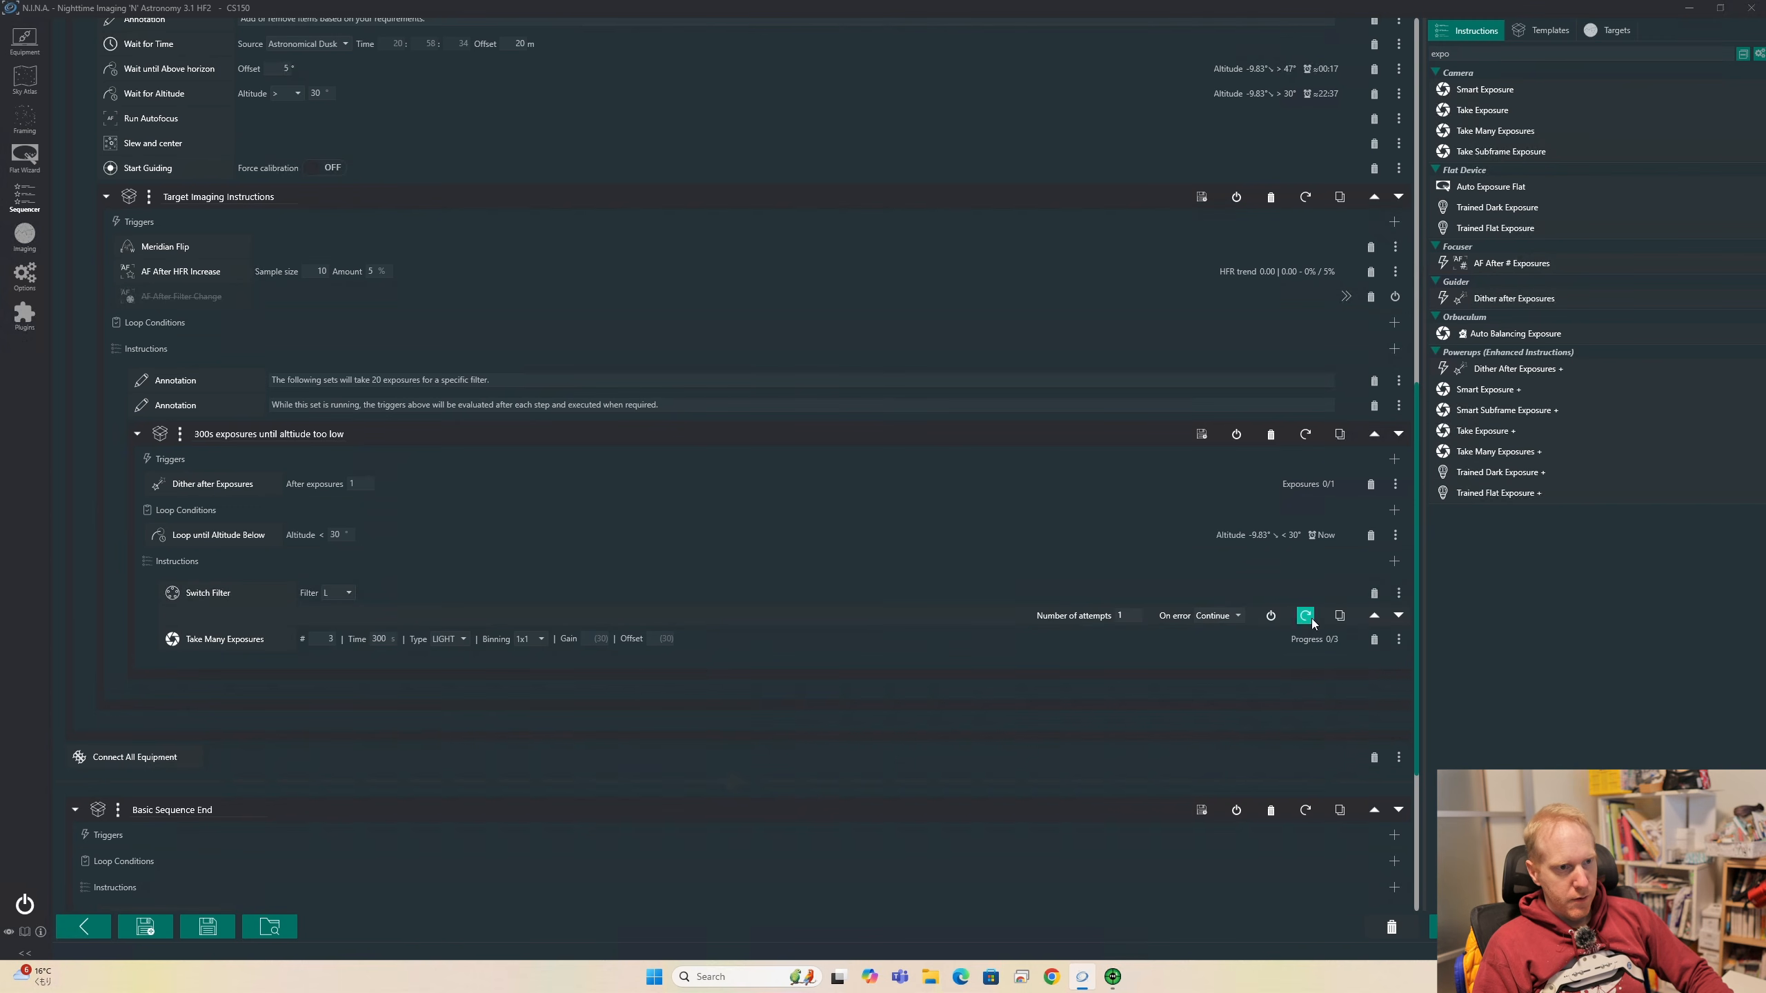
left_click(1339, 615)
left_click(350, 643)
left_click(339, 672)
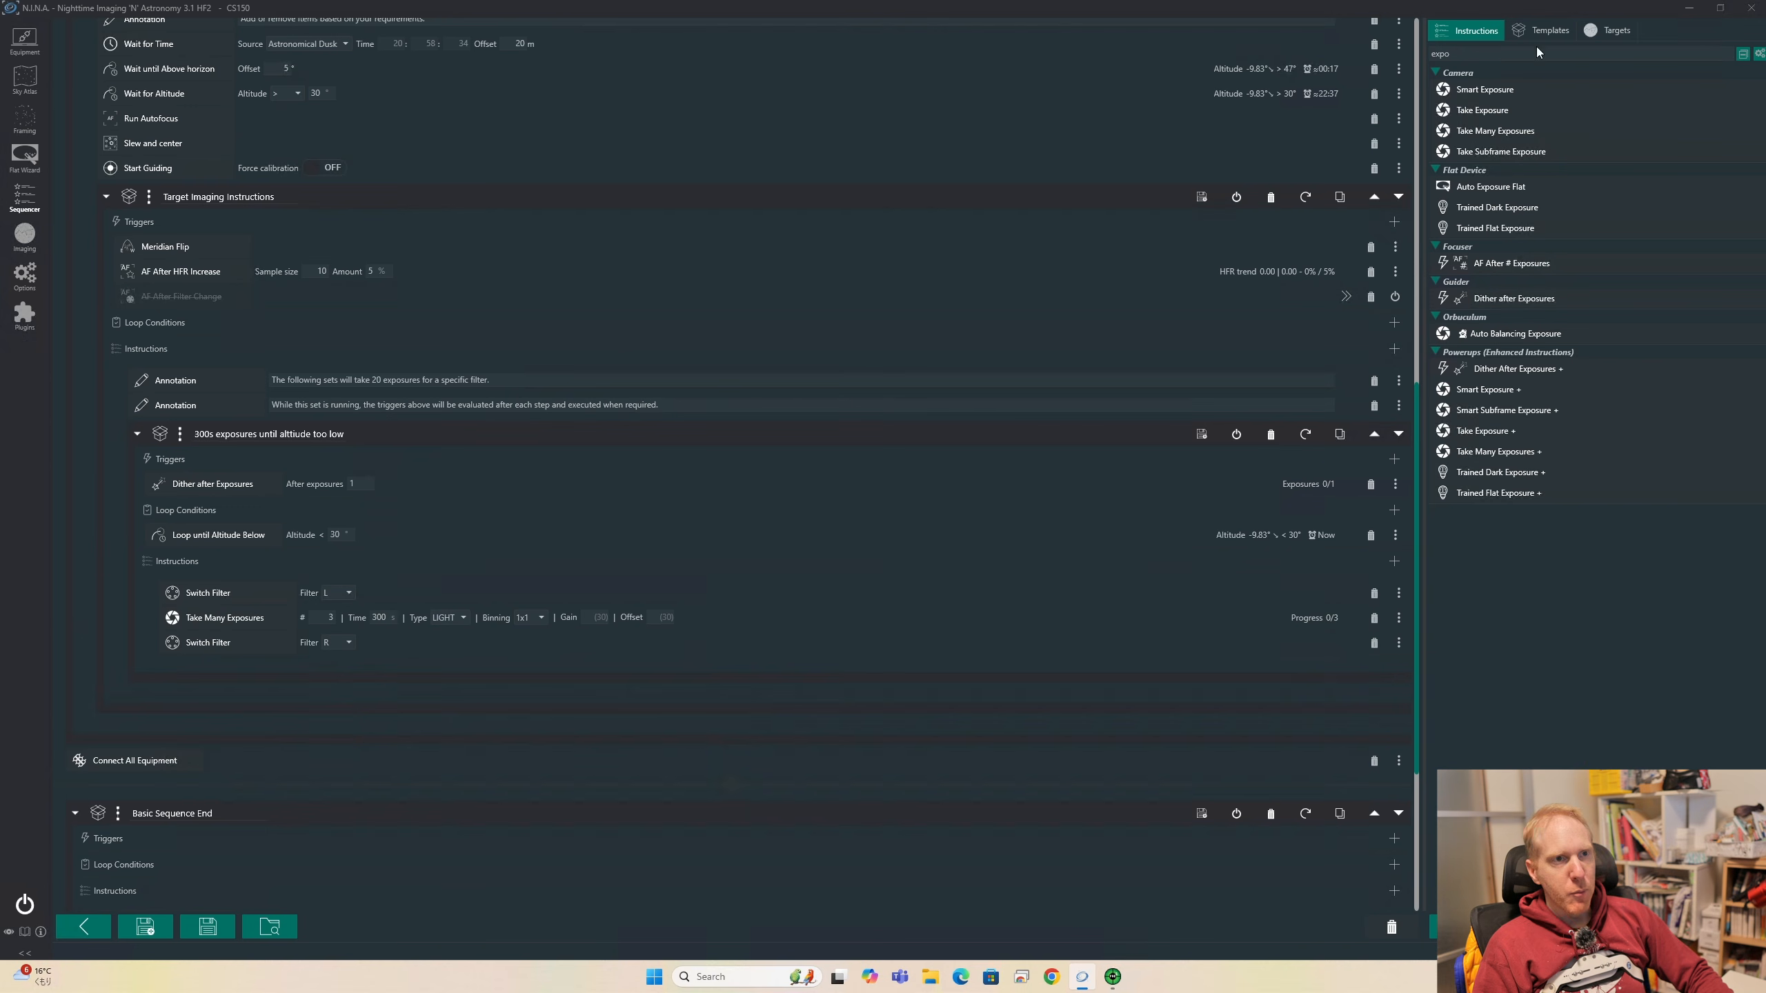
Add a Take Exposure instruction below the R Switch Filter and set its time to 300 s
left_click_drag(1485, 110, 372, 649)
double_click(332, 667)
type("300")
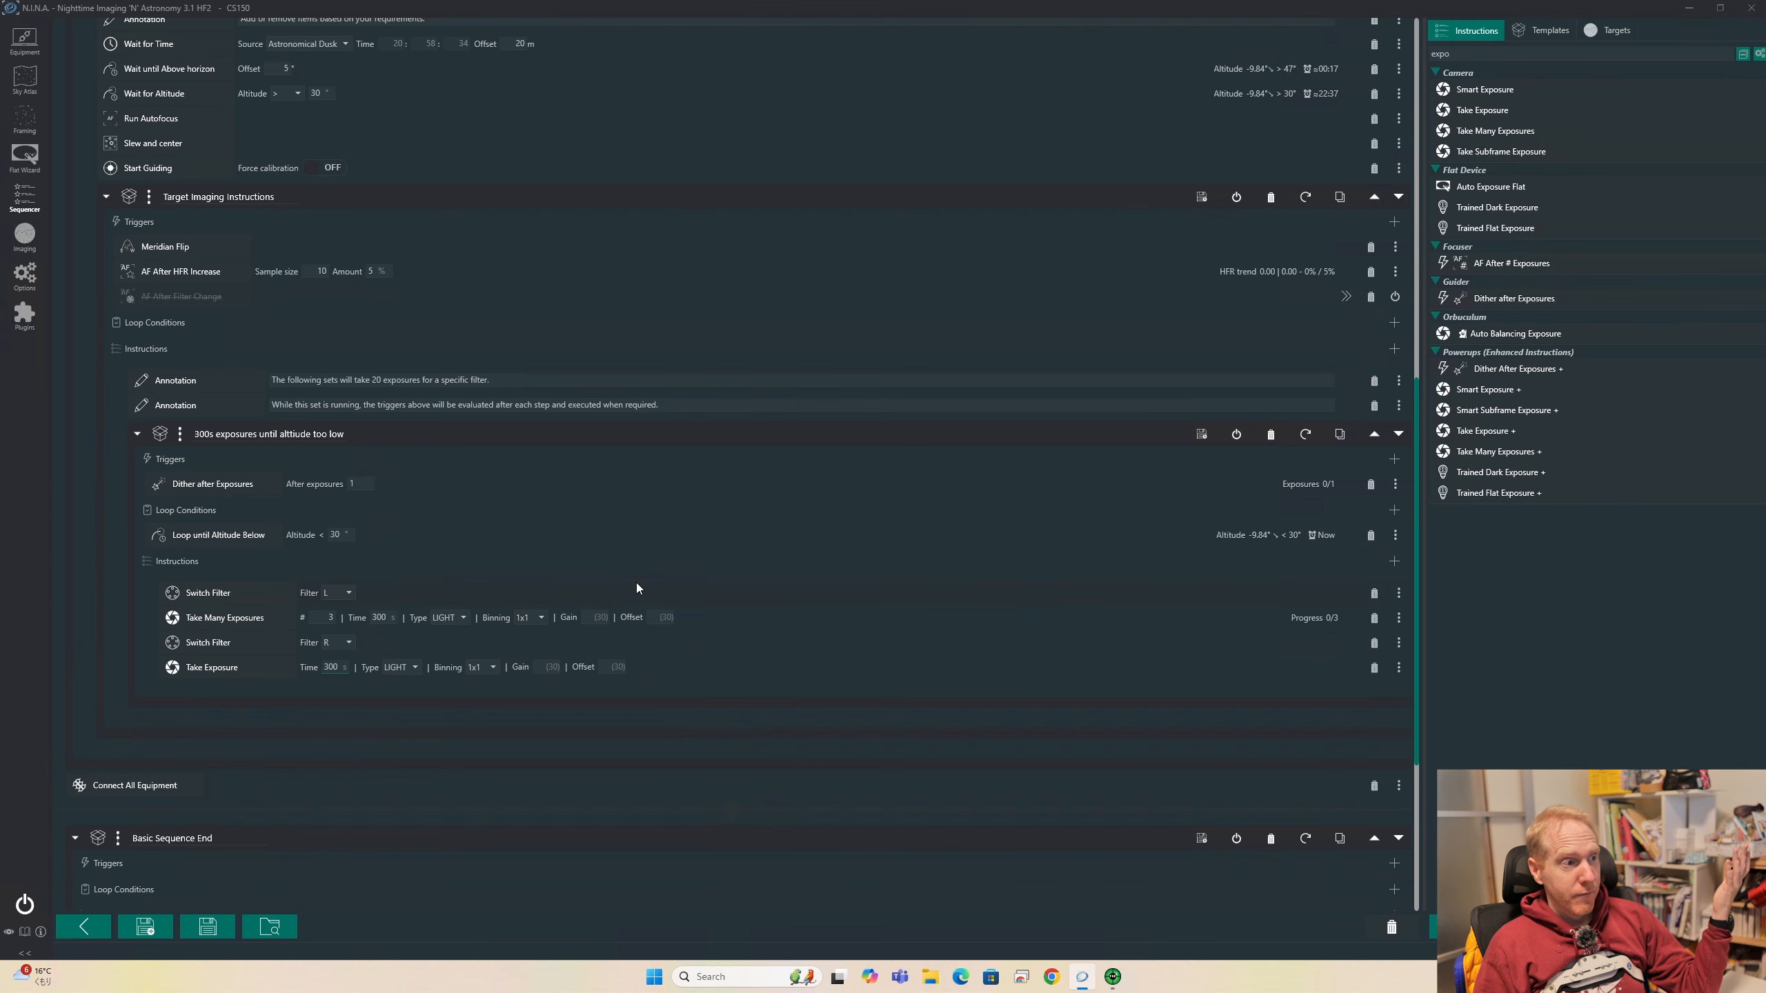
Enable AF After Filter Change and replace the R filter's Take Exposure with Take Many Exposures, using 12 exposures for L and 6 for R
left_click(1396, 298)
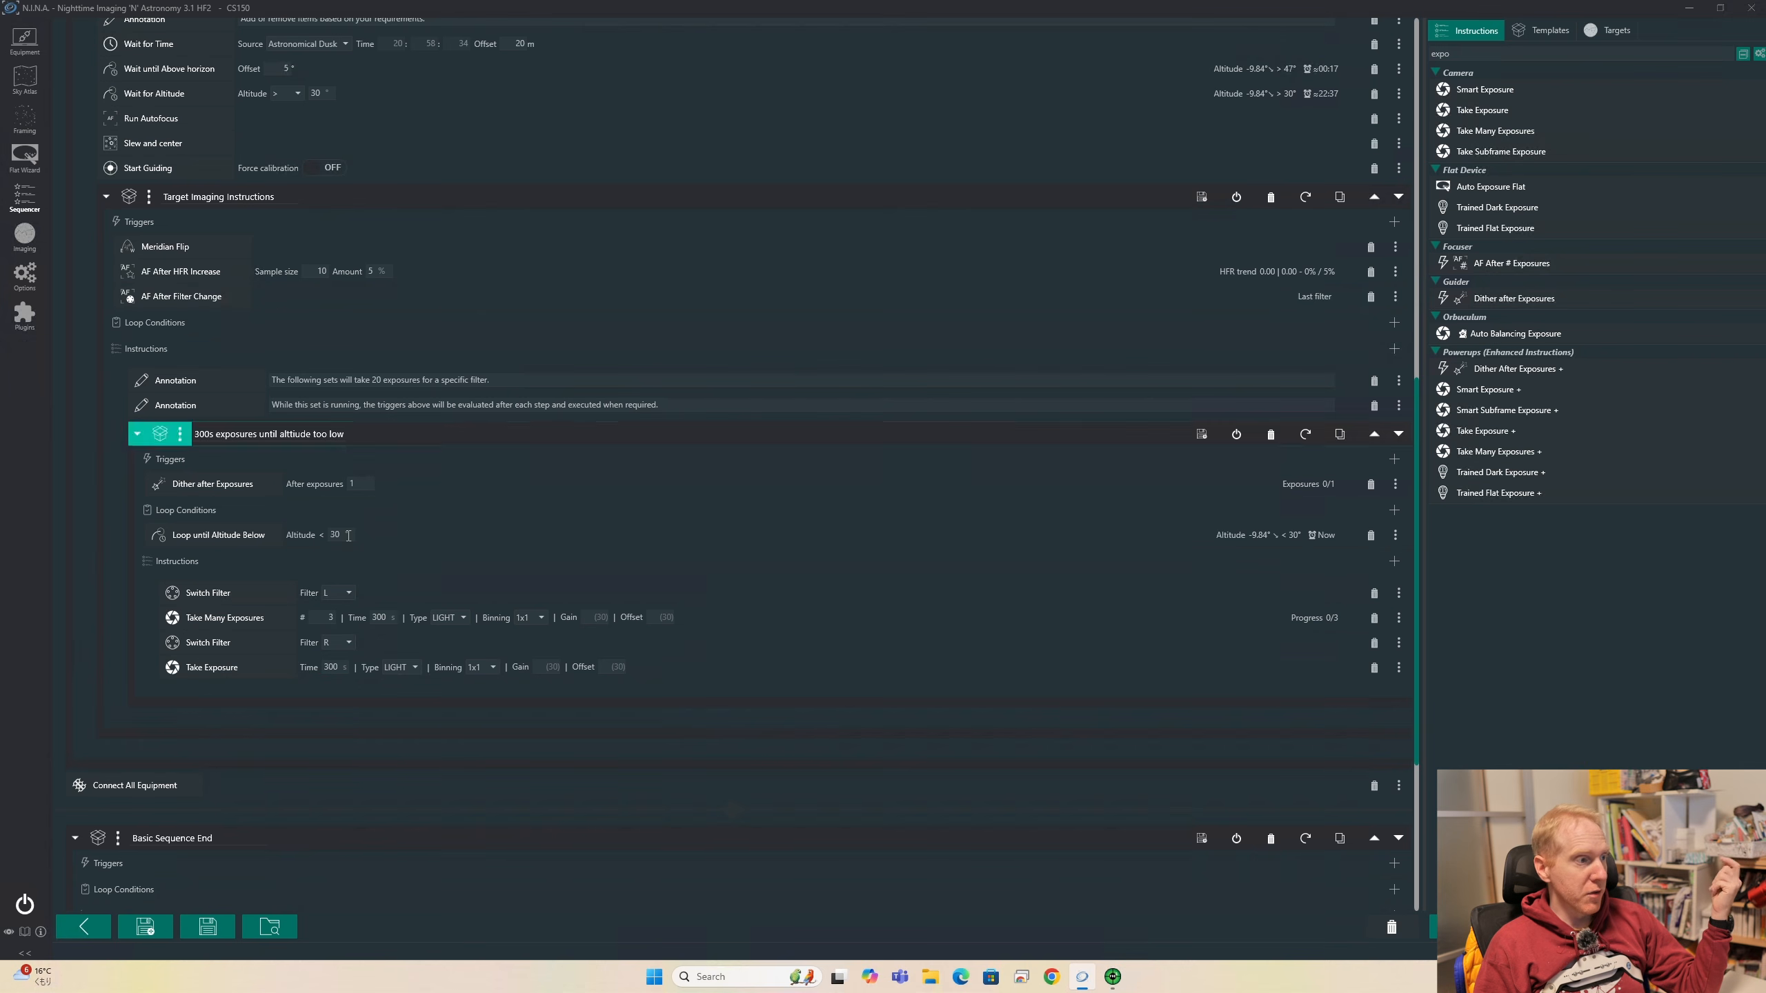
left_click(1374, 667)
mouse_move(1494, 131)
left_mouse_down()
mouse_move(652, 526)
mouse_move(455, 660)
left_mouse_up()
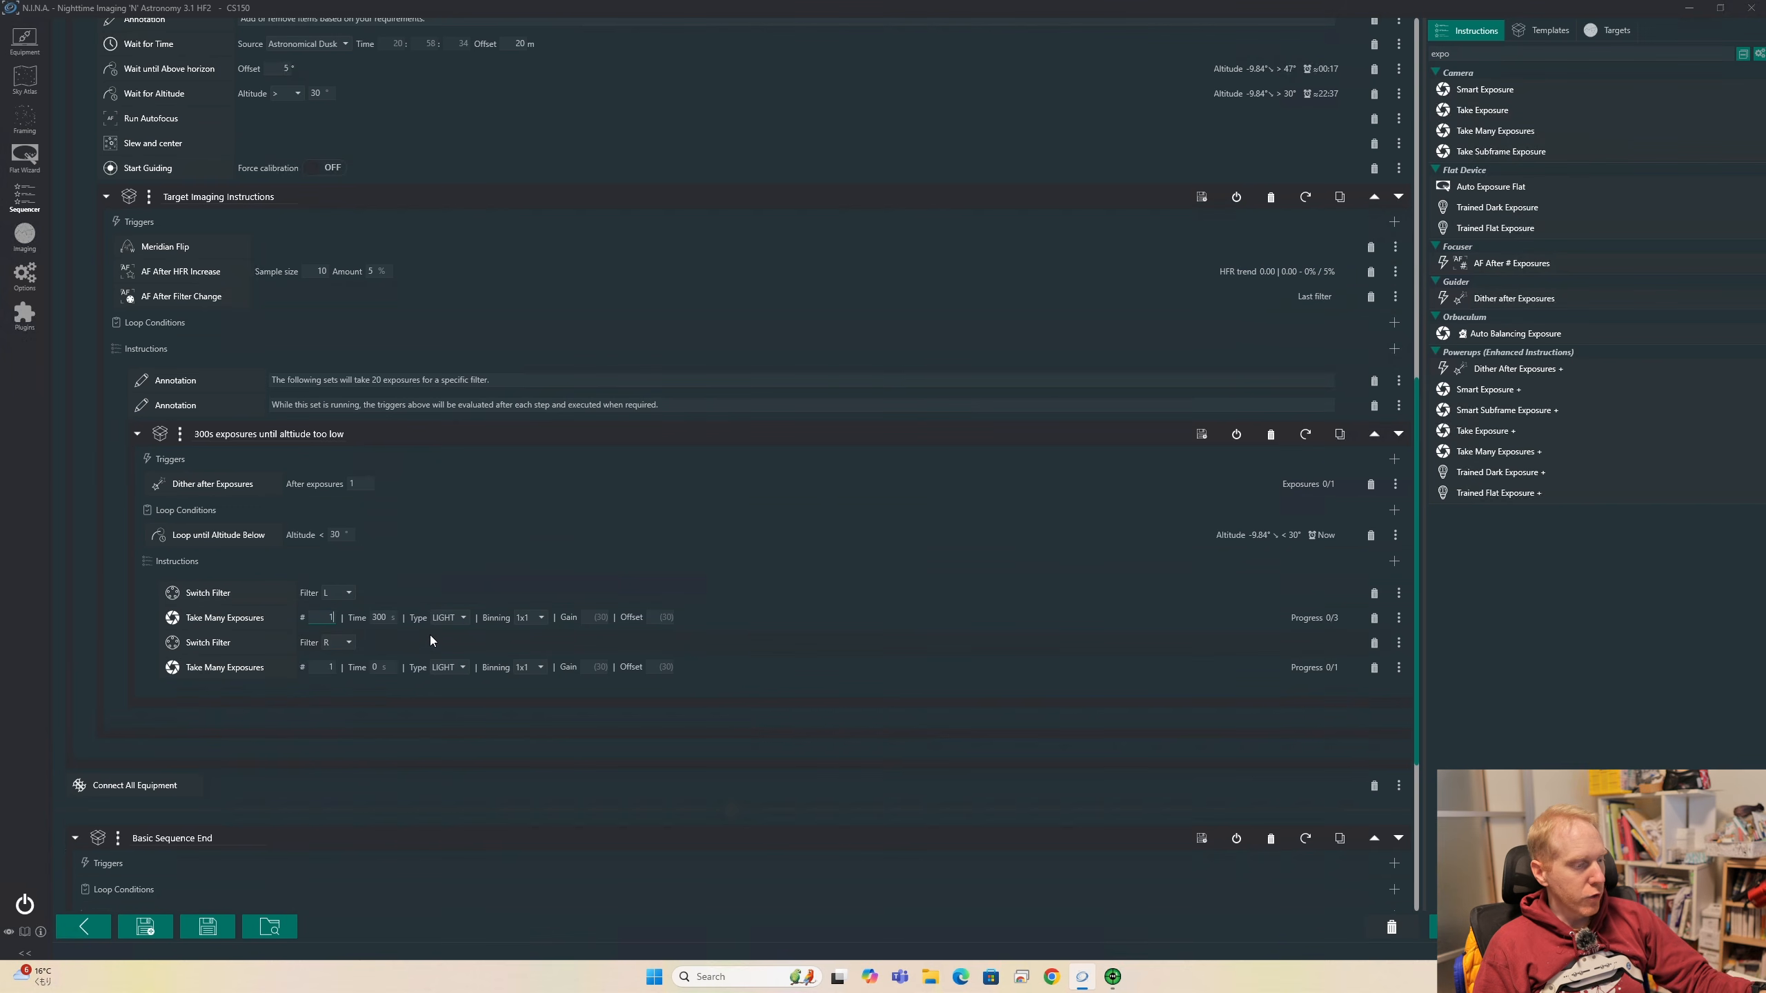
left_click(316, 667)
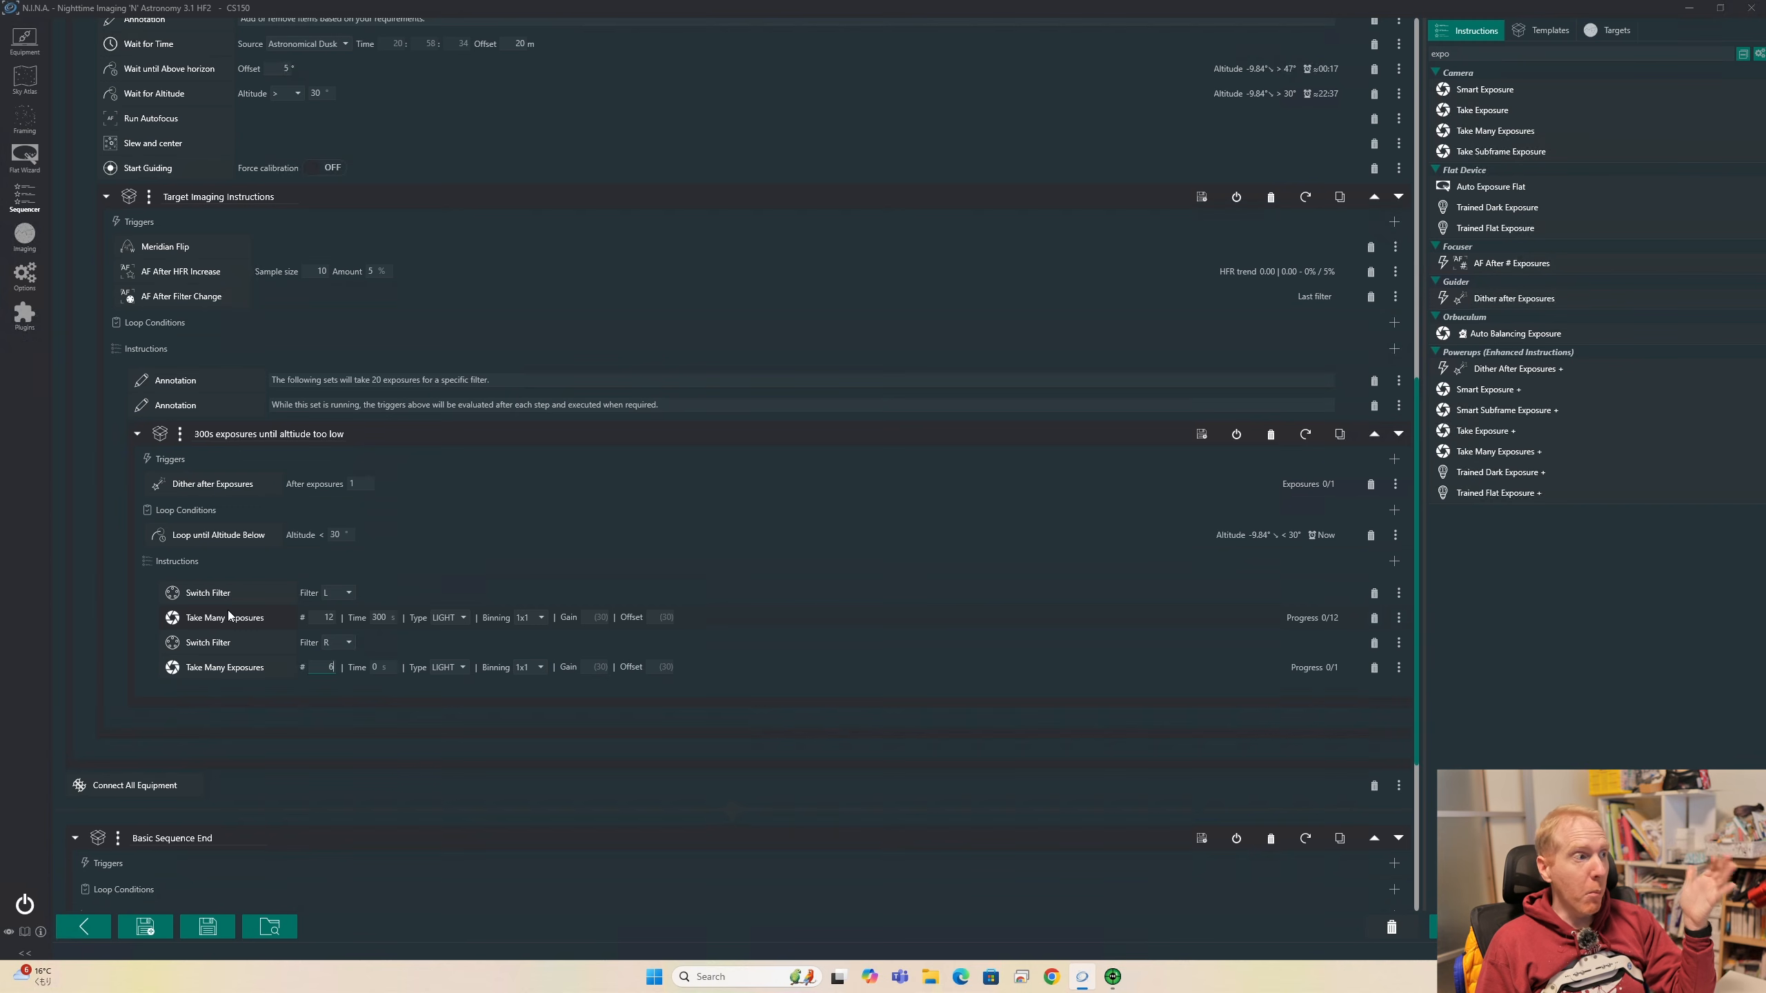
Delete the stray Connect All Equipment instruction between the North America Nebula target and Basic Sequence End
scroll(988, 367, "up", 5)
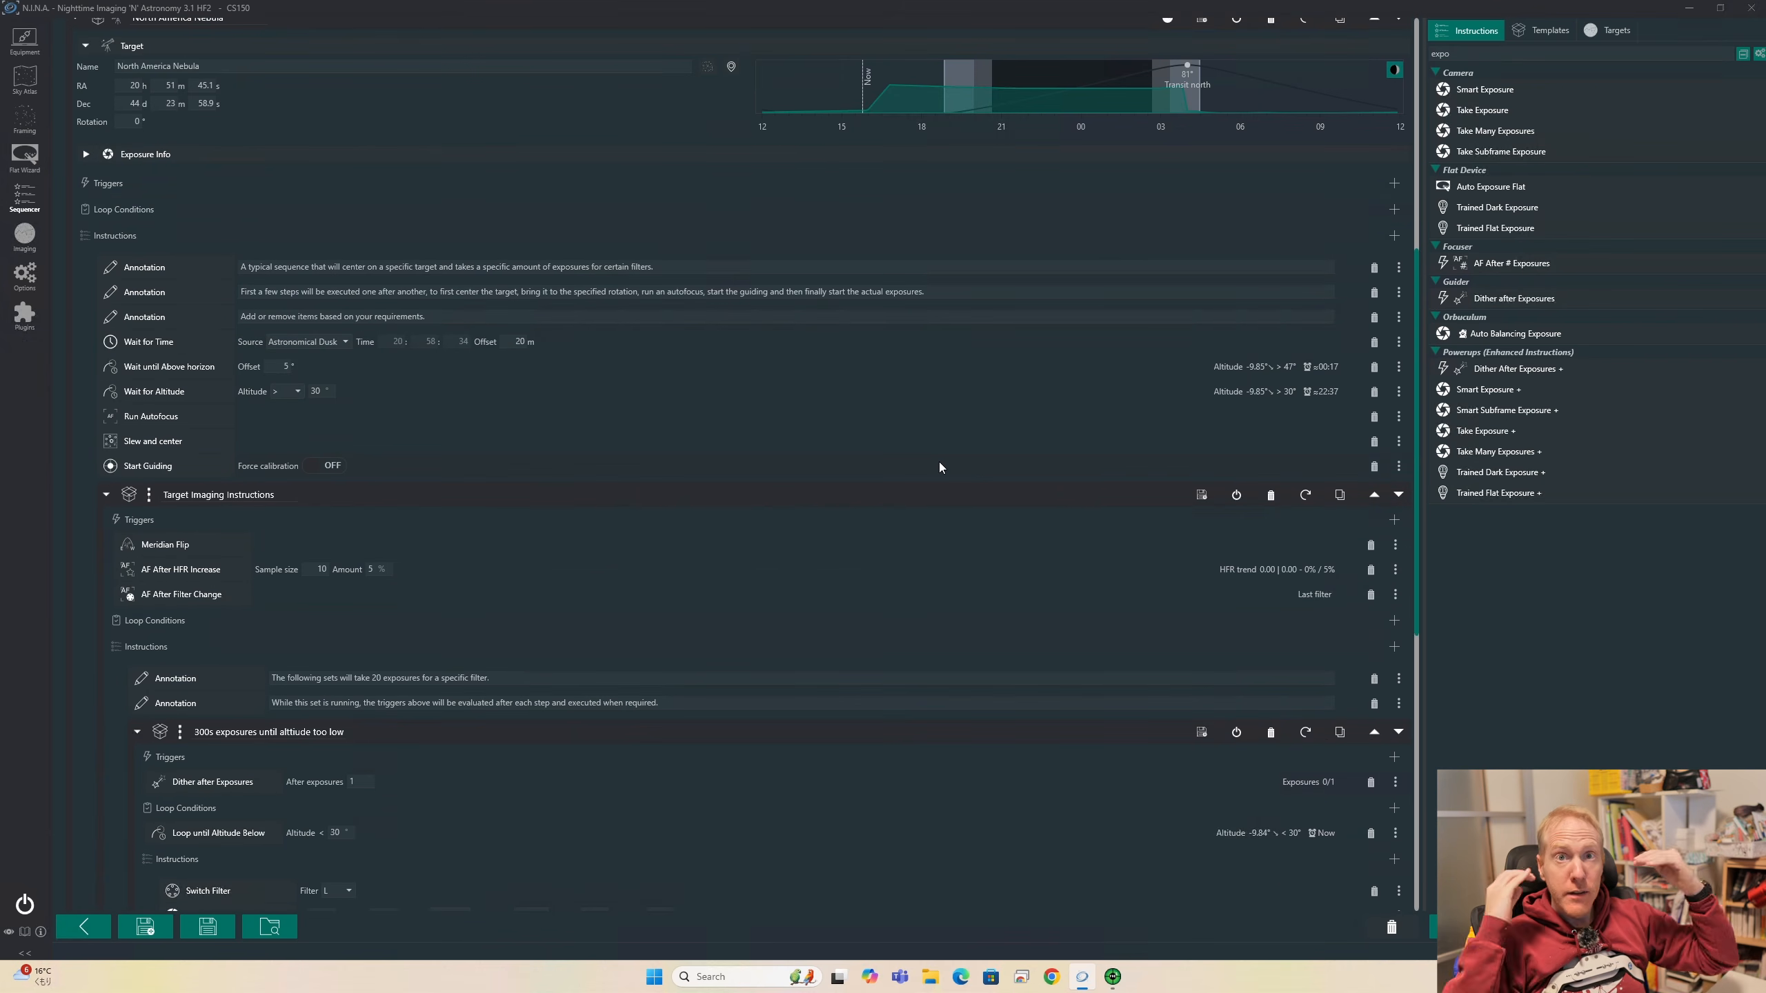
scroll(650, 431, "down", 6)
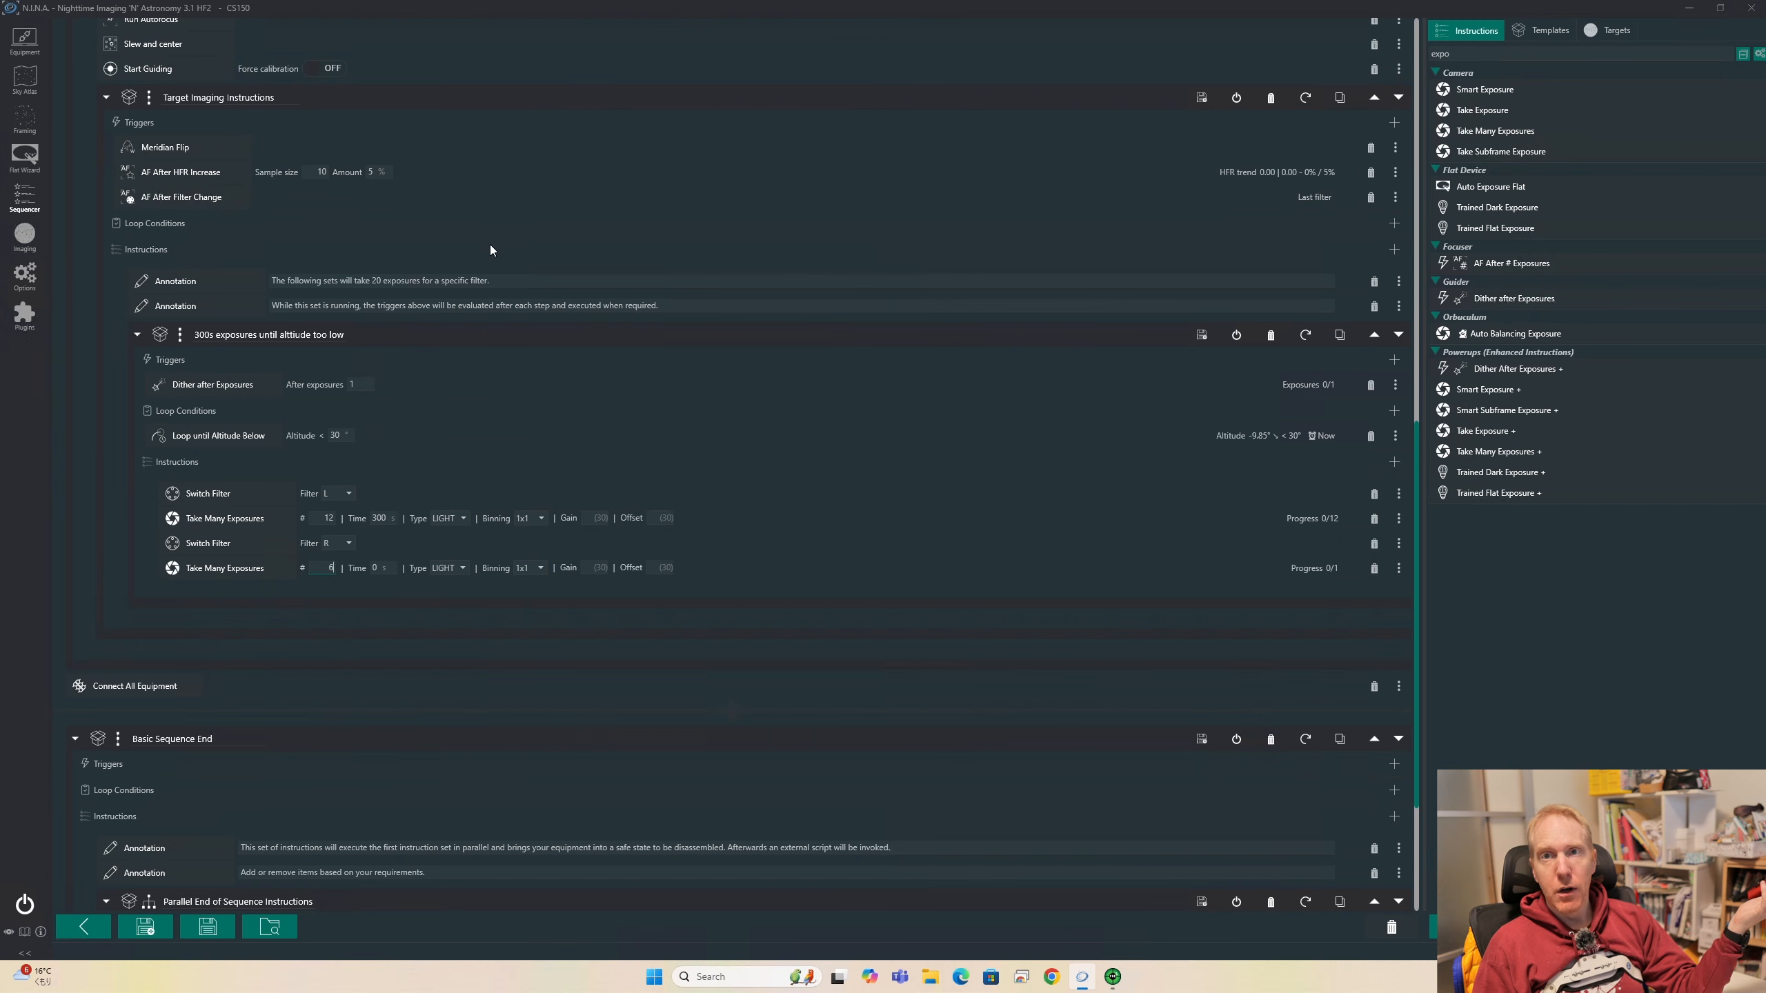
scroll(501, 299, "down", 4)
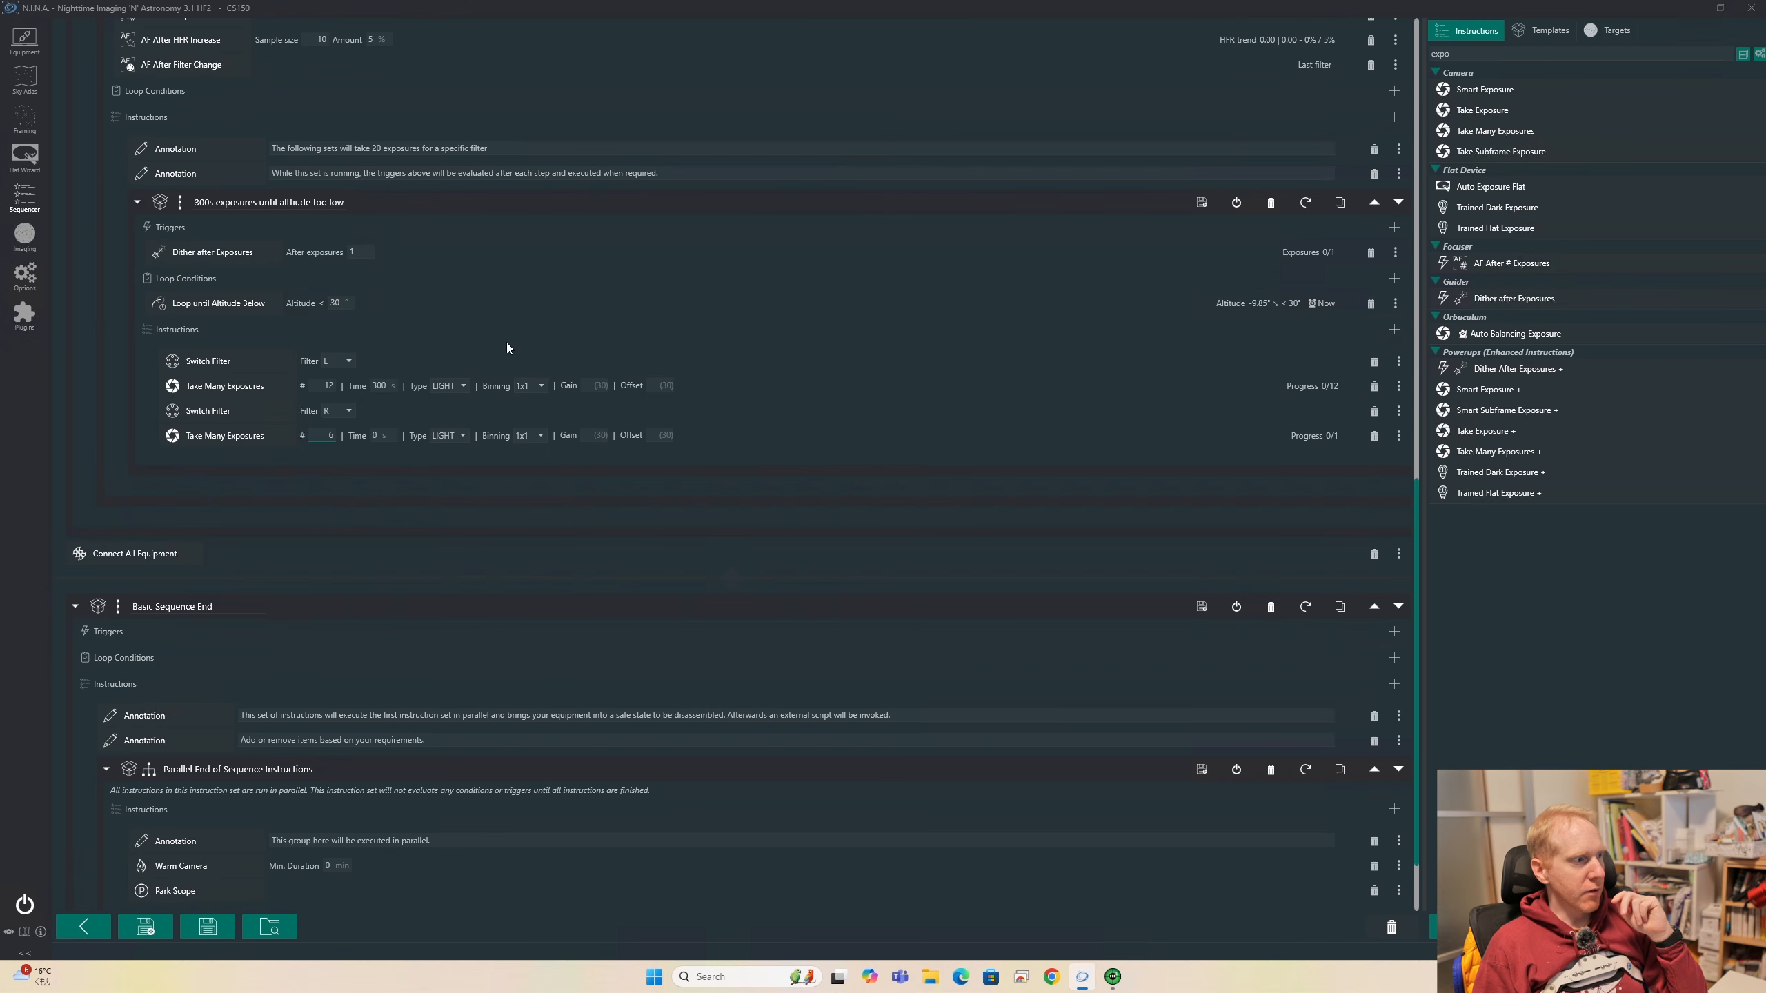
left_click(1374, 553)
Delete the External Script instruction and its annotation from Basic Sequence End
scroll(1074, 420, "down", 2)
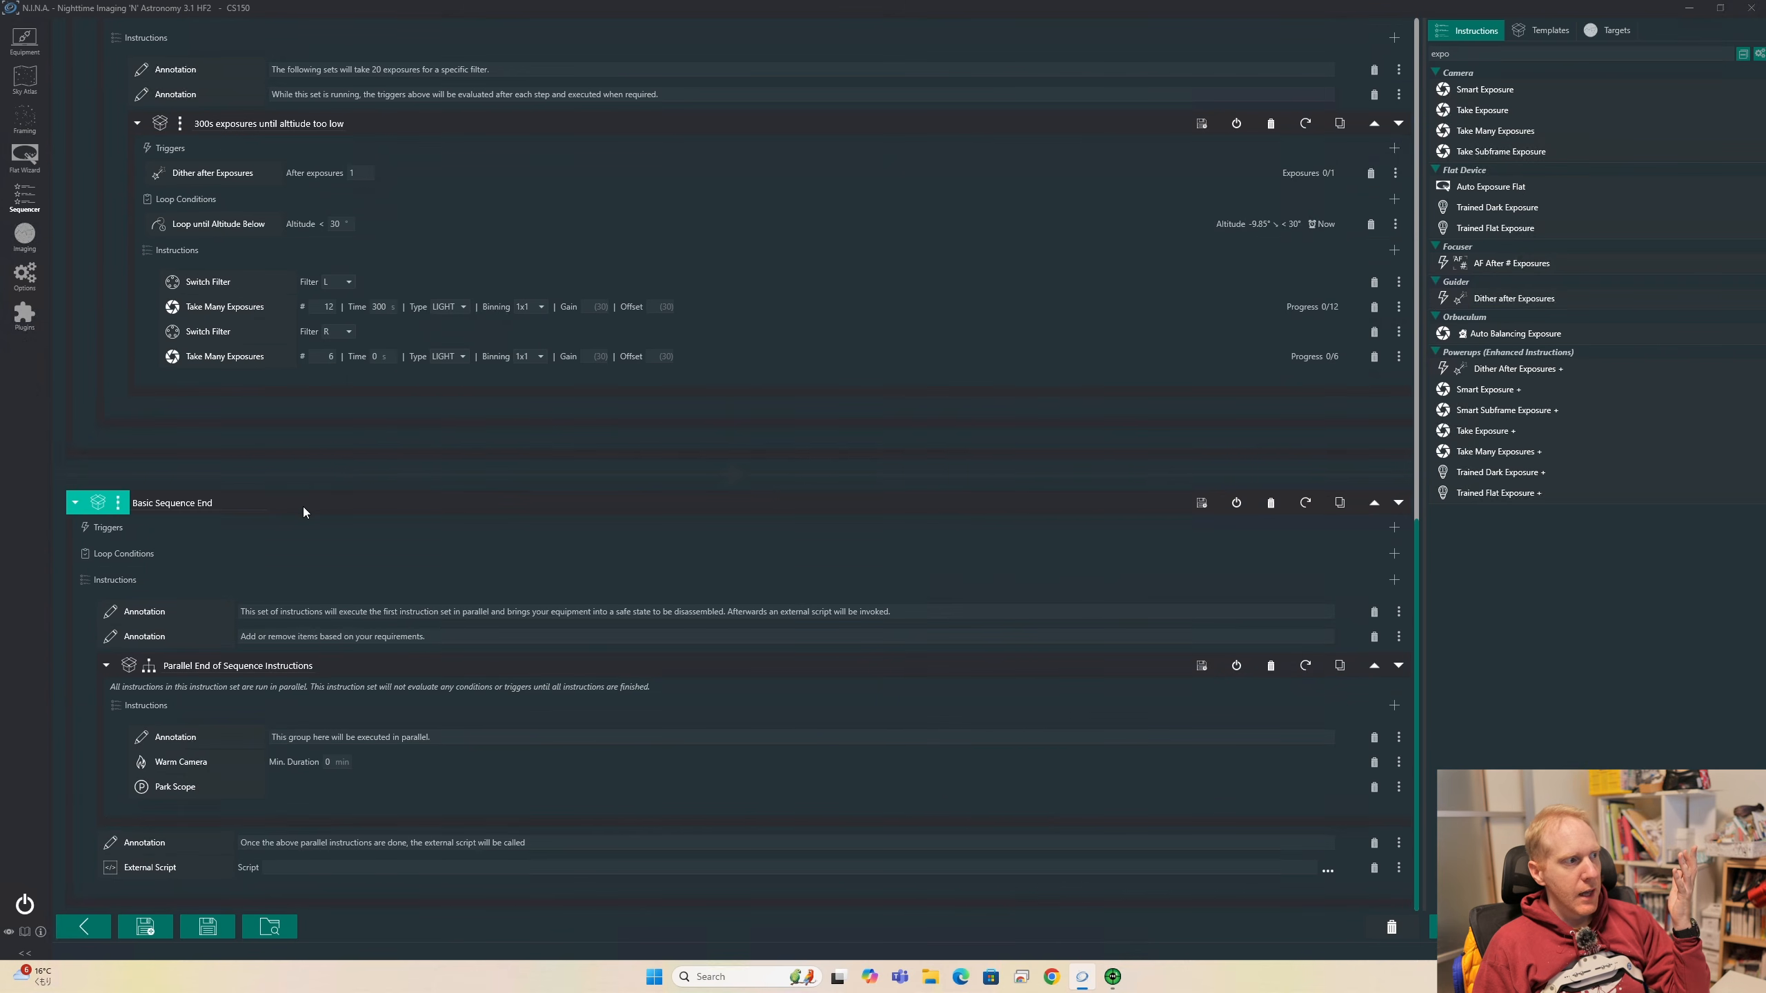
left_click_drag(1414, 596, 1449, 786)
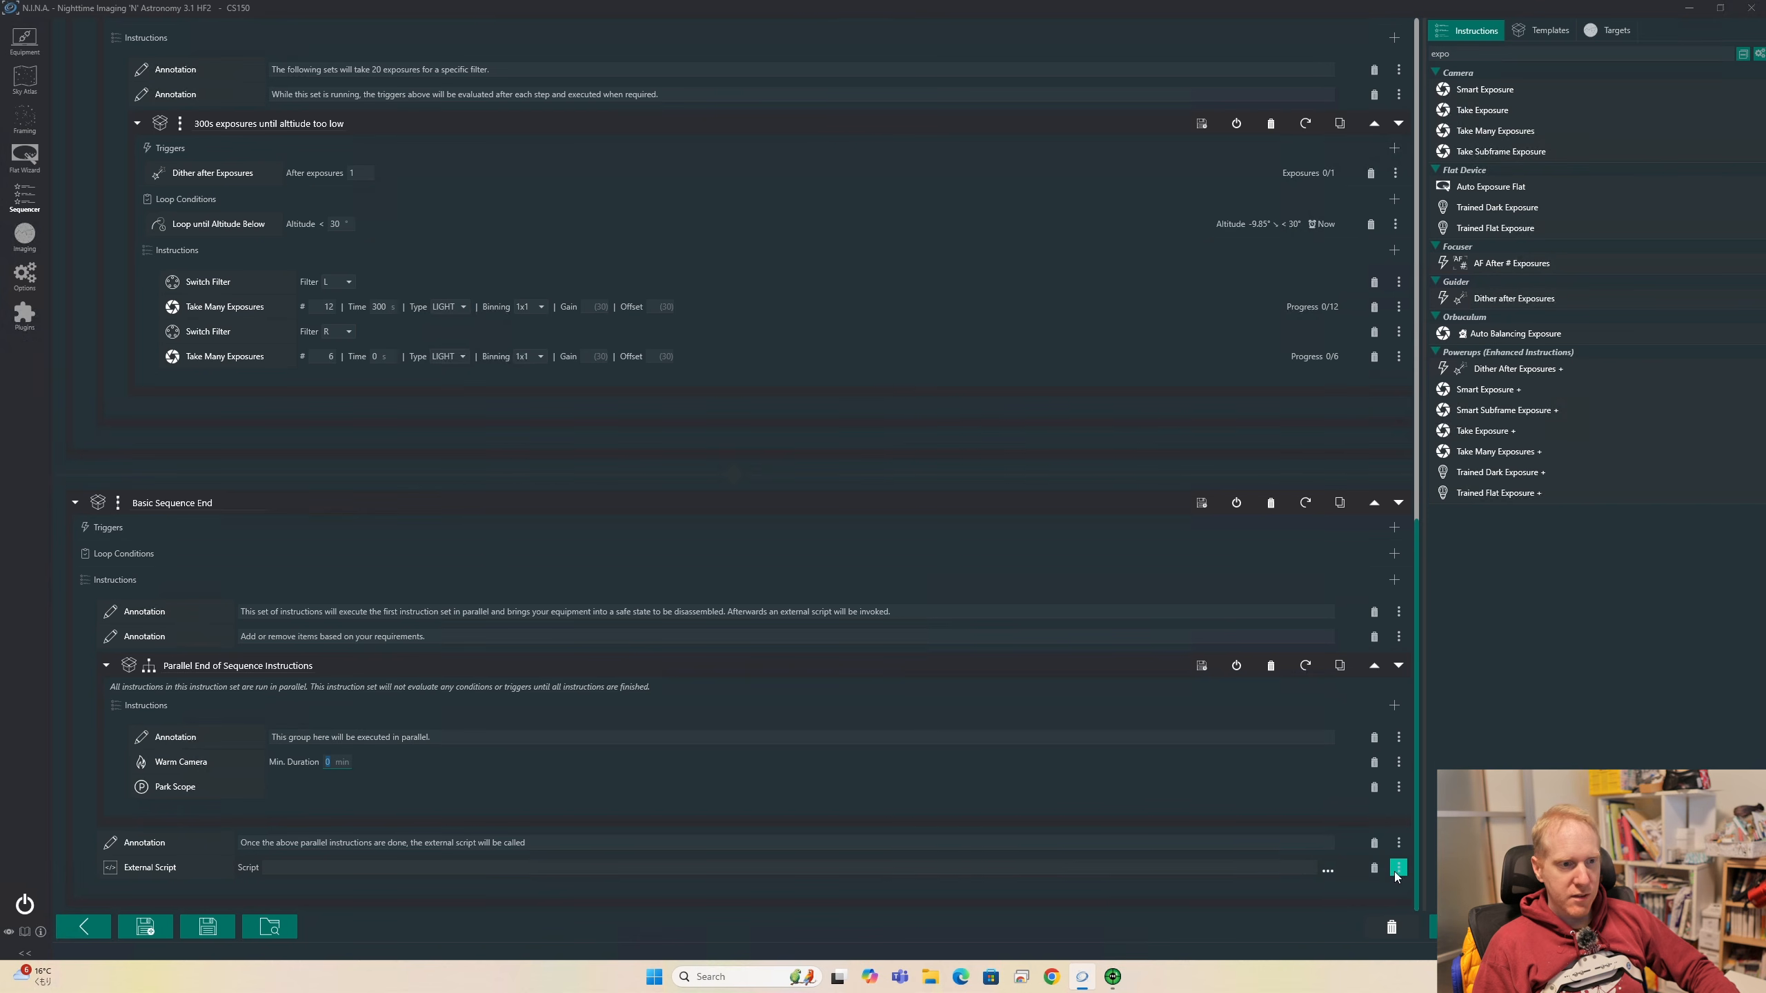
scroll(1377, 858, "up", 1)
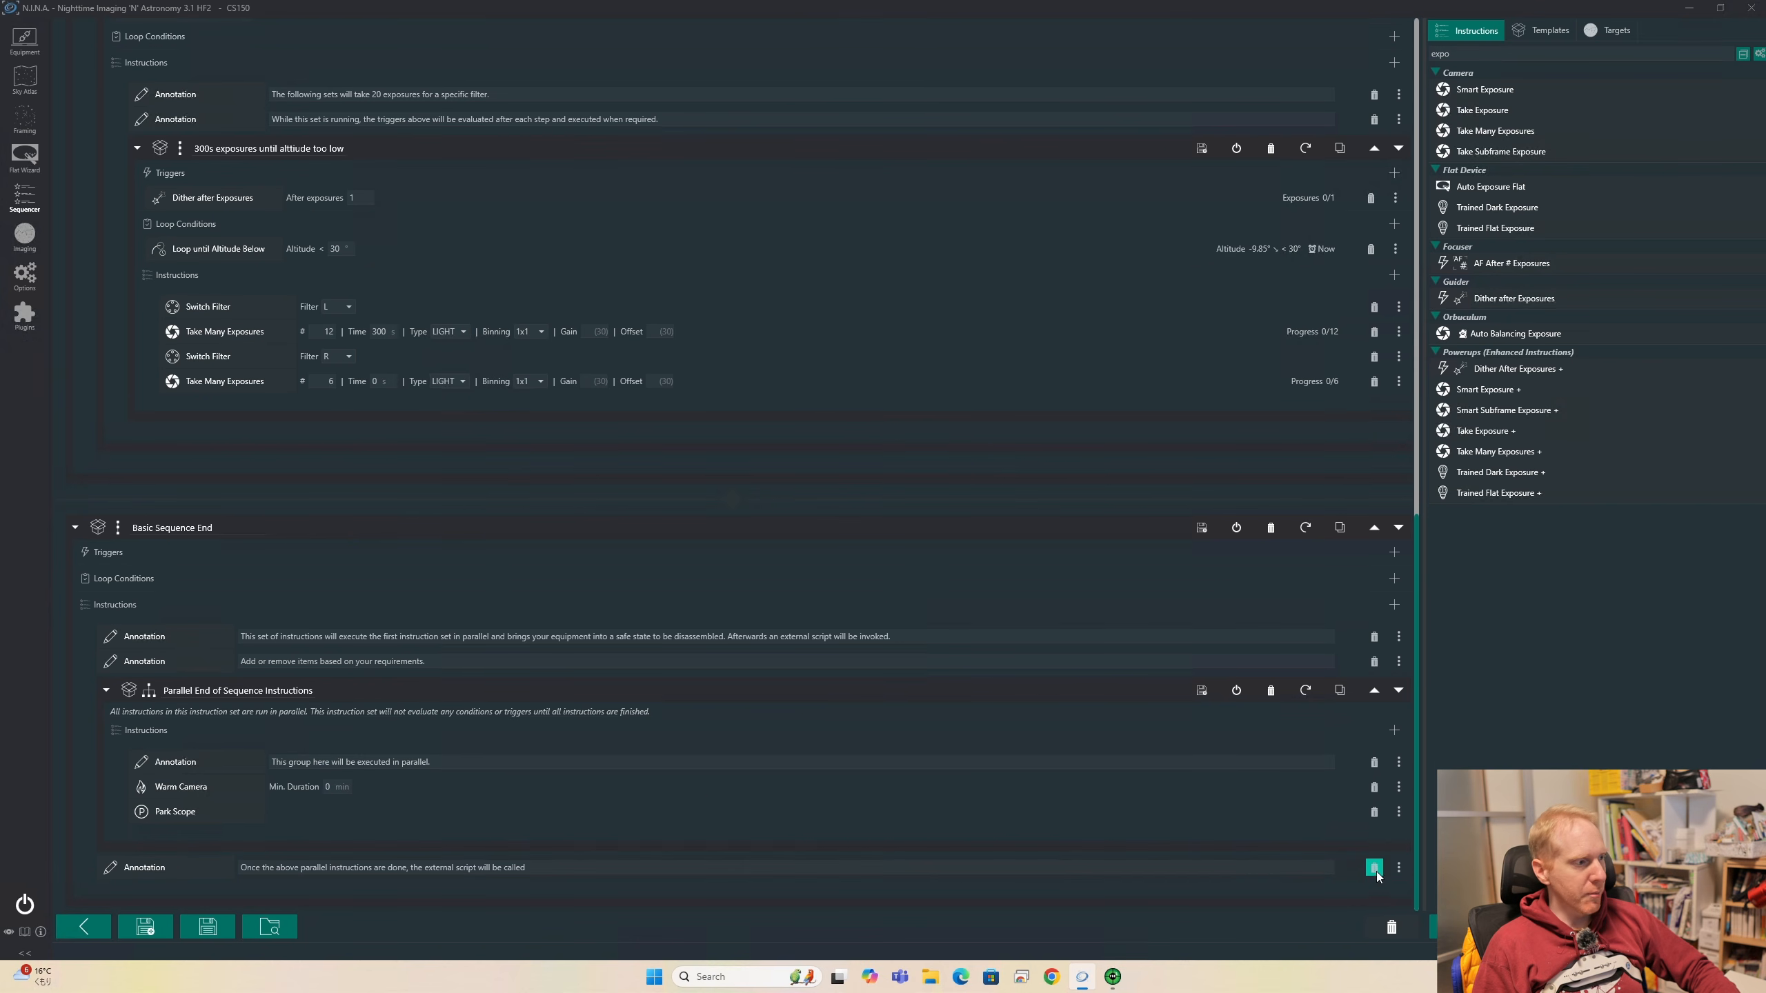
scroll(1379, 873, "up", 1)
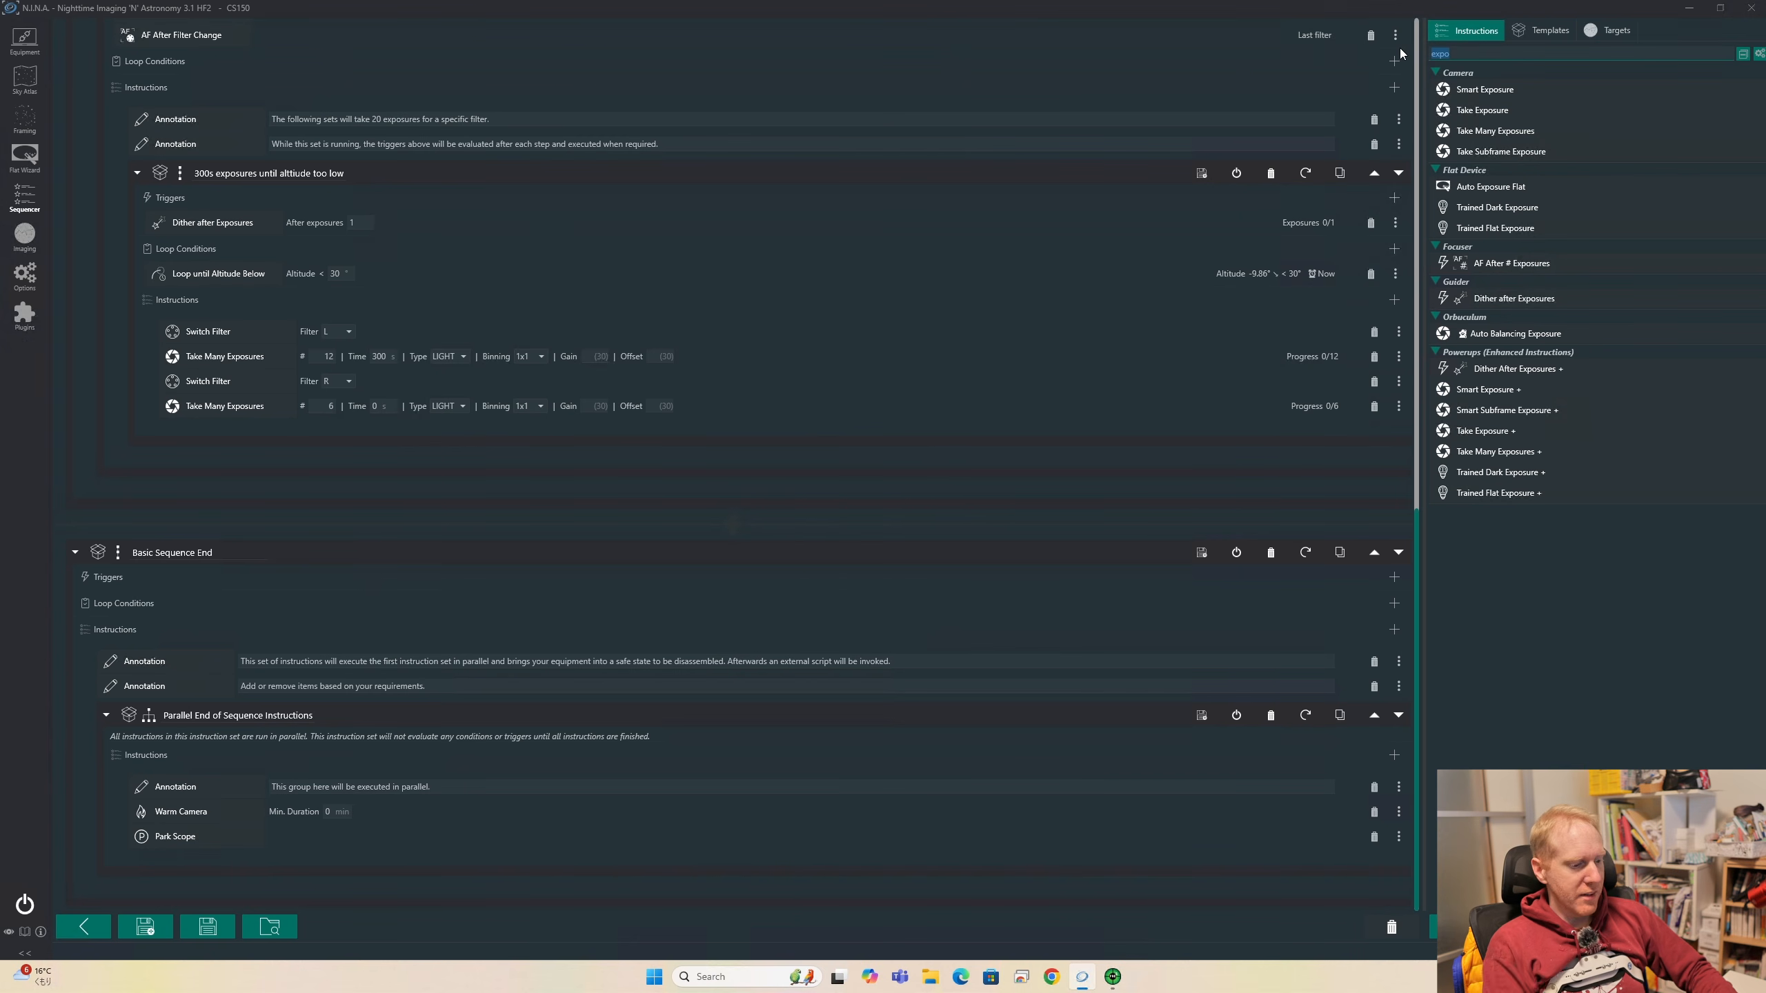
Replace Park Scope with the telescope's Find home instruction in Parallel End of Sequence Instructions
type("Home")
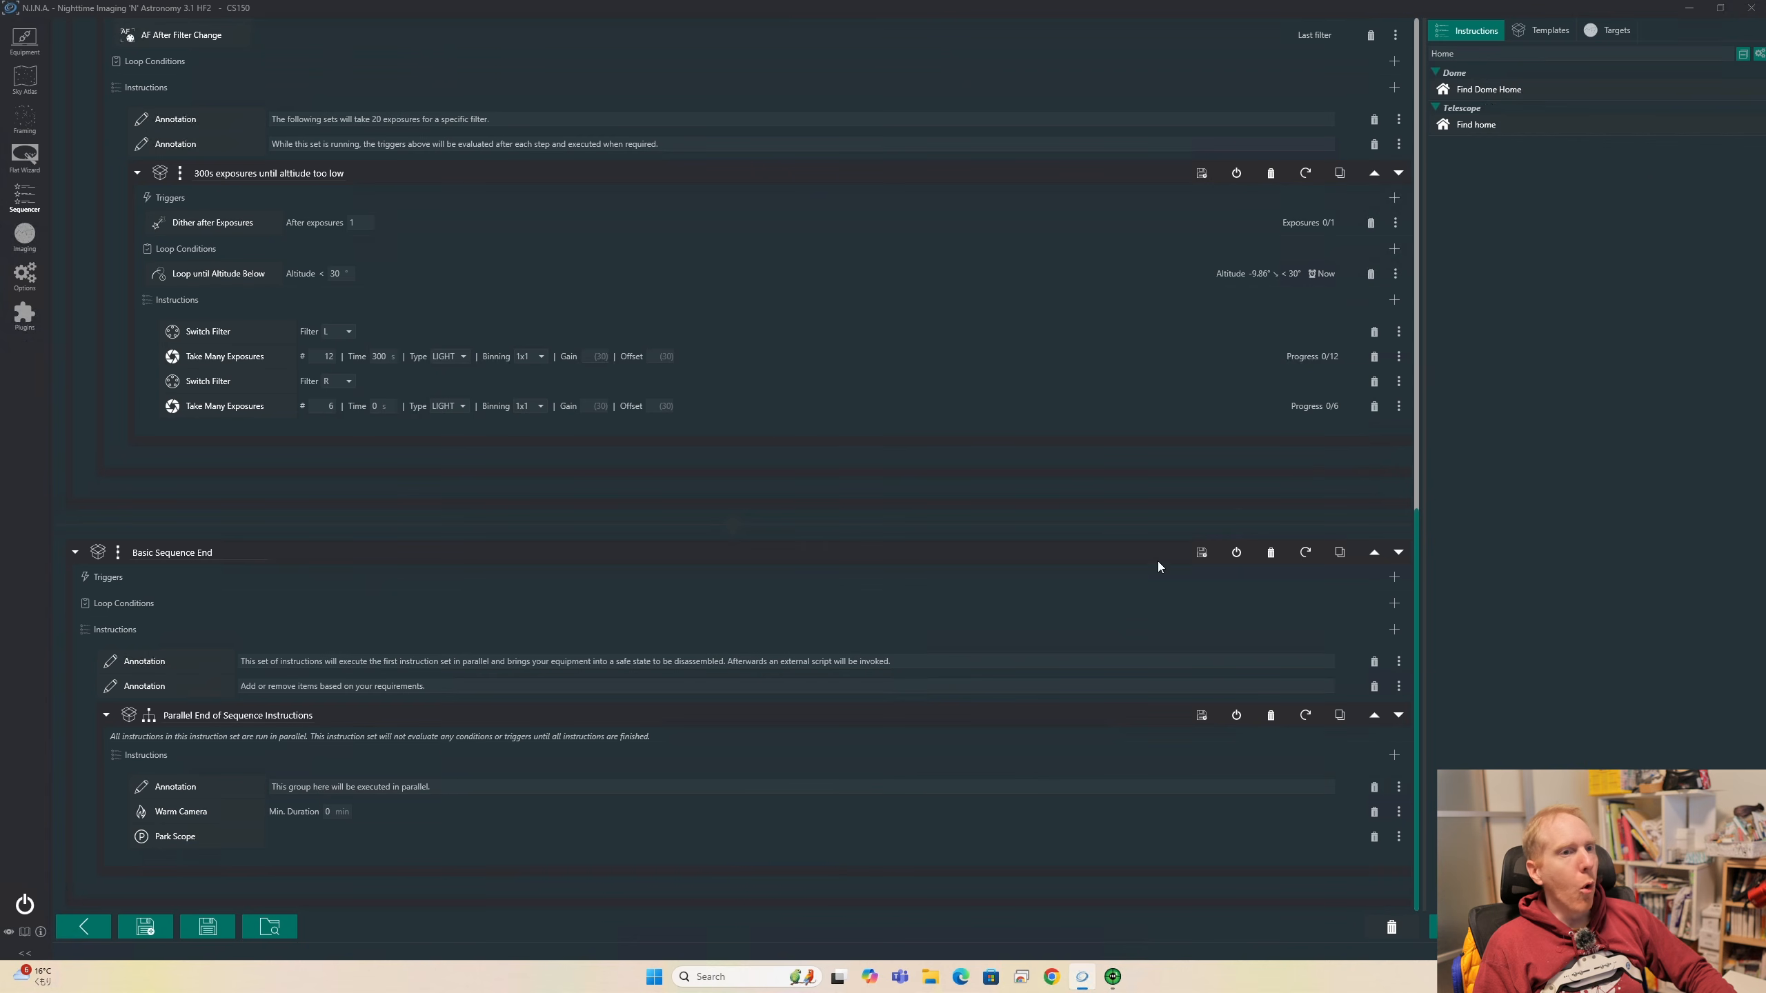
left_click_drag(1484, 128, 417, 862)
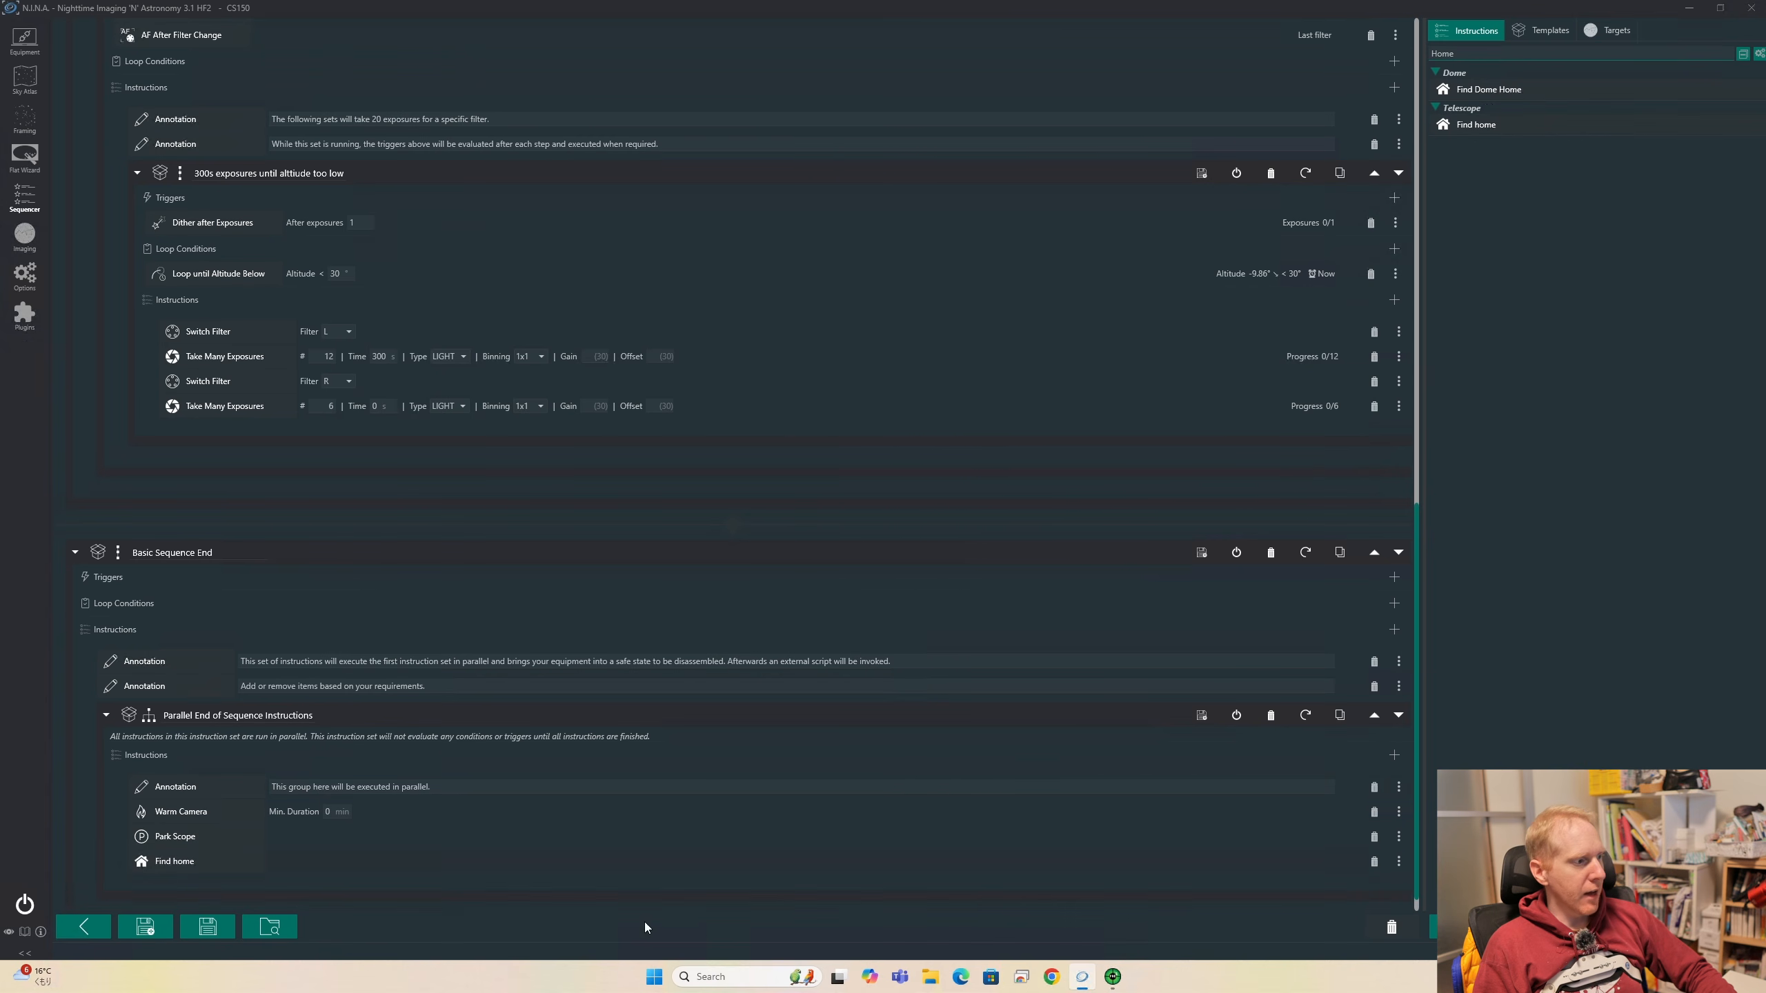
left_click(1374, 836)
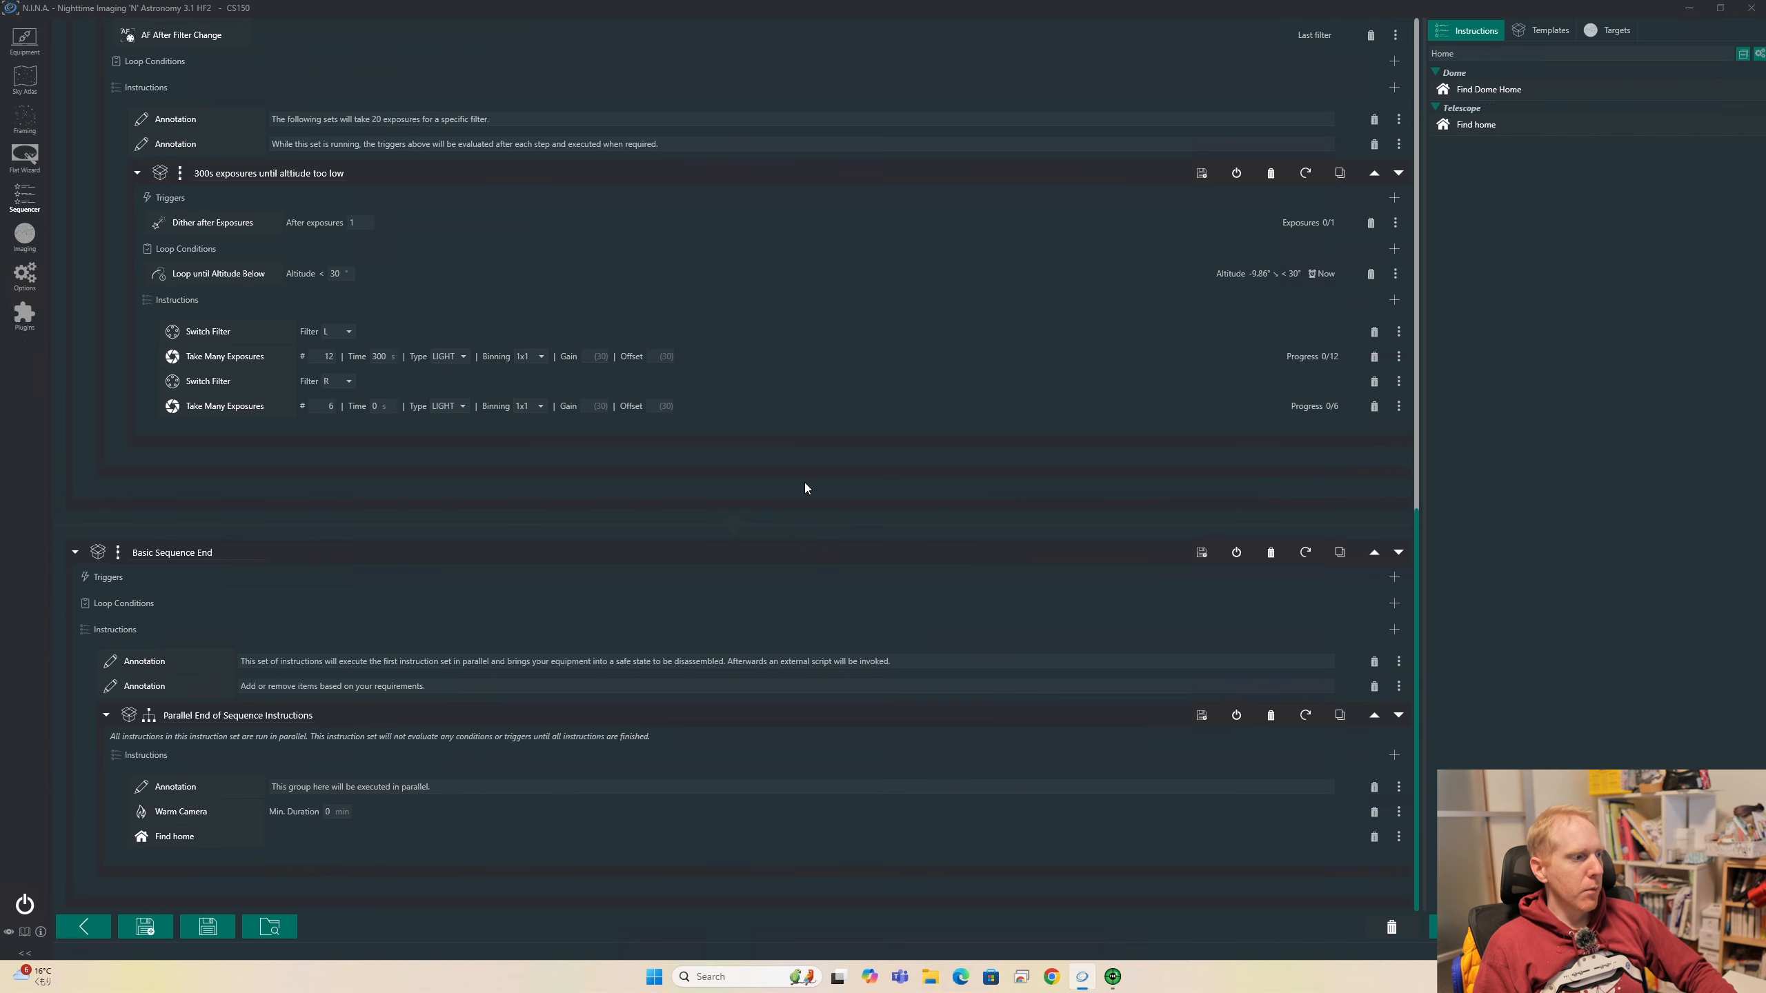
Find the Close Flat Panel Cover instruction and add it below Find home in the parallel end set
left_click_drag(1477, 55, 1211, 63)
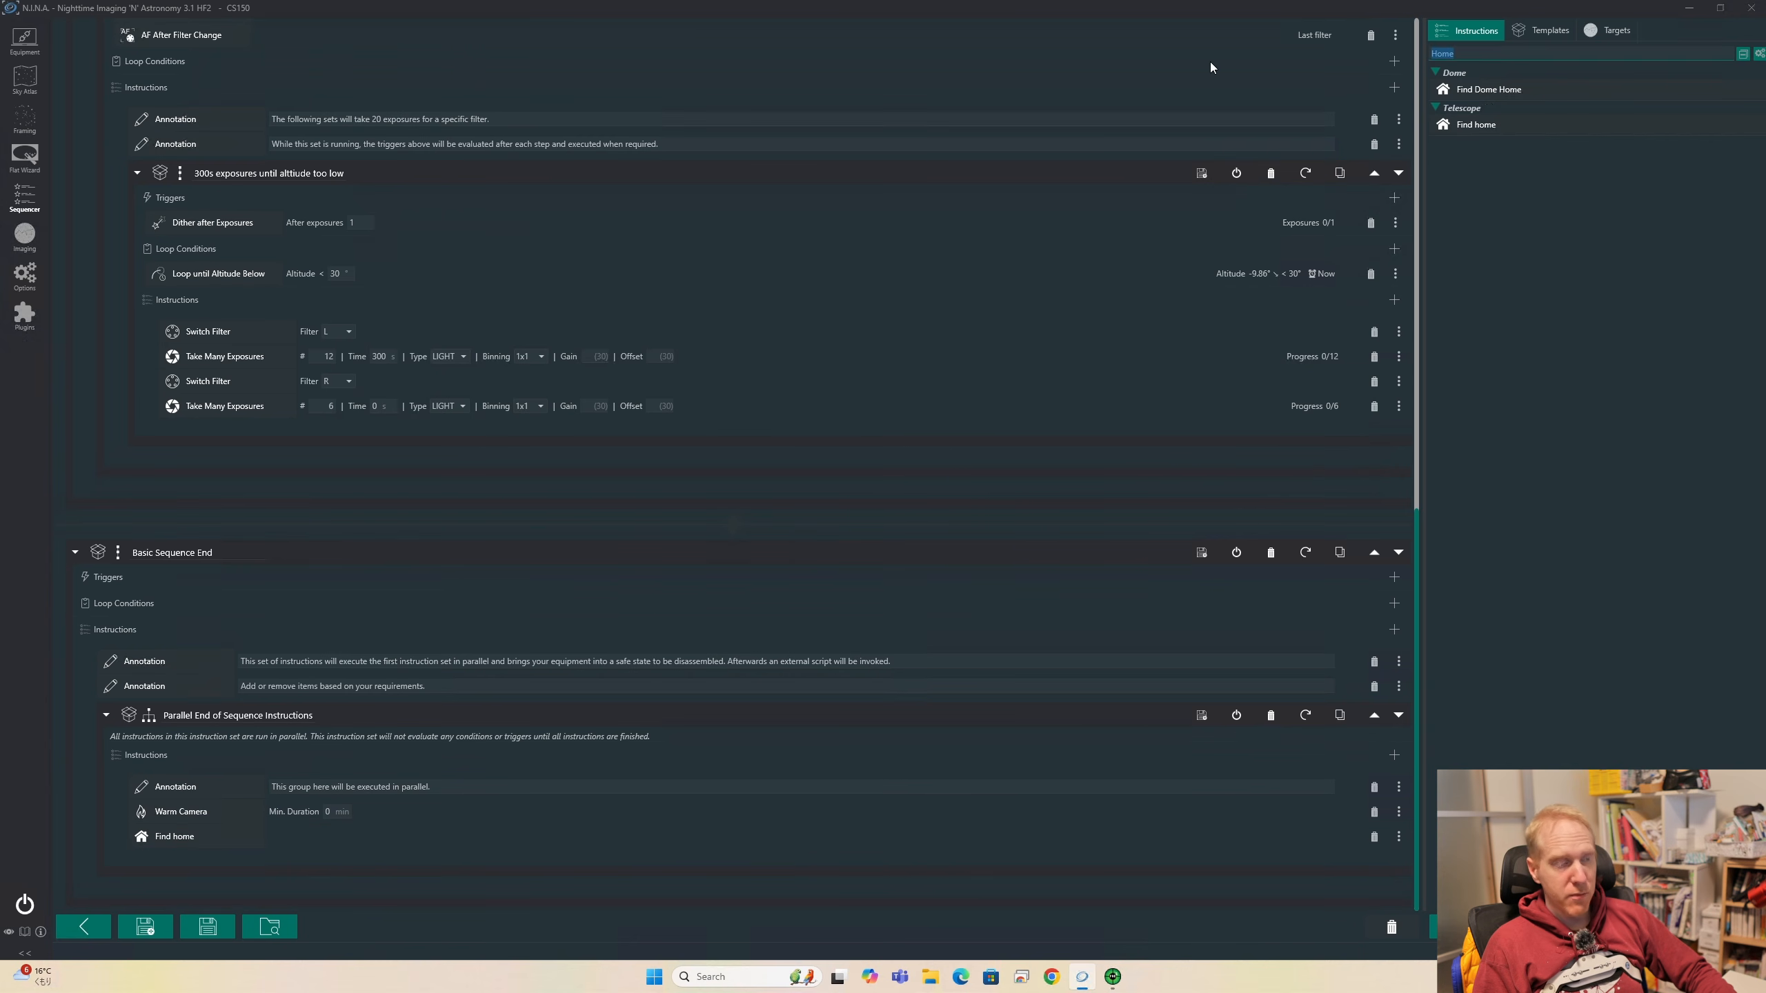
type("flat")
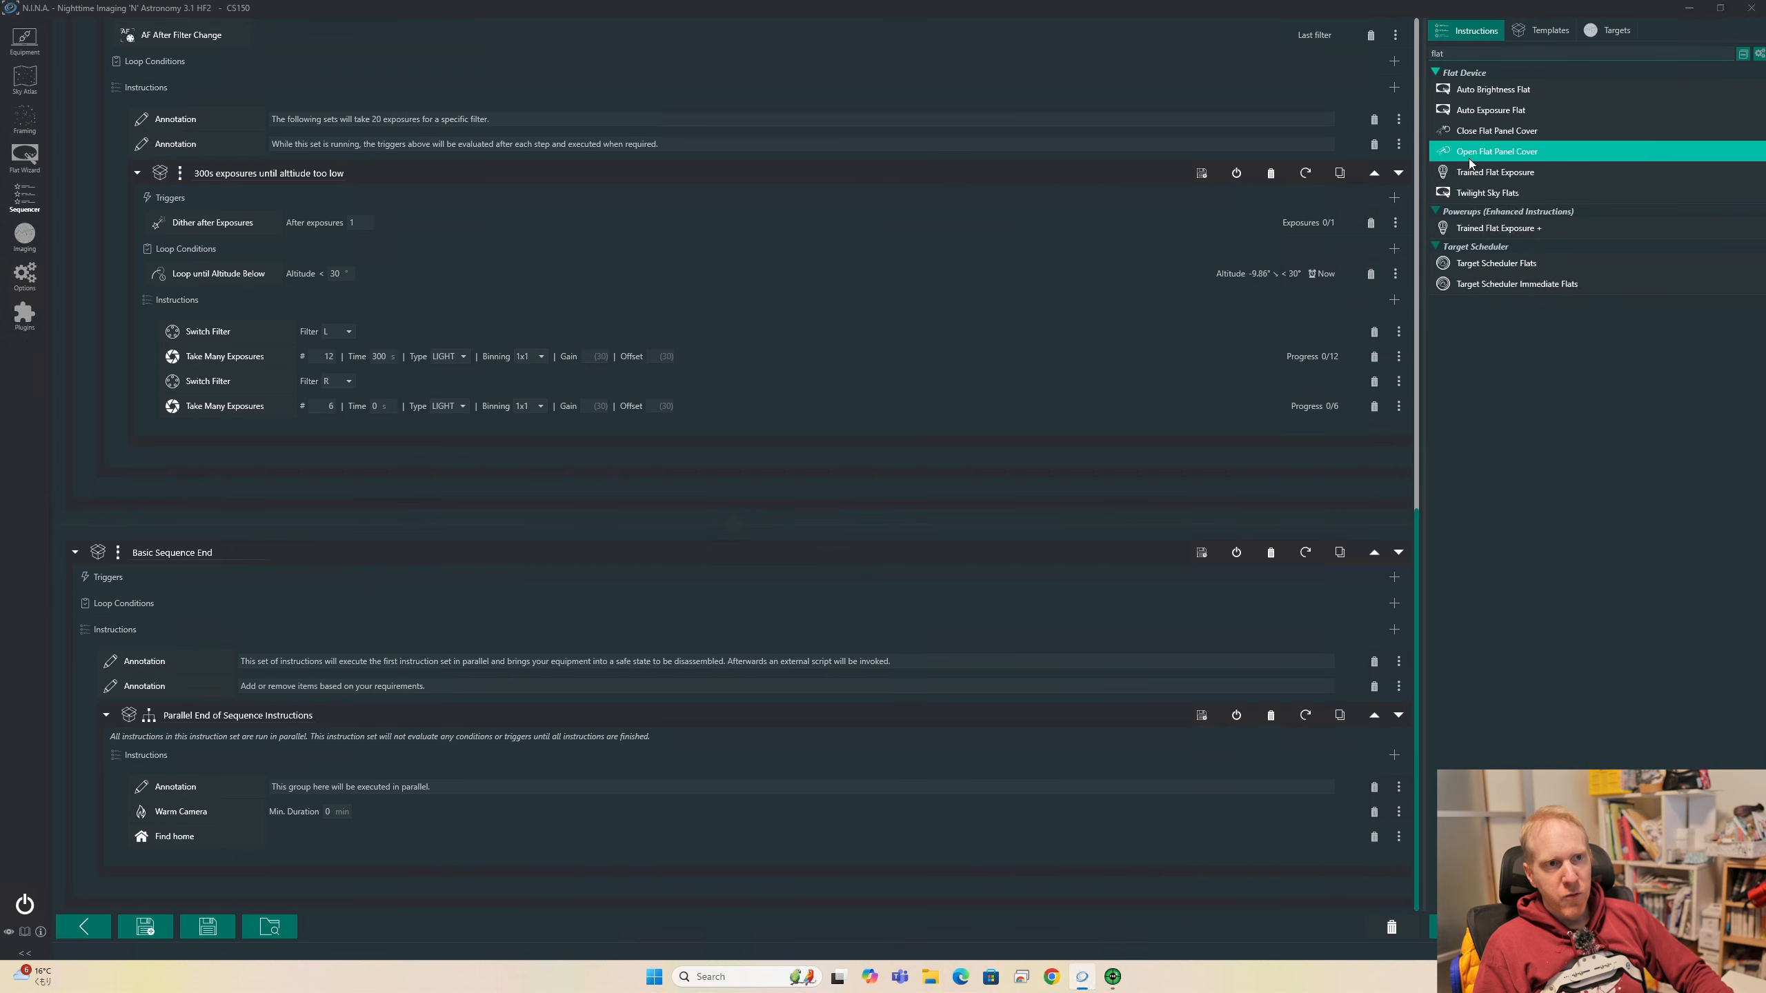
left_click_drag(1484, 135, 332, 843)
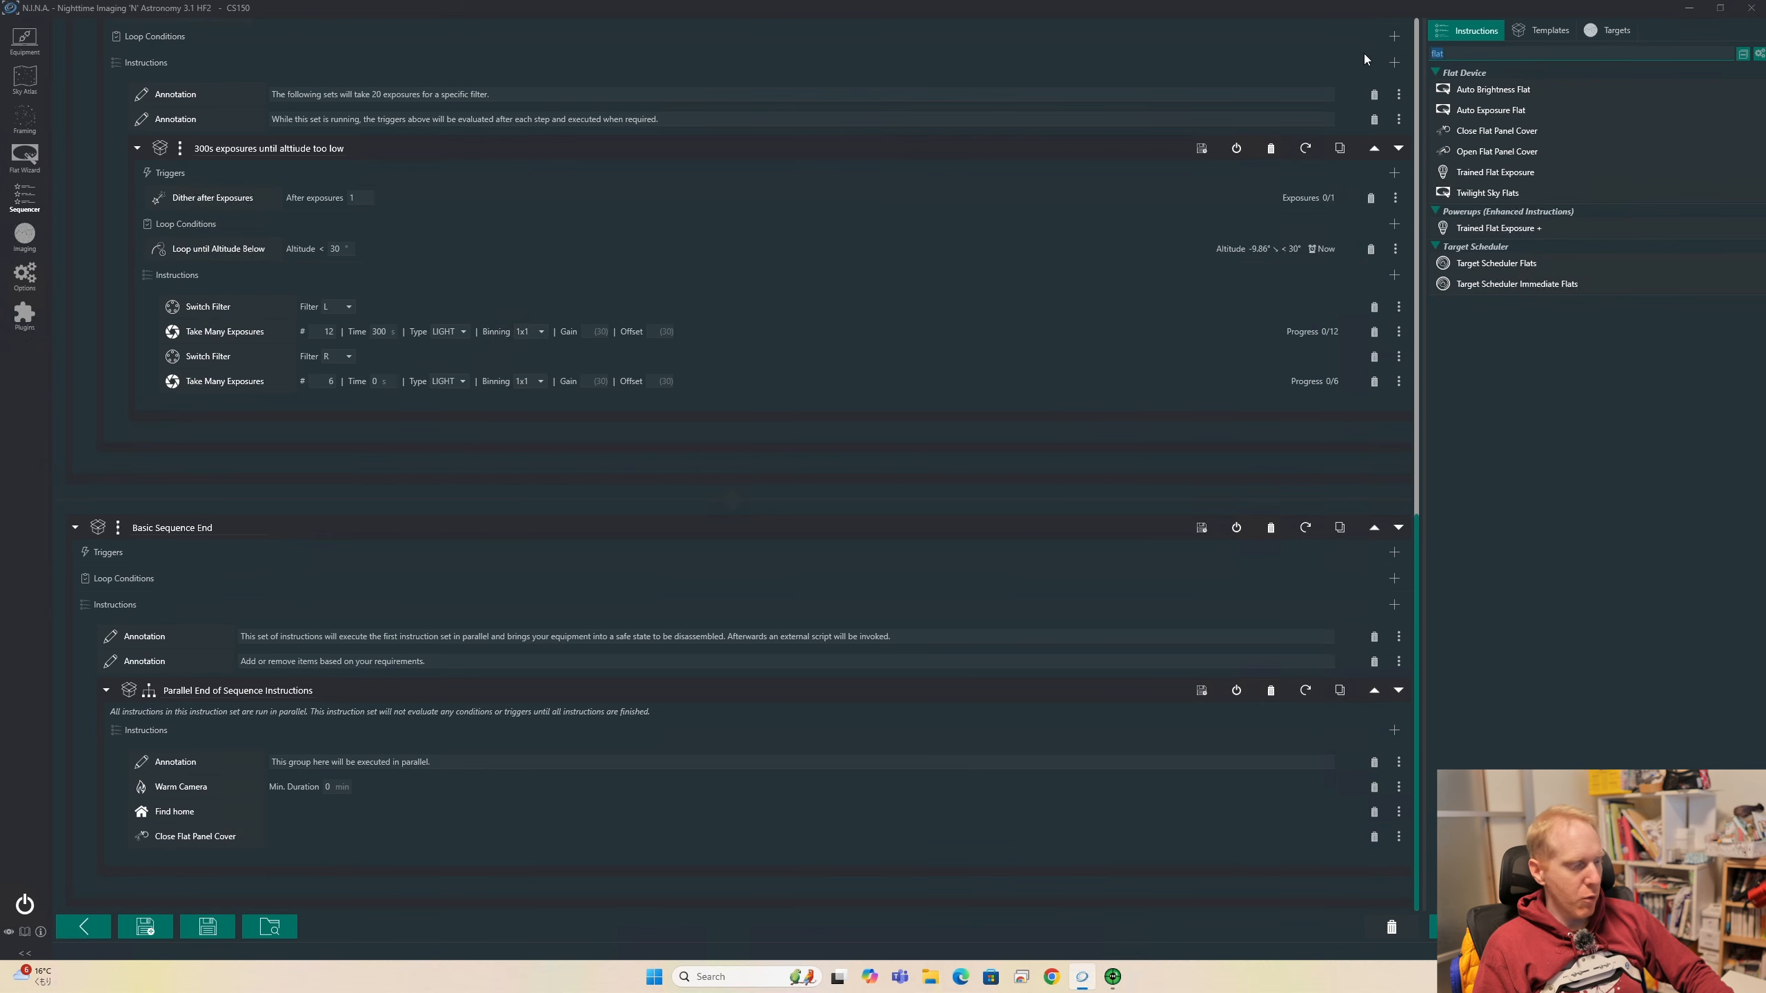
Find Disconnect All Equipment and place it in Basic Sequence End, below and outside the parallel end set
type("discco")
key("BackSpace")
key("BackSpace")
left_click_drag(1496, 94, 522, 829)
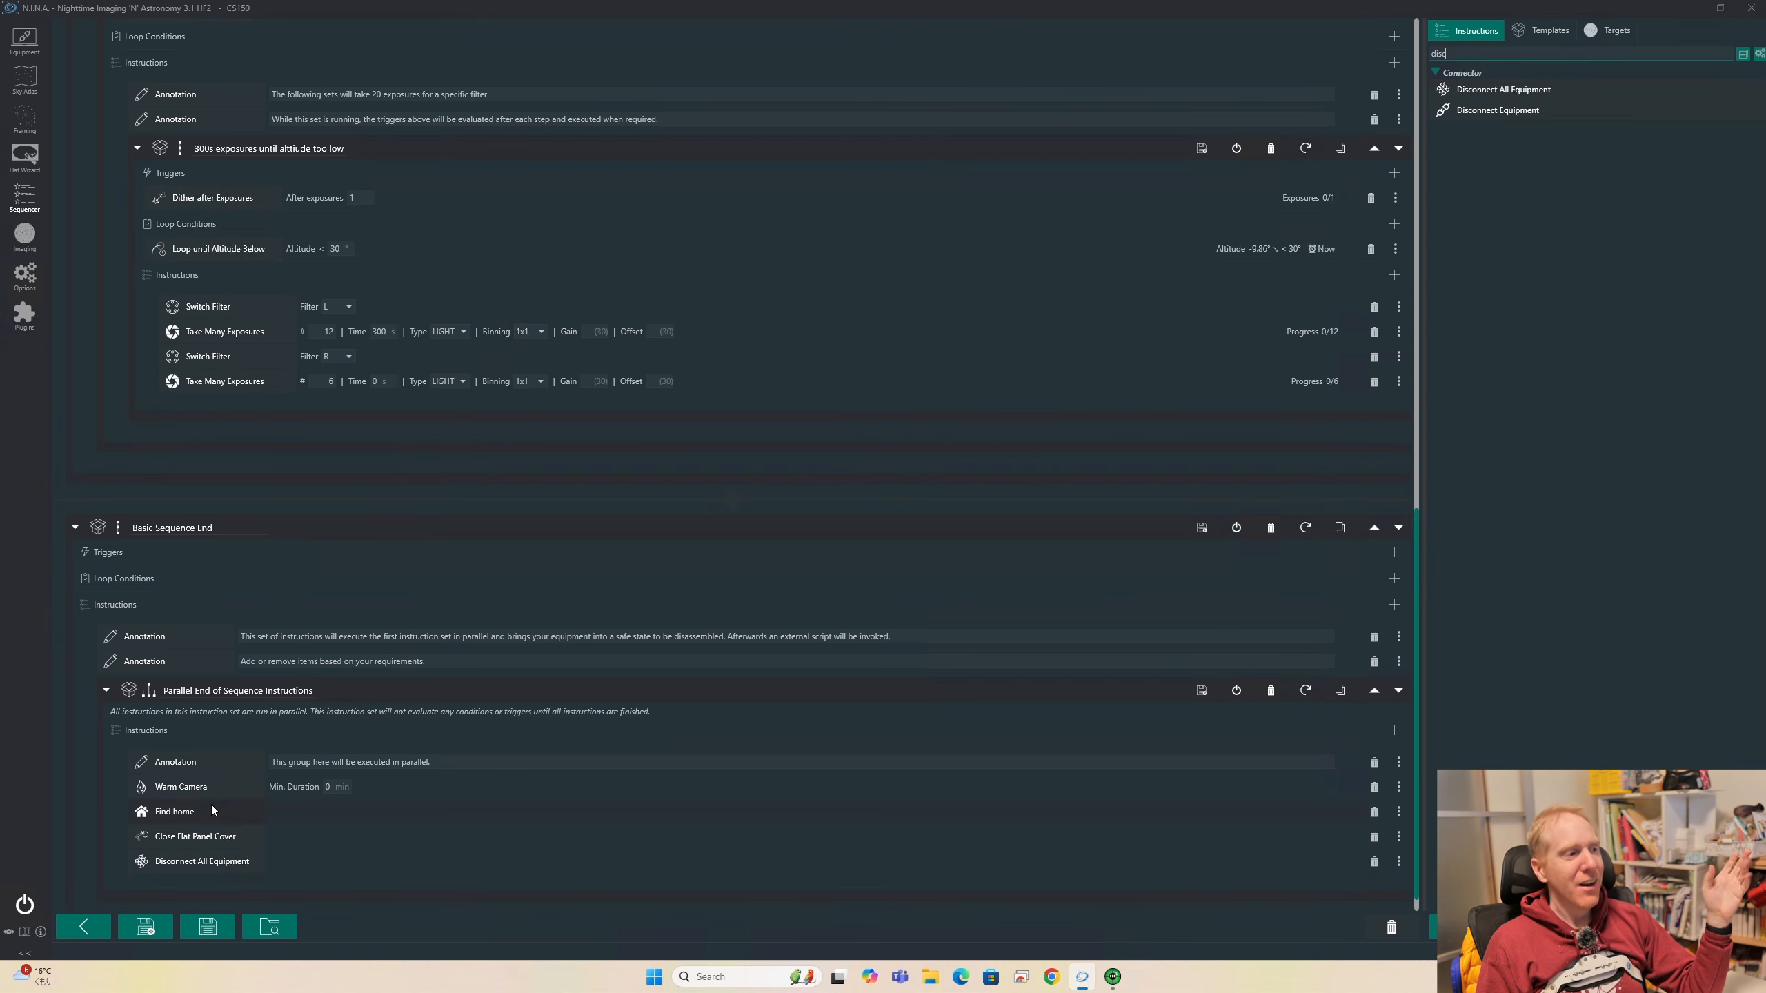
left_click(315, 731)
scroll(311, 850, "down", 1)
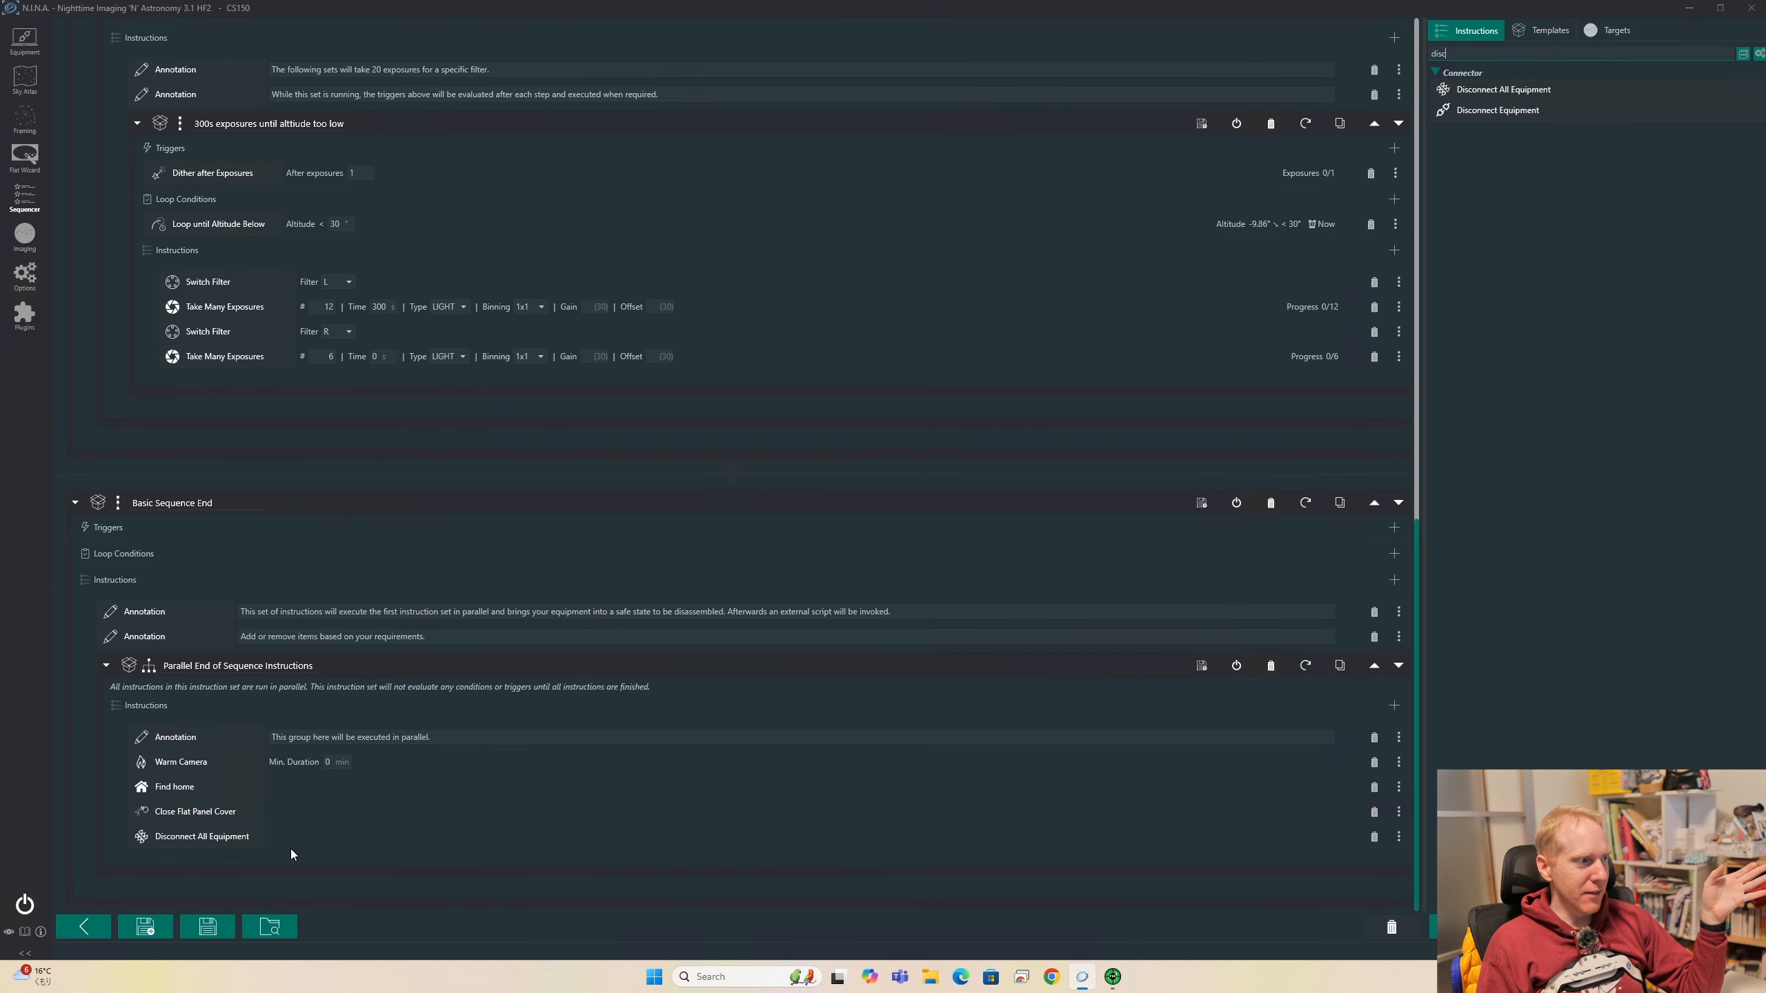
left_click_drag(167, 825, 194, 878)
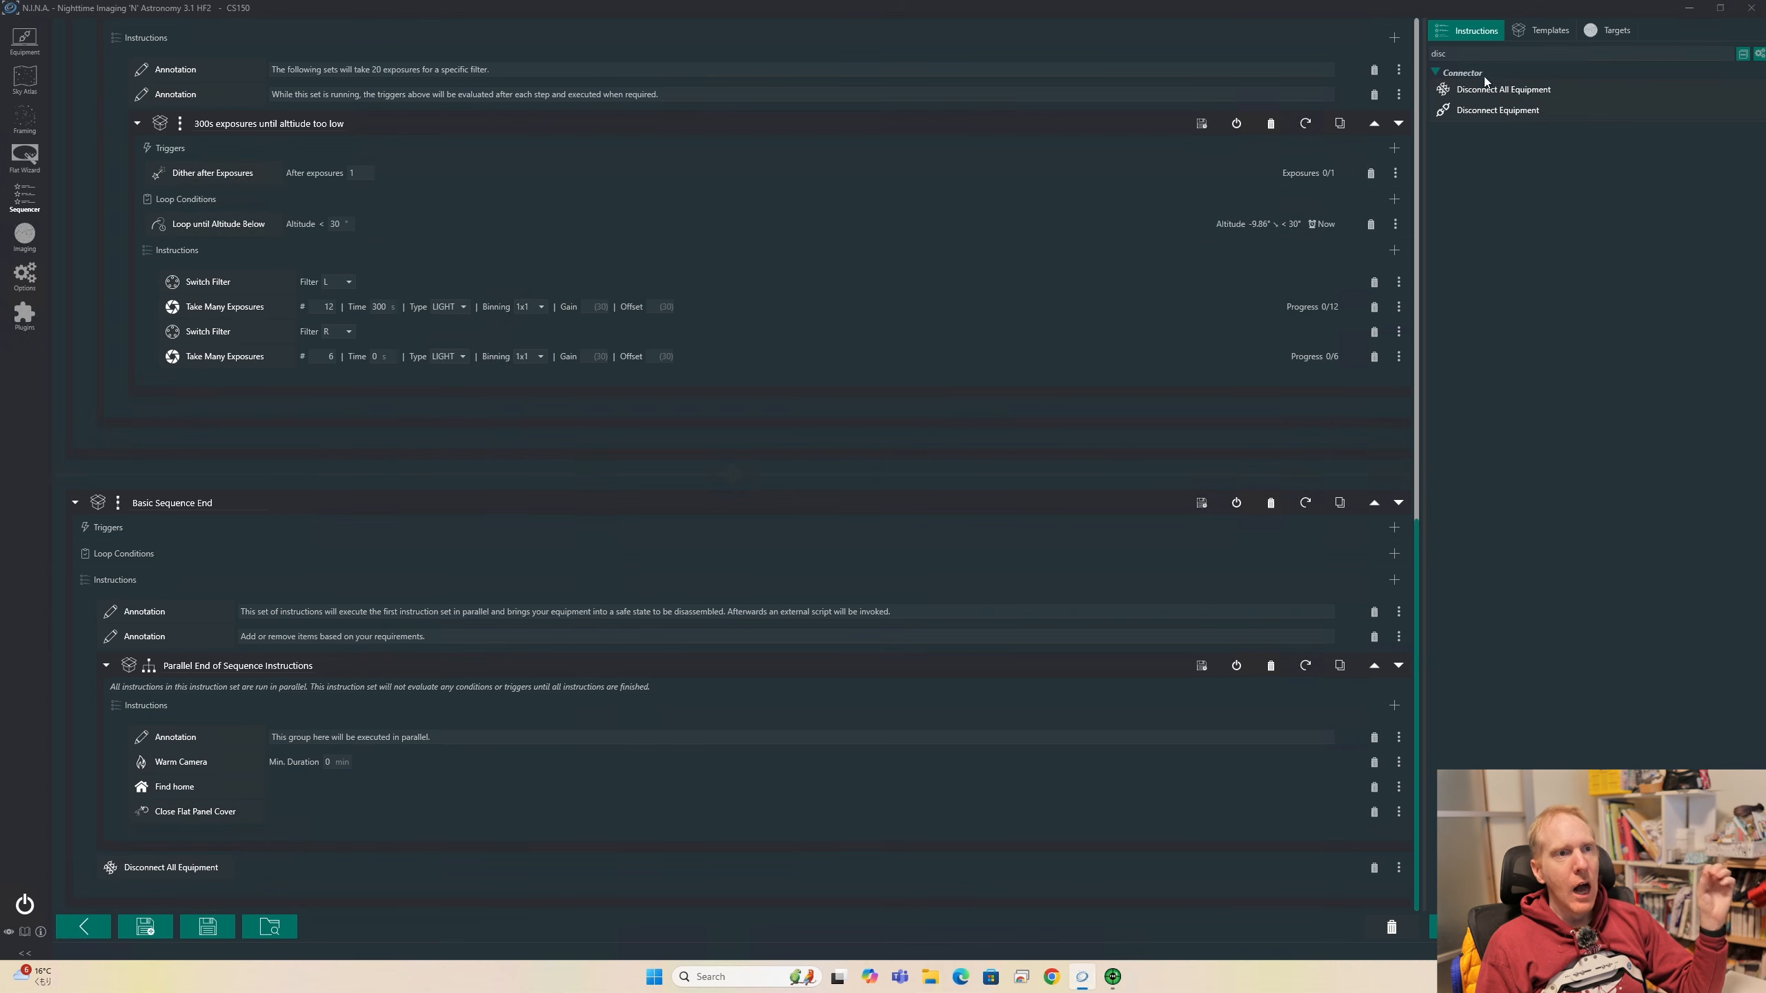
Add a Wait for Time Span instruction above Disconnect All Equipment and set its delay to 30 s
double_click(1509, 56)
type("wait")
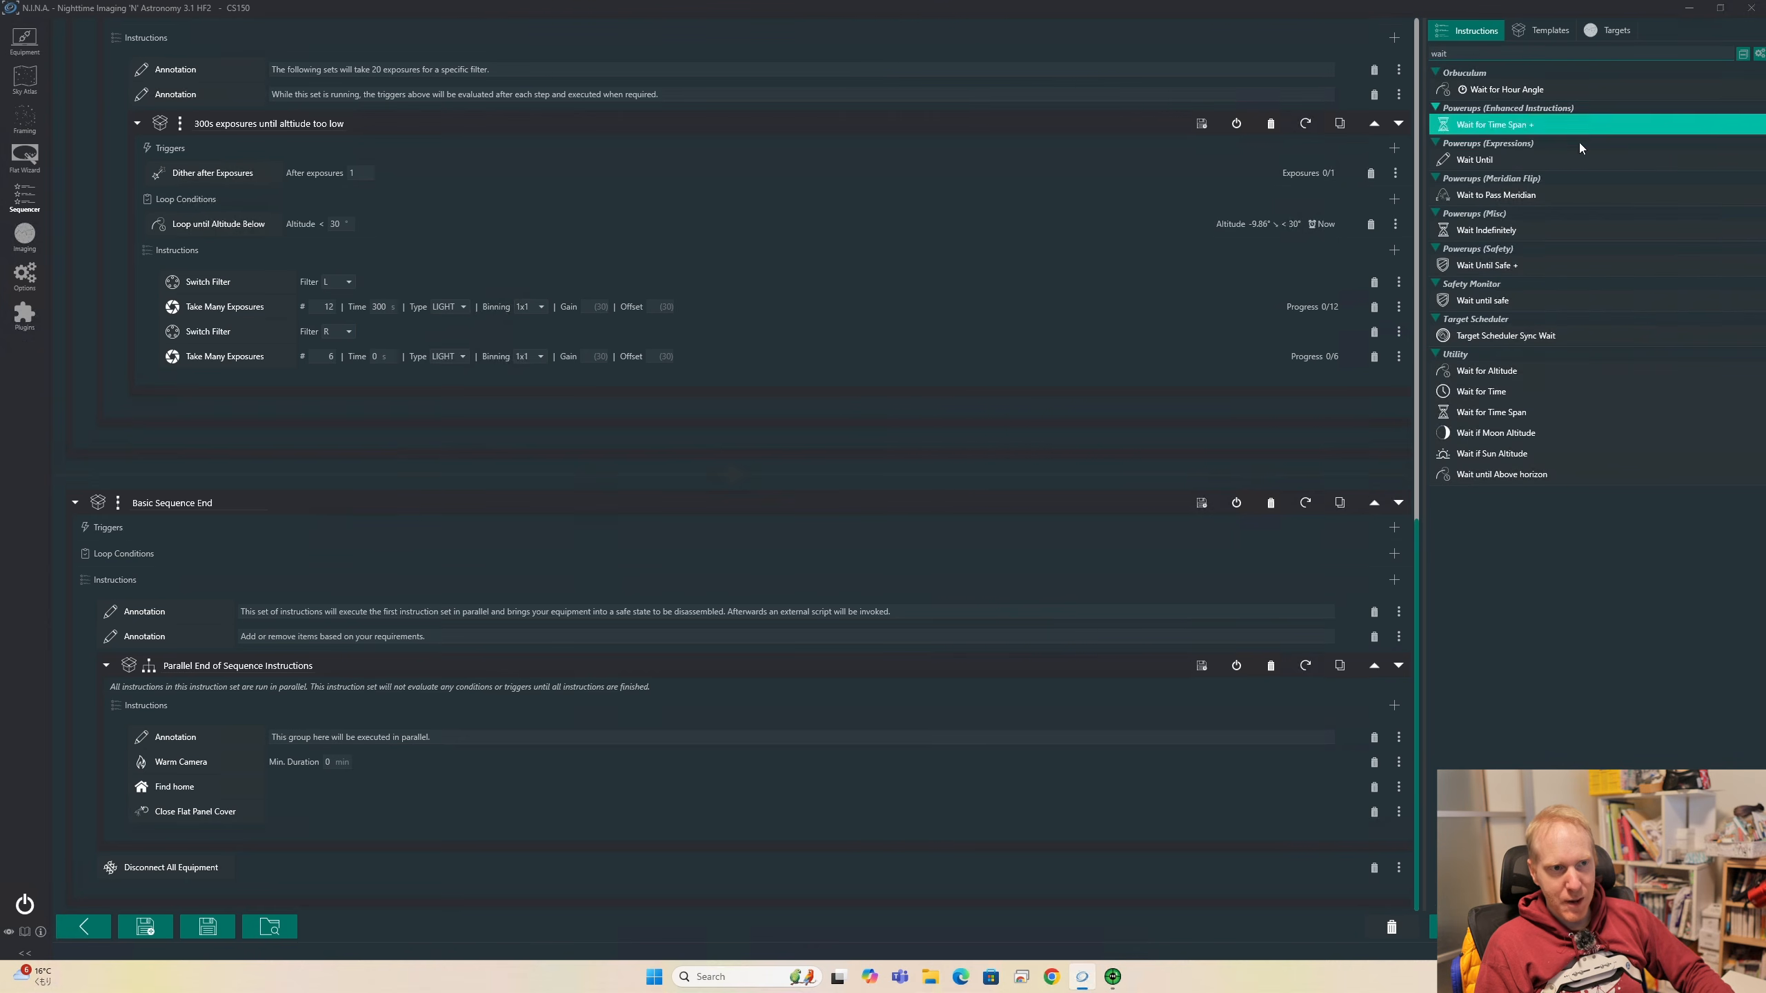
left_click_drag(1489, 416, 288, 865)
type("30")
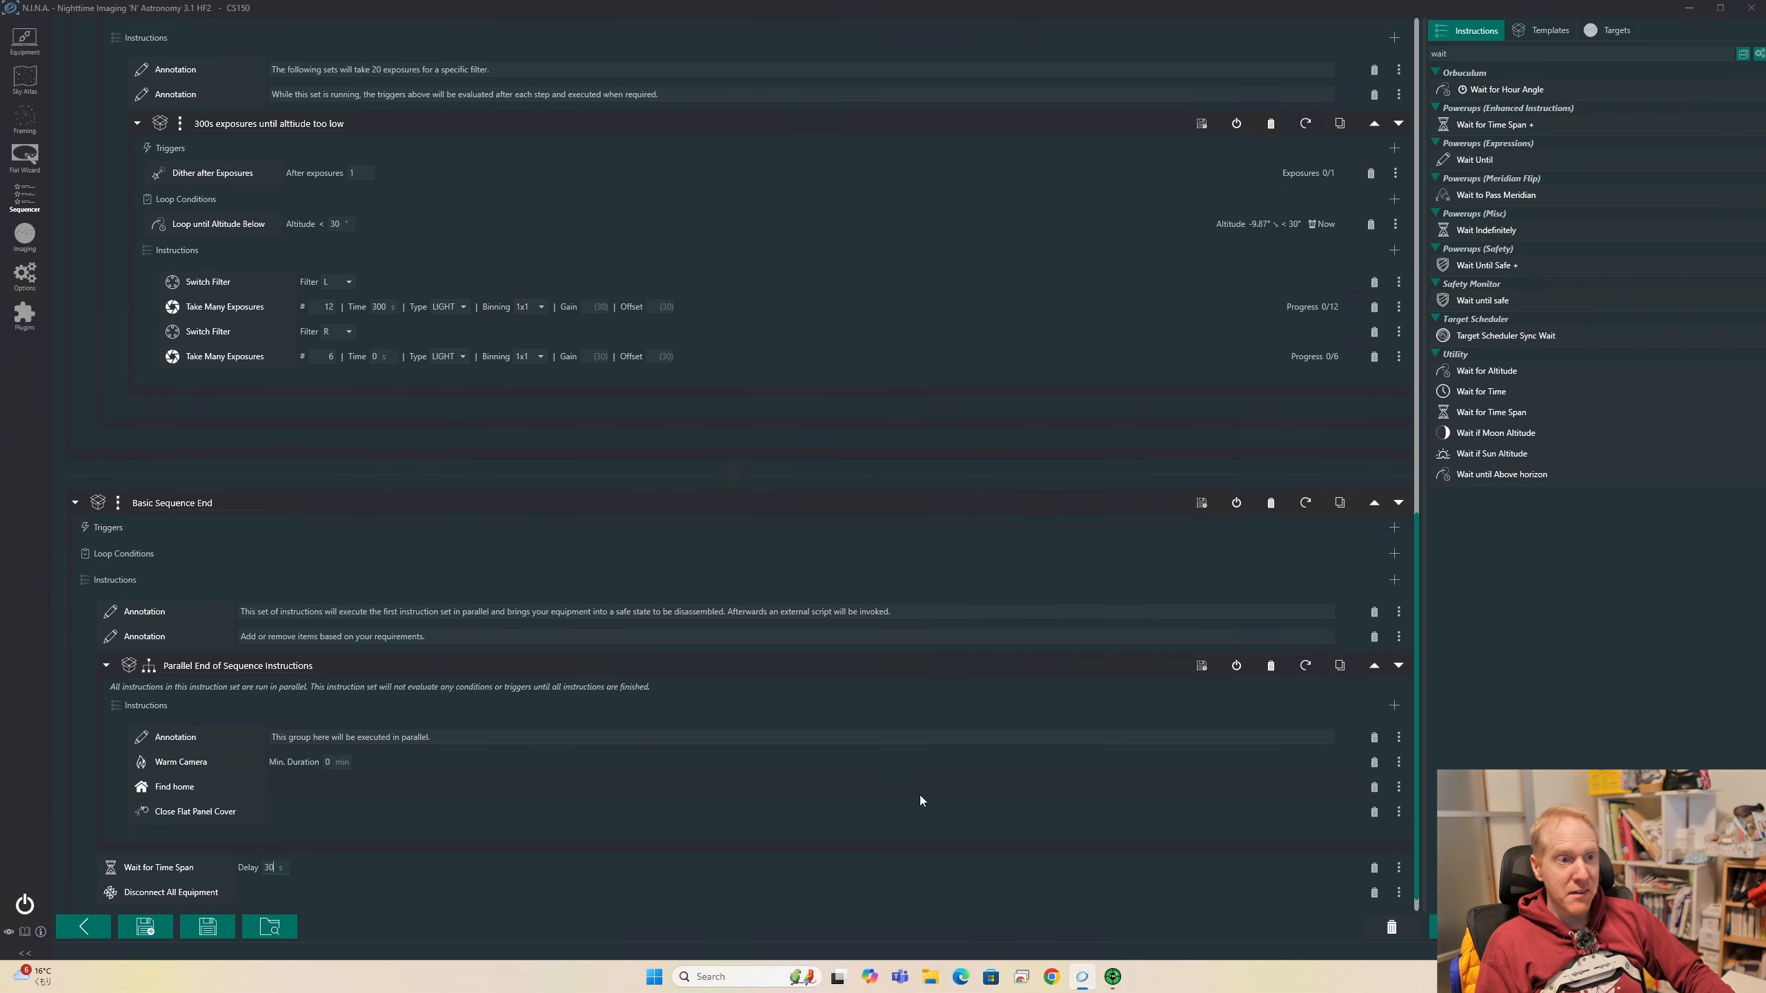
Review the whole sequence from the startup block through the target to the end block
scroll(916, 803, "up", 15)
scroll(842, 793, "up", 7)
scroll(841, 801, "down", 13)
scroll(834, 800, "down", 15)
scroll(728, 692, "up", 20)
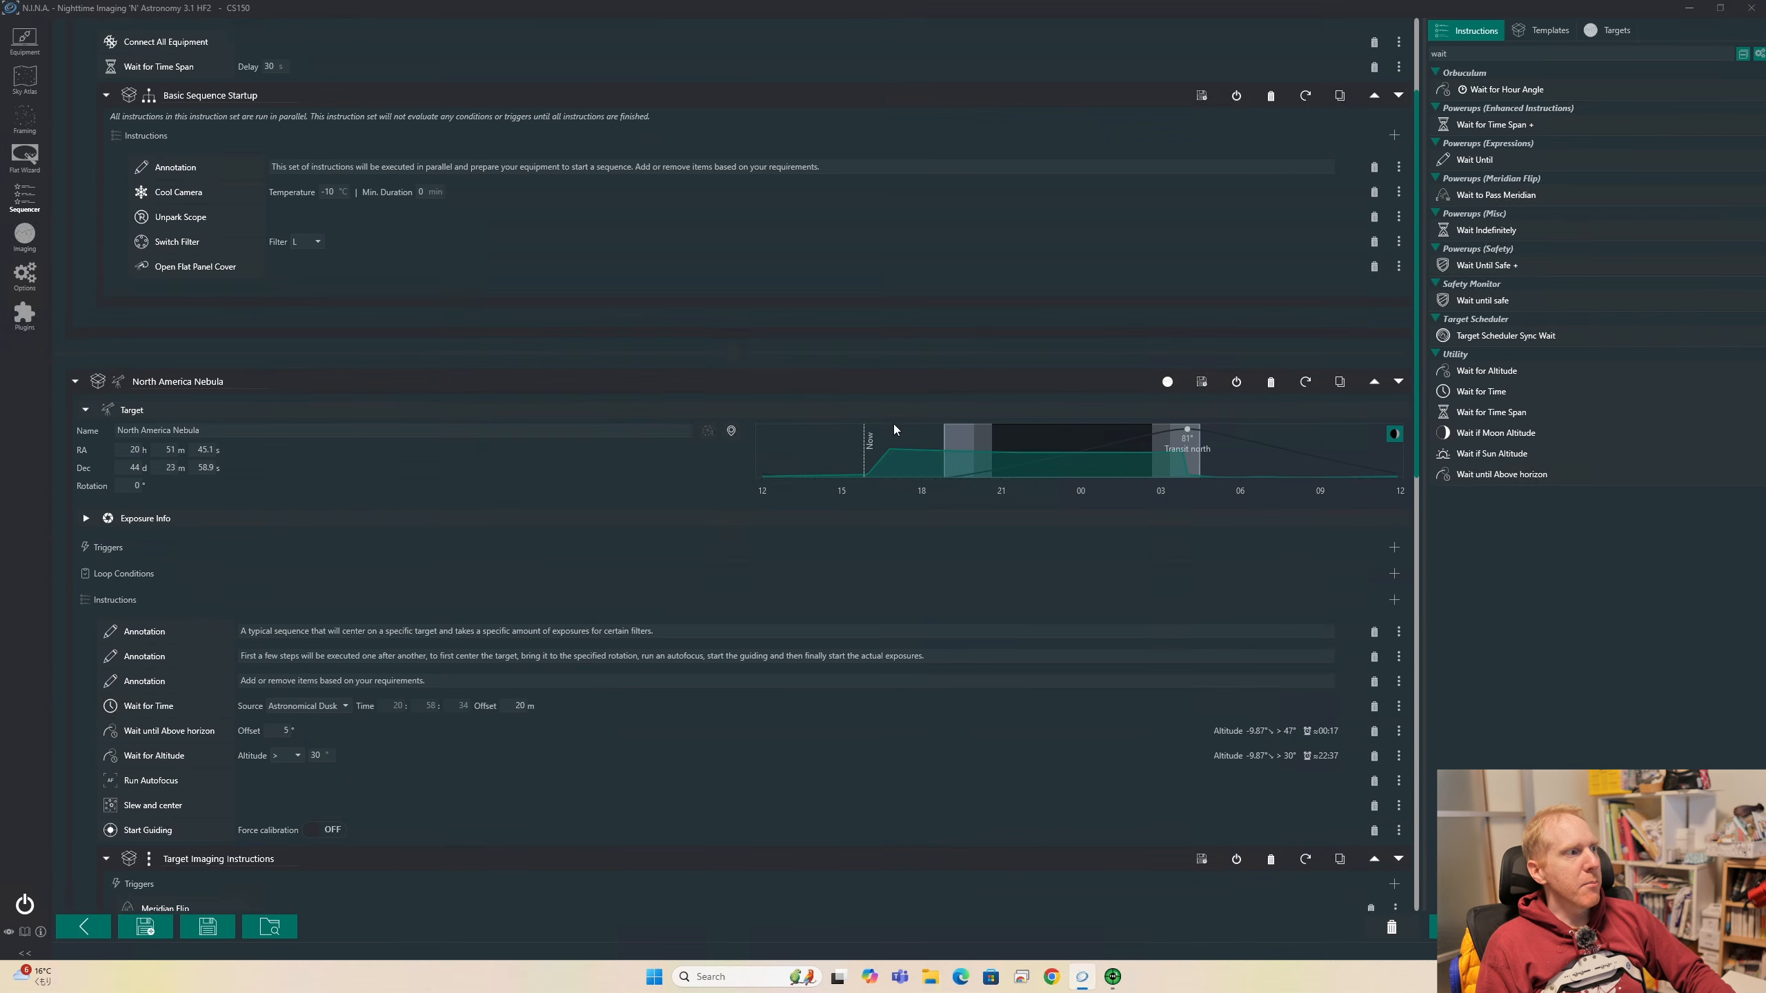
scroll(896, 426, "up", 1)
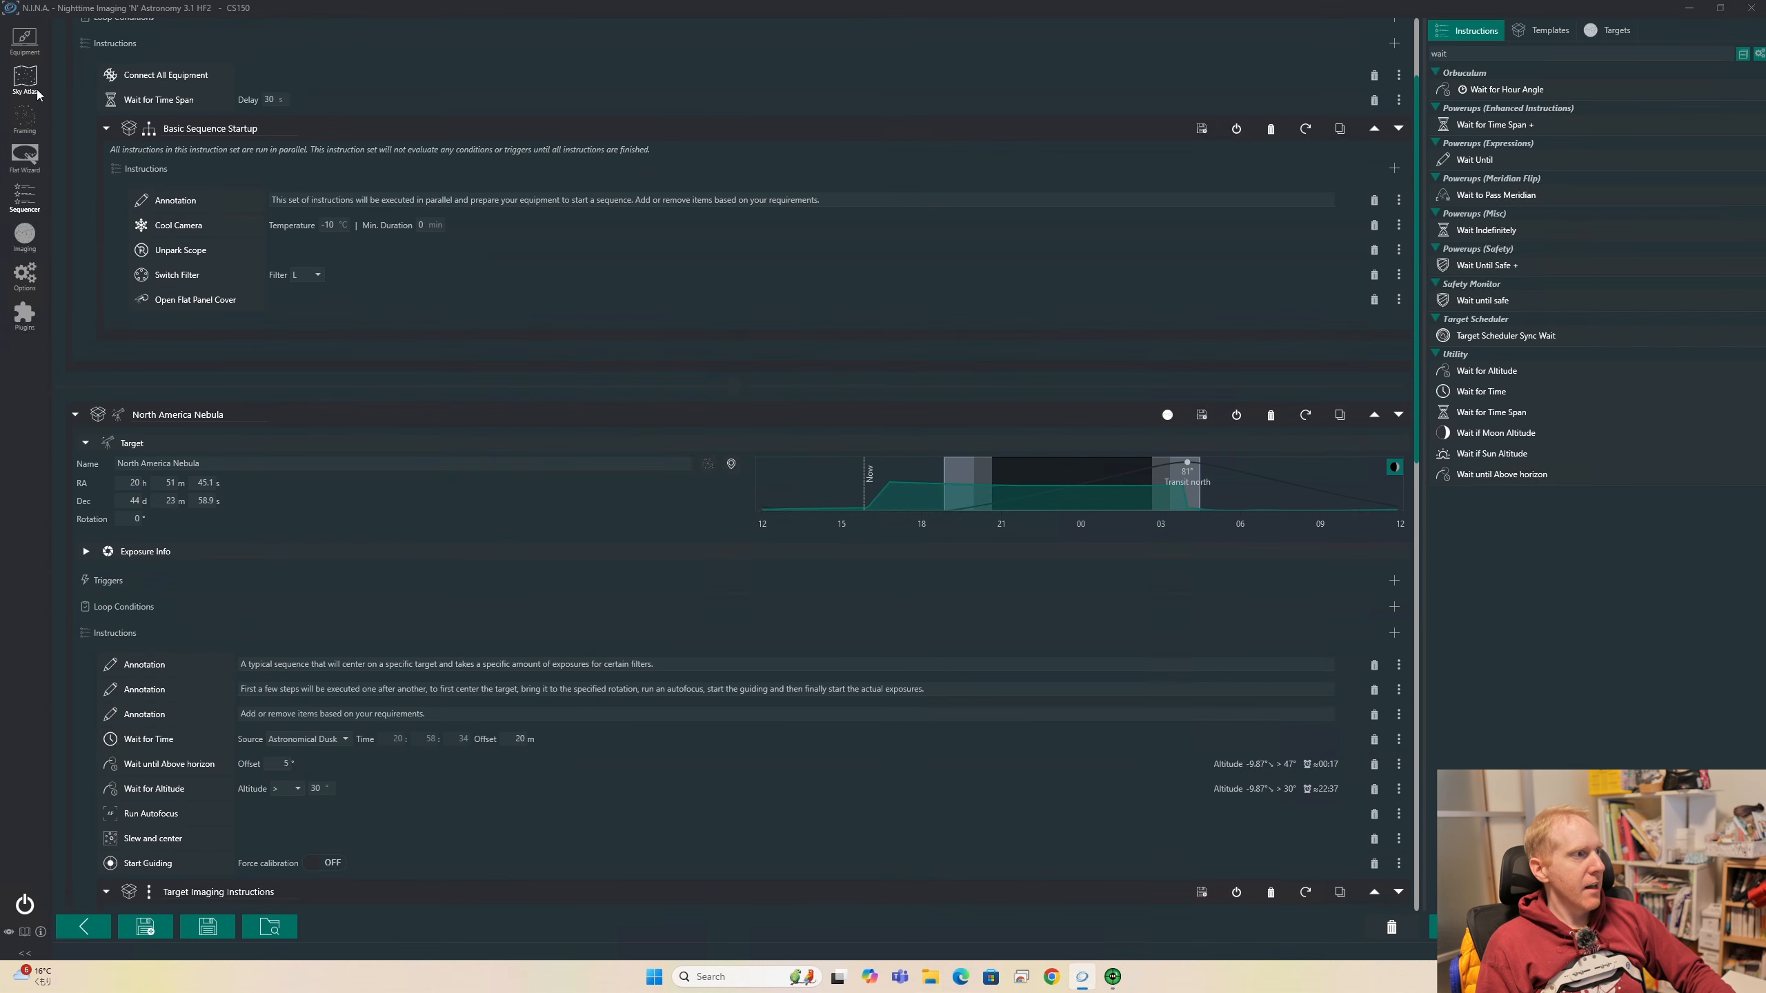
Search the Sky Atlas for M31 and add it to the sequencer as a Basic Sequence Target
left_click(35, 89)
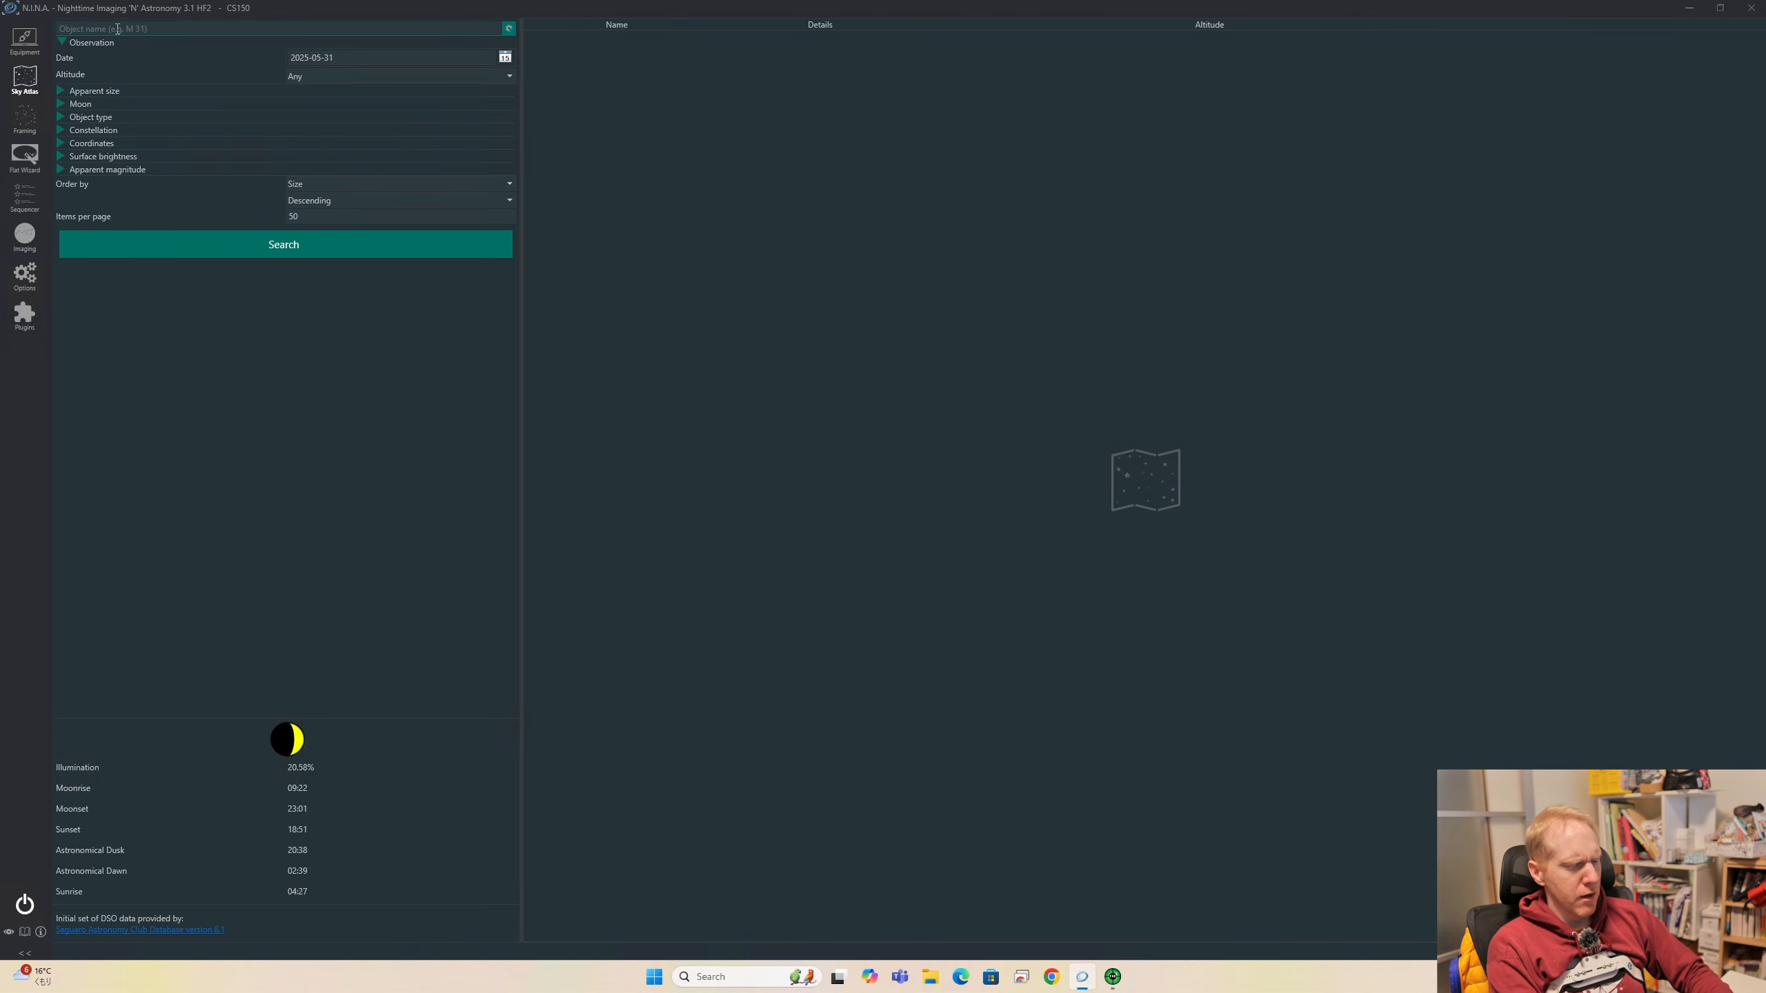
type("M31")
key("Return")
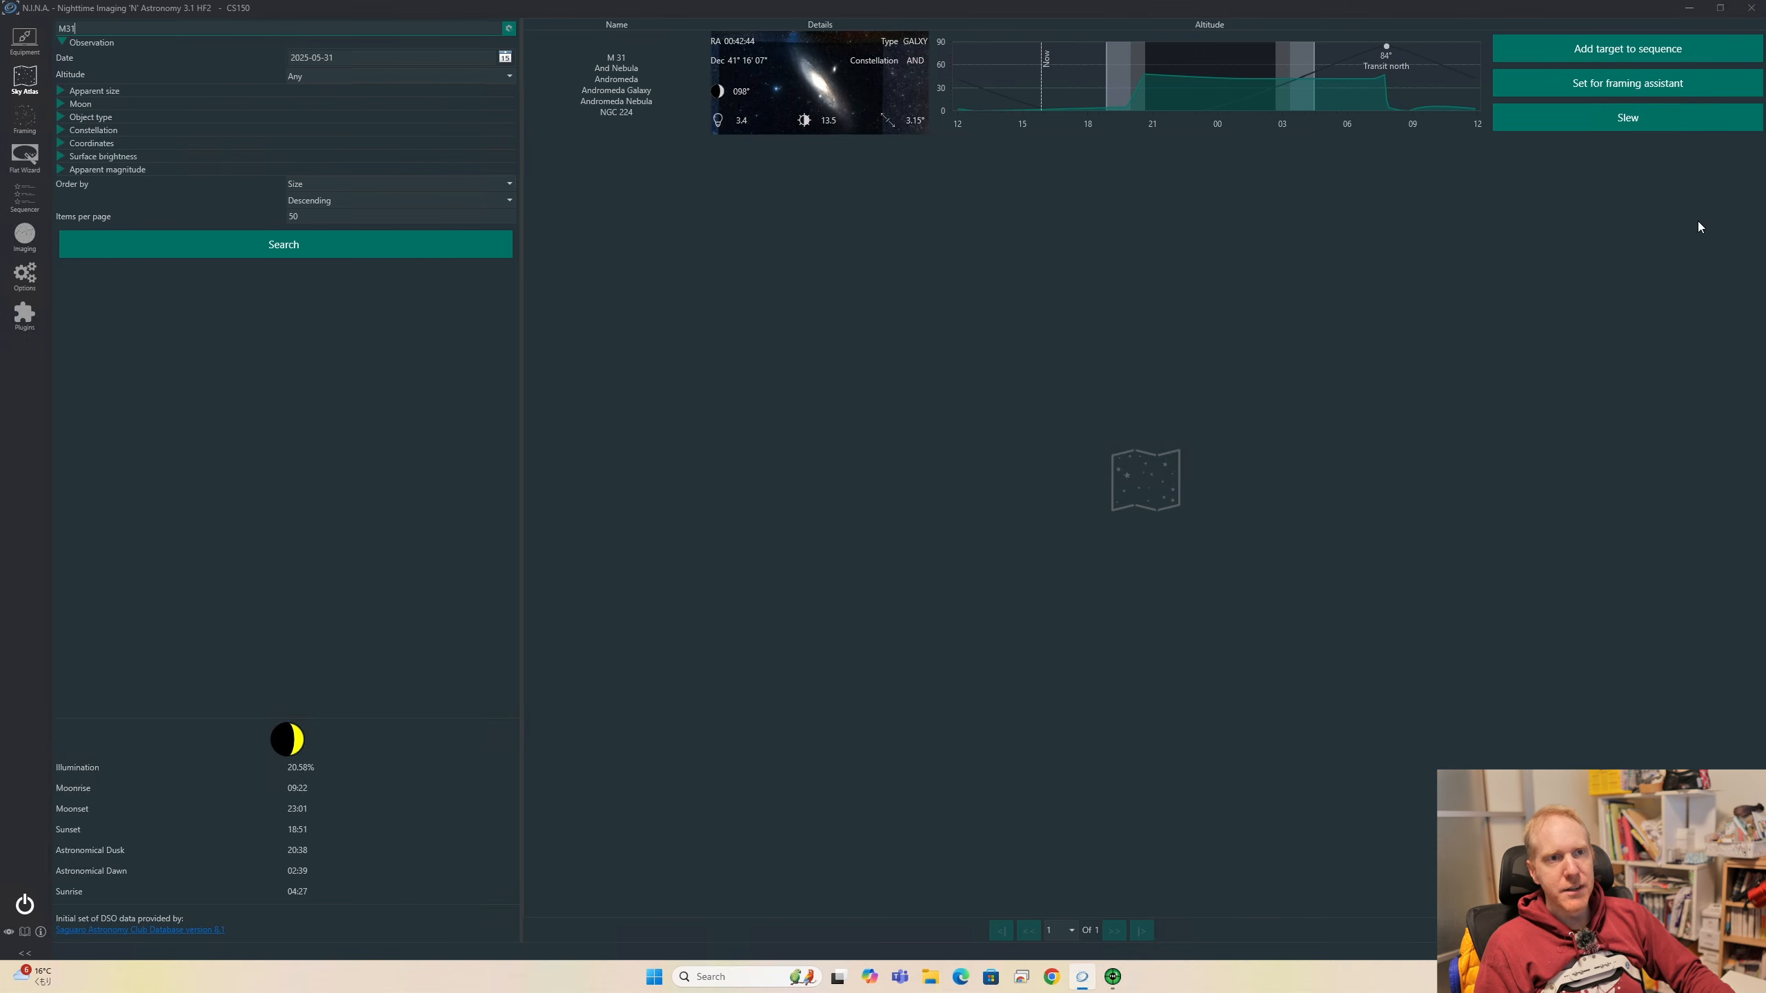
left_click(1636, 50)
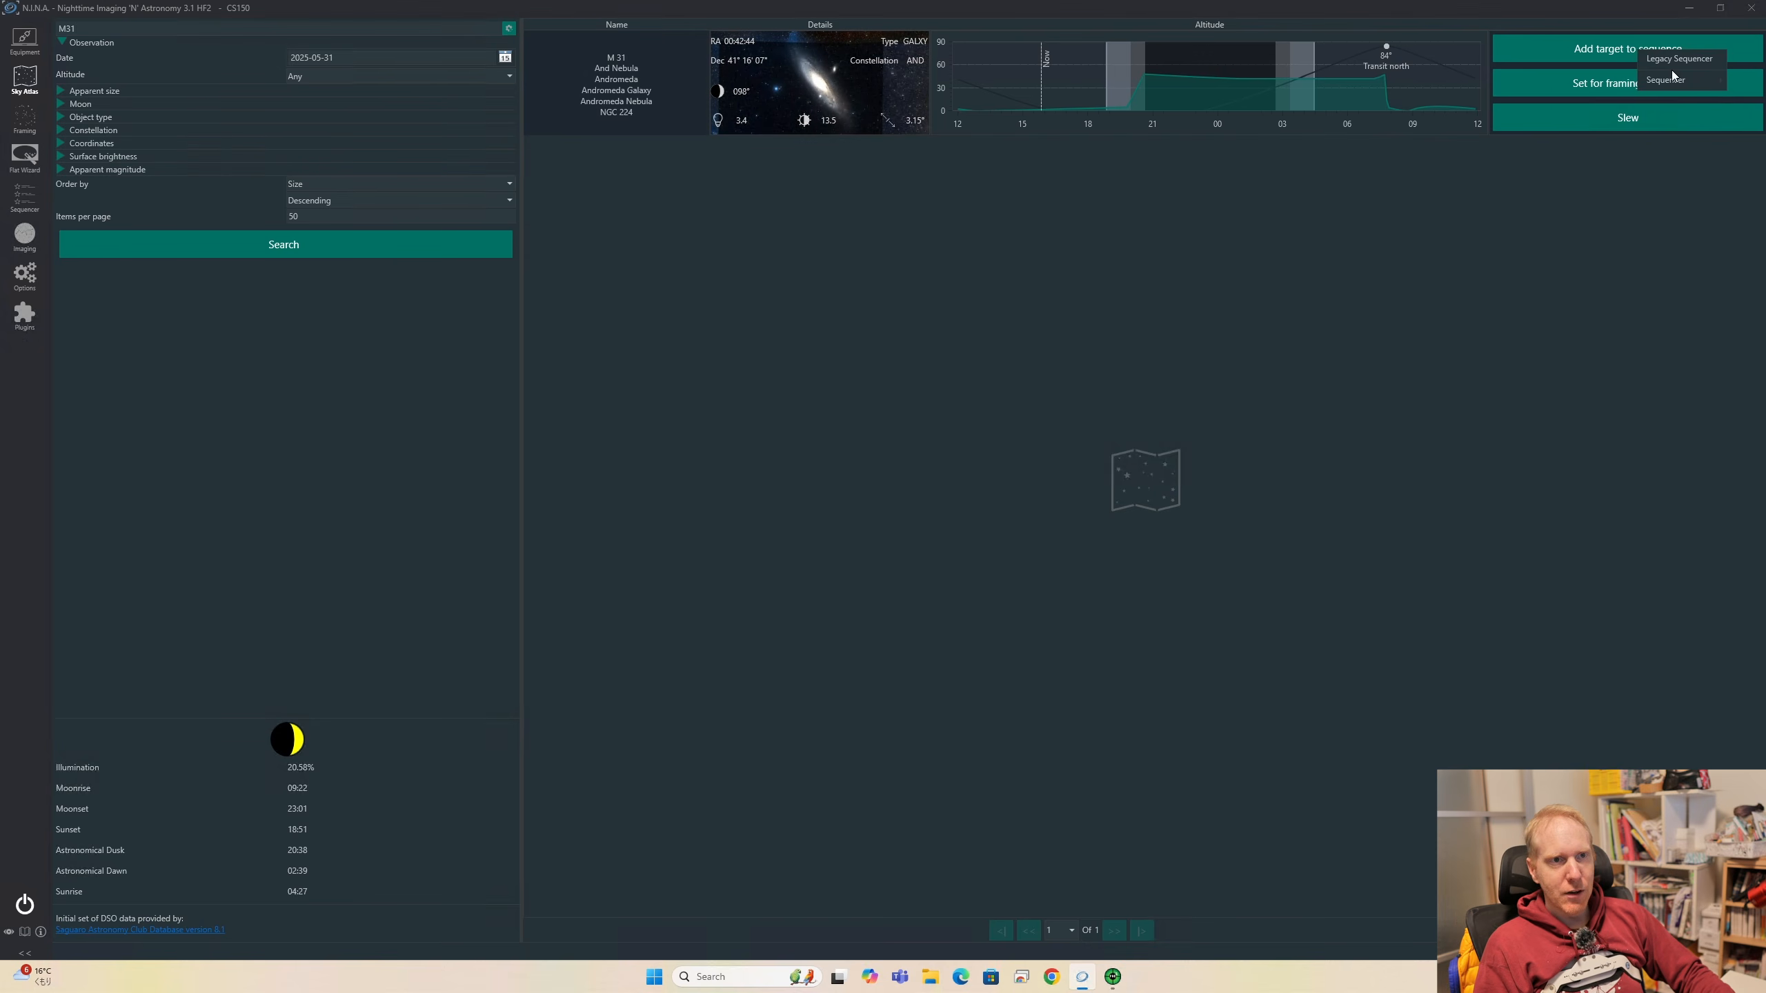
mouse_move(1683, 80)
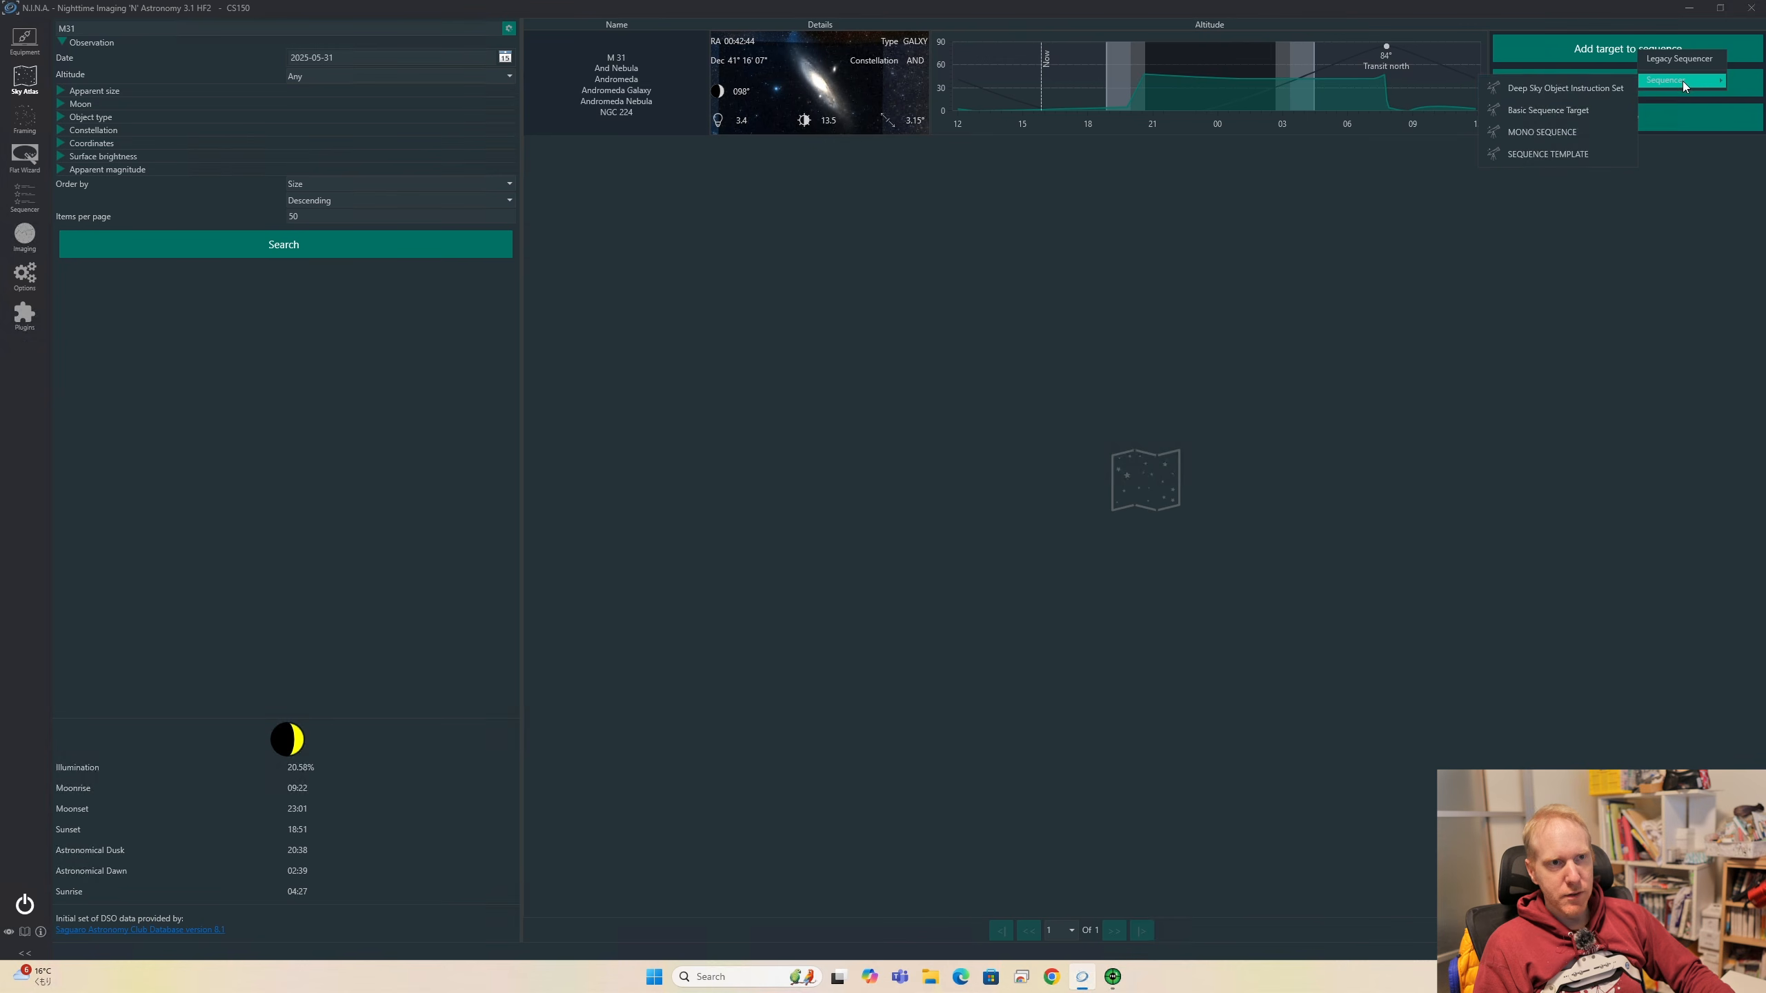
left_click(1542, 111)
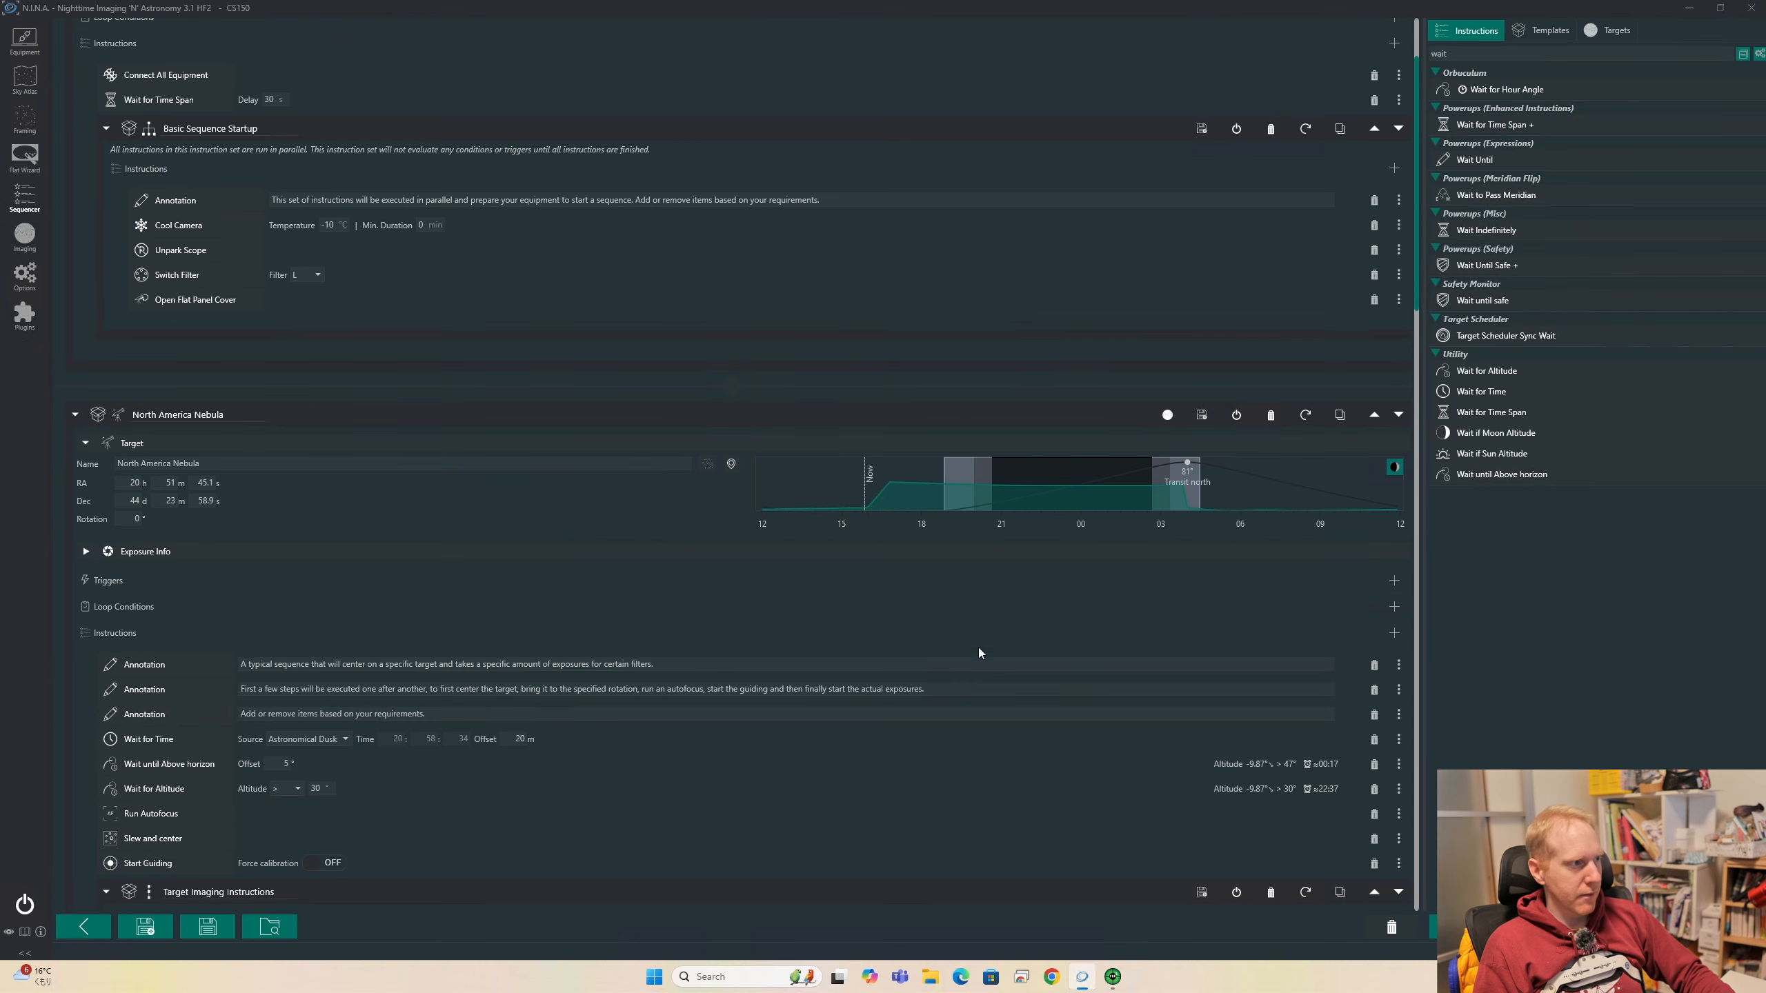
scroll(639, 484, "up", 2)
scroll(636, 490, "down", 8)
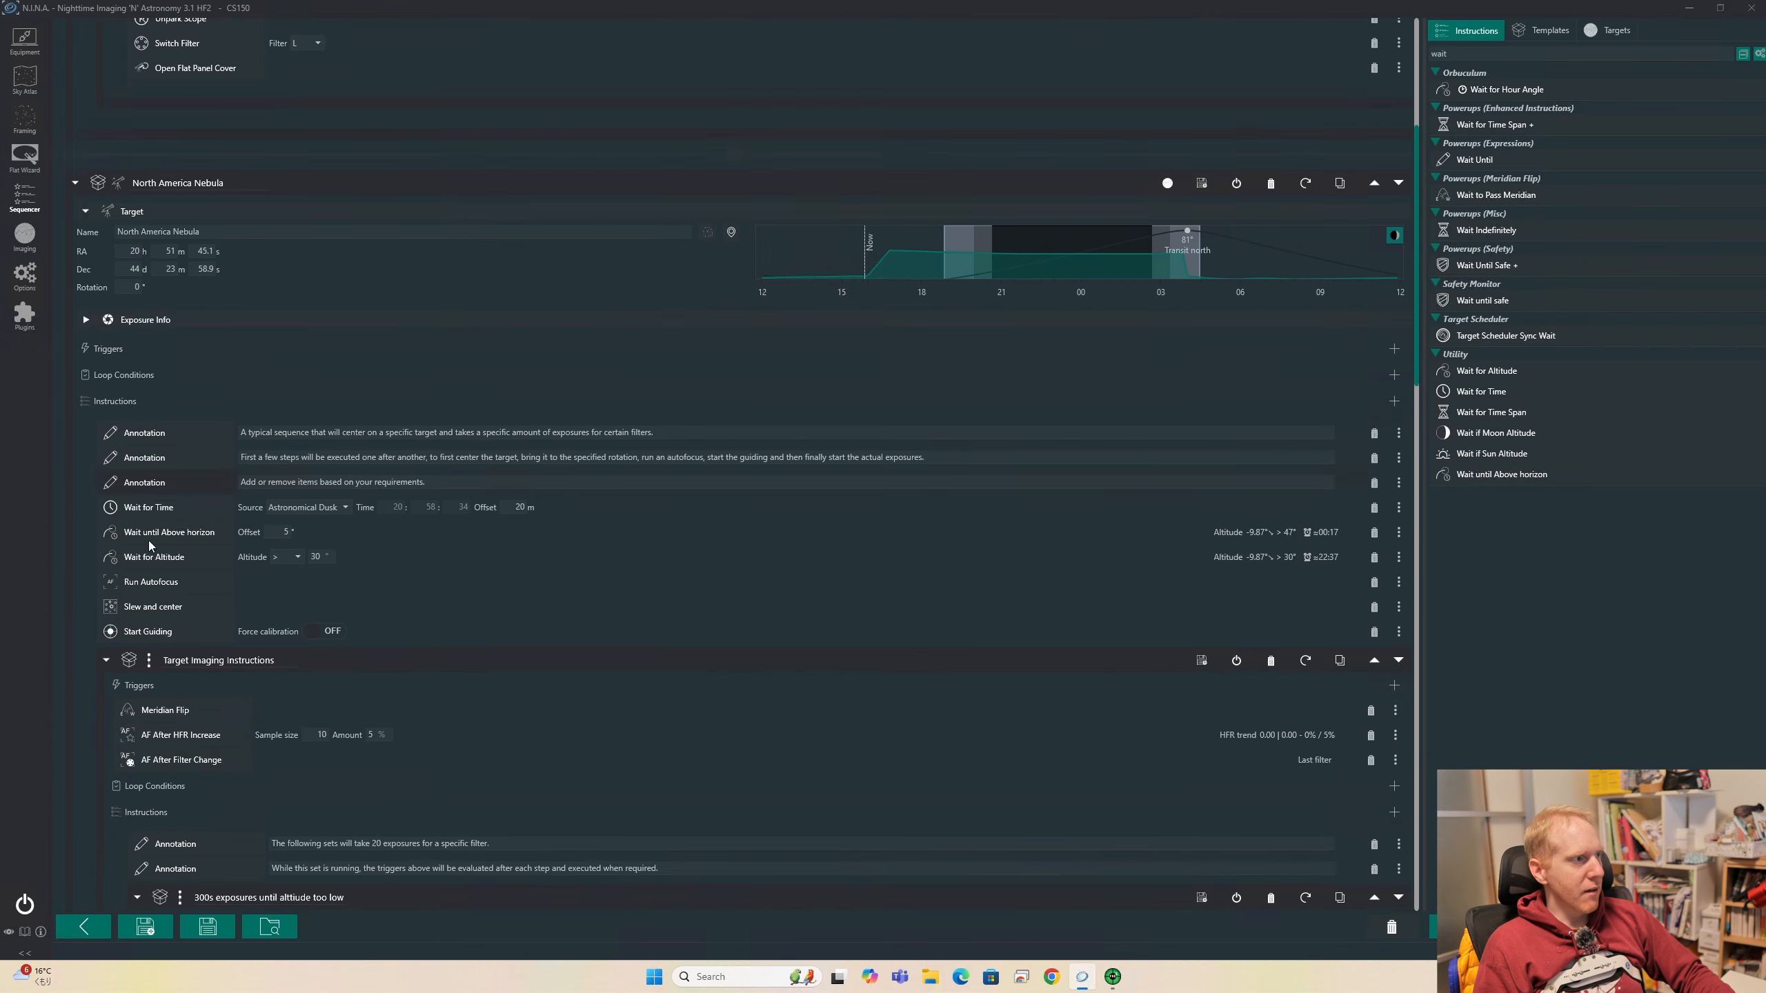
scroll(396, 546, "down", 8)
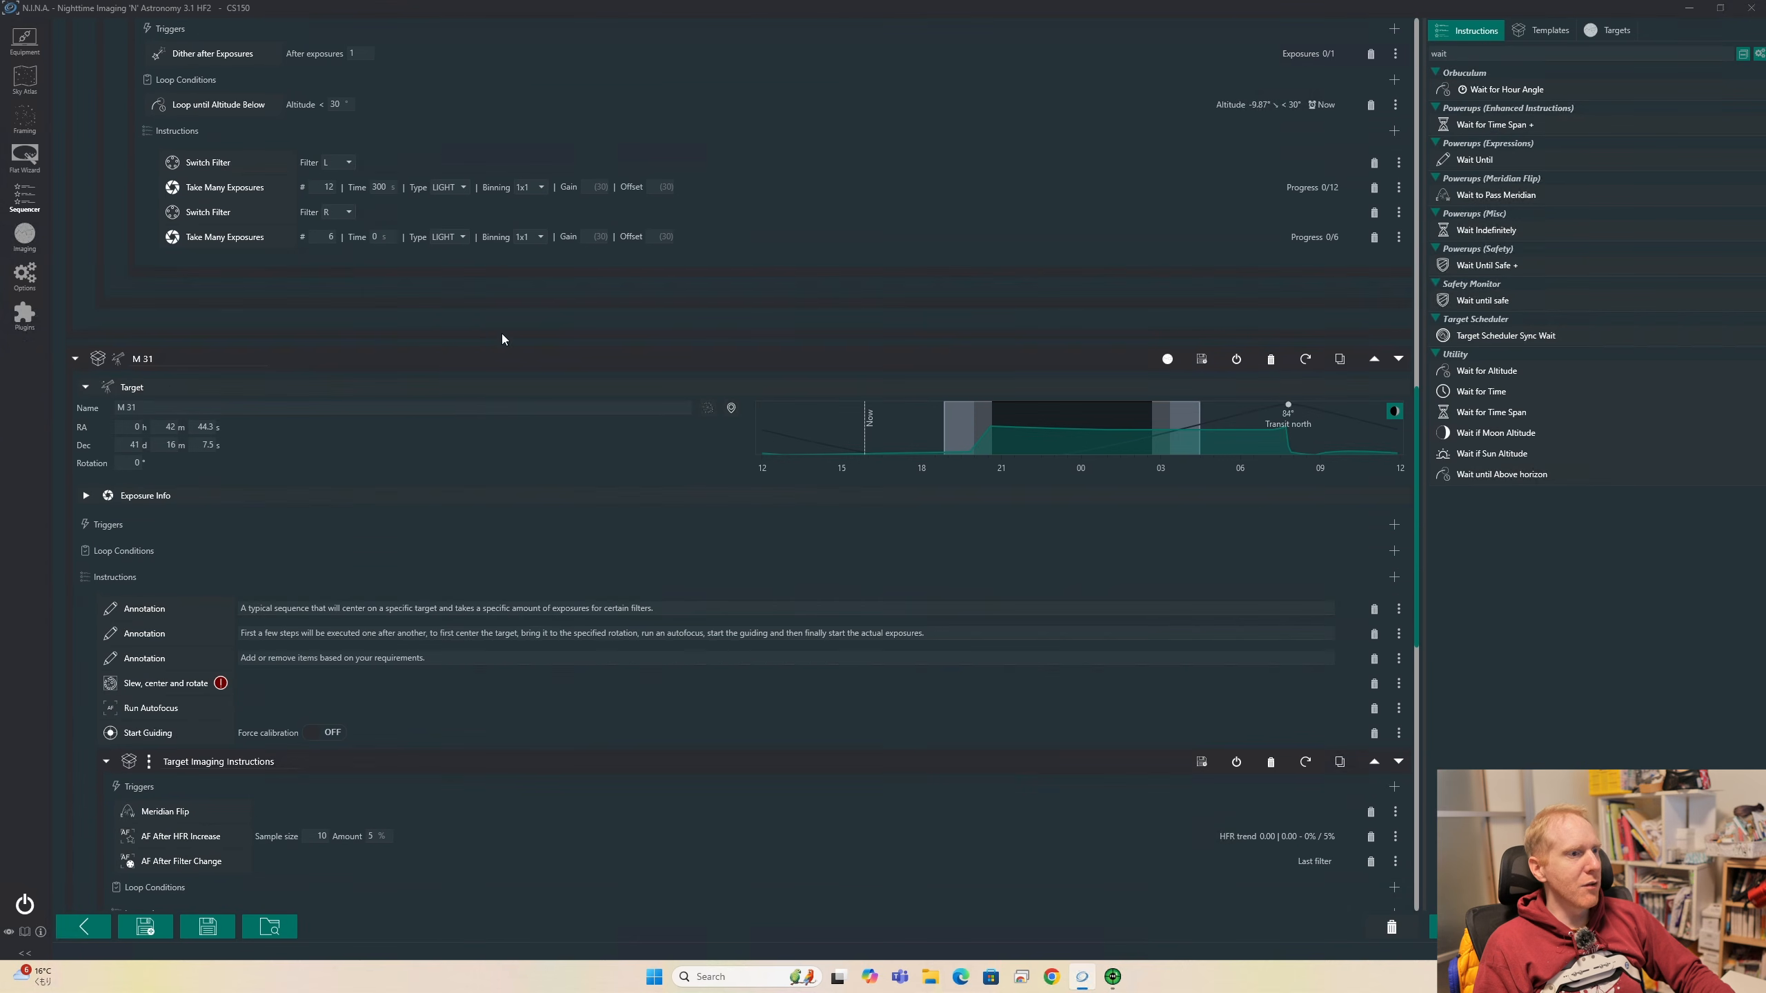
Find the flat instructions and add an Auto Brightness Flat below Target Imaging Instructions in the North America Nebula target
scroll(278, 556, "down", 3)
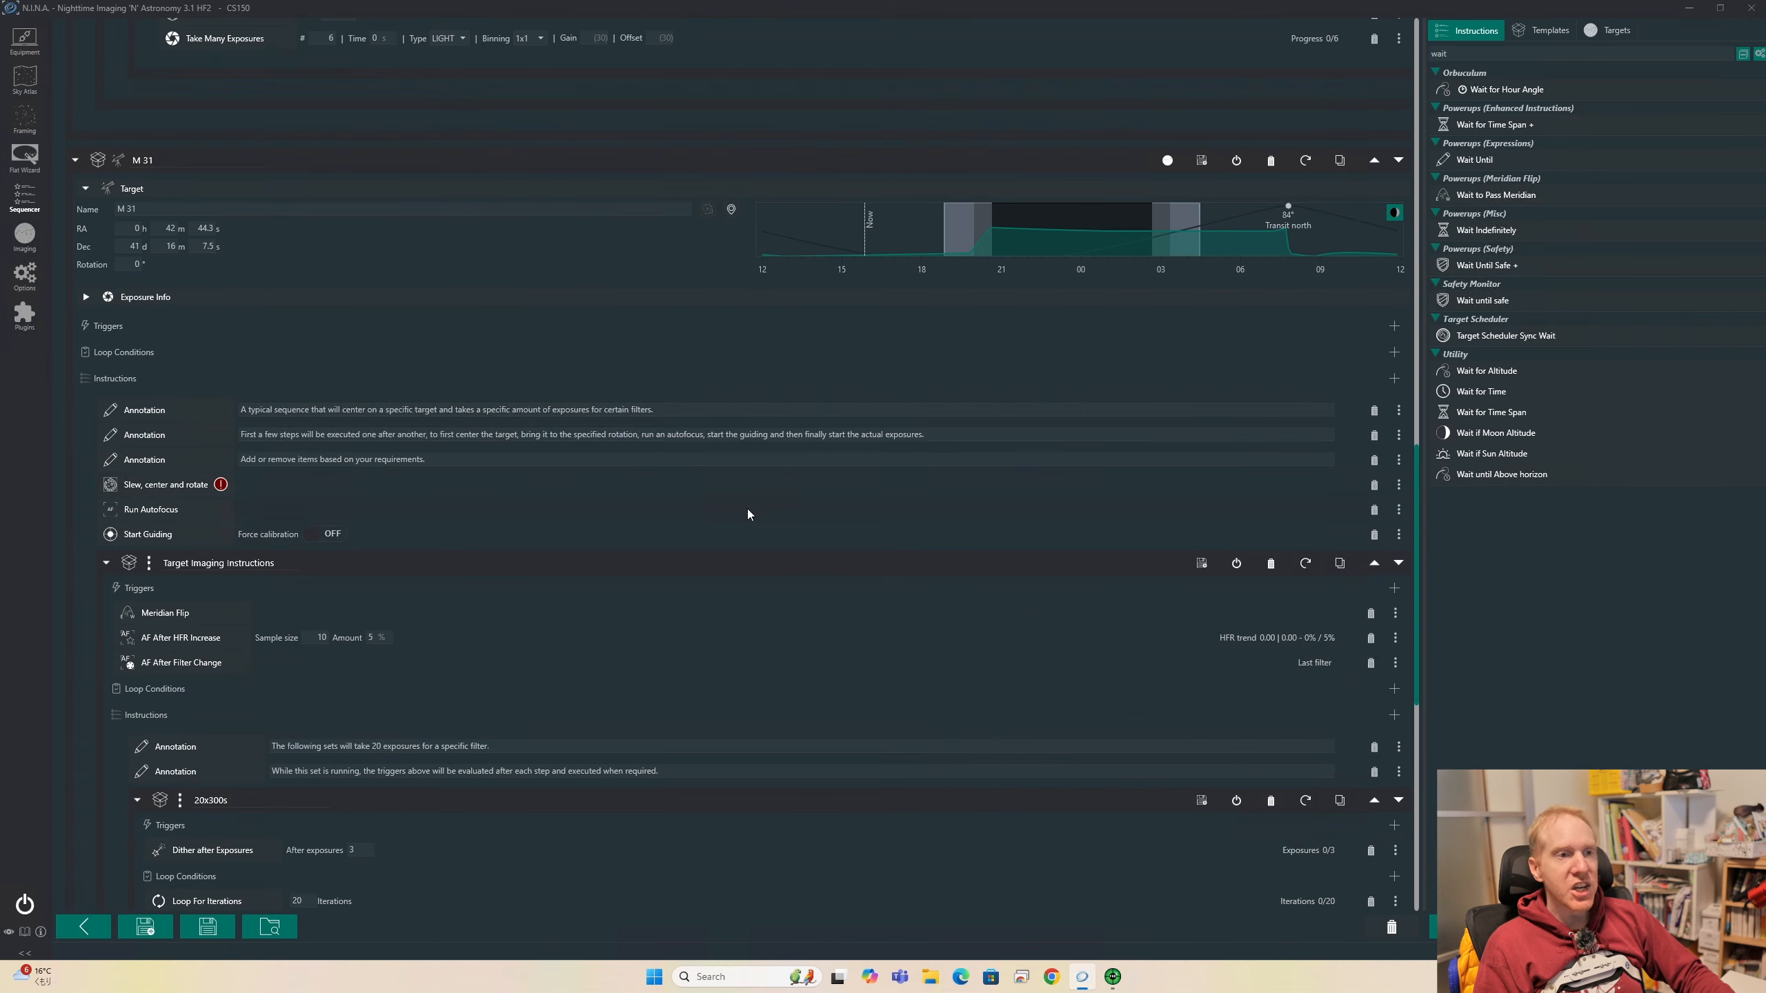
scroll(876, 544, "down", 3)
scroll(838, 615, "down", 3)
scroll(832, 612, "up", 4)
scroll(832, 611, "up", 12)
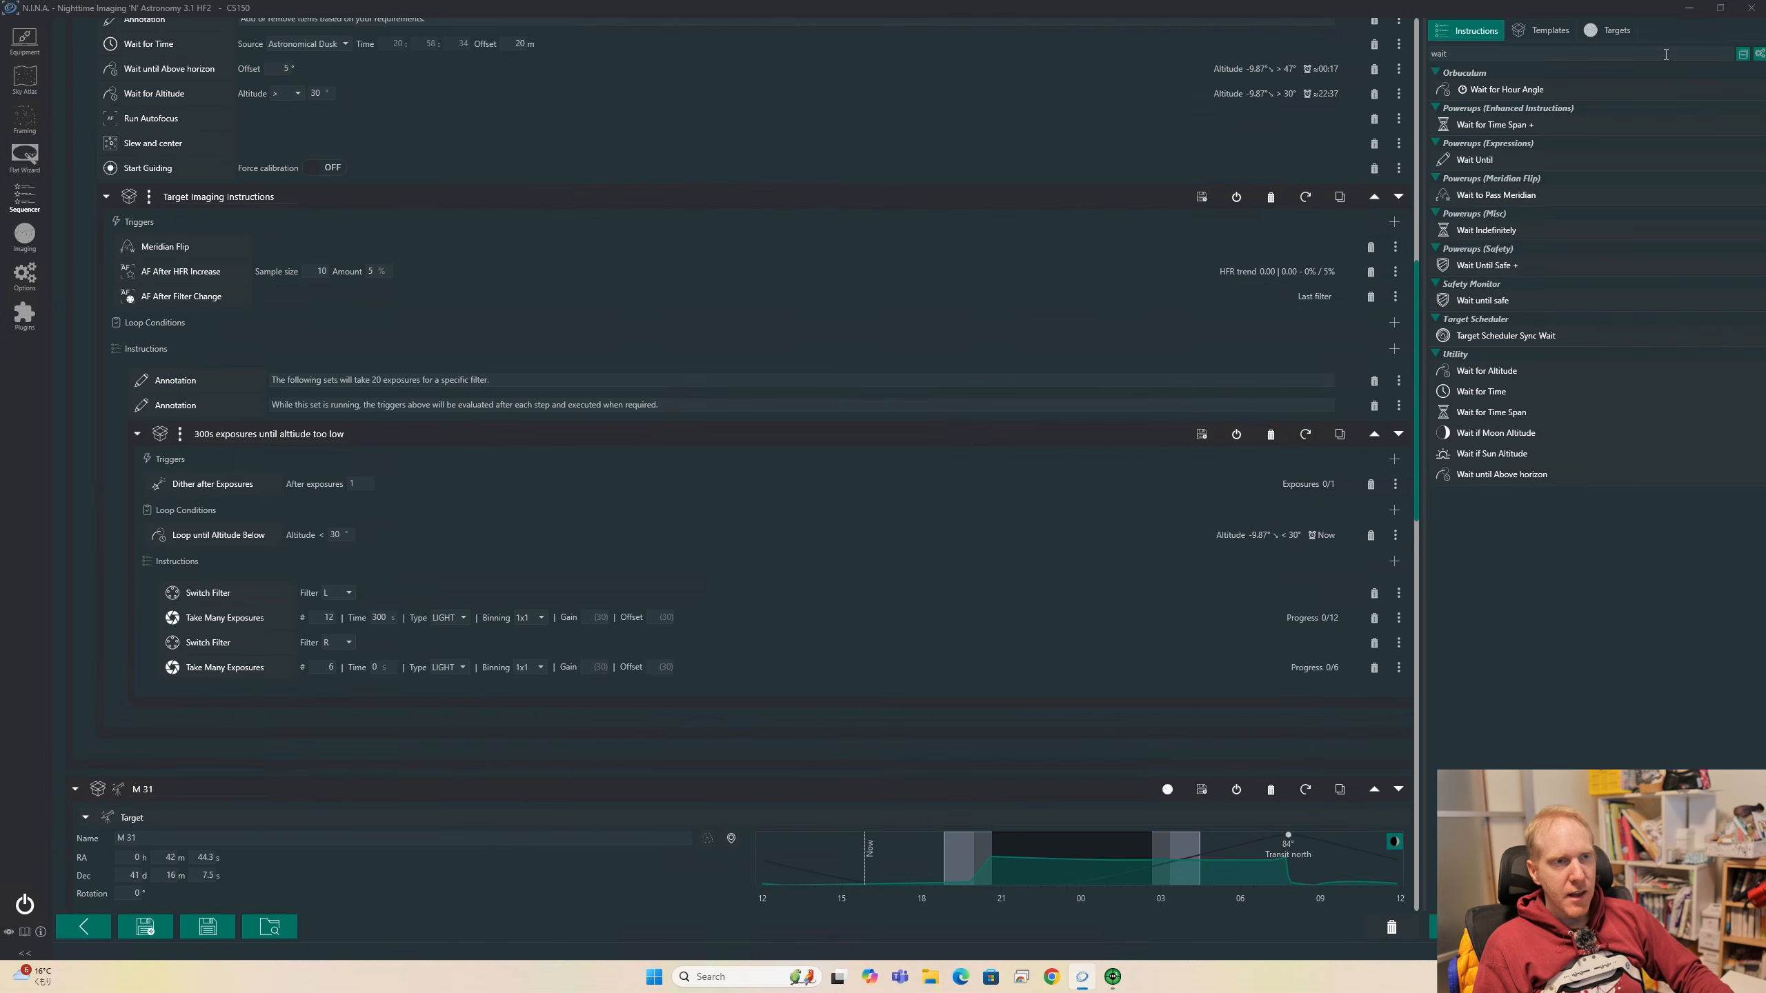
key("BackSpace")
key("BackSpace")
key("BackSpace")
key("BackSpace")
type("flat")
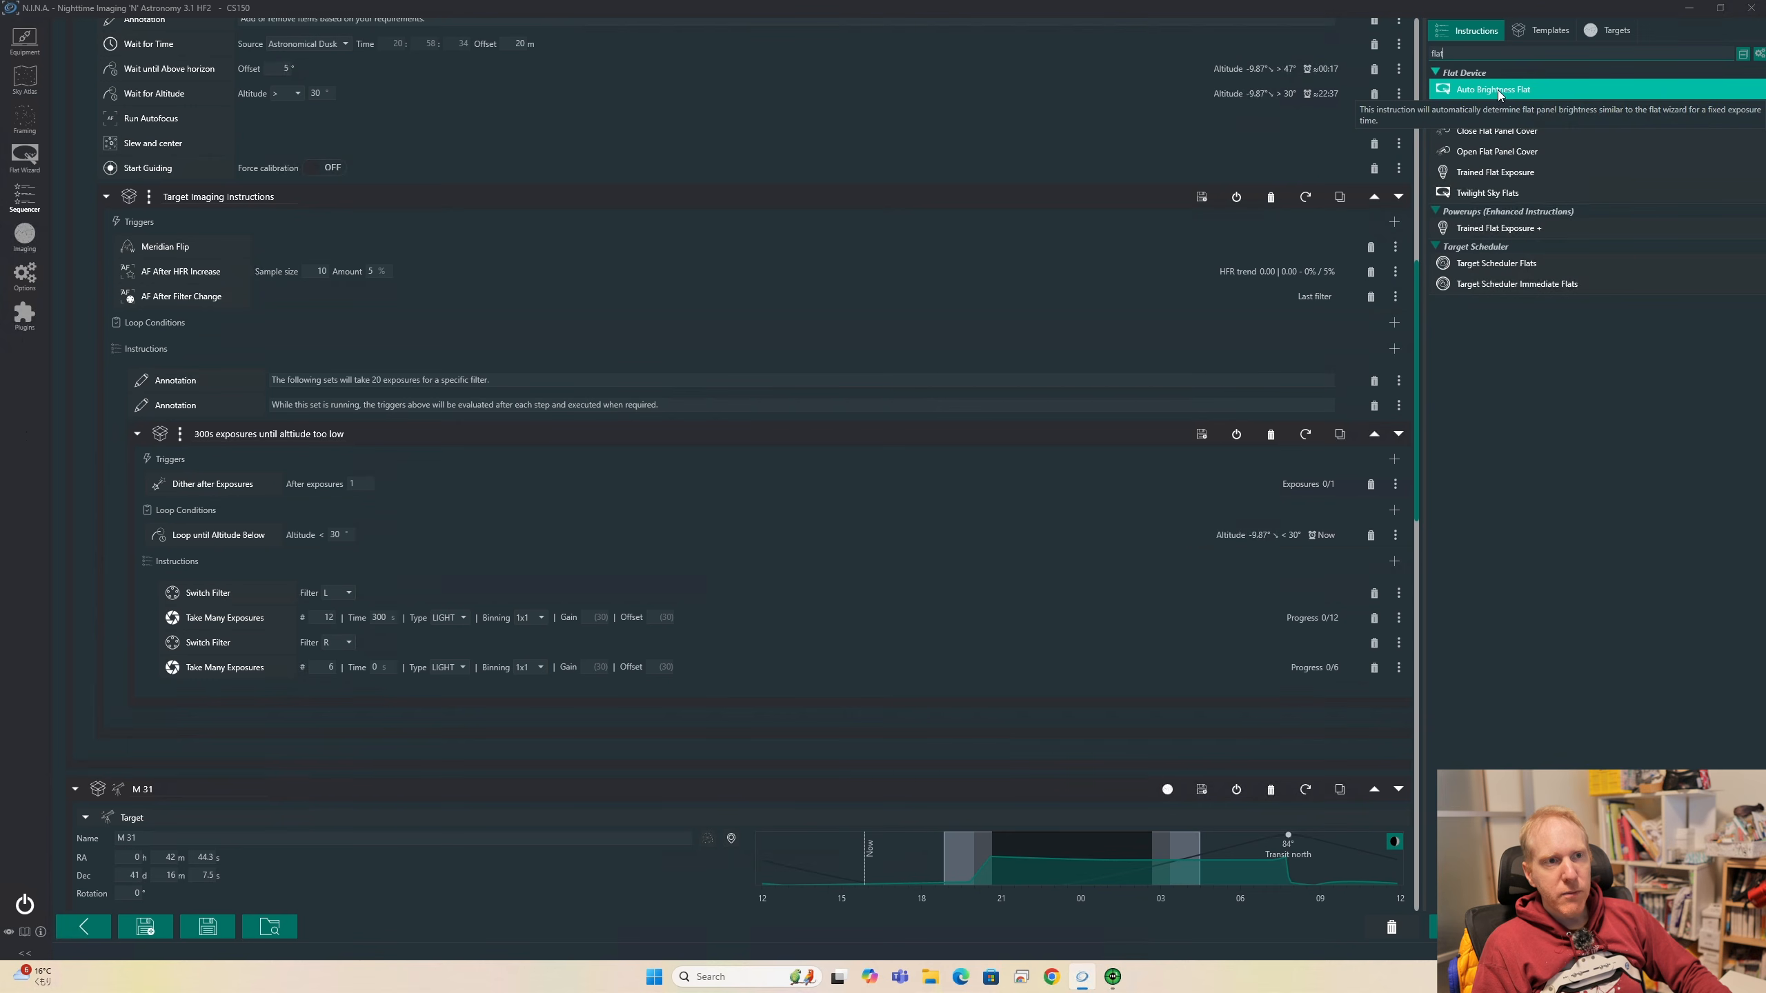
left_click_drag(1494, 90, 221, 729)
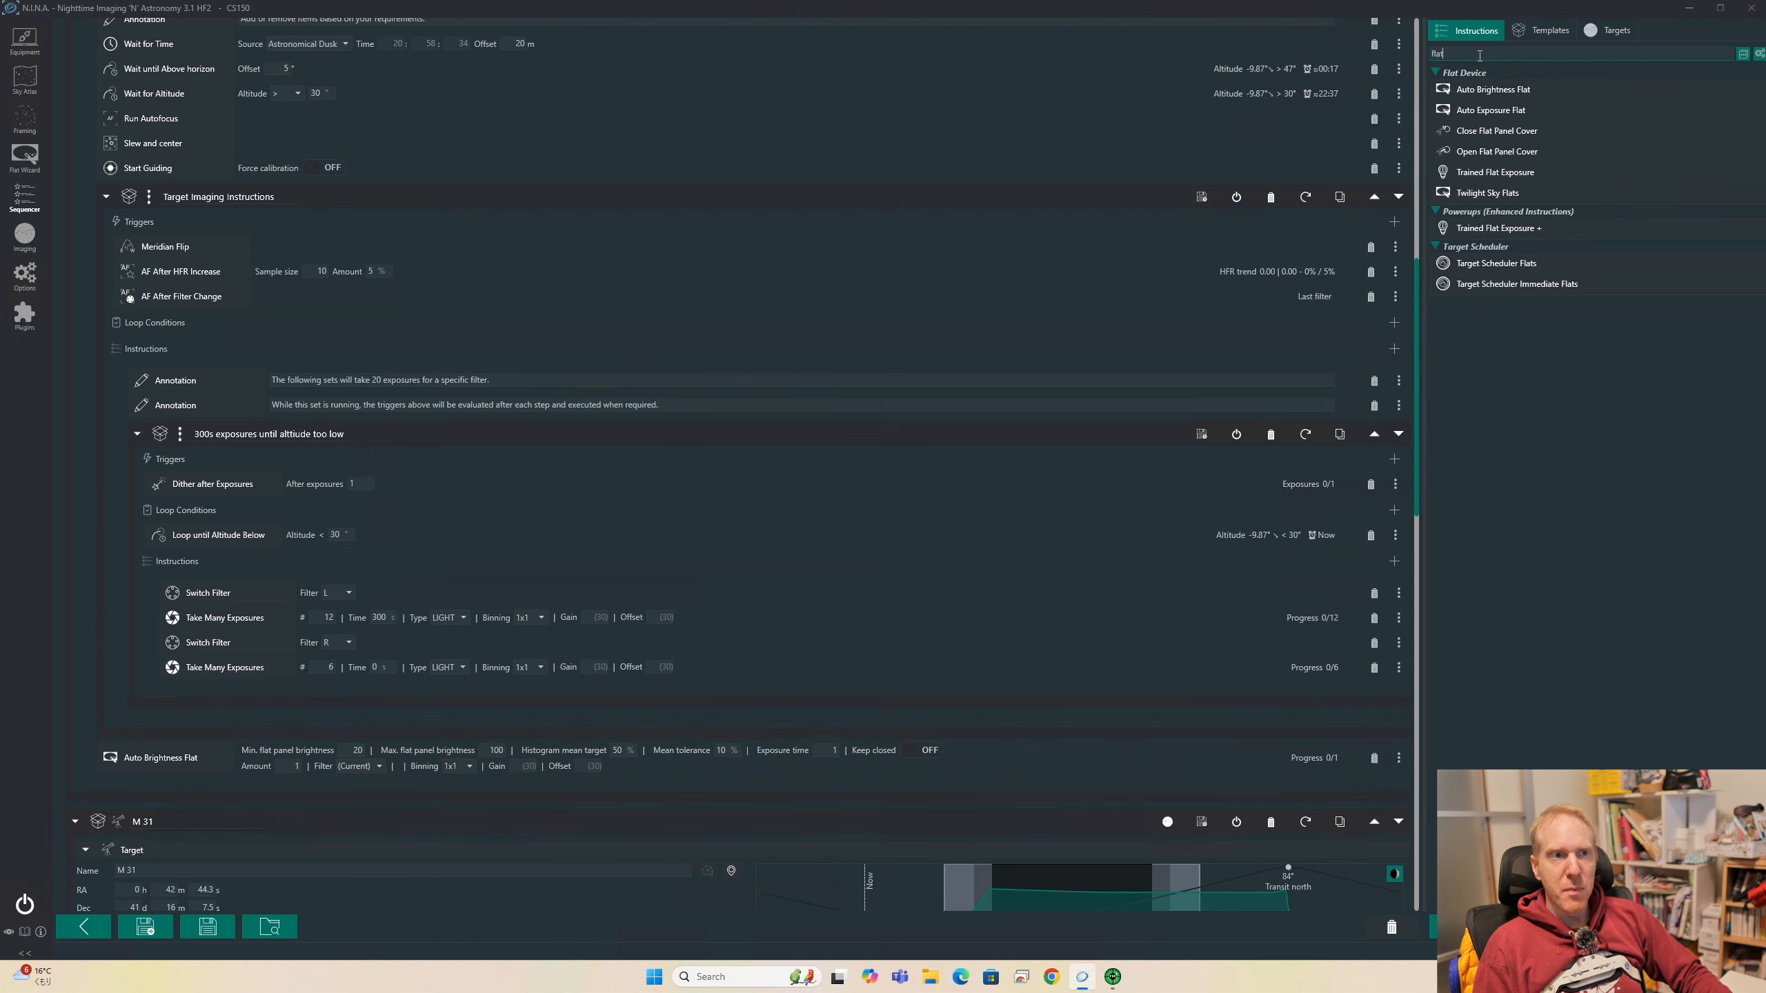
Add Close Flat Panel Cover above the Auto Brightness Flat and Open Flat Panel Cover below it
type("close")
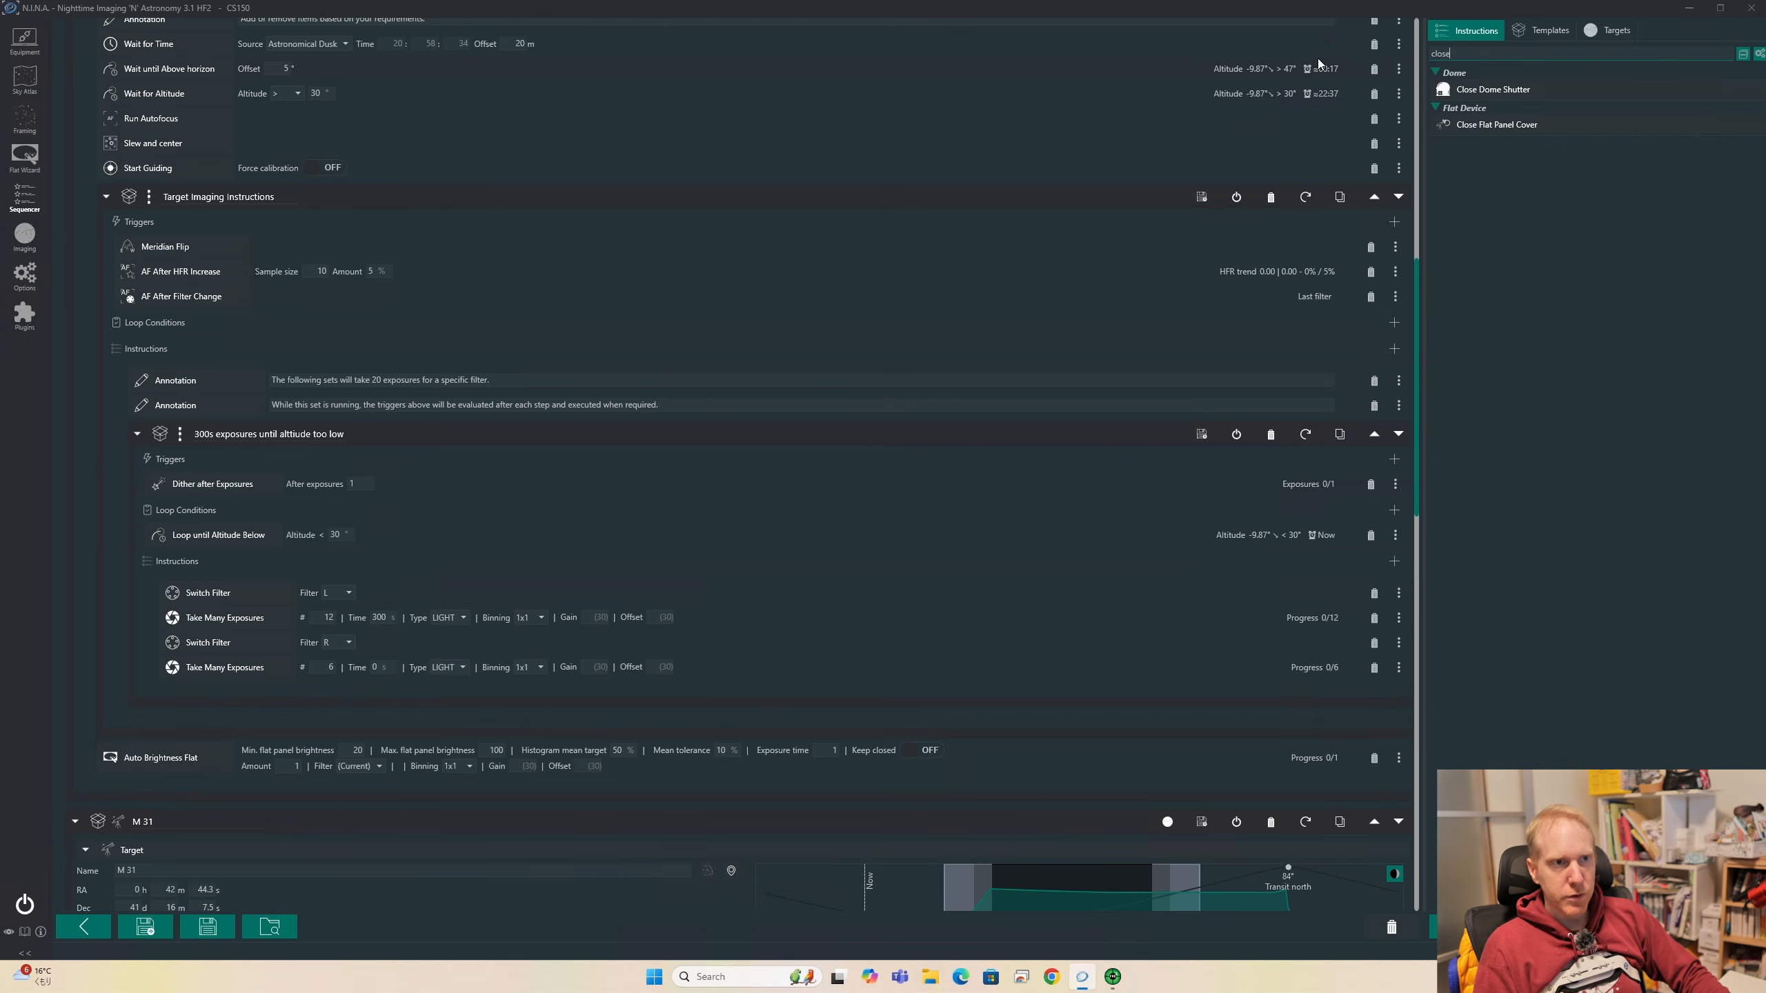
left_click_drag(1486, 127, 487, 759)
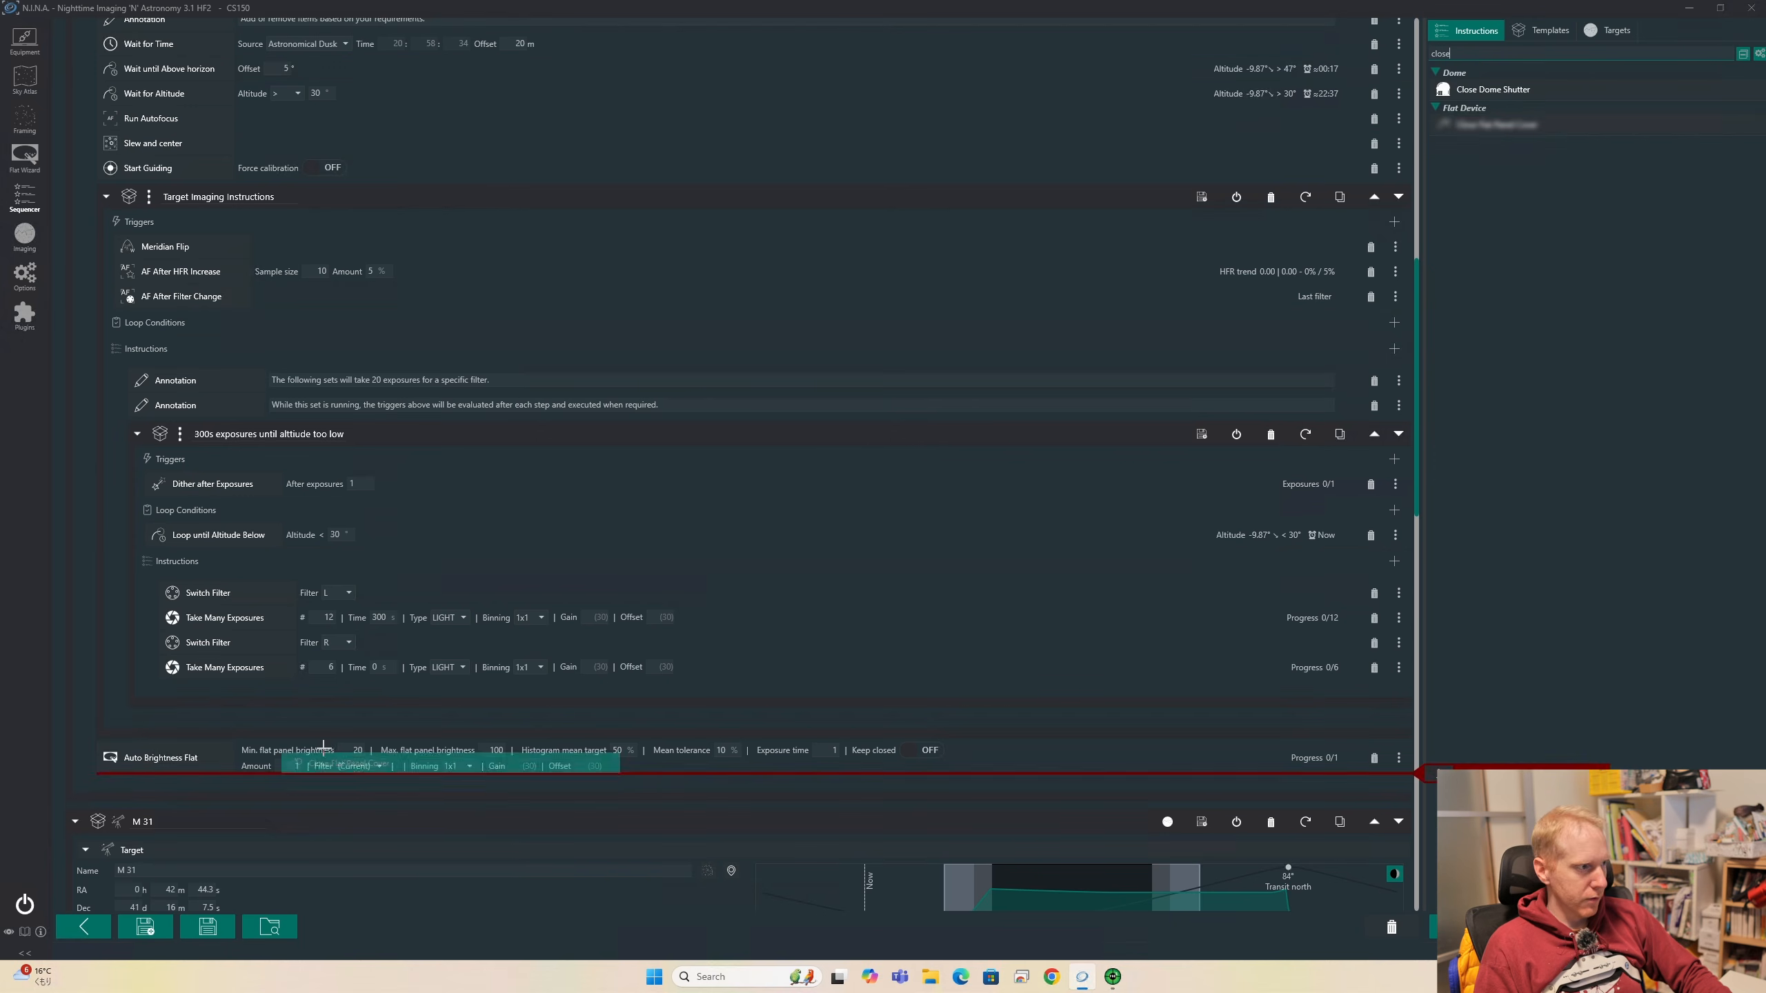
left_click_drag(487, 759, 487, 755)
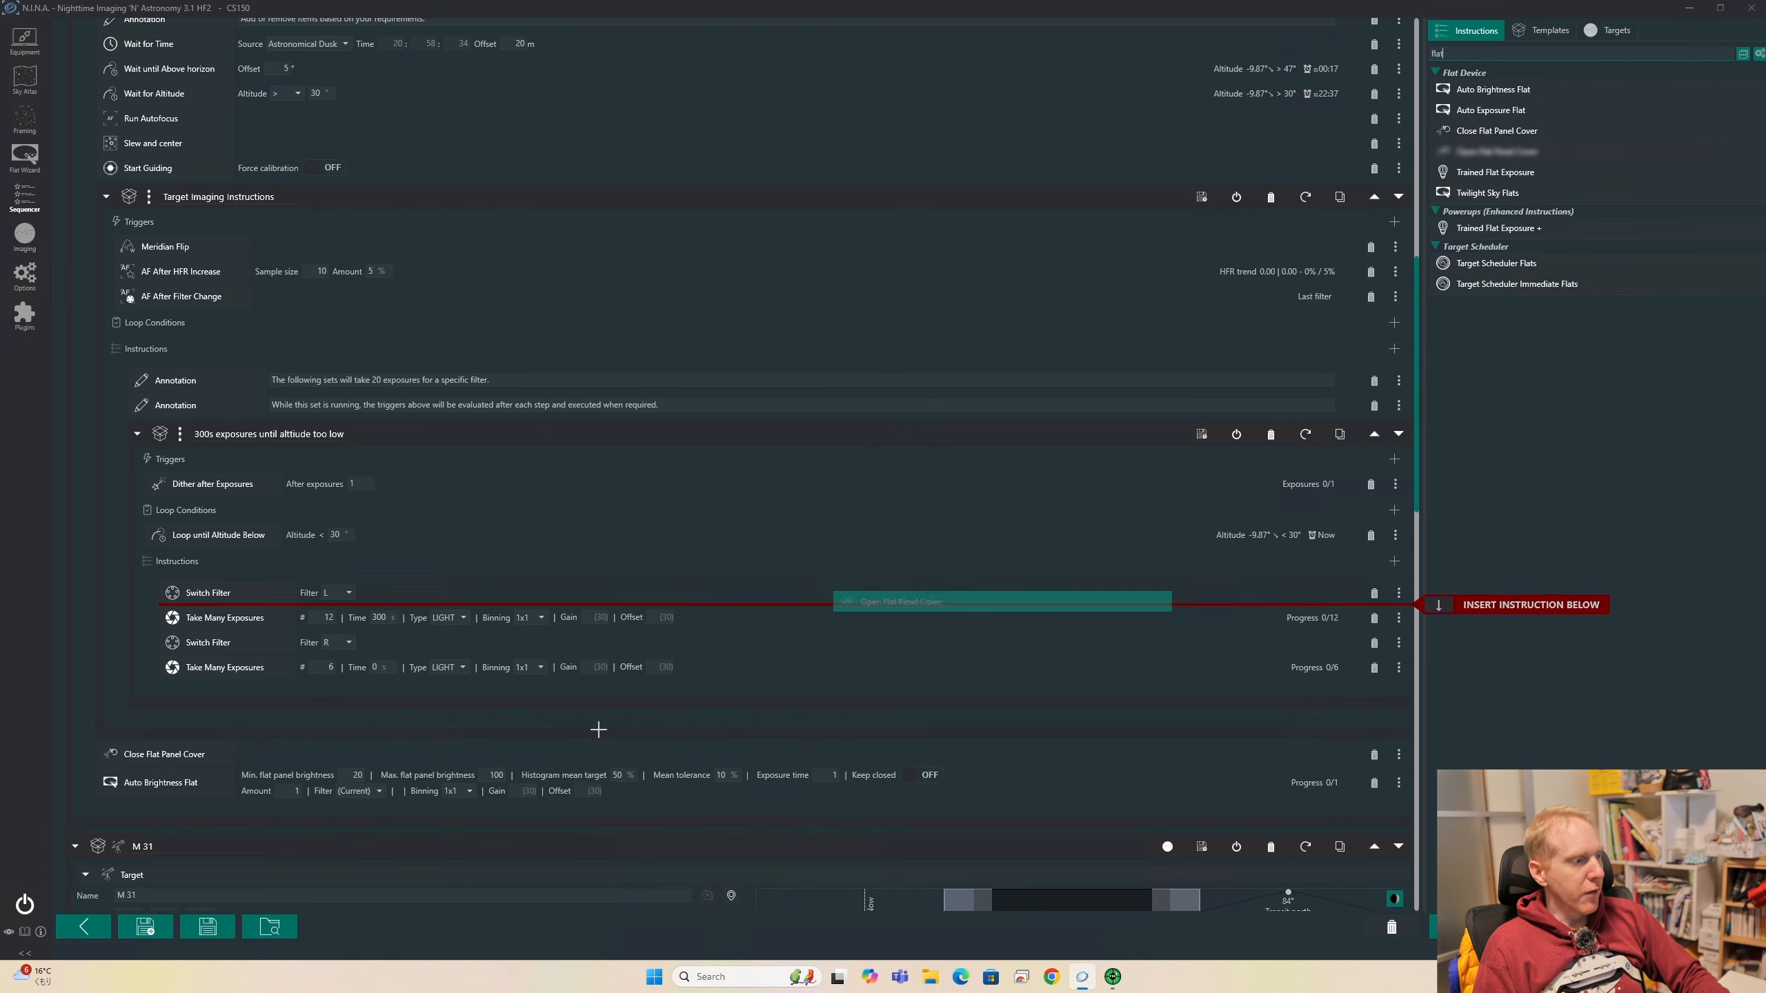
left_click_drag(598, 729, 377, 810)
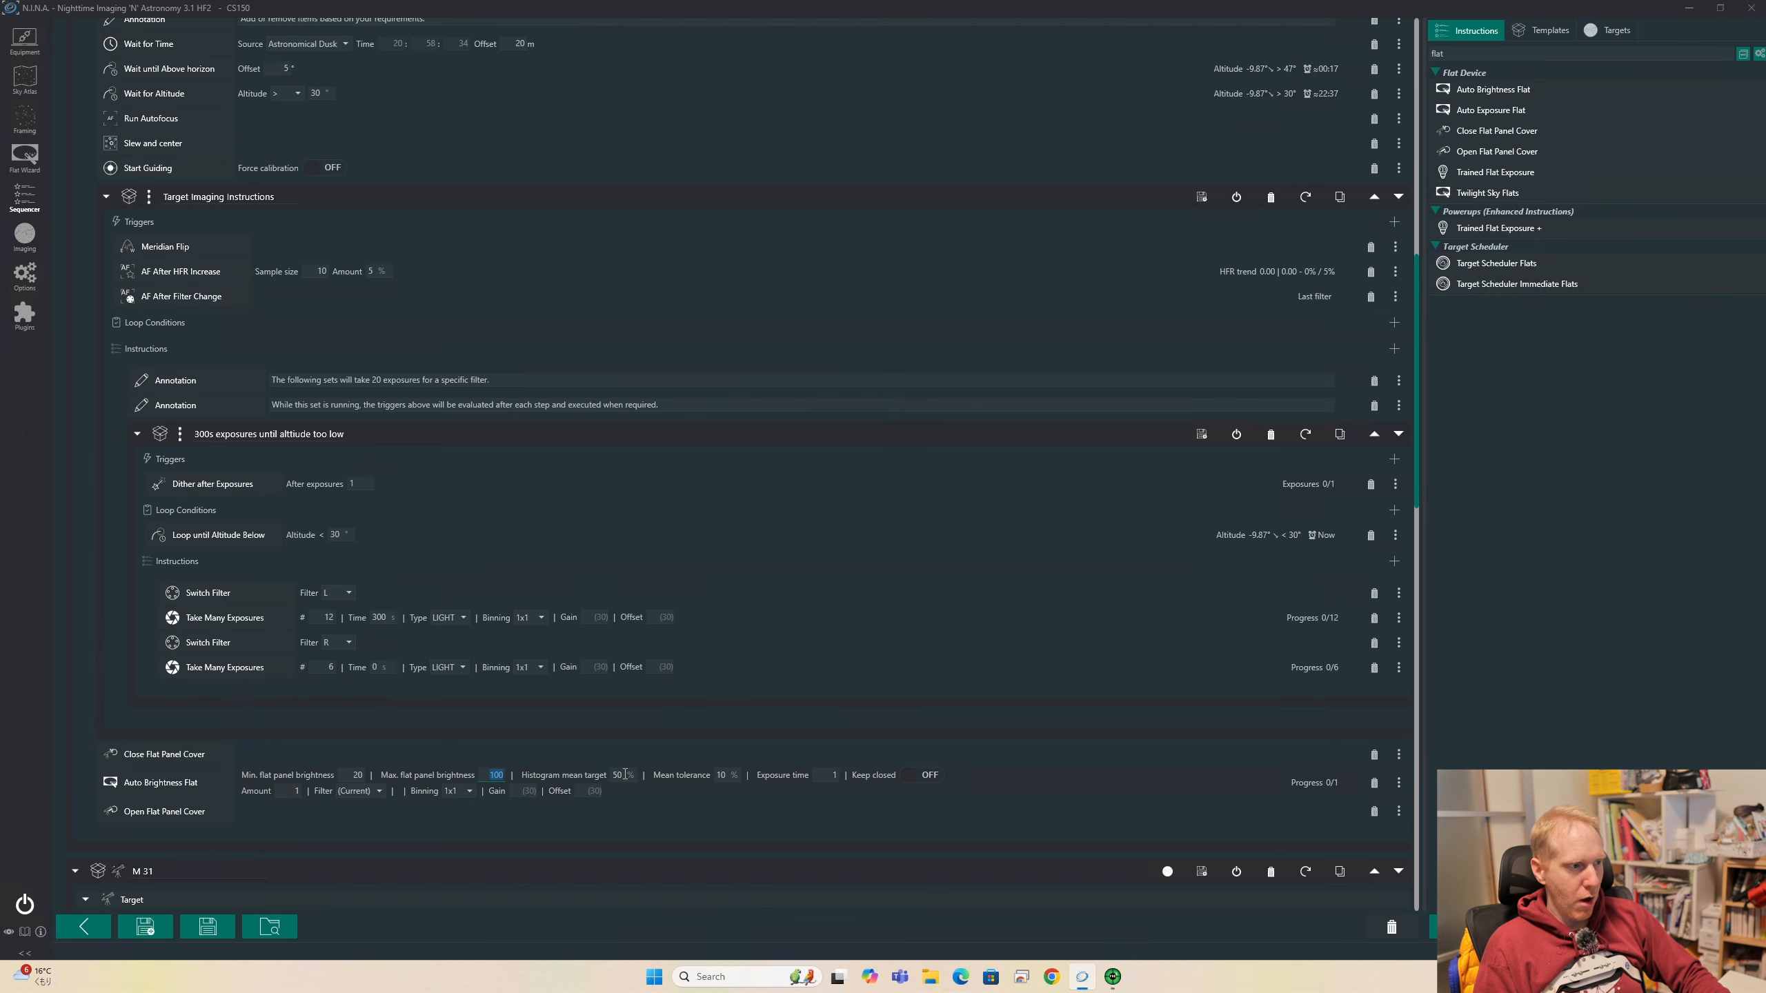
Set the Auto Brightness Flat's histogram mean target to 30% and switch Keep closed on
type("30")
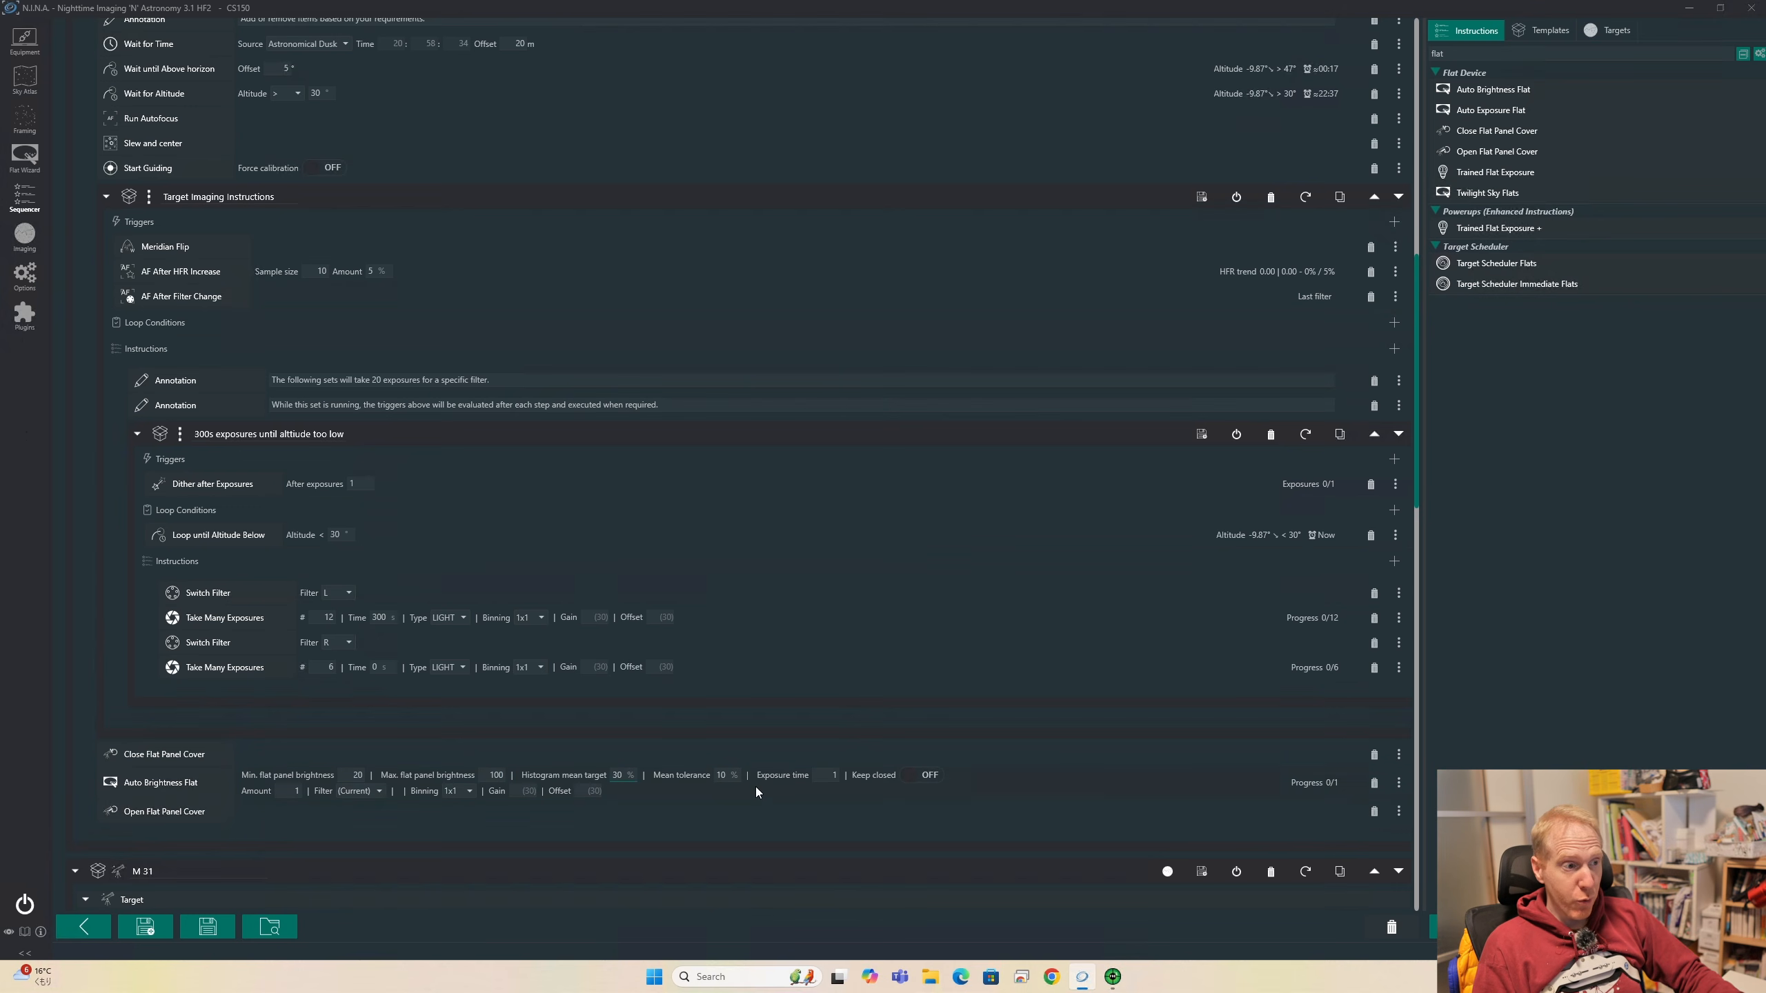
left_click(832, 775)
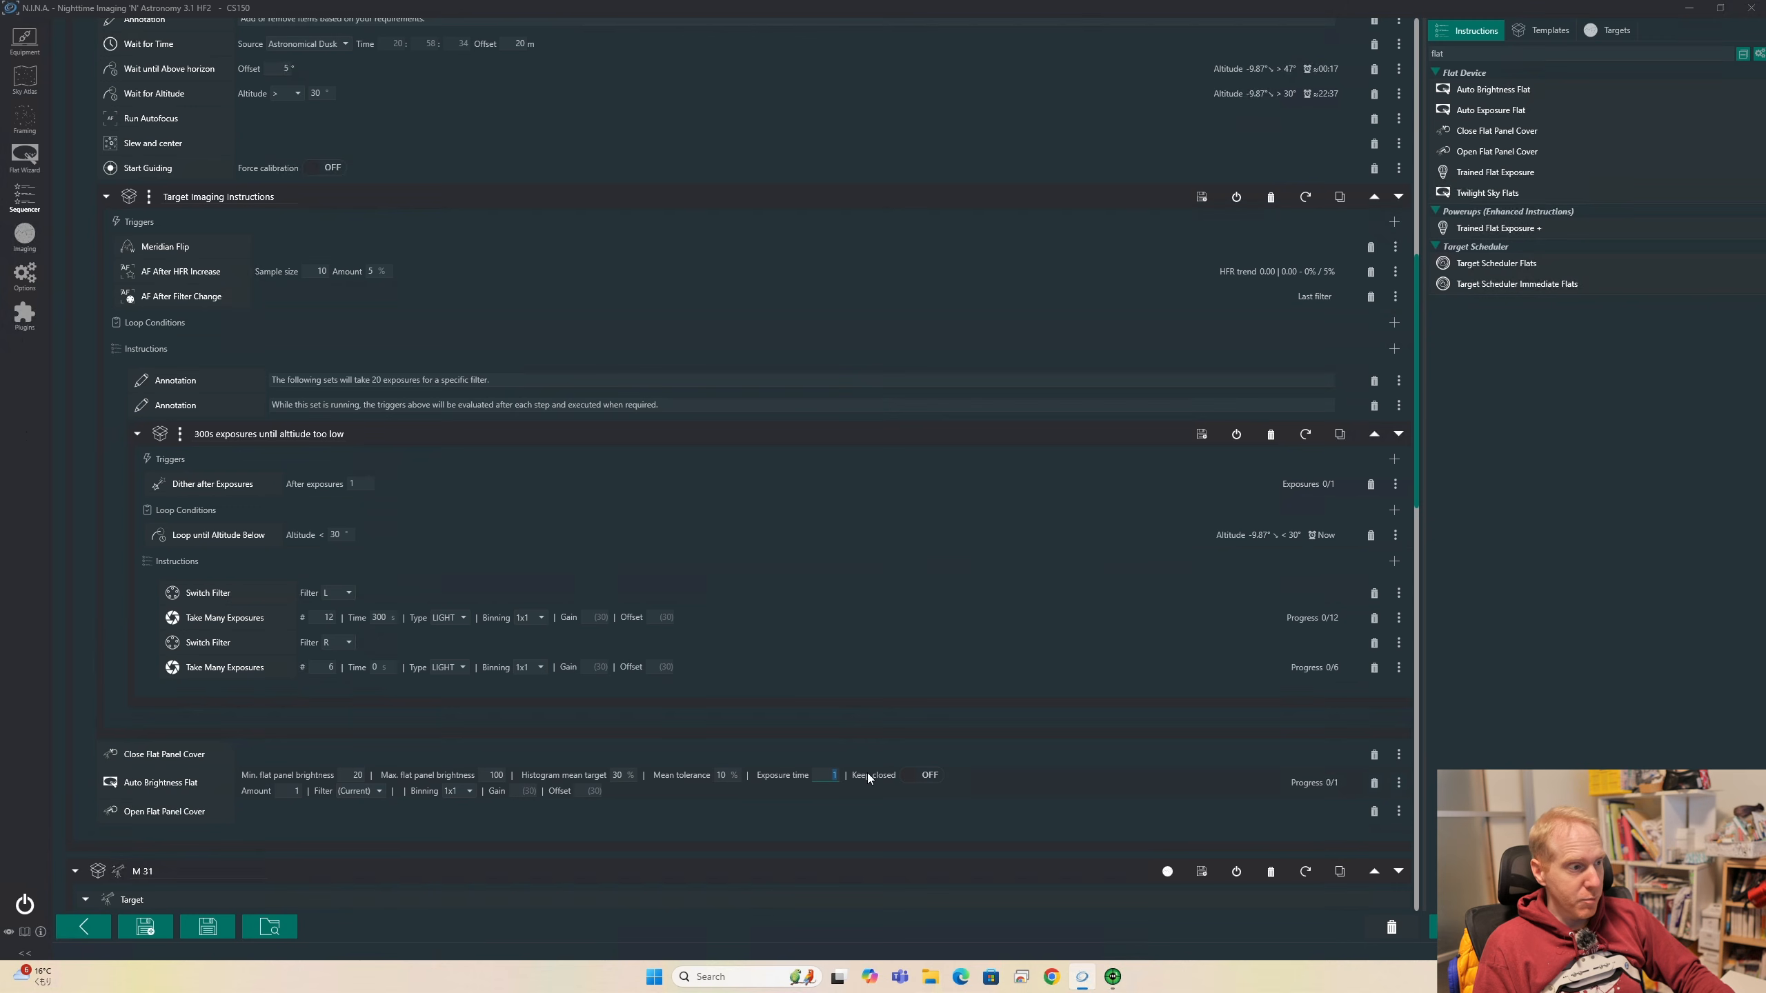
left_click(905, 780)
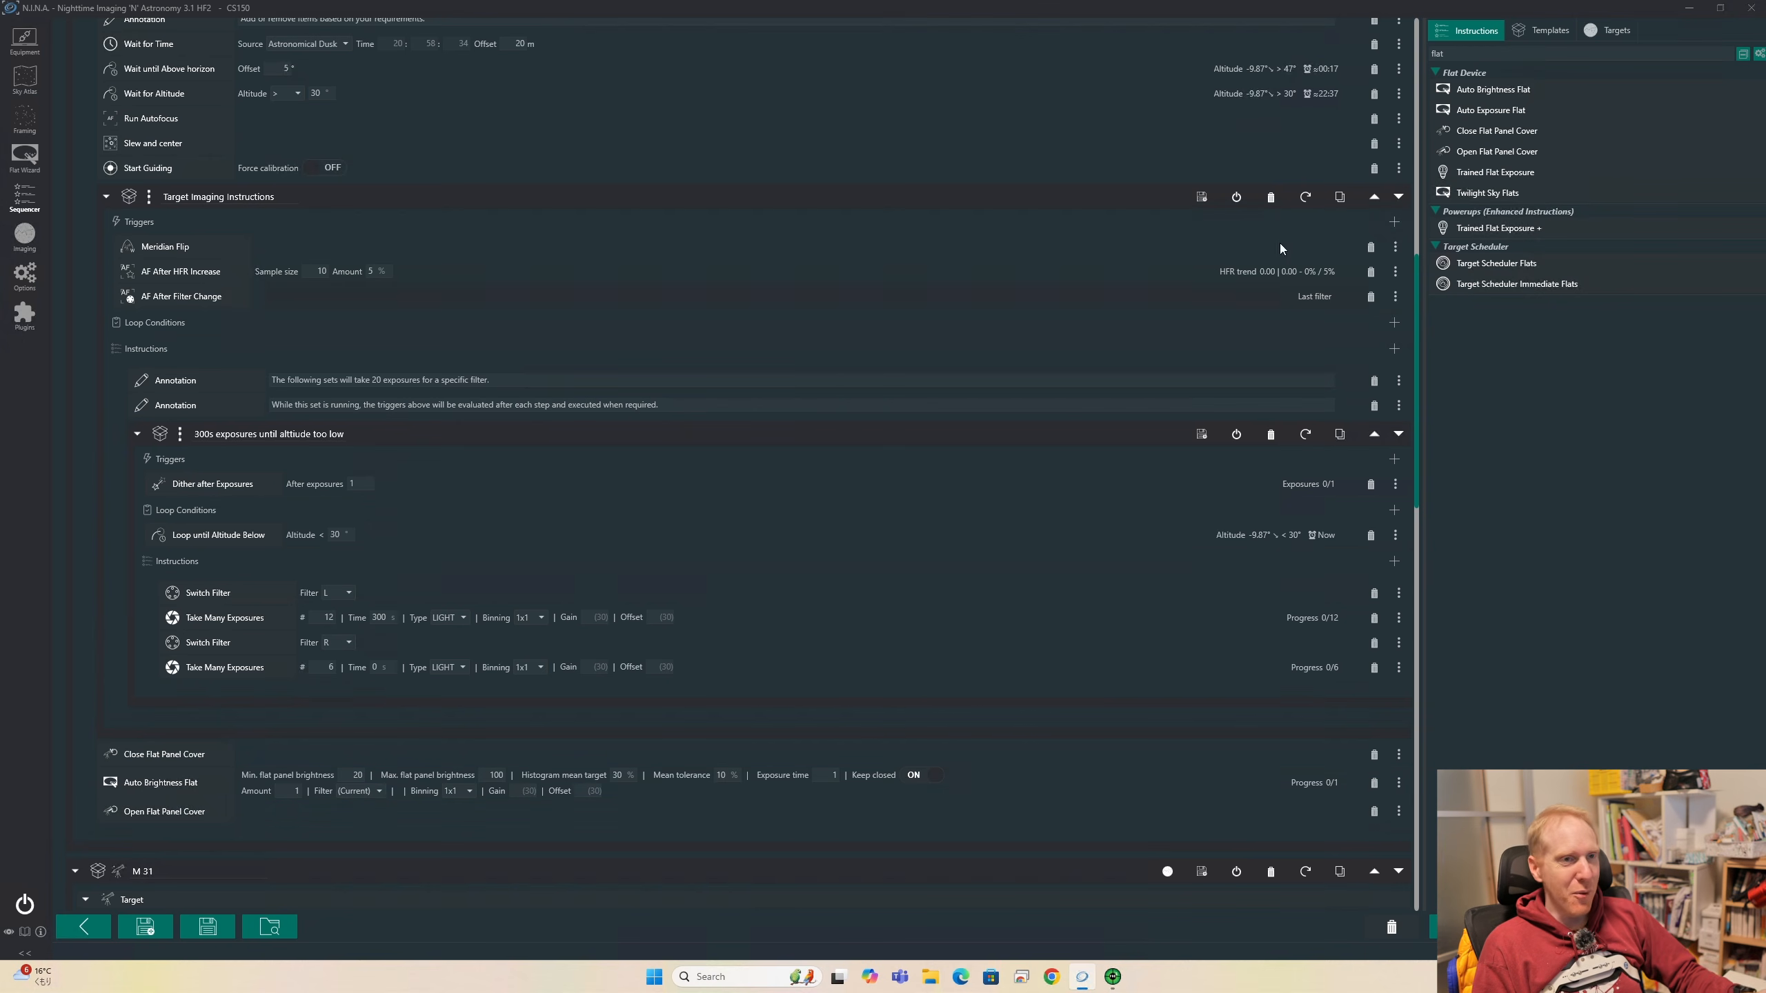
Add a Switch Filter for L before the Auto Brightness Flat and another for R after it
type("filter")
left_click_drag(1478, 125, 232, 767)
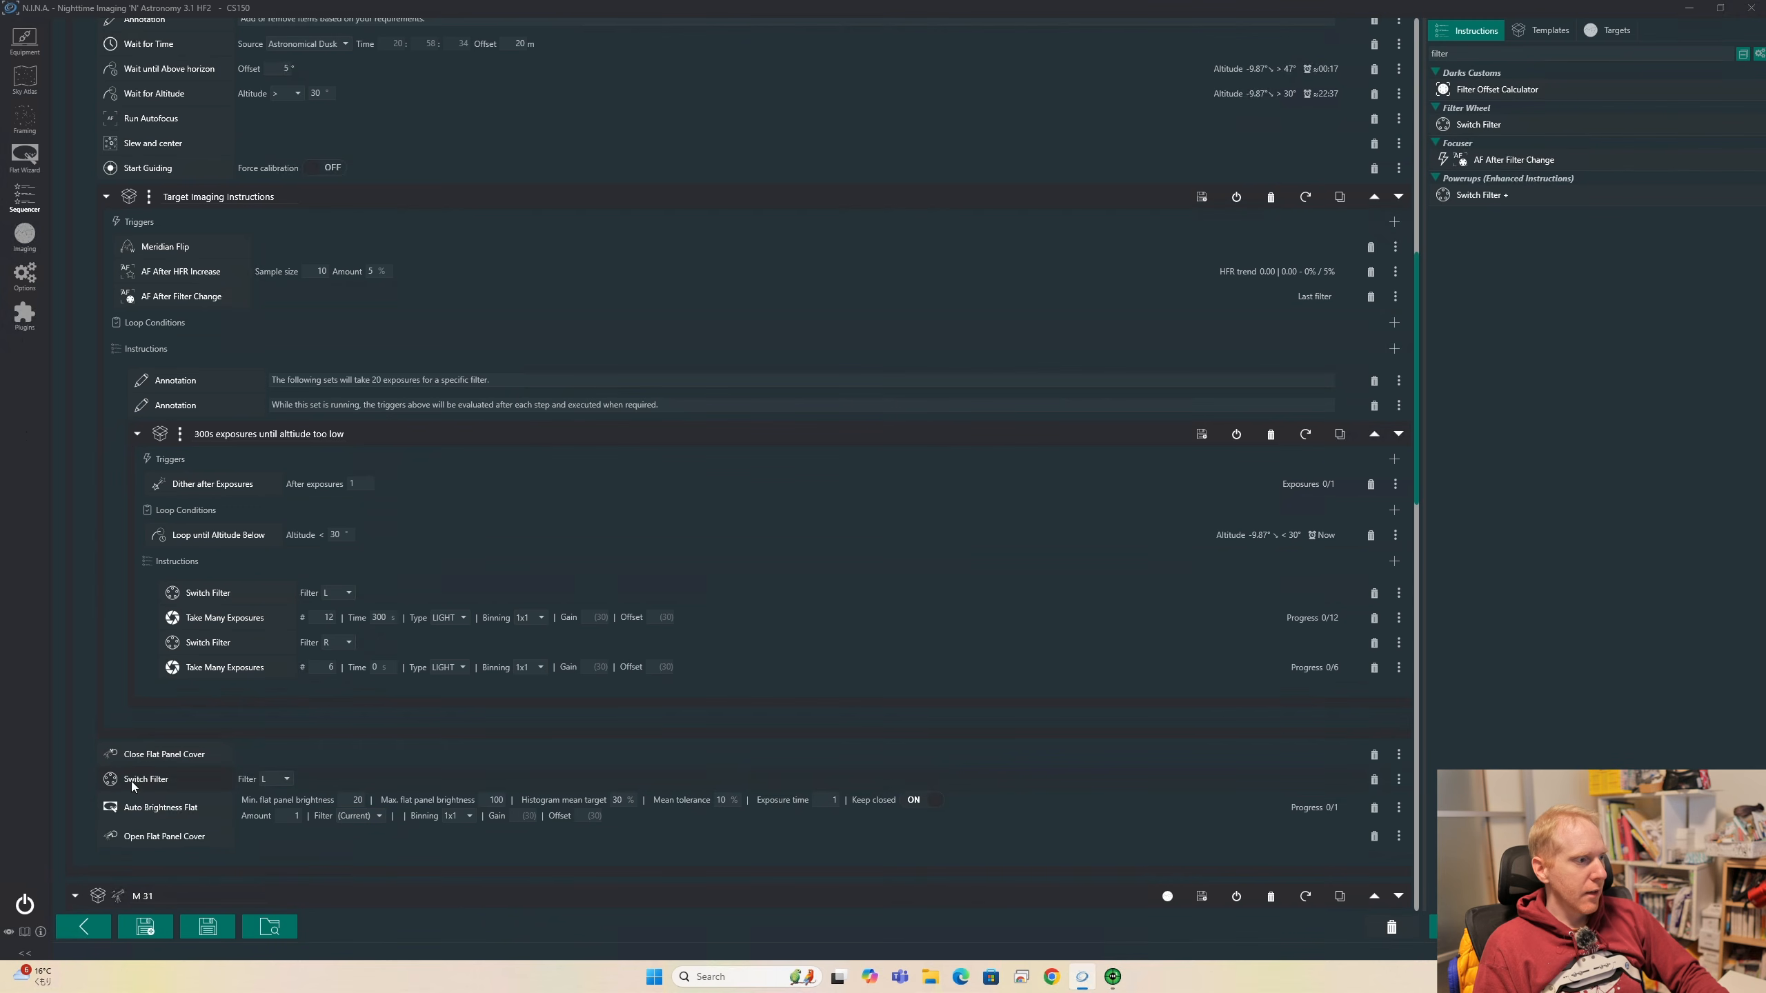
mouse_move(1356, 808)
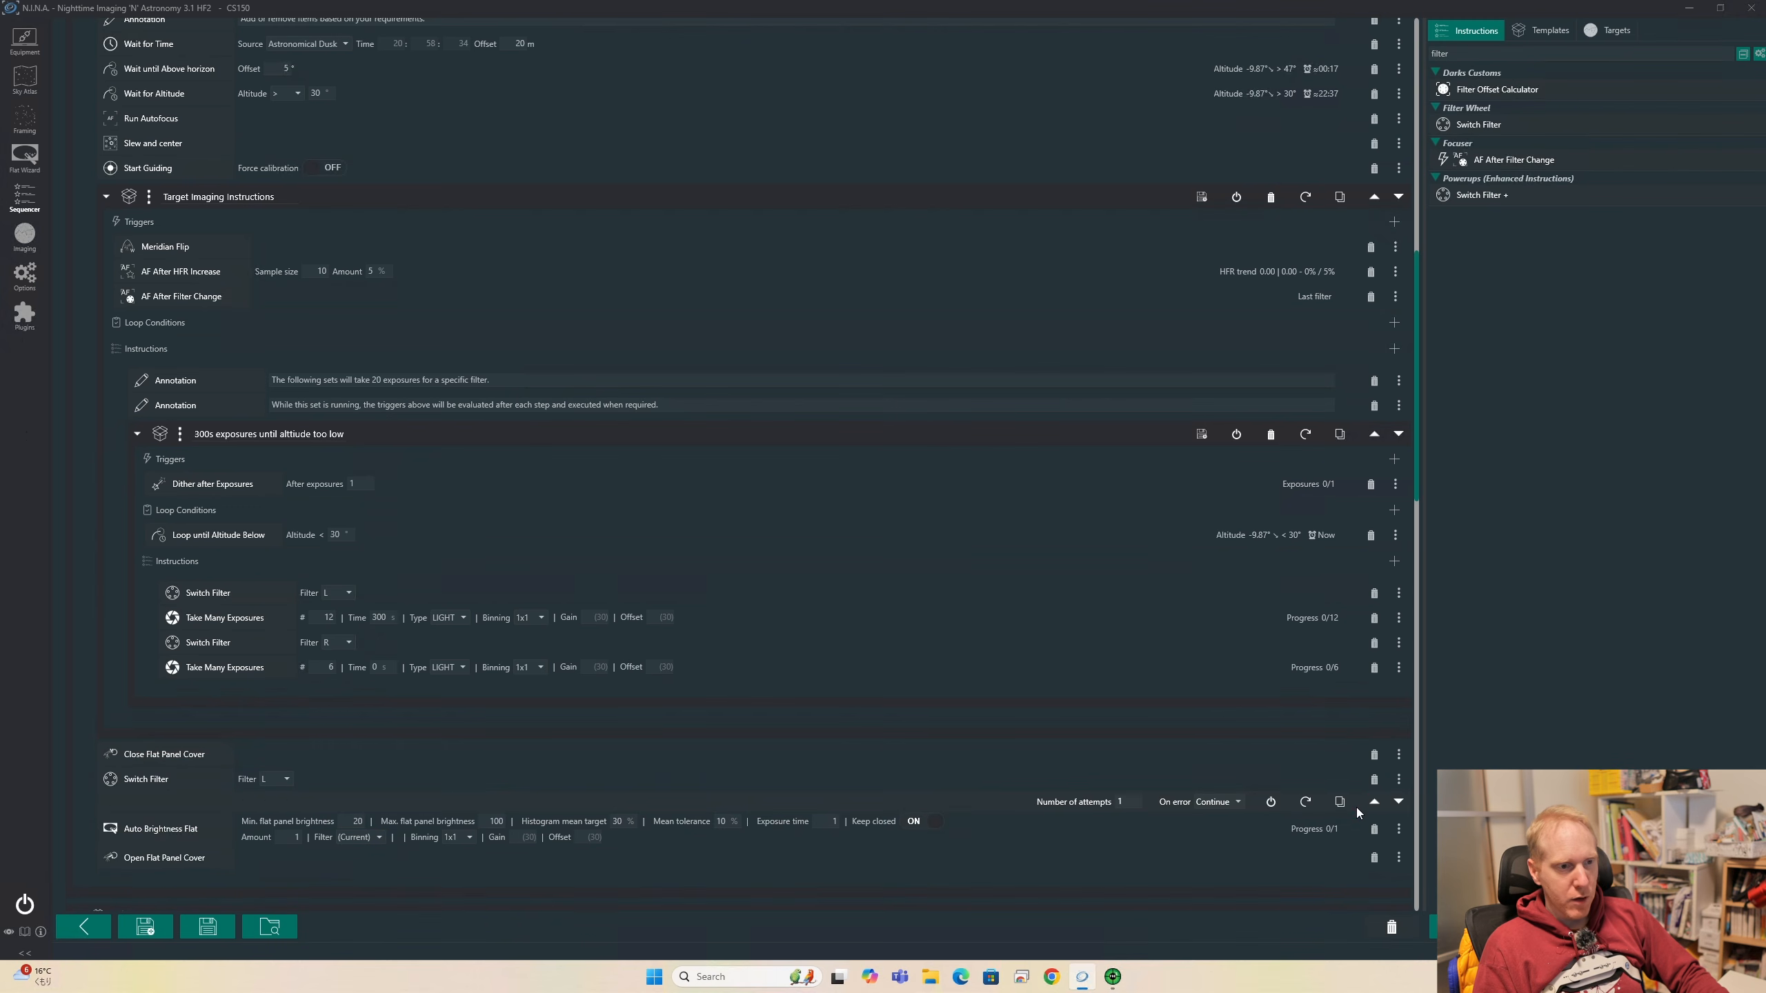
scroll(800, 828, "down", 3)
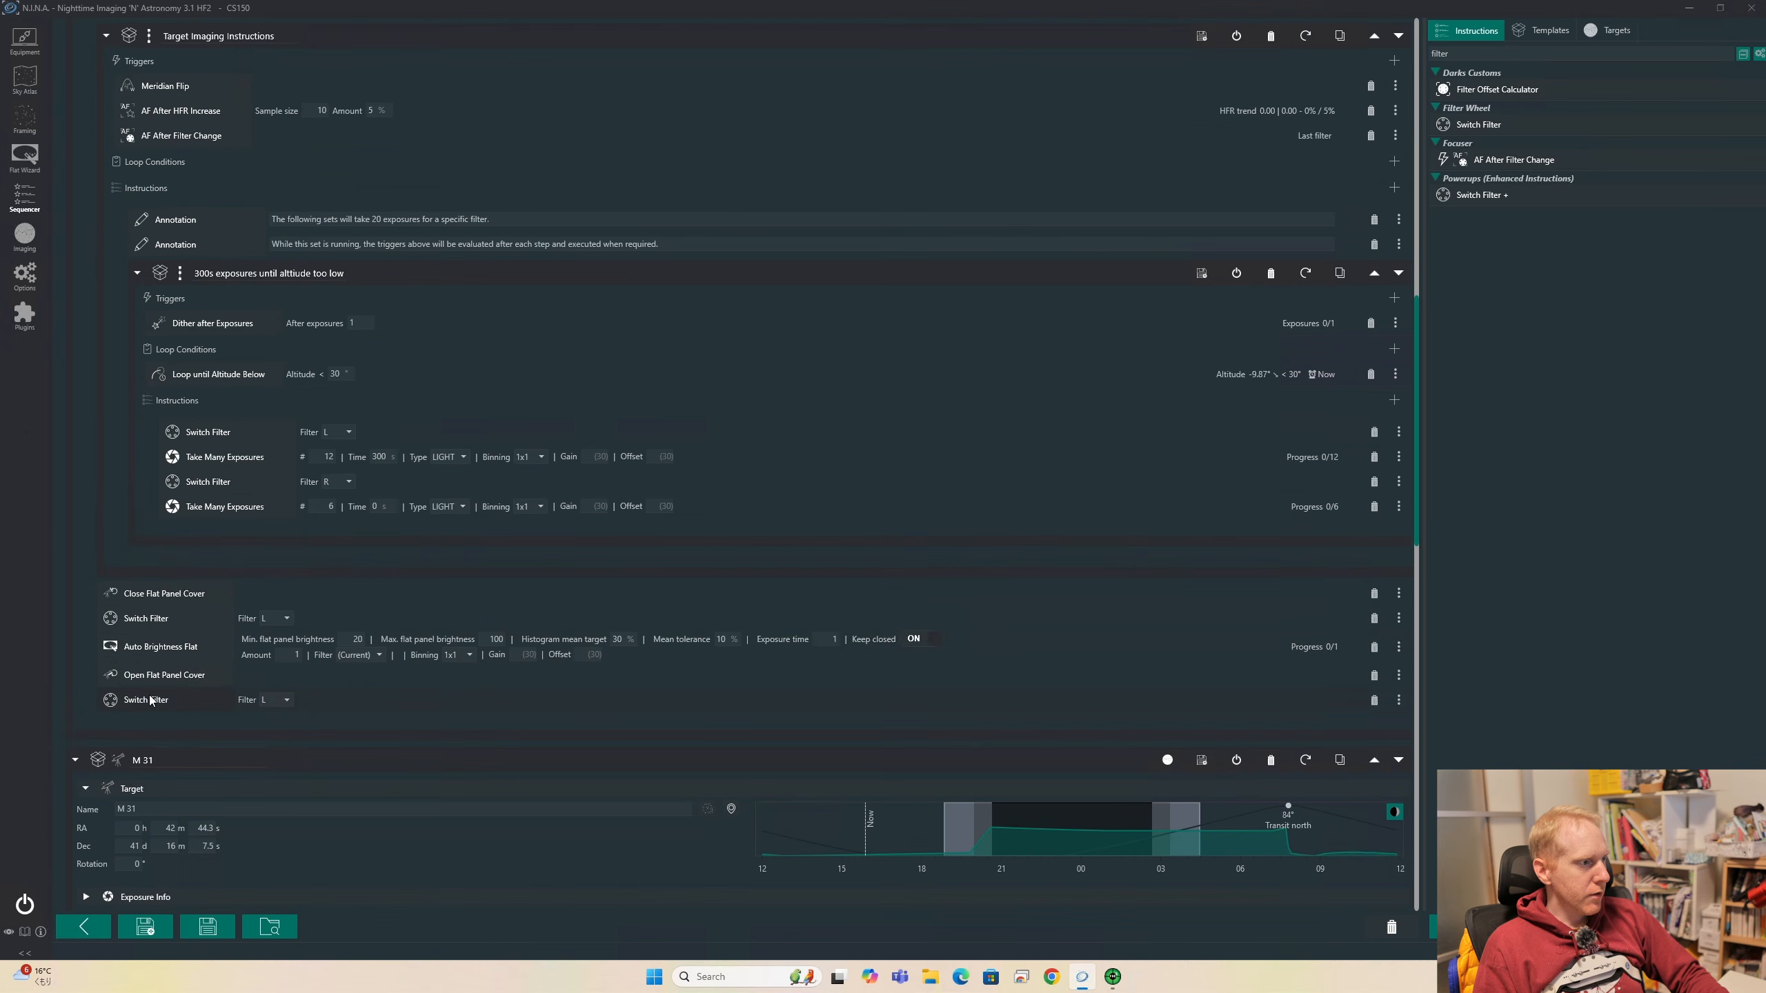
left_click(285, 702)
left_click(283, 754)
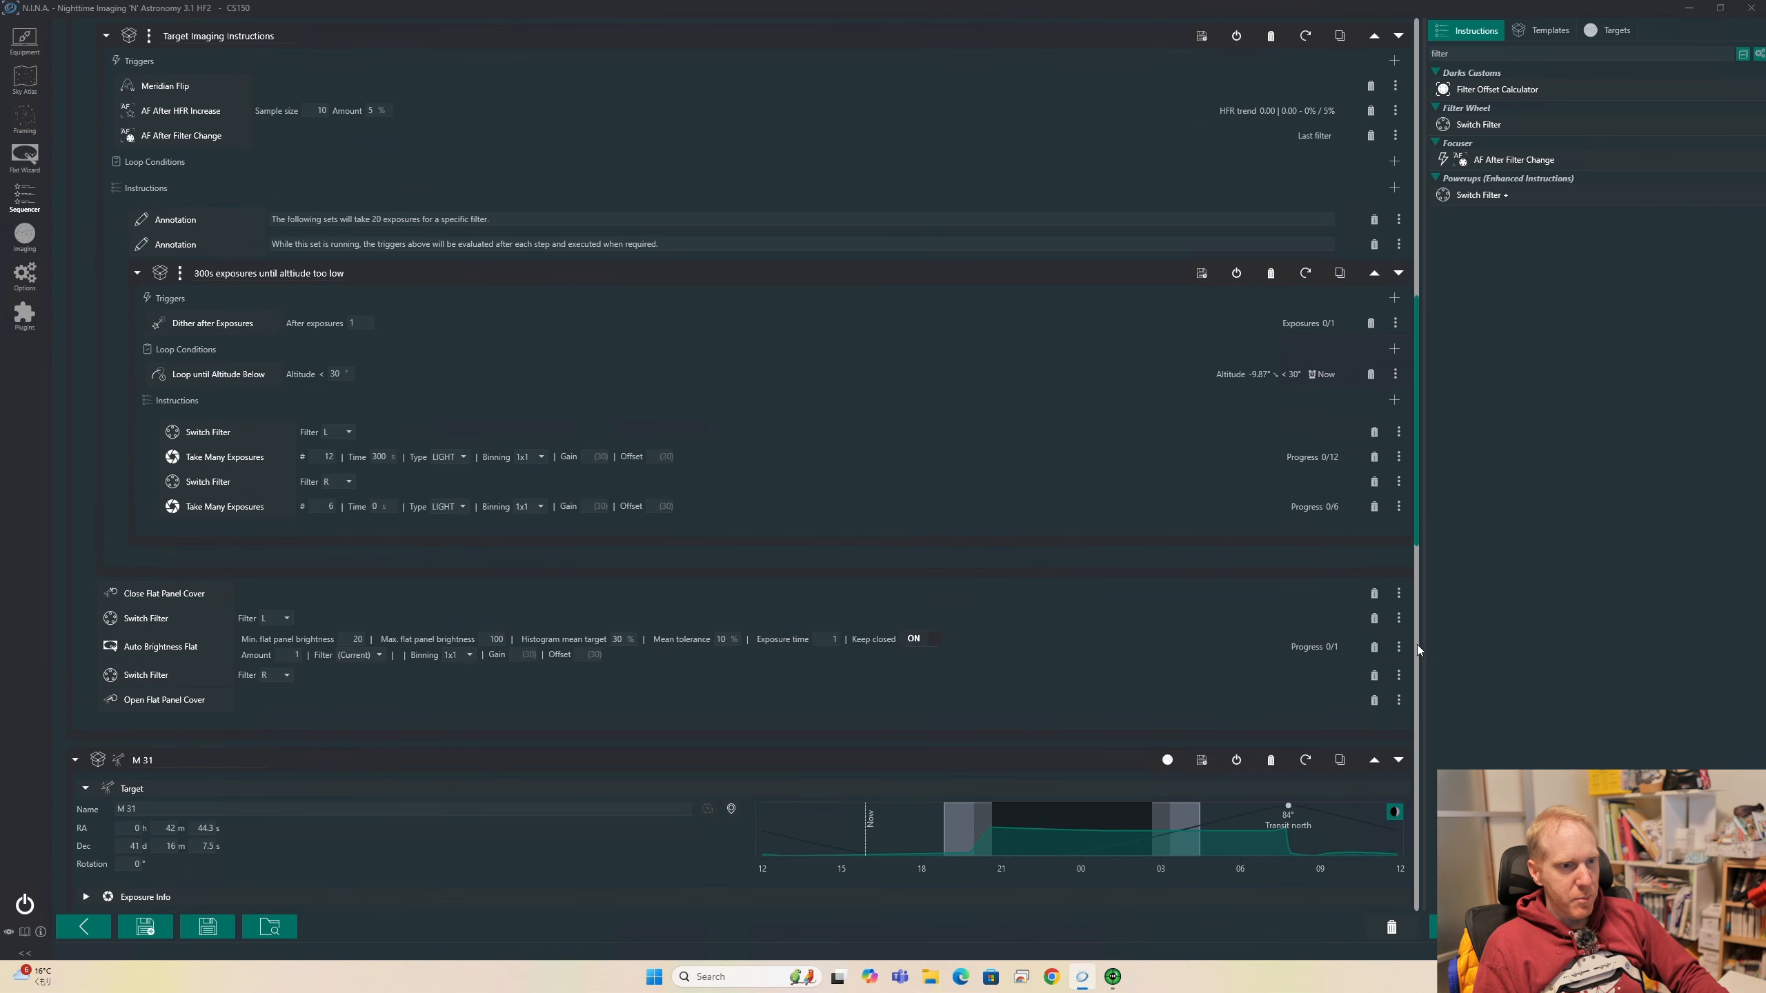
Duplicate the Auto Brightness Flat and place the copy between Switch Filter R and Open Flat Panel Cover
left_click(1398, 648)
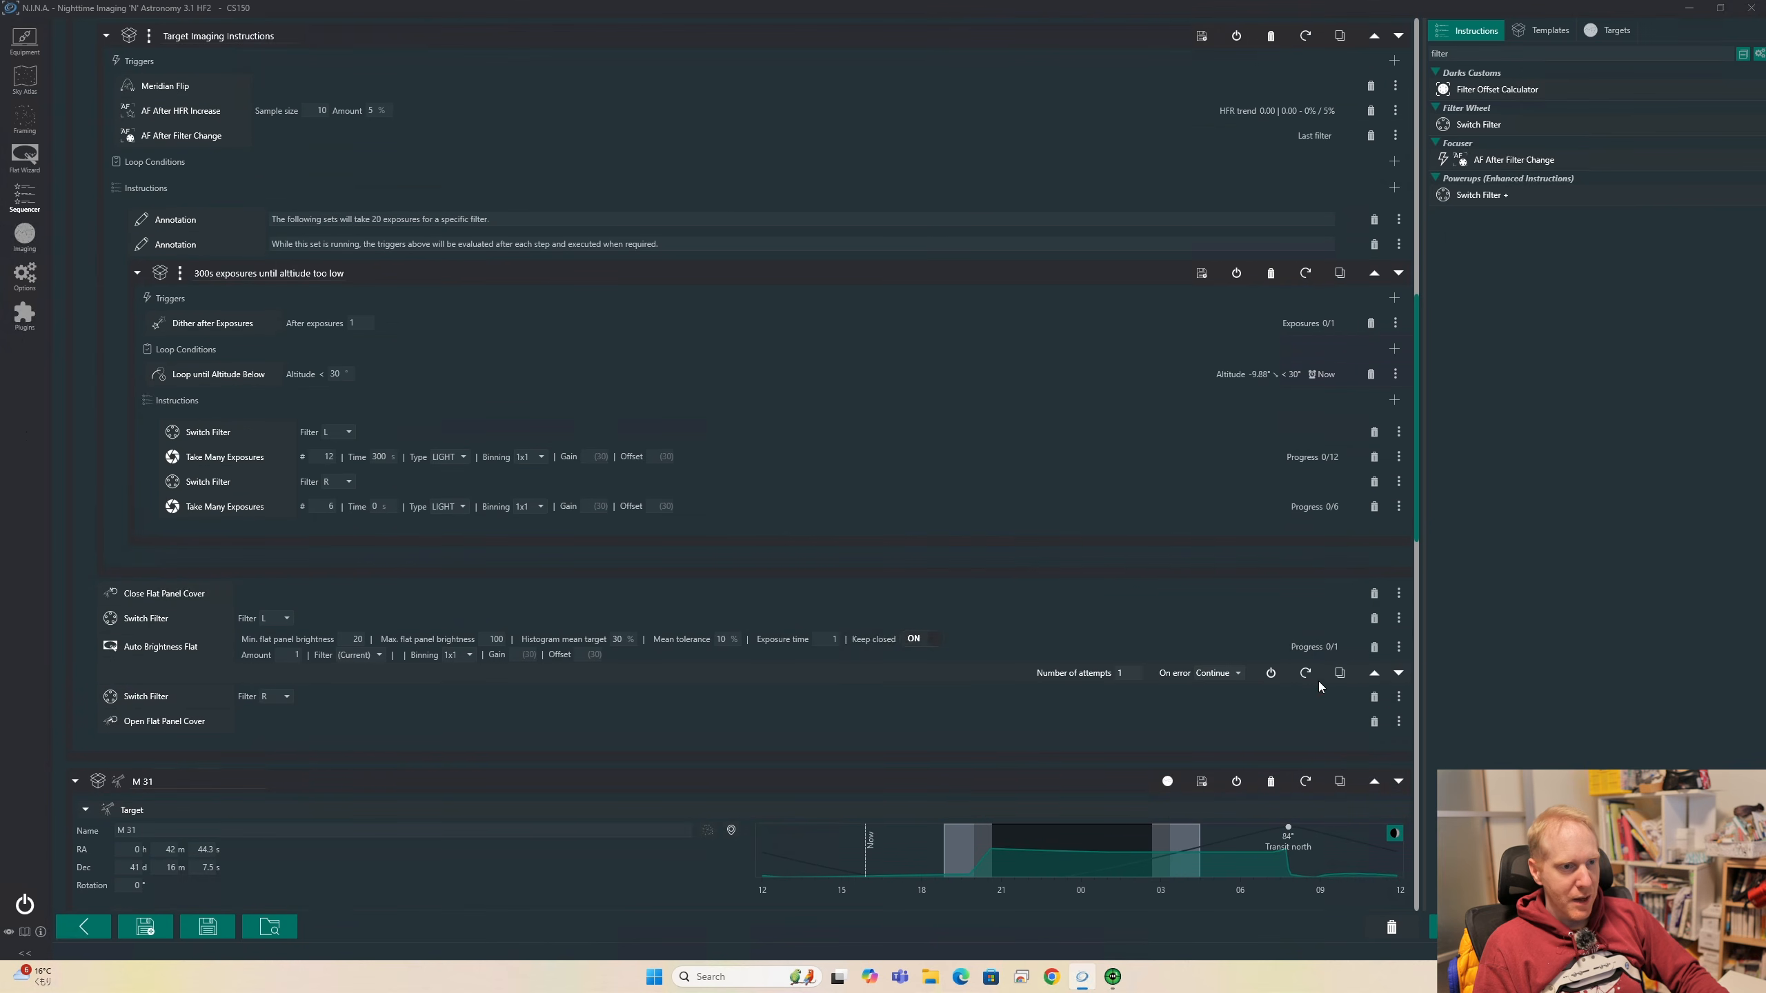
left_click(1340, 675)
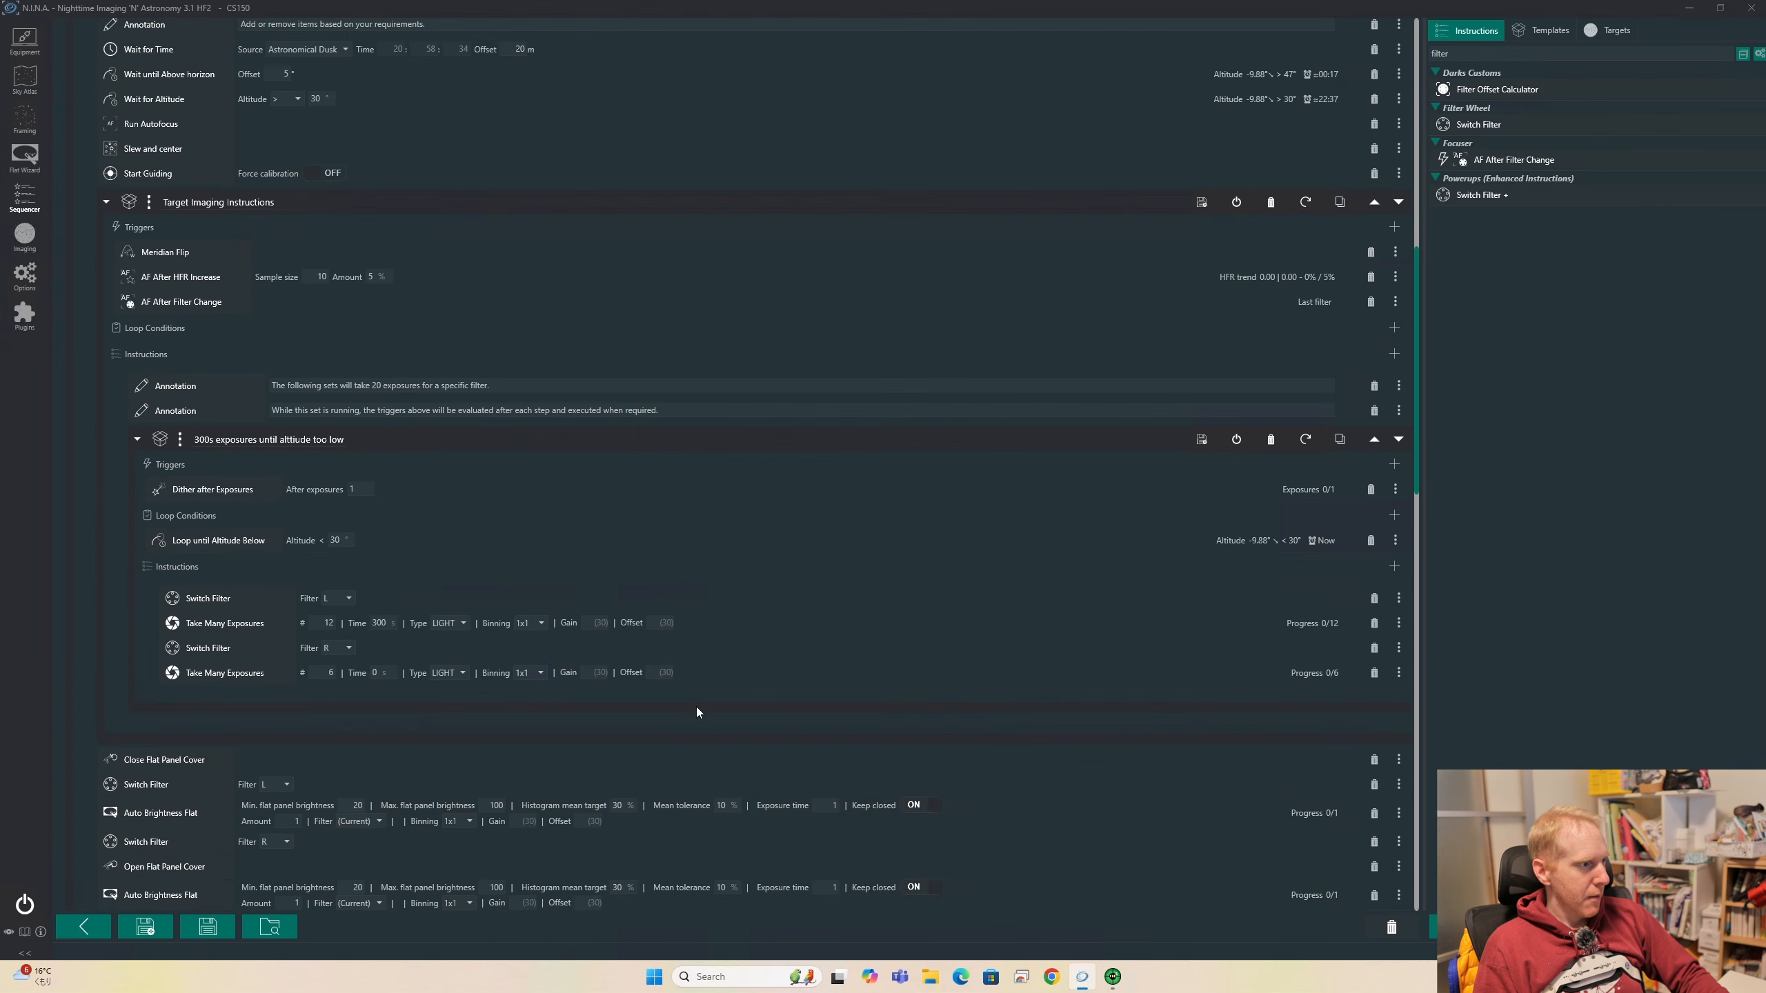
scroll(697, 712, "down", 5)
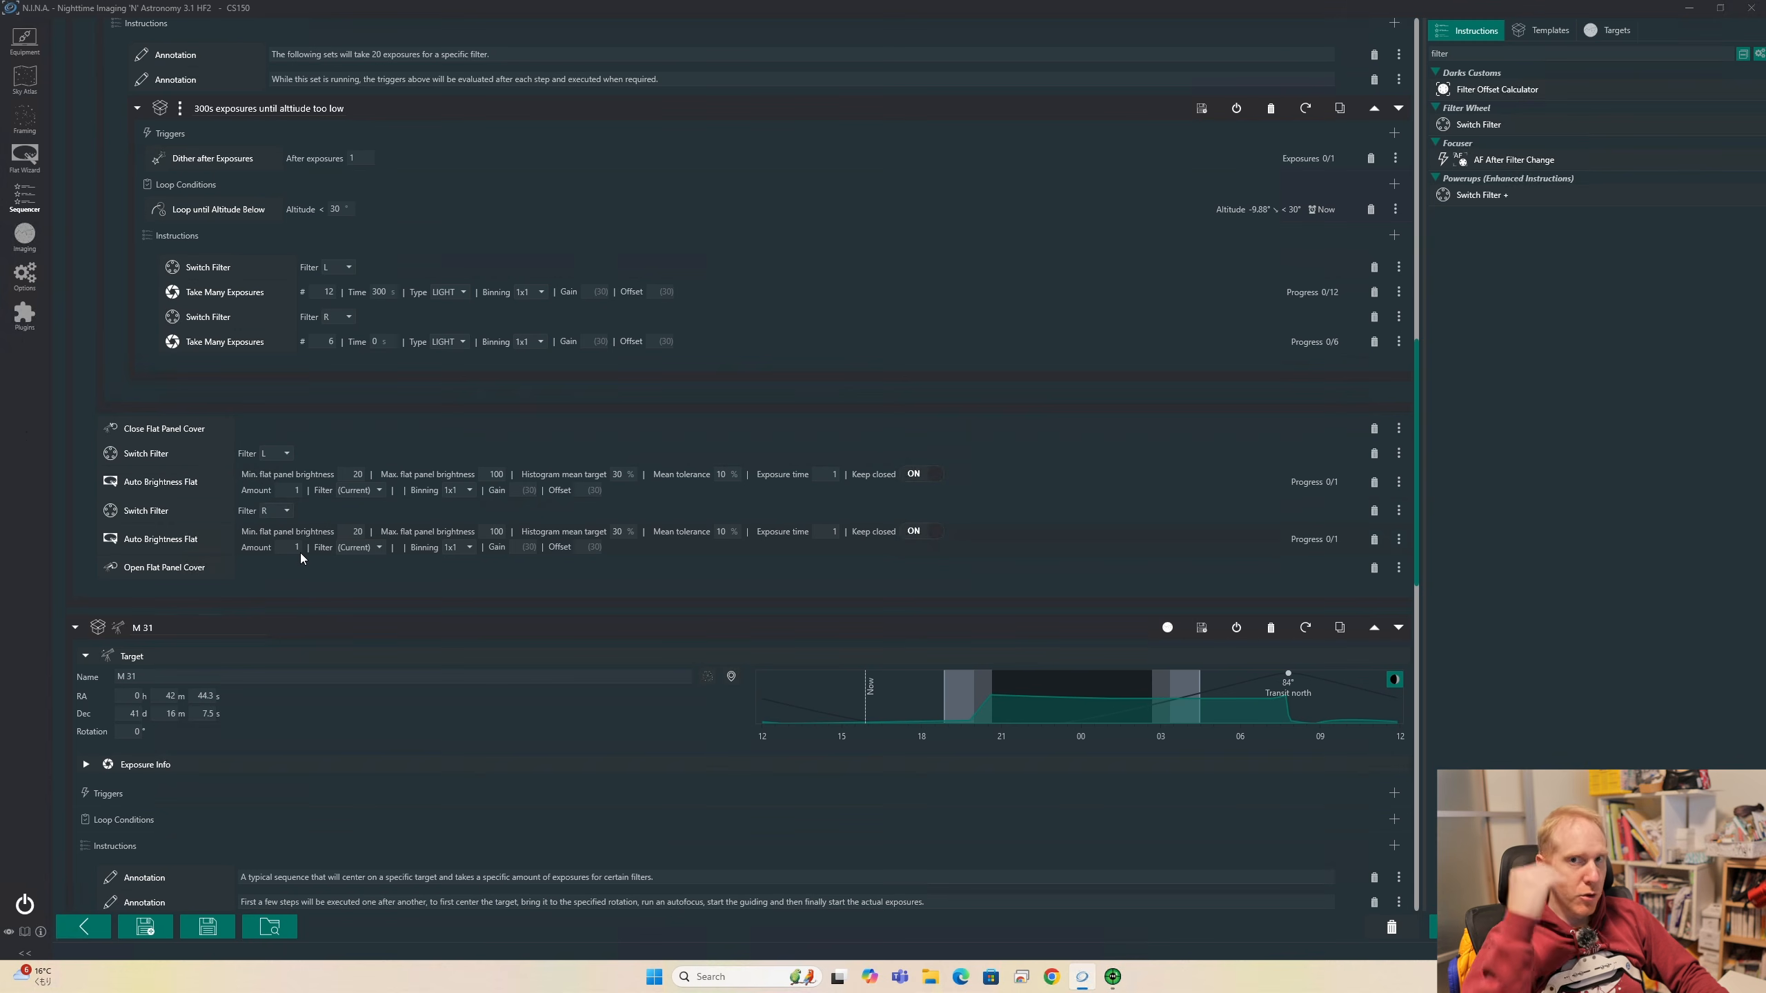
Add a Sequential Instruction Set below the nebula's Target Imaging Instructions and move all flat panel, filter and flat instructions into it
scroll(248, 524, "down", 9)
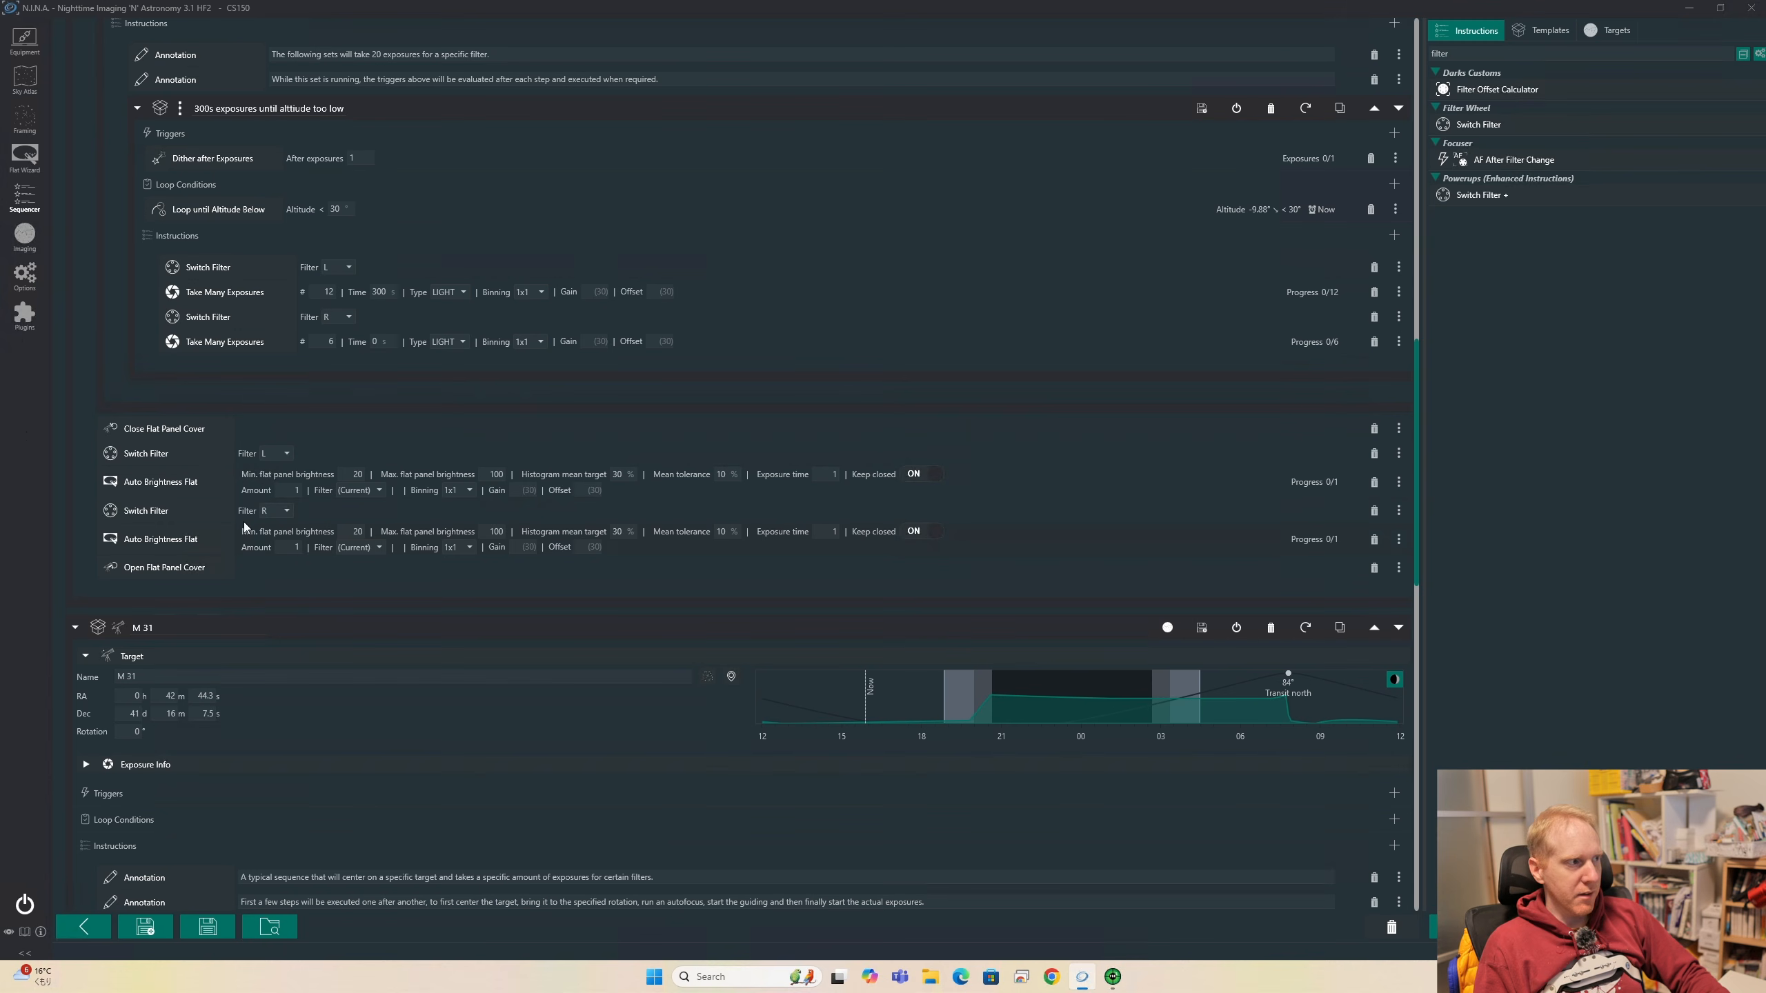
scroll(251, 493, "up", 5)
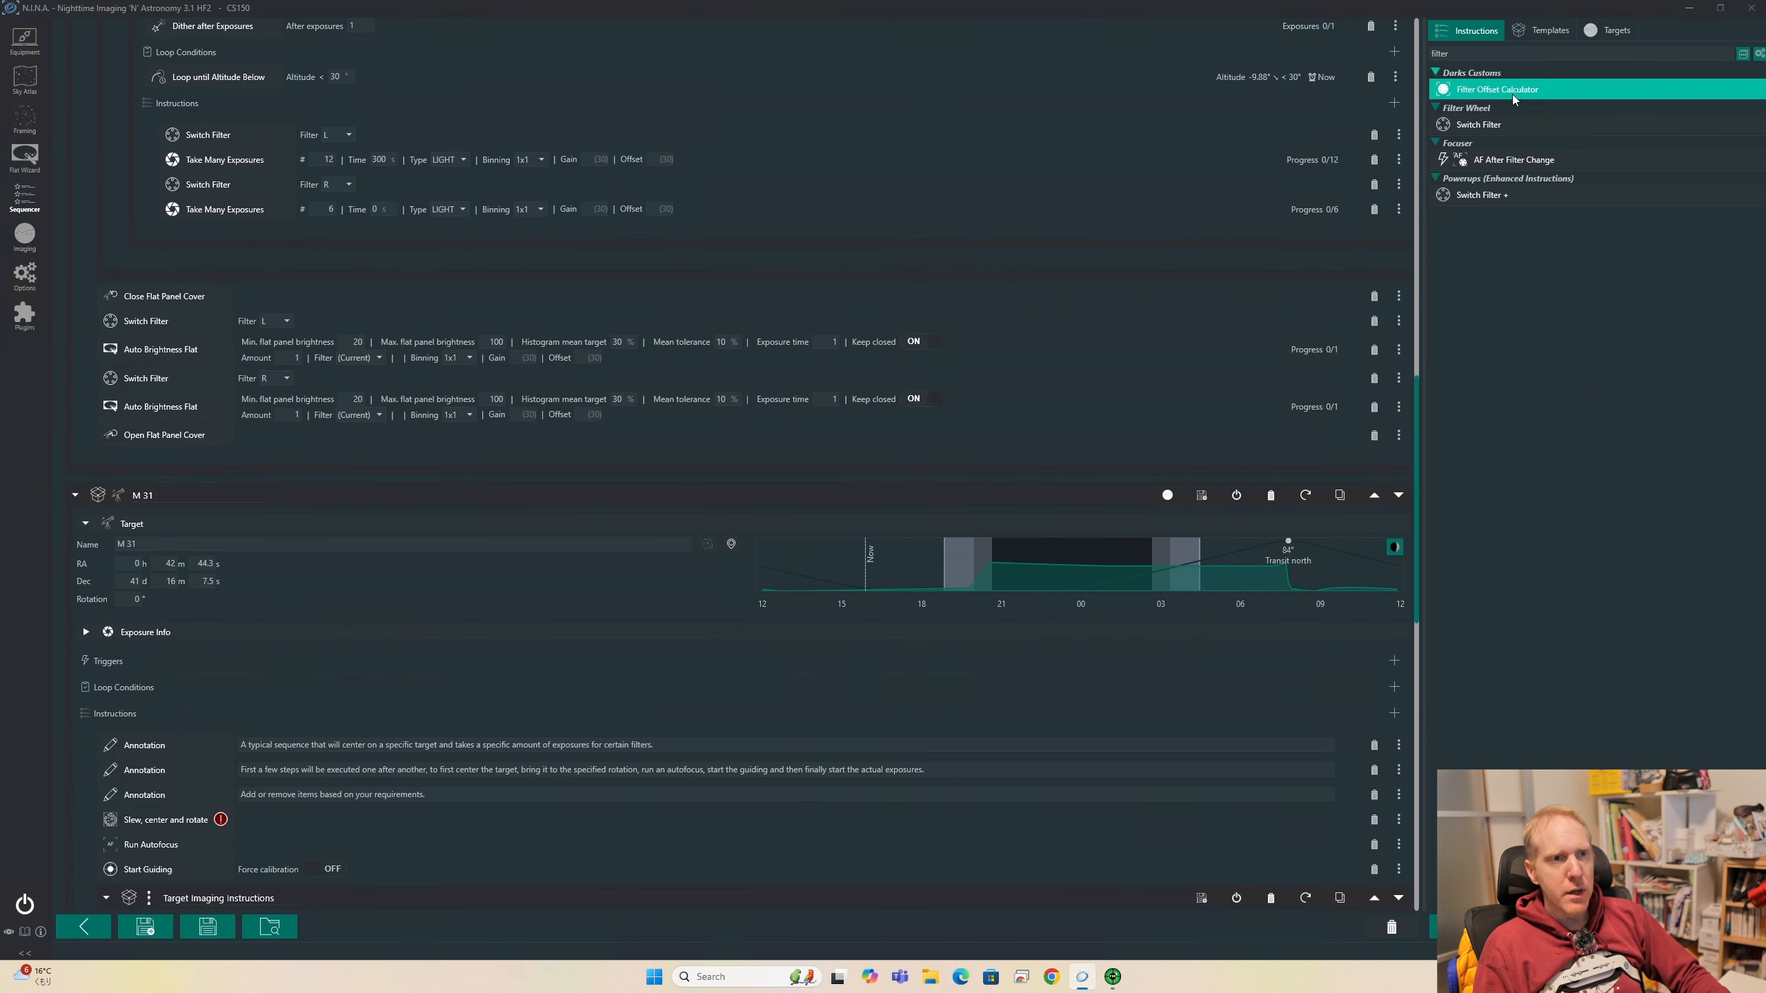
left_click_drag(1474, 57, 1389, 53)
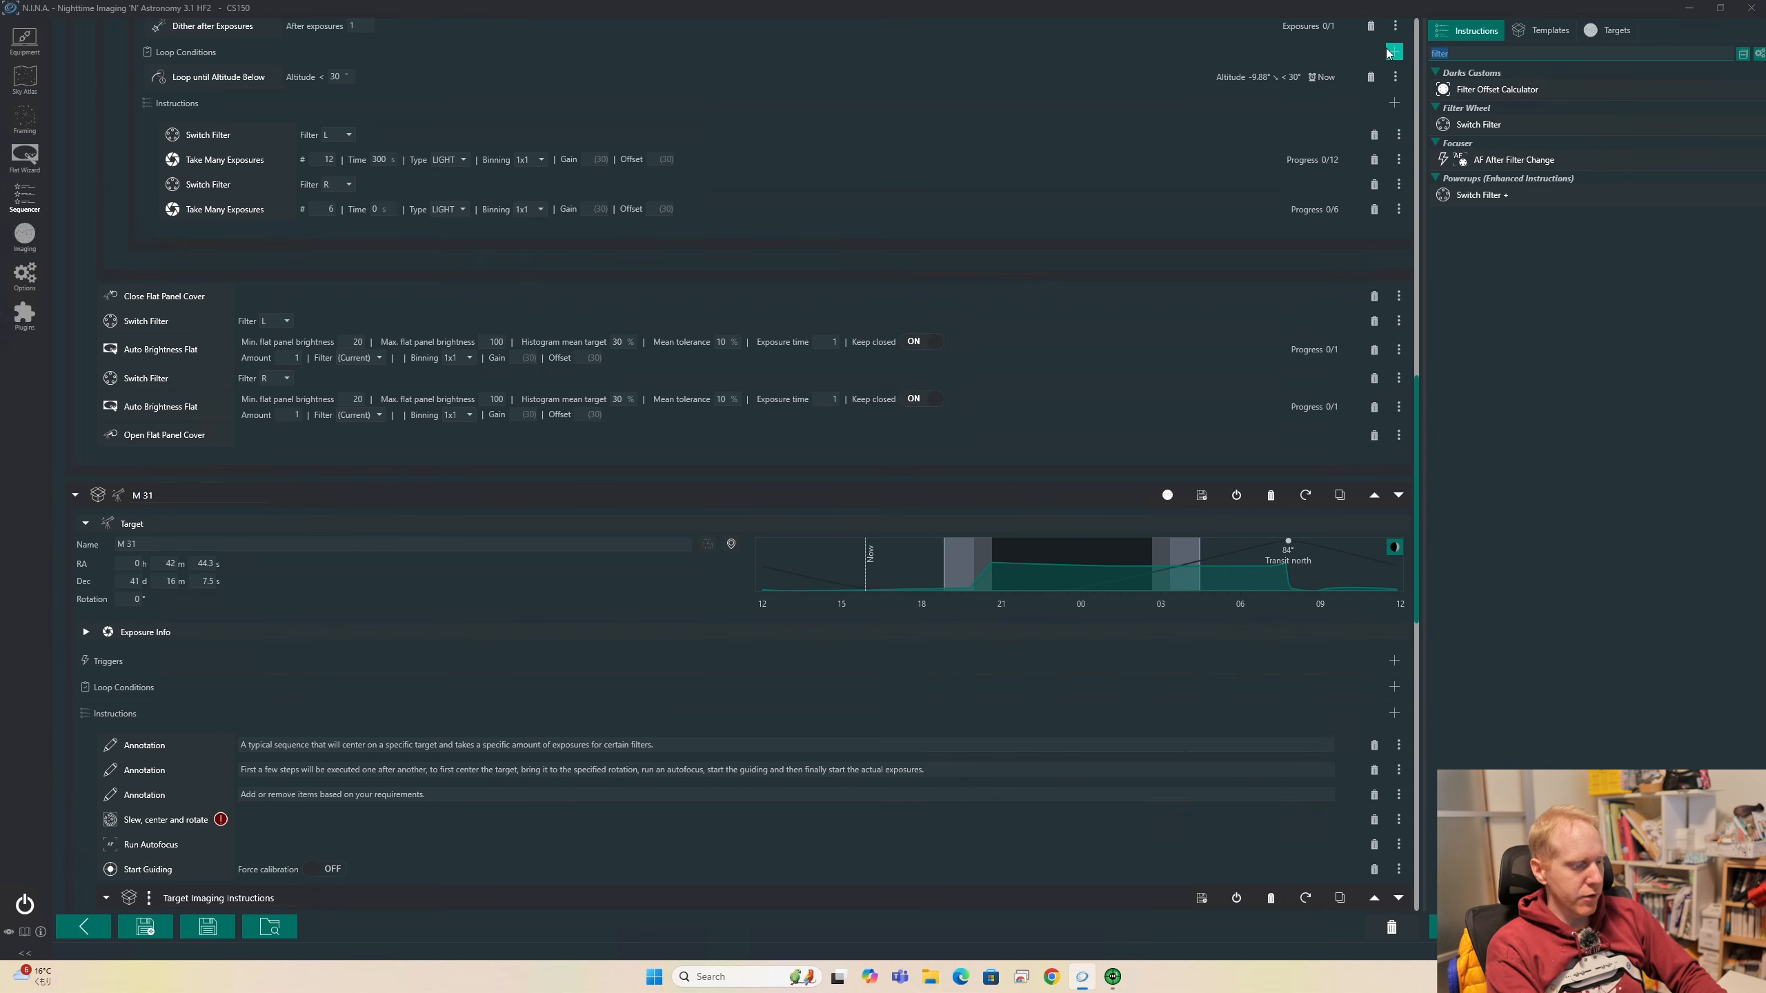
type("instru")
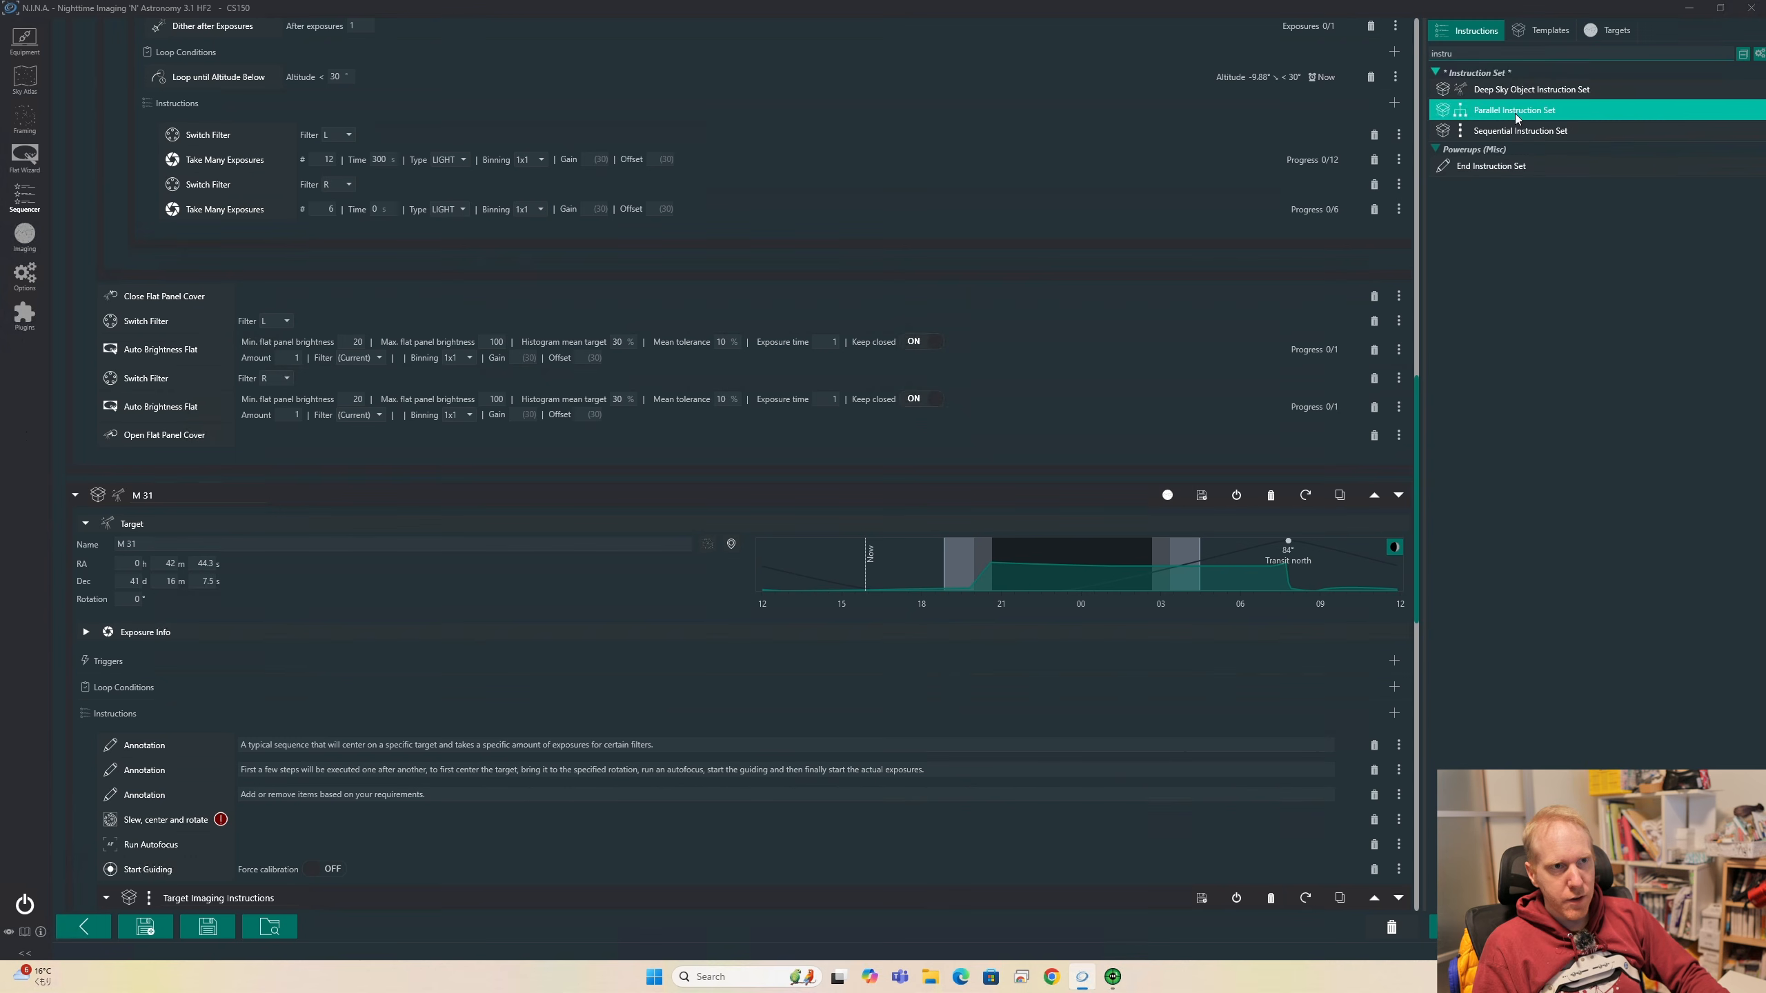
left_click_drag(1519, 131, 1411, 278)
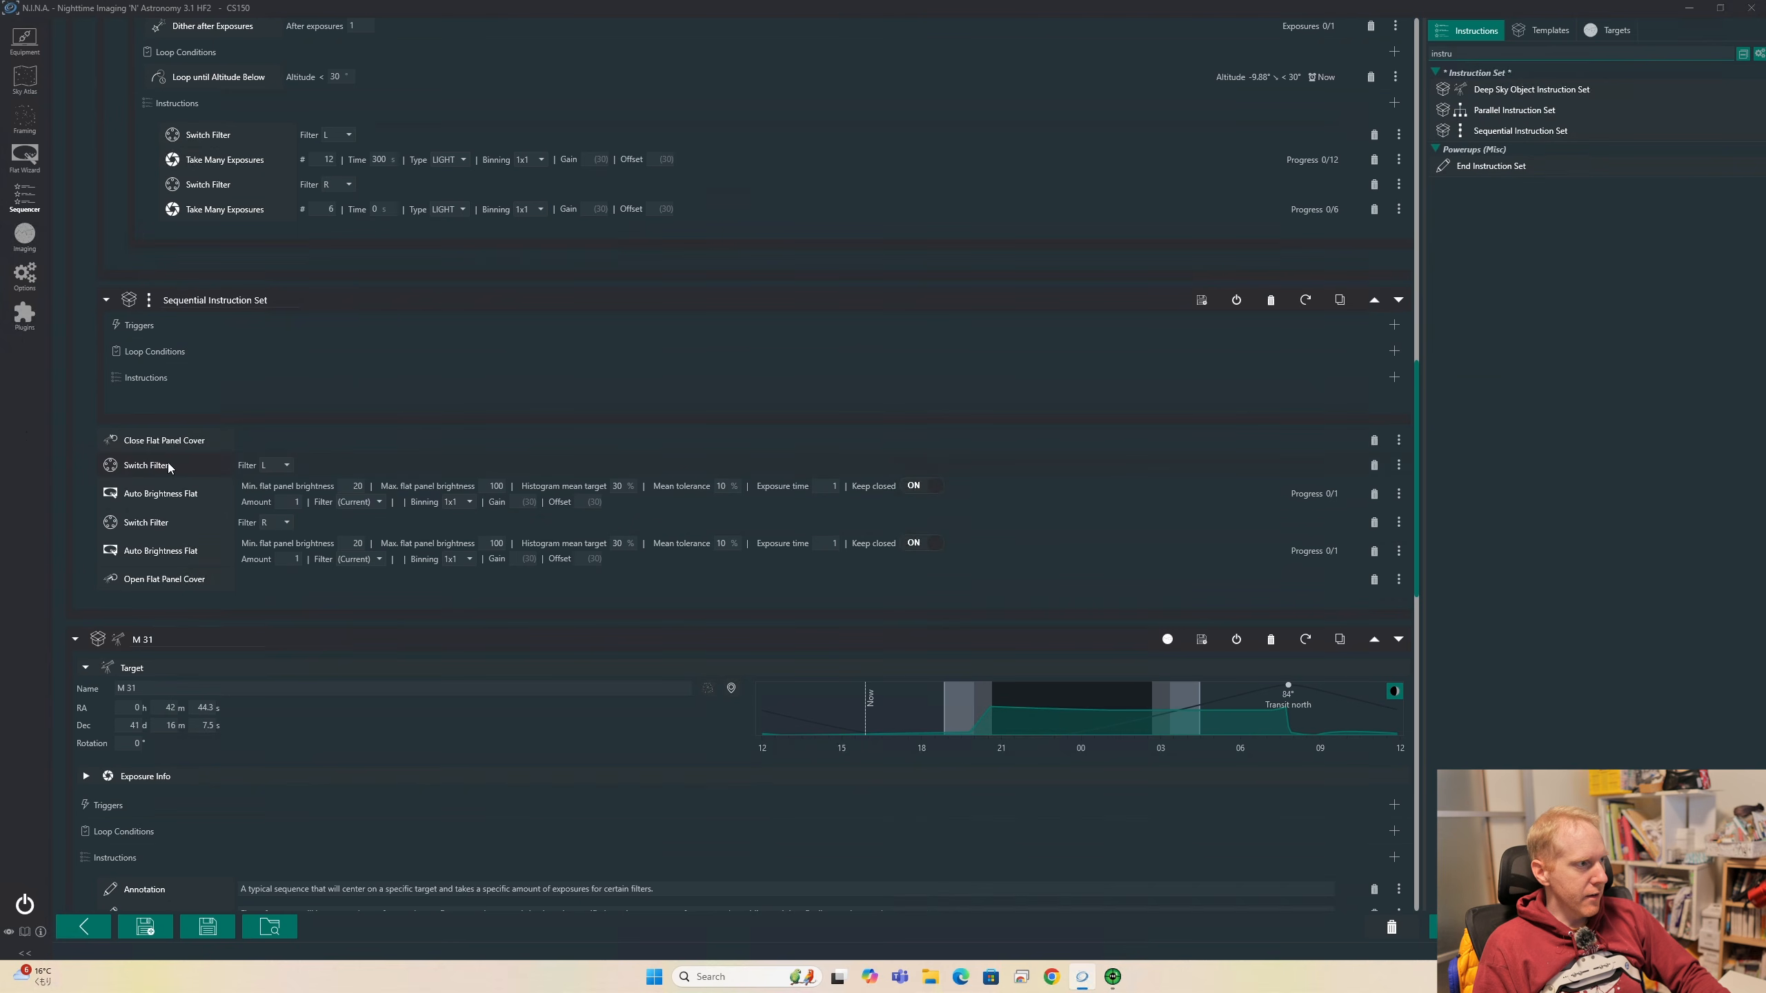
left_click_drag(174, 450, 155, 398)
mouse_move(155, 465)
left_mouse_down()
mouse_move(155, 445)
mouse_move(166, 534)
mouse_move(149, 574)
mouse_move(155, 541)
left_mouse_up()
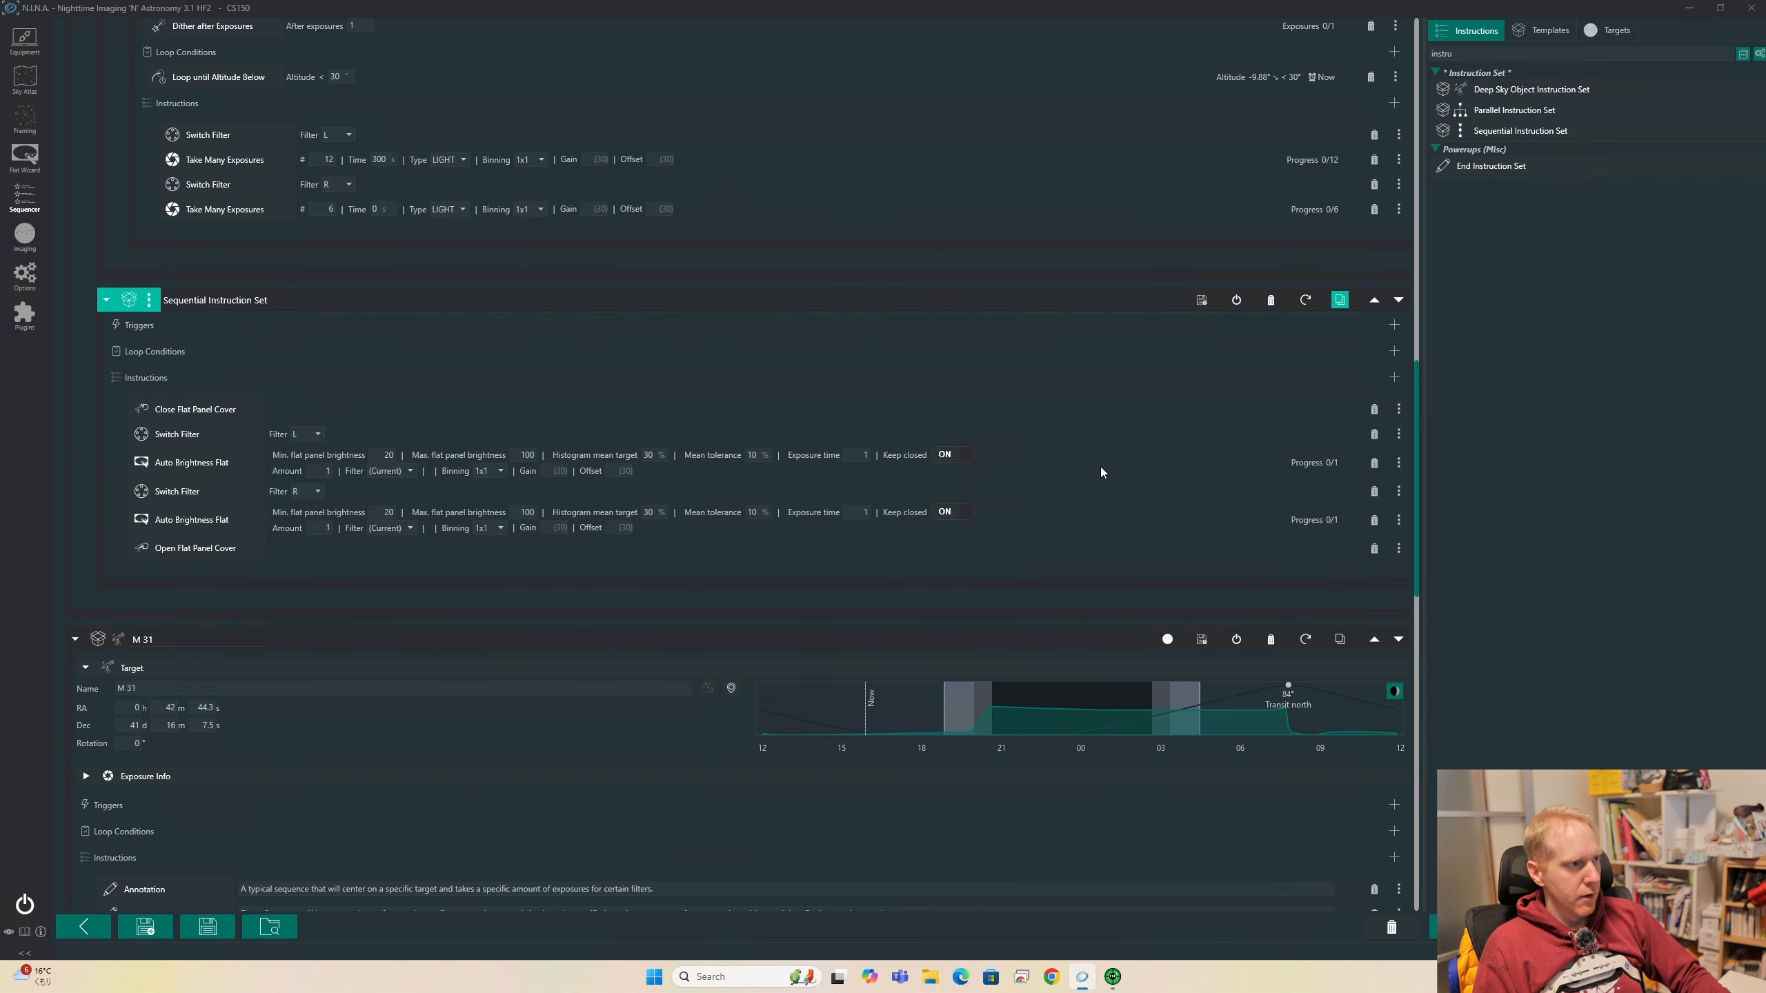
Duplicate the flats Sequential Instruction Set and move the copy into the M 31 target, below its Target Imaging Instructions
left_click(1339, 300)
scroll(695, 616, "down", 19)
scroll(670, 614, "up", 3)
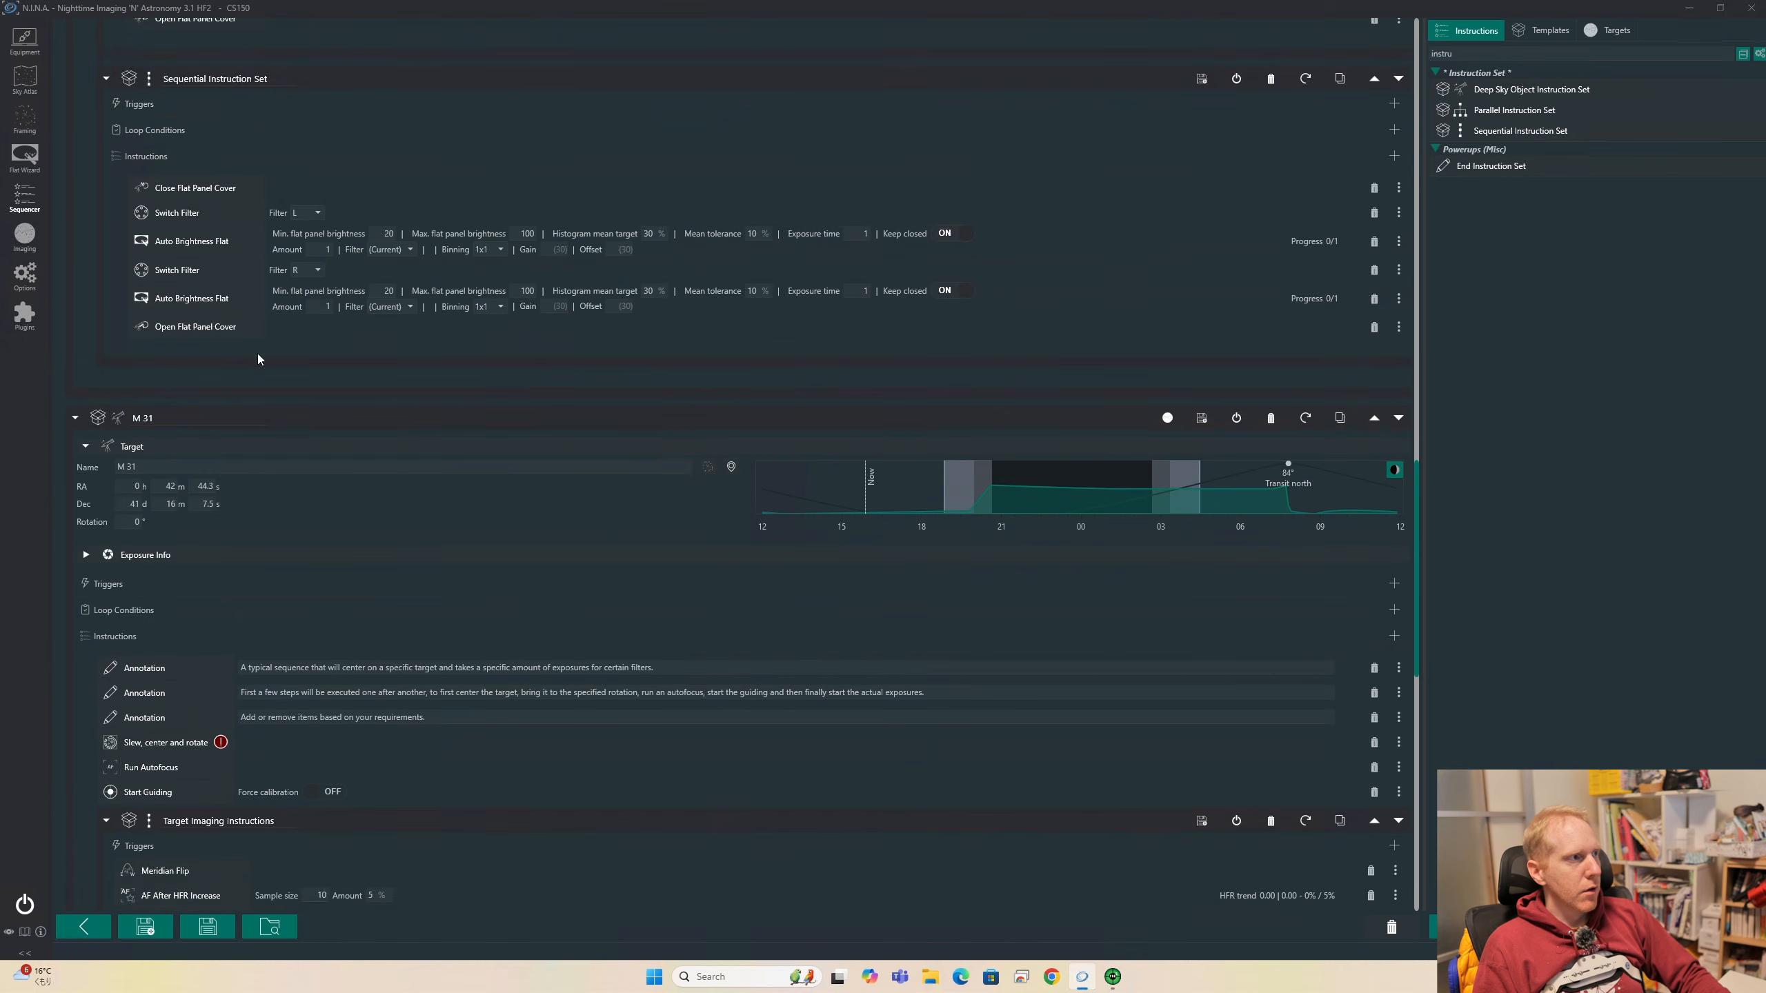
scroll(160, 126, "up", 1)
left_click(106, 111)
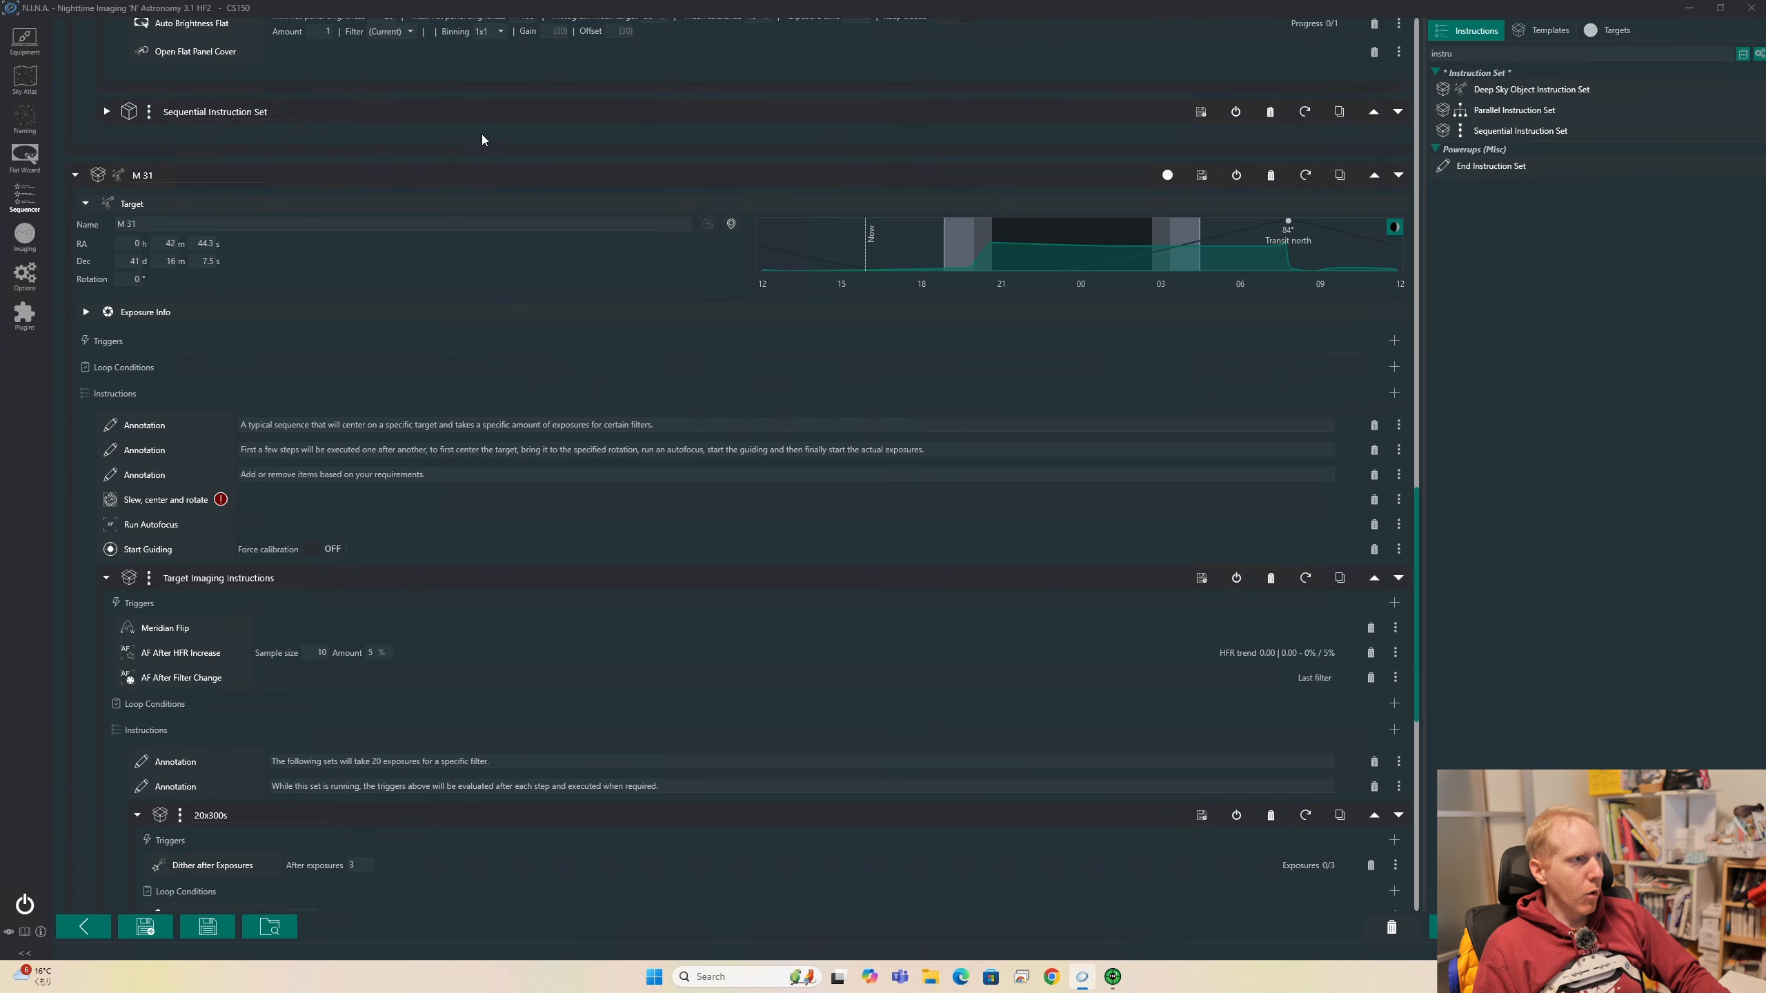
mouse_move(472, 113)
left_mouse_down()
mouse_move(571, 855)
mouse_move(476, 841)
mouse_move(463, 789)
left_mouse_up()
scroll(794, 787, "down", 12)
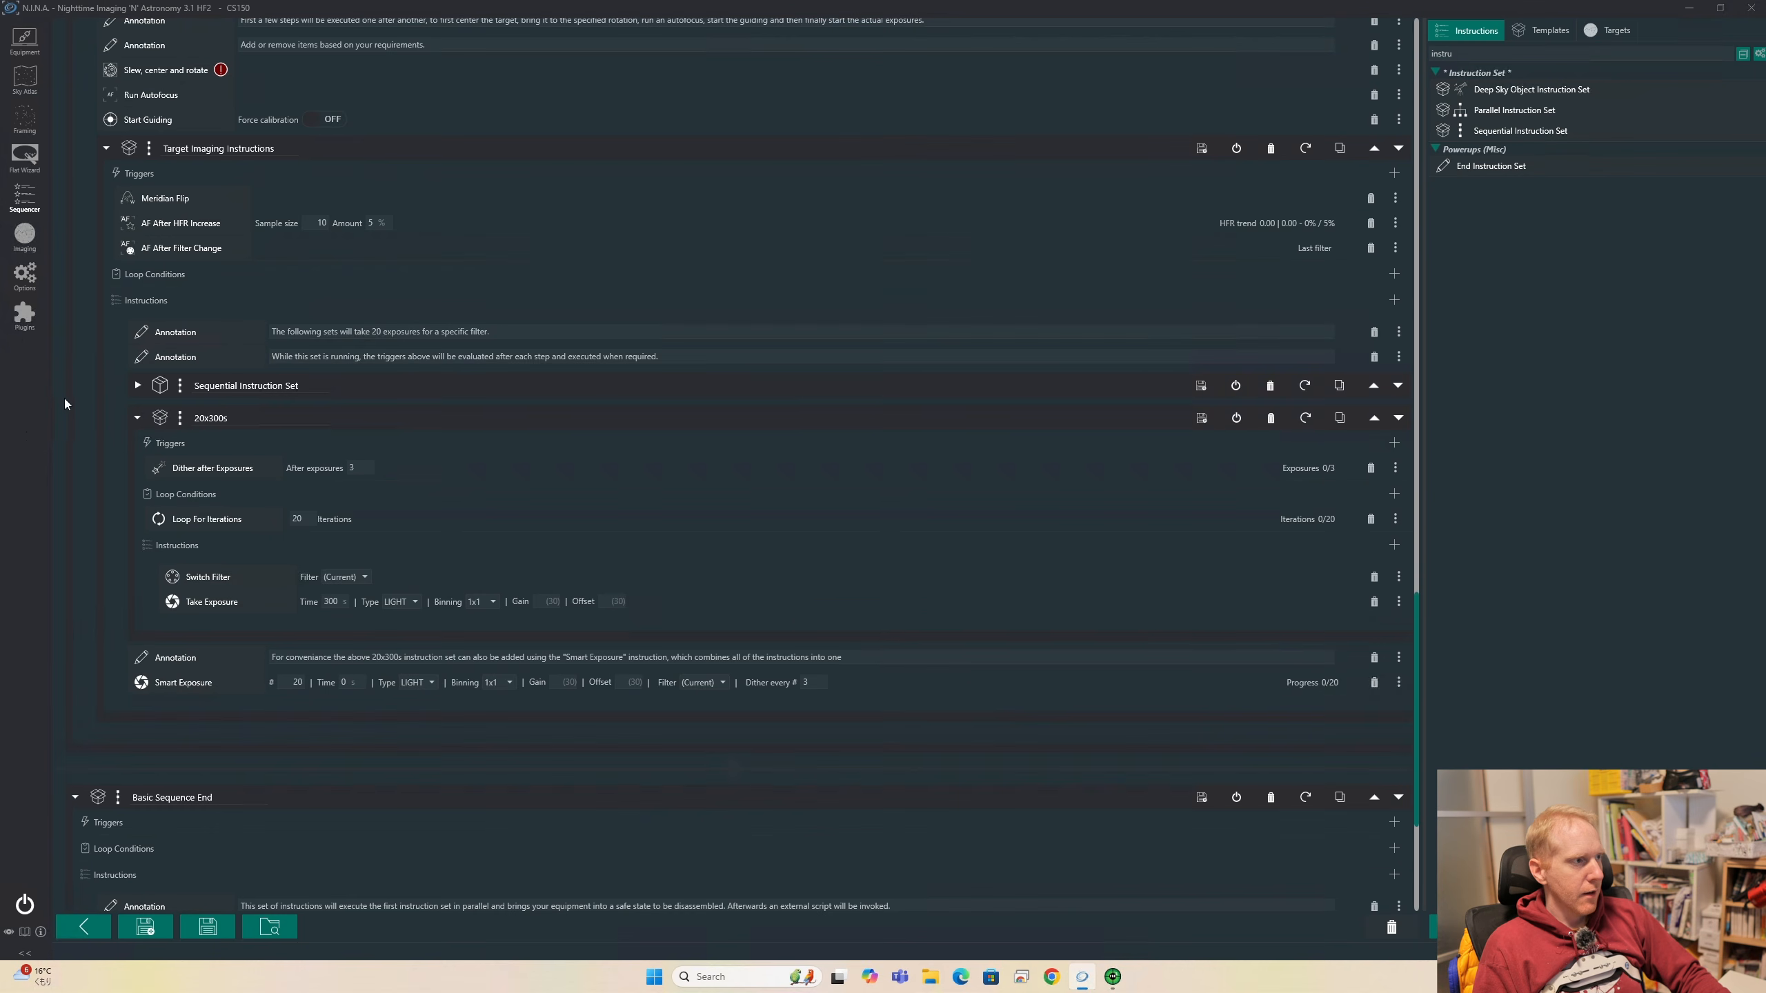
left_click_drag(355, 392, 832, 705)
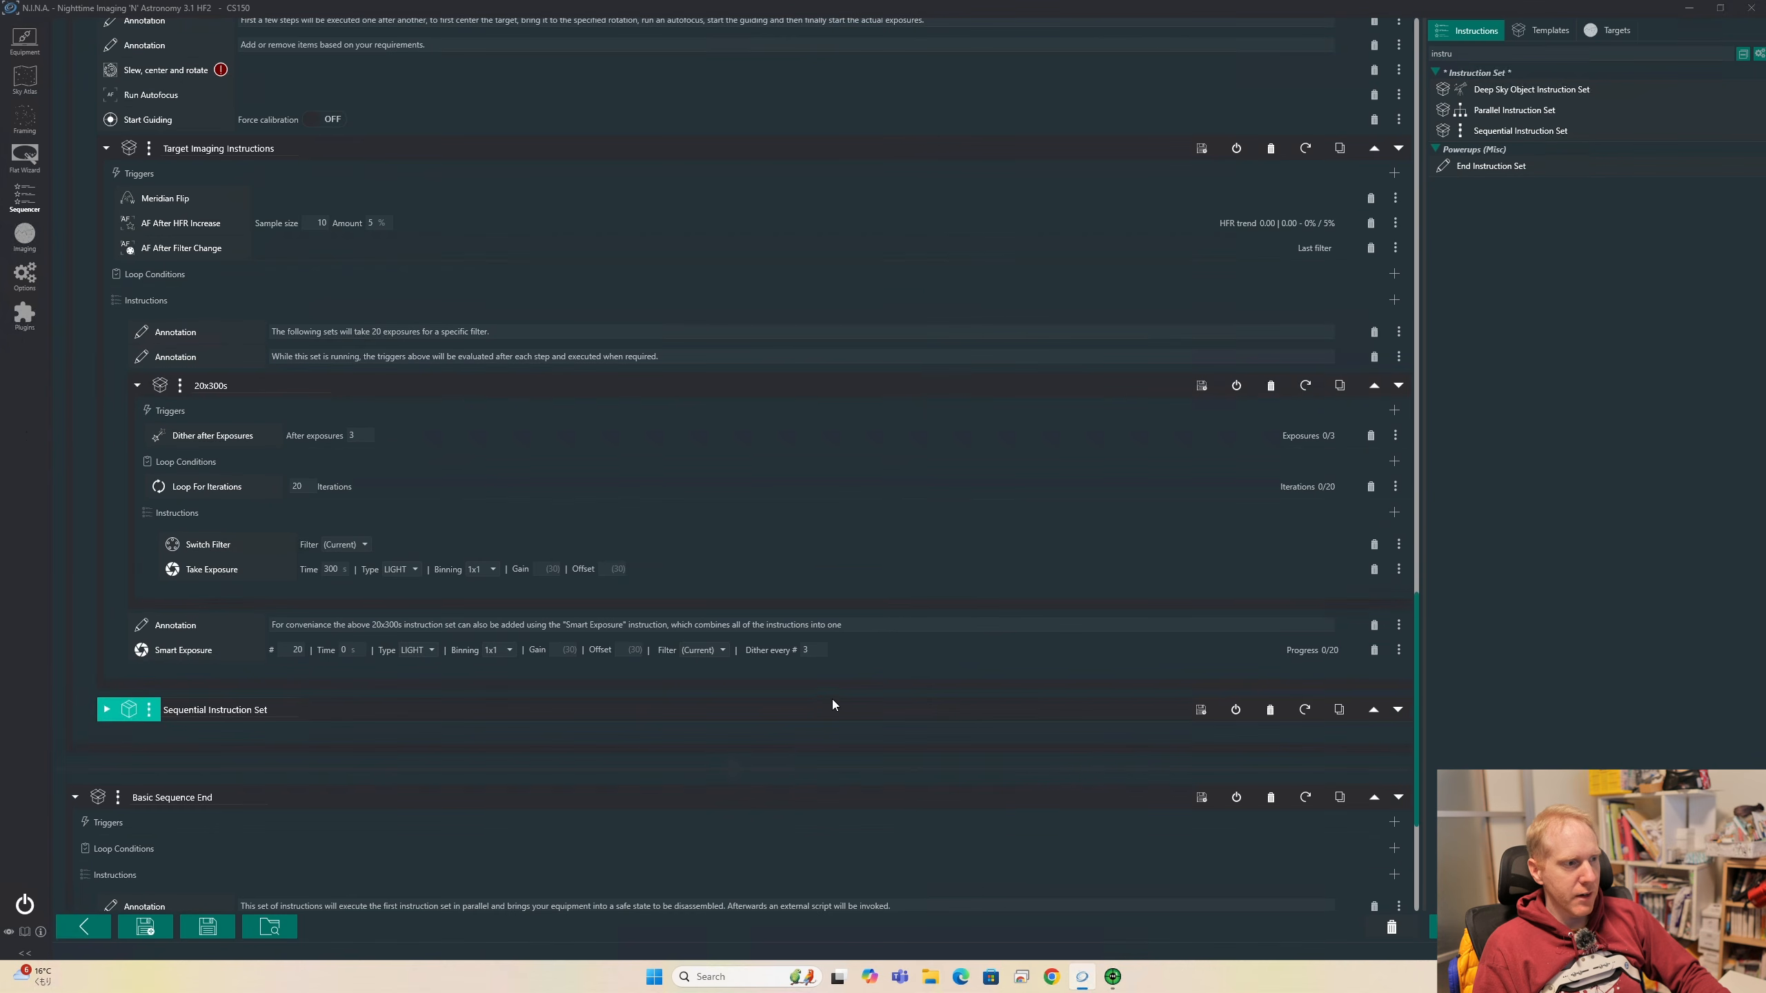
left_click(106, 710)
Review the M 31 target, the flats sets of both targets, the end block and the startup block
scroll(523, 527, "up", 4)
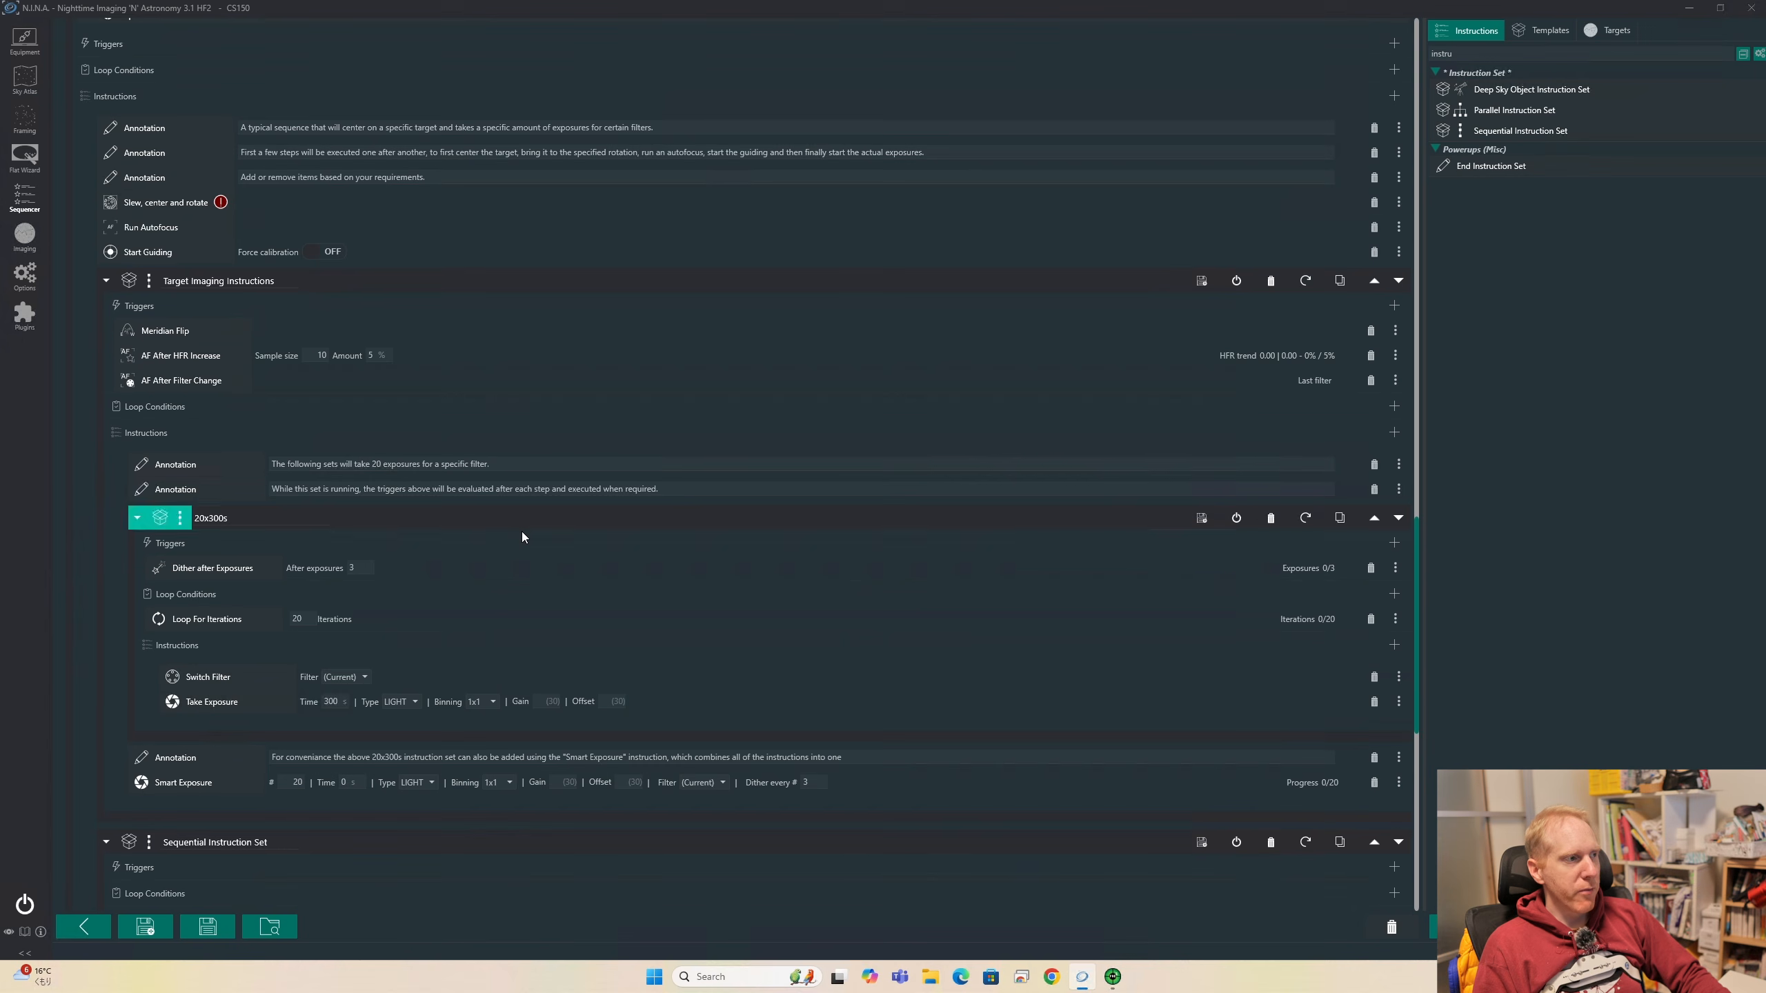
scroll(523, 527, "down", 7)
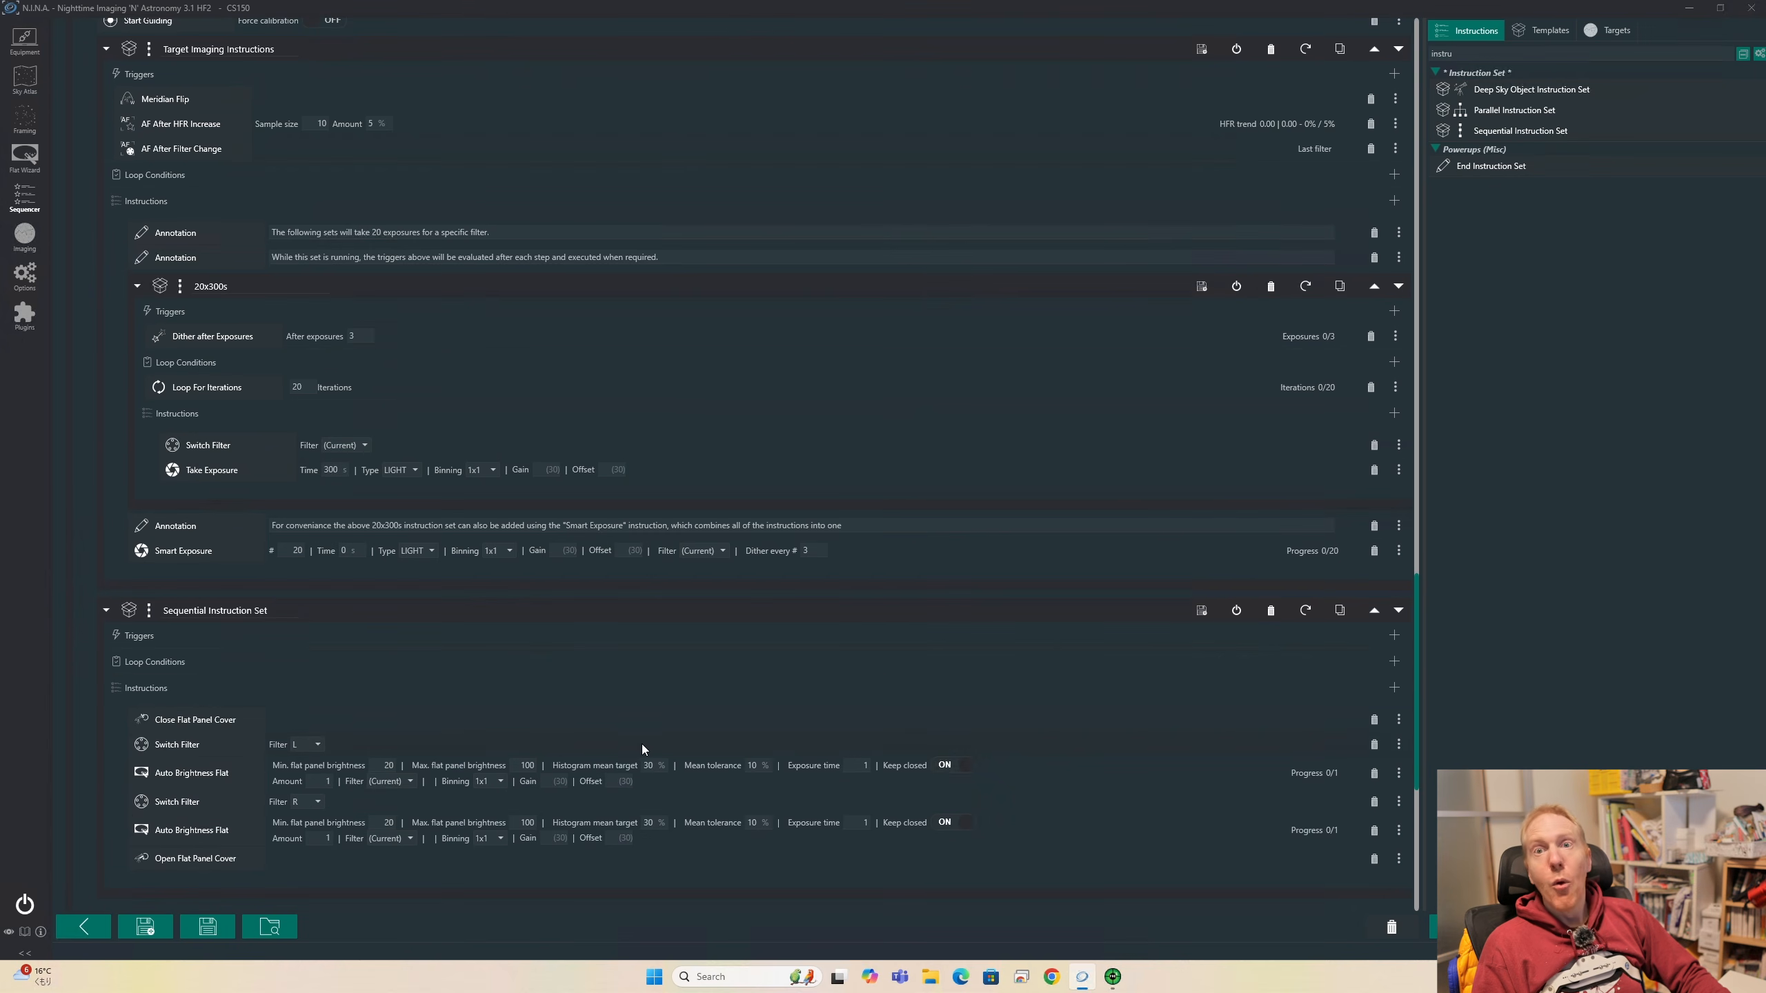
scroll(1040, 621, "up", 9)
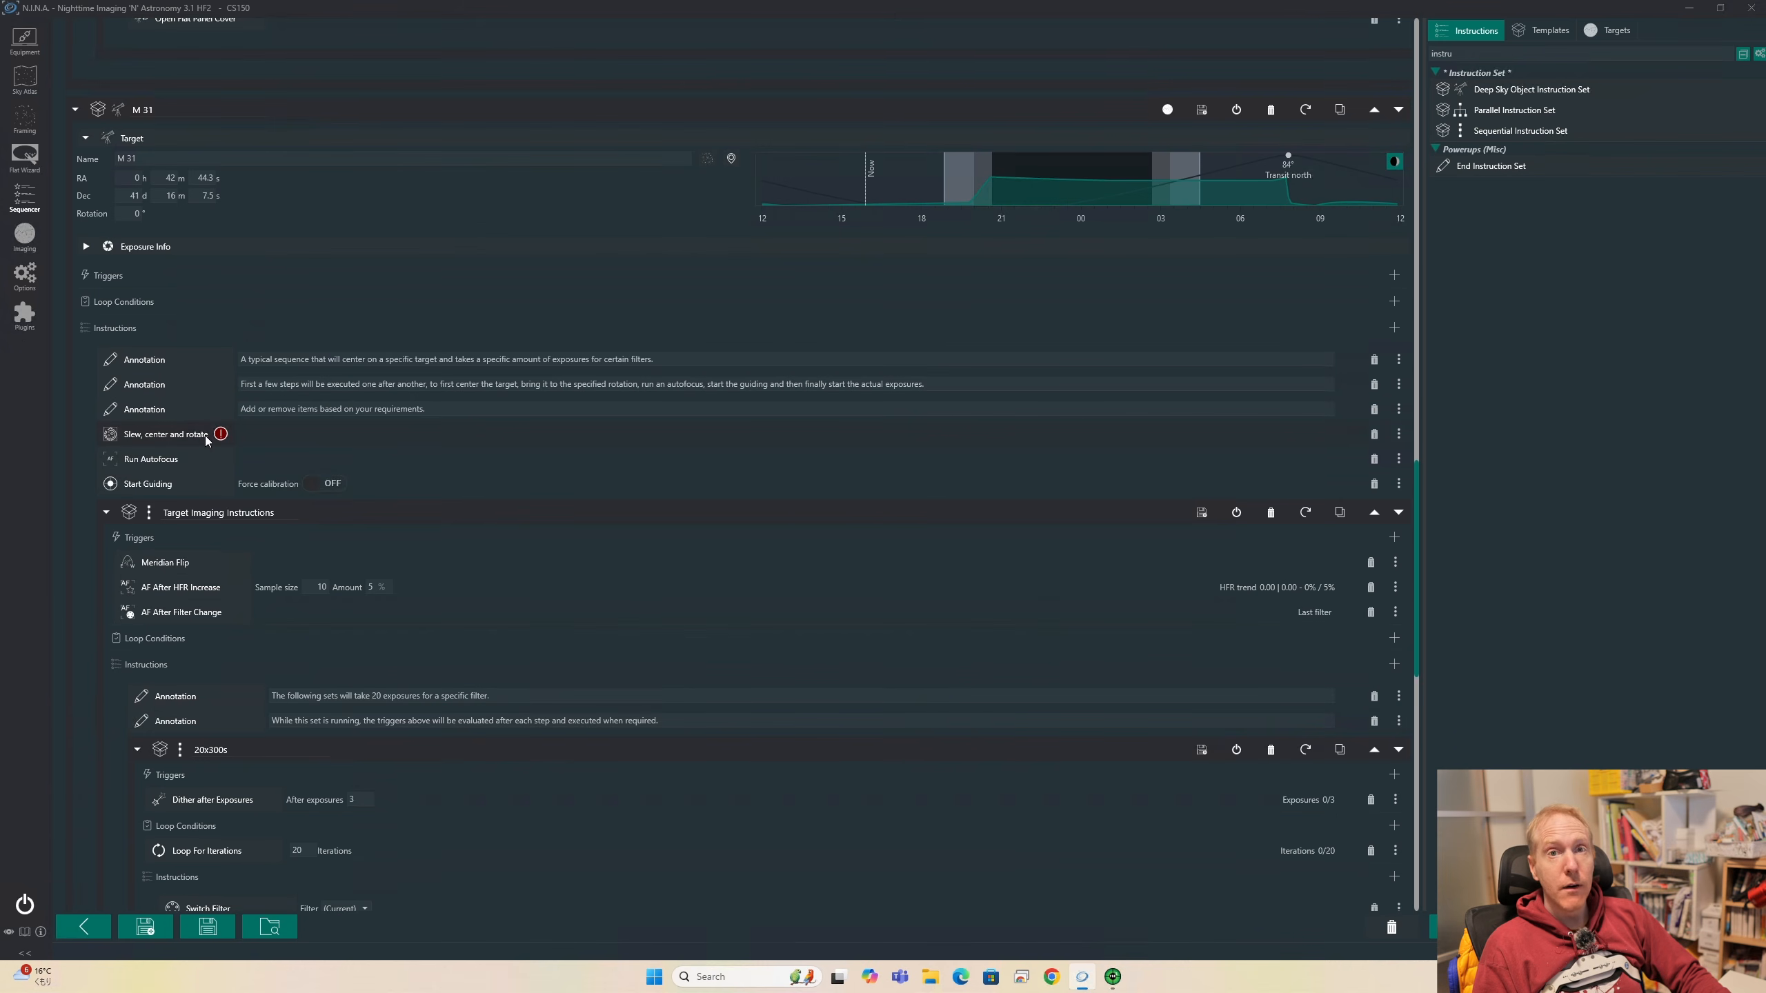
scroll(571, 464, "up", 9)
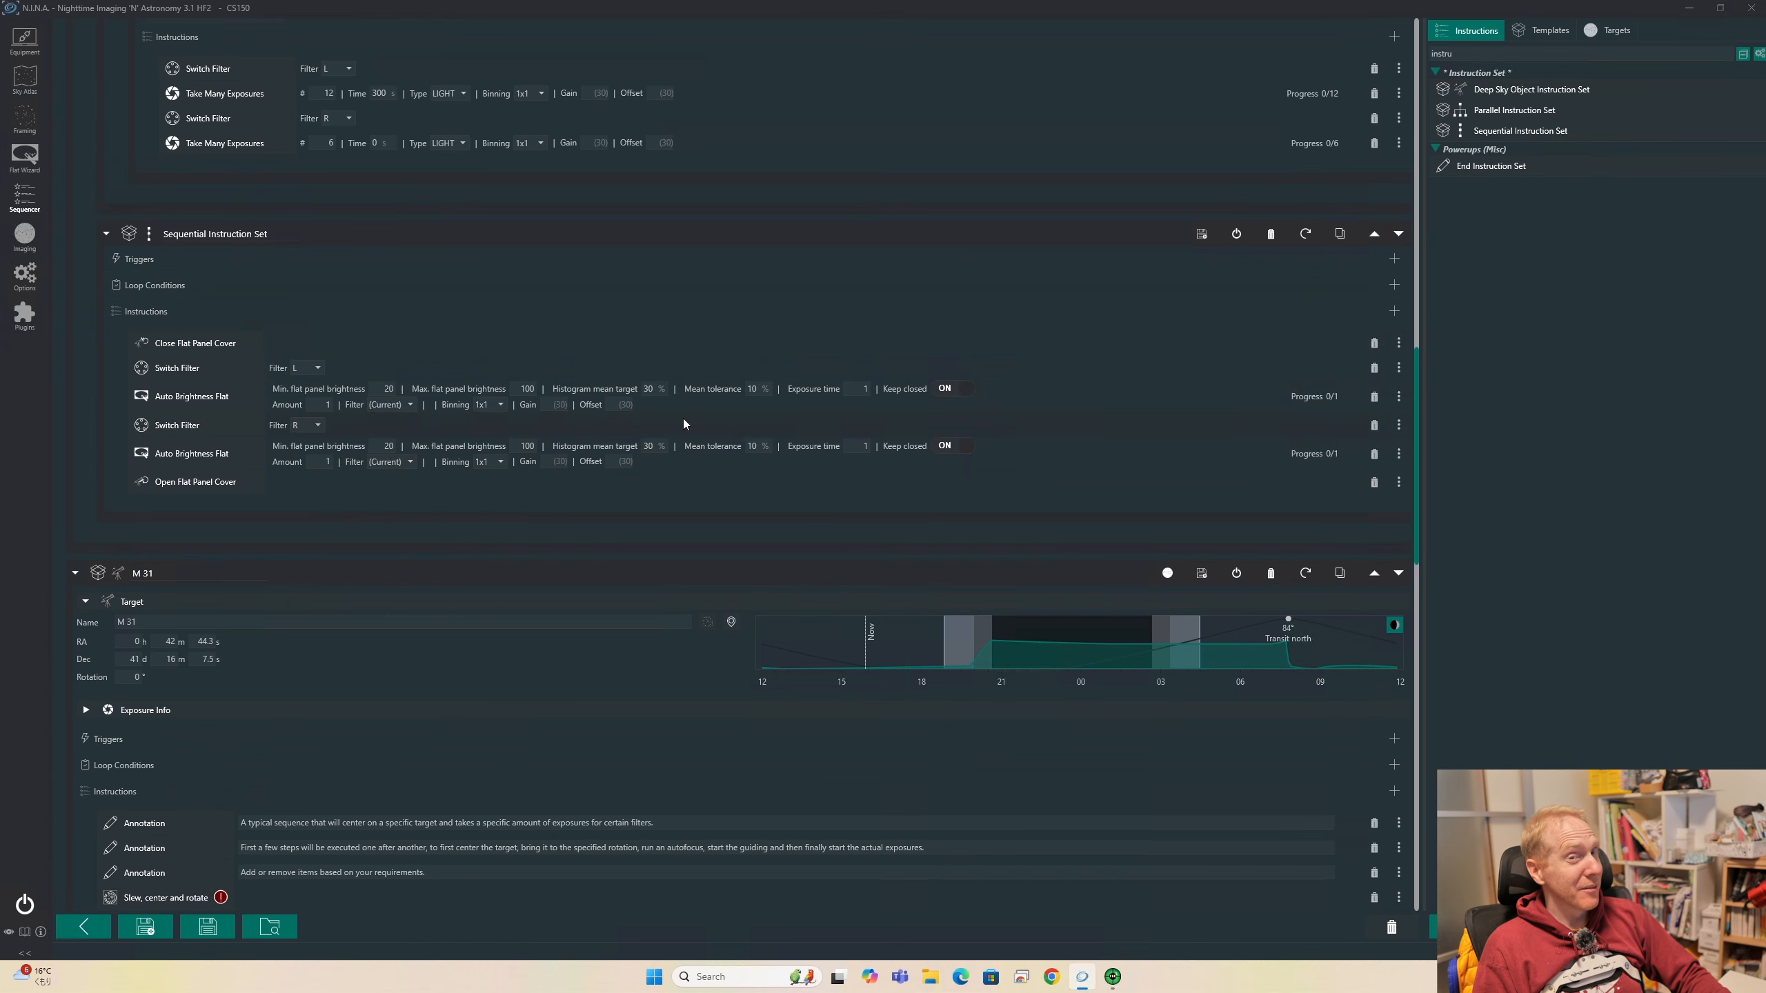
scroll(683, 418, "down", 10)
scroll(1421, 826, "down", 3)
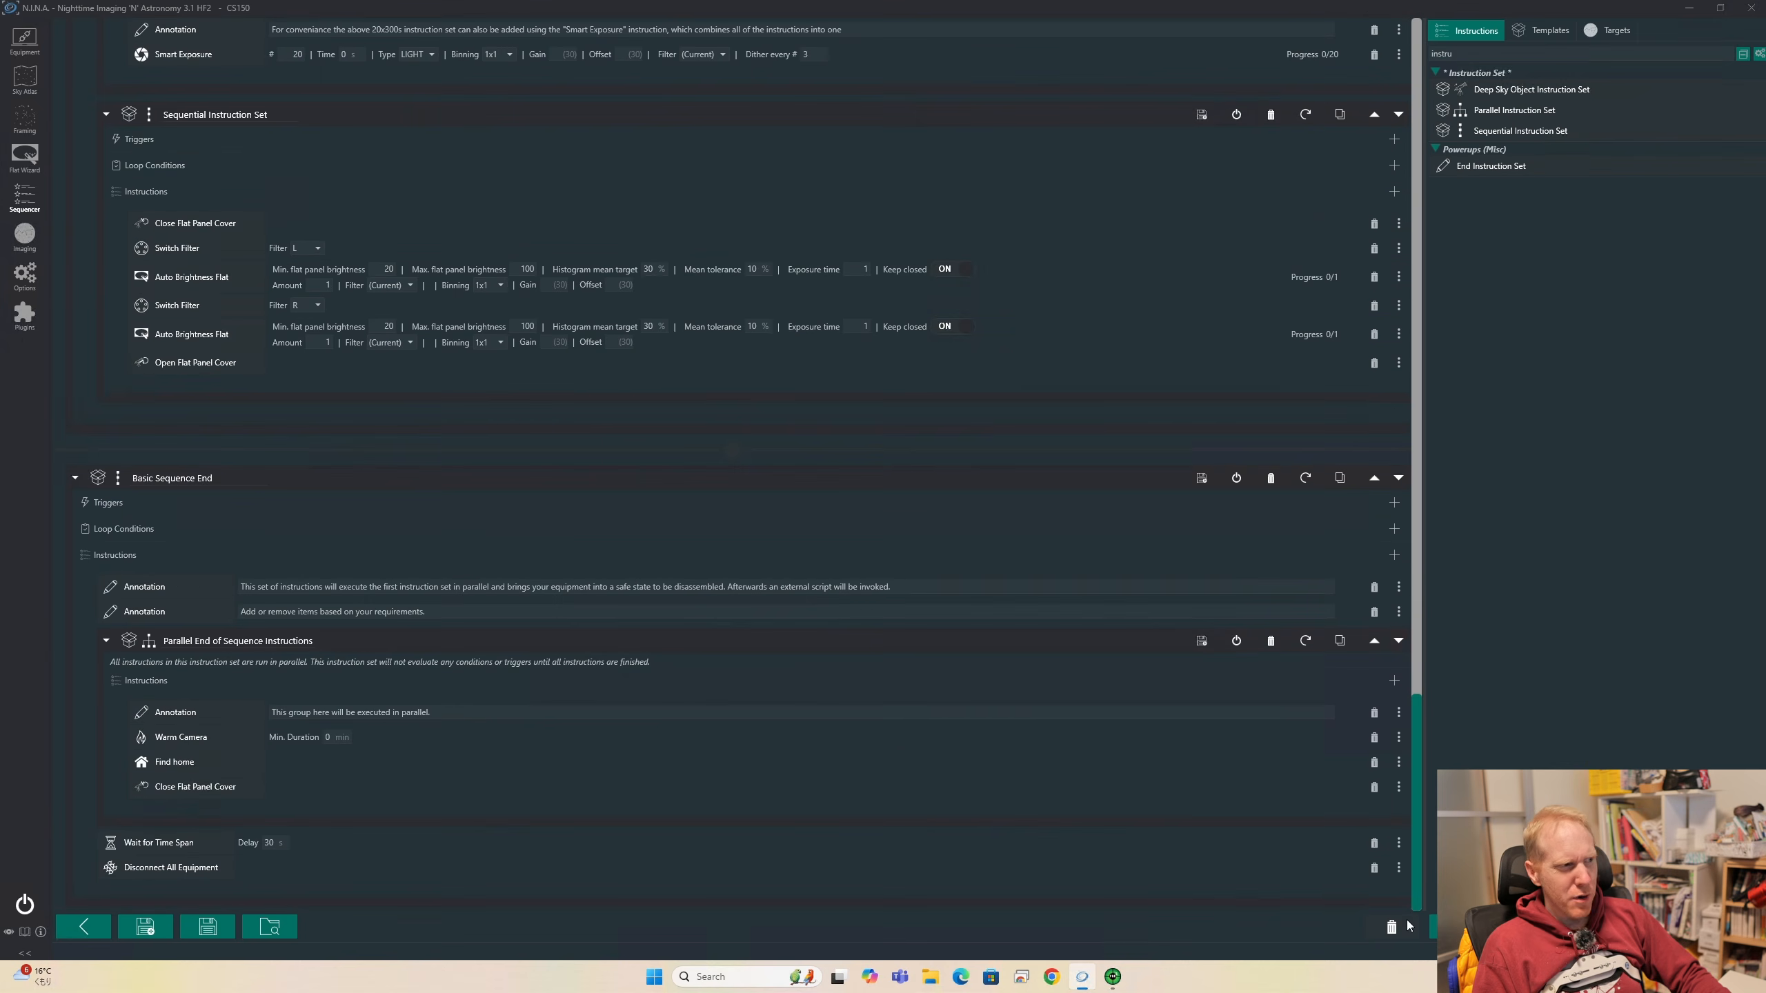
scroll(1415, 610, "up", 10)
scroll(1421, 67, "up", 10)
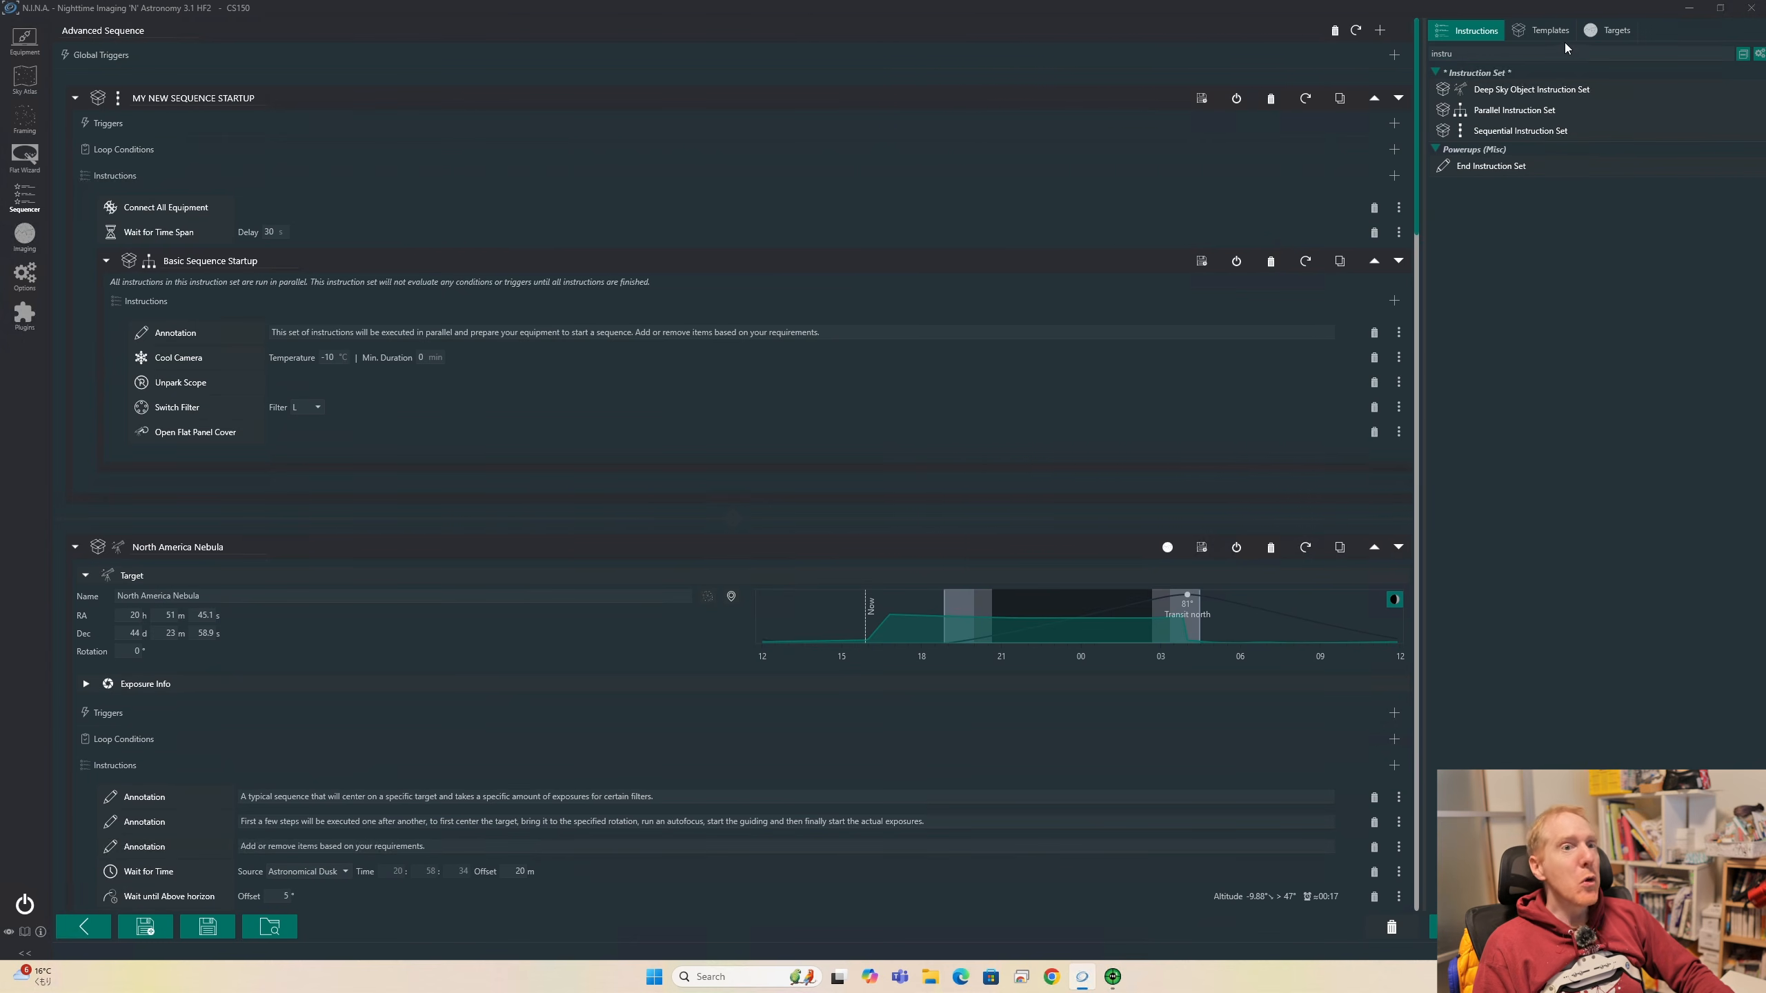
Save the MY NEW SEQUENCE STARTUP instruction set as a user template and collapse it in the sequence
left_click(1548, 31)
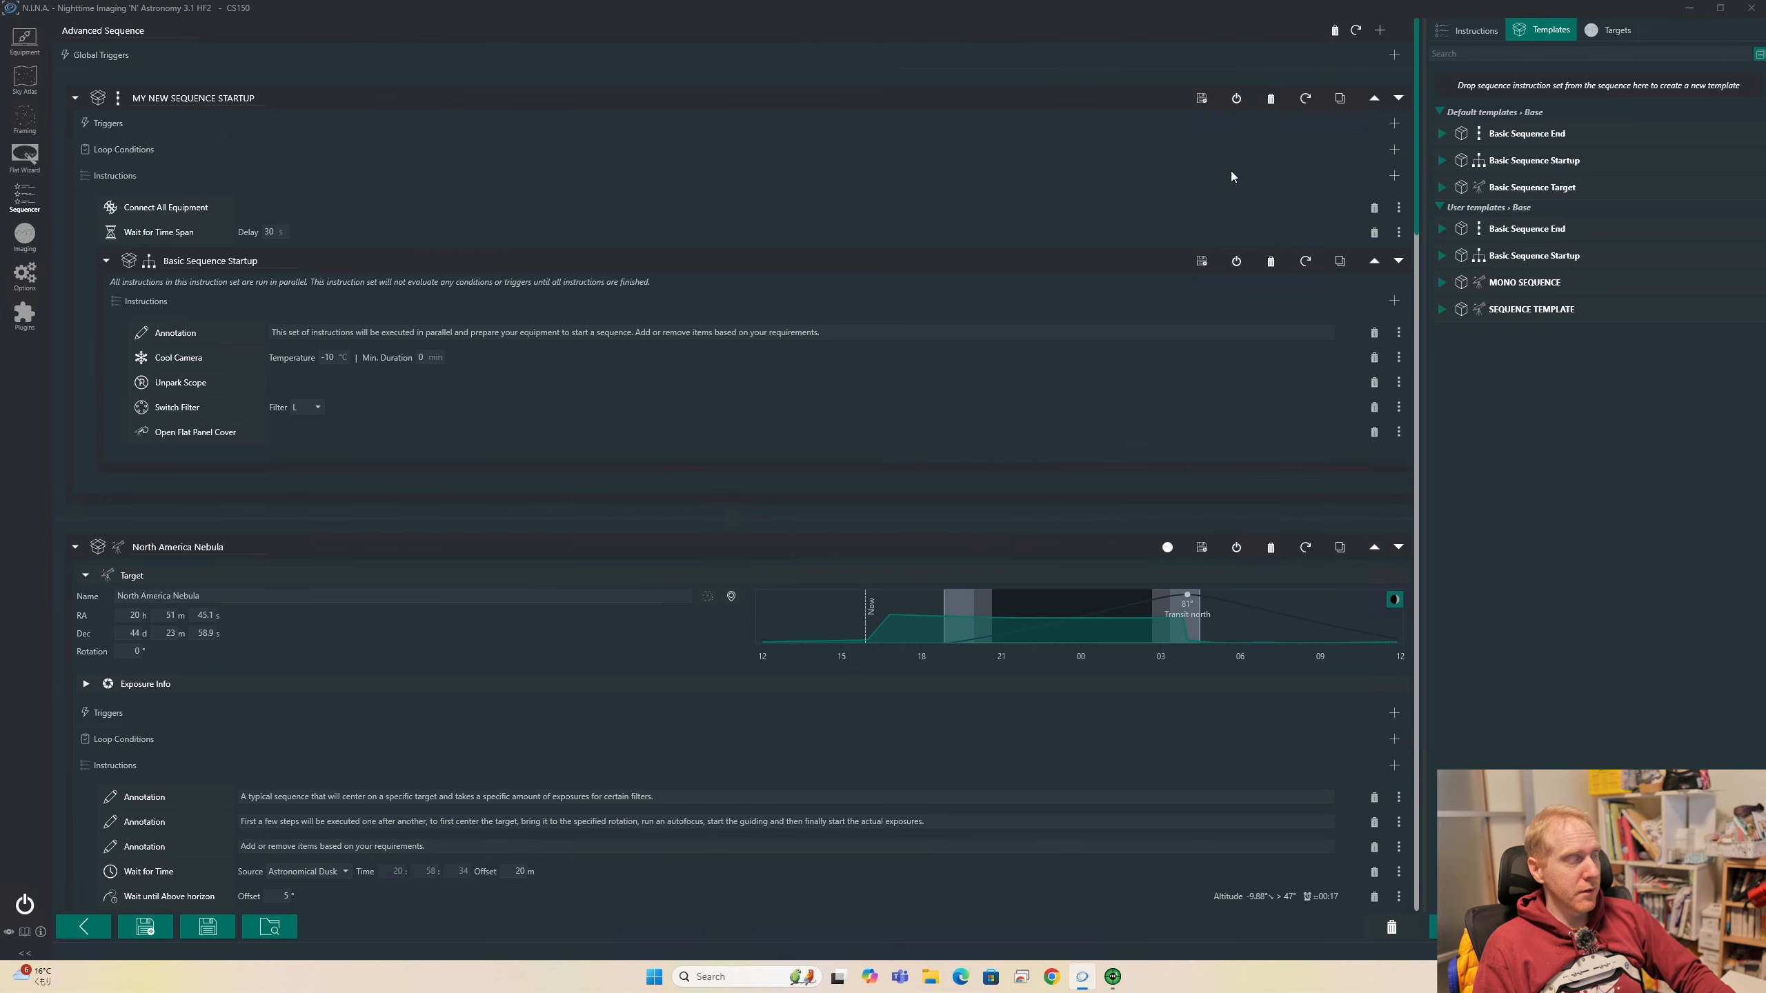
left_click_drag(257, 99, 131, 99)
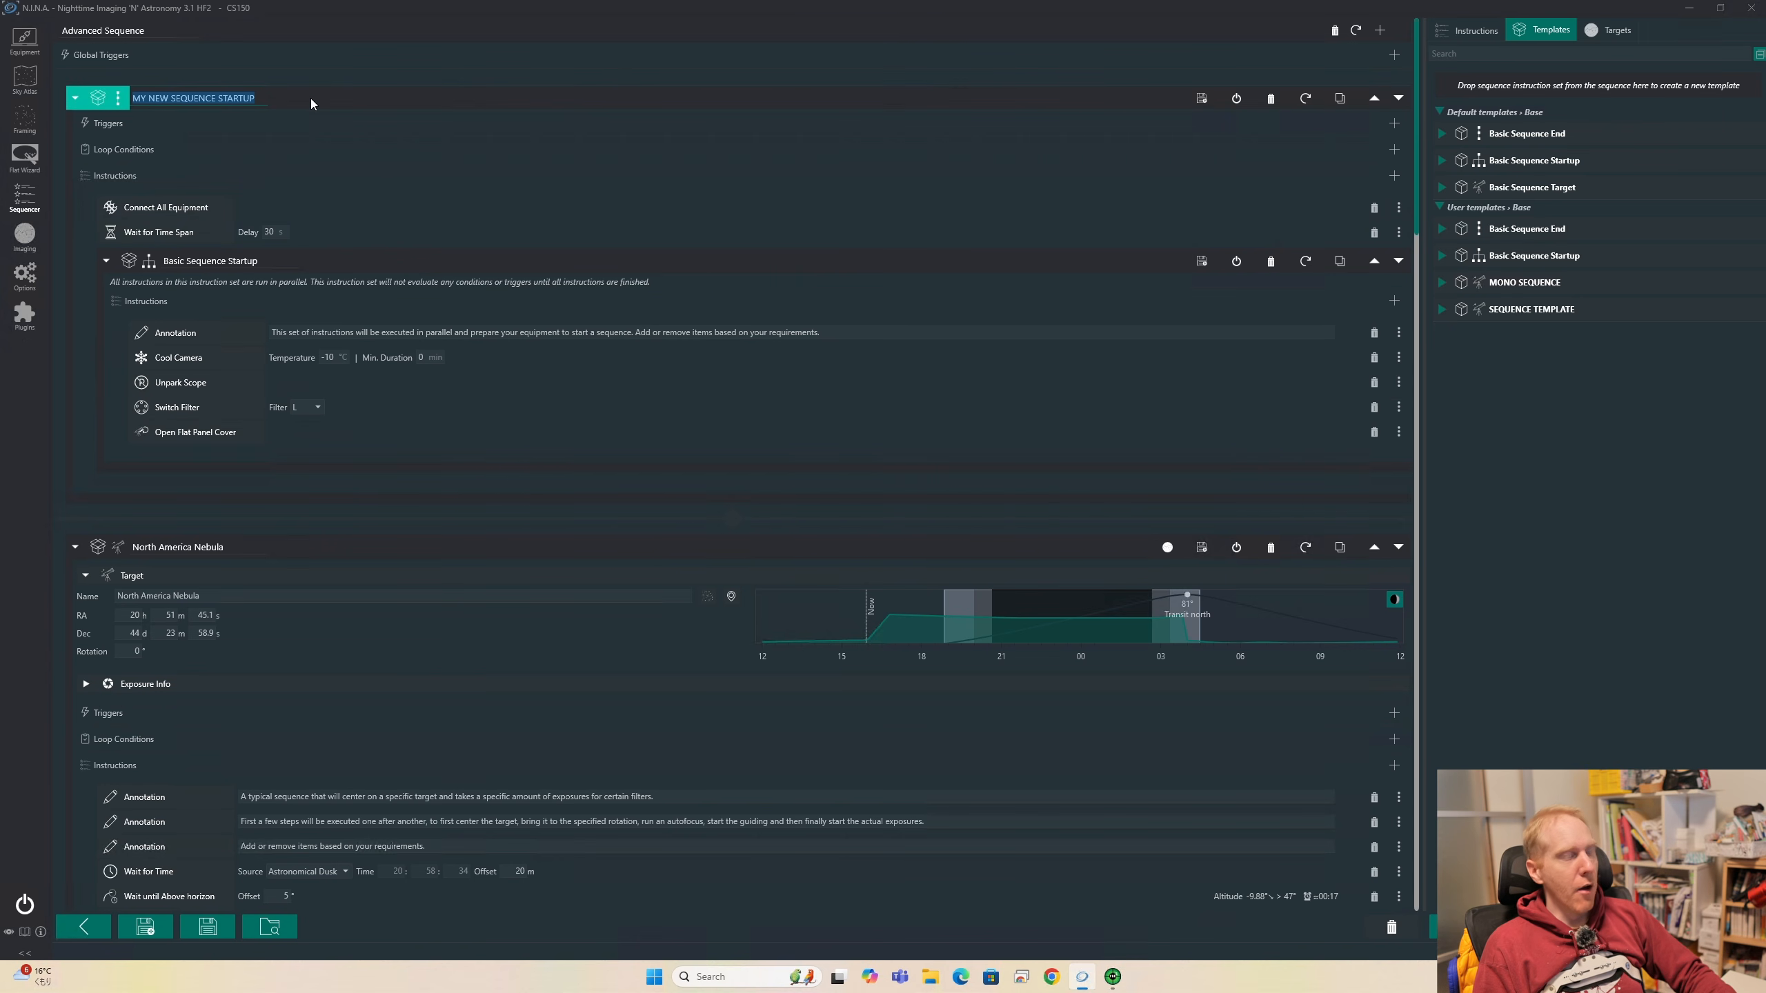
left_click_drag(311, 98, 1663, 397)
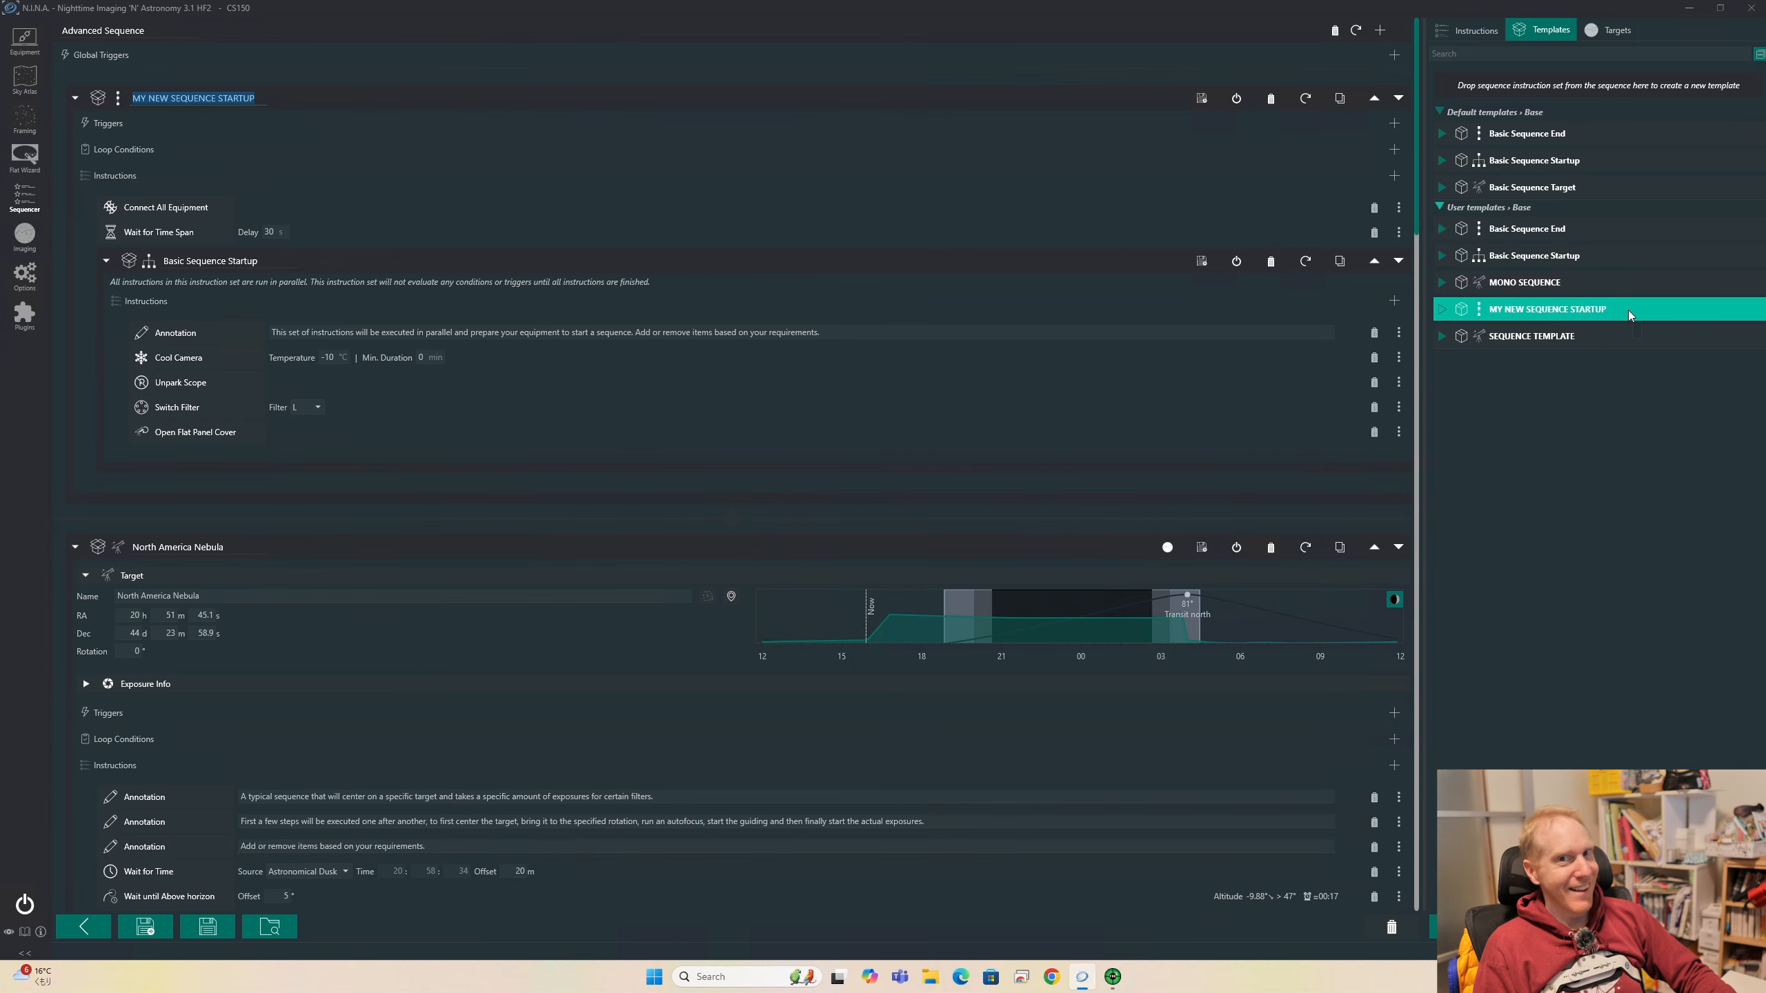
left_click(79, 98)
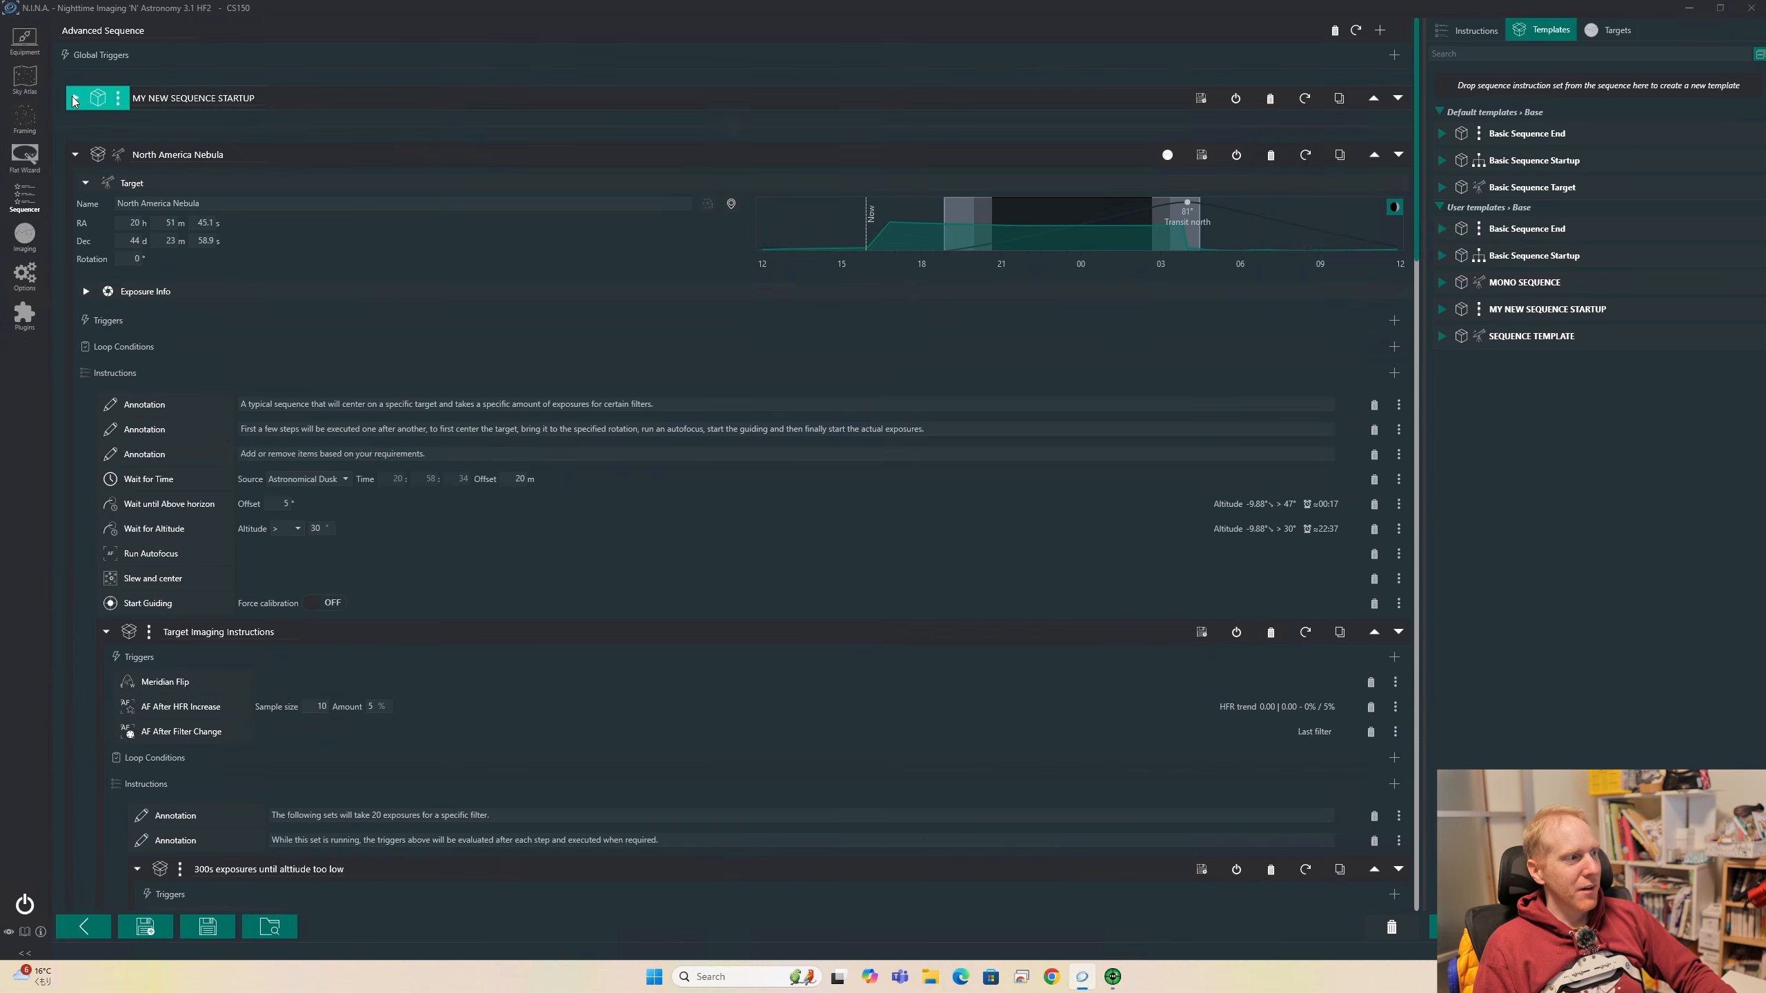
Rename the North America Nebula target set to MY AWESOME INCOMPLETE TEMPLATE and save it as a user template
scroll(620, 439, "down", 8)
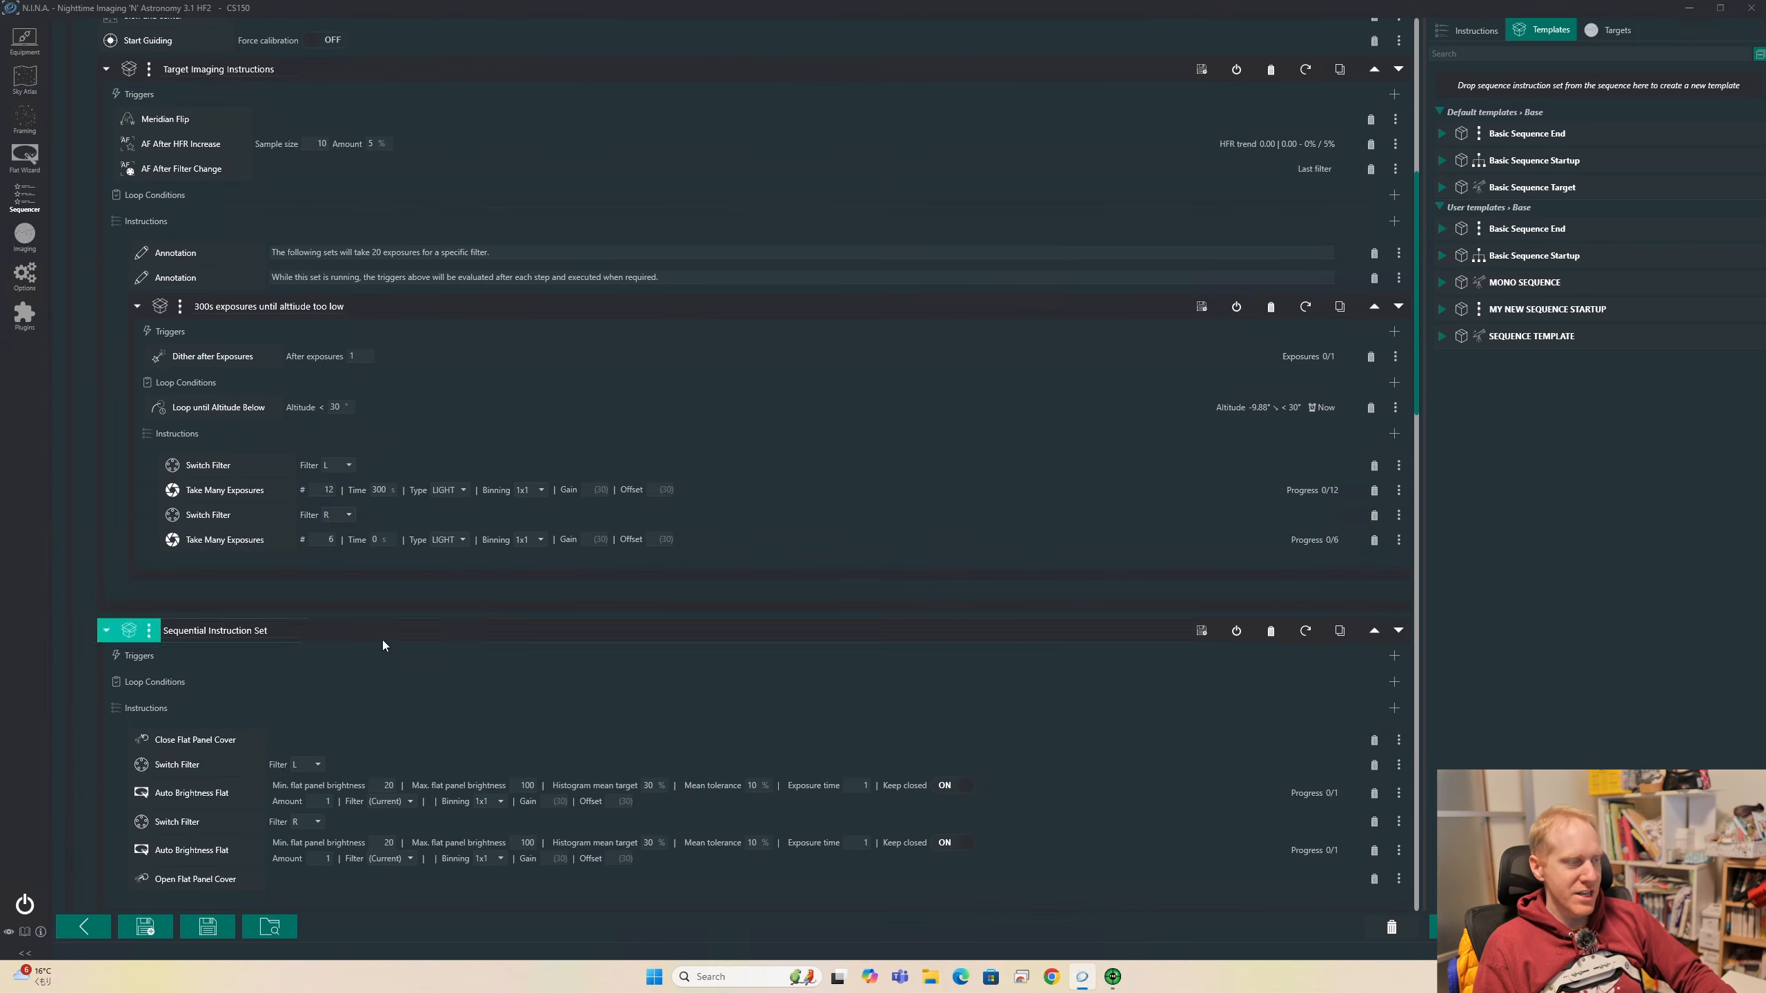
scroll(959, 502, "down", 3)
scroll(952, 518, "down", 3)
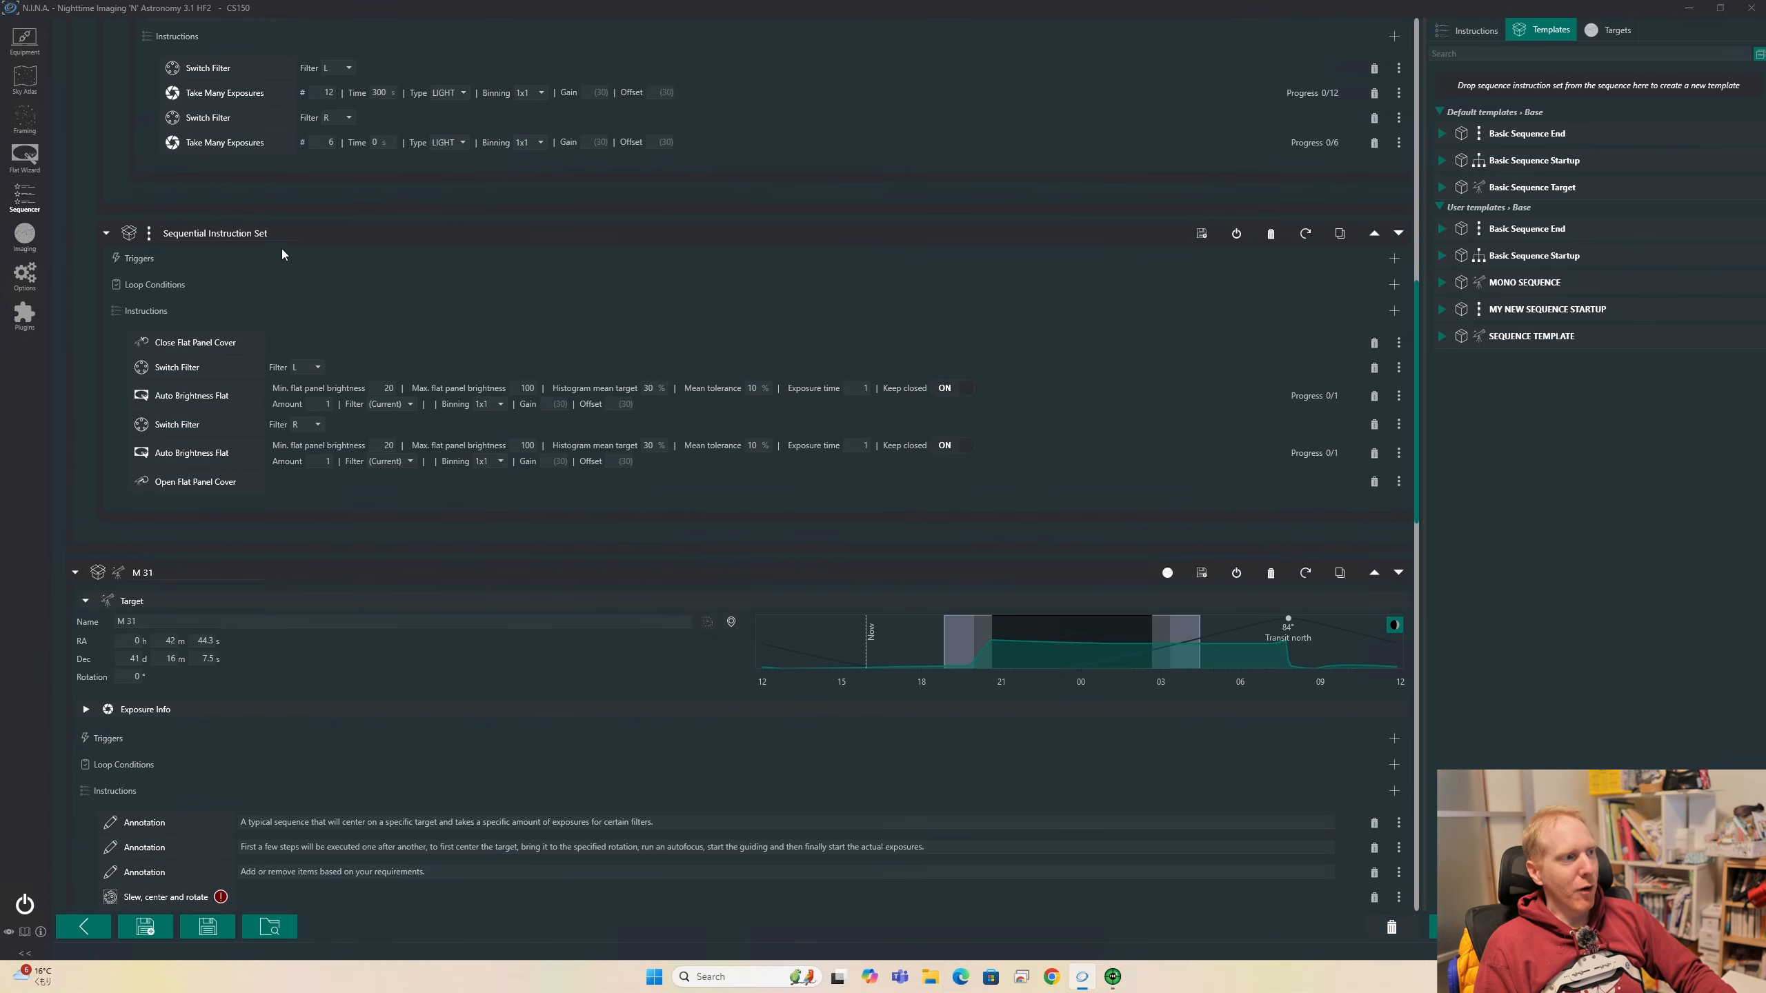
scroll(576, 380, "up", 15)
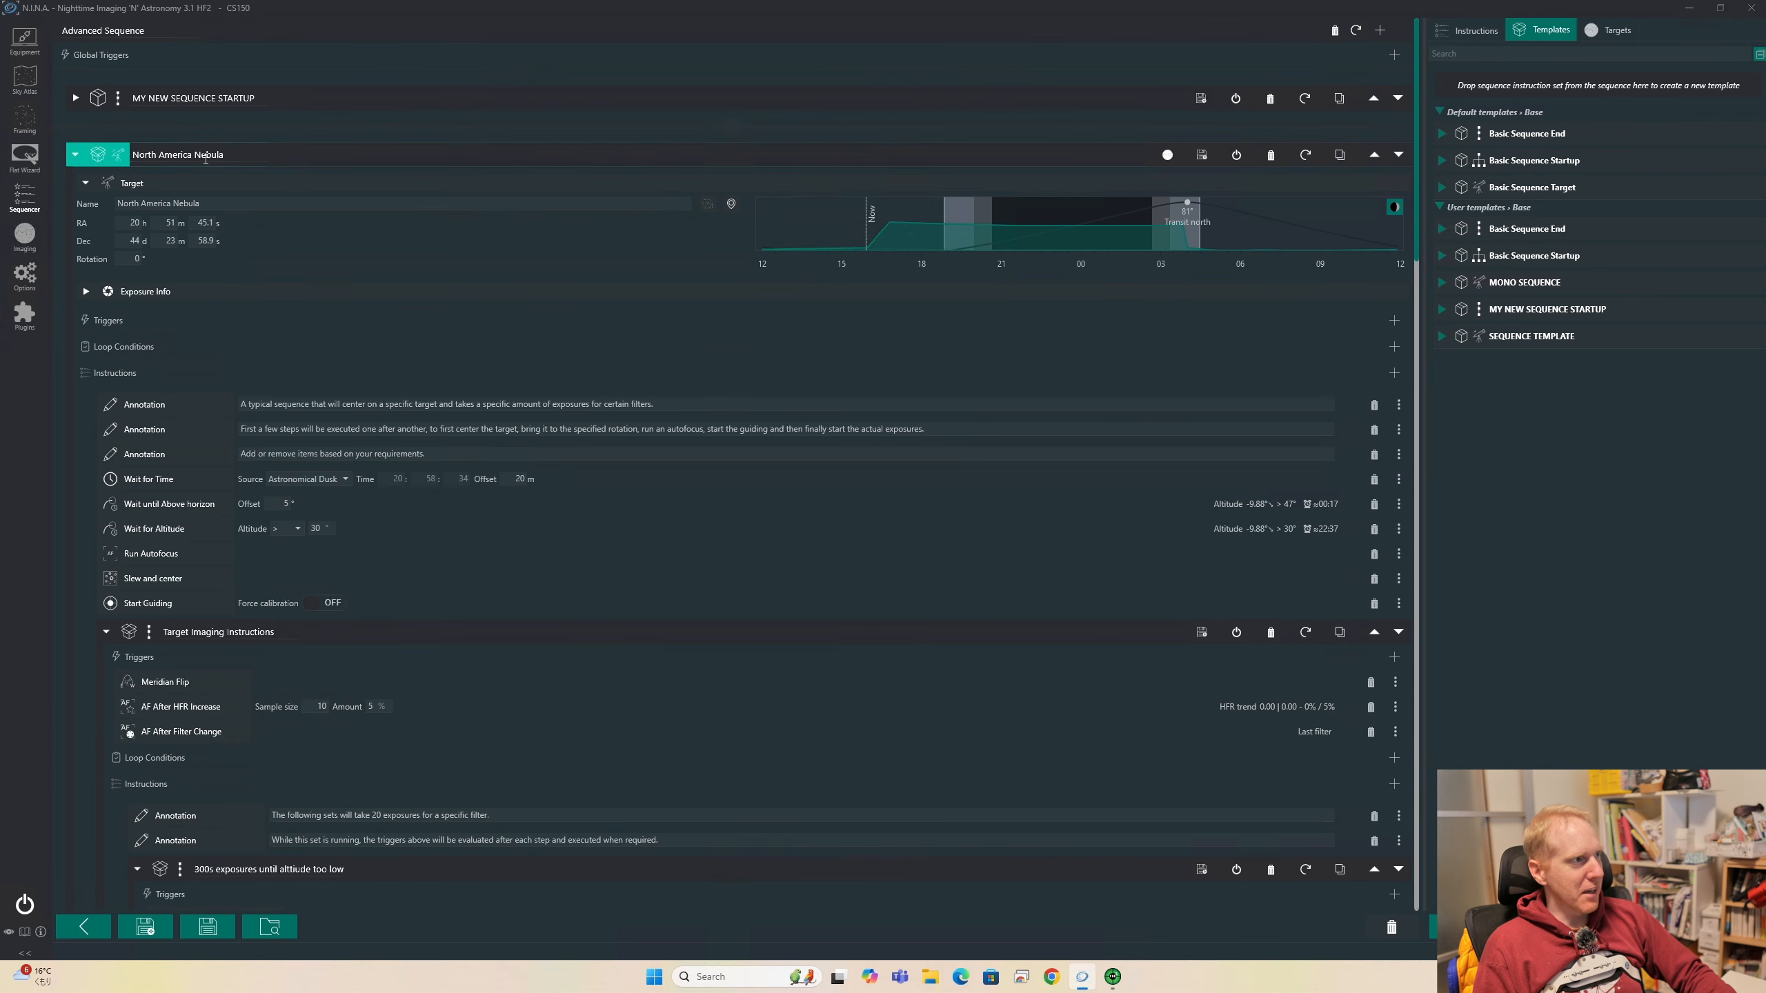
left_click_drag(232, 157, 133, 150)
type("MY AWE")
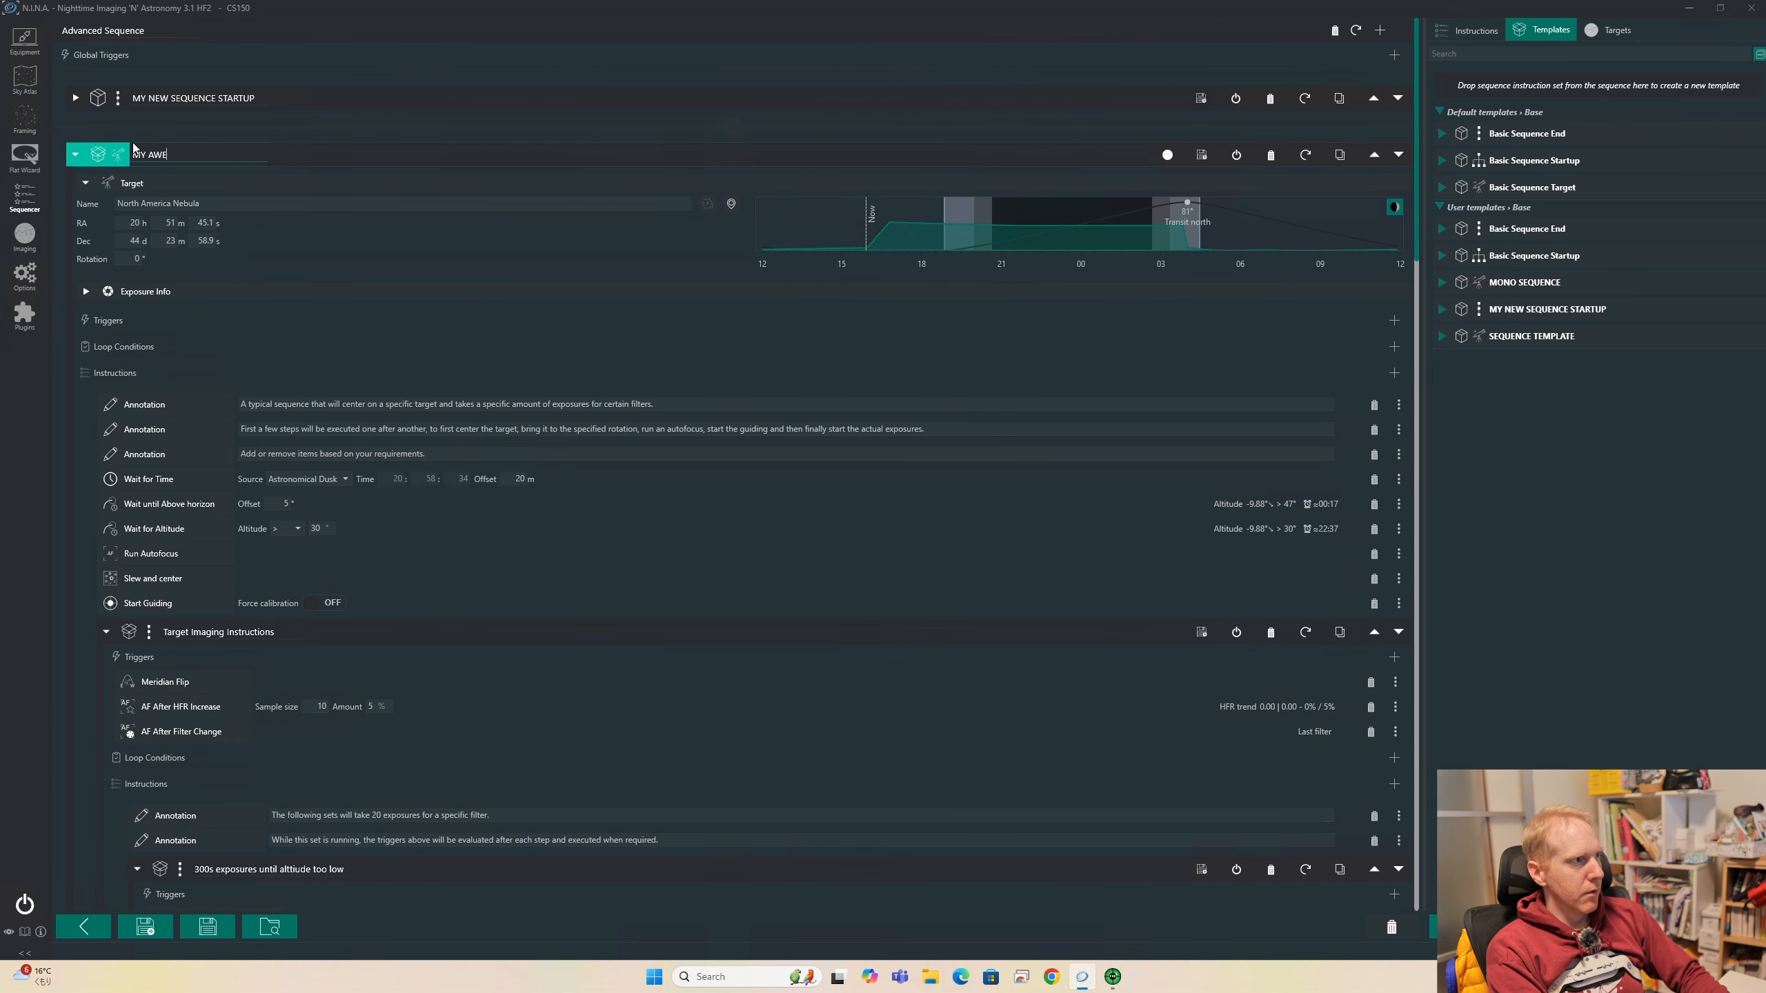
type("SOME INCOMPLETE ")
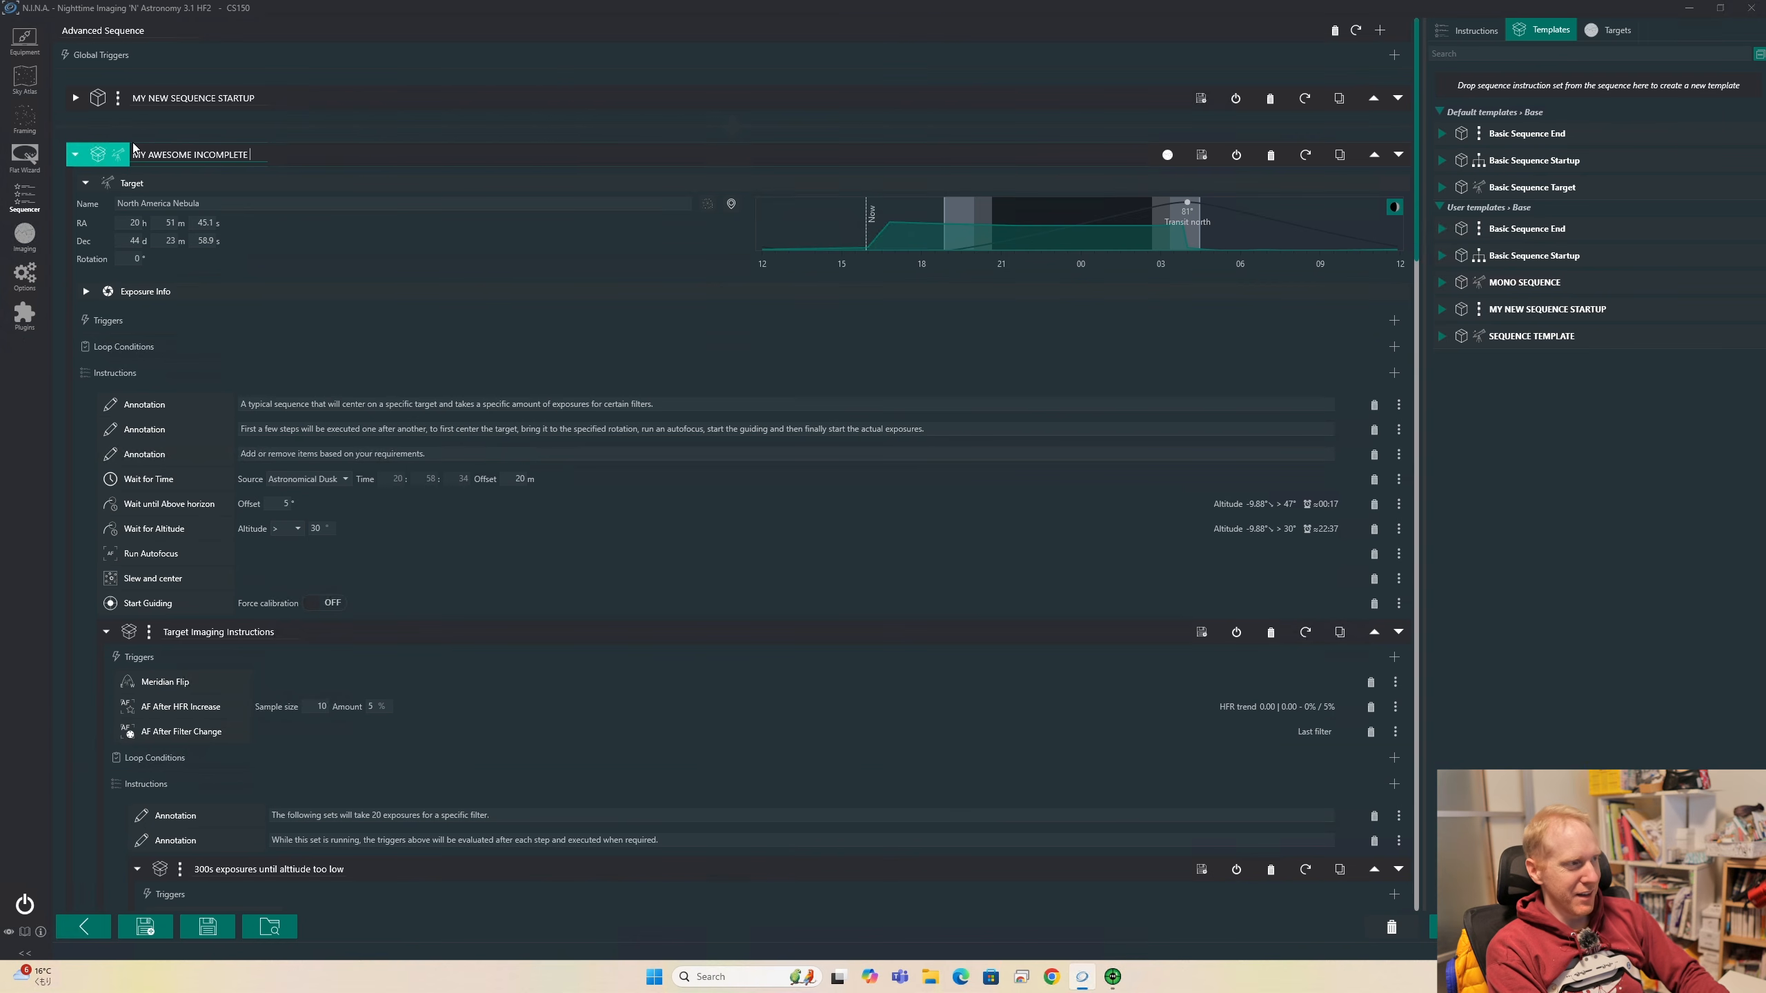
type("TEMPLATE")
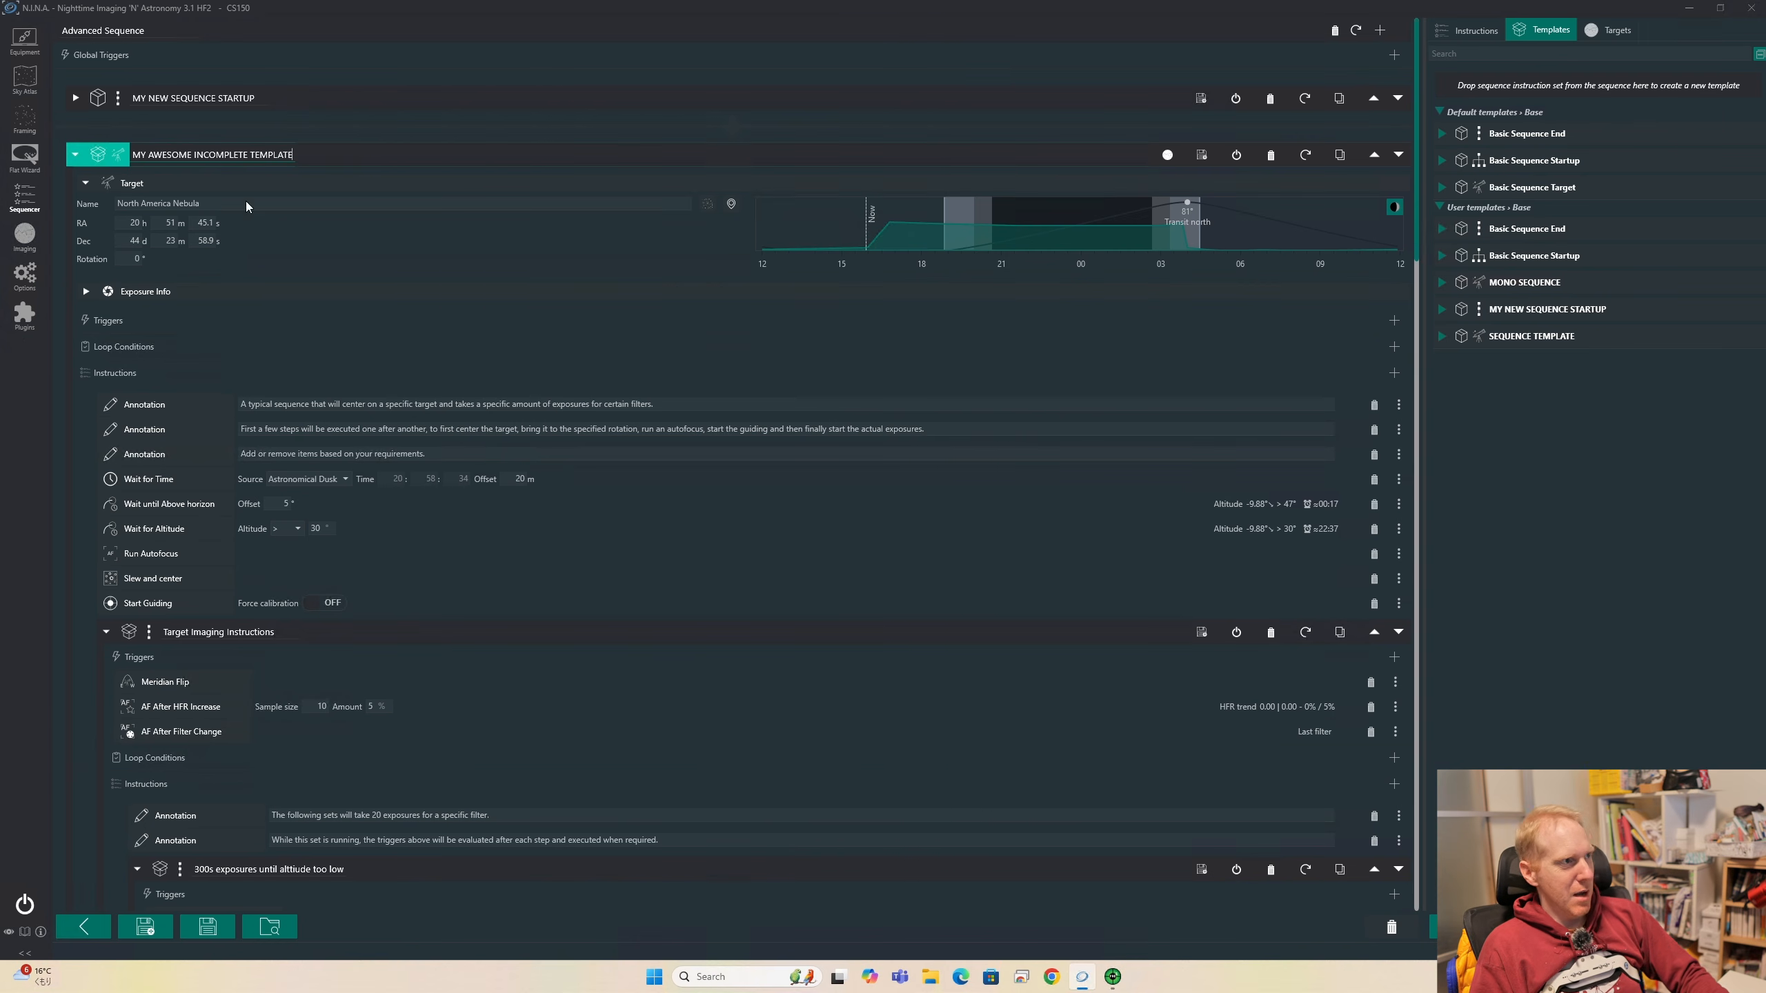
left_click_drag(1368, 417, 1667, 493)
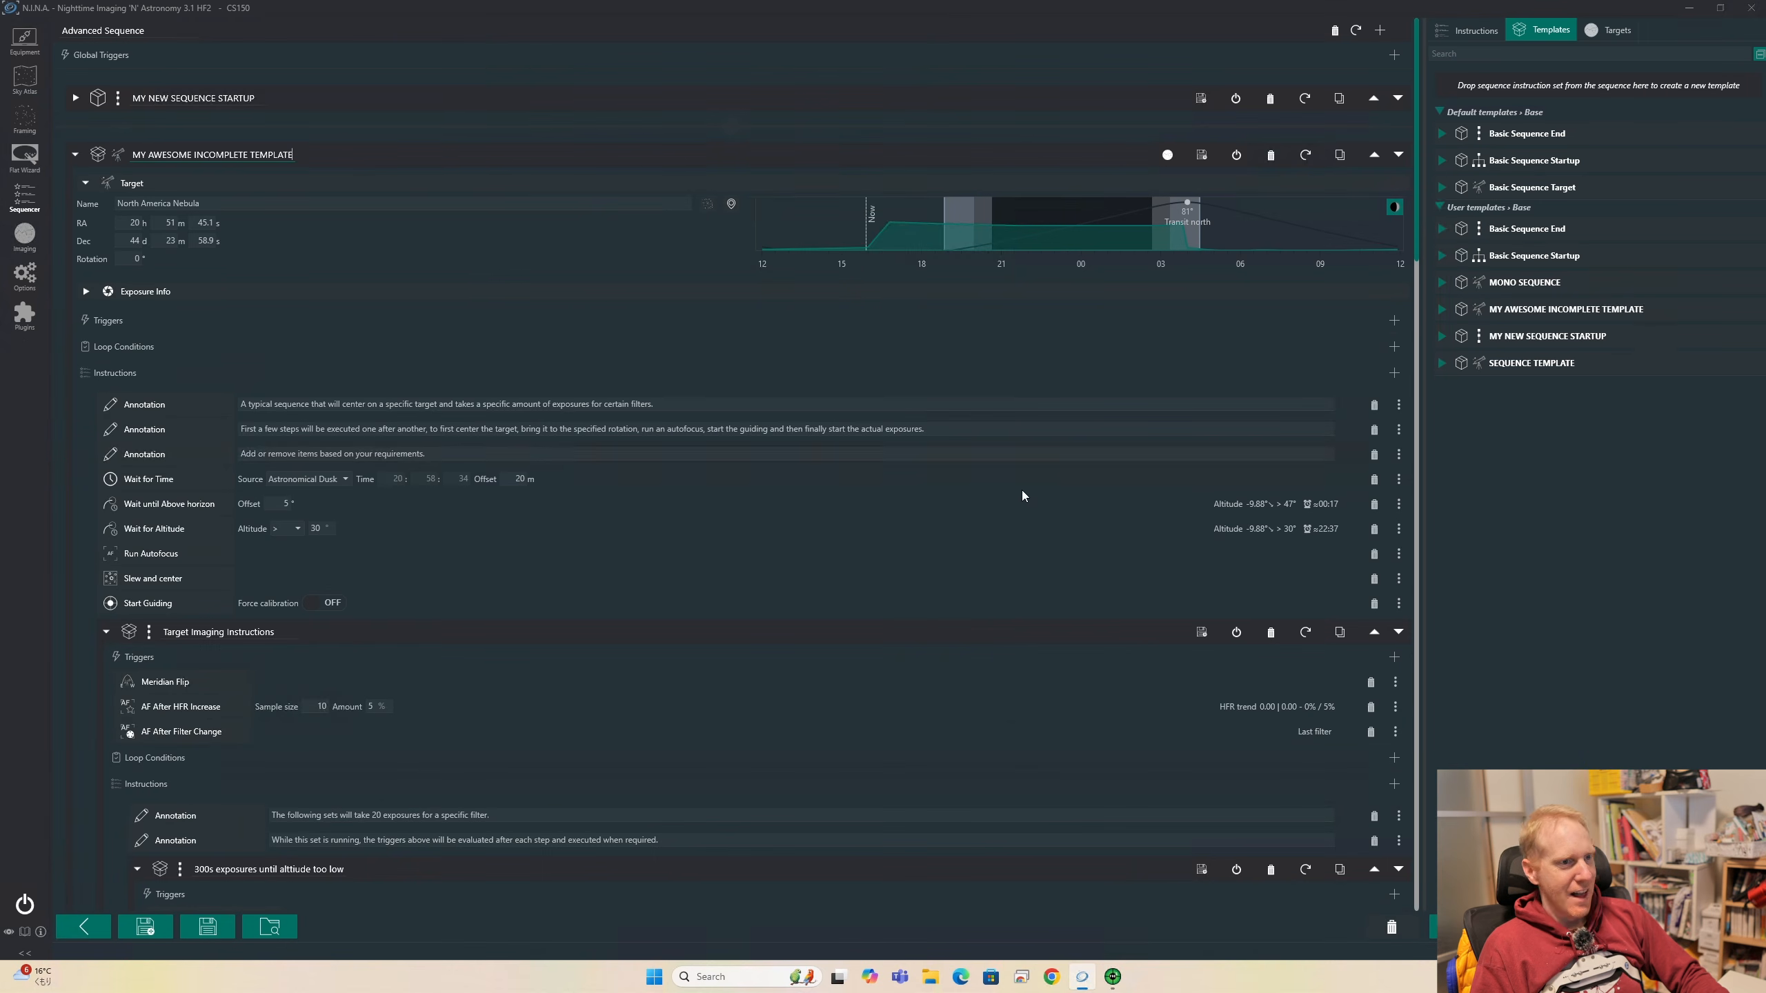
Rename the Basic Sequence End block to MY AWESOME END and save it as a user template
scroll(1048, 543, "down", 7)
scroll(1076, 654, "down", 15)
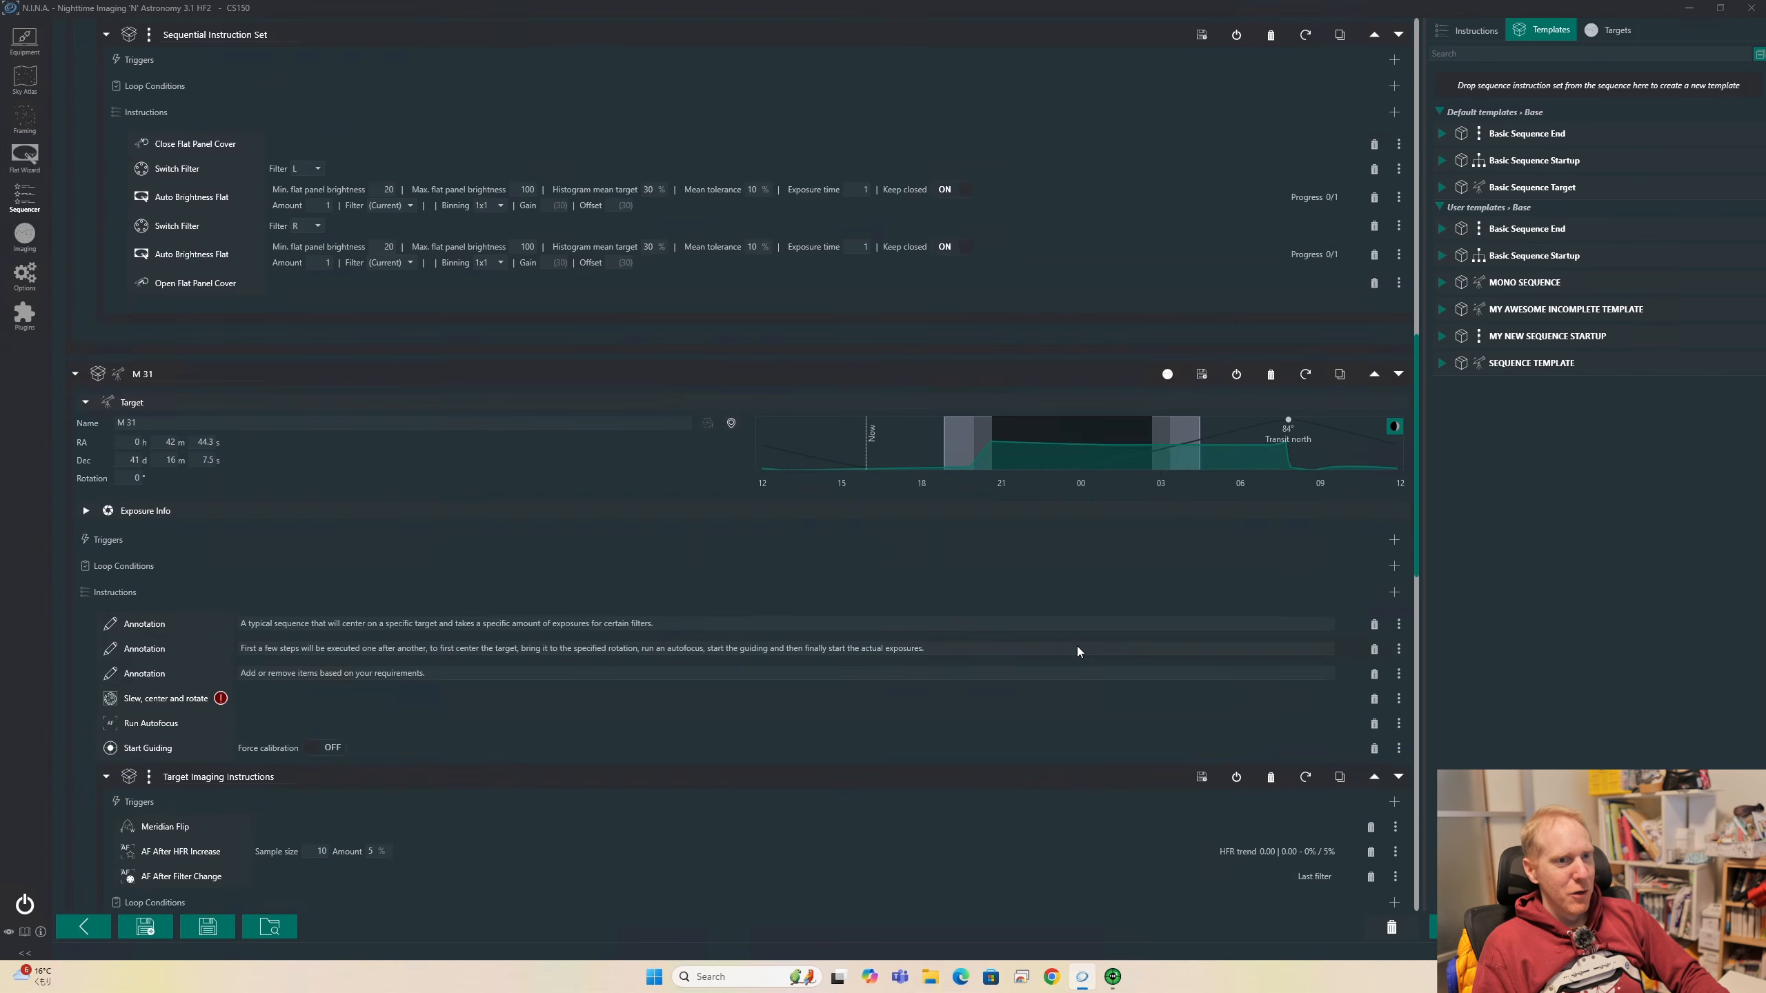
scroll(1074, 723, "down", 10)
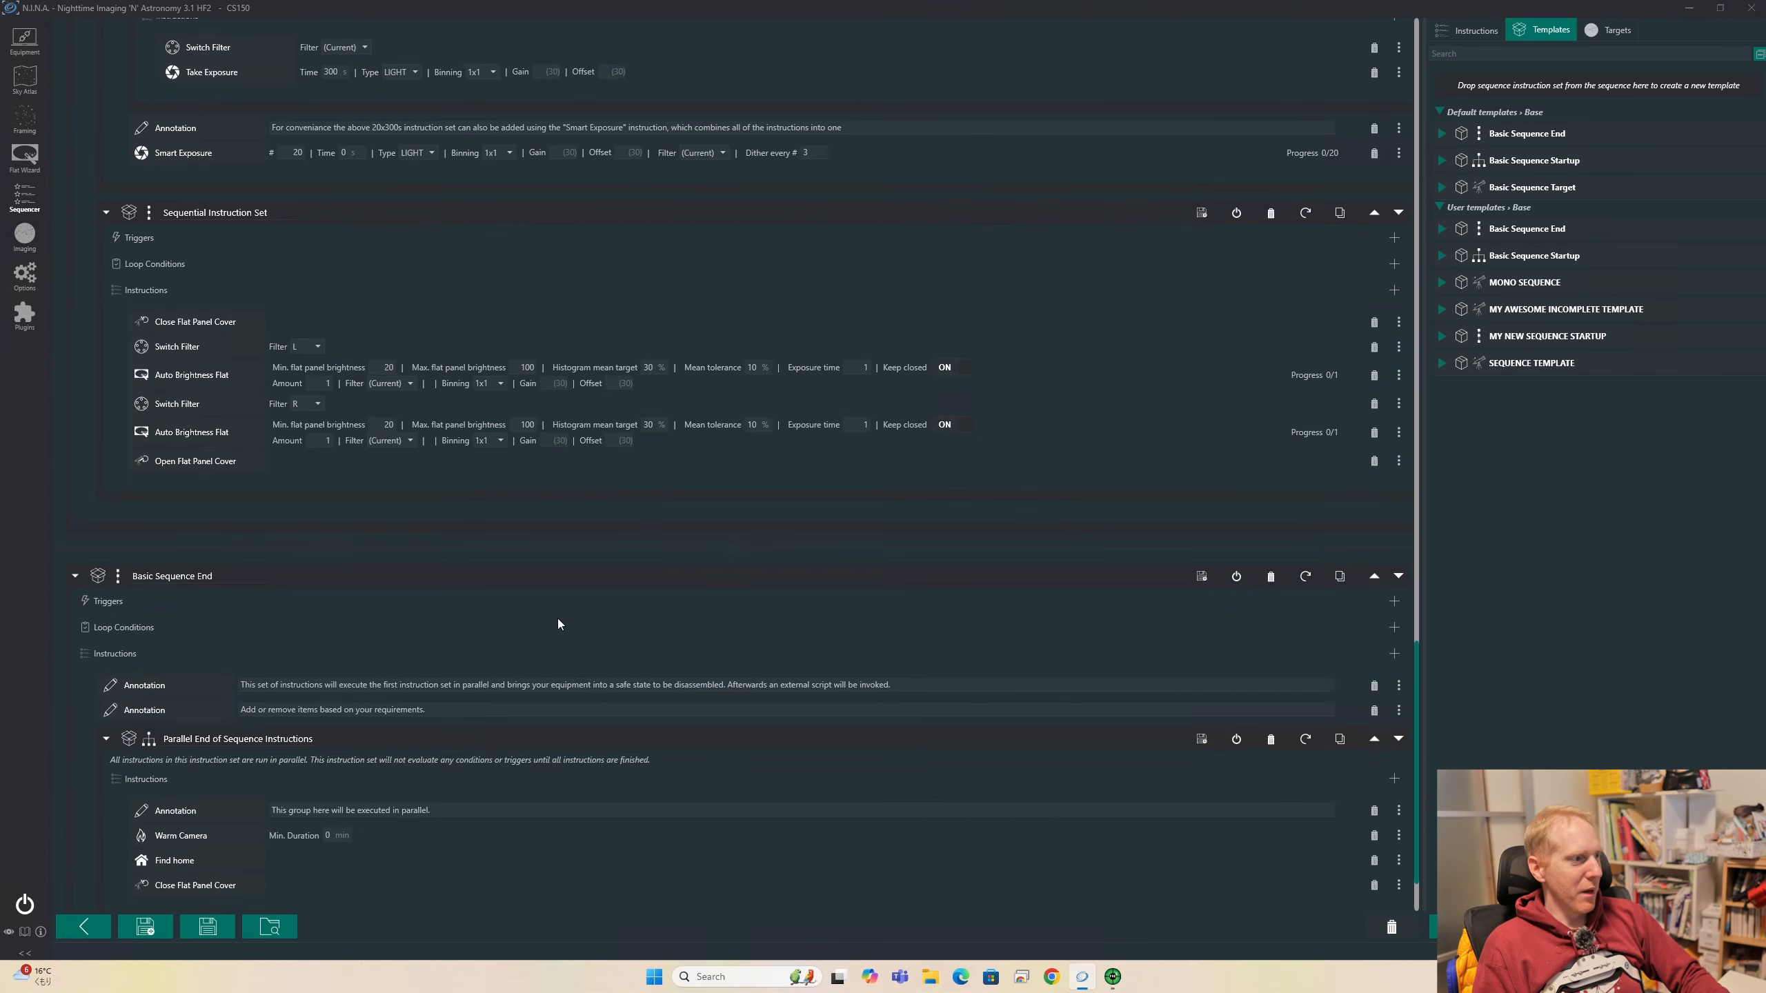
double_click(178, 478)
left_click_drag(240, 480, 81, 477)
type("MY A")
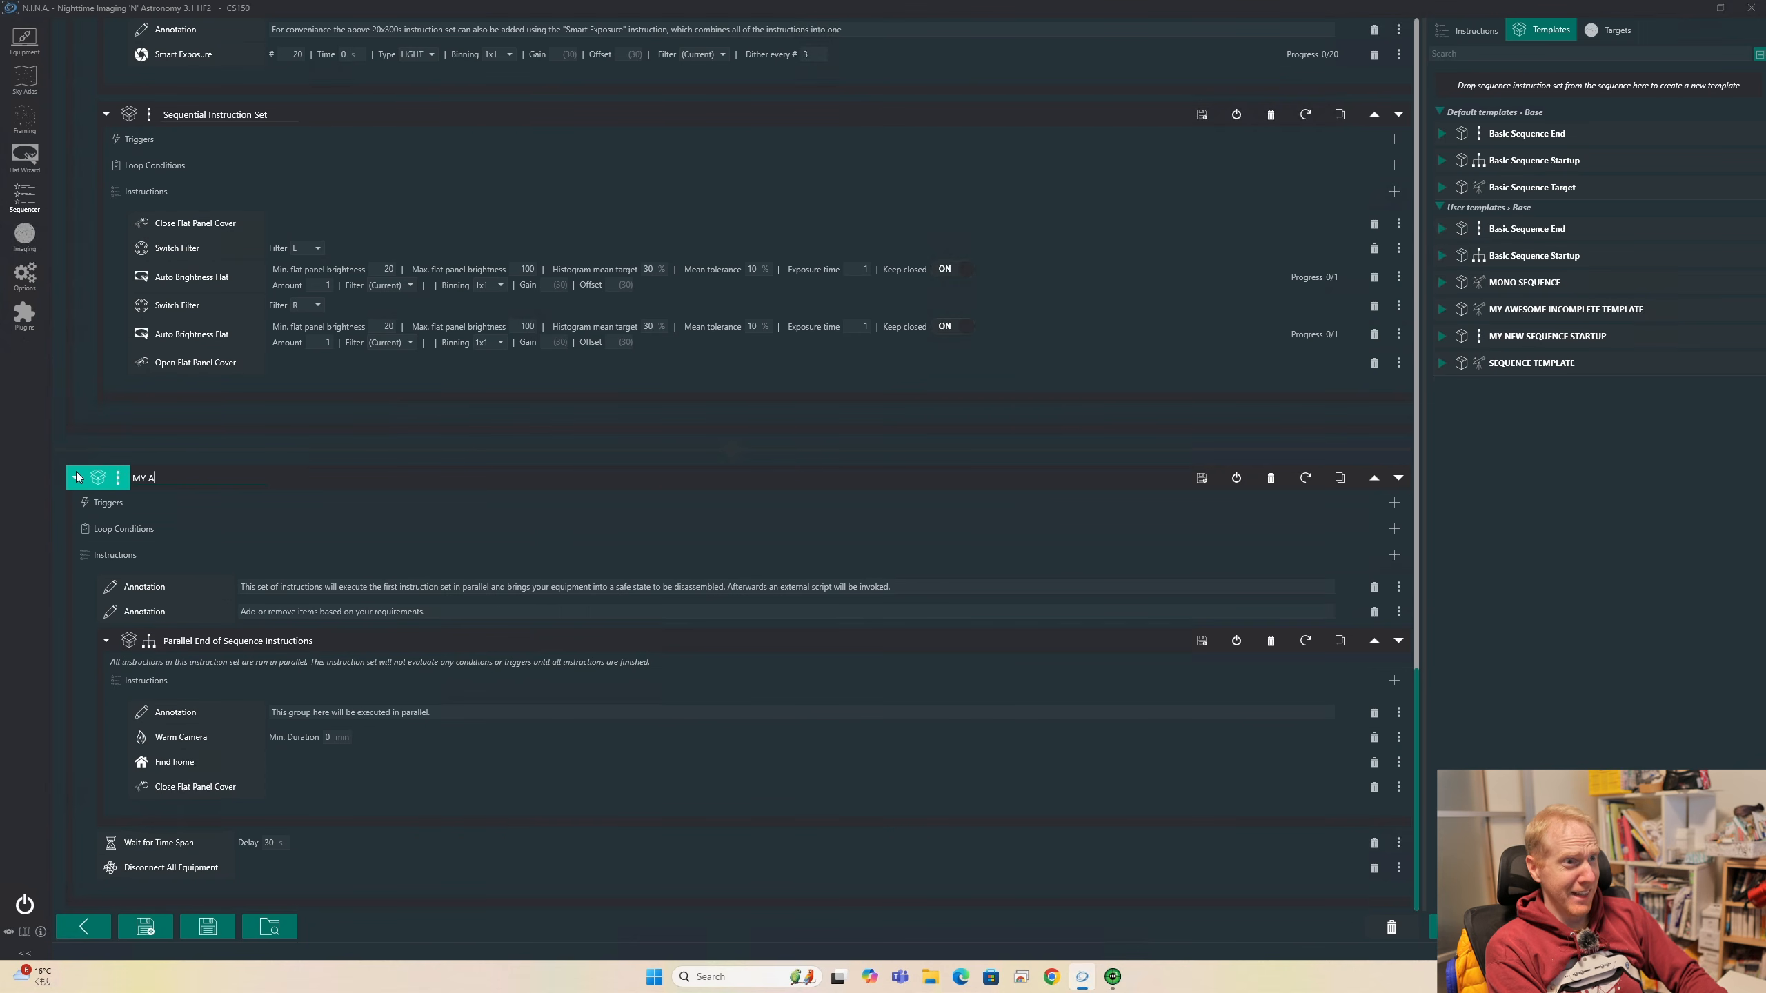
type("WESOME END")
left_click_drag(77, 477, 1634, 204)
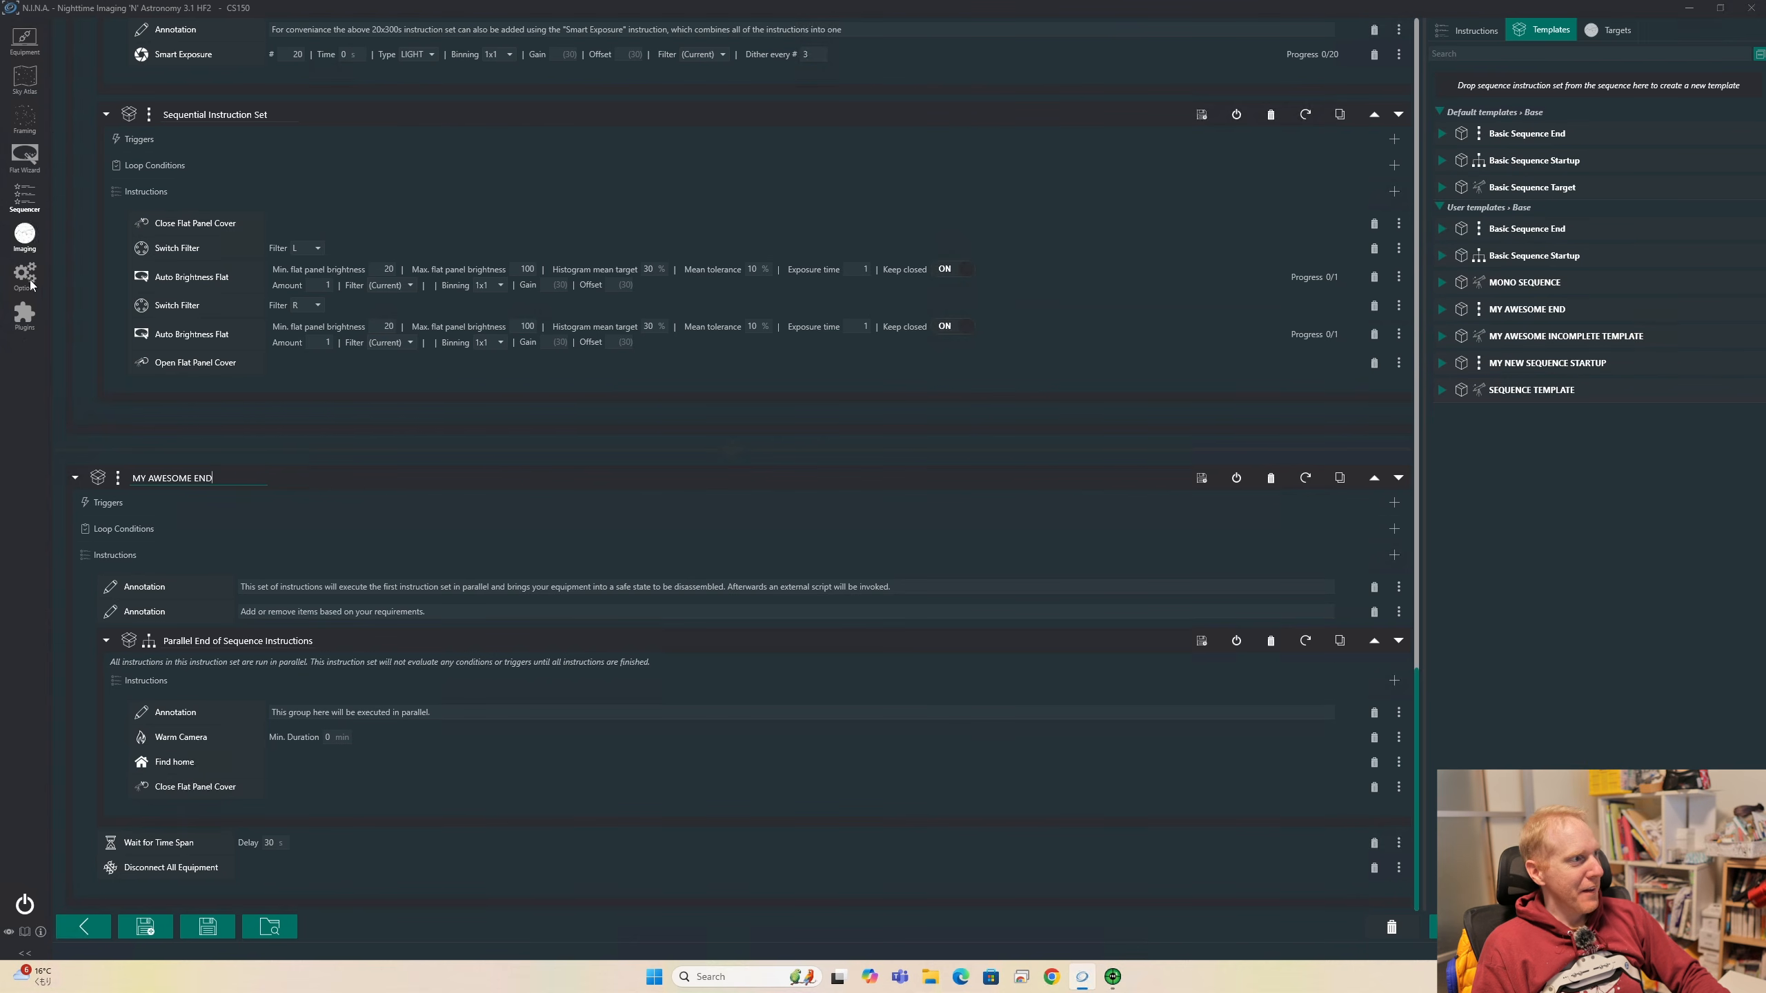
Add M 31 from the Sky Atlas to the sequence using MY AWESOME INCOMPLETE TEMPLATE and review its instructions
left_click(24, 78)
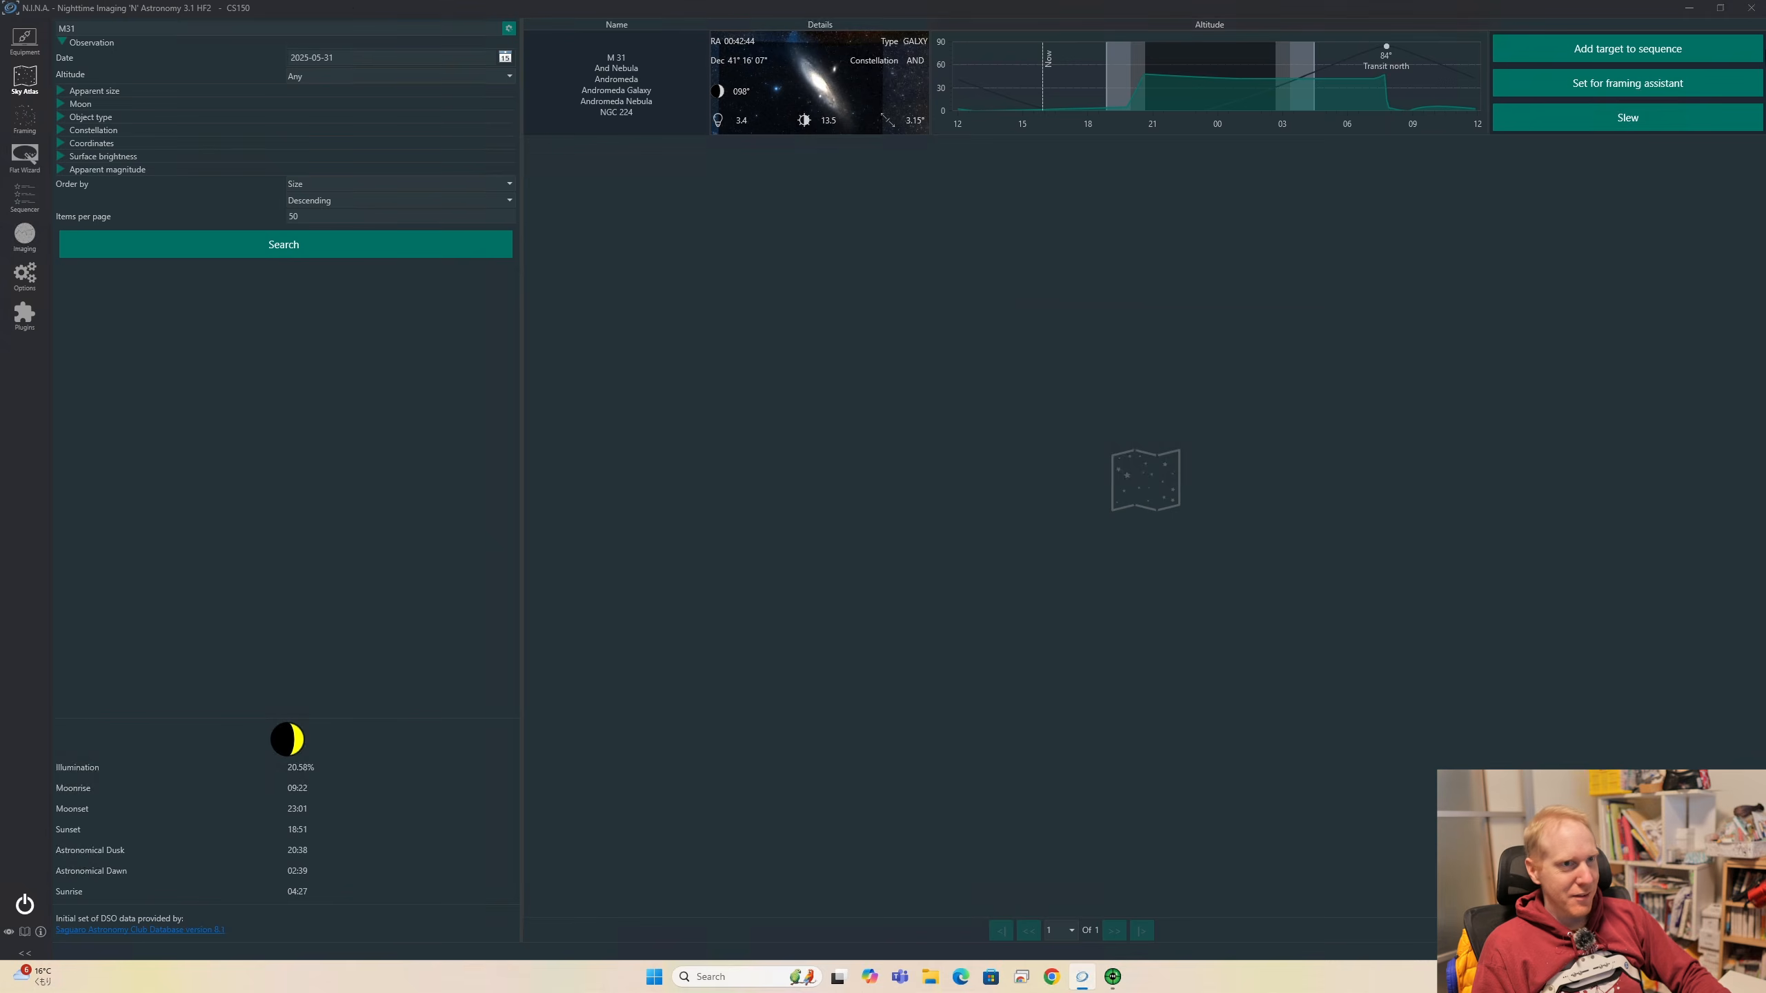
left_click(1620, 49)
mouse_move(1662, 82)
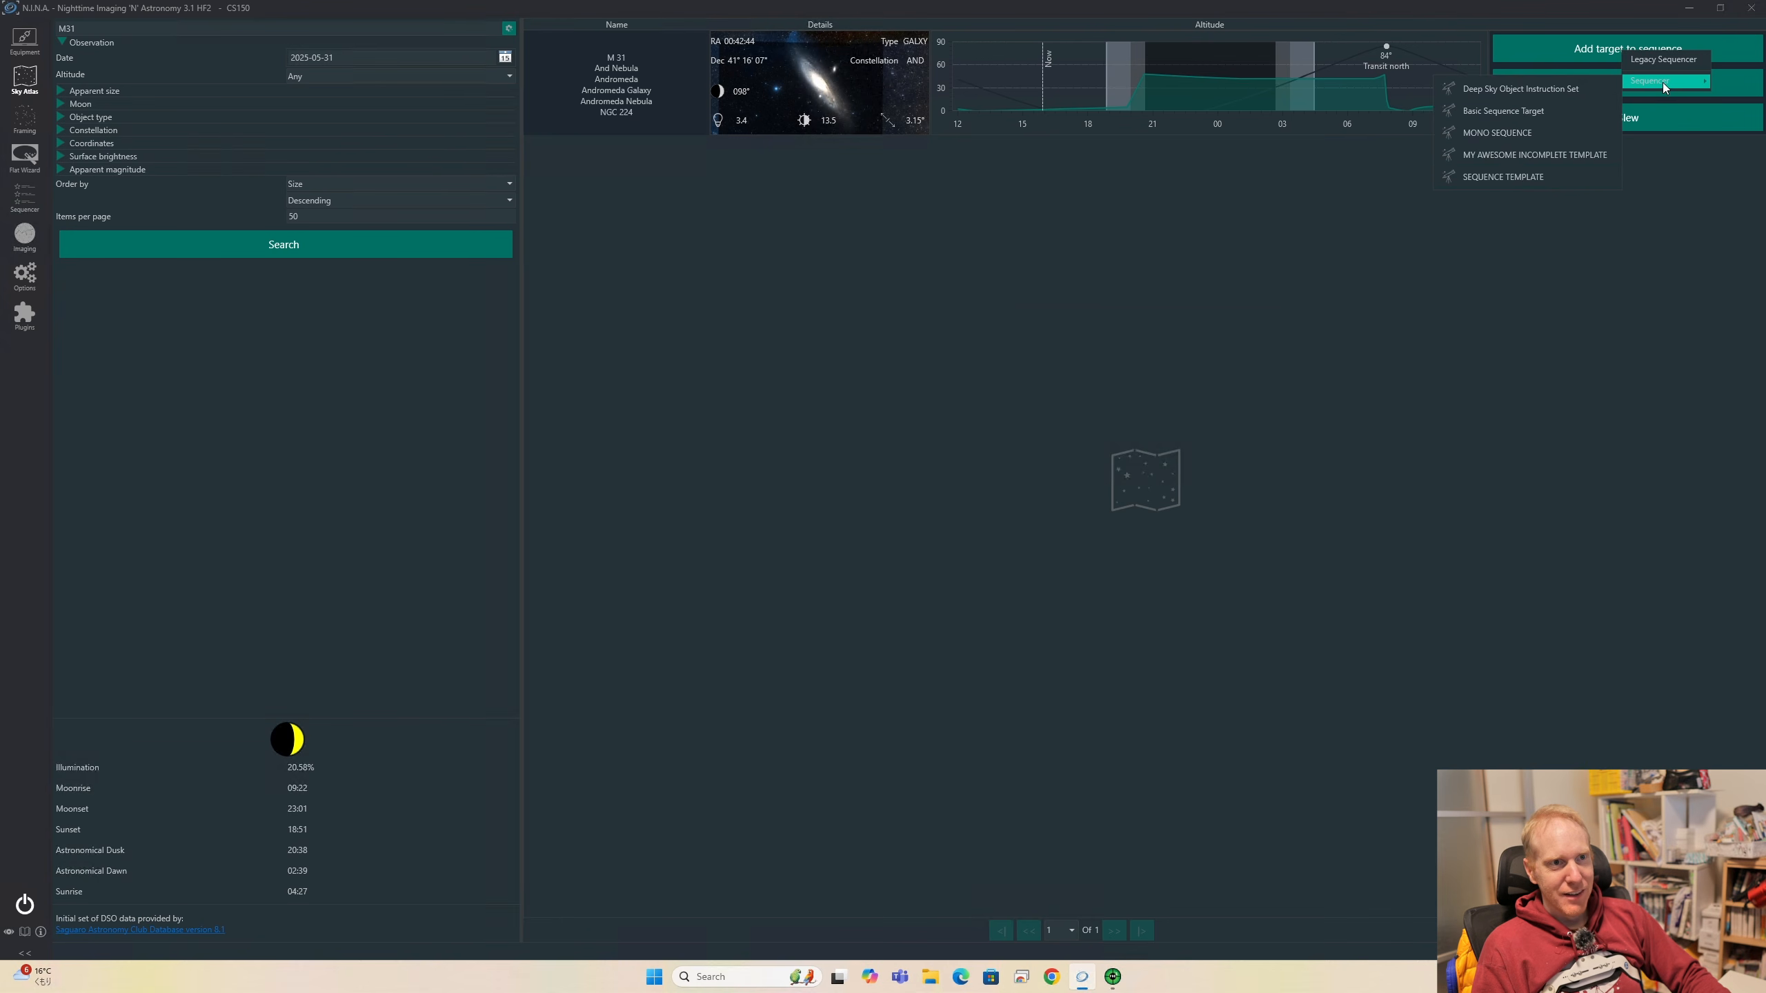
left_click(1527, 158)
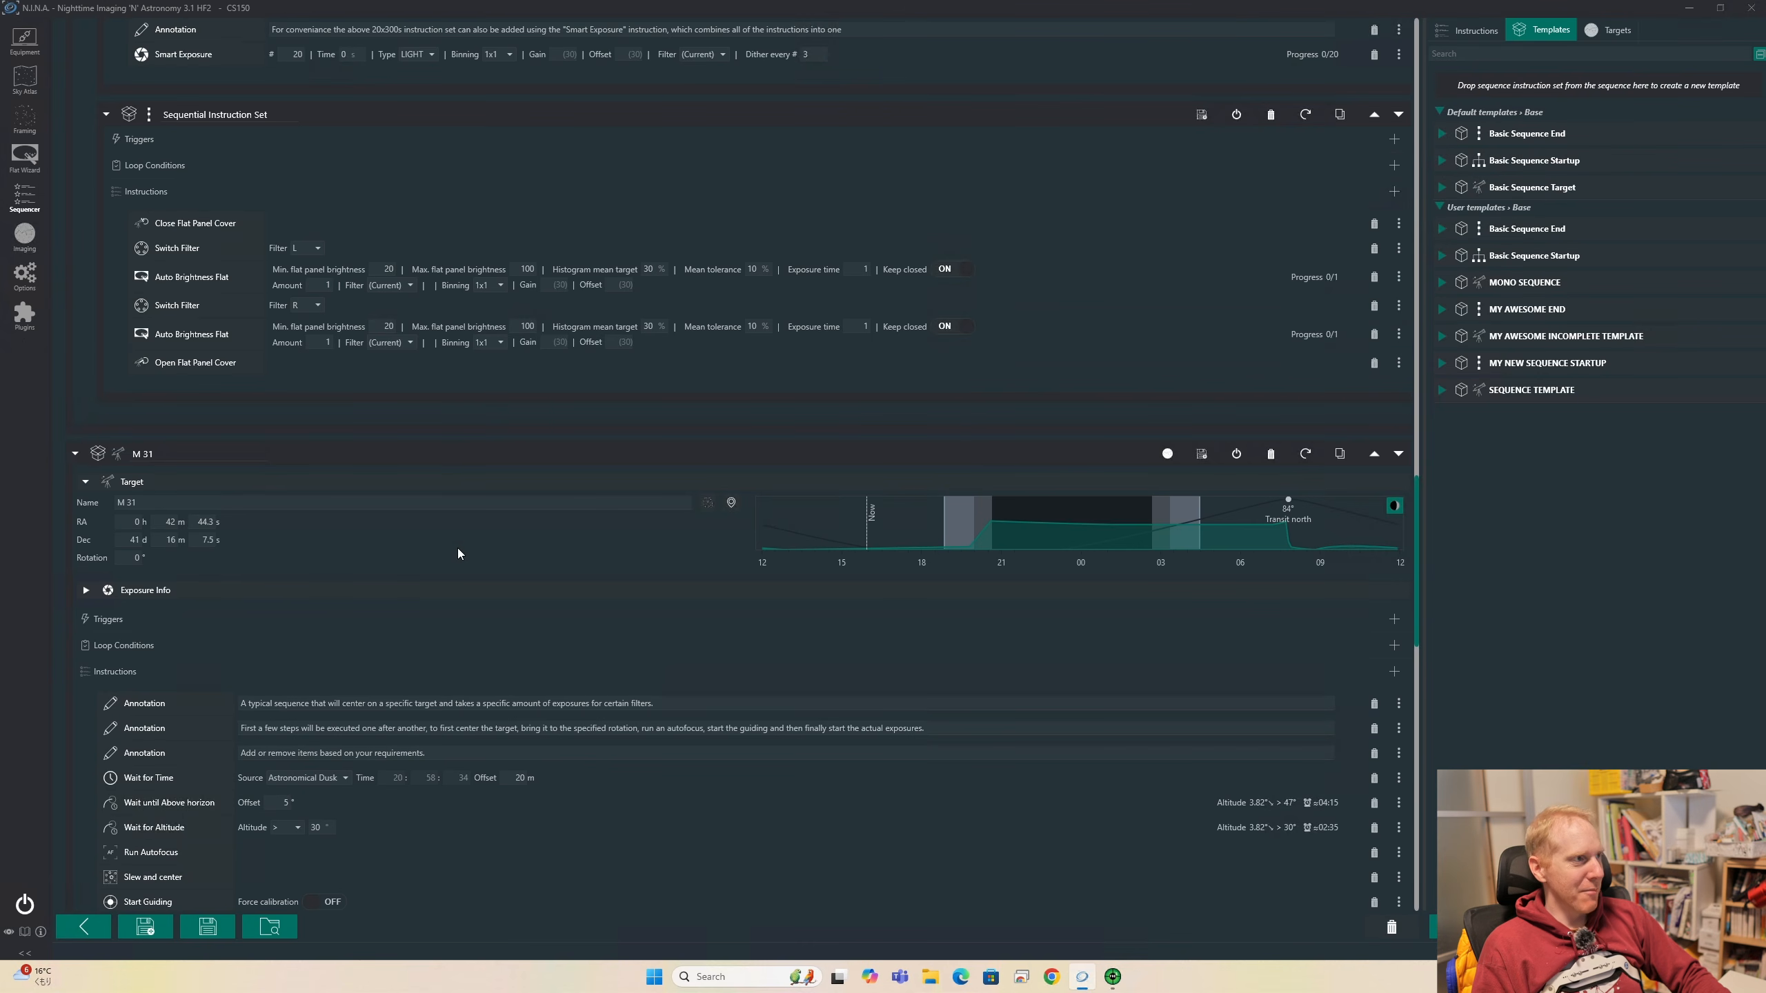
scroll(457, 554, "down", 20)
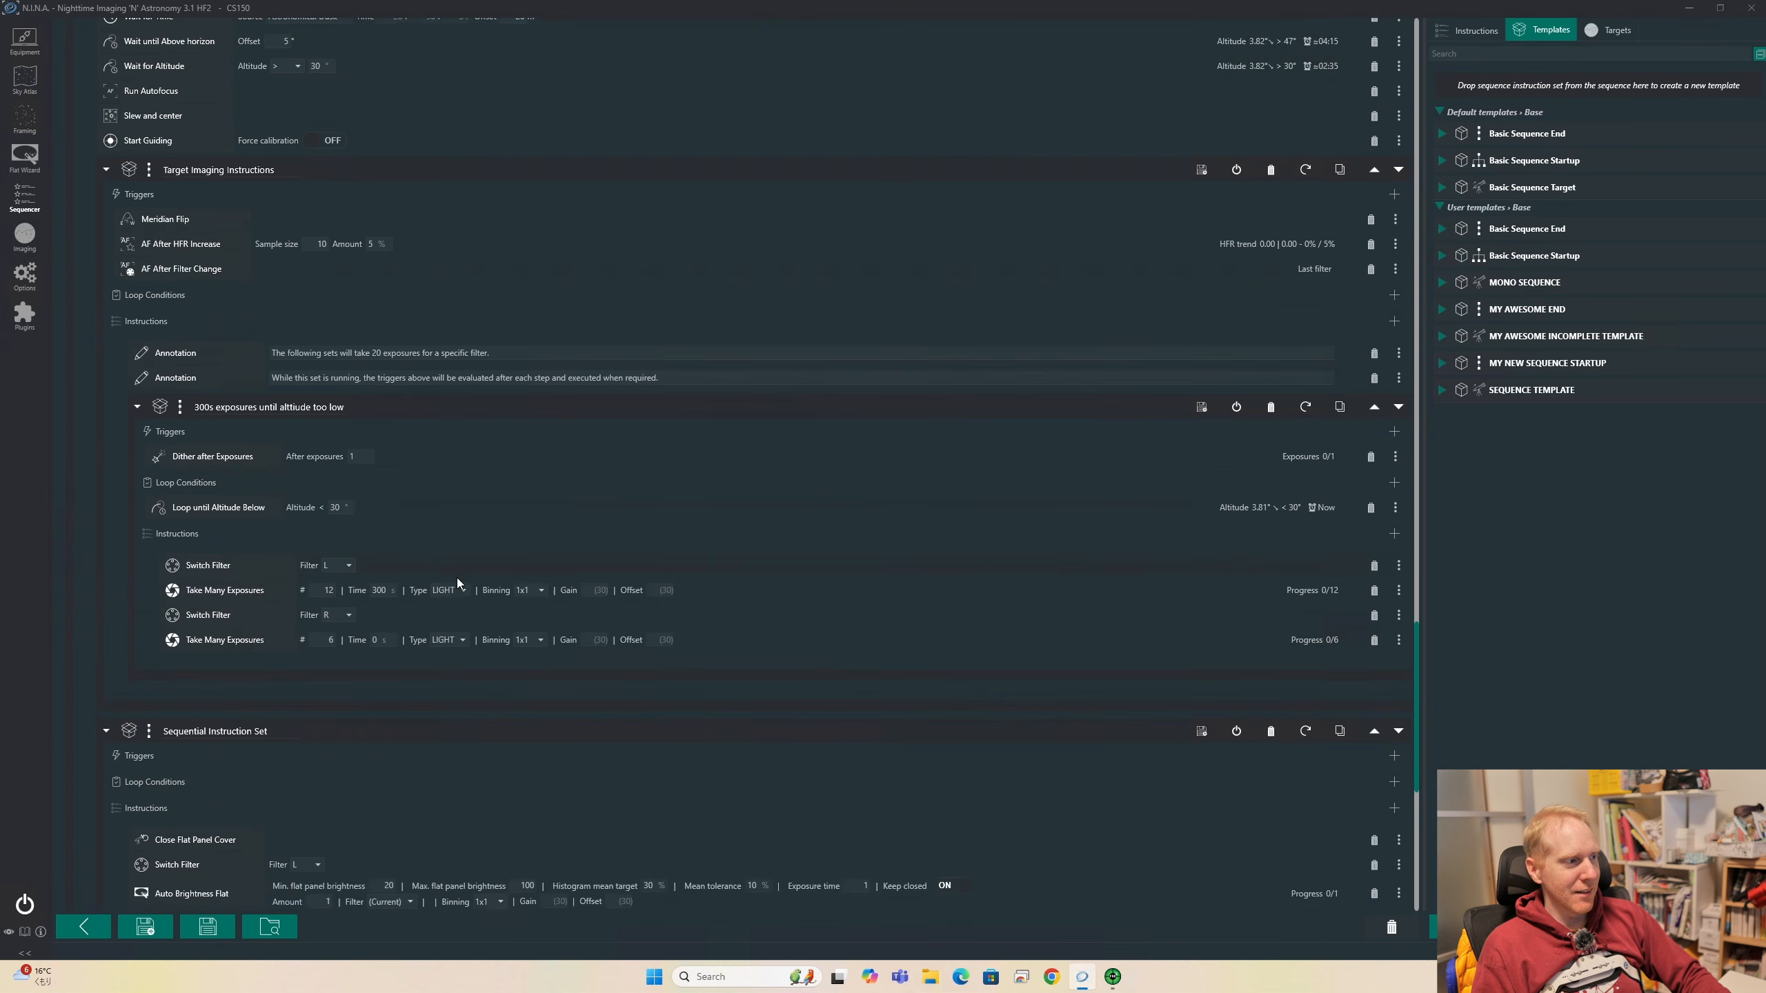
scroll(469, 633, "up", 2)
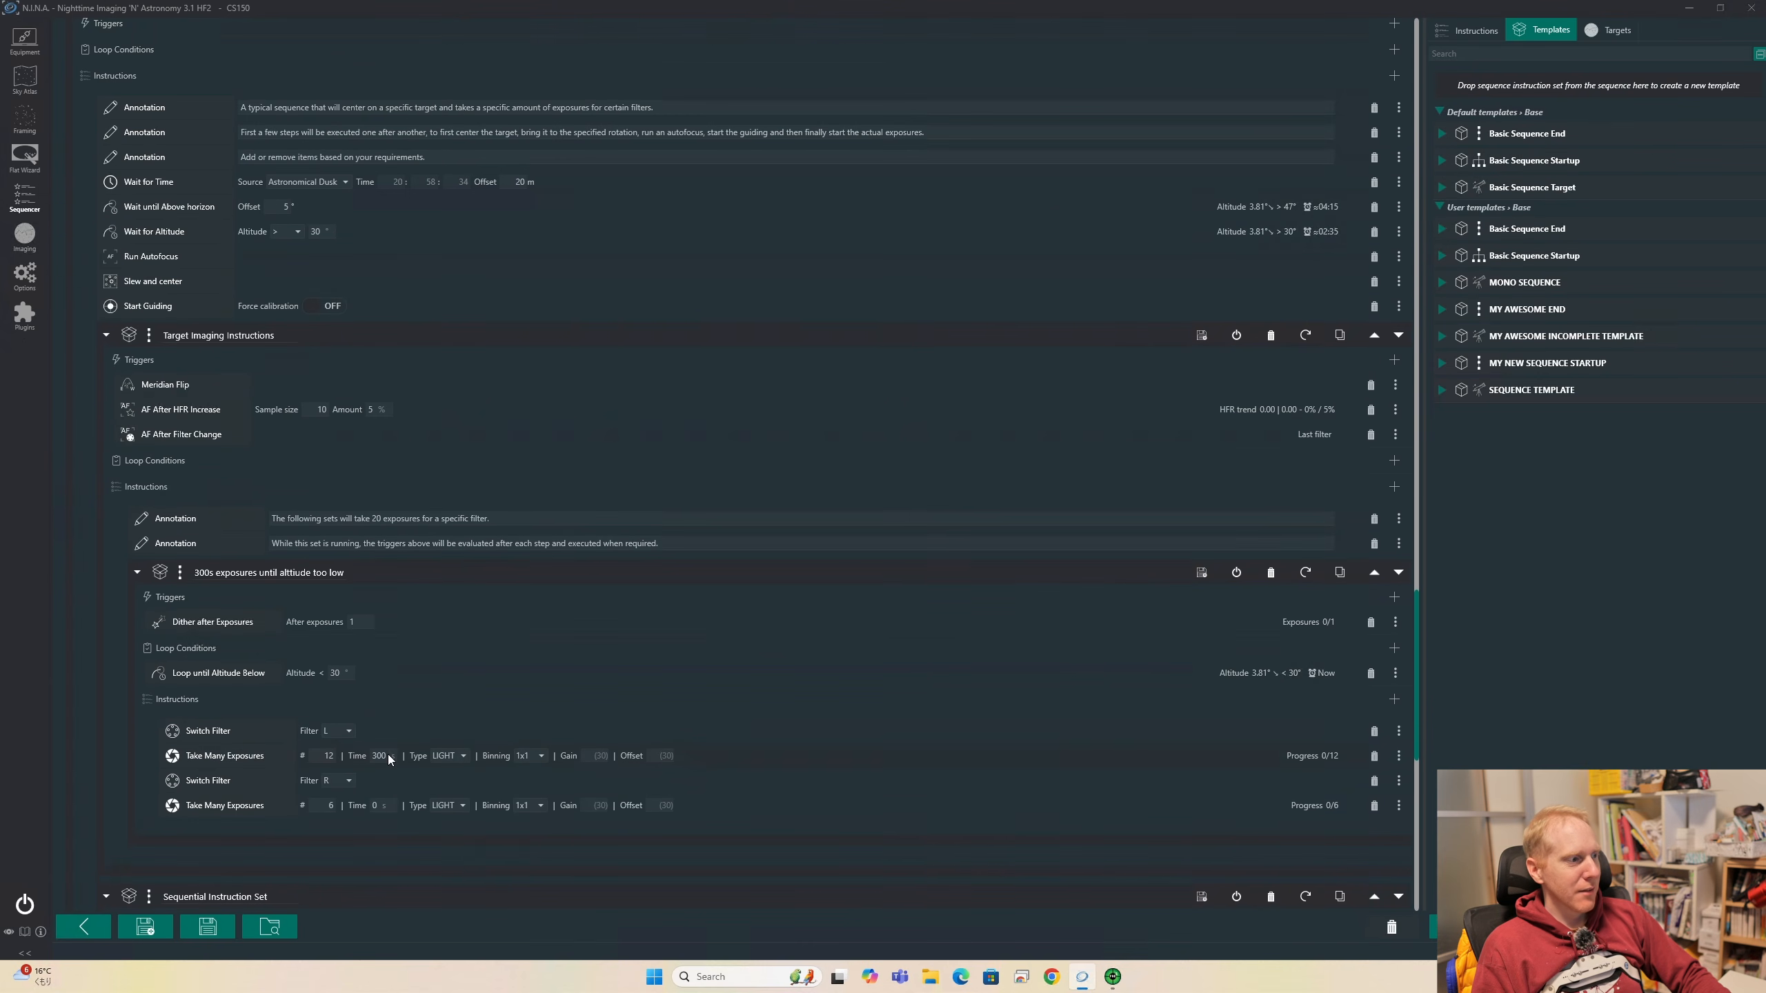
scroll(447, 535, "down", 5)
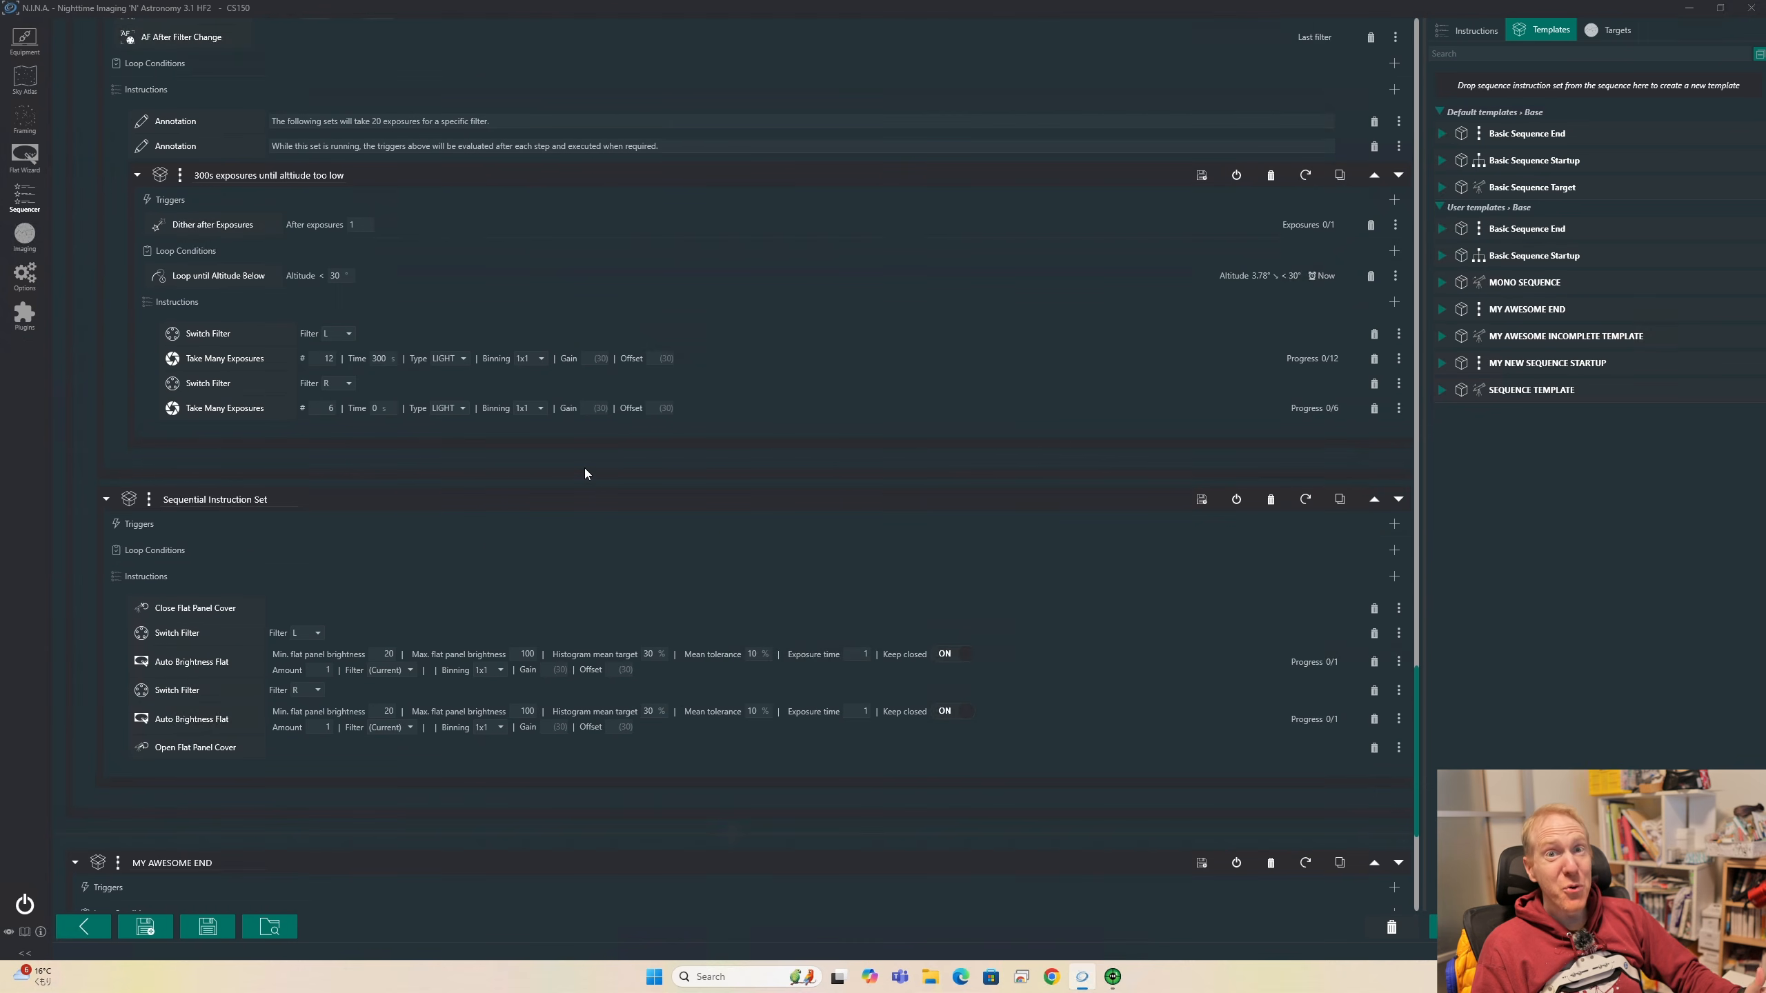
scroll(587, 476, "down", 5)
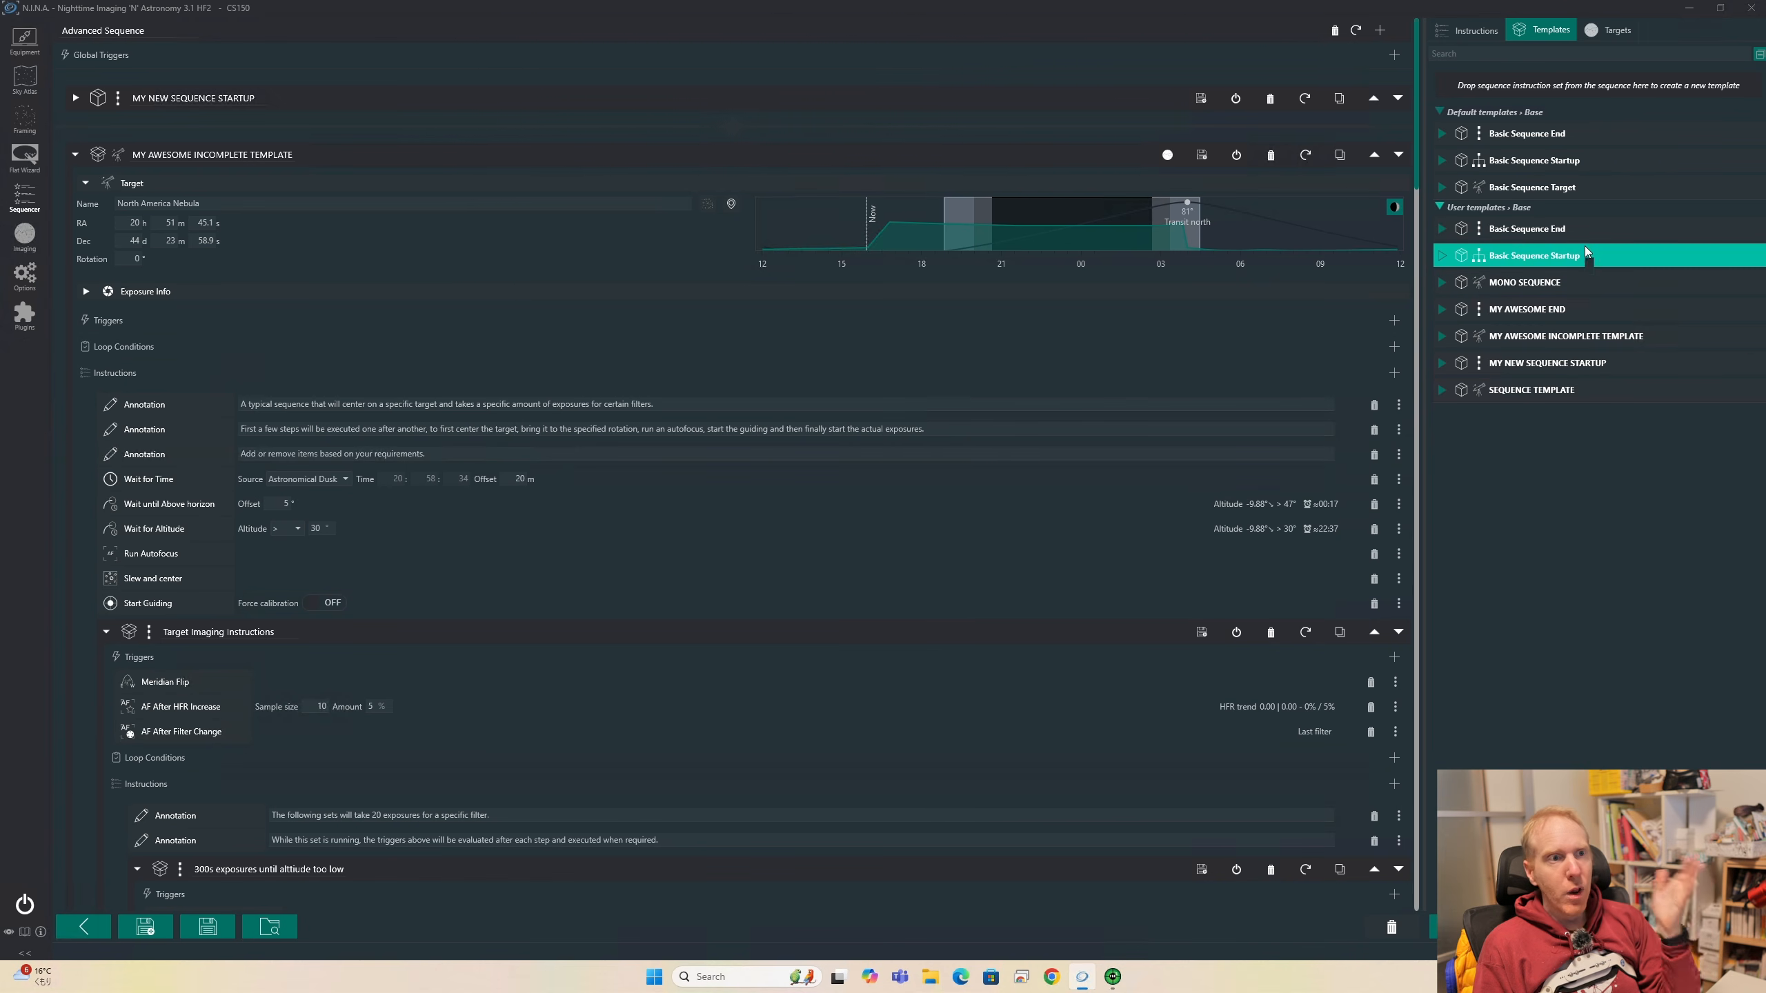
Clear the whole sequence and add the North America Nebula from the framing assistant using the Basic Sequence Target template
left_click(1332, 31)
left_click(956, 513)
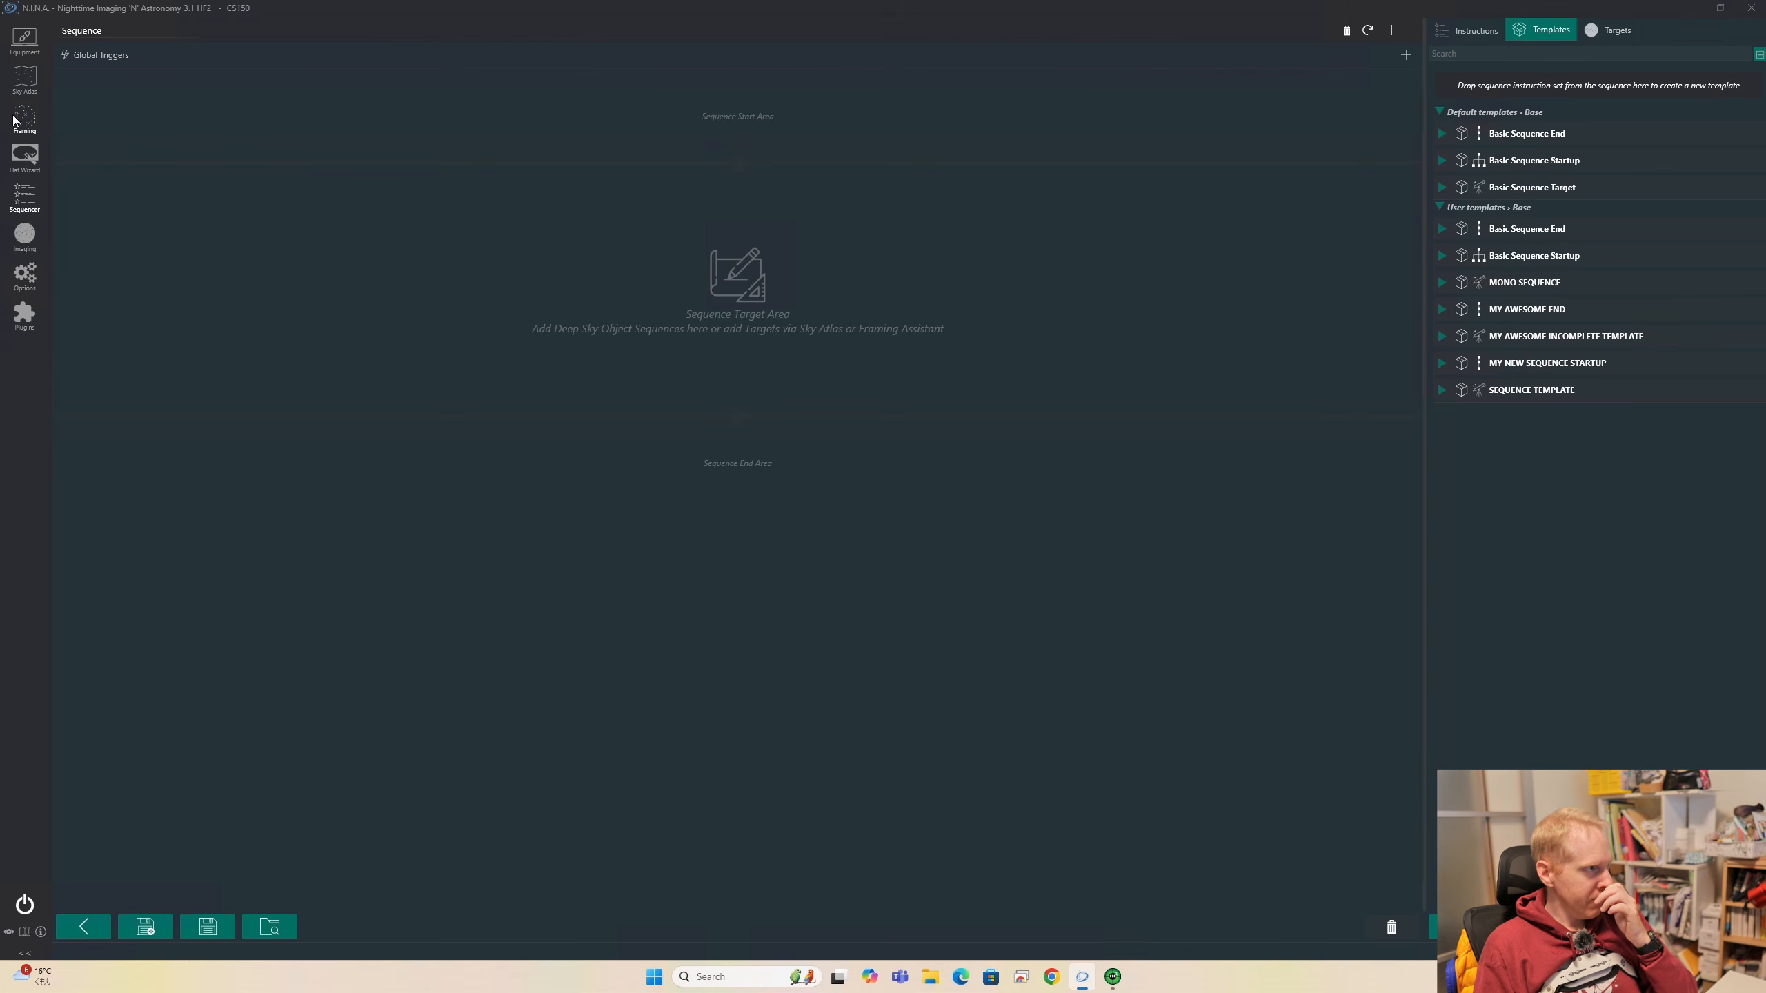
left_click(24, 119)
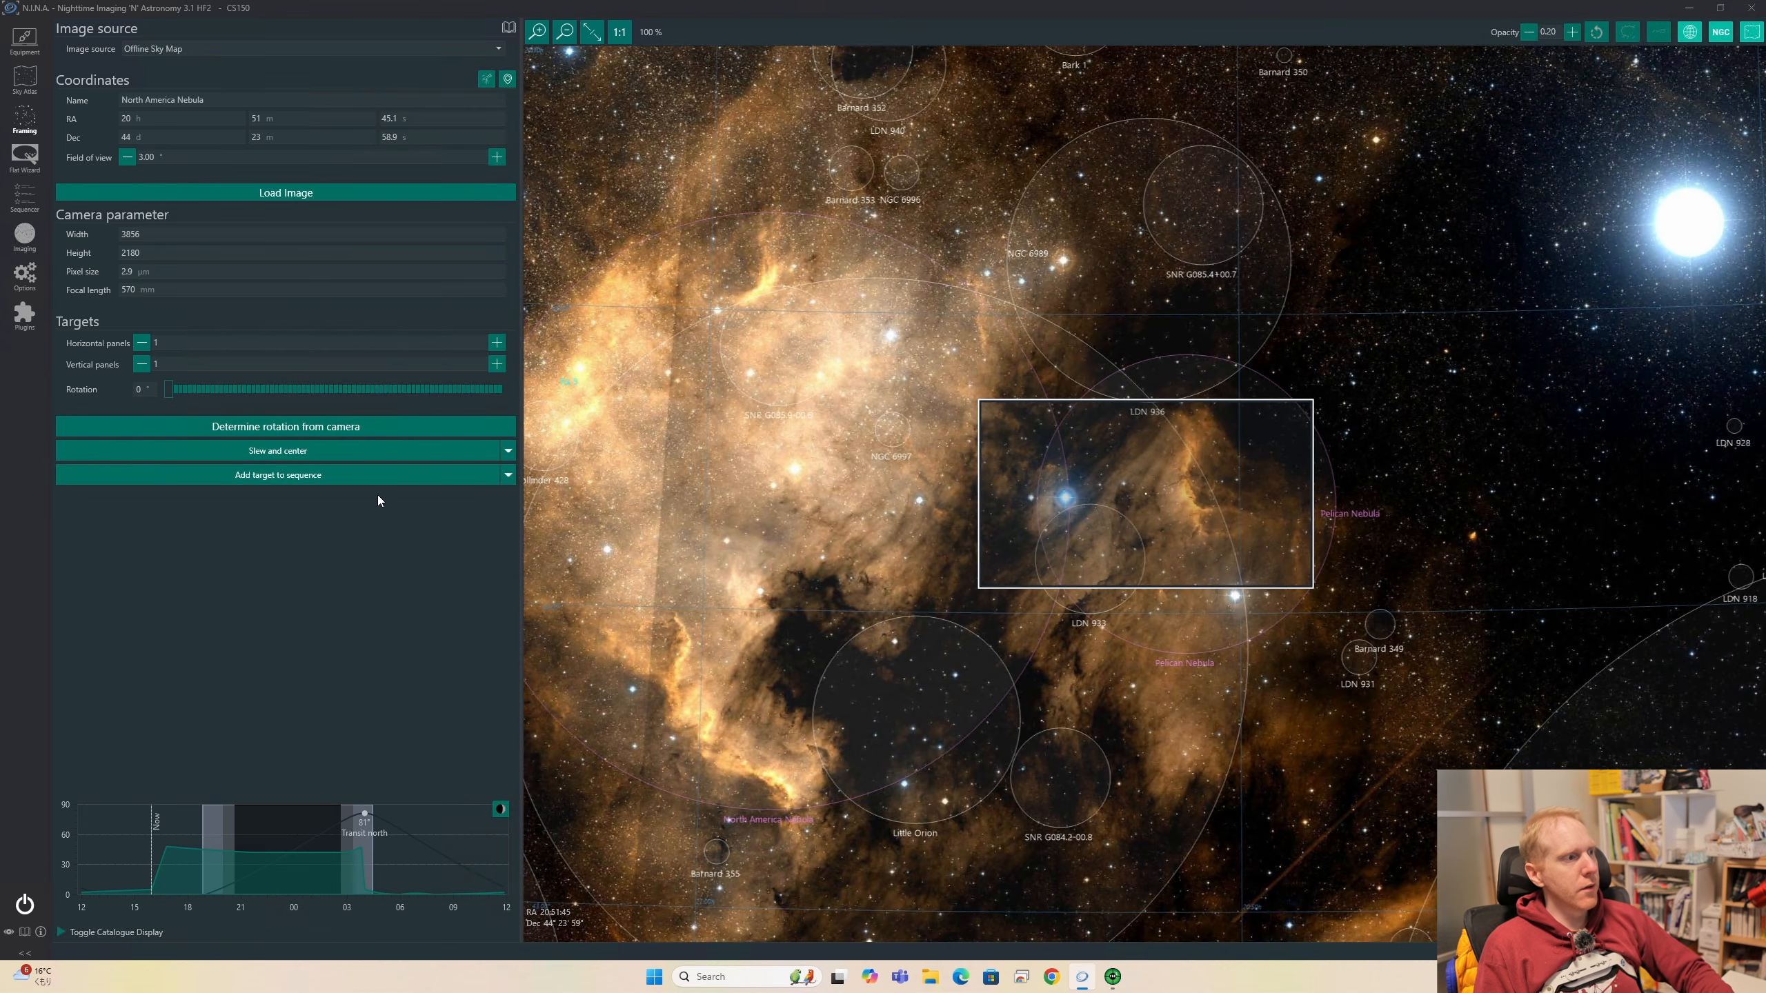
left_click(339, 478)
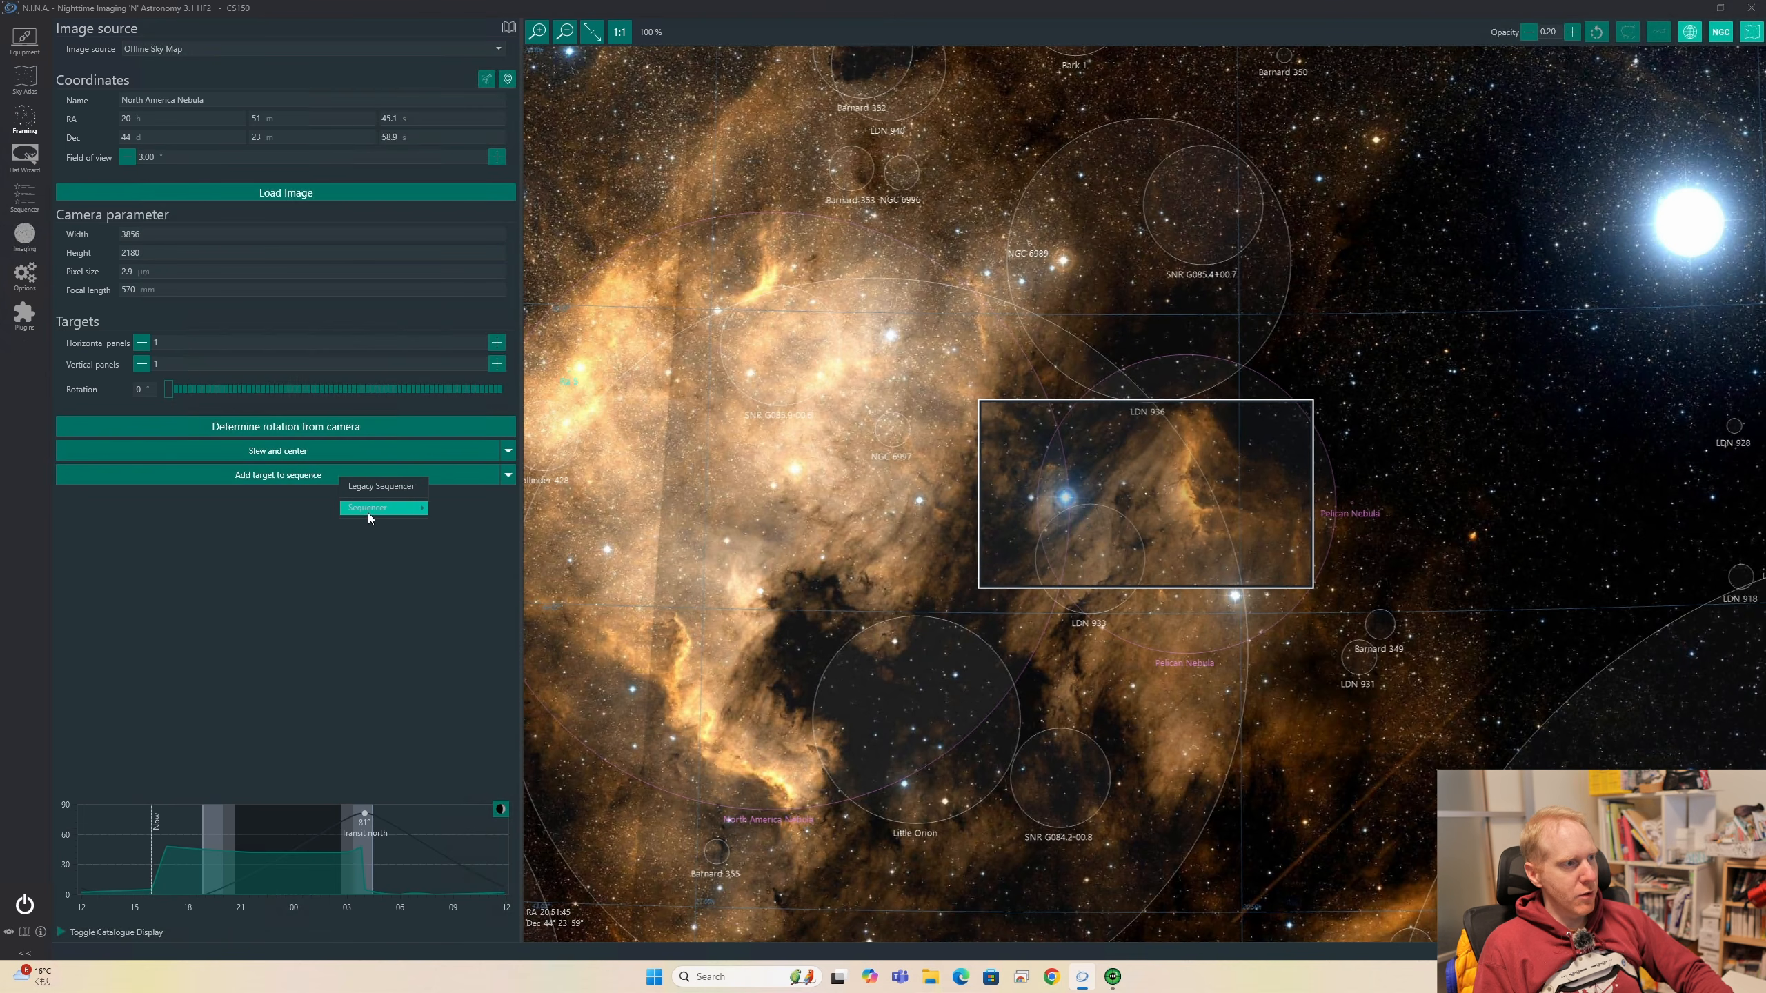
mouse_move(367, 512)
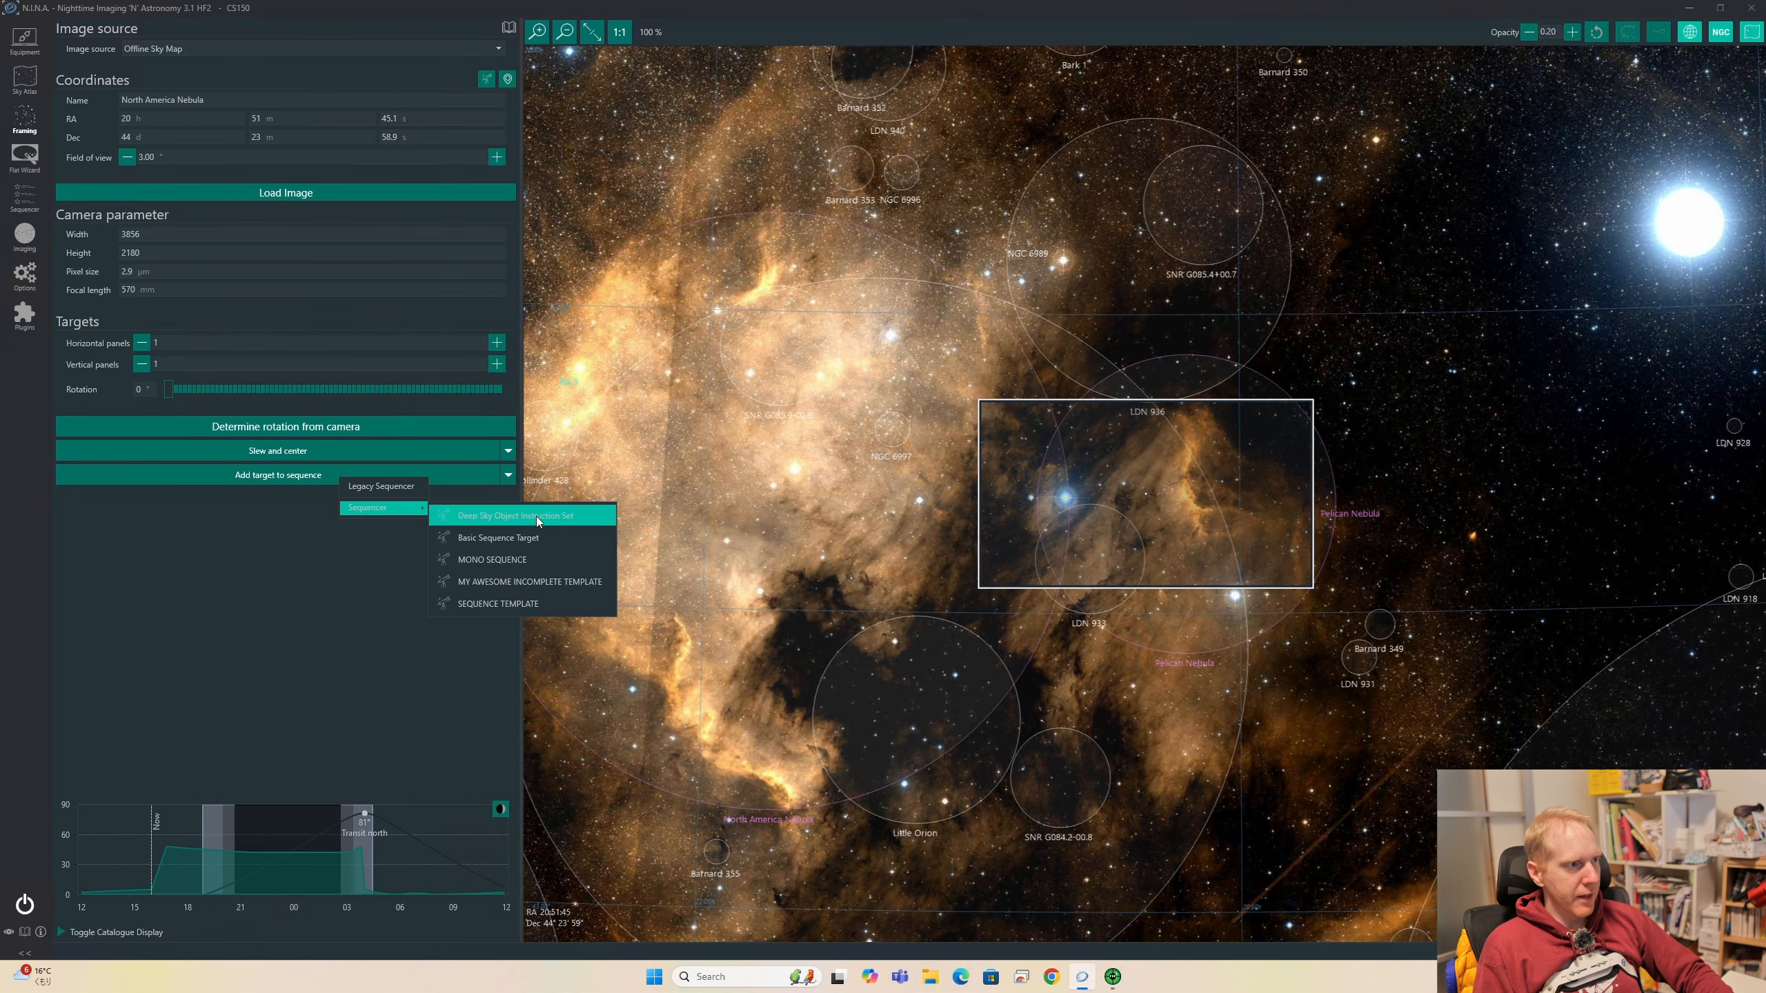
left_click(497, 540)
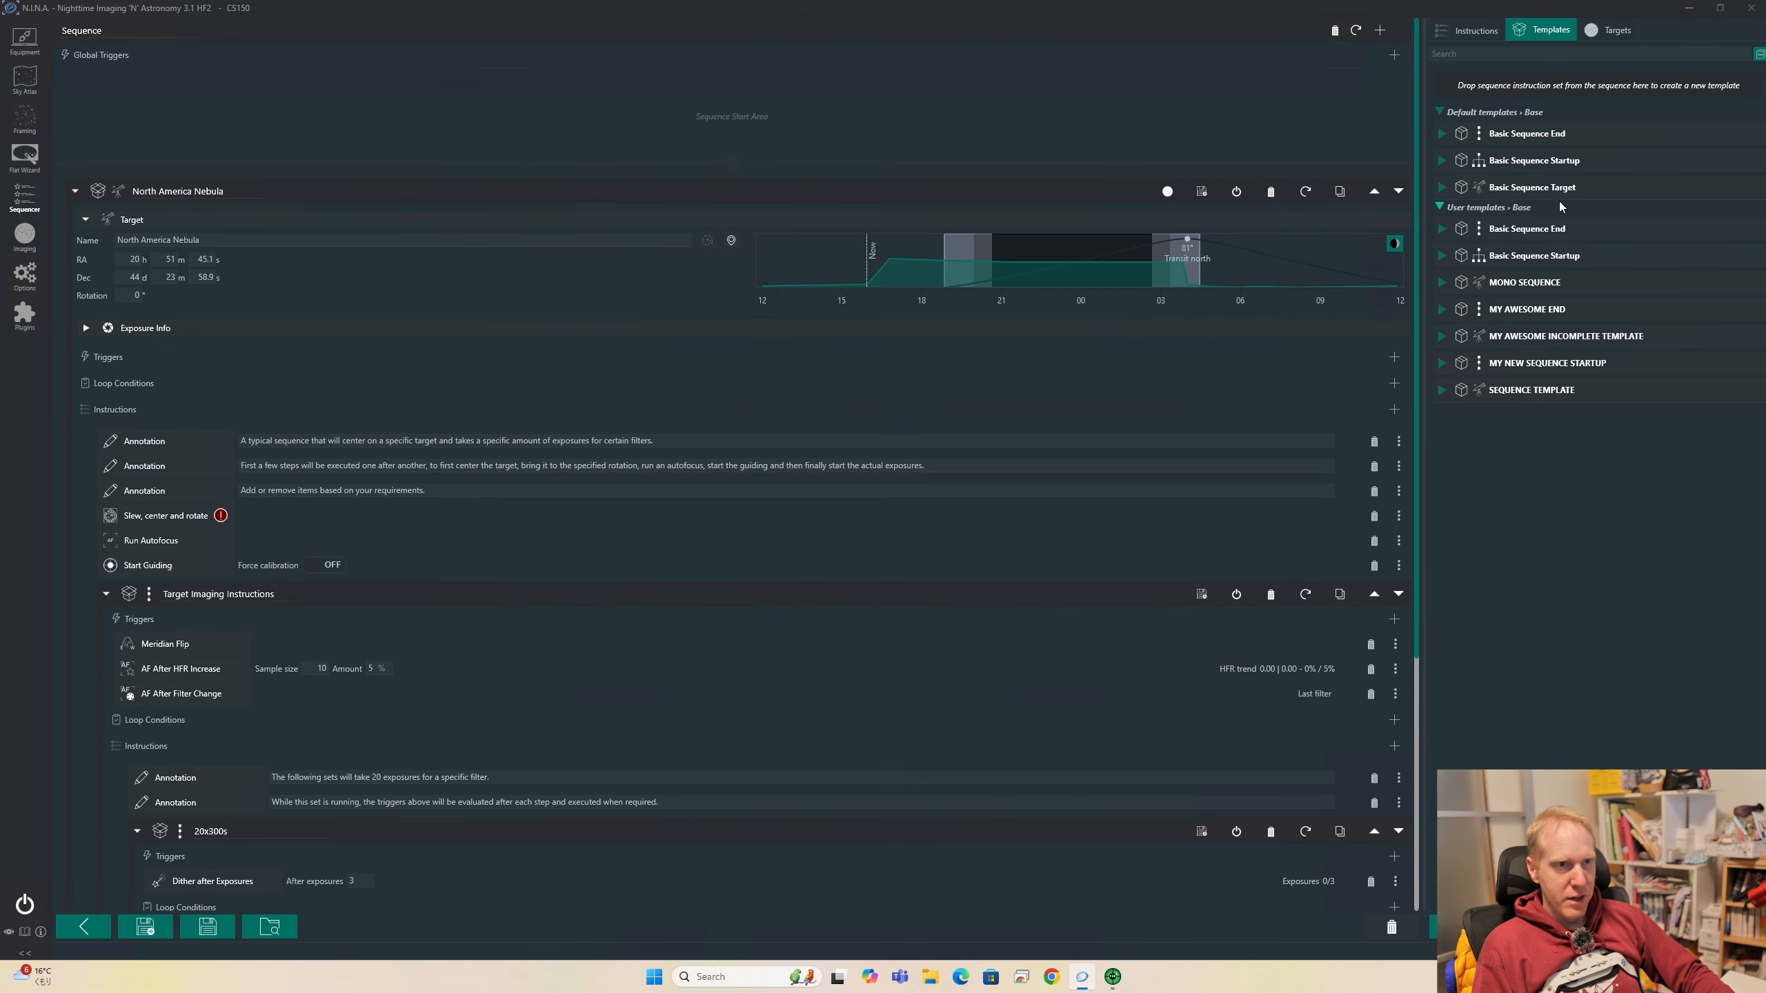
Place the default Basic Sequence Startup template in the start area and Basic Sequence End in the end area
left_click(1537, 165)
left_click_drag(1532, 164, 549, 140)
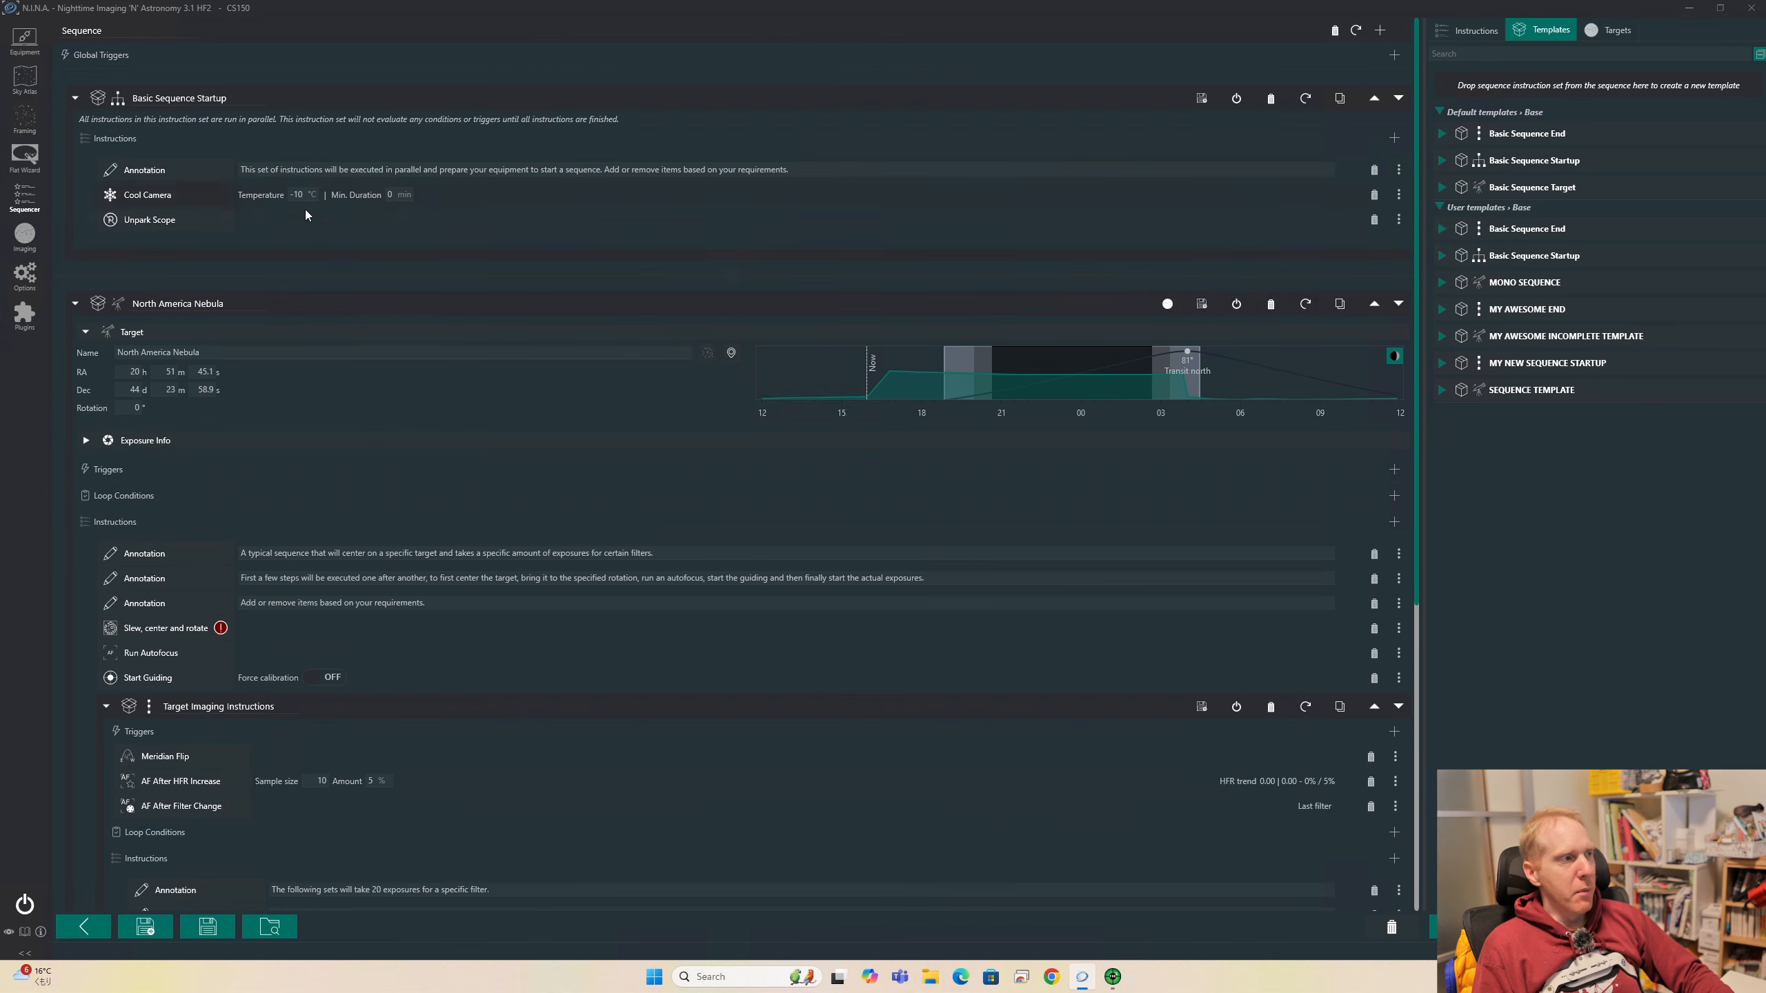
scroll(799, 624, "down", 8)
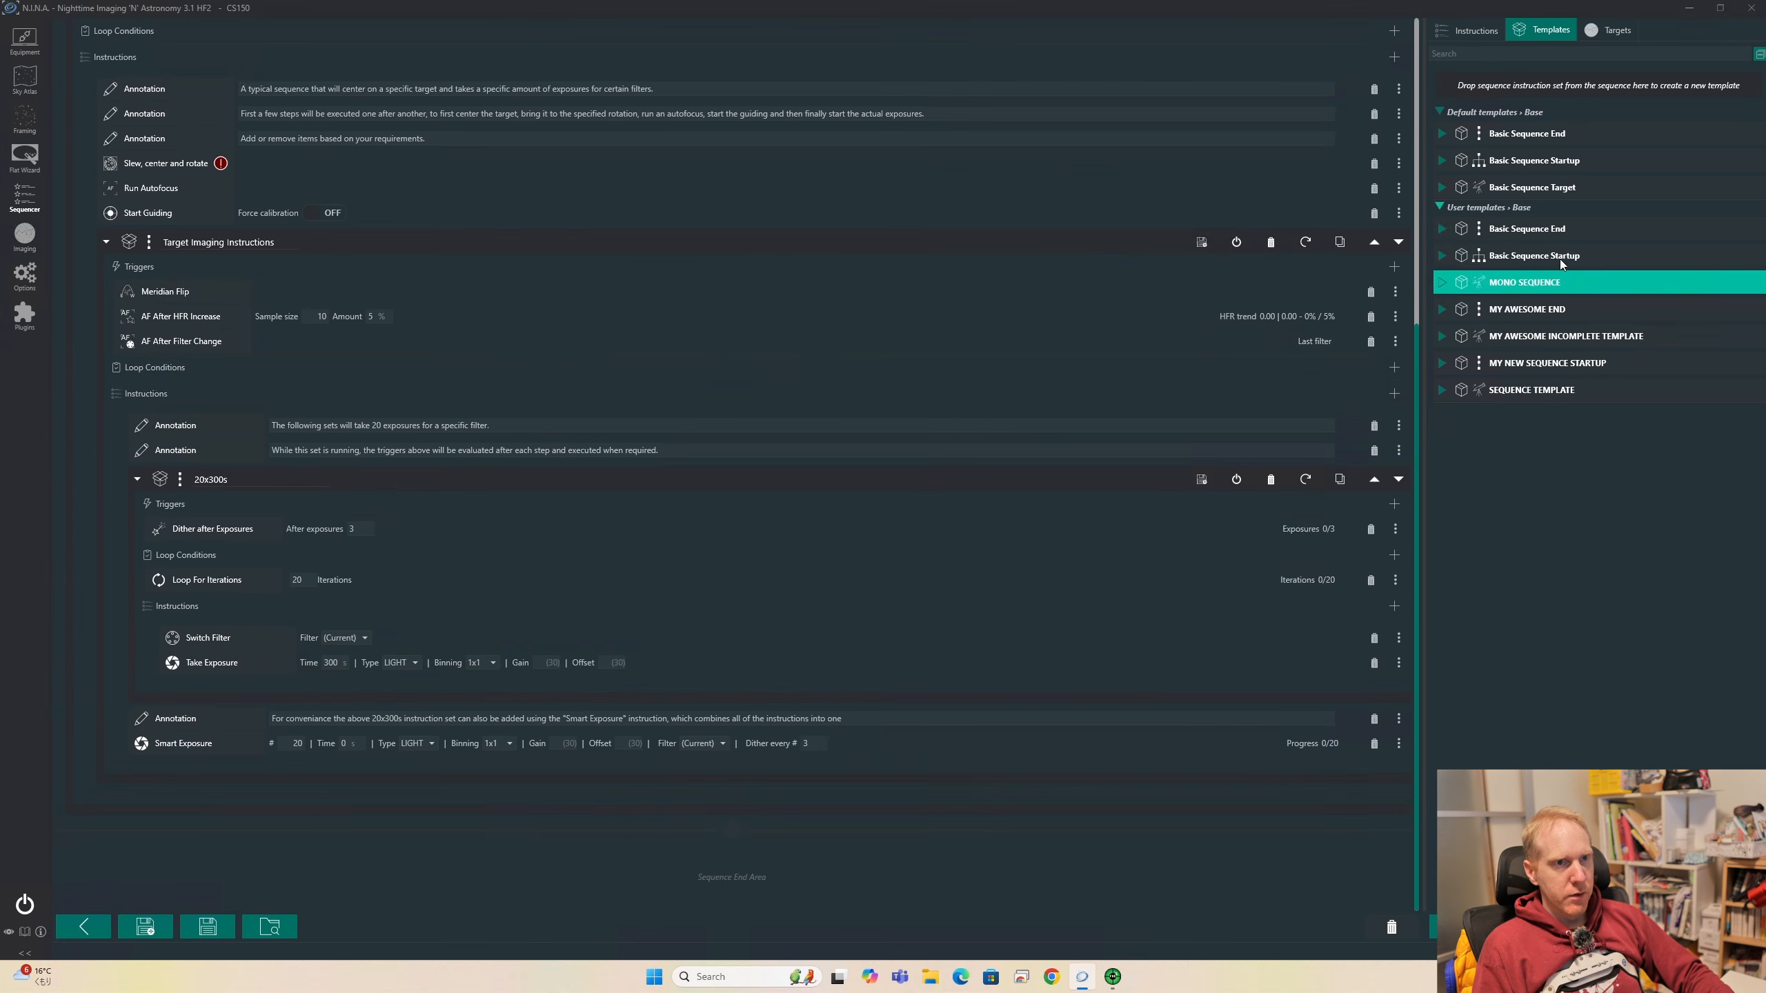
left_click_drag(1529, 134, 715, 878)
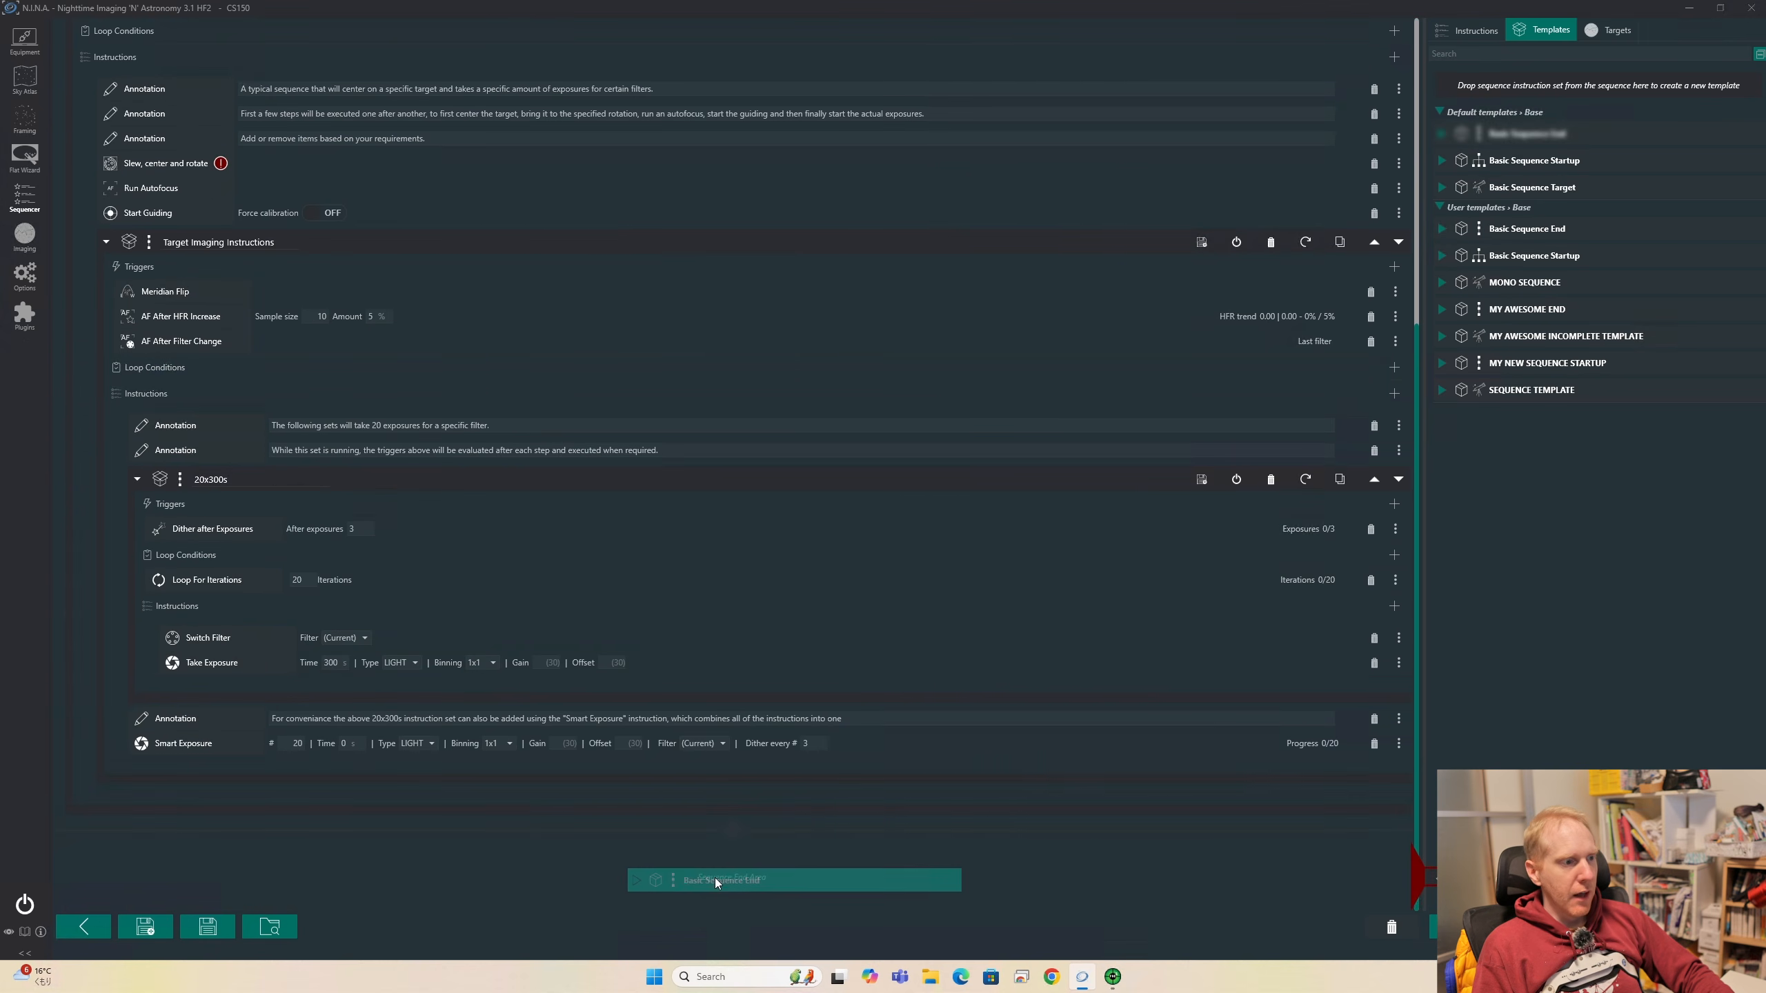
left_click_drag(886, 742, 783, 746)
Delete the Smart Exposure instruction and the annotation above it from the nebula's Target Imaging Instructions
scroll(673, 723, "up", 5)
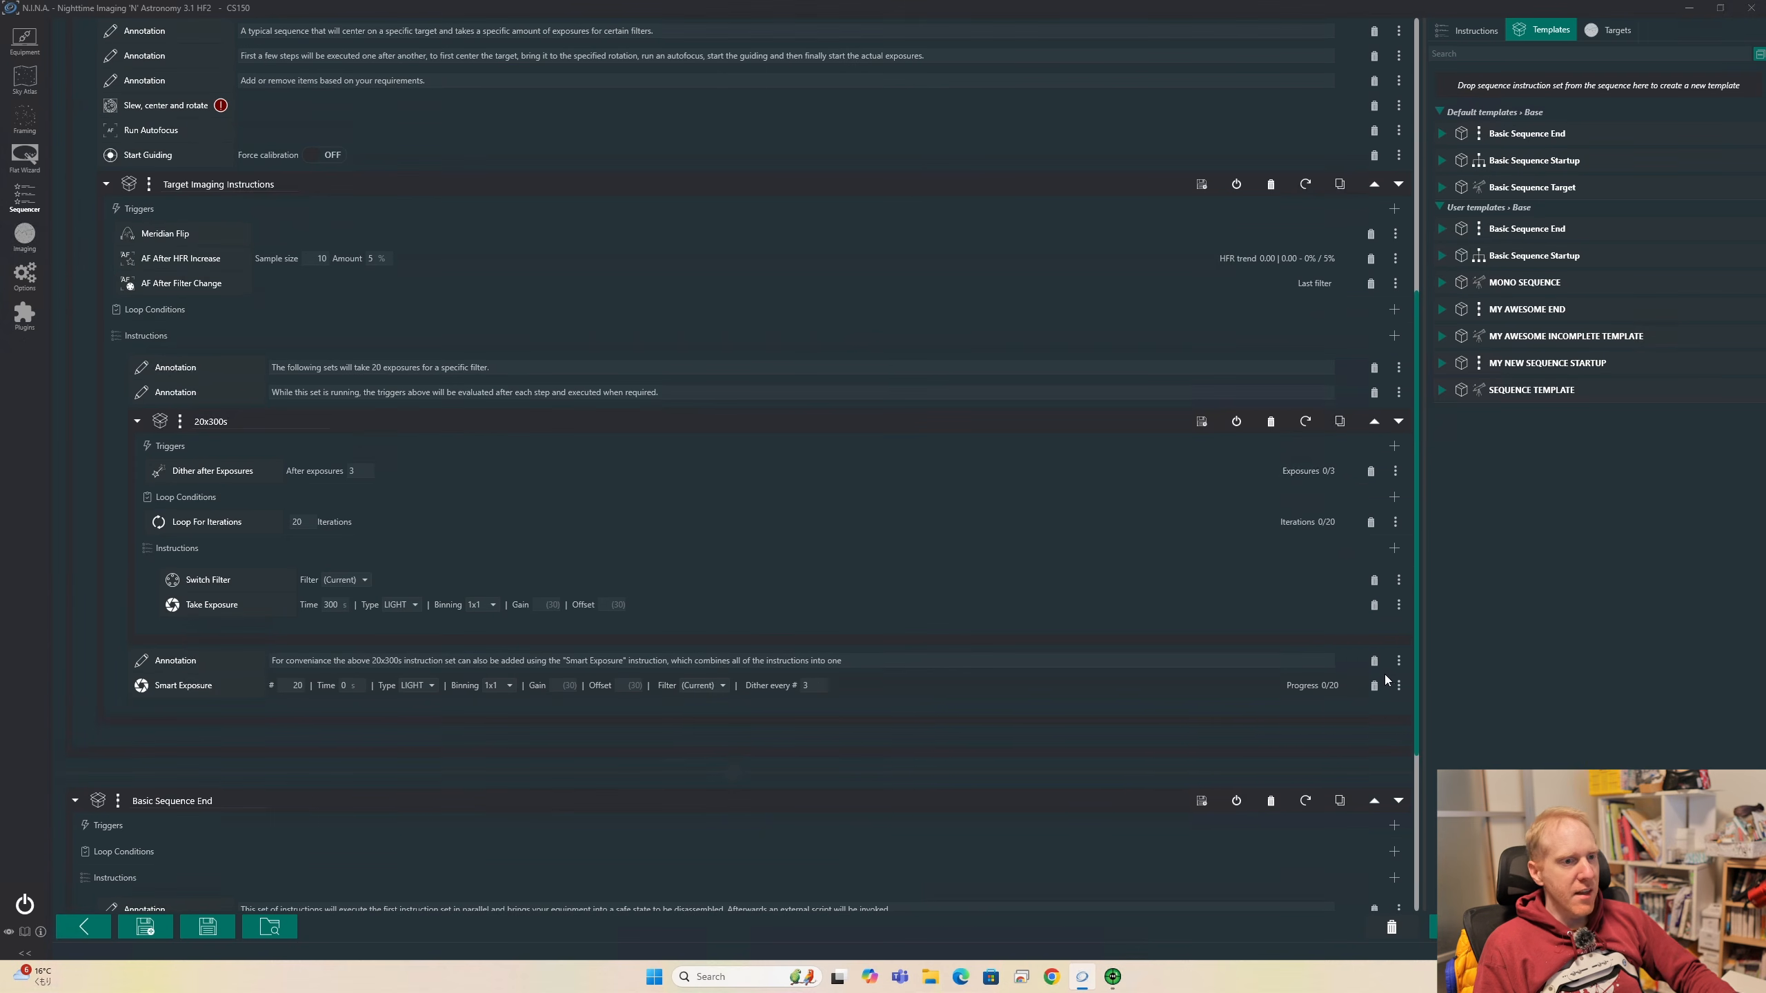
left_click(1374, 685)
left_click(1374, 662)
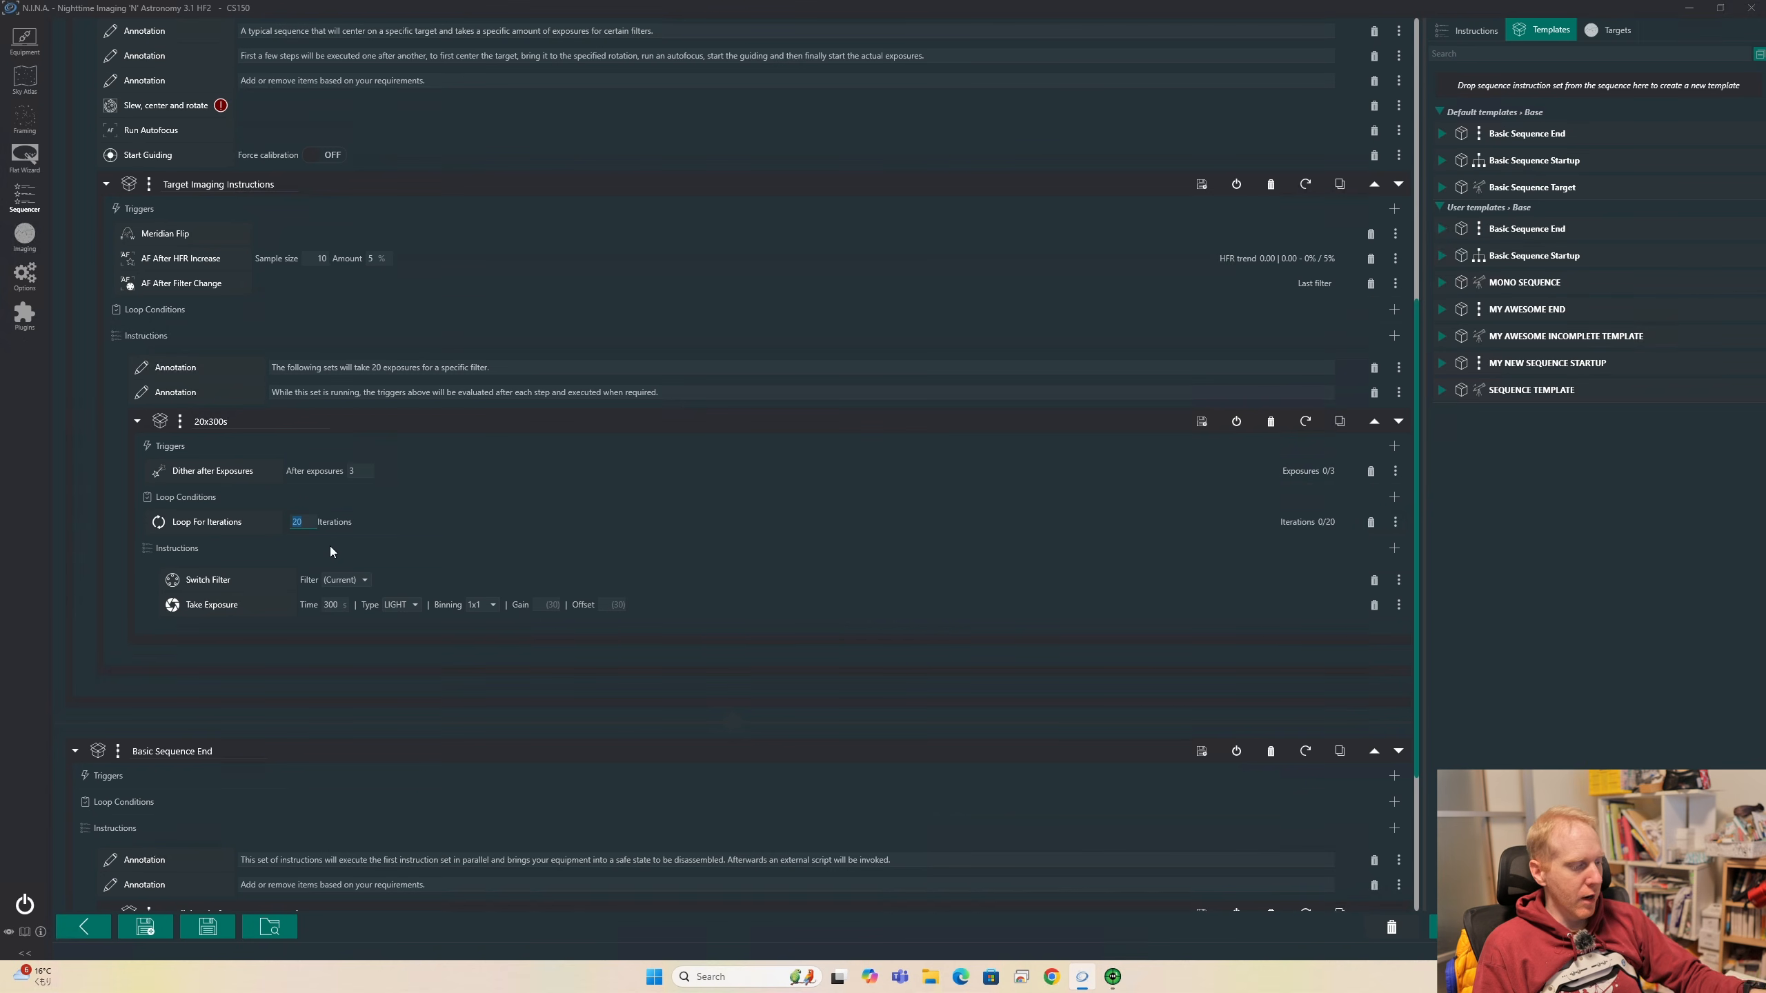
In the 20x300s set, set the loop to 100 iterations and the exposure time to 60 s, keeping the (Current) filter
type("100")
double_click(332, 603)
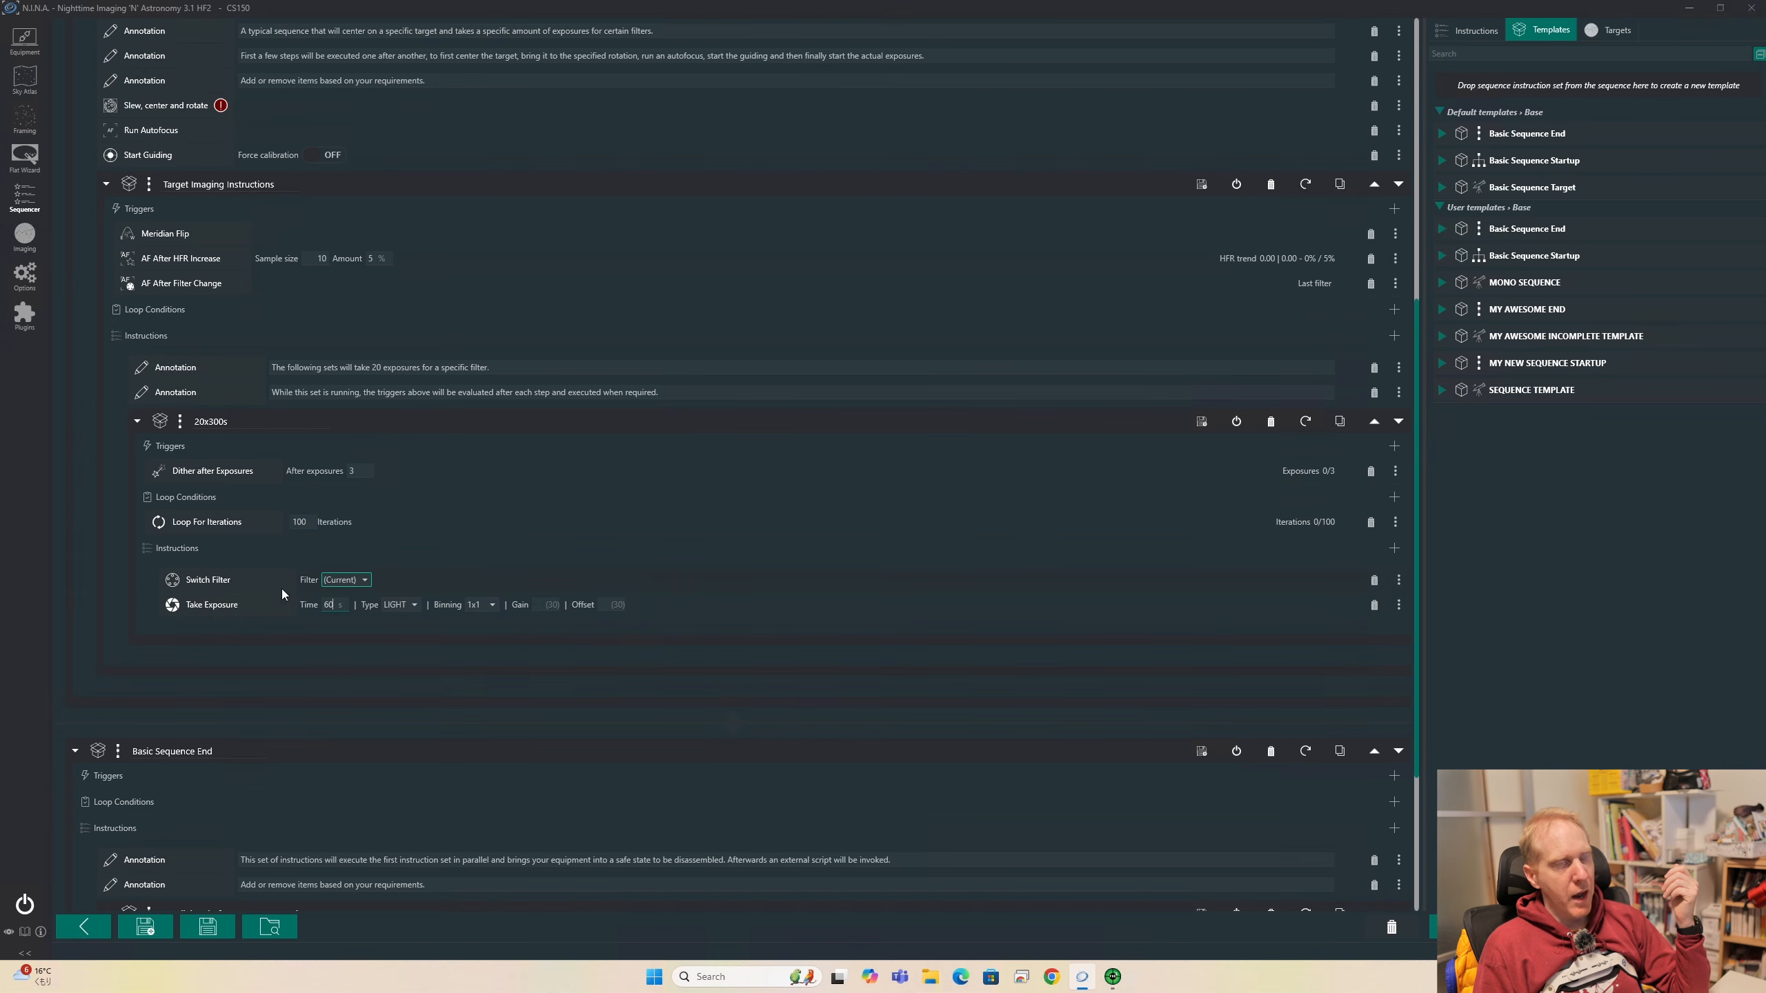
left_click(363, 583)
left_click(363, 588)
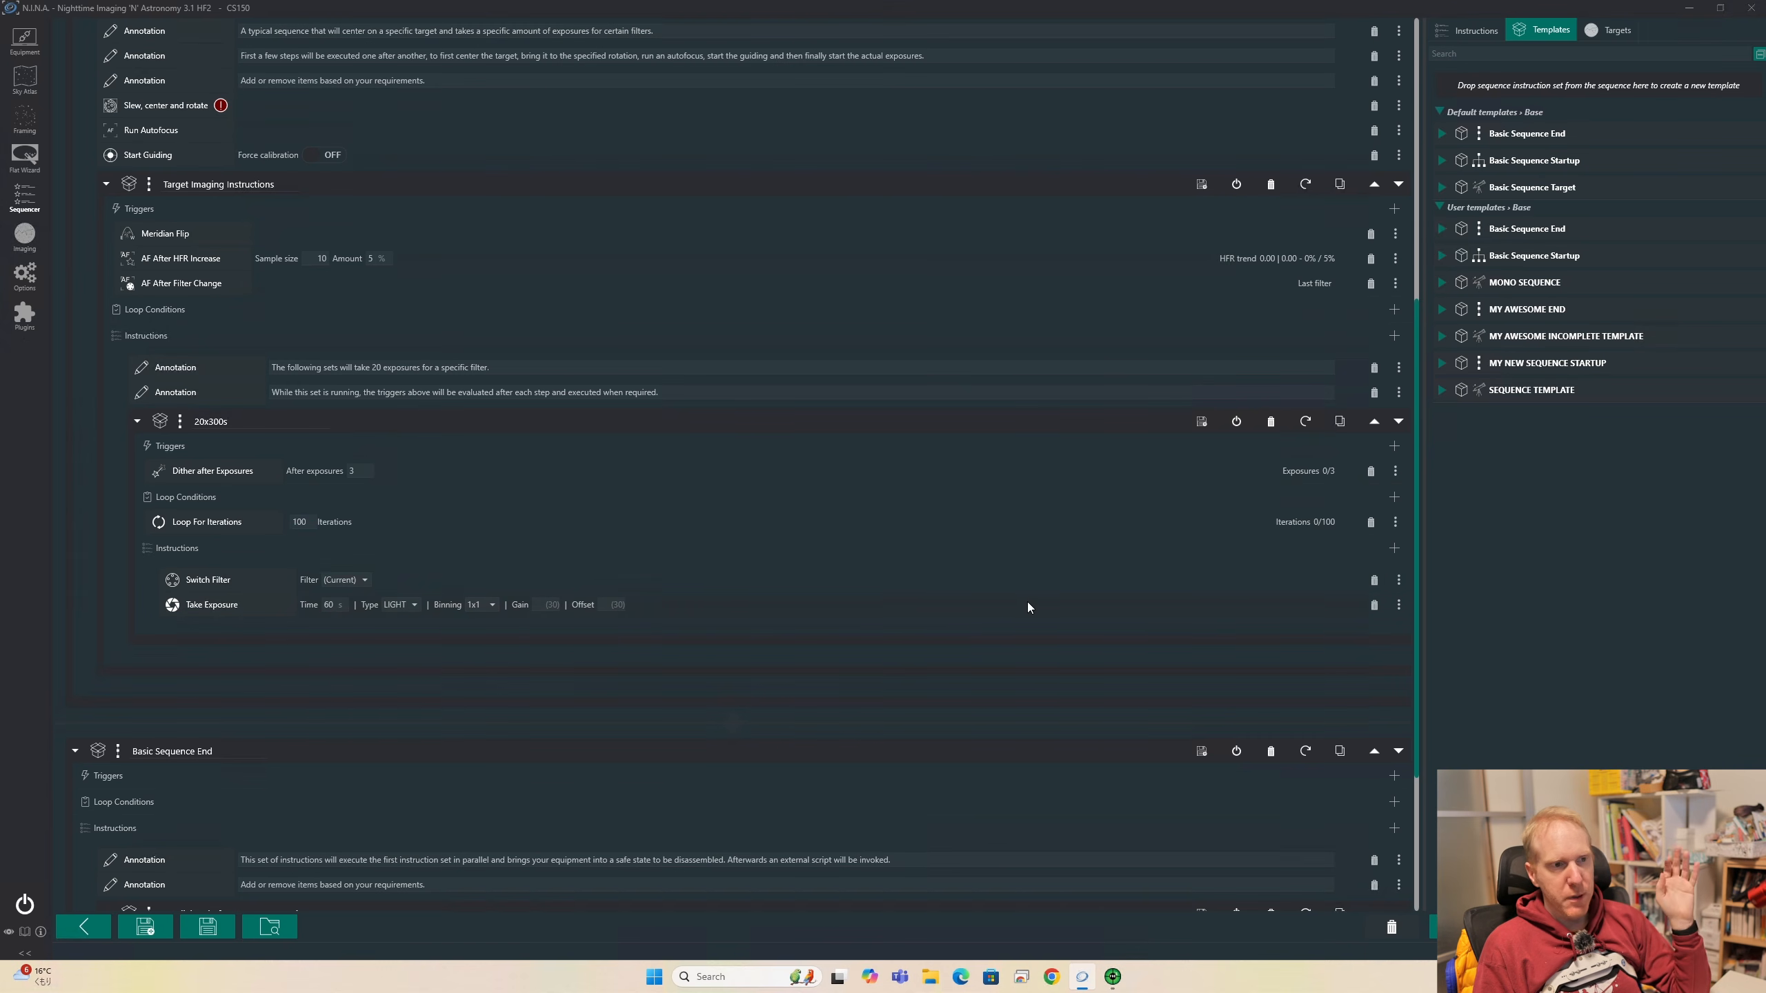
scroll(1027, 601, "up", 3)
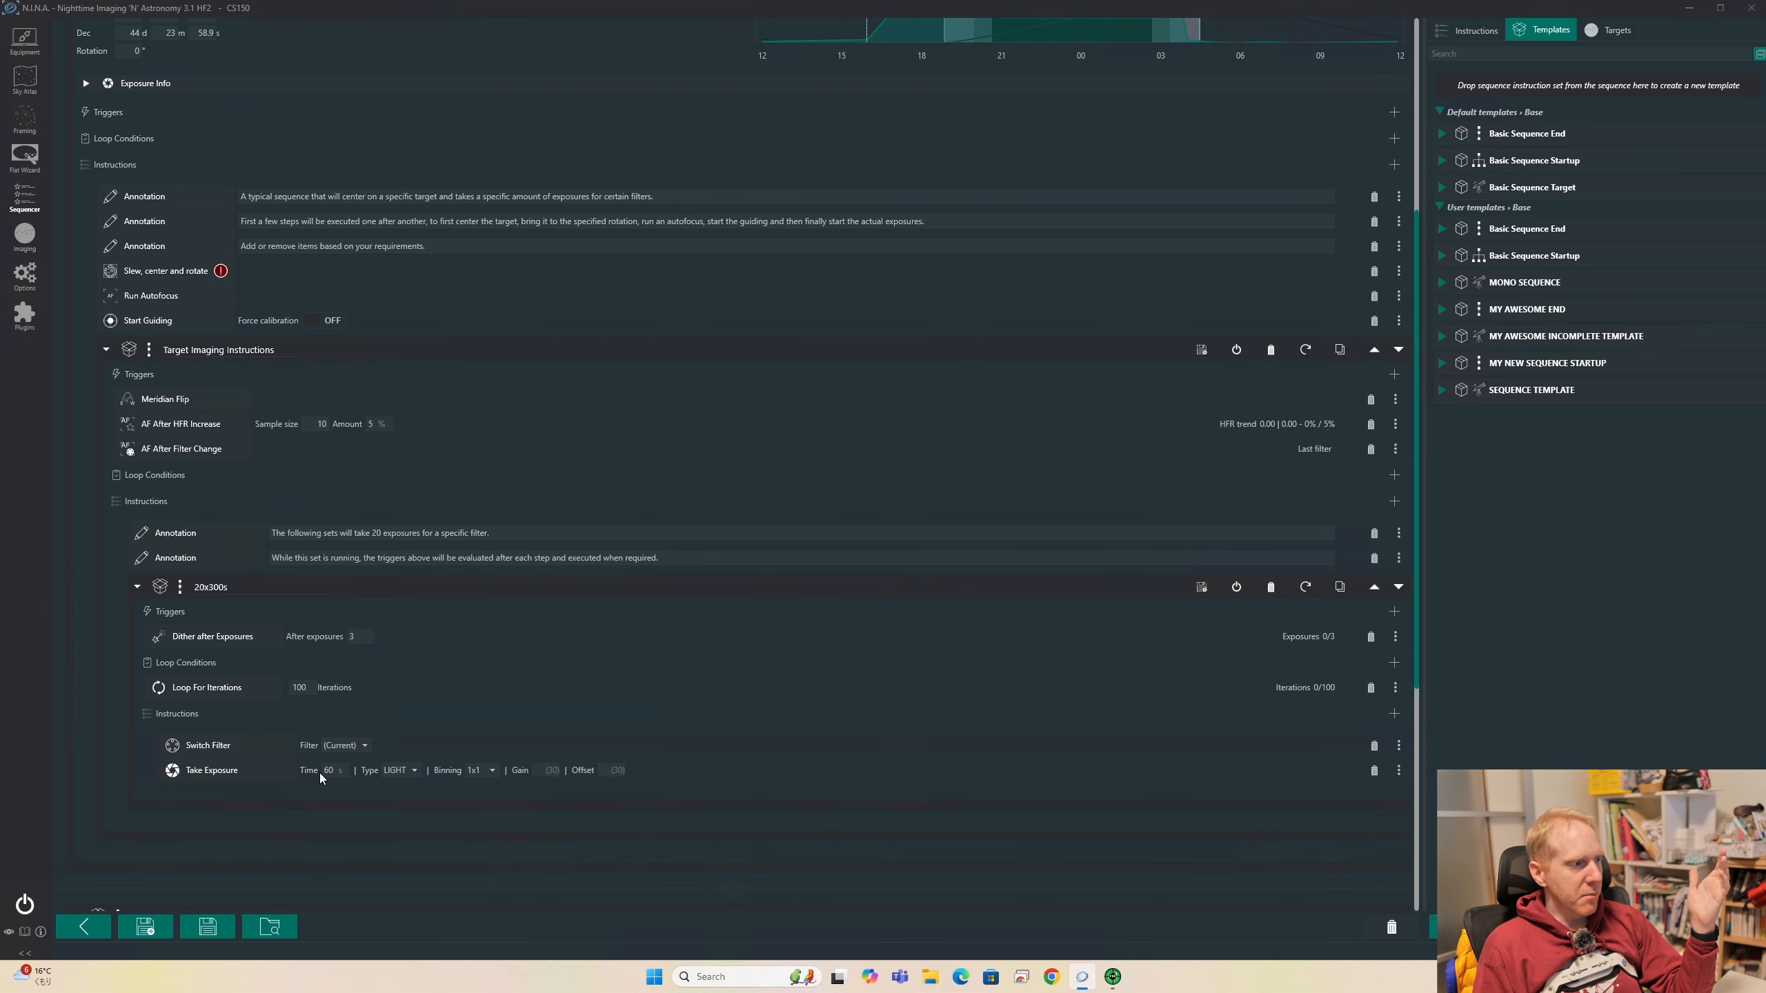
Set the 20x300s set to dither after 5 exposures and delete the nebula's Slew, center and rotate instruction
left_click_drag(360, 637, 302, 637)
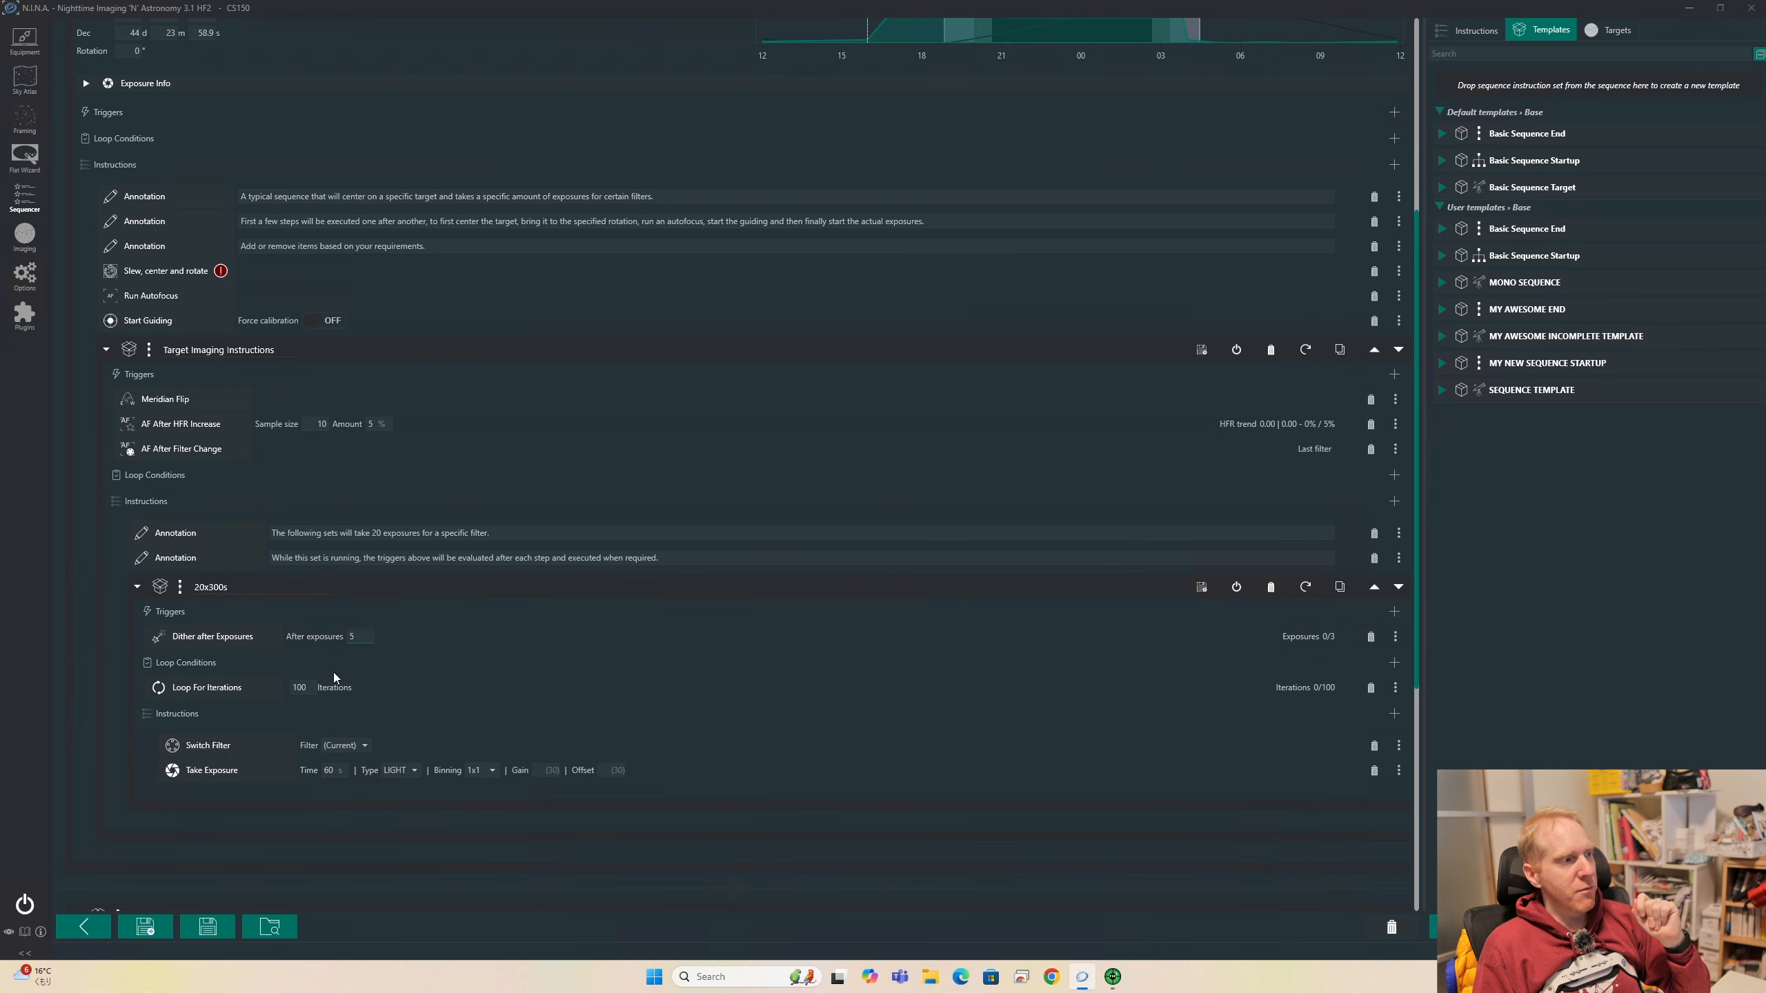
scroll(334, 682, "up", 5)
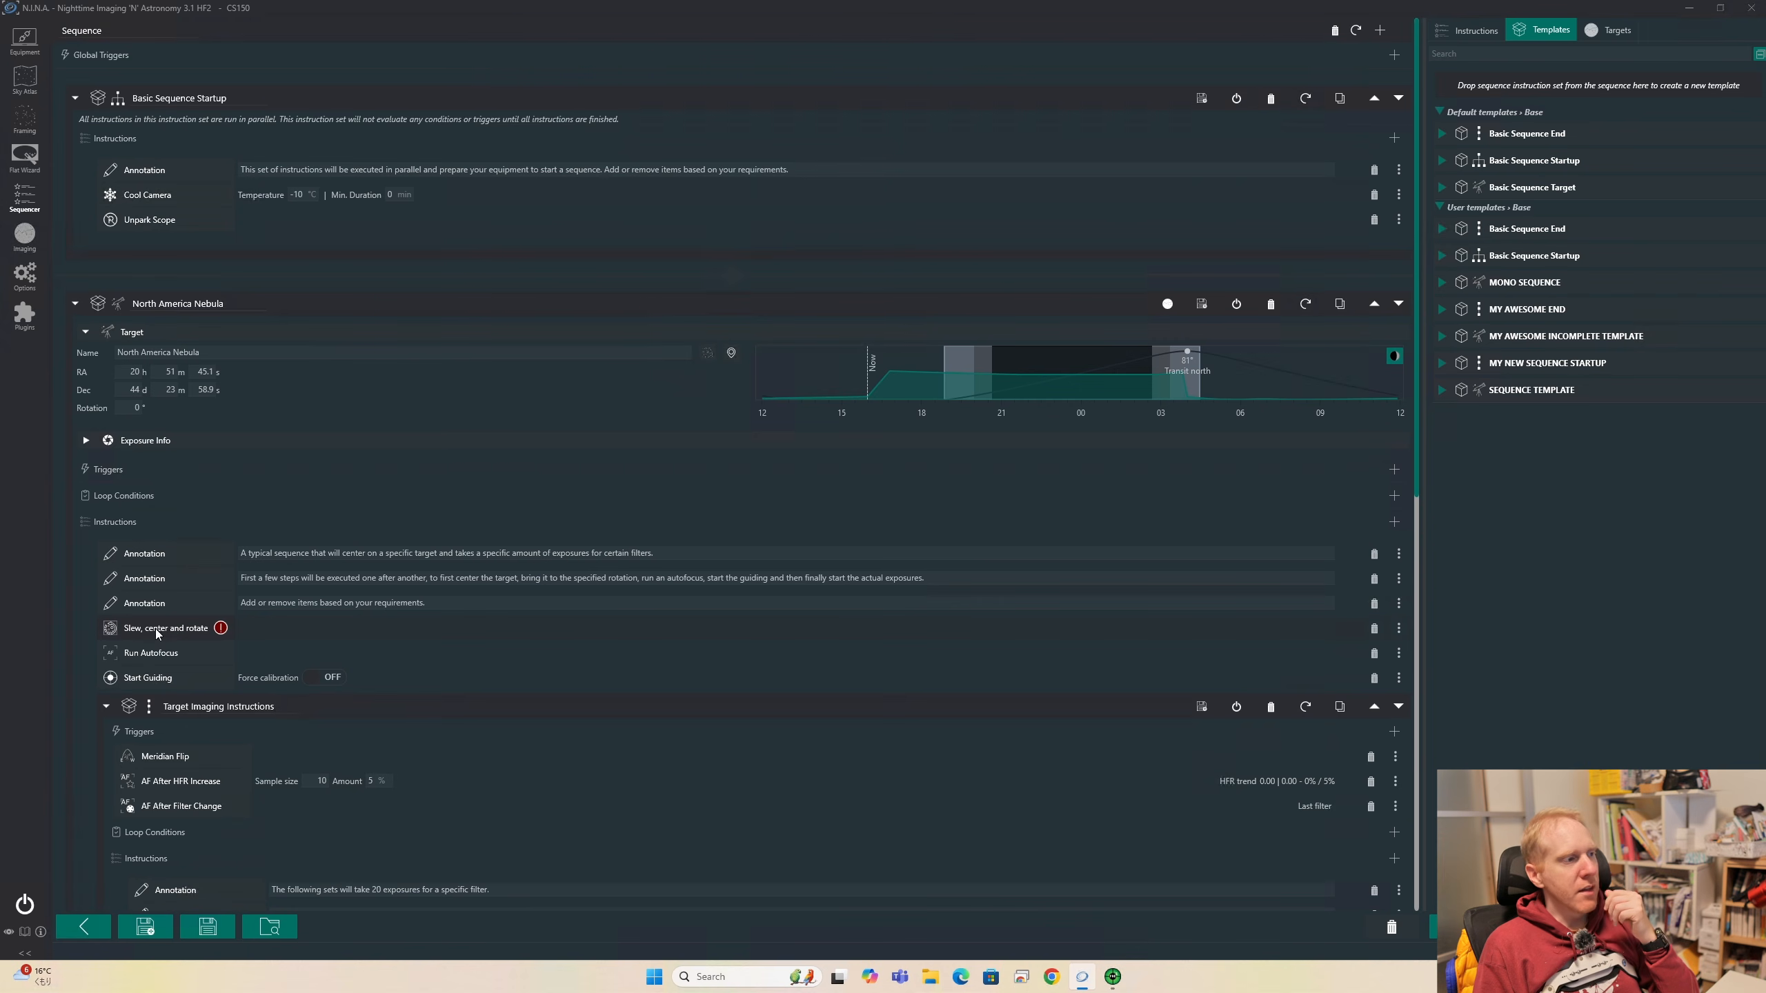
left_click(1374, 628)
Find the Slew and center instruction and place it between Run Autofocus and Start Guiding in the nebula's instructions
left_click(1471, 30)
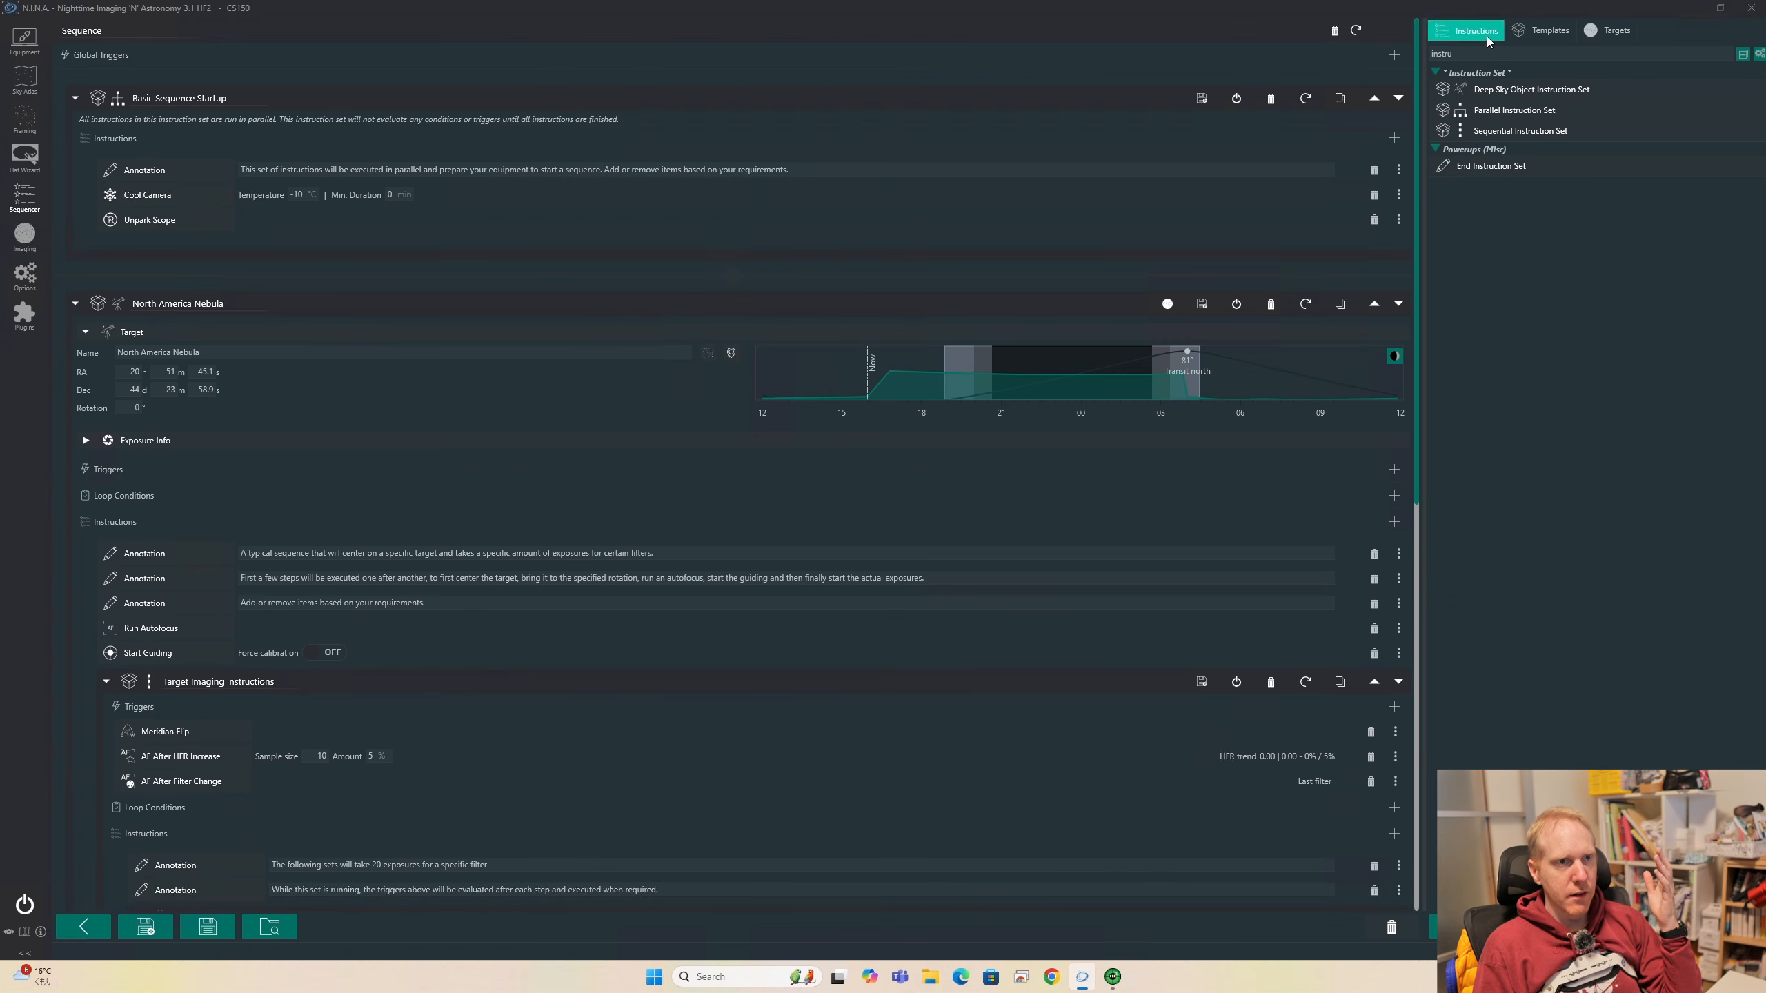
left_click(1471, 54)
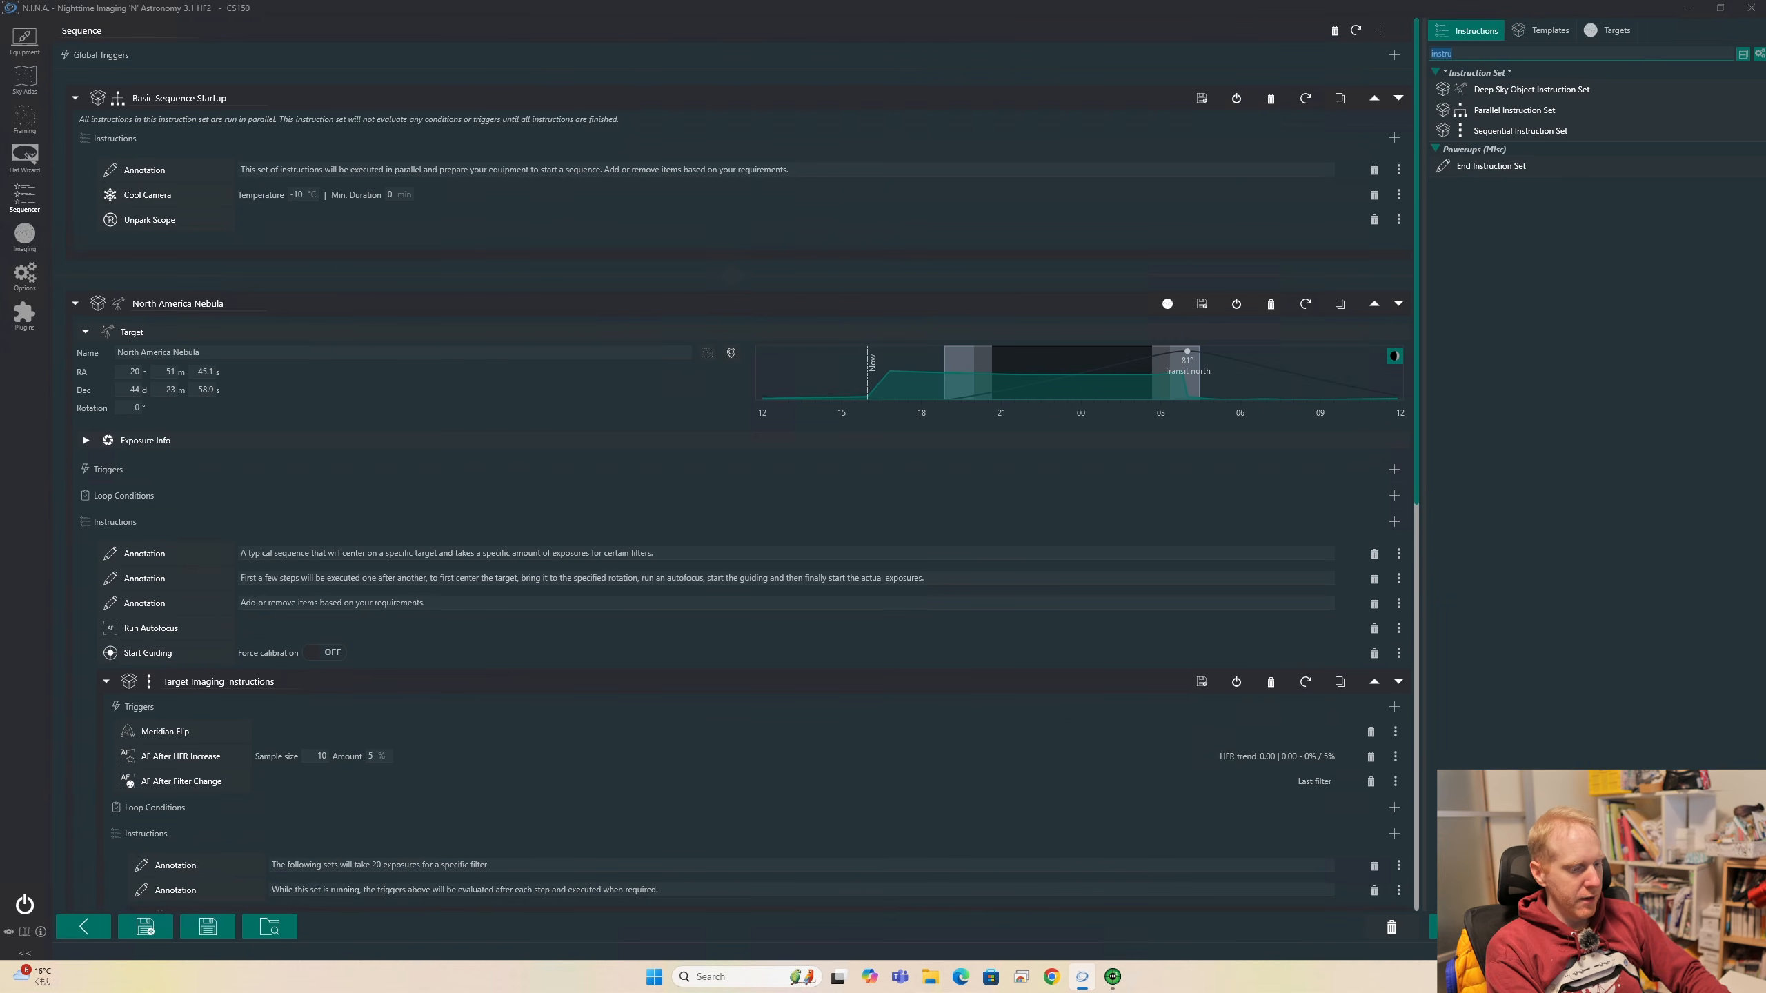
type("slew")
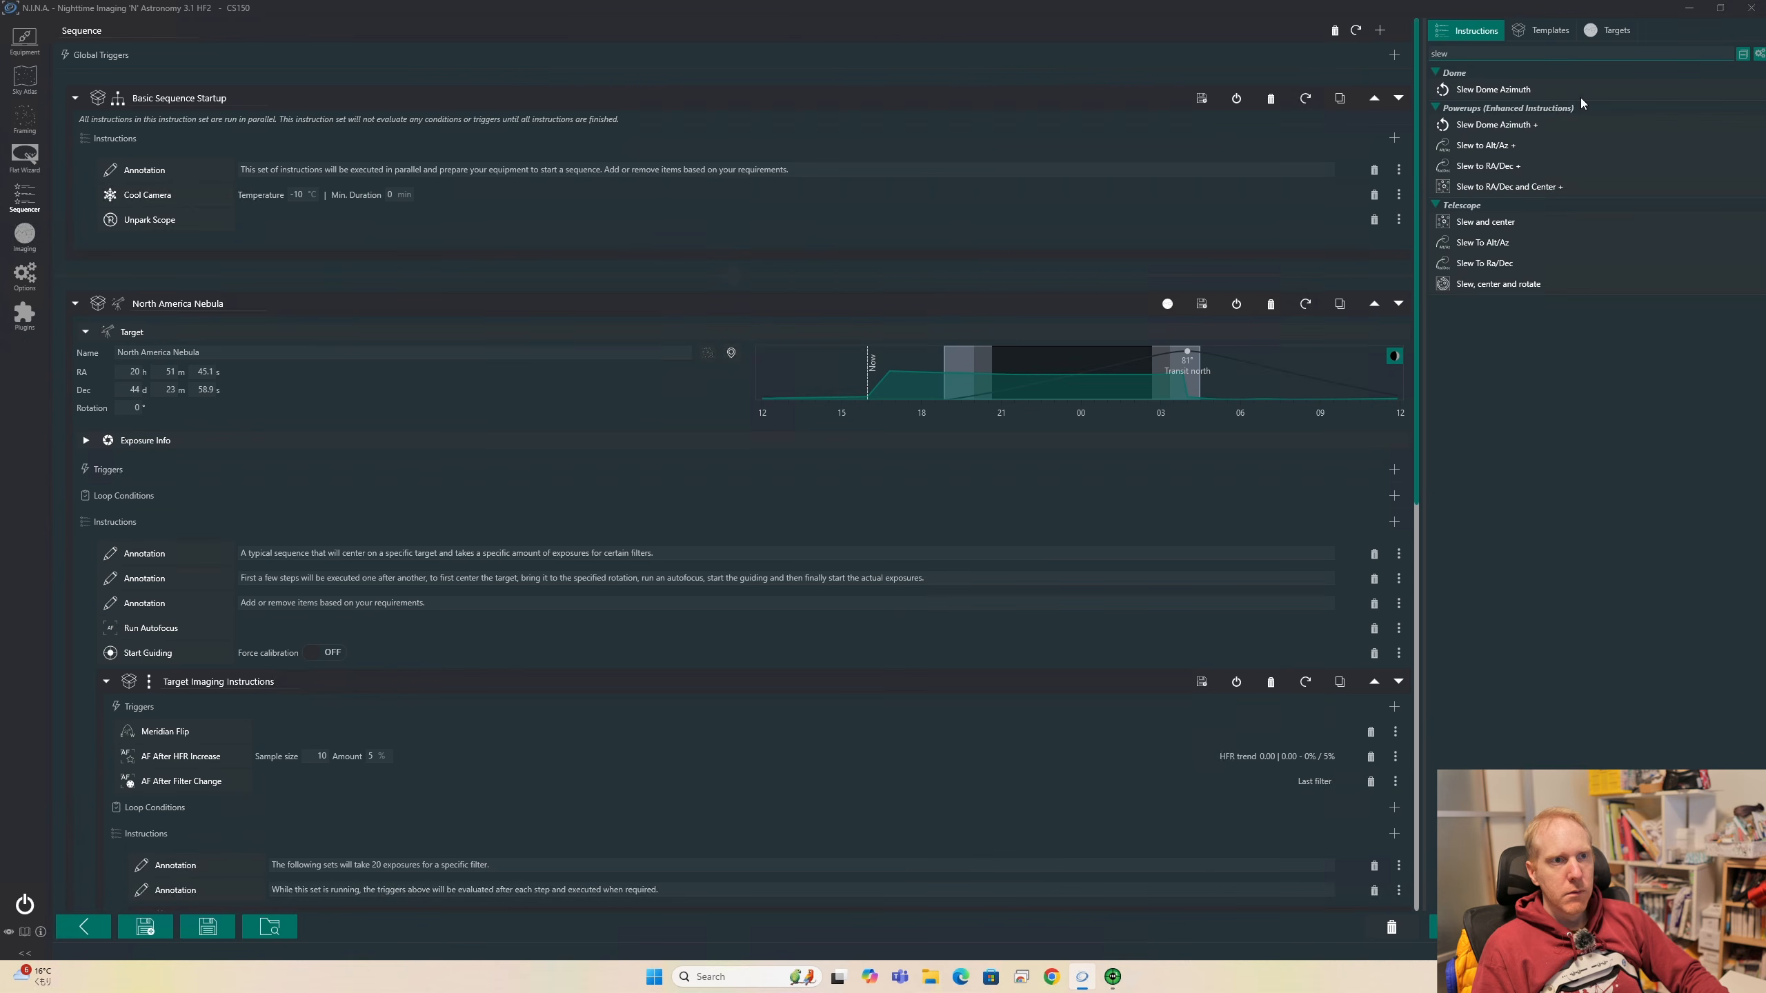
mouse_move(1490, 227)
left_mouse_down()
mouse_move(1270, 327)
mouse_move(369, 533)
mouse_move(162, 547)
mouse_move(267, 654)
mouse_move(142, 617)
left_mouse_up()
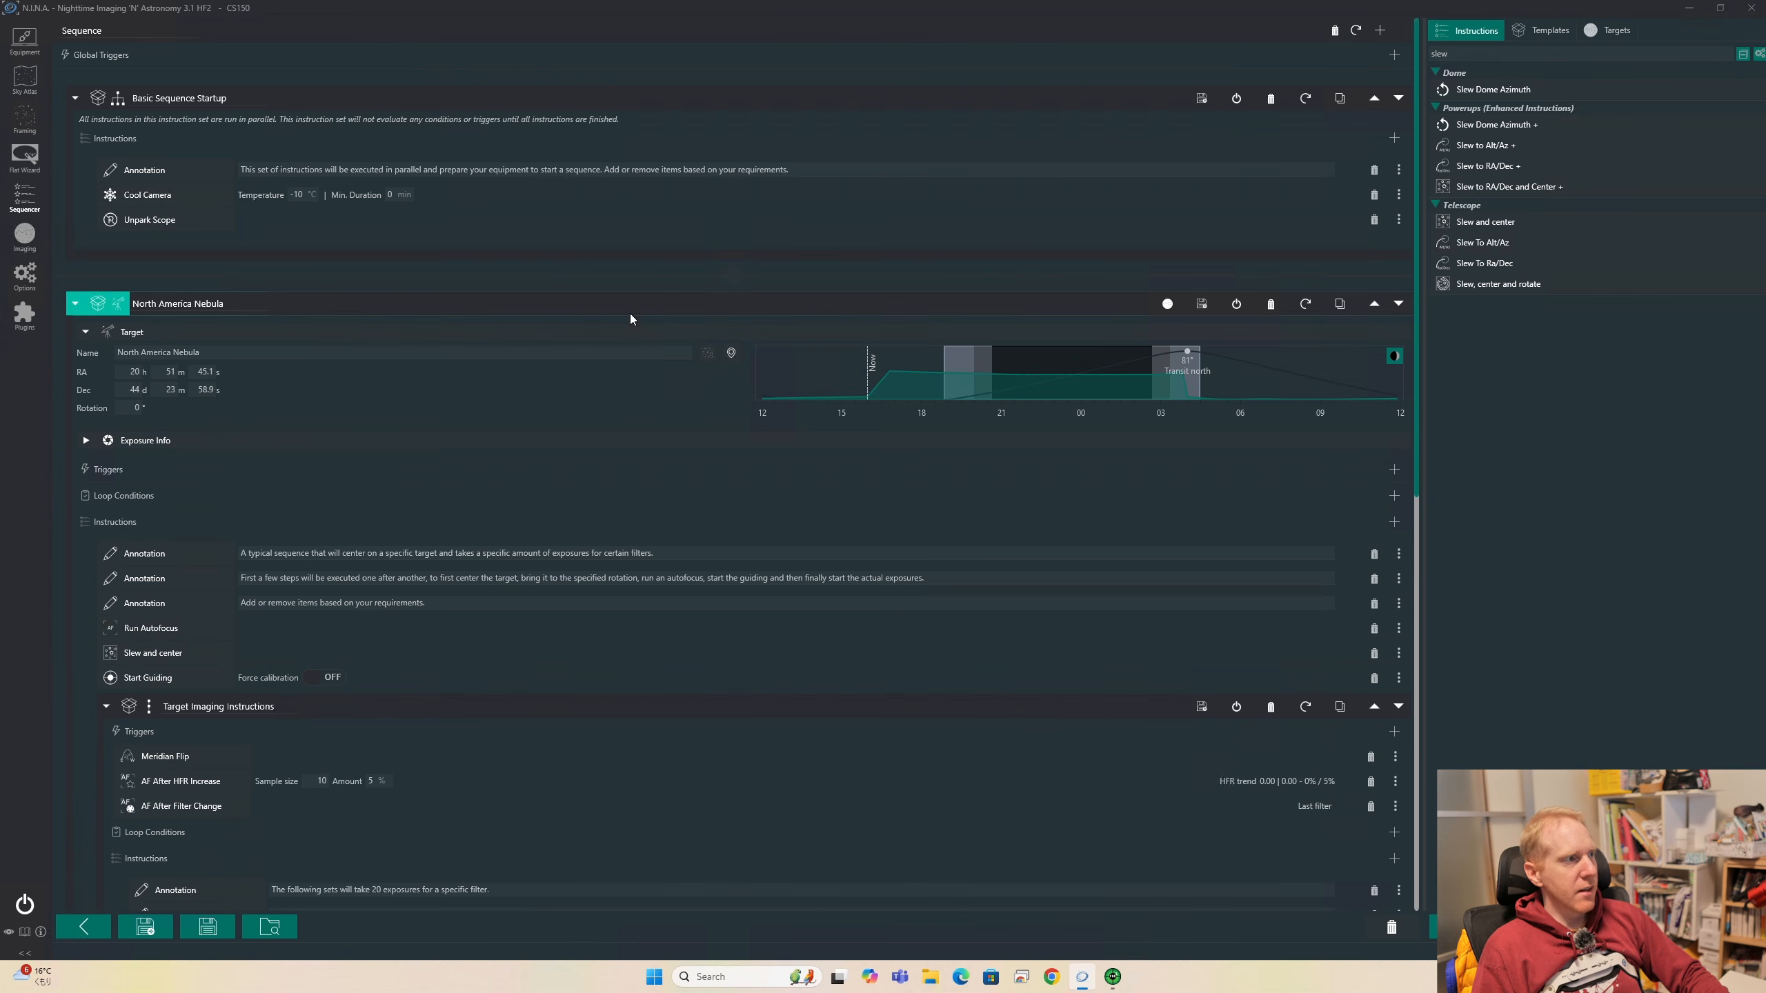
Save the North America Nebula target block as a user template
left_click(1543, 29)
left_click_drag(887, 341, 1611, 442)
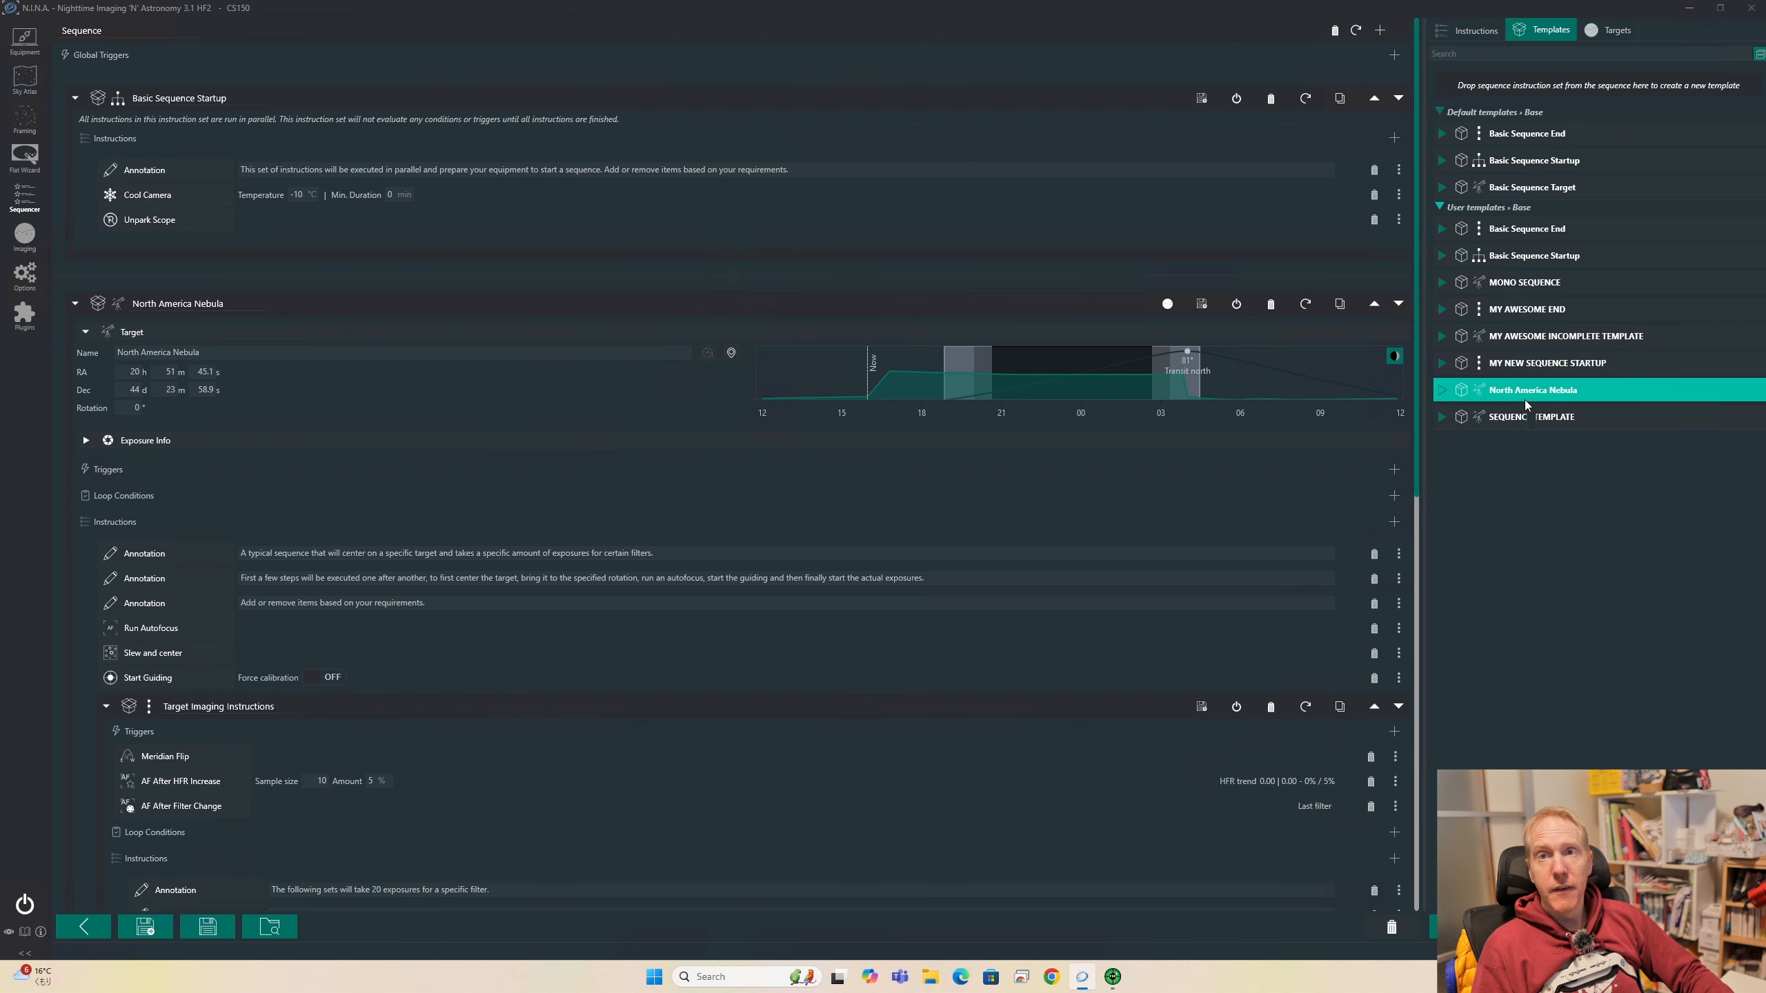
scroll(1288, 427, "down", 12)
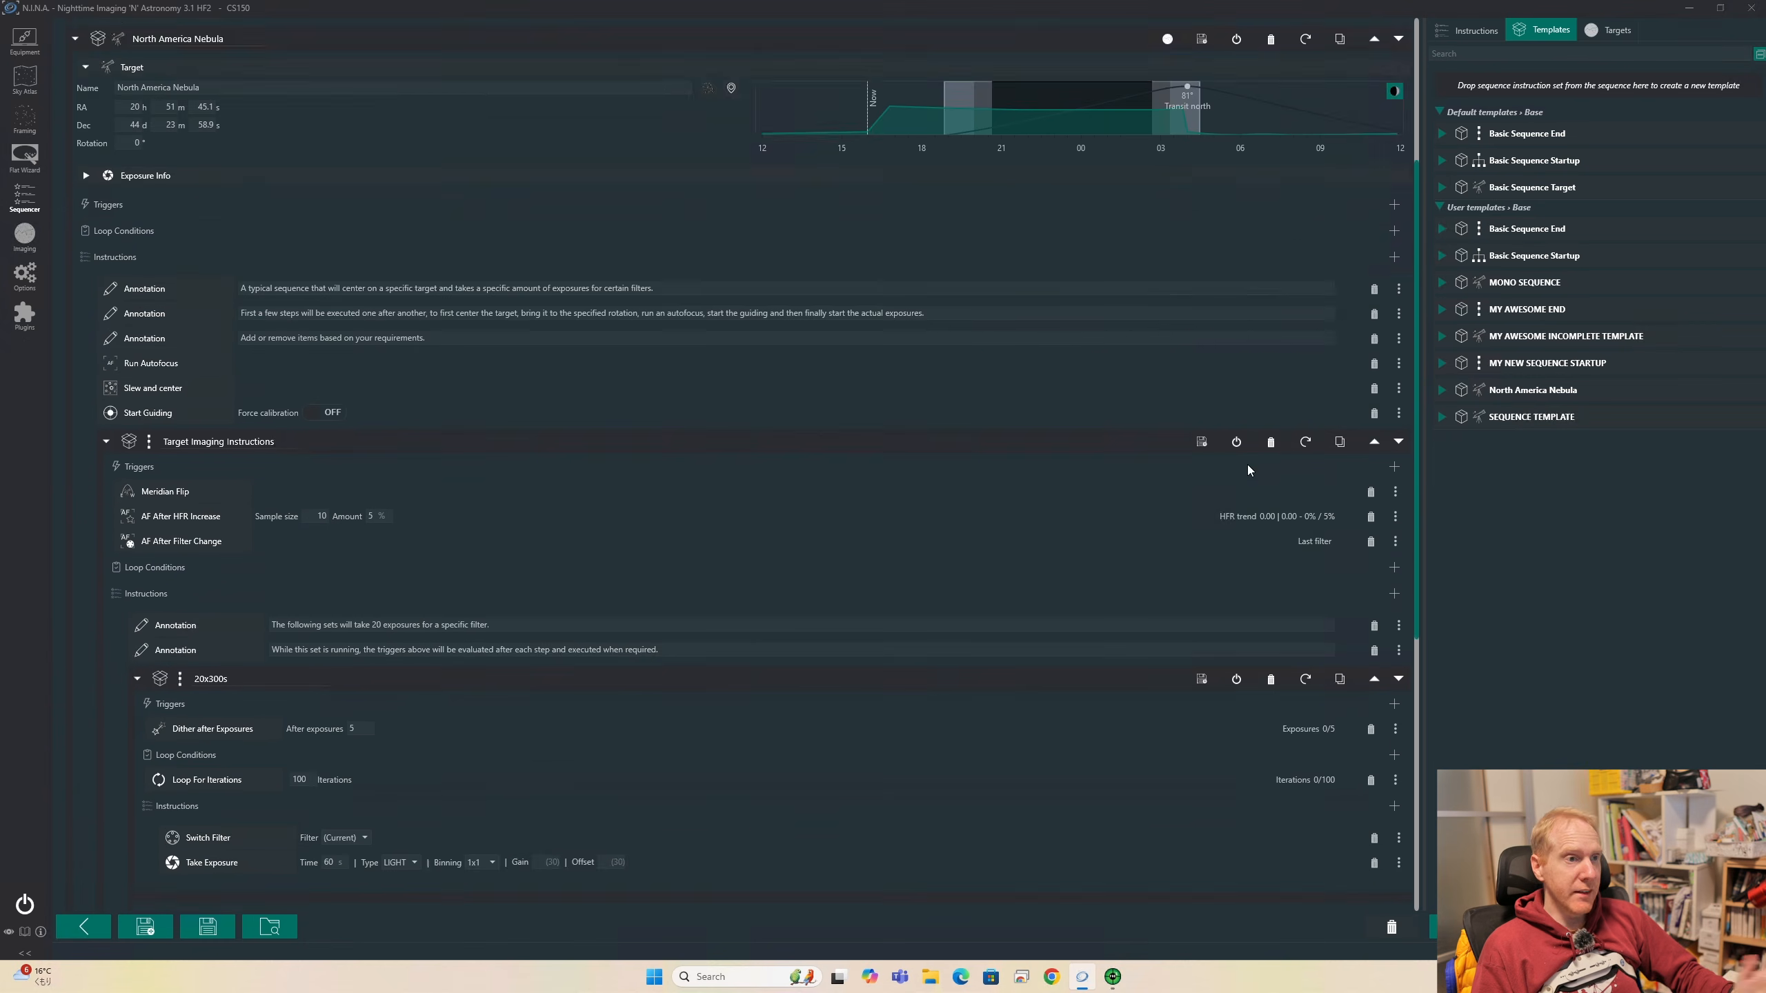
scroll(1191, 483, "down", 3)
scroll(1193, 480, "up", 10)
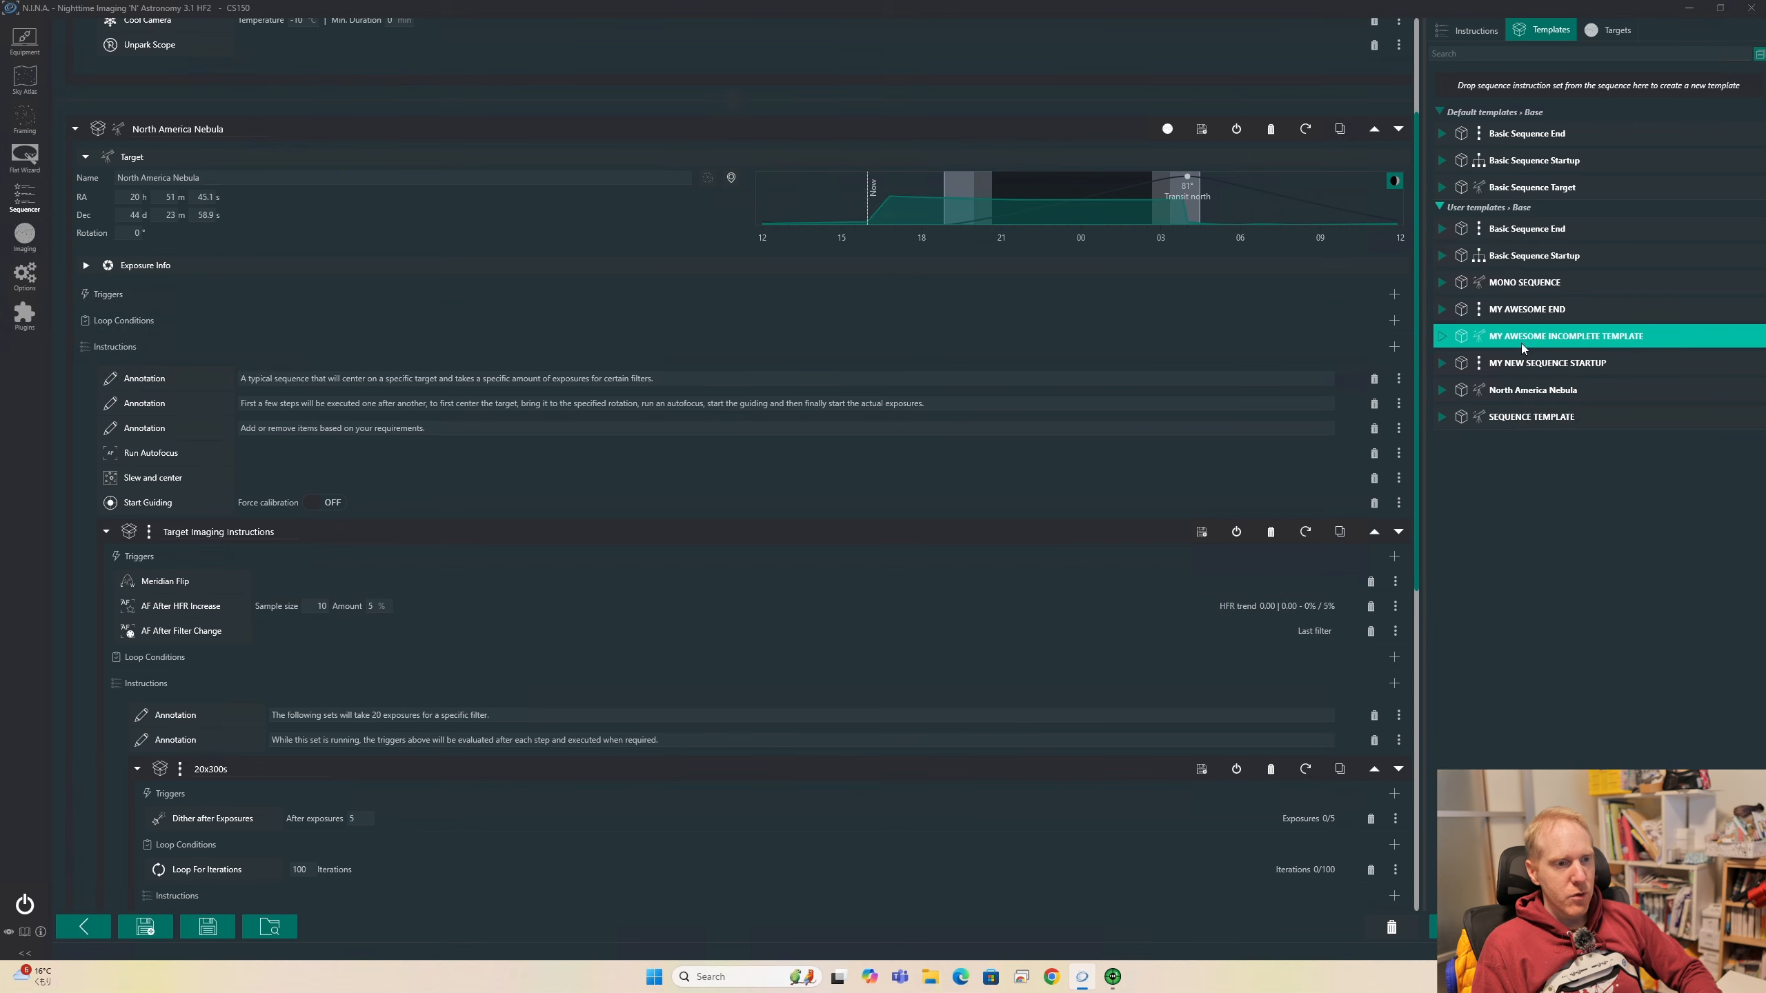
Delete the user template MY AWESOME INCOMPLETE TEMPLATE
scroll(1309, 622, "down", 3)
left_click_drag(1537, 343, 1391, 927)
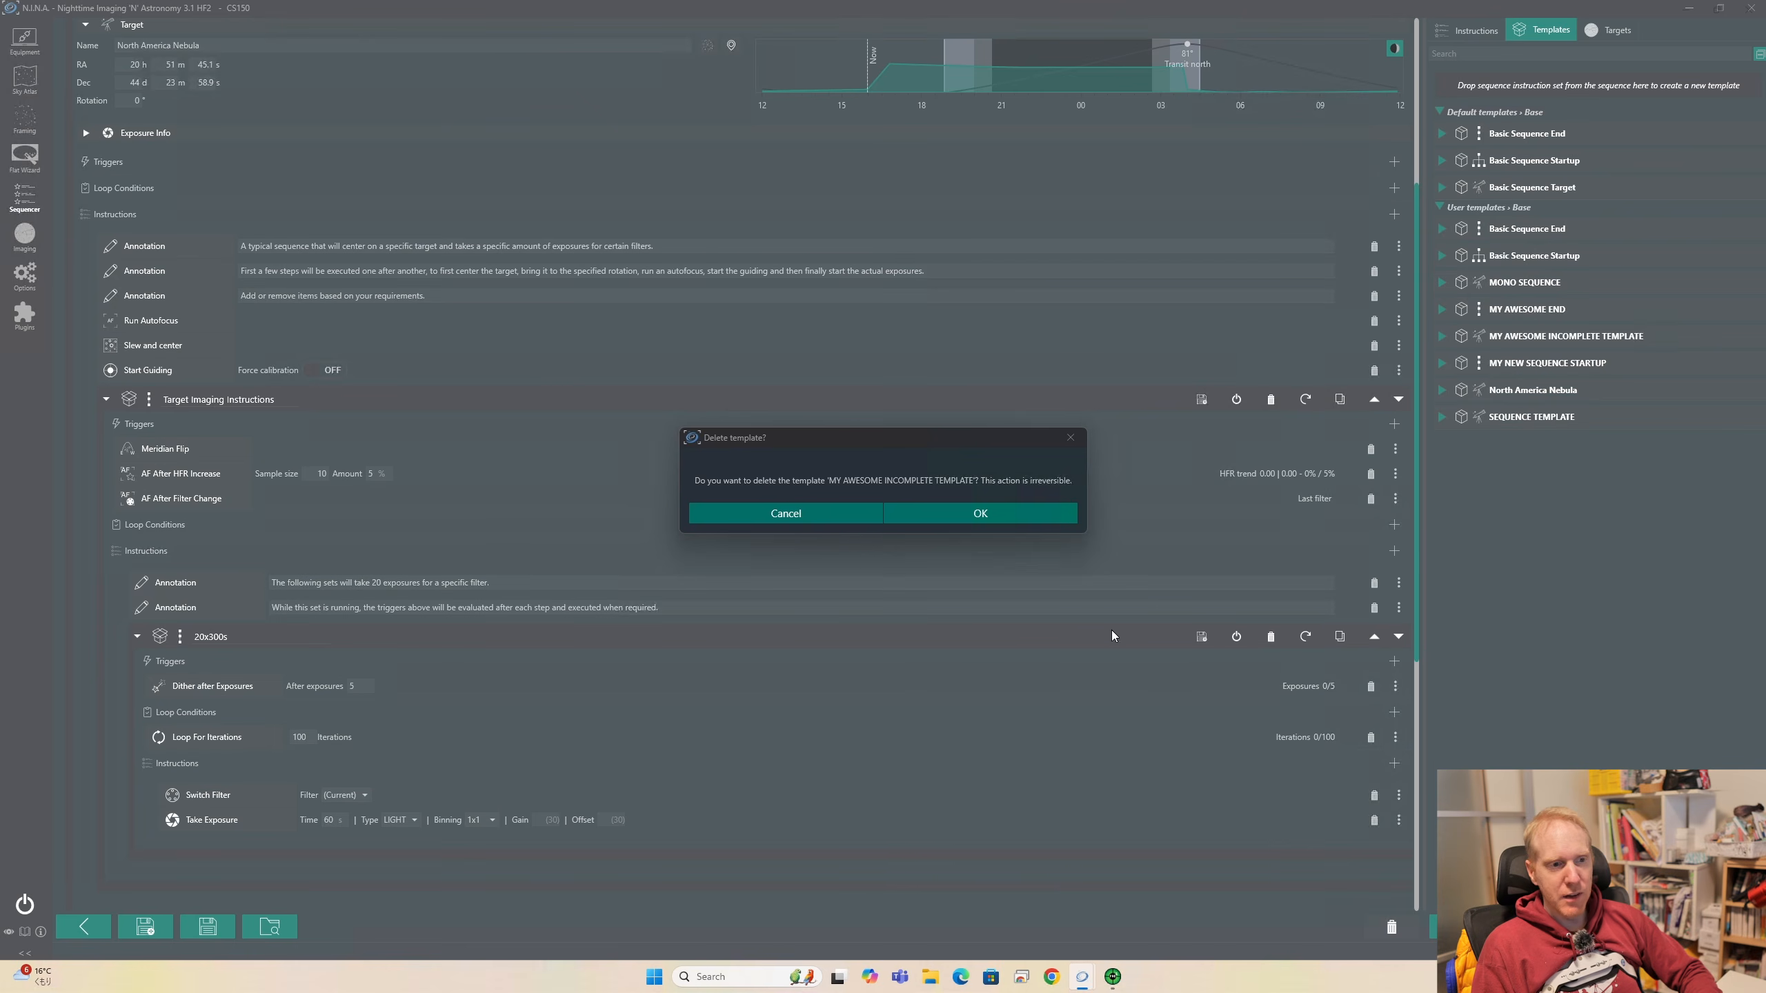
left_click(977, 514)
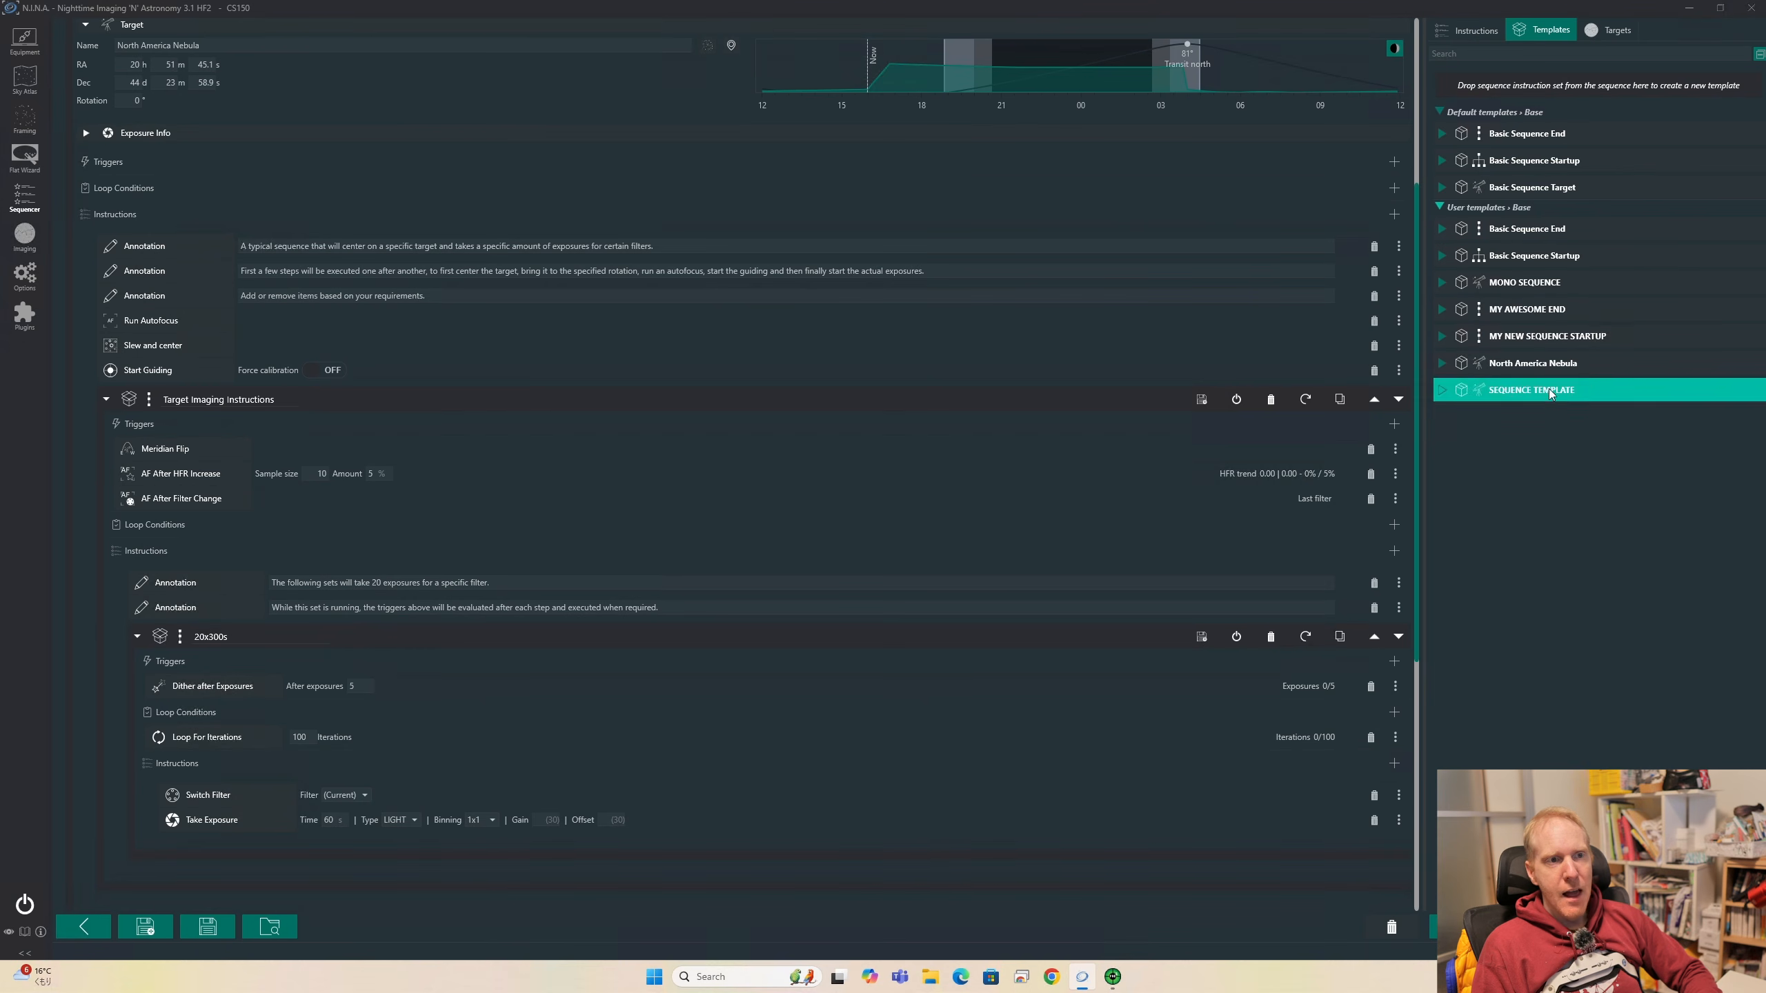
Delete the North America Nebula user template
left_click_drag(1520, 369, 1391, 927)
left_click(977, 513)
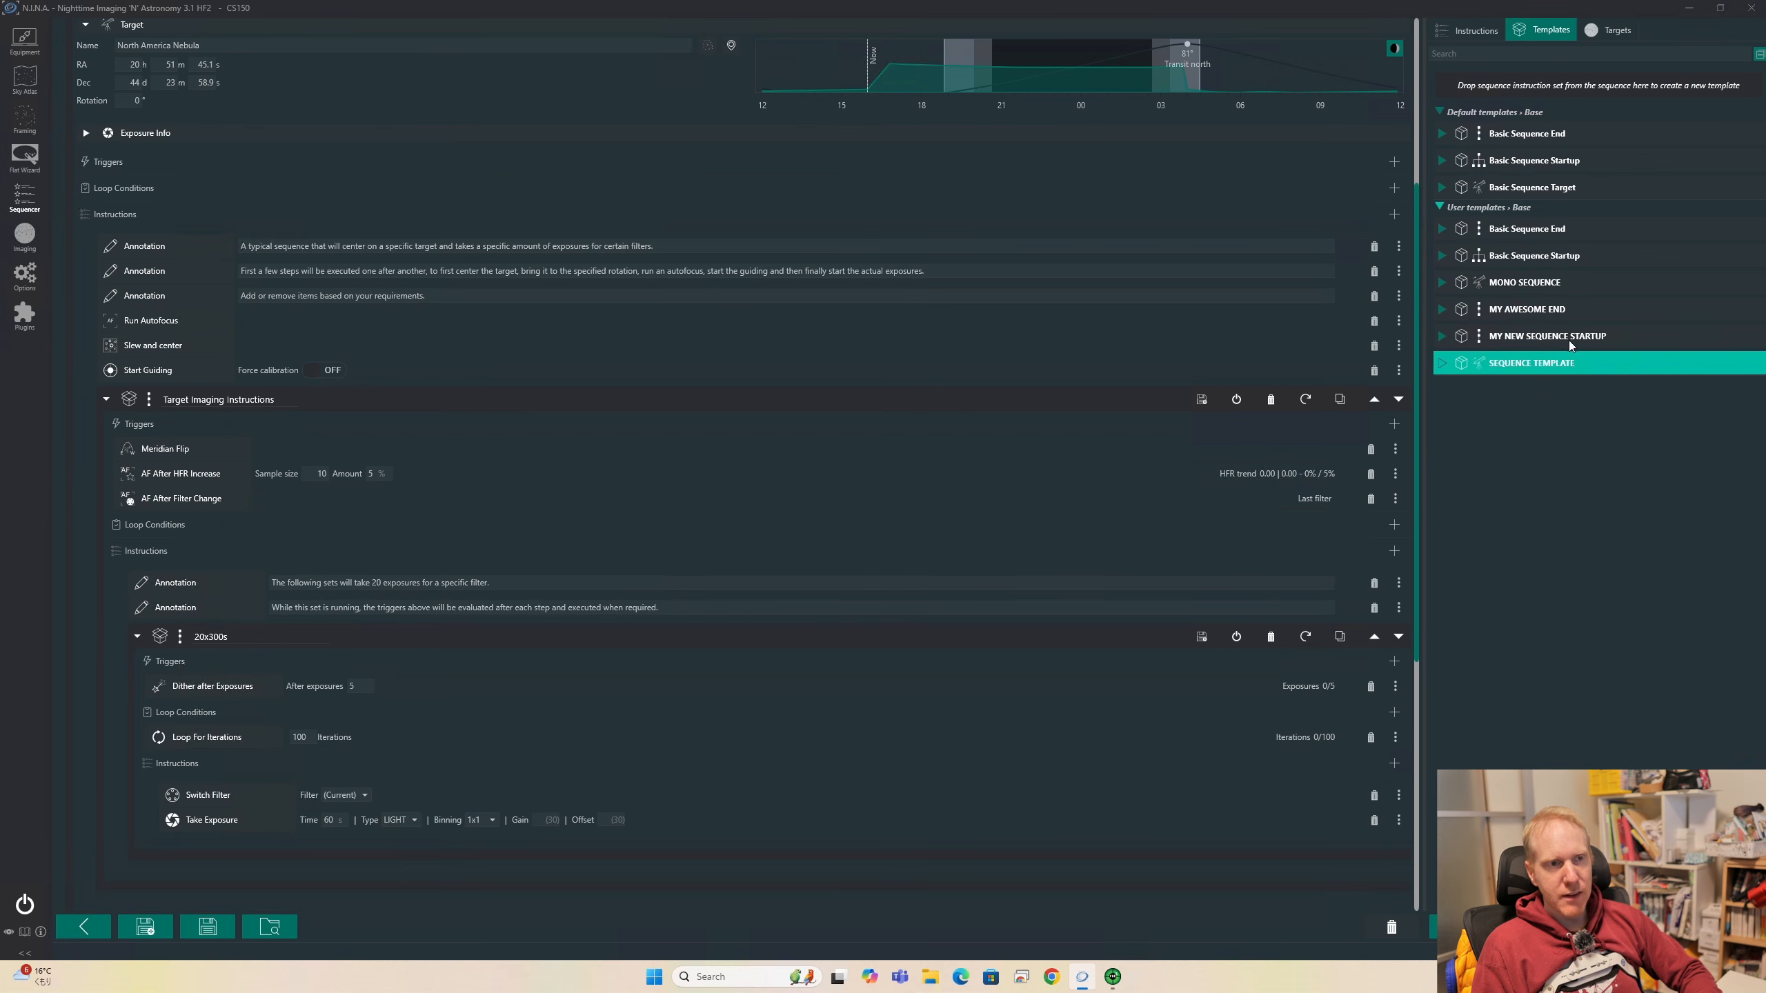
Clear the instruction search filter and look through the full list of available sequence instructions
left_click(1467, 29)
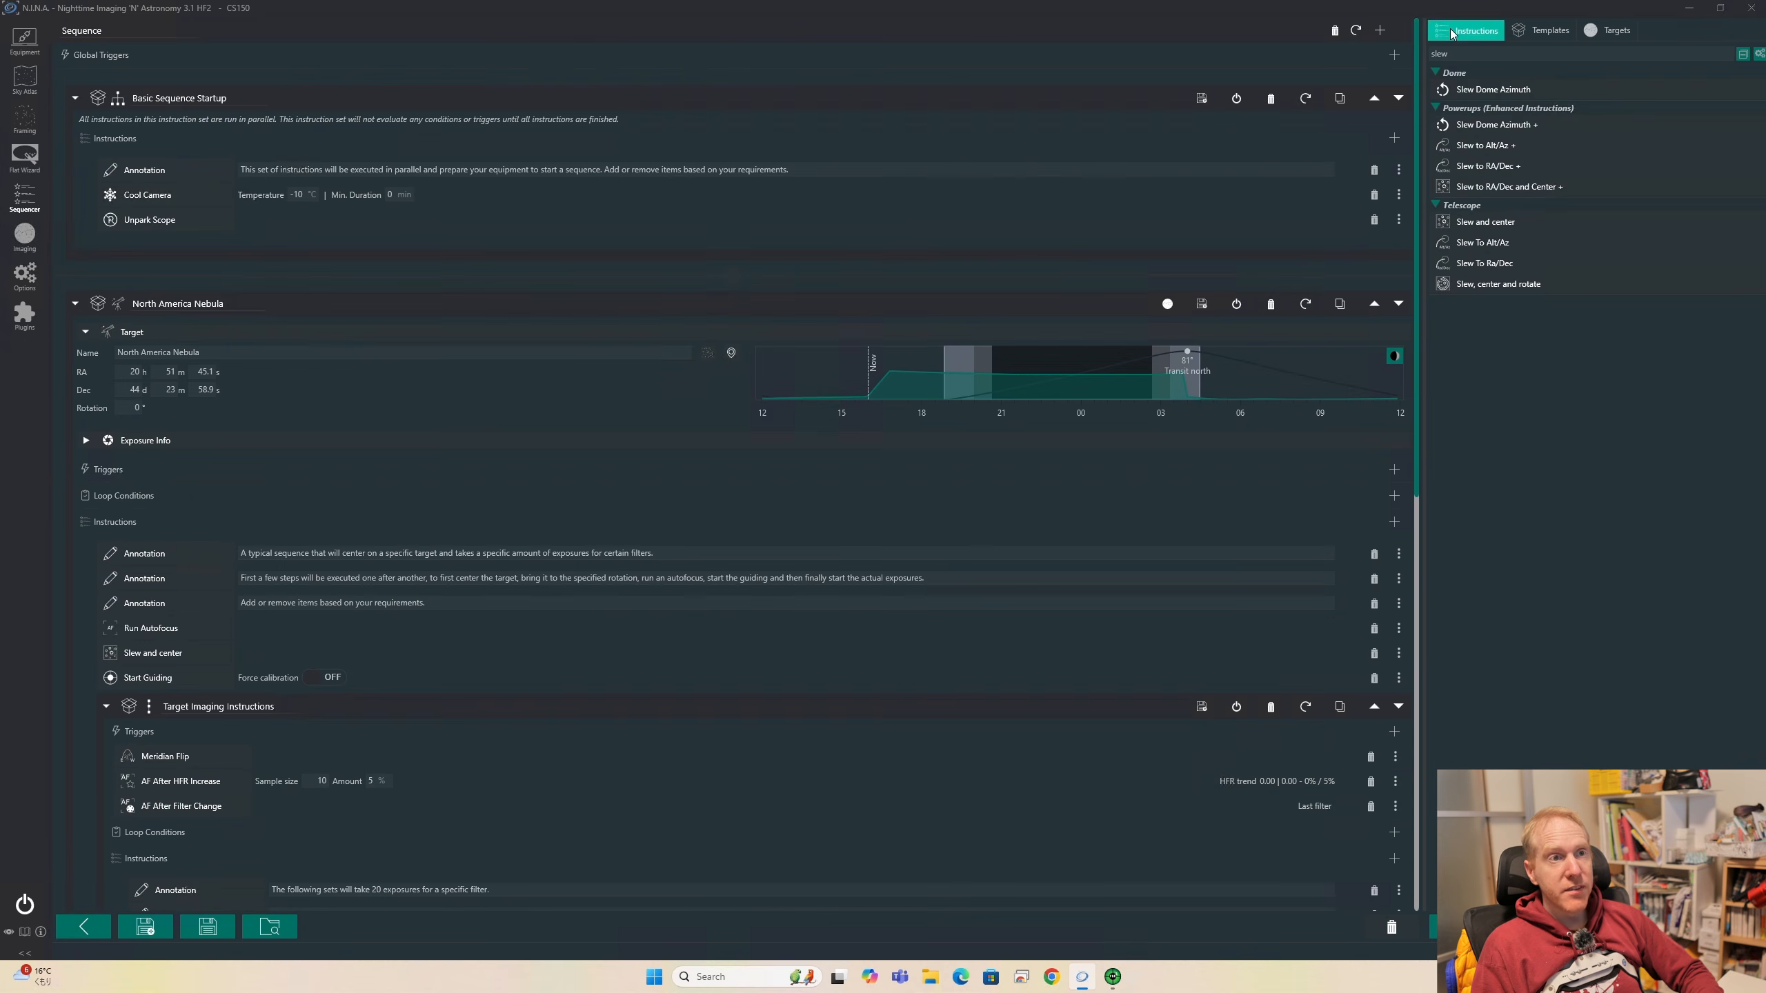
left_click(1478, 53)
type("slew")
left_click_drag(1478, 57, 1414, 62)
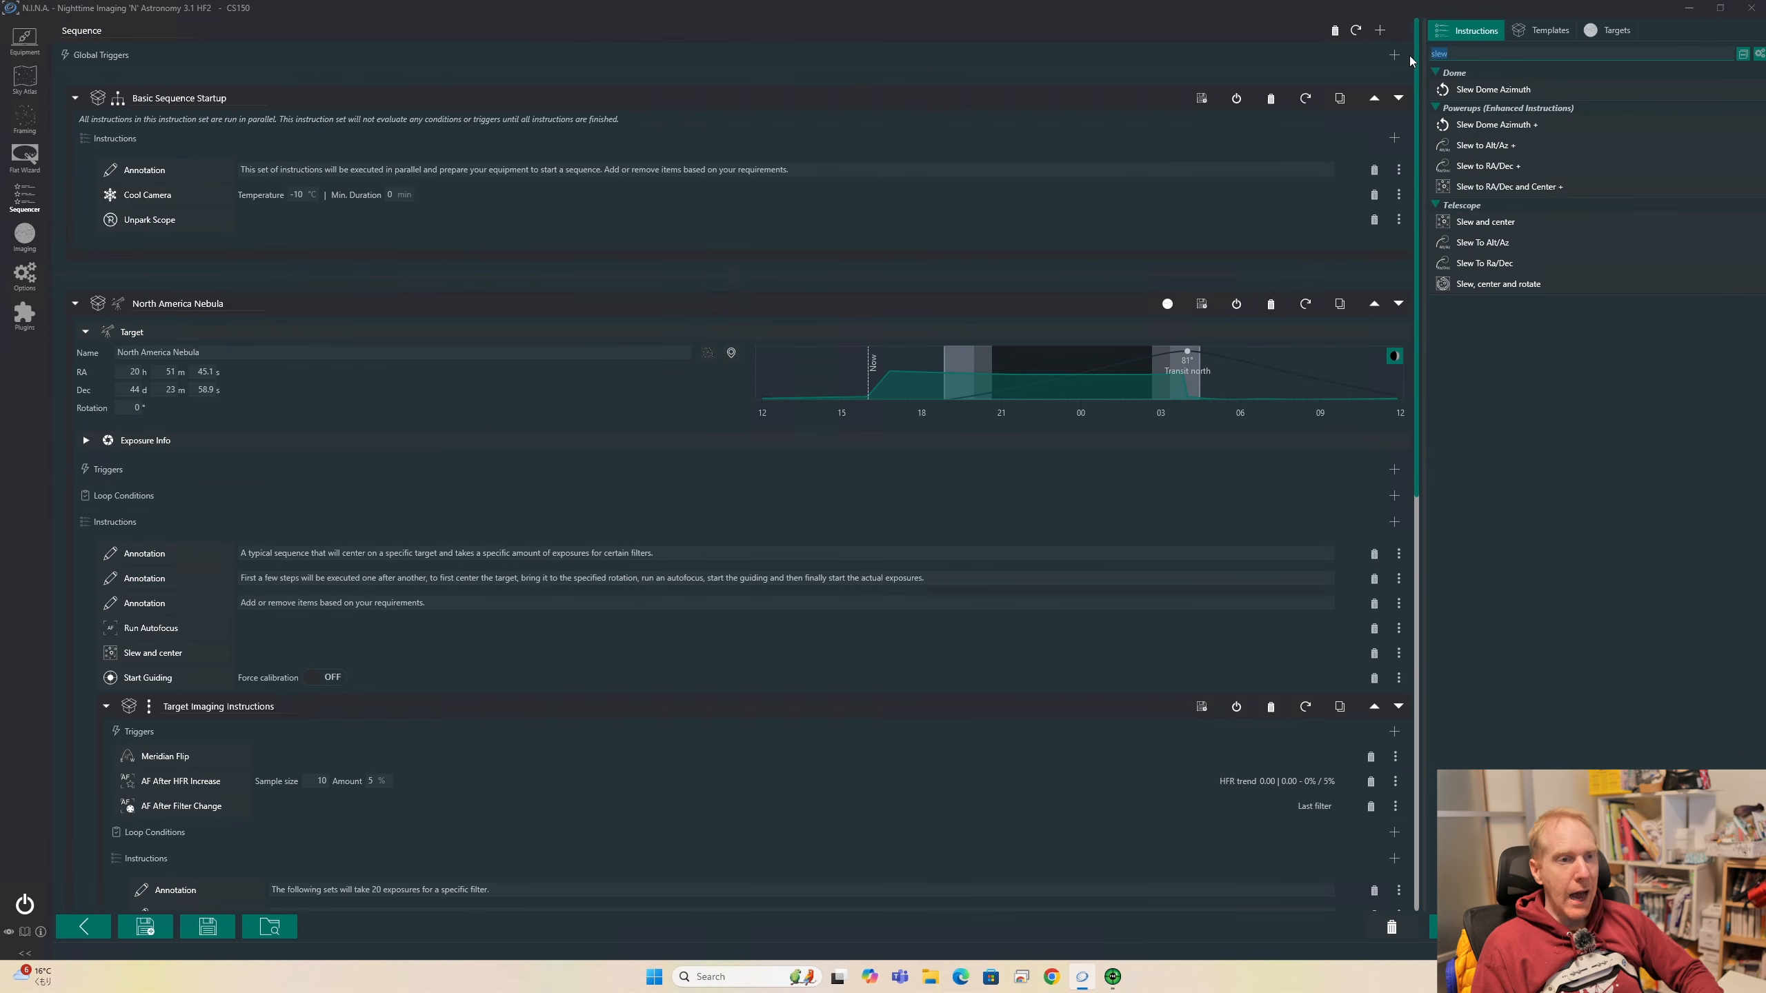
key("BackSpace")
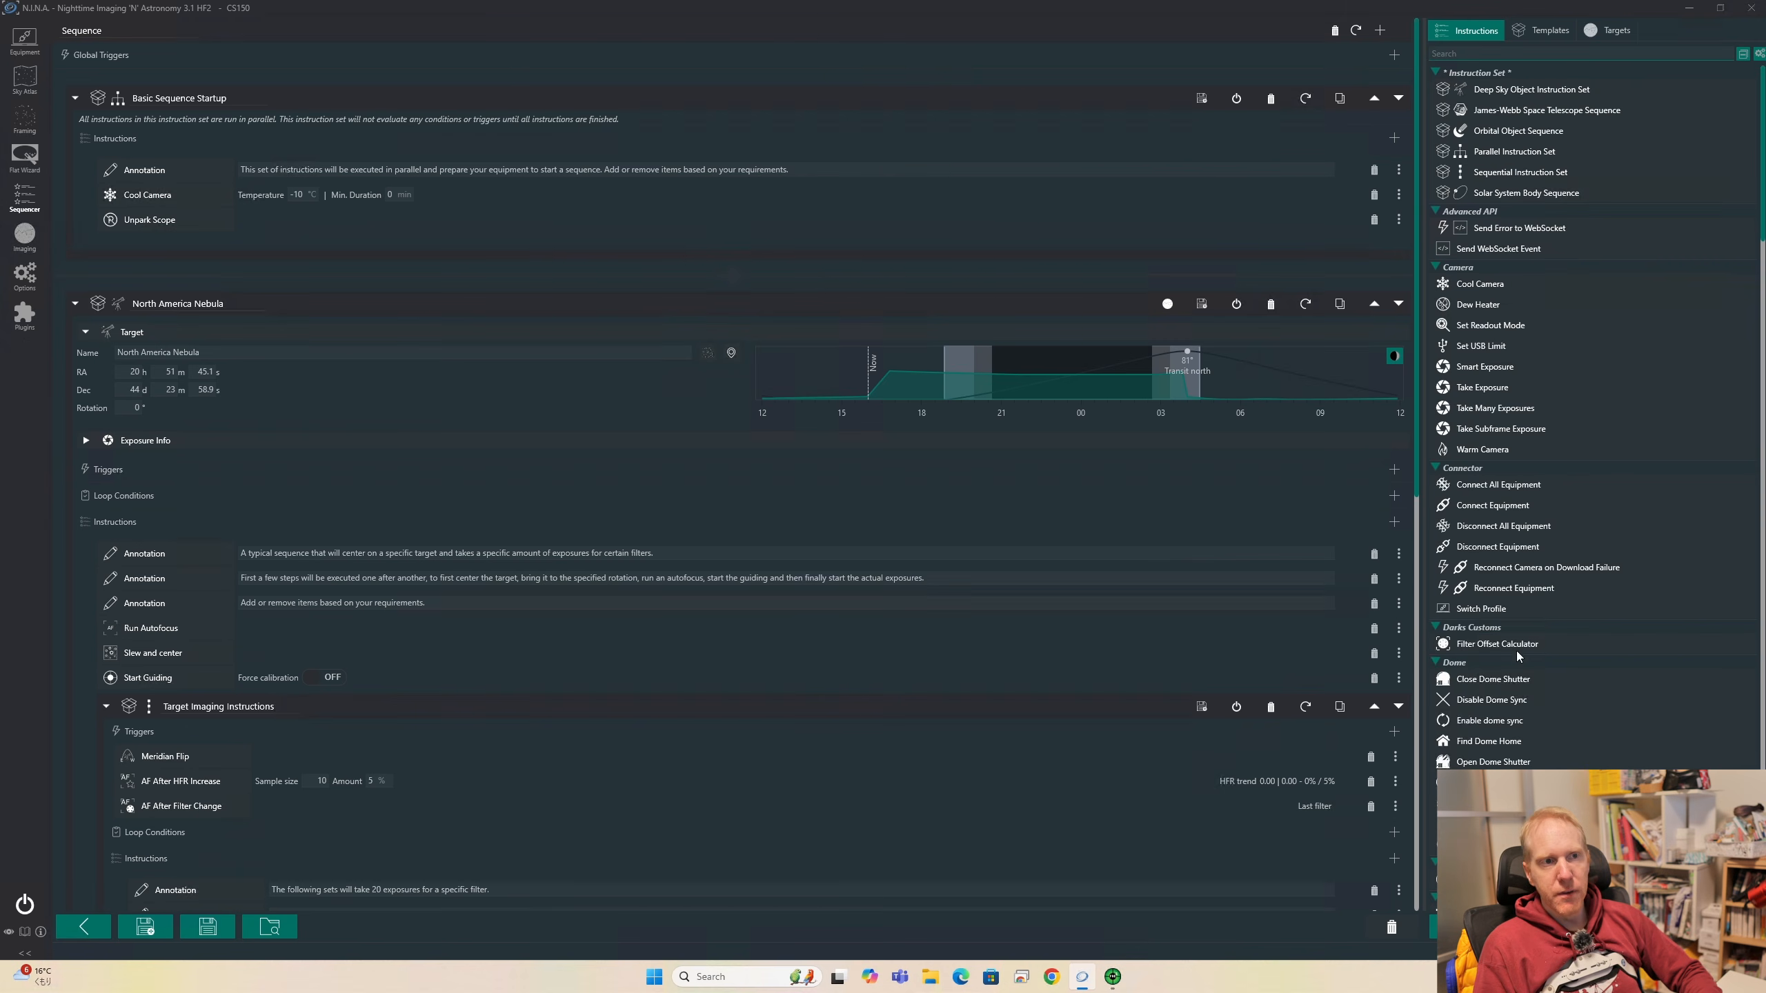
scroll(1666, 505, "down", 3)
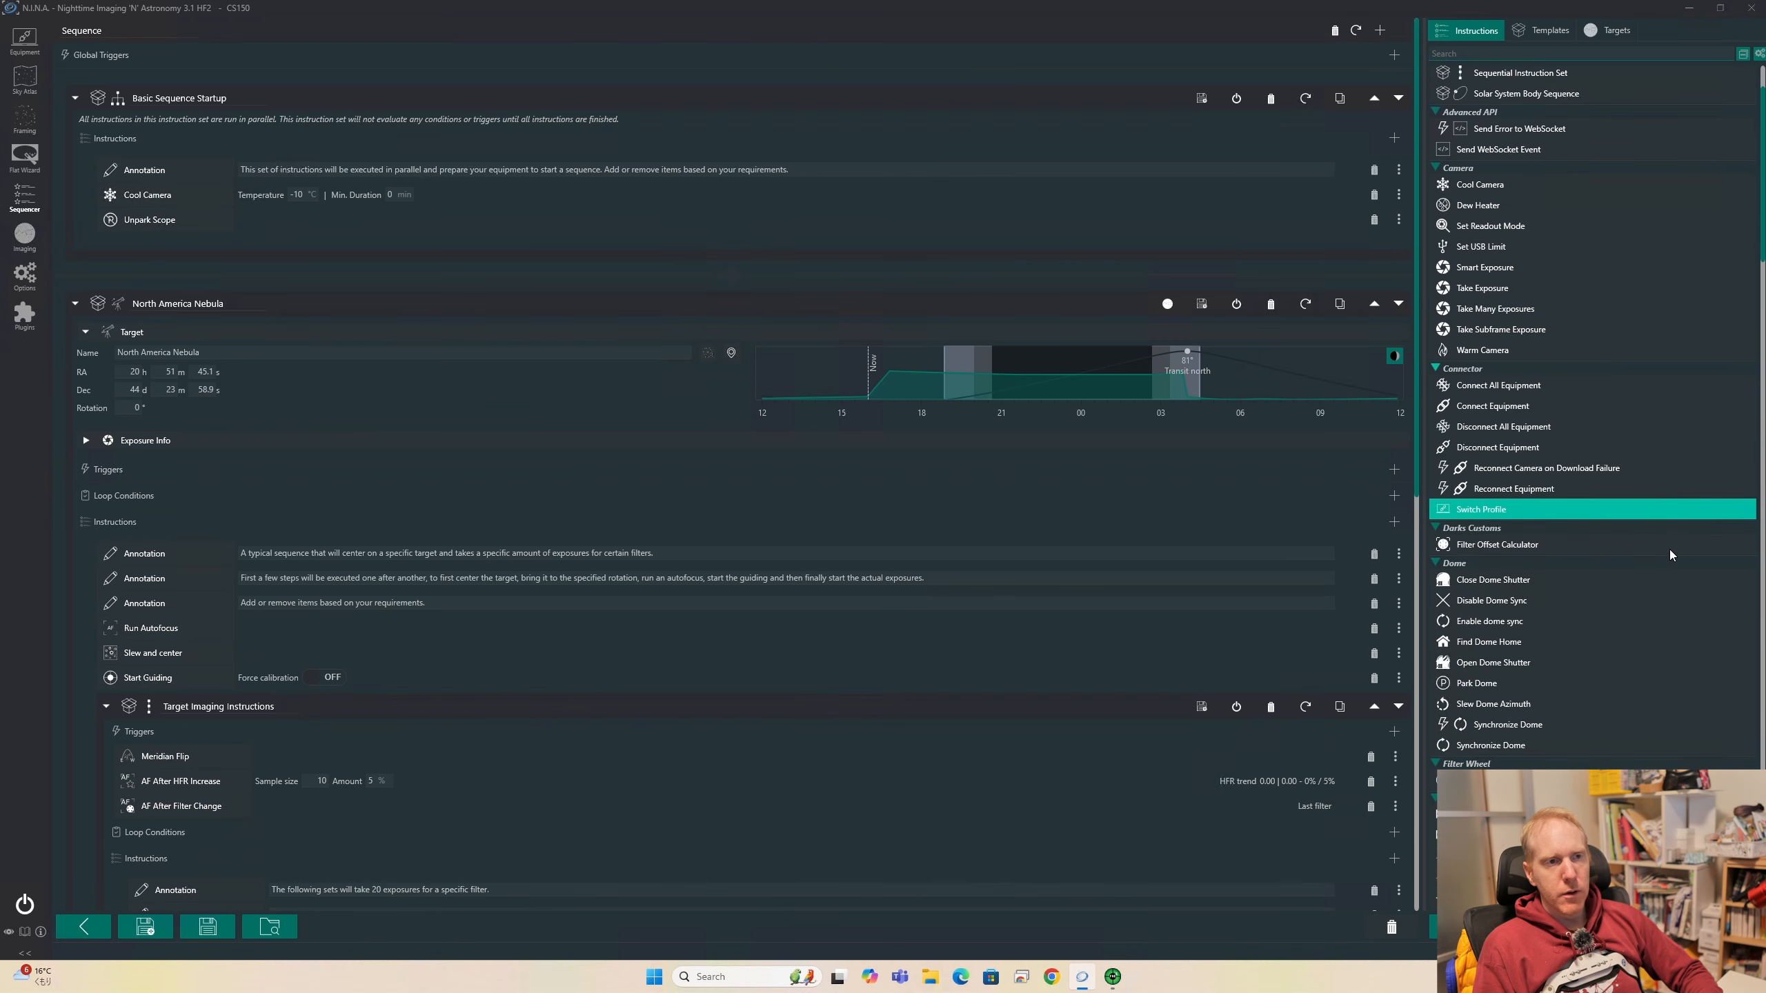
scroll(1667, 554, "down", 15)
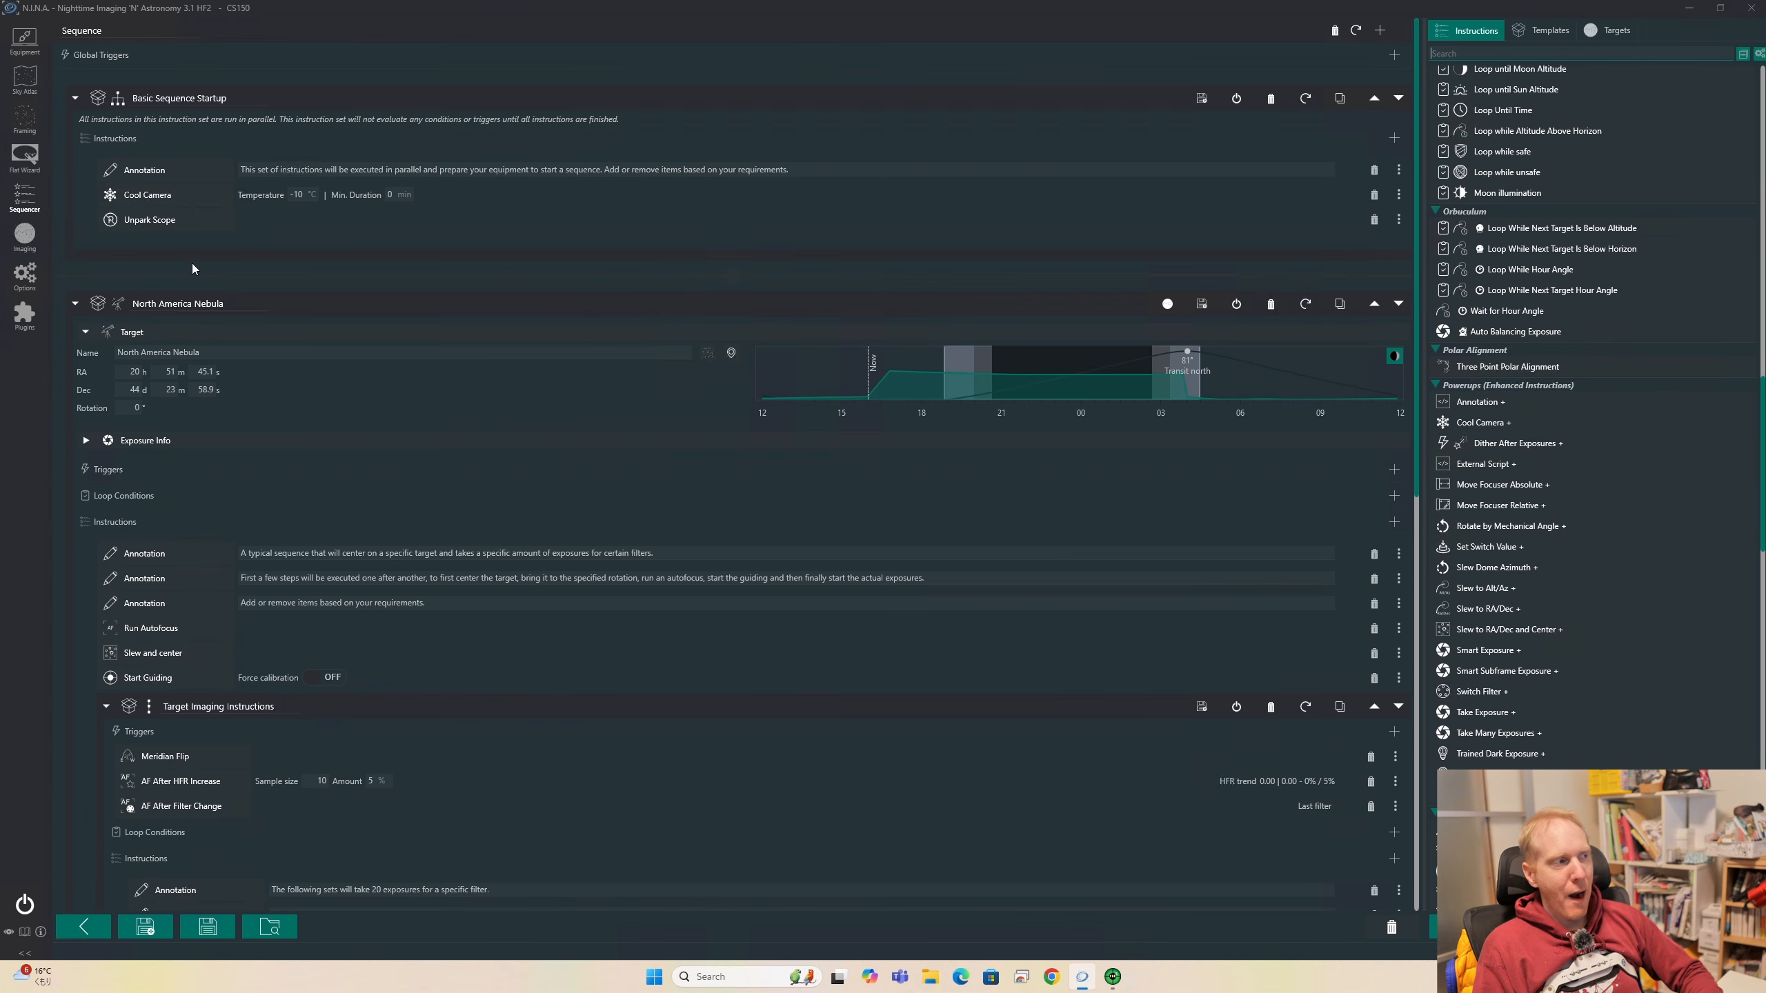
Look at the Sequencer Powerups plugin's page among the installed plugins, then return to the sequencer
left_click(24, 317)
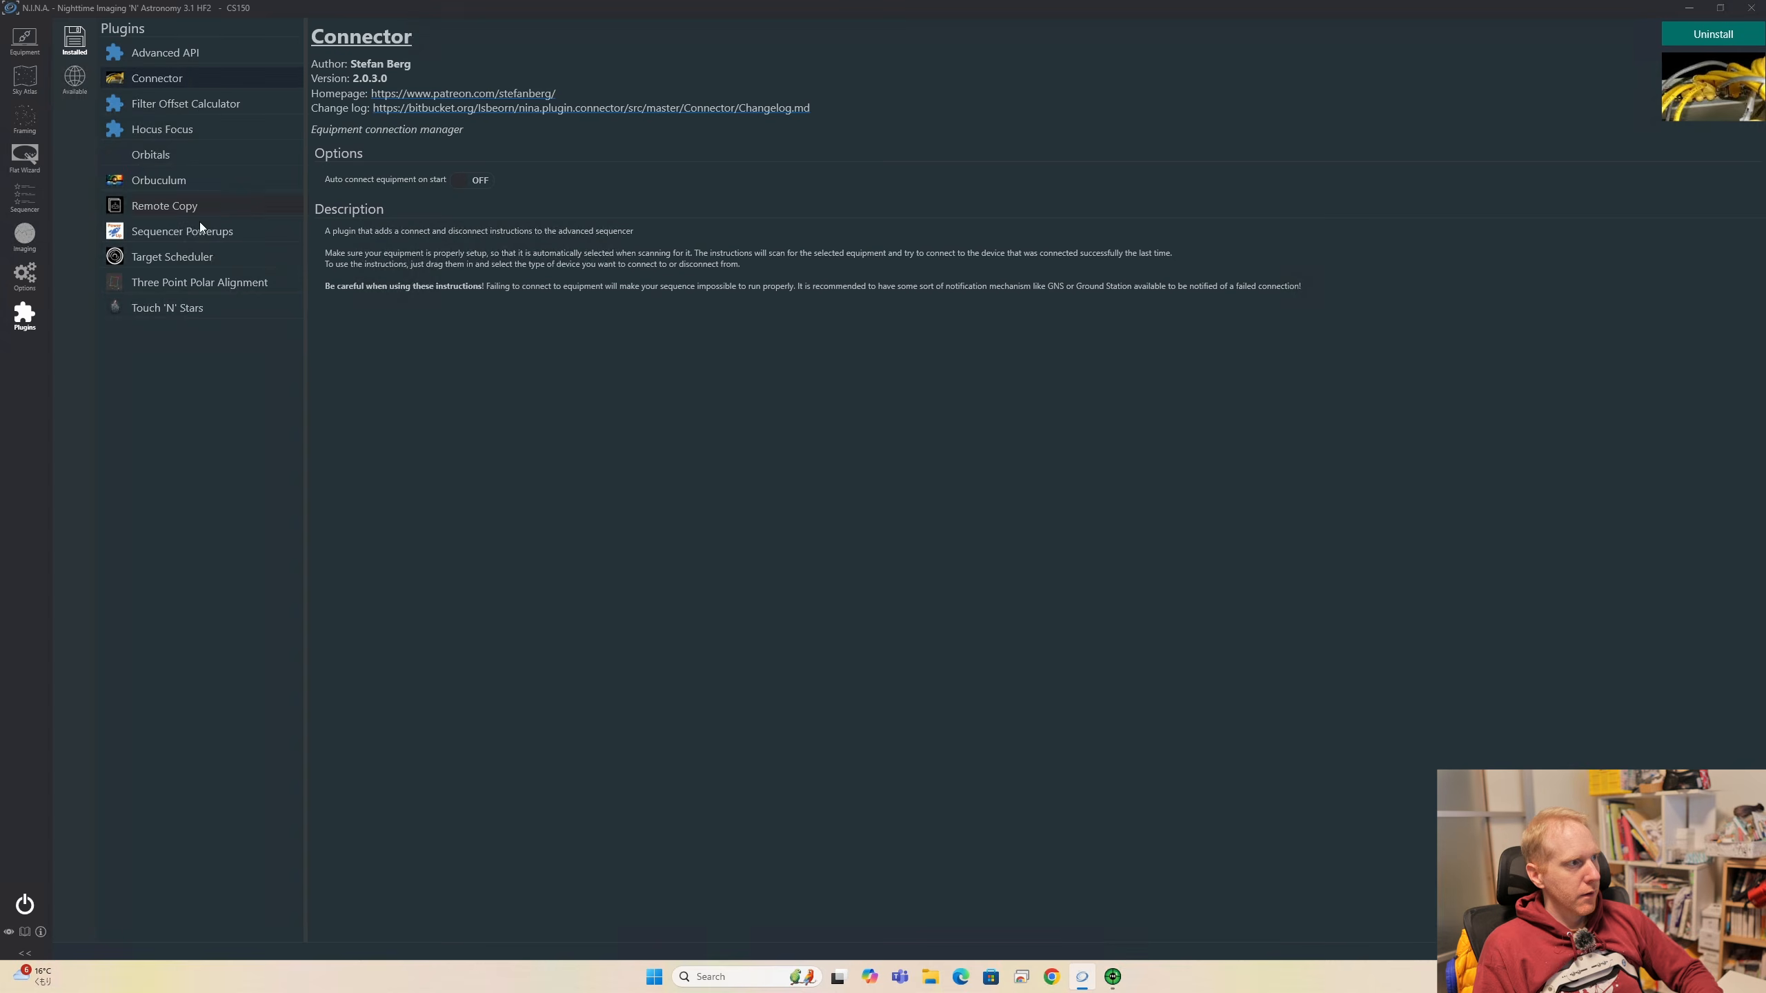
left_click(191, 237)
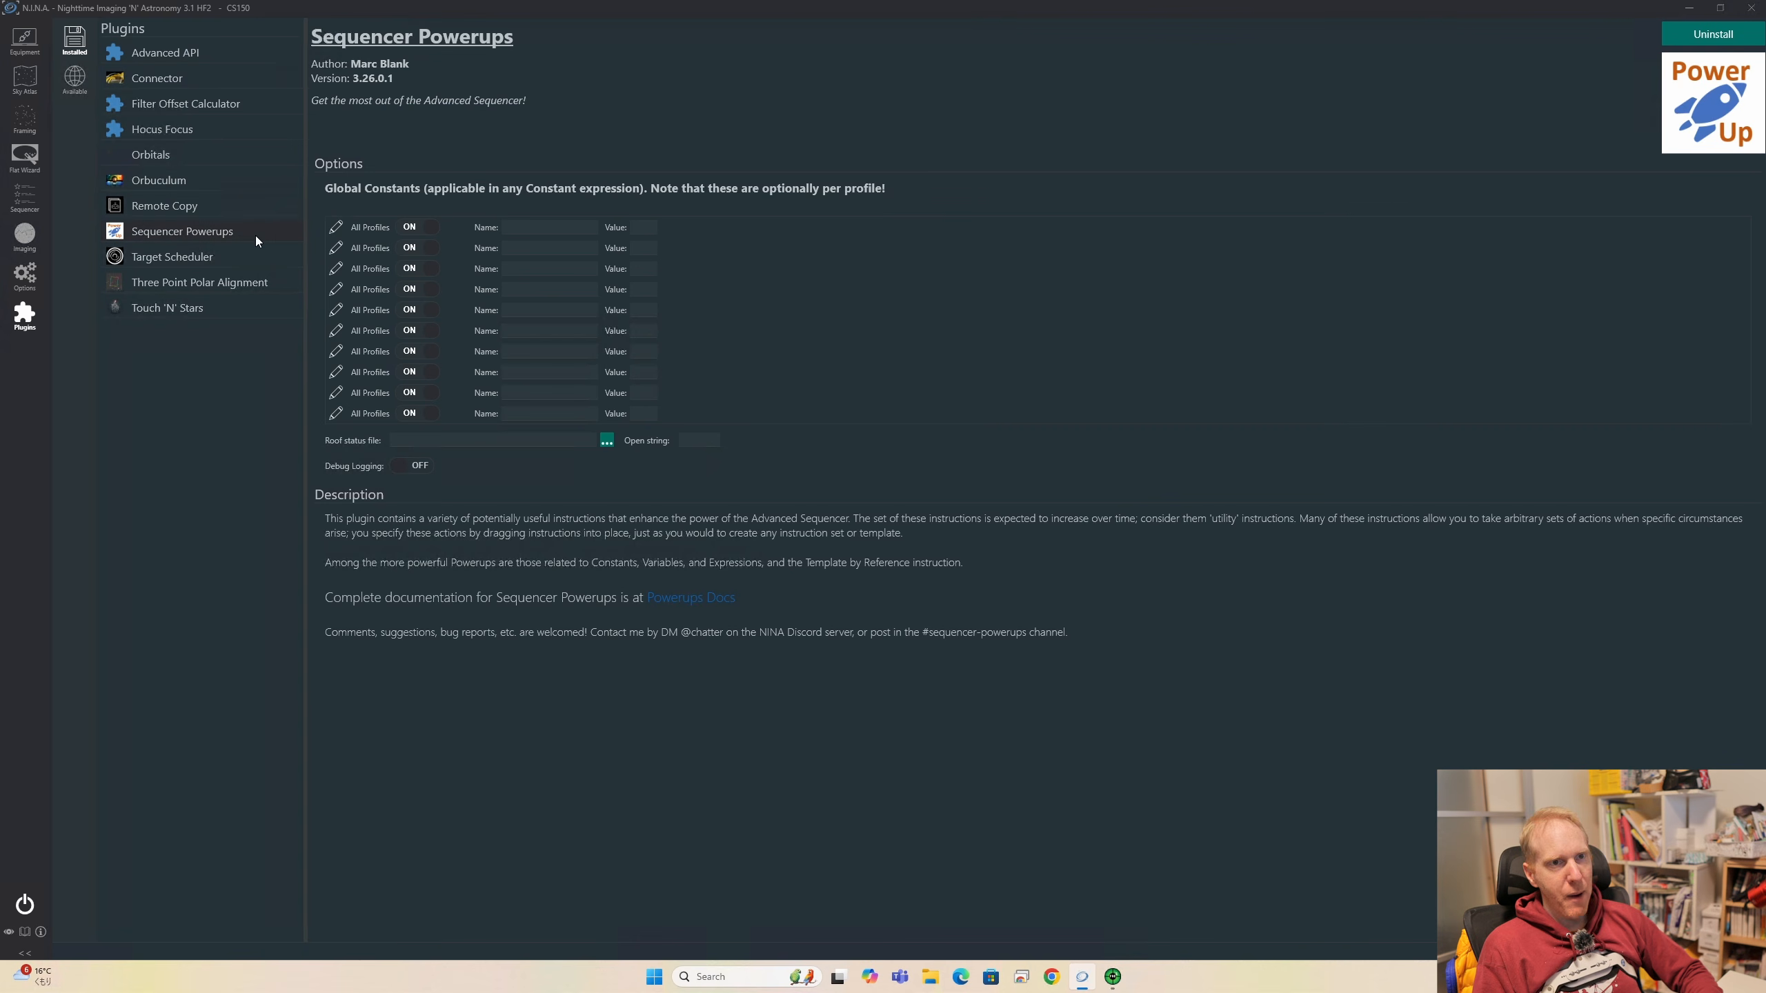
left_click(26, 204)
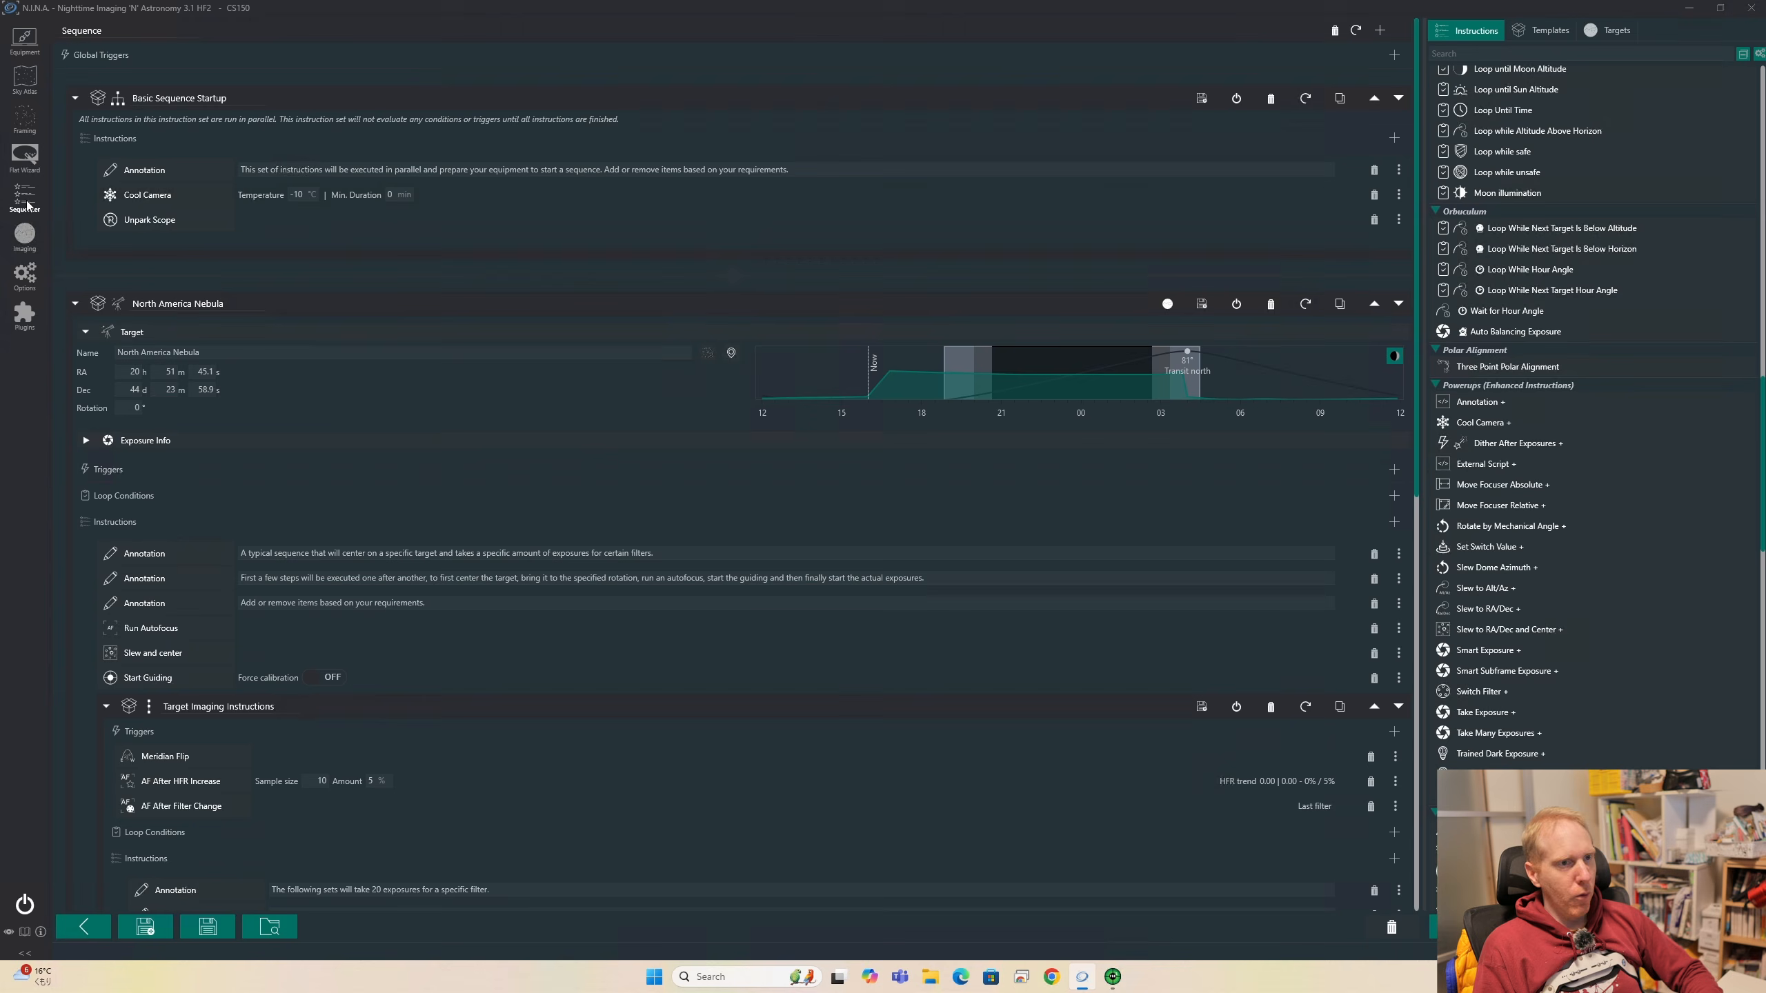
Examine the Powerups instruction groups, including Enhanced Instructions, Expressions, Fun-ctions, Meridian Flip and Misc
scroll(1578, 417, "down", 2)
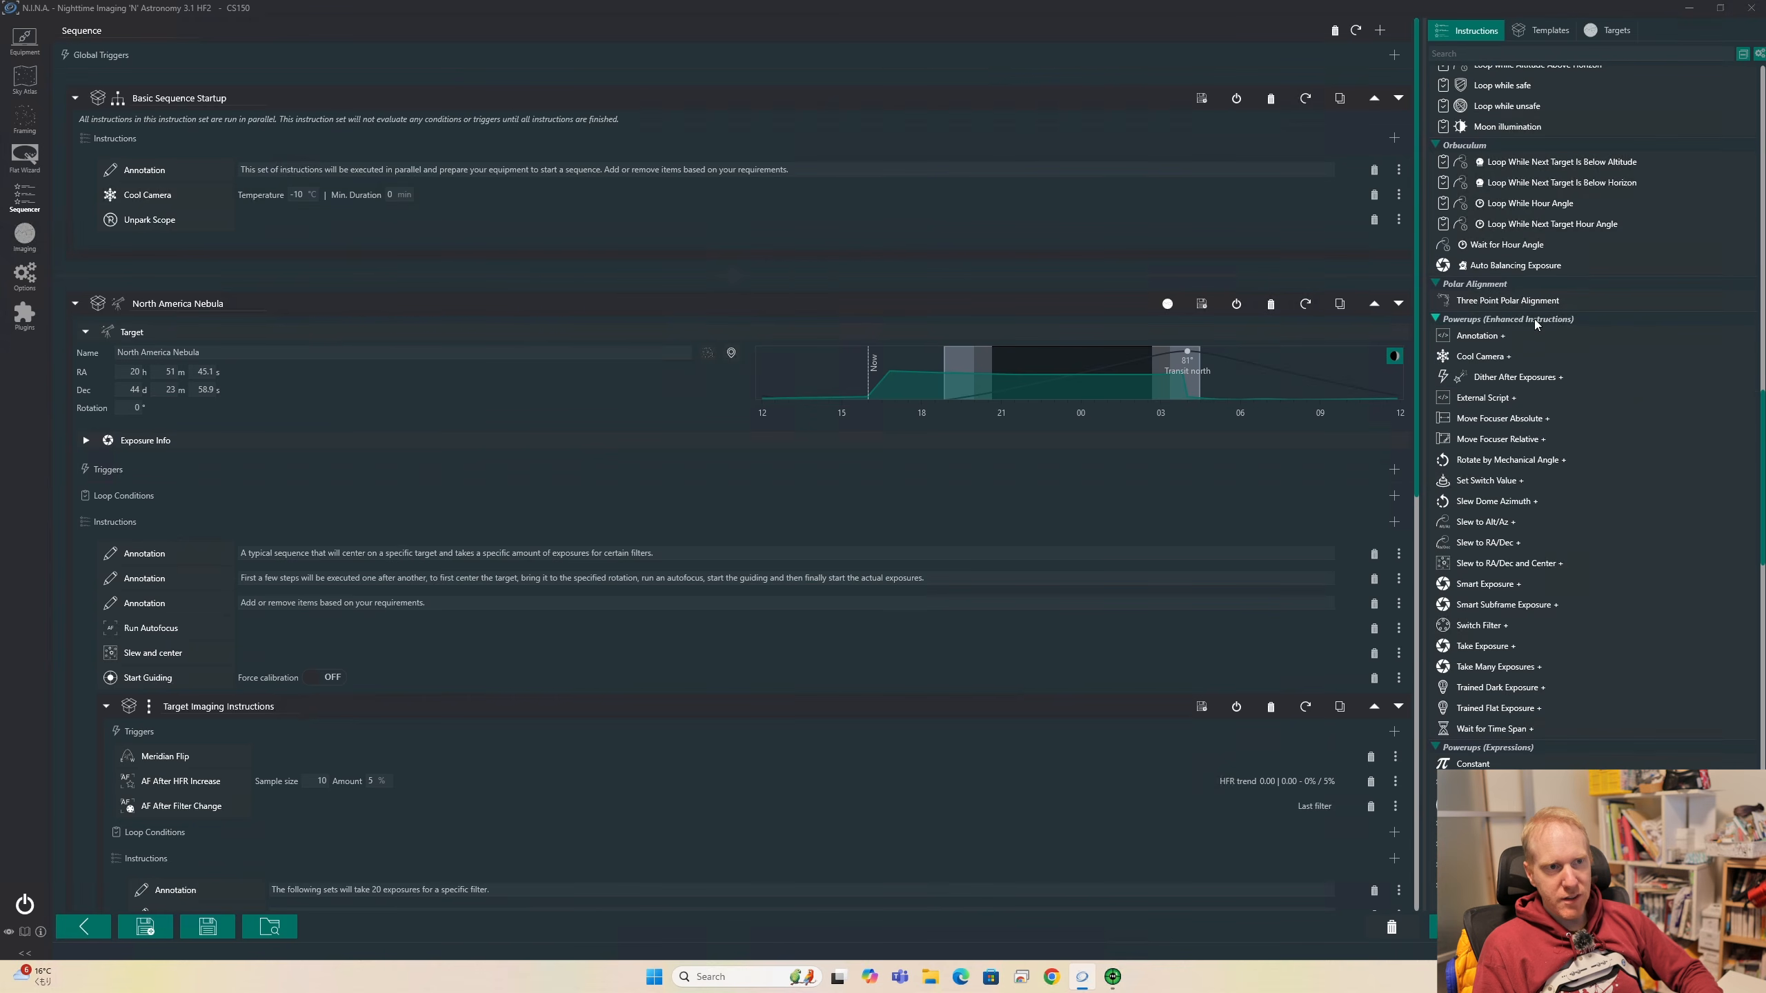
scroll(1523, 320, "down", 3)
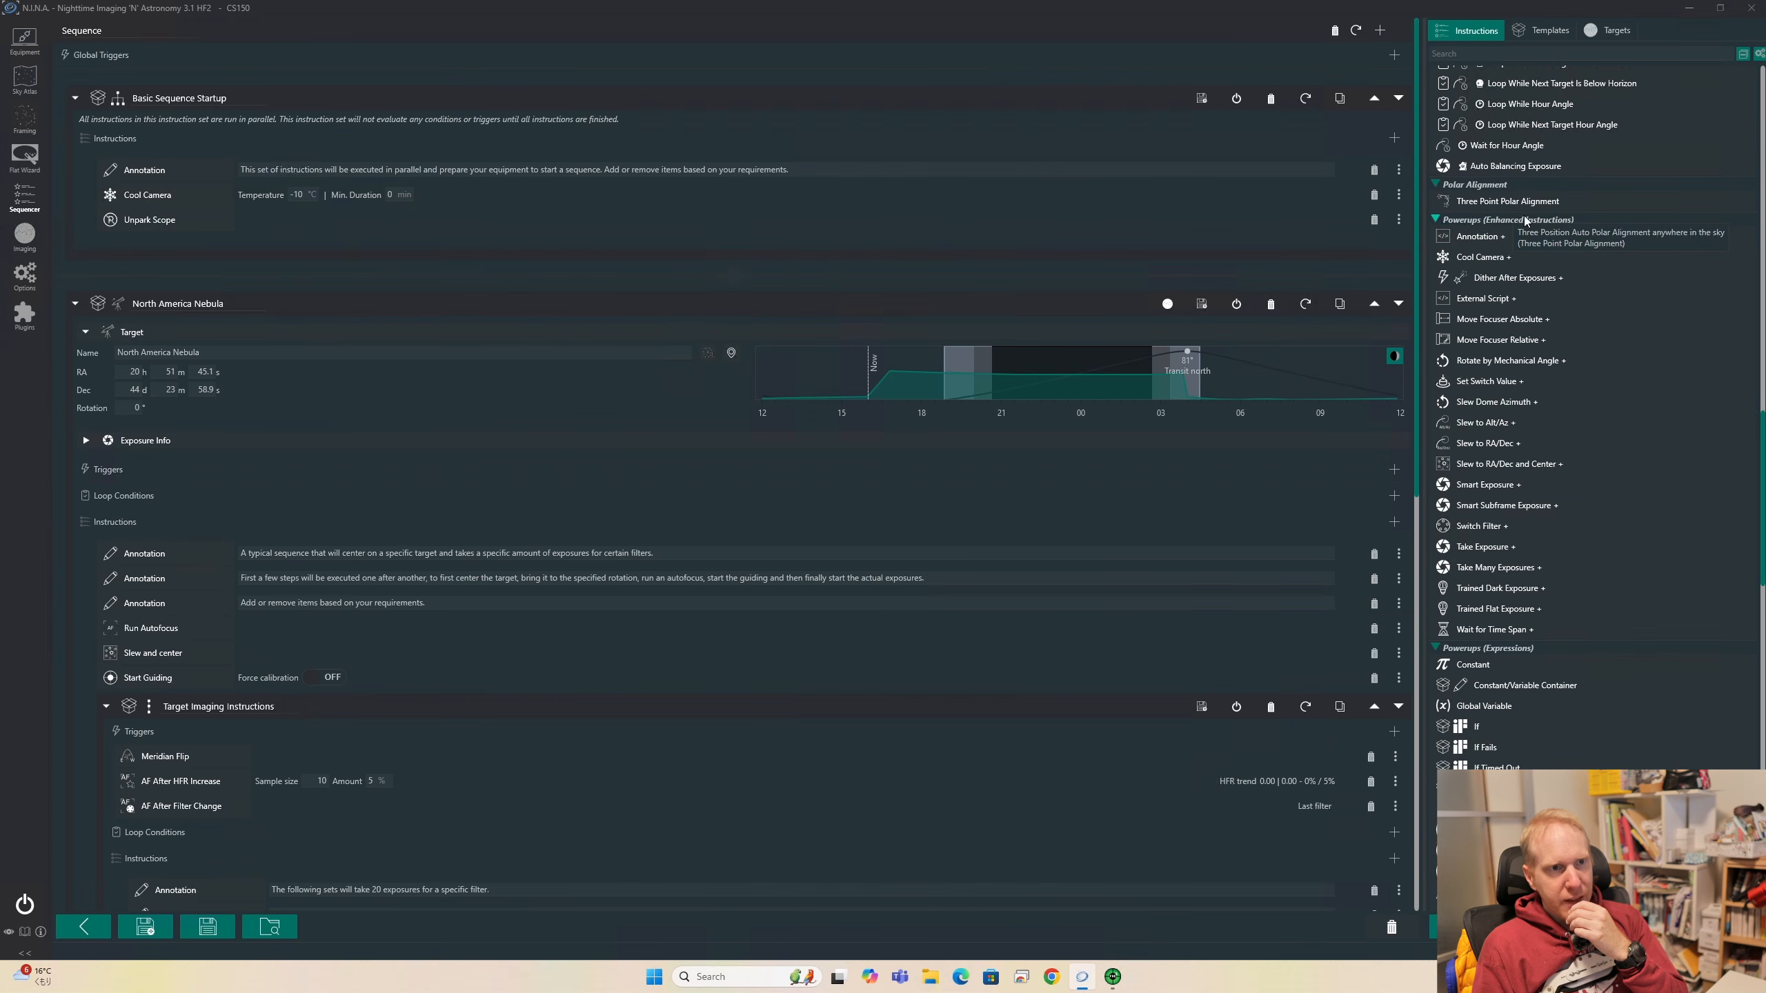
scroll(1549, 230, "down", 6)
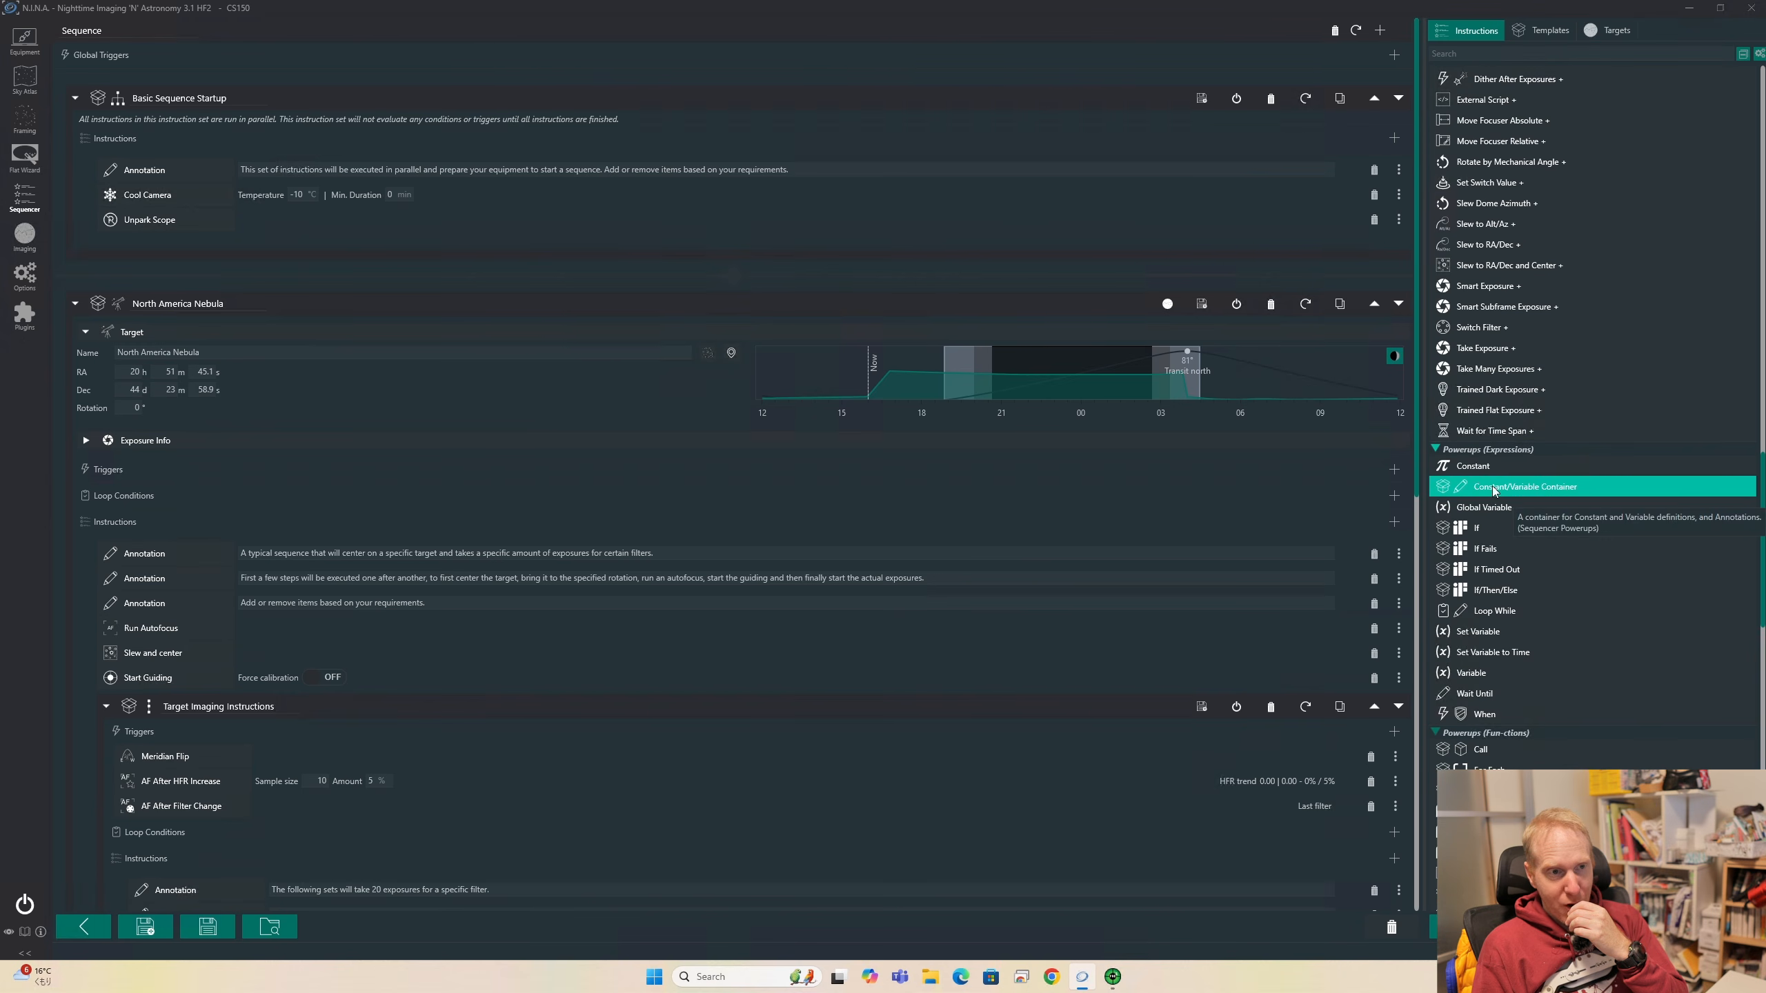
scroll(1625, 604, "down", 6)
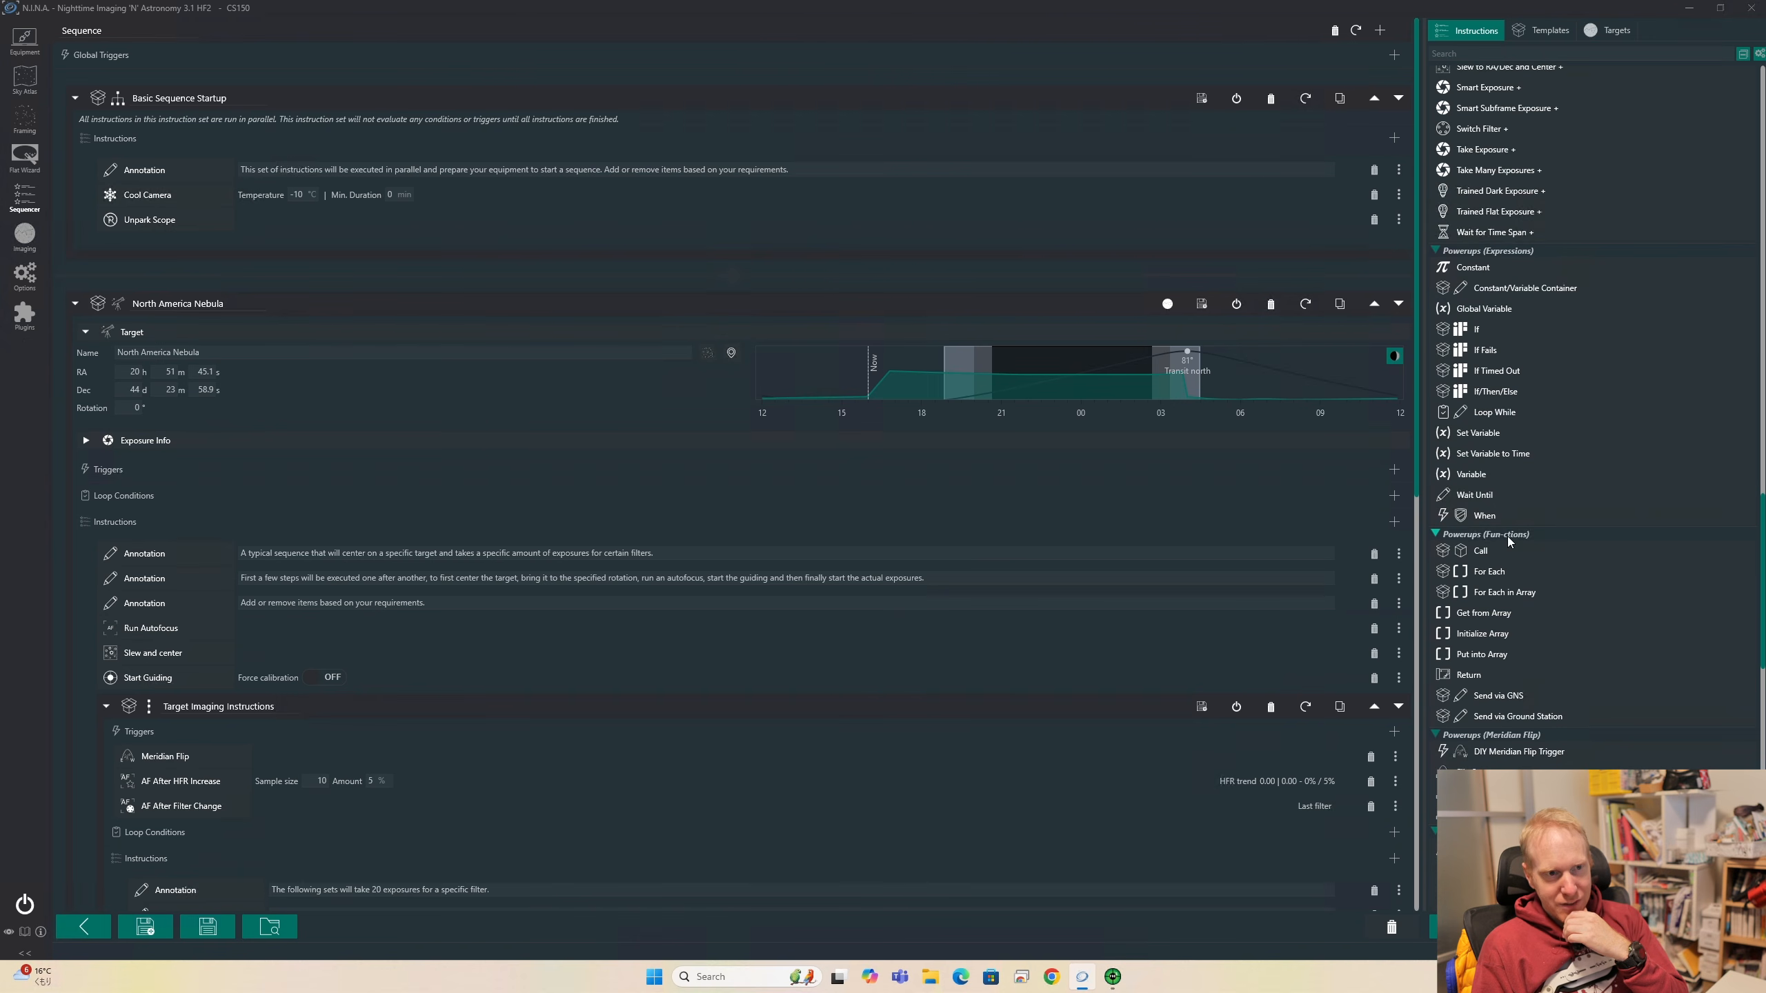
scroll(1669, 529, "down", 5)
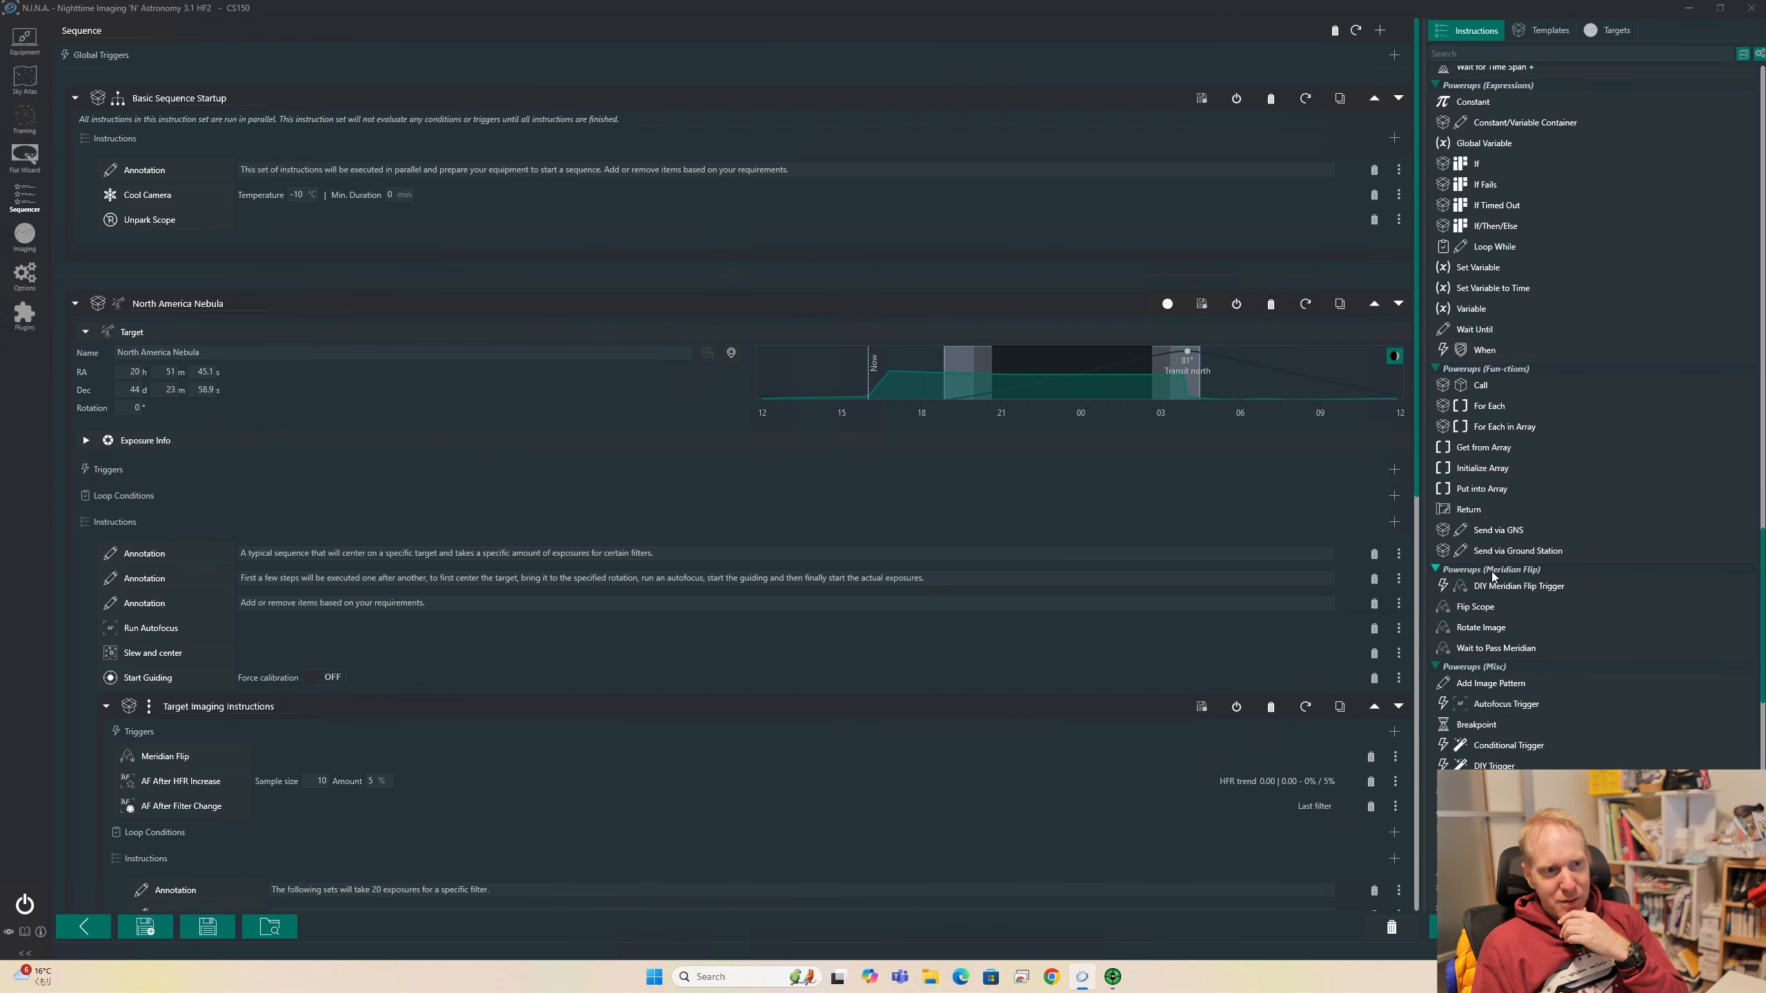
scroll(1626, 605, "down", 7)
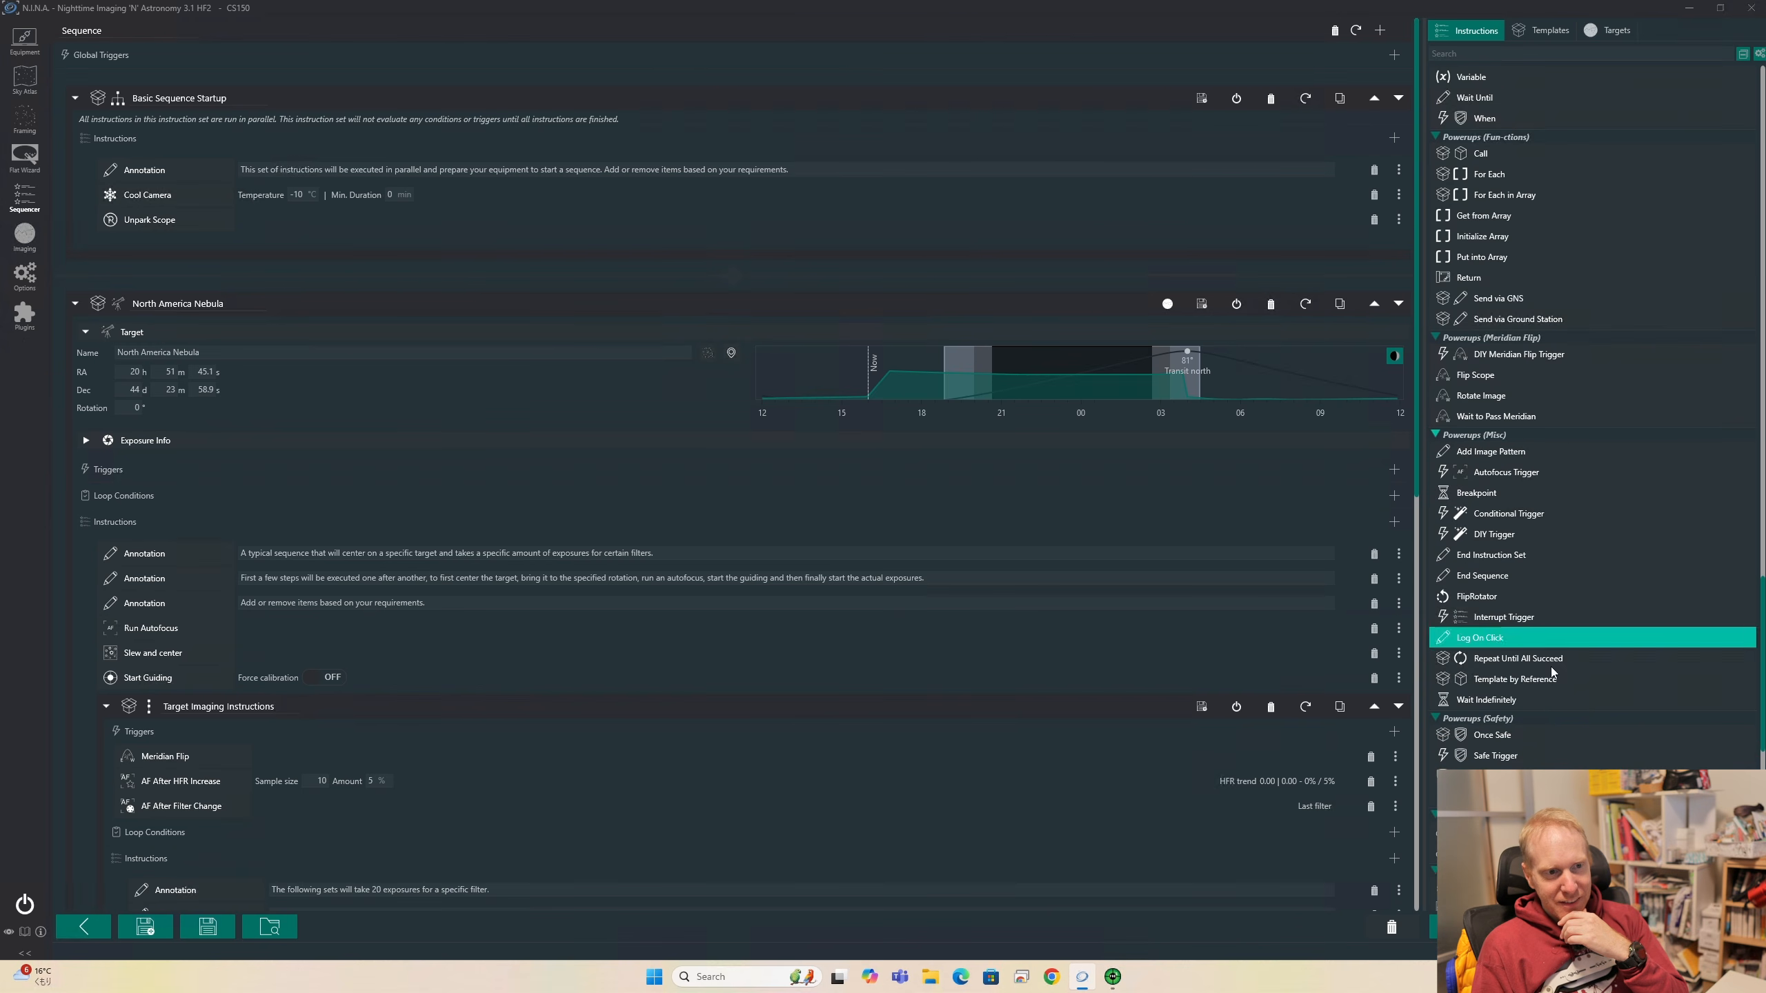
scroll(1508, 687, "down", 1)
scroll(1559, 698, "up", 13)
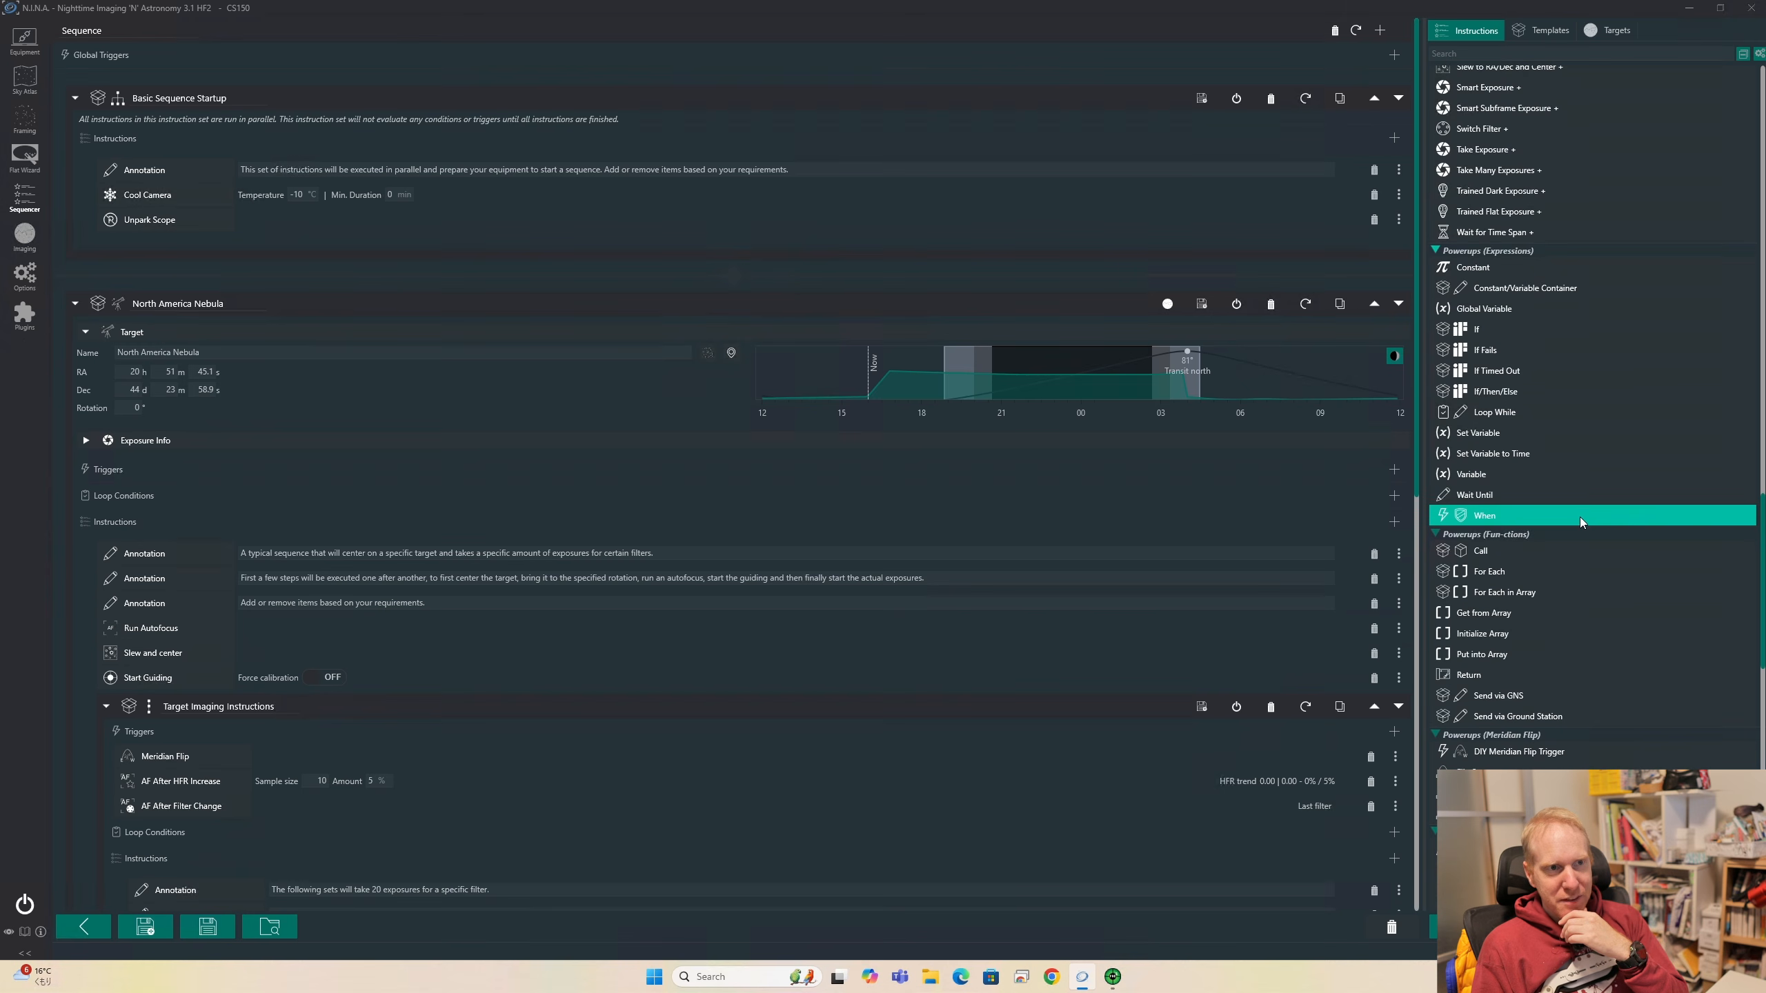
scroll(1554, 400, "up", 2)
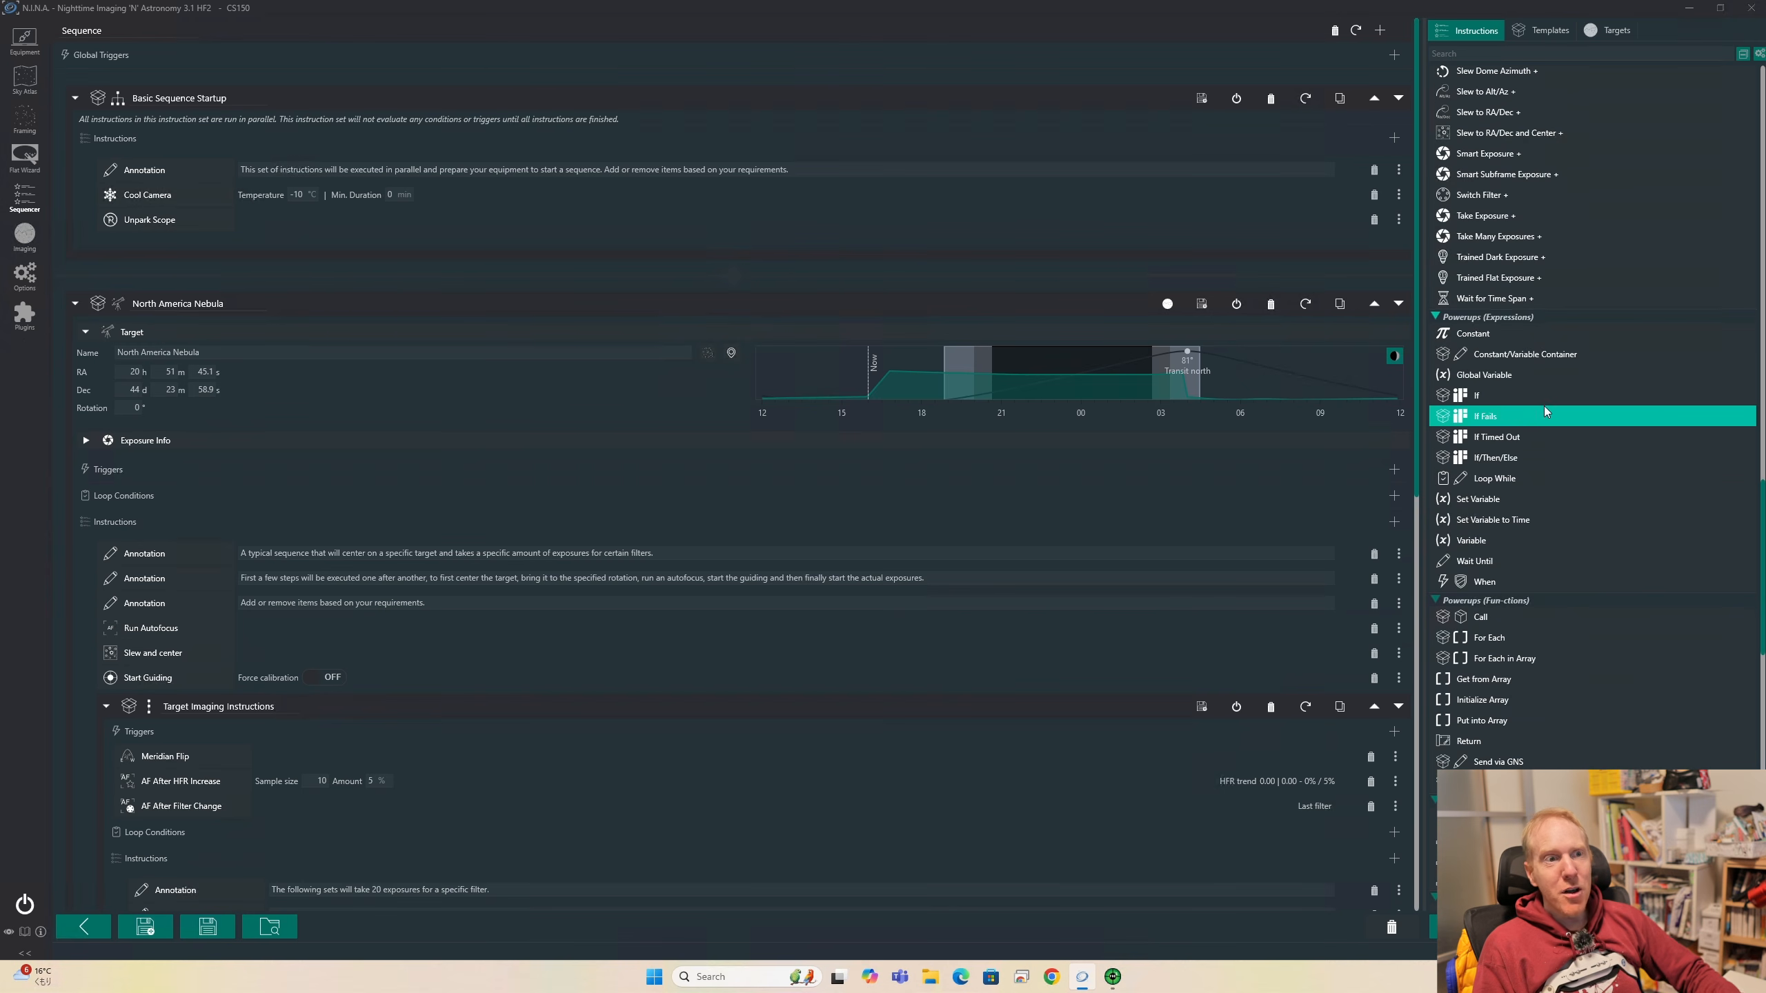
Add a Global Variable named ditherfrequencynb with initial value 1 between Basic Sequence Startup and the North America Nebula
left_click_drag(1478, 376, 157, 274)
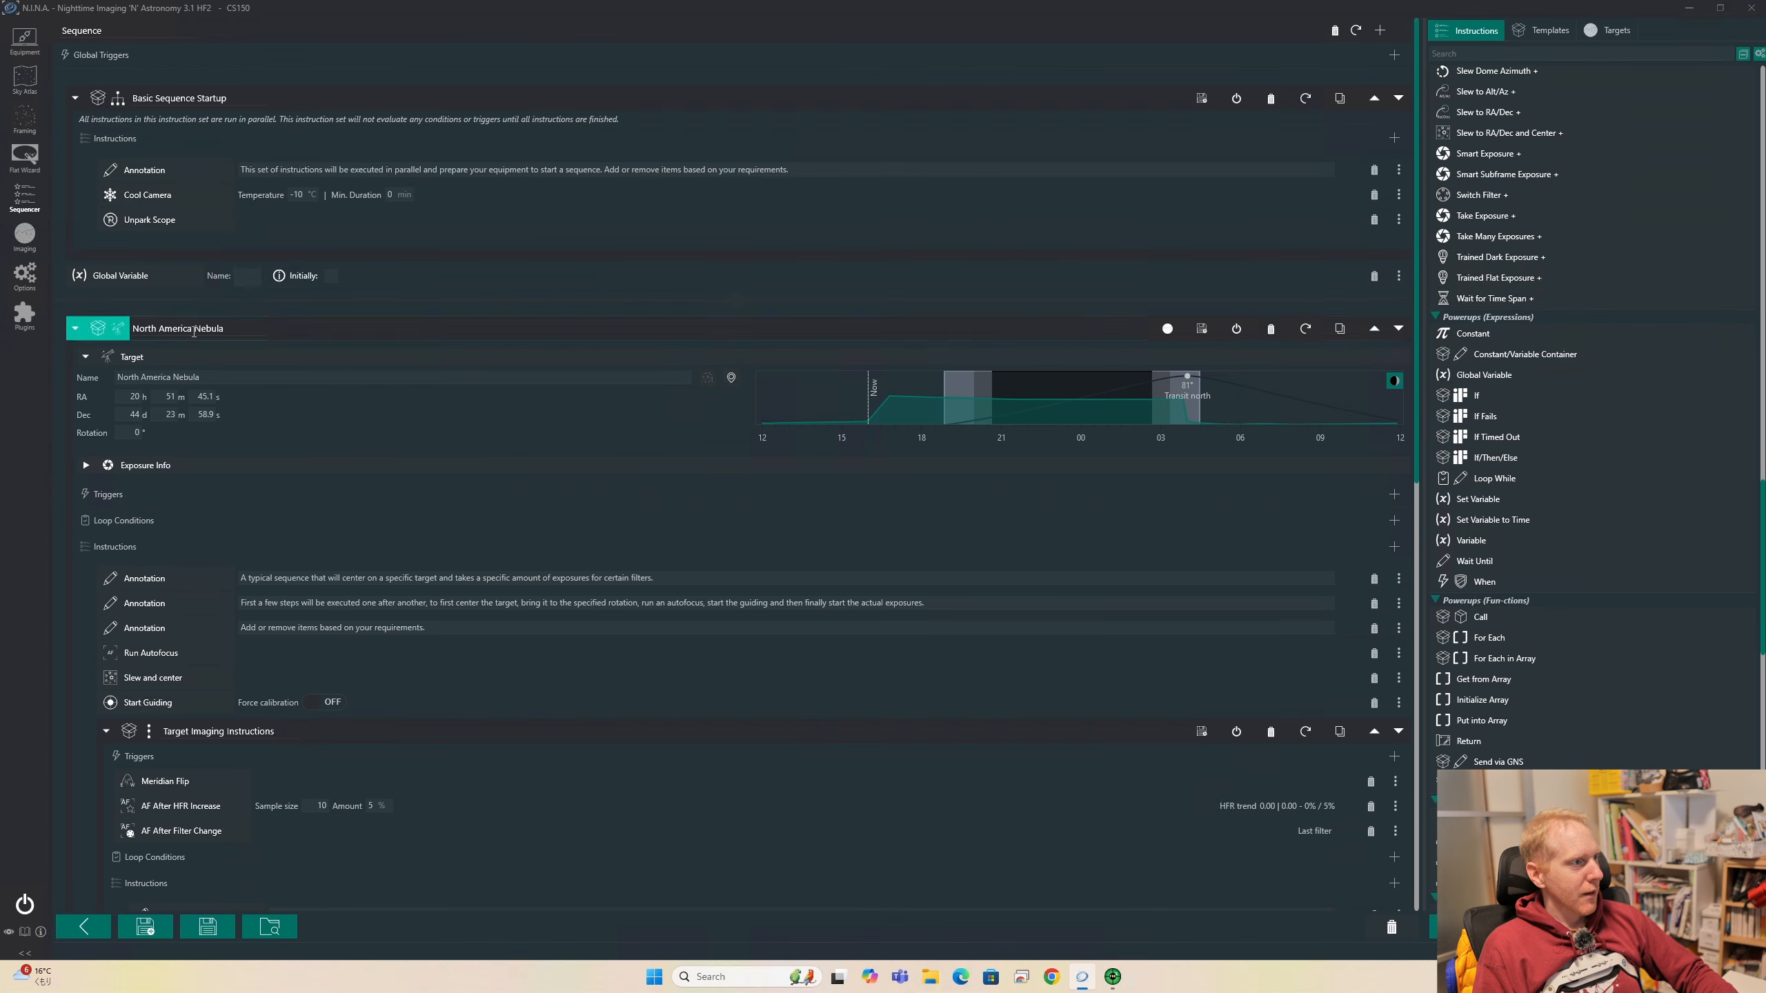
left_click(248, 275)
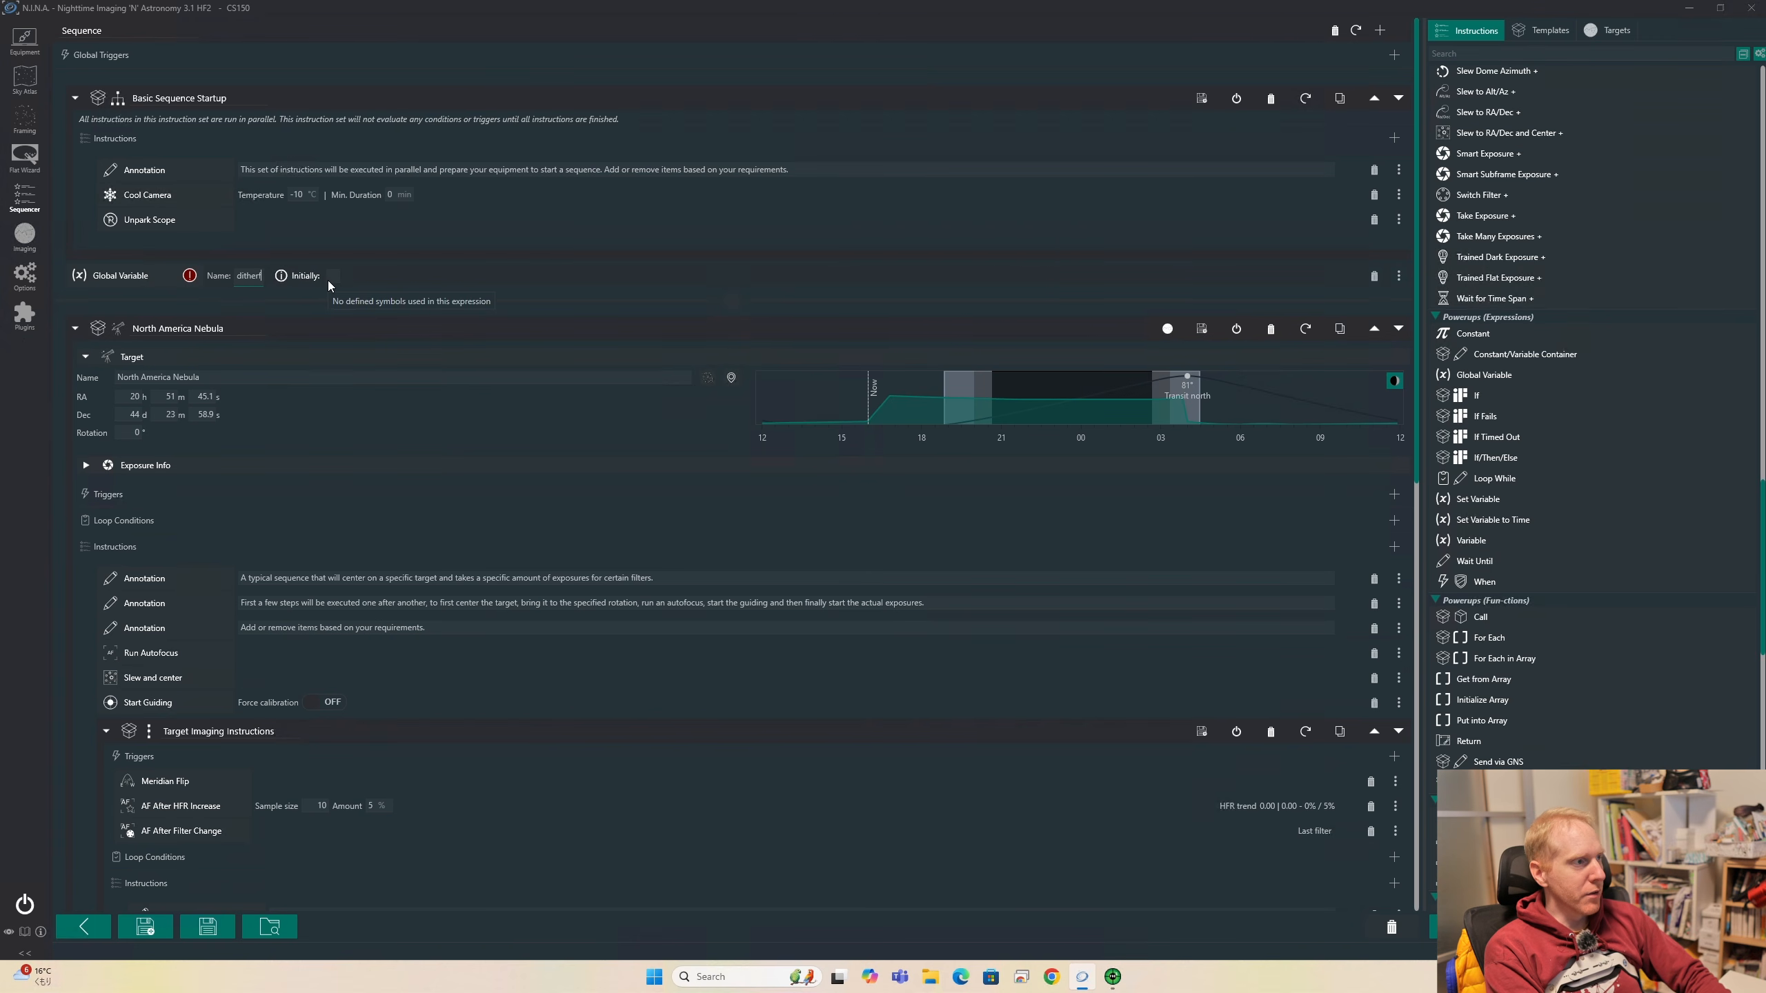
type("ditherfrequency")
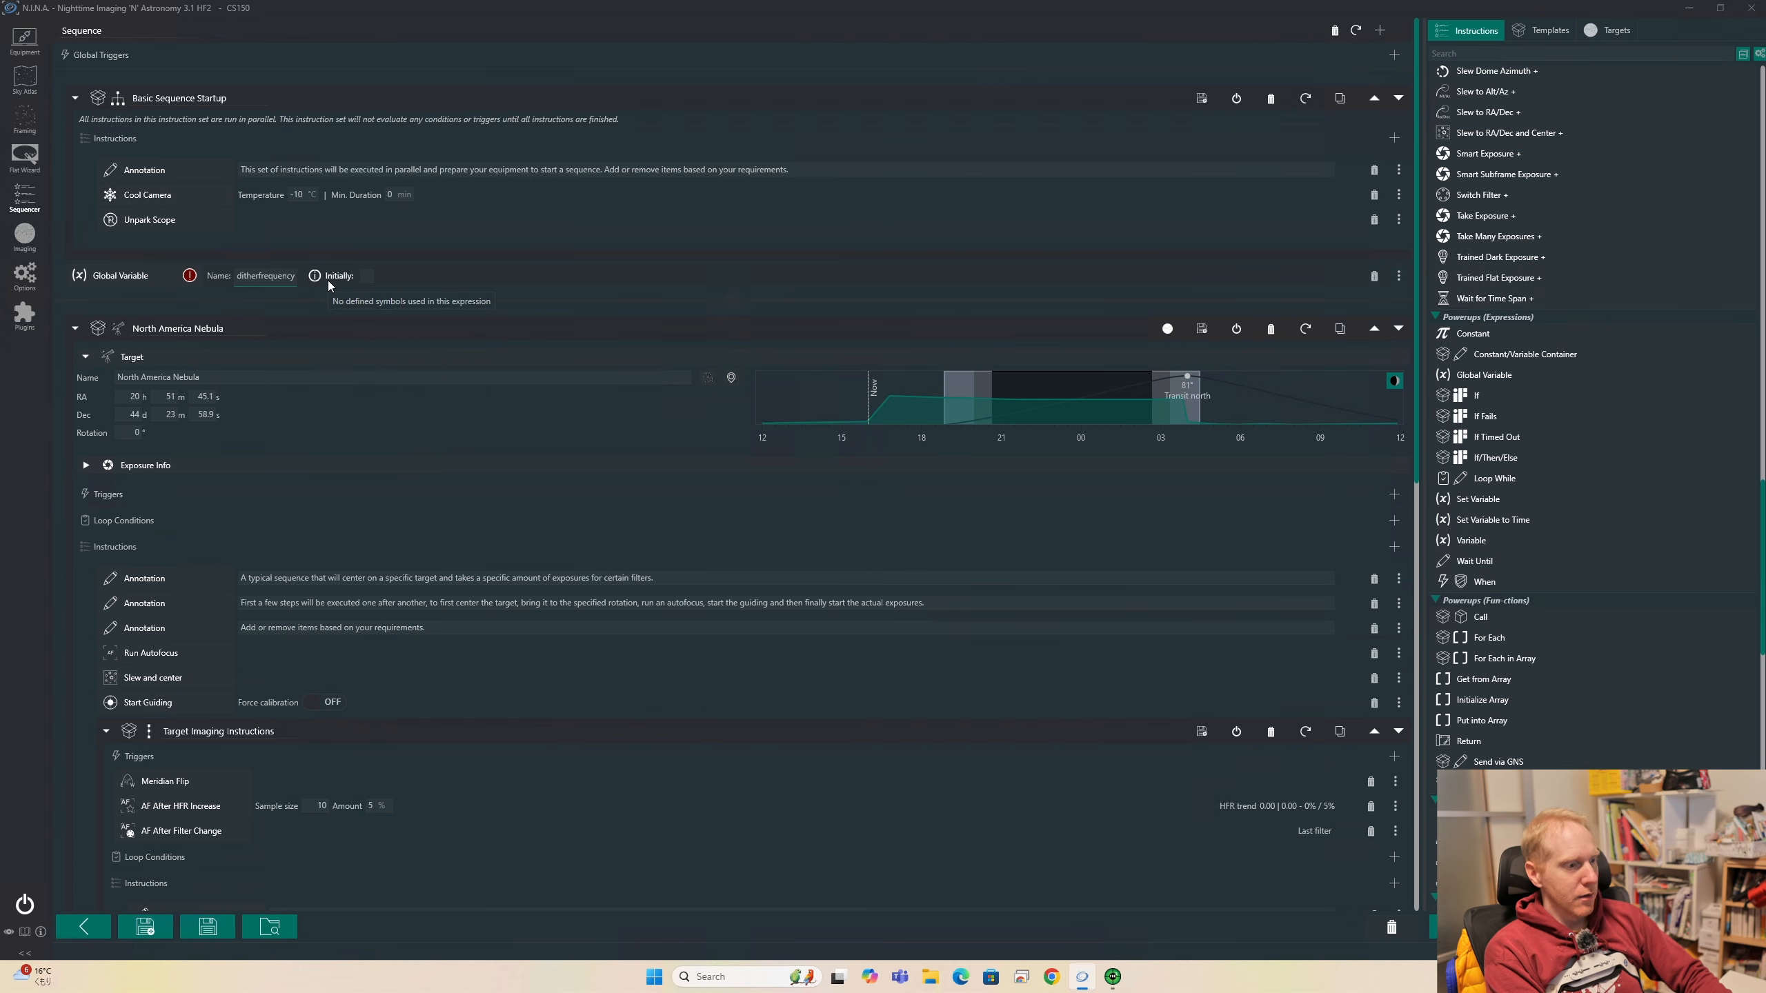
type("nb")
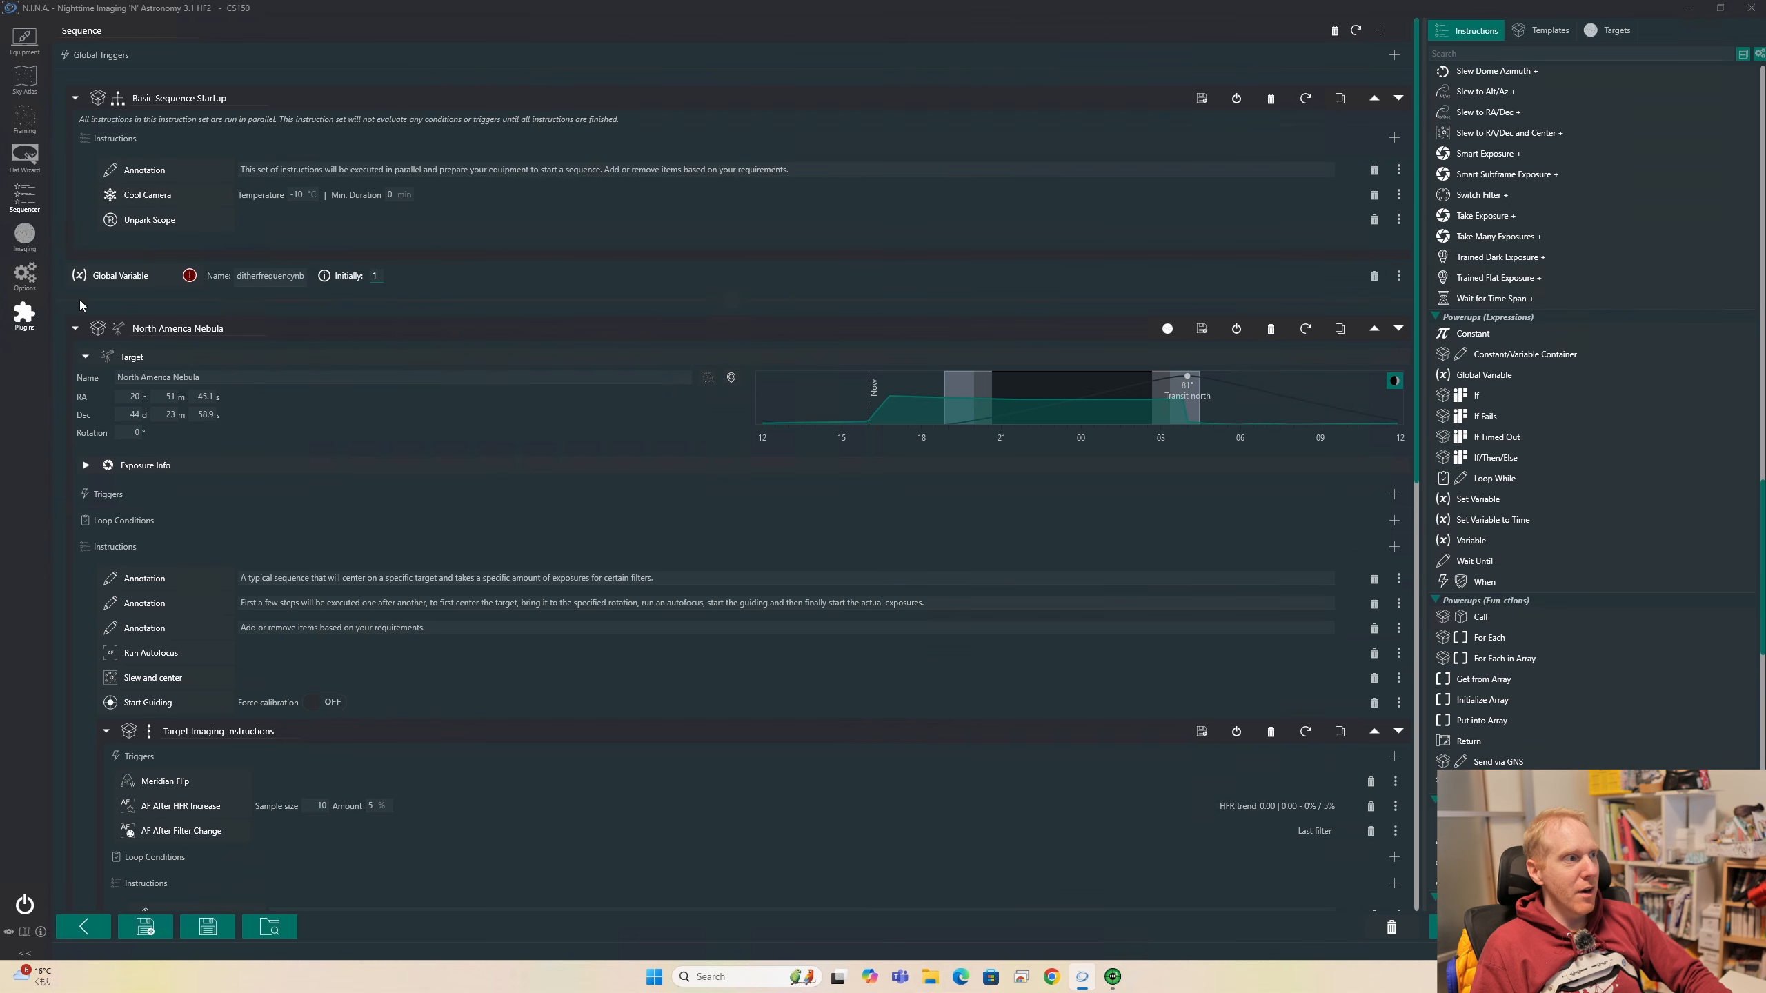
Duplicate the global variable, rename the copy ditherfrequencybb and set its initial value to 5
left_click(1398, 277)
left_click(1339, 302)
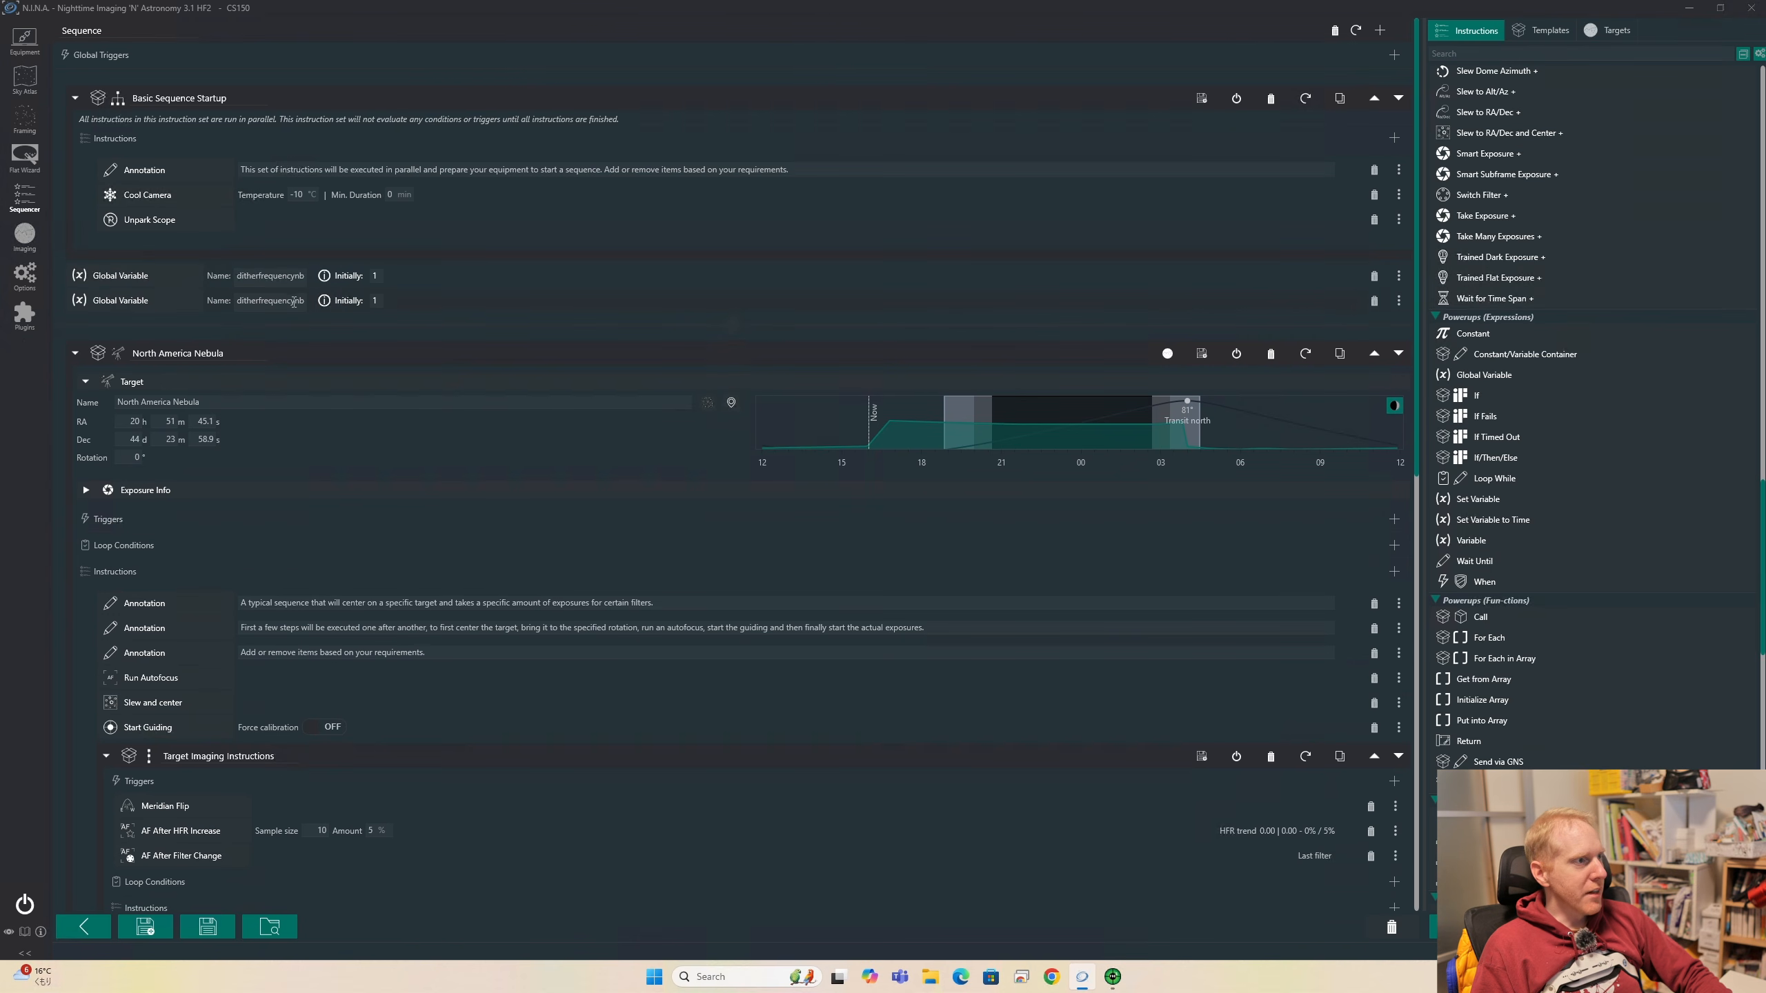
key("BackSpace")
key("BackSpace")
mouse_move(314, 300)
type("bb")
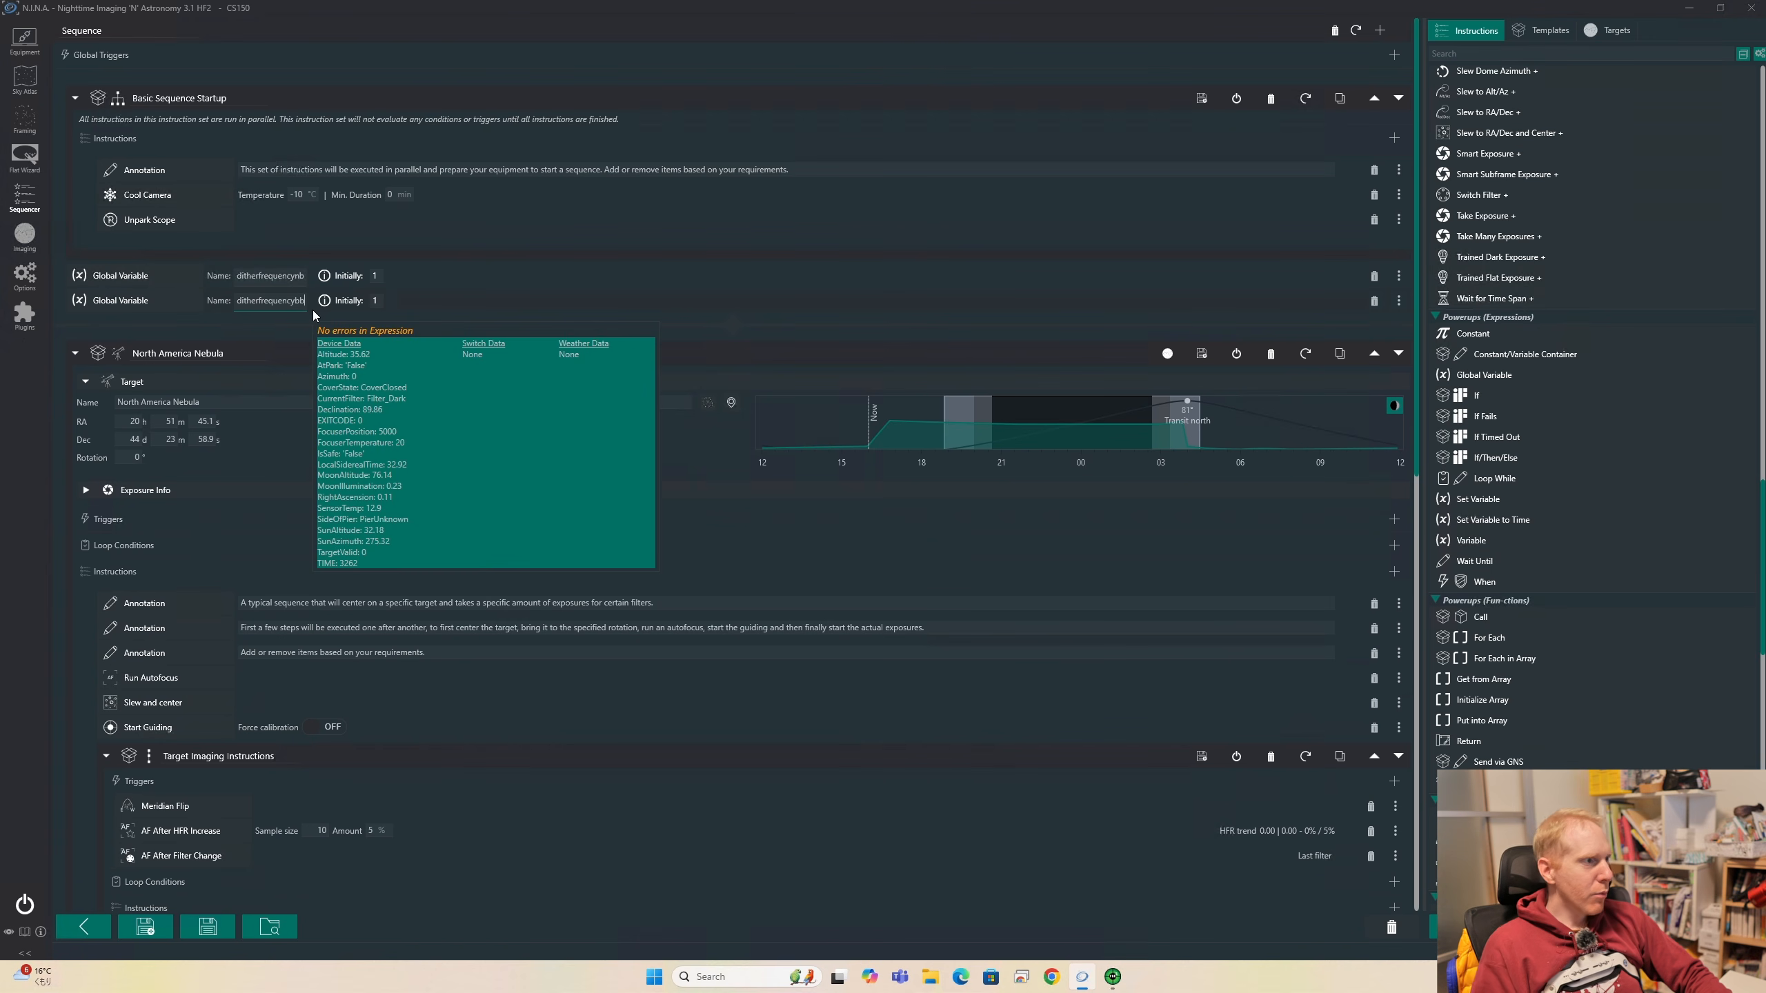
double_click(376, 300)
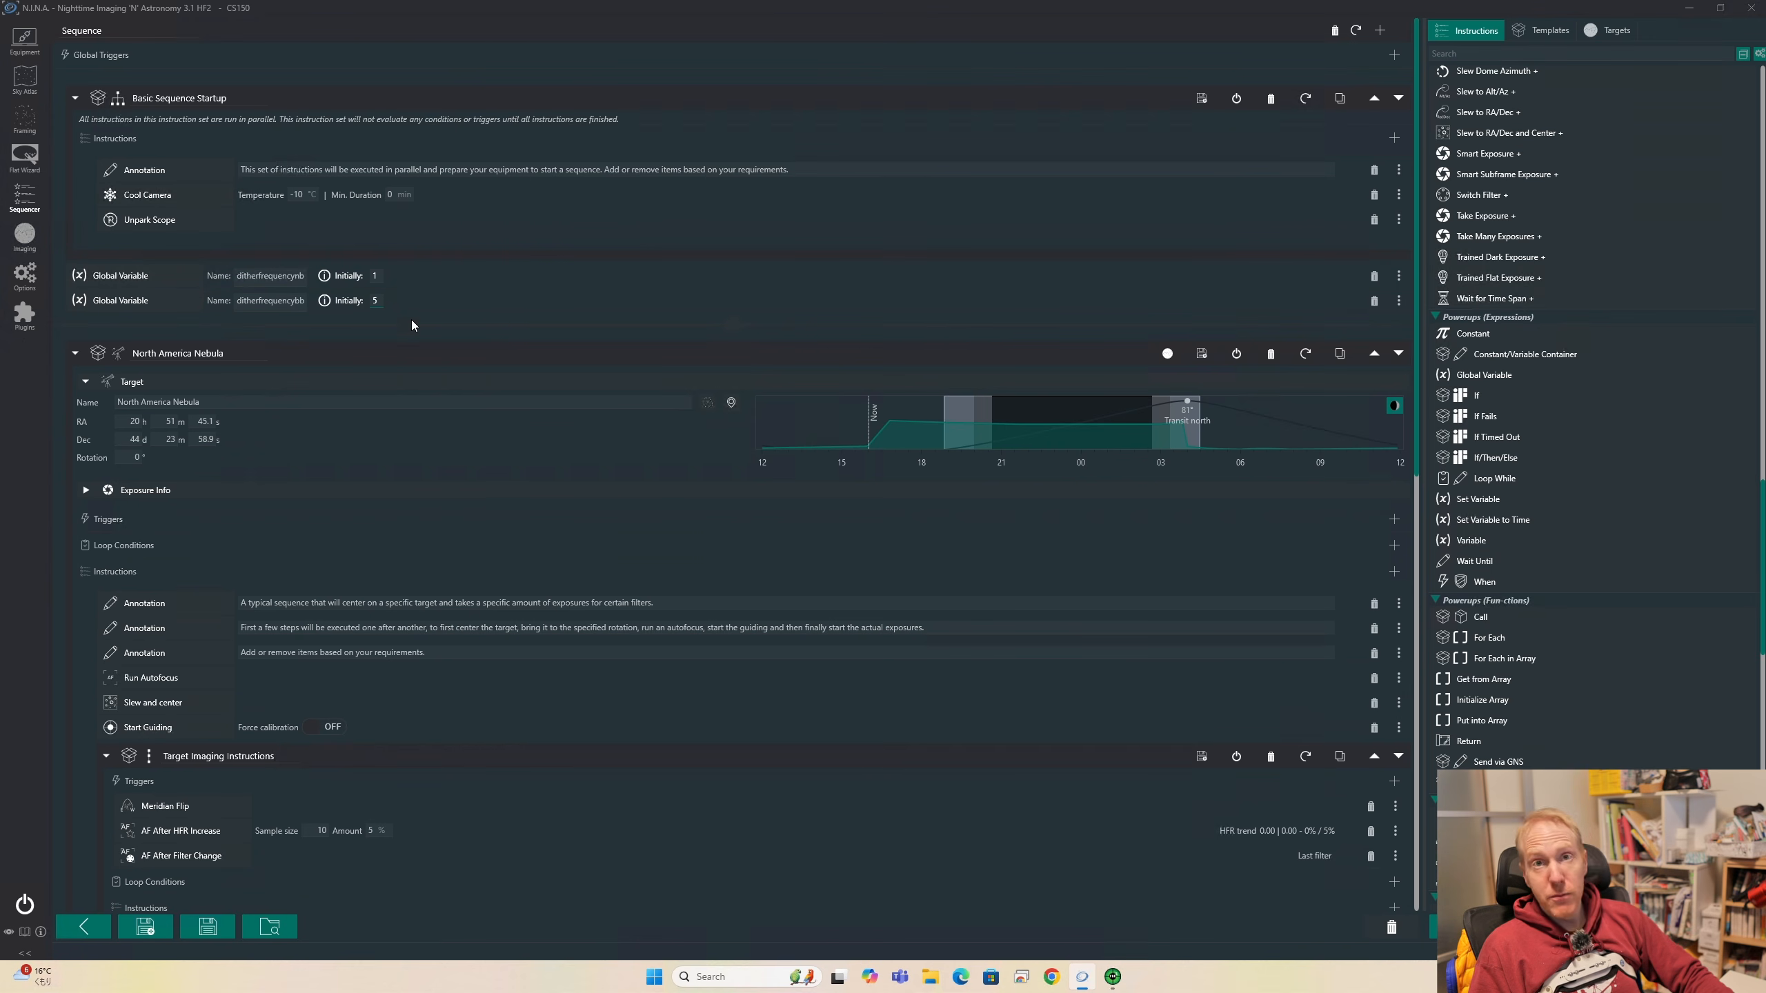
Add the Powerups Dither After Exposures + trigger to the 20x300s instruction set, below the existing dither trigger
scroll(539, 748, "down", 10)
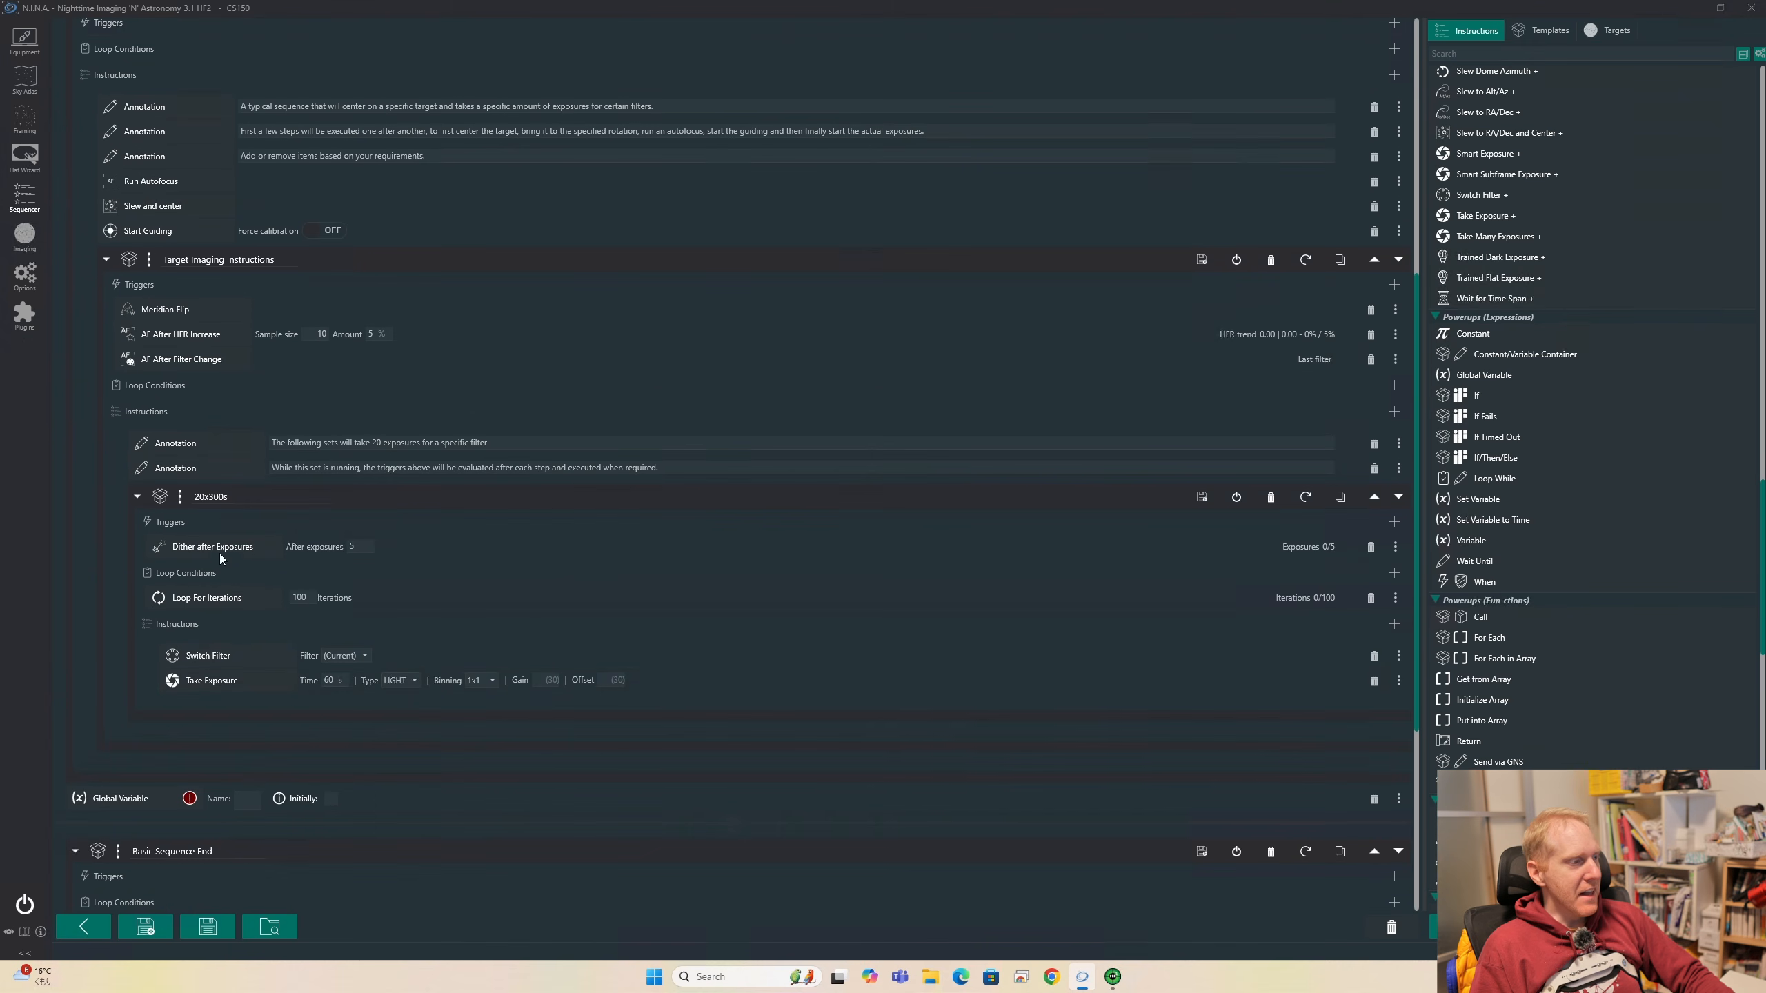
scroll(1592, 371, "up", 5)
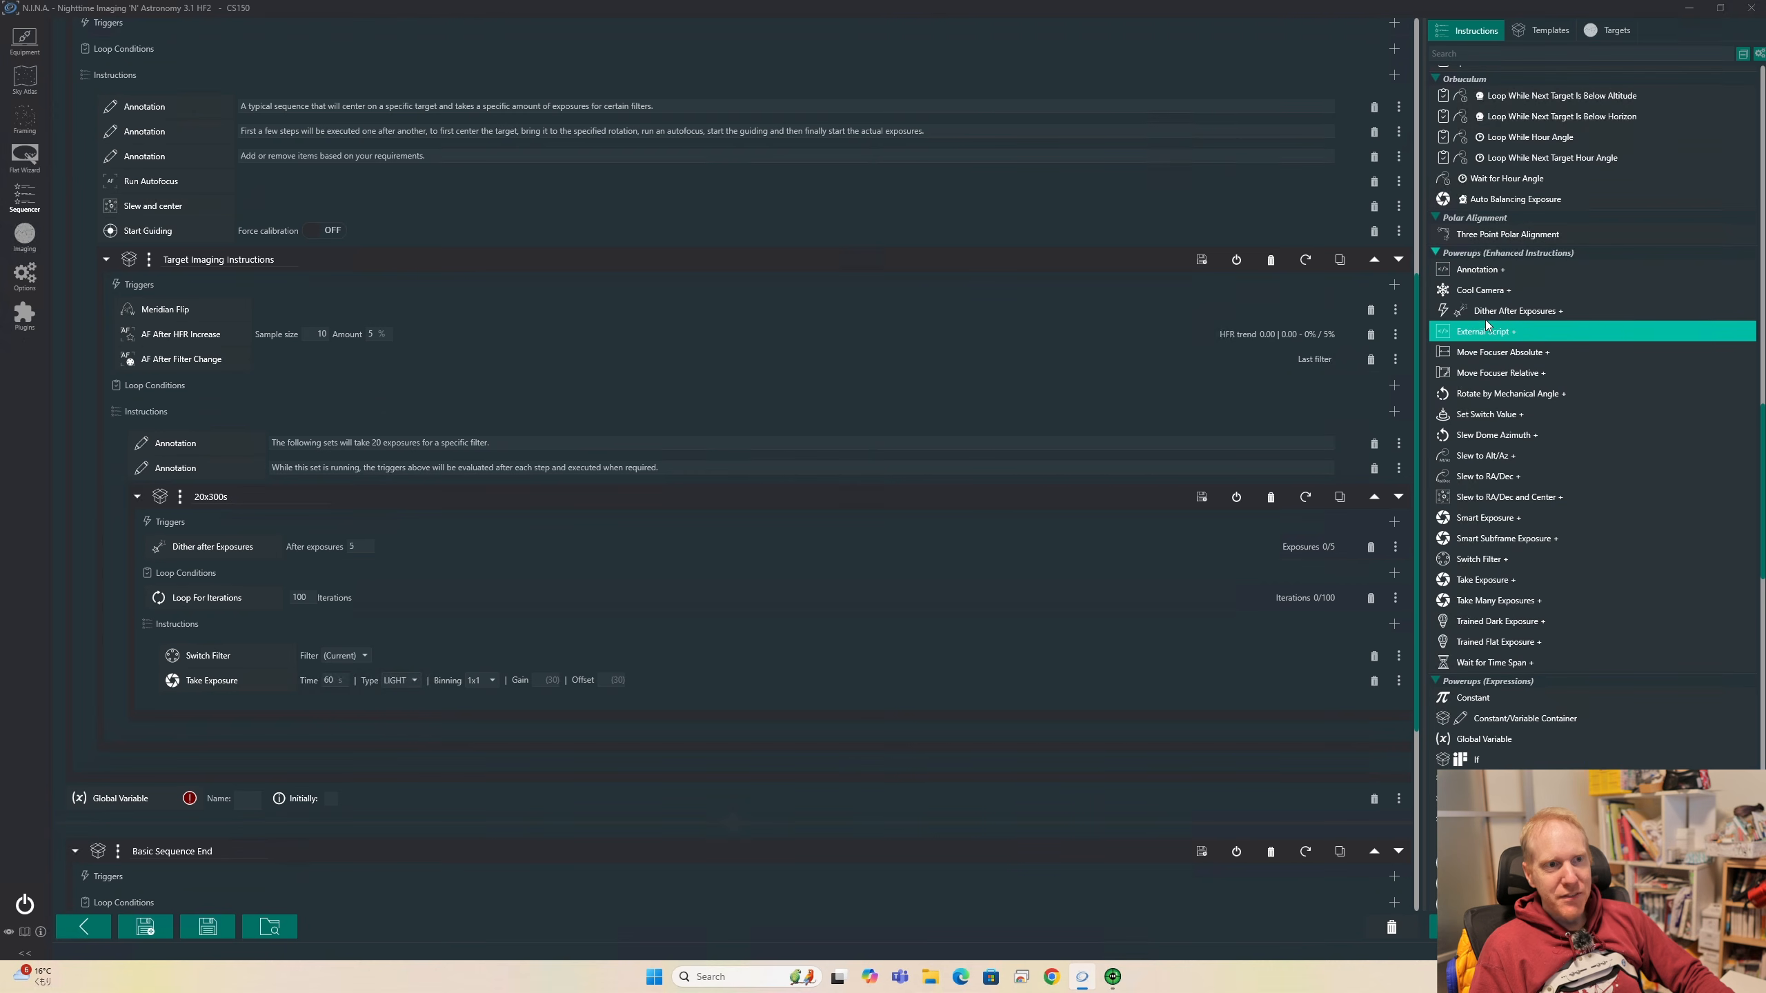
left_click_drag(1520, 315, 409, 567)
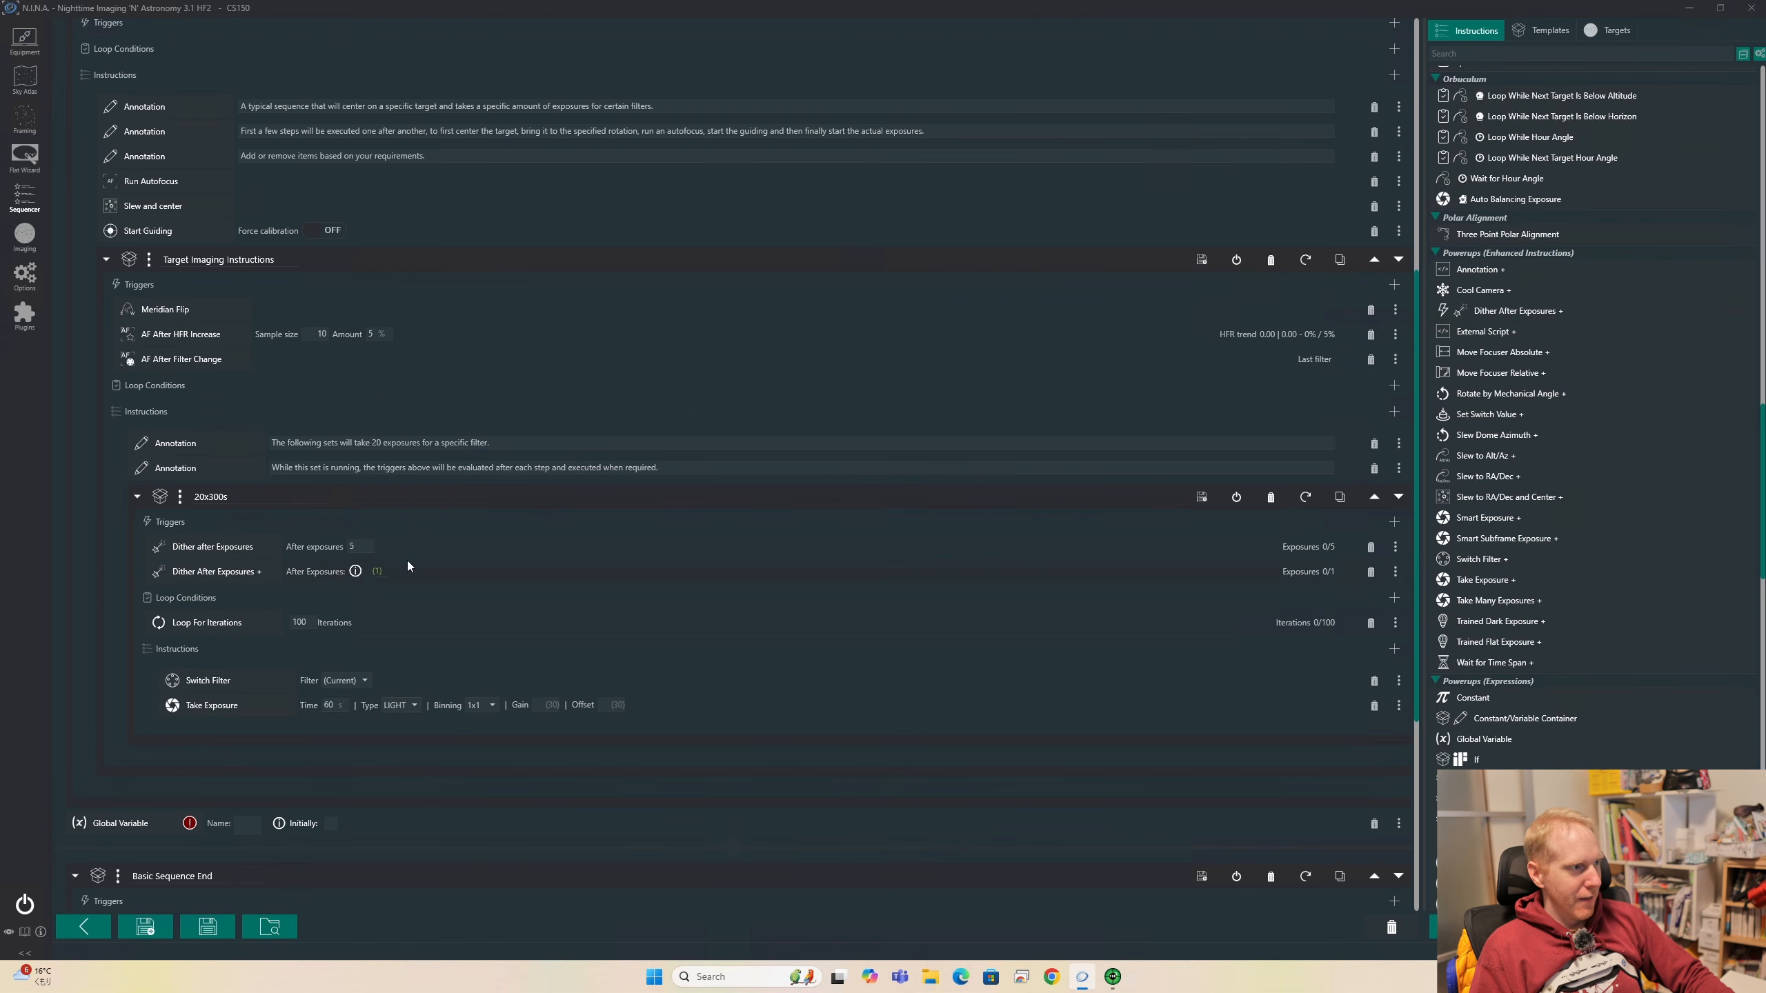
scroll(378, 734, "up", 2)
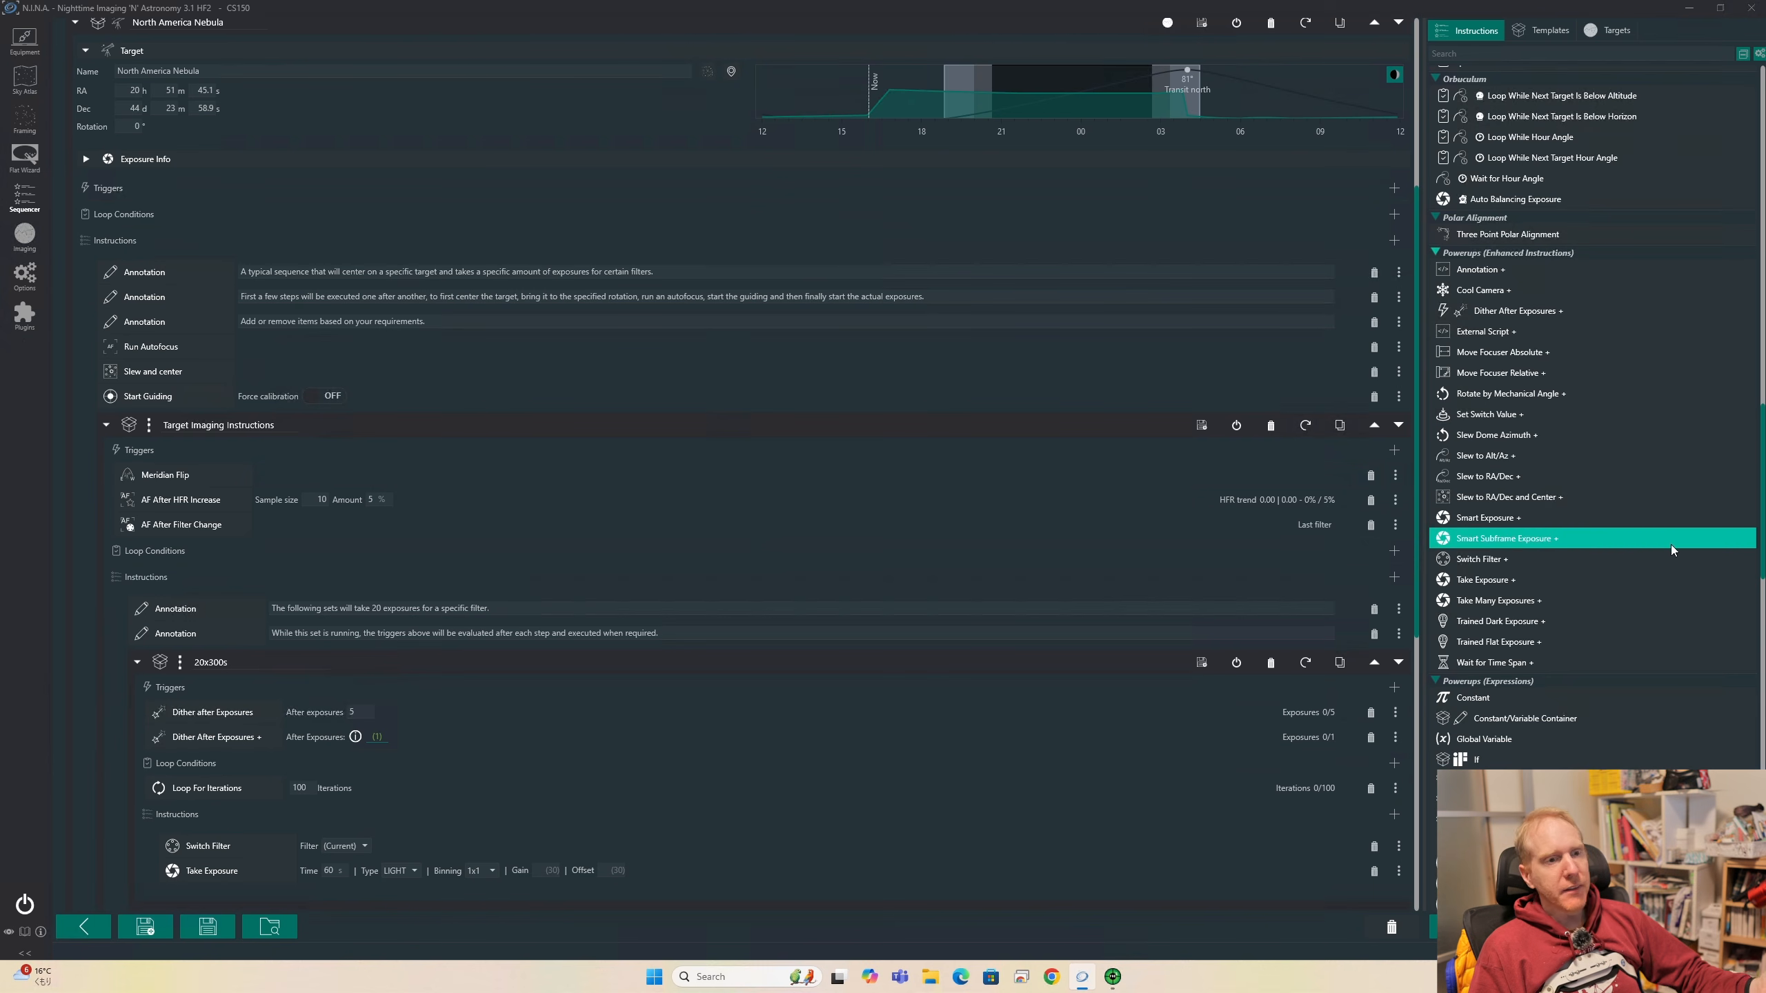
scroll(1669, 555, "down", 3)
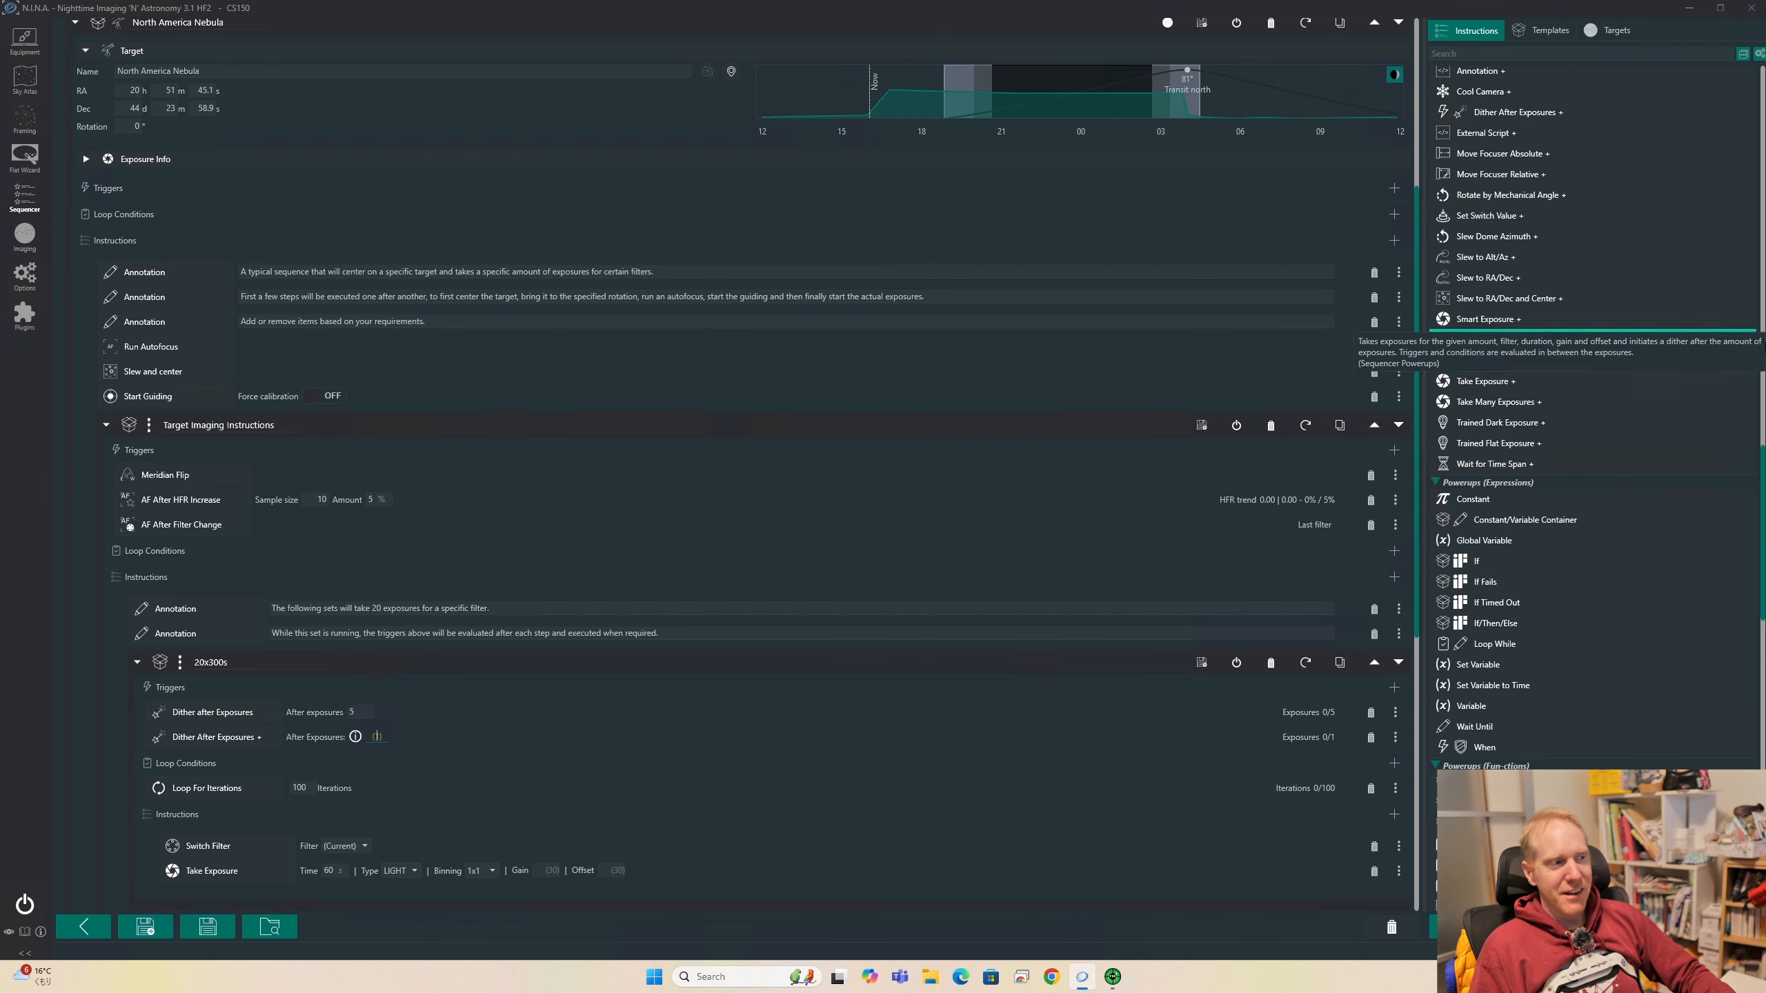
Delete the Dither After Exposures + trigger and the two dither frequency global variables above the North America Nebula
left_click(1372, 737)
scroll(1078, 382, "up", 5)
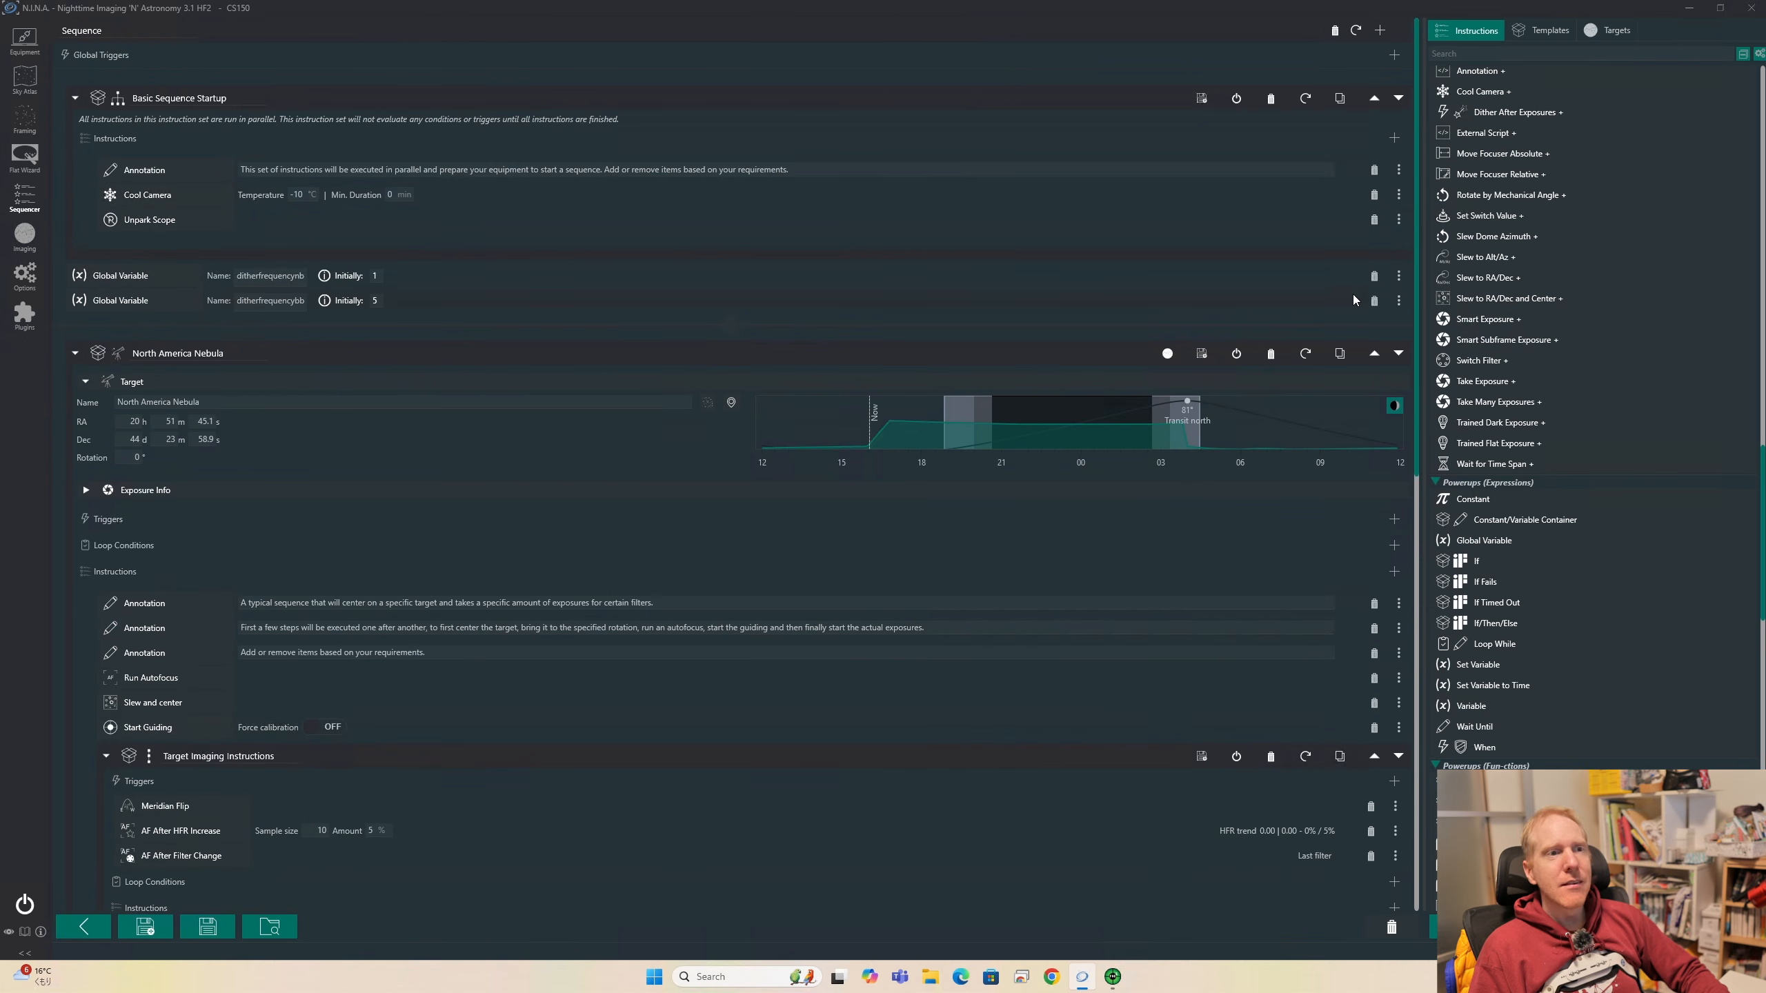
left_click(1374, 275)
left_click(1373, 275)
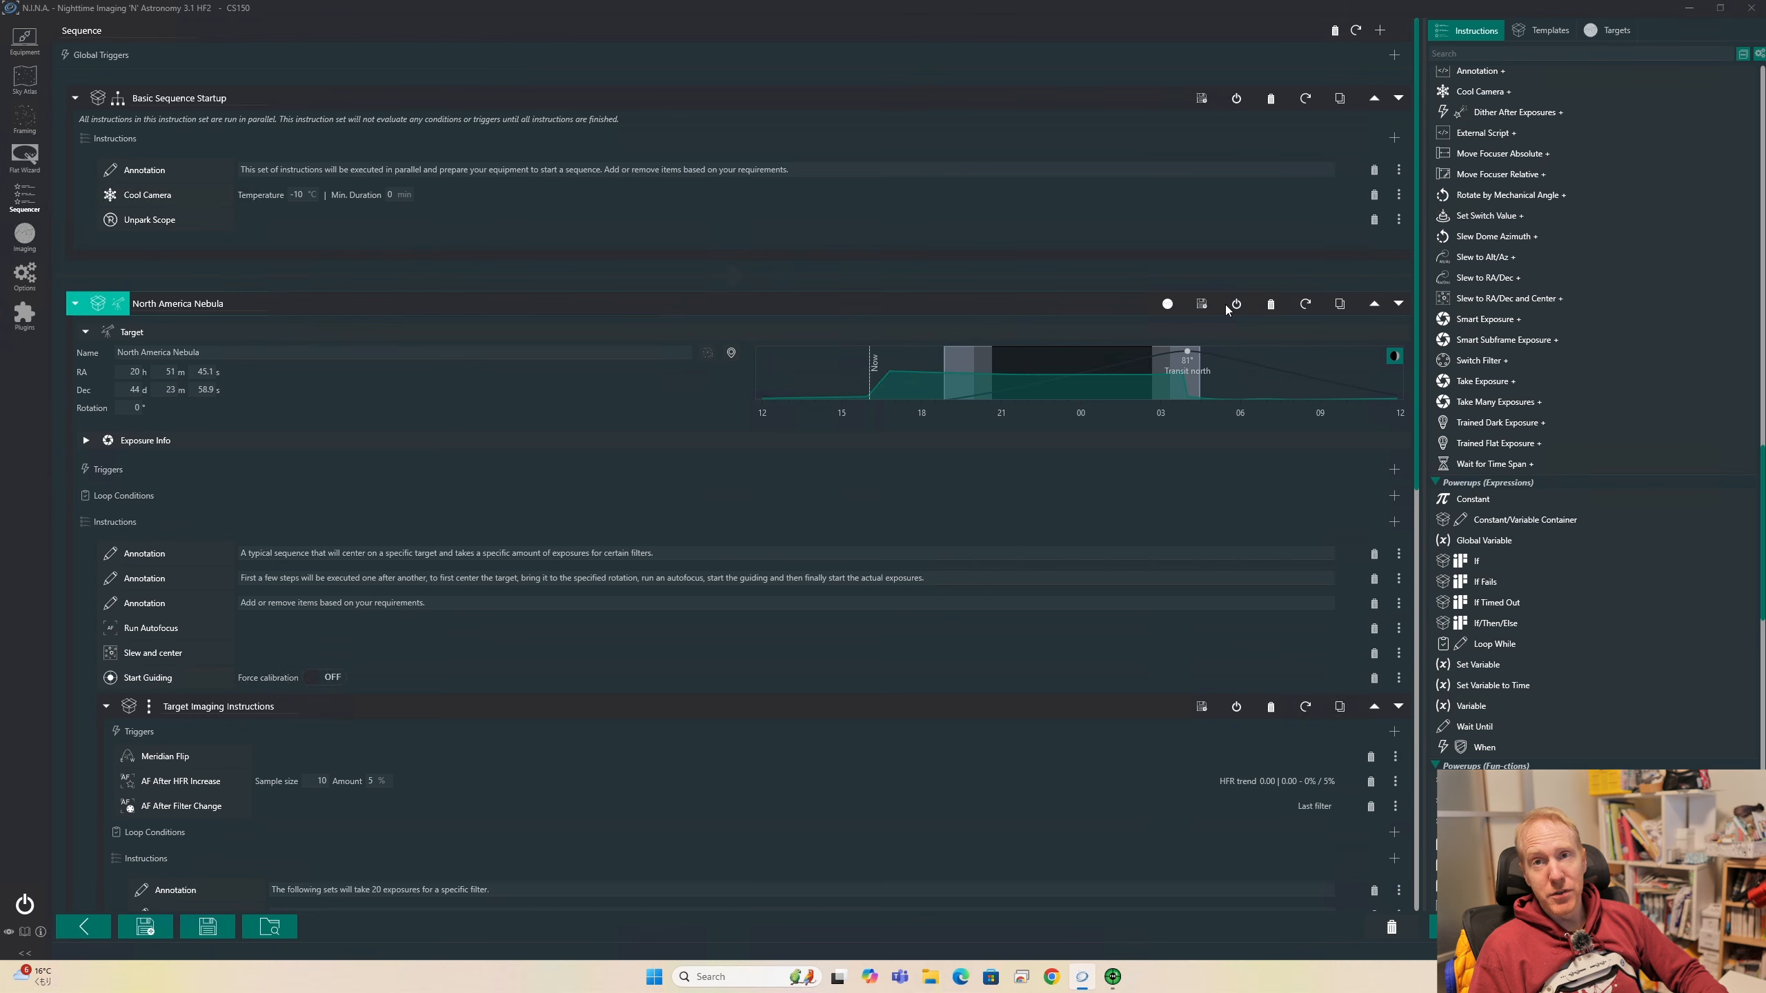